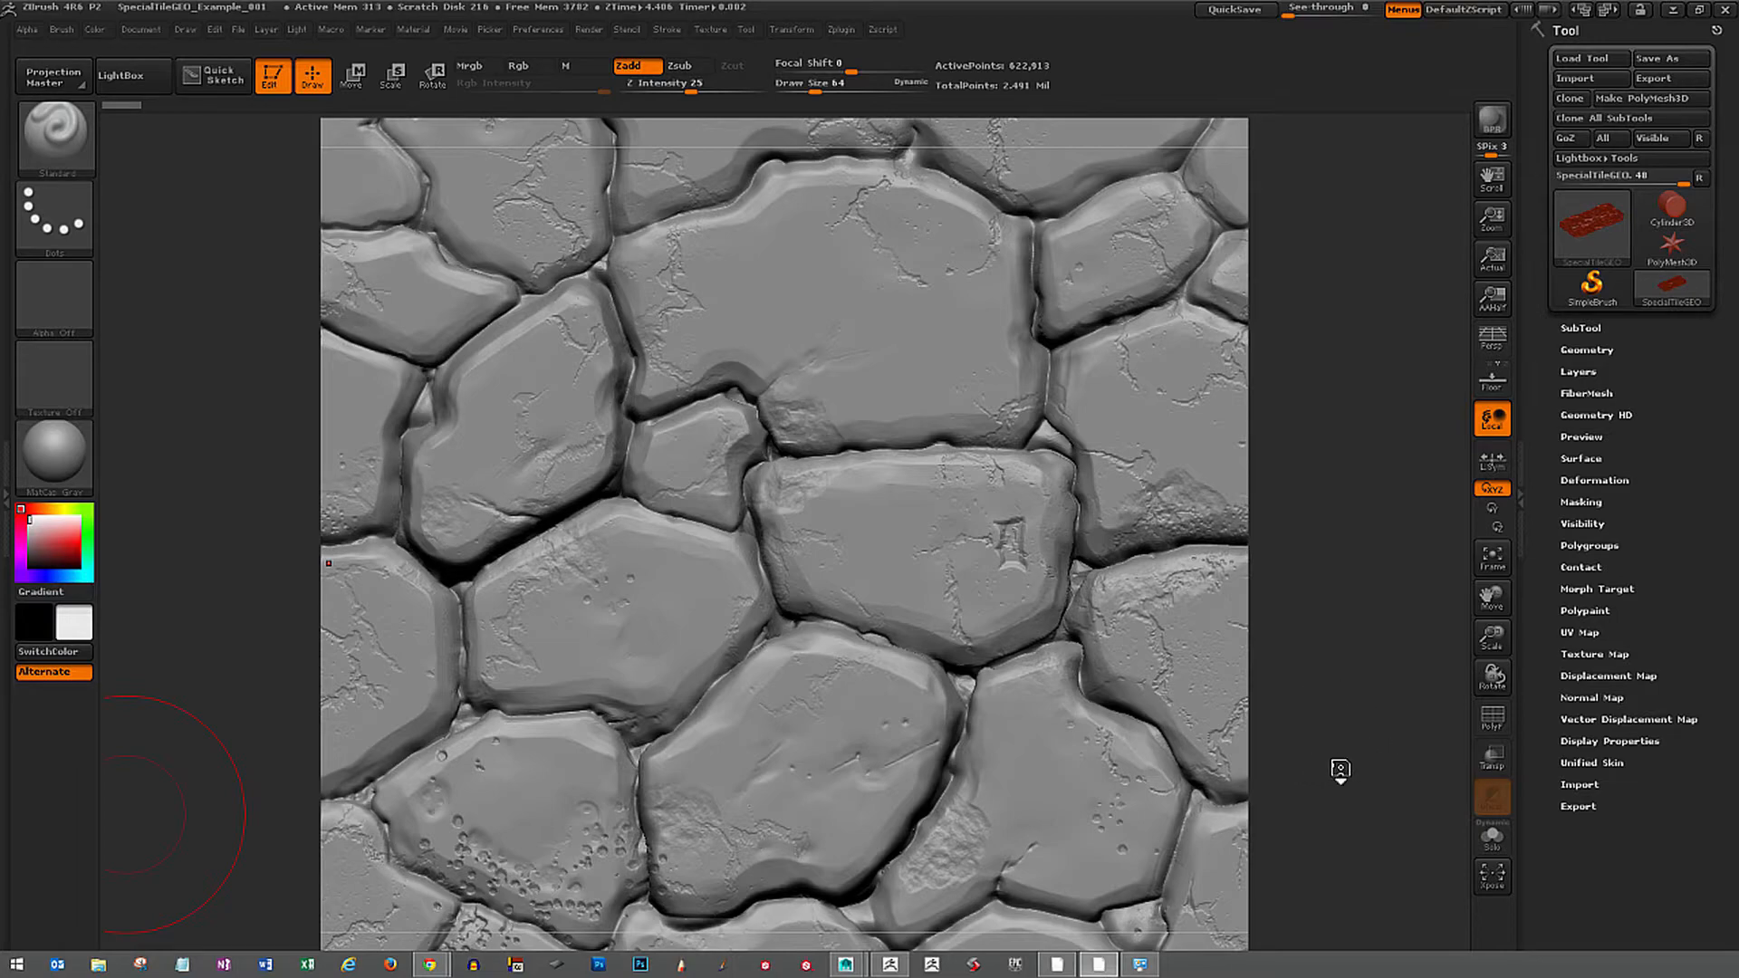
Isolate the central square tile of the stone mesh by hiding all surrounding polygroups, using the polyframe display to pick it.
alt+drag(1355, 776, 1306, 639)
click(1492, 720)
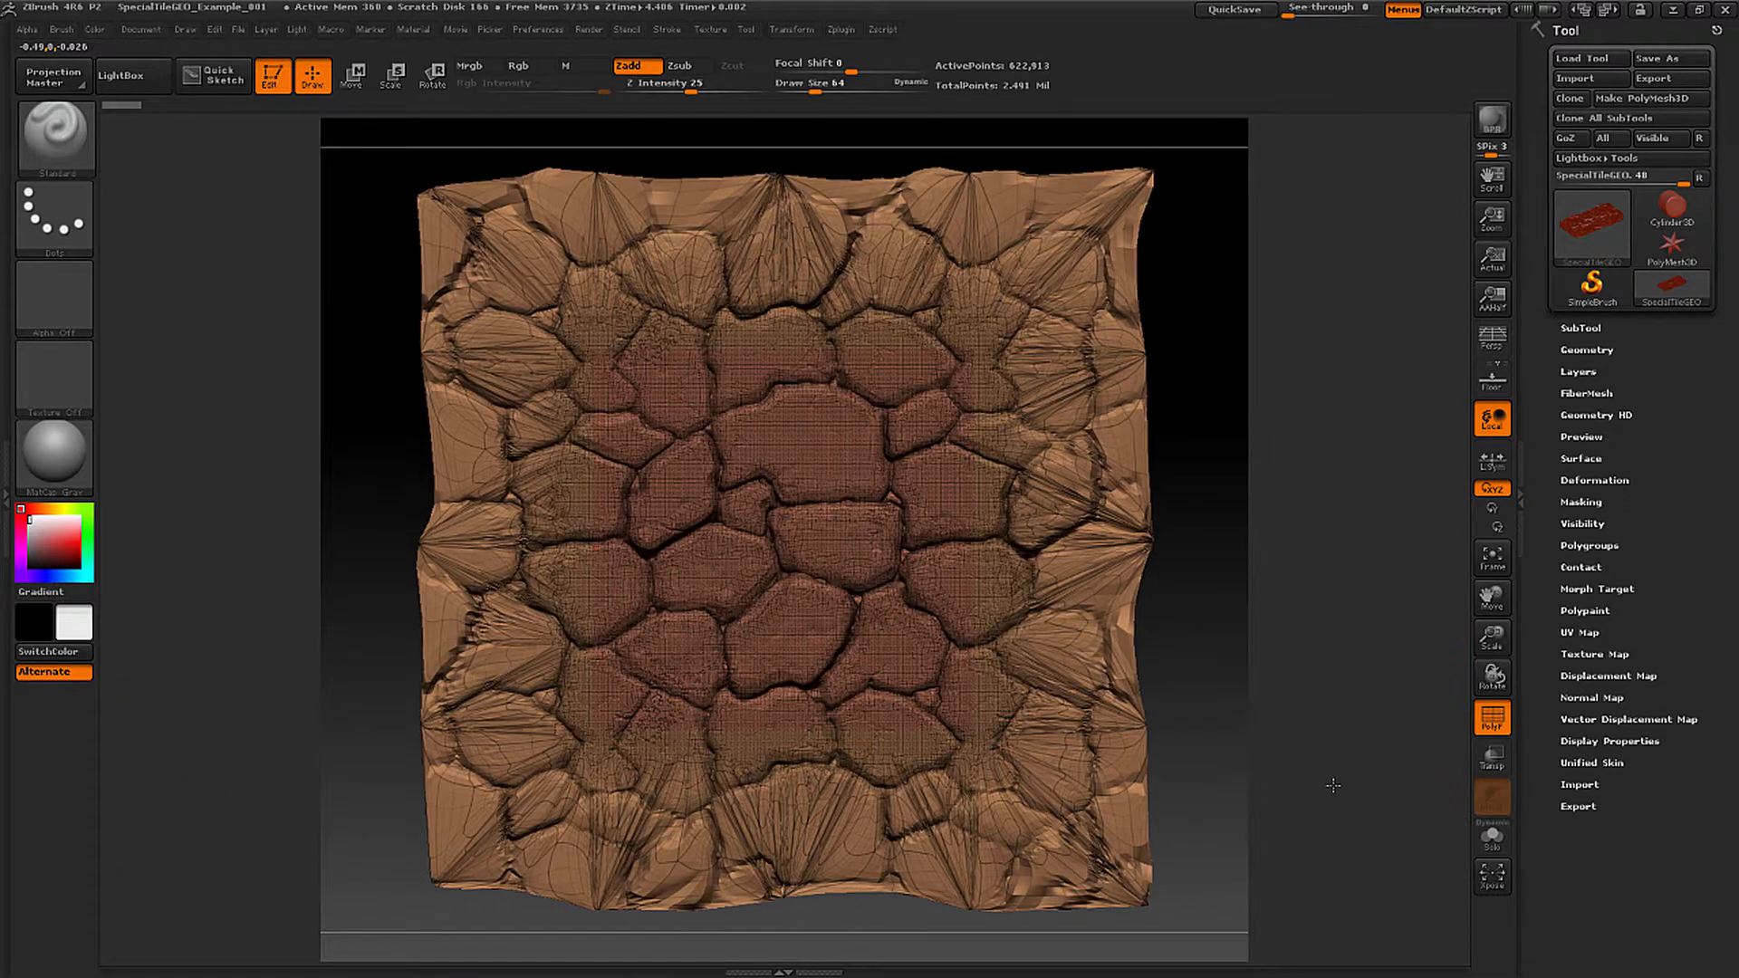
mouse_move(1331, 768)
mouse_down()
mouse_move(1347, 796)
mouse_move(1328, 775)
mouse_up()
key(ctrl+shift)
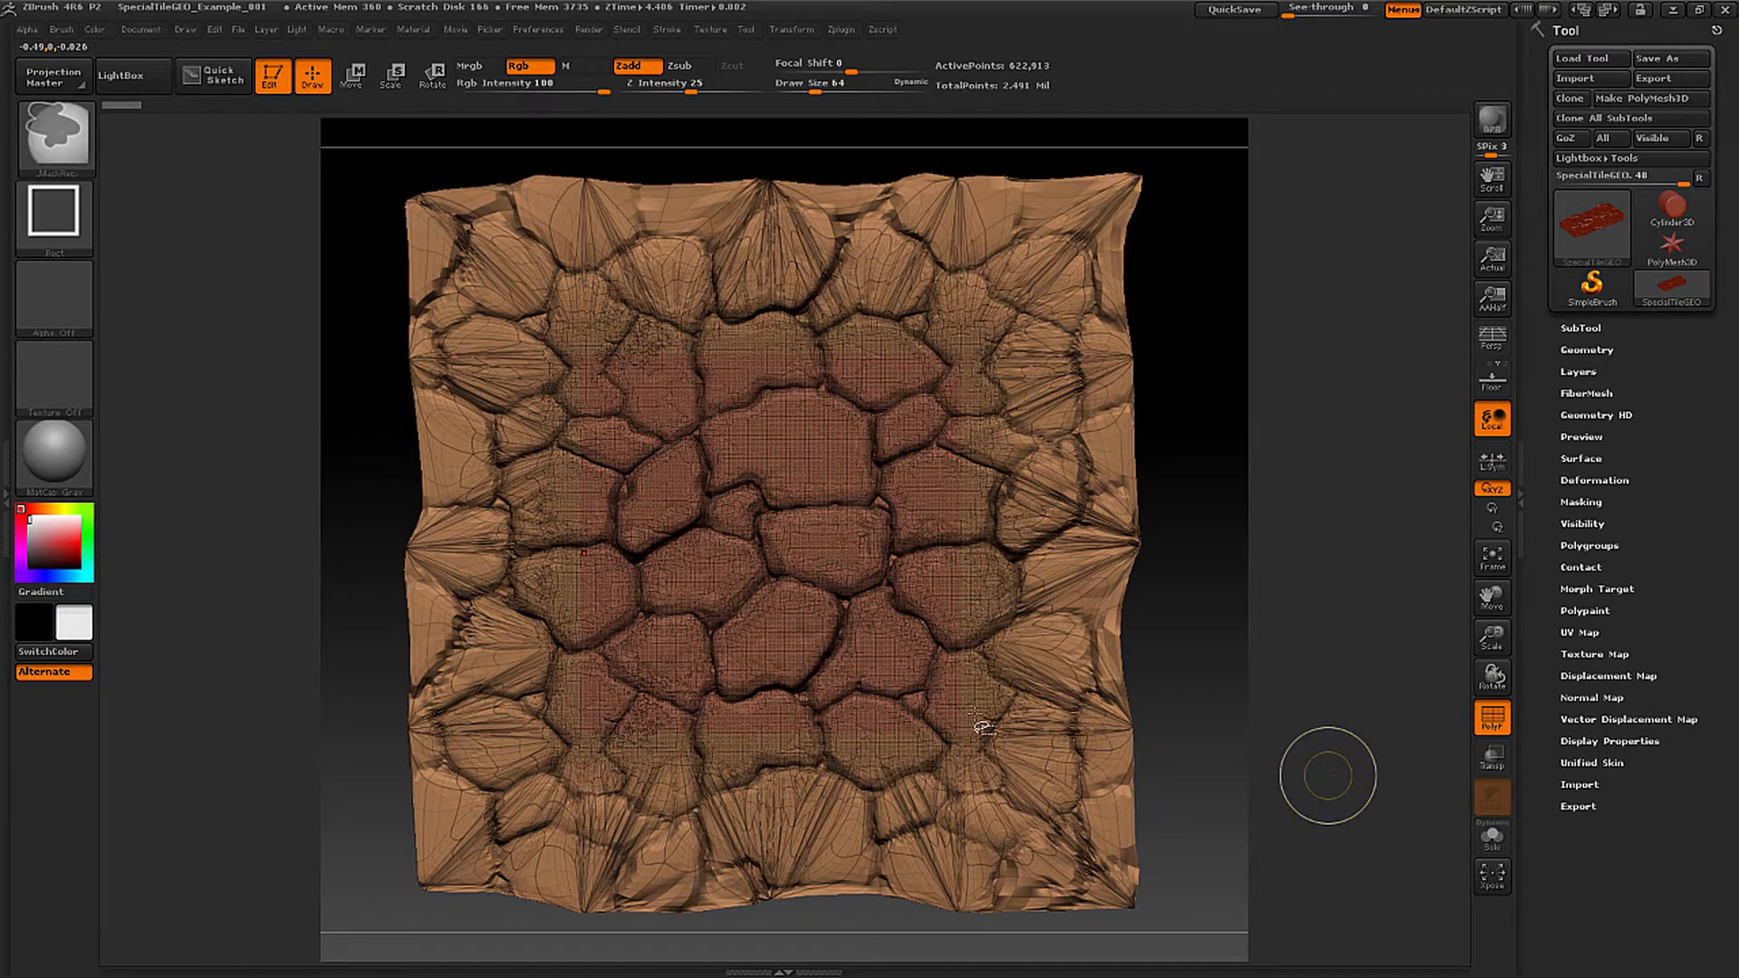
ctrl+shift+click(943, 691)
ctrl+shift+drag(1134, 741, 1111, 760)
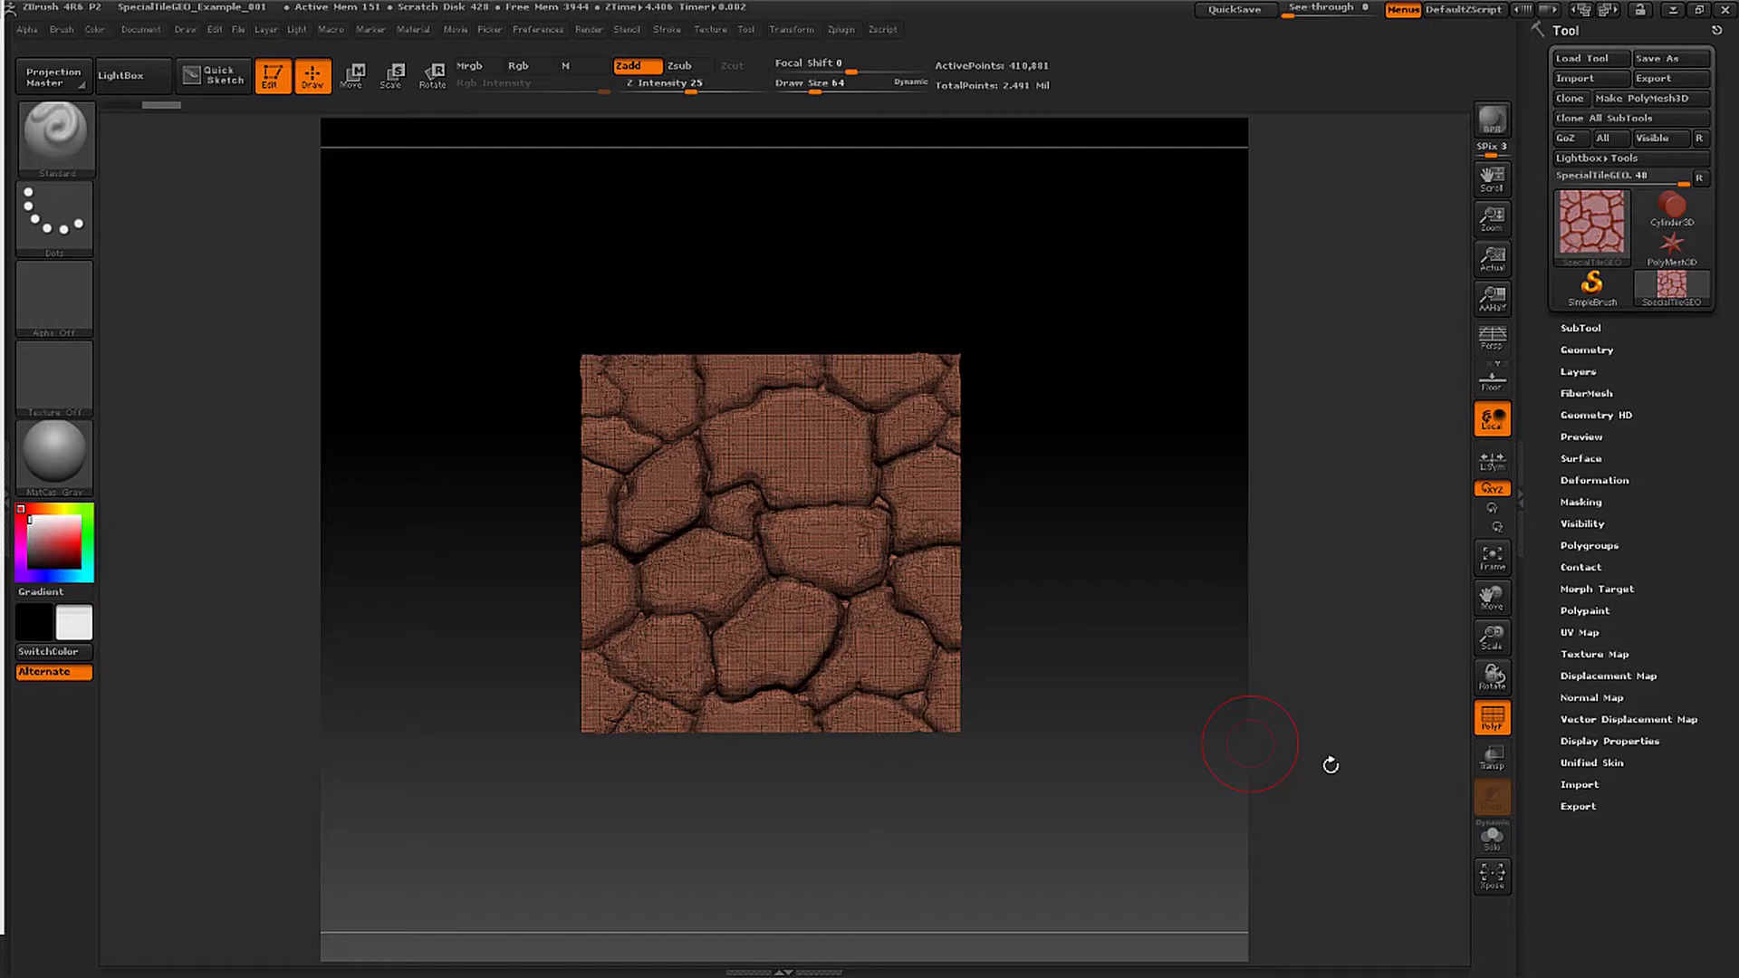
drag(1286, 703, 1319, 818)
click(1490, 725)
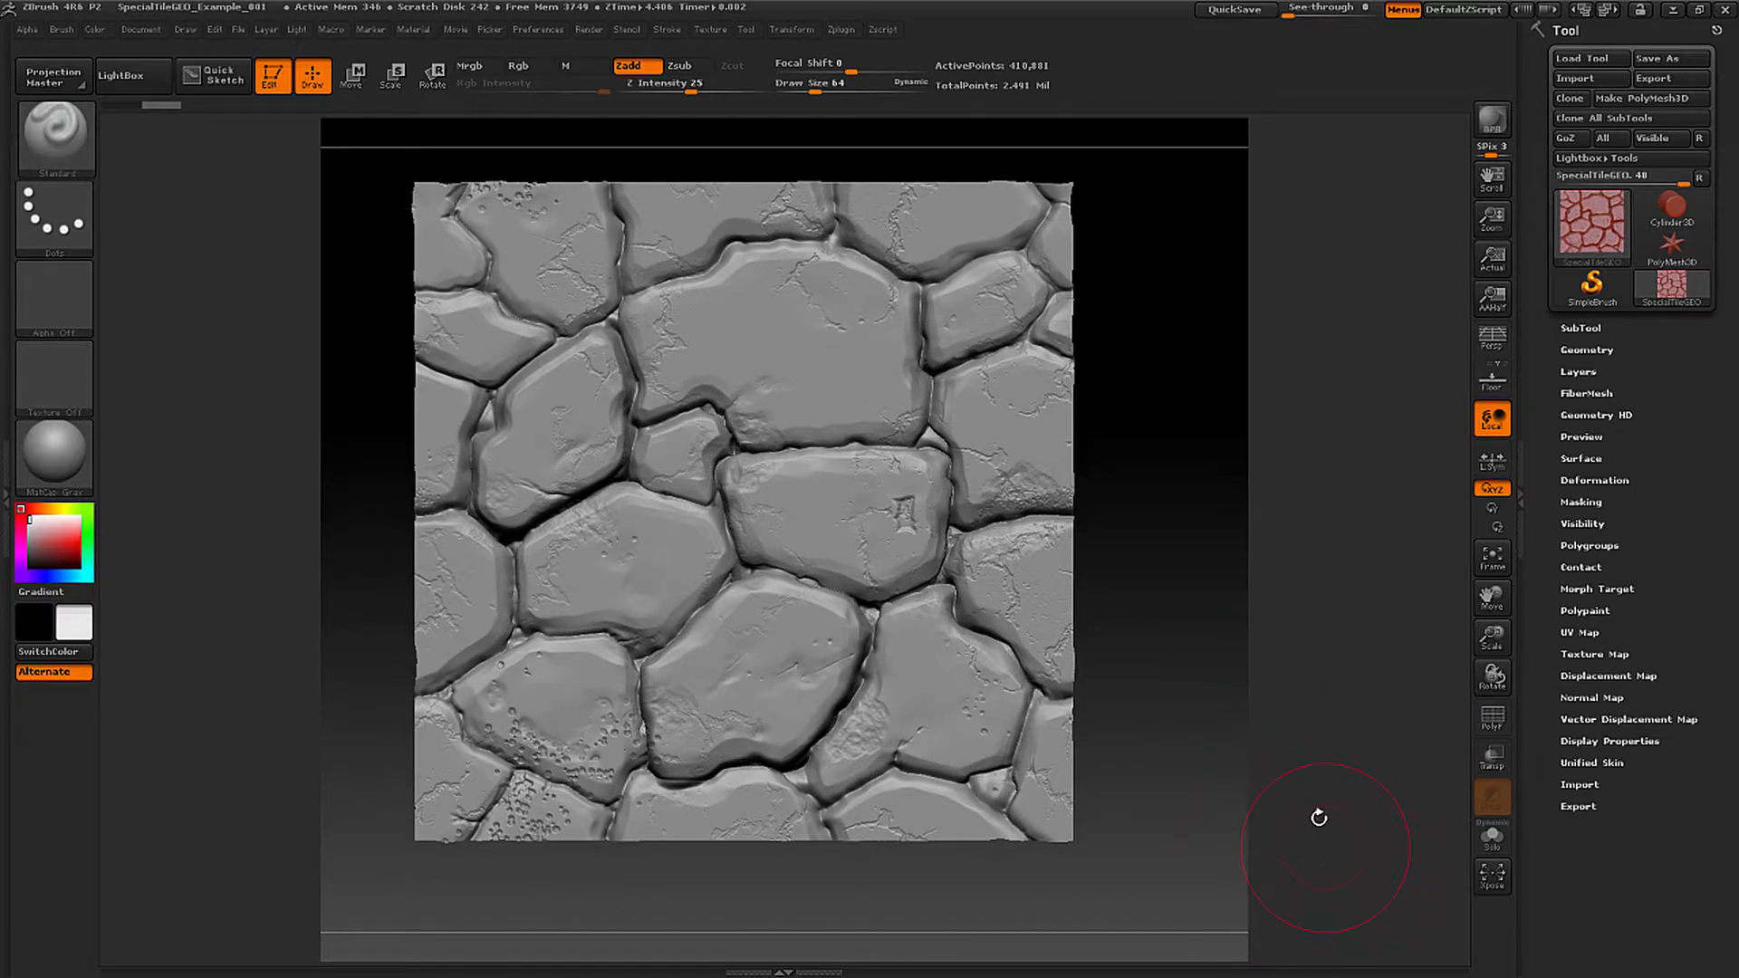
Delete the tile's lower subdivision levels and permanently remove the hidden surrounding geometry.
click(1592, 351)
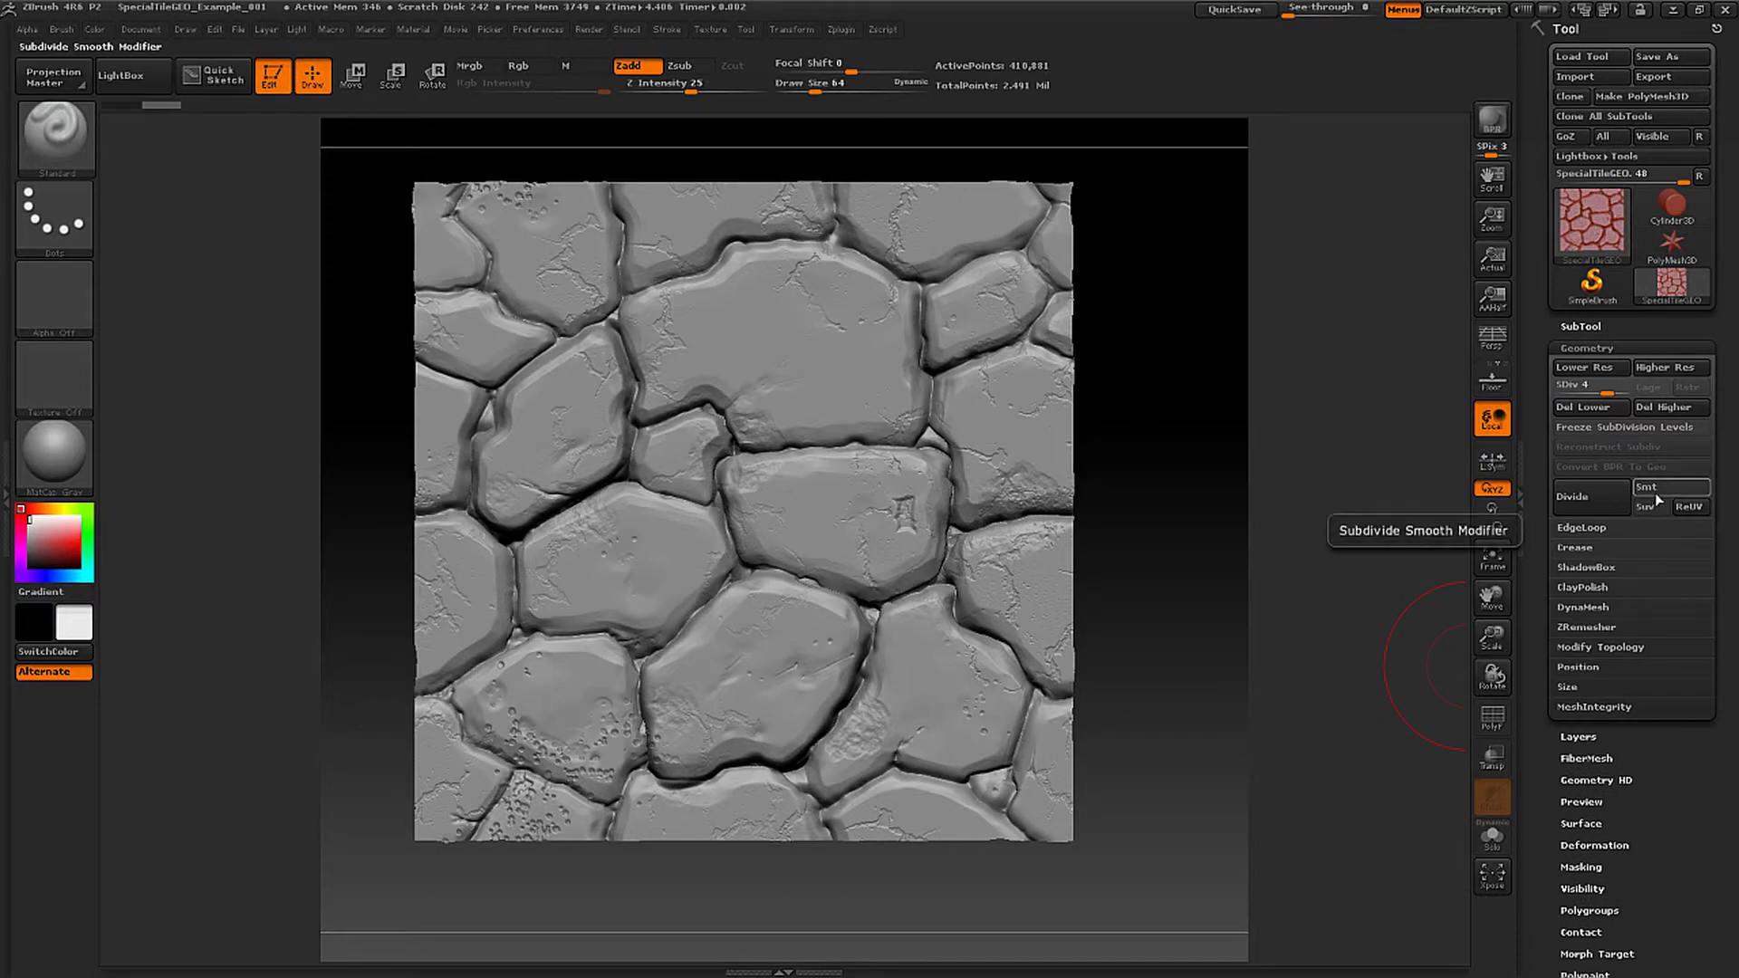
click(1616, 408)
click(1662, 408)
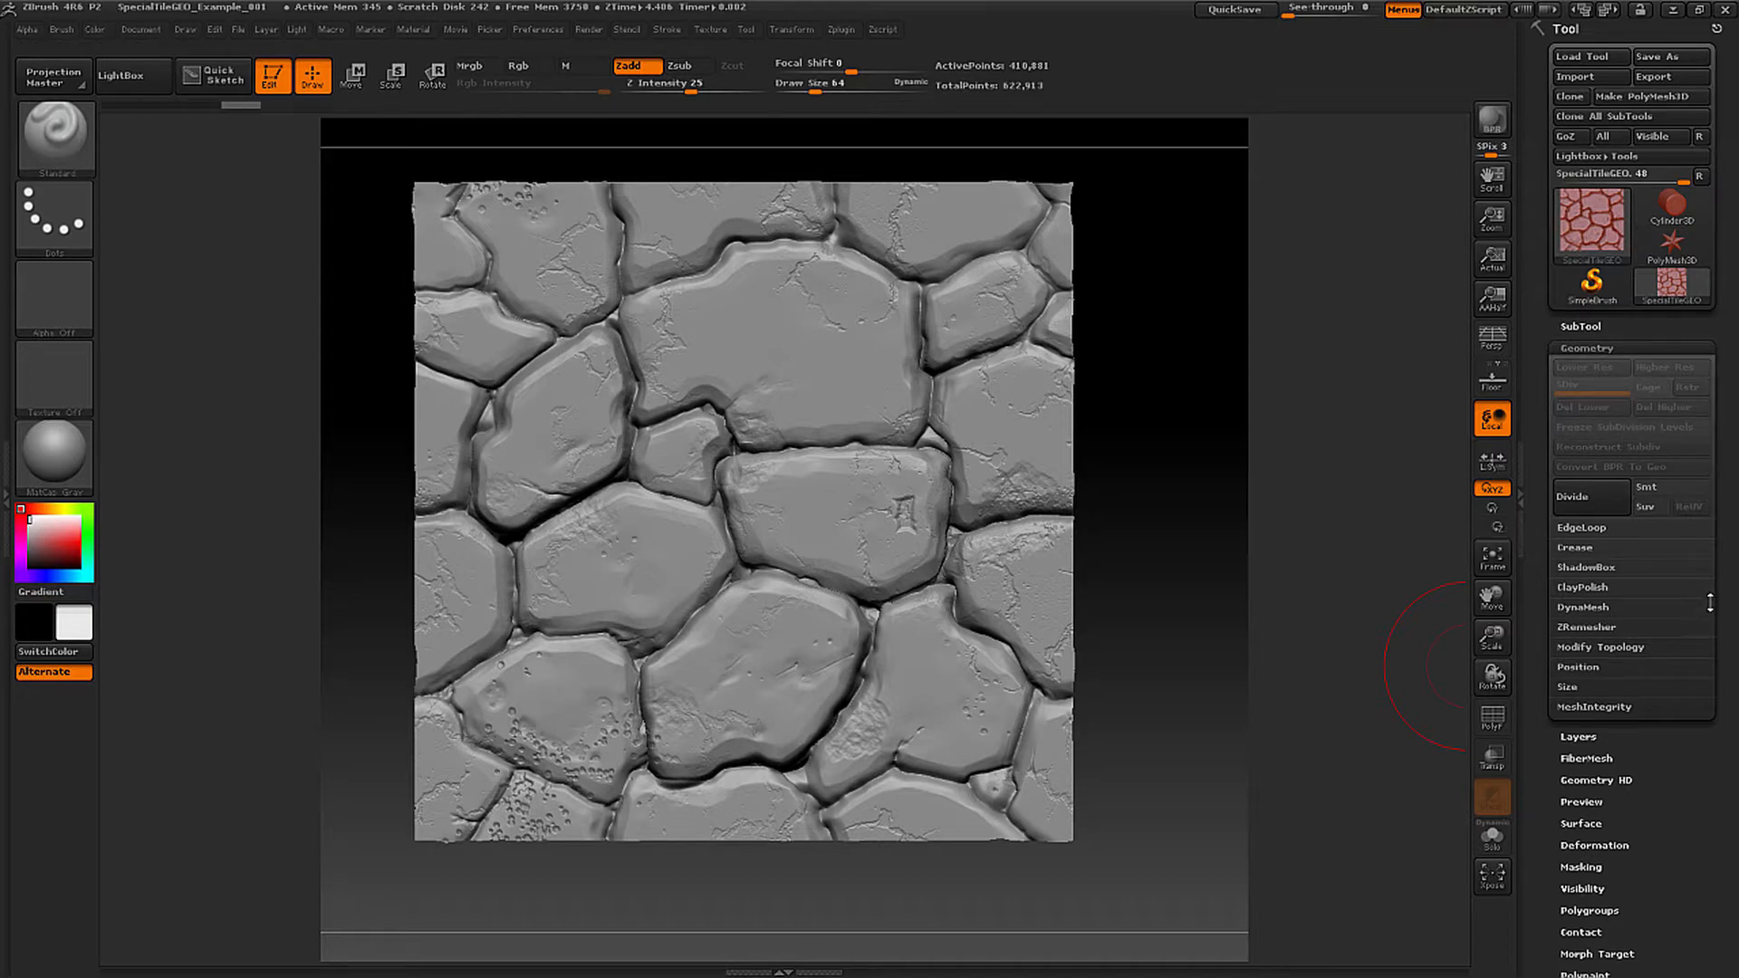
click(1605, 648)
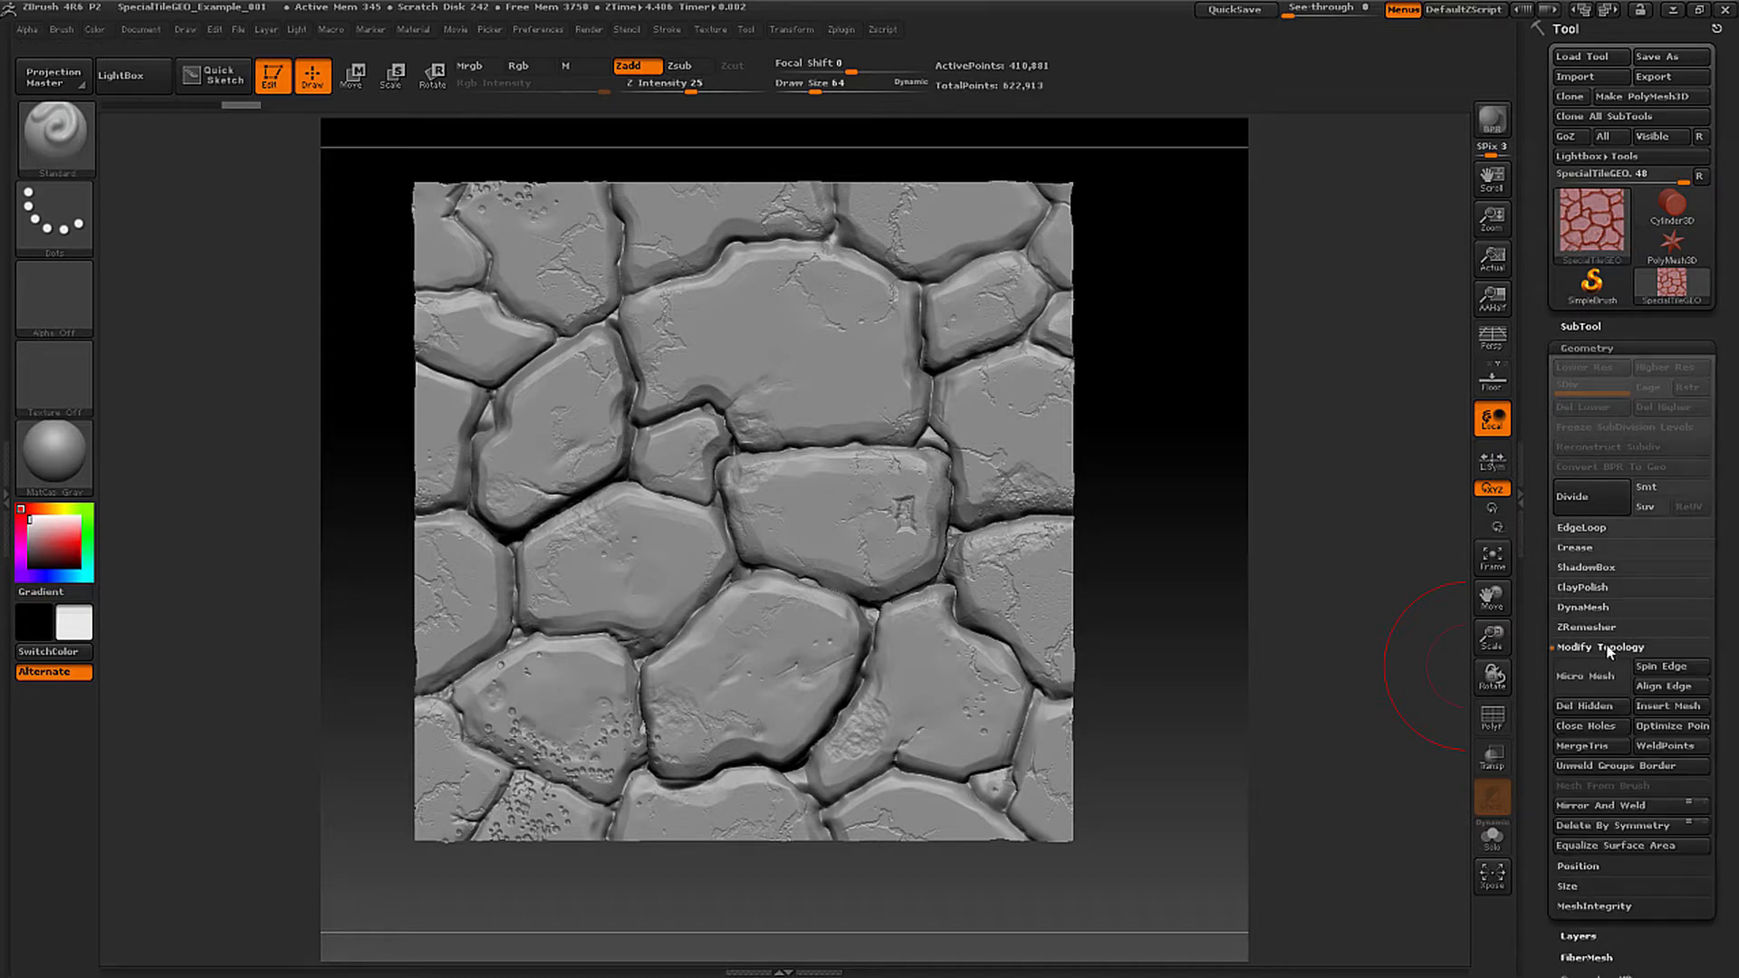
click(1595, 705)
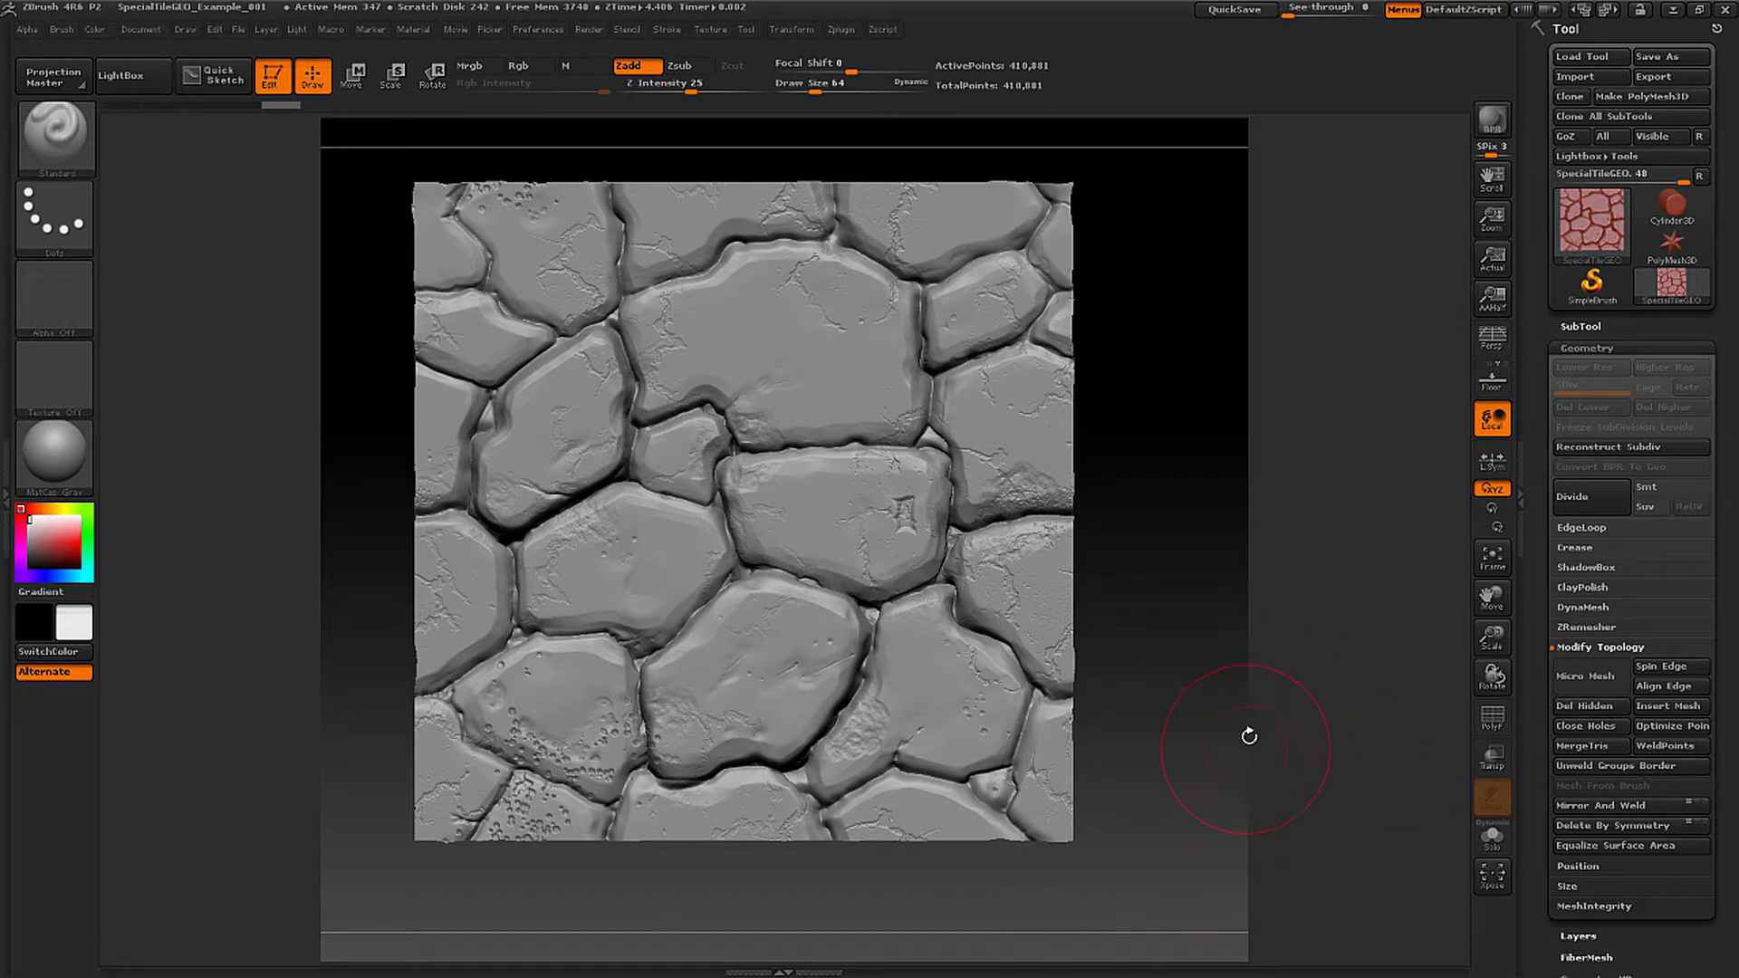
mouse_move(1283, 683)
mouse_down()
mouse_move(1304, 680)
mouse_move(1210, 719)
mouse_move(1242, 726)
mouse_move(1222, 735)
mouse_up()
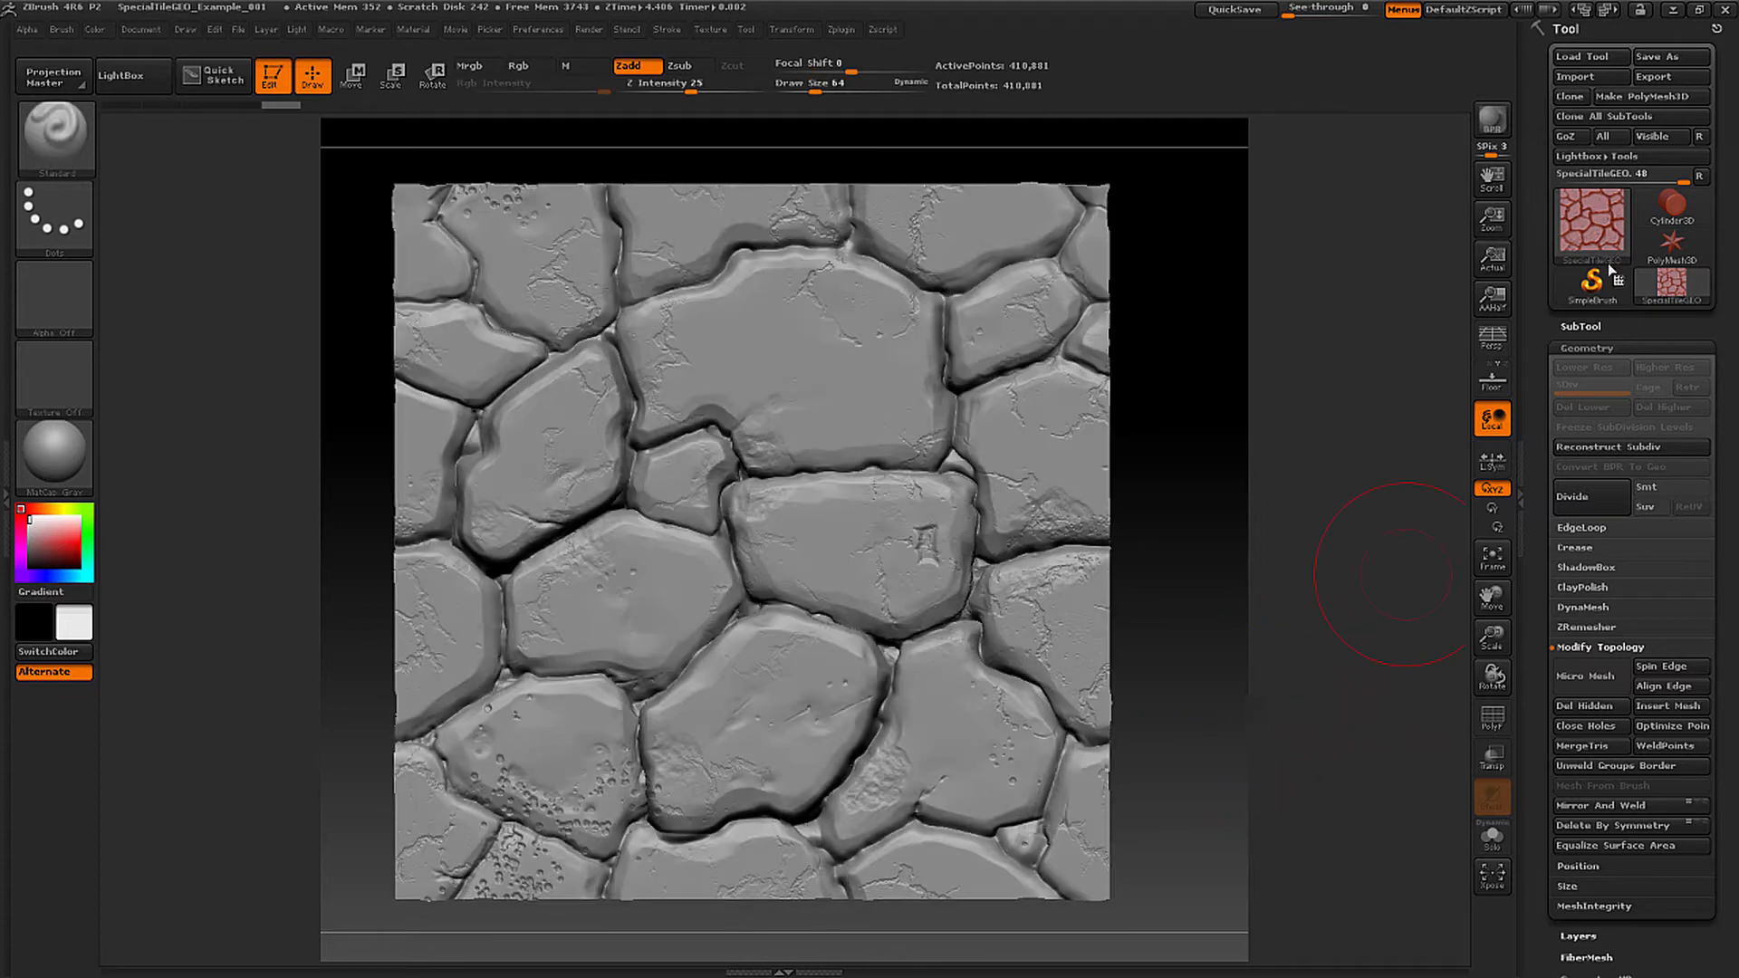
Export the full-resolution tile as SpecialTileGEO_HighRes_NoDeci.obj to the OBJ folder inside SpecialTileGEO.
mouse_move(1587, 246)
mouse_move(1324, 794)
mouse_down()
mouse_move(1308, 749)
mouse_move(1328, 778)
mouse_up()
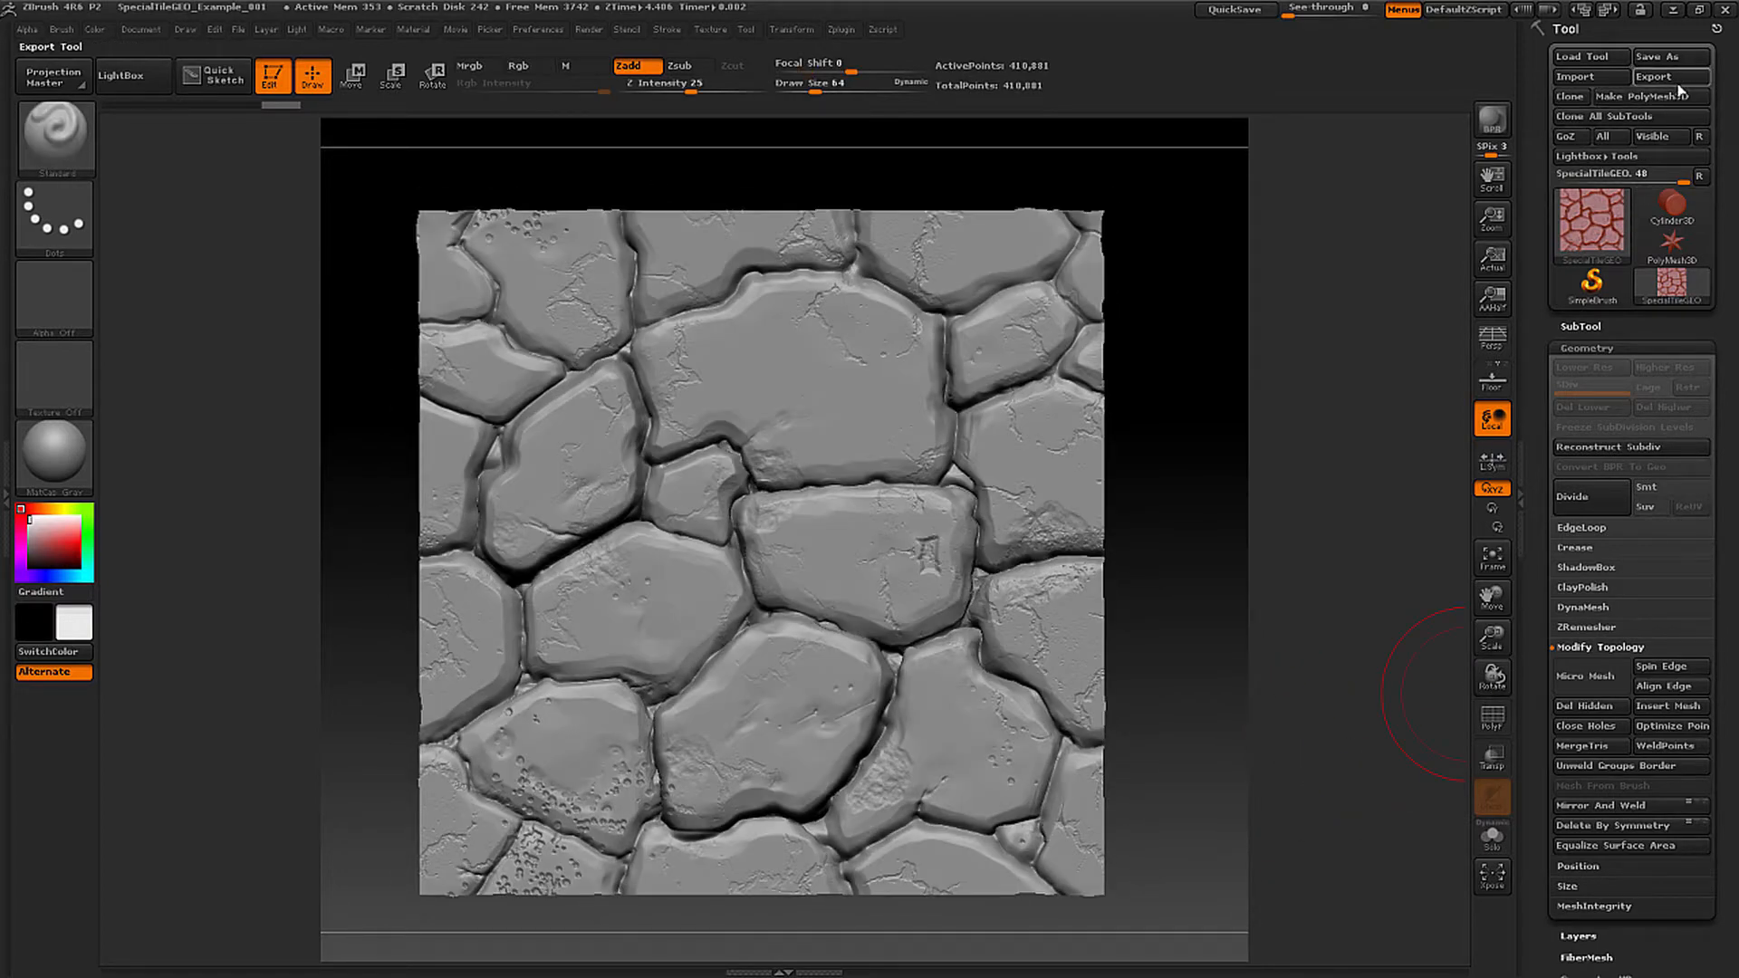
click(1654, 76)
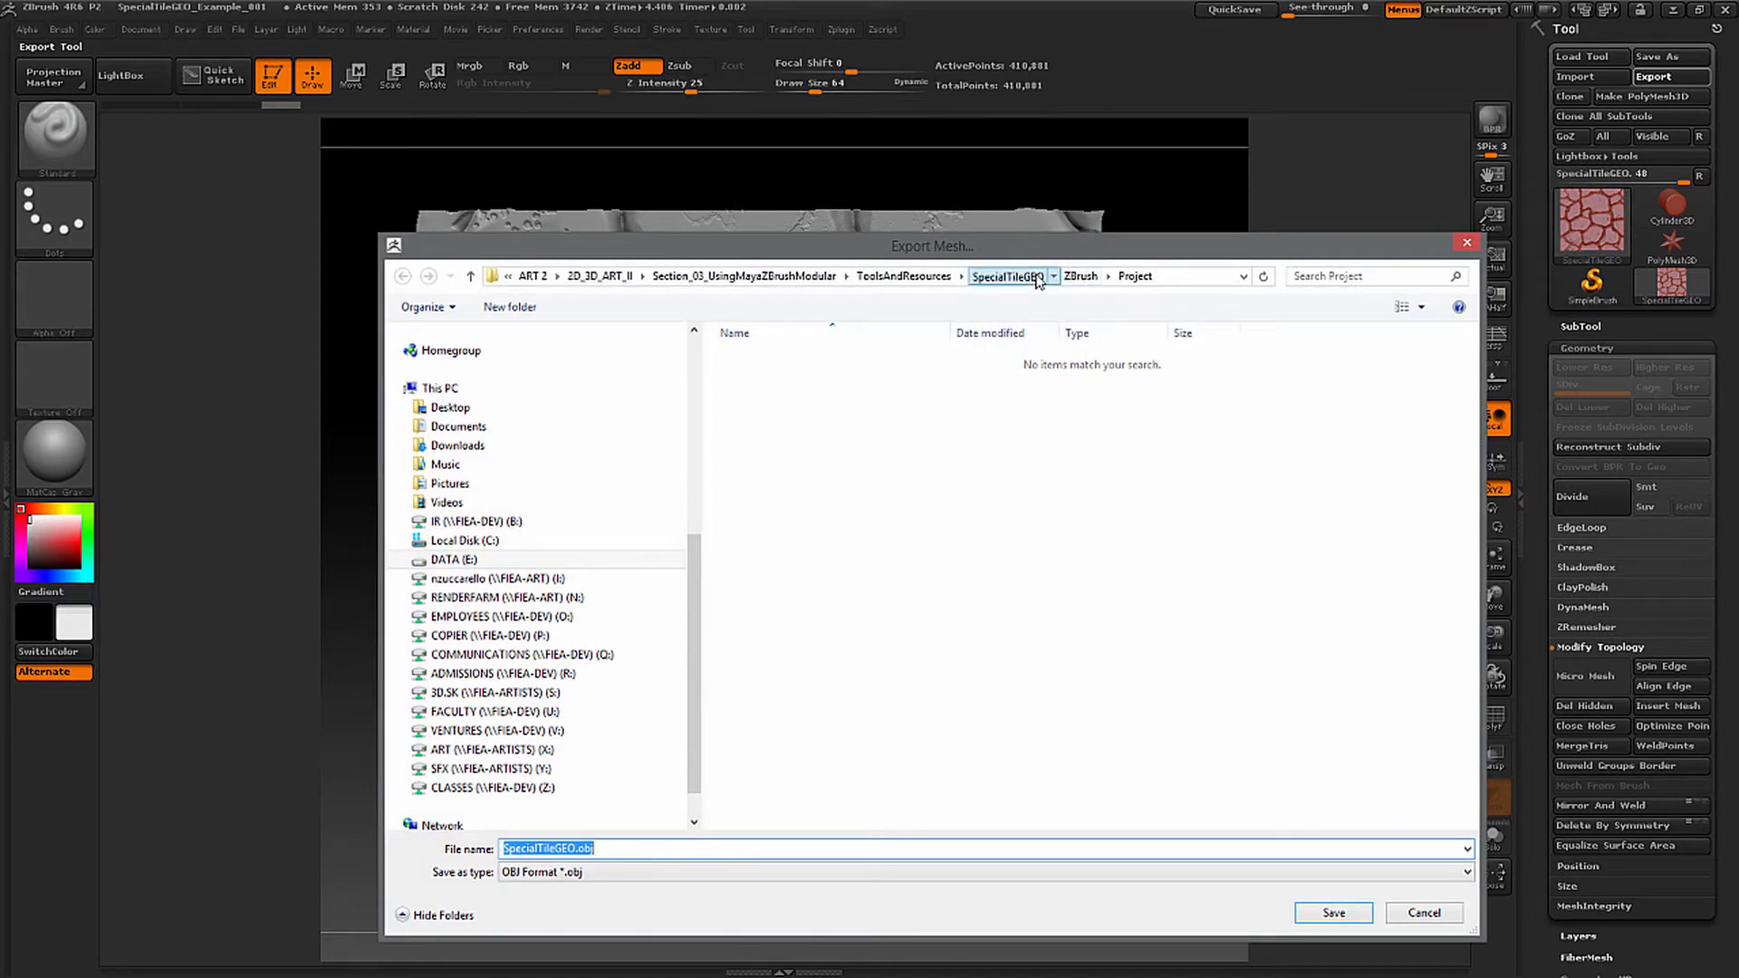
click(1007, 276)
double_click(825, 388)
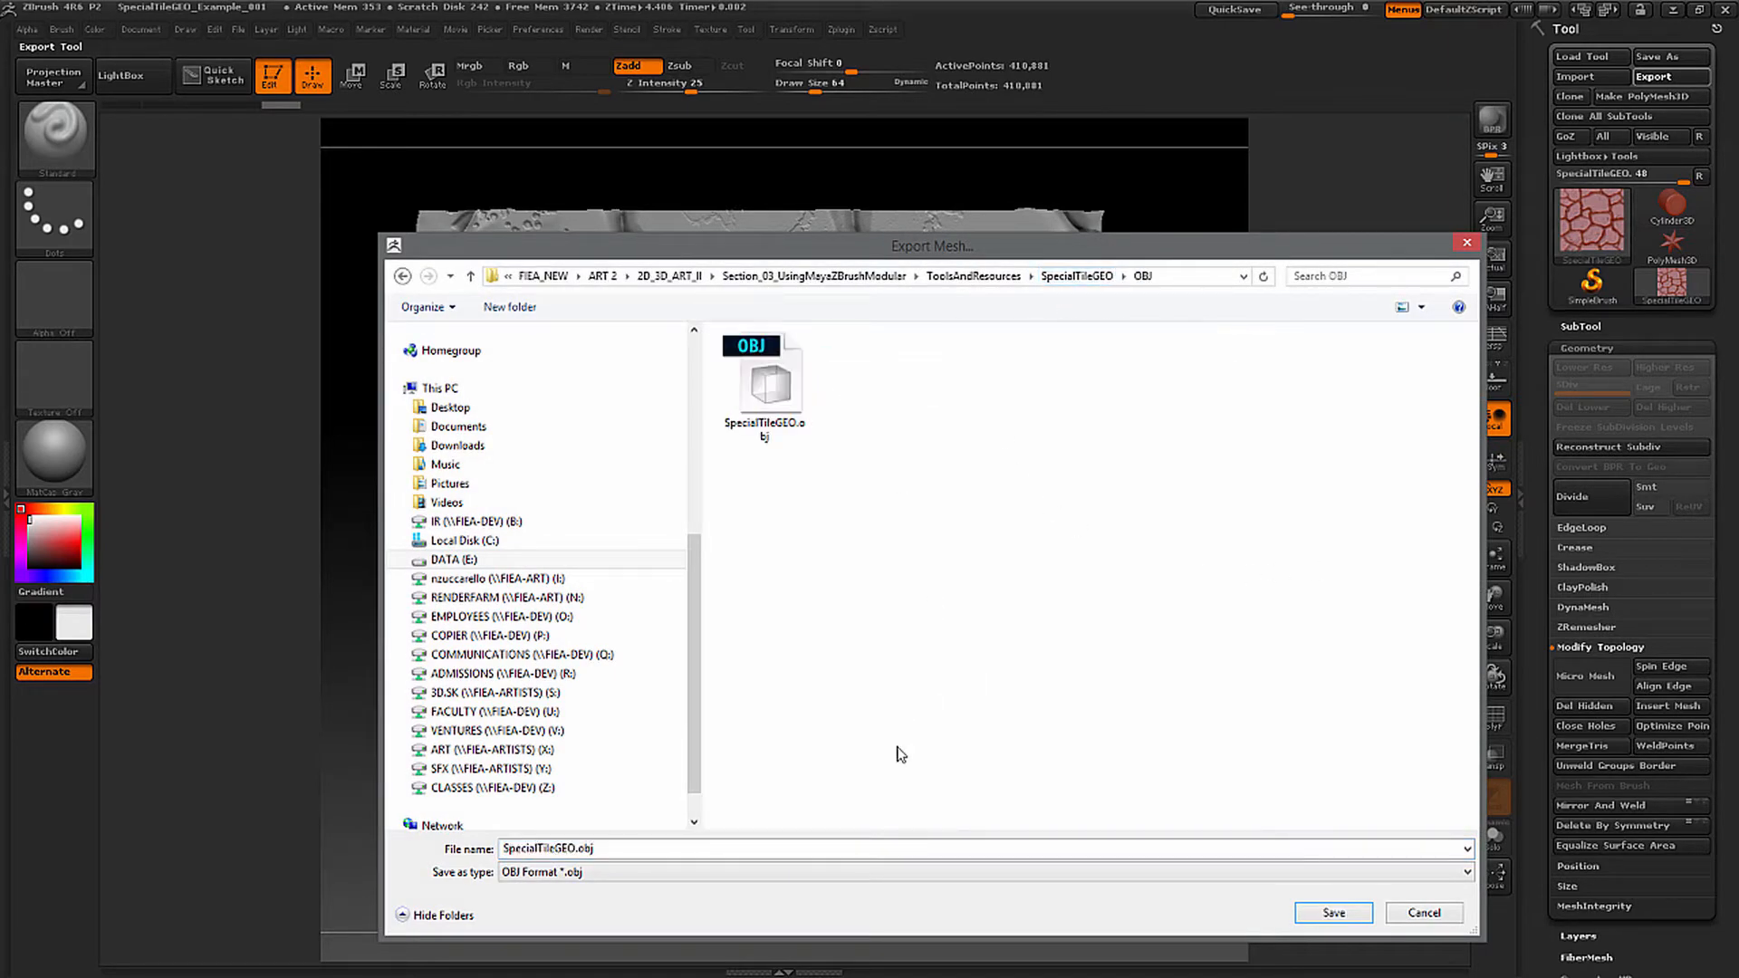
double_click(577, 848)
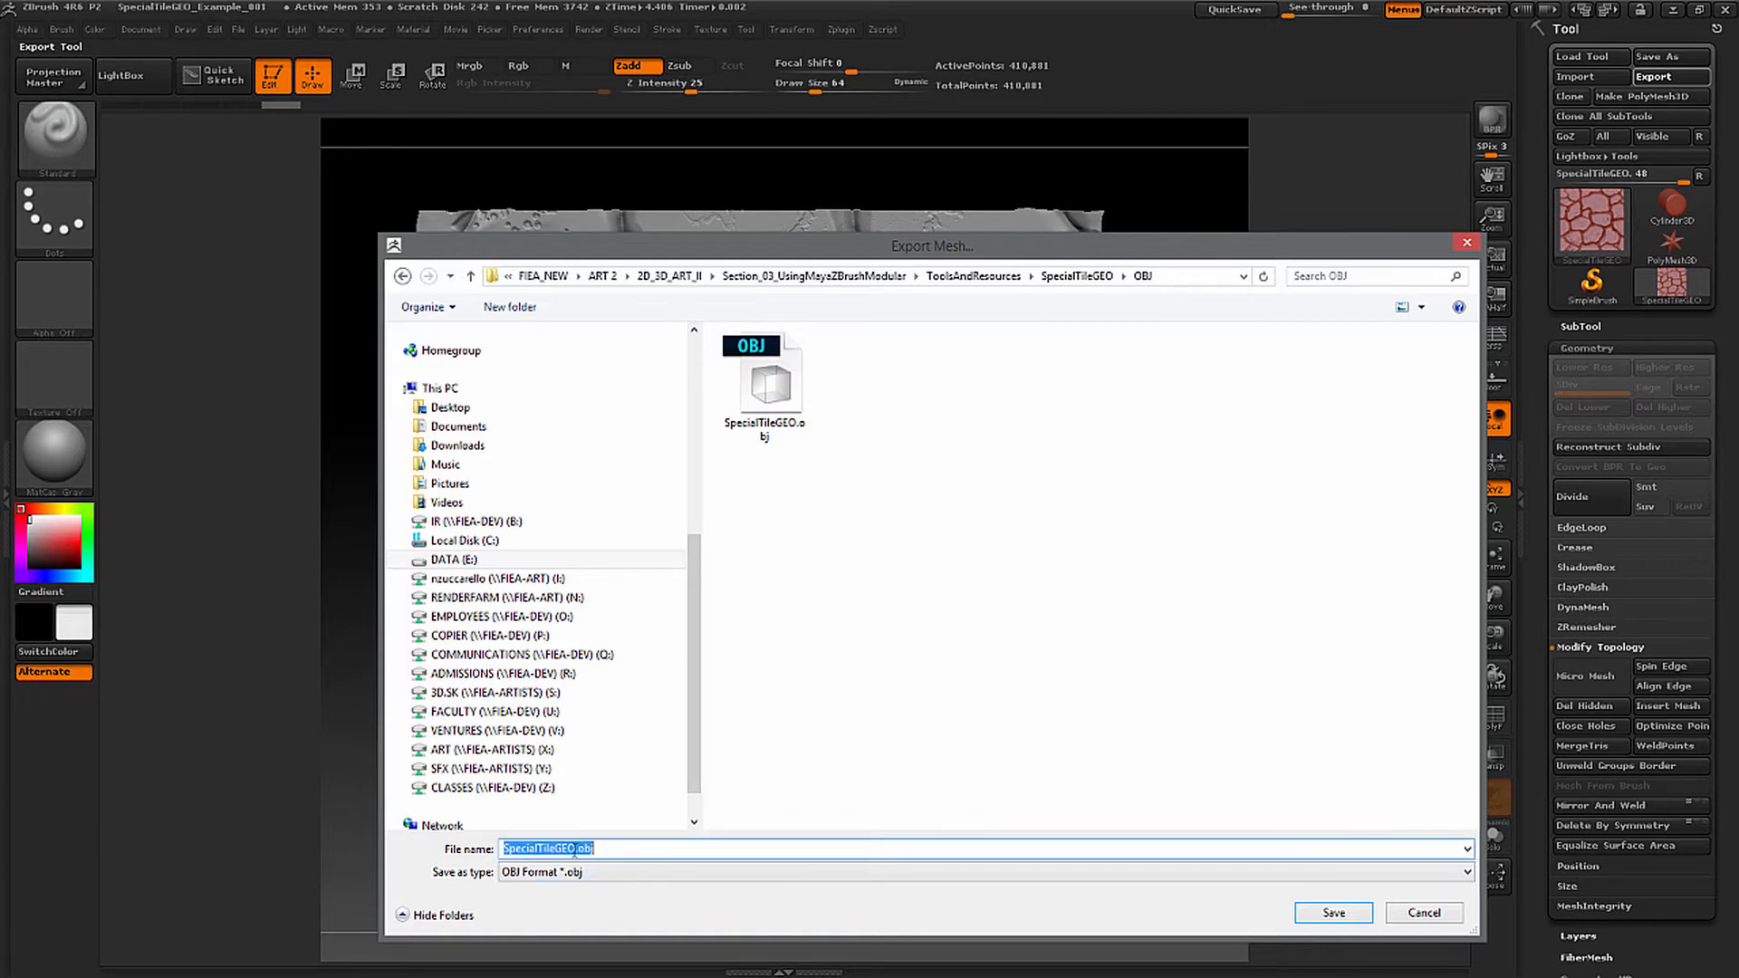
click(573, 849)
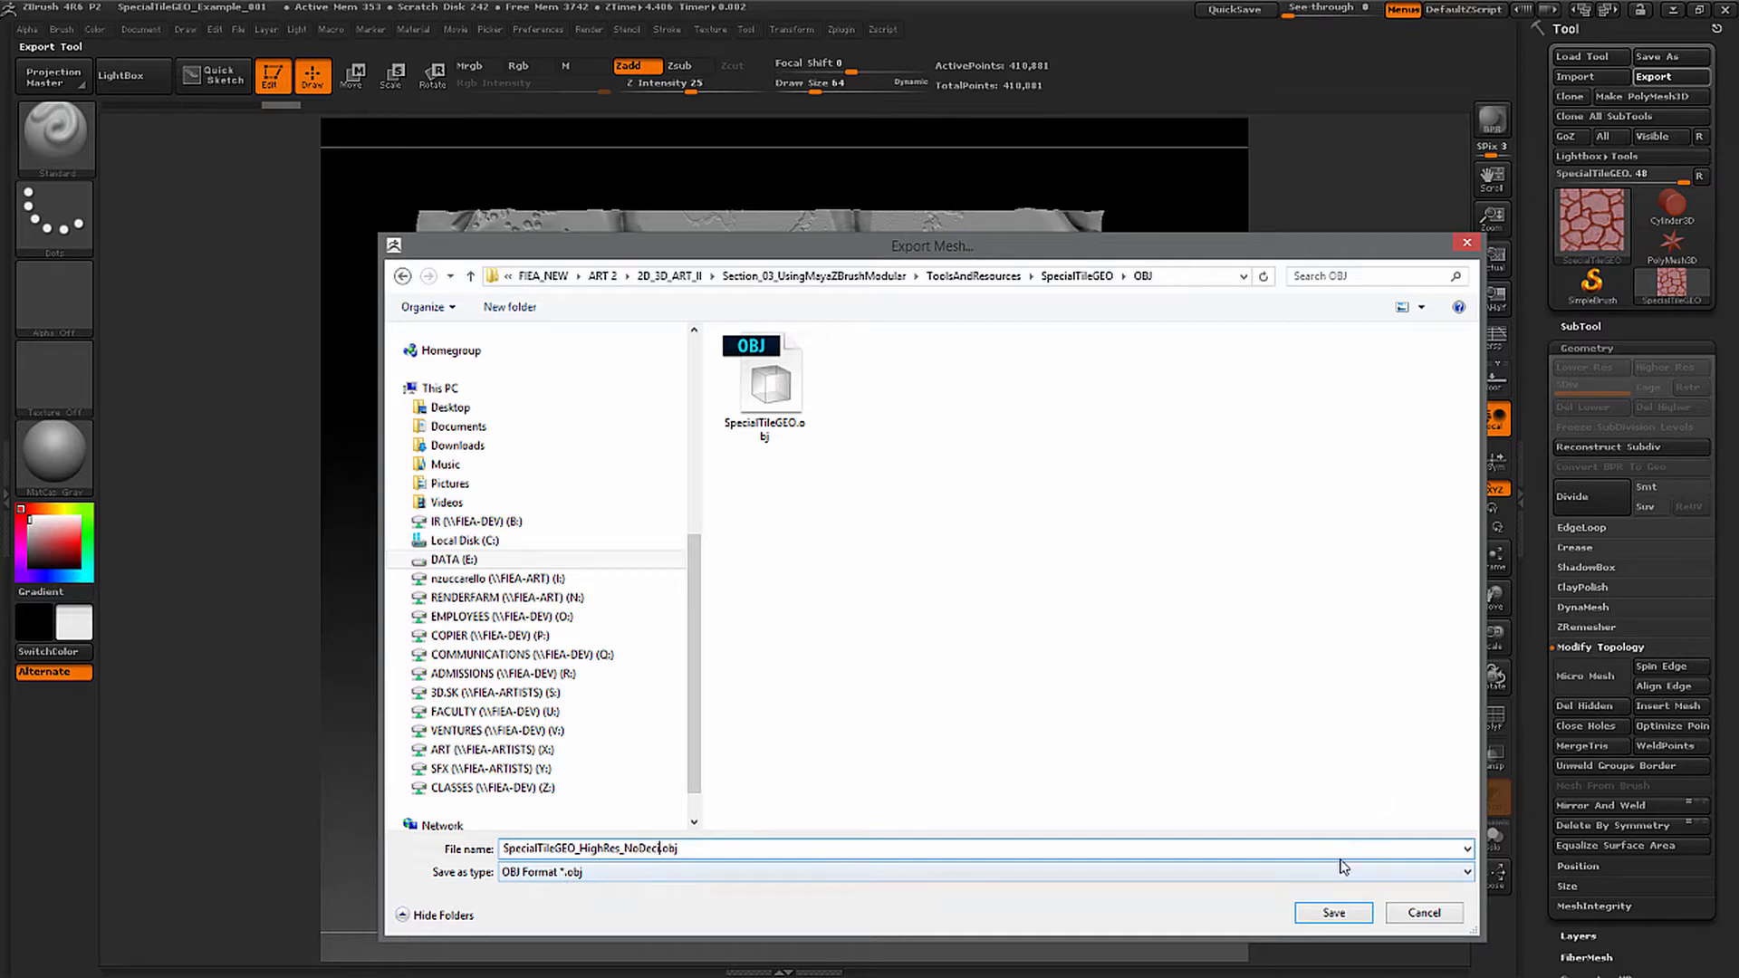
click(1334, 913)
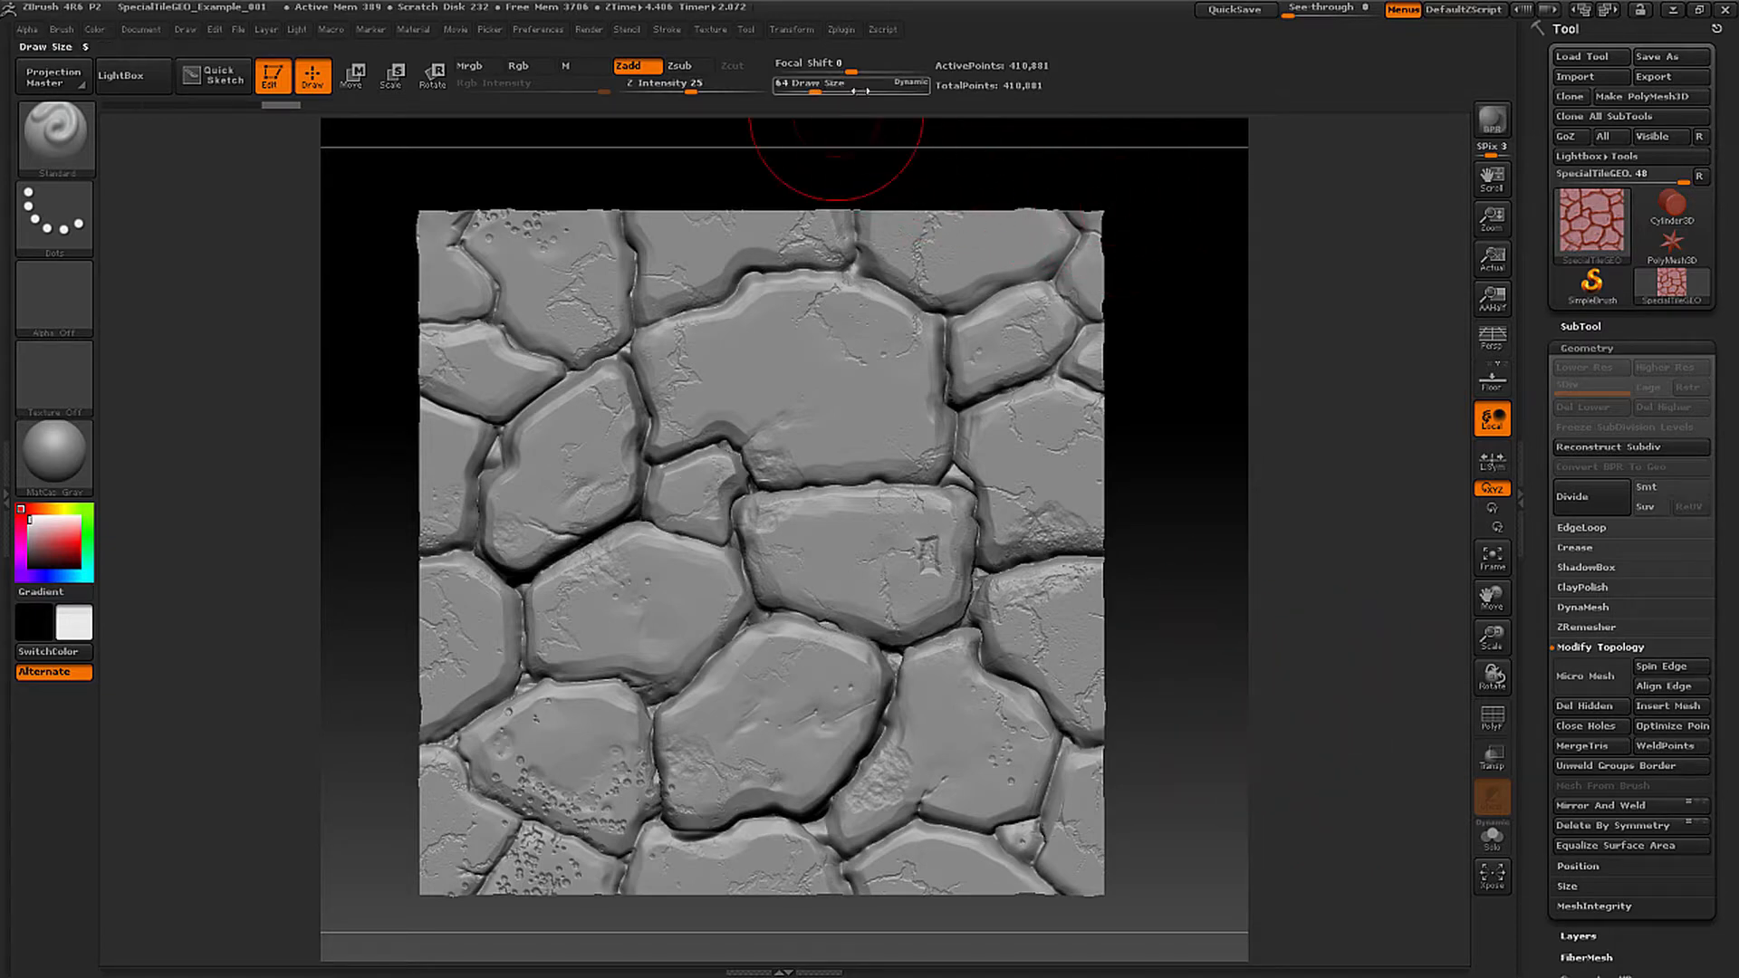
Dock the Zplugin palette alongside the Tool palette and pre-process the current tile with Decimation Master.
click(840, 30)
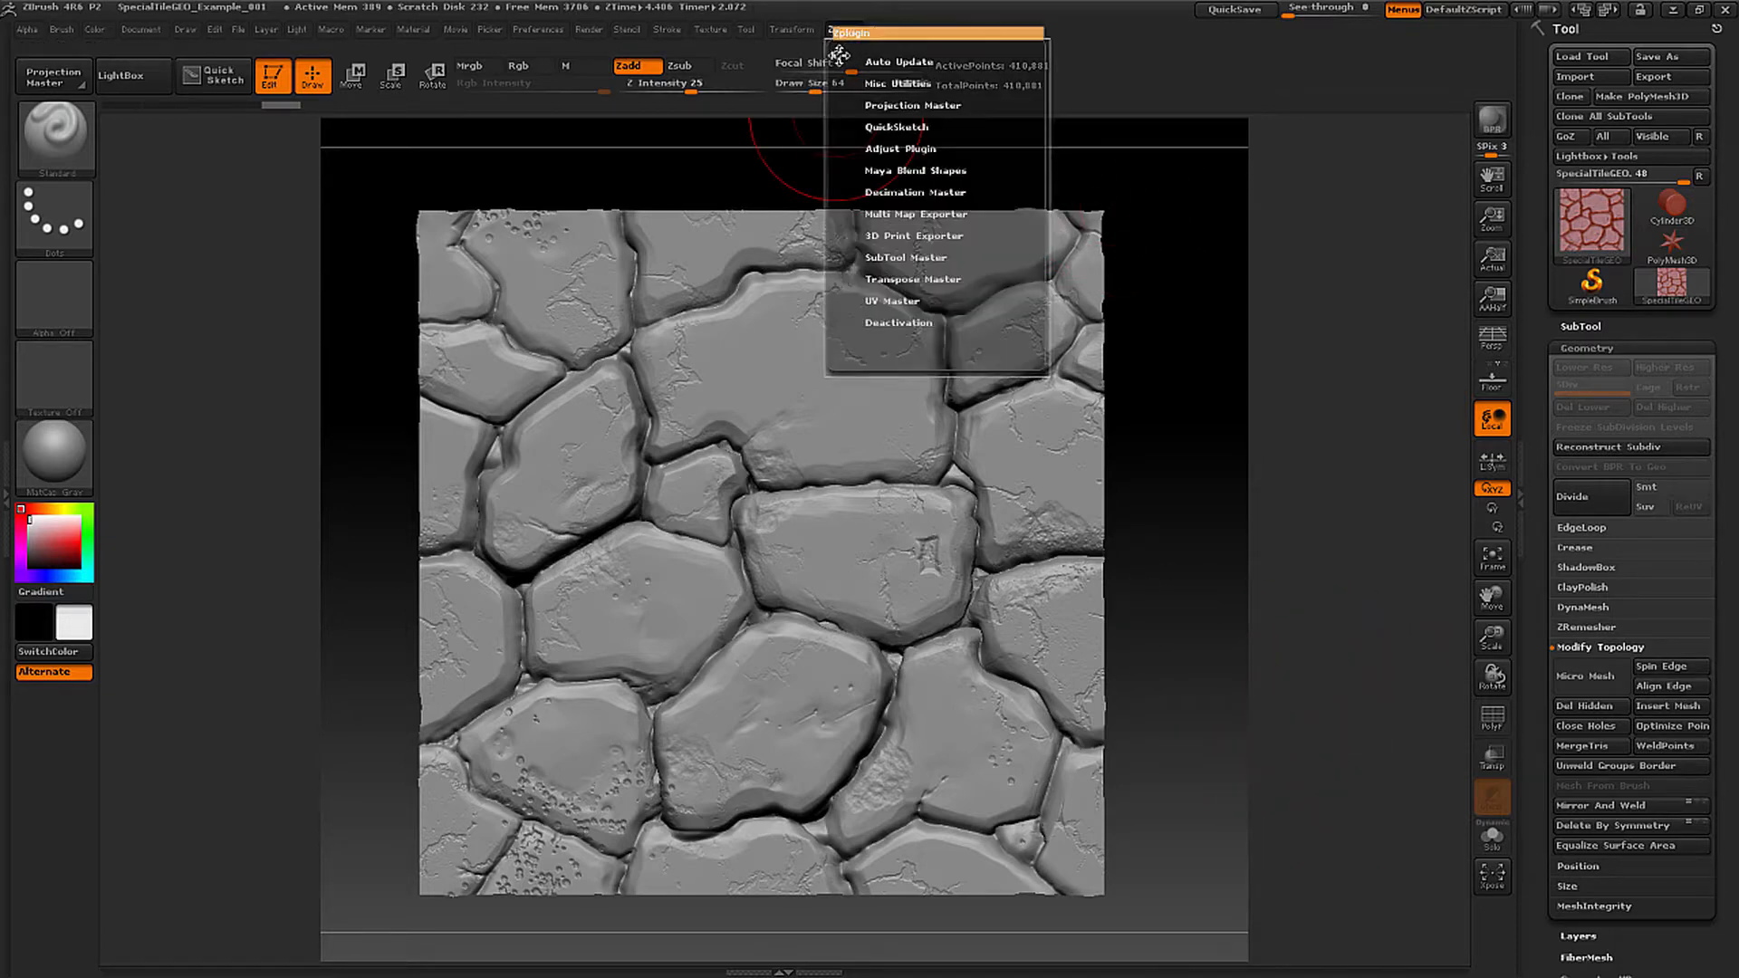
click(840, 50)
click(843, 34)
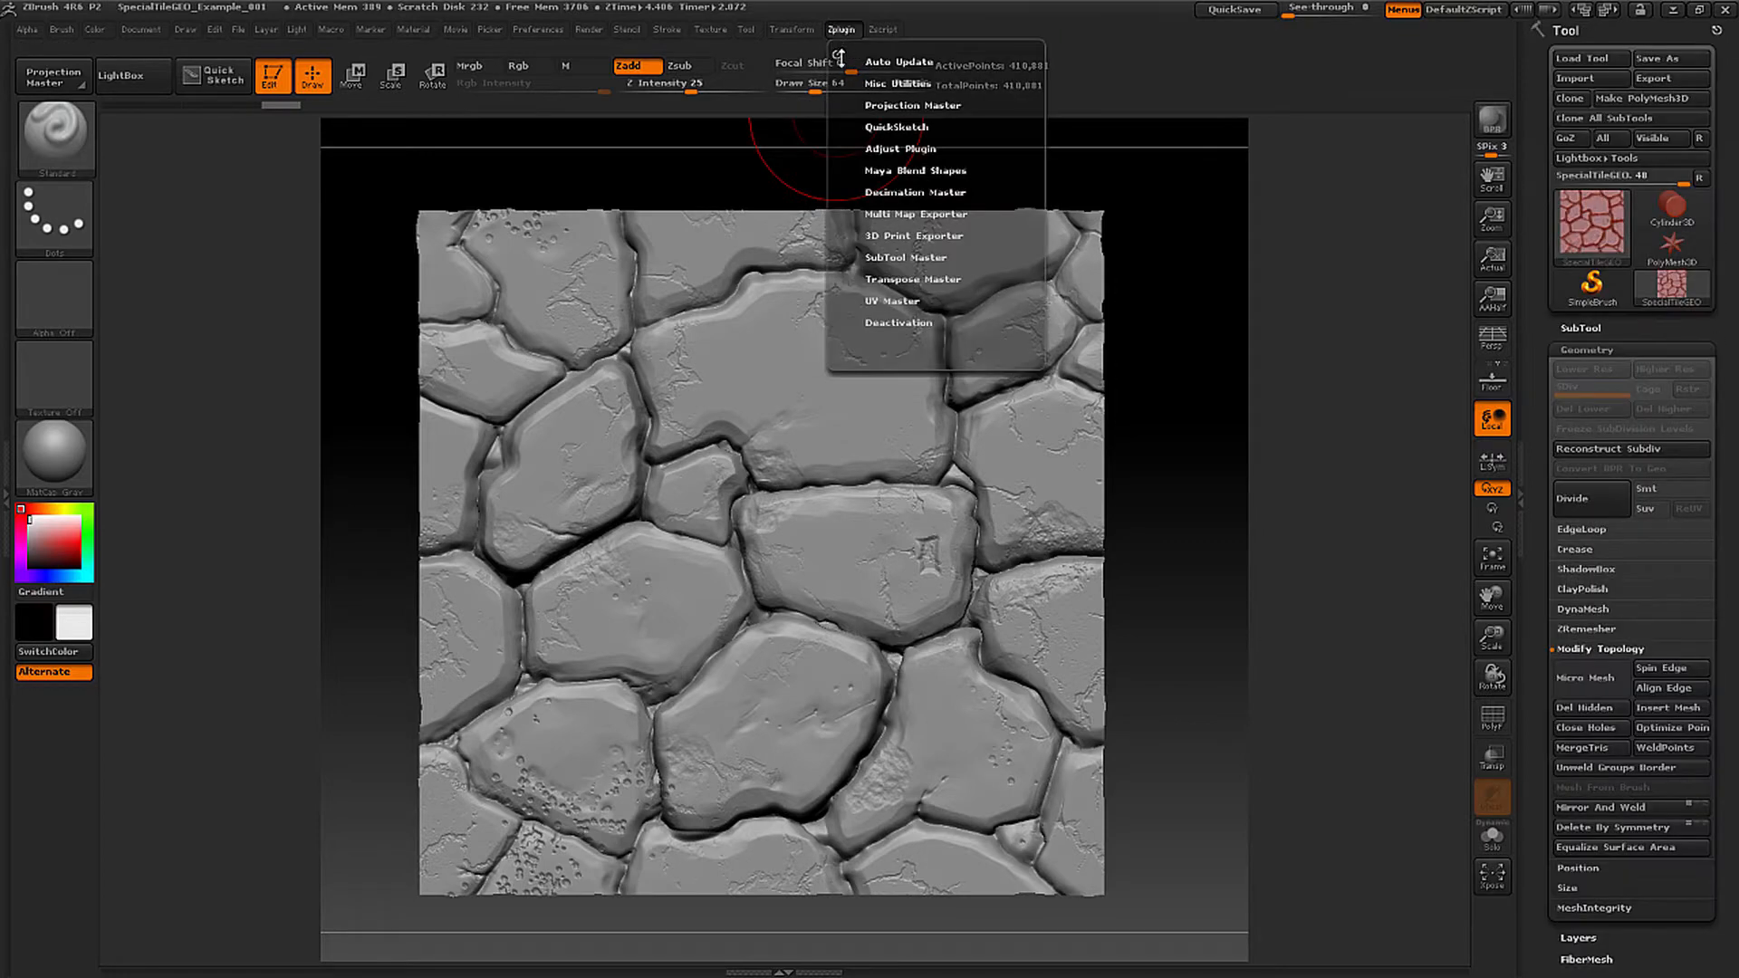
click(837, 53)
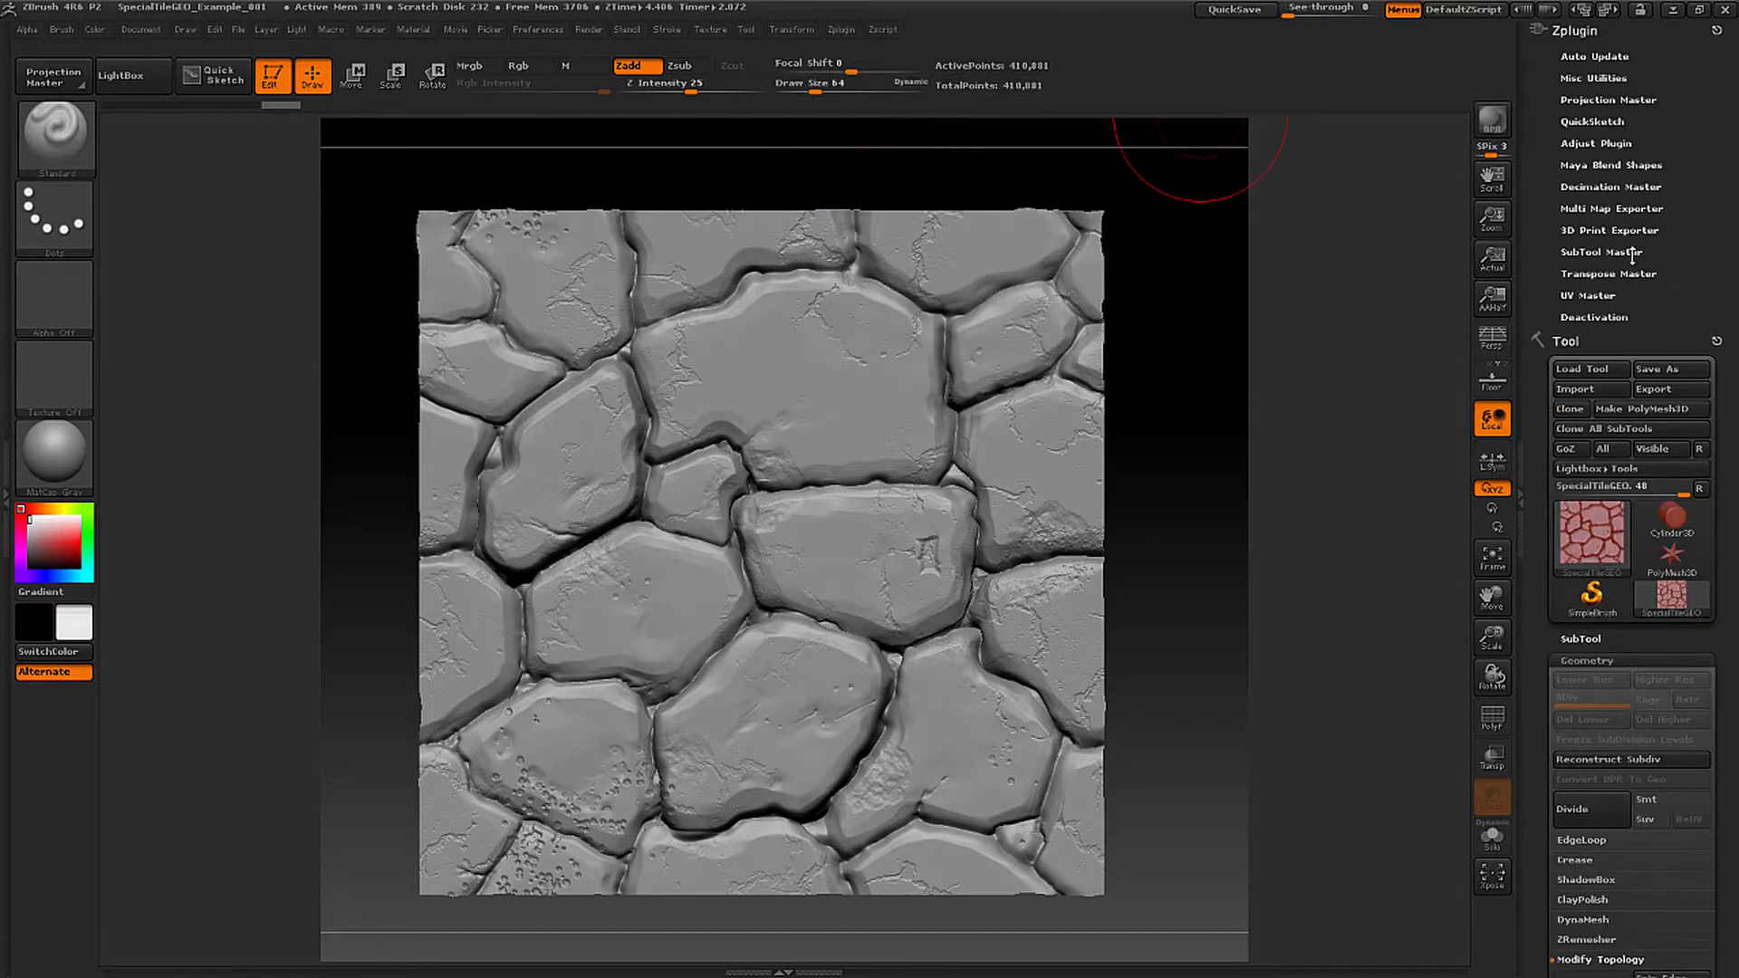
click(1646, 187)
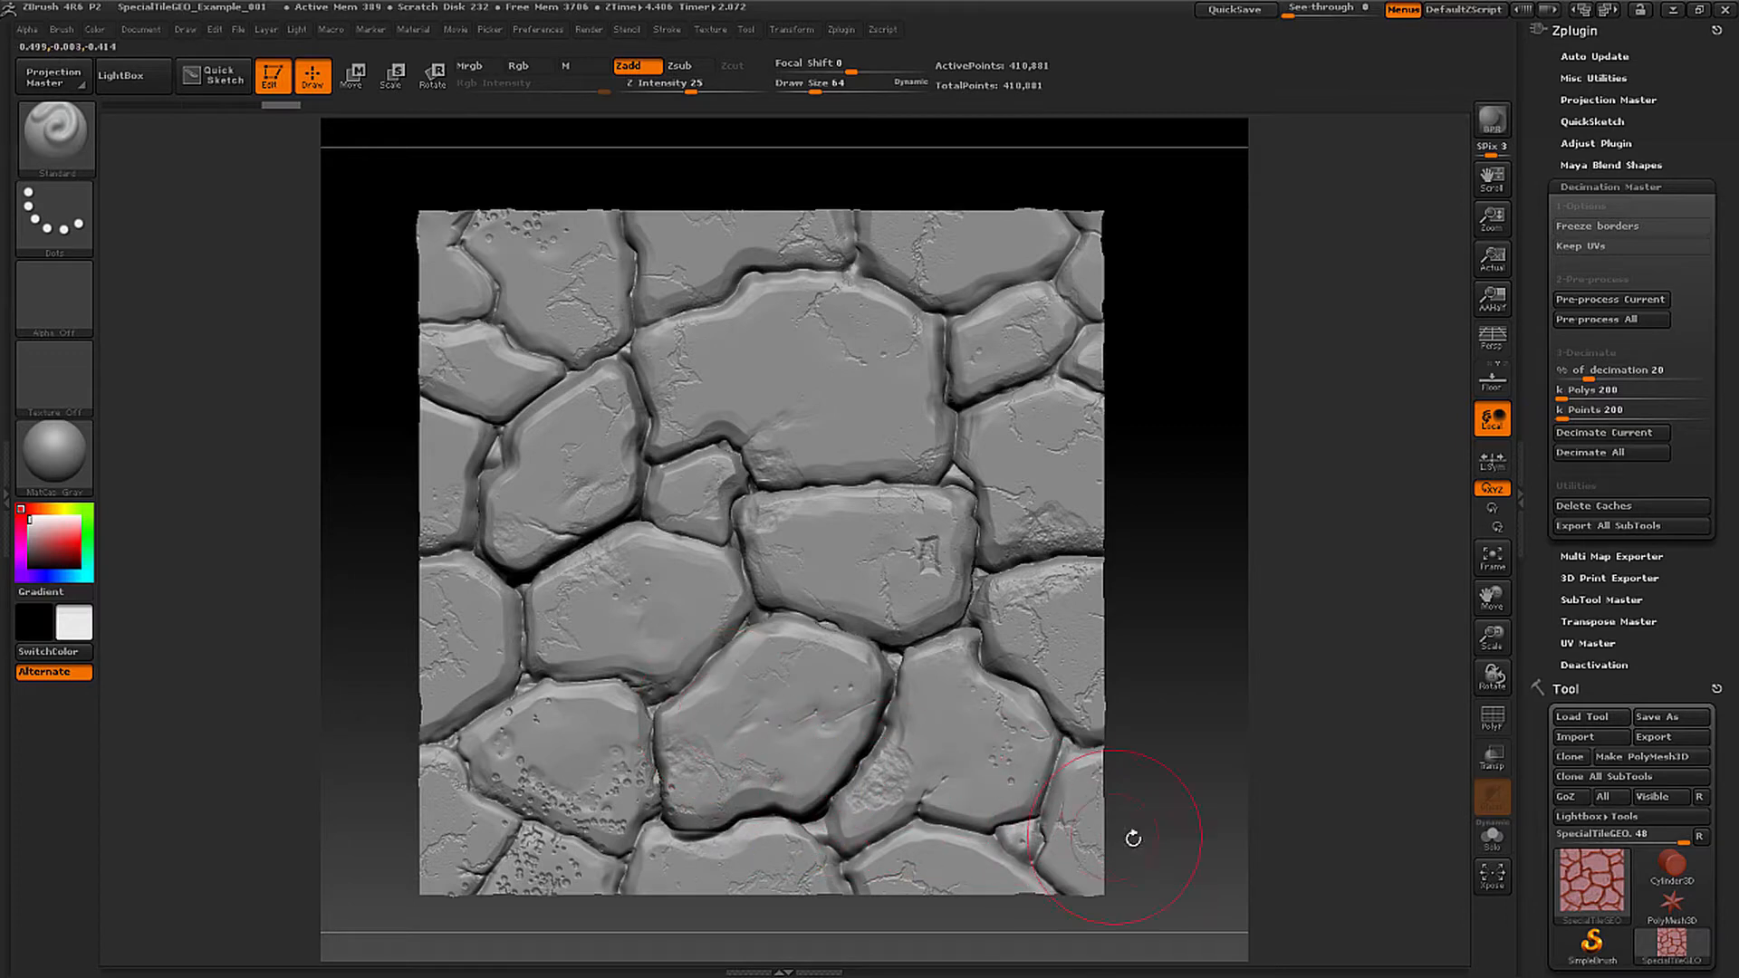
click(1645, 301)
Decimate the current tile at 50% and check the resulting wireframe.
click(1602, 369)
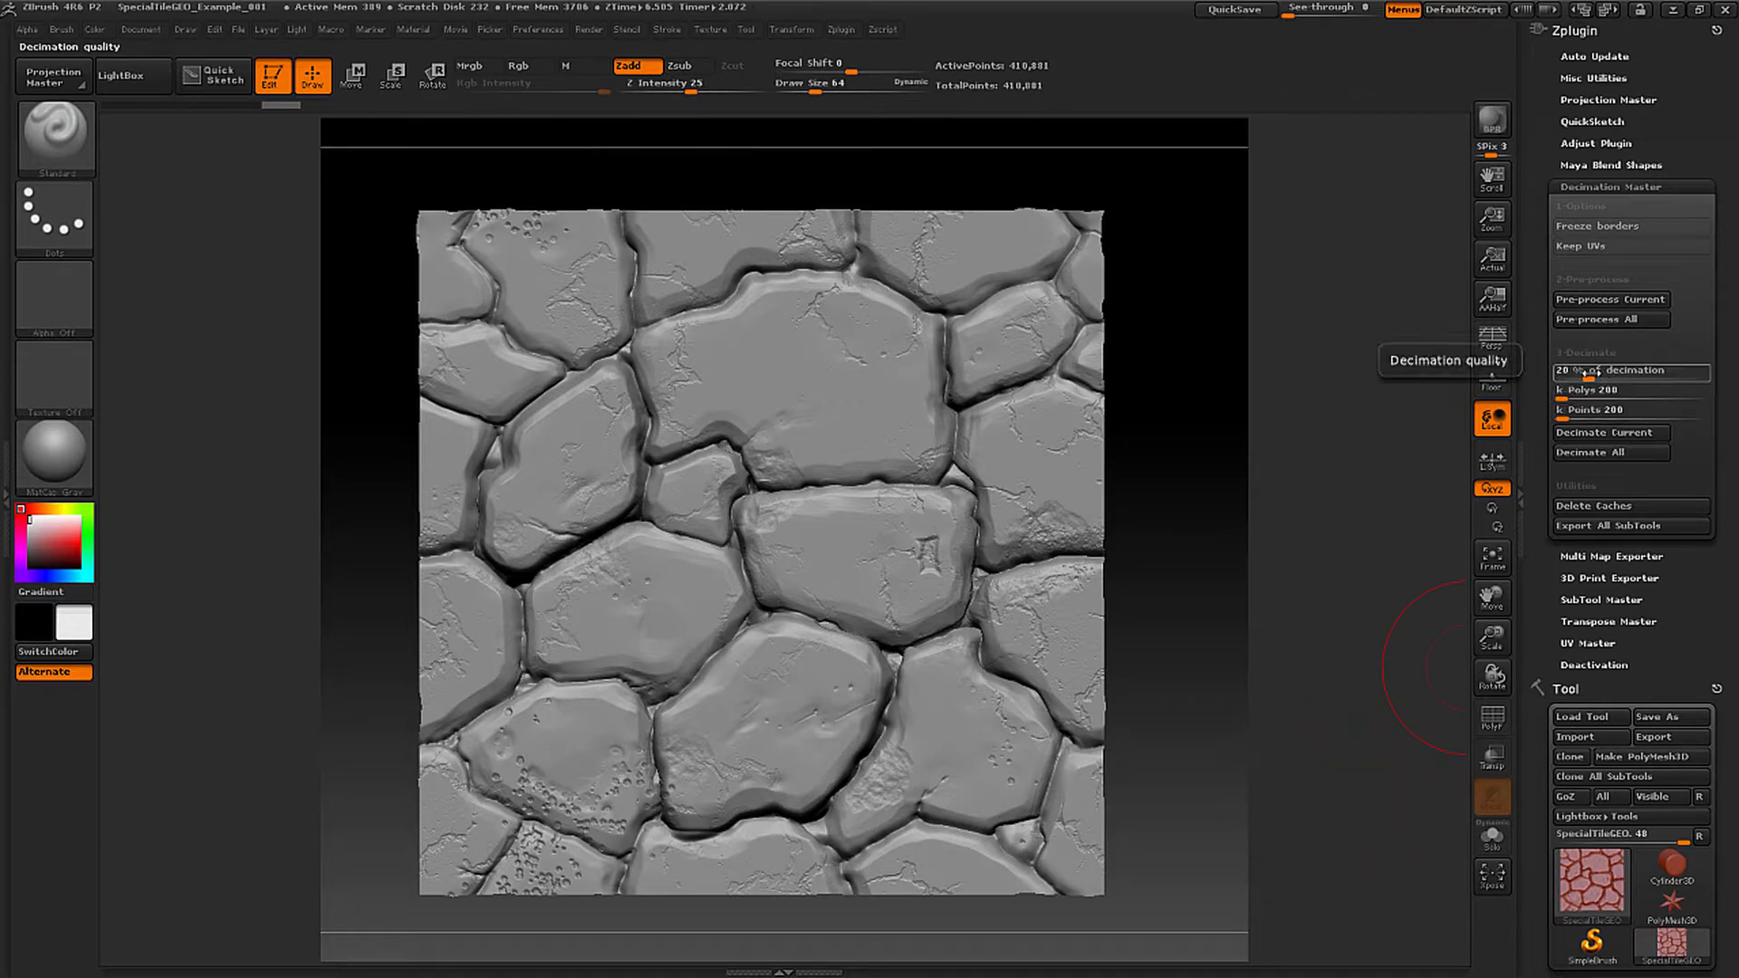
drag(1591, 372, 1600, 371)
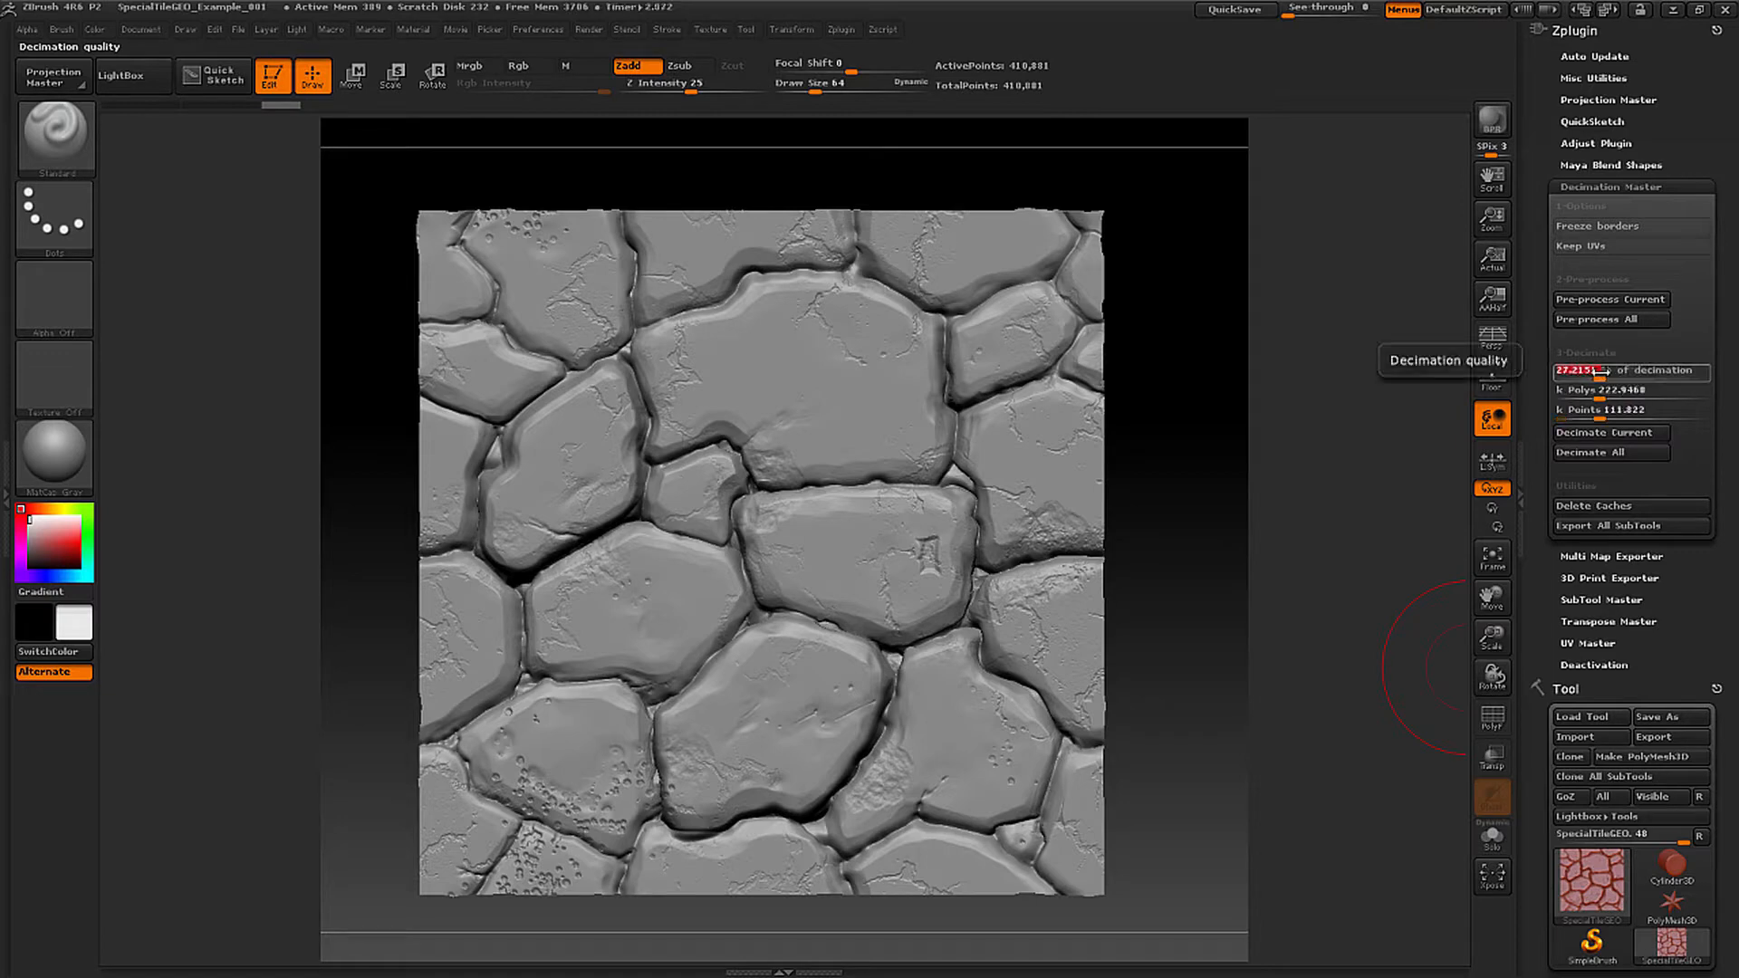
click(1599, 378)
text(50)
key(Return)
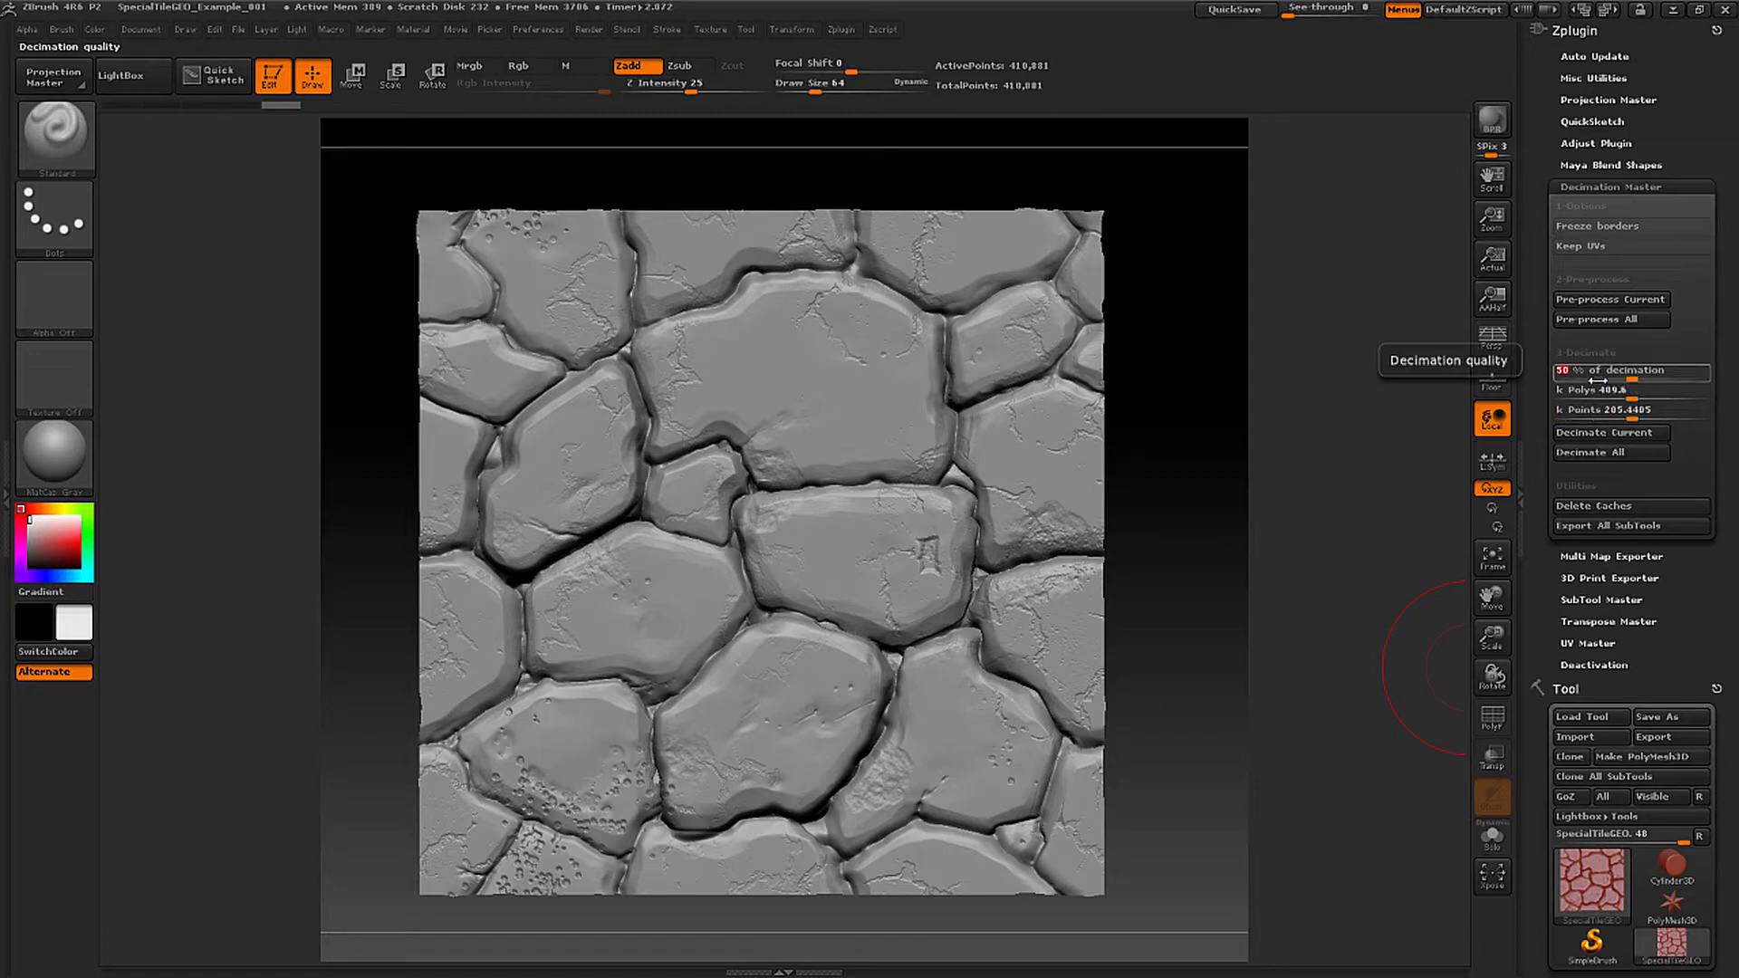
click(1630, 433)
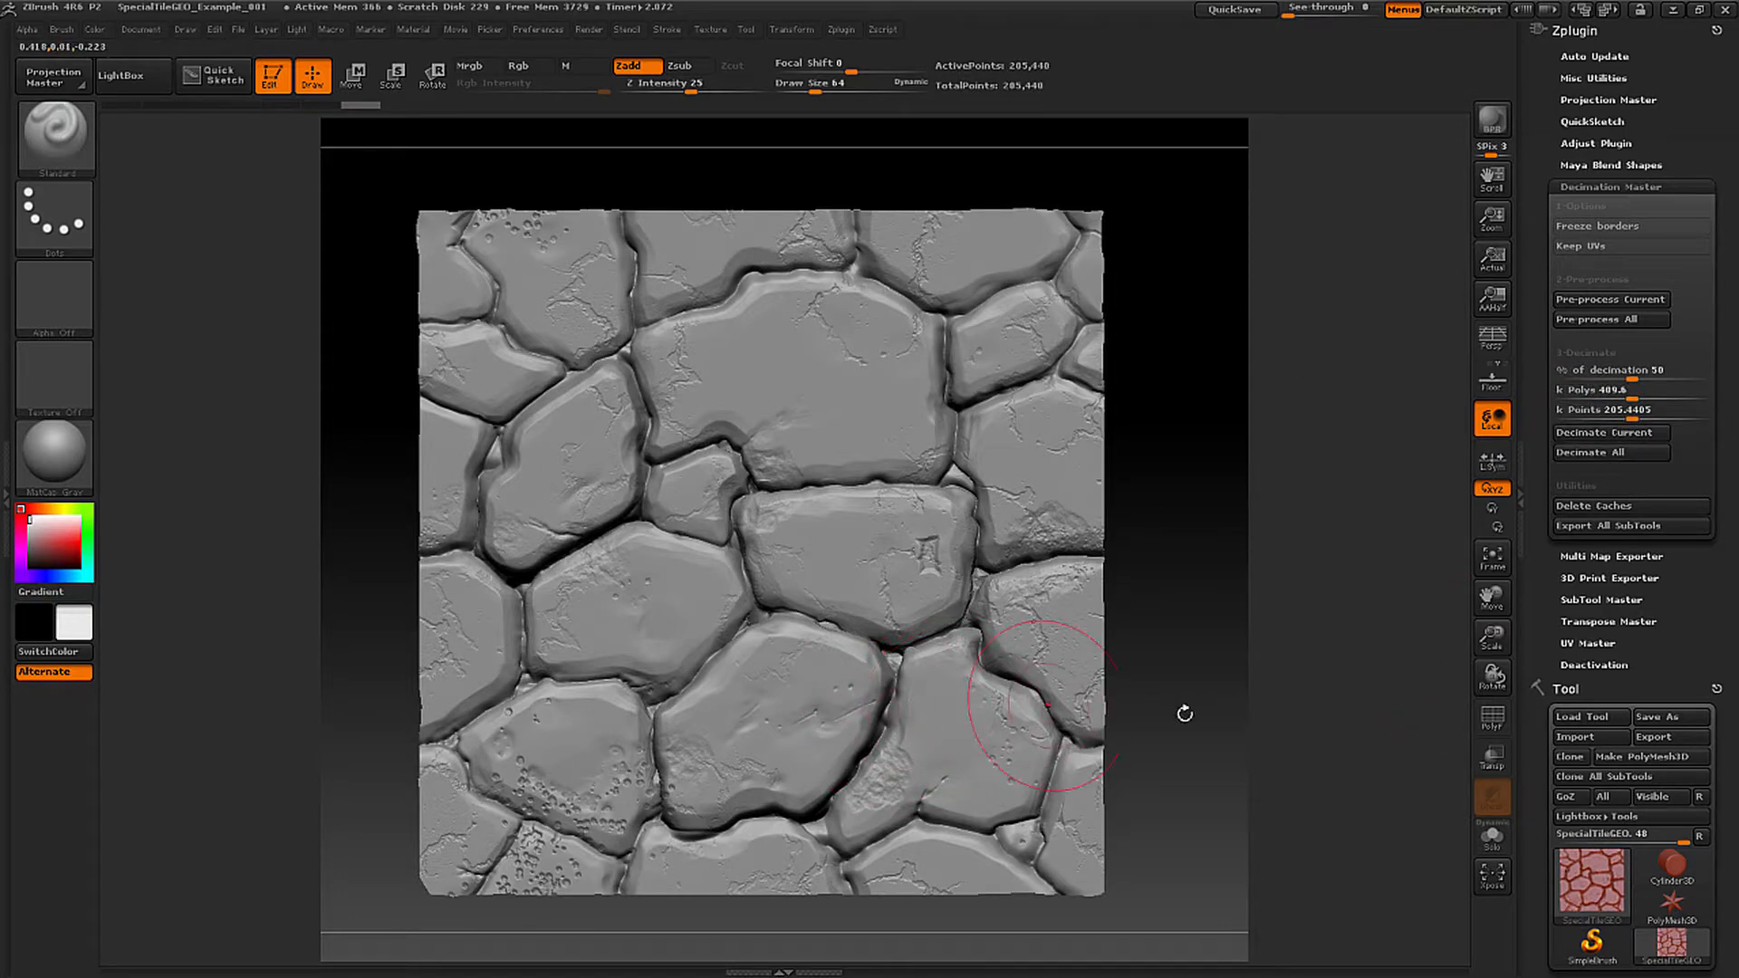
click(1494, 720)
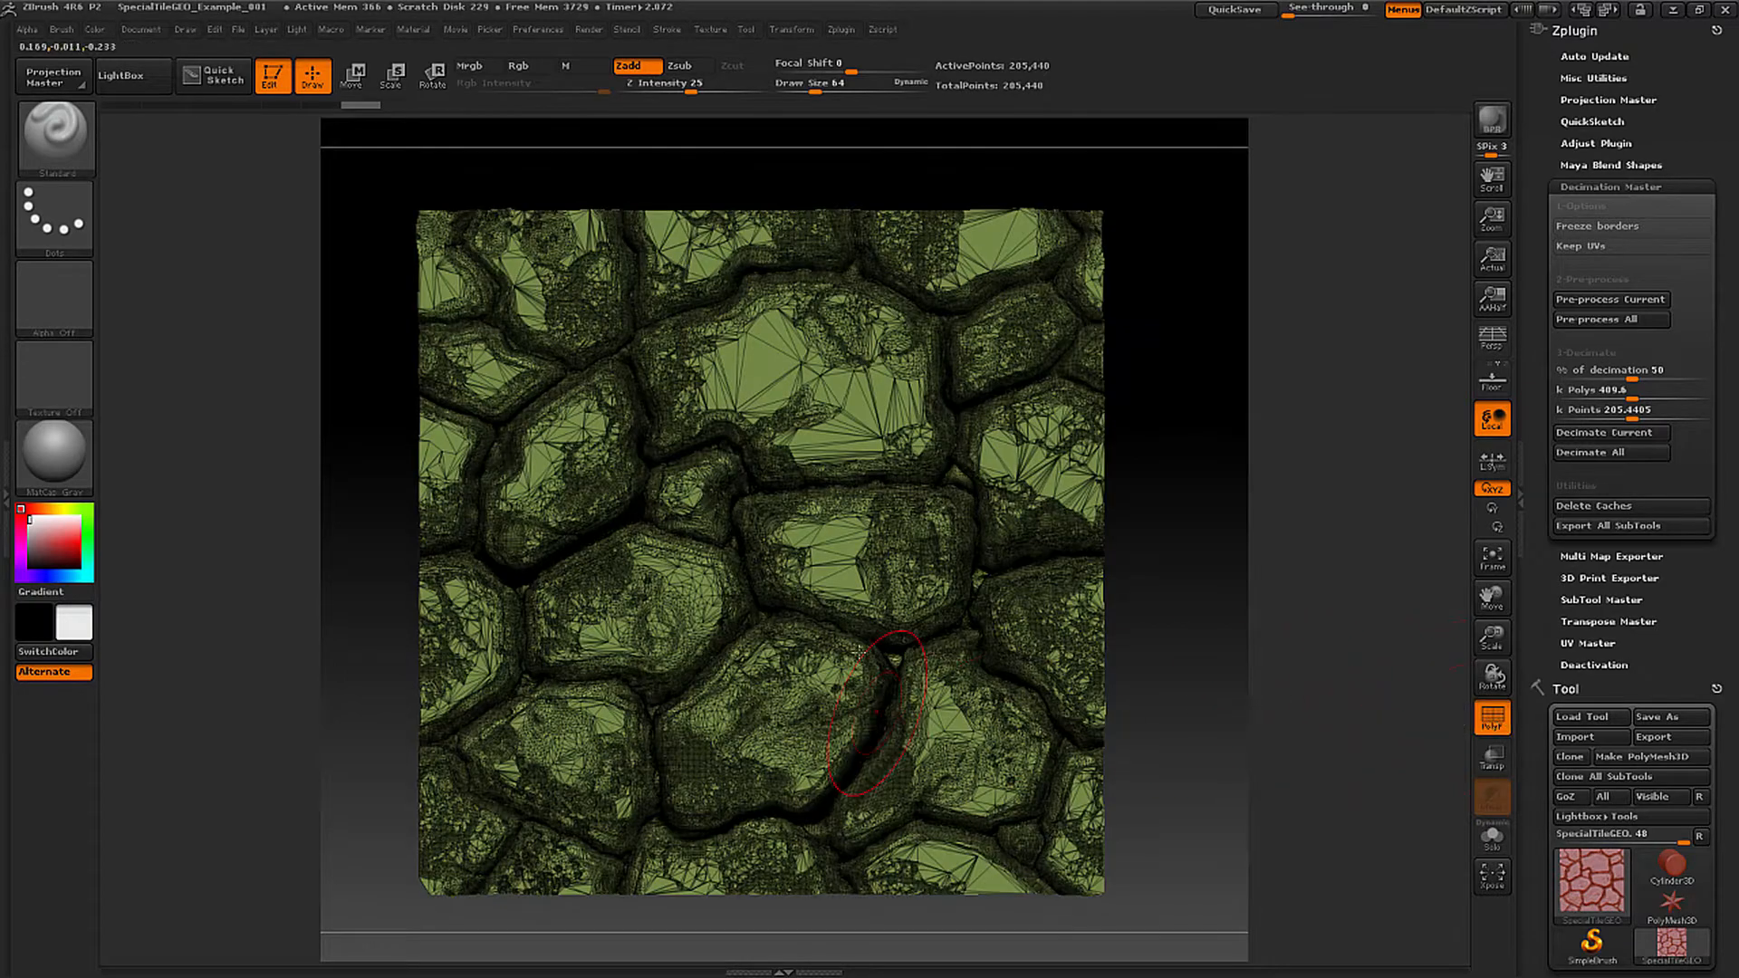
click(1493, 718)
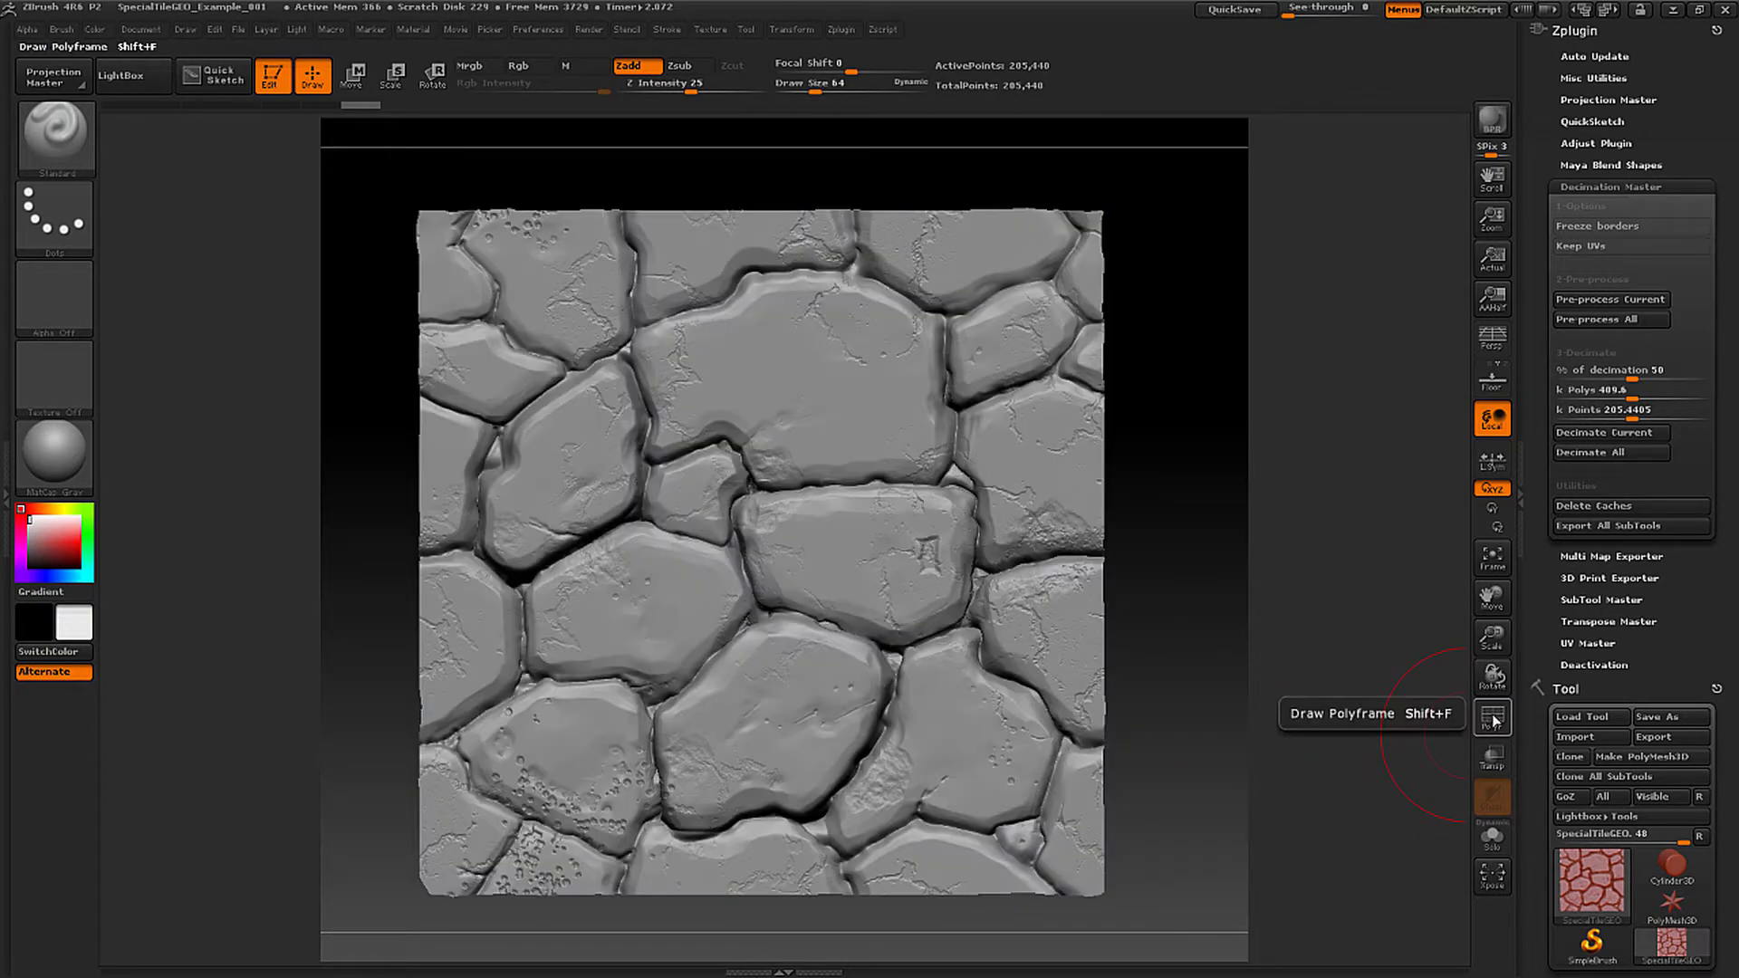
Decimate the current tile at 10% and inspect its polyframe.
drag(1617, 377, 1576, 370)
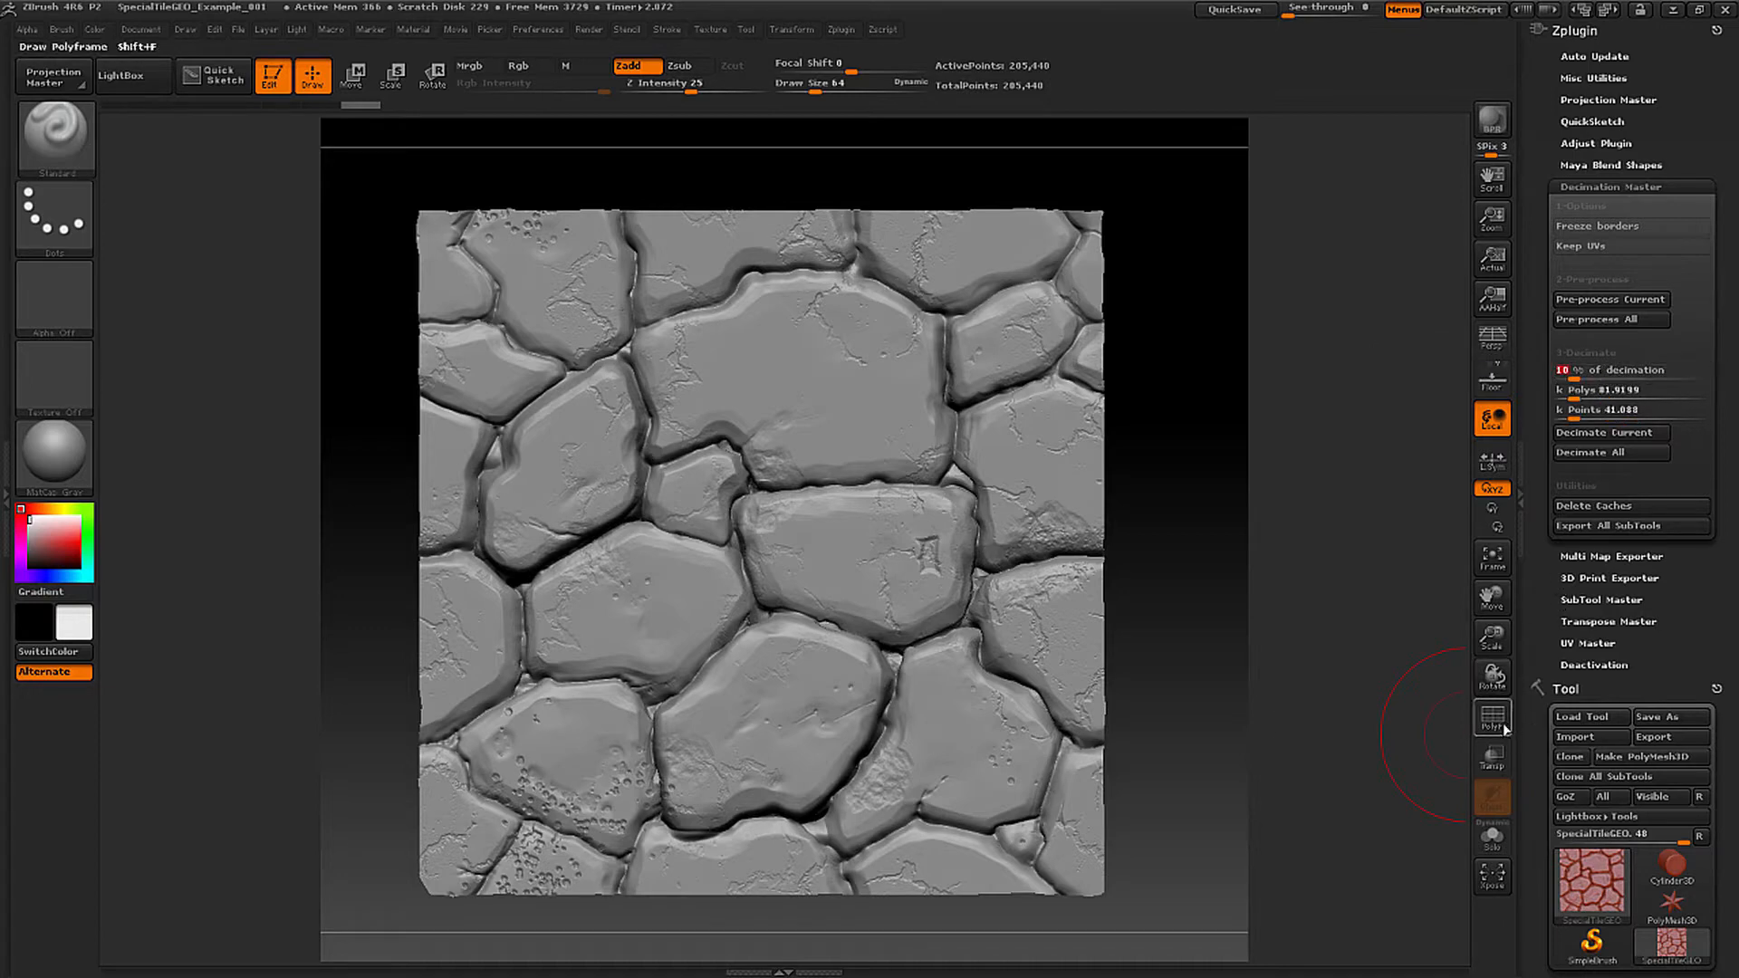
click(1616, 434)
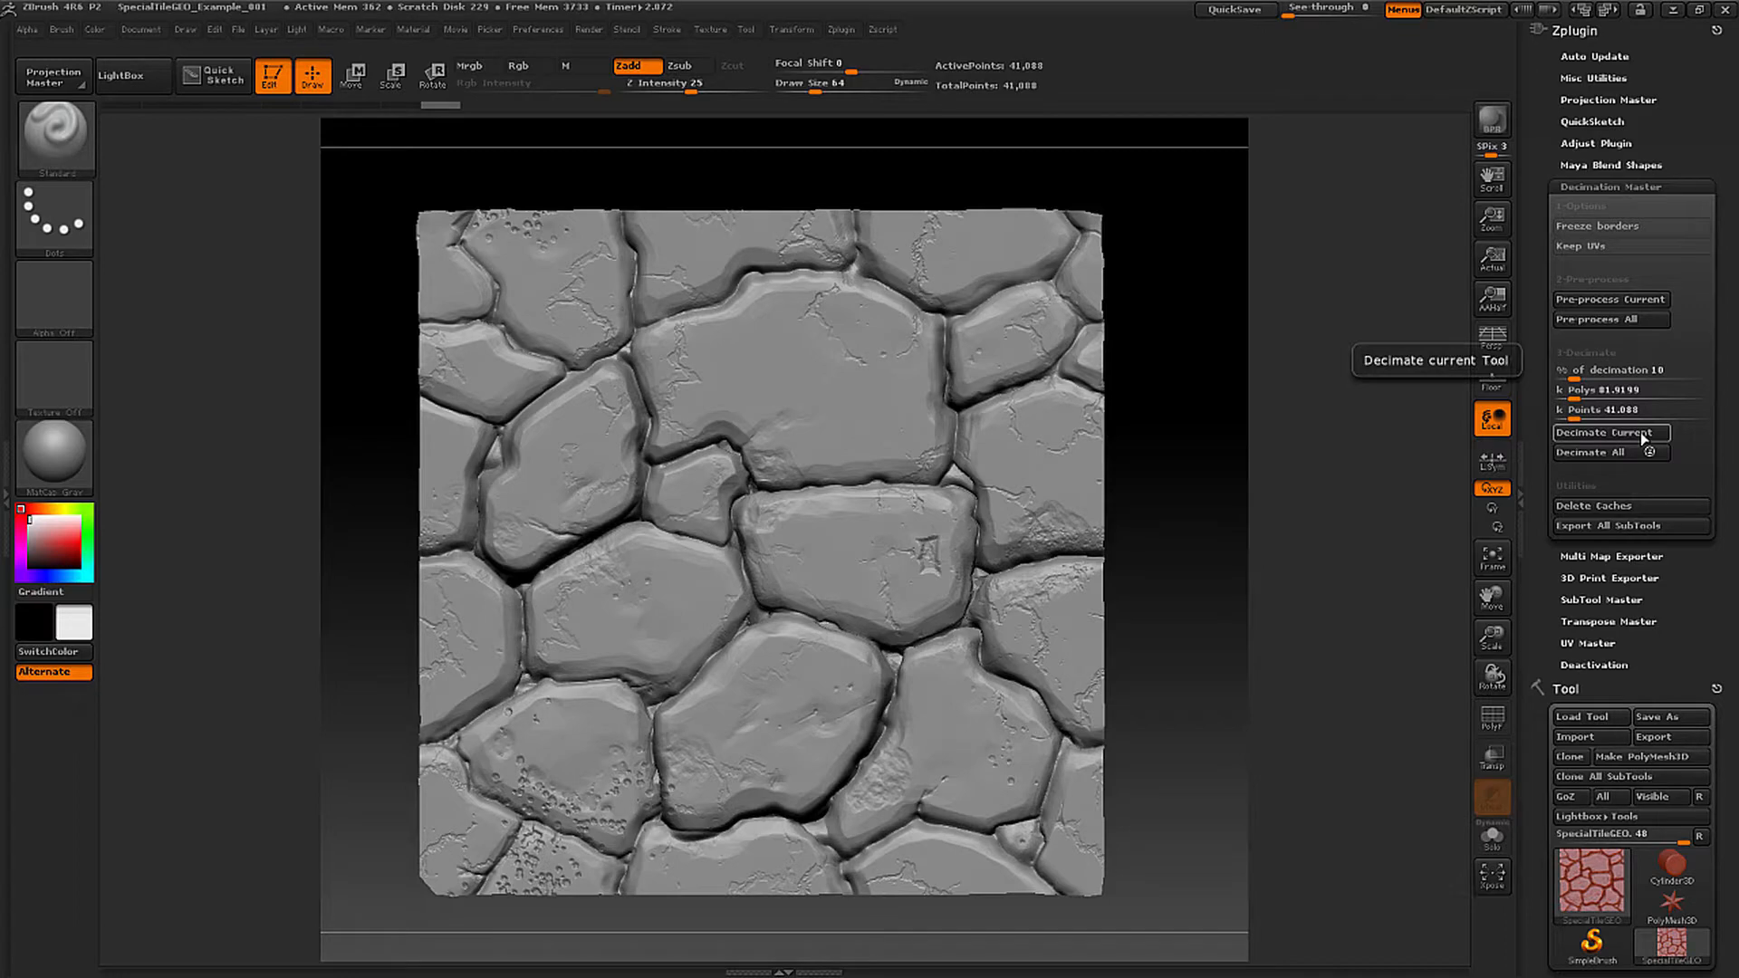
click(1492, 722)
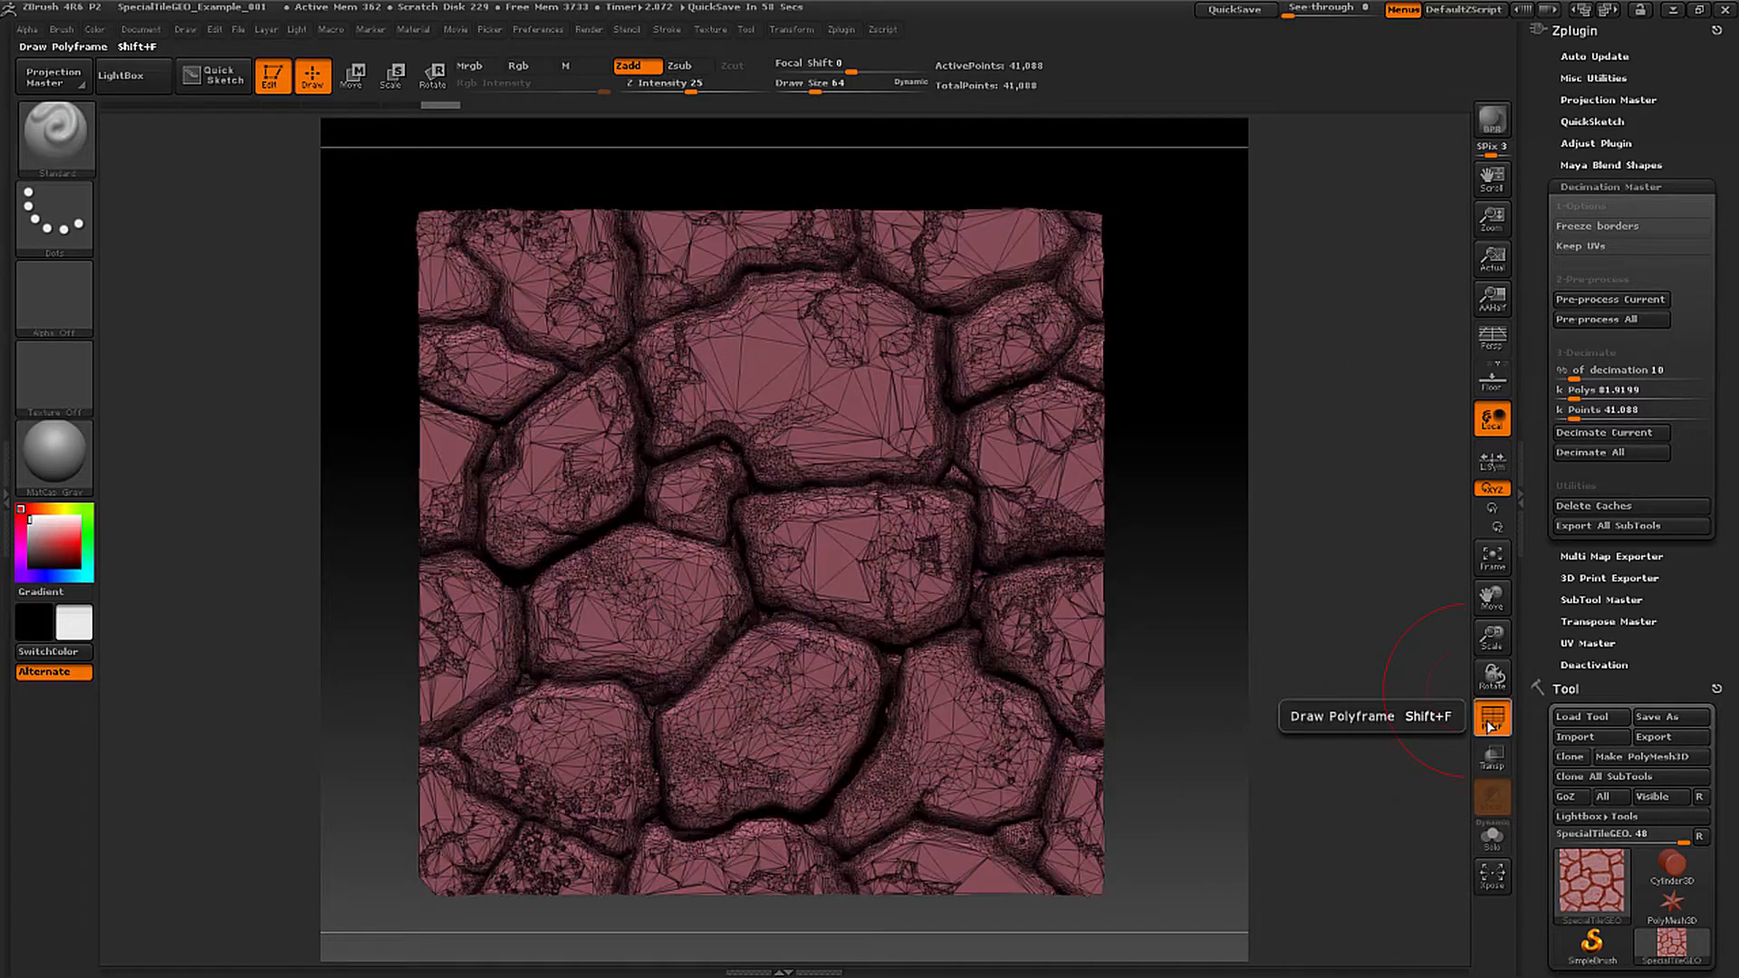
click(1492, 722)
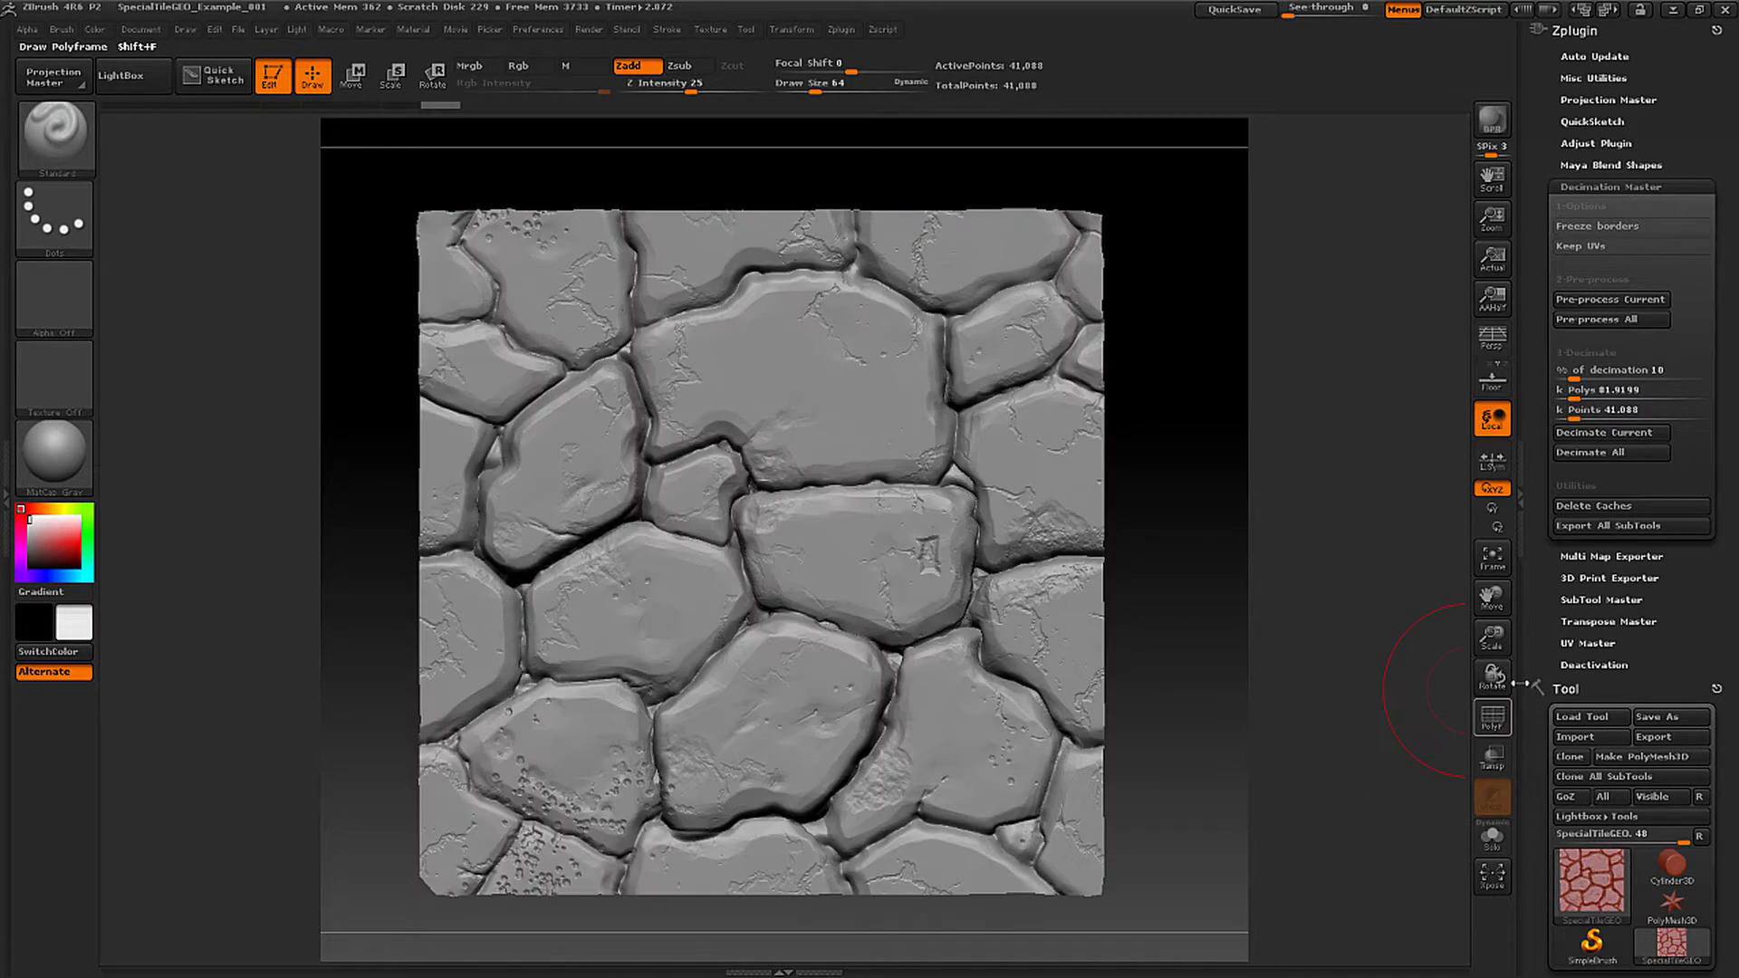
Decimate the current tile to 1 k polys and display its polyframe.
click(1628, 391)
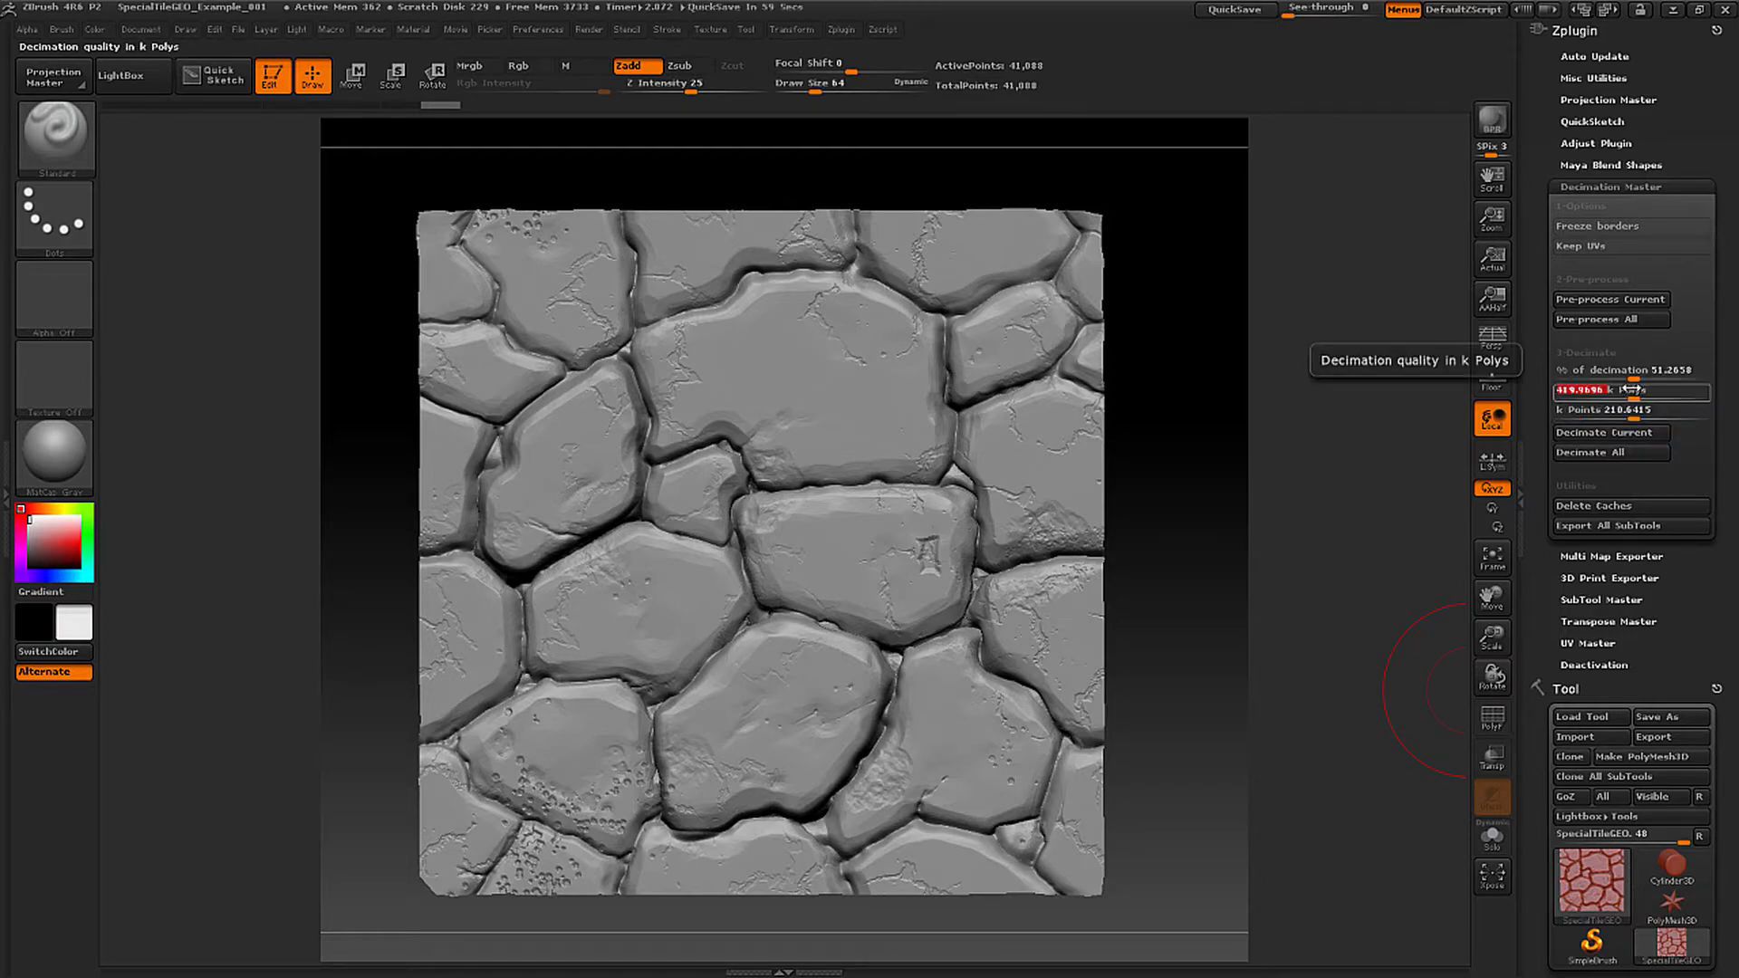
text(1)
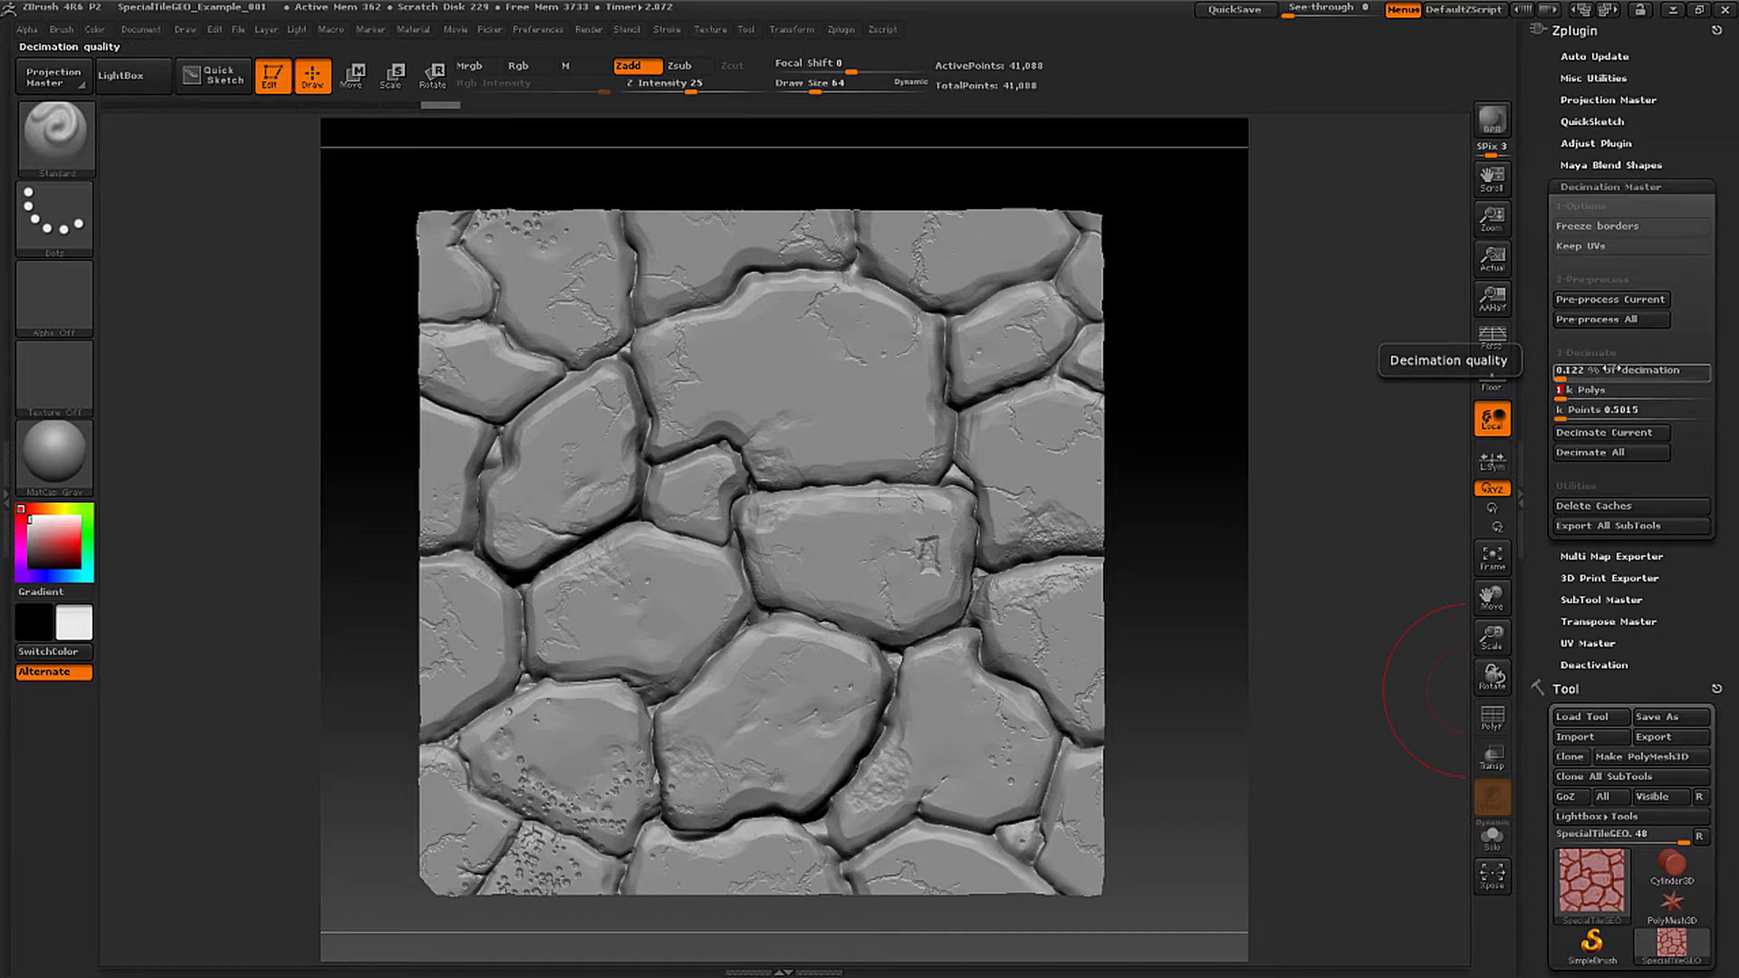
click(1641, 434)
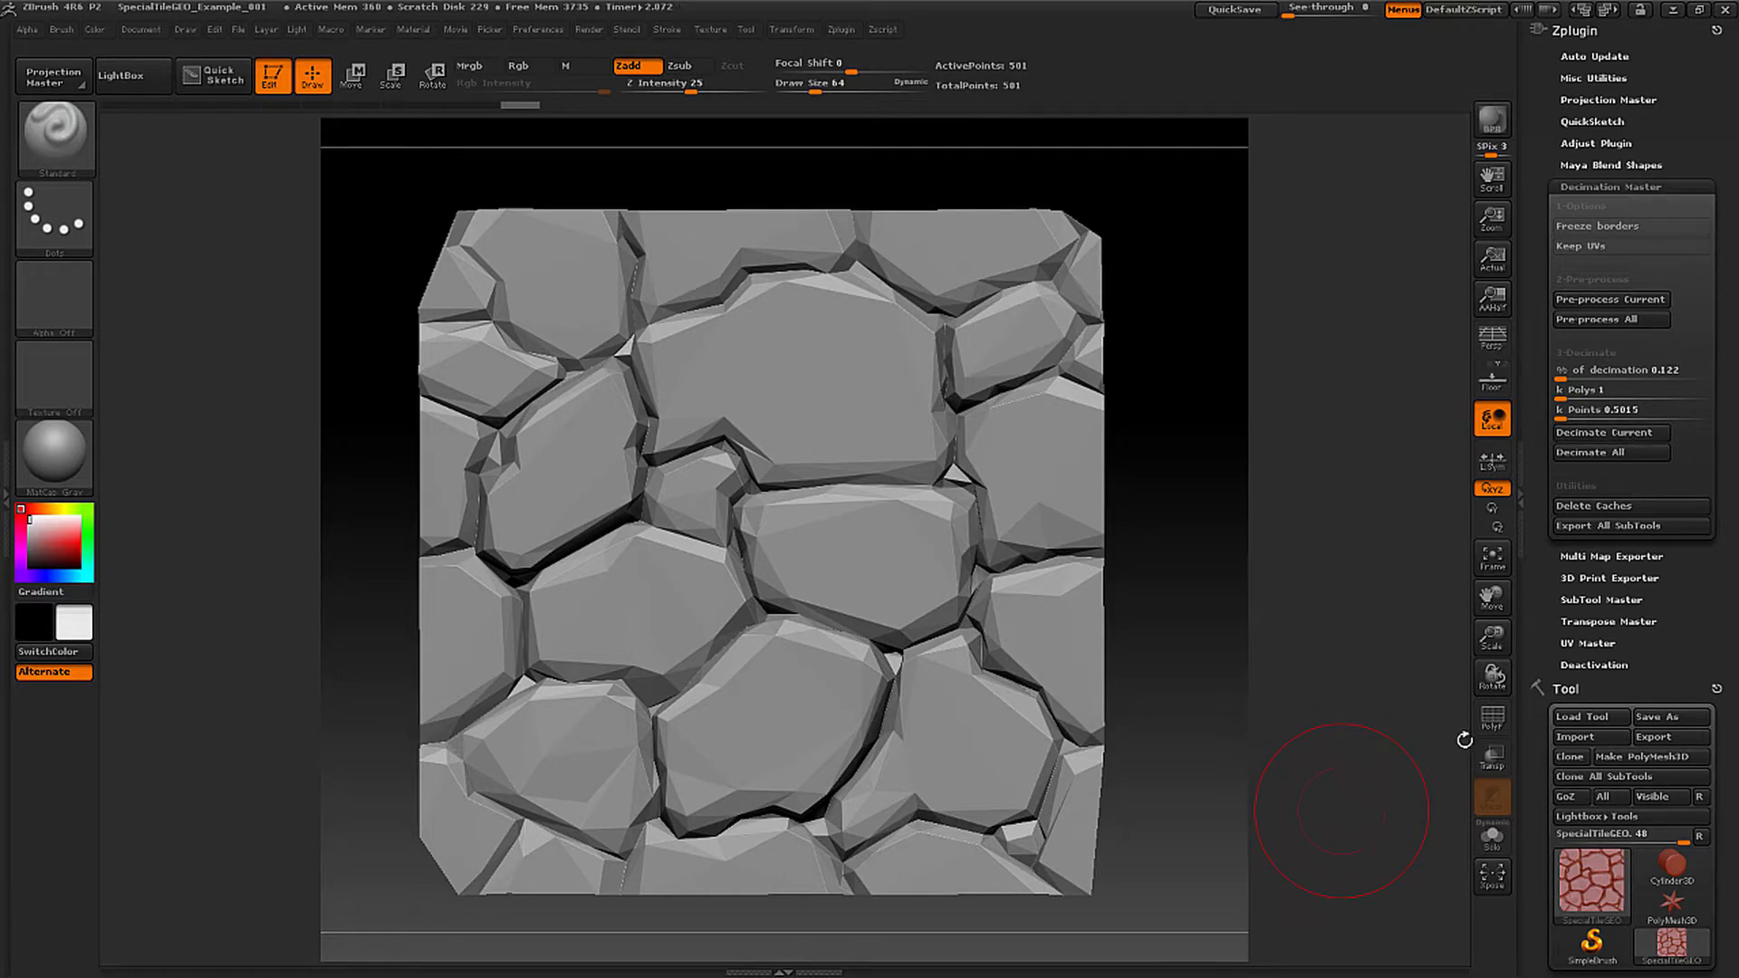
click(1491, 718)
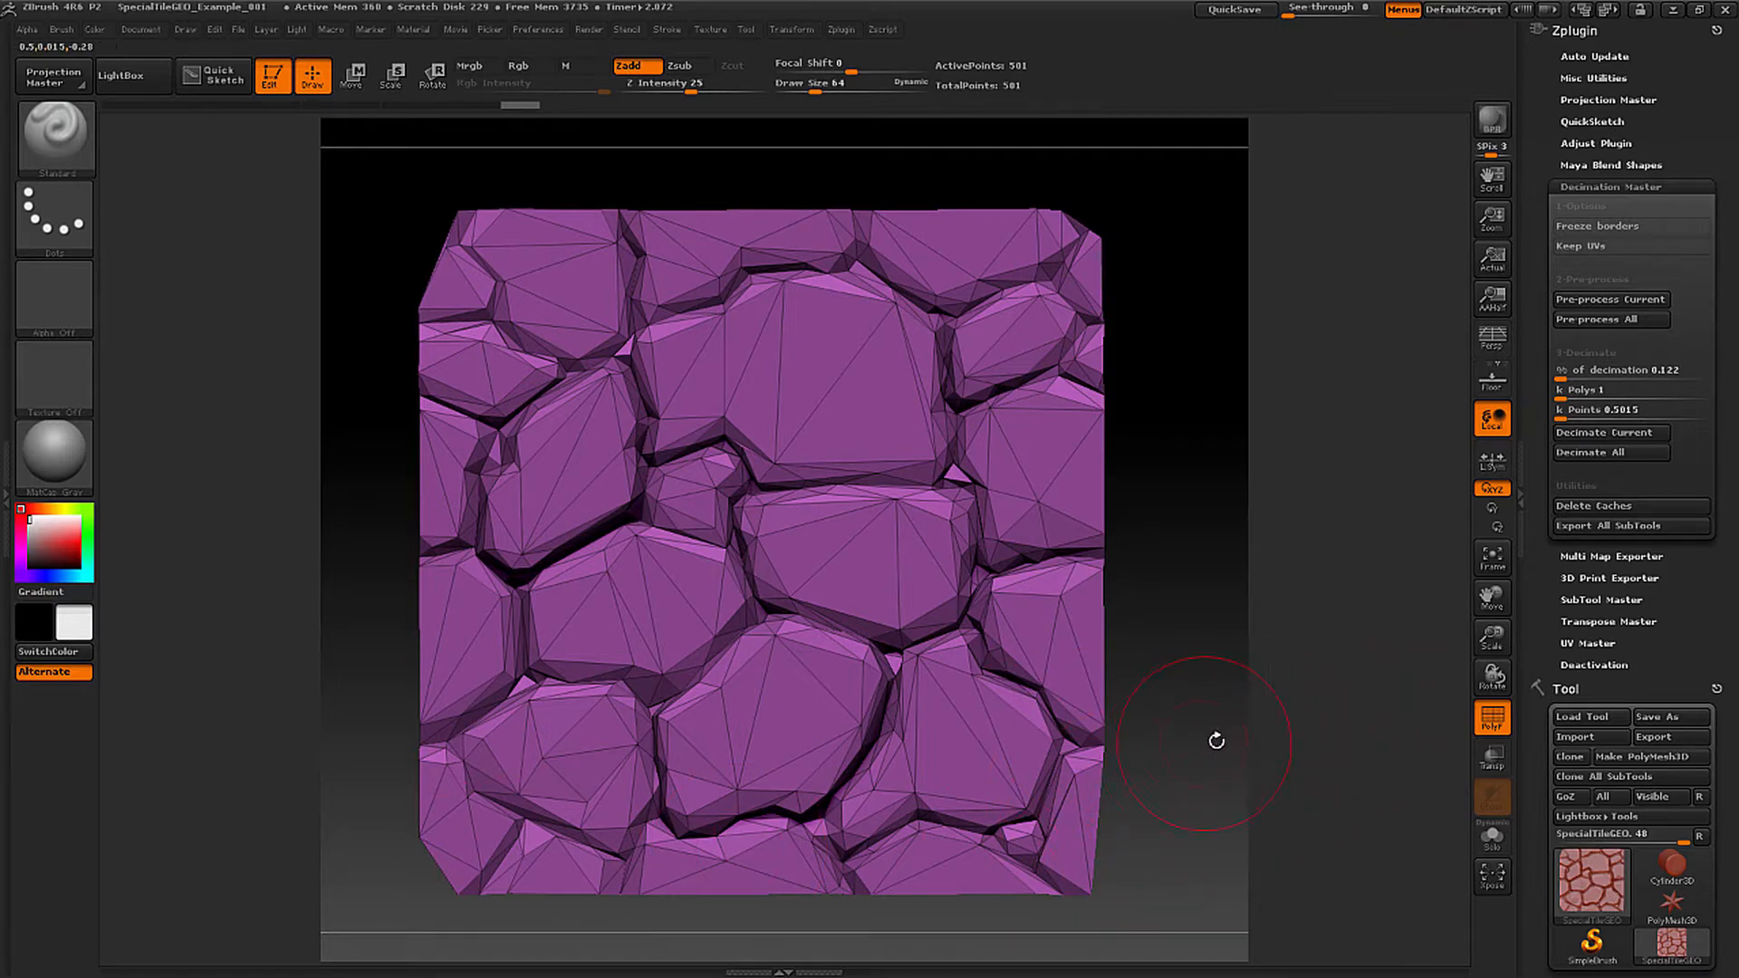
Decimate the current tile to 2 k polys with Decimation Master.
click(1571, 387)
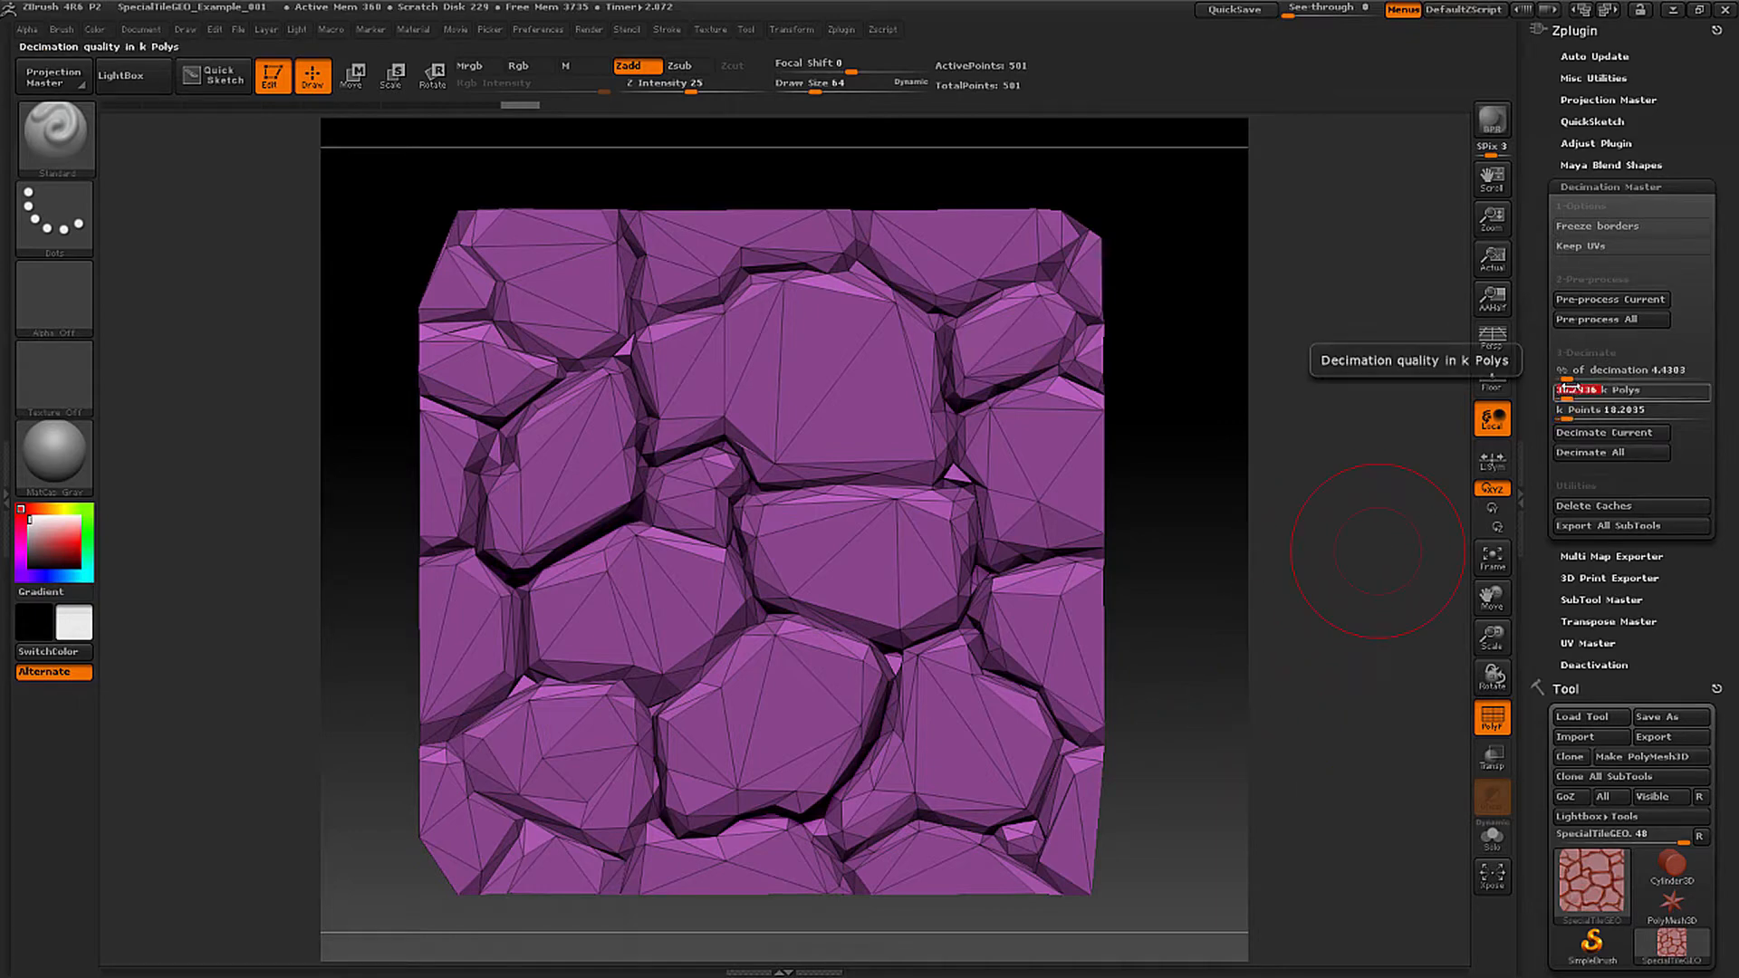
text(2)
key(Return)
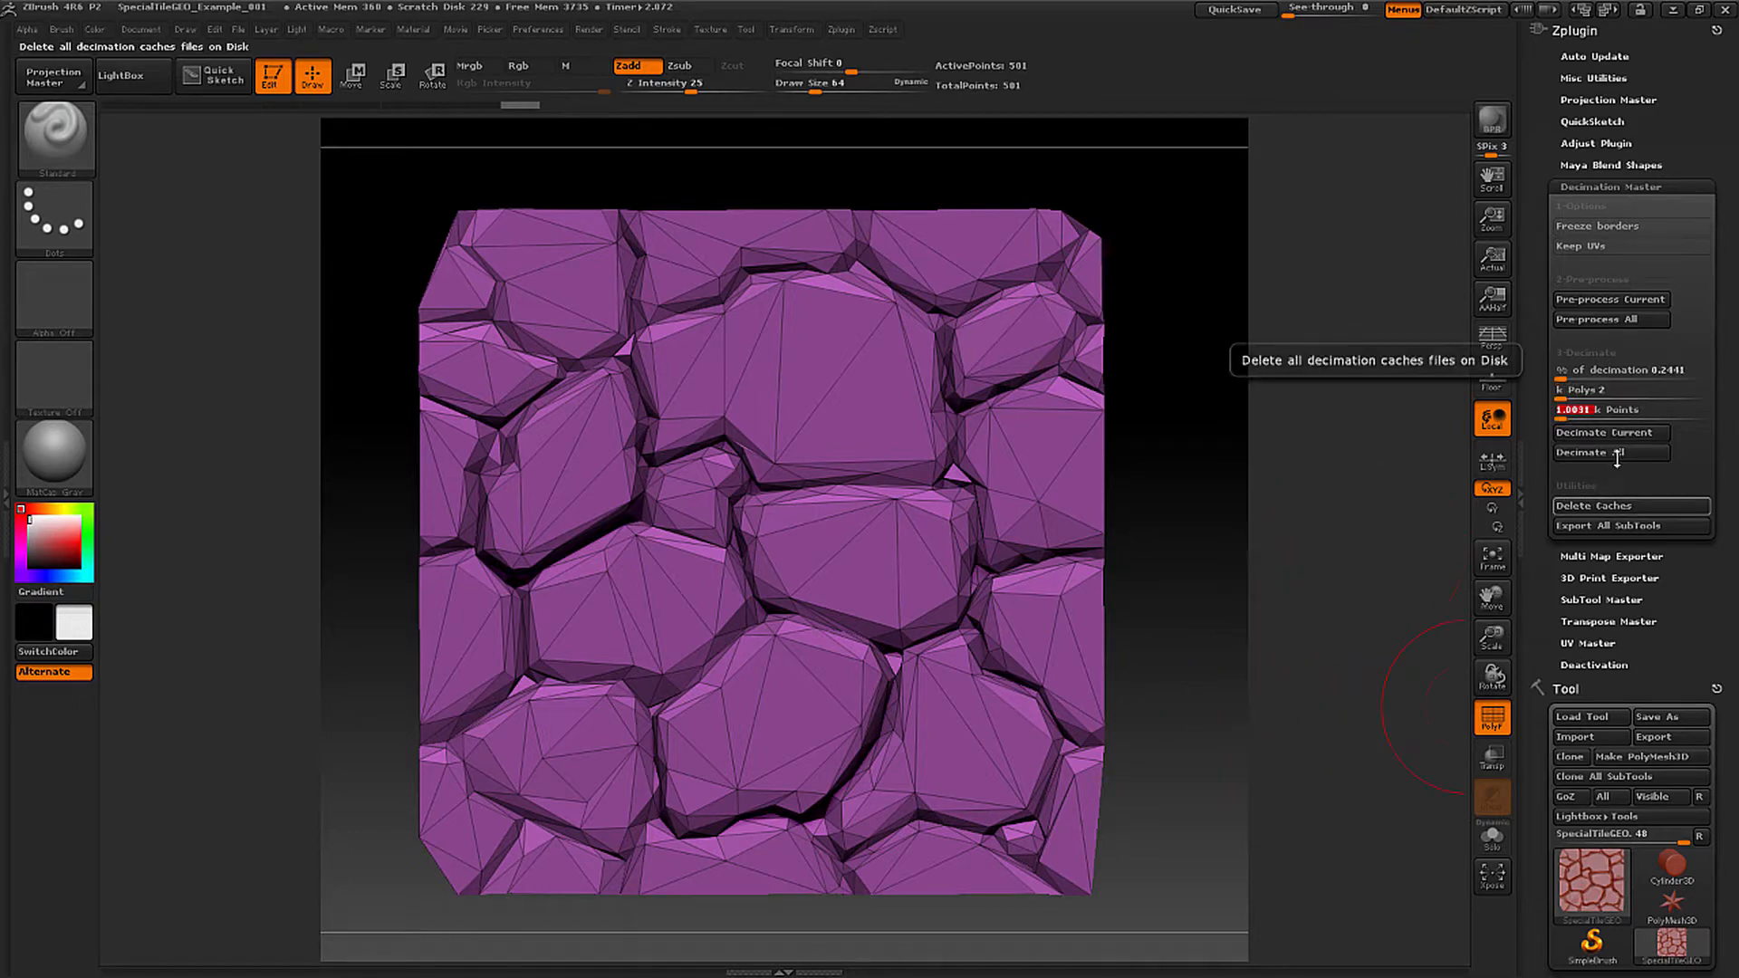
click(1647, 435)
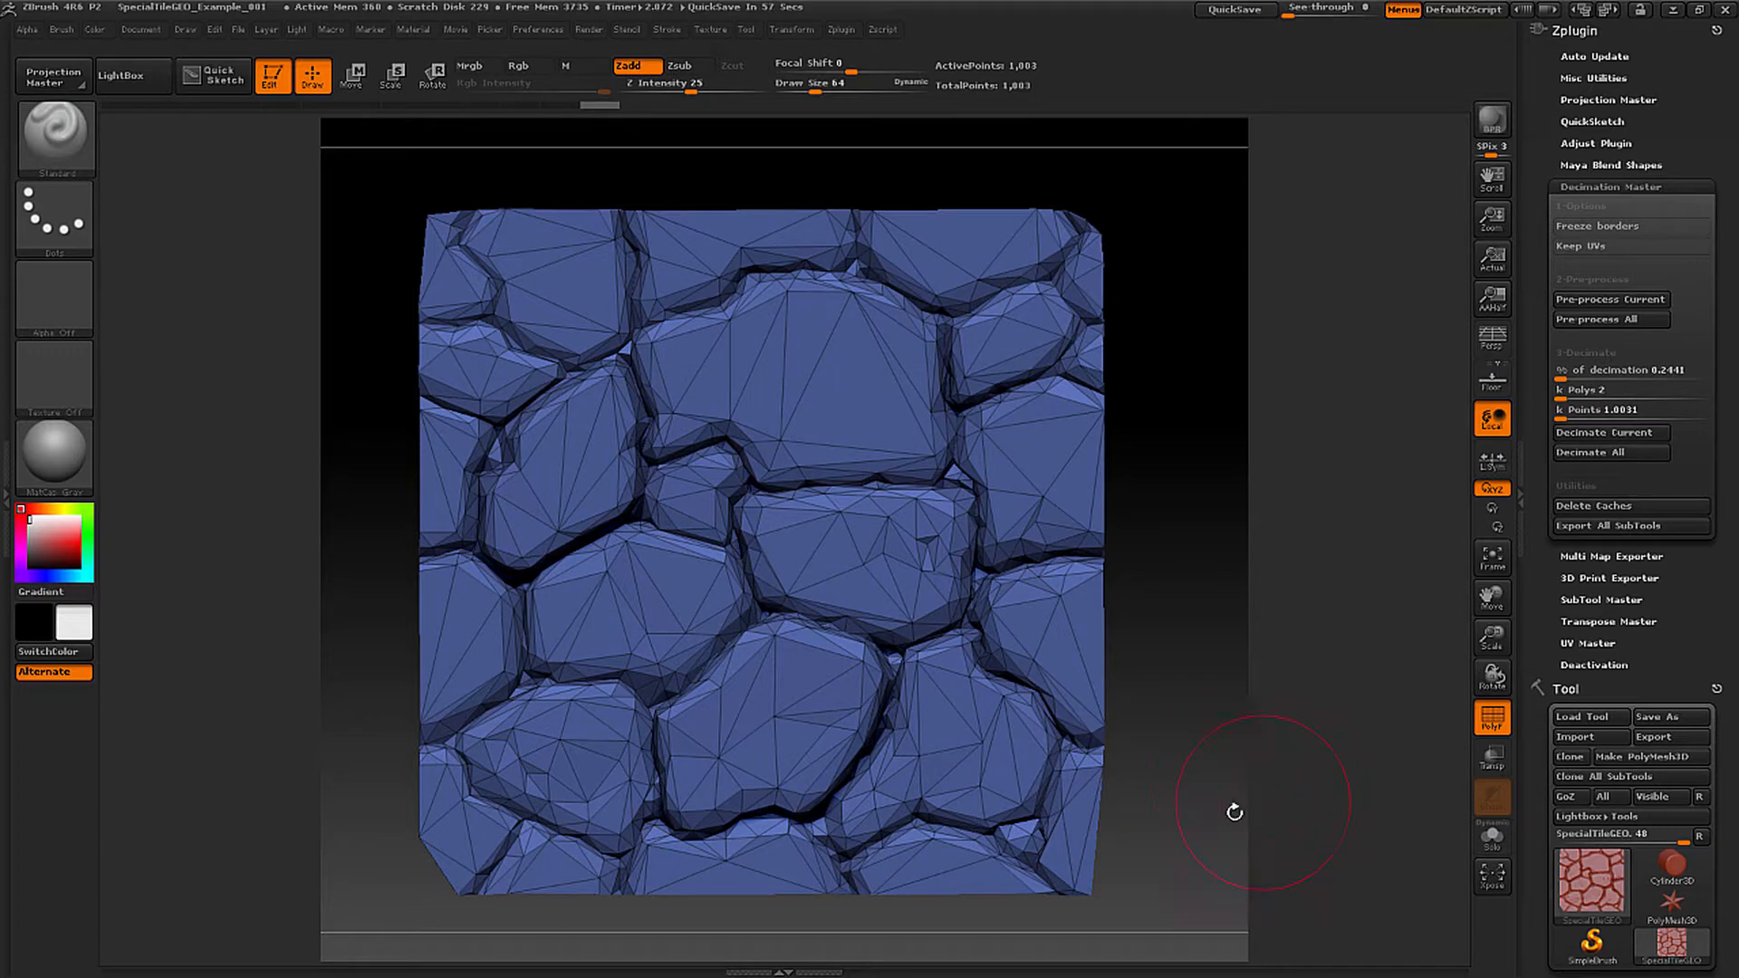
Export the decimated tile as SpecialTileGEO_GameRes_Deci.OBJ in the OBJ folder, basing the name on the existing high-resolution file.
scroll(1621, 580, down, 3)
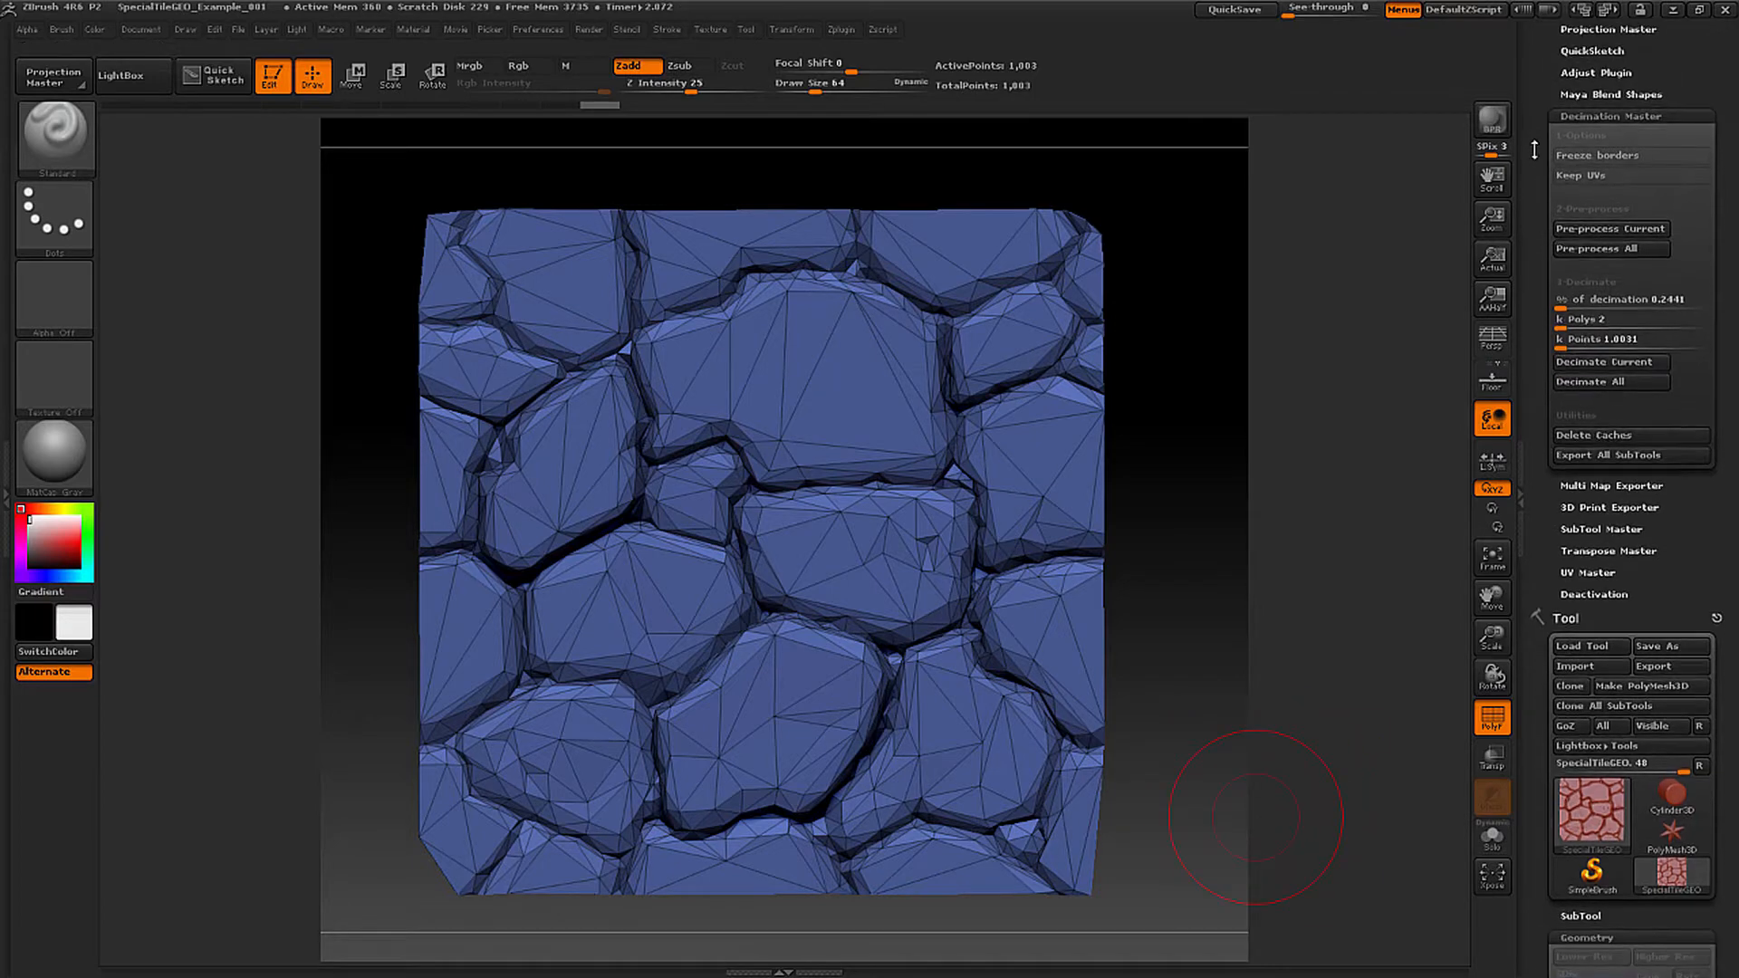
click(1671, 618)
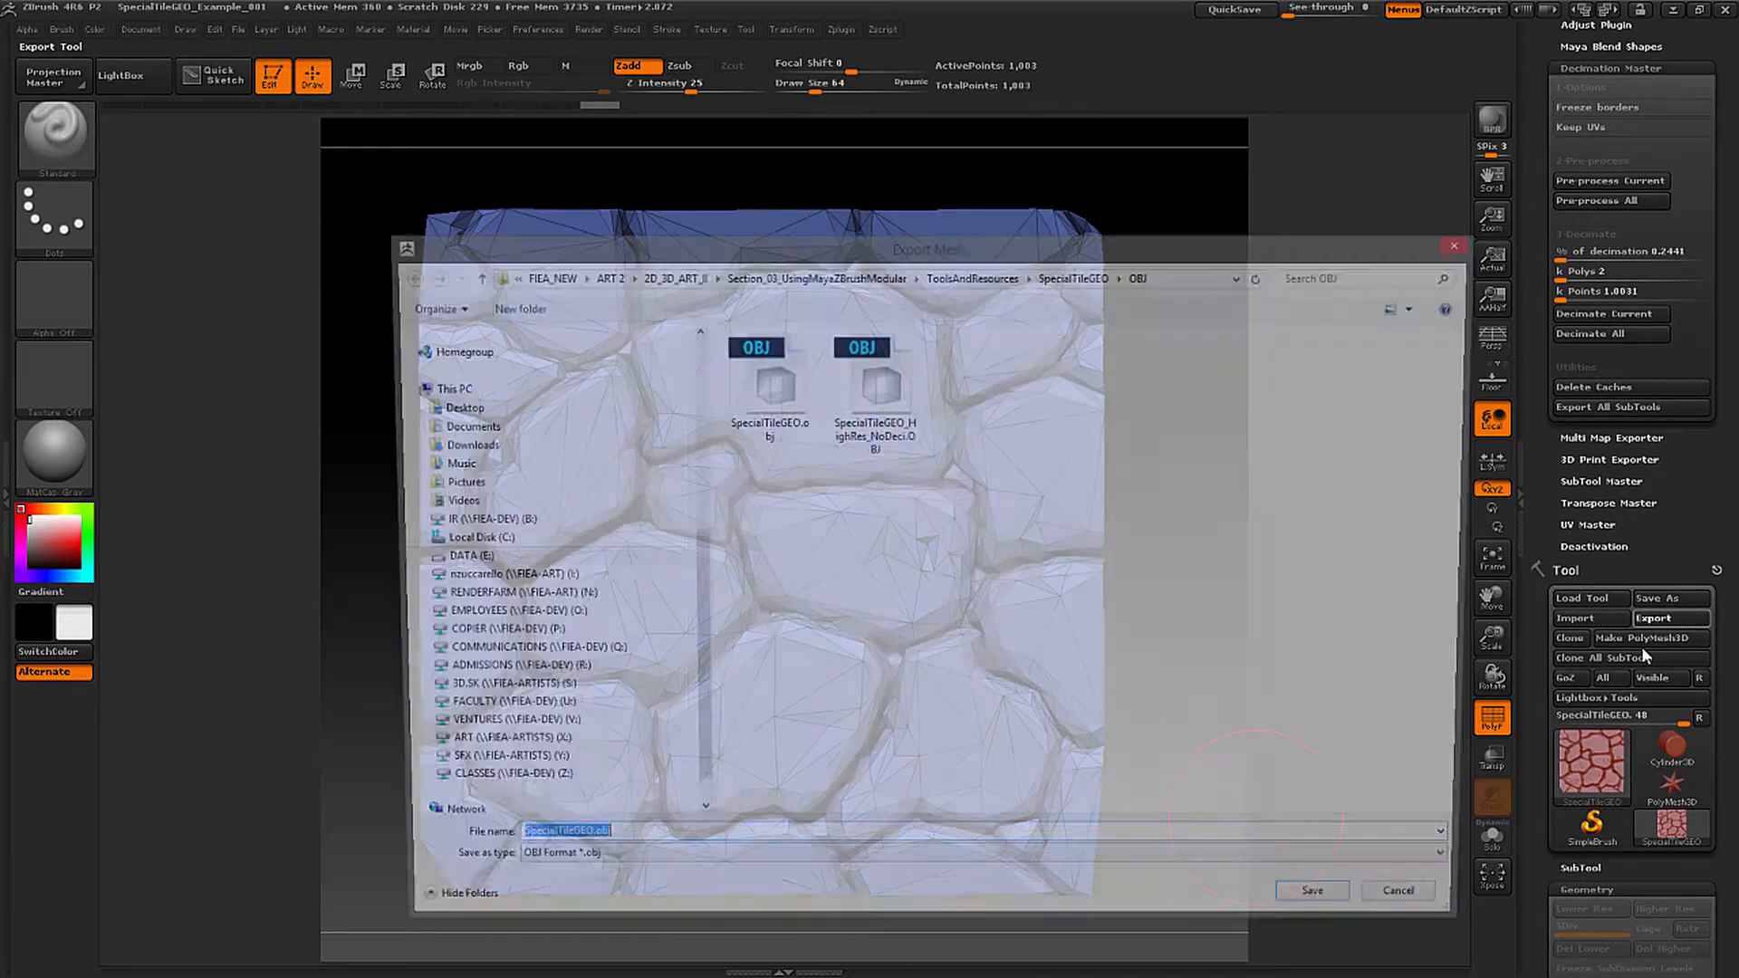
click(888, 407)
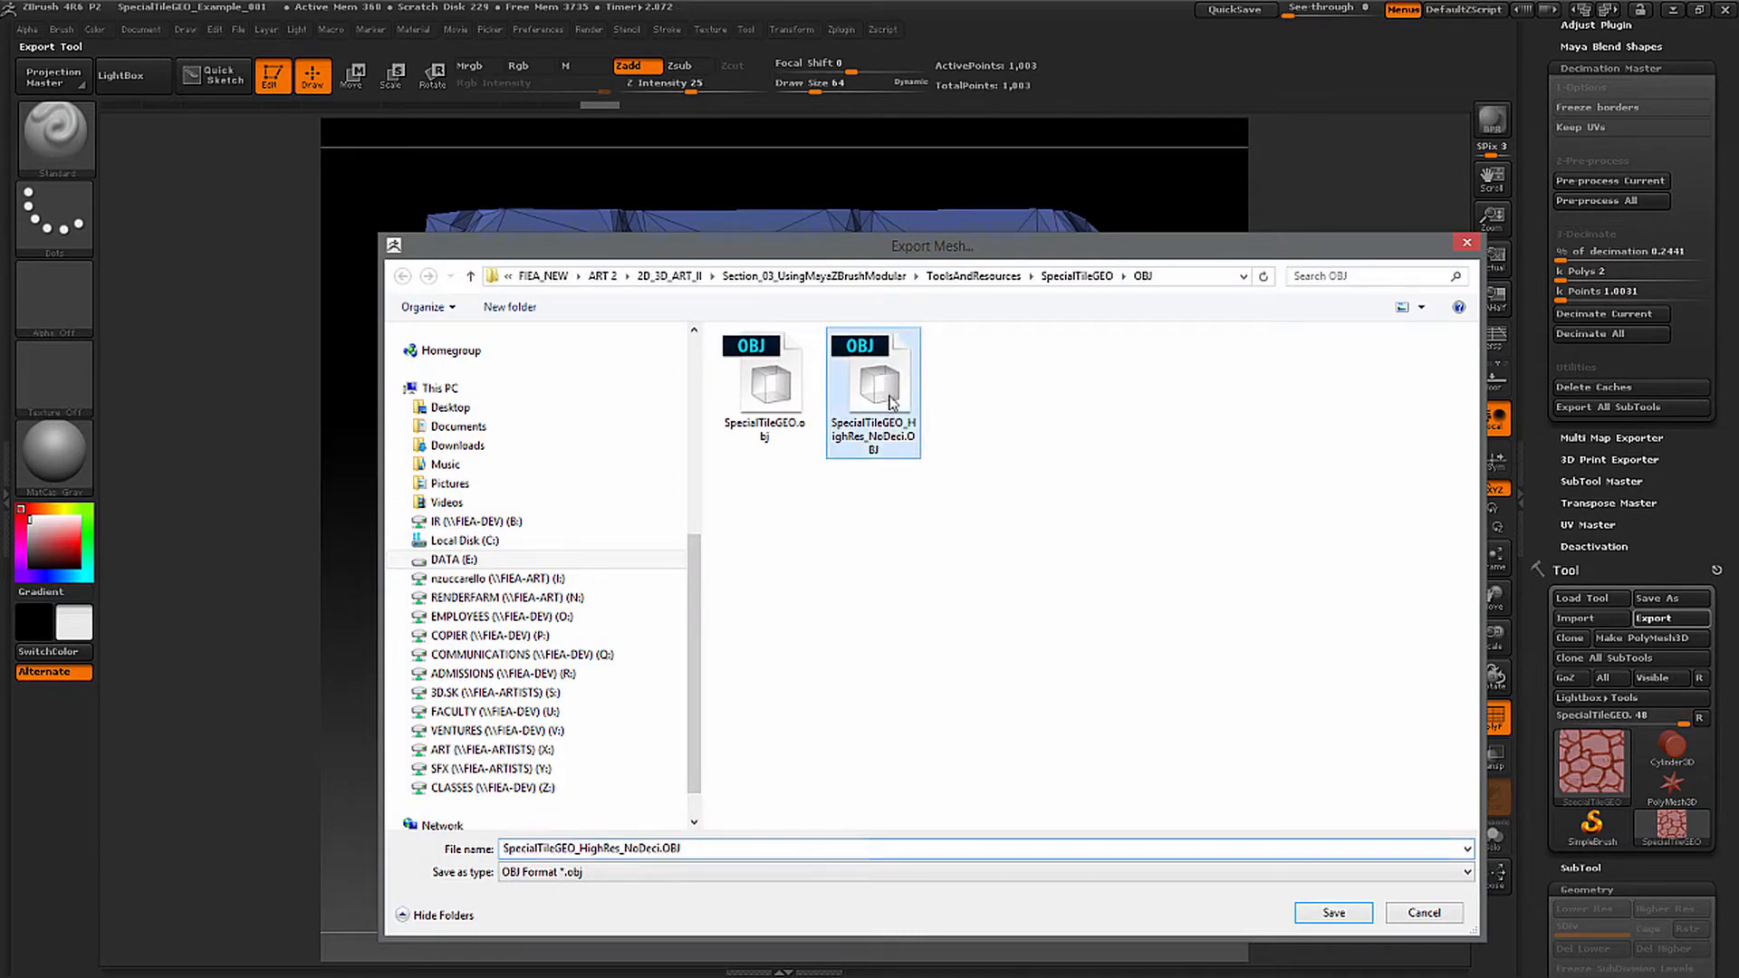
double_click(607, 847)
click(601, 848)
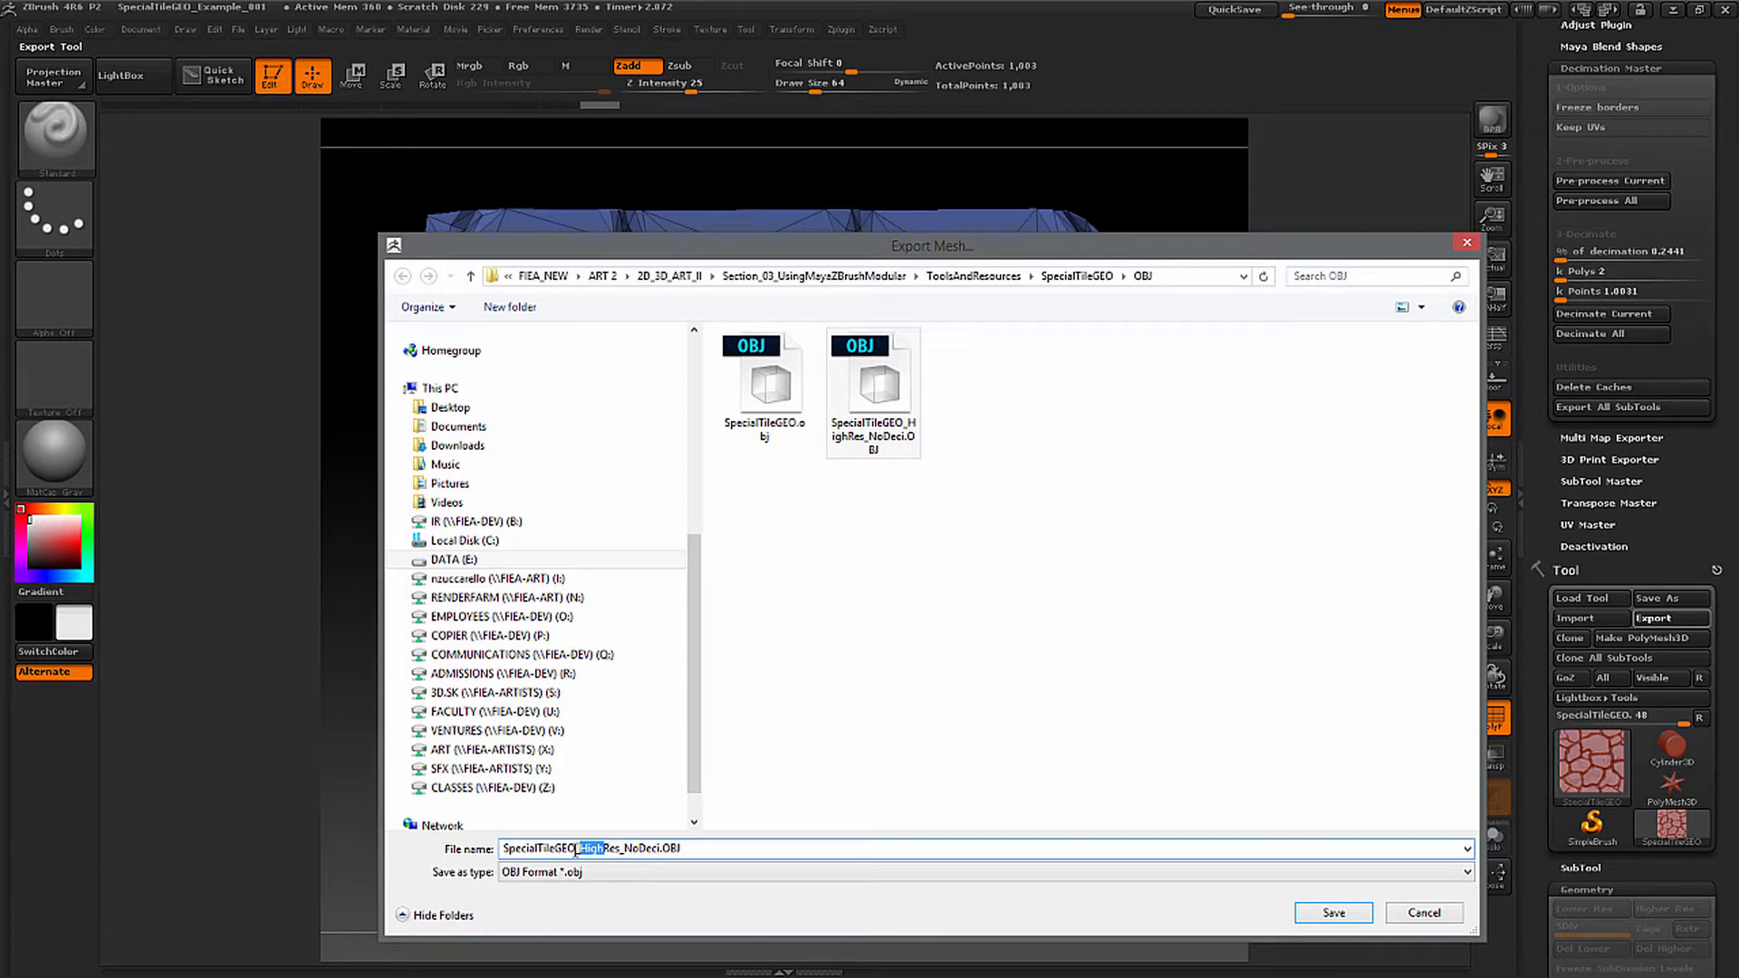
text(Game)
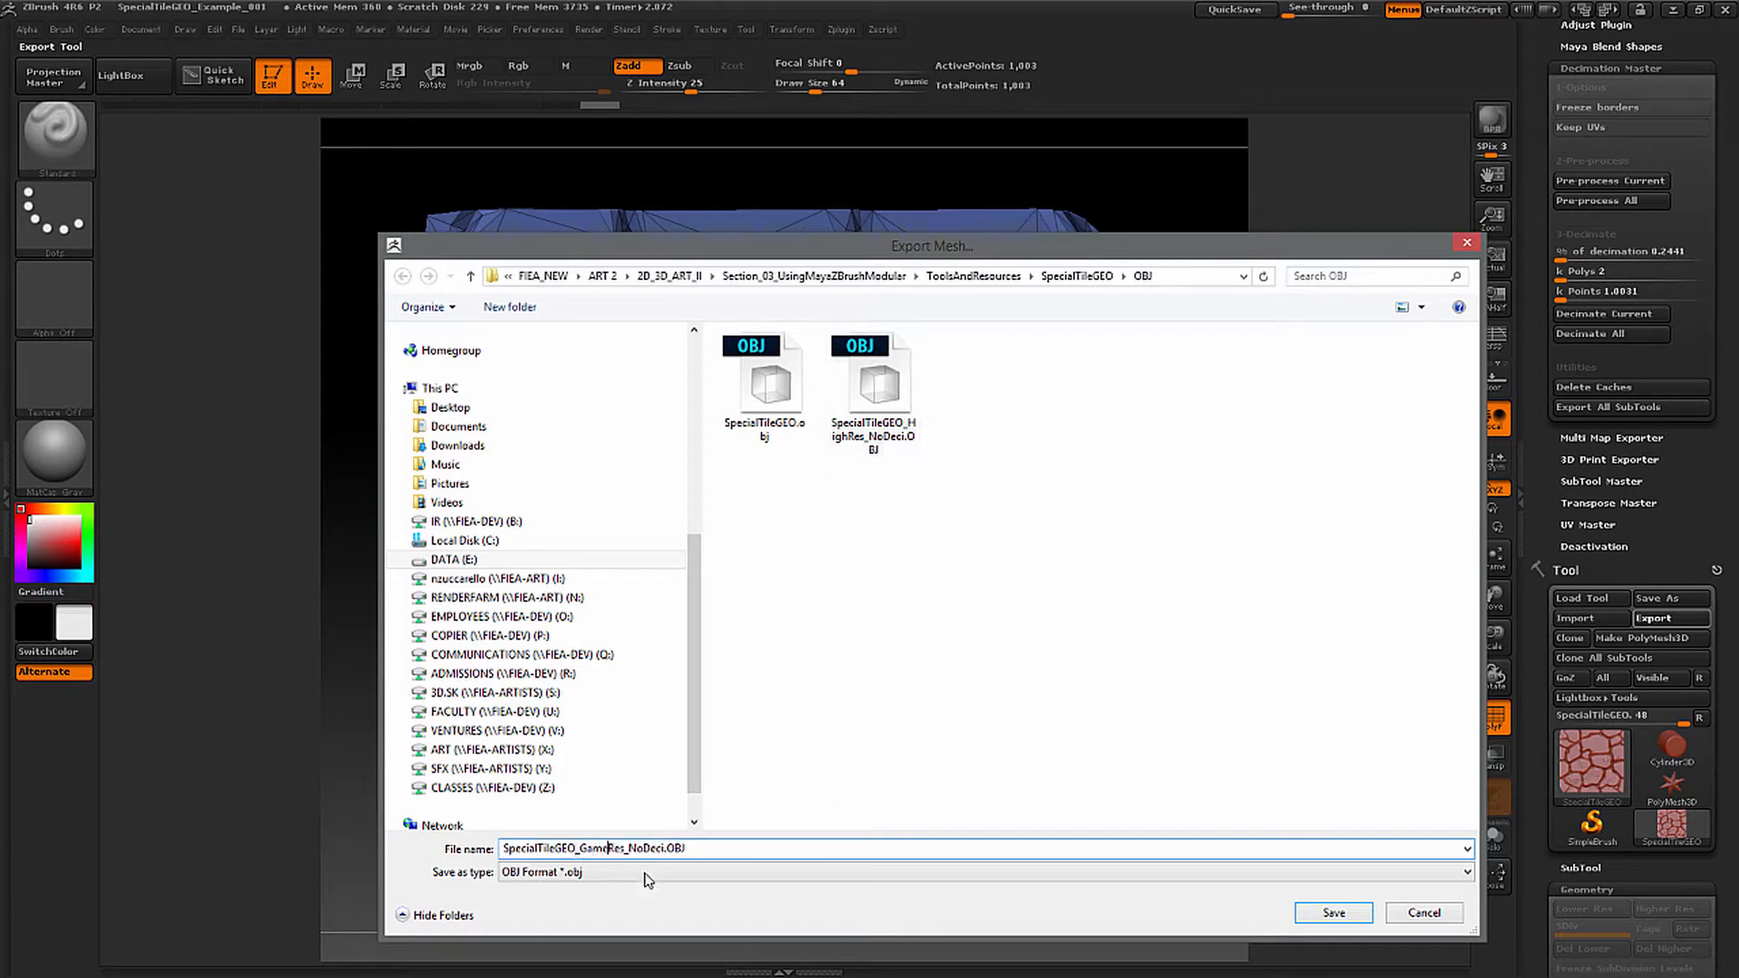
drag(630, 848, 719, 830)
click(648, 847)
key(BackSpace)
key(BackSpace)
click(1329, 914)
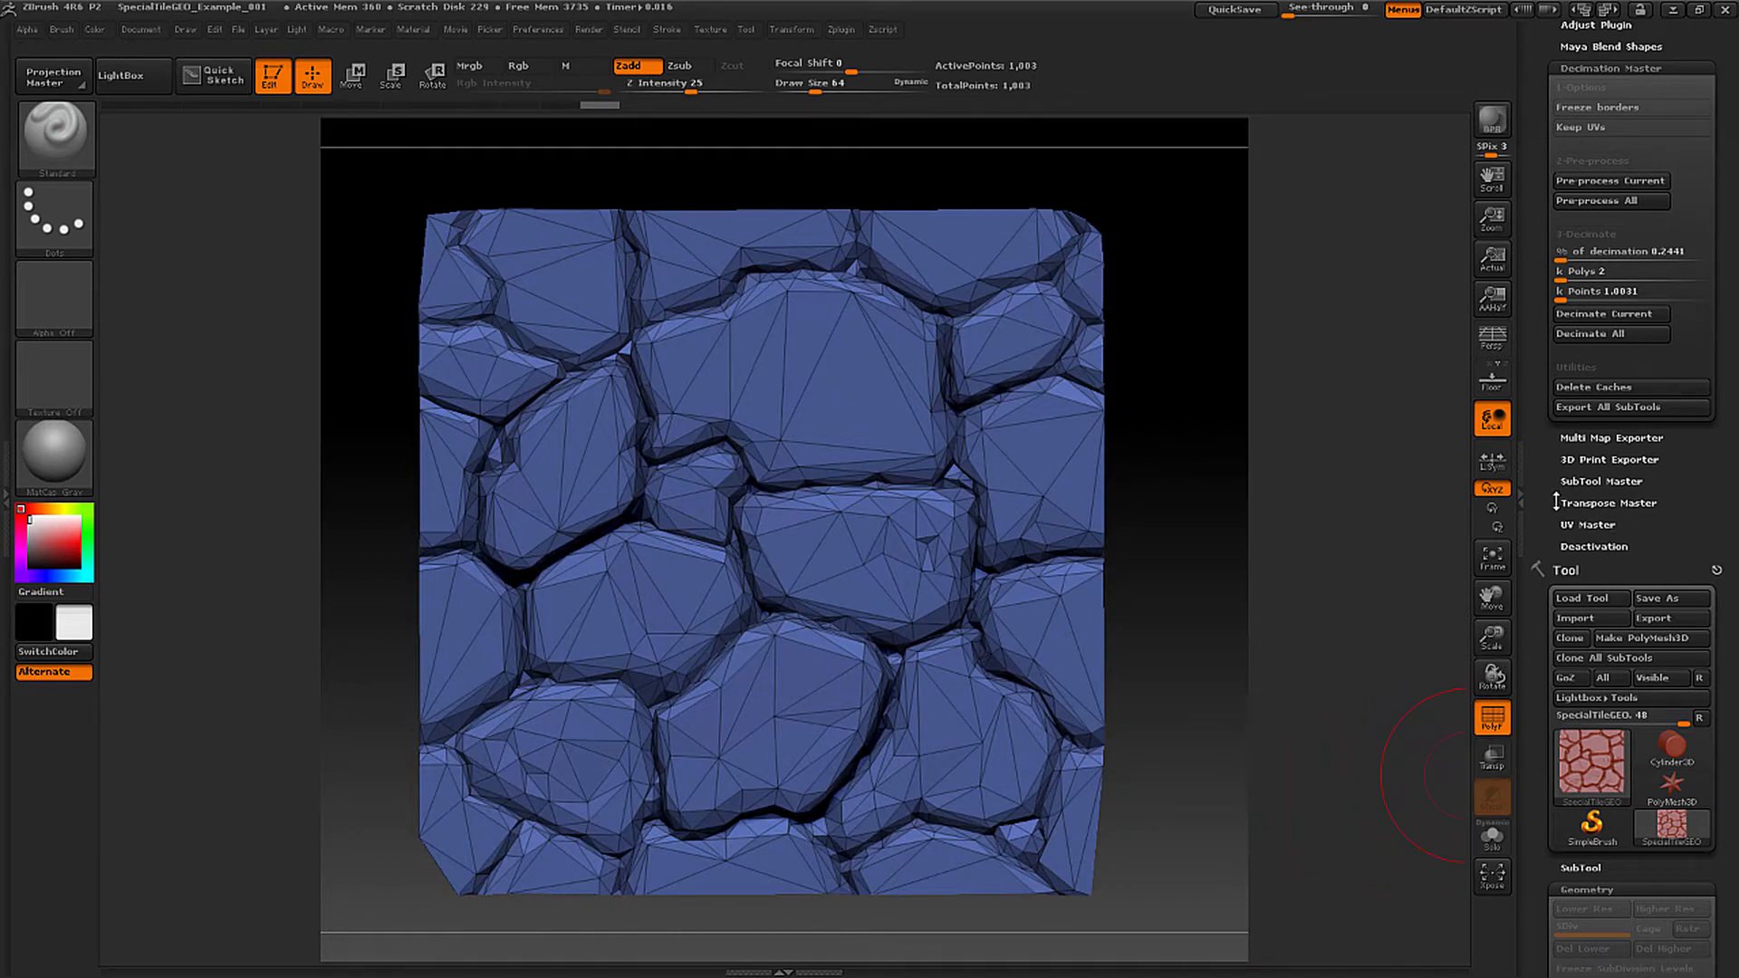
Send the decimated tile to Maya with GoZ, continuing past the introductory information.
drag(1556, 501, 1558, 290)
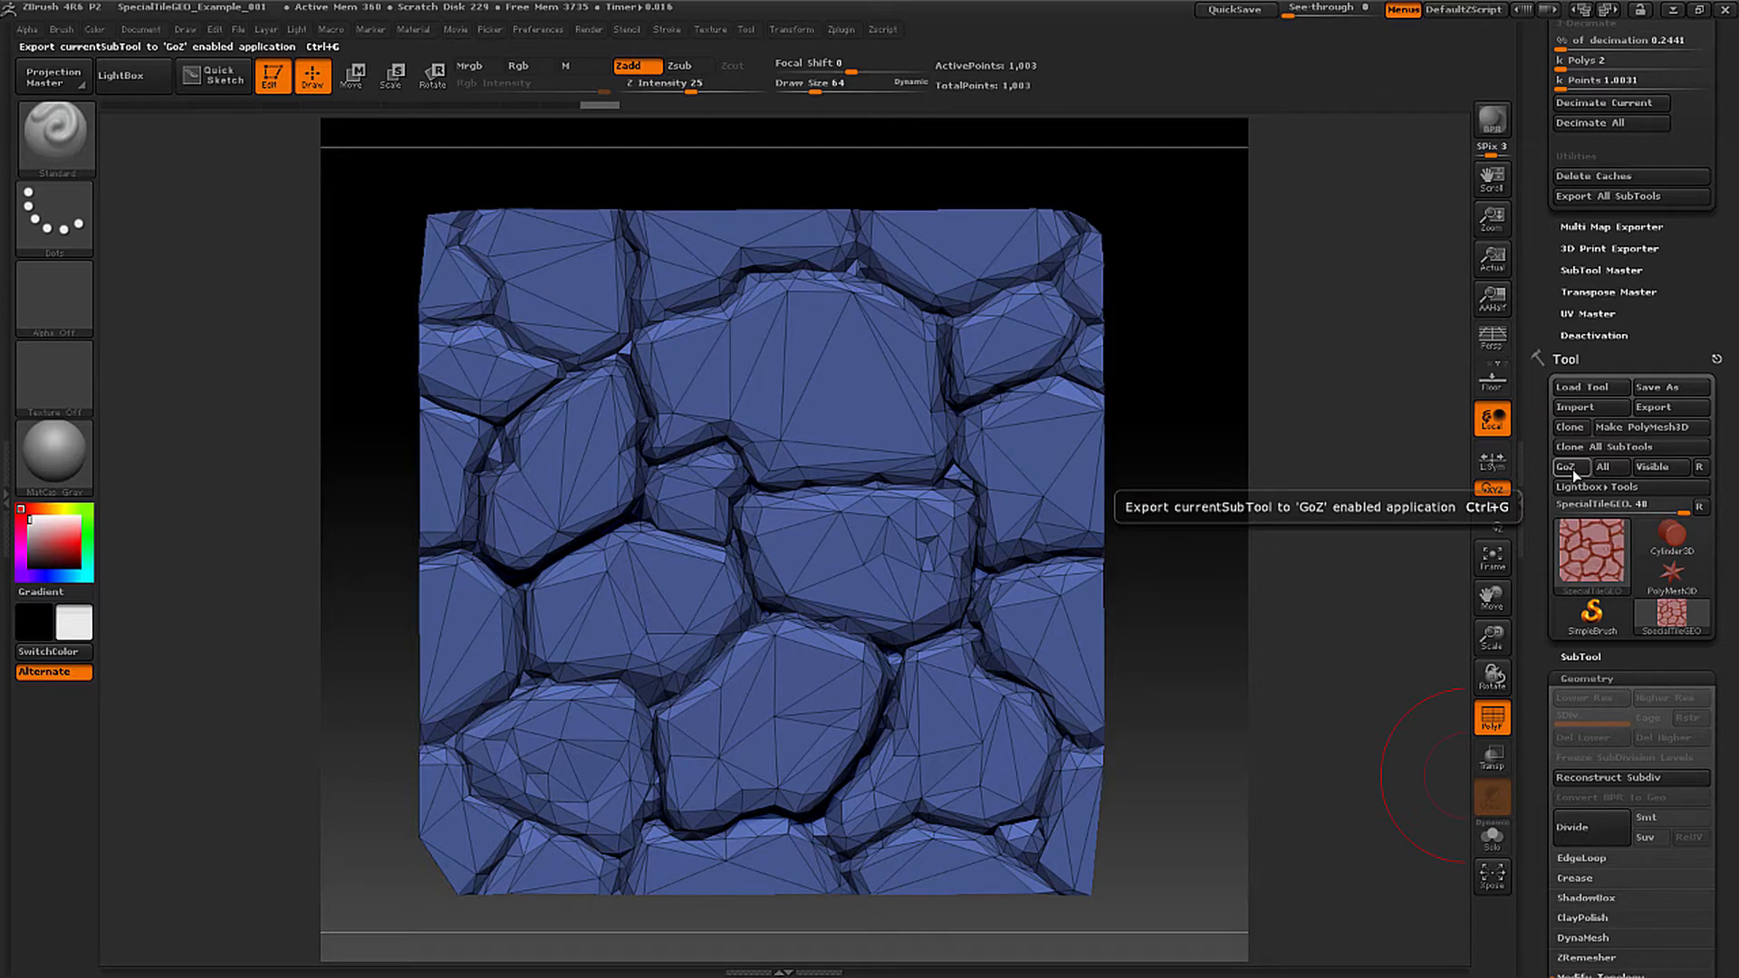
click(1566, 467)
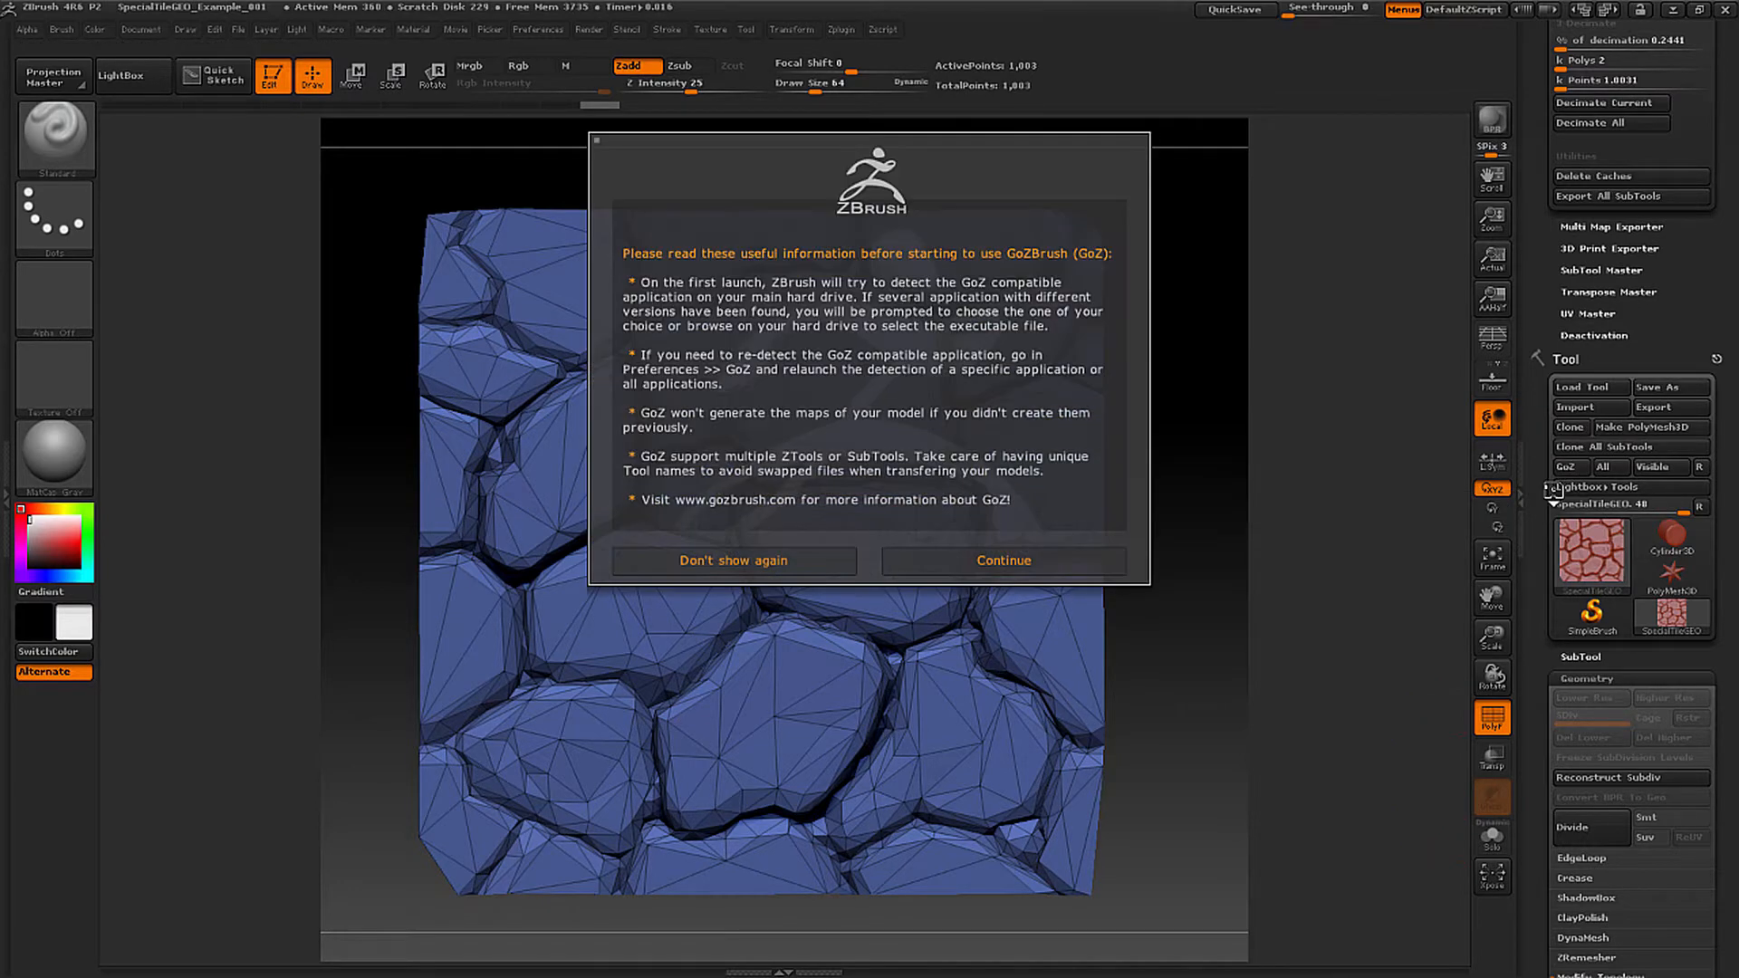
click(1102, 561)
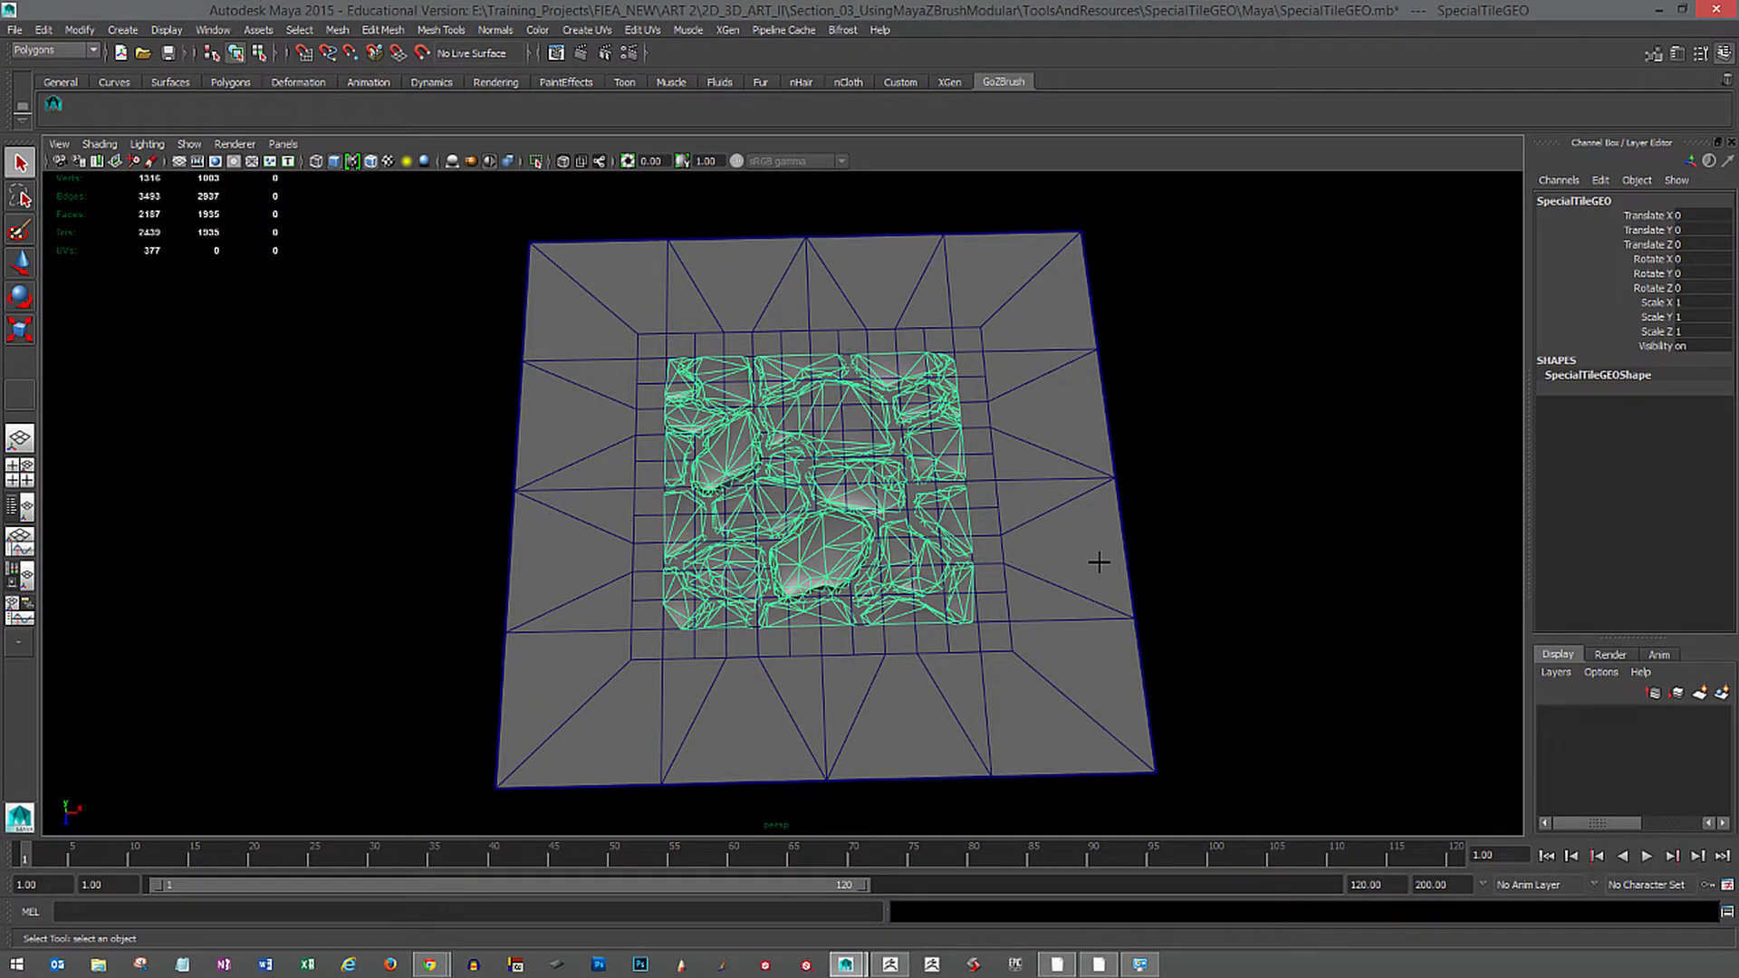
Hide the surrounding Final_GEO mesh so that only the decimated tile is shown.
alt+drag(1250, 669, 1210, 658)
alt+right_drag(1167, 620, 1272, 699)
alt+drag(1272, 699, 1214, 568)
click(1121, 283)
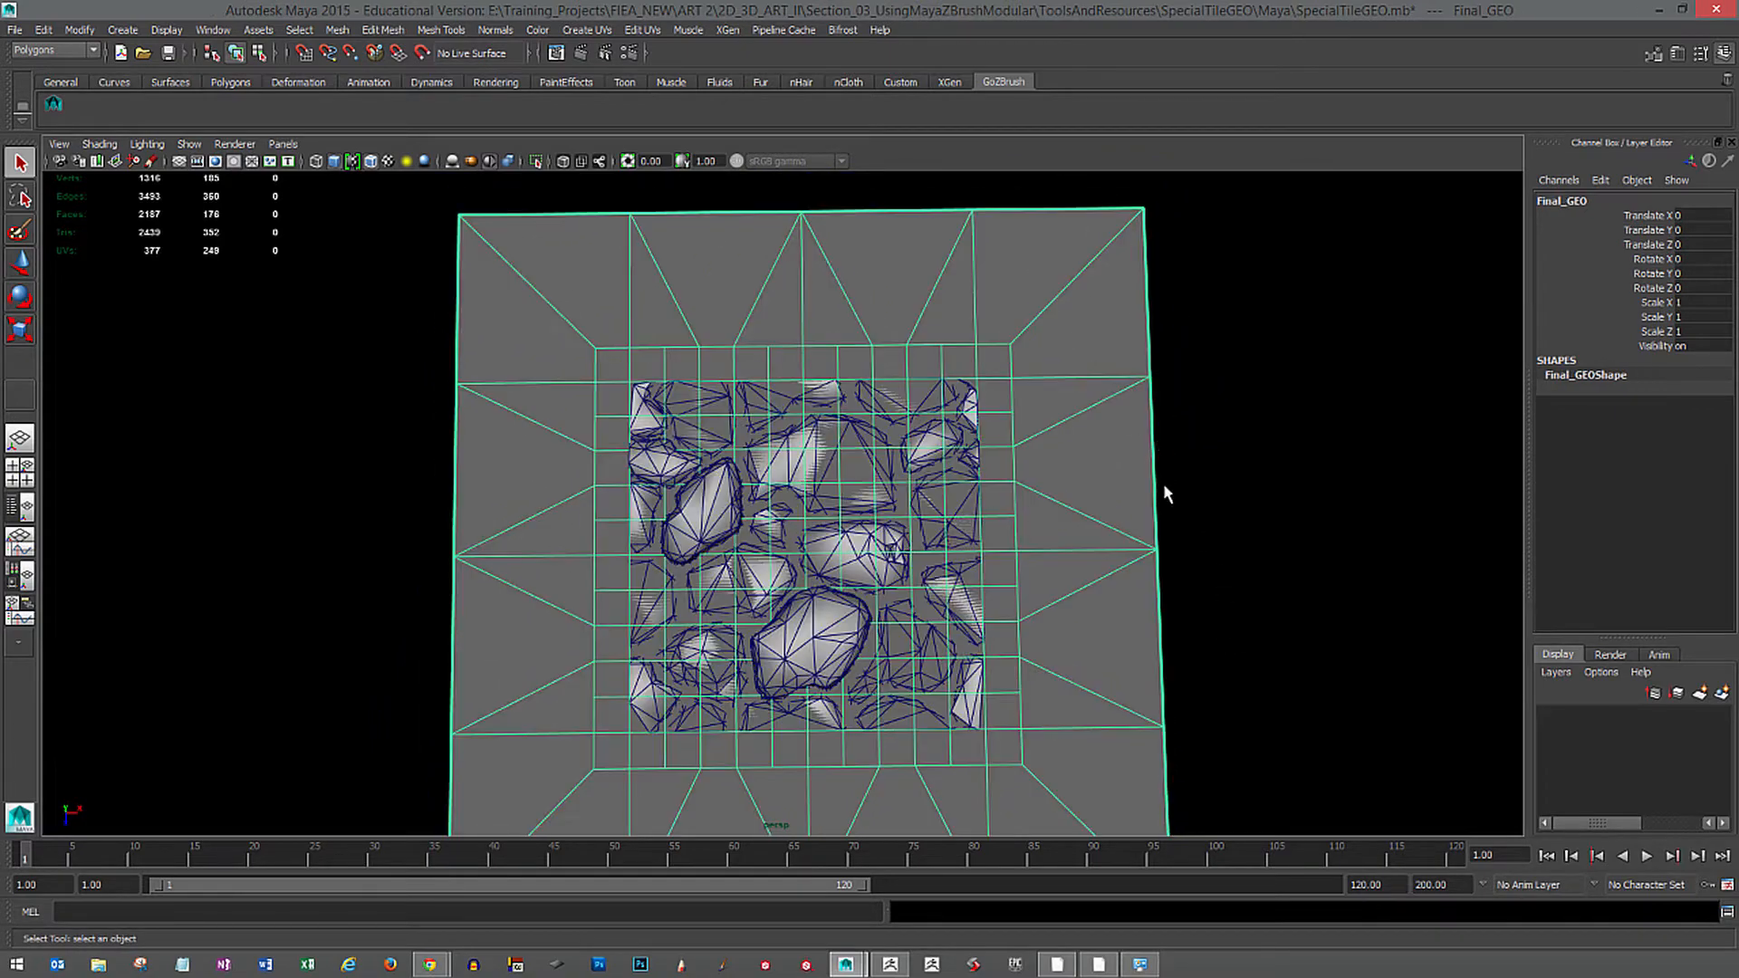
key(ctrl+h)
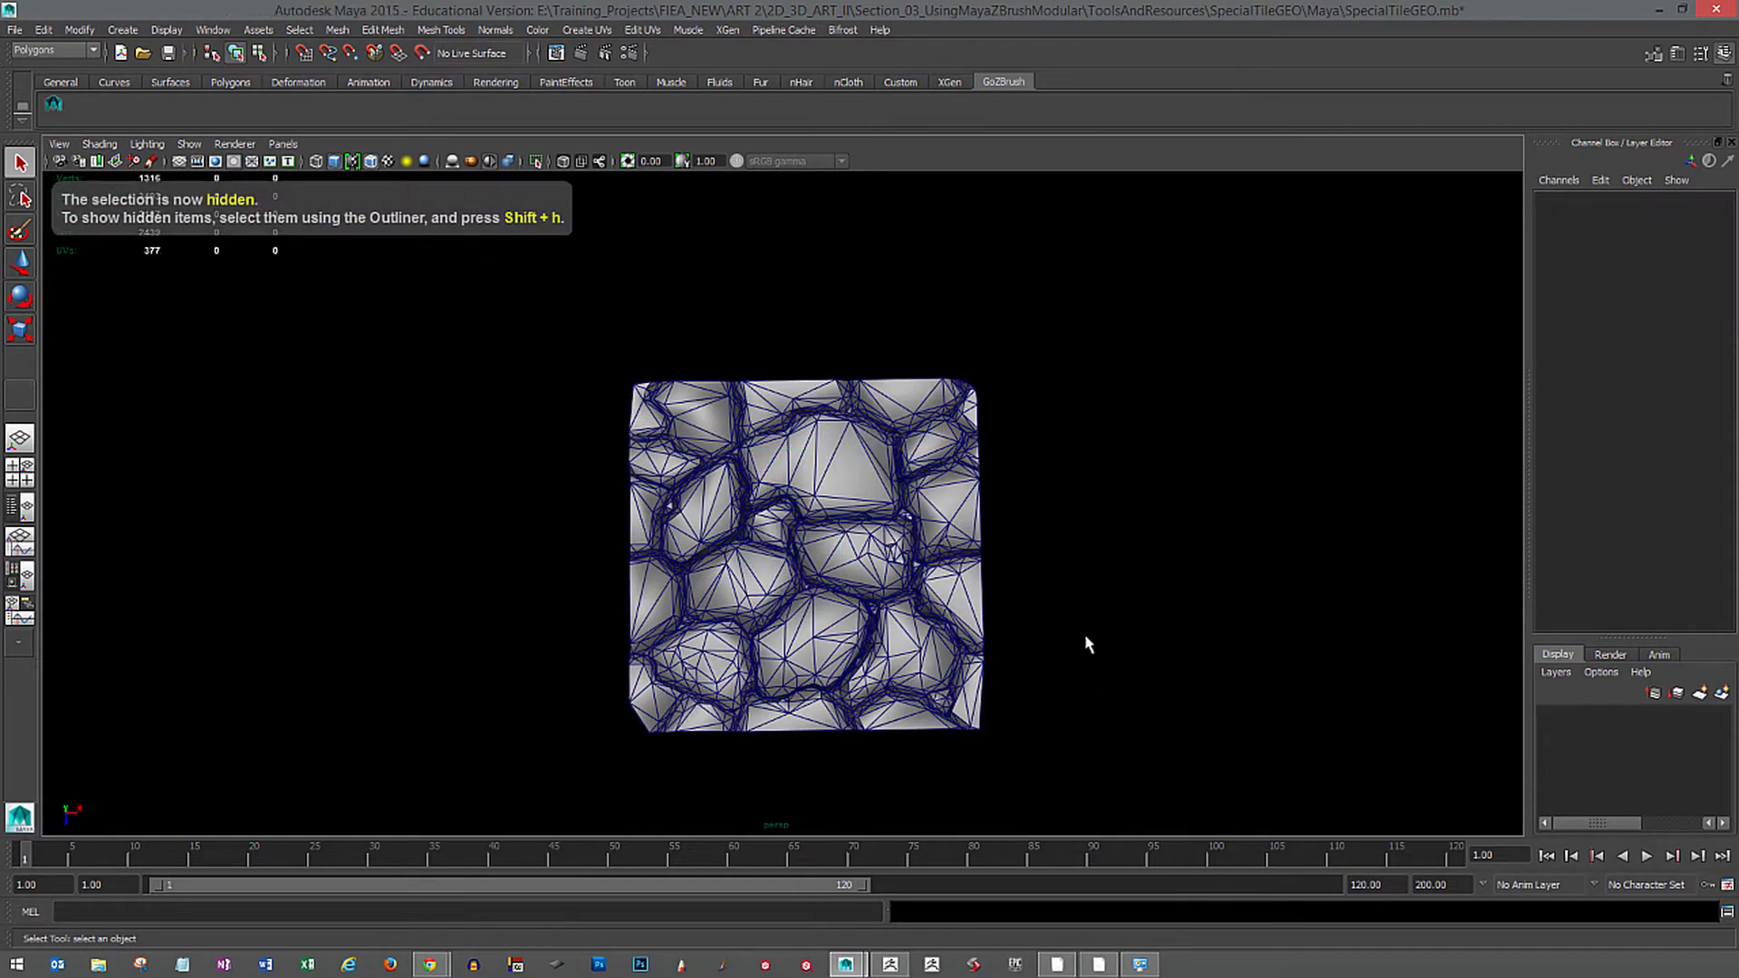
Open the Duplicate Special options for the SpecialTileGEO tile and reset them to their defaults.
alt+drag(1087, 644, 1087, 598)
alt+right_drag(1087, 599, 1167, 673)
alt+drag(1167, 673, 1114, 675)
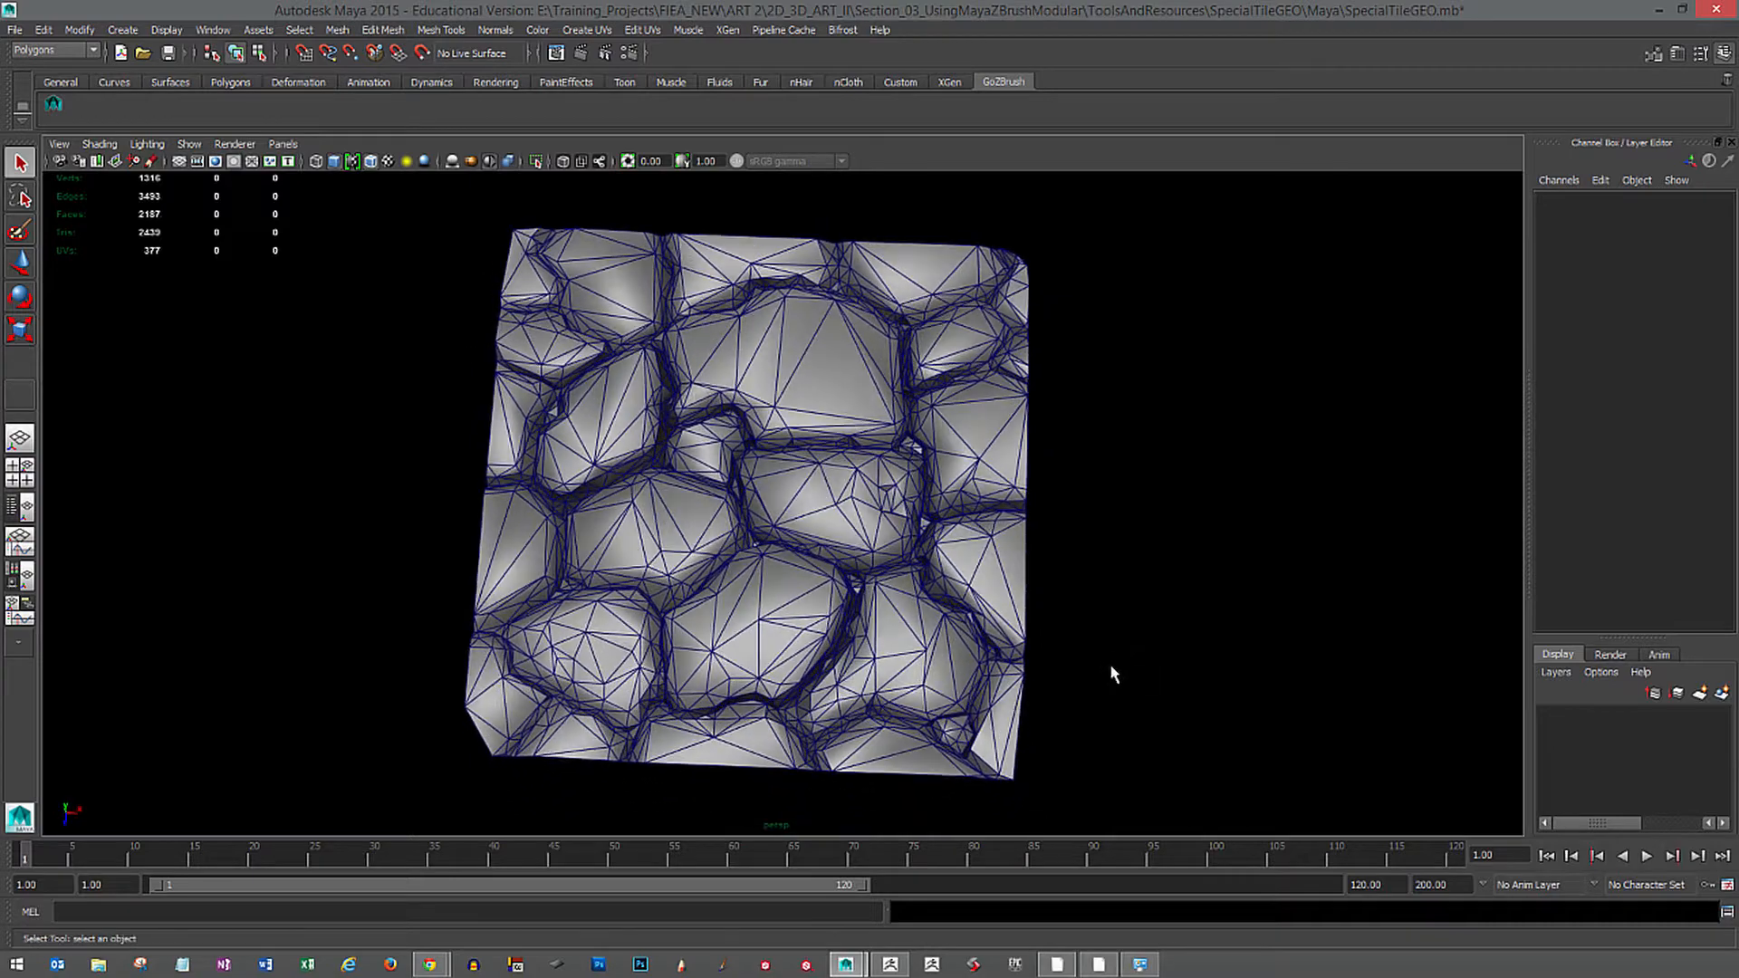
mouse_move(1114, 676)
alt+right_down()
mouse_move(1099, 668)
mouse_move(1134, 677)
alt+right_up()
alt+drag(1134, 677, 1141, 681)
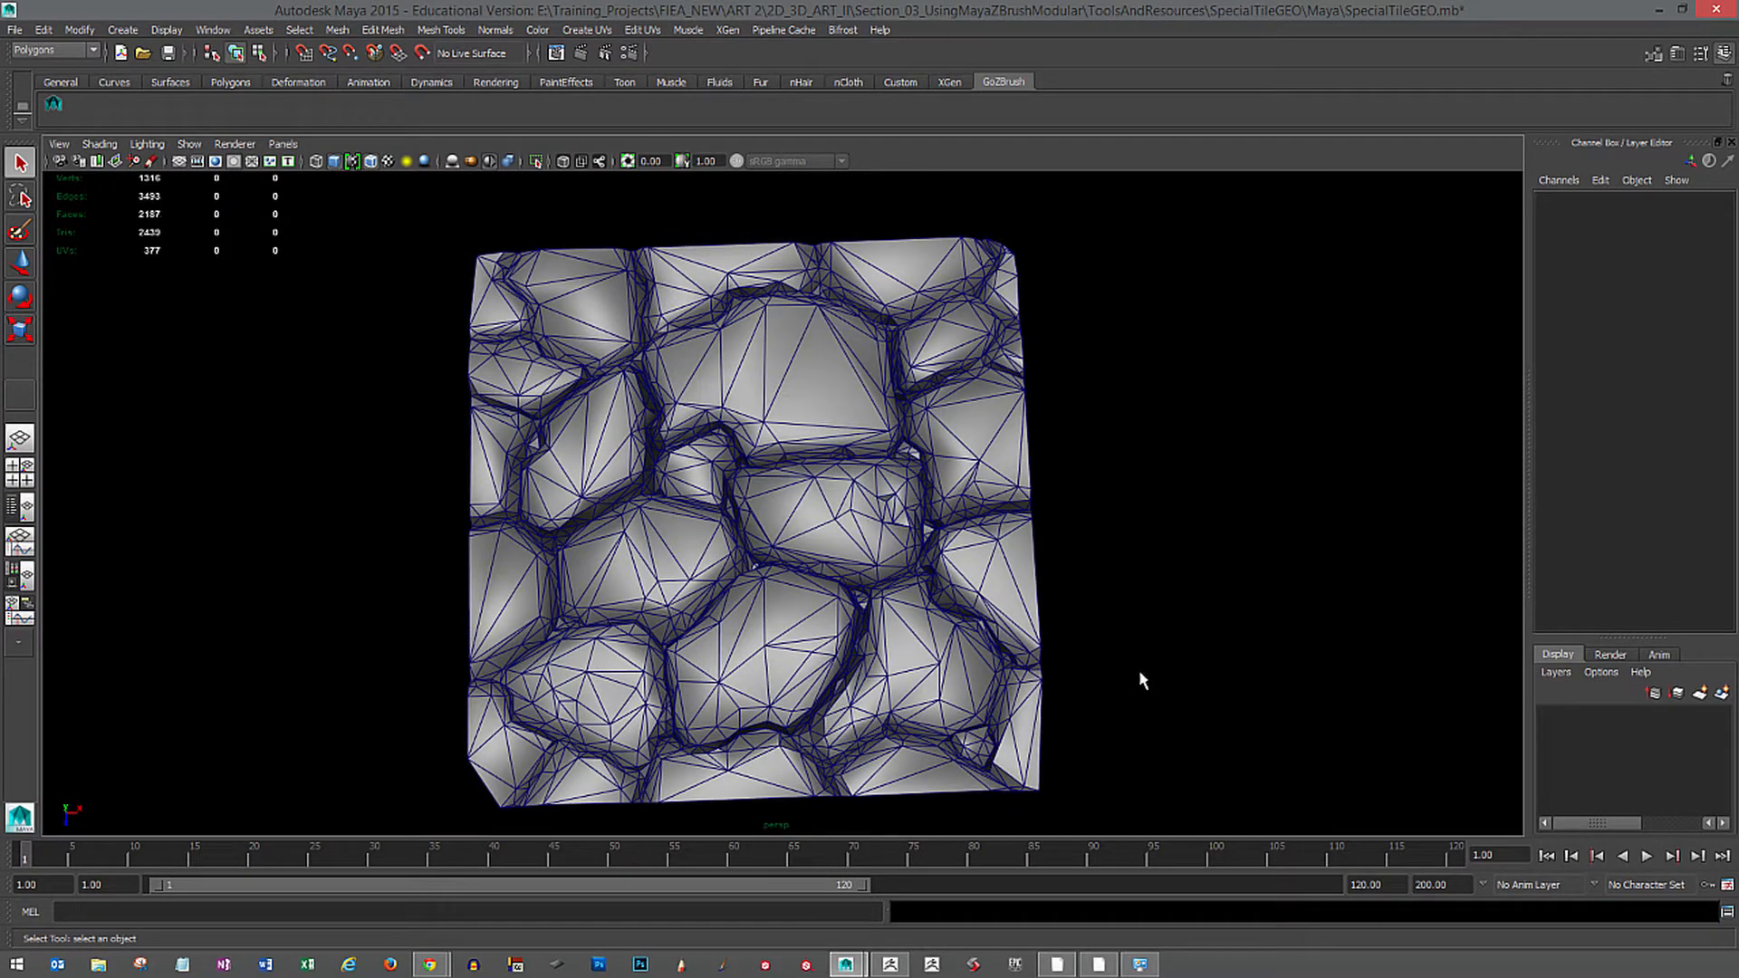
click(1026, 496)
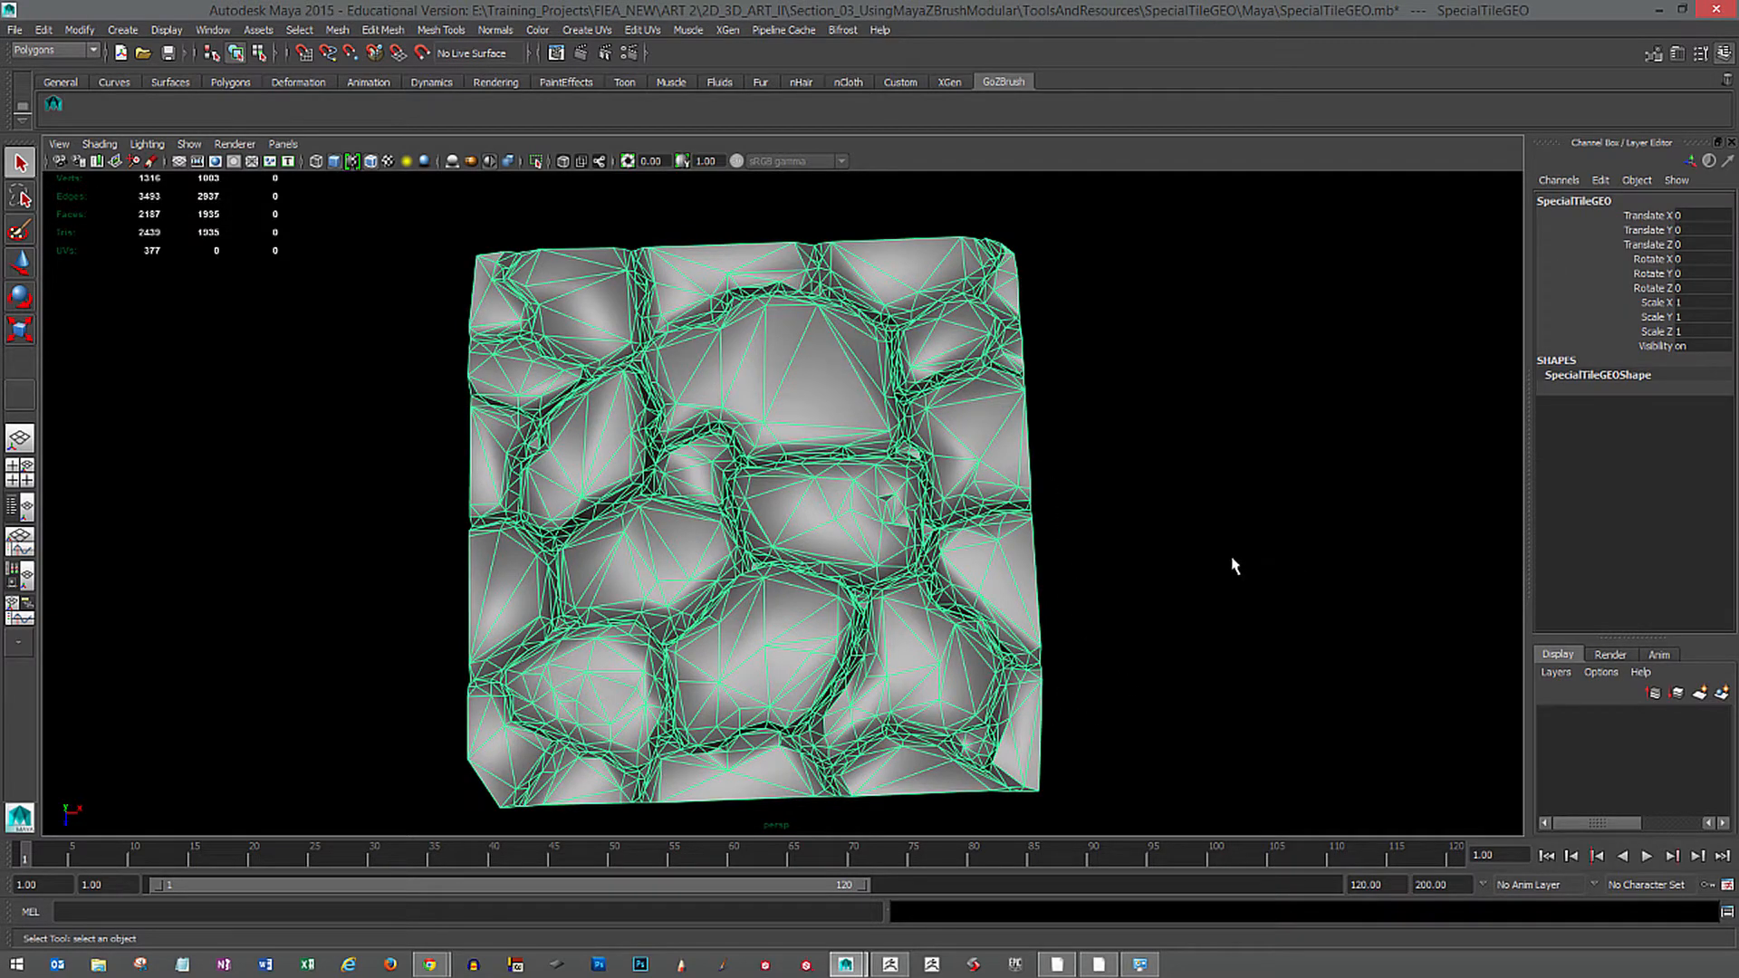
click(44, 29)
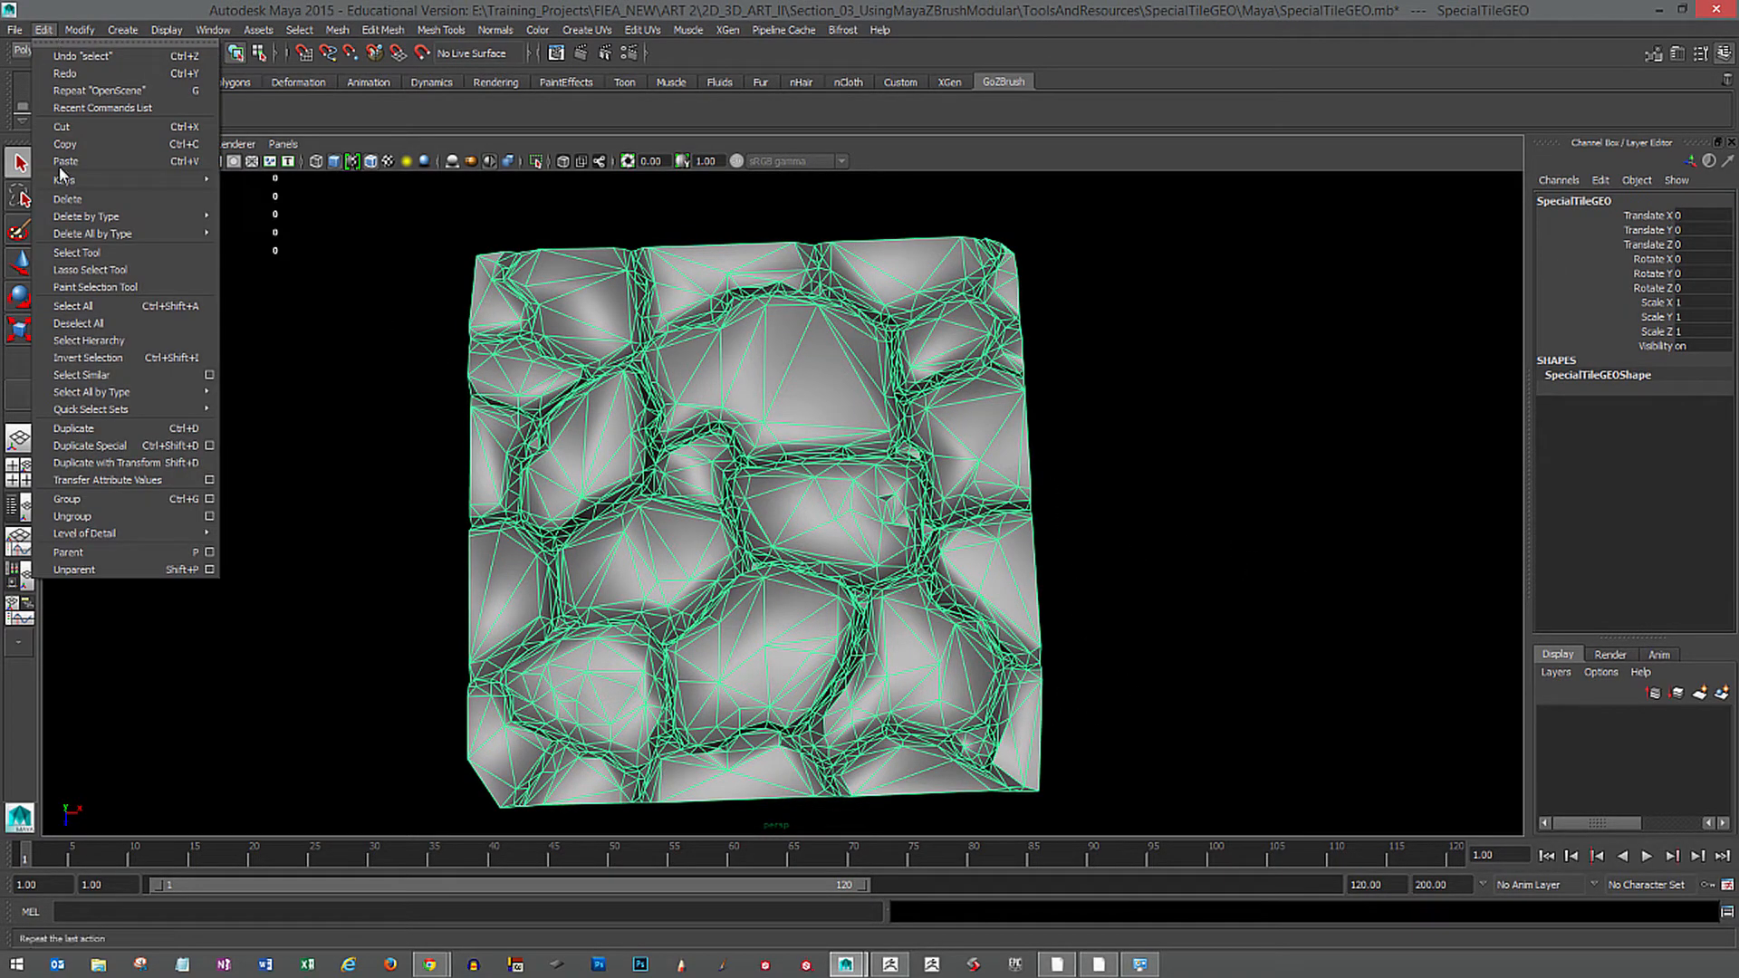
click(211, 449)
drag(667, 457, 1290, 463)
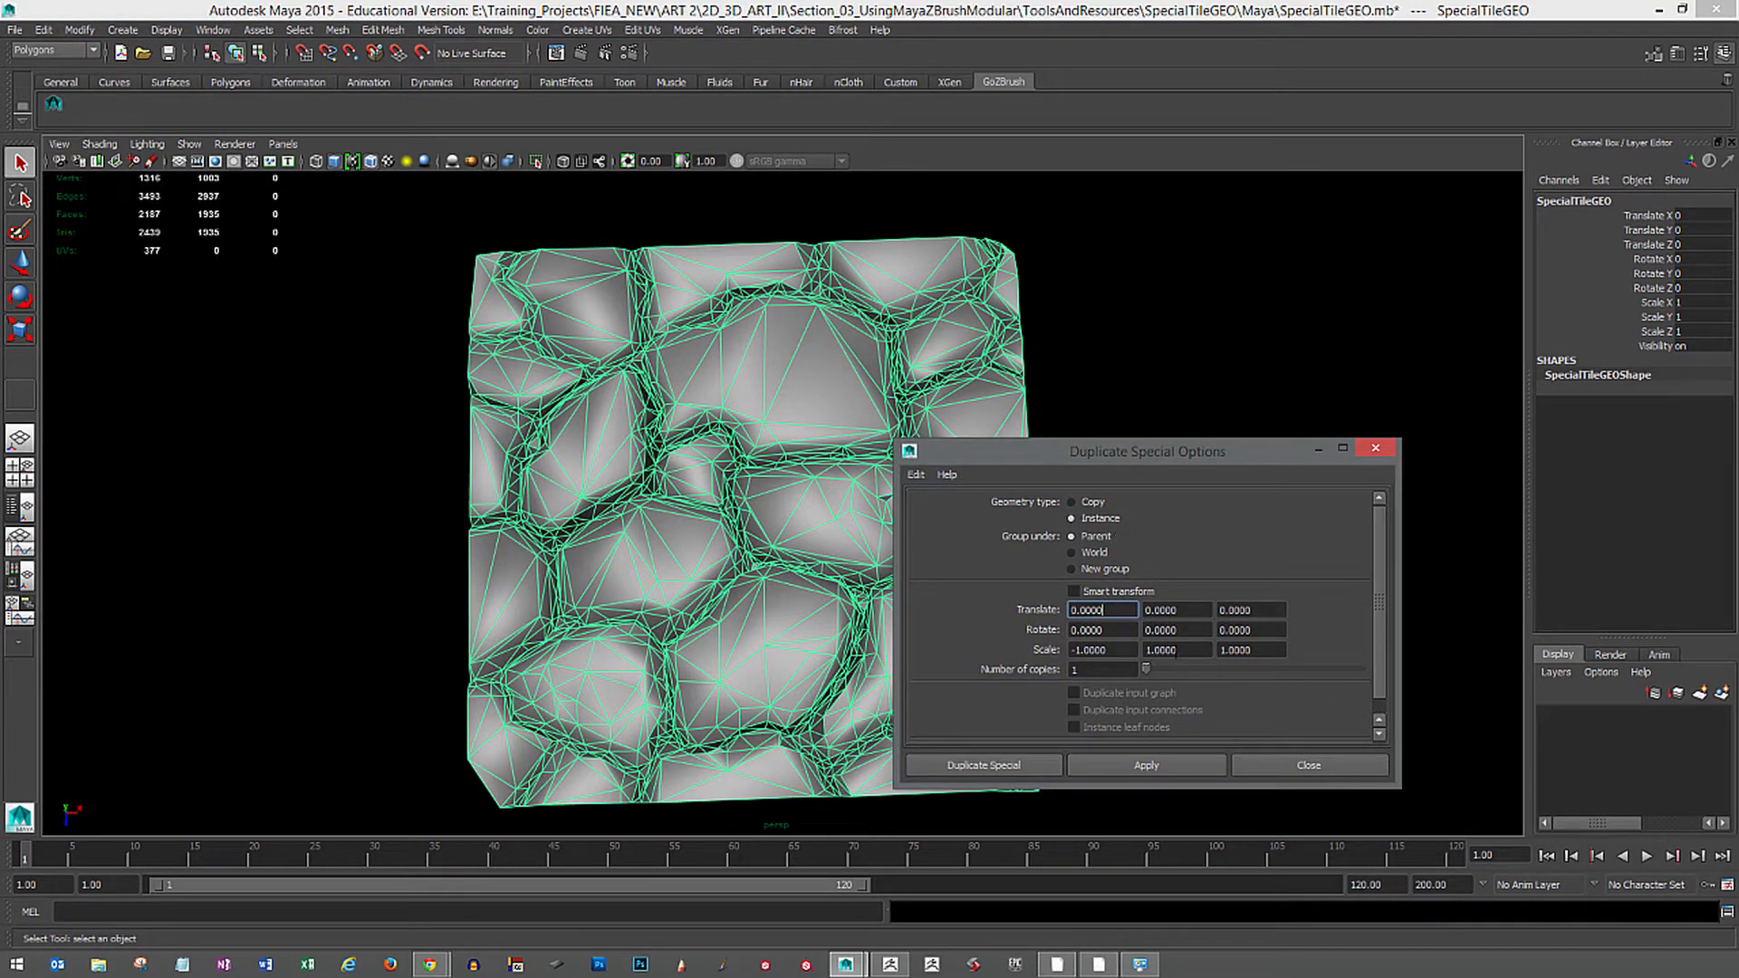
click(1115, 646)
click(916, 474)
click(951, 510)
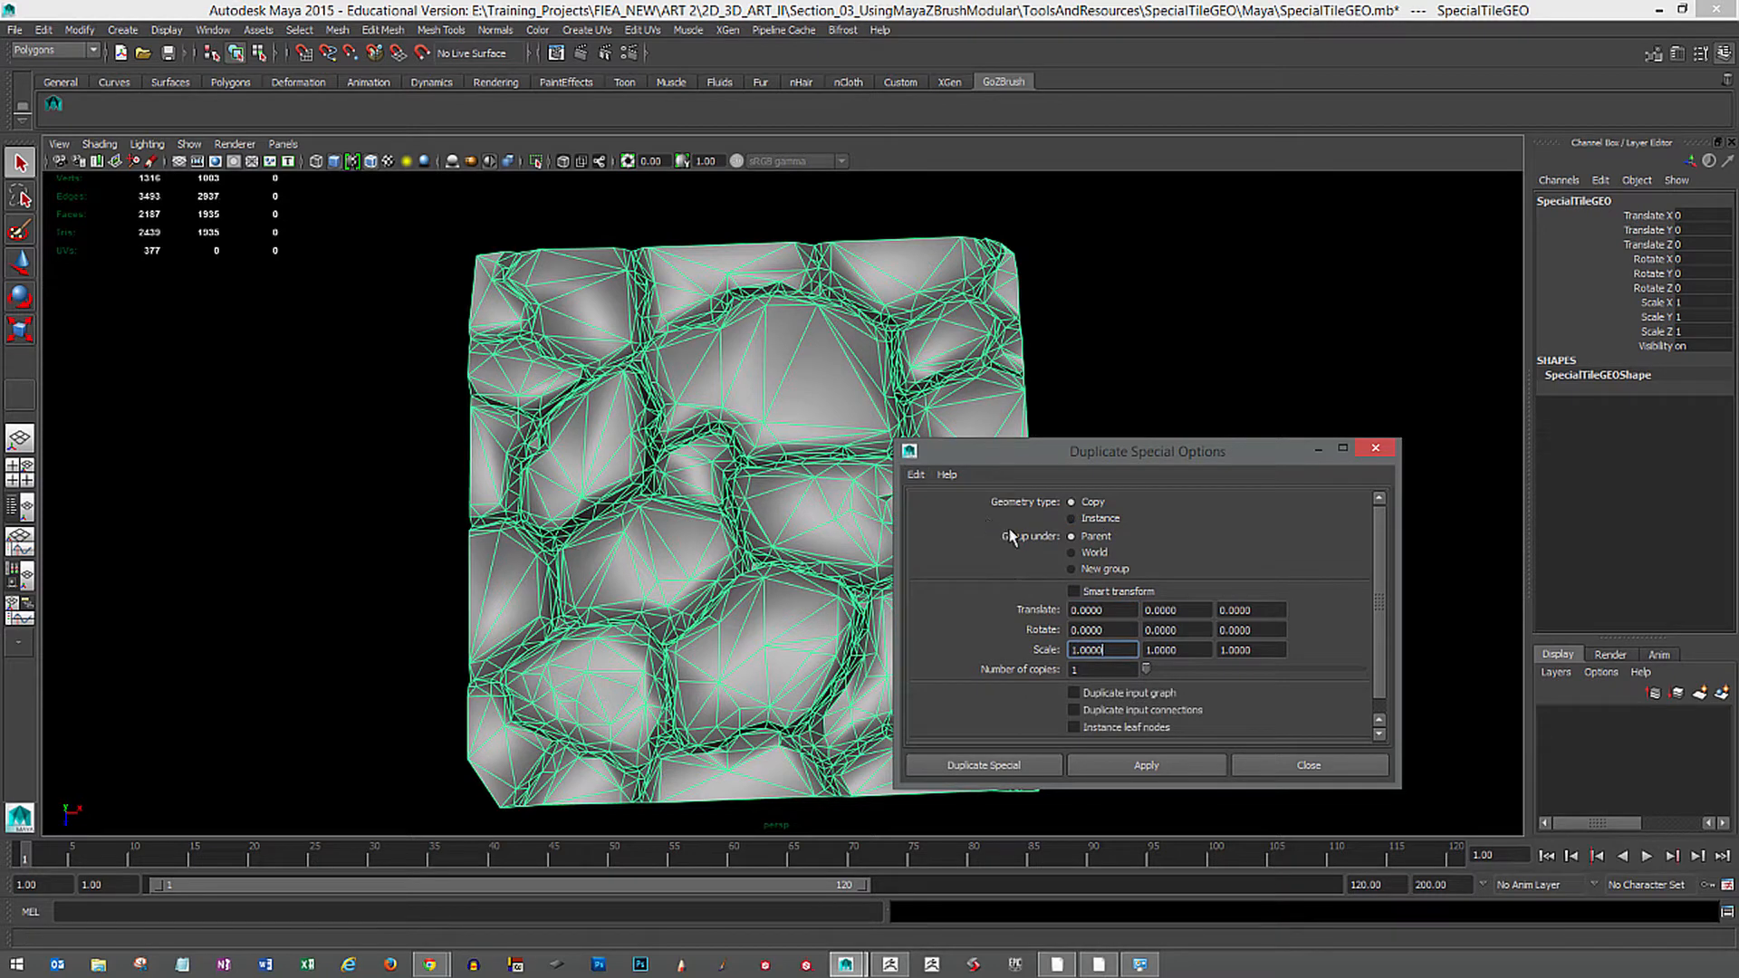
Duplicate the tile as an instance and close the Duplicate Special options.
click(1086, 519)
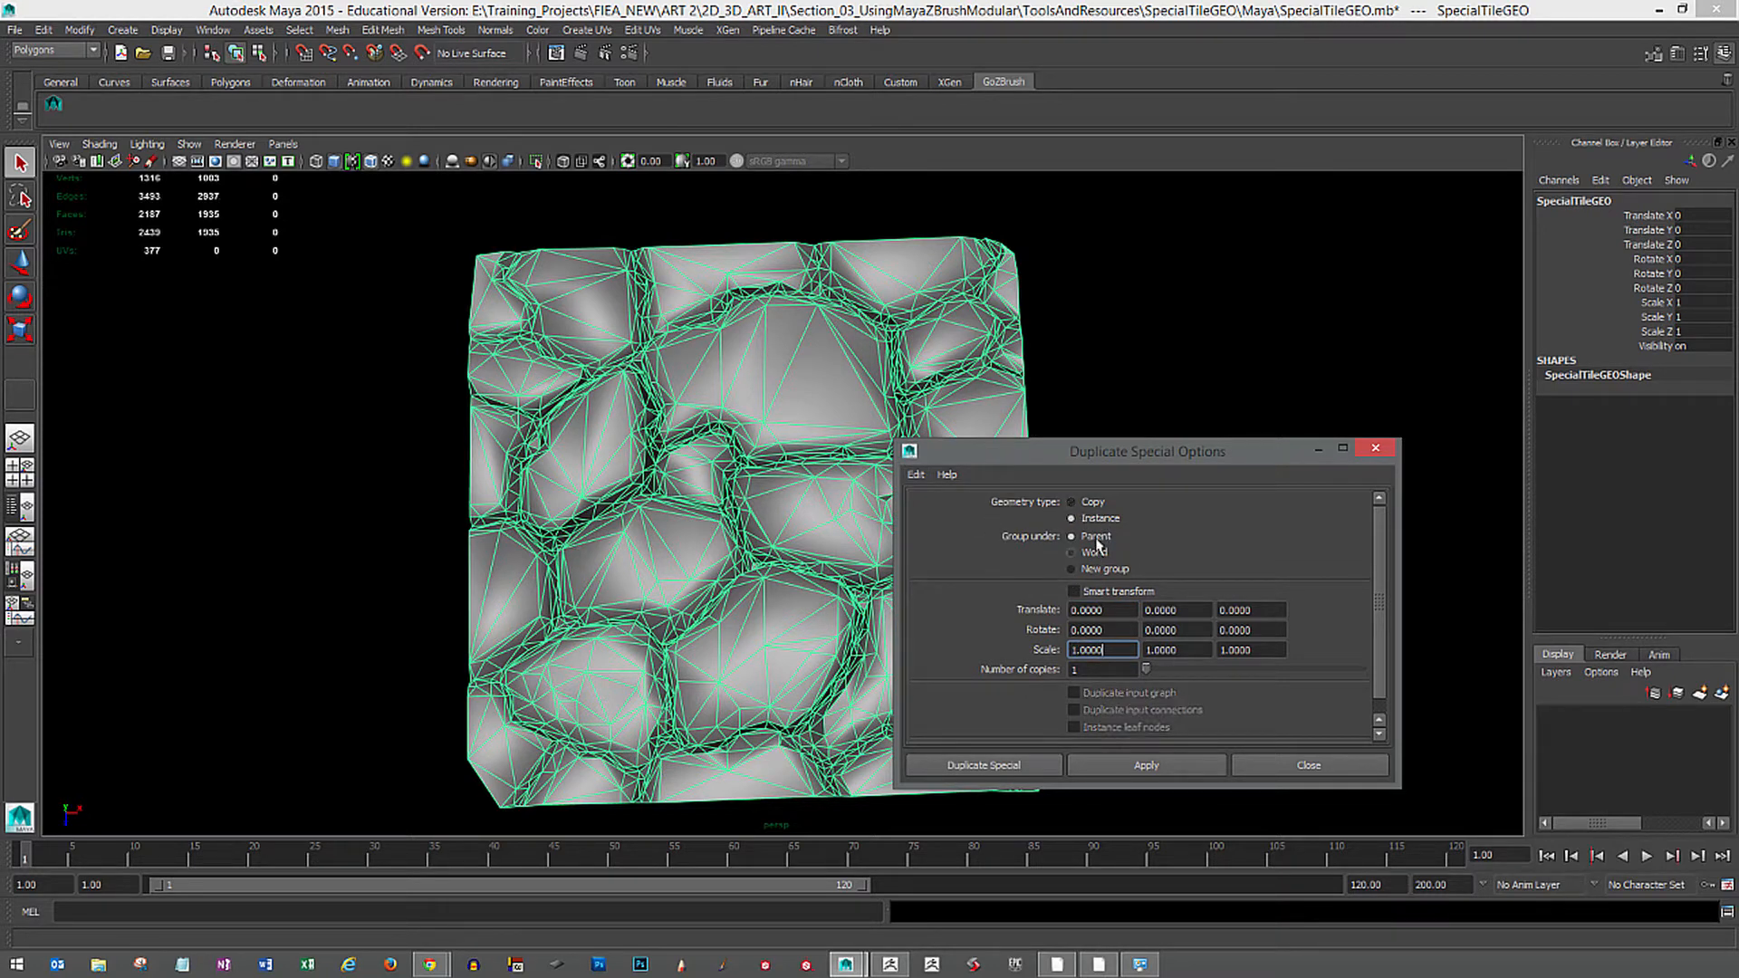
click(1139, 767)
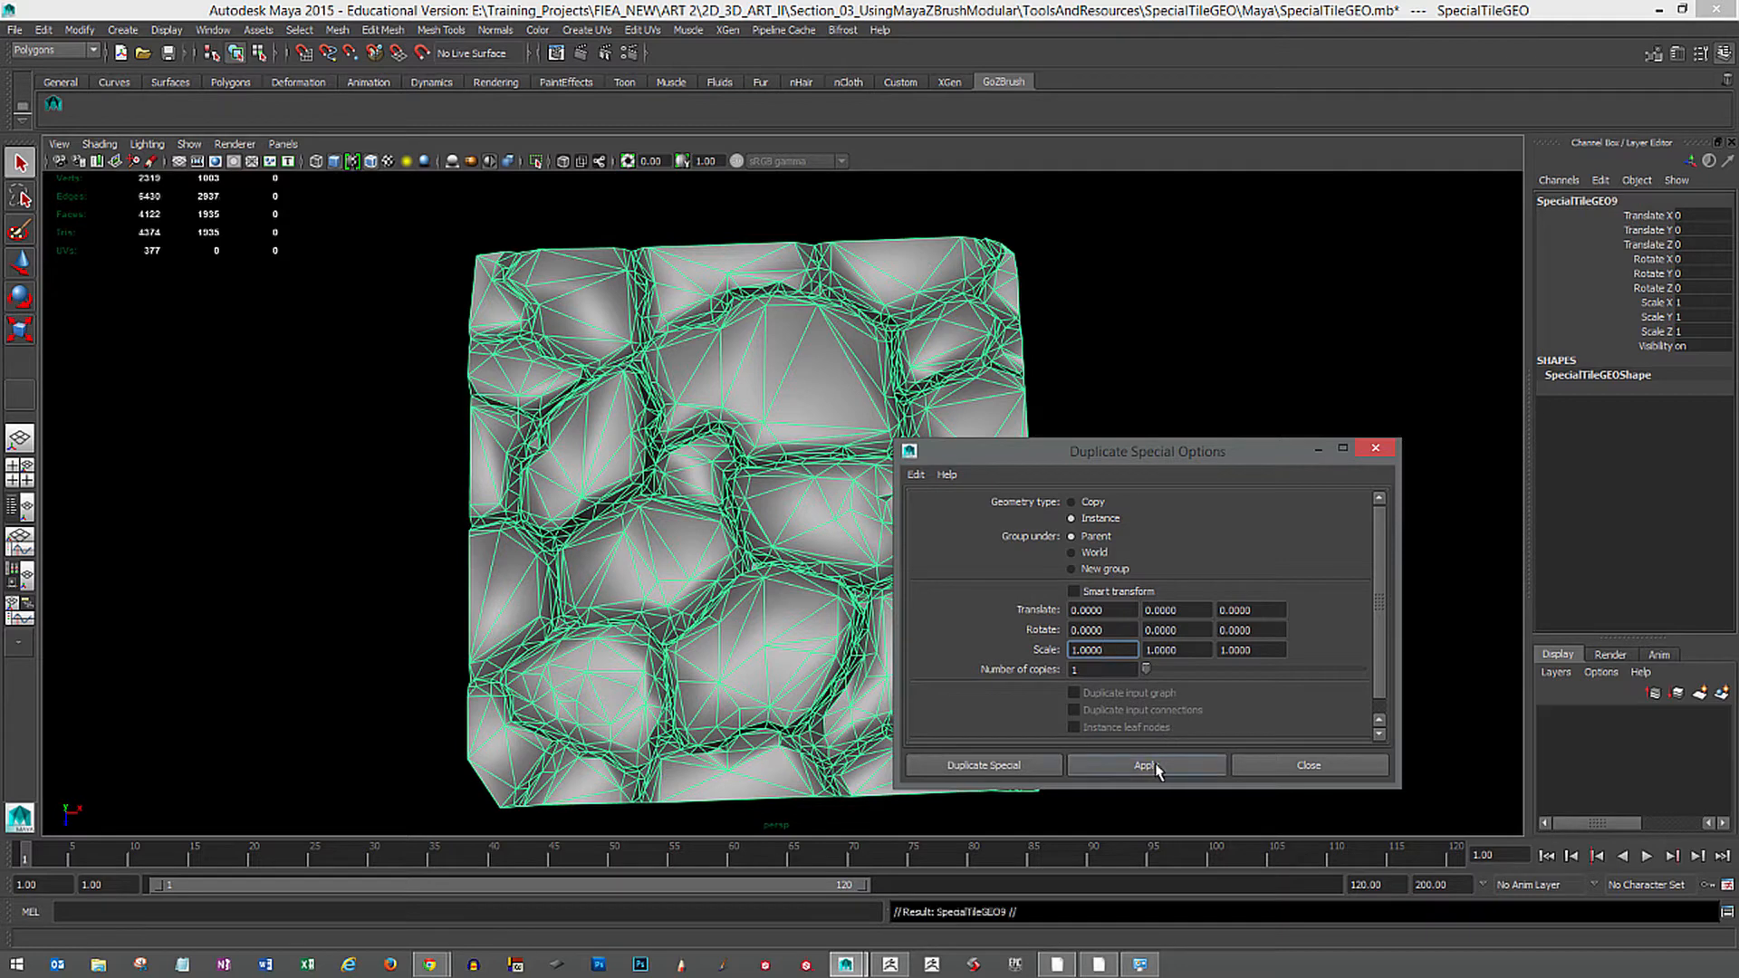
click(1375, 450)
Move the instanced tile along X to 100 units, snapped to the grid edge-to-edge with the original.
key(w)
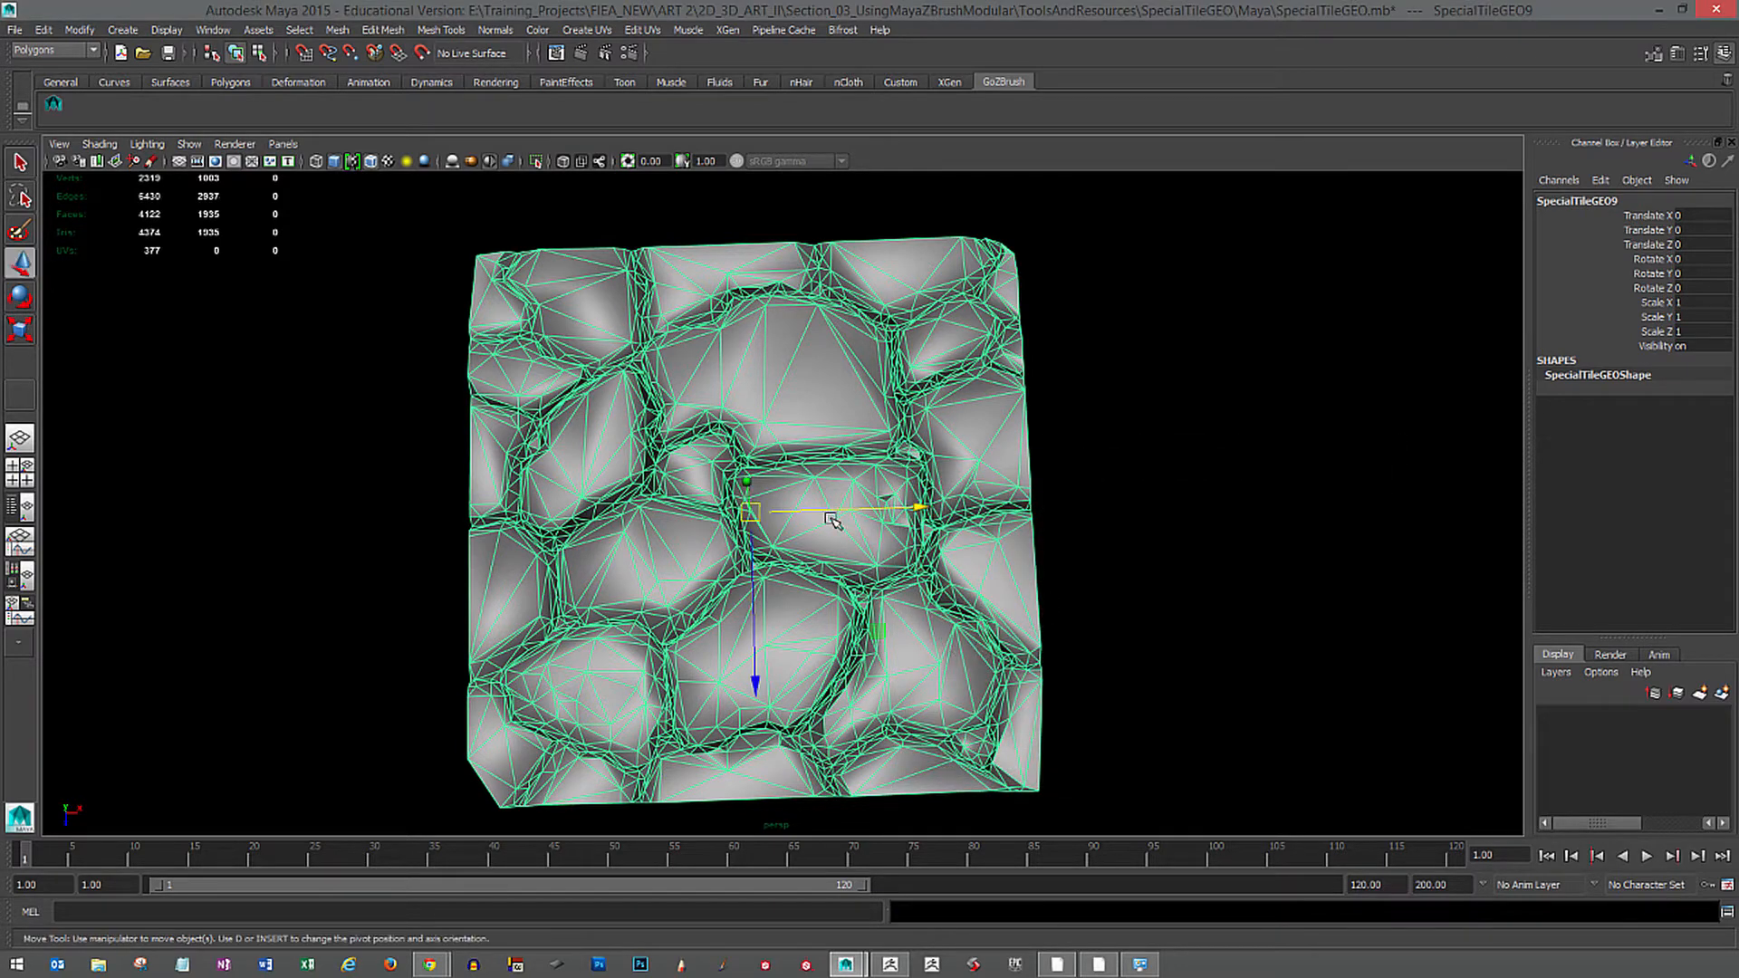
drag(922, 507, 1373, 495)
alt+middle_drag(1327, 585, 1134, 594)
alt+drag(1134, 594, 1143, 559)
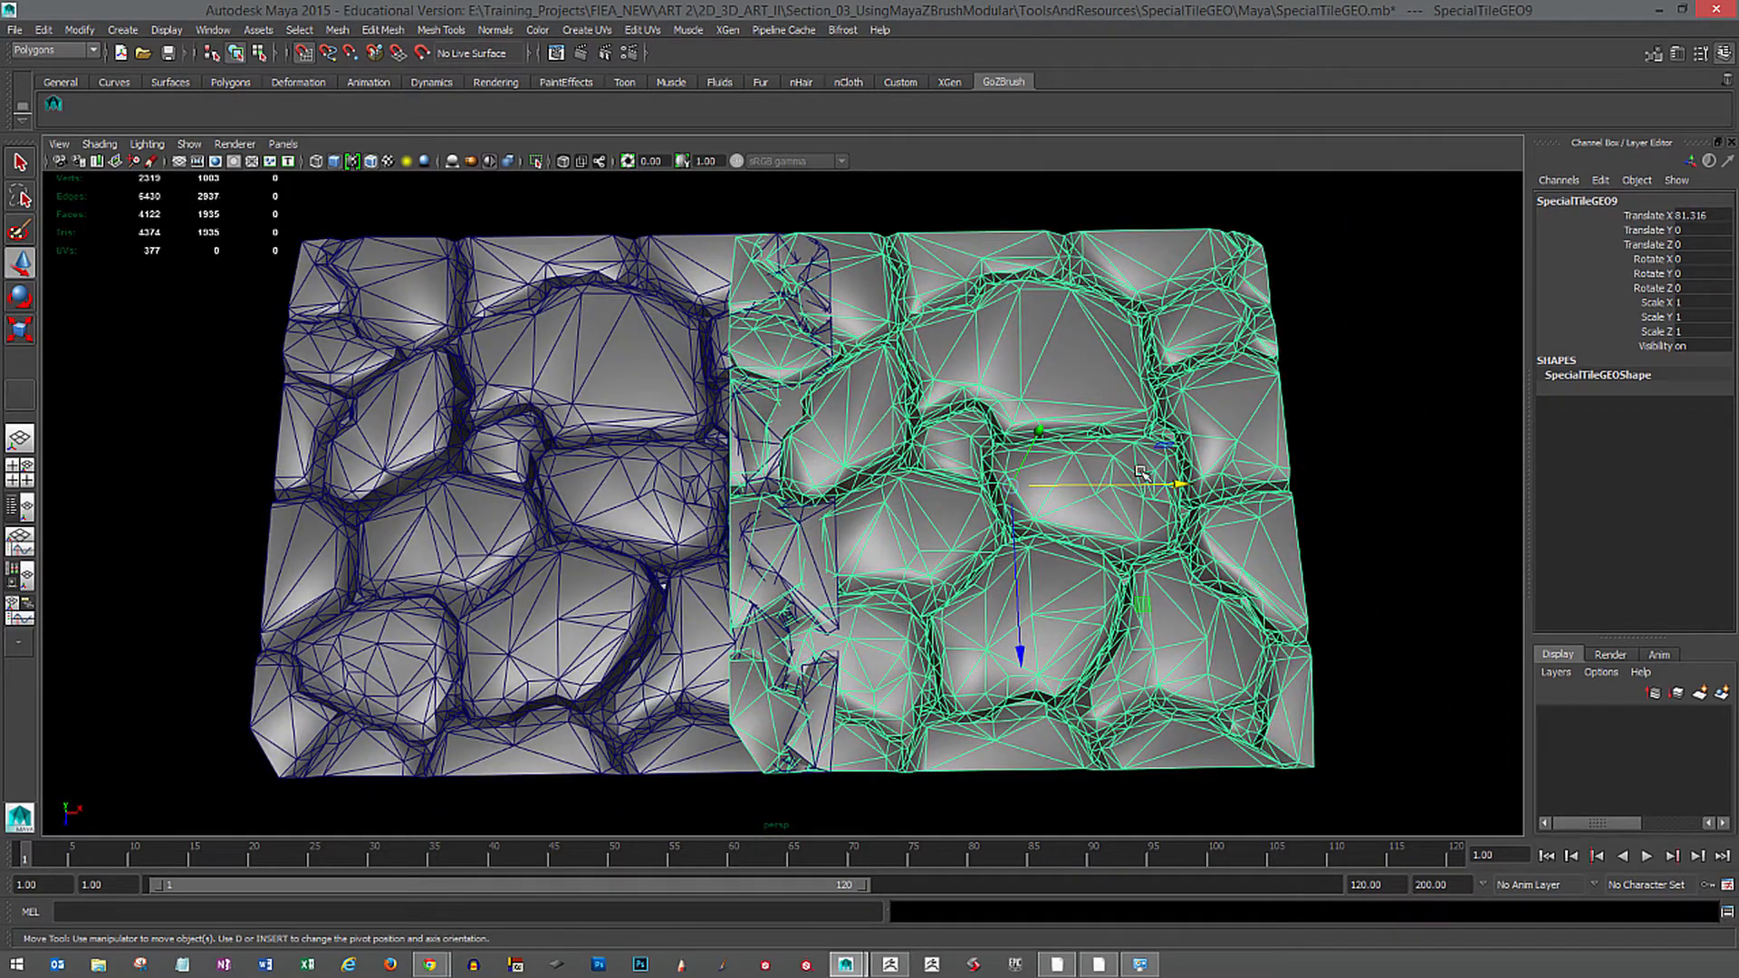
drag(1178, 484, 1126, 494)
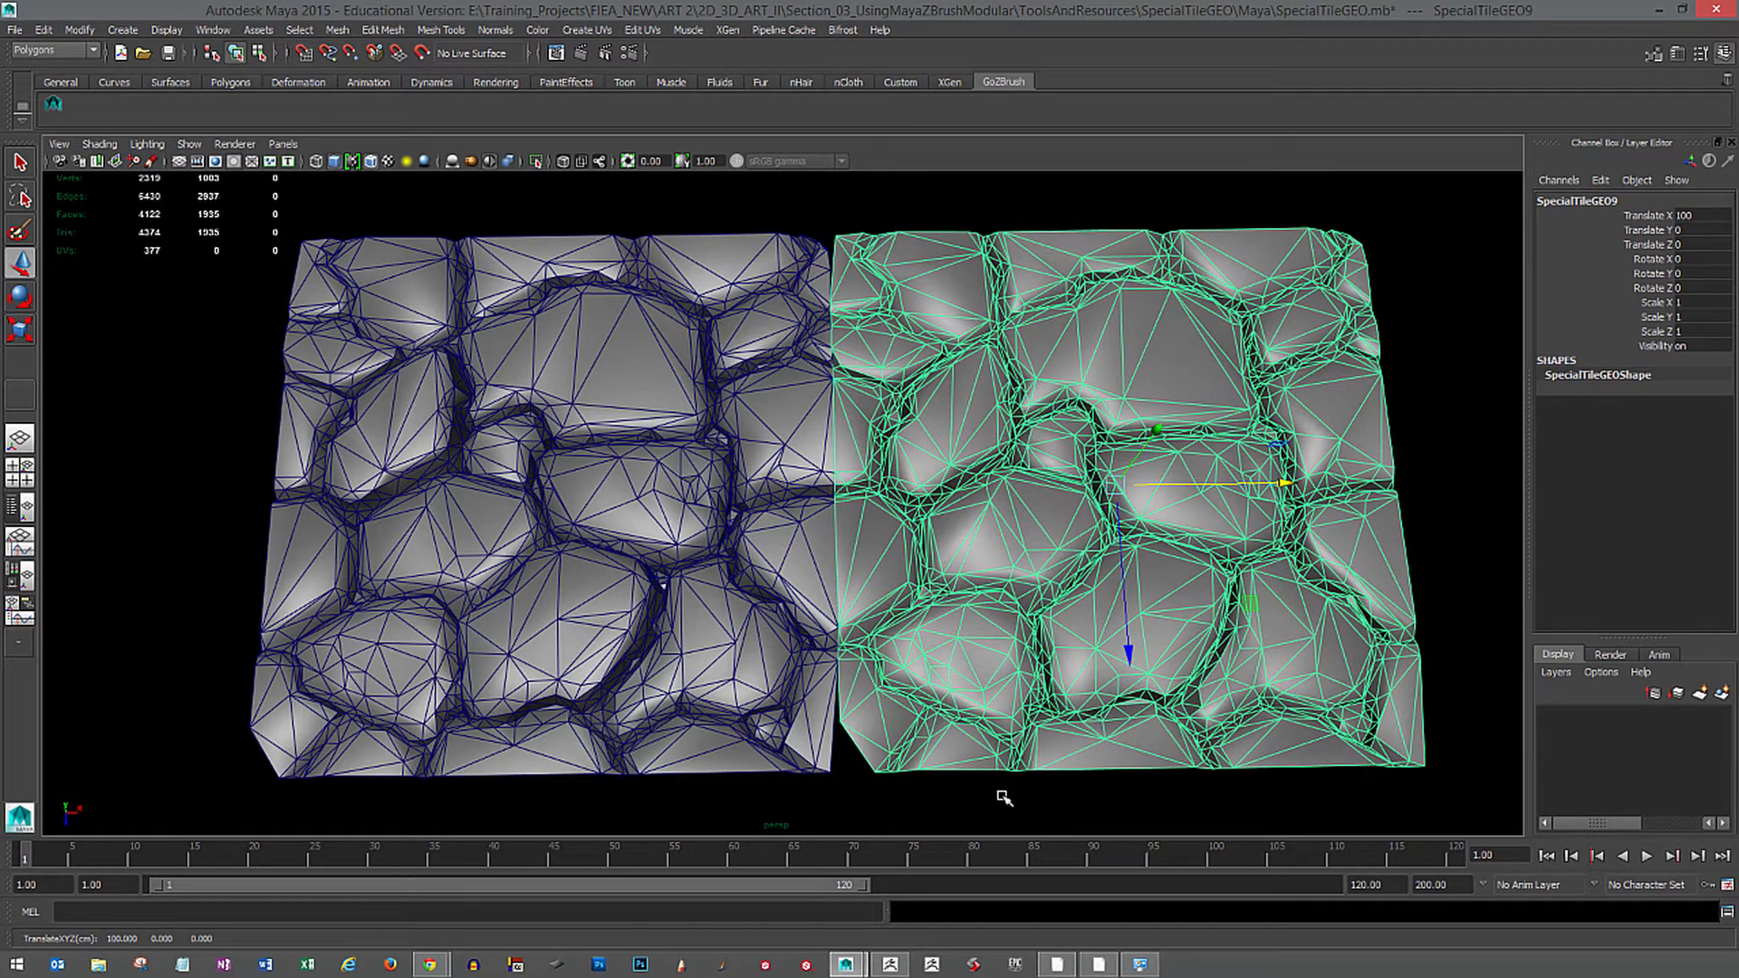
Examine the seam between the two tiles up close for gaps and mismatched edges.
click(896, 796)
scroll(932, 715, up, 6)
scroll(950, 710, up, 10)
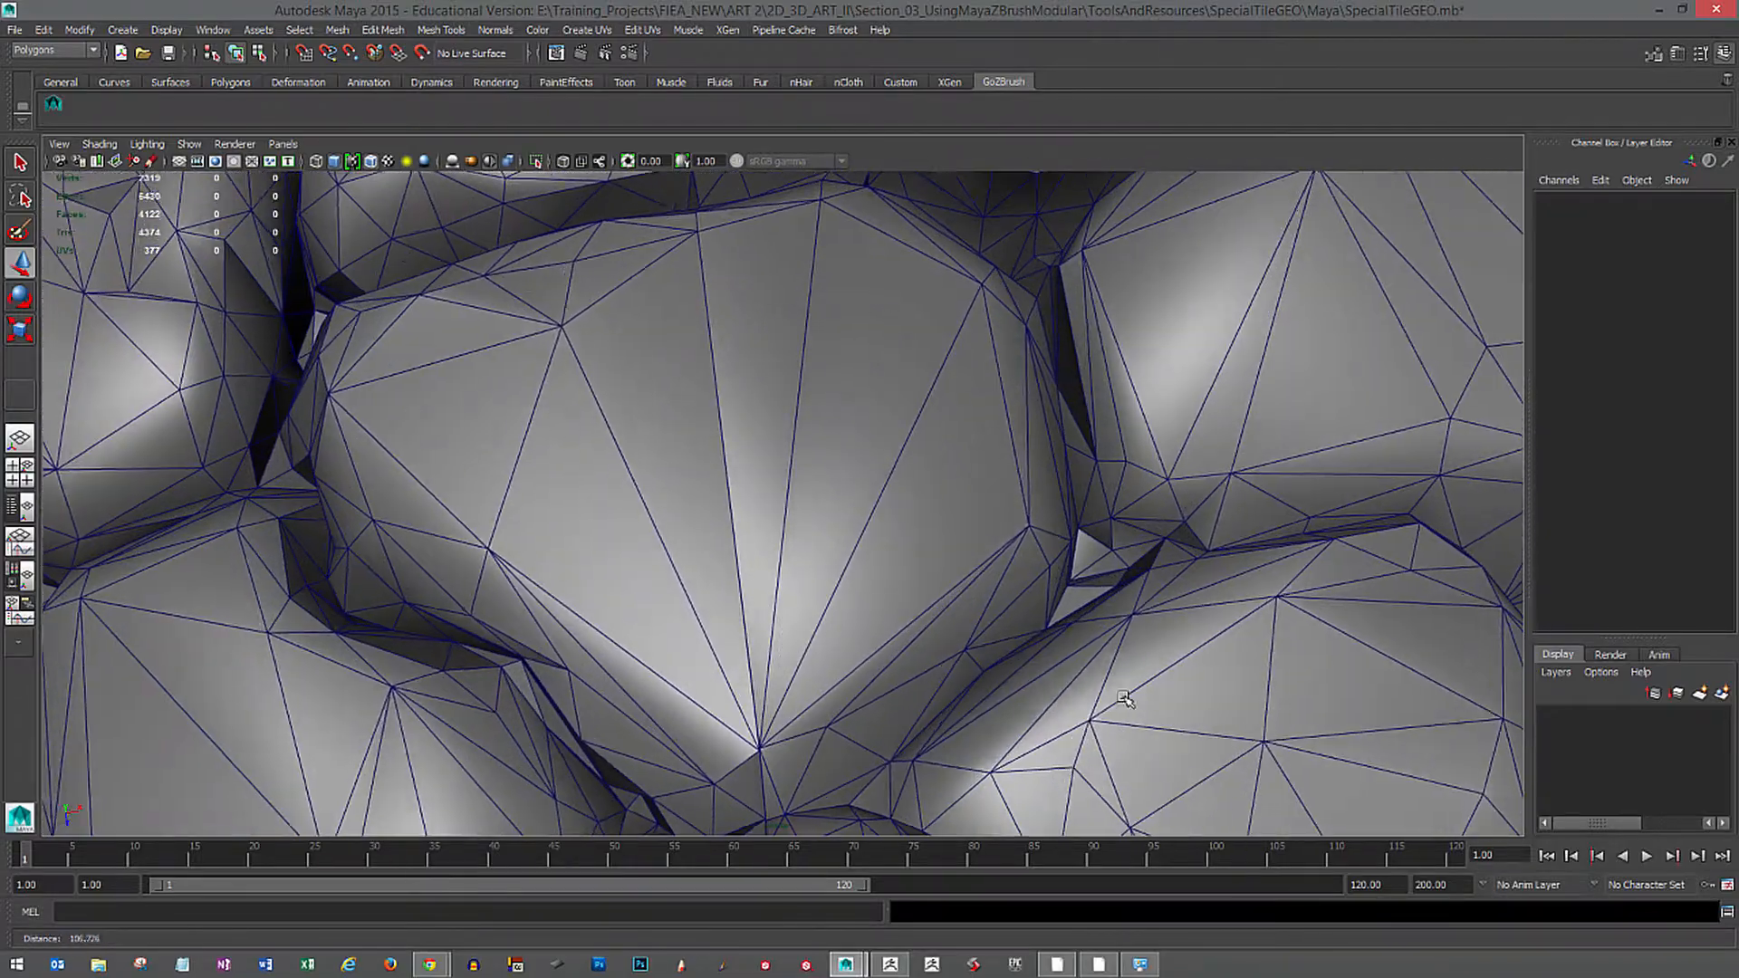
alt+drag(1123, 698, 1063, 609)
alt+middle_drag(1063, 610, 1034, 633)
alt+drag(1034, 633, 924, 633)
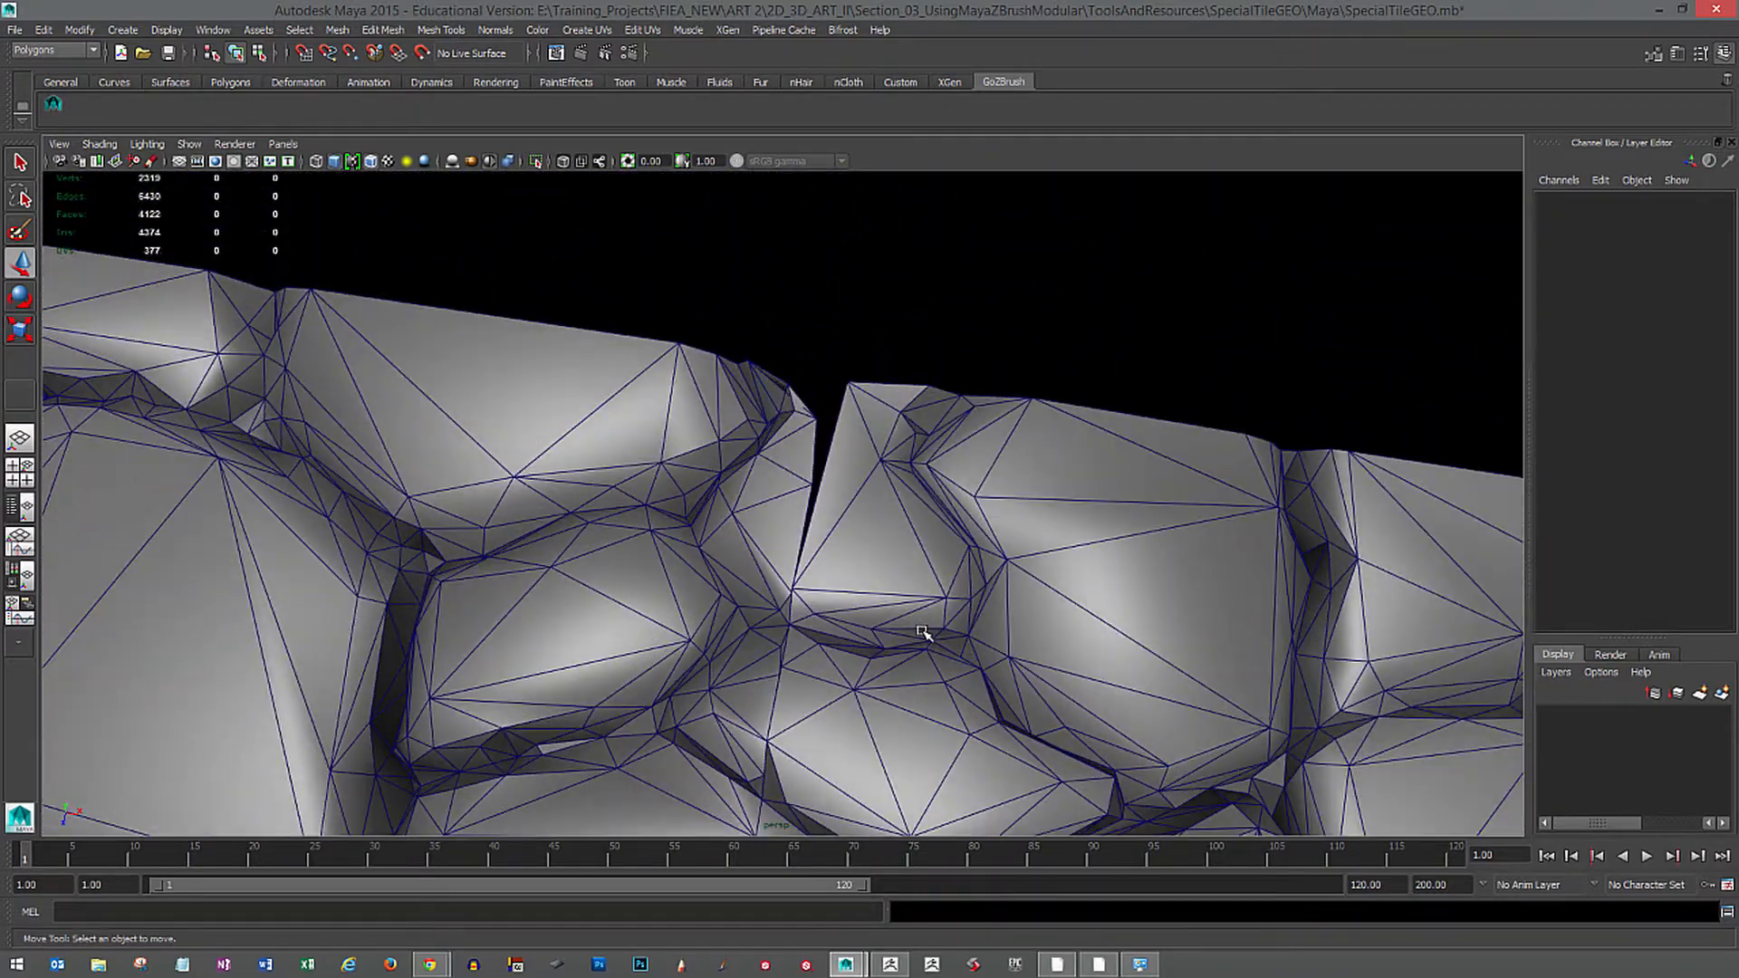
alt+right_drag(924, 633, 1090, 730)
alt+middle_drag(1090, 730, 936, 644)
alt+drag(936, 644, 983, 628)
alt+right_drag(983, 628, 1119, 693)
alt+middle_drag(1009, 544, 943, 683)
alt+drag(943, 683, 950, 646)
Select the original tile's border vertices at the seam in vertex mode and check how they meet the instance.
click(852, 508)
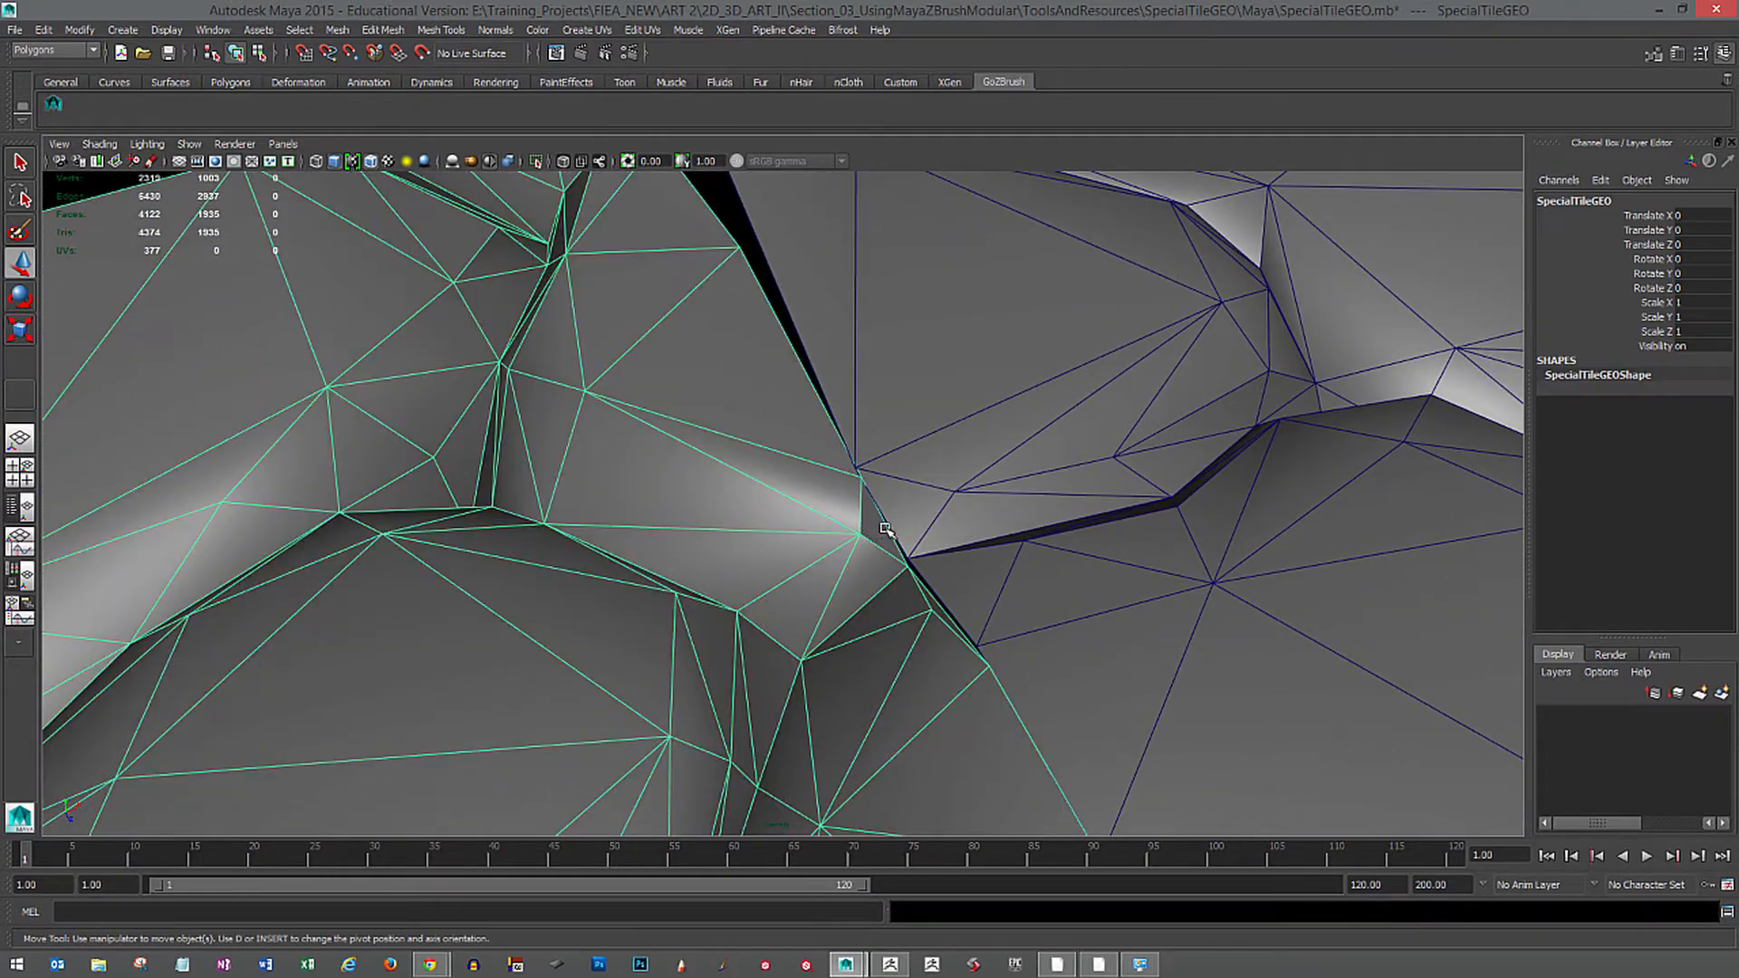
alt+drag(885, 531, 938, 621)
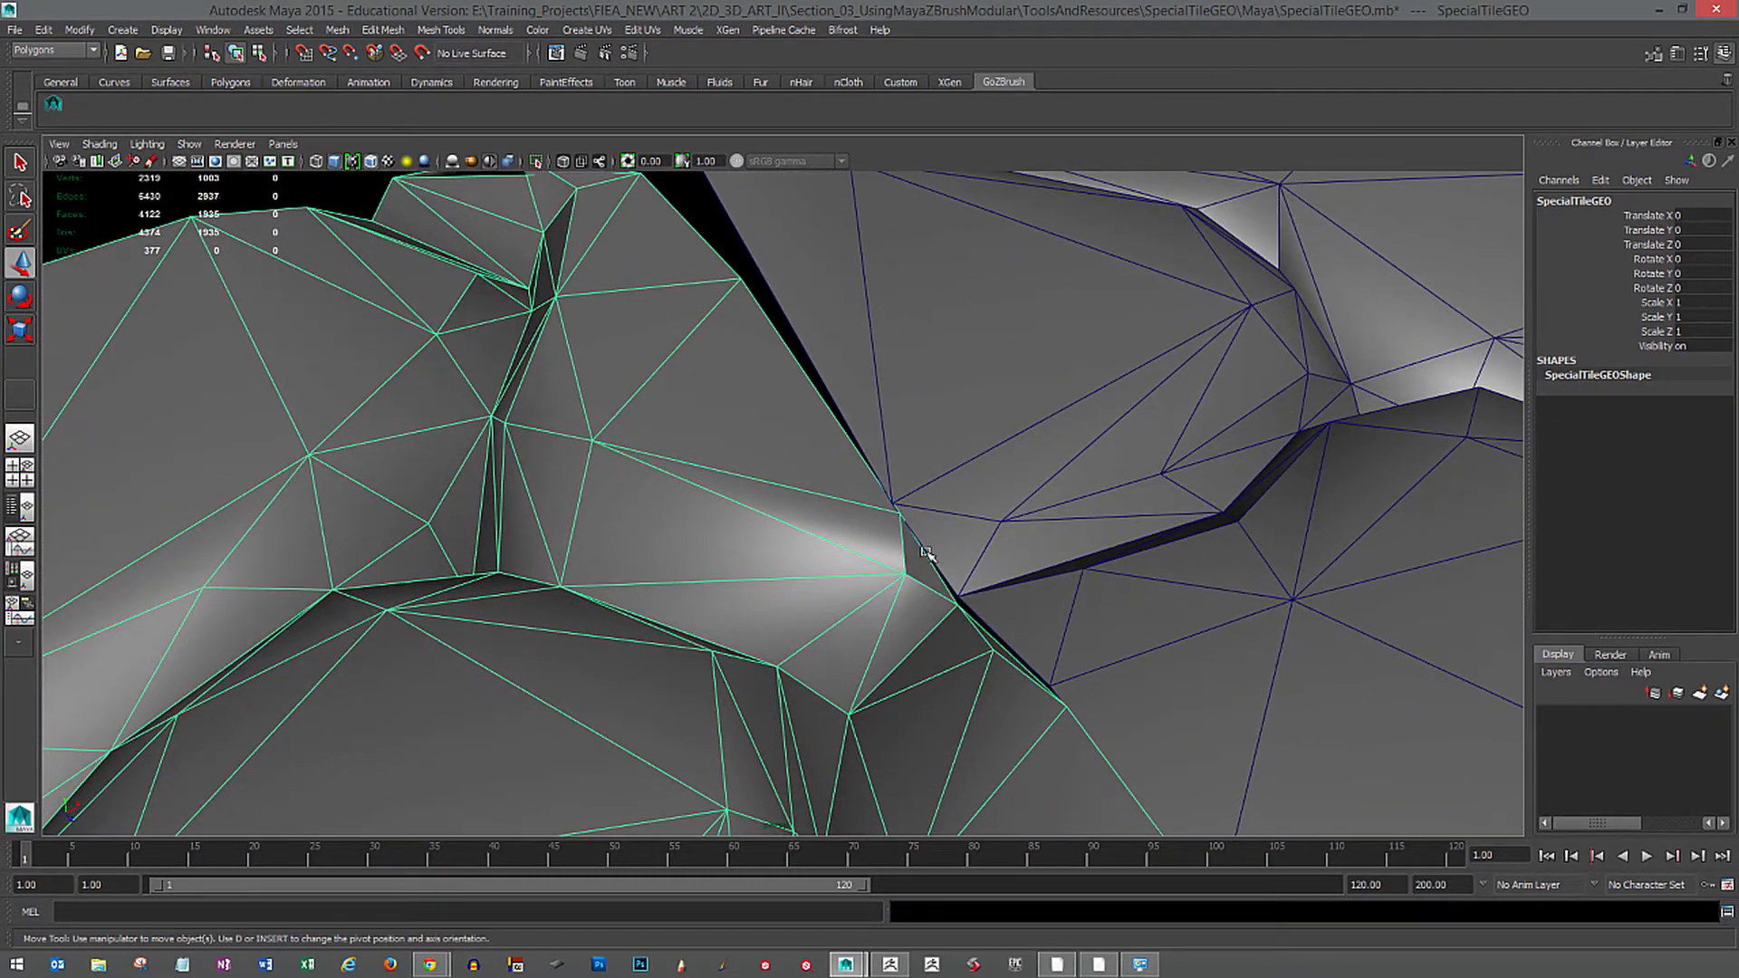
key(F9)
drag(886, 500, 919, 527)
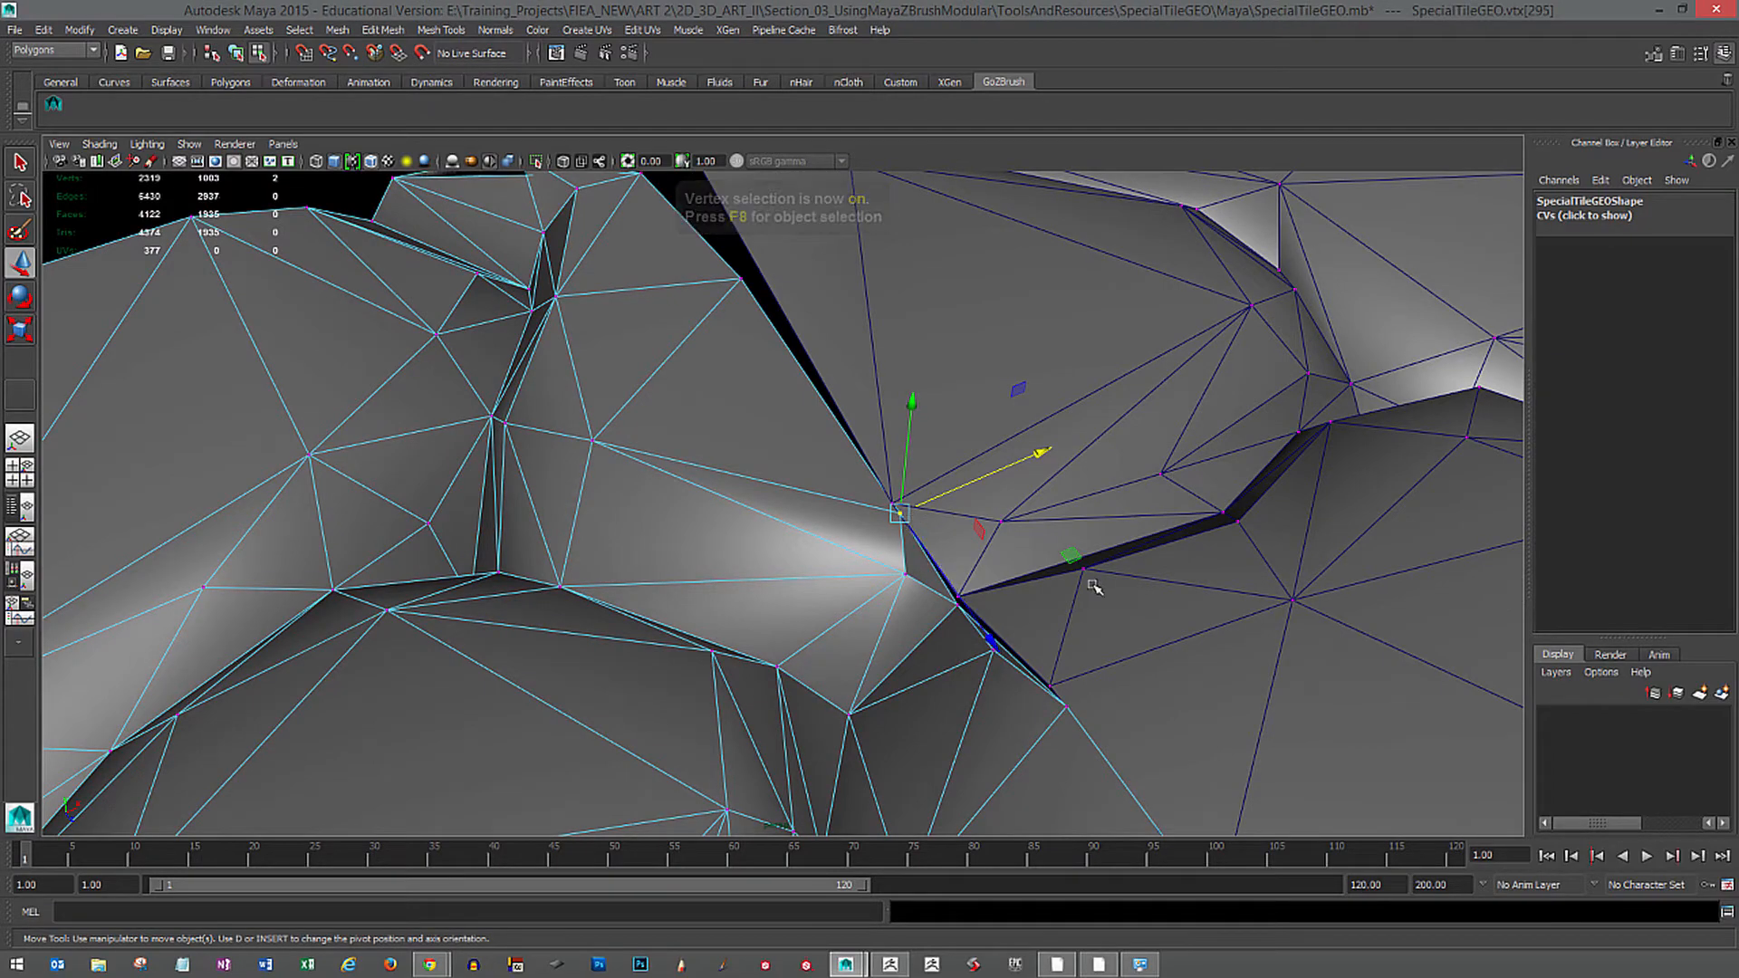
mouse_move(1094, 587)
alt+right_down()
mouse_move(1099, 563)
mouse_move(1087, 586)
alt+right_up()
alt+drag(1087, 586, 1058, 592)
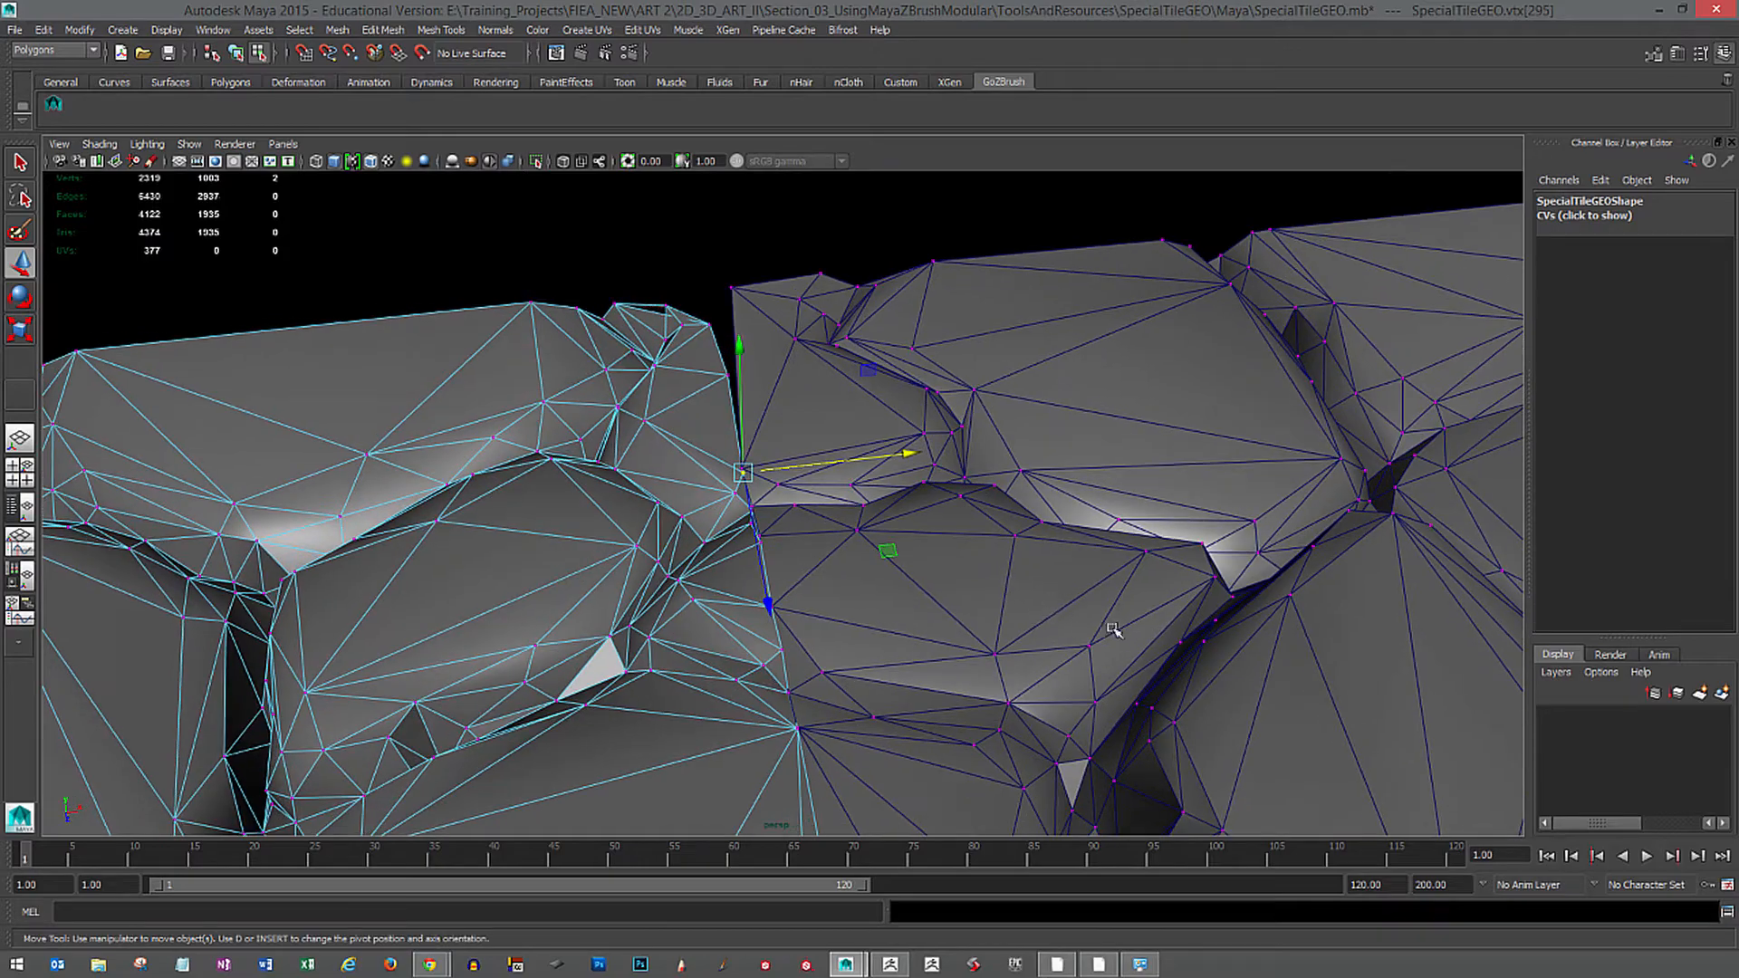
Return to object selection and hide the instanced tile beside the original.
alt+right_drag(1112, 630, 874, 574)
alt+middle_drag(1075, 612, 1118, 501)
alt+right_drag(1118, 501, 916, 513)
alt+middle_drag(1151, 571, 1140, 442)
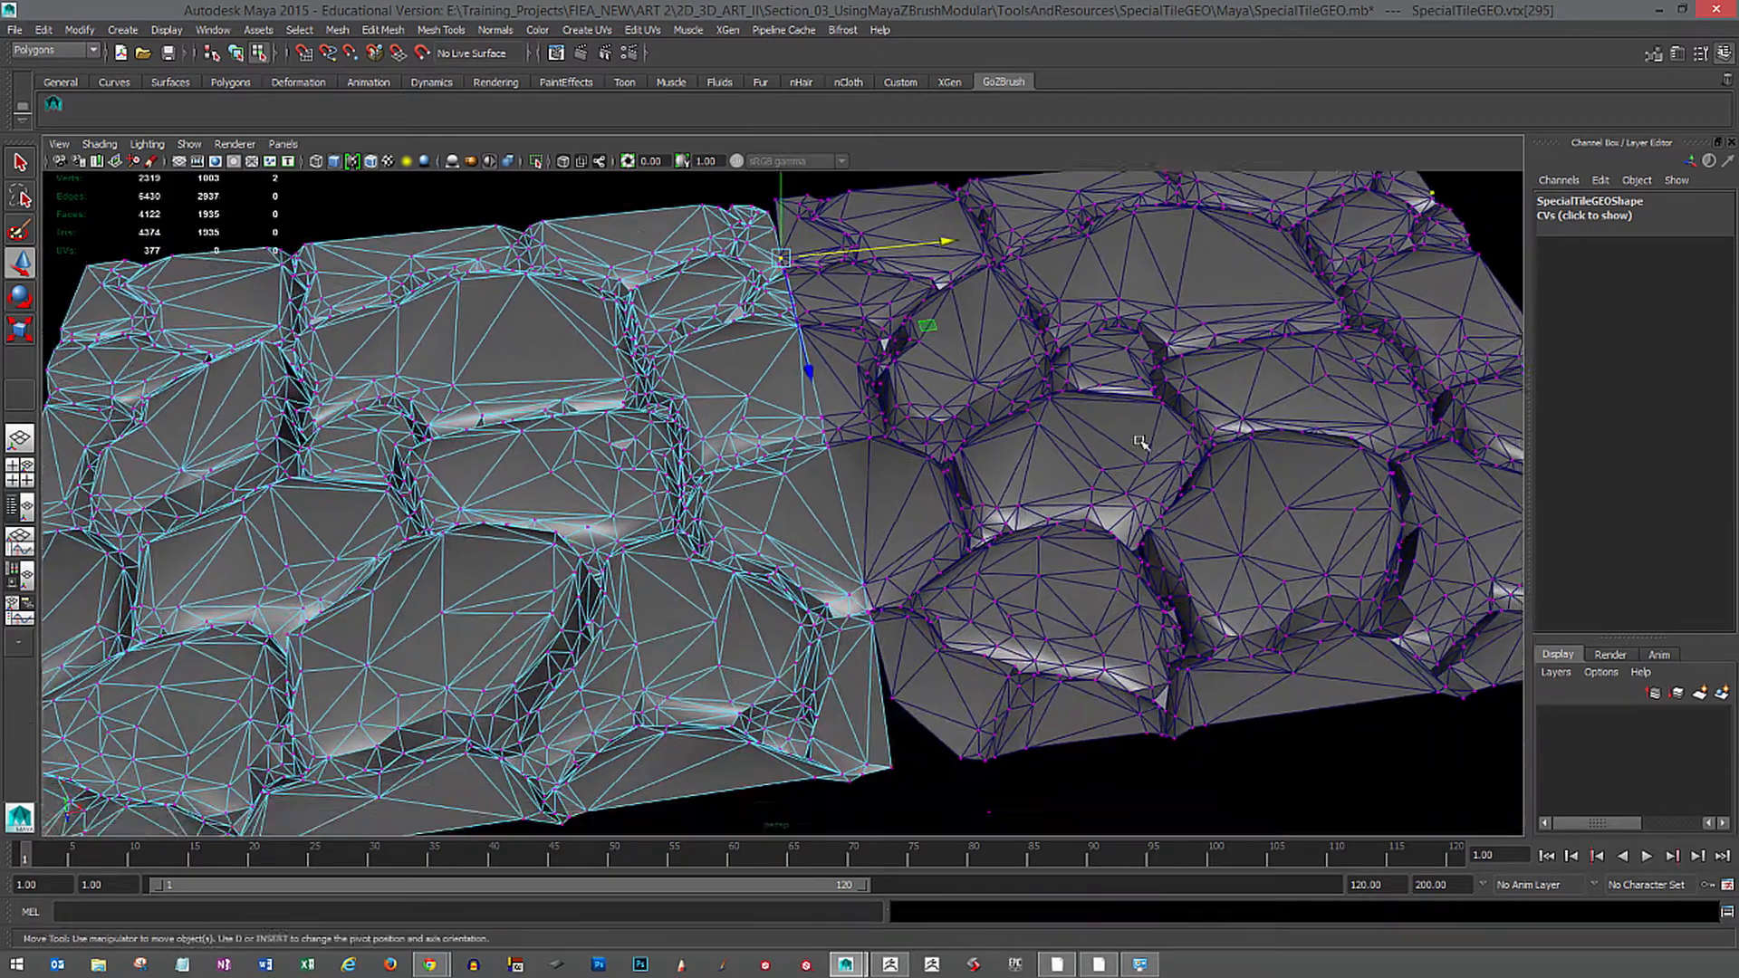
alt+right_drag(1140, 442, 1068, 508)
alt+drag(1068, 508, 1110, 540)
alt+middle_drag(1110, 540, 1138, 516)
alt+drag(1138, 516, 1125, 620)
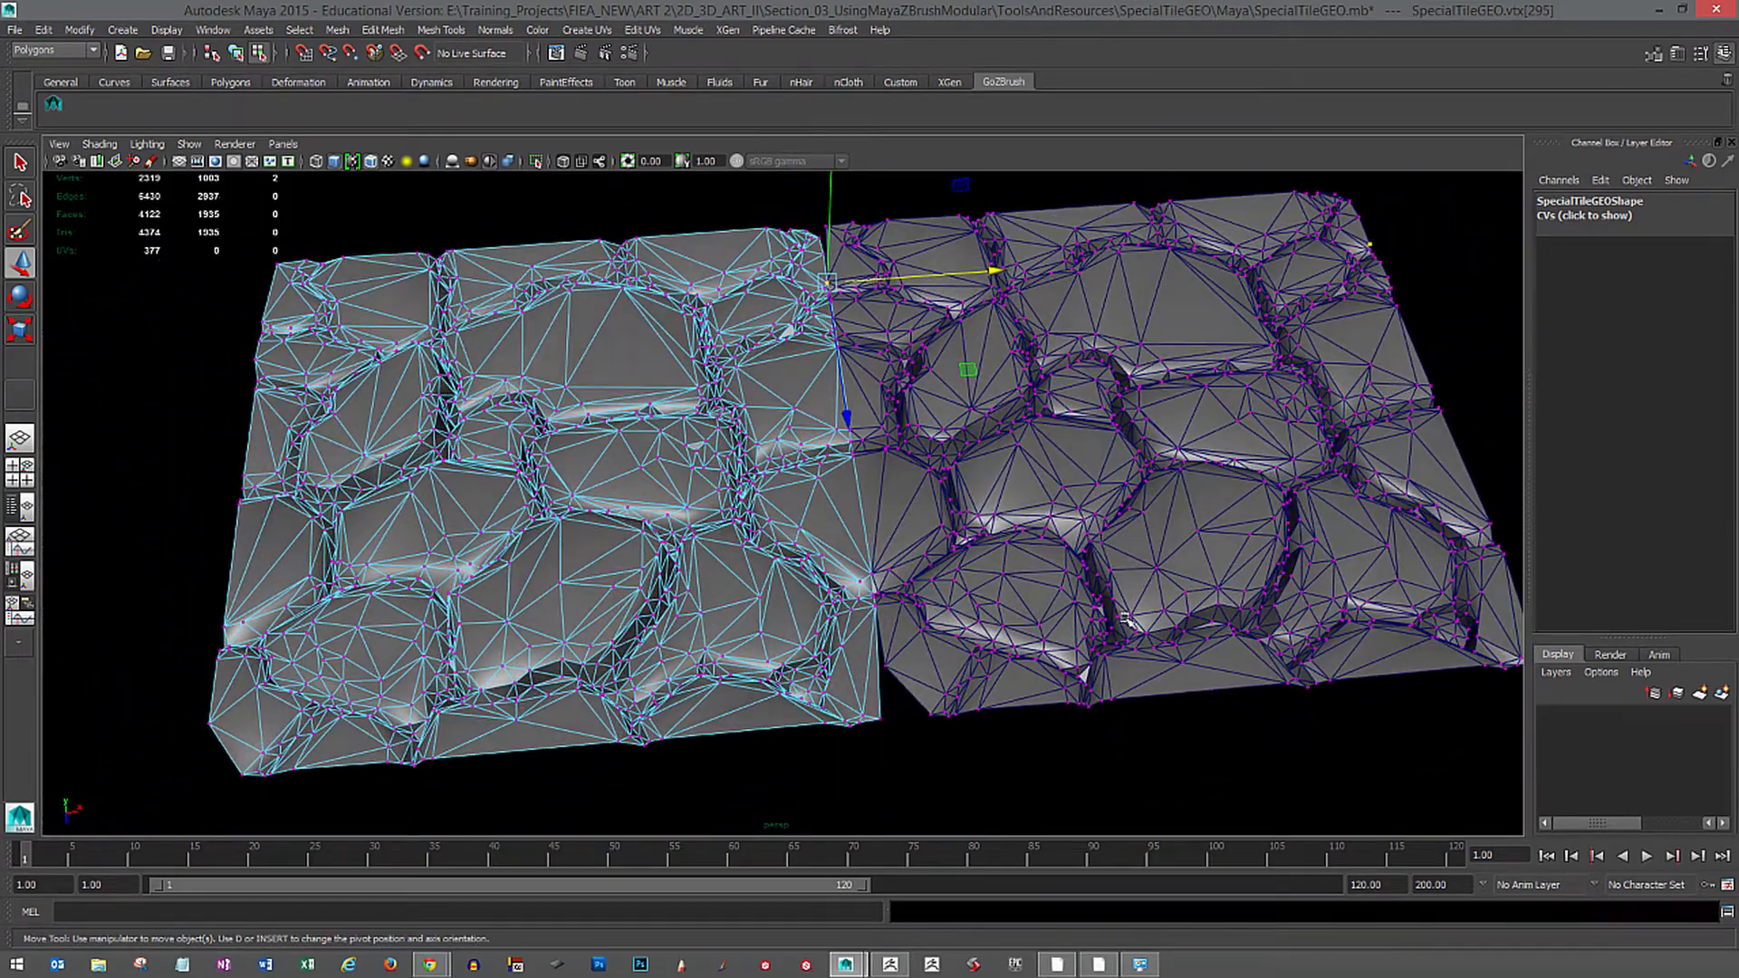
key(F8)
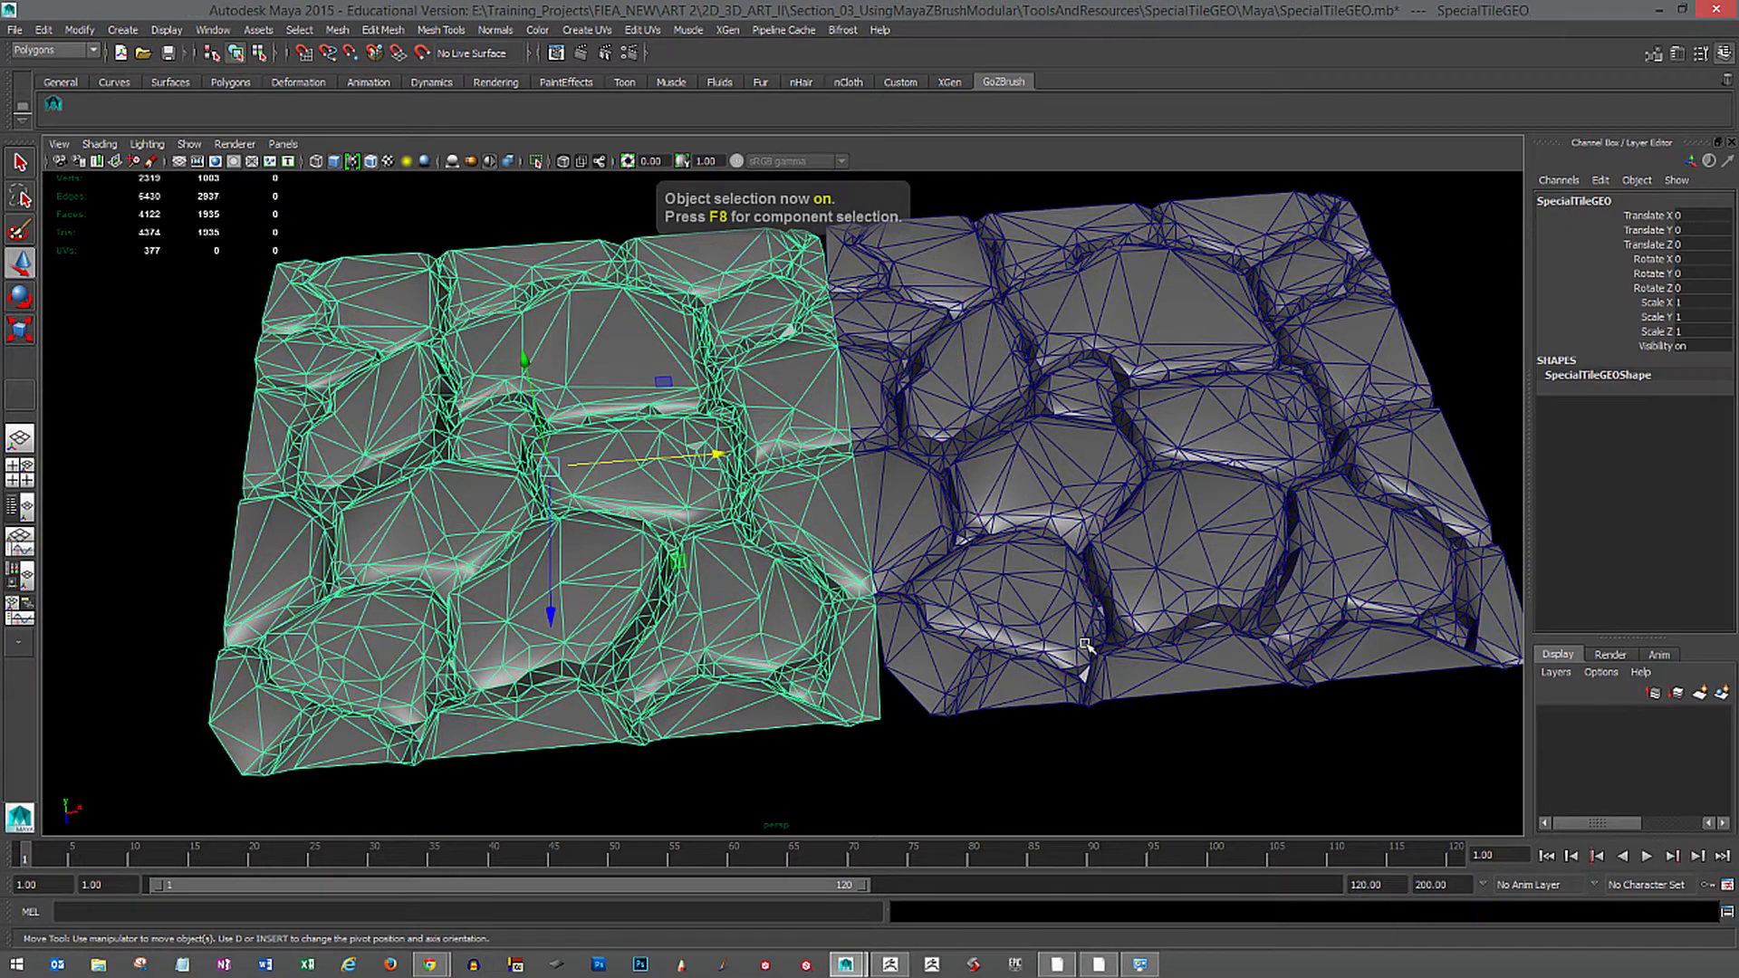
click(1065, 576)
key(ctrl+h)
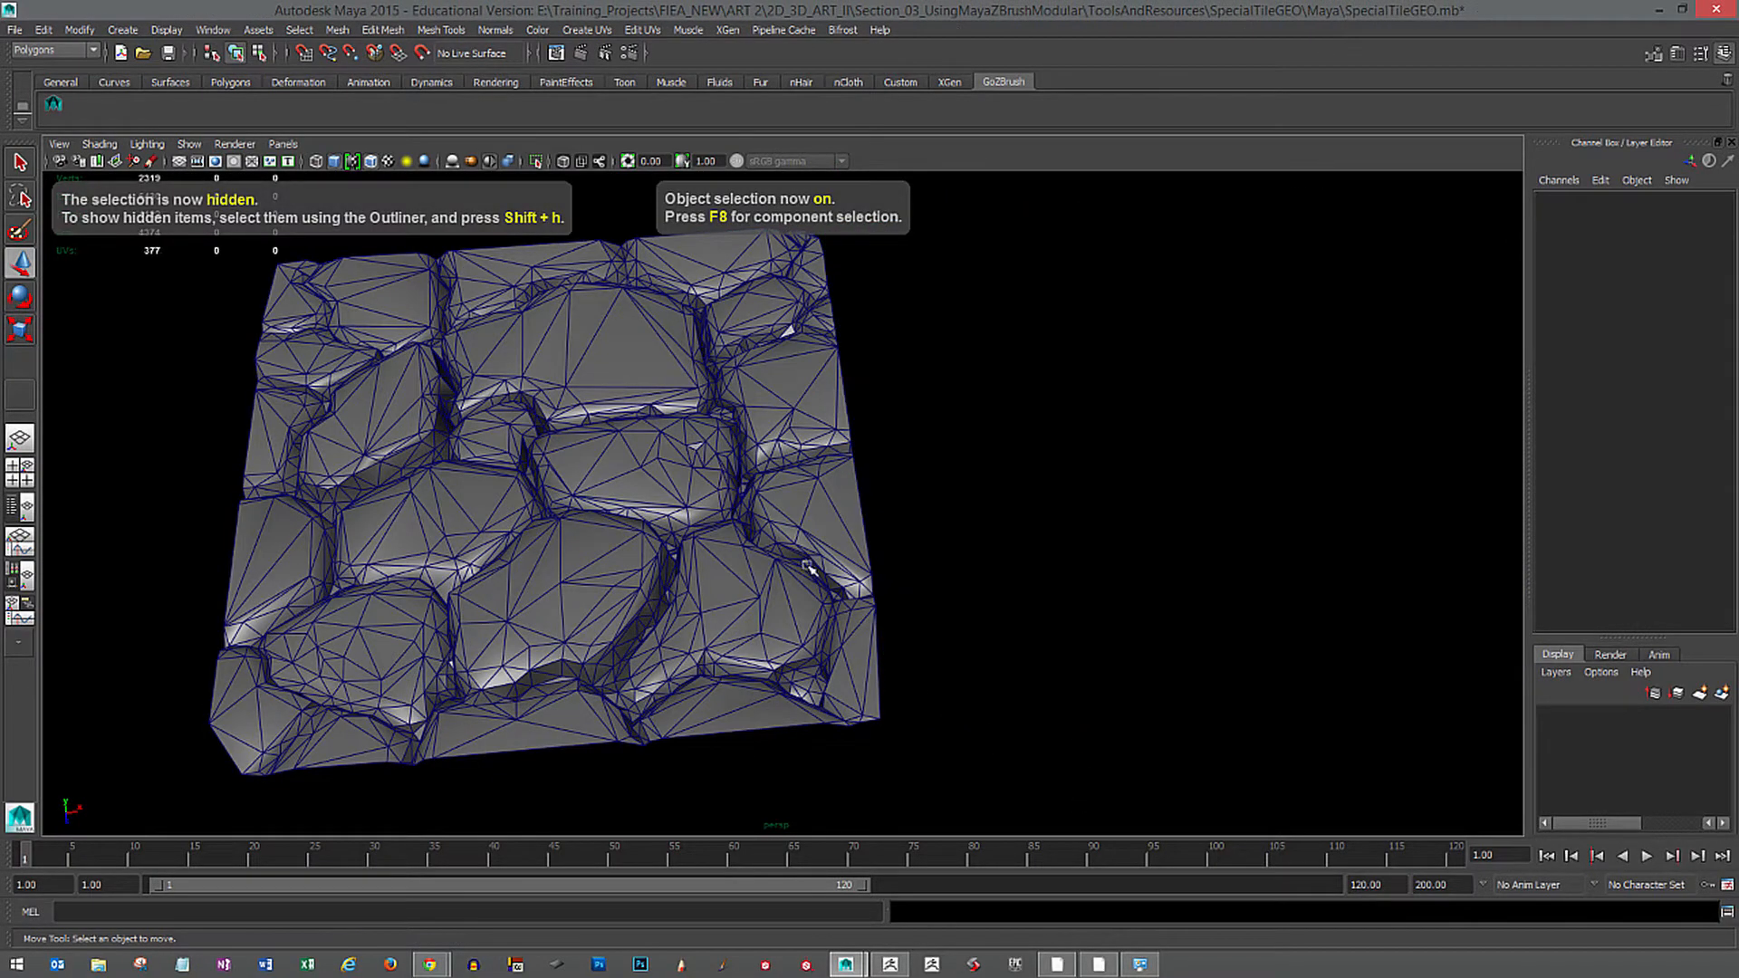
Show the grid in the perspective view to compare the tile's edges with the grid lines.
click(180, 162)
alt+middle_drag(748, 527, 956, 496)
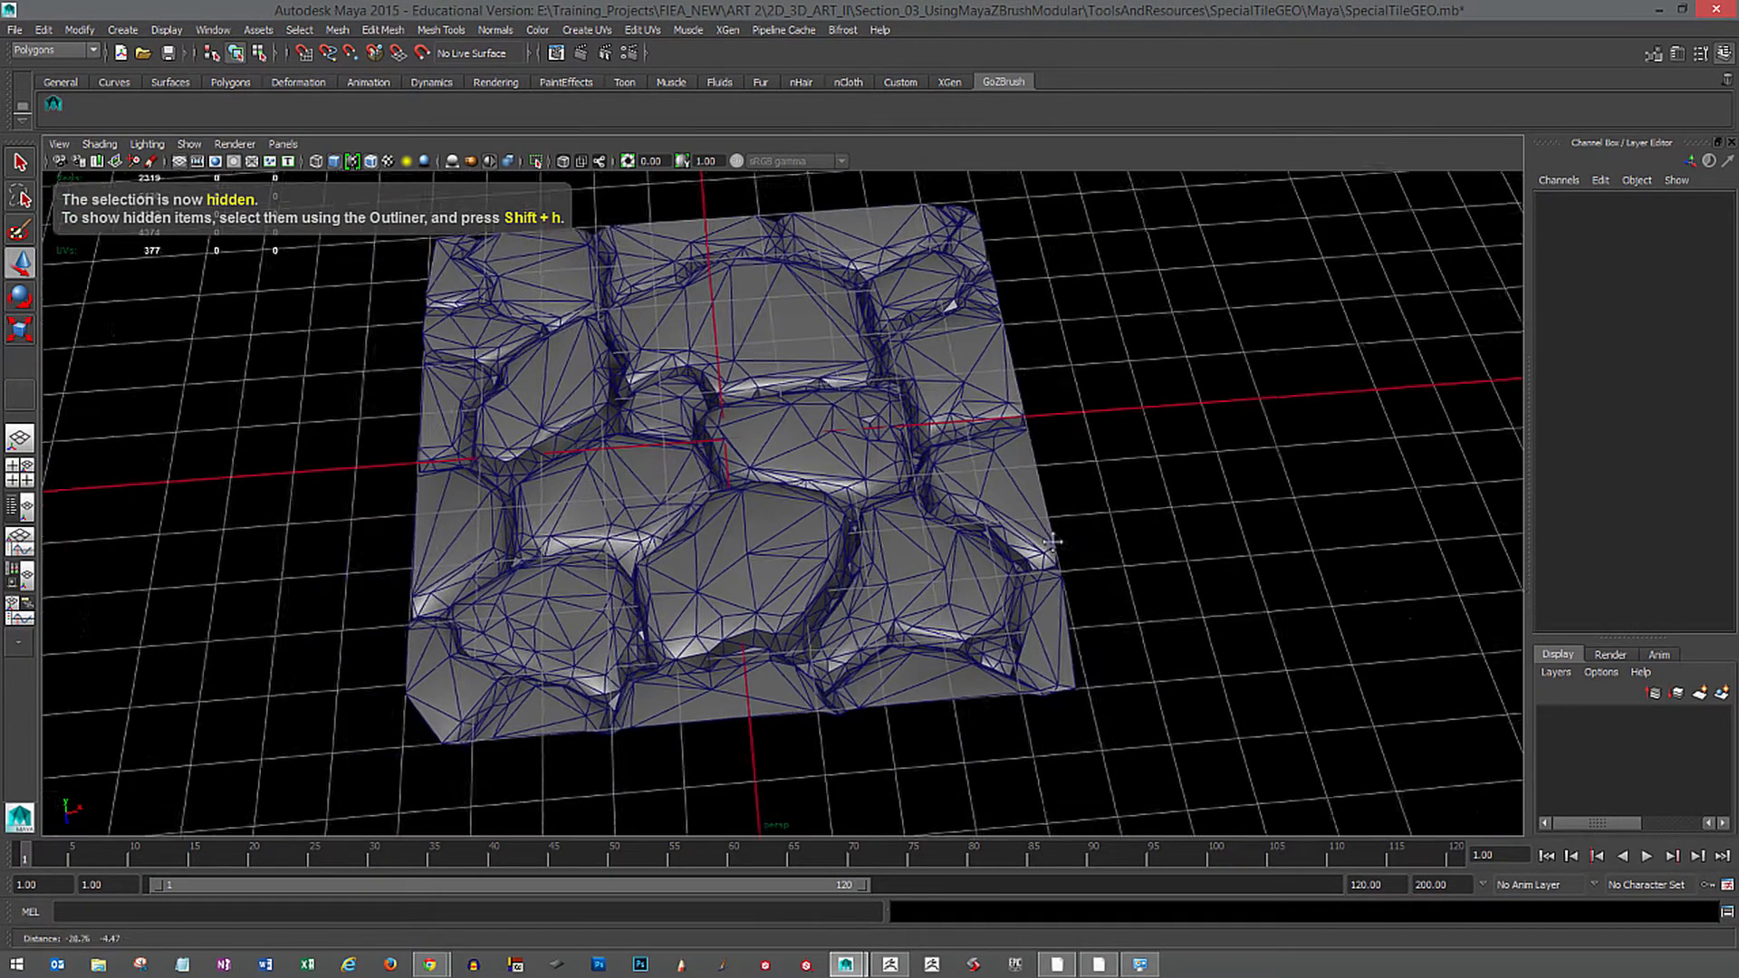
alt+drag(957, 496, 883, 666)
Switch to the top view, frame the tile's -Z edge against the grid, and select the tile.
key(space)
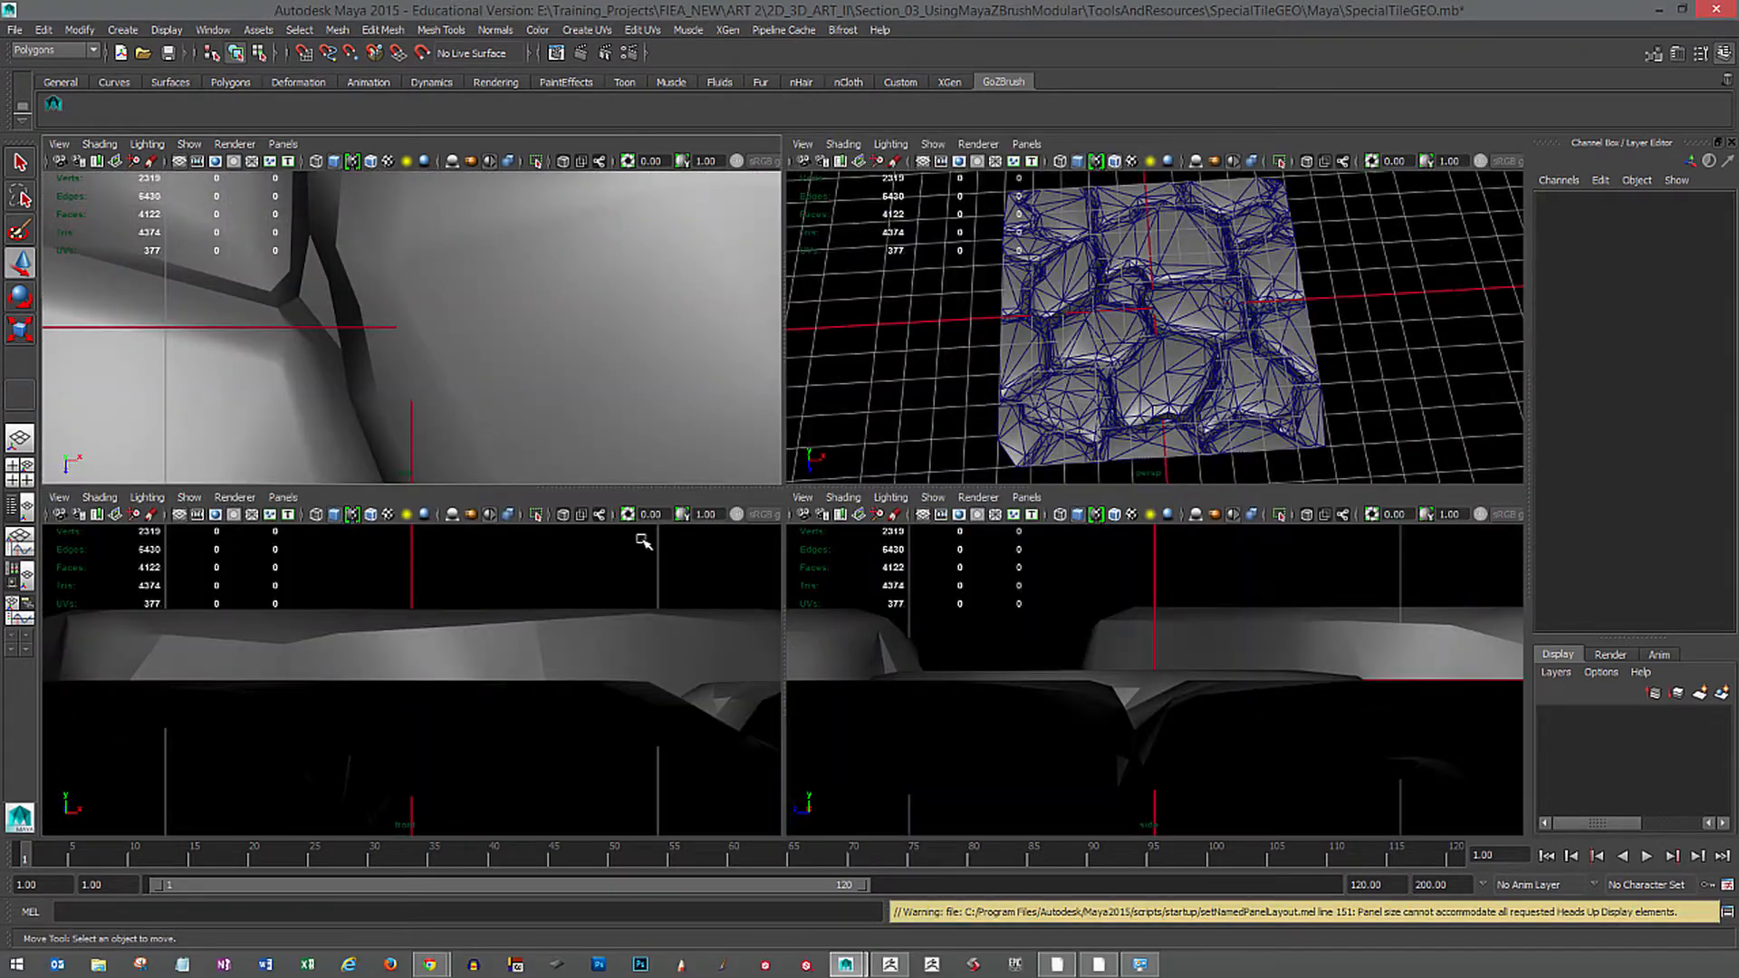
key(space)
alt+right_drag(1169, 598, 725, 463)
alt+middle_drag(725, 463, 800, 481)
alt+right_drag(800, 481, 470, 395)
alt+right_drag(1025, 666, 725, 588)
alt+middle_drag(936, 578, 915, 766)
alt+right_drag(915, 765, 1073, 634)
alt+middle_drag(920, 576, 1059, 749)
click(867, 621)
alt+right_drag(795, 671, 861, 673)
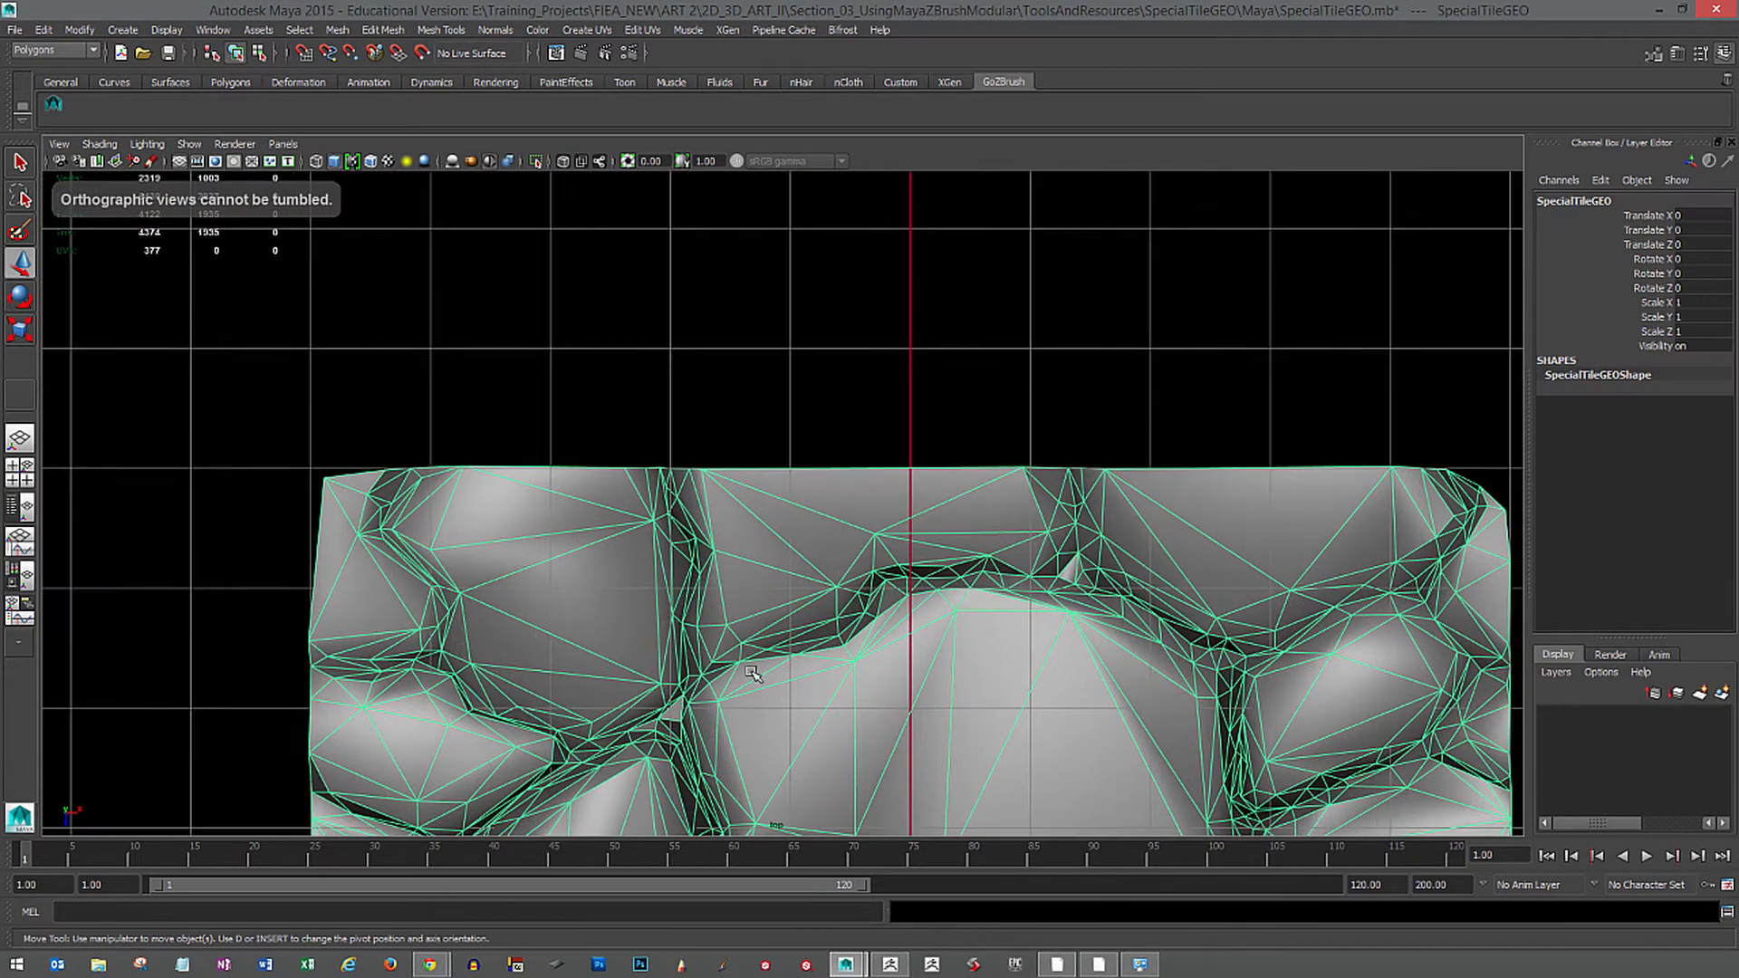
In vertex mode, snap the tile's -X, -Z corner vertices to the grid corner at X -50, Z -50.
key(F8)
click(321, 474)
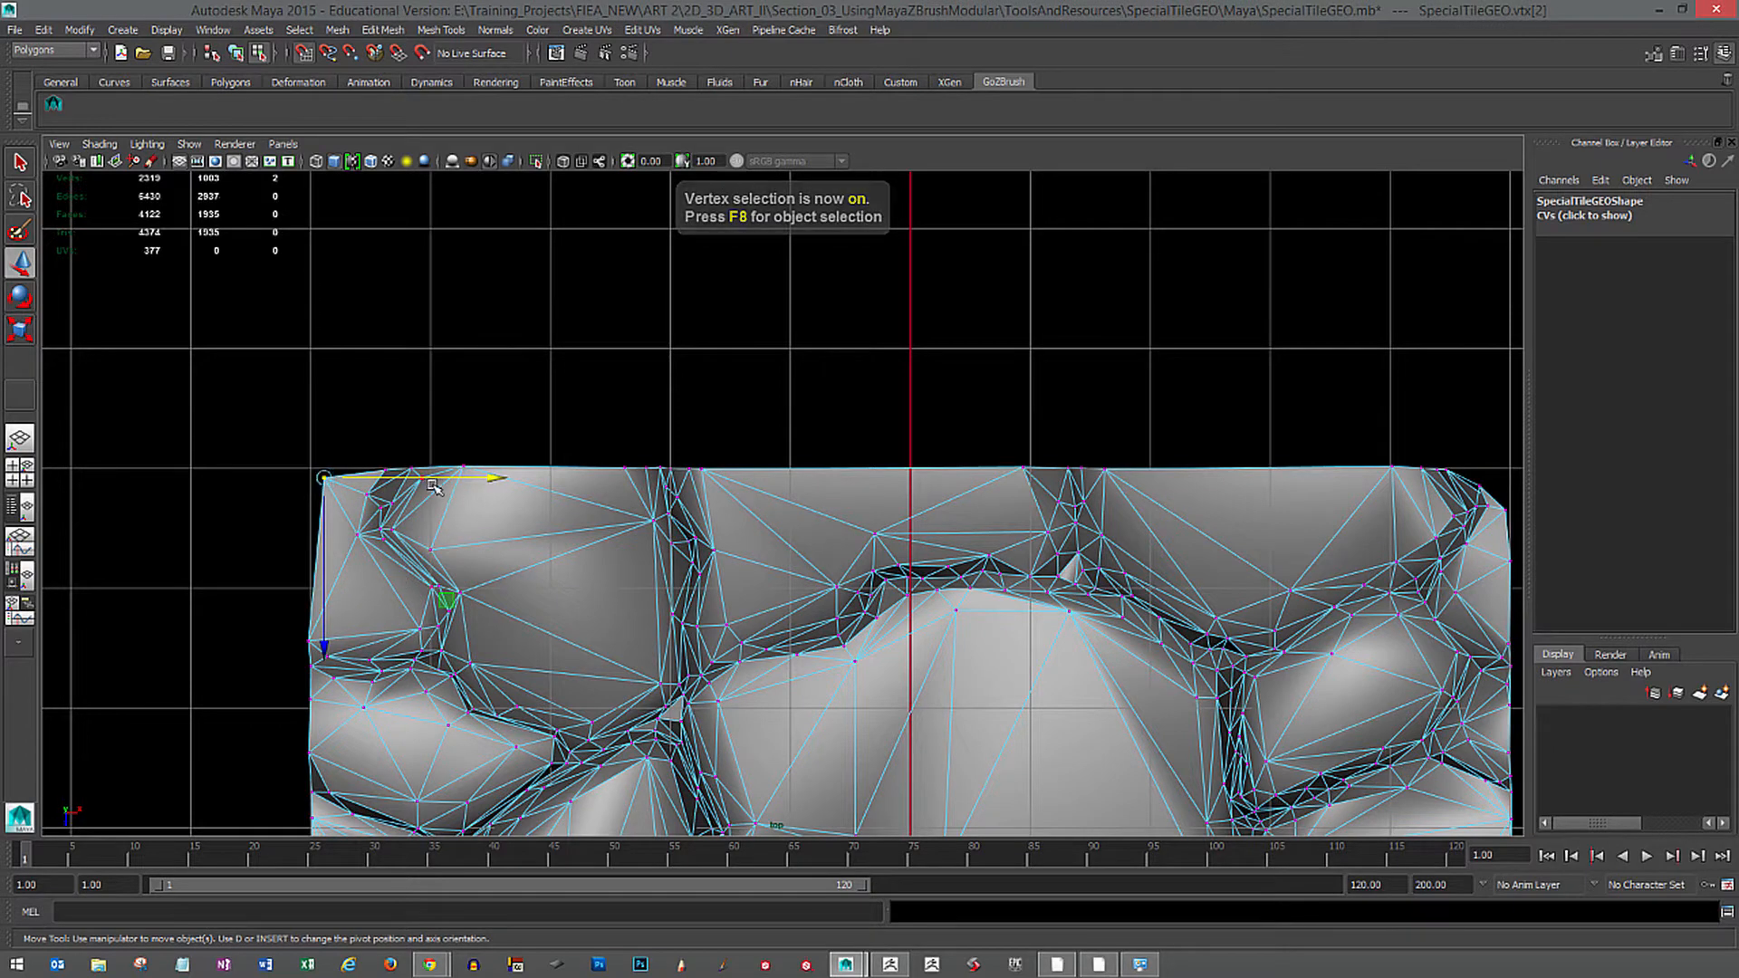
key(x)
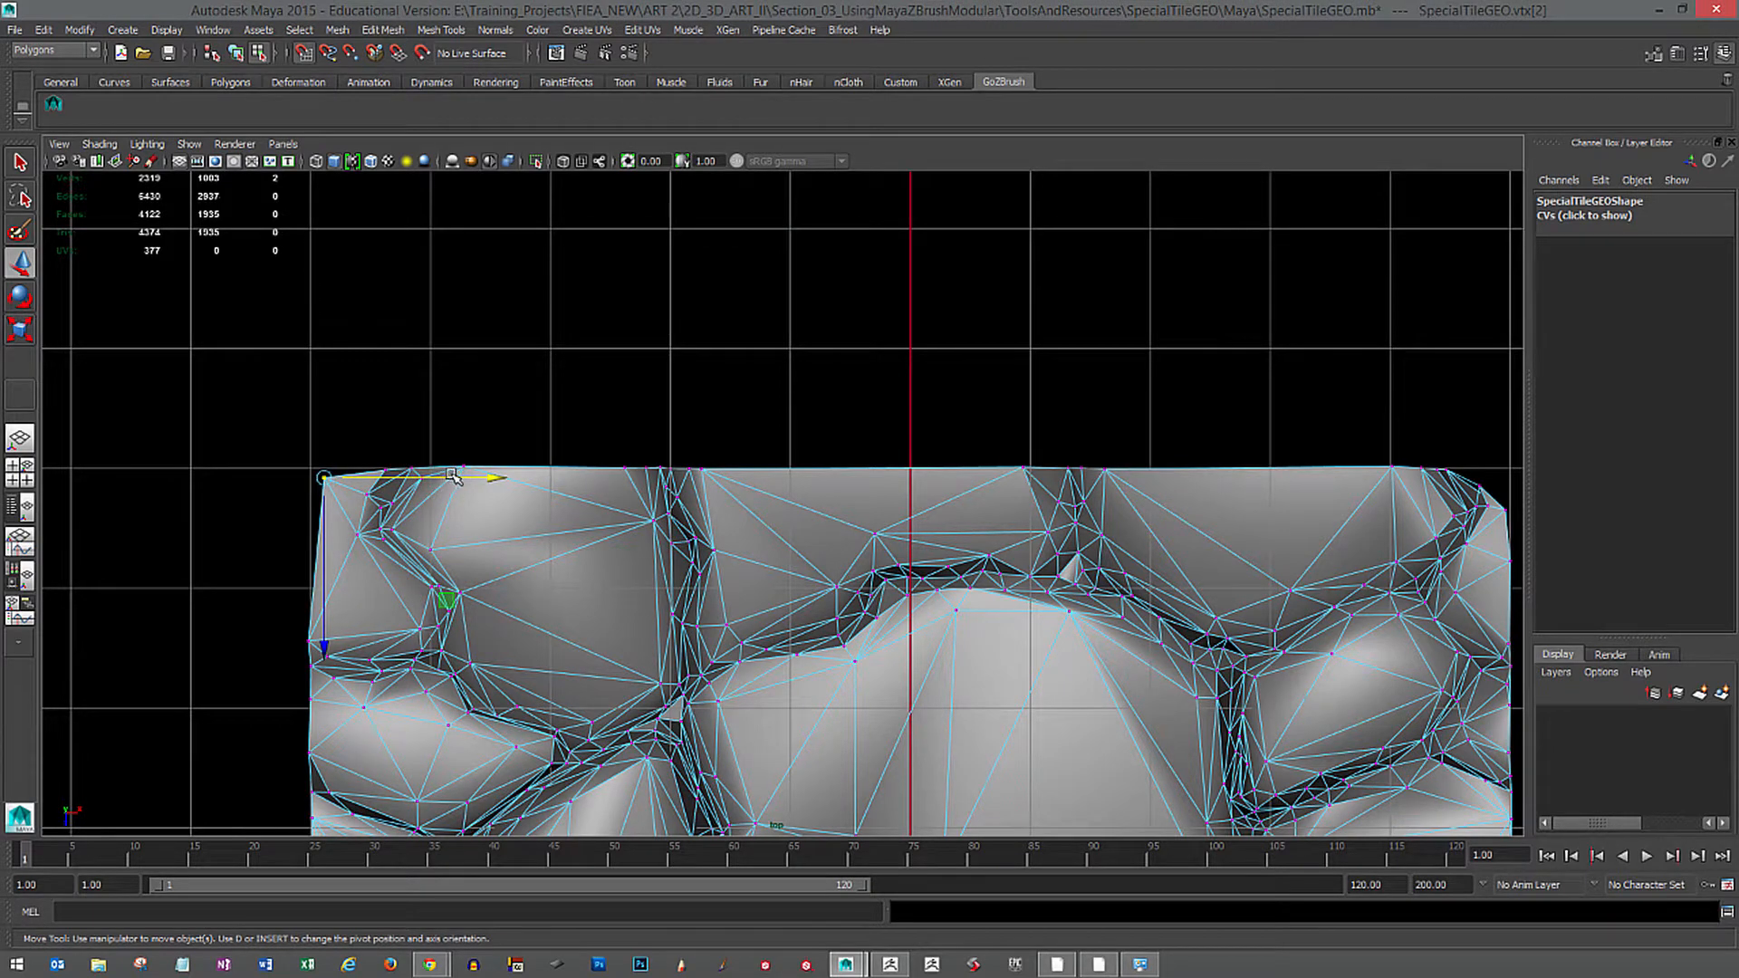
drag(451, 475, 328, 491)
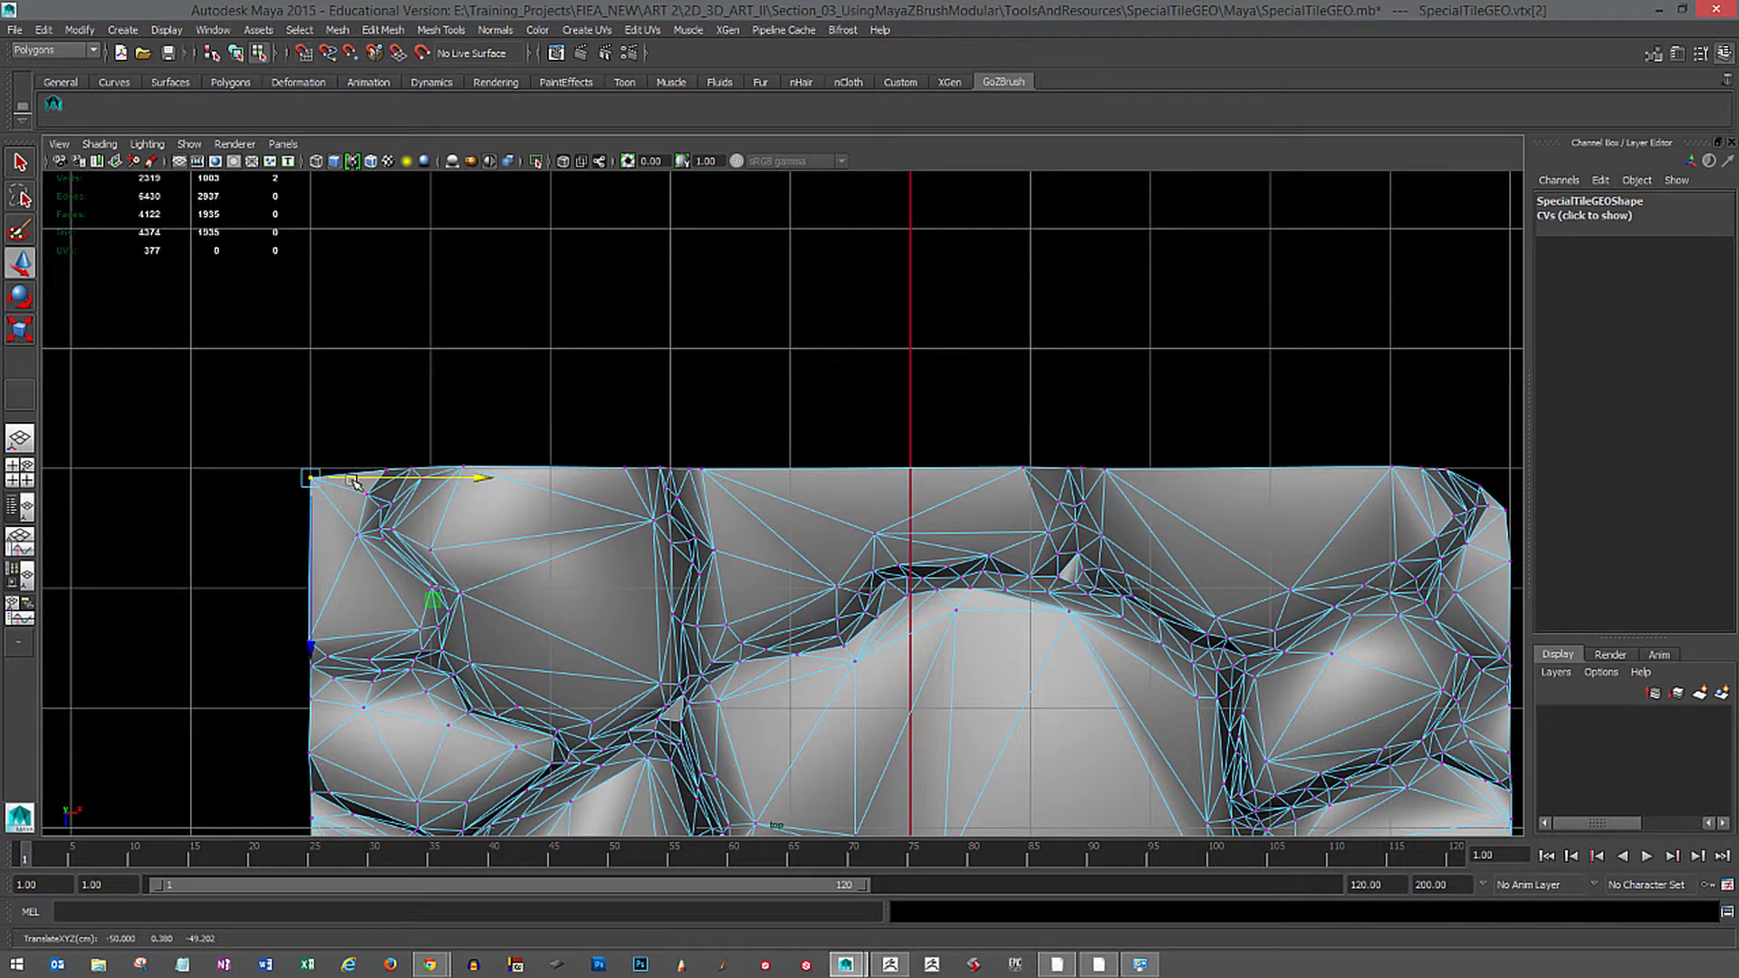
drag(311, 634, 313, 475)
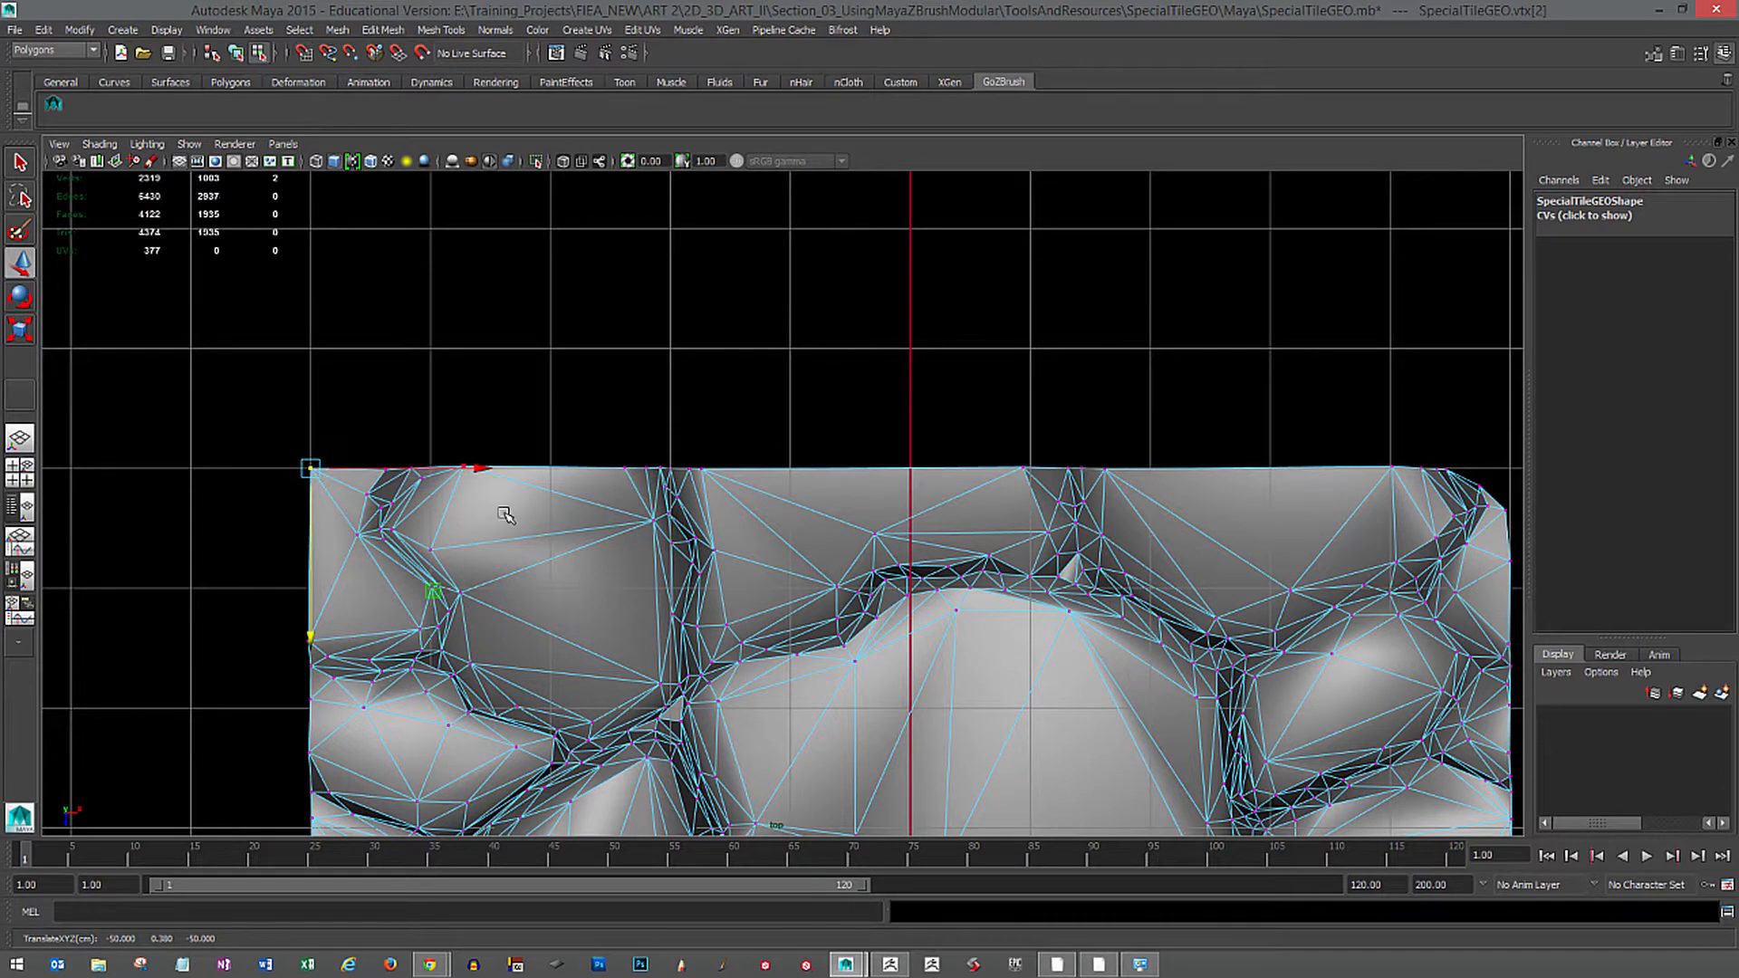
Select the vertices along the tile's -Z edge and flatten them onto the grid line by snapping along Z only.
alt+middle_drag(894, 521, 772, 533)
drag(215, 412, 1409, 485)
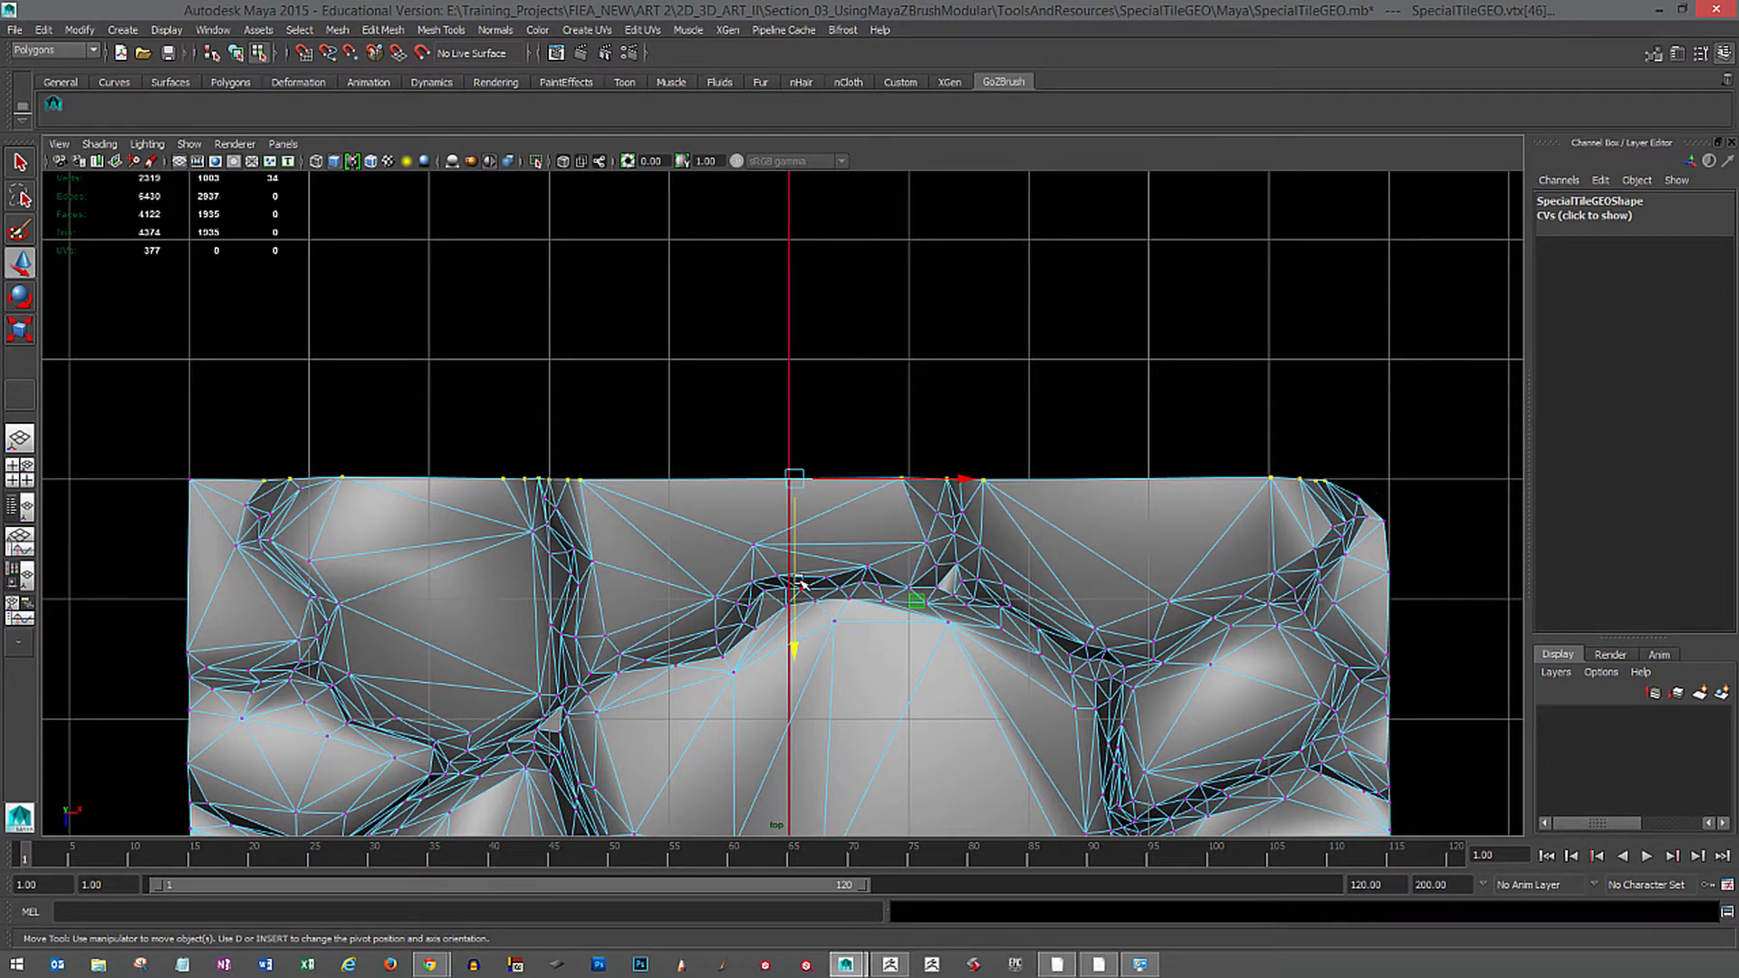
key(x)
drag(796, 597, 794, 477)
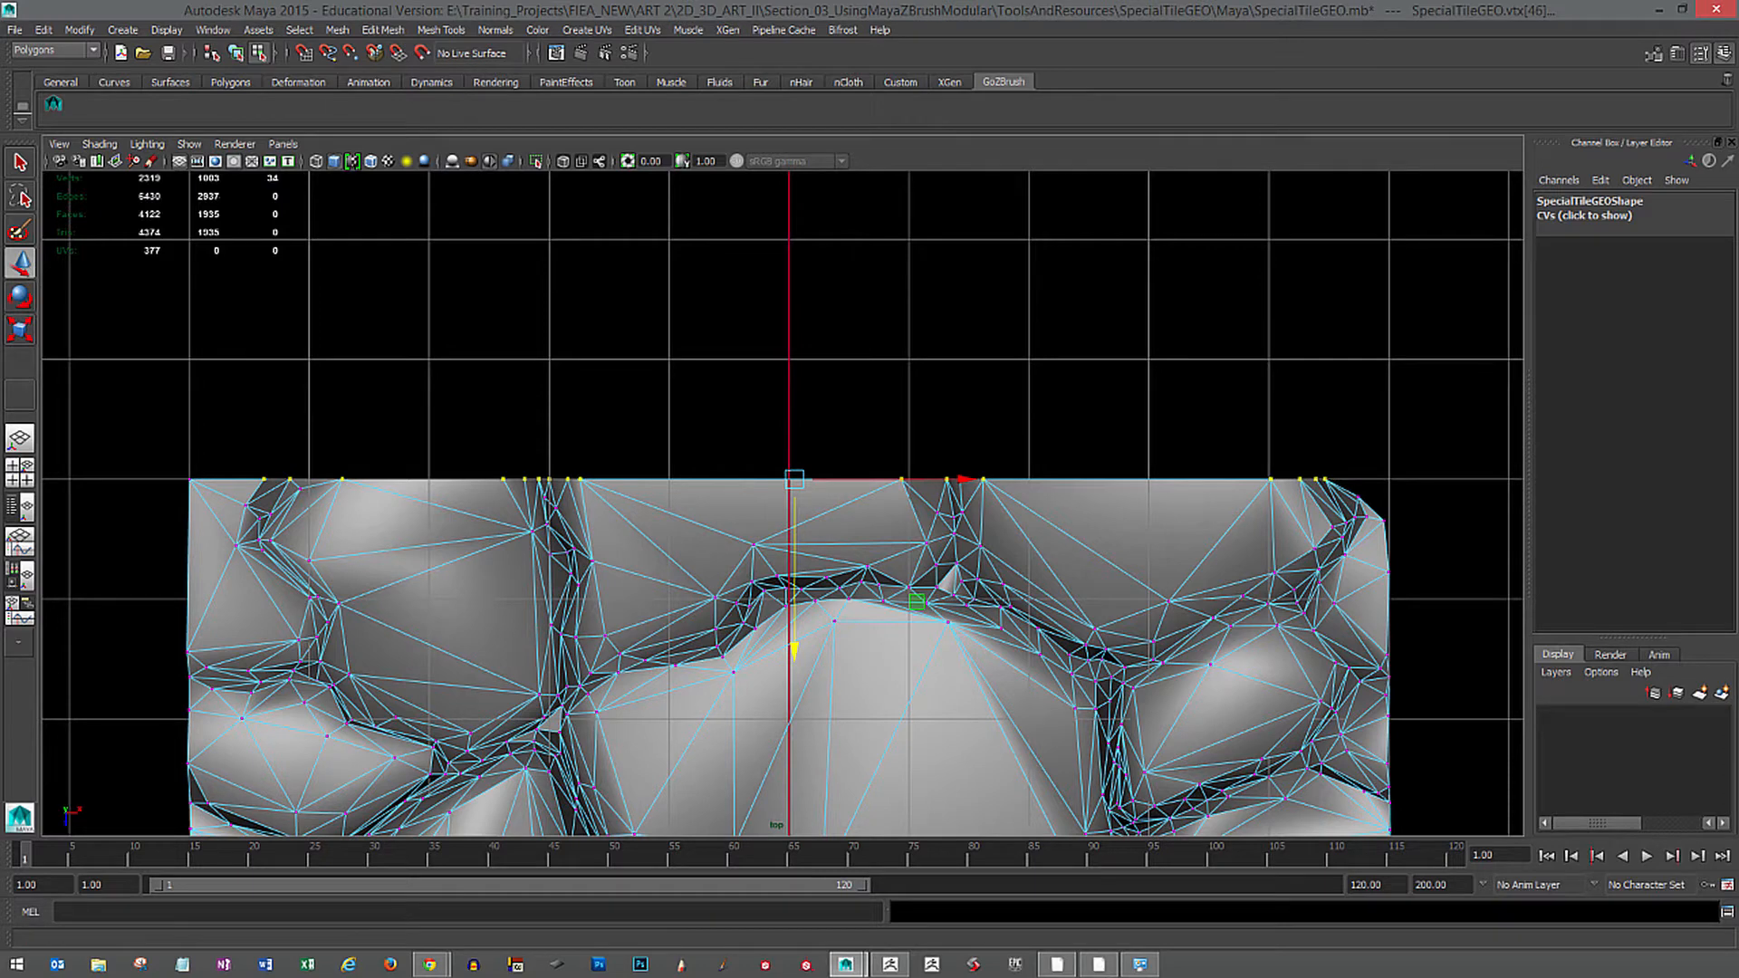
Check the Move tool's snap settings, including Retain component spacing, and close them.
double_click(20, 262)
drag(2, 223, 303, 172)
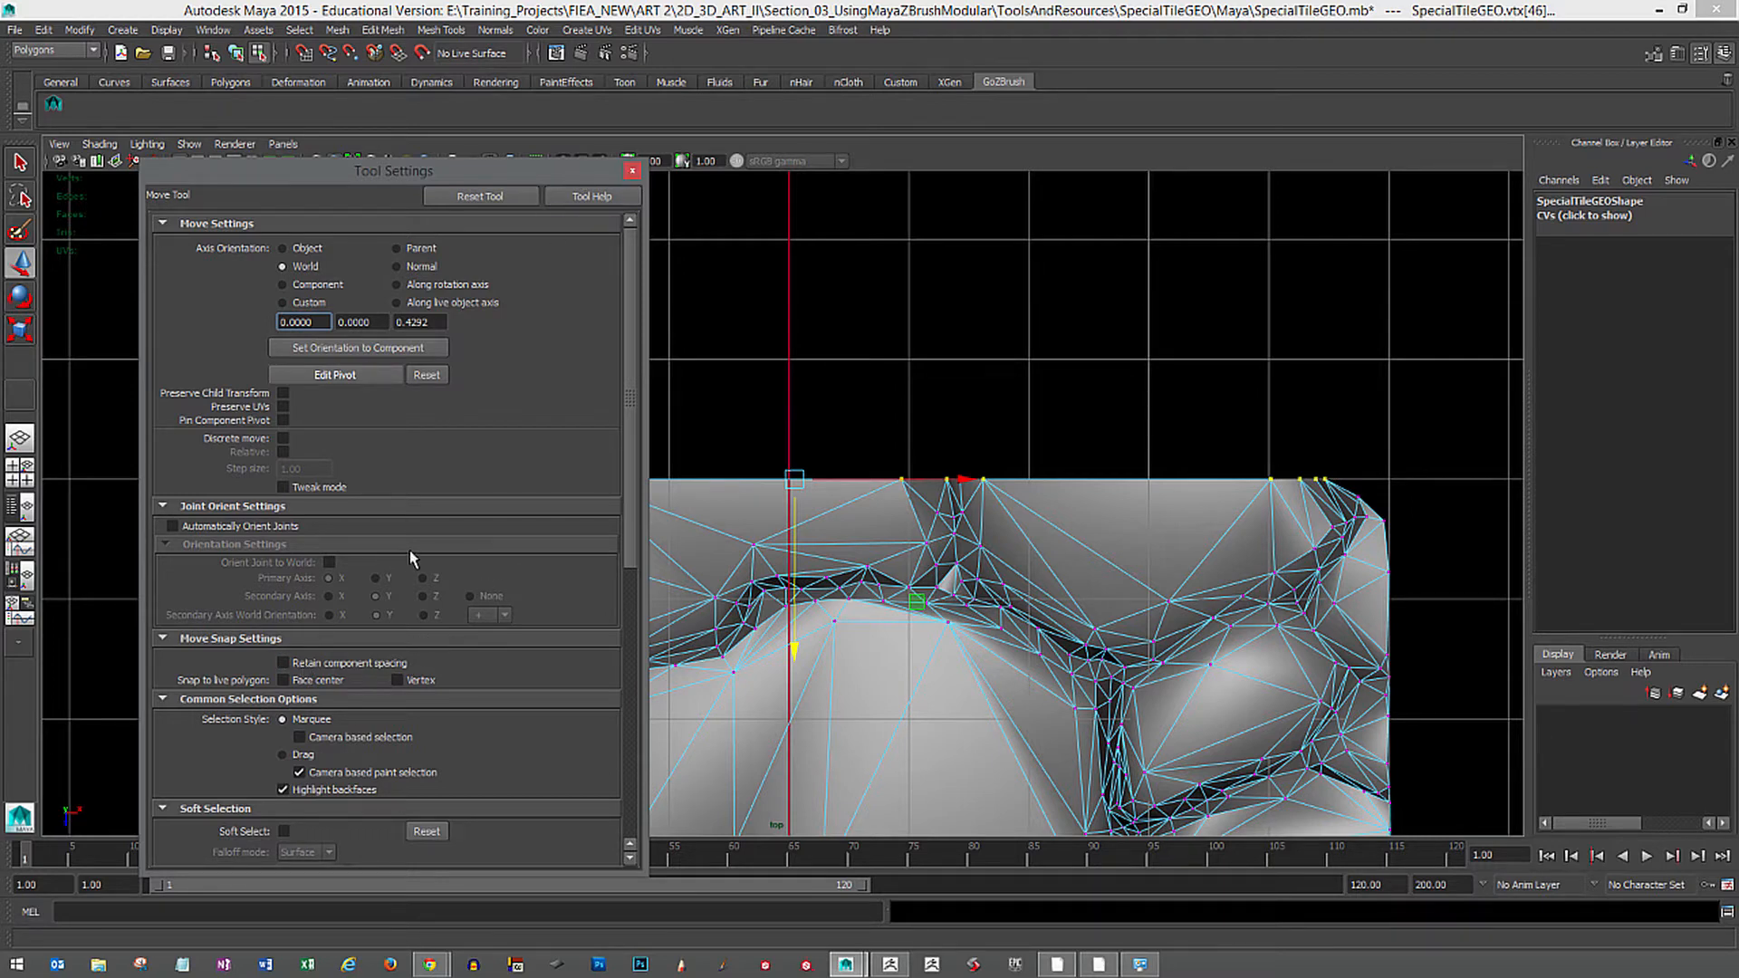
click(632, 172)
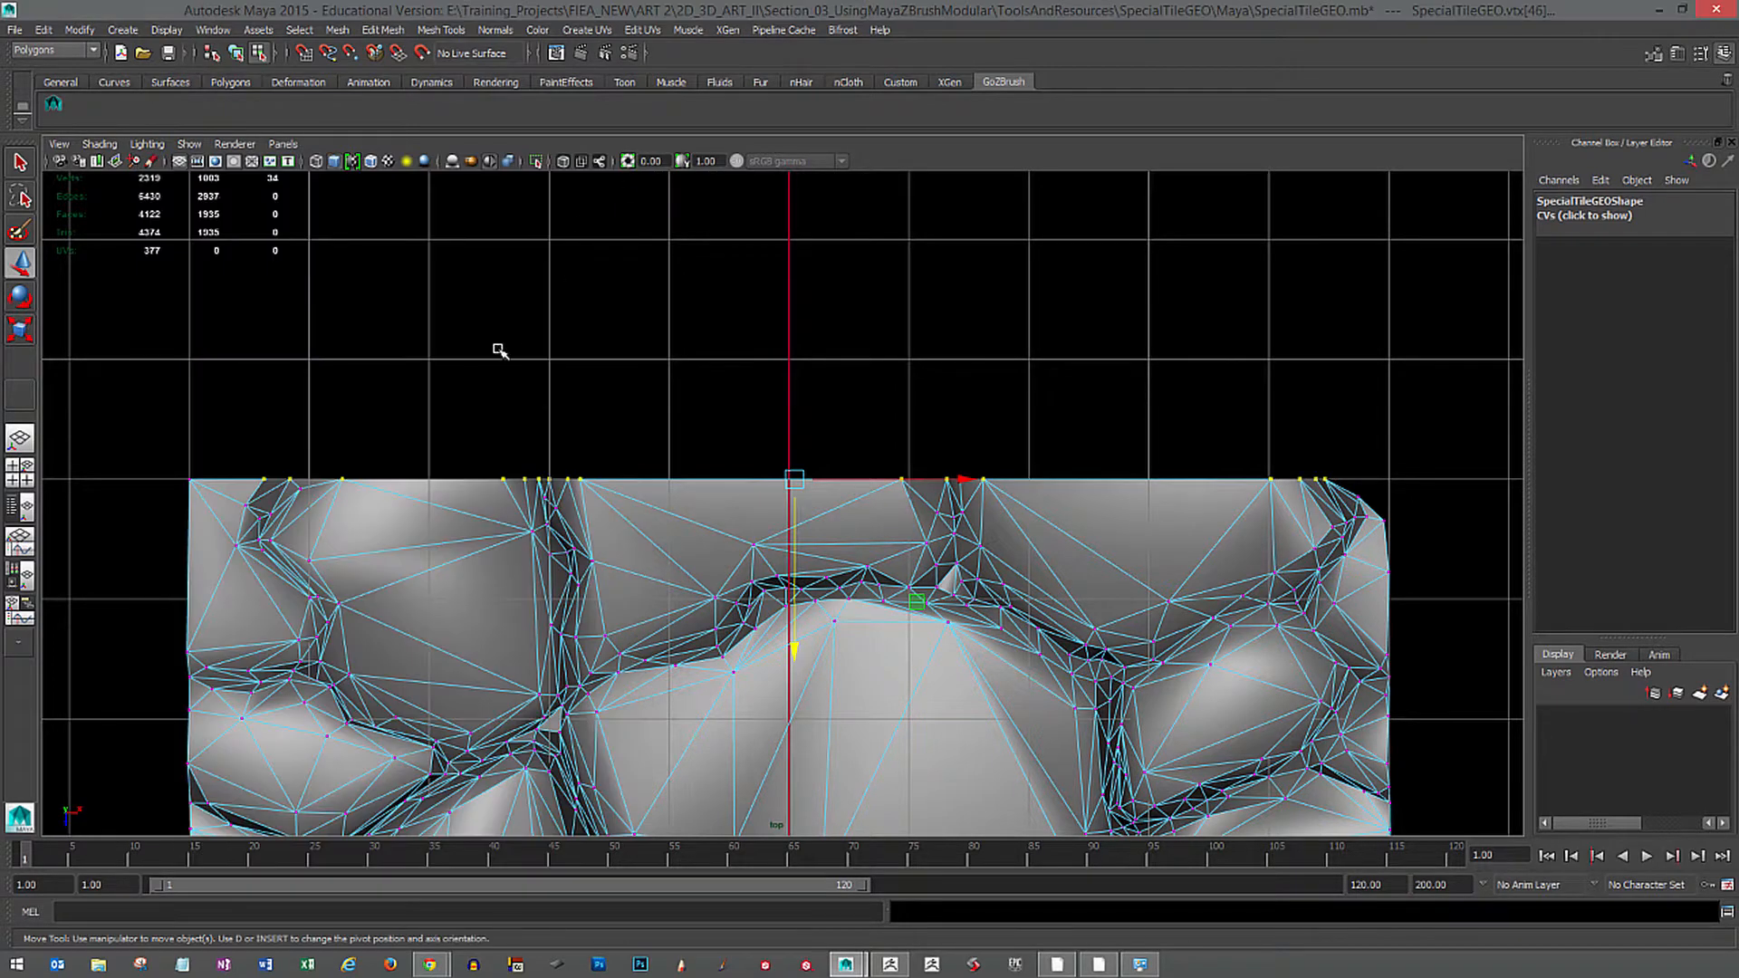
Try to snap a vertex near the tile's beveled +X, -Z corner to the grid, and undo the moves.
alt+middle_drag(1302, 620, 1044, 560)
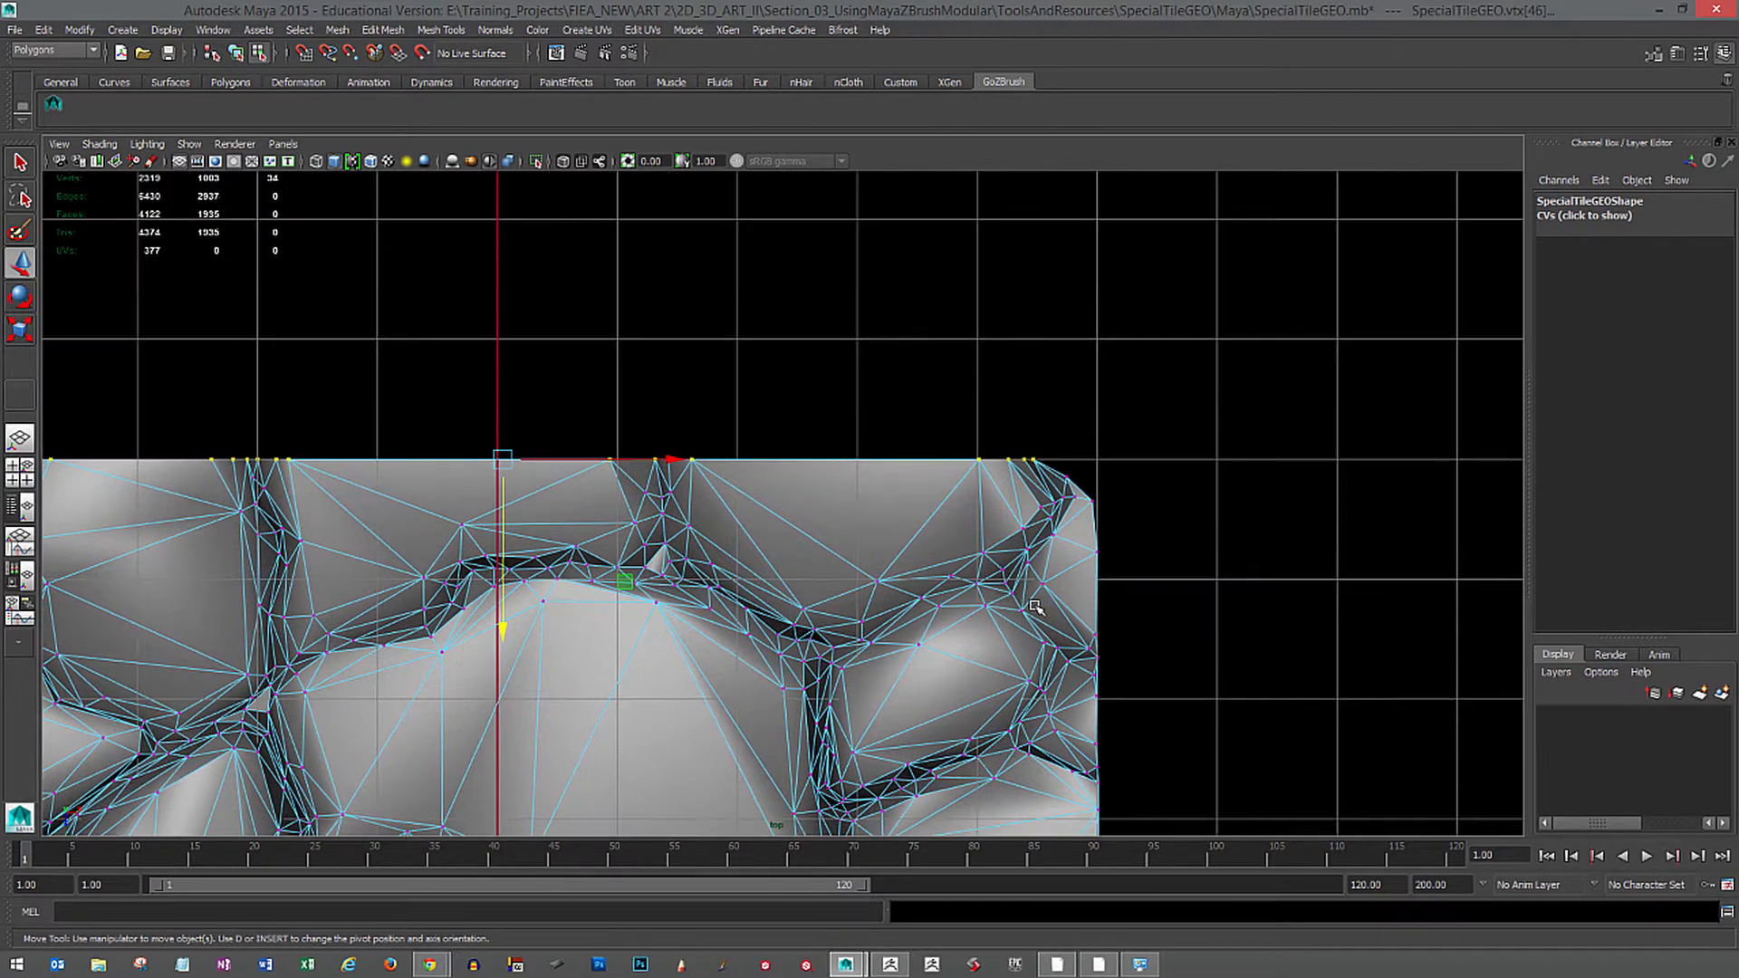
click(1005, 516)
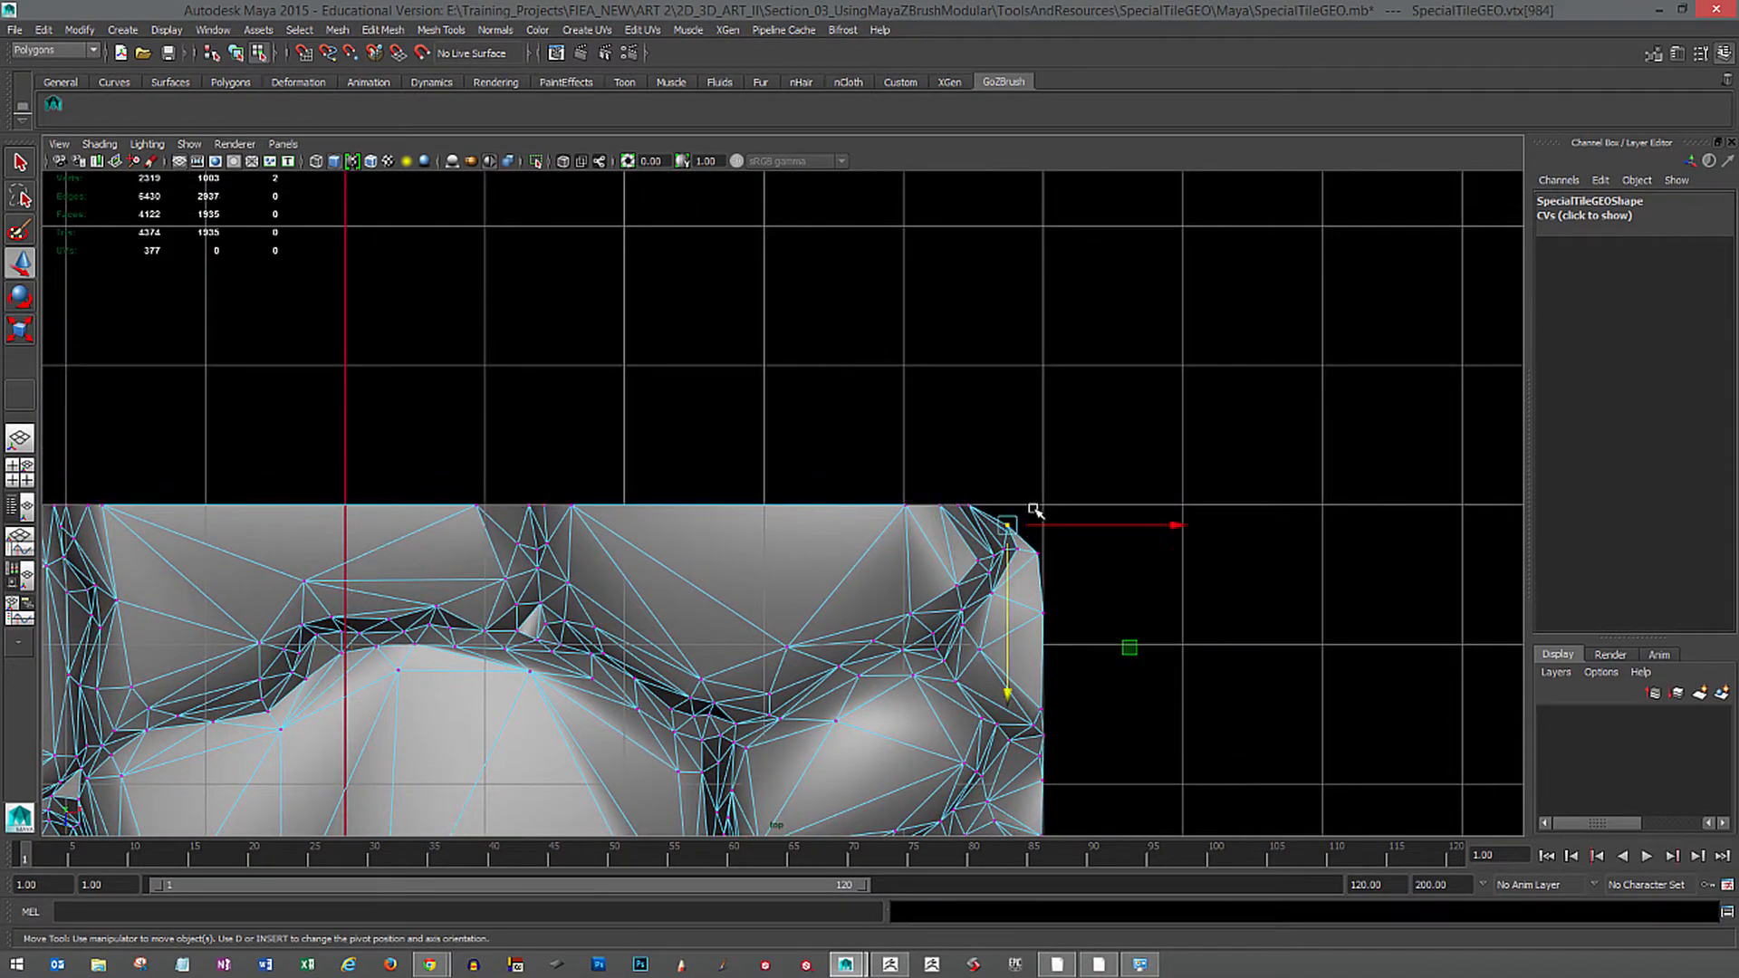
drag(1030, 516, 1041, 509)
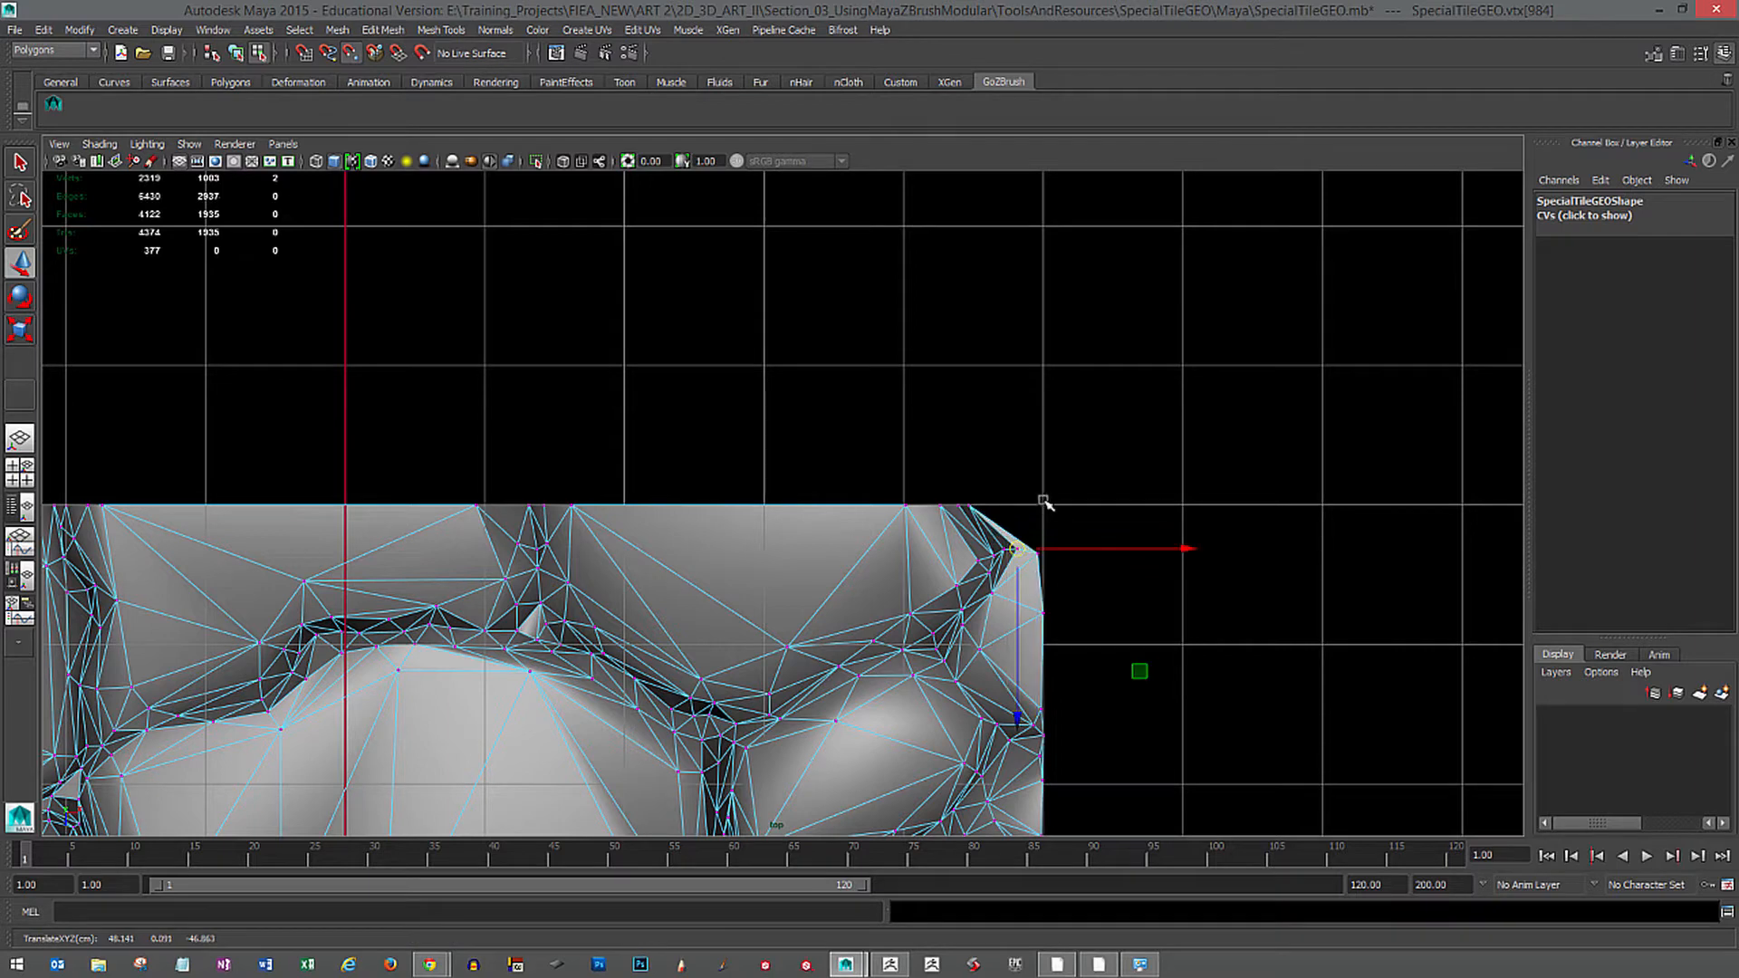
key(ctrl+z)
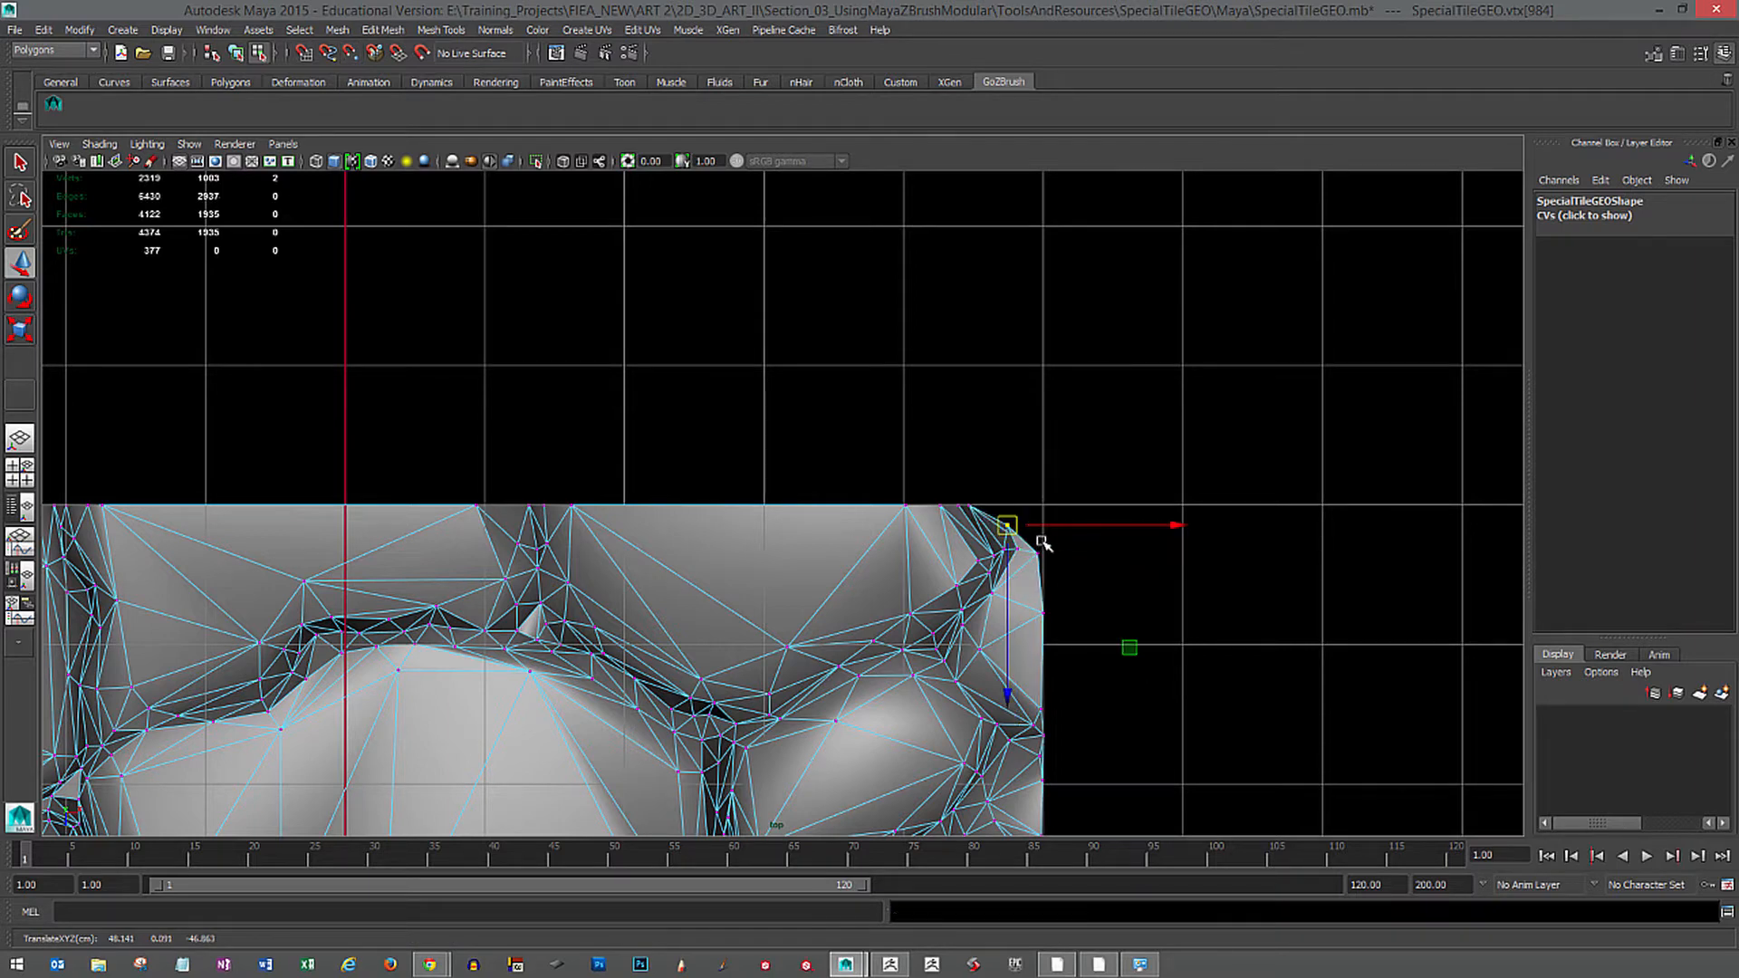
drag(1044, 525, 1048, 584)
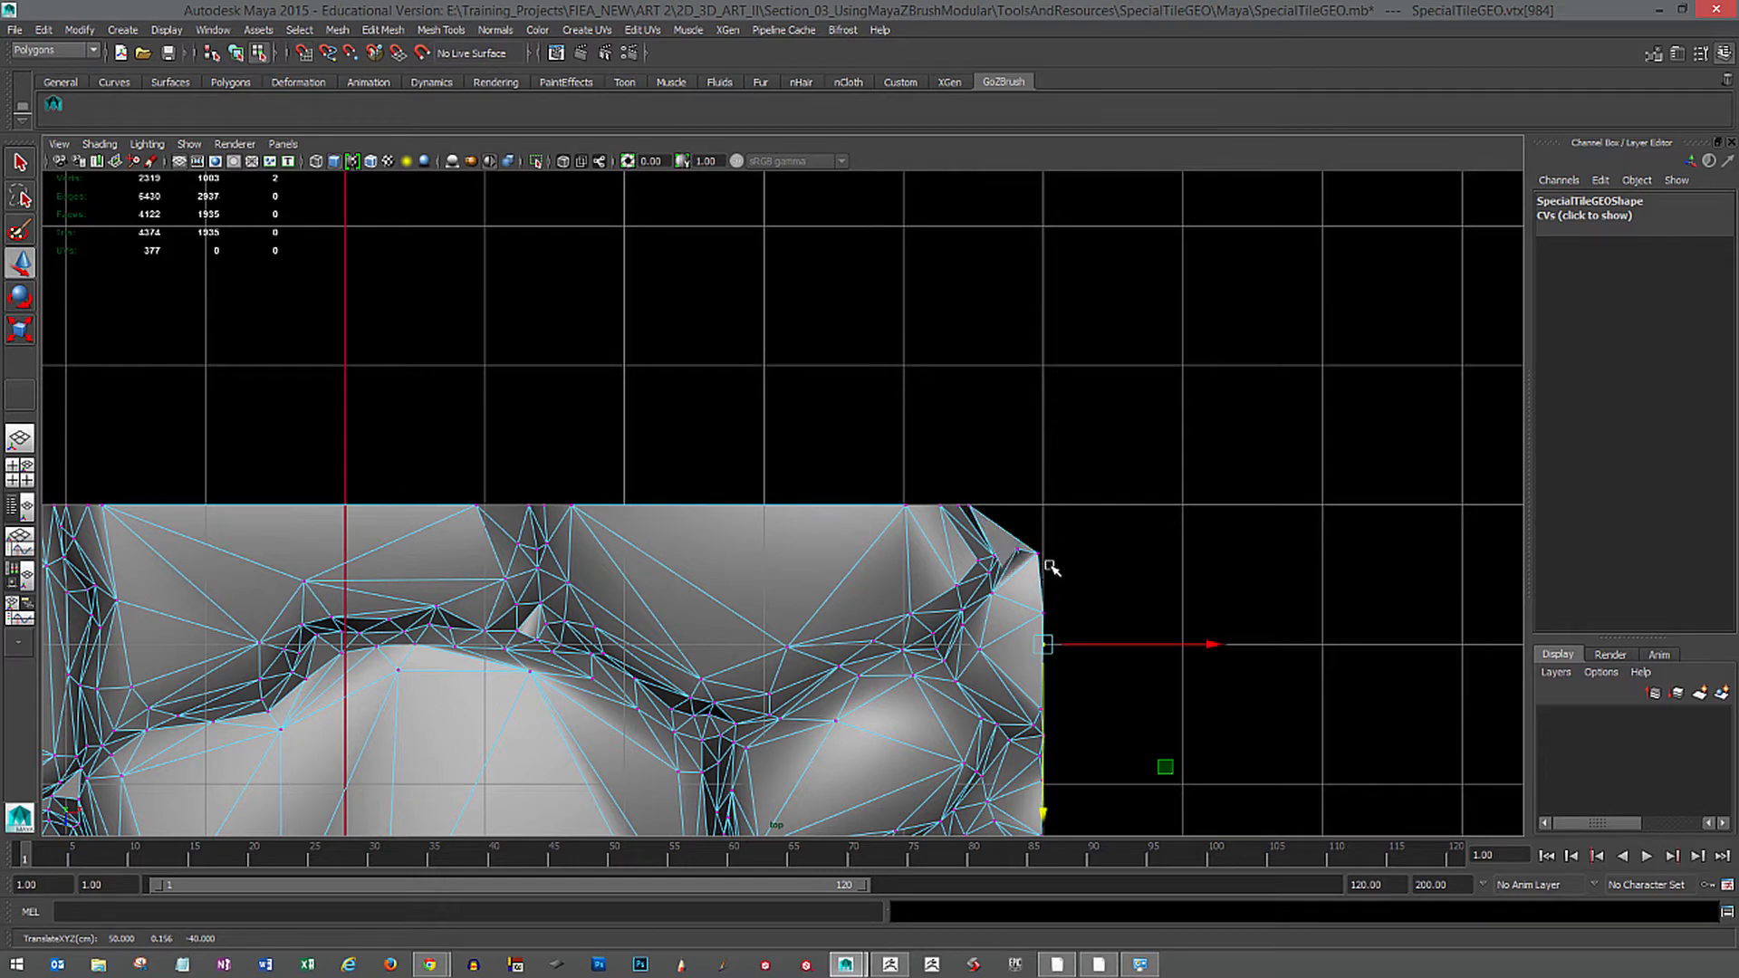
key(ctrl+z)
key(ctrl+z)
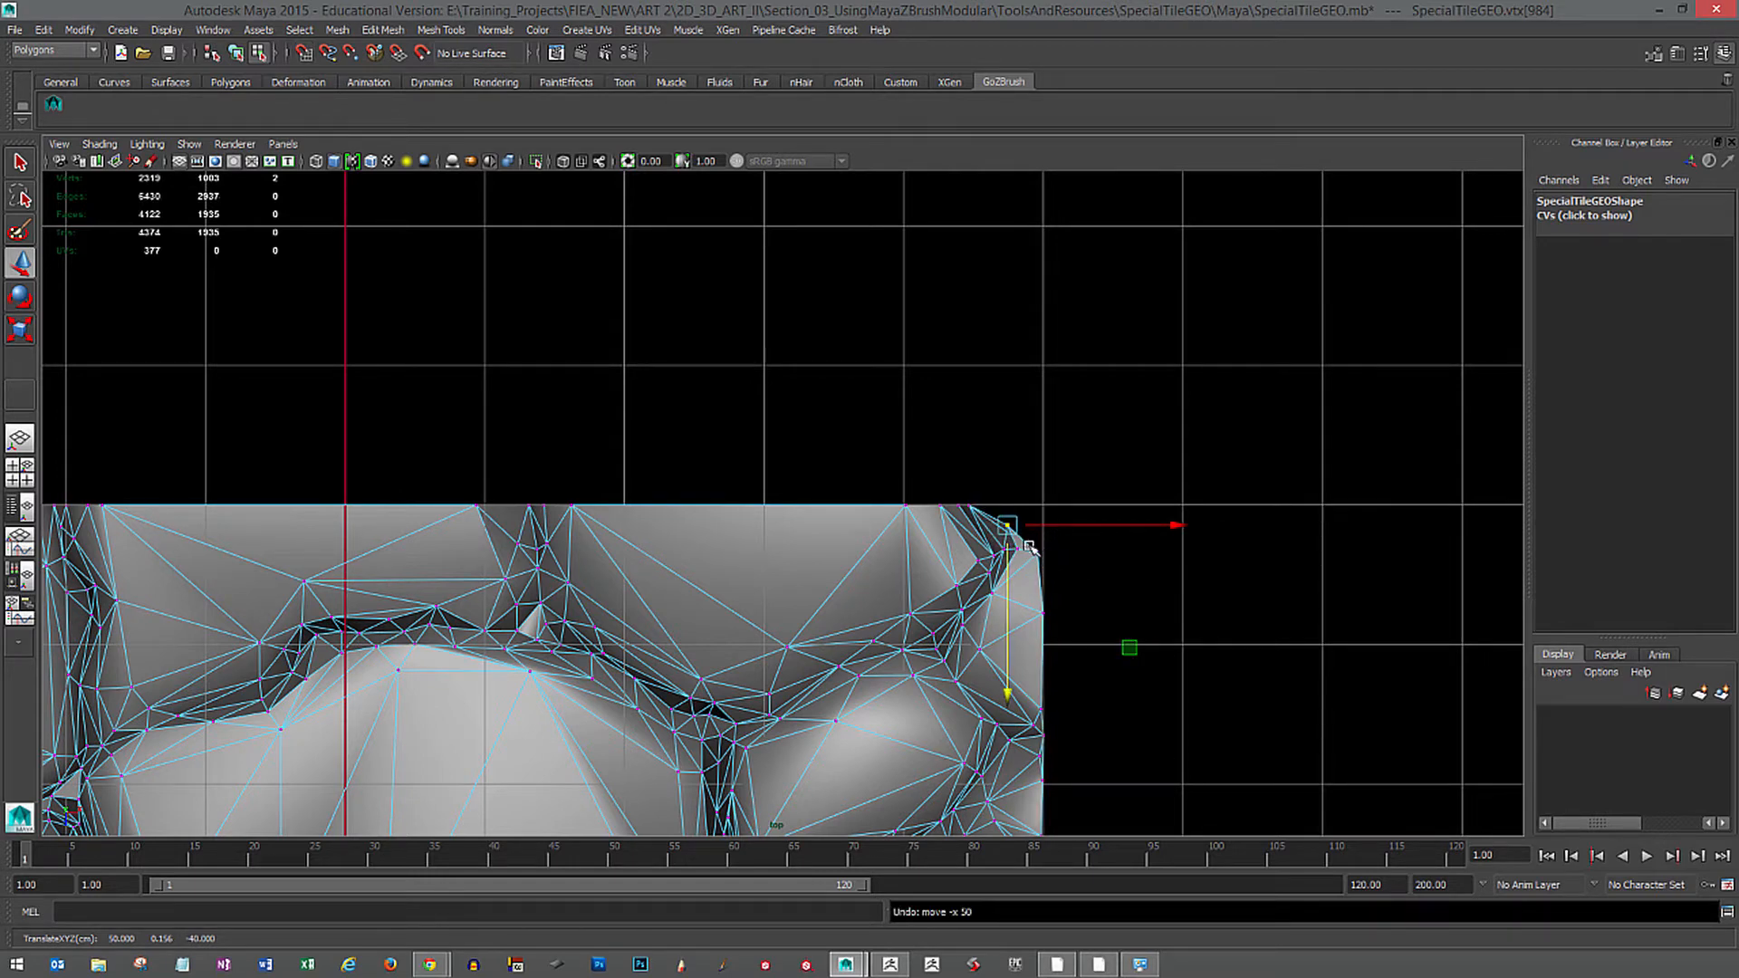
Snap the uppermost vertices of the tile's +X edge individually along X onto the X 50 grid line.
click(1037, 553)
scroll(1042, 562, up, 2)
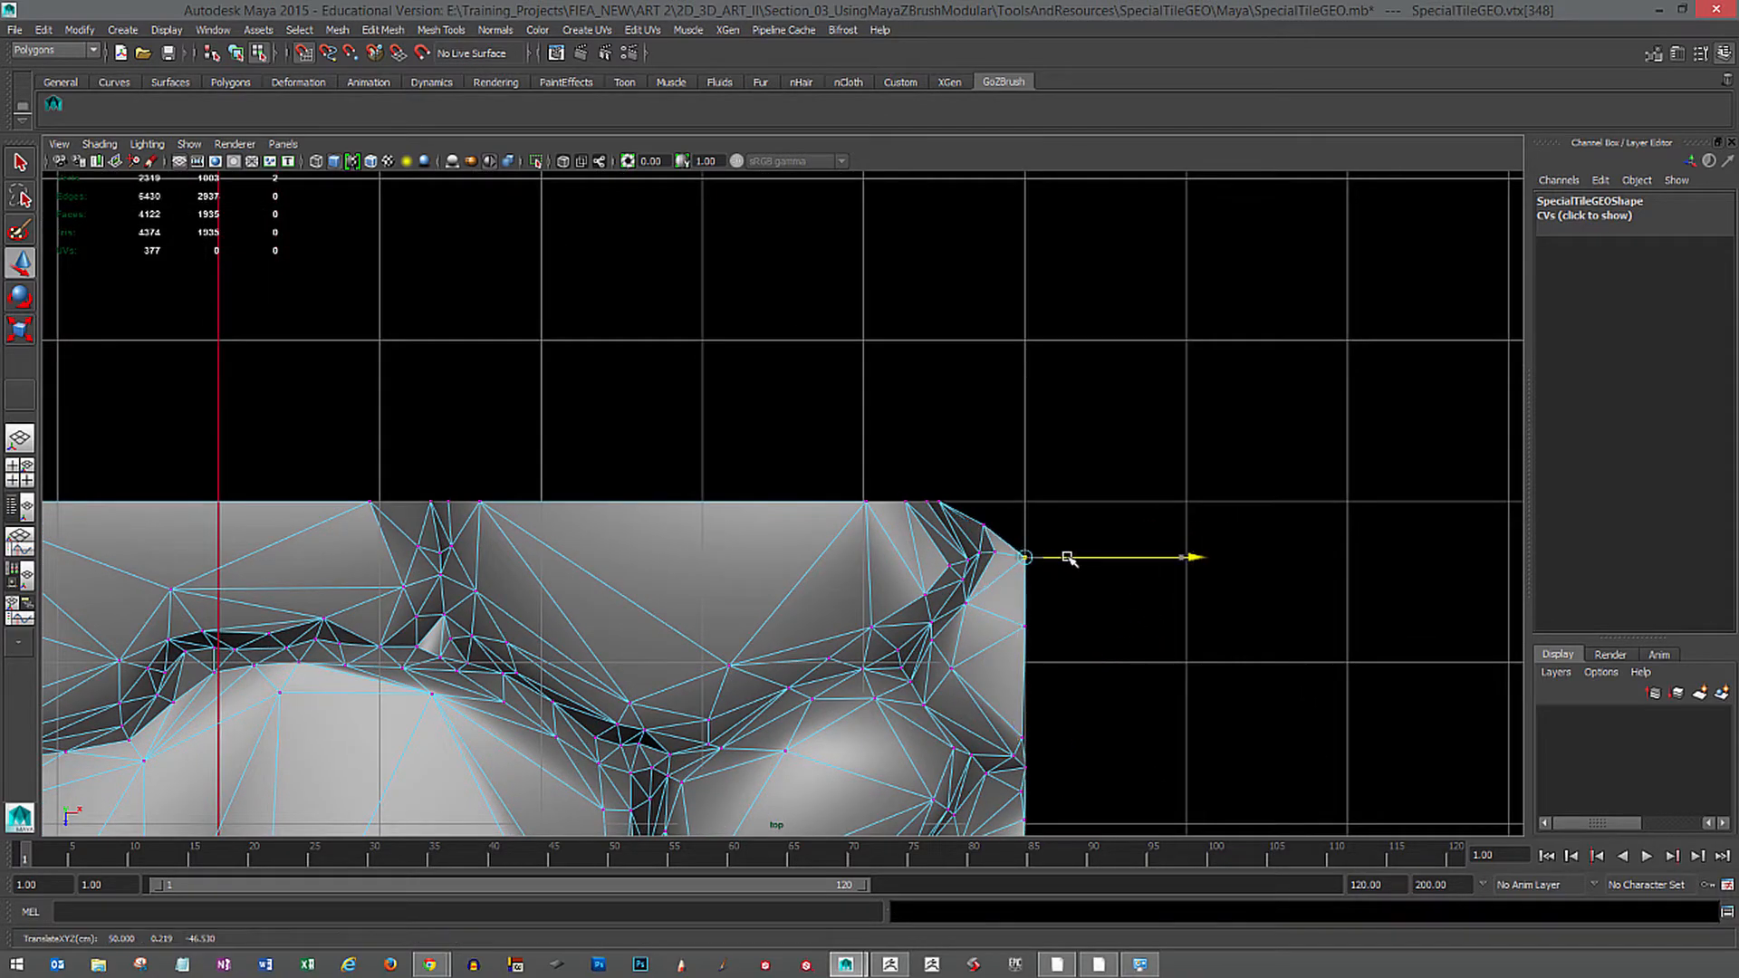
alt+middle_drag(1067, 679, 1149, 481)
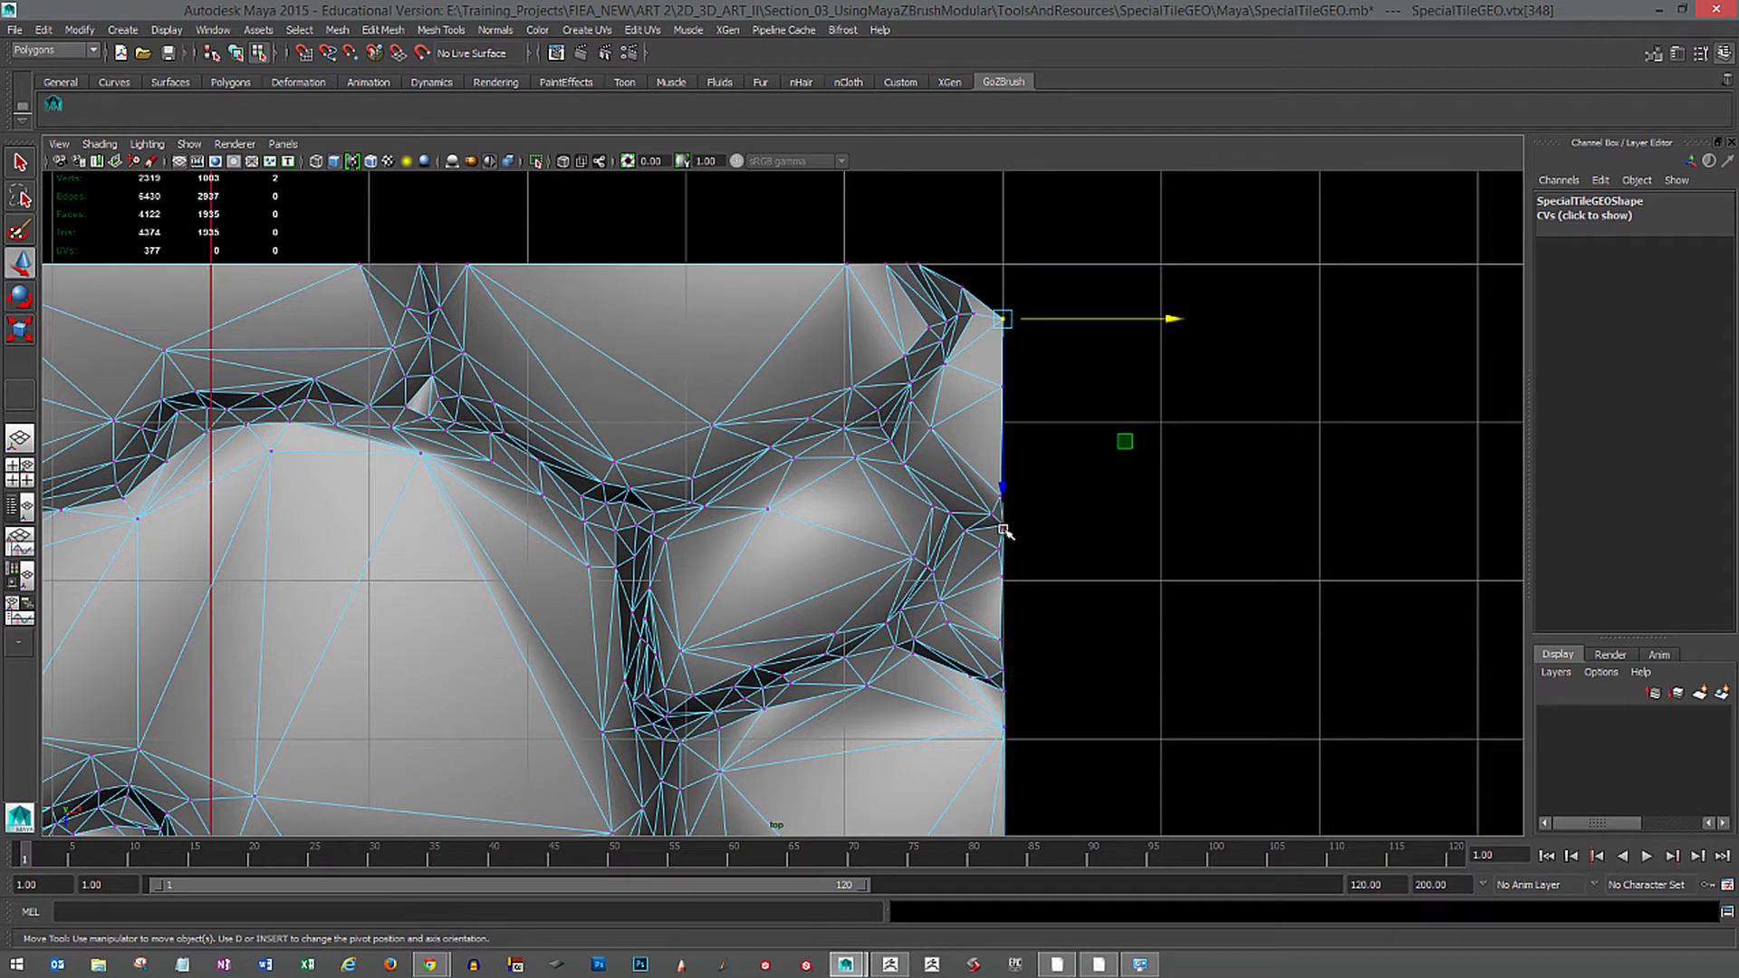
click(1003, 527)
alt+right_drag(1022, 557, 1081, 569)
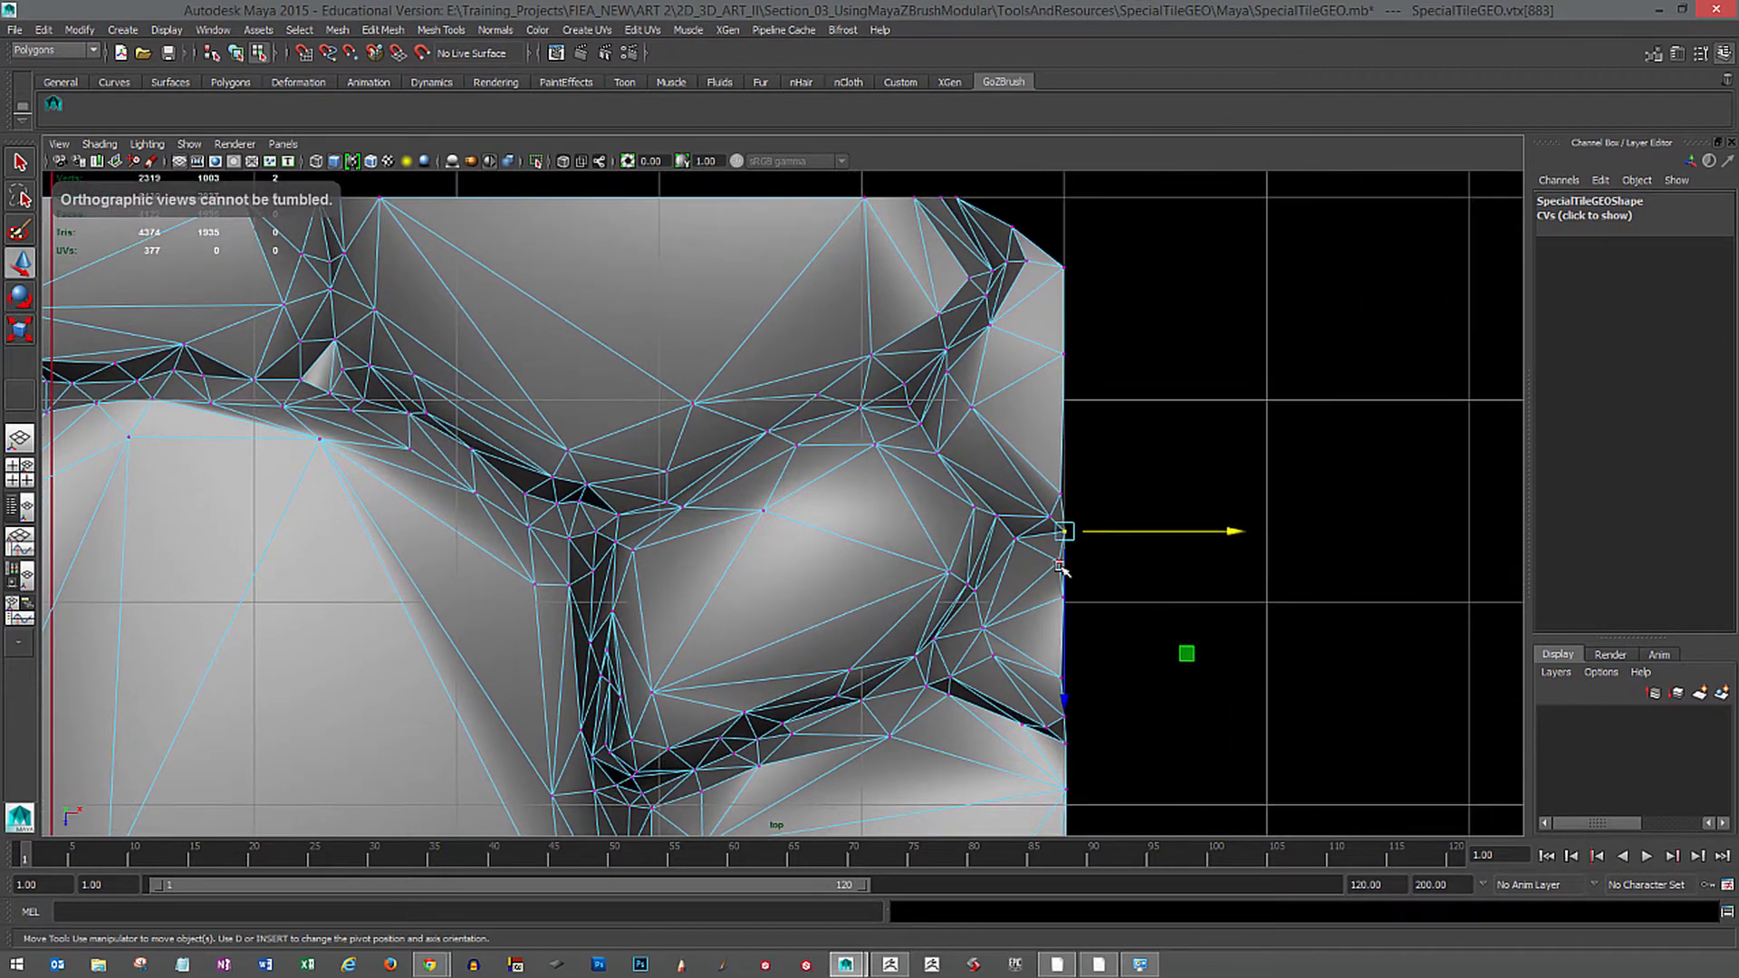
click(1061, 565)
click(1064, 493)
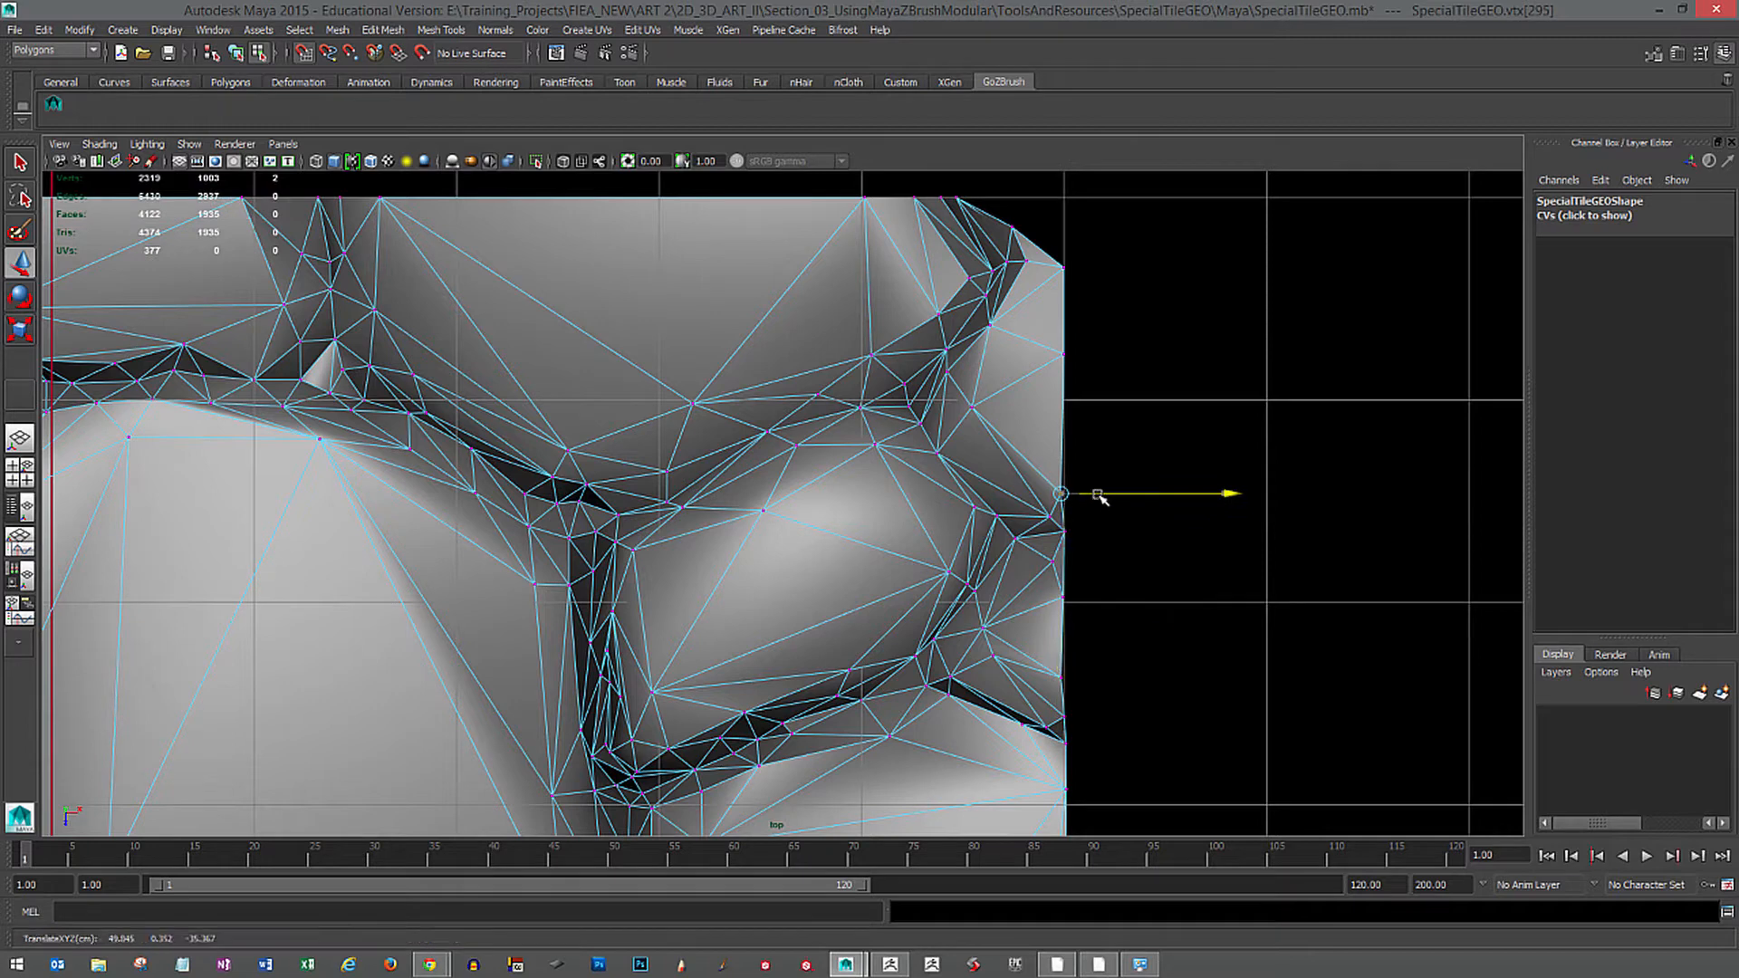
Align the stray +X edge vertices around the next dark crevice to the X 50 grid line, moving along X only.
alt+right_drag(1117, 532, 1129, 643)
alt+middle_drag(1130, 642, 1095, 563)
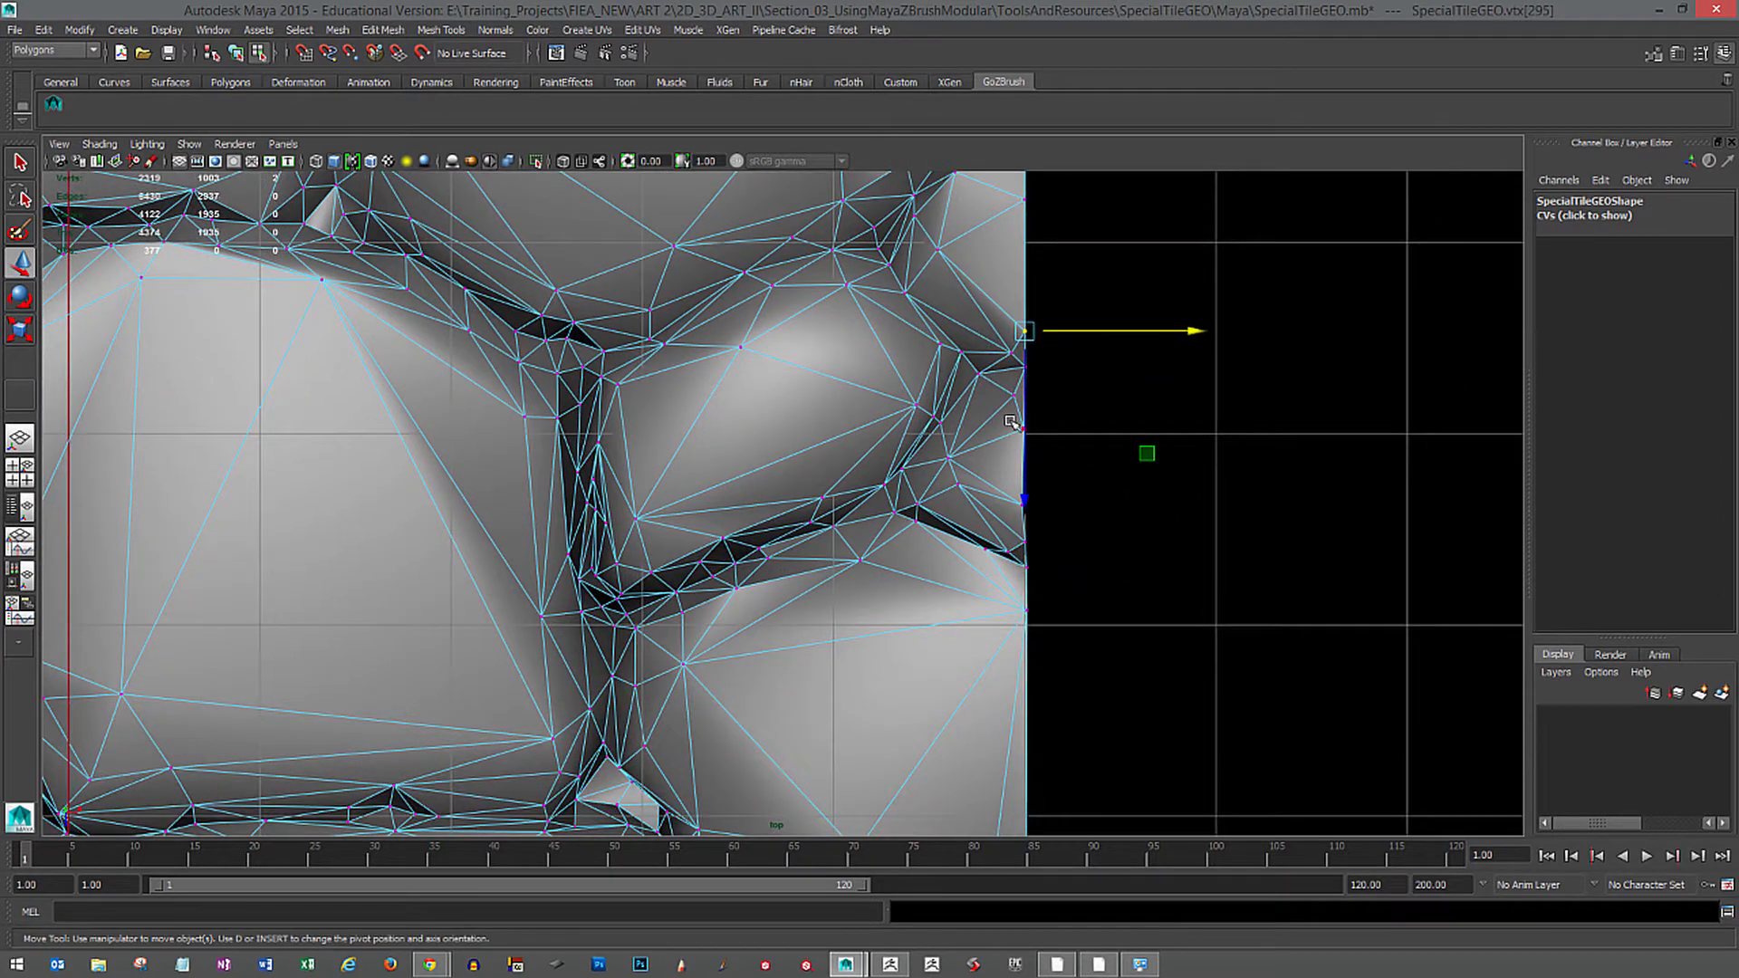
mouse_move(1021, 416)
mouse_down()
mouse_move(1068, 547)
mouse_move(1064, 576)
mouse_move(1021, 588)
mouse_up()
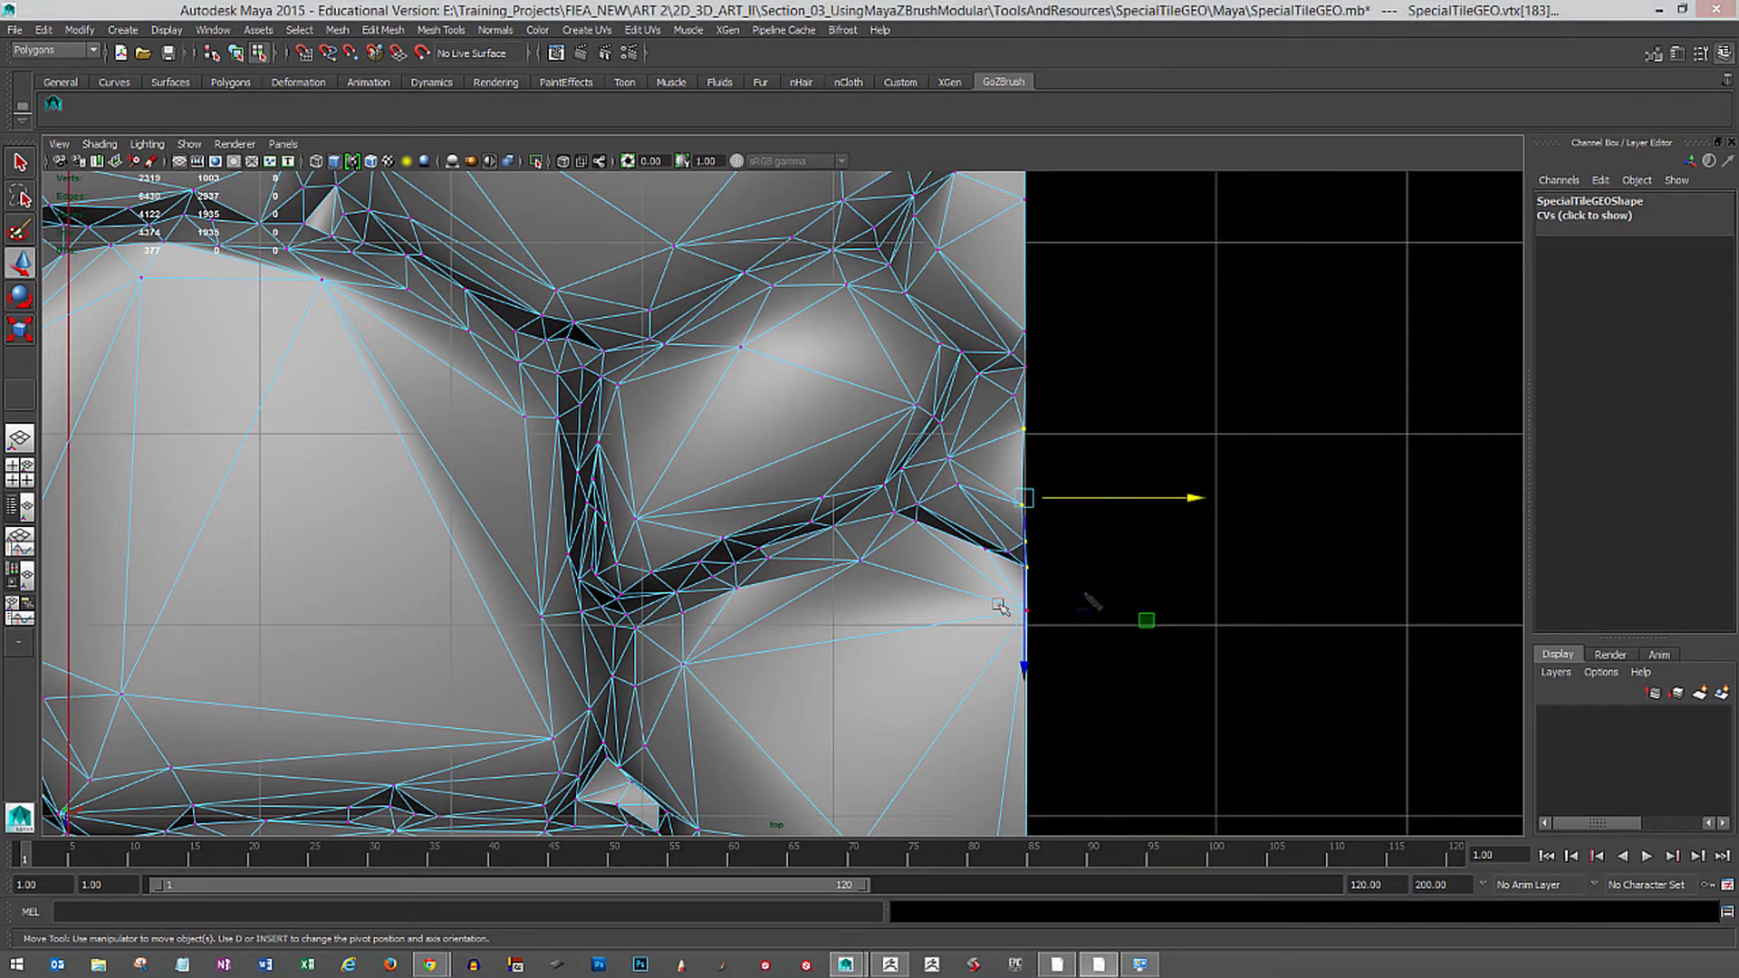
click(1000, 607)
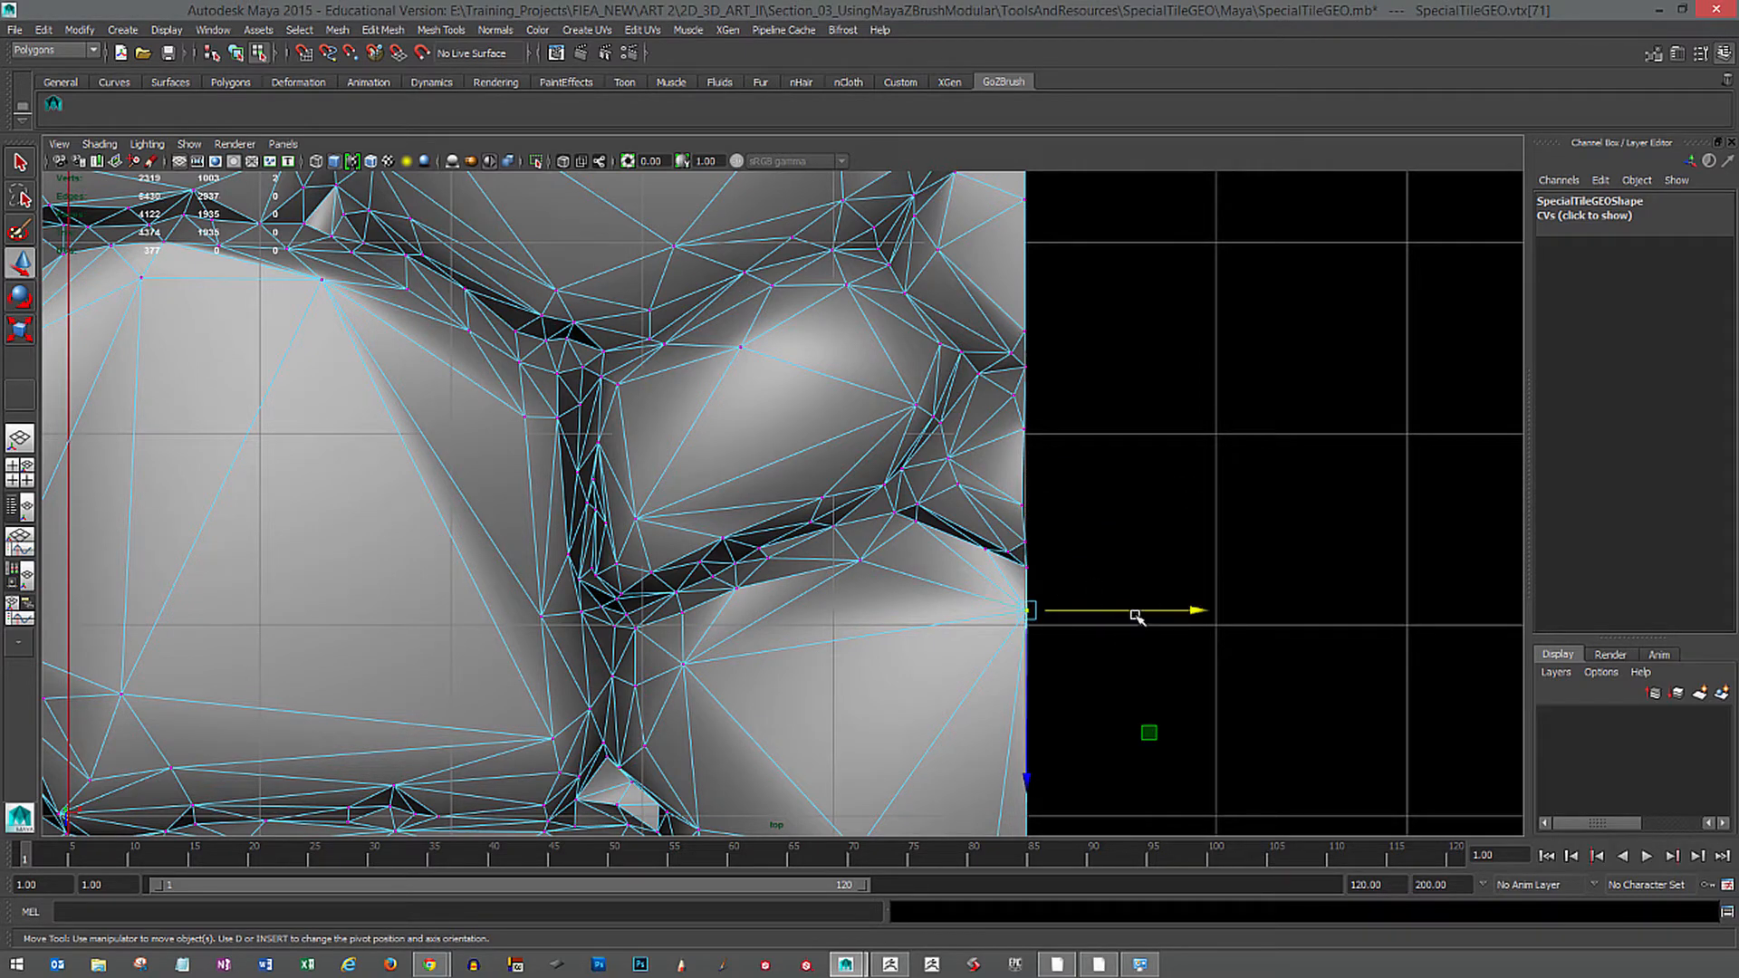
click(1034, 567)
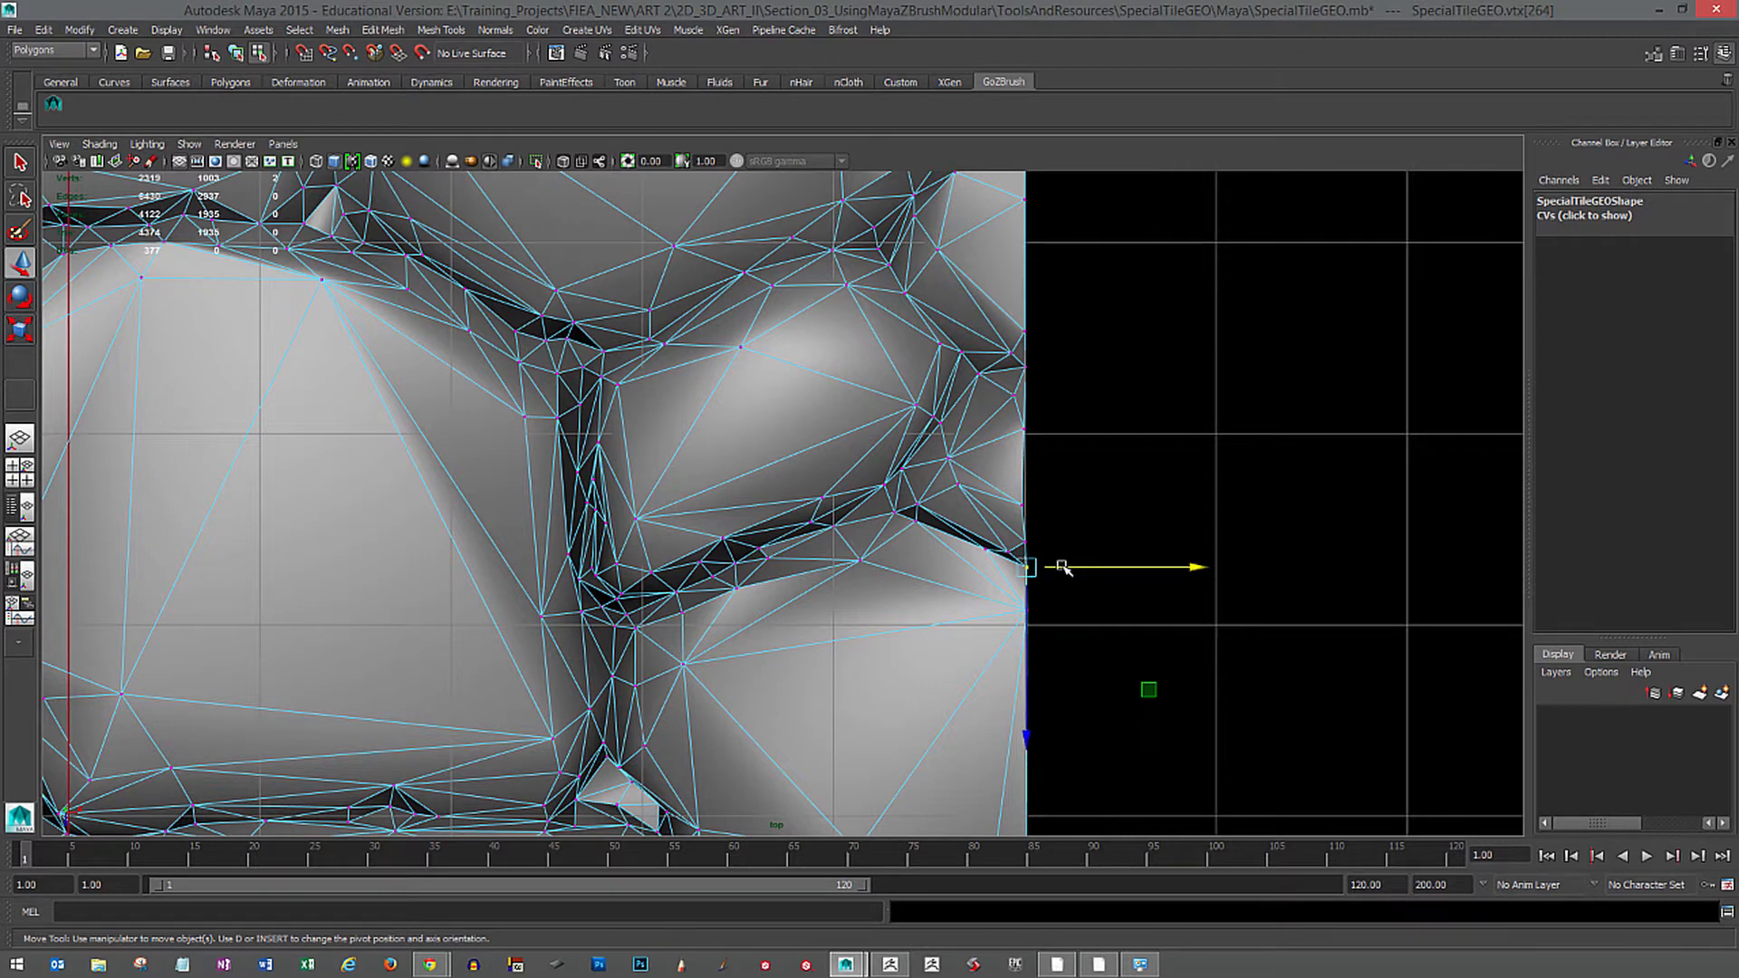
drag(1061, 569, 1064, 571)
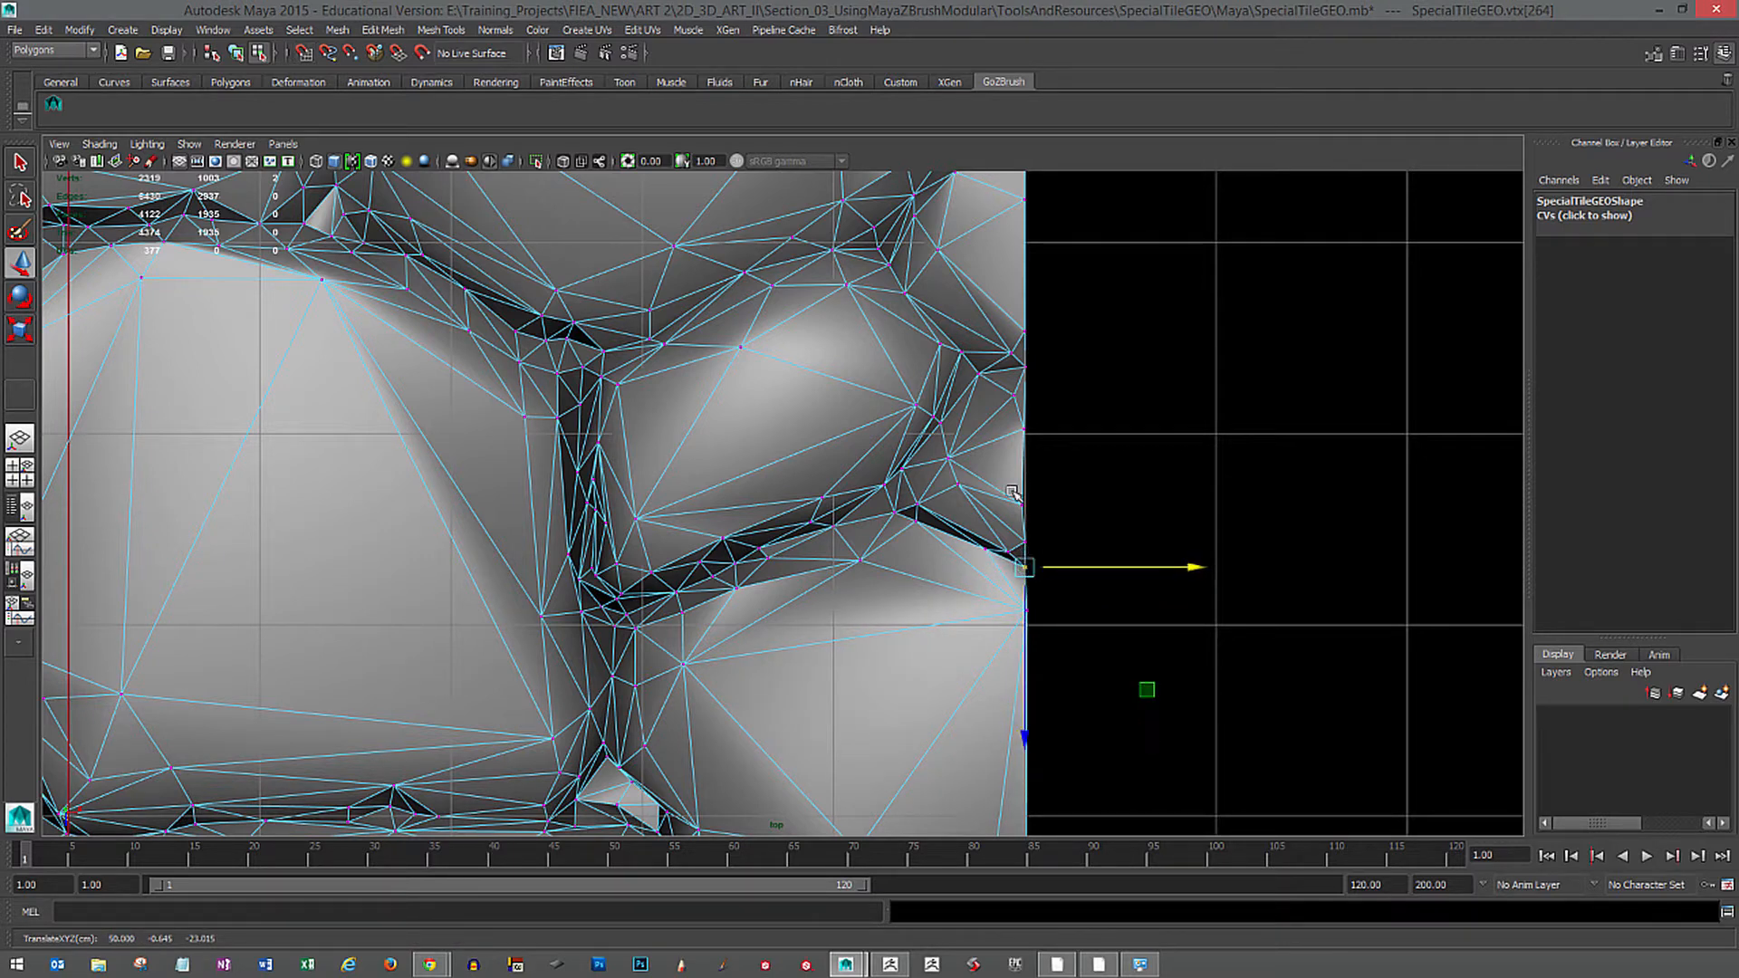
click(1037, 505)
click(1041, 612)
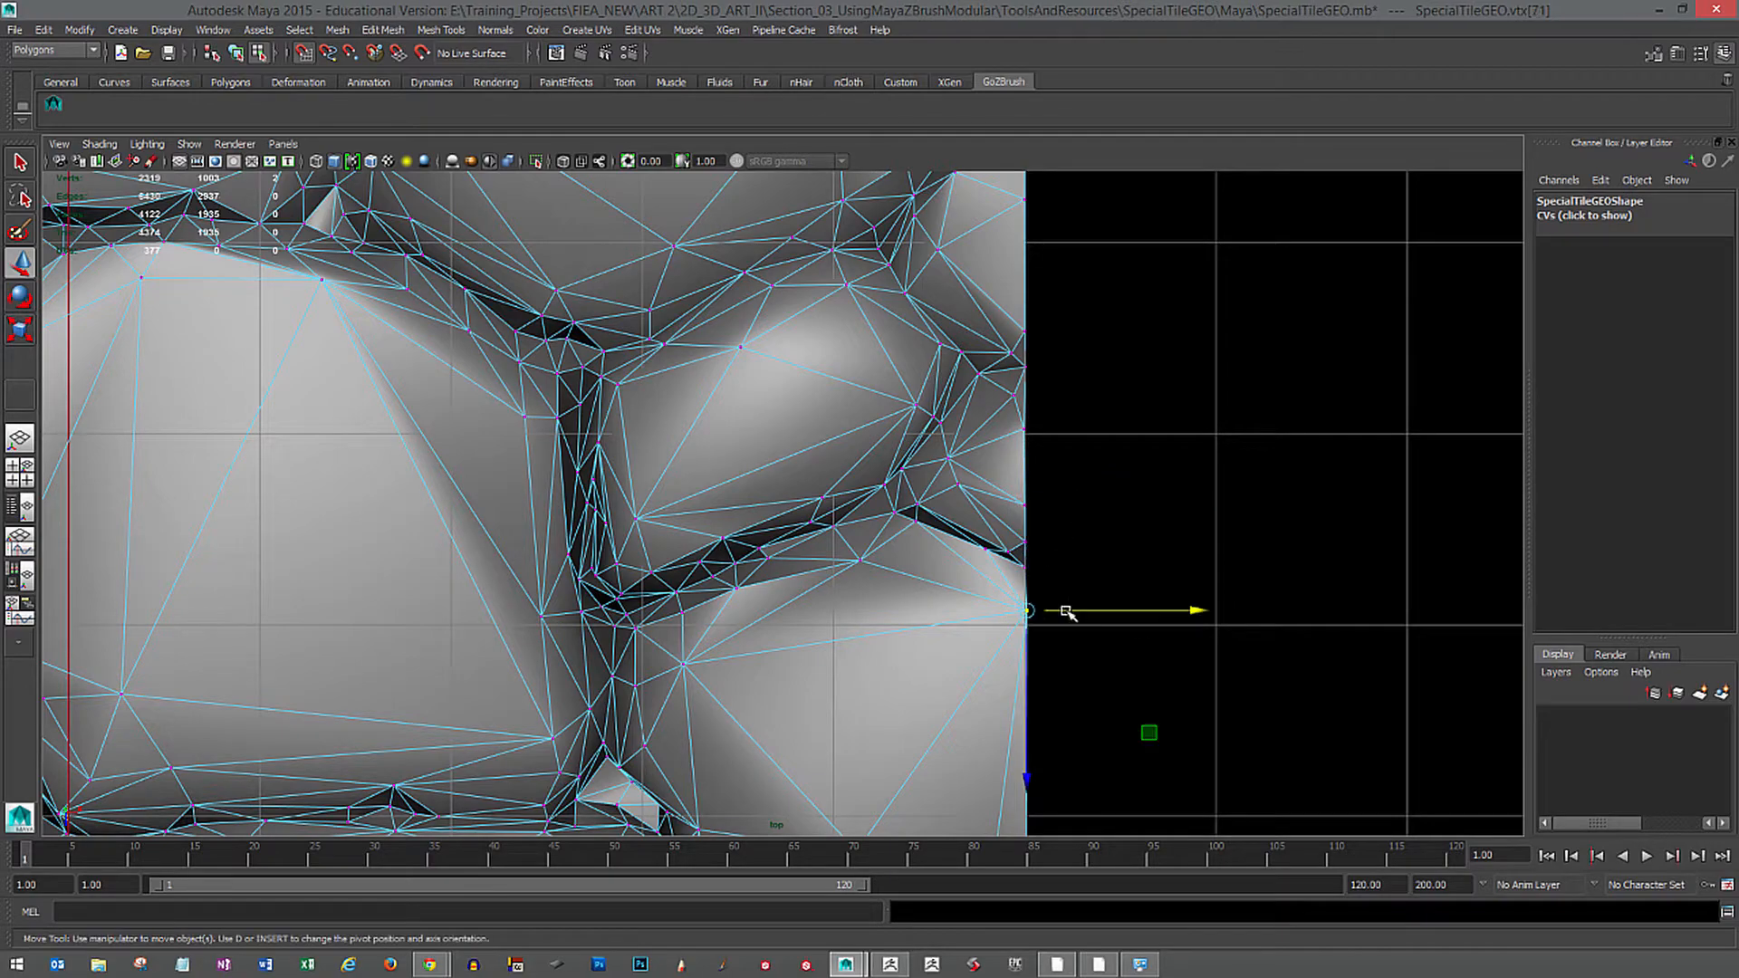
Snap the +X edge vertices around the crevice at the X axis onto the X 50 grid line.
alt+right_drag(1182, 705, 986, 598)
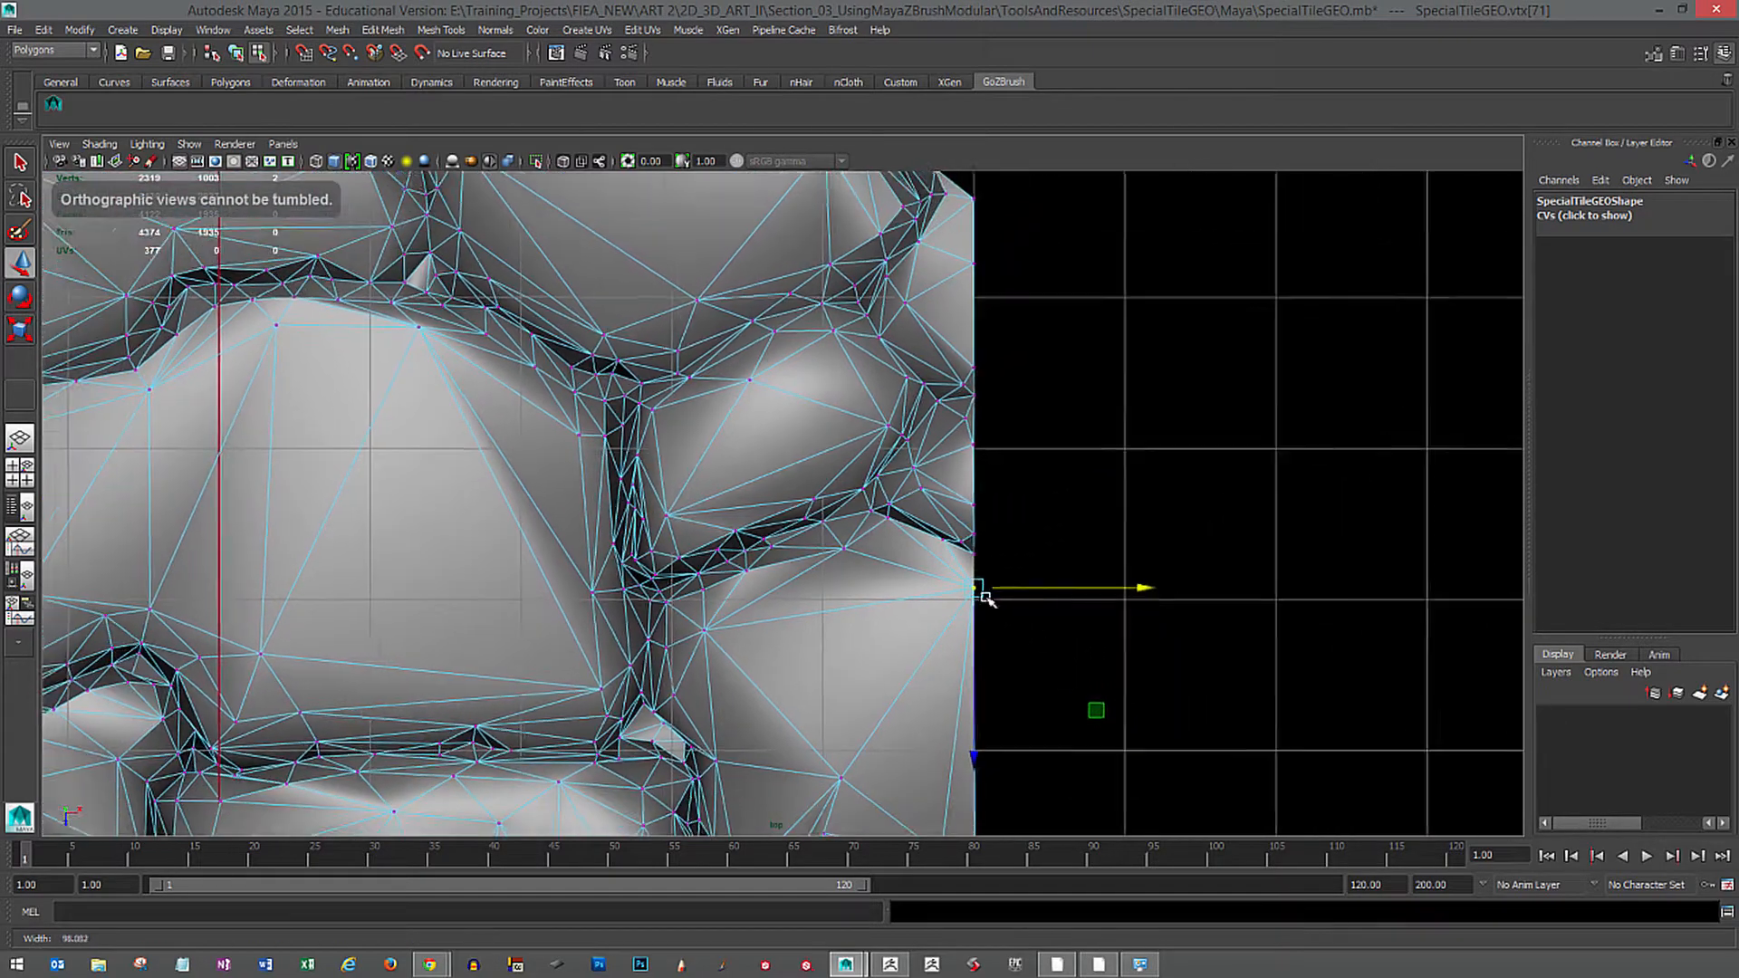
alt+middle_drag(1099, 768, 1067, 394)
alt+right_drag(970, 535, 1305, 691)
click(1100, 581)
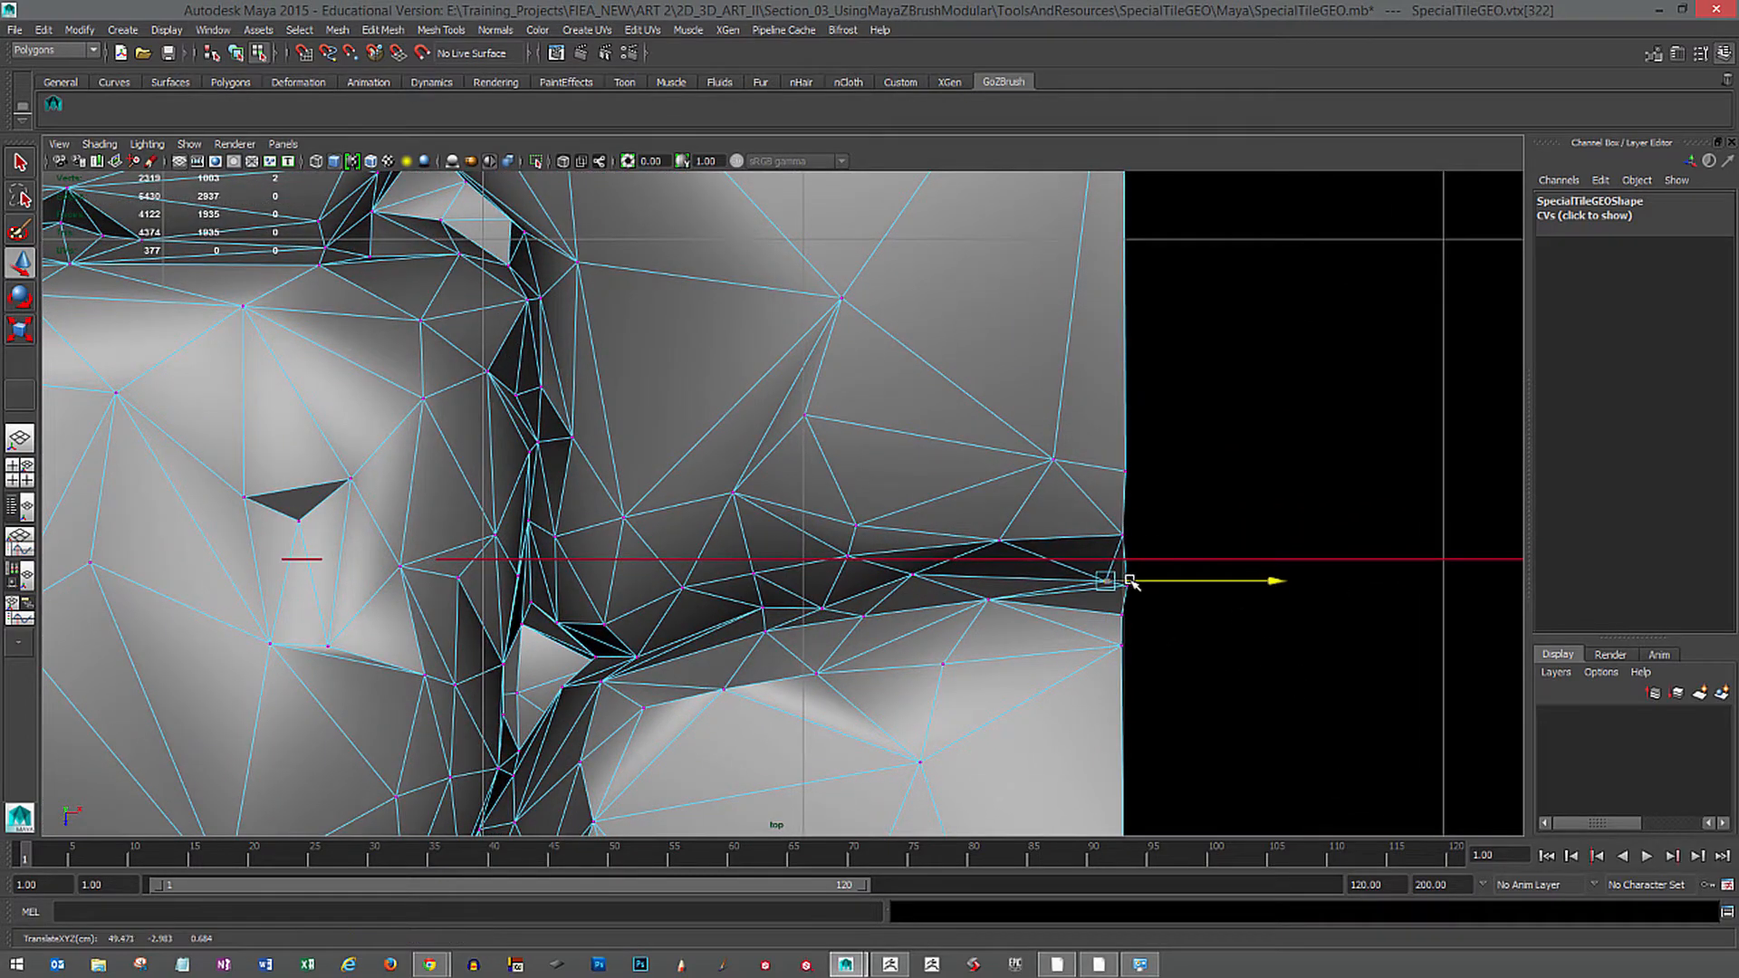
drag(1112, 444, 1164, 634)
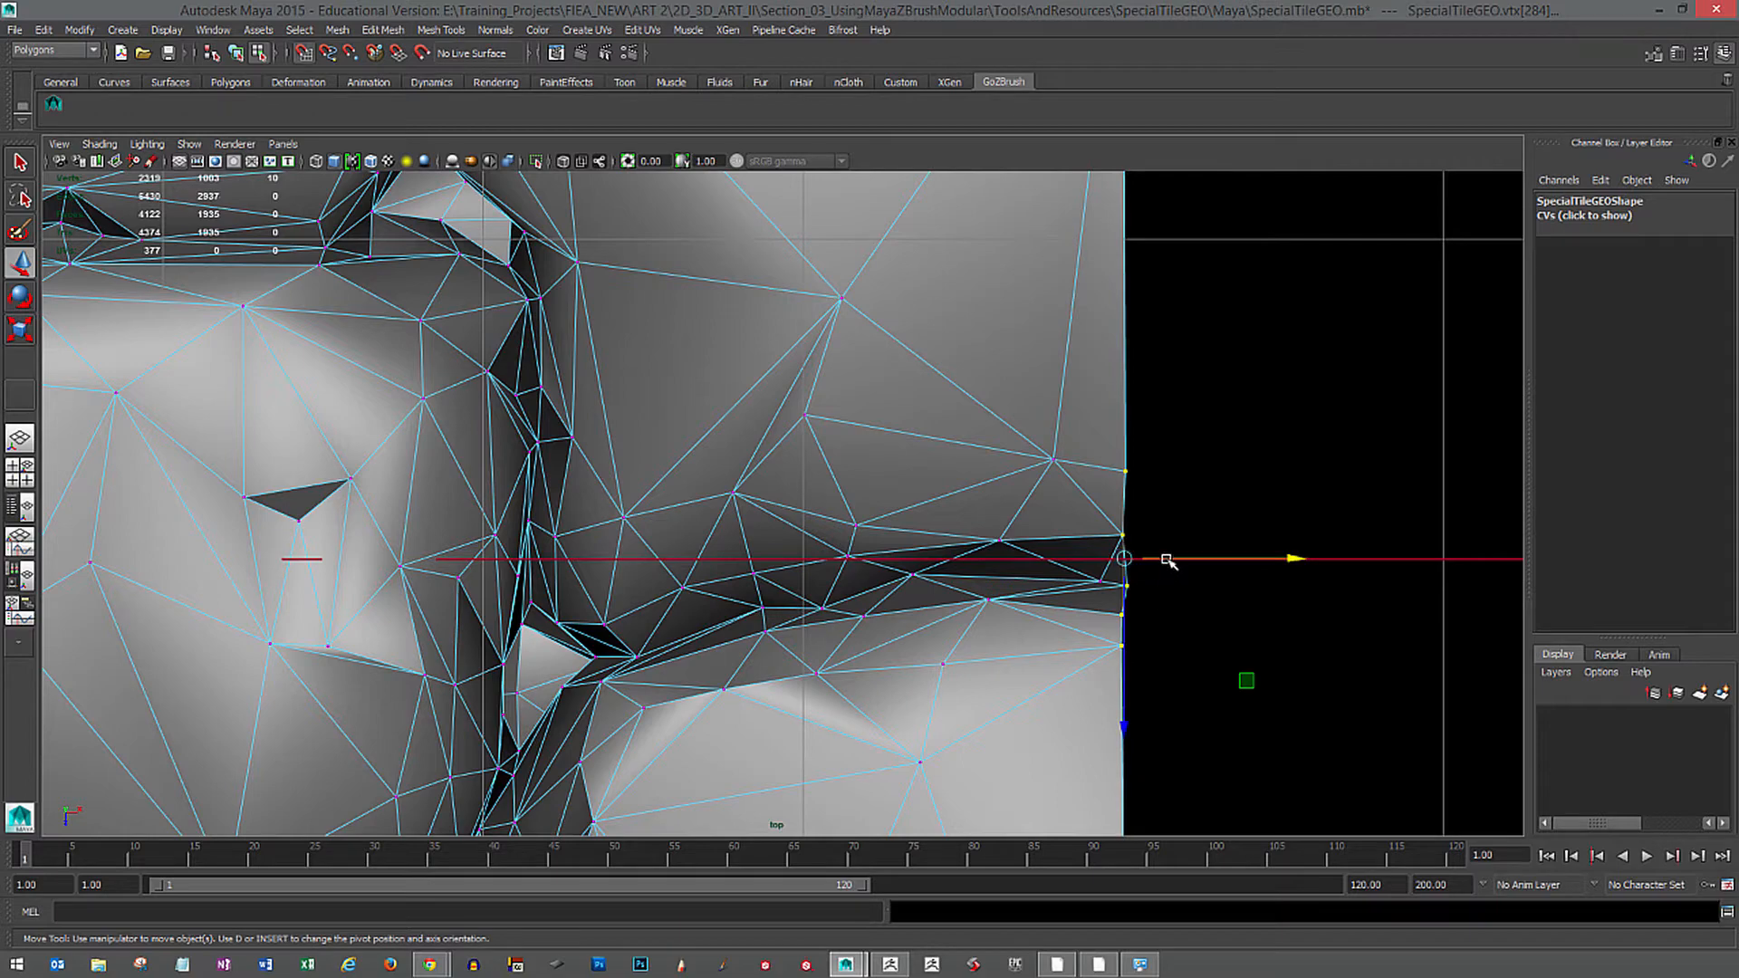
Select the next group of +X edge vertices toward +Z and snap them along X onto the same grid line.
alt+right_drag(1220, 671, 1055, 660)
mouse_move(1132, 662)
alt+middle_down()
mouse_move(1146, 399)
mouse_move(1118, 450)
alt+middle_up()
alt+middle_drag(1063, 606, 1048, 522)
drag(984, 486, 1062, 690)
key(x)
drag(1066, 580, 1047, 584)
Snap the tile's +X, +Z corner vertices to the grid corner at X 50, Z 50.
alt+middle_drag(1081, 619, 1087, 253)
click(987, 691)
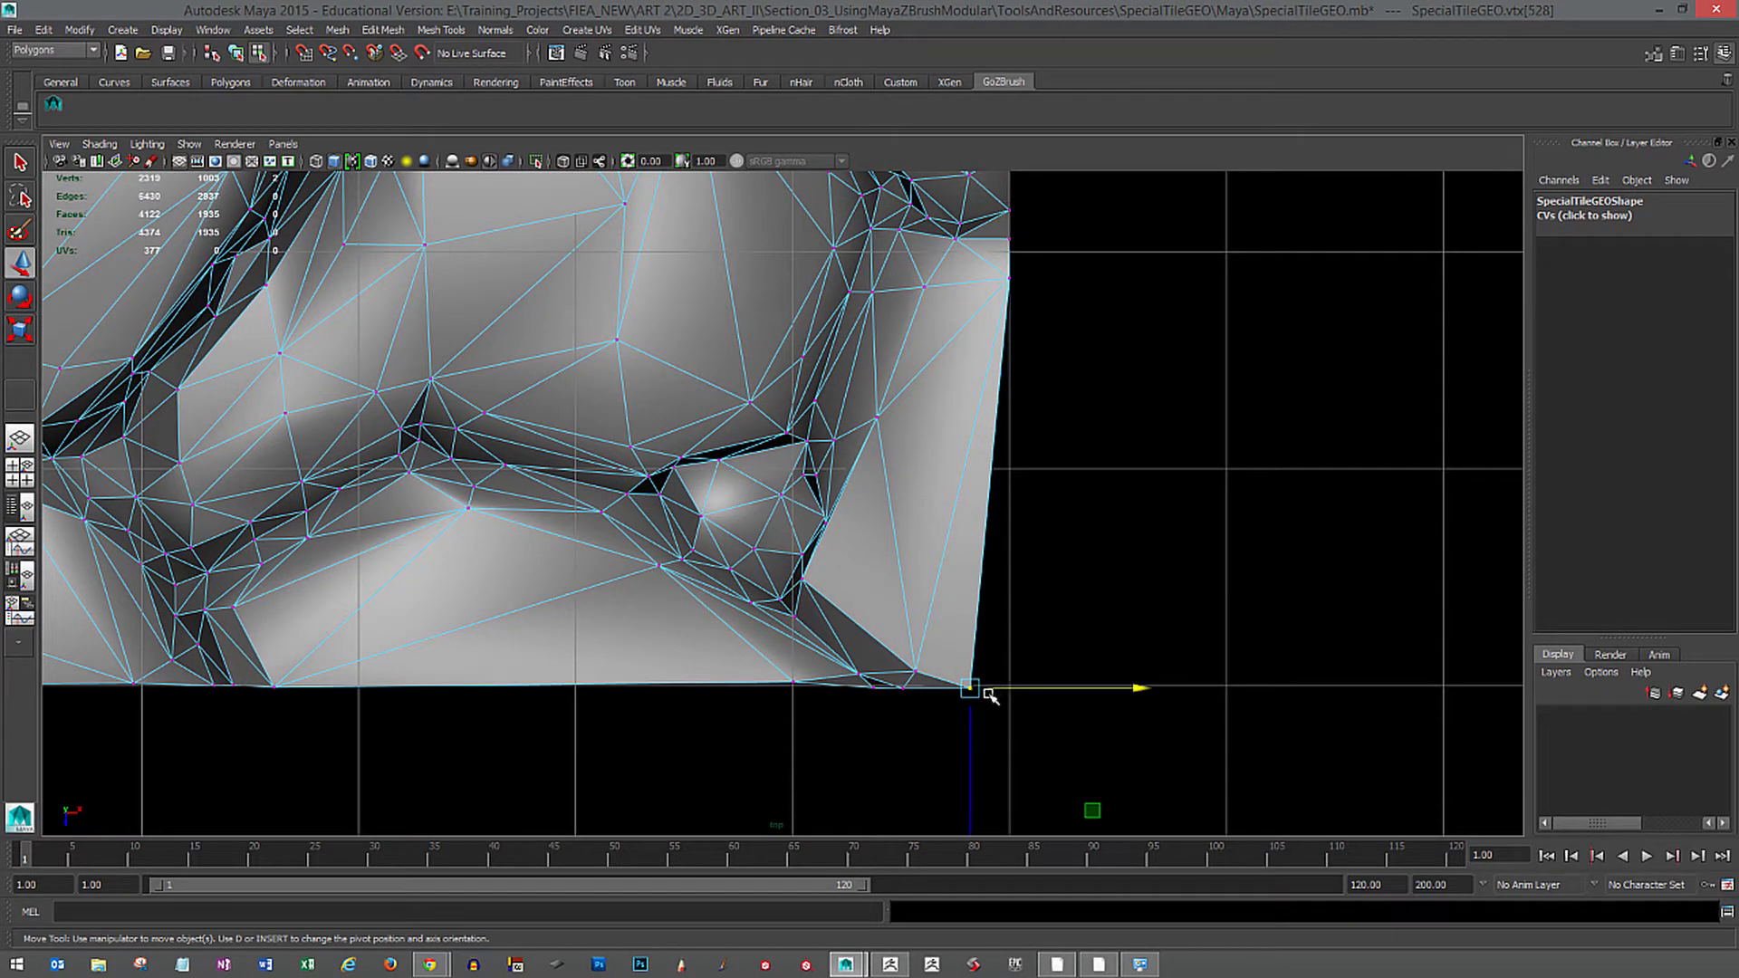
key(x)
mouse_move(1029, 682)
mouse_down()
mouse_move(1040, 691)
mouse_move(1002, 664)
mouse_up()
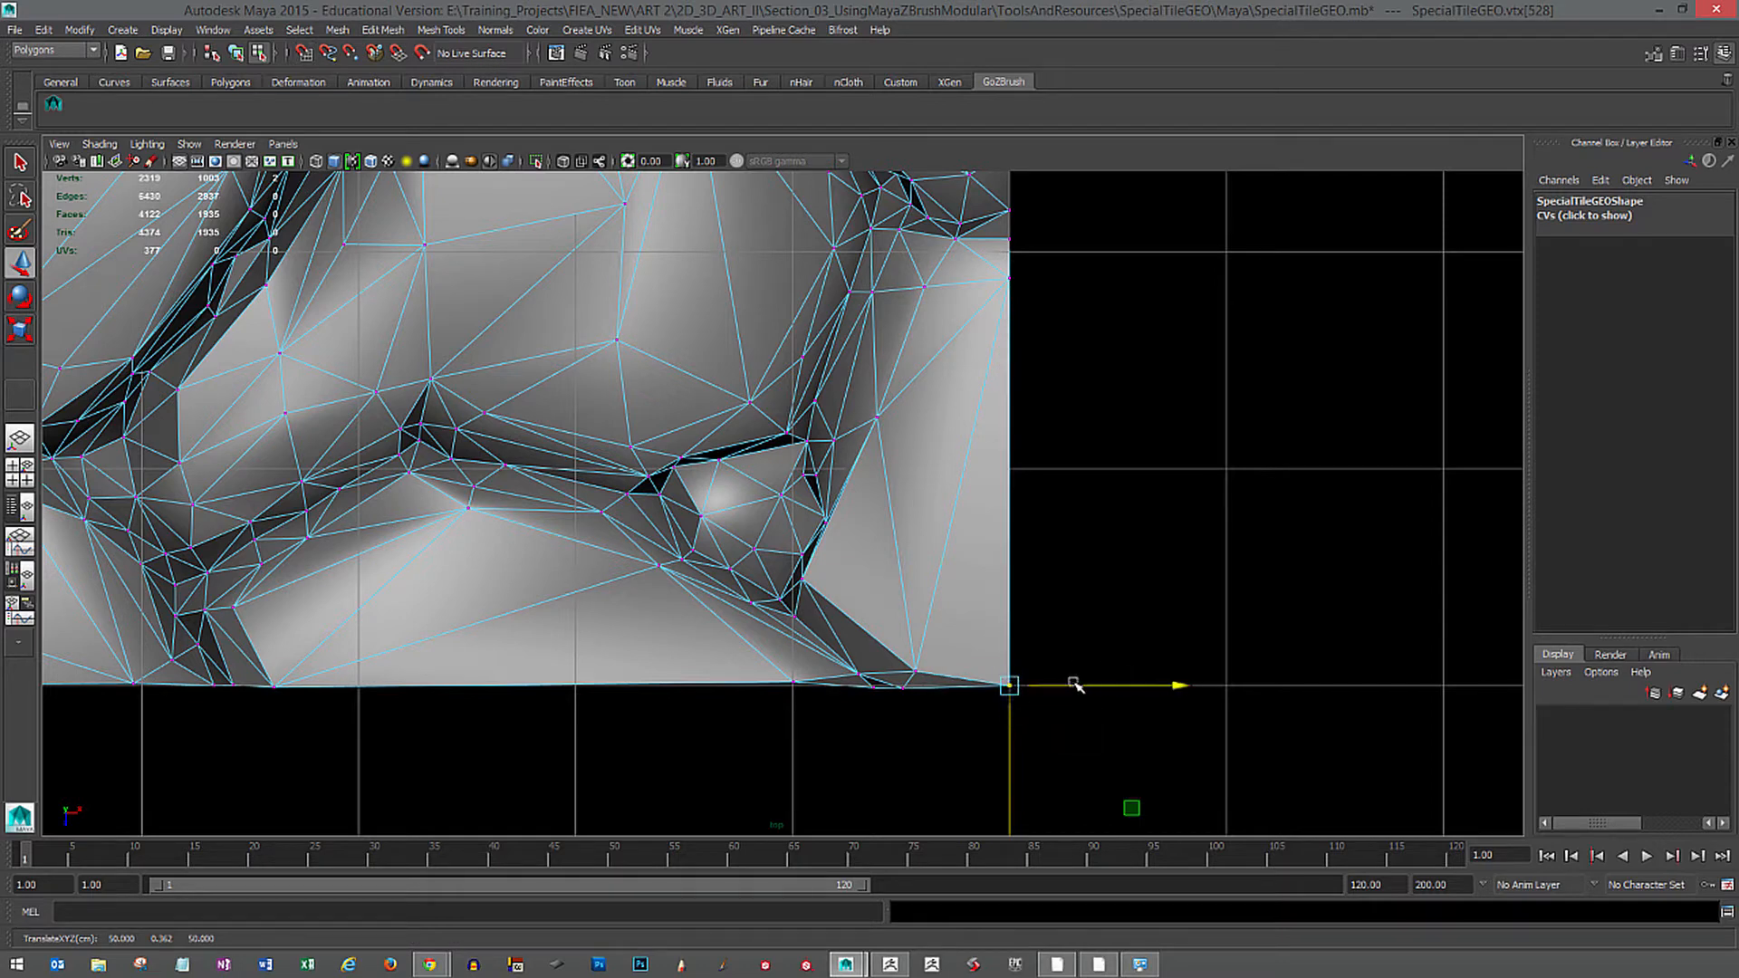
key(x)
Select the +Z edge vertices beside the tile's +X corner and snap them along Z onto the Z 50 grid line.
alt+middle_drag(999, 767, 1045, 695)
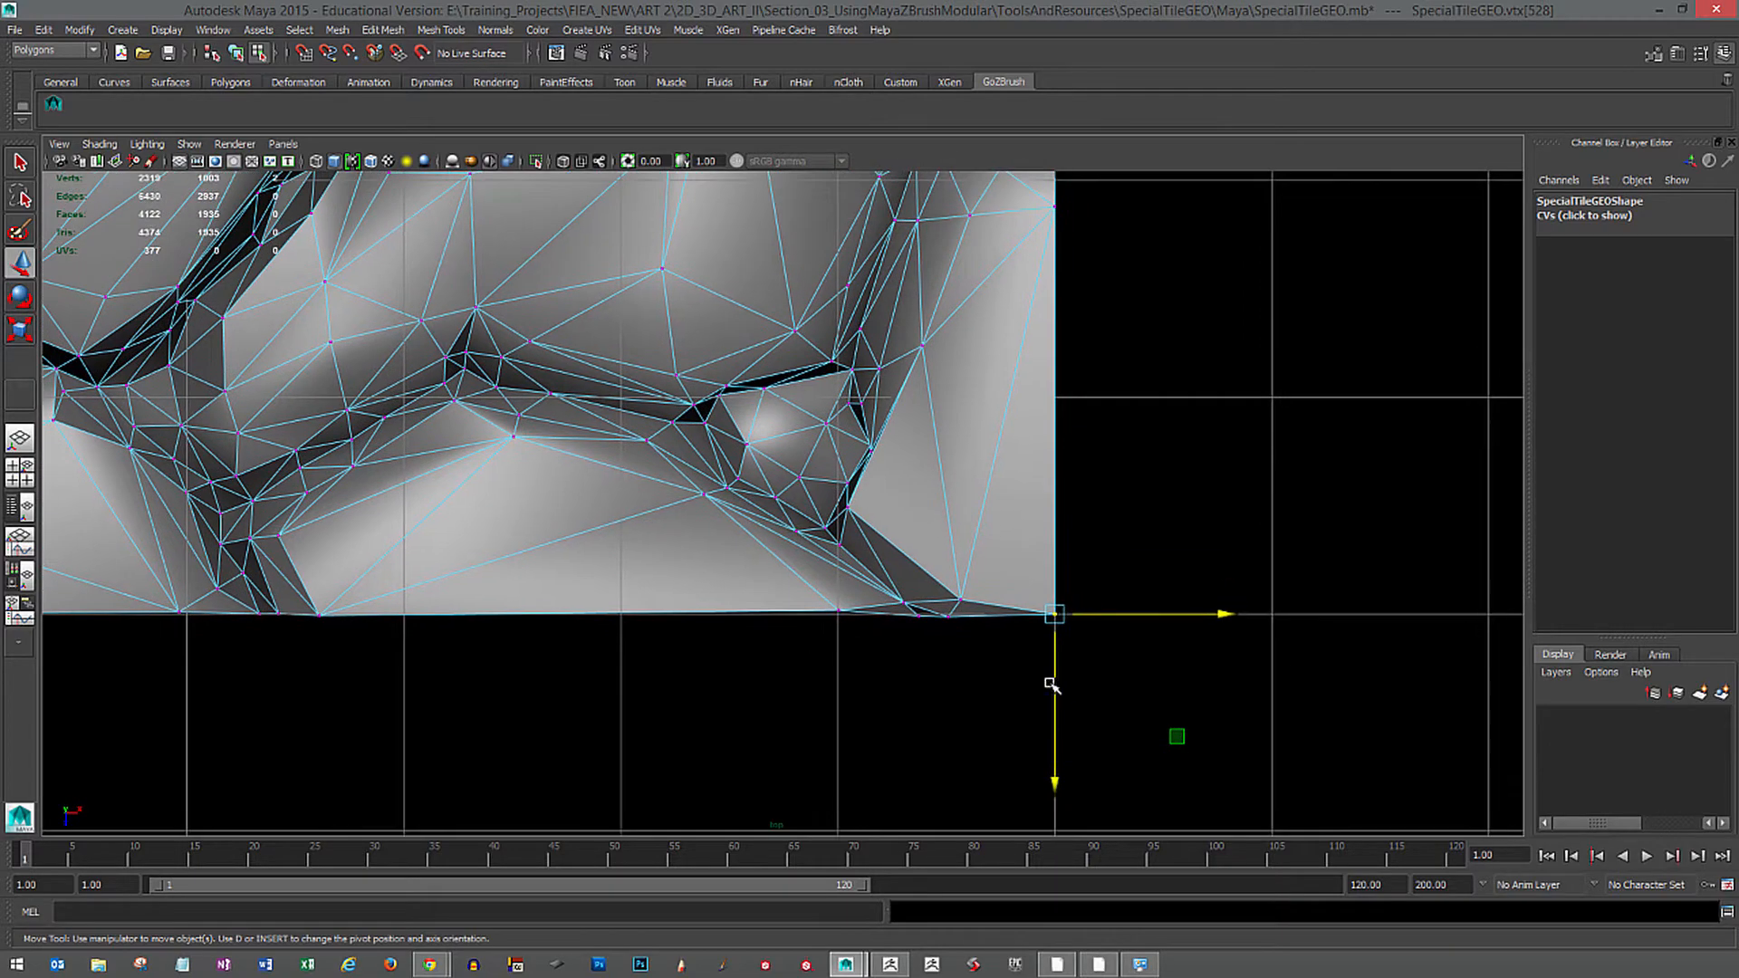
alt+right_drag(1039, 615, 1040, 678)
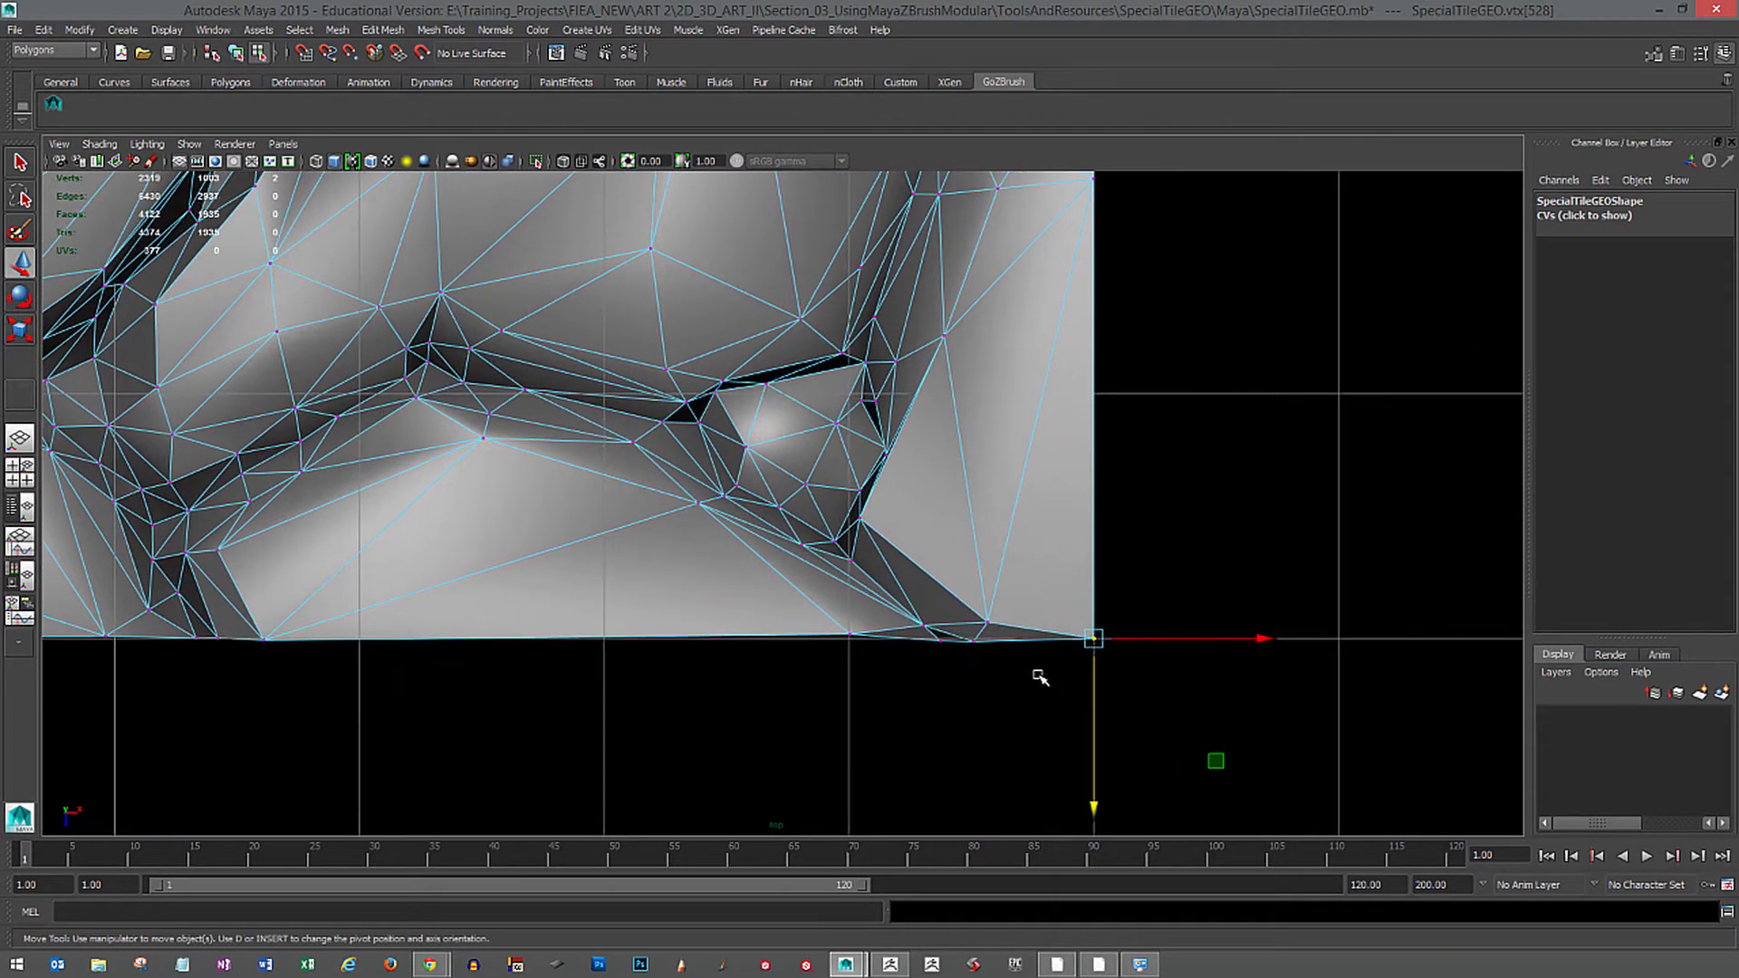
click(838, 637)
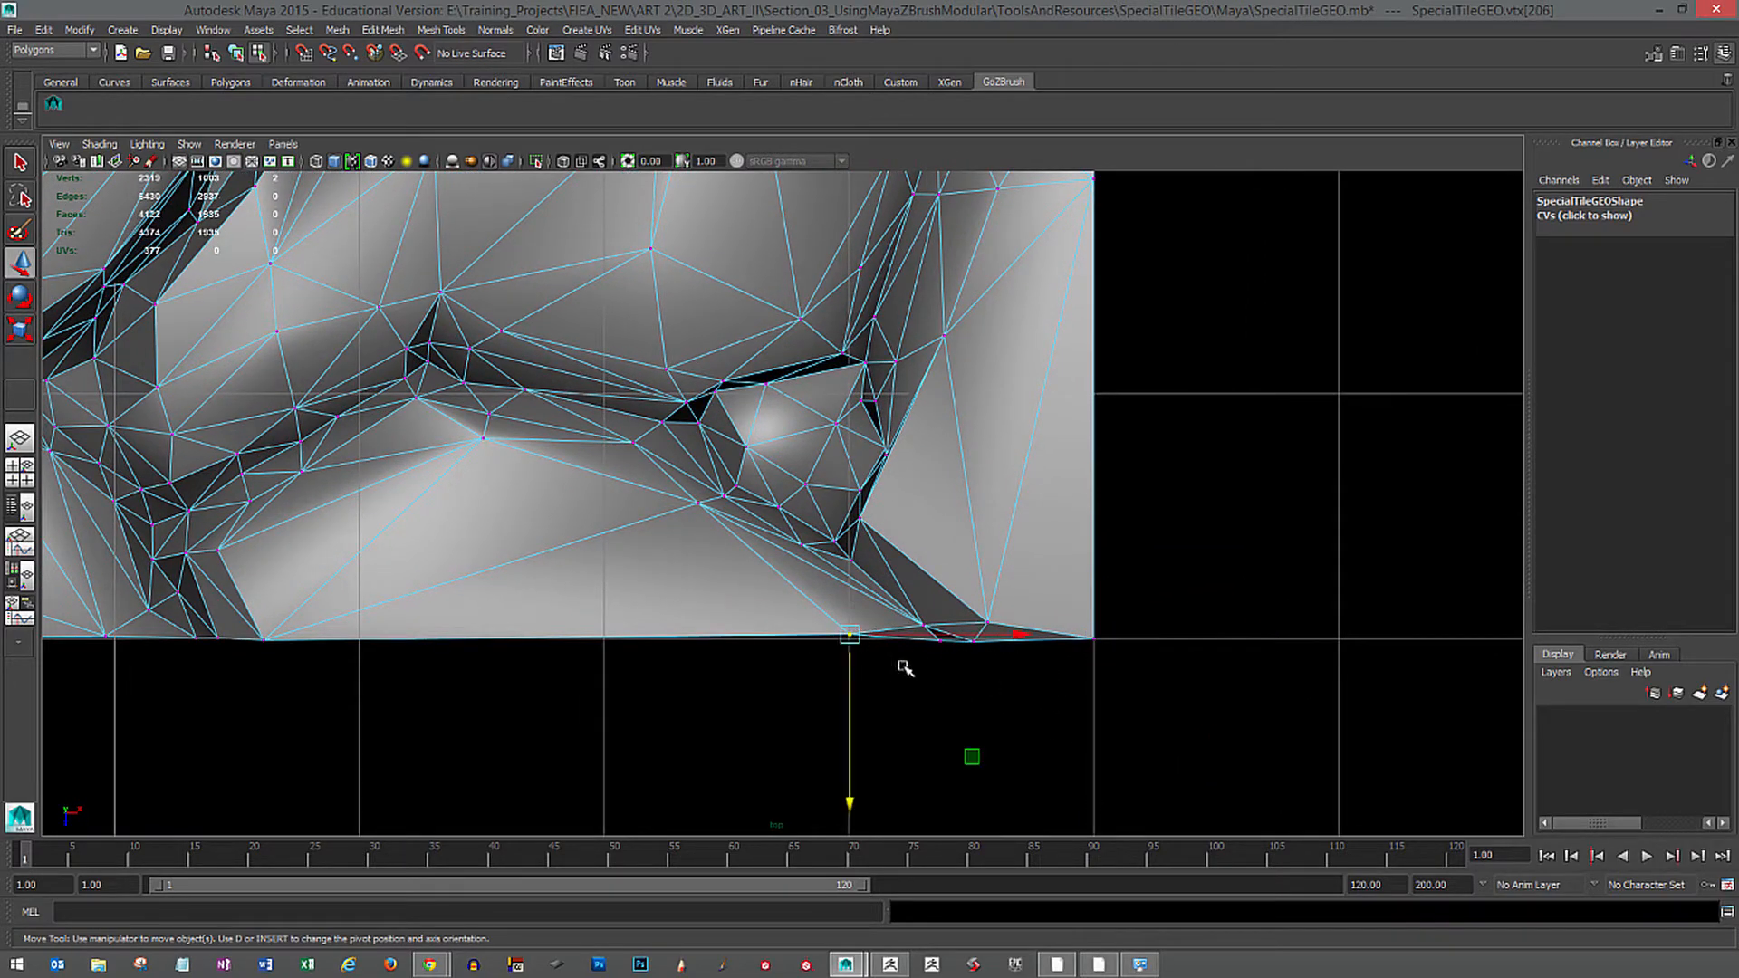
click(911, 637)
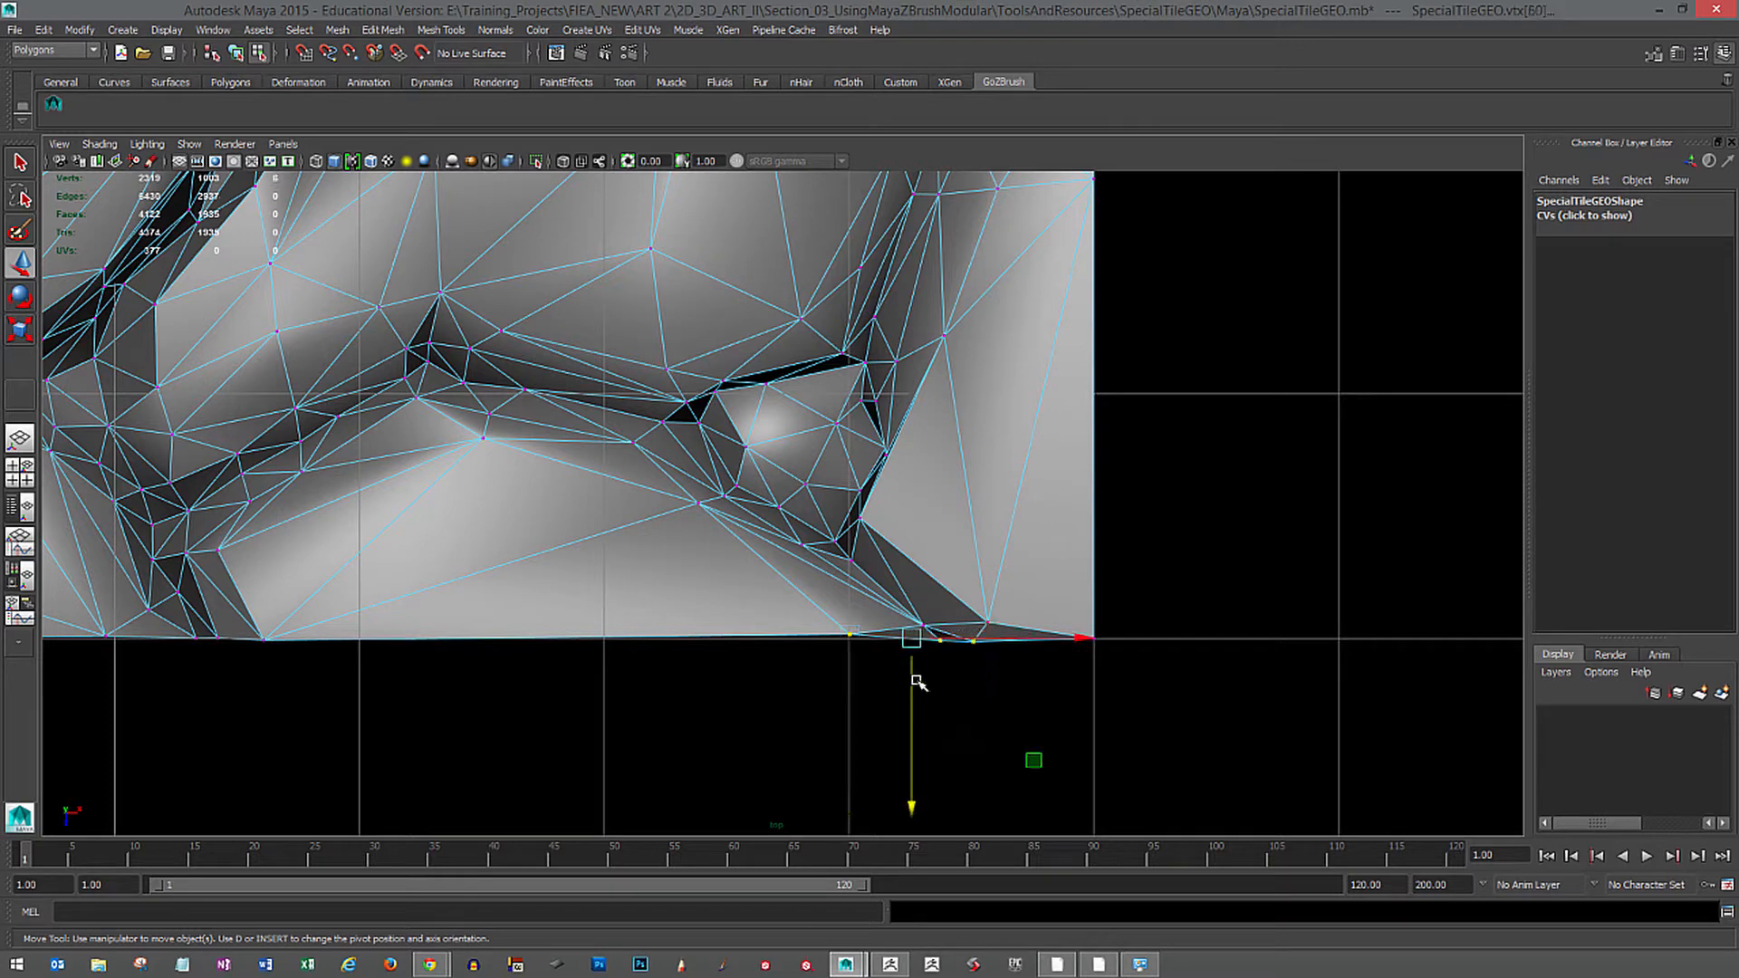
Snap the +Z edge vertices around the next dark crevice toward -X onto the Z 50 grid line.
mouse_move(978, 683)
alt+middle_down()
mouse_move(1266, 716)
mouse_move(1221, 702)
alt+middle_up()
alt+right_drag(713, 684, 796, 689)
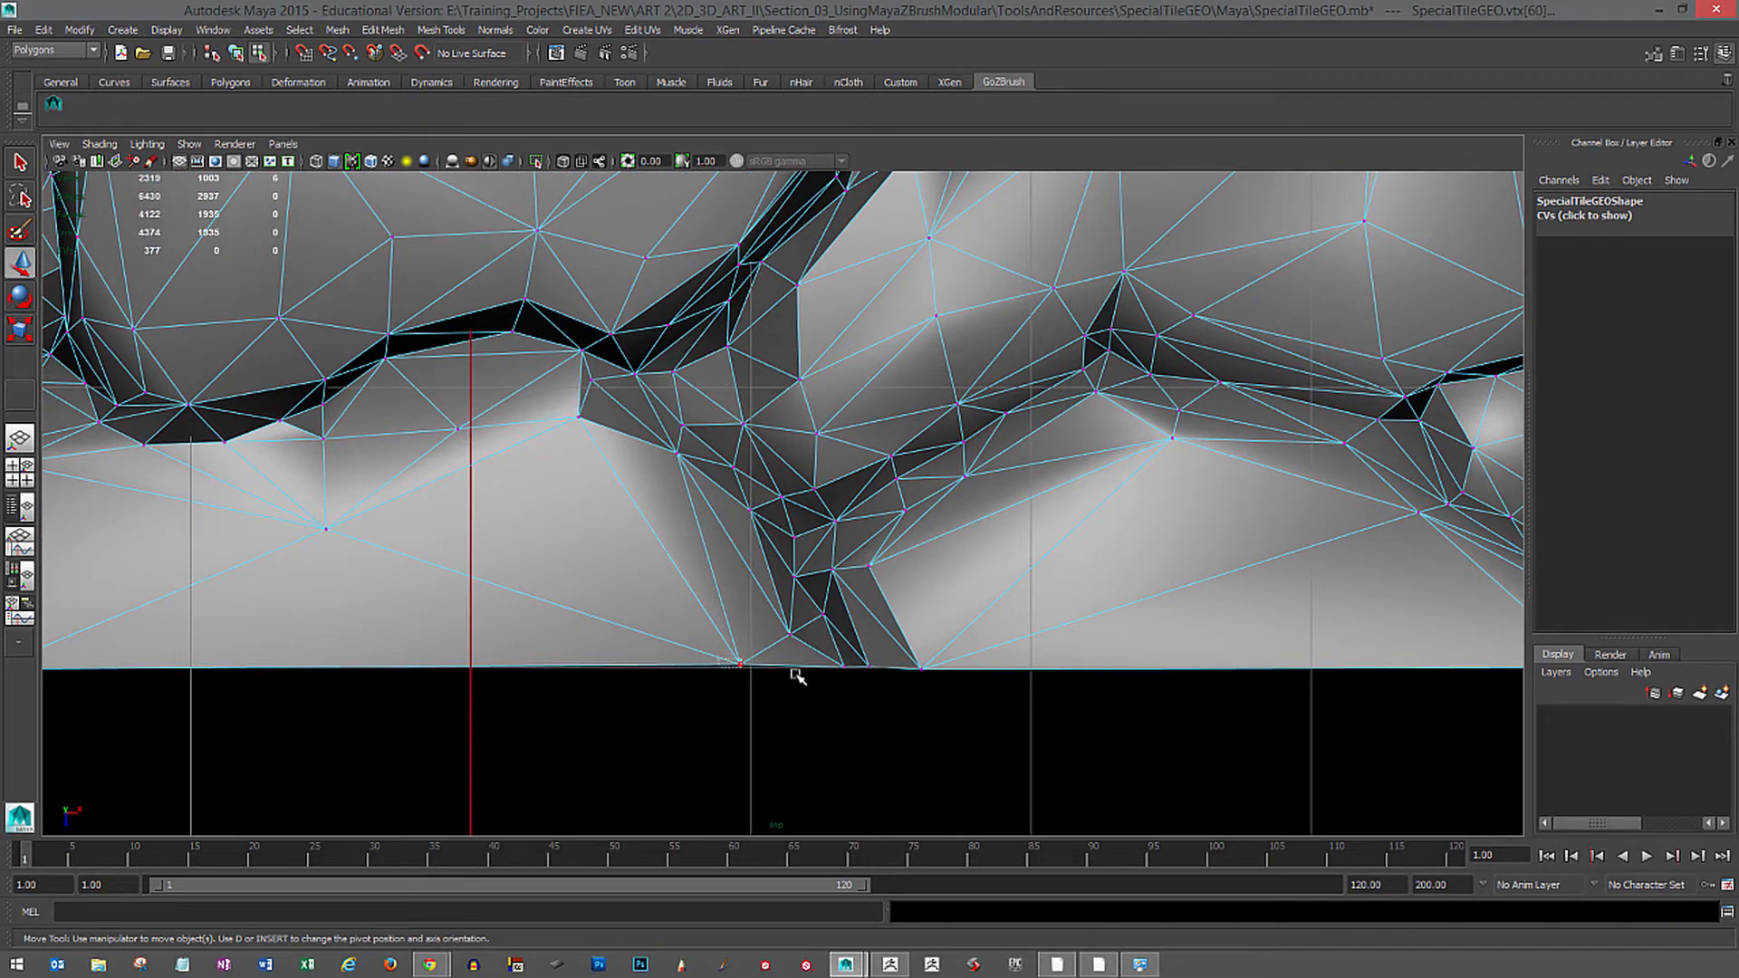
drag(795, 674, 978, 699)
key(x)
drag(830, 725, 831, 743)
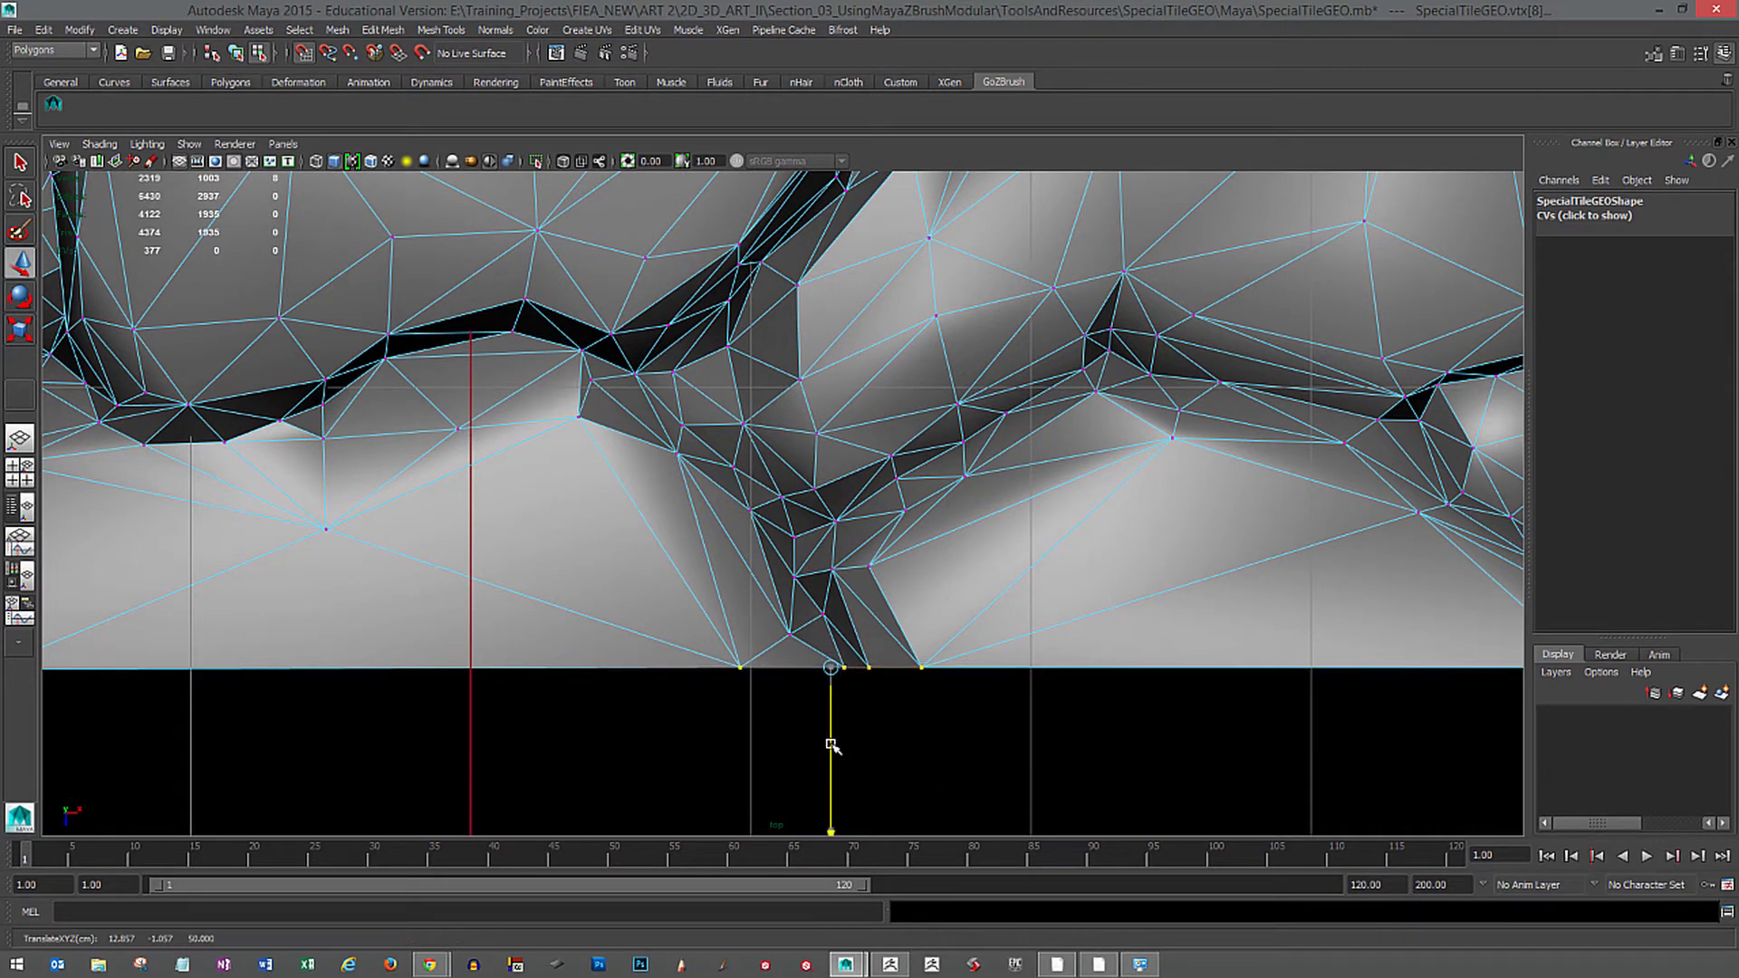
Snap the remaining +Z edge vertices up to the missing -X corner onto the Z 50 grid line, moving along Z only.
alt+right_drag(1033, 734, 609, 731)
alt+middle_drag(610, 730, 1259, 729)
alt+middle_drag(819, 683, 834, 694)
alt+right_drag(611, 726, 664, 732)
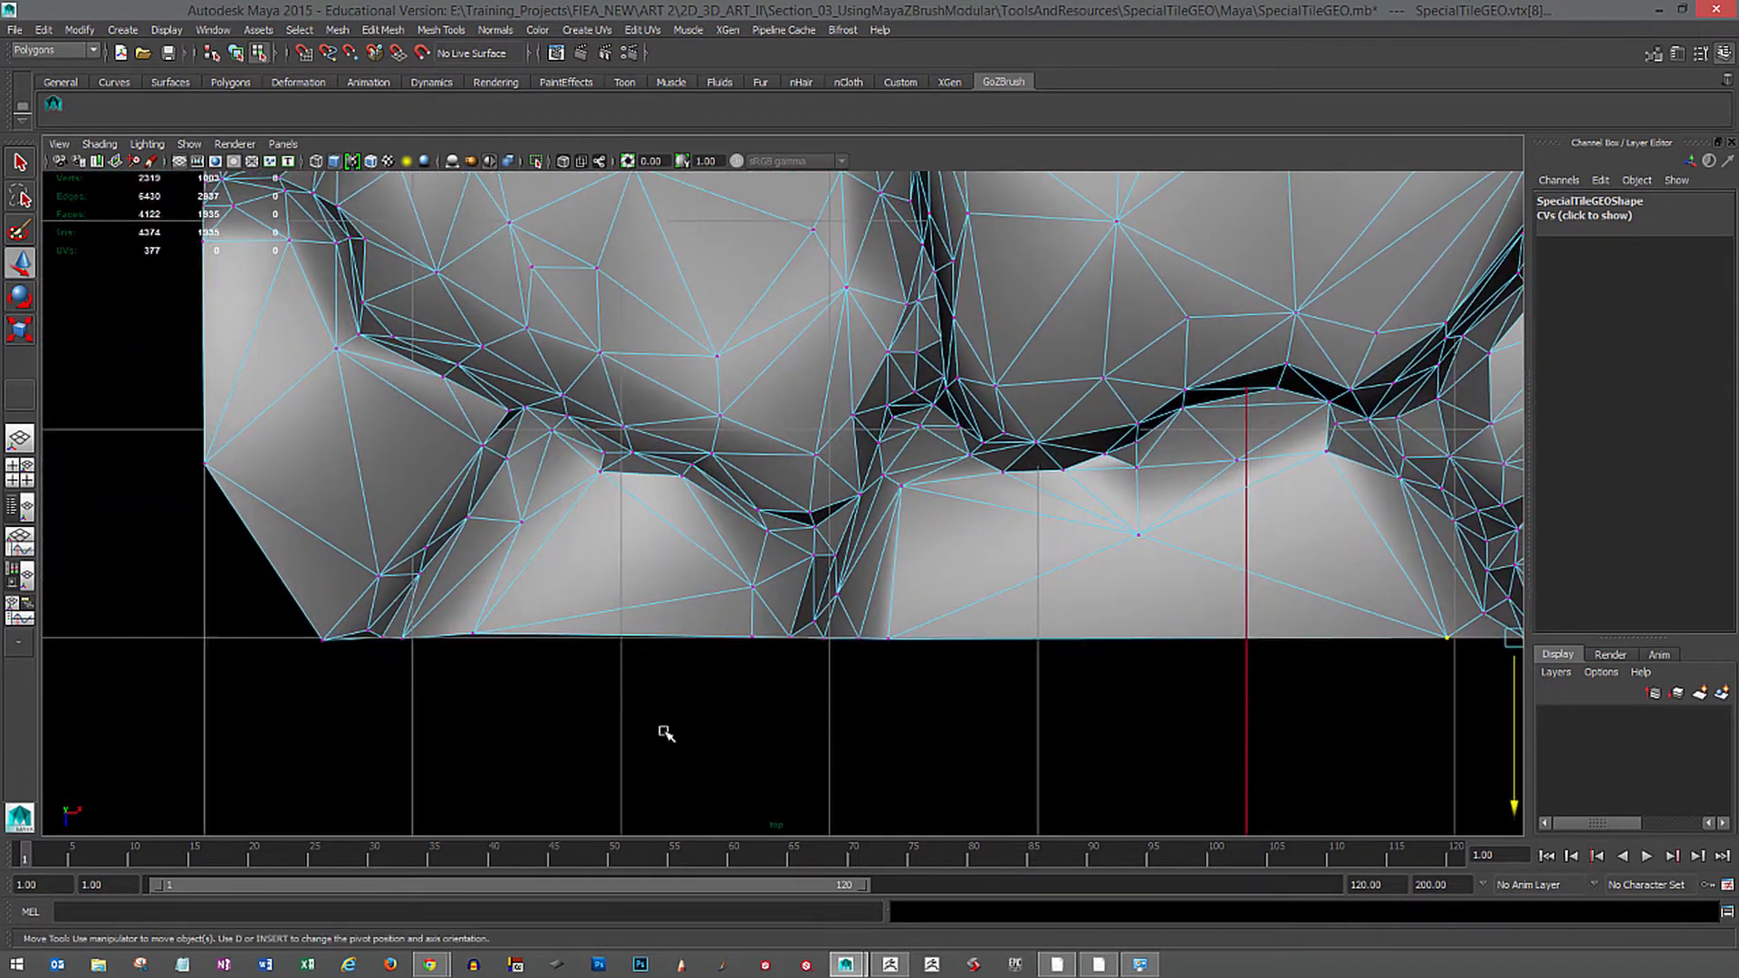
drag(309, 738, 902, 625)
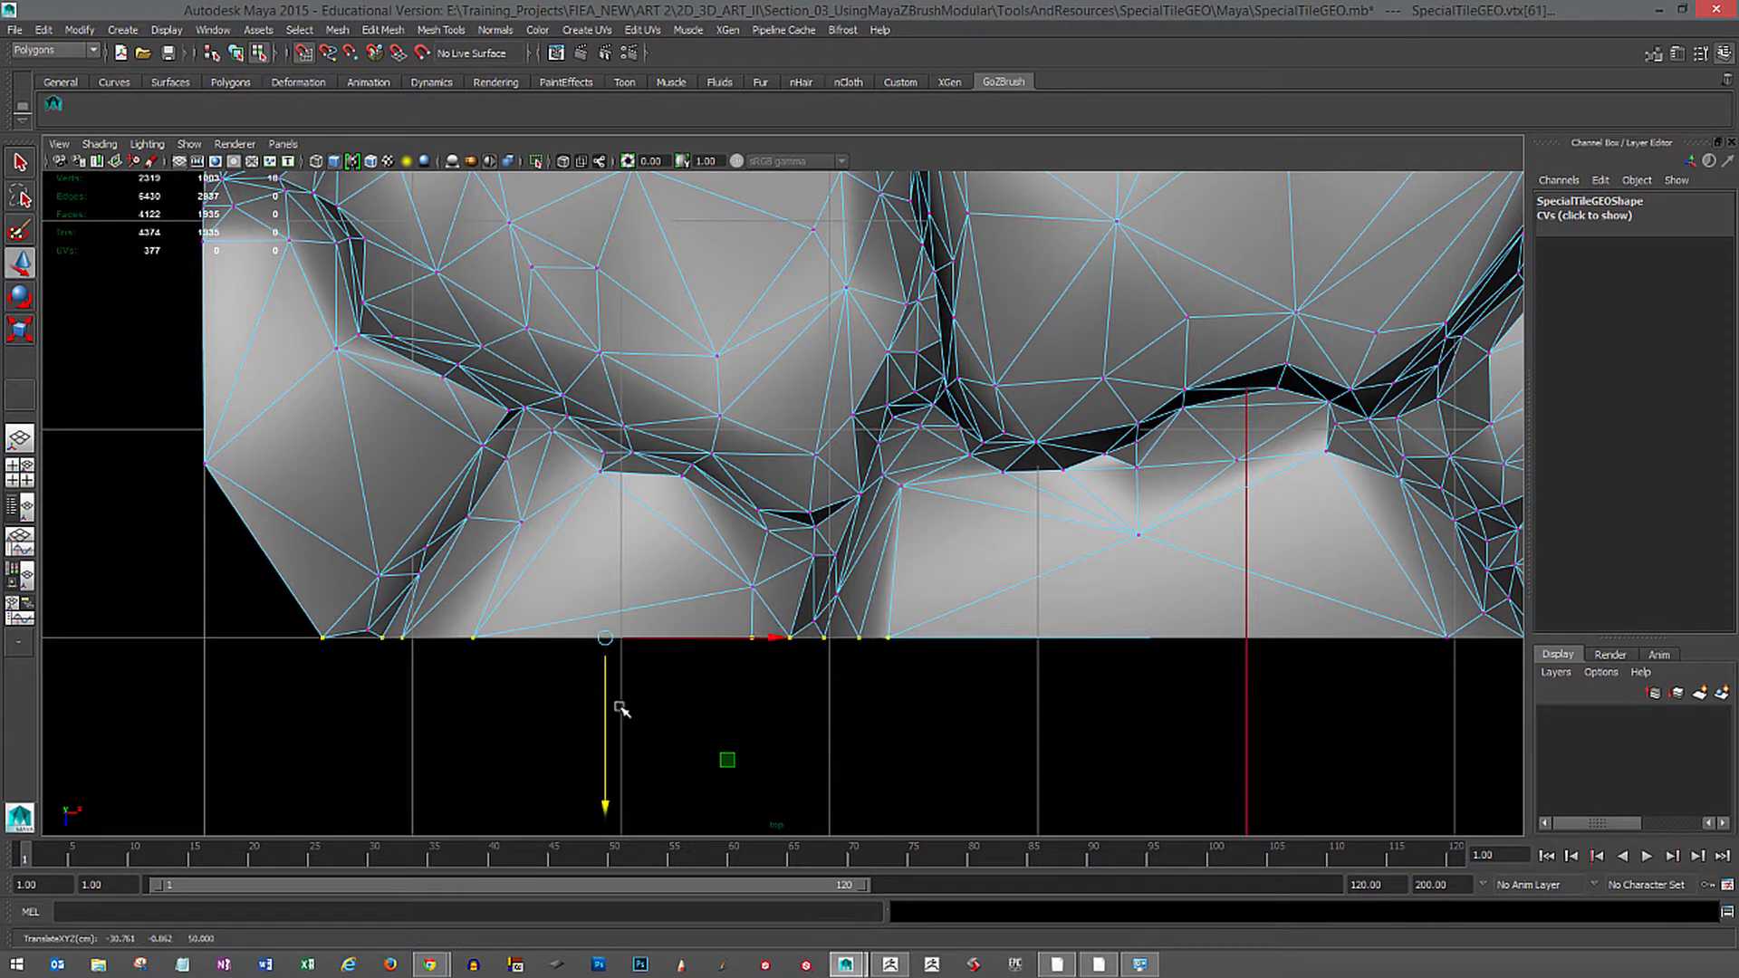
alt+middle_drag(621, 711, 664, 714)
alt+middle_drag(318, 660, 621, 684)
drag(629, 668, 664, 709)
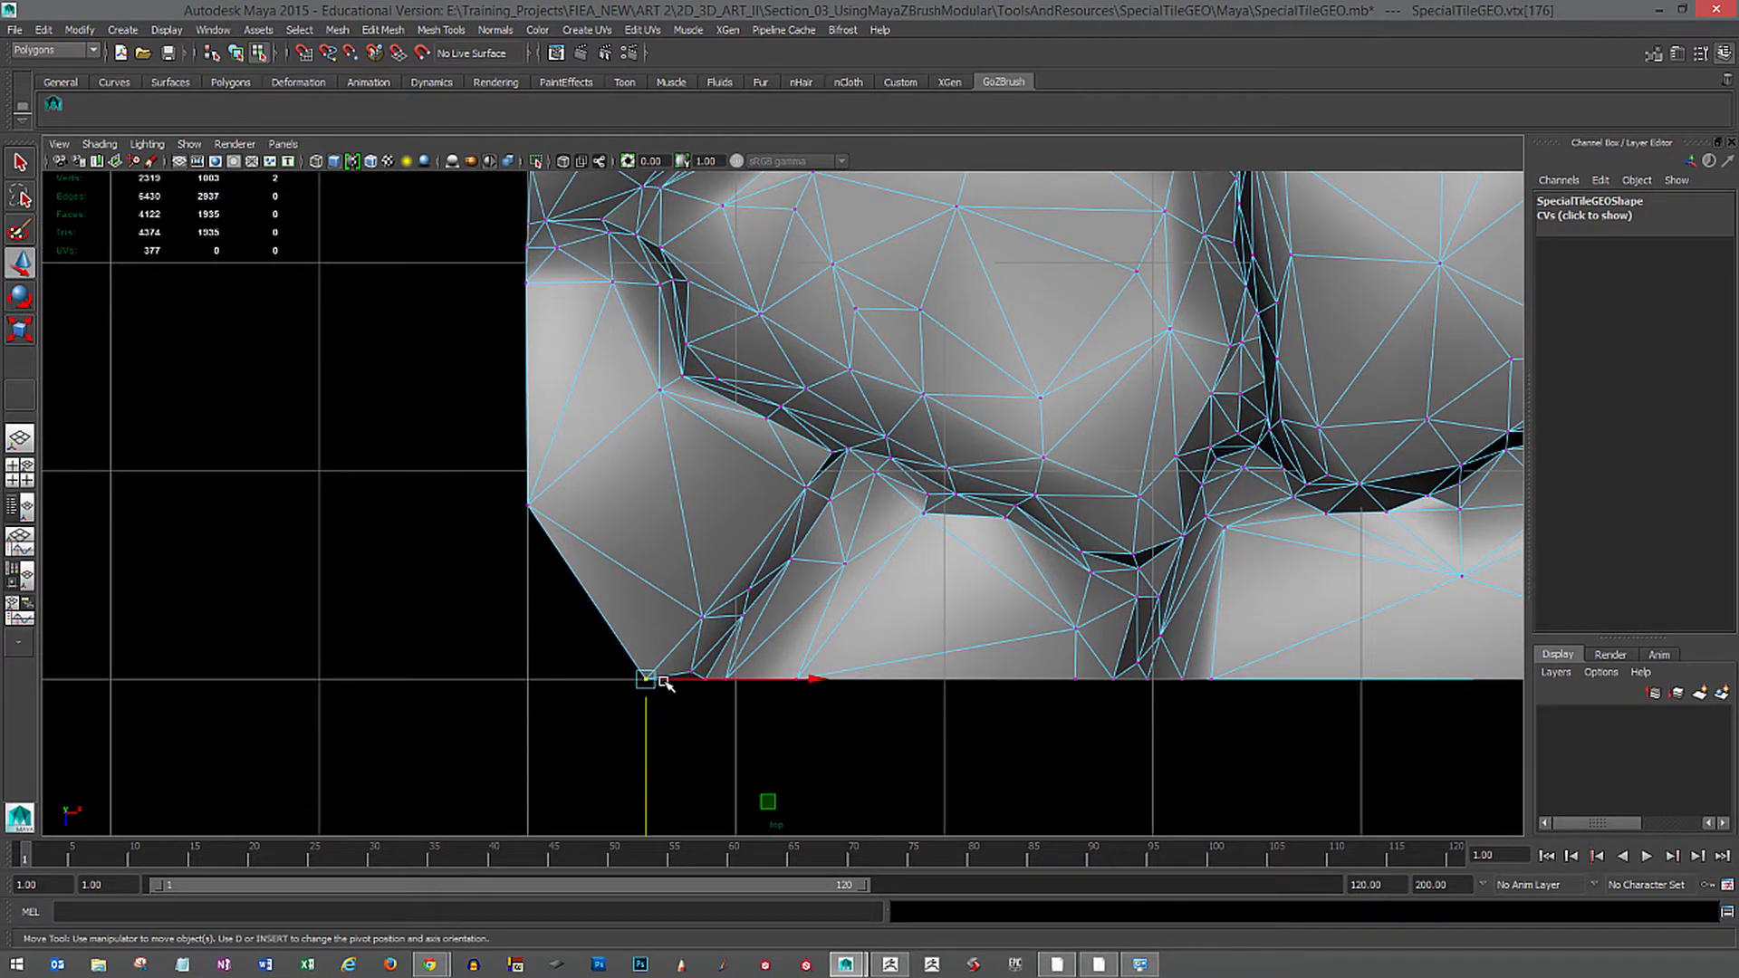
alt+middle_drag(645, 681, 711, 625)
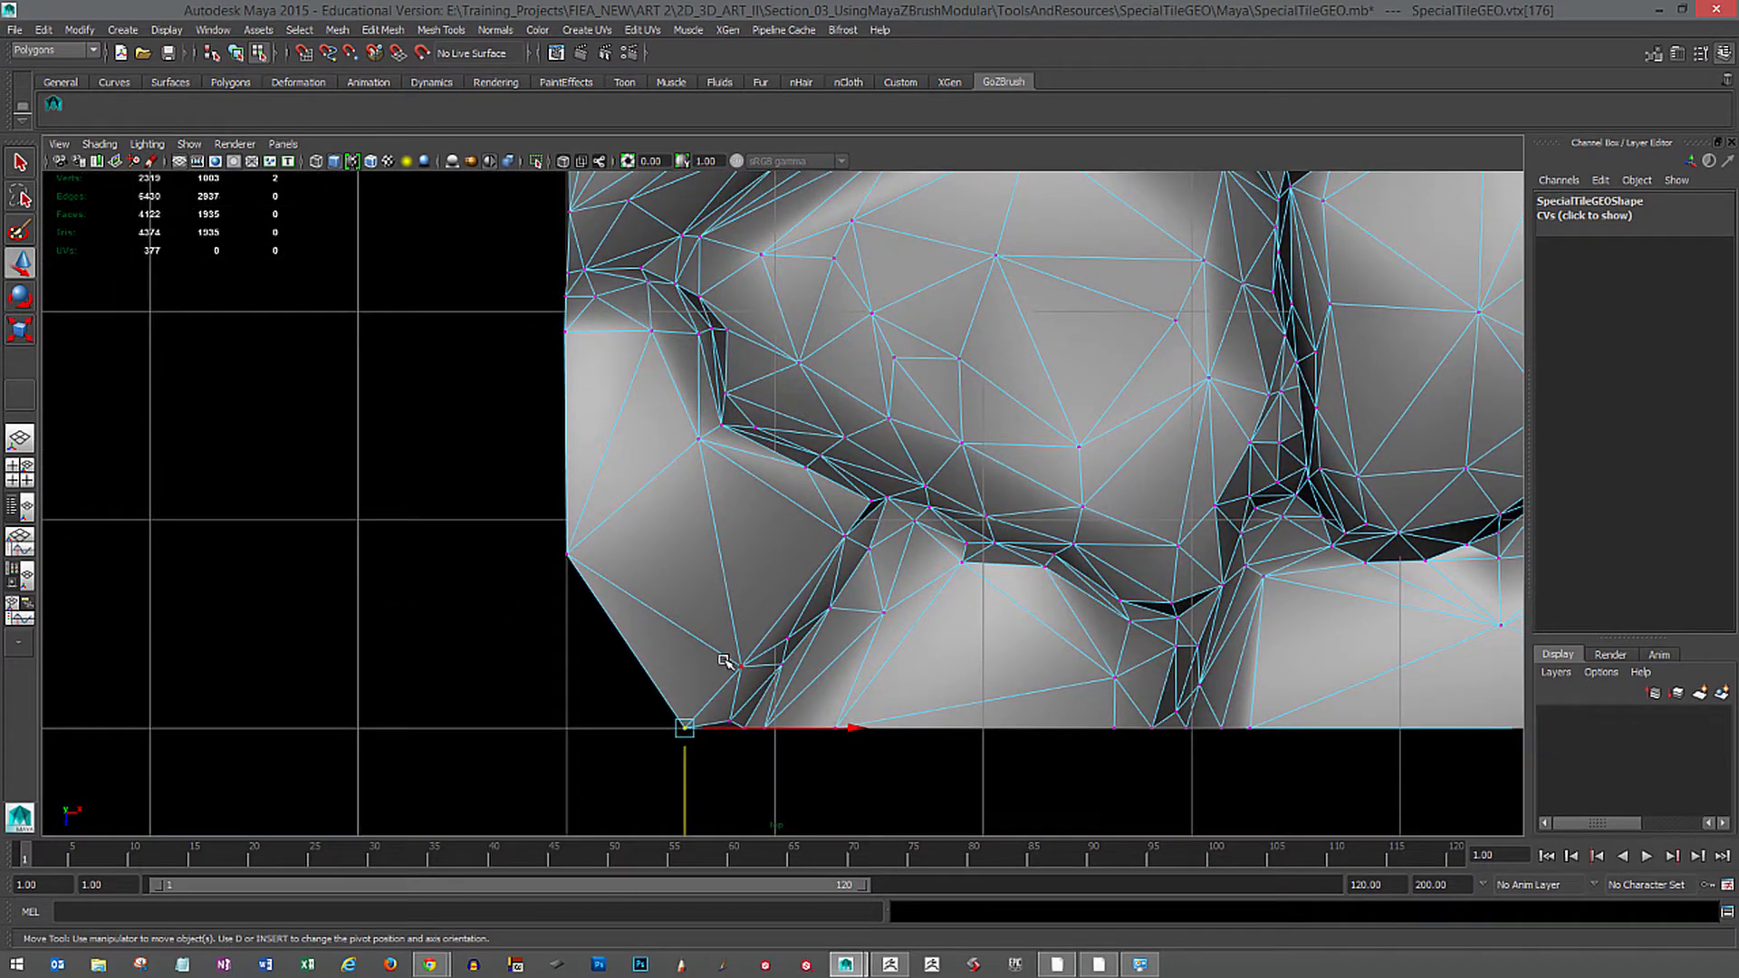
Fill the tile's missing -X, +Z corner by appending a triangular polygon to the diagonal border edge.
key(F8)
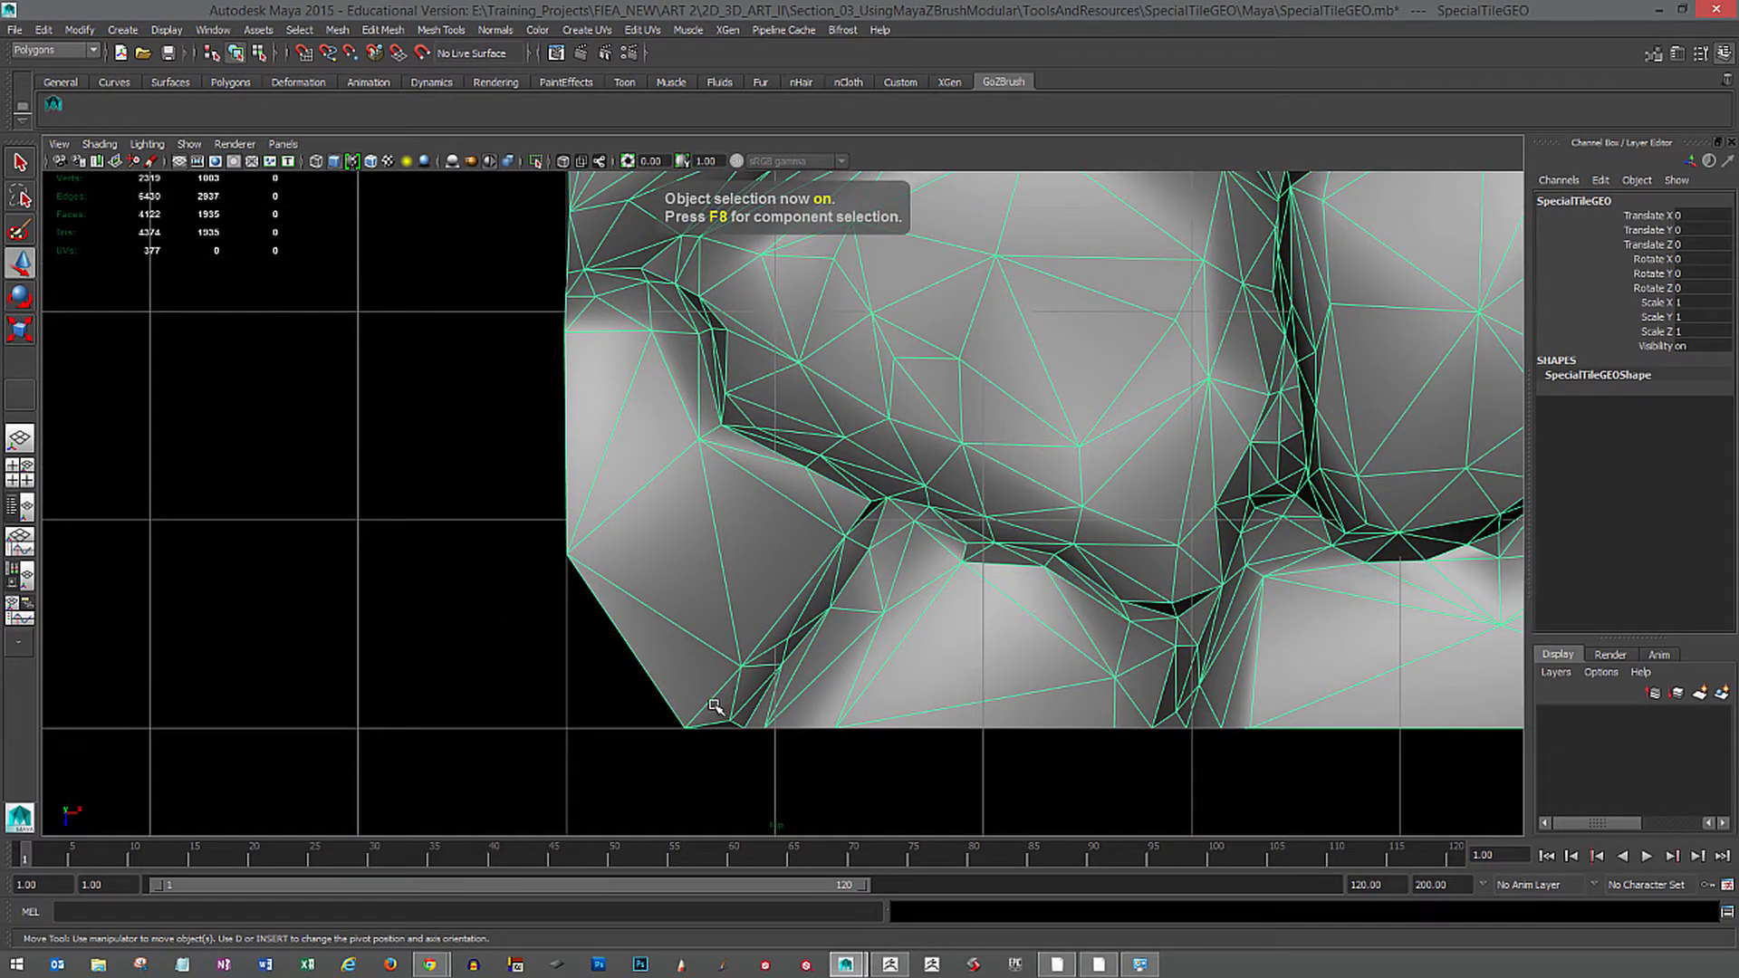
shift+right_drag(717, 693, 653, 670)
click(617, 632)
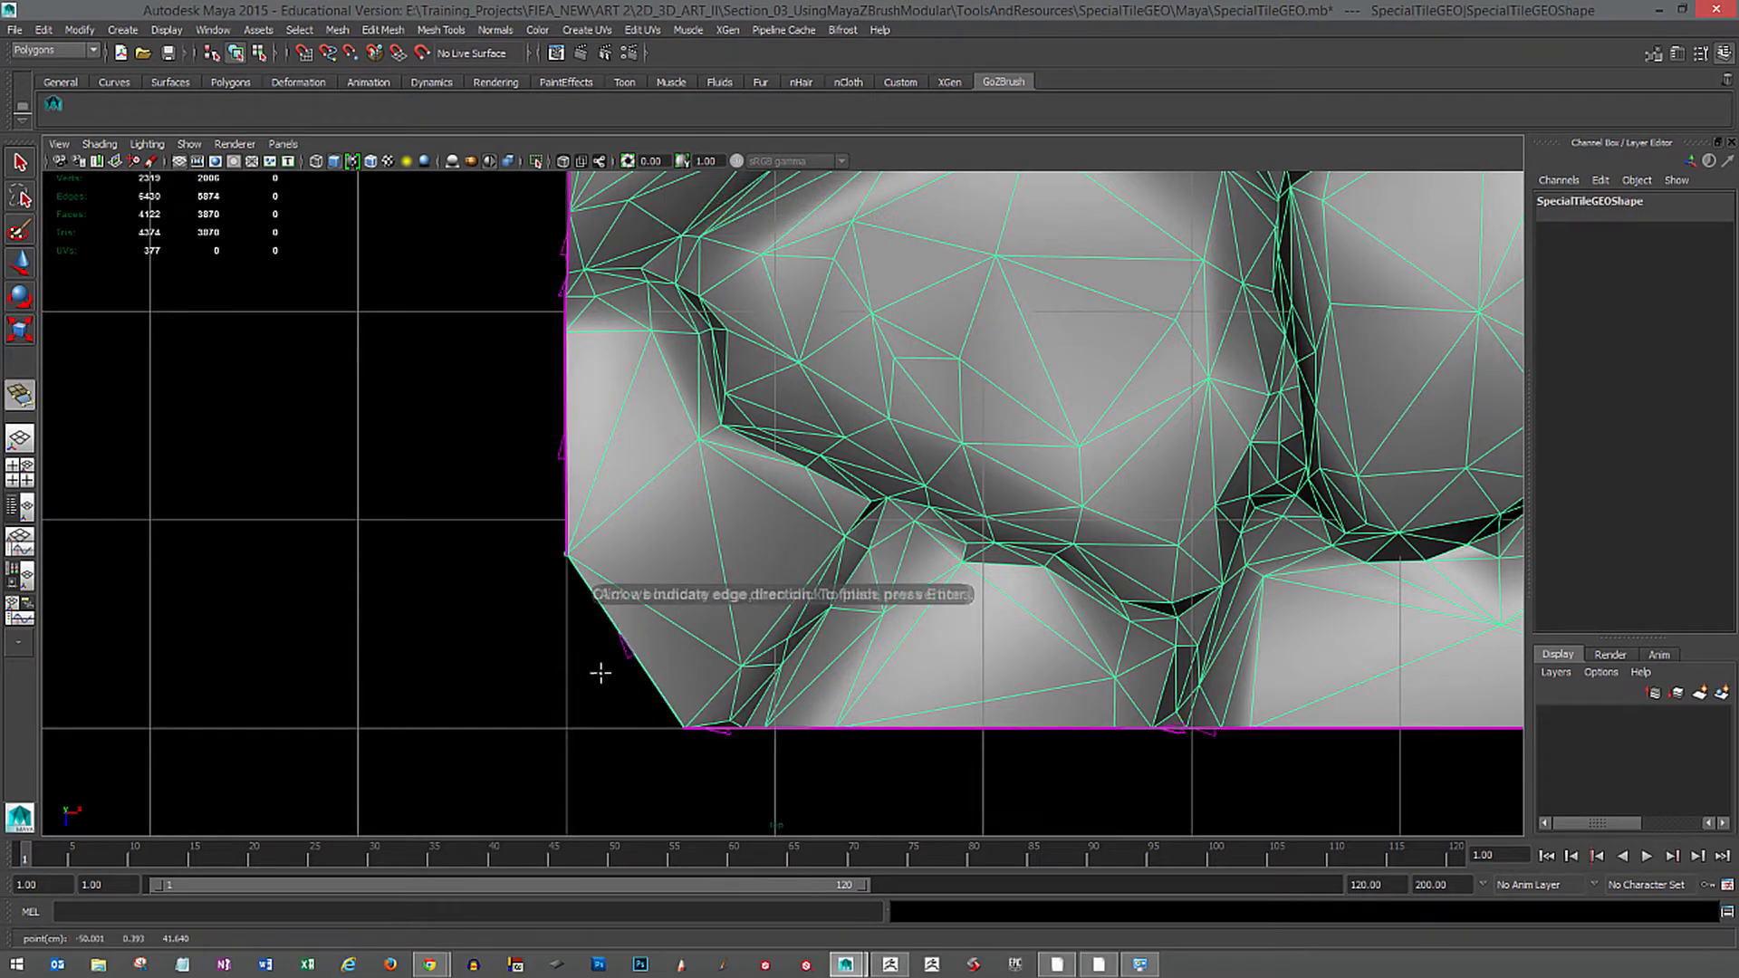
click(579, 725)
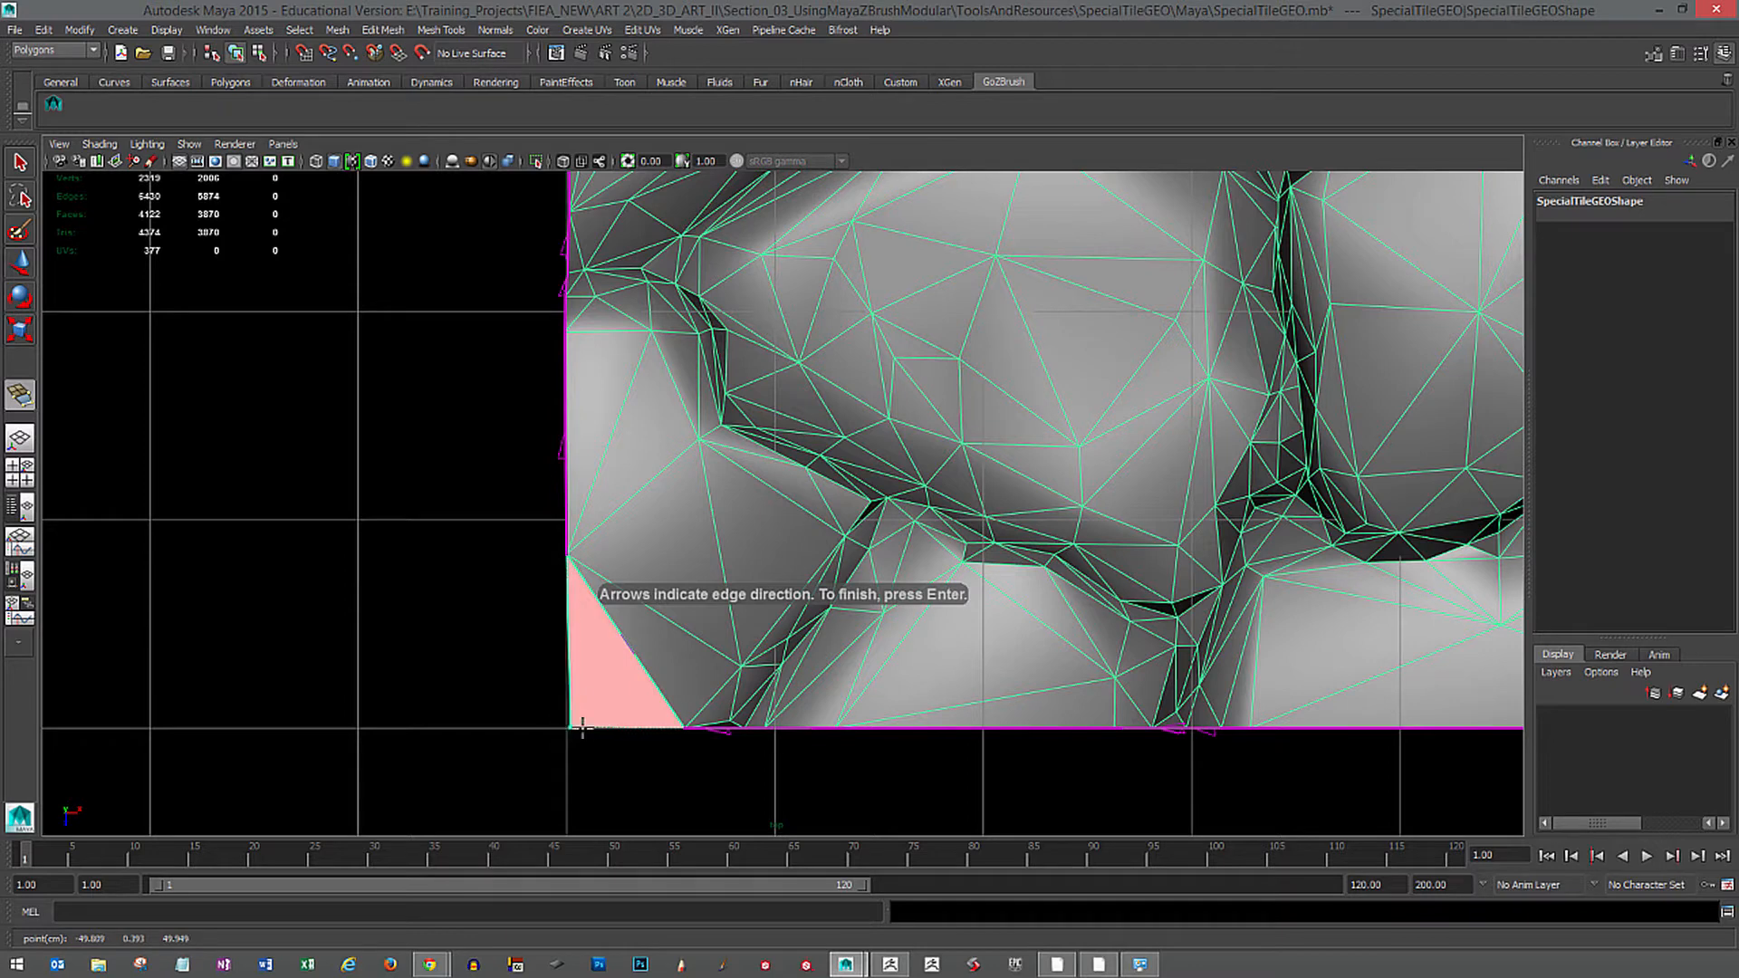
key(Return)
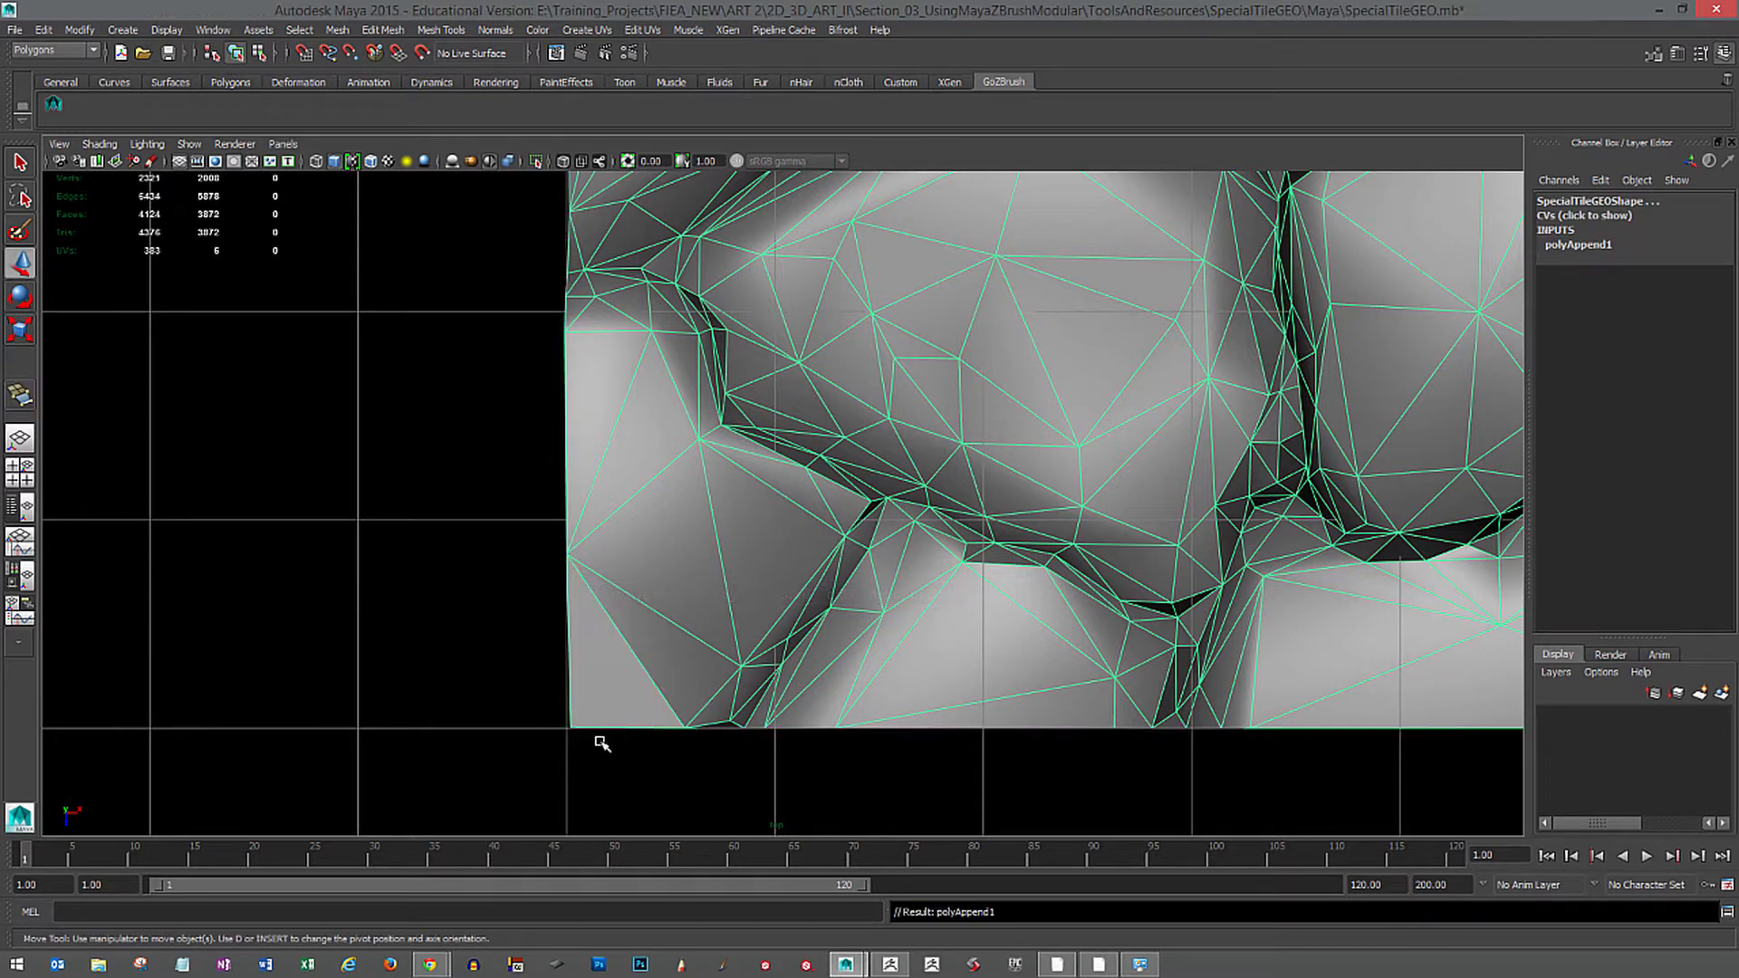
Snap the new corner vertices to the grid corner at X -50, Z 50 and the neighboring edge vertex onto Z 50.
key(F9)
drag(551, 766, 572, 734)
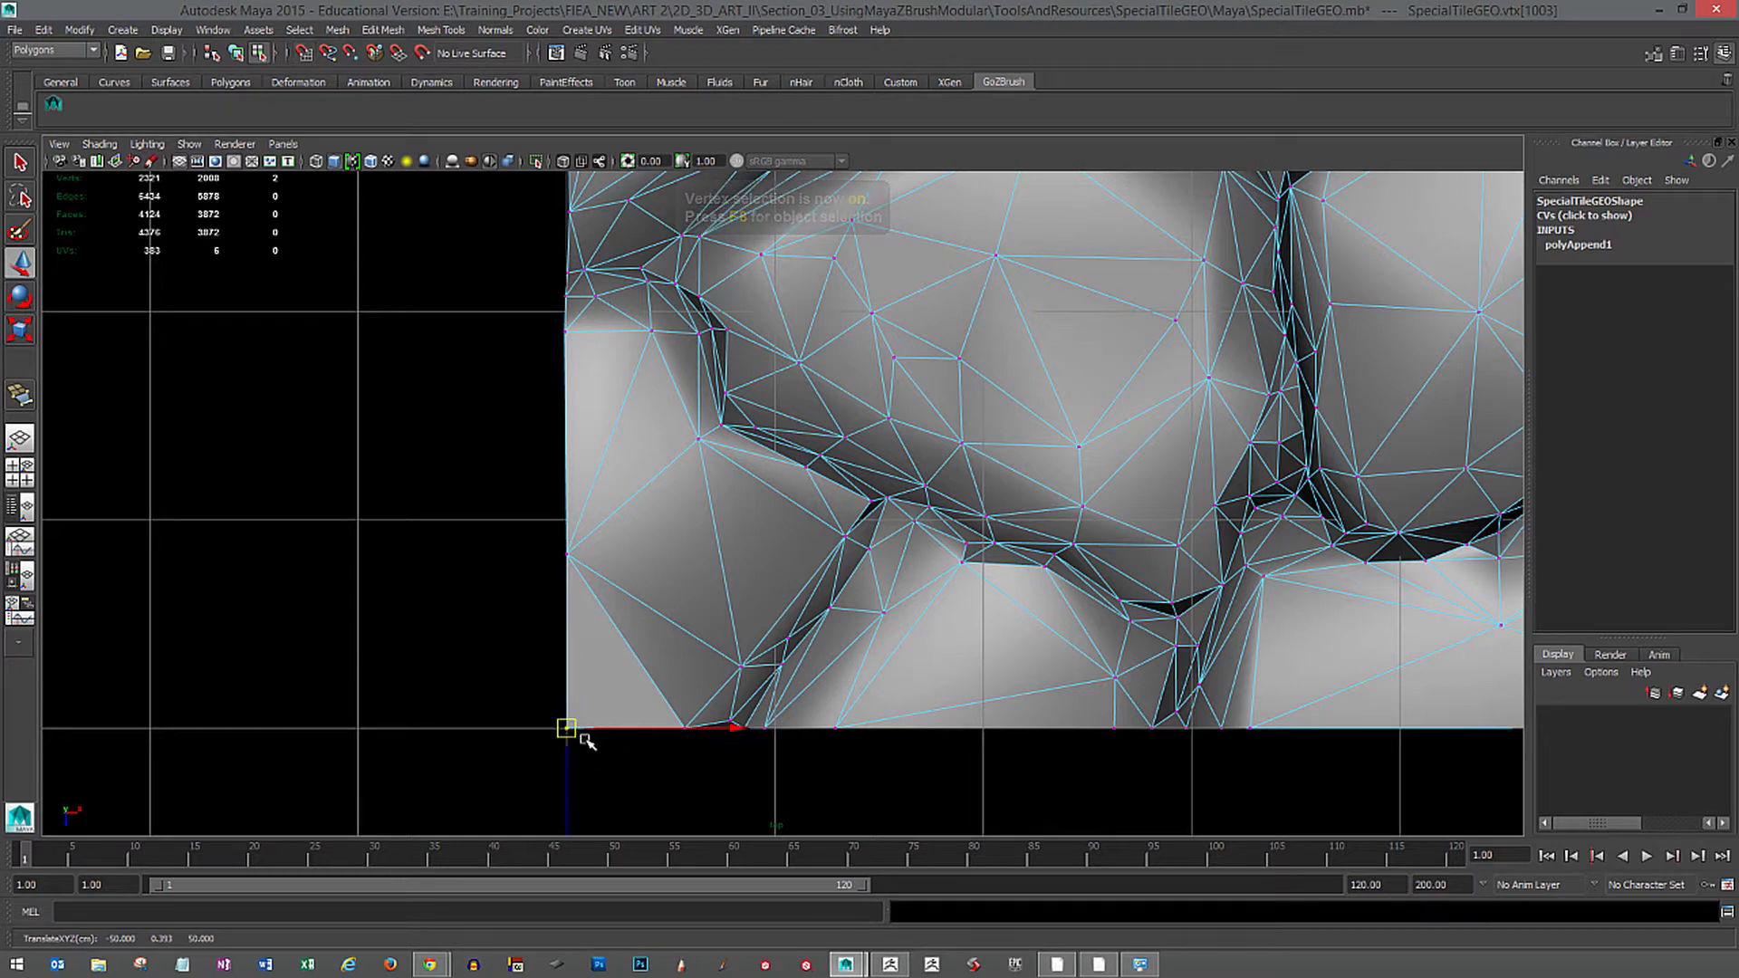
click(697, 778)
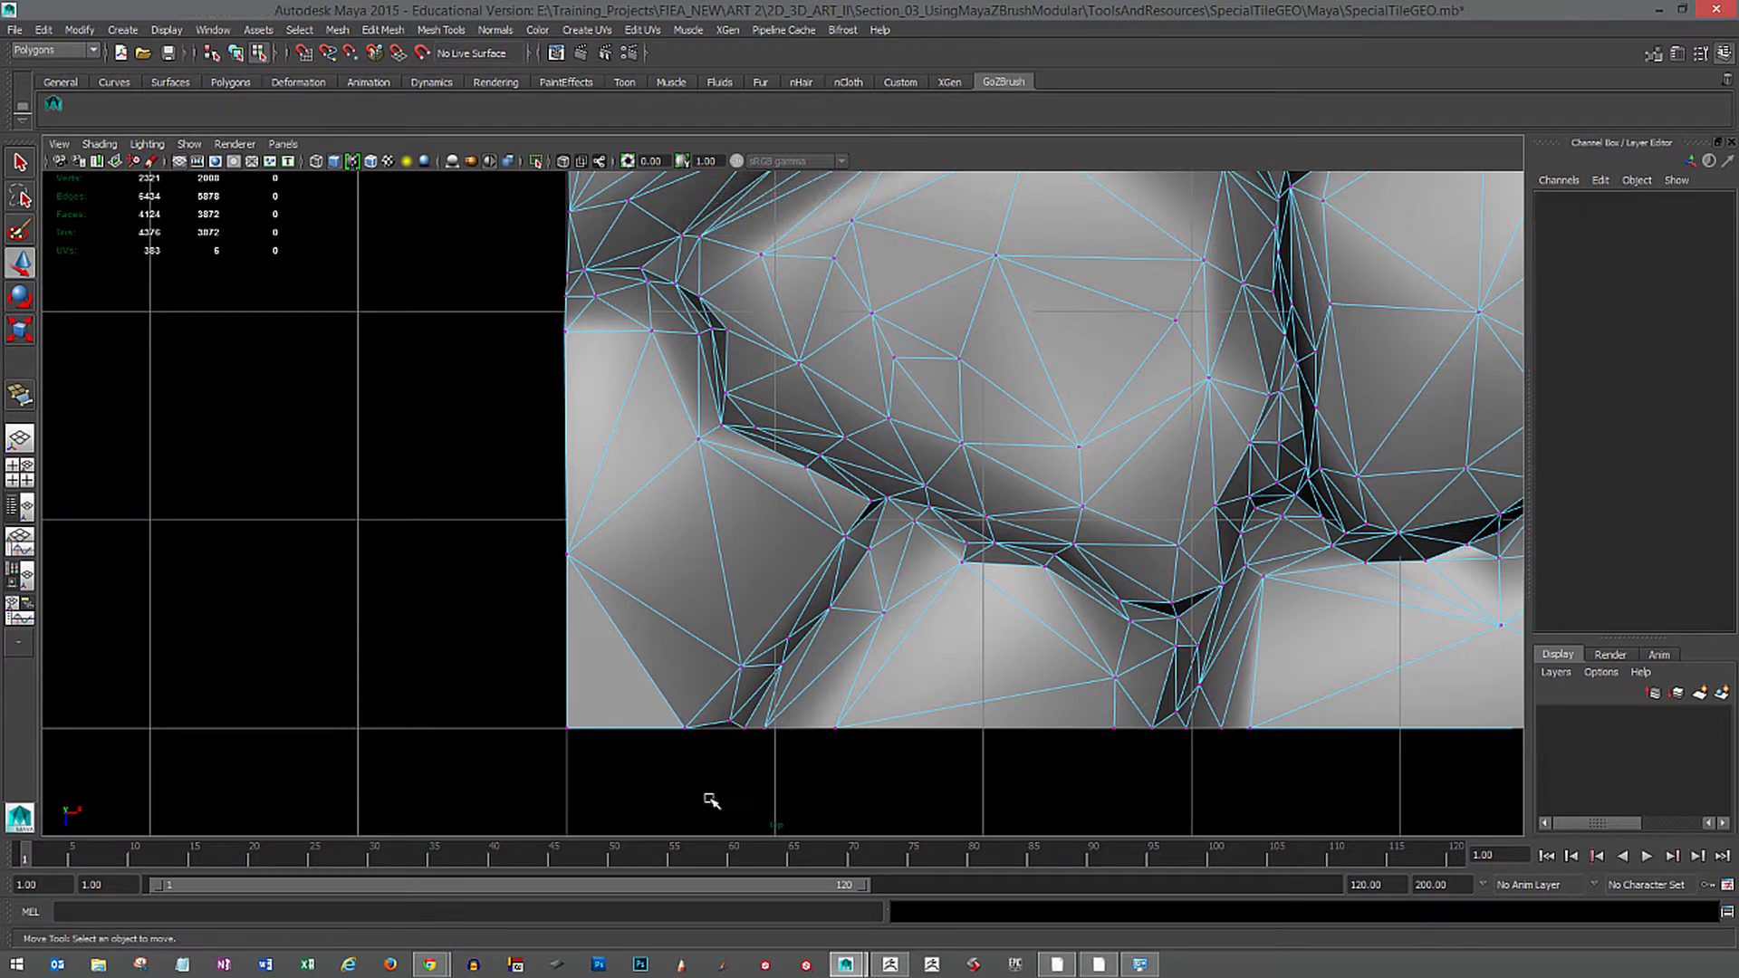
drag(678, 723, 689, 738)
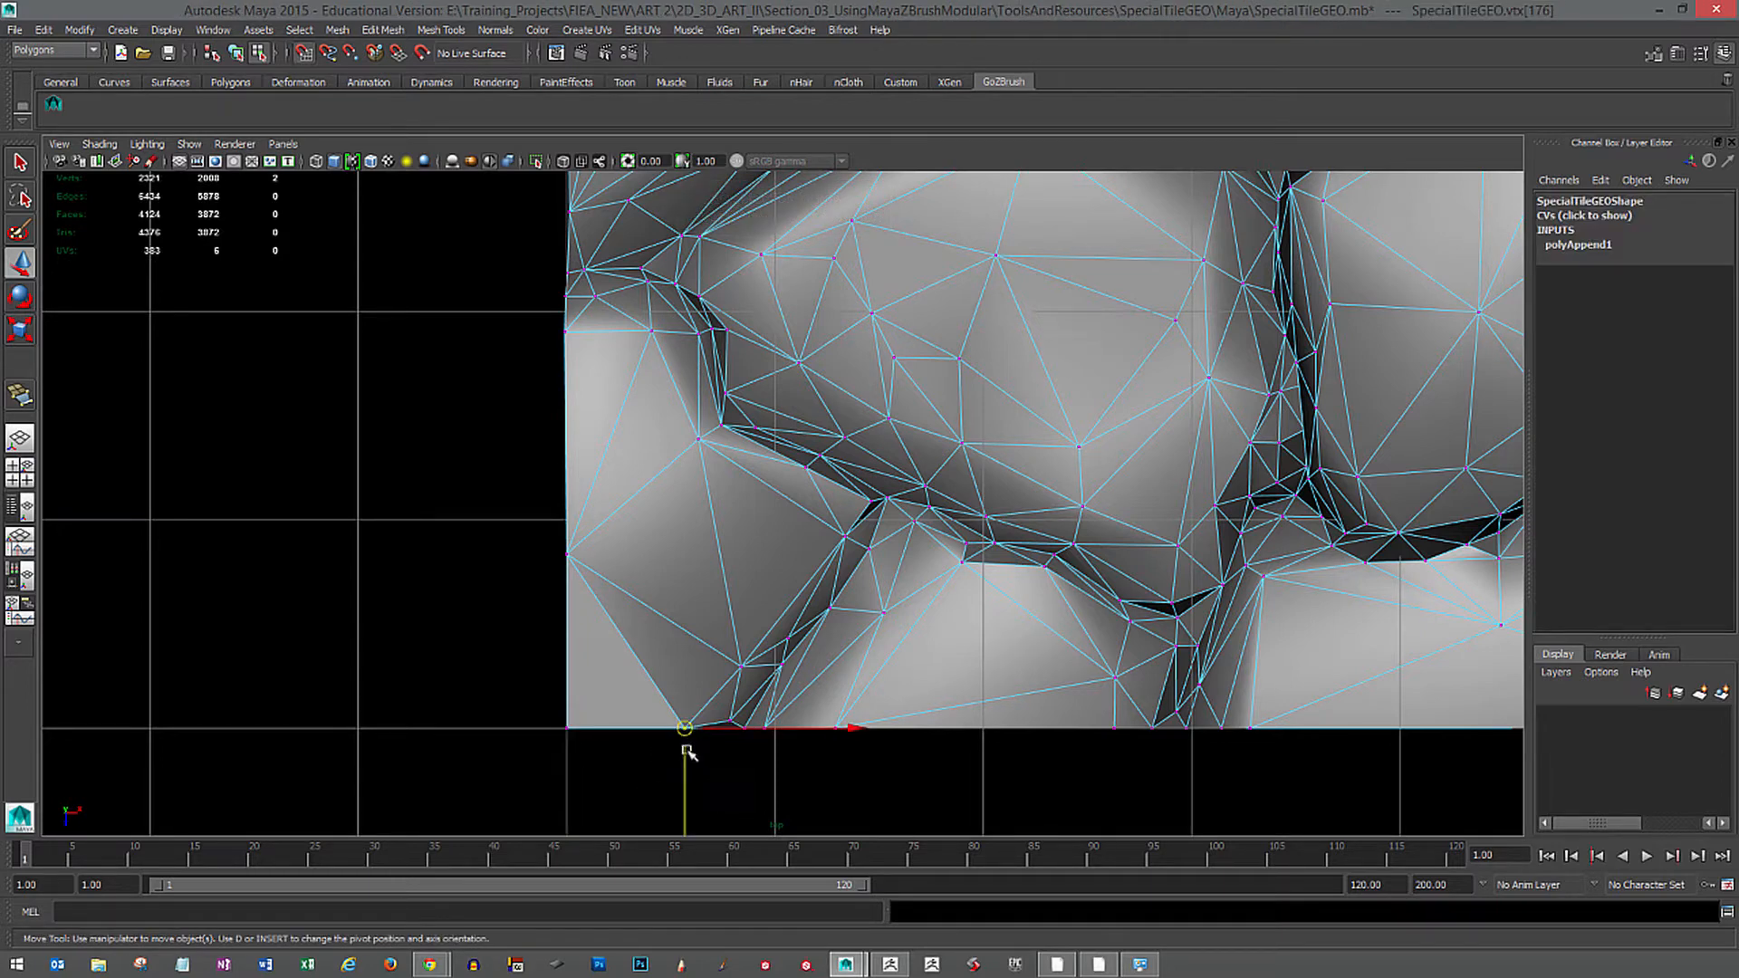
Snap the -X edge vertices around the first crevice above the filled corner onto the X -50 grid line.
alt+middle_drag(691, 668, 708, 908)
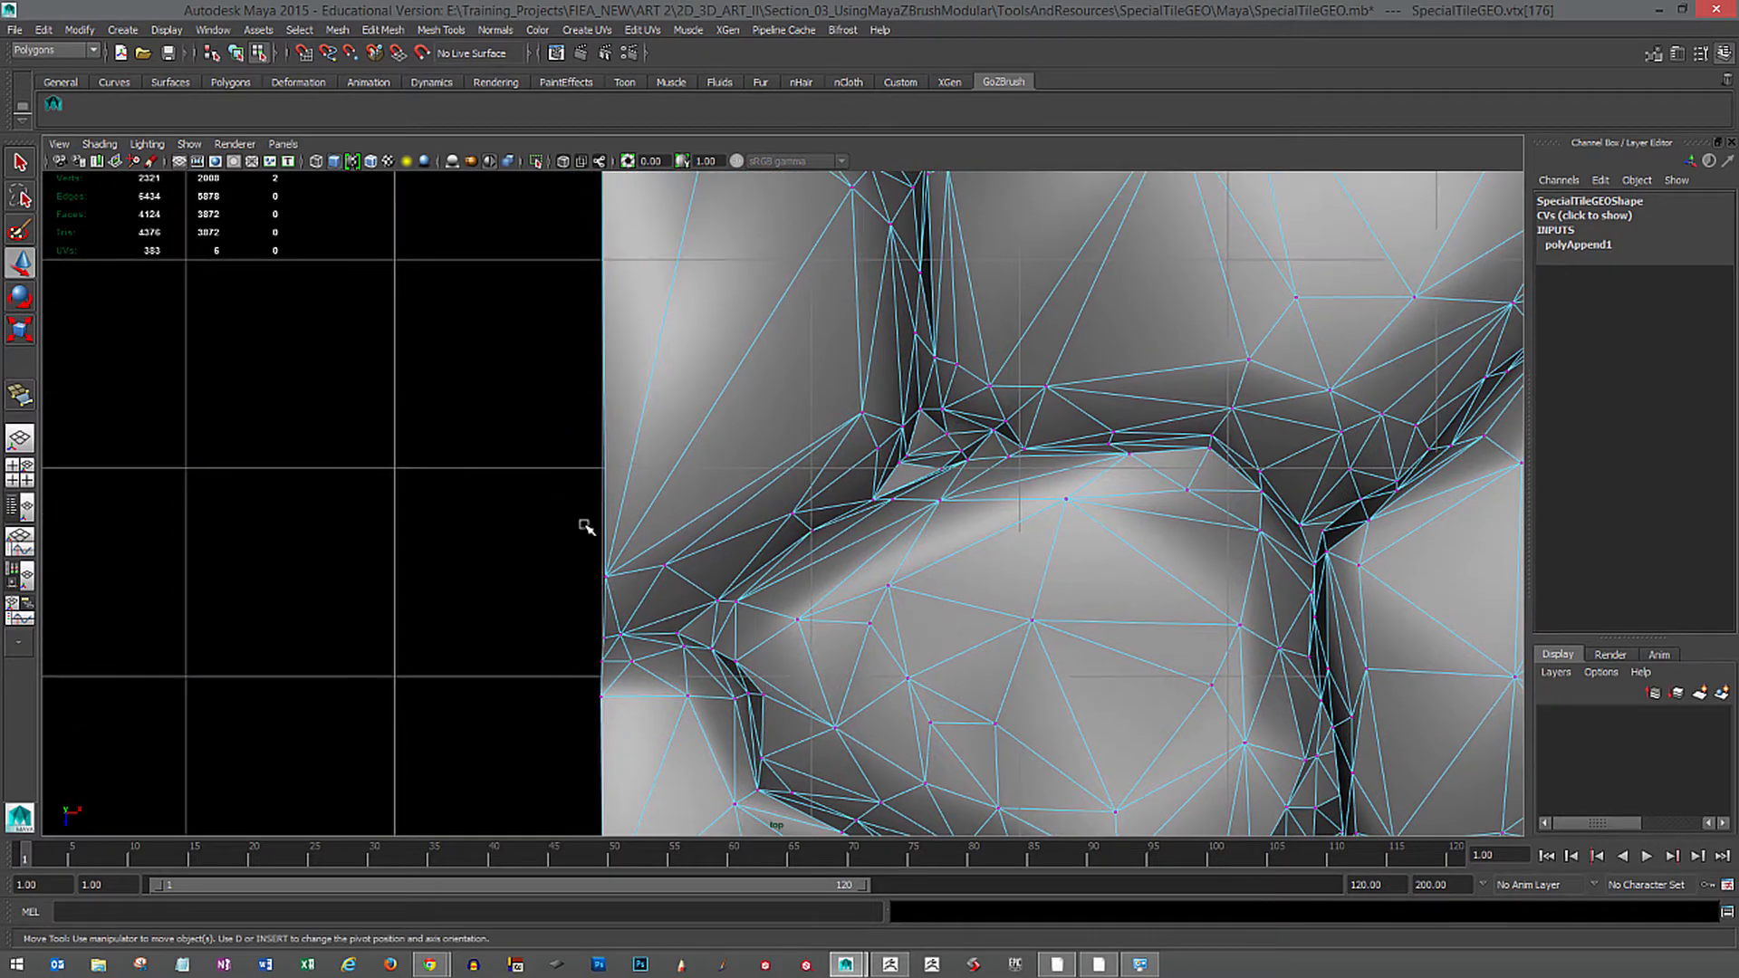
drag(568, 497, 621, 763)
key(x)
drag(670, 638, 668, 625)
Select the -X edge vertices around the crevice at the X axis and snap them onto the X -50 grid line.
alt+middle_drag(668, 544, 670, 933)
alt+middle_drag(683, 597, 696, 776)
drag(595, 519, 633, 731)
key(x)
drag(660, 609, 657, 613)
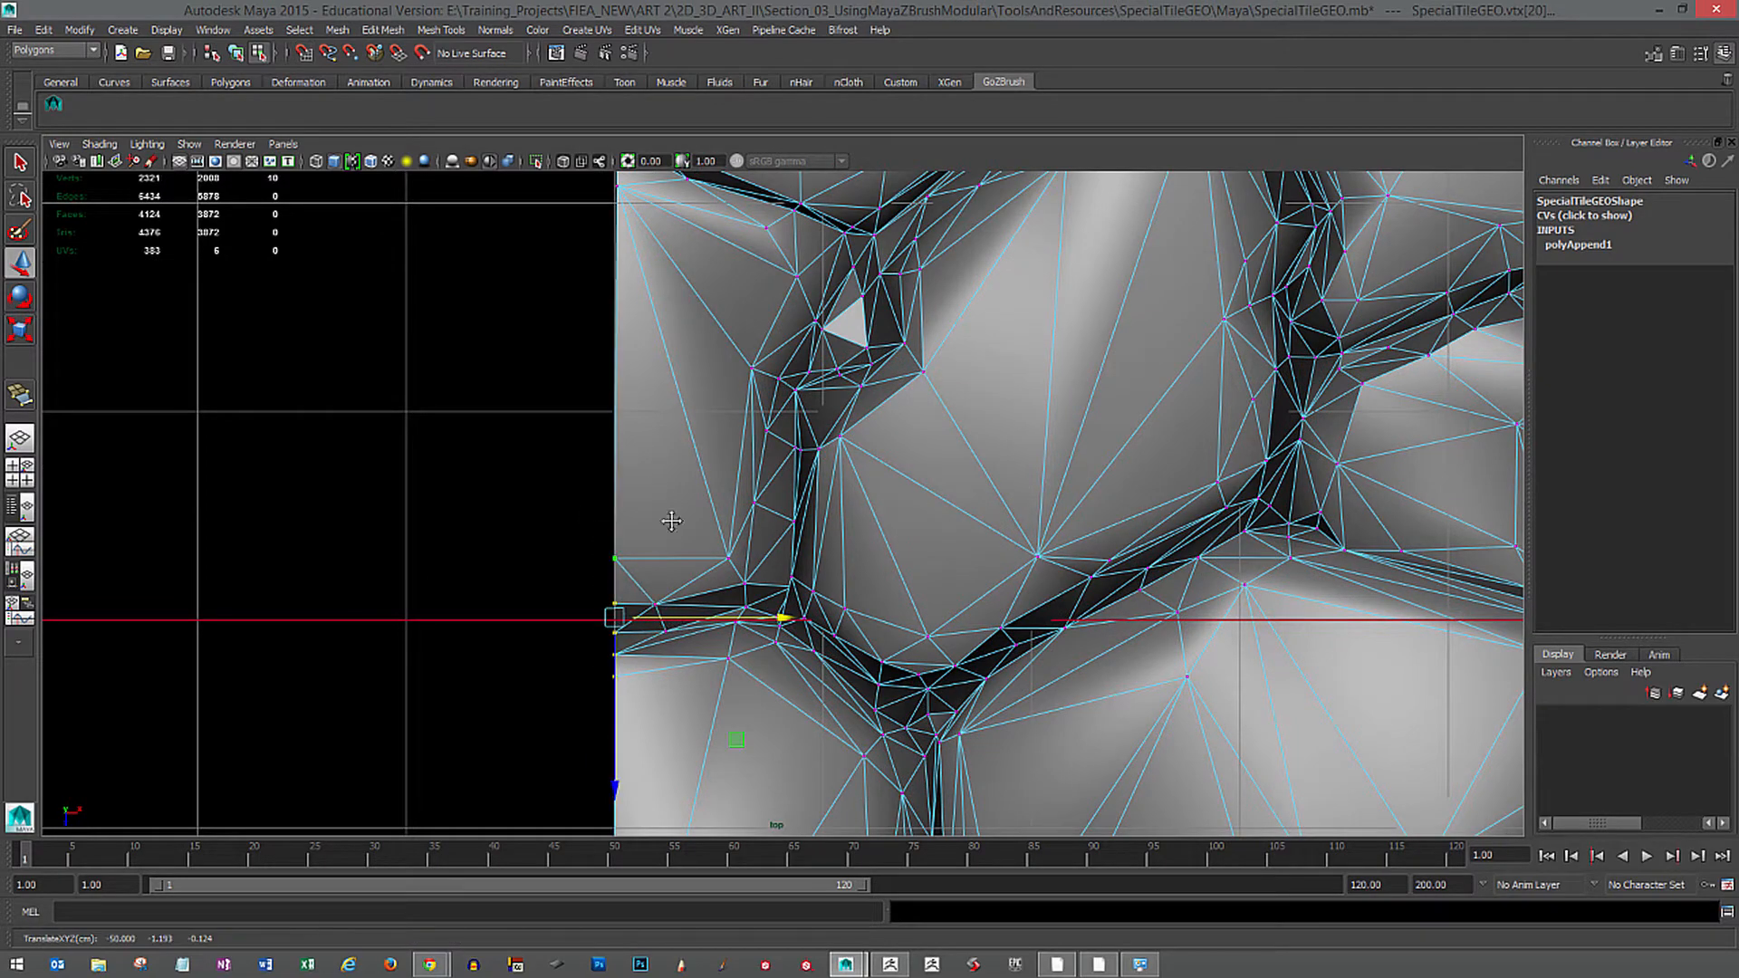
Snap the -X edge vertices around the next crevice toward -Z onto the X -50 grid line, moving along X only.
alt+middle_drag(653, 239, 661, 675)
drag(596, 481, 637, 702)
key(x)
drag(668, 569, 658, 572)
click(651, 549)
drag(605, 488, 632, 688)
key(x)
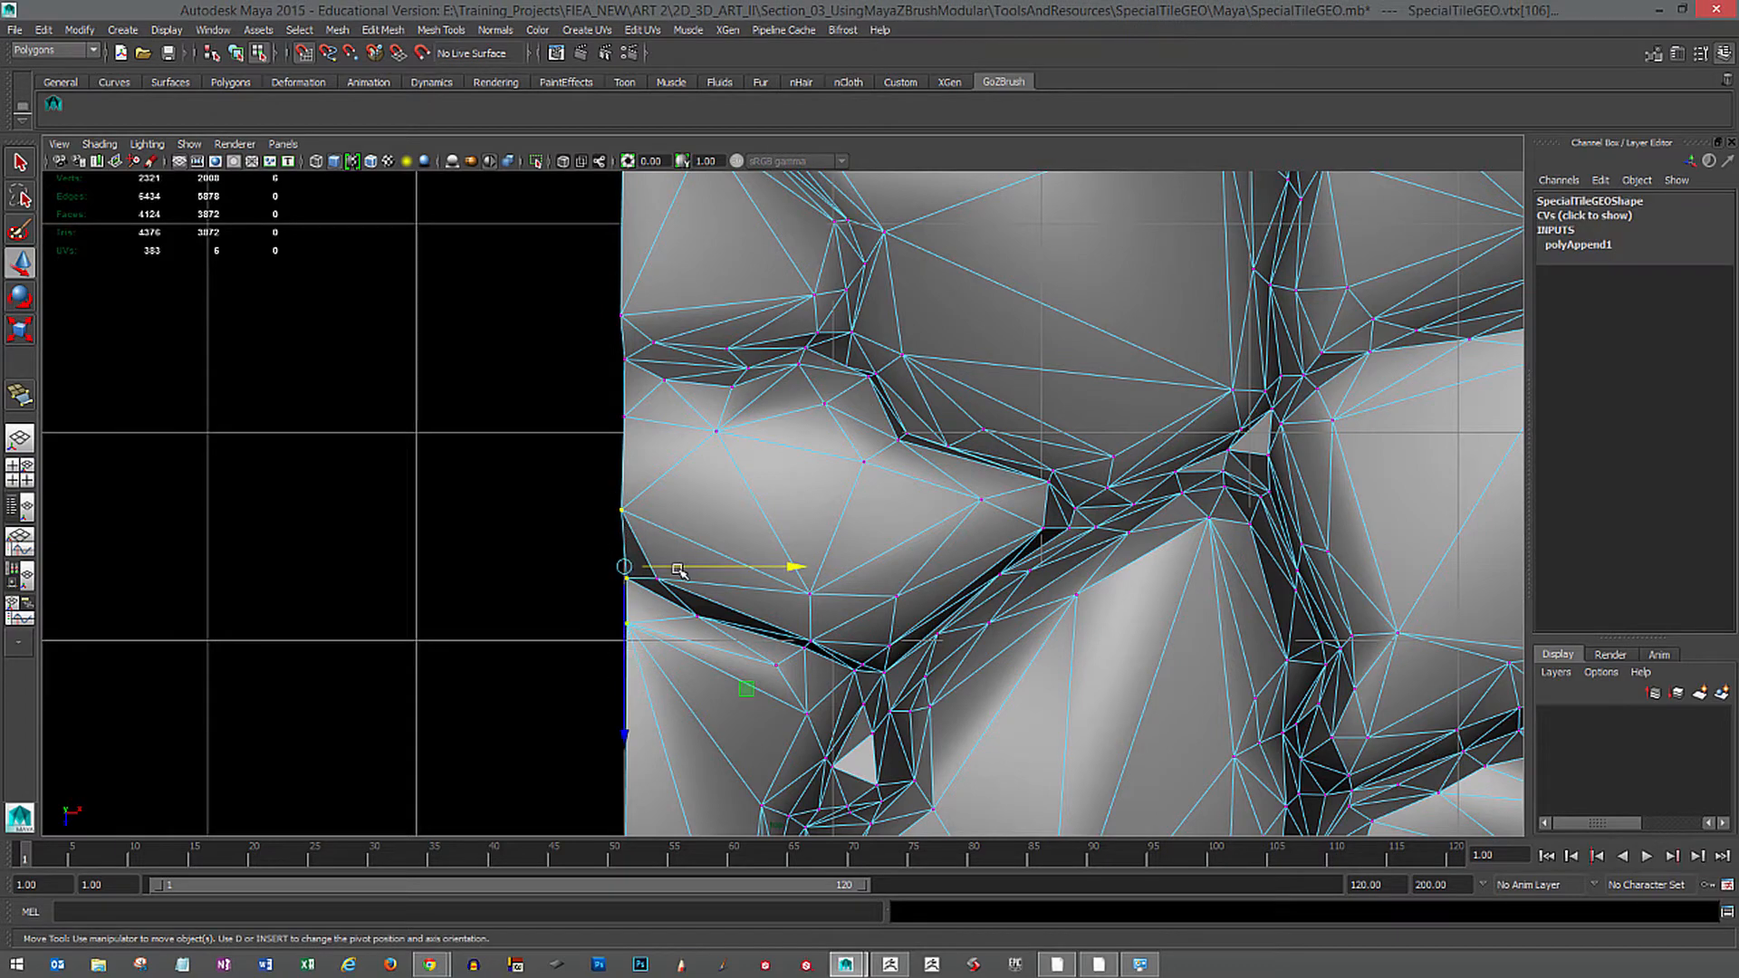
drag(670, 569, 660, 549)
Align the last group of -X edge vertices before the -Z corner to the X -50 grid line.
alt+middle_drag(660, 595, 661, 619)
alt+middle_drag(645, 365, 652, 596)
drag(593, 528, 645, 720)
alt+middle_drag(653, 559, 638, 732)
scroll(788, 601, down, 4)
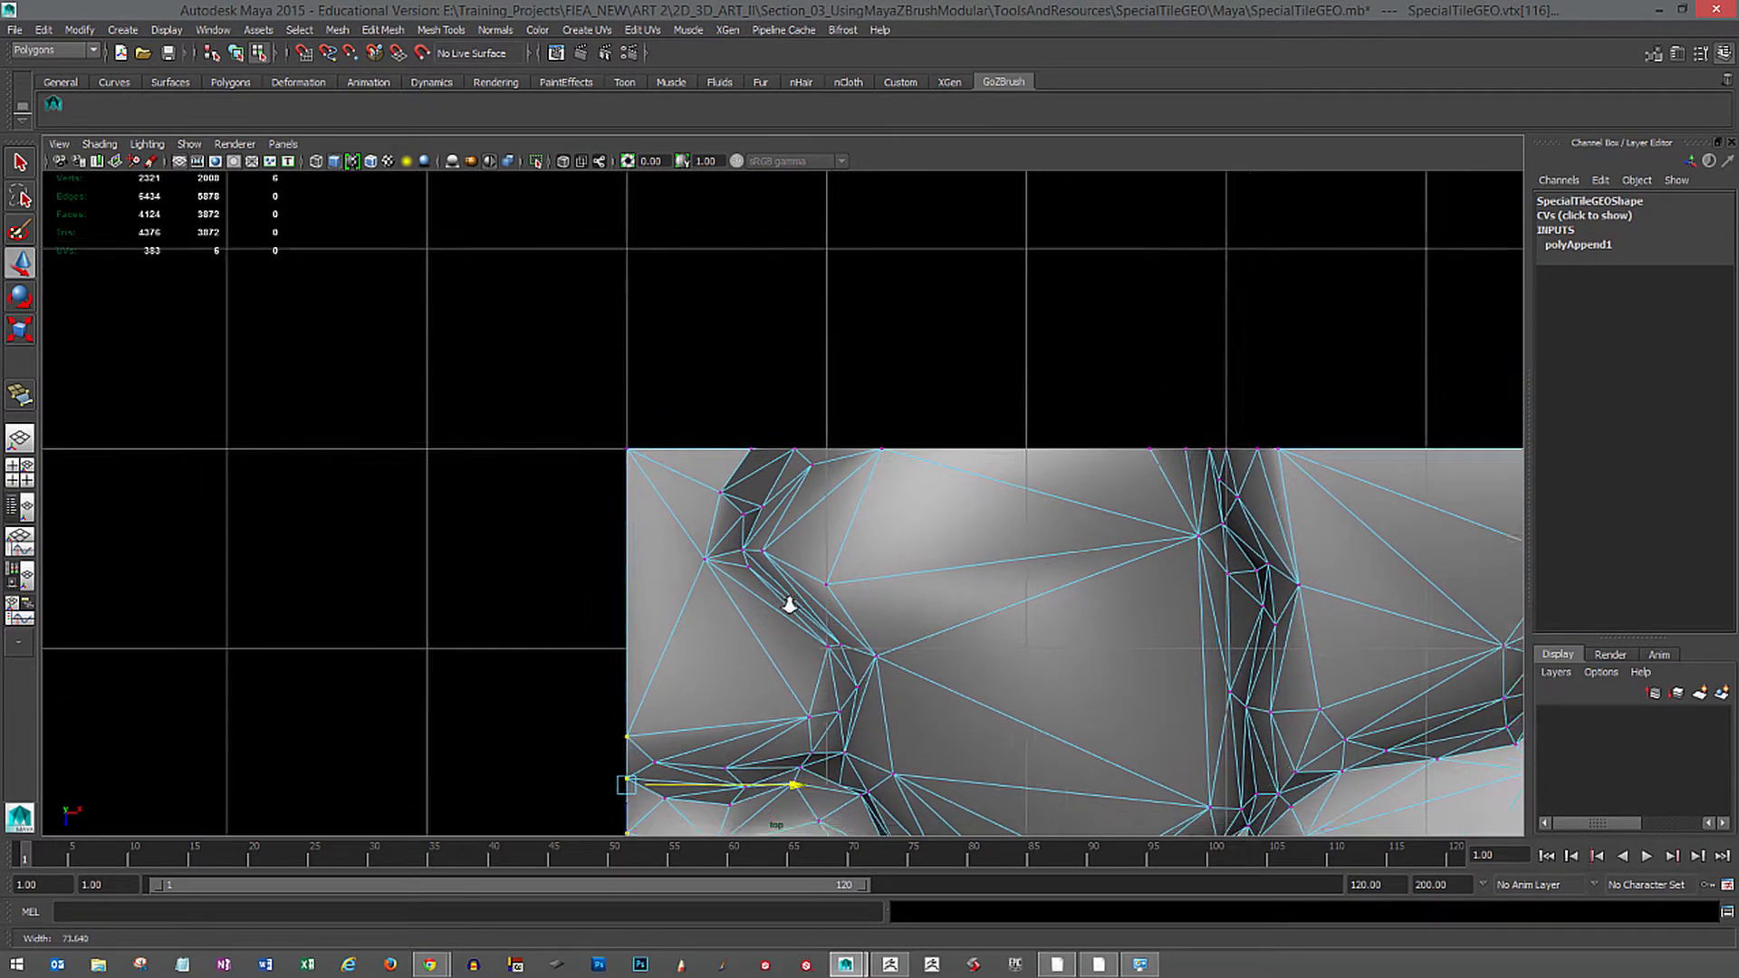
Snap the stray -Z edge vertex in the crevice near the -X corner onto the Z -50 grid line.
alt+middle_drag(853, 578, 608, 291)
alt+middle_drag(1024, 535, 996, 531)
scroll(906, 533, down, 2)
alt+middle_drag(856, 532, 853, 705)
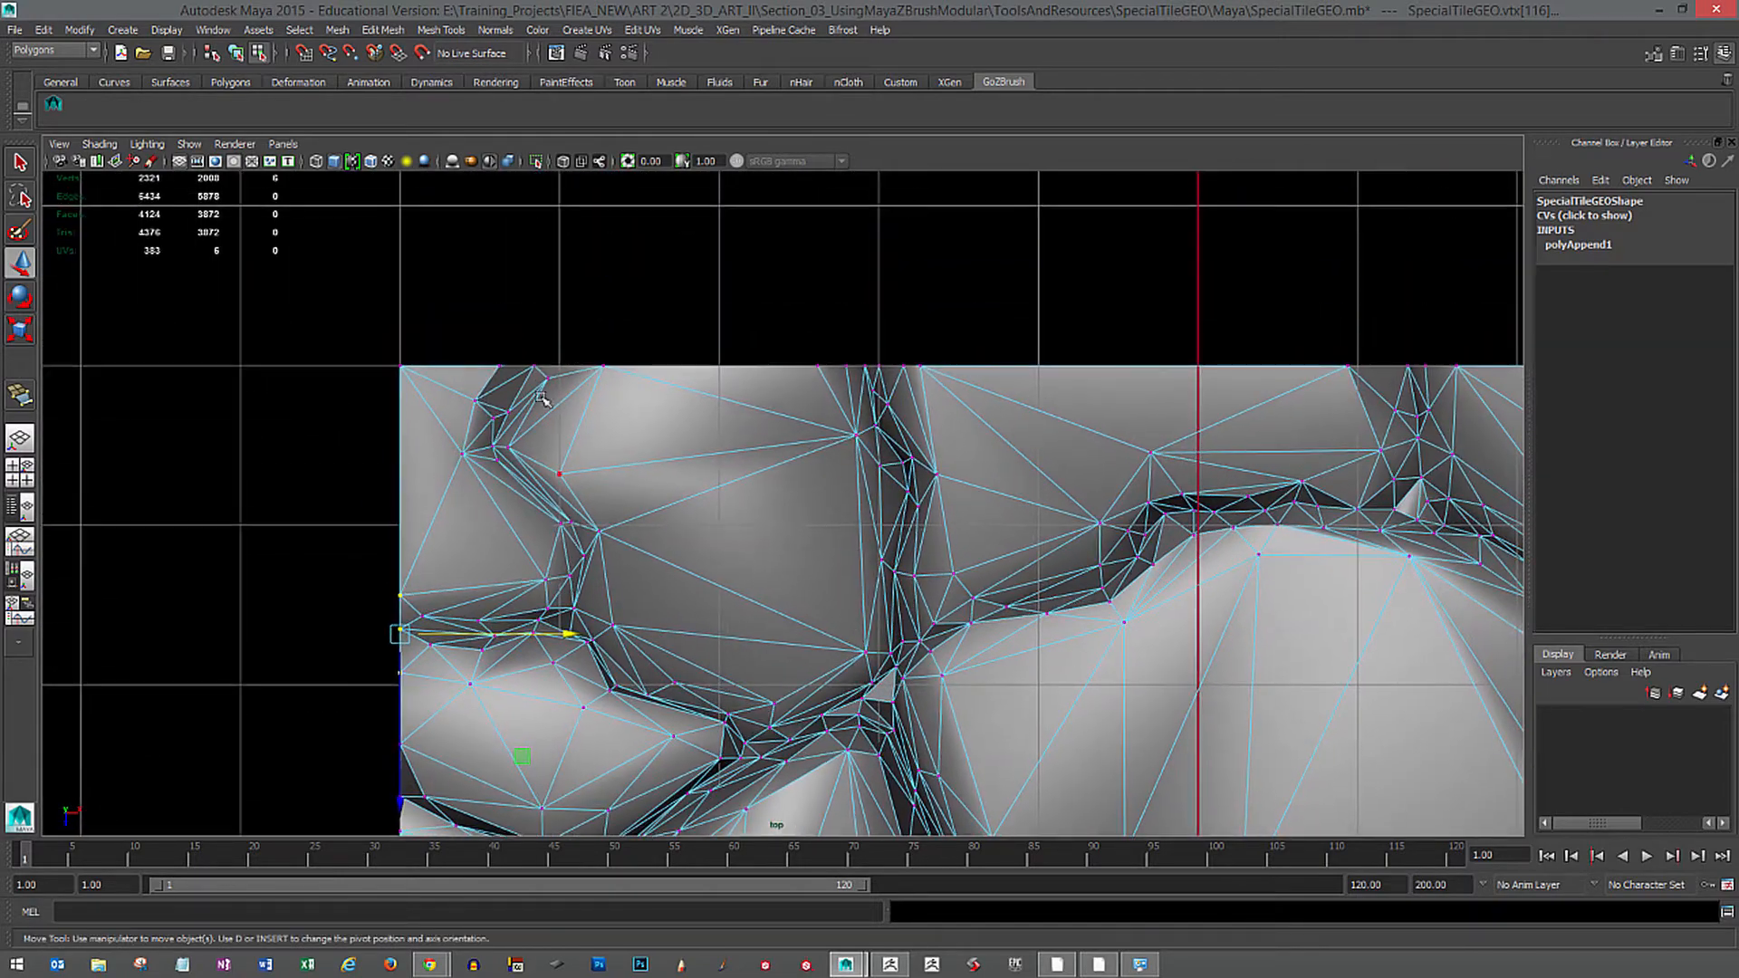
click(533, 366)
mouse_move(531, 397)
mouse_down()
mouse_move(532, 413)
mouse_move(534, 382)
mouse_up()
key(x)
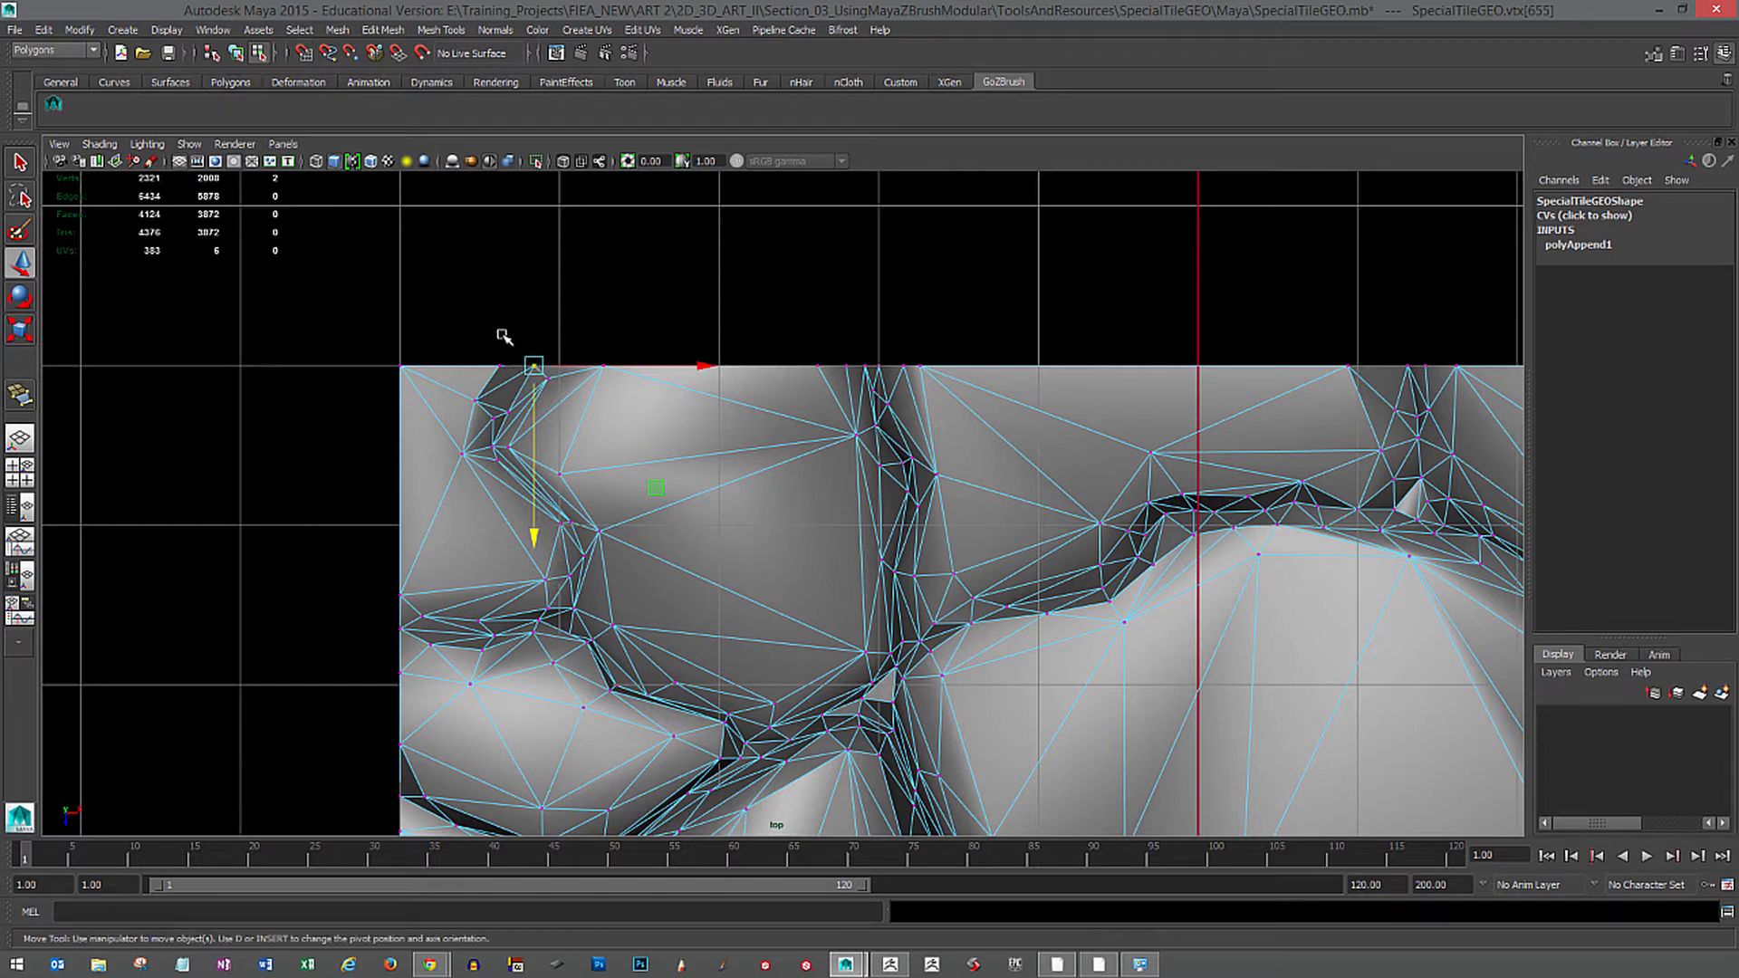
Open the Outliner and unhide the neighboring tile copy SpecialTileGEO9.
click(504, 335)
scroll(812, 543, down, 4)
alt+middle_drag(909, 598, 858, 438)
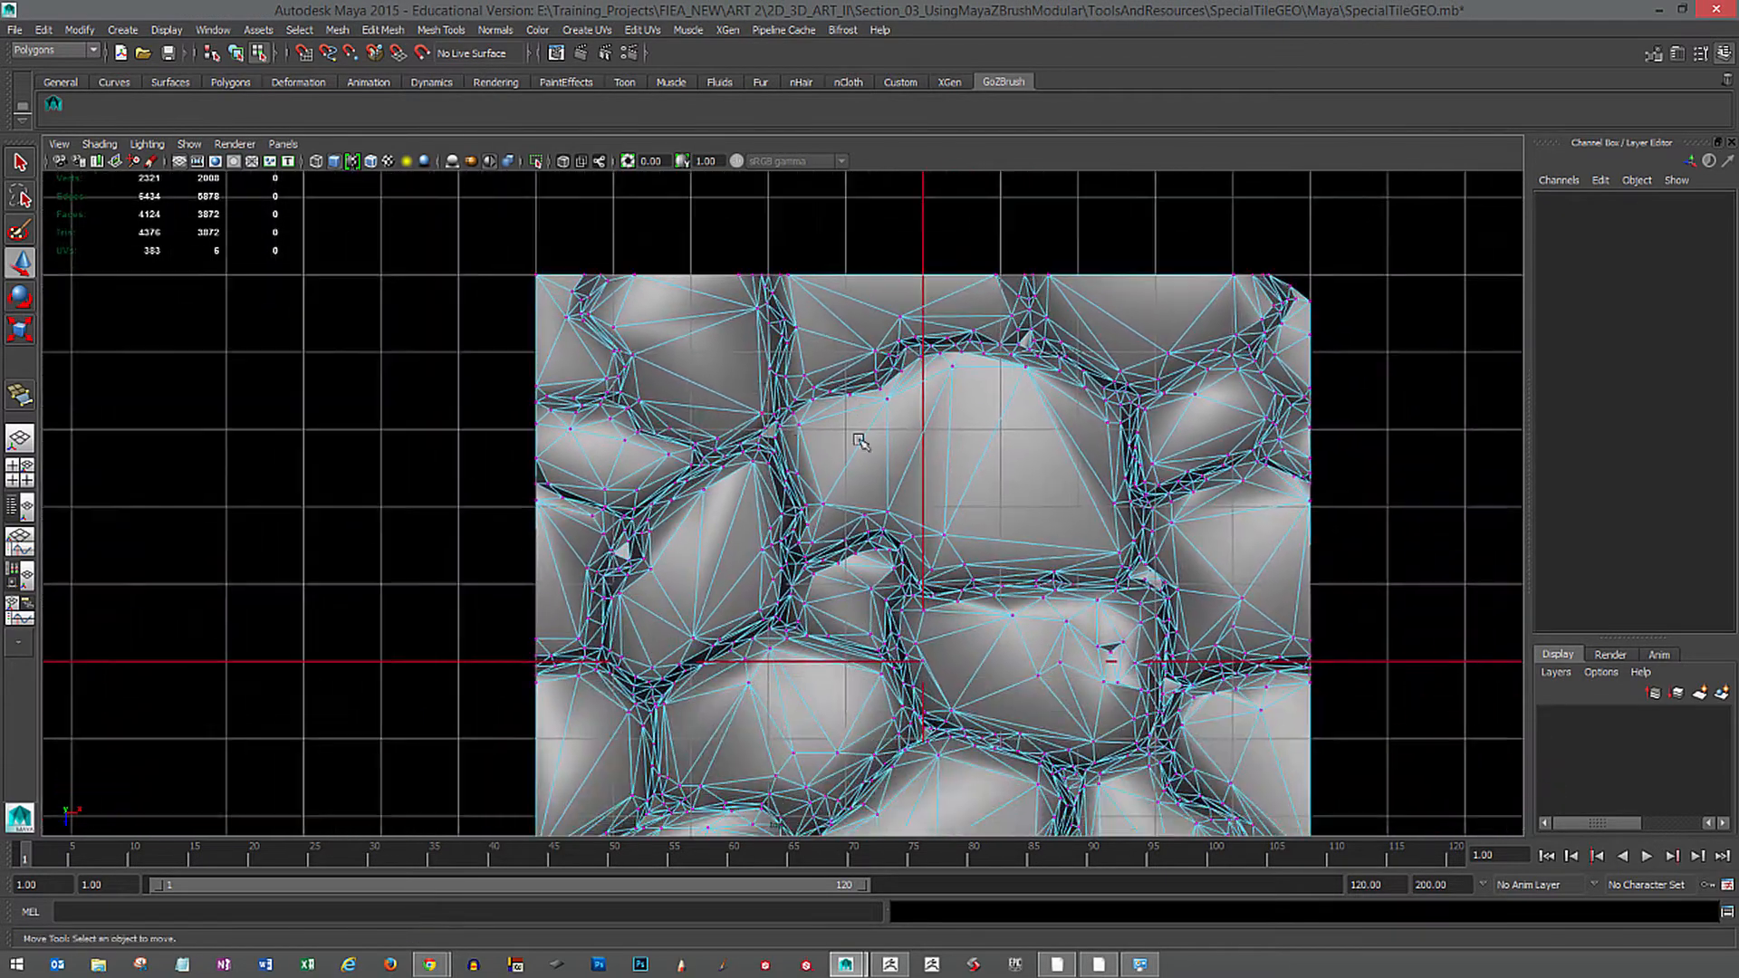
click(228, 33)
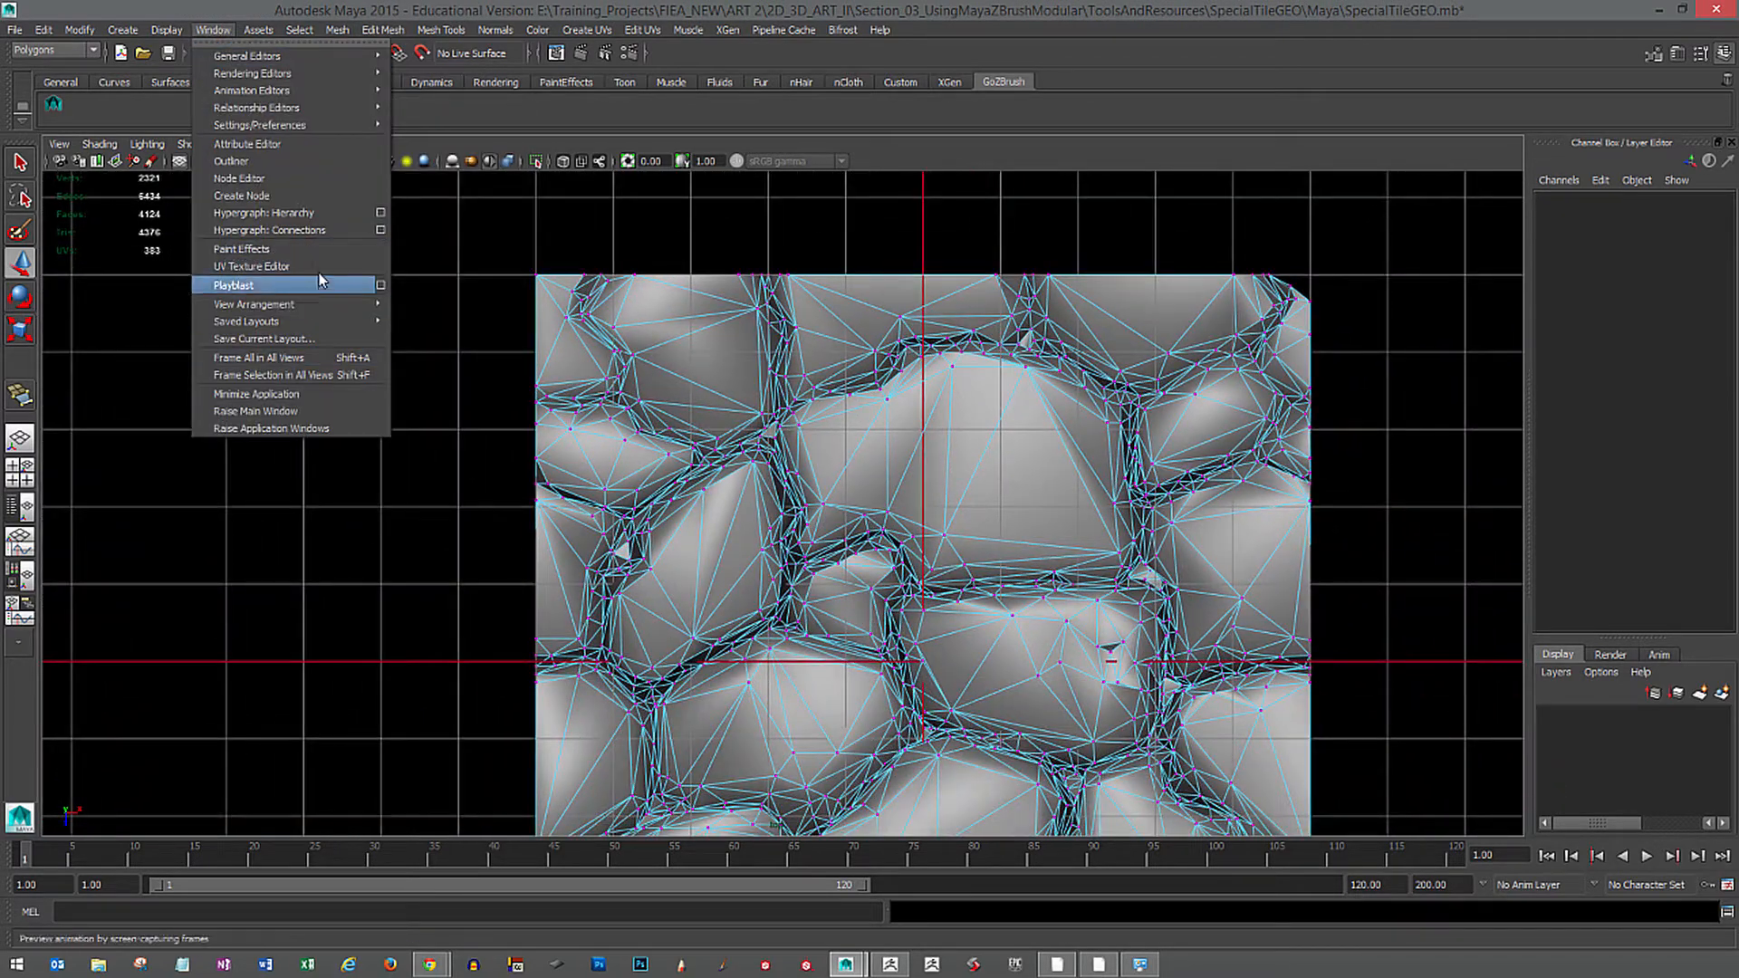
click(295, 179)
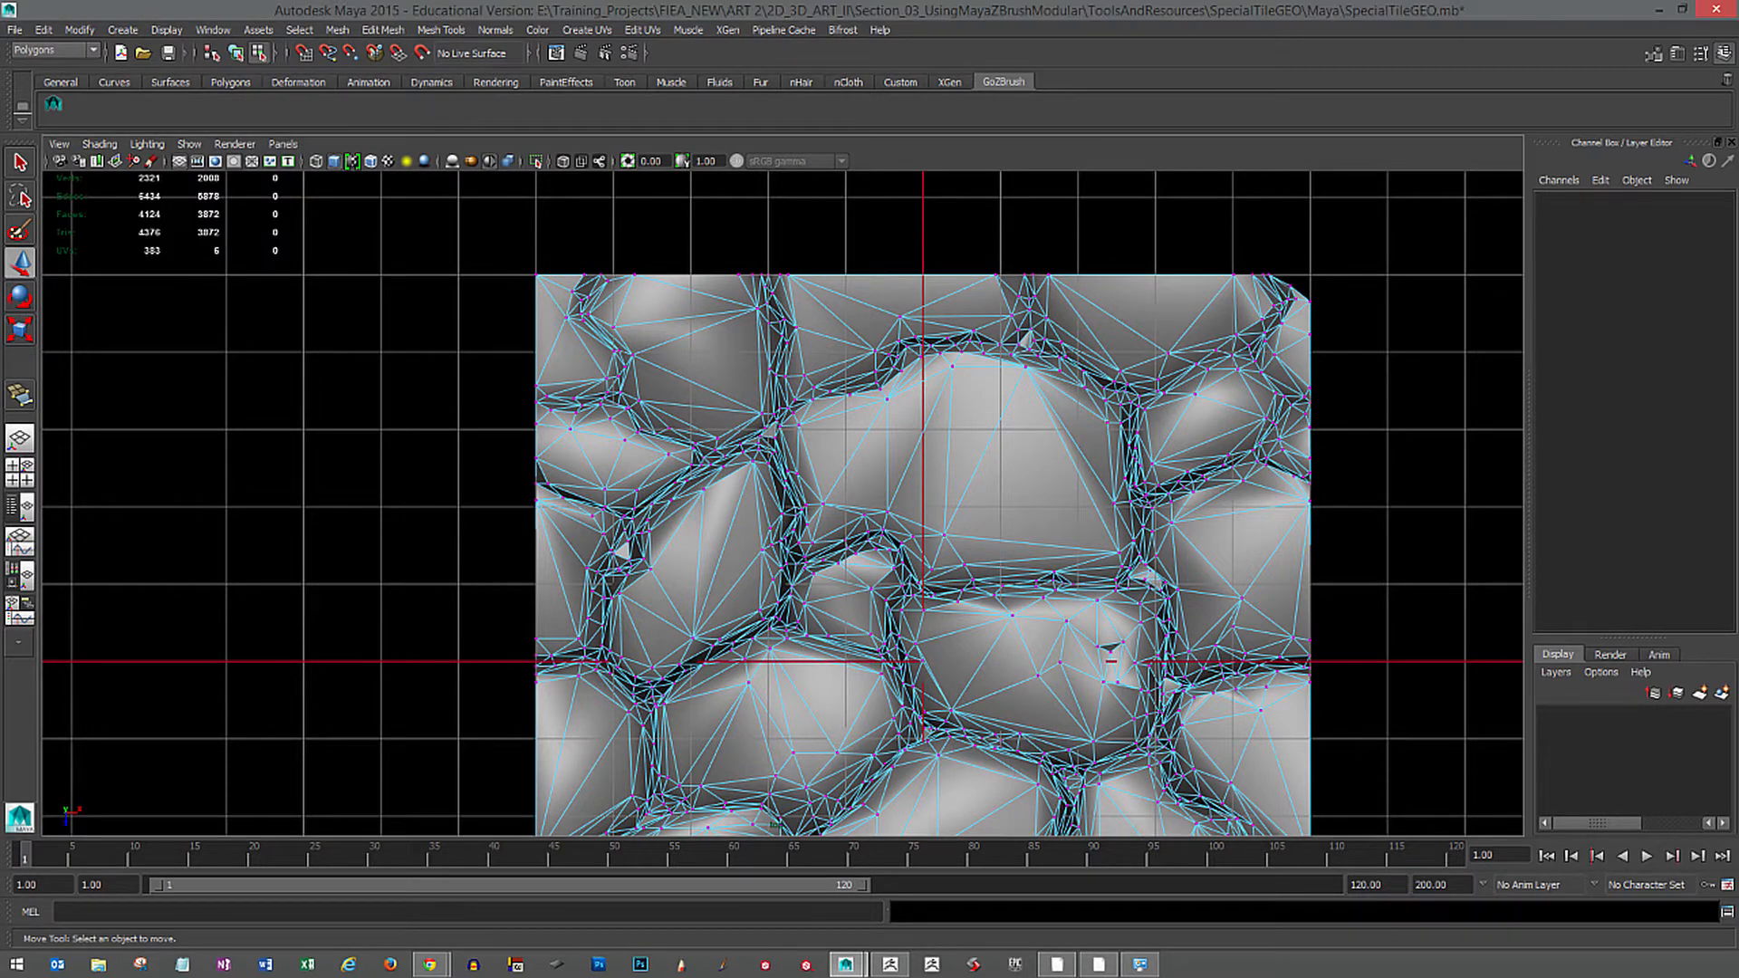
click(213, 30)
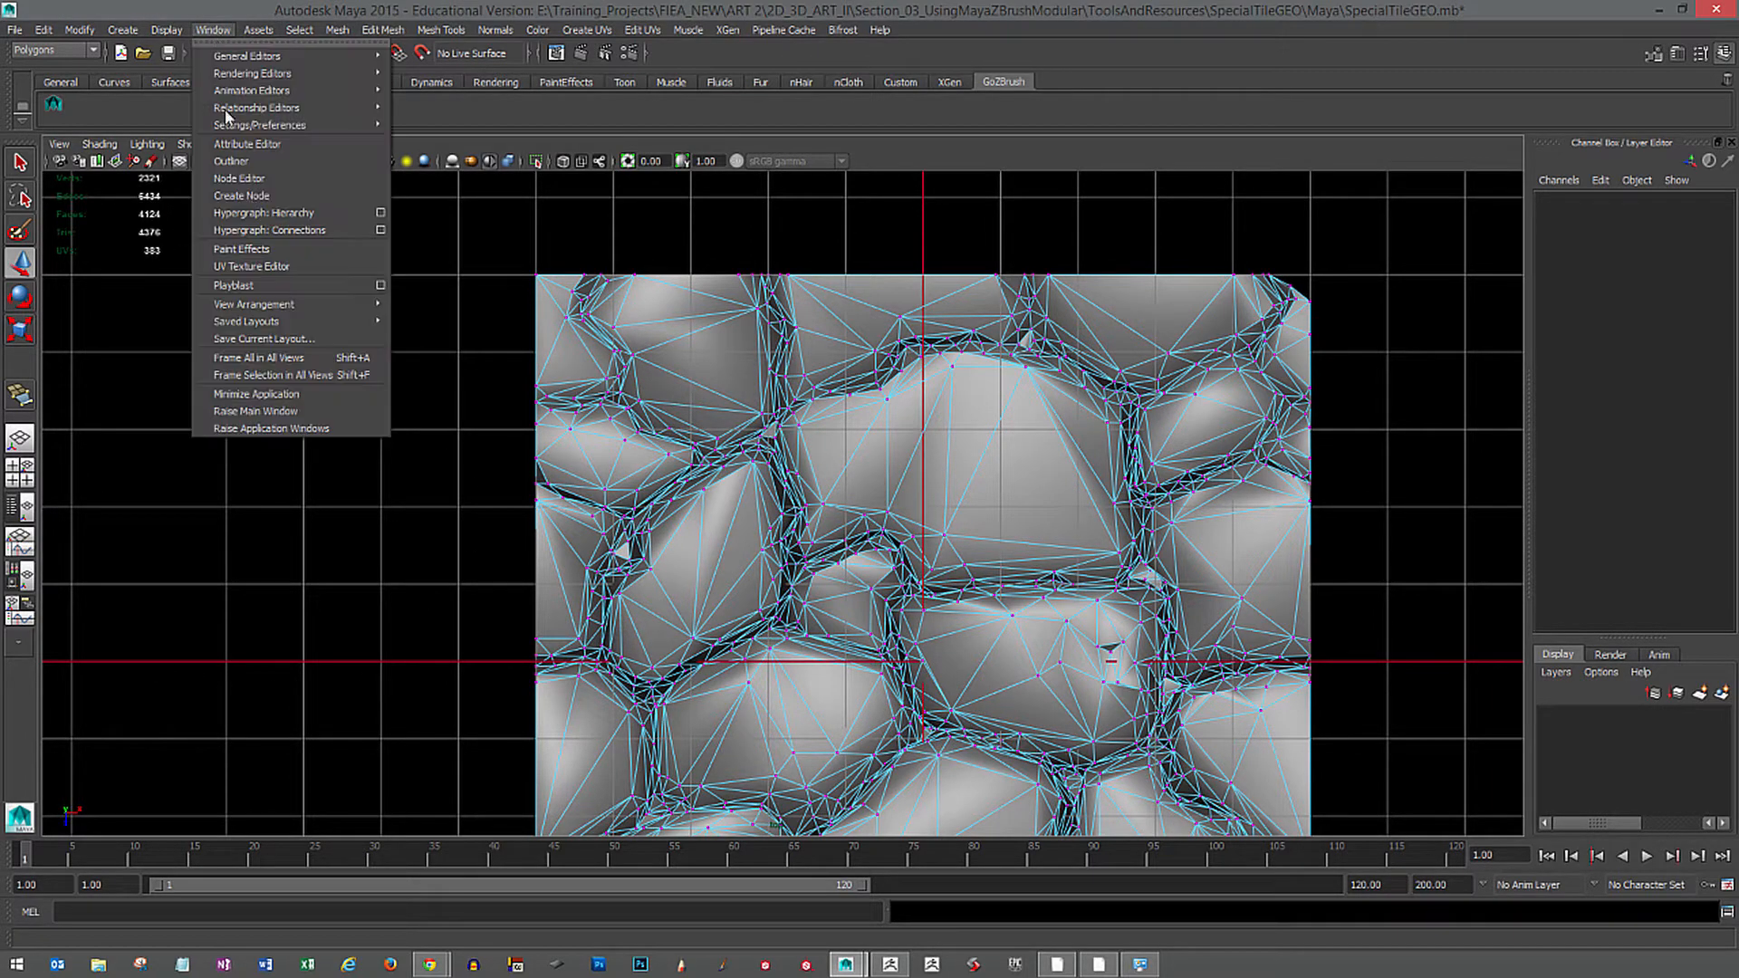
click(257, 168)
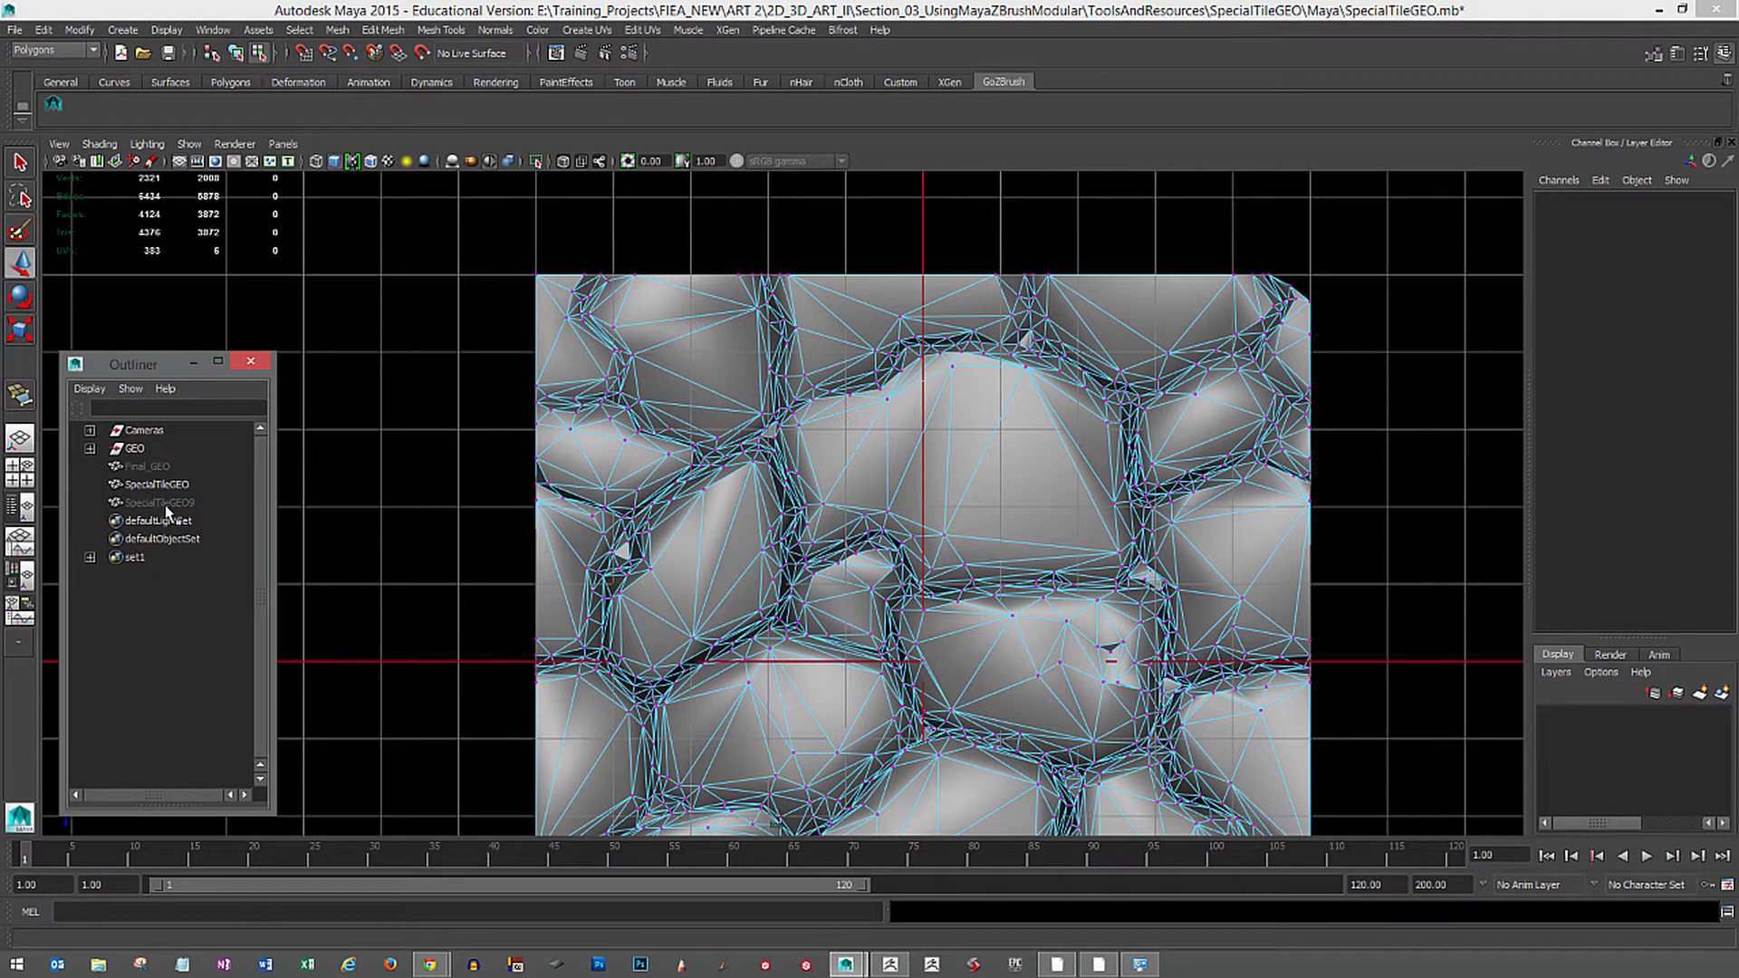
click(159, 503)
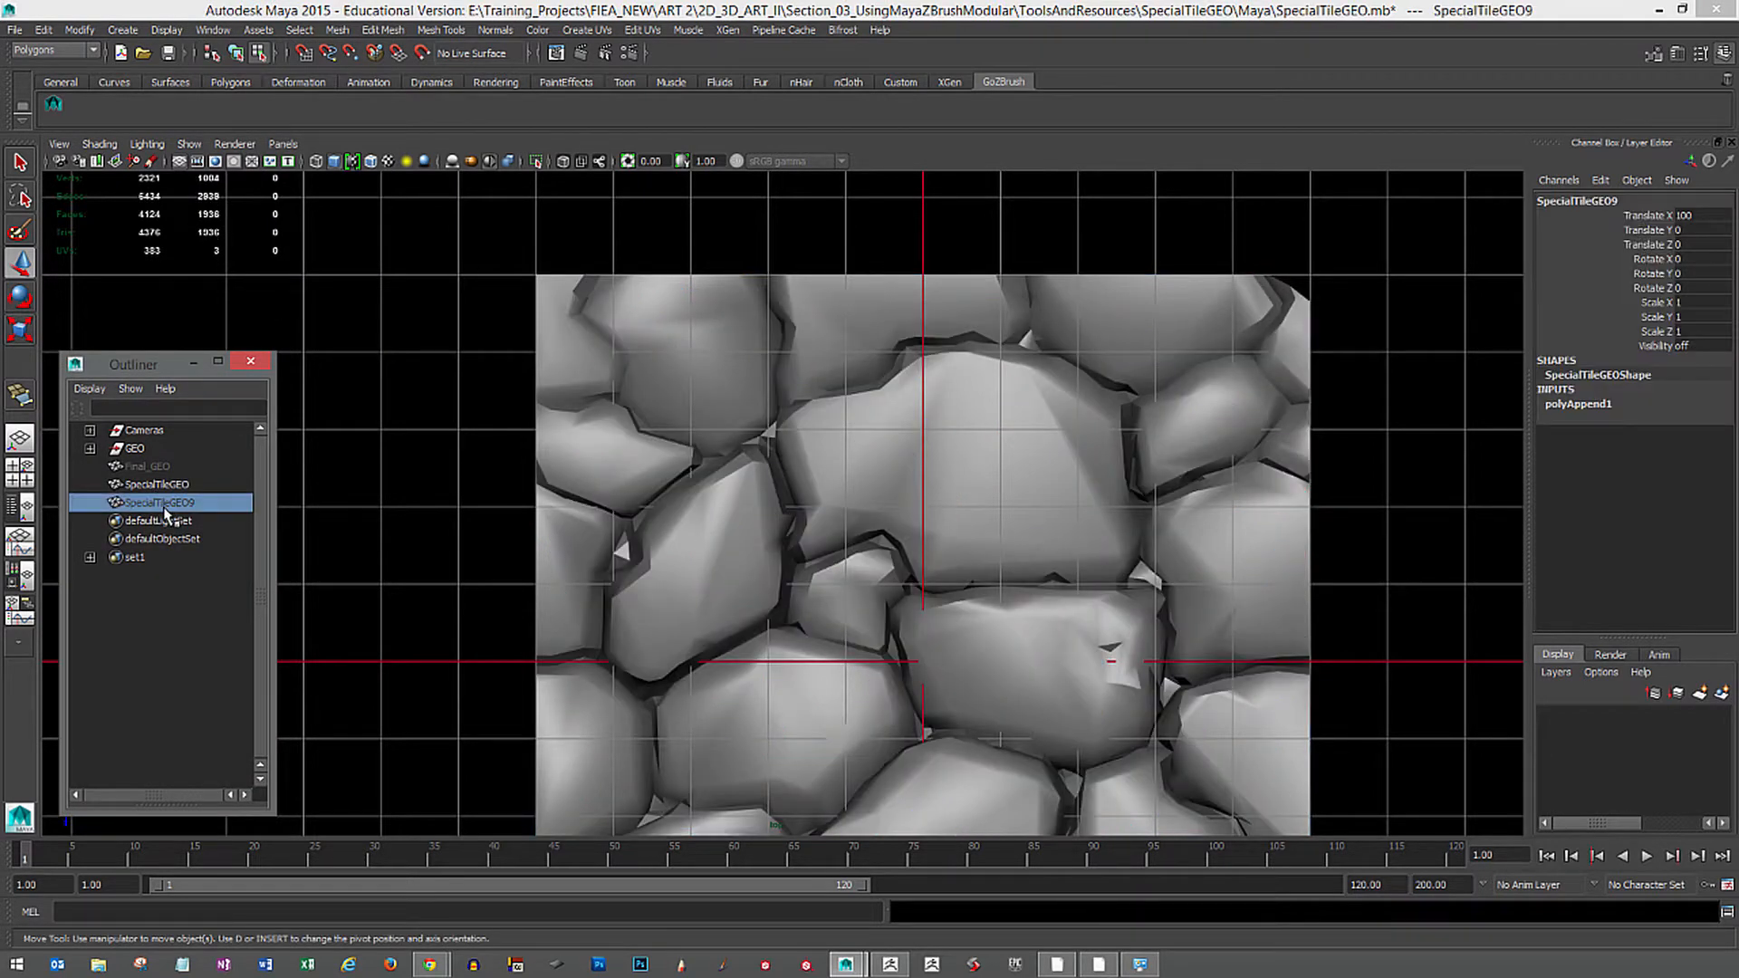
key(shift+h)
click(789, 224)
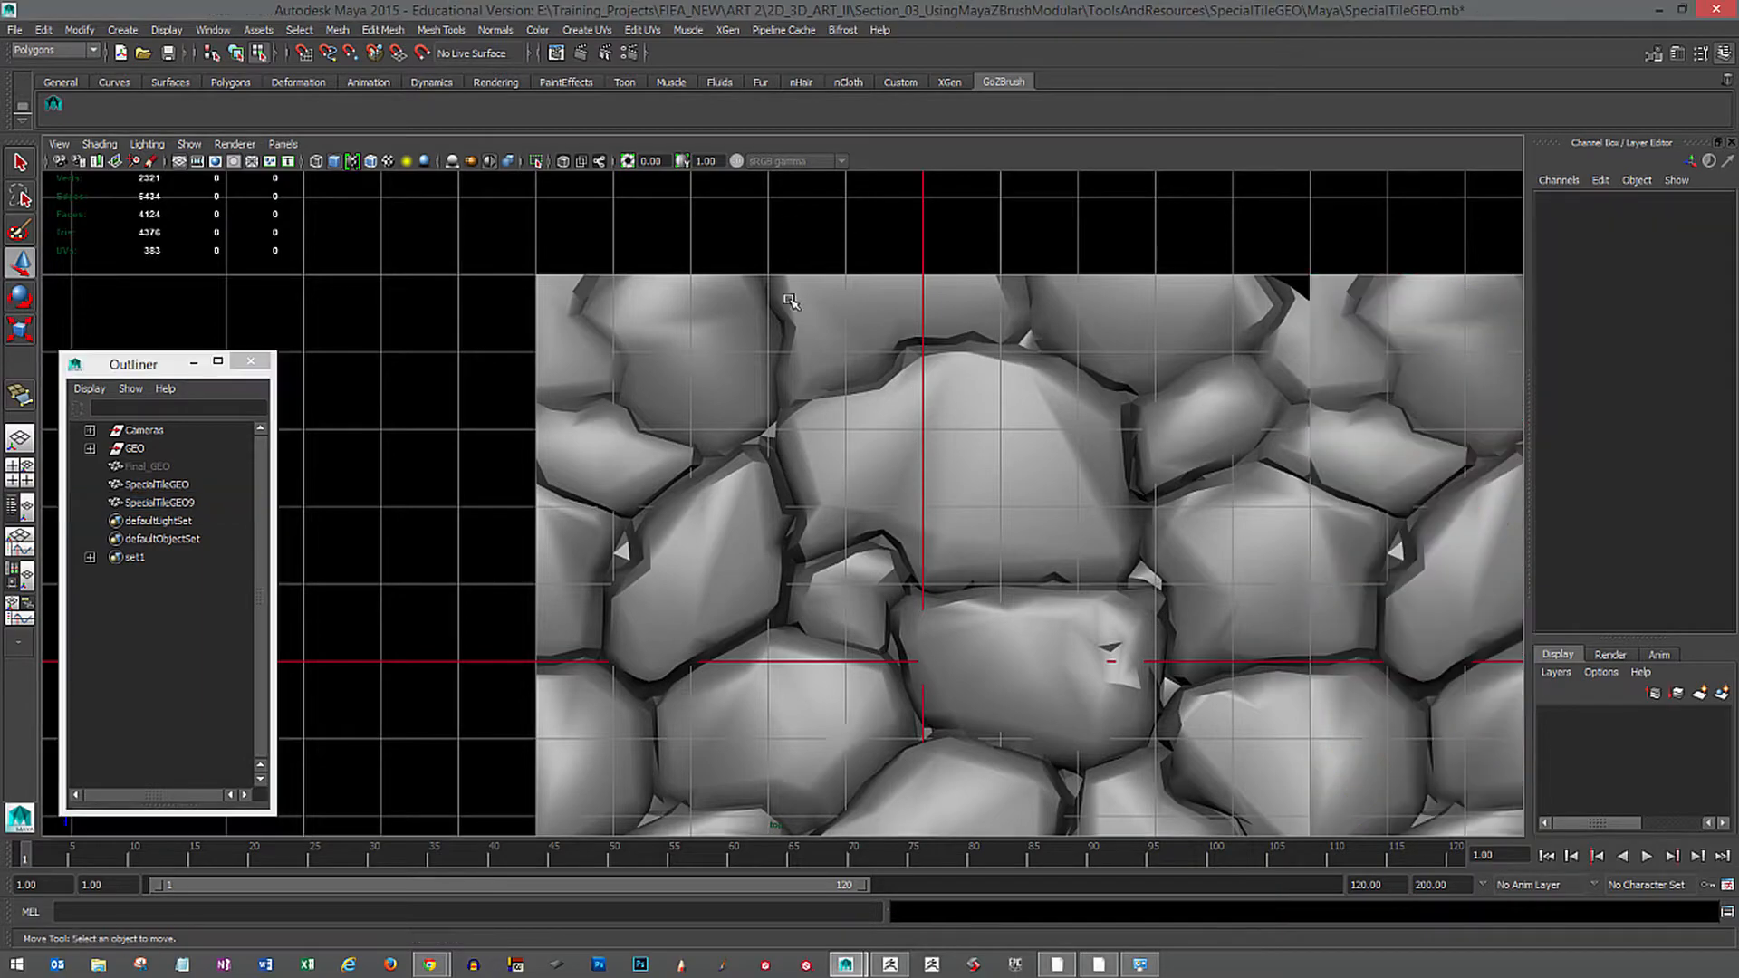
Inspect the seam between the two tiles in the perspective view and return the central tile to object selection.
alt+middle_drag(889, 376, 554, 277)
right_drag(689, 480, 649, 479)
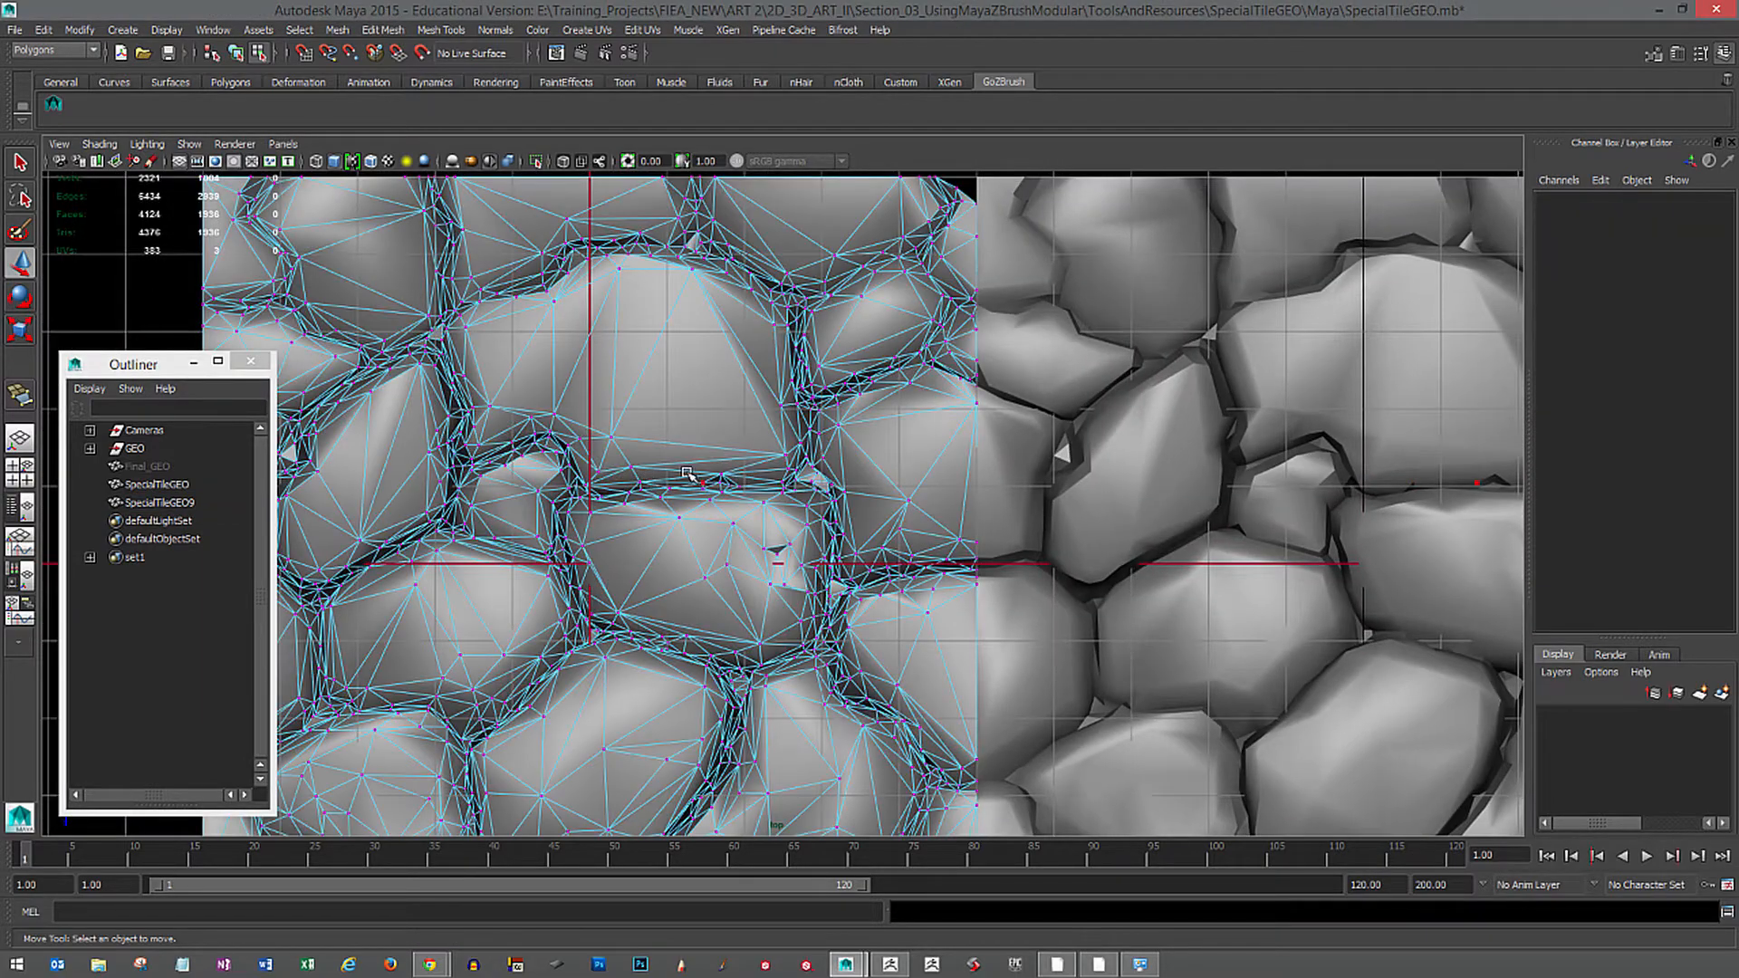
key(space)
key(space)
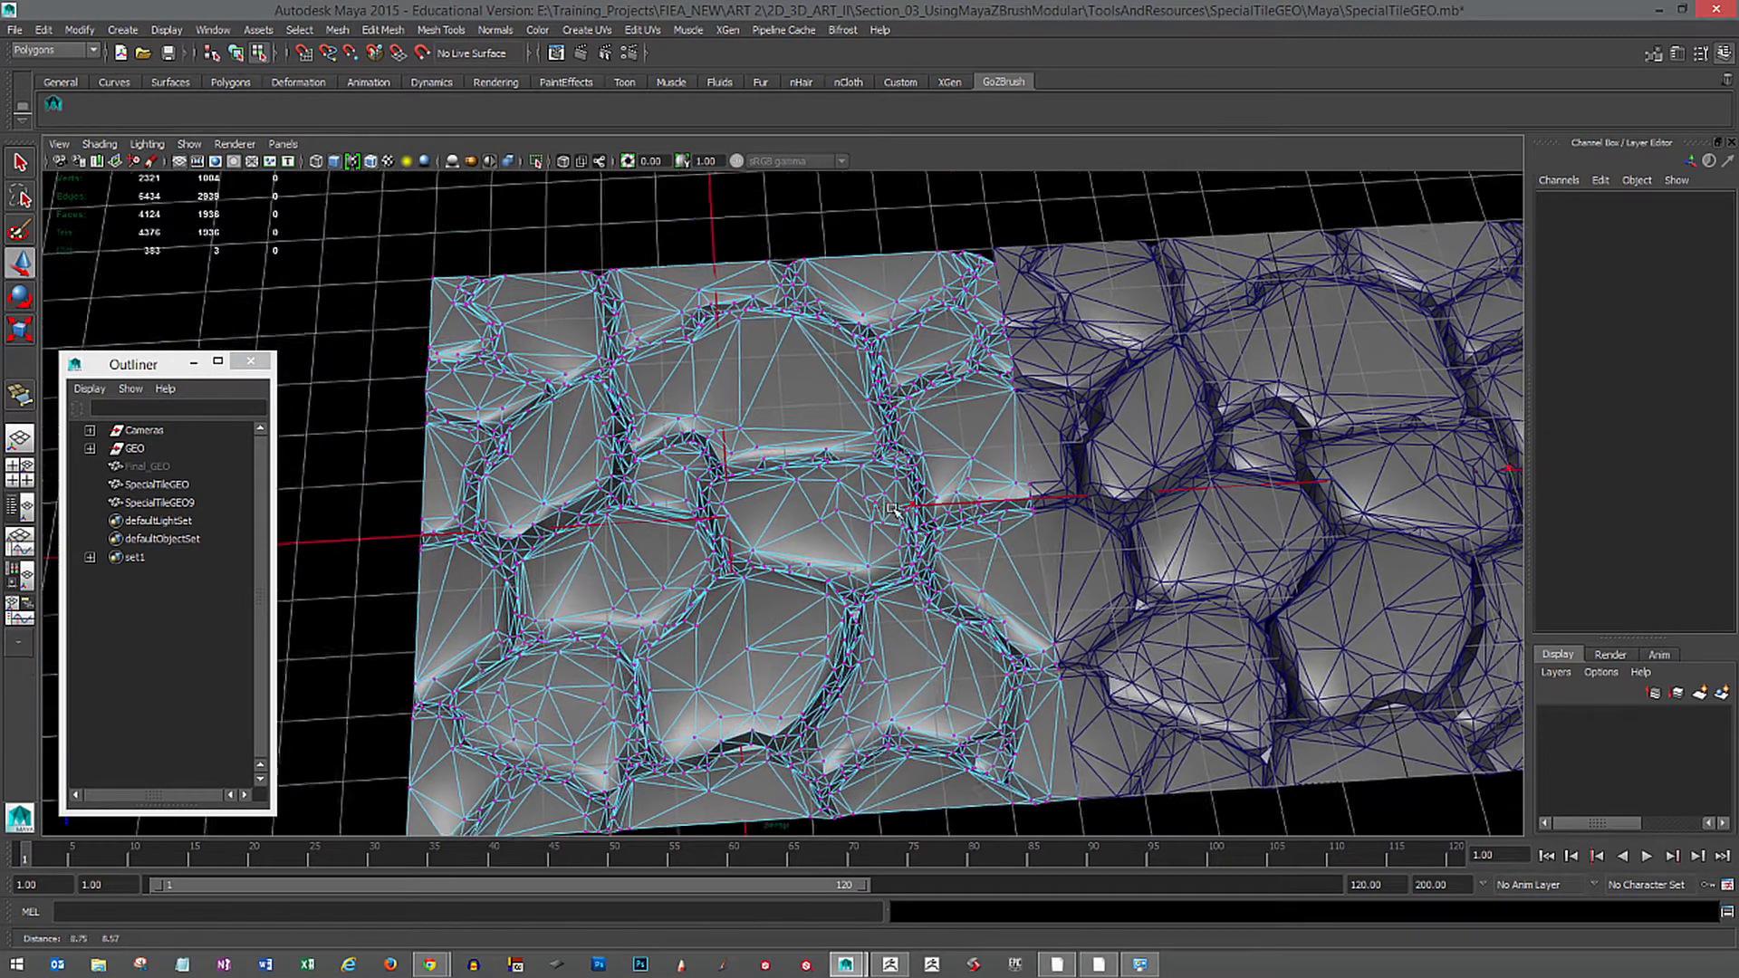
key(F8)
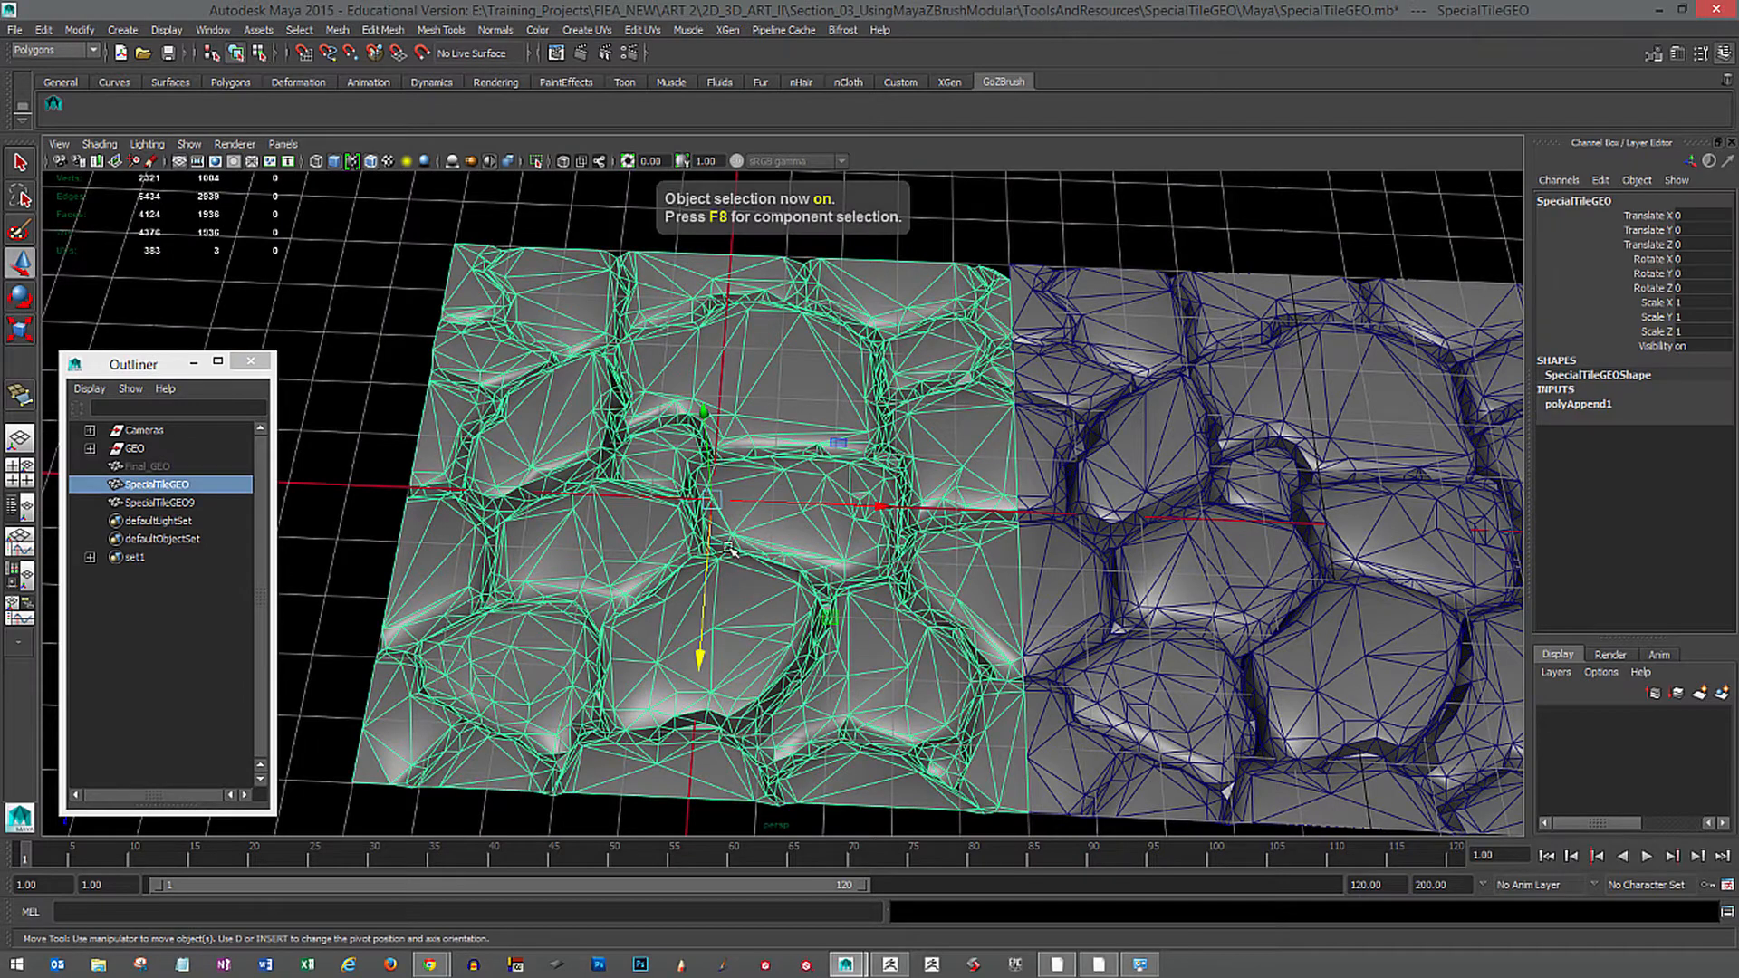
Soften the edges of the central tile's mesh and clear the selection.
click(546, 239)
click(749, 384)
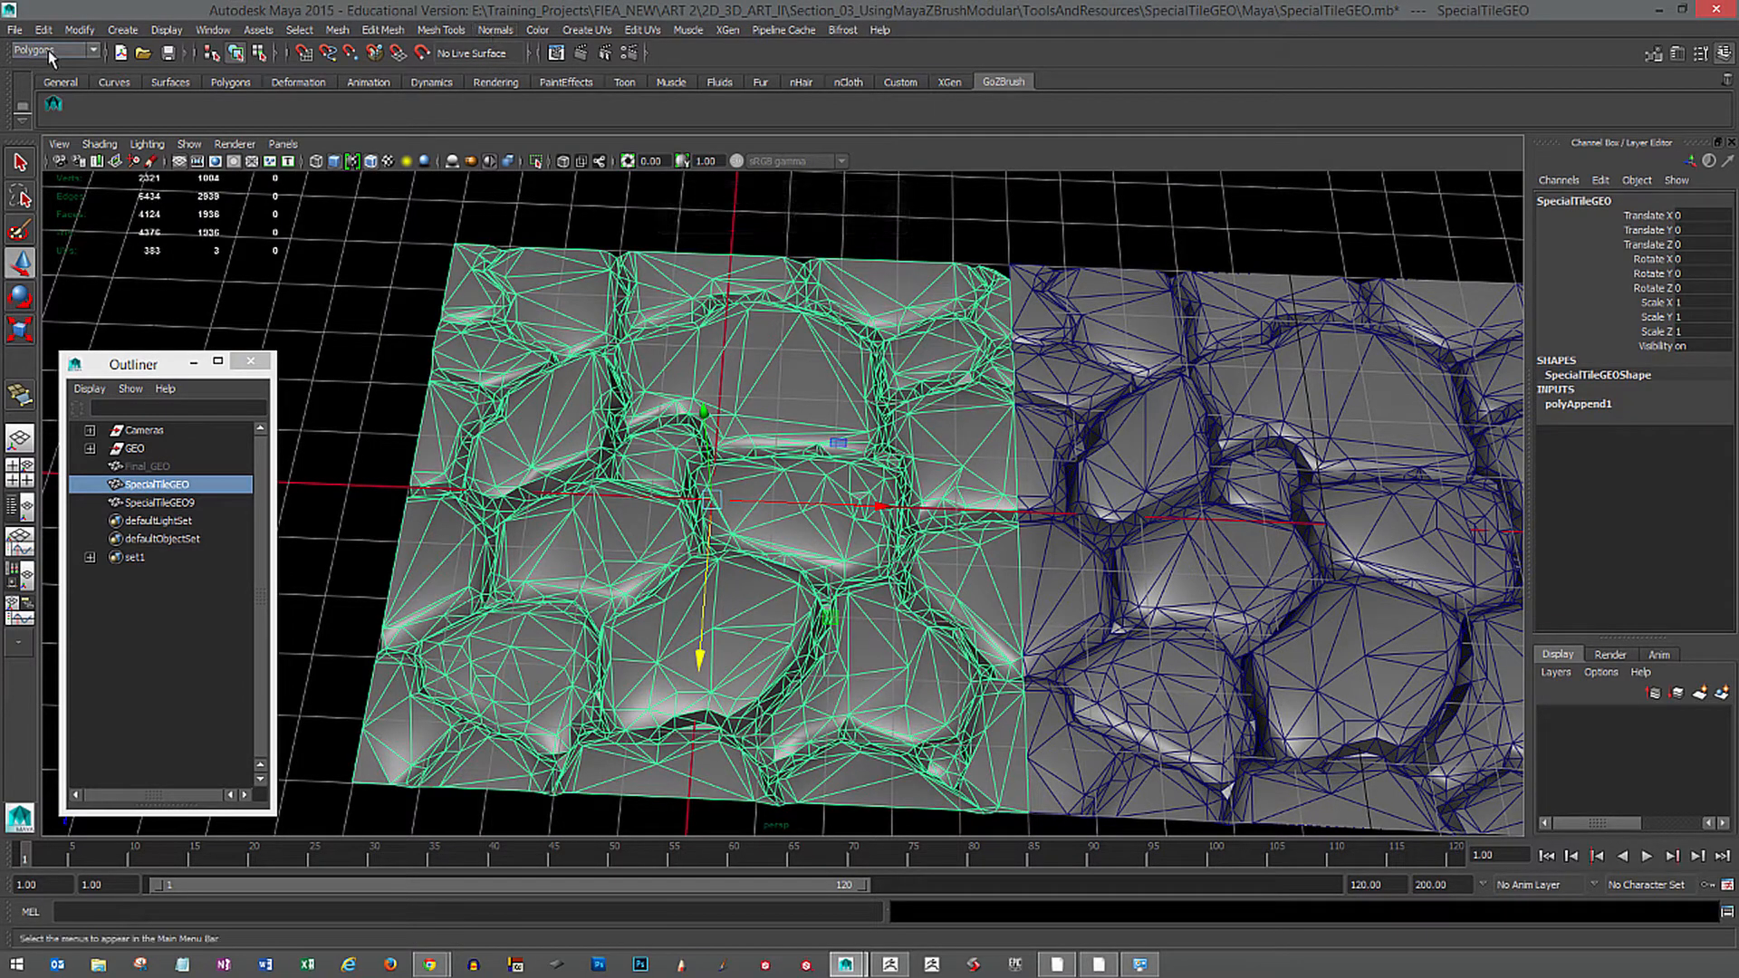
click(495, 29)
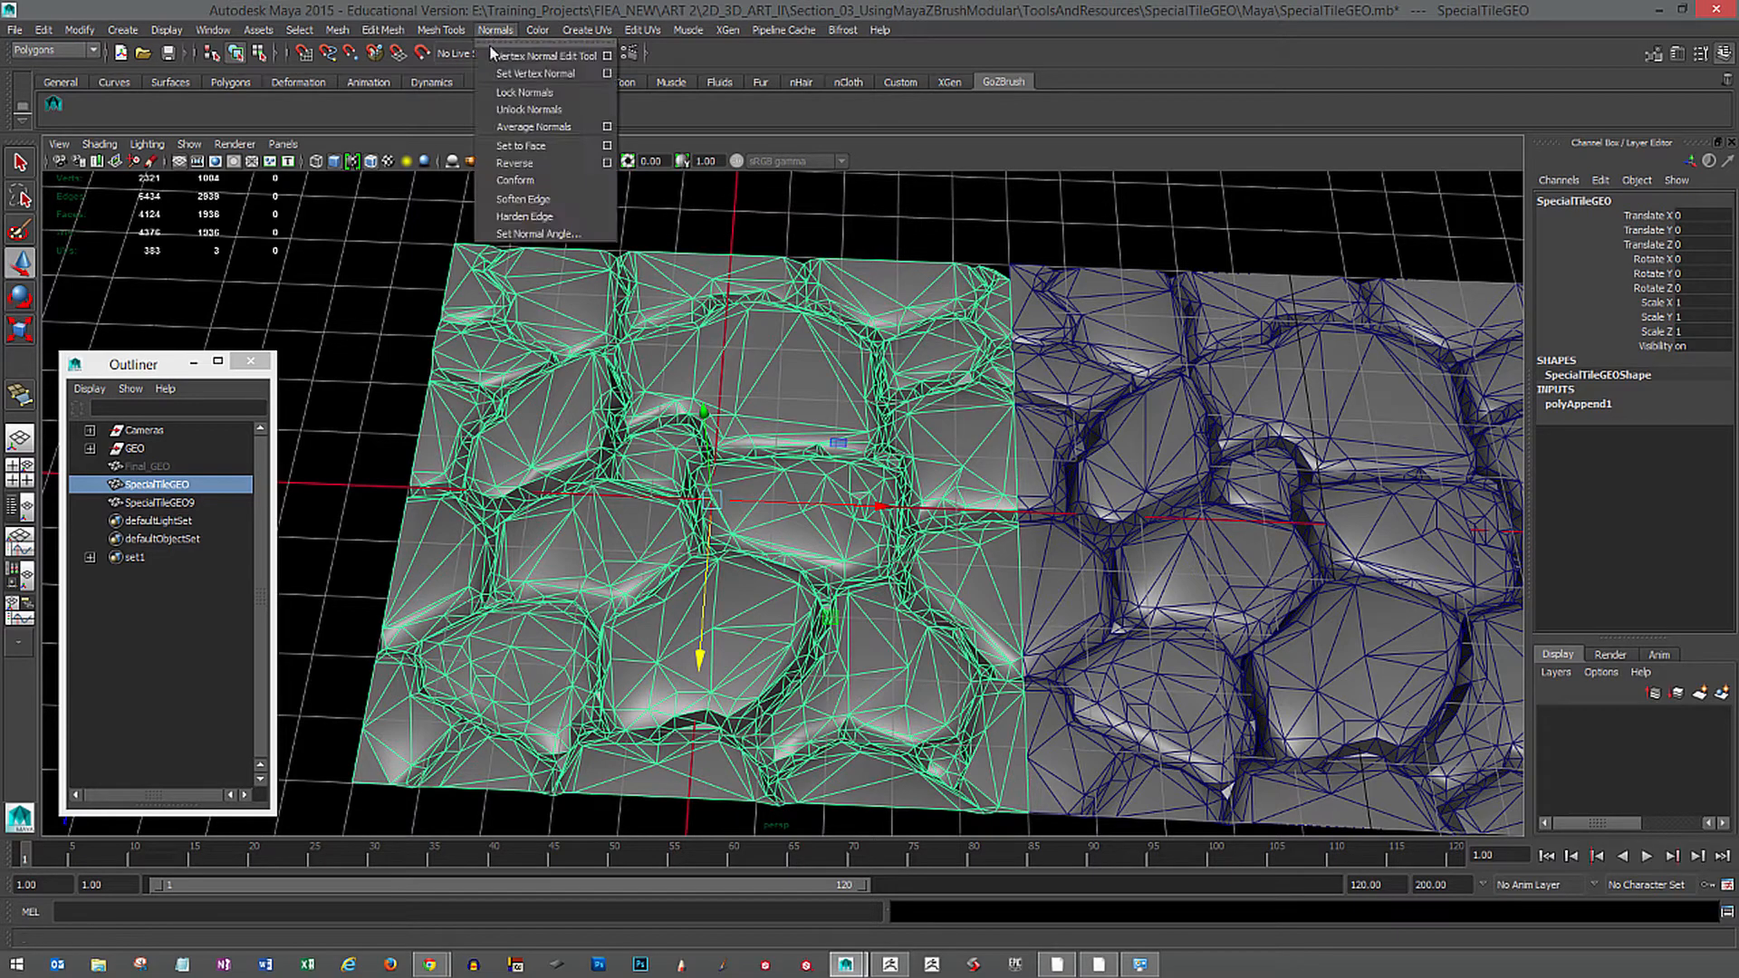
click(536, 193)
click(380, 310)
Hide the viewport grid and examine the gap between the two tiles at the -Z end of their seam.
alt+drag(497, 284, 424, 226)
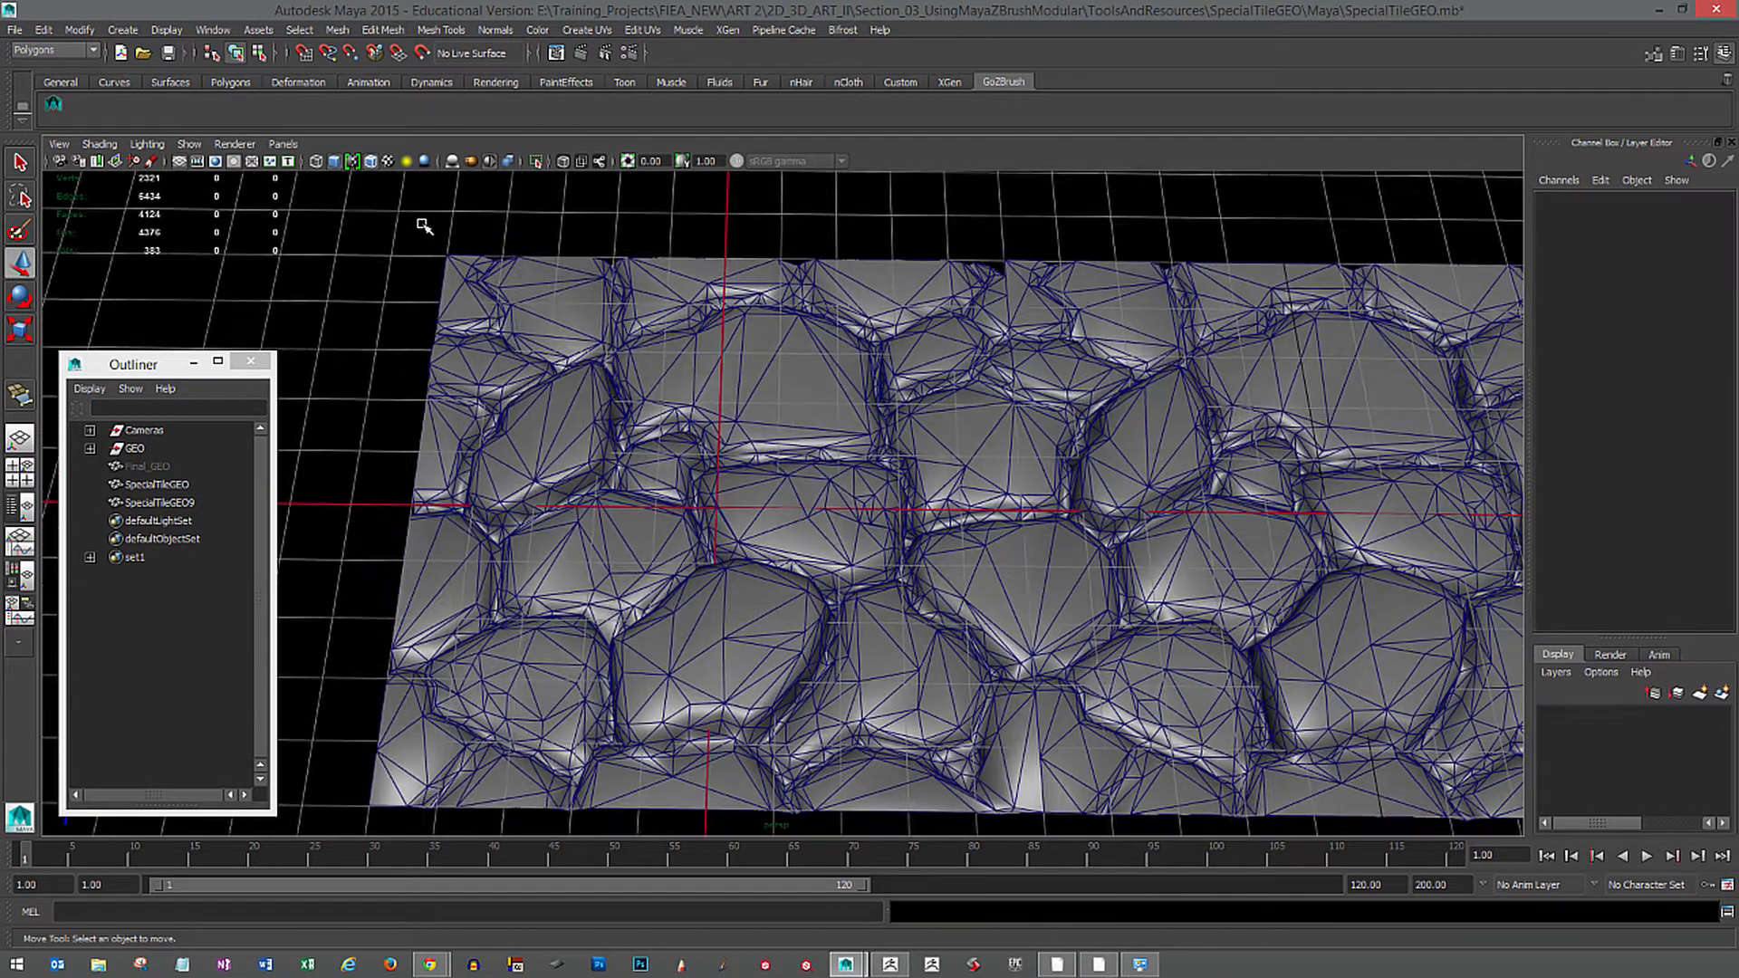
alt+drag(521, 310, 422, 238)
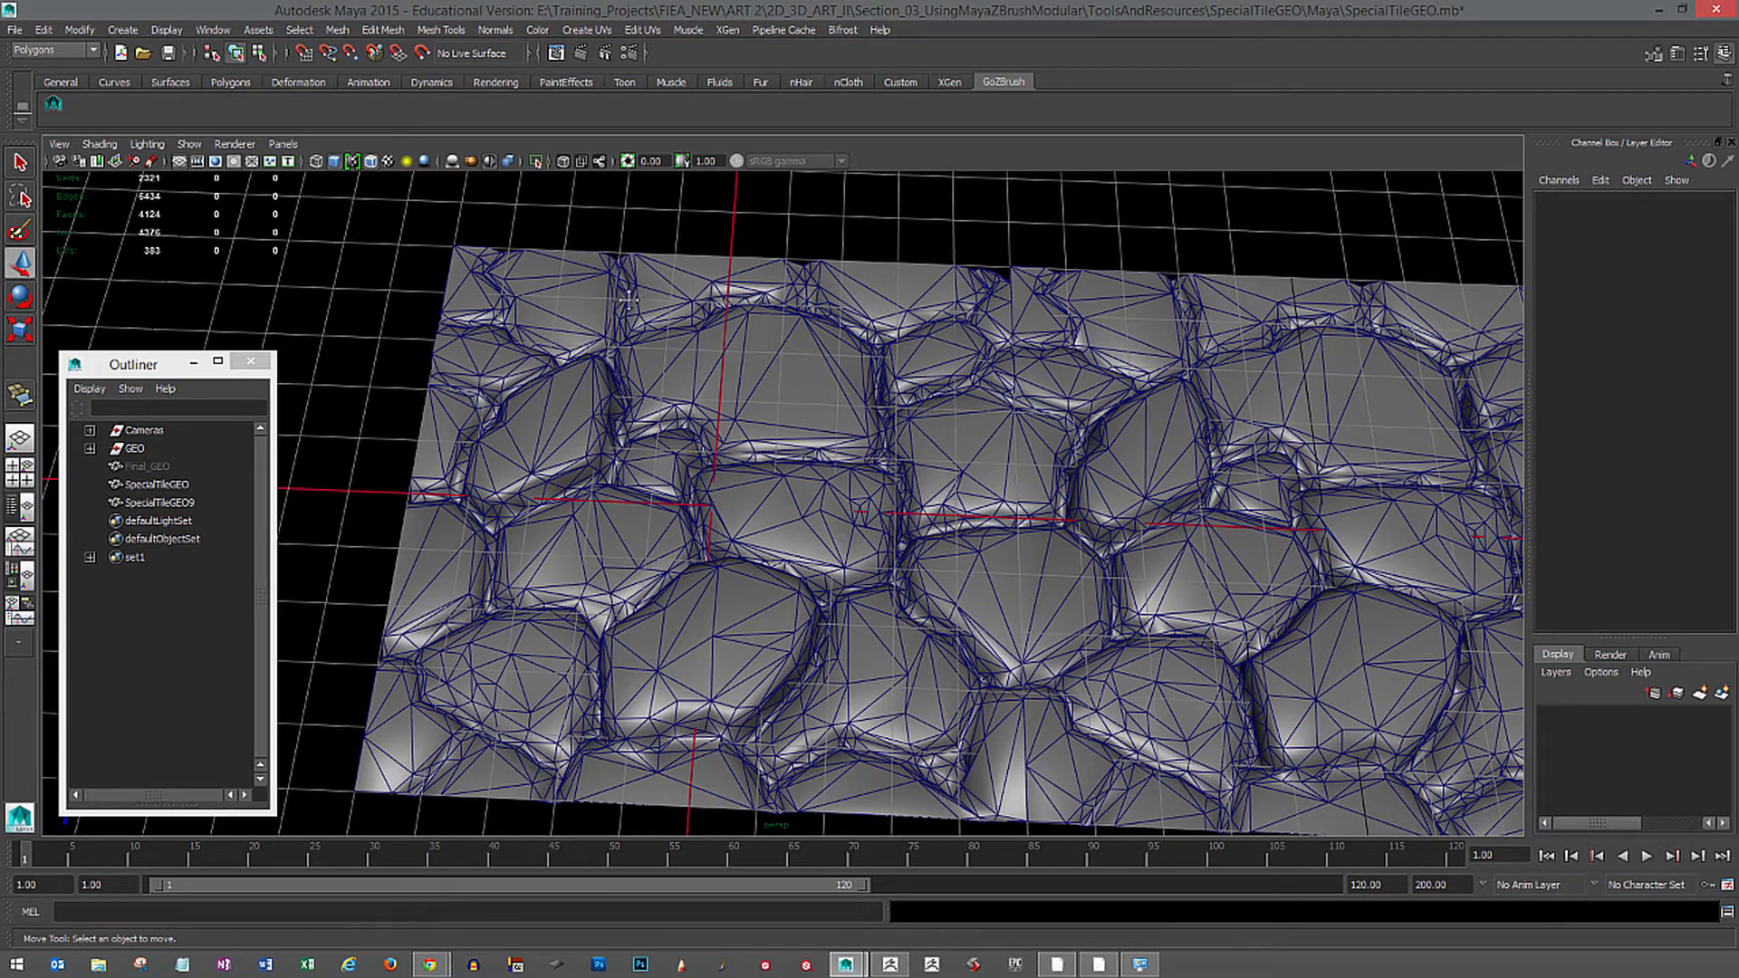
alt+middle_drag(628, 299, 487, 323)
click(182, 162)
alt+drag(954, 609, 924, 594)
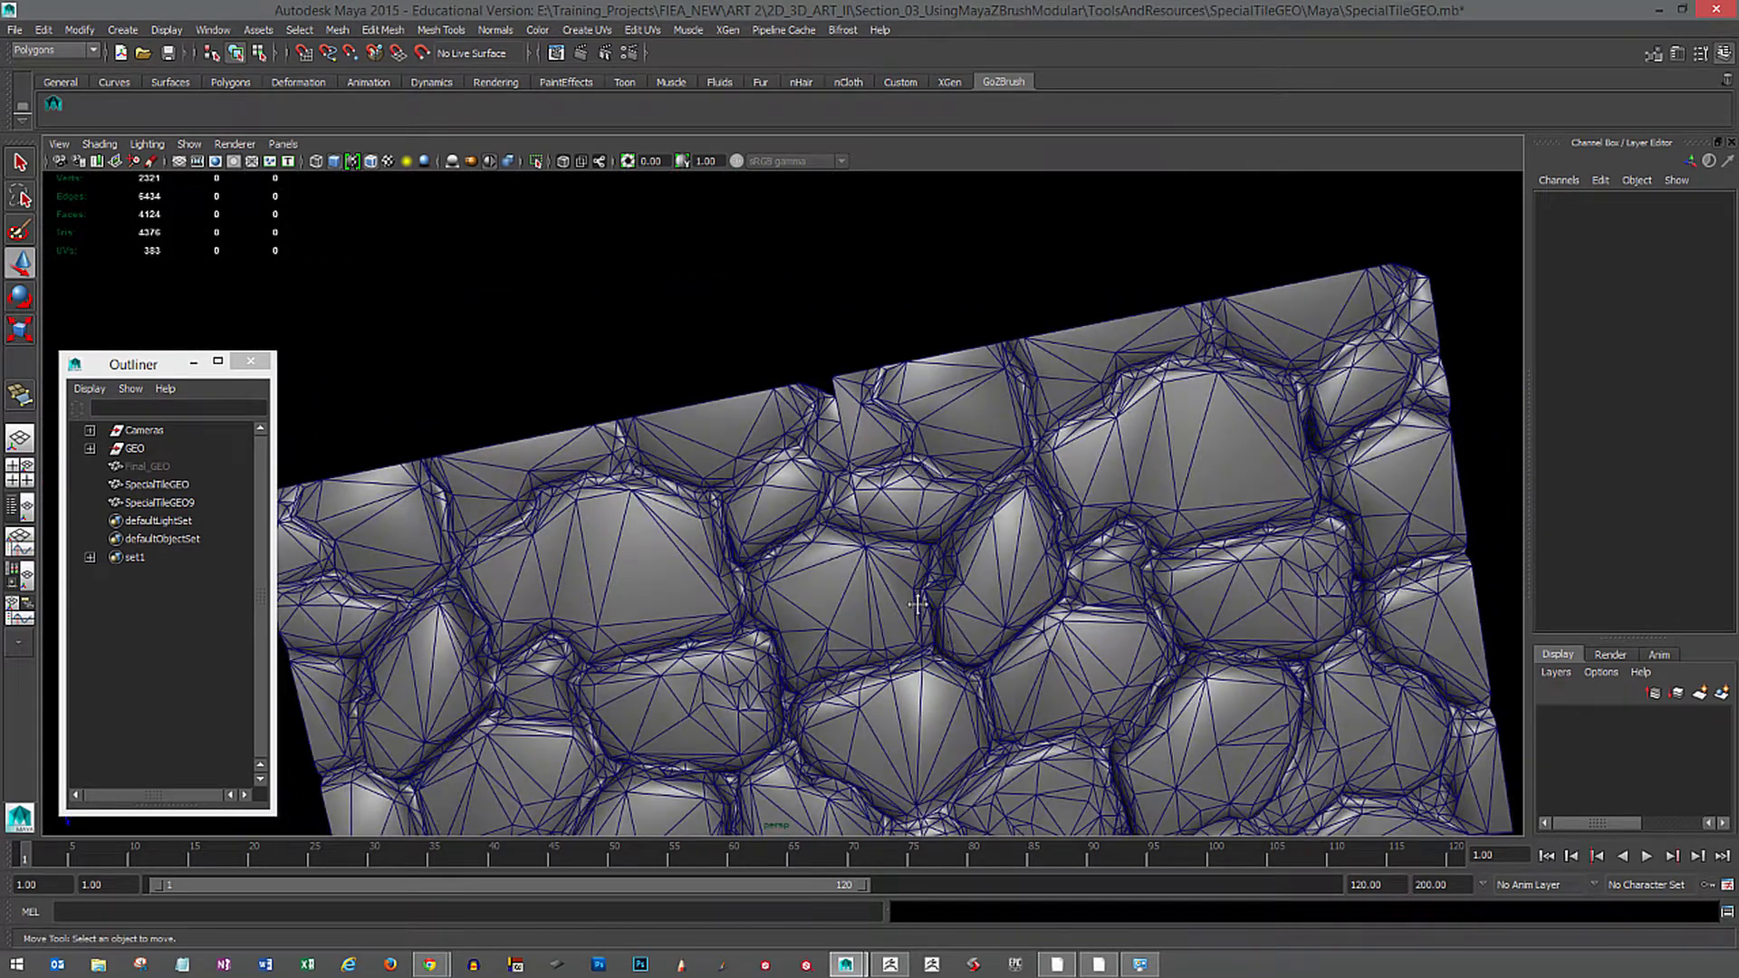
alt+right_drag(924, 594, 1173, 566)
alt+middle_drag(987, 362, 933, 619)
alt+right_drag(933, 620, 1168, 679)
alt+middle_drag(1168, 679, 1060, 702)
alt+drag(1059, 702, 992, 675)
Reposition the central tile's border vertex beside the gap and delete the sliver face along that edge.
click(770, 599)
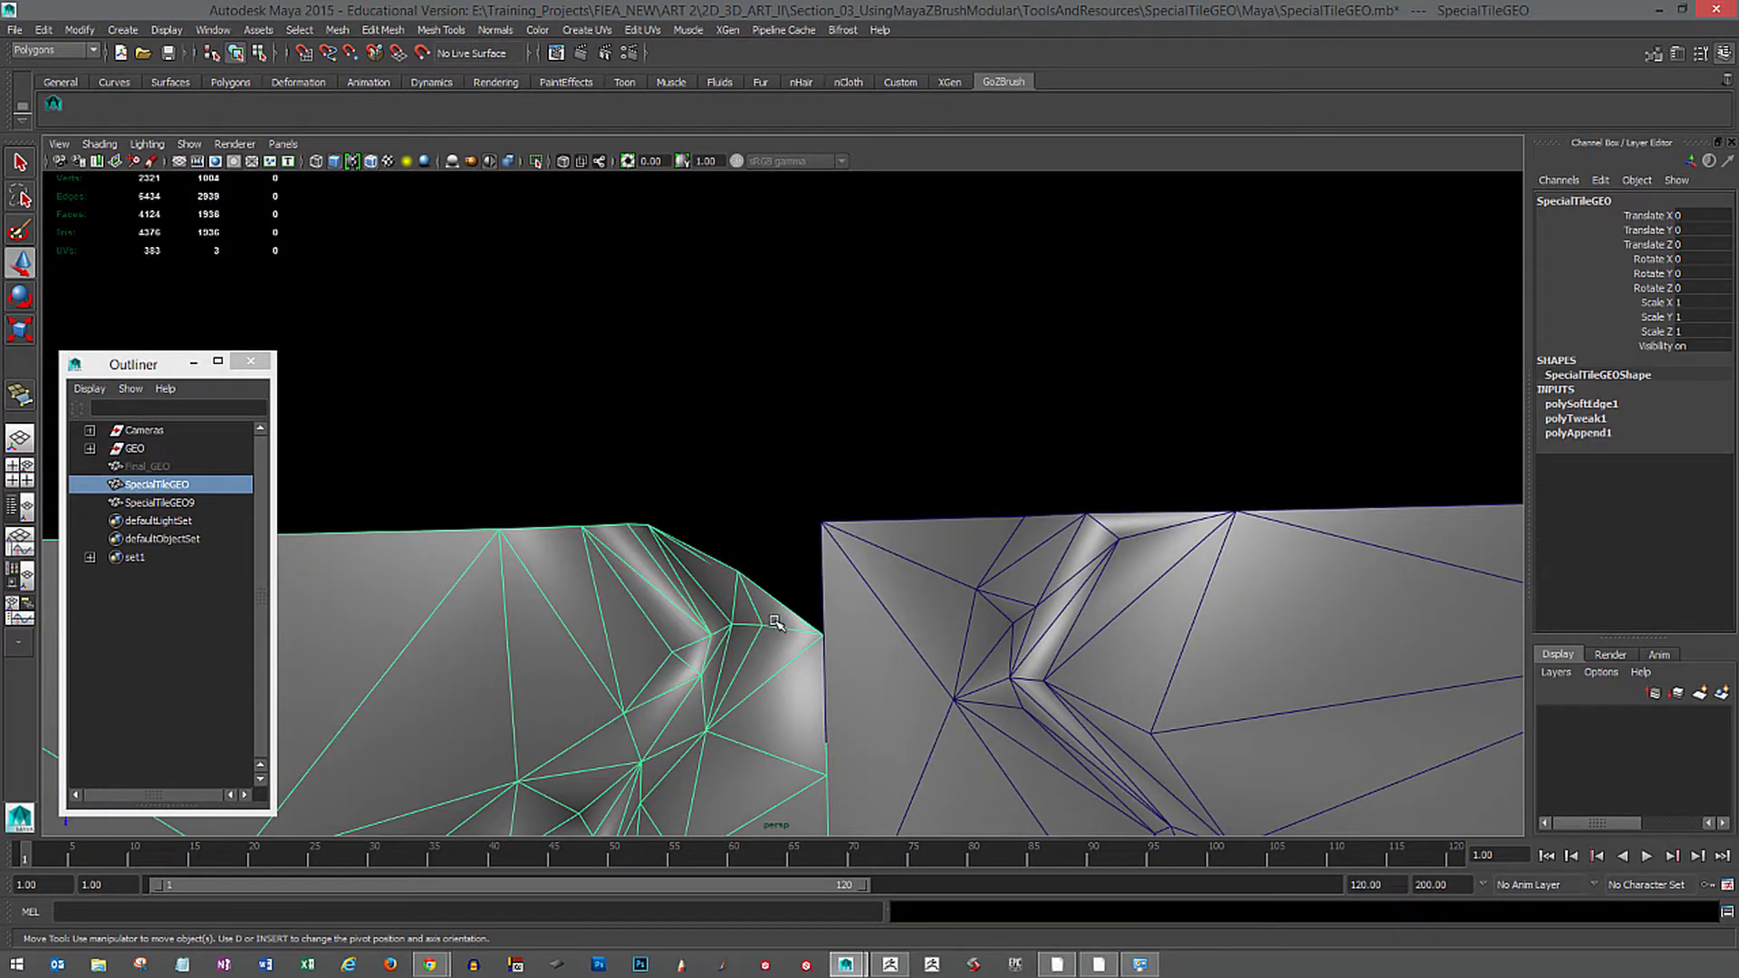
key(F9)
click(719, 613)
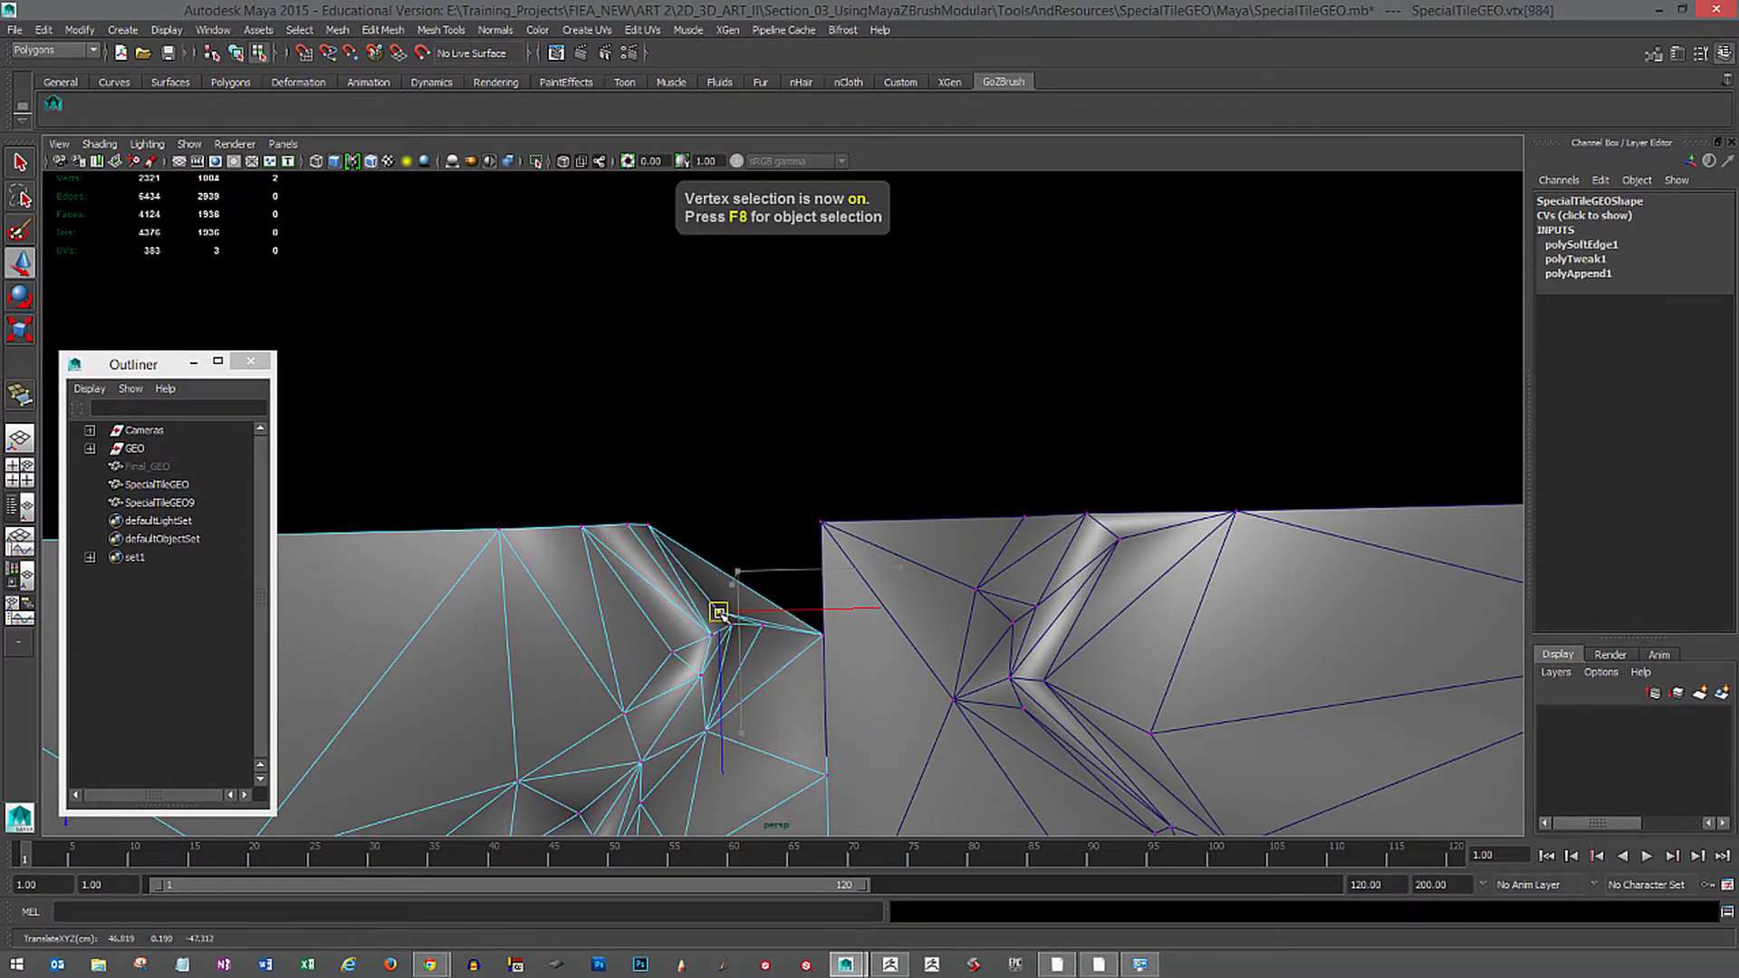
drag(720, 613, 734, 599)
alt+middle_drag(846, 603, 797, 617)
key(ctrl+z)
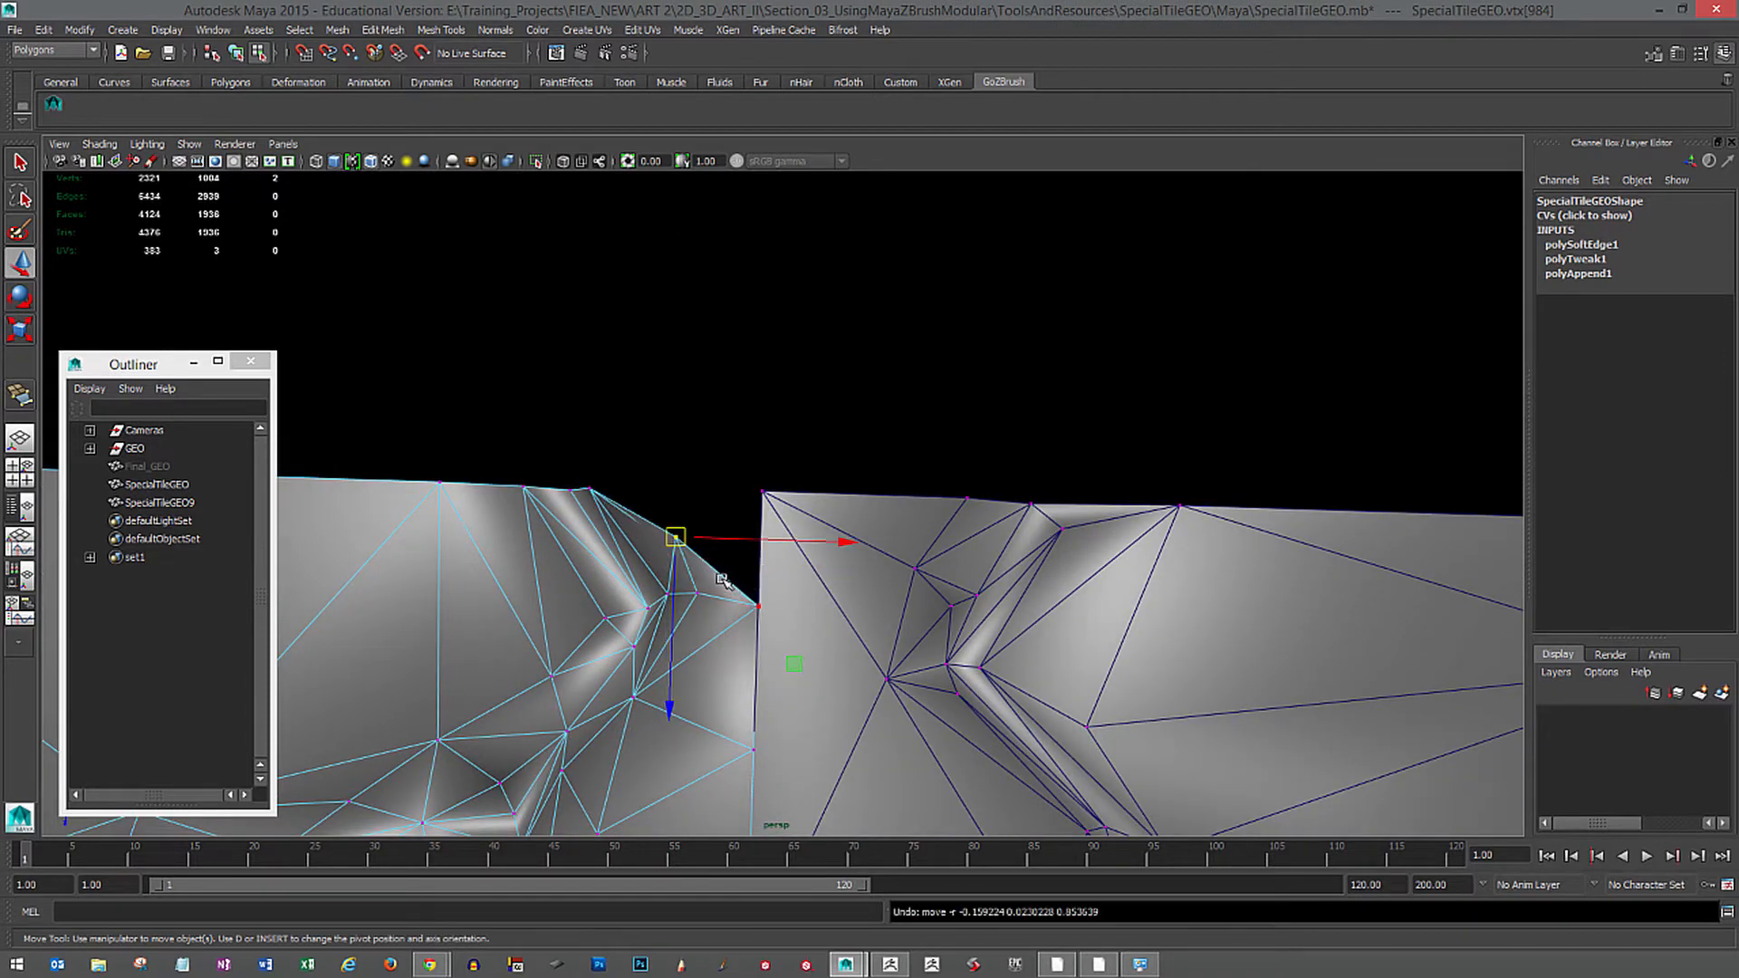
mouse_move(676, 537)
mouse_down()
mouse_move(670, 571)
mouse_move(693, 559)
mouse_up()
key(F11)
key(Delete)
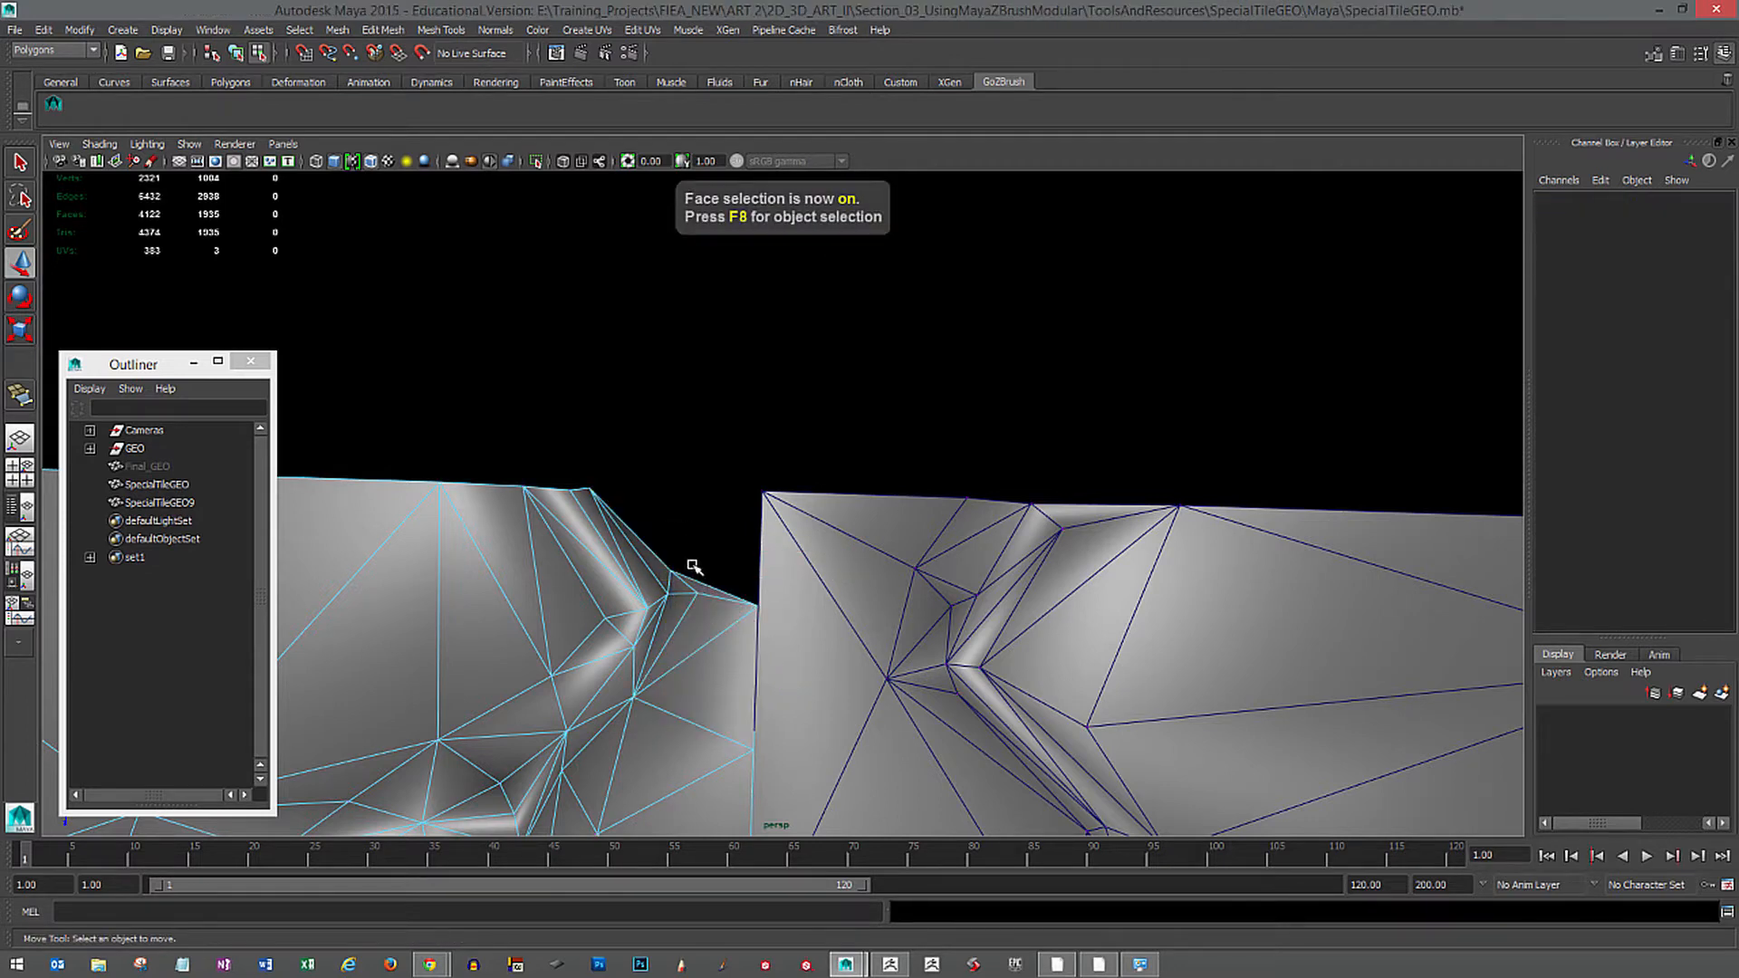
Snap the loose border vertex beside the gap onto the neighboring tile's corner vertex to close the notch.
key(F9)
drag(659, 580, 763, 494)
alt+drag(789, 615, 834, 662)
alt+middle_drag(828, 660, 802, 696)
alt+middle_drag(679, 596, 678, 600)
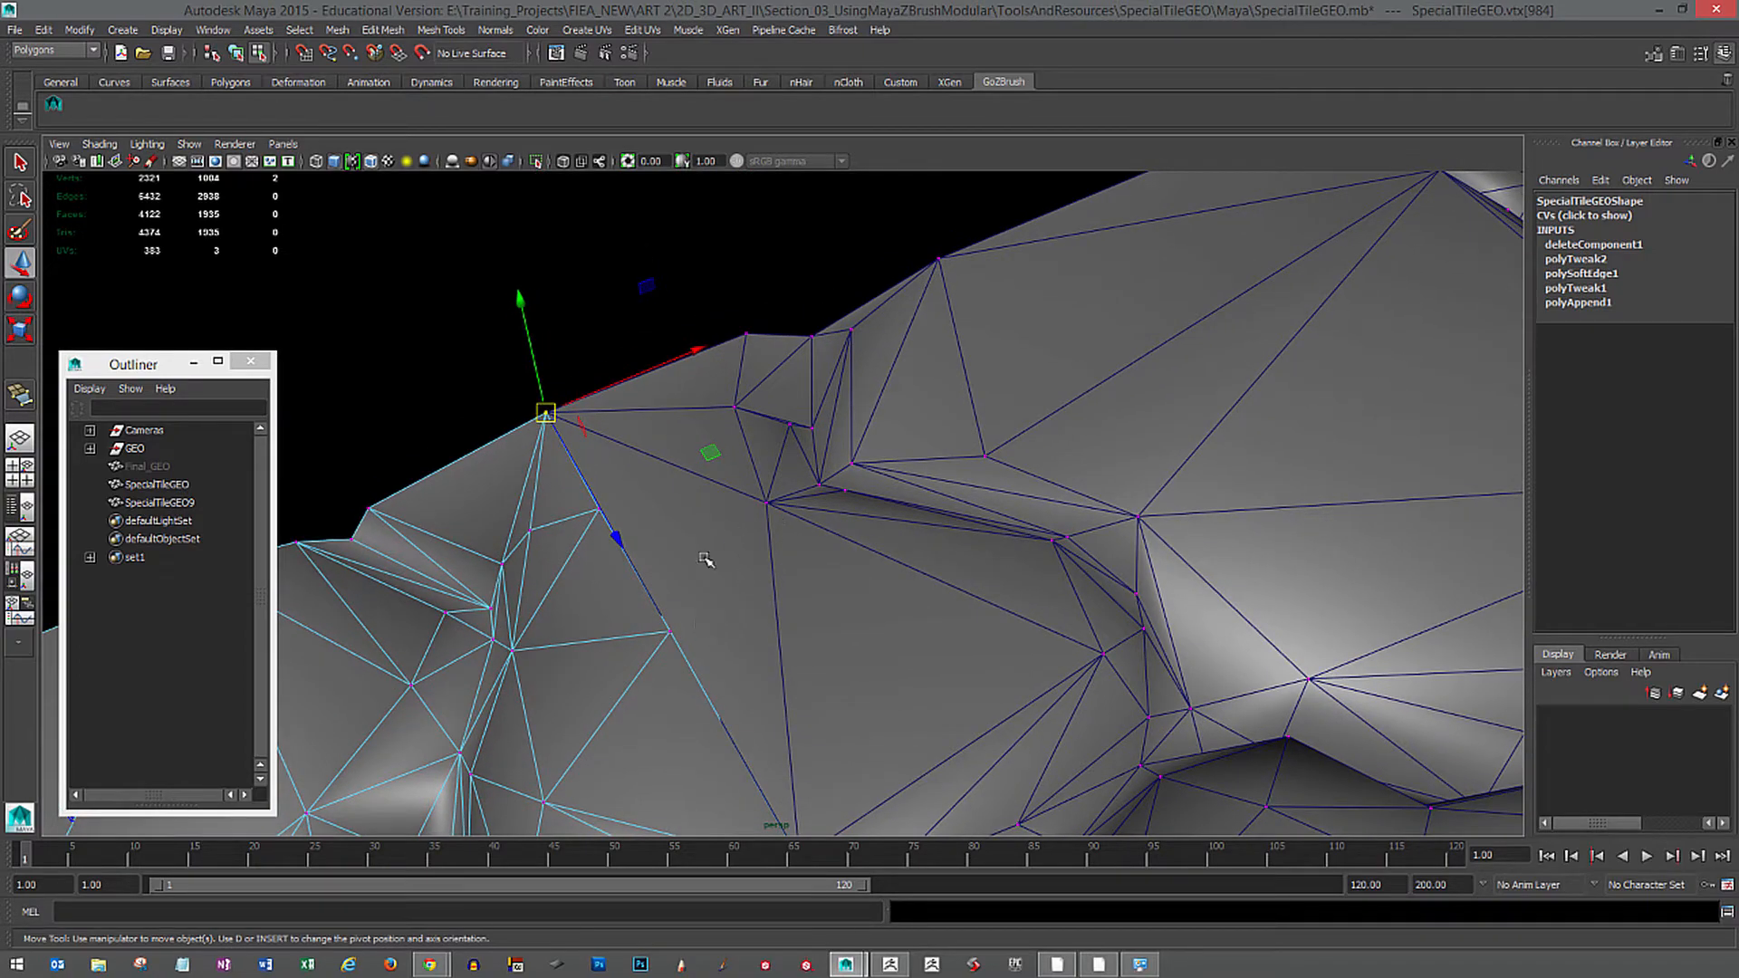
alt+drag(705, 559, 876, 607)
Cut two edges on the neighboring tile from its inner vertex to the seam, opposite the central tile's border vertices.
key(F8)
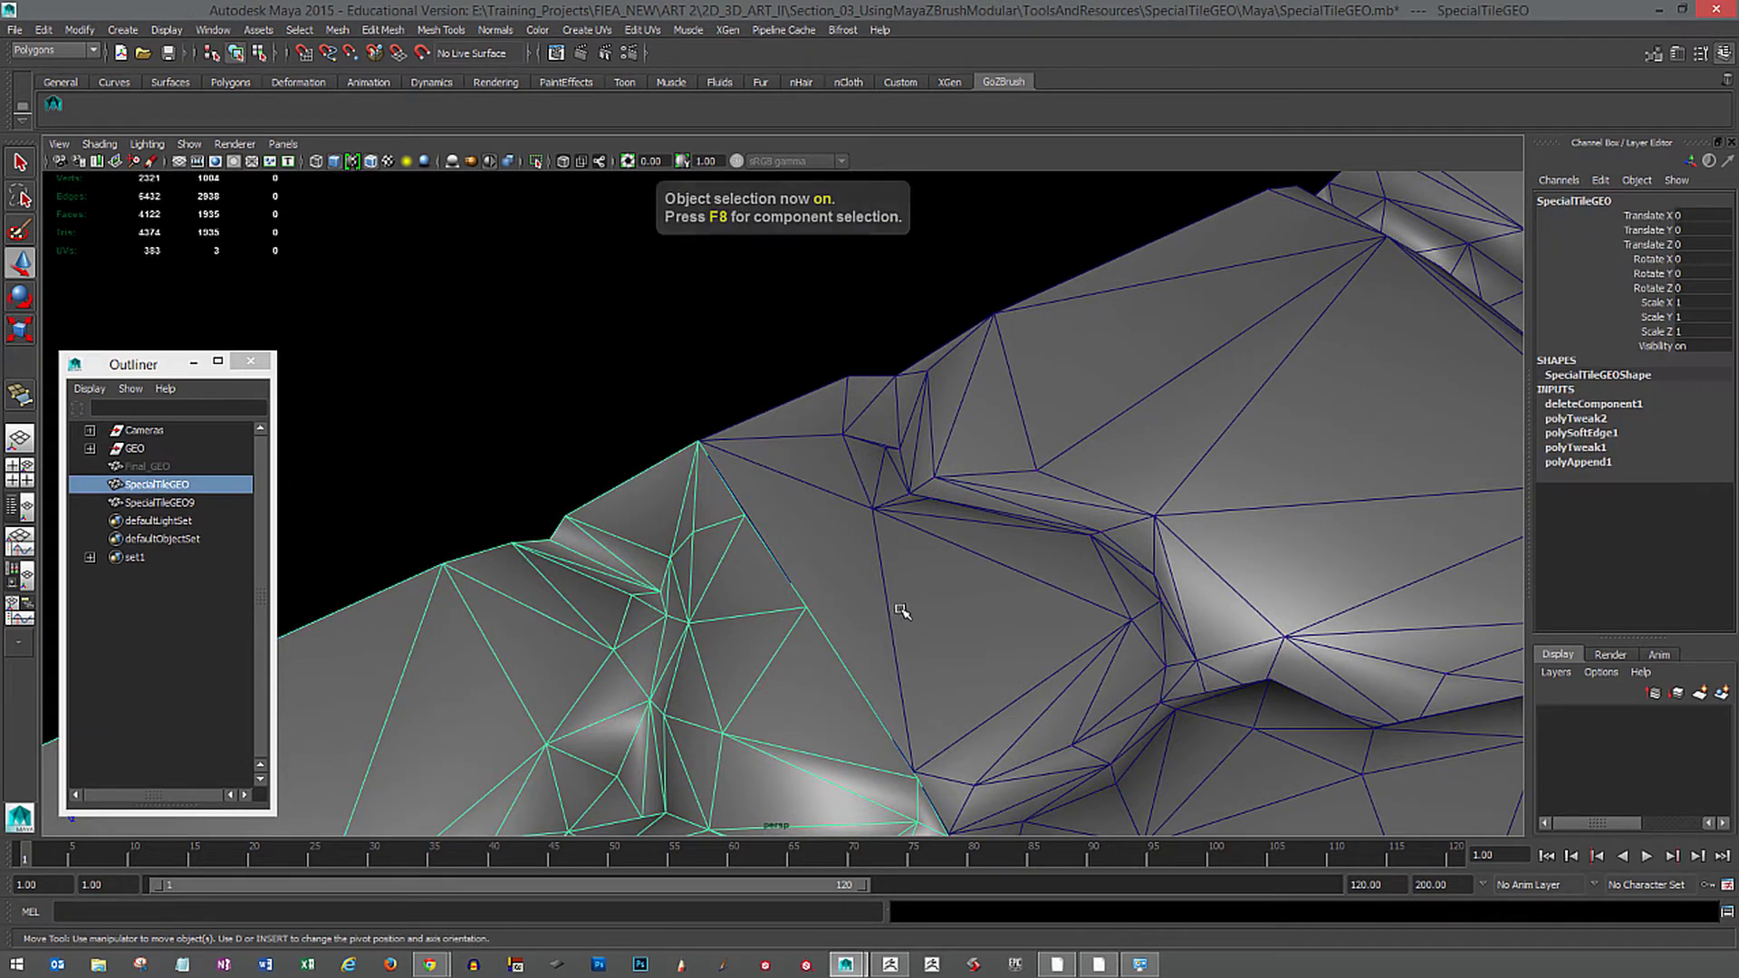
click(917, 585)
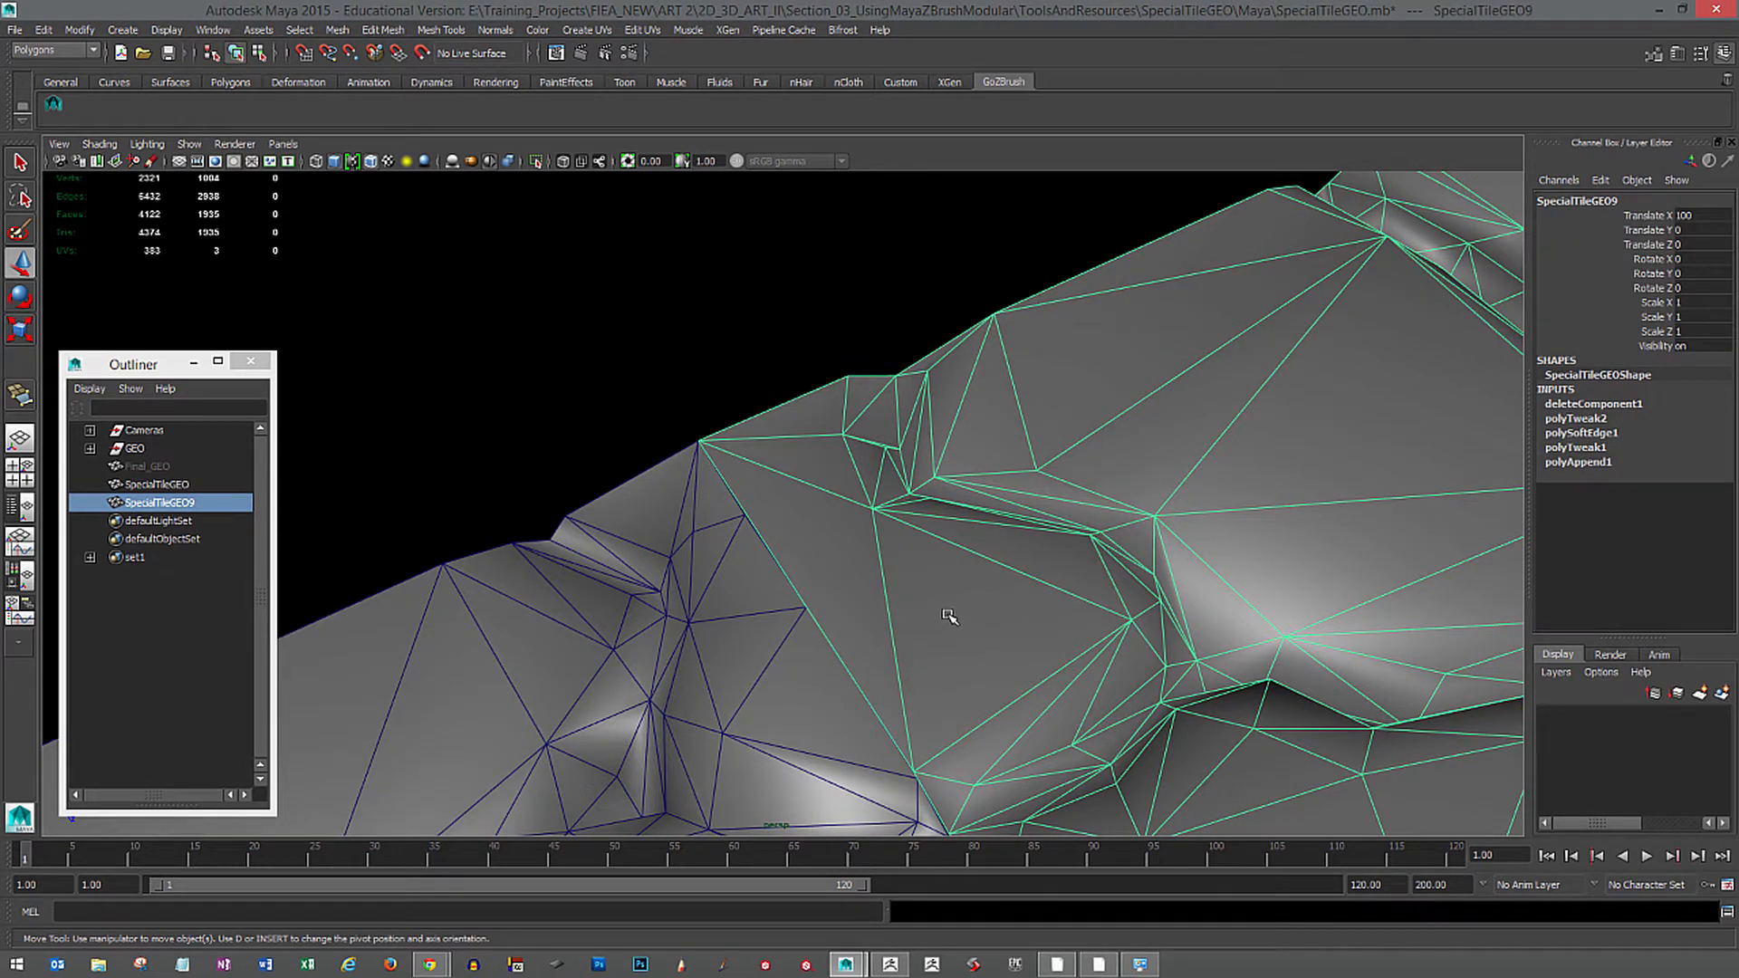
shift+right_drag(948, 616, 874, 563)
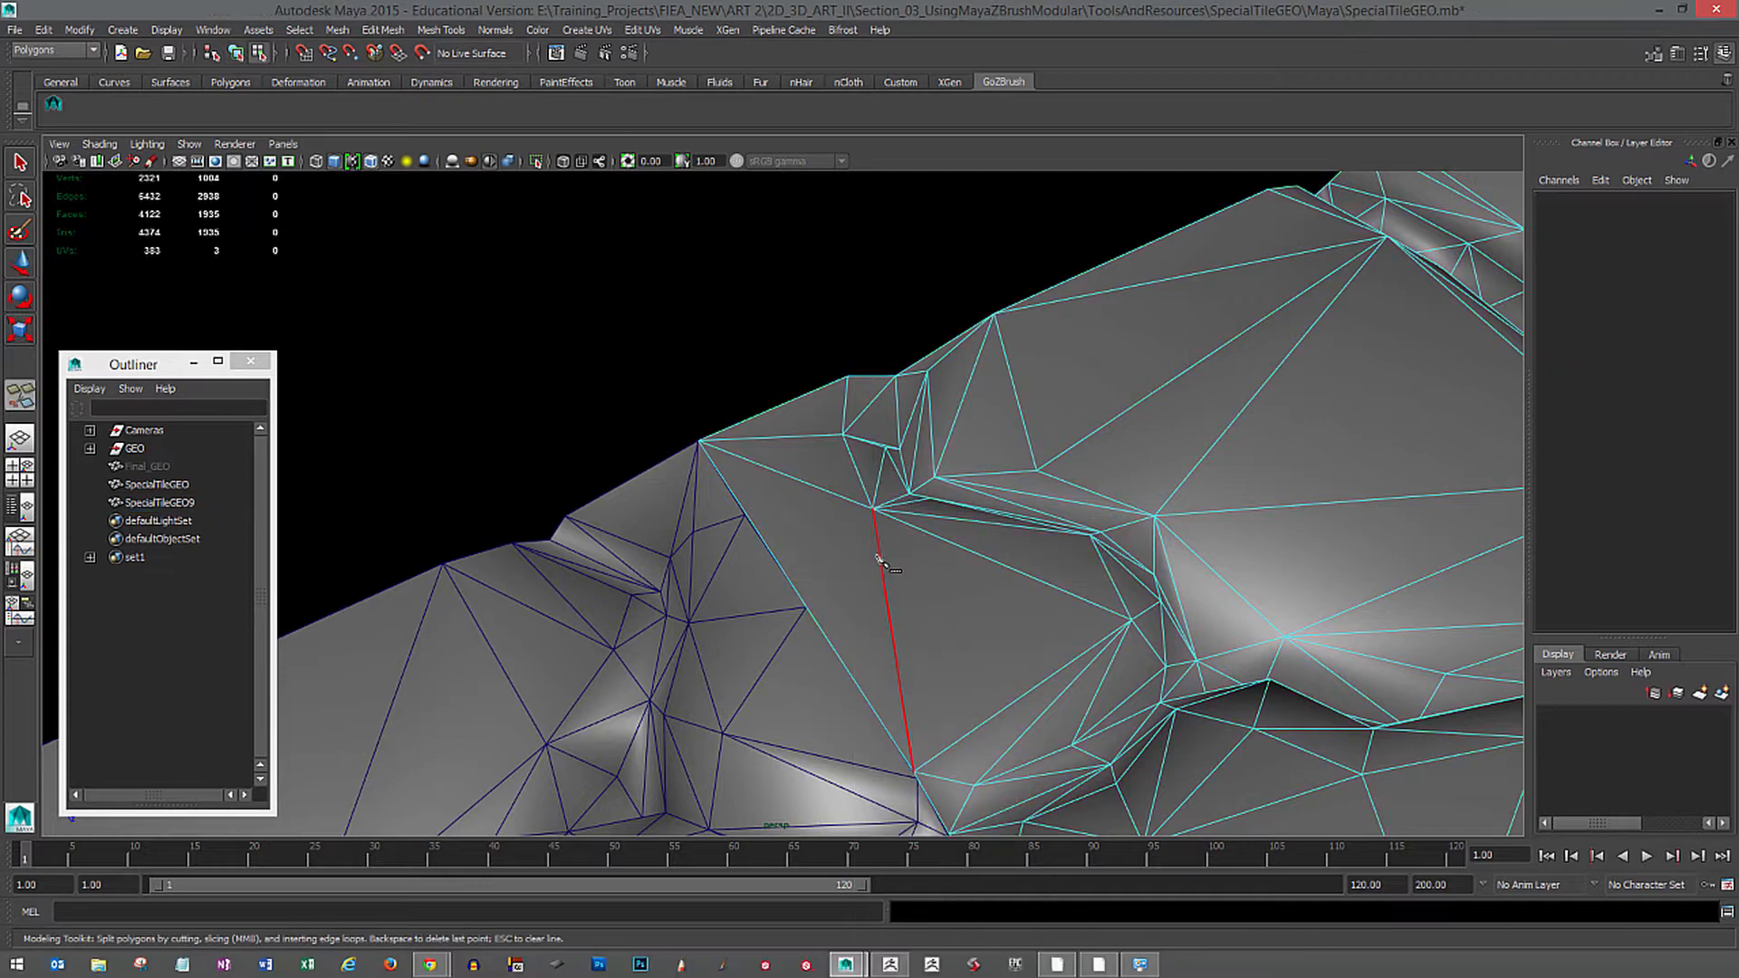
click(747, 514)
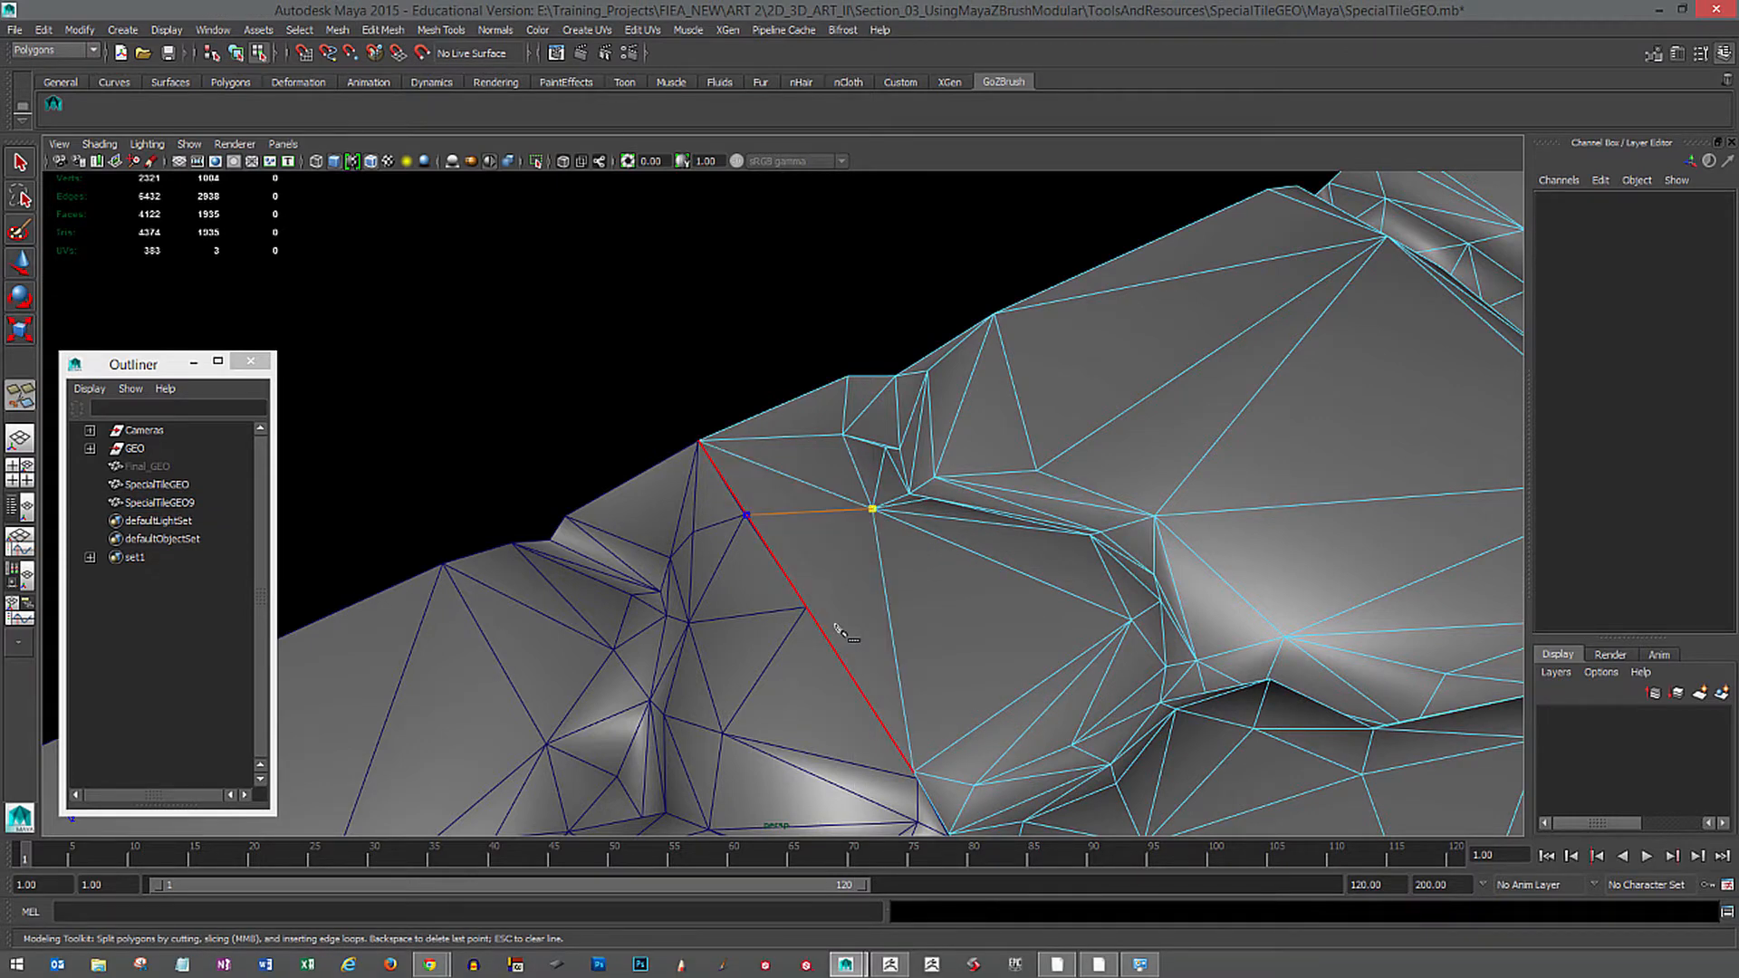
key(Return)
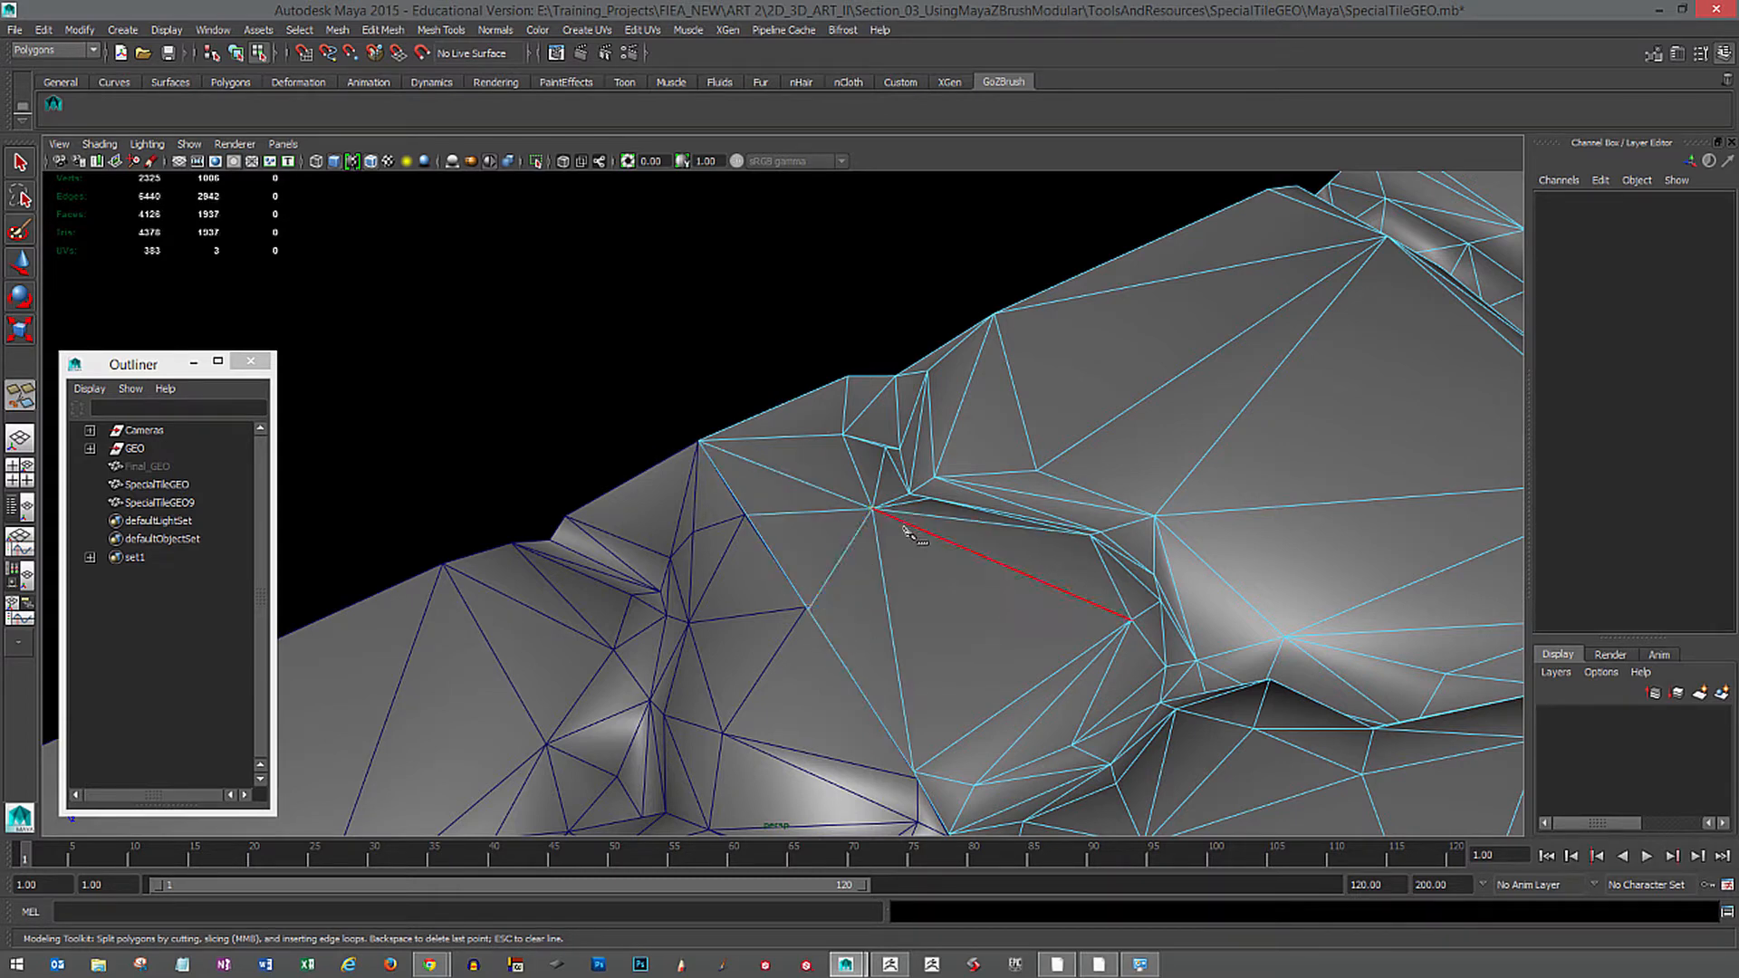
key(q)
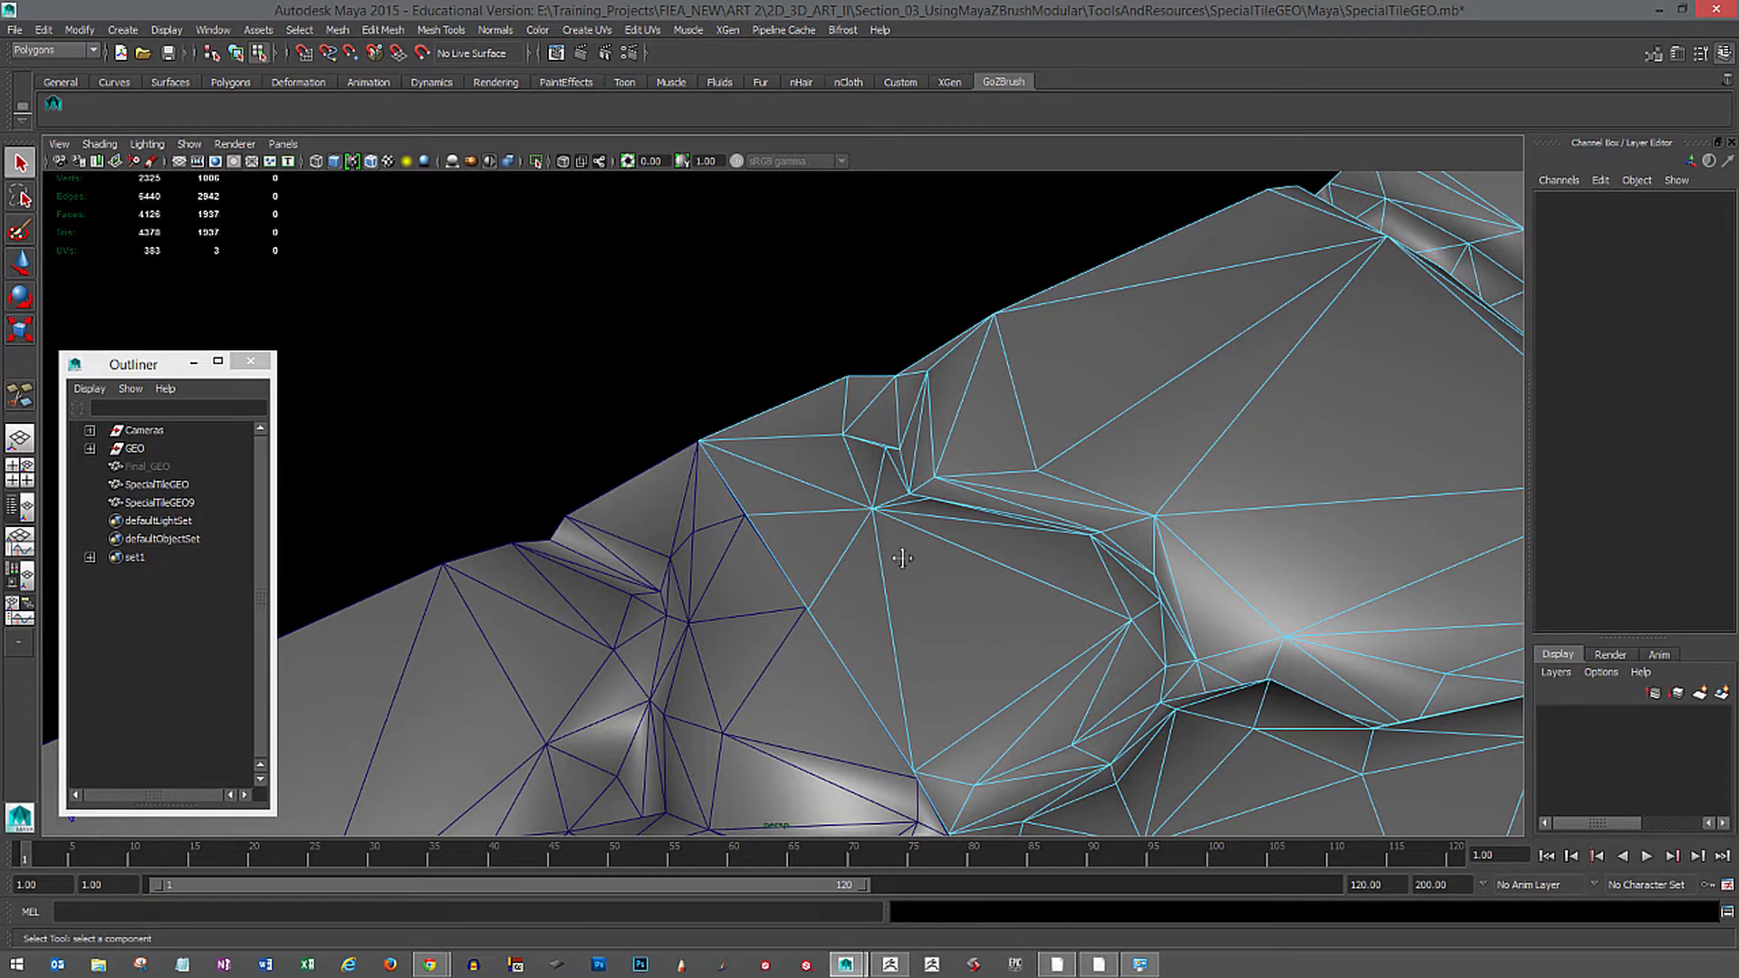
Snap the two newly cut seam vertices of the neighboring tile onto the central tile's matching border vertices.
alt+drag(885, 556, 990, 589)
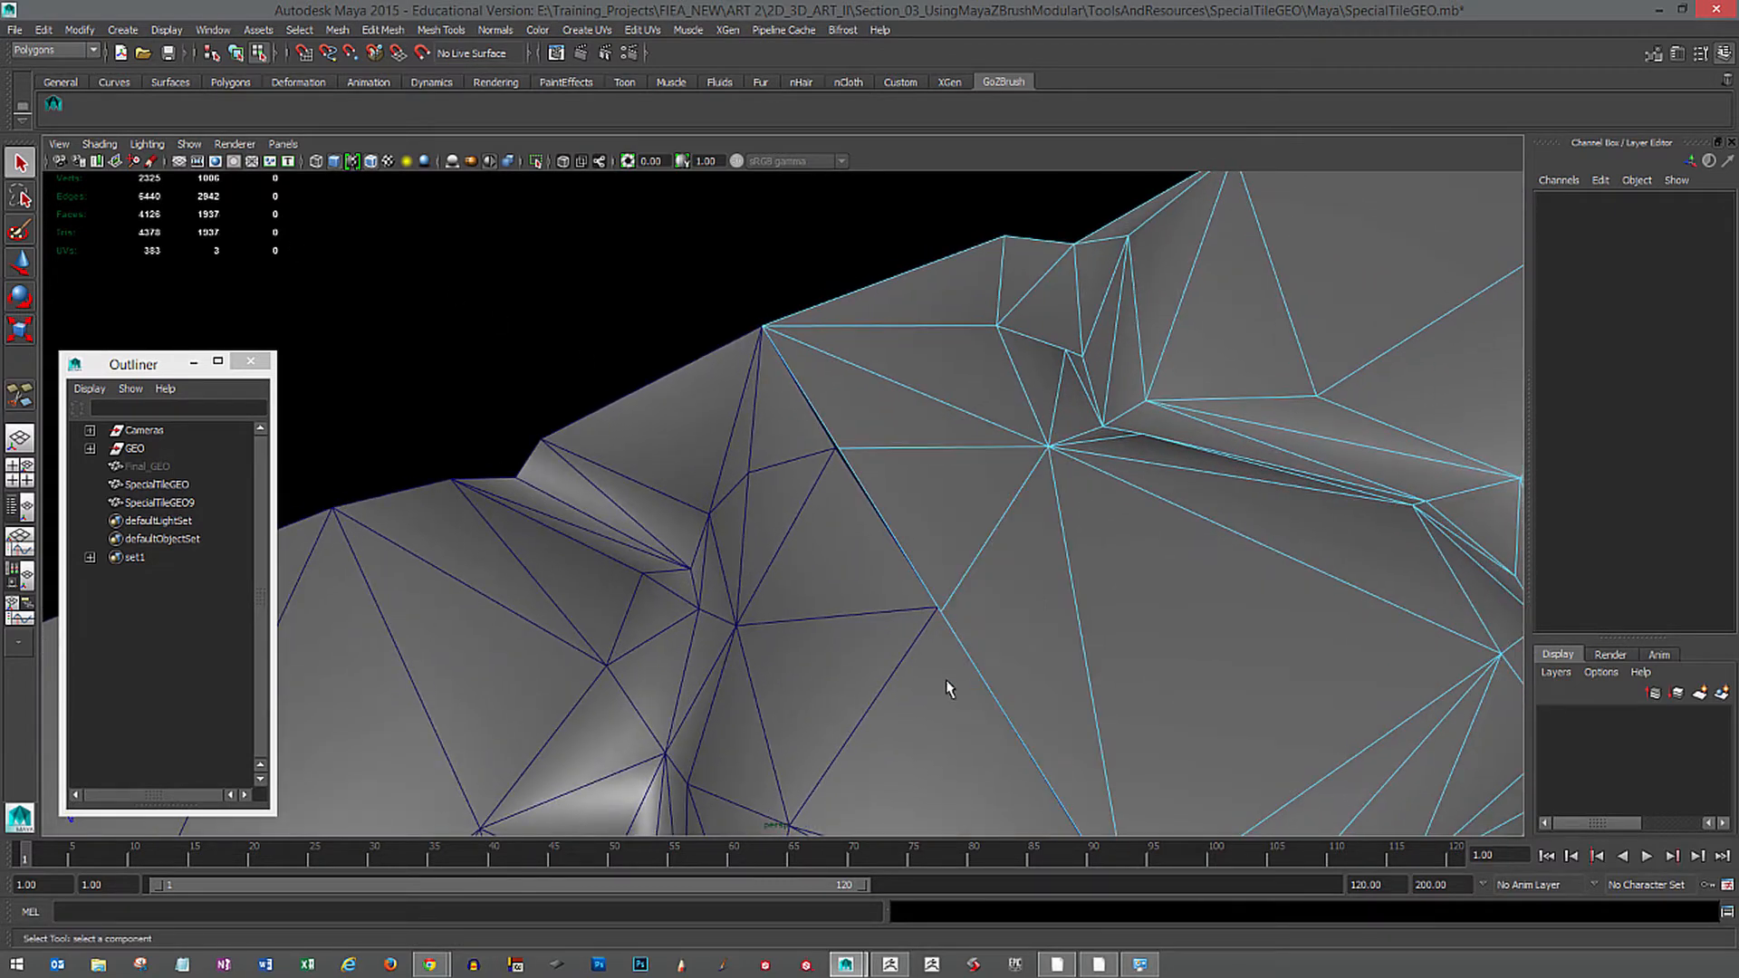
key(F9)
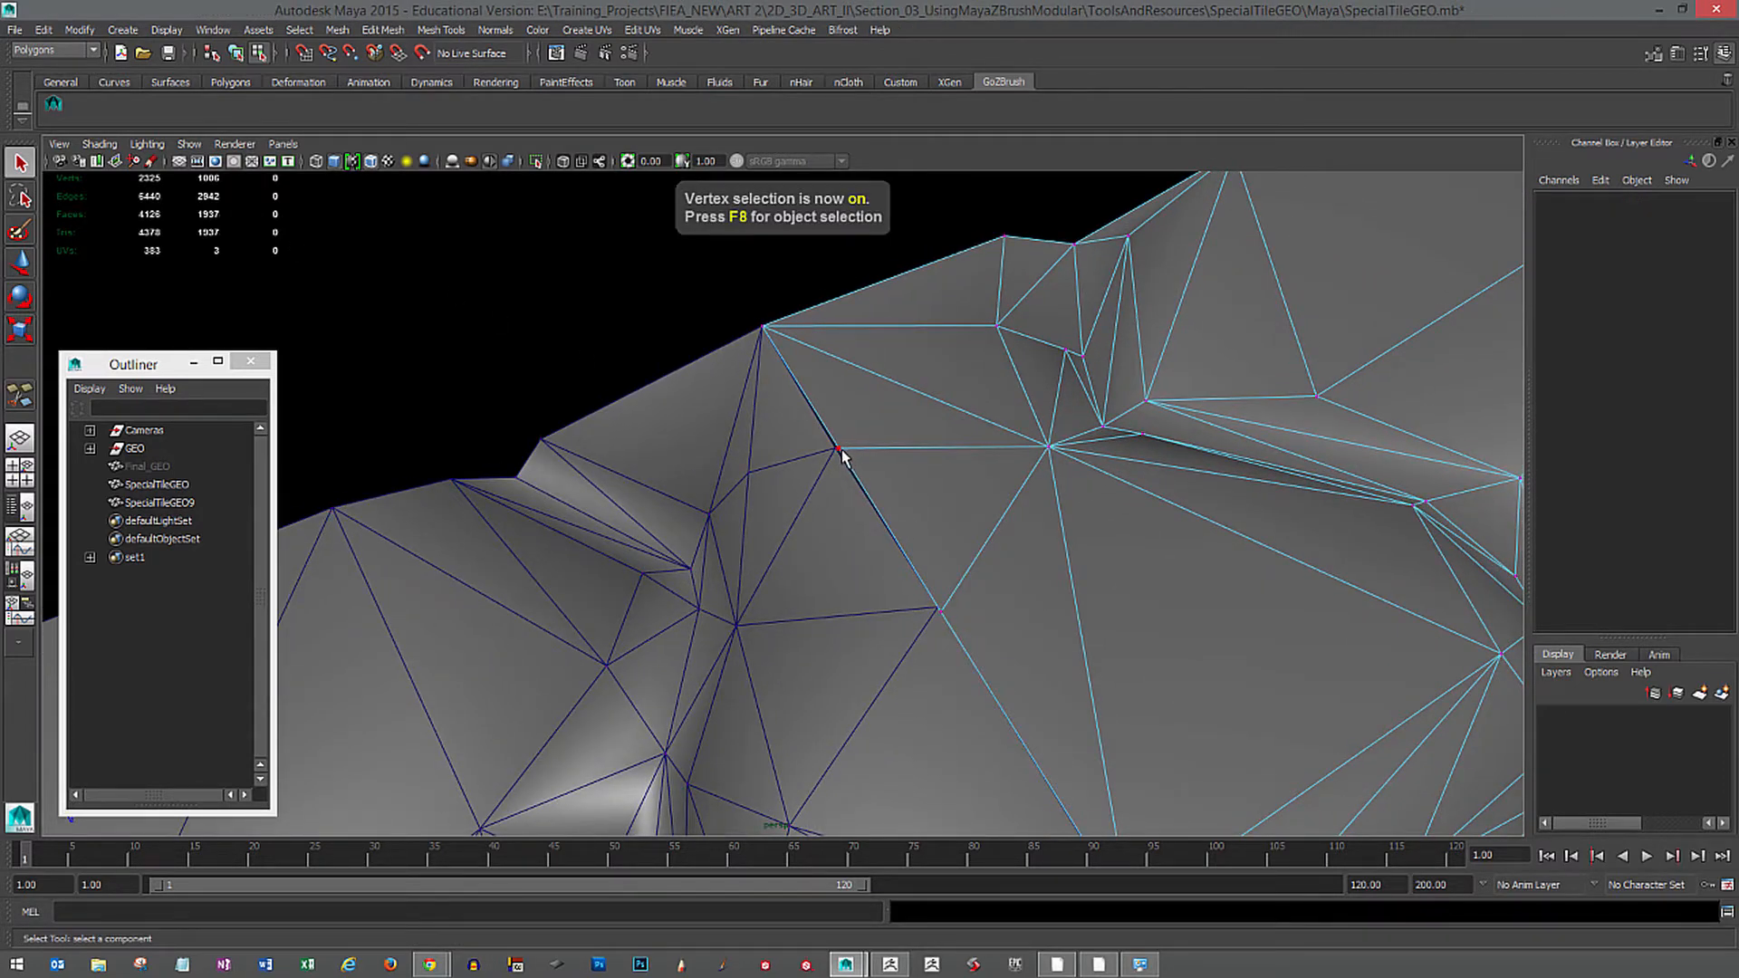
click(840, 450)
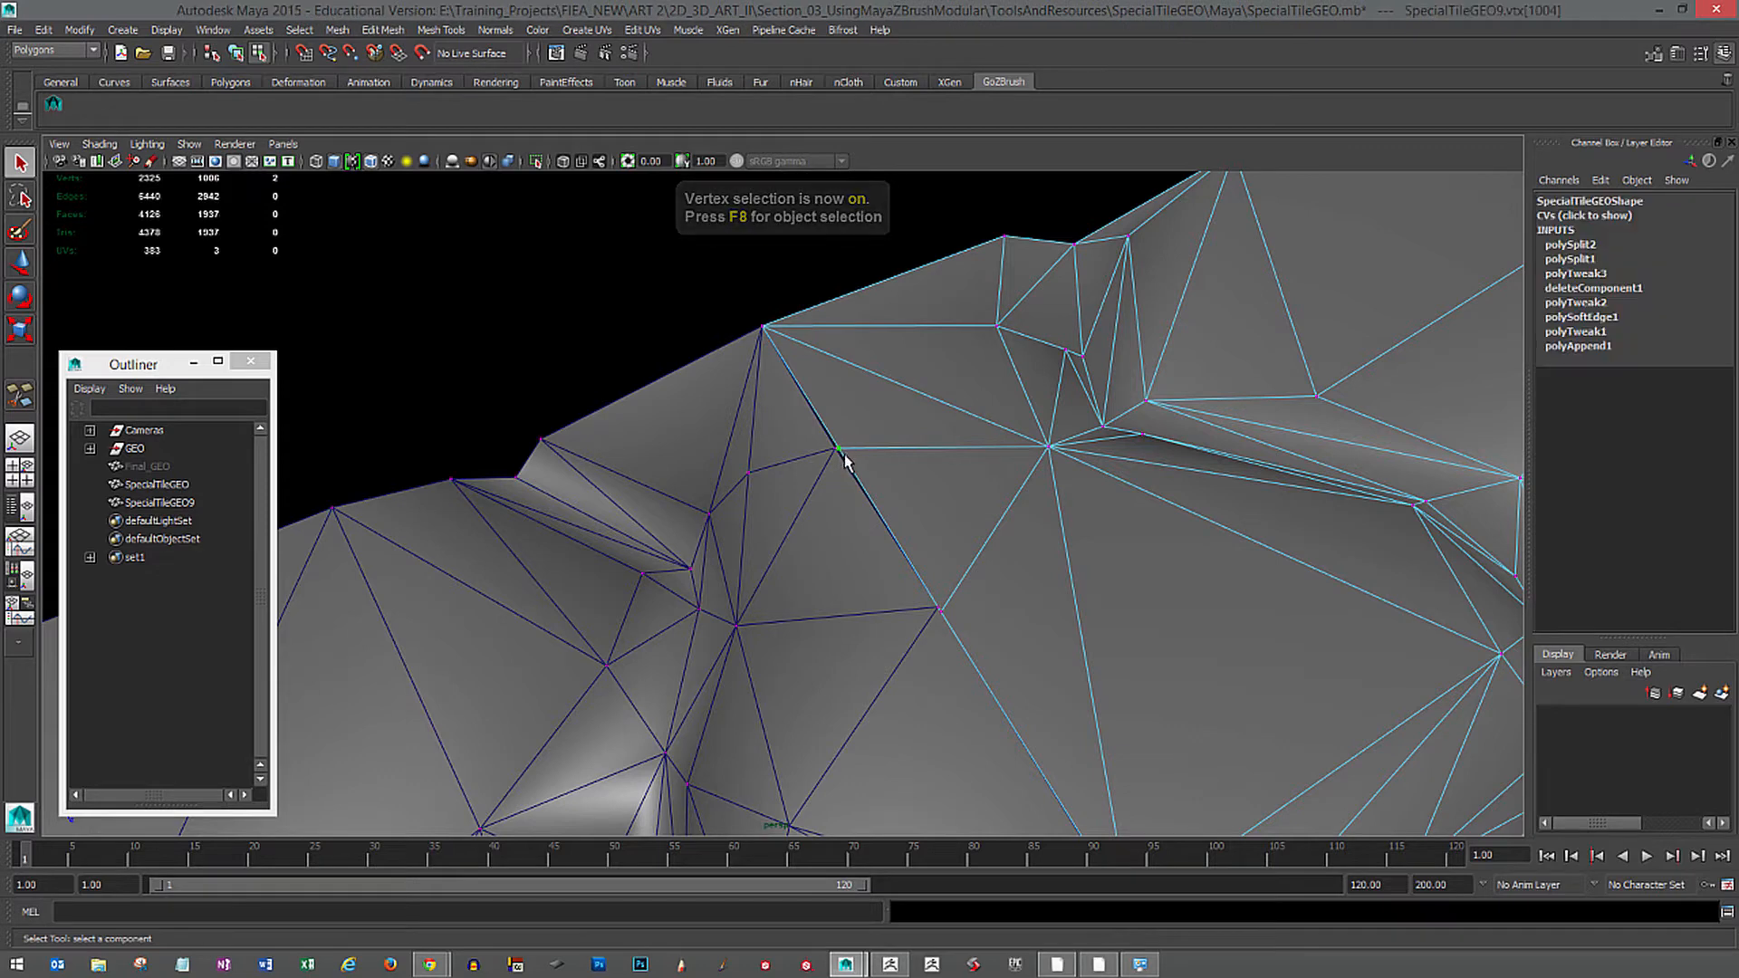
key(w)
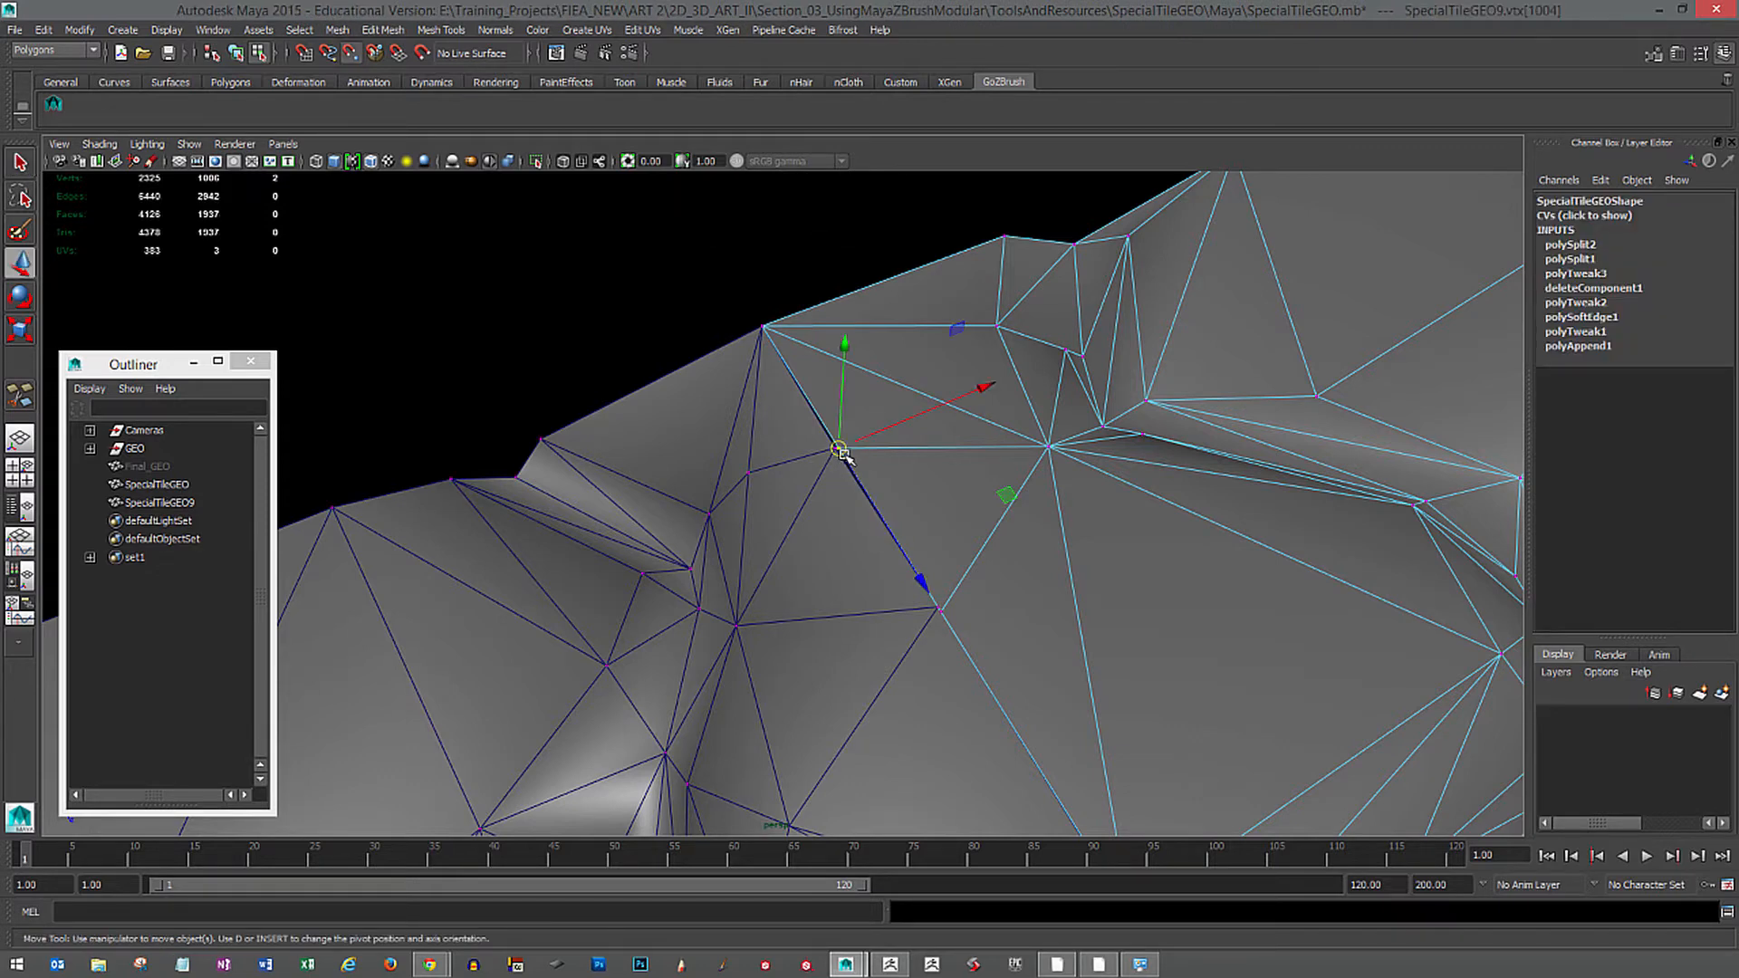
drag(843, 453, 839, 454)
click(947, 616)
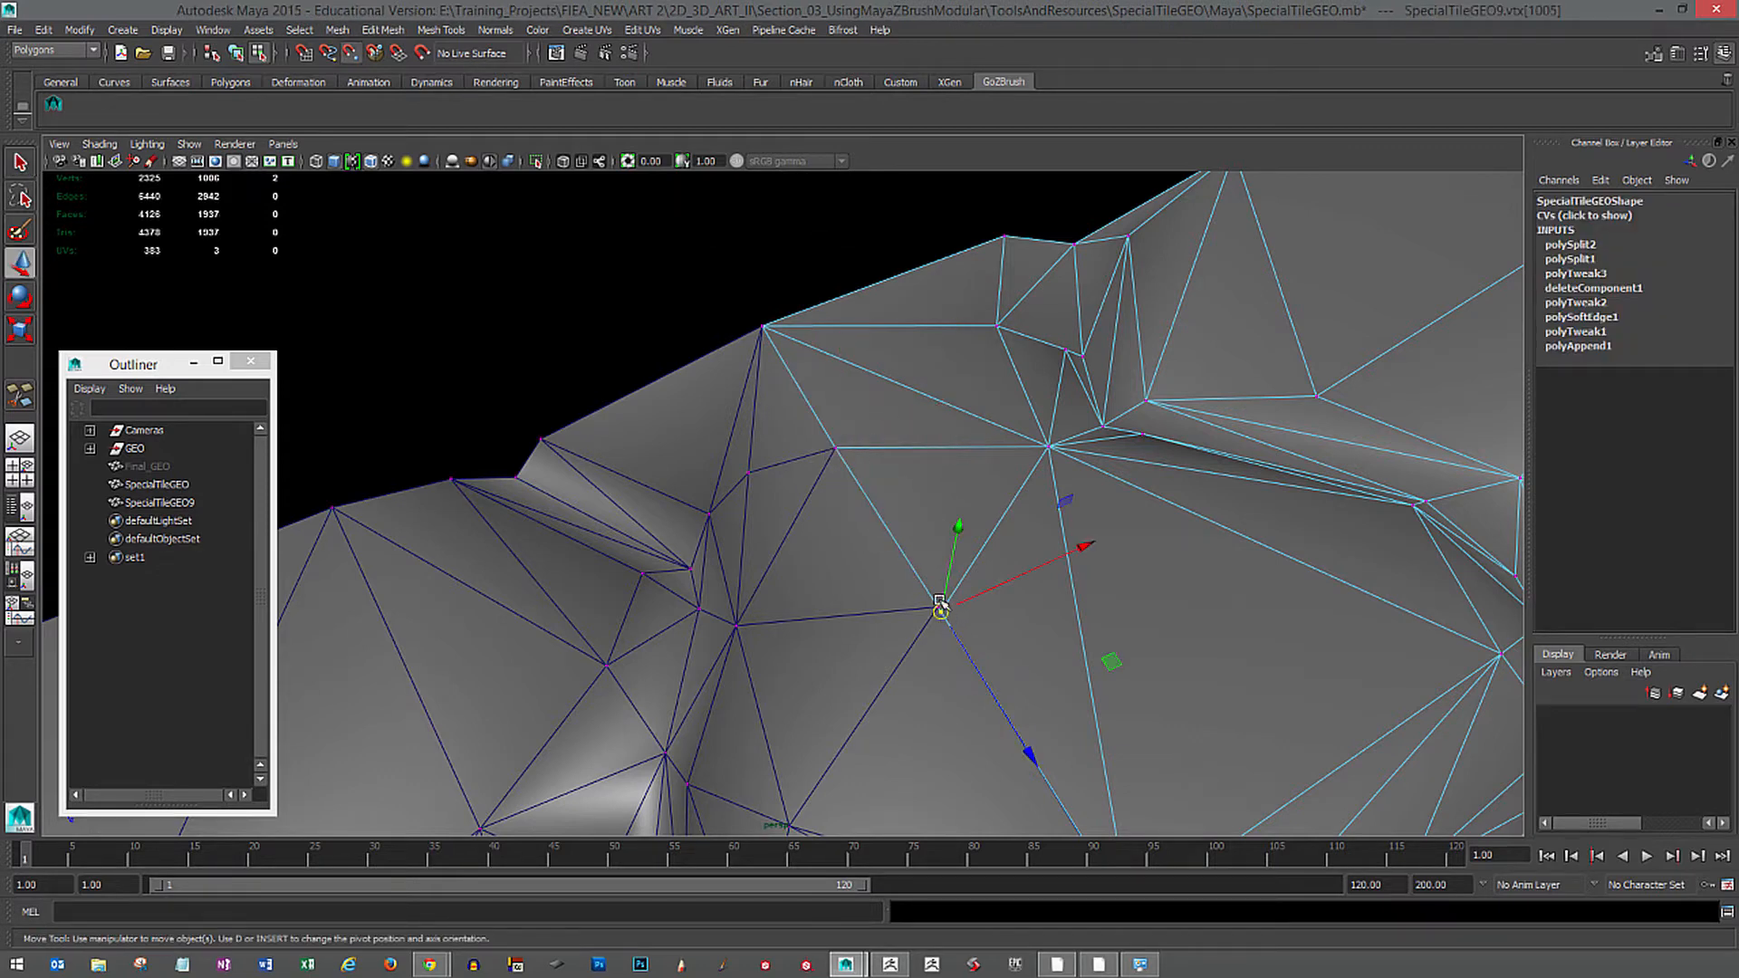
drag(940, 603, 938, 605)
Snap the central tile's mismatched seam vertex above the crevice onto the neighboring tile's closest border vertex.
alt+right_drag(1110, 645, 725, 544)
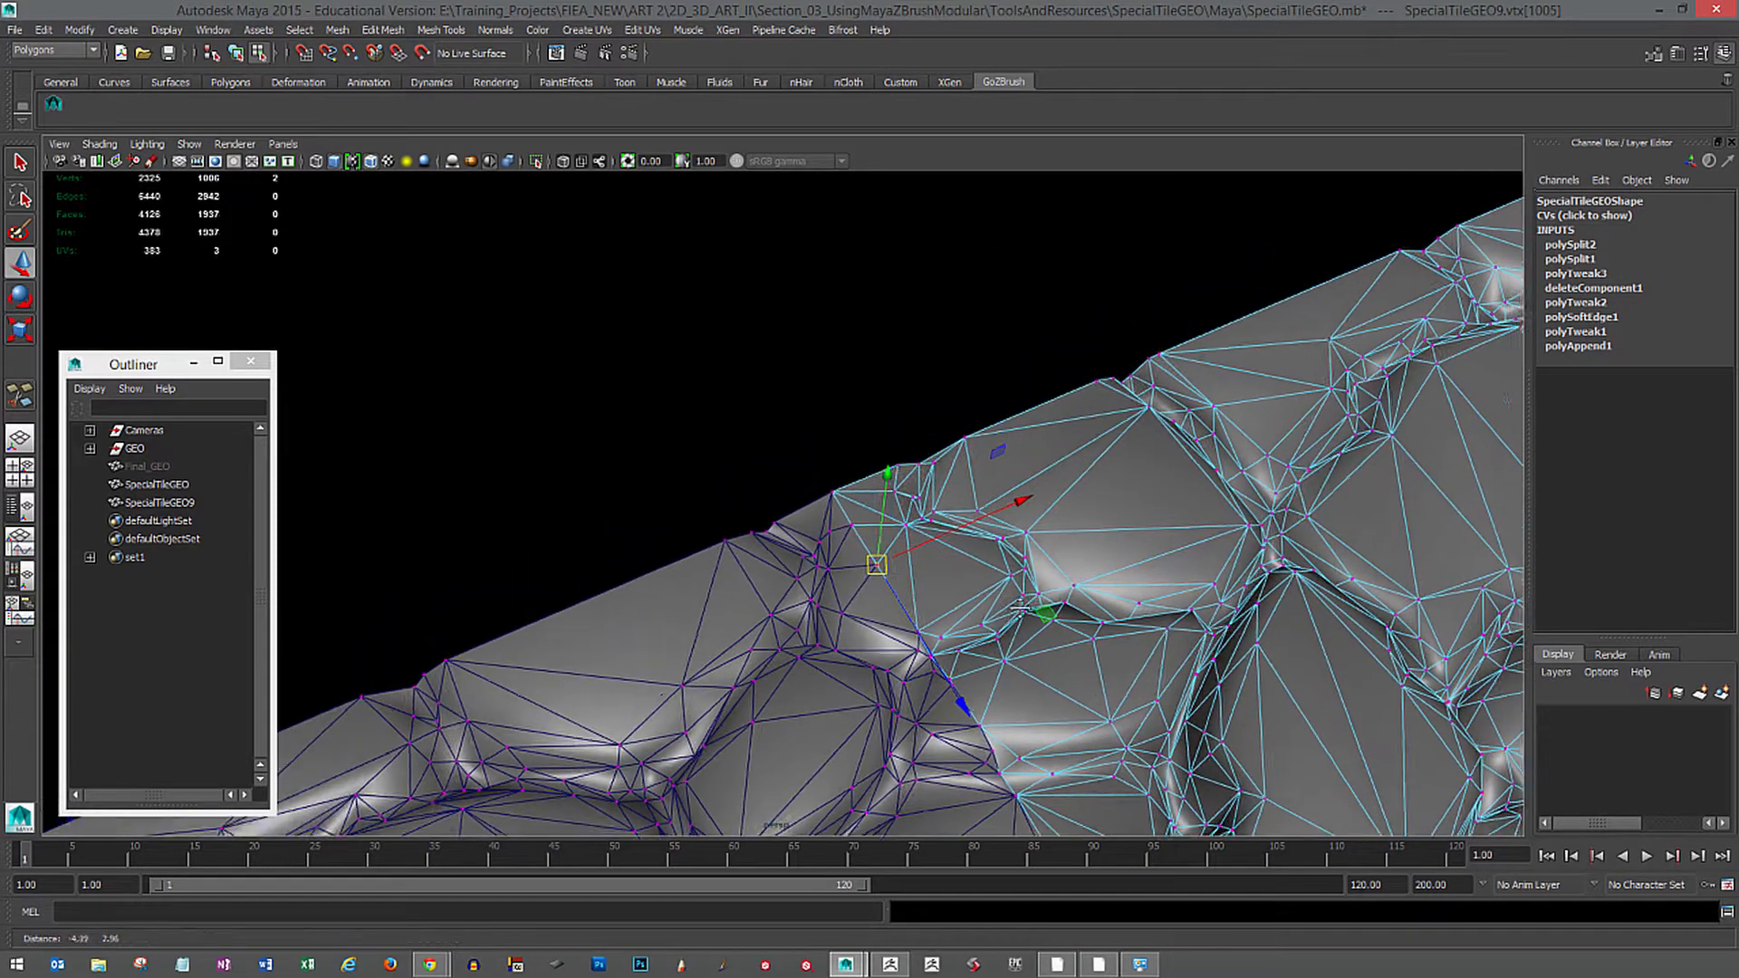
alt+drag(1087, 616, 988, 552)
alt+right_drag(987, 553, 1150, 616)
alt+middle_drag(1096, 377, 963, 606)
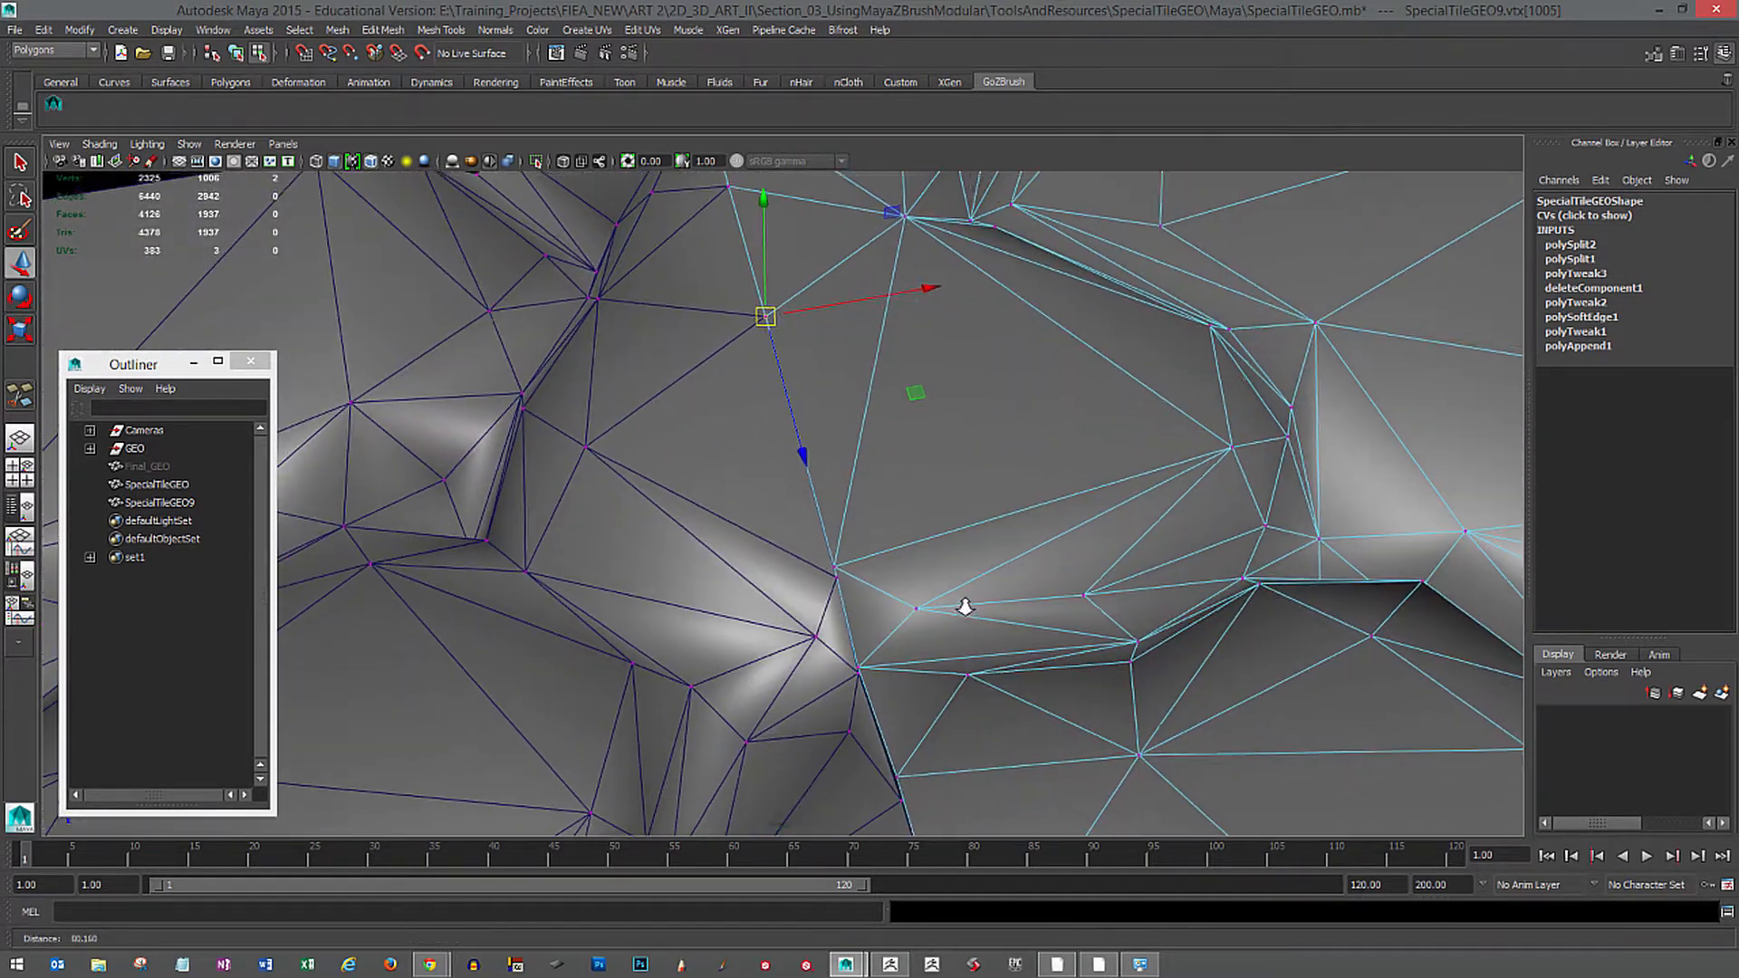
alt+right_drag(963, 606, 992, 620)
alt+middle_drag(951, 609, 973, 558)
click(869, 534)
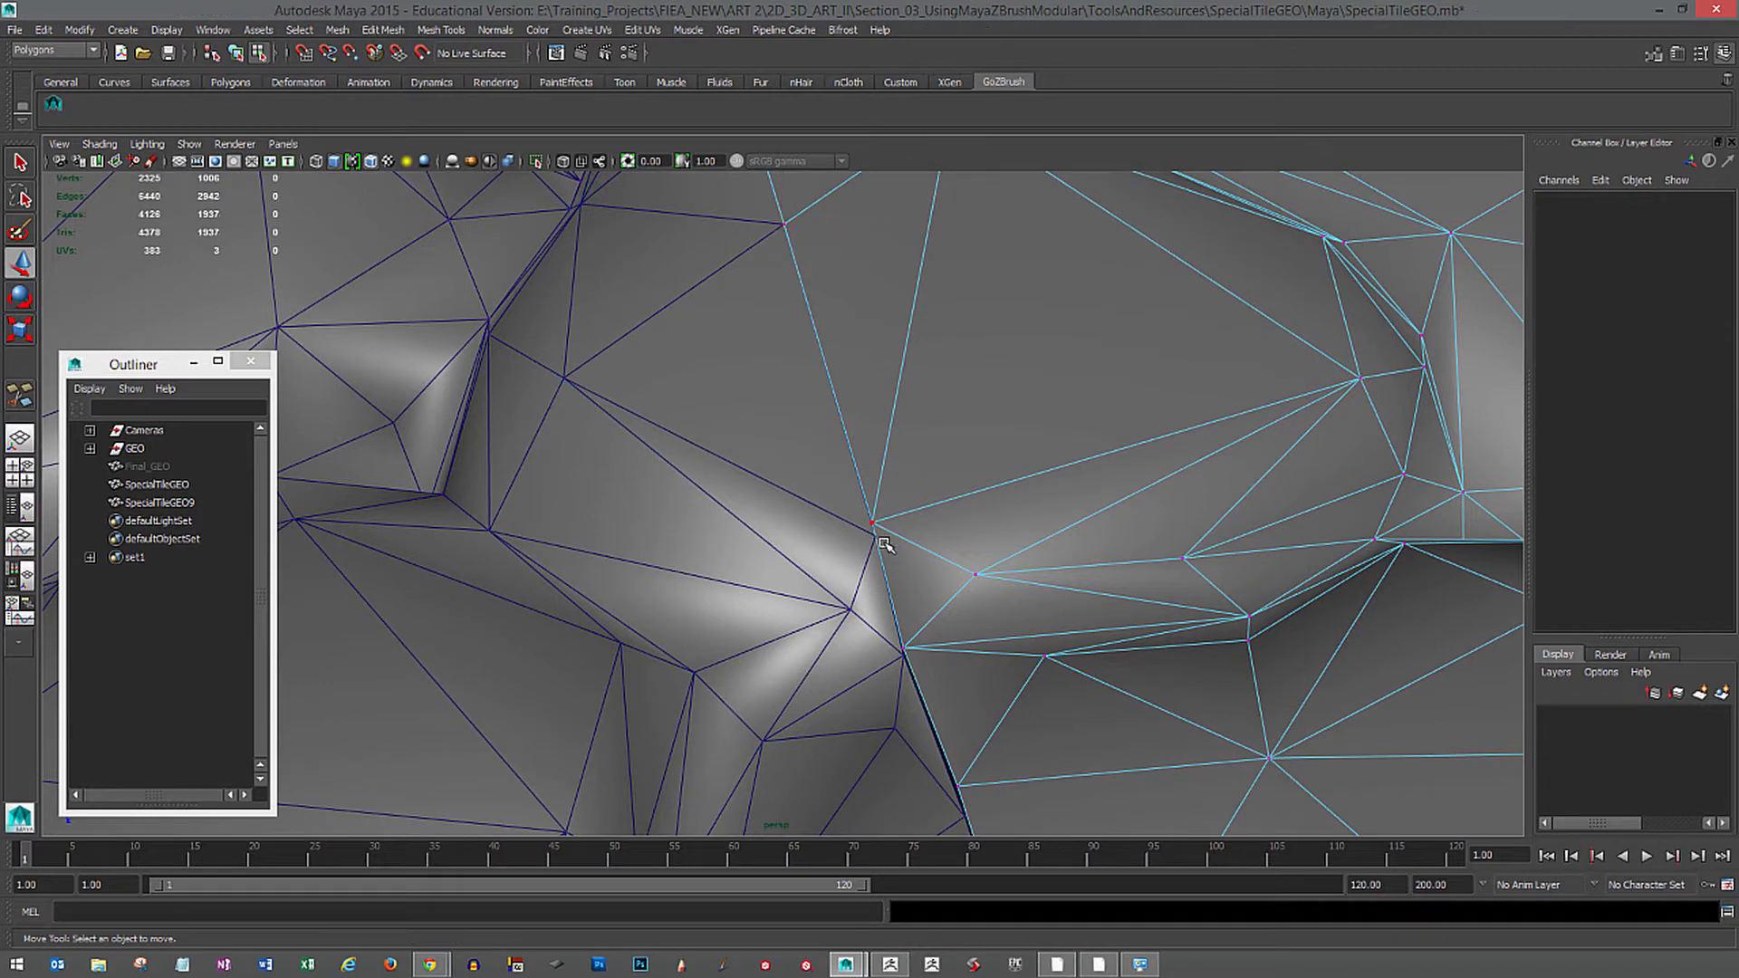
click(871, 536)
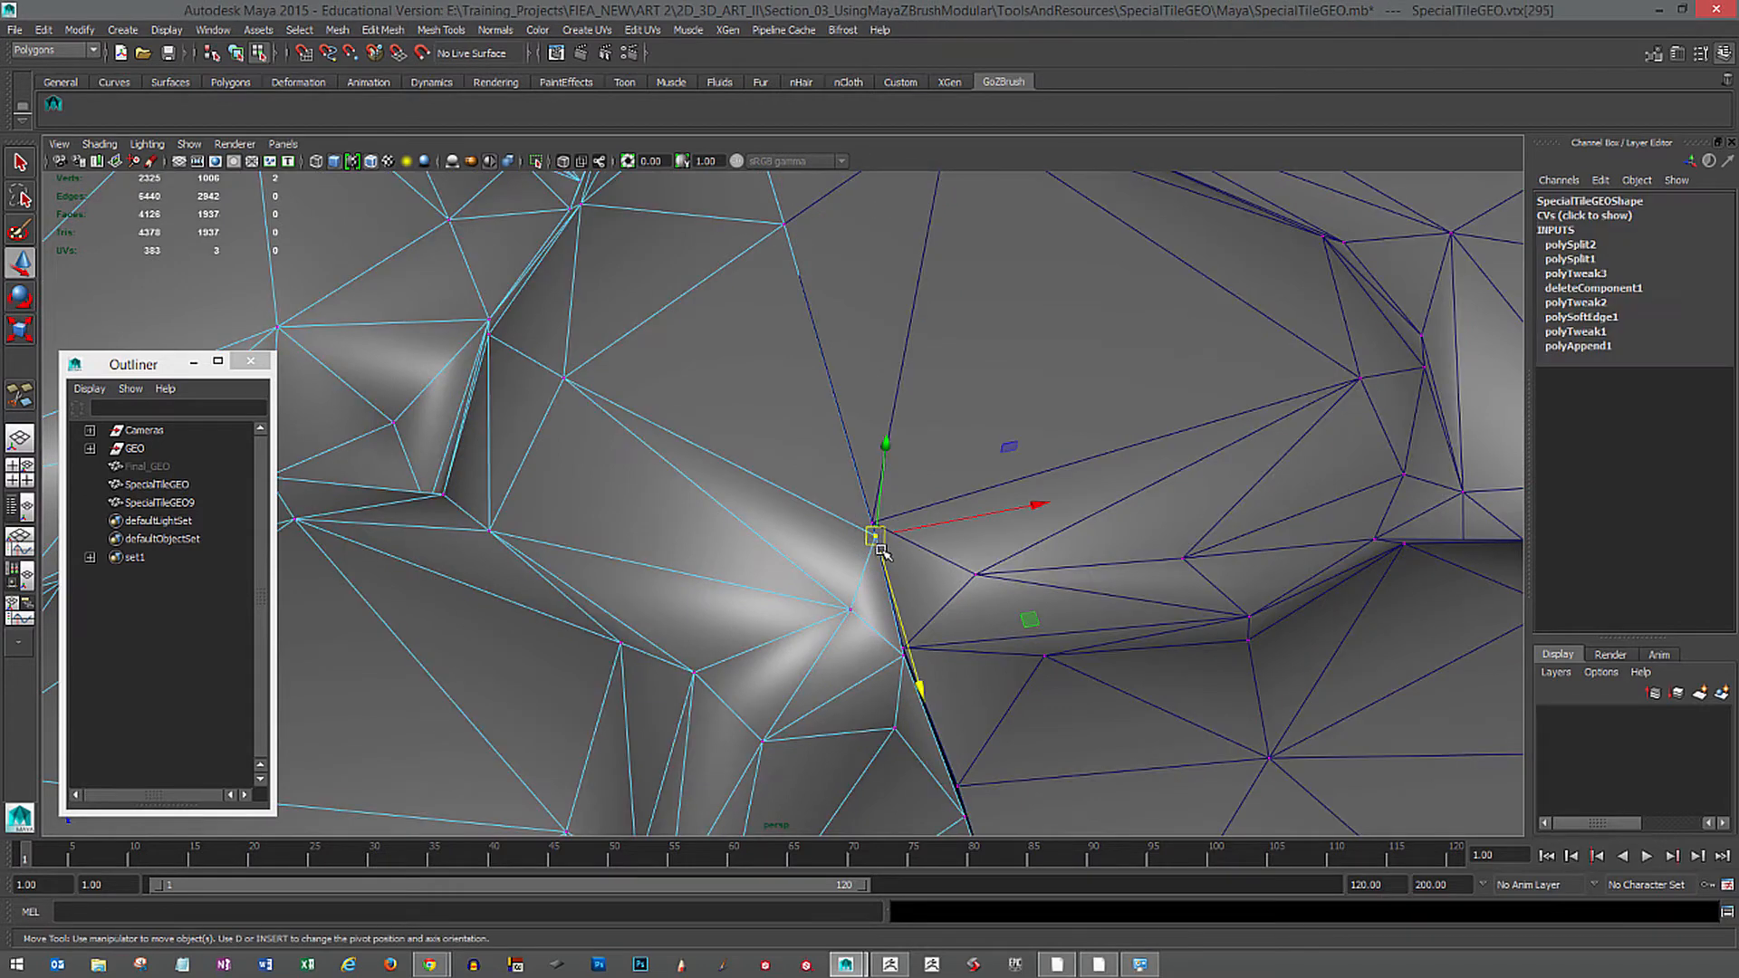
drag(881, 538, 875, 528)
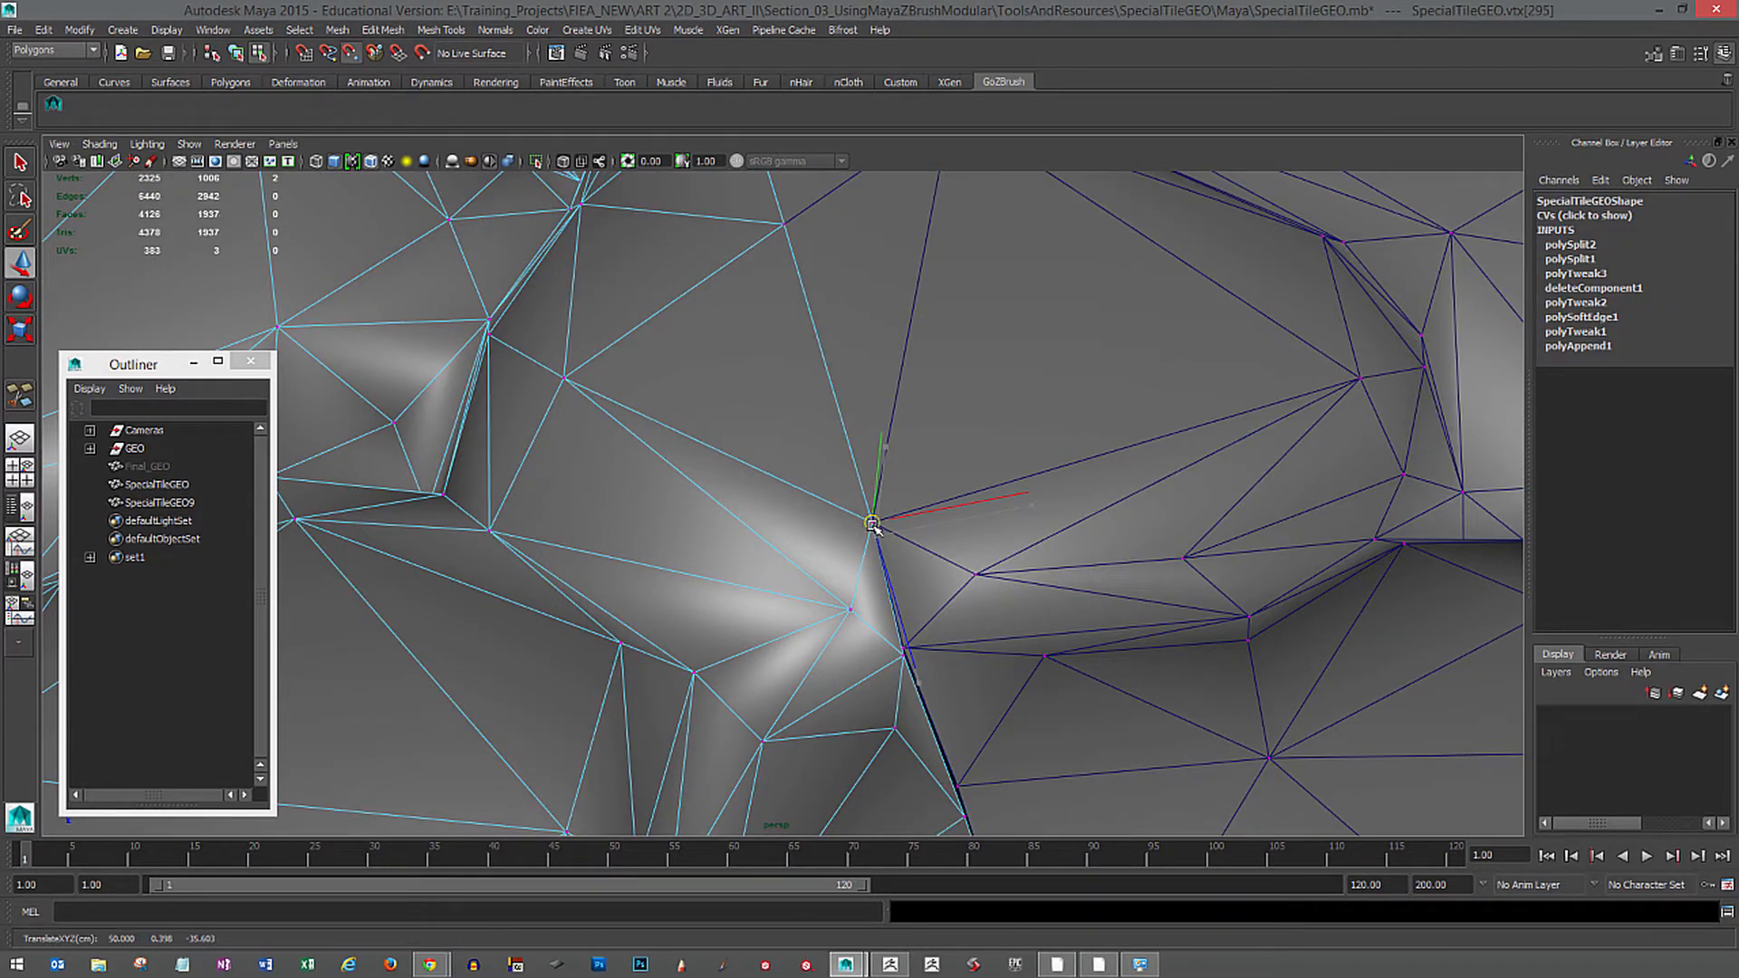
Snap the central tile's seam vertex at the start of the open crevice gap onto the neighboring tile's vertex.
alt+drag(988, 631, 896, 626)
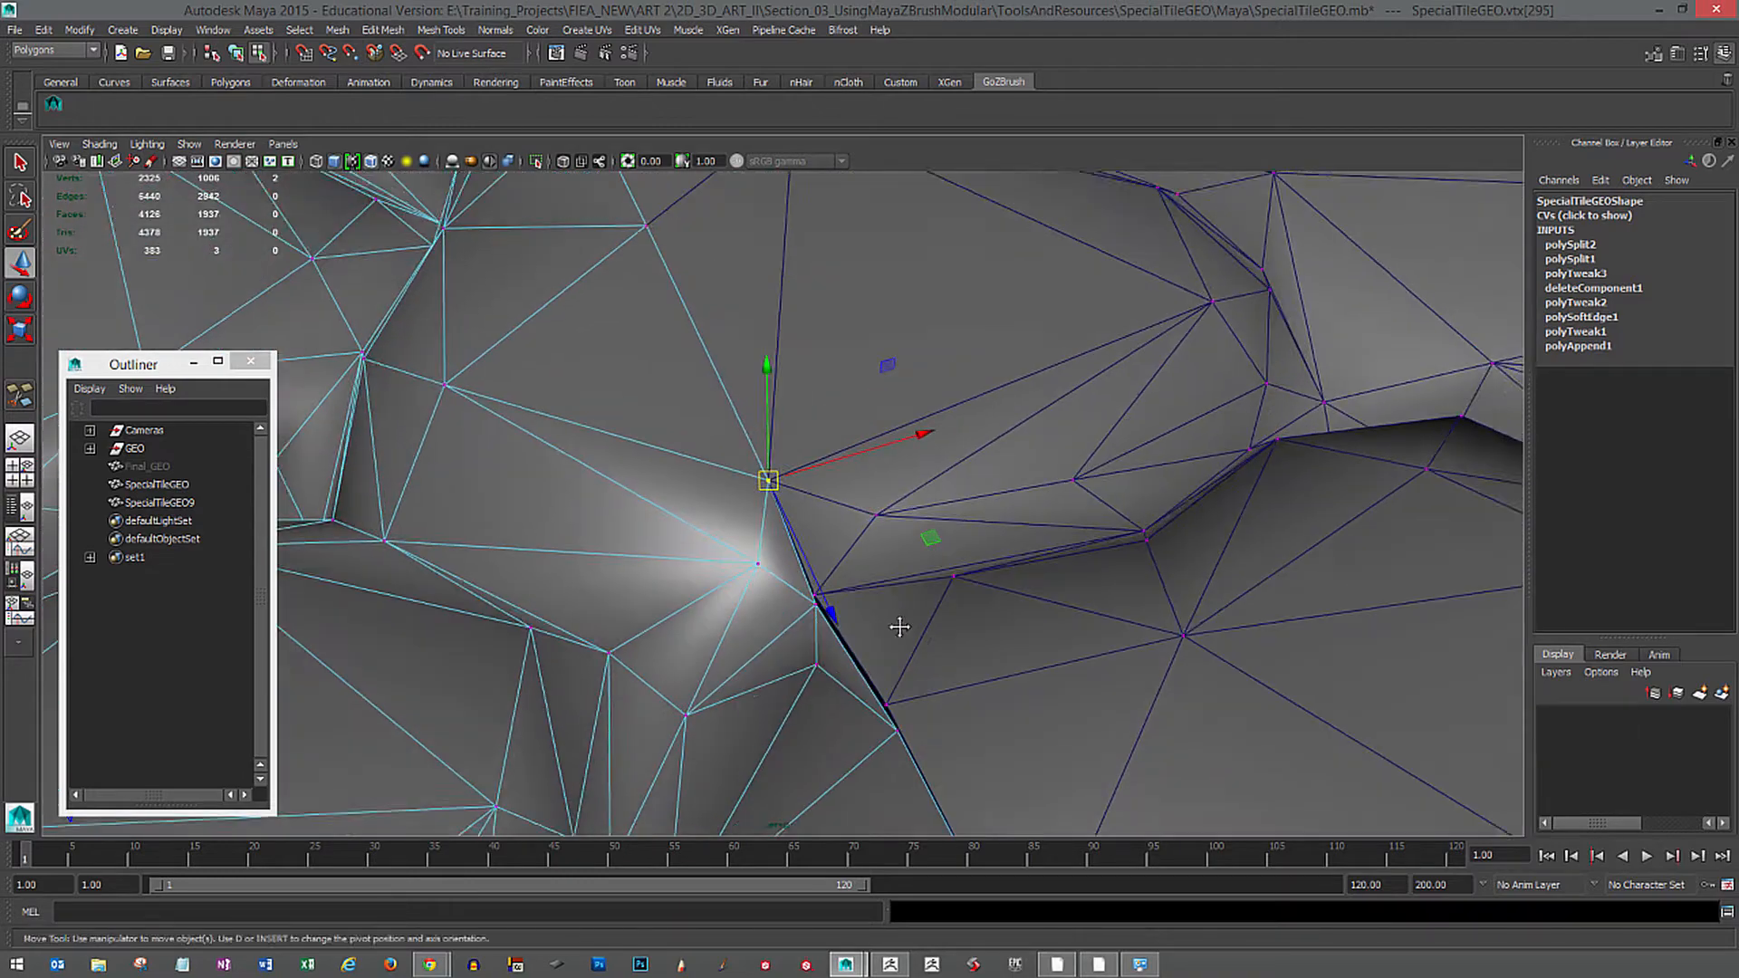
alt+right_drag(897, 626, 949, 639)
alt+drag(950, 639, 939, 645)
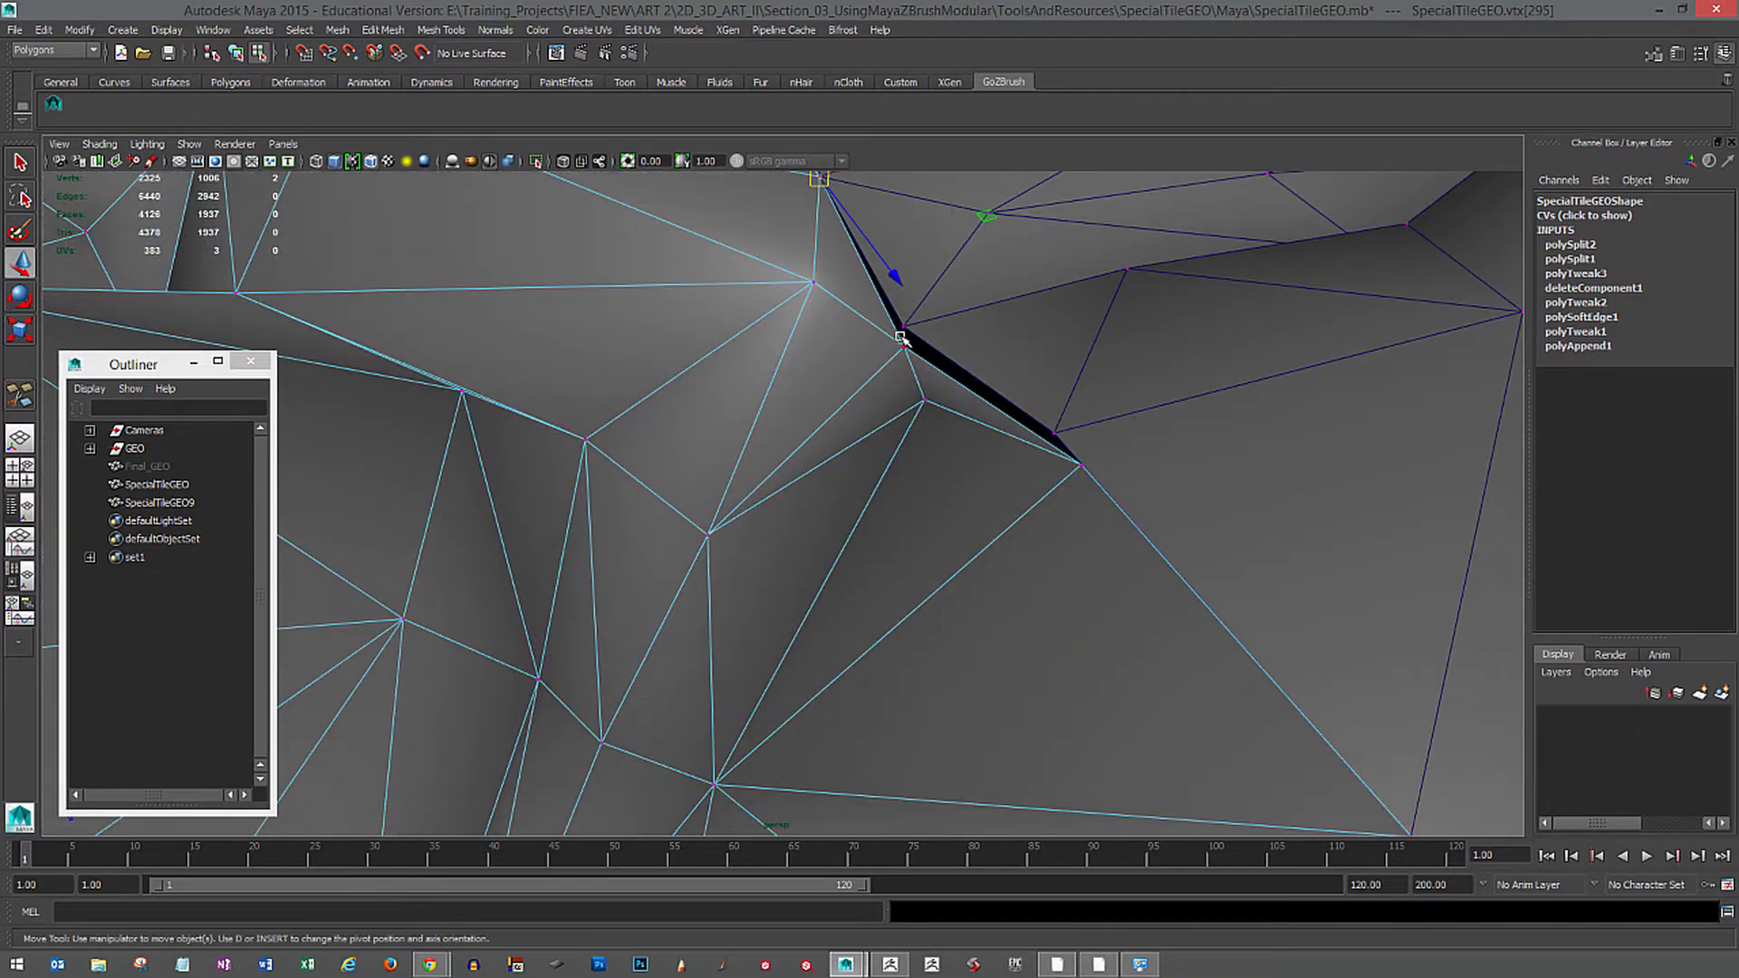
drag(908, 345, 906, 325)
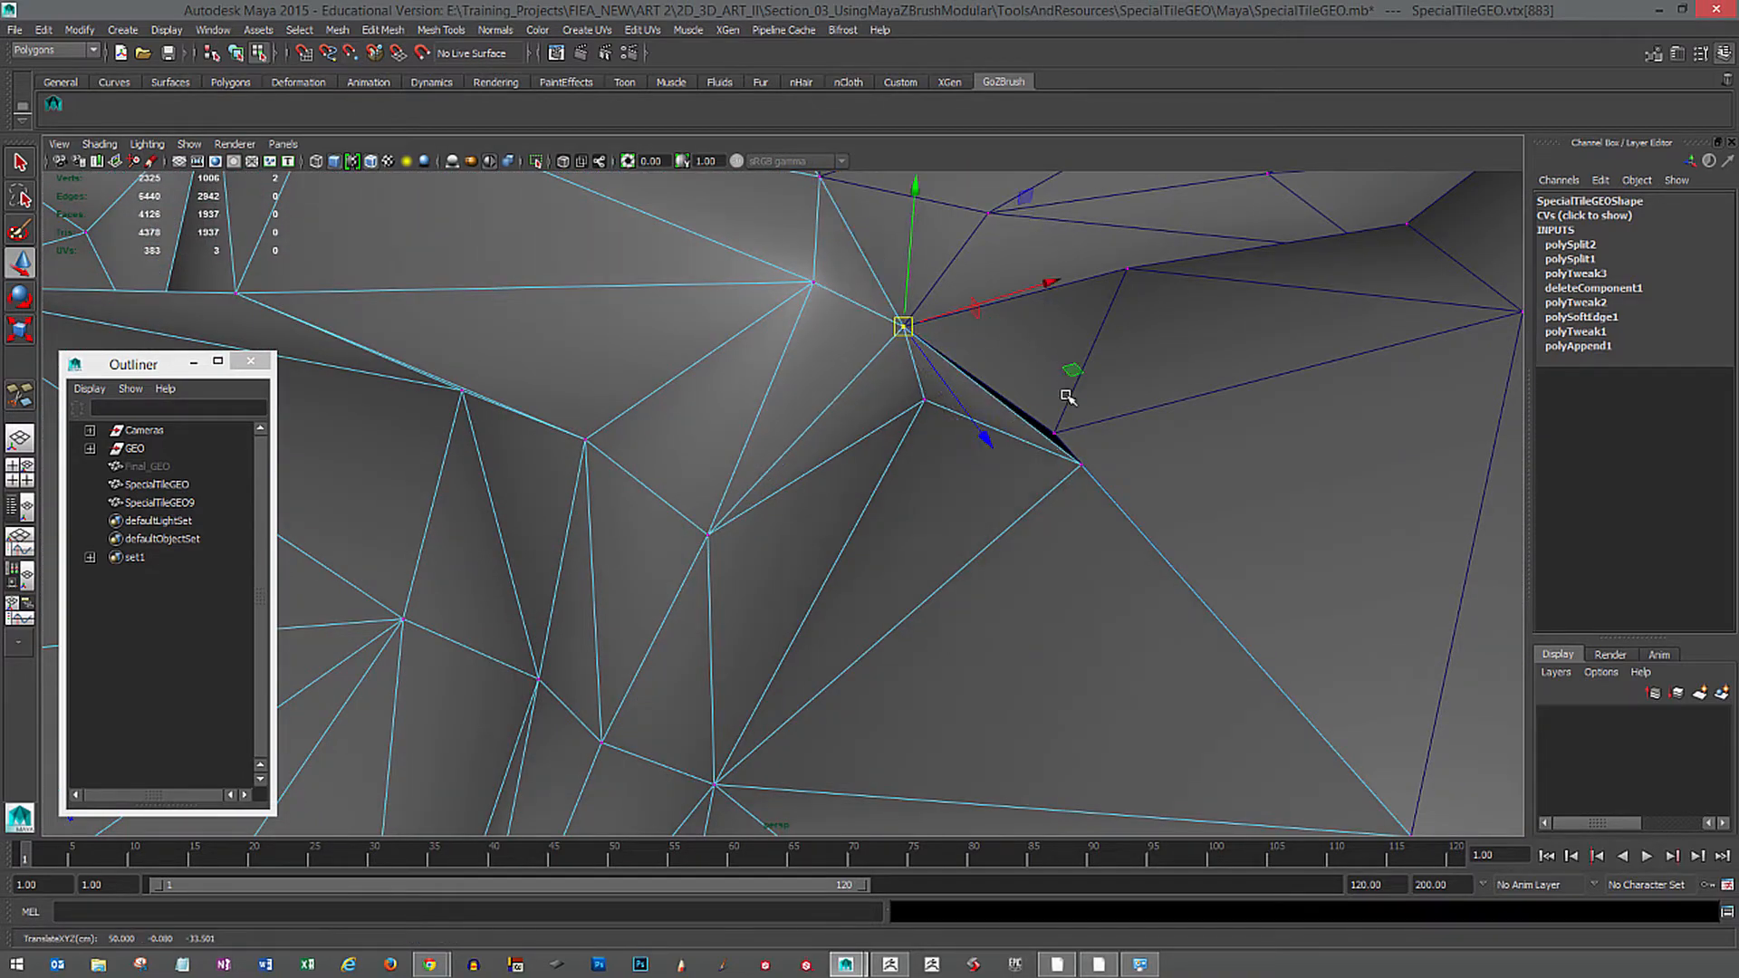
Close the remaining crevice gap by snapping the neighboring tile's seam vertex onto the central tile's matching vertex.
click(1052, 427)
key(v)
click(1063, 426)
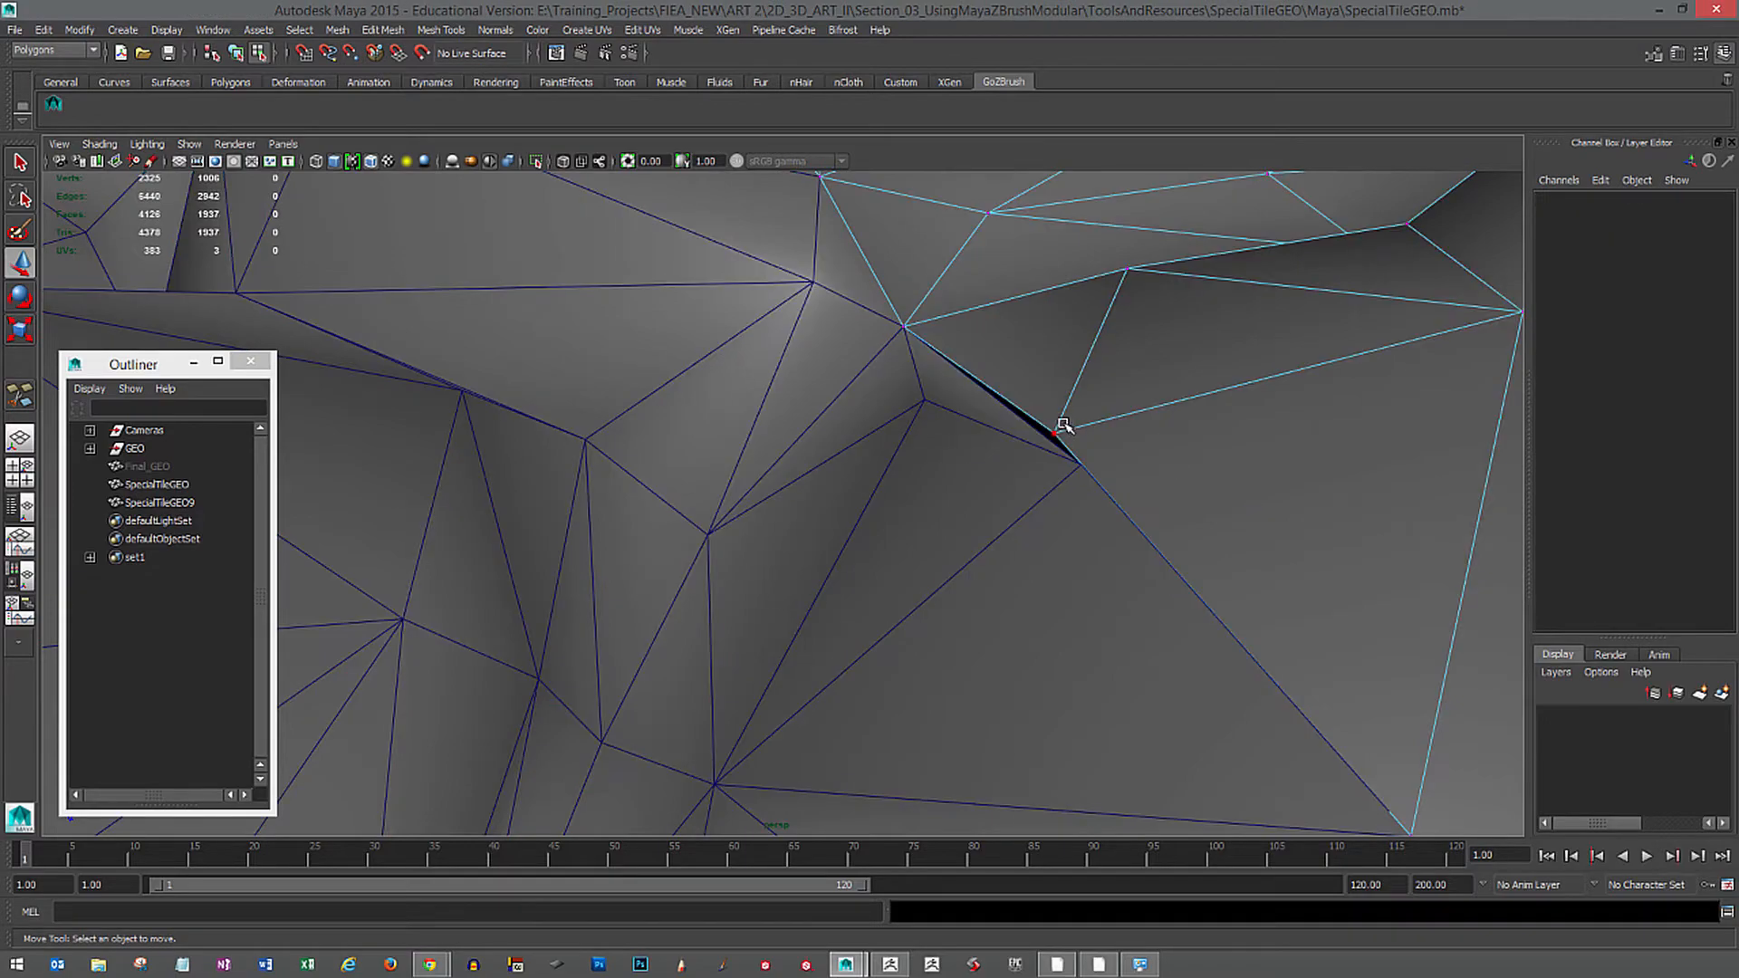
click(1058, 430)
key(v)
drag(1055, 433, 1082, 465)
Examine the rest of the seam and both tiles from several angles for remaining gaps.
alt+right_drag(1263, 604, 1060, 593)
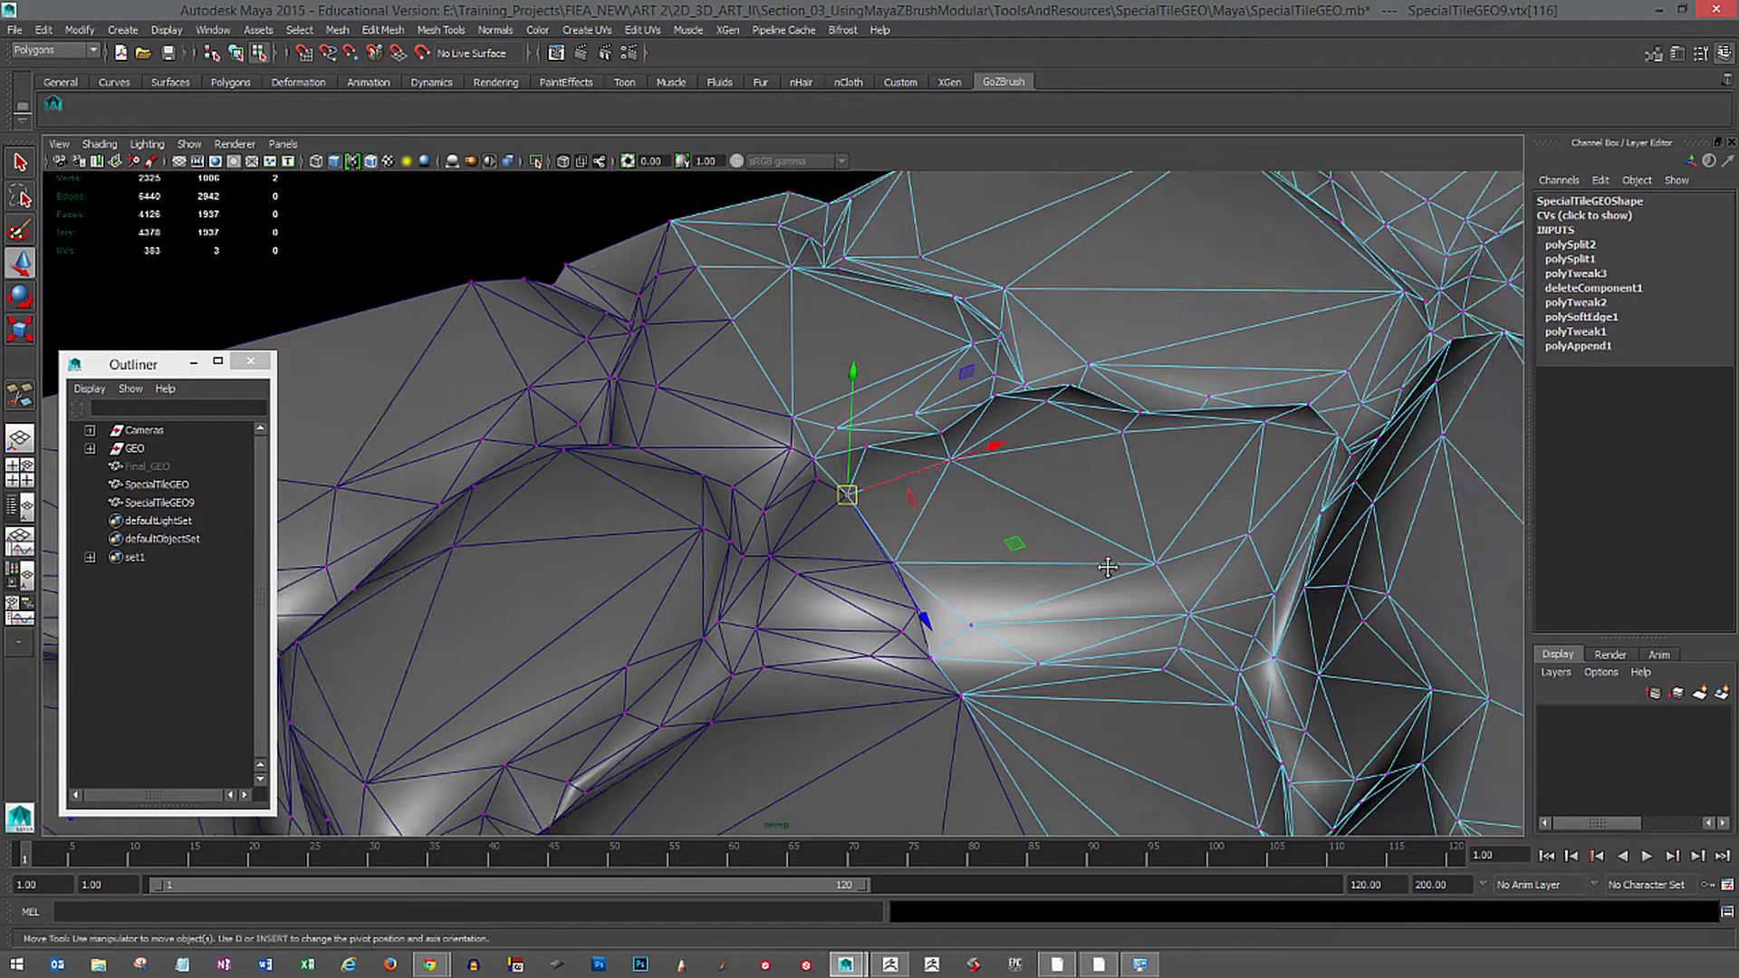
alt+drag(1060, 593, 1019, 607)
alt+right_drag(1019, 607, 1078, 648)
alt+middle_drag(987, 670, 1012, 480)
alt+right_drag(1013, 480, 775, 475)
alt+middle_drag(995, 523, 1045, 552)
alt+right_drag(1045, 552, 1014, 526)
alt+middle_drag(1014, 526, 1087, 584)
alt+drag(1132, 602, 1036, 563)
alt+middle_drag(1036, 563, 973, 536)
alt+drag(967, 542, 906, 494)
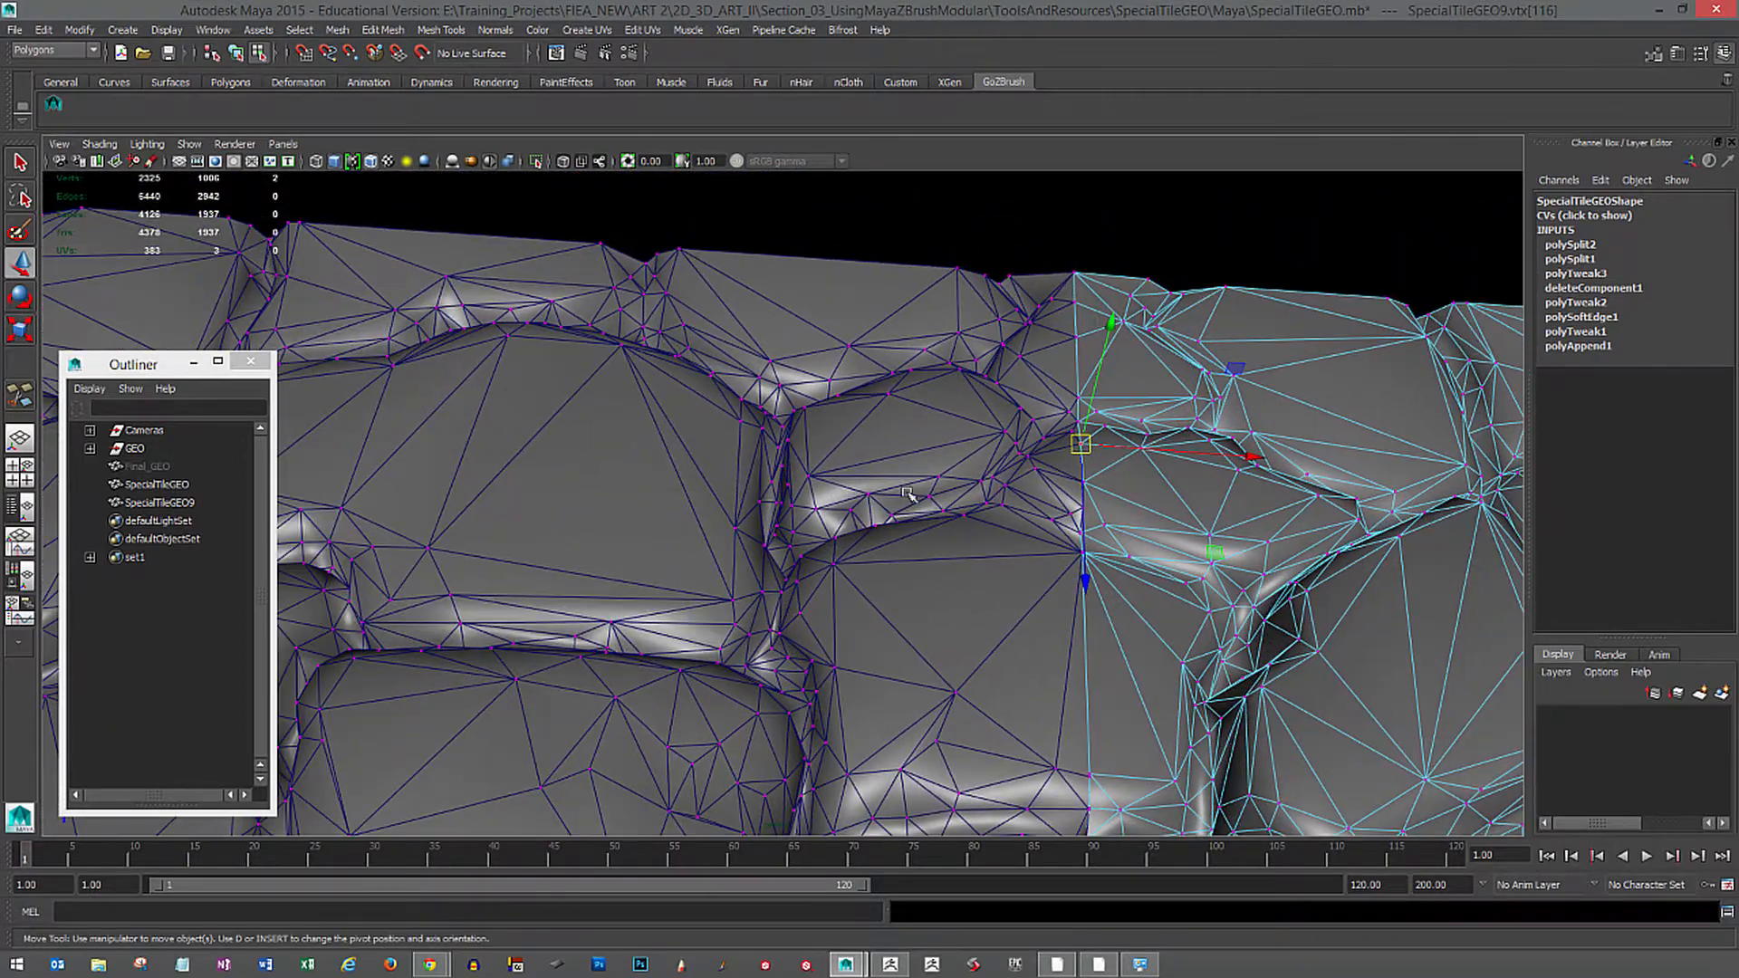
alt+middle_drag(729, 553, 1141, 567)
alt+right_drag(1141, 567, 1071, 559)
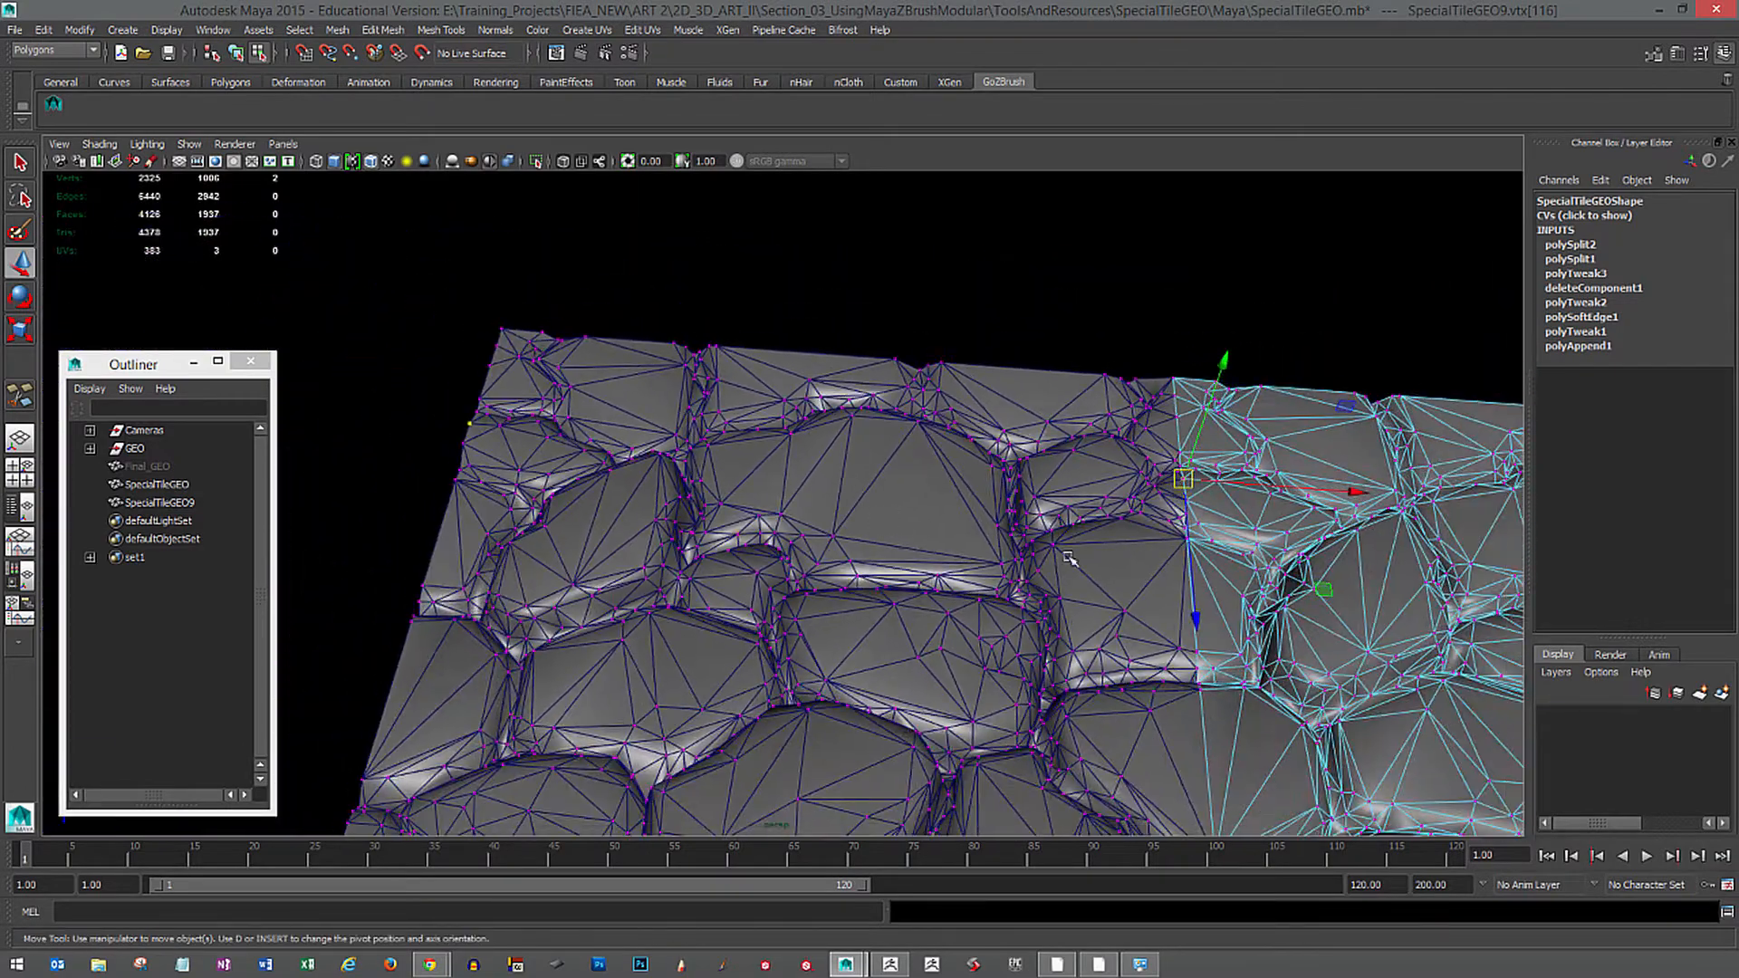
alt+middle_drag(1072, 559, 983, 581)
alt+right_drag(1160, 602, 1092, 596)
alt+middle_drag(1093, 596, 1058, 594)
alt+drag(1059, 594, 889, 559)
alt+right_drag(889, 558, 695, 501)
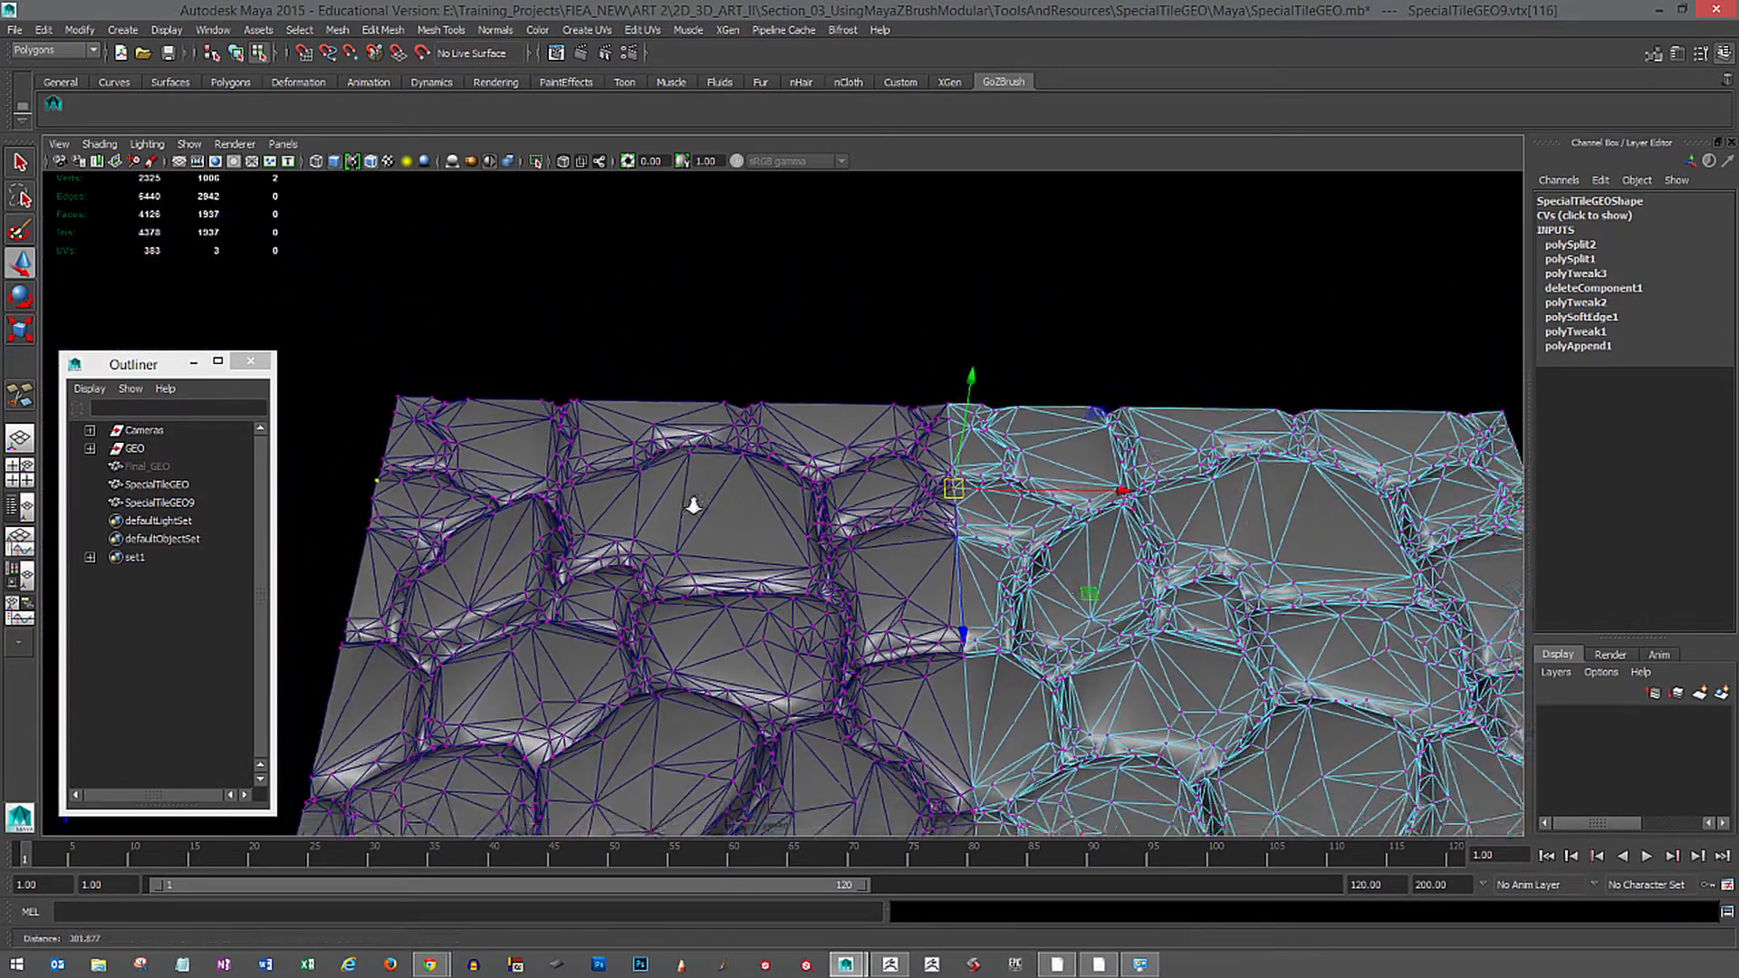
Select the vertices around the central tile's outer -X, -Z corner and try shifting them along X.
alt+drag(694, 500, 681, 508)
shift+drag(376, 362, 453, 495)
shift+drag(399, 391, 539, 512)
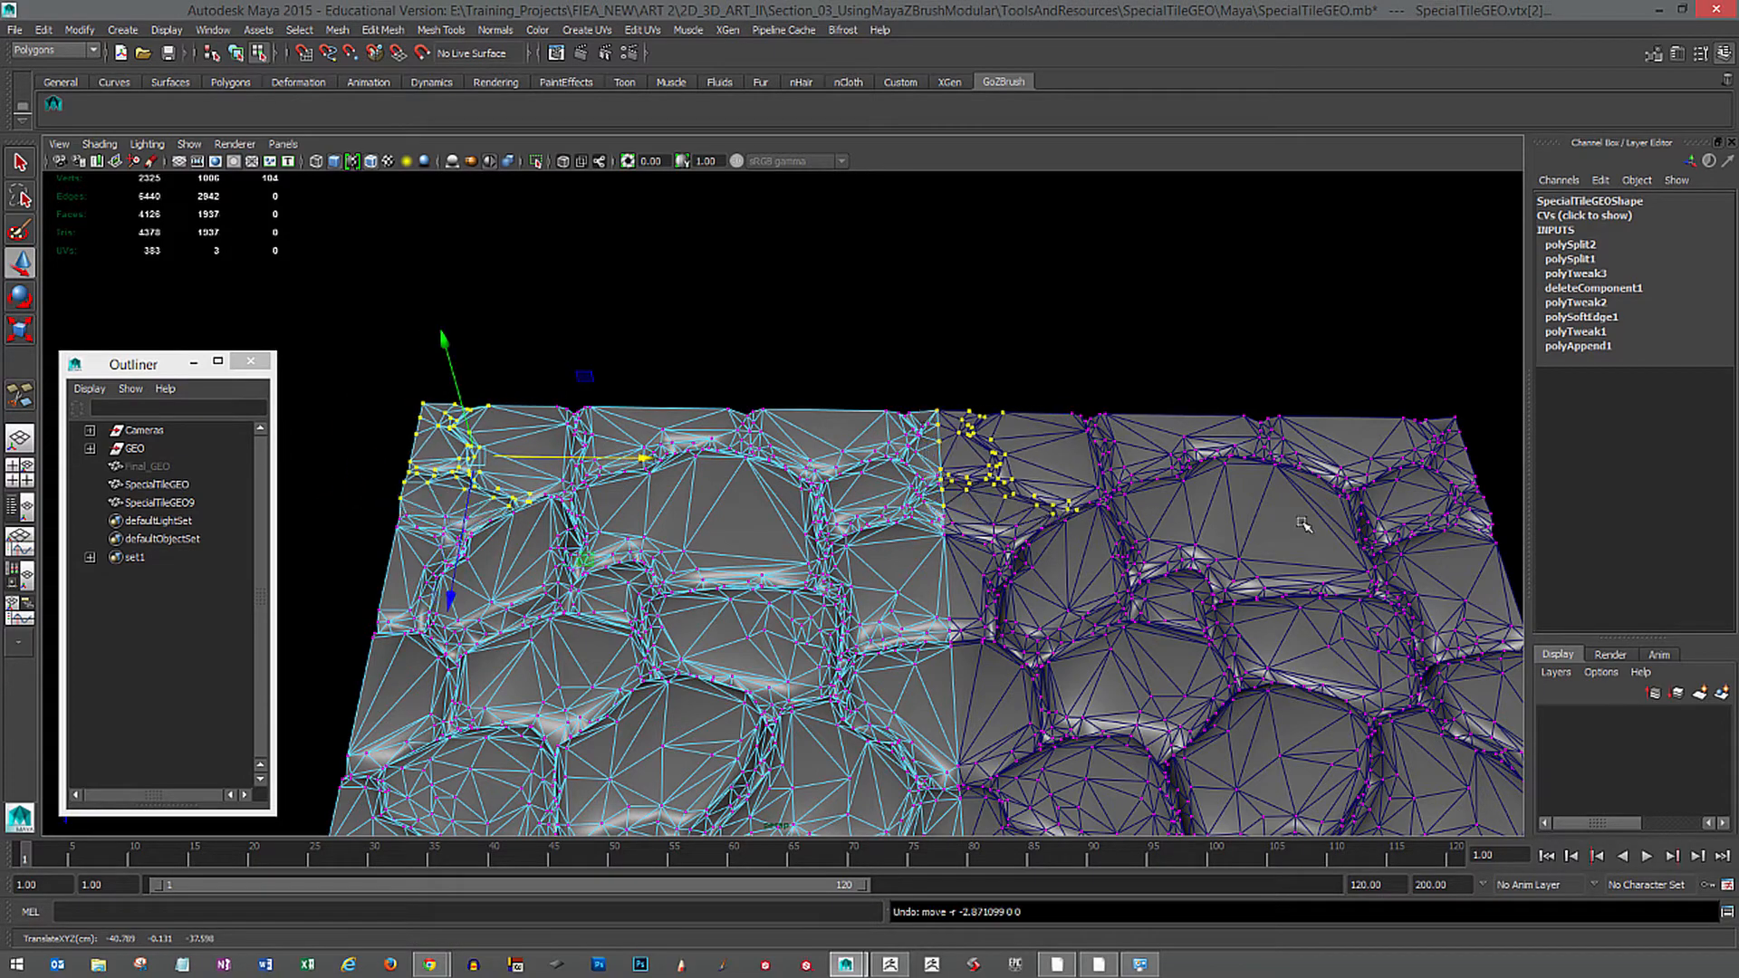
Snap the central tile's mismatched seam vertex just below the crevice onto the neighboring +X tile's matching vertex.
alt+middle_drag(1273, 604, 1033, 534)
alt+right_drag(1032, 534, 1095, 687)
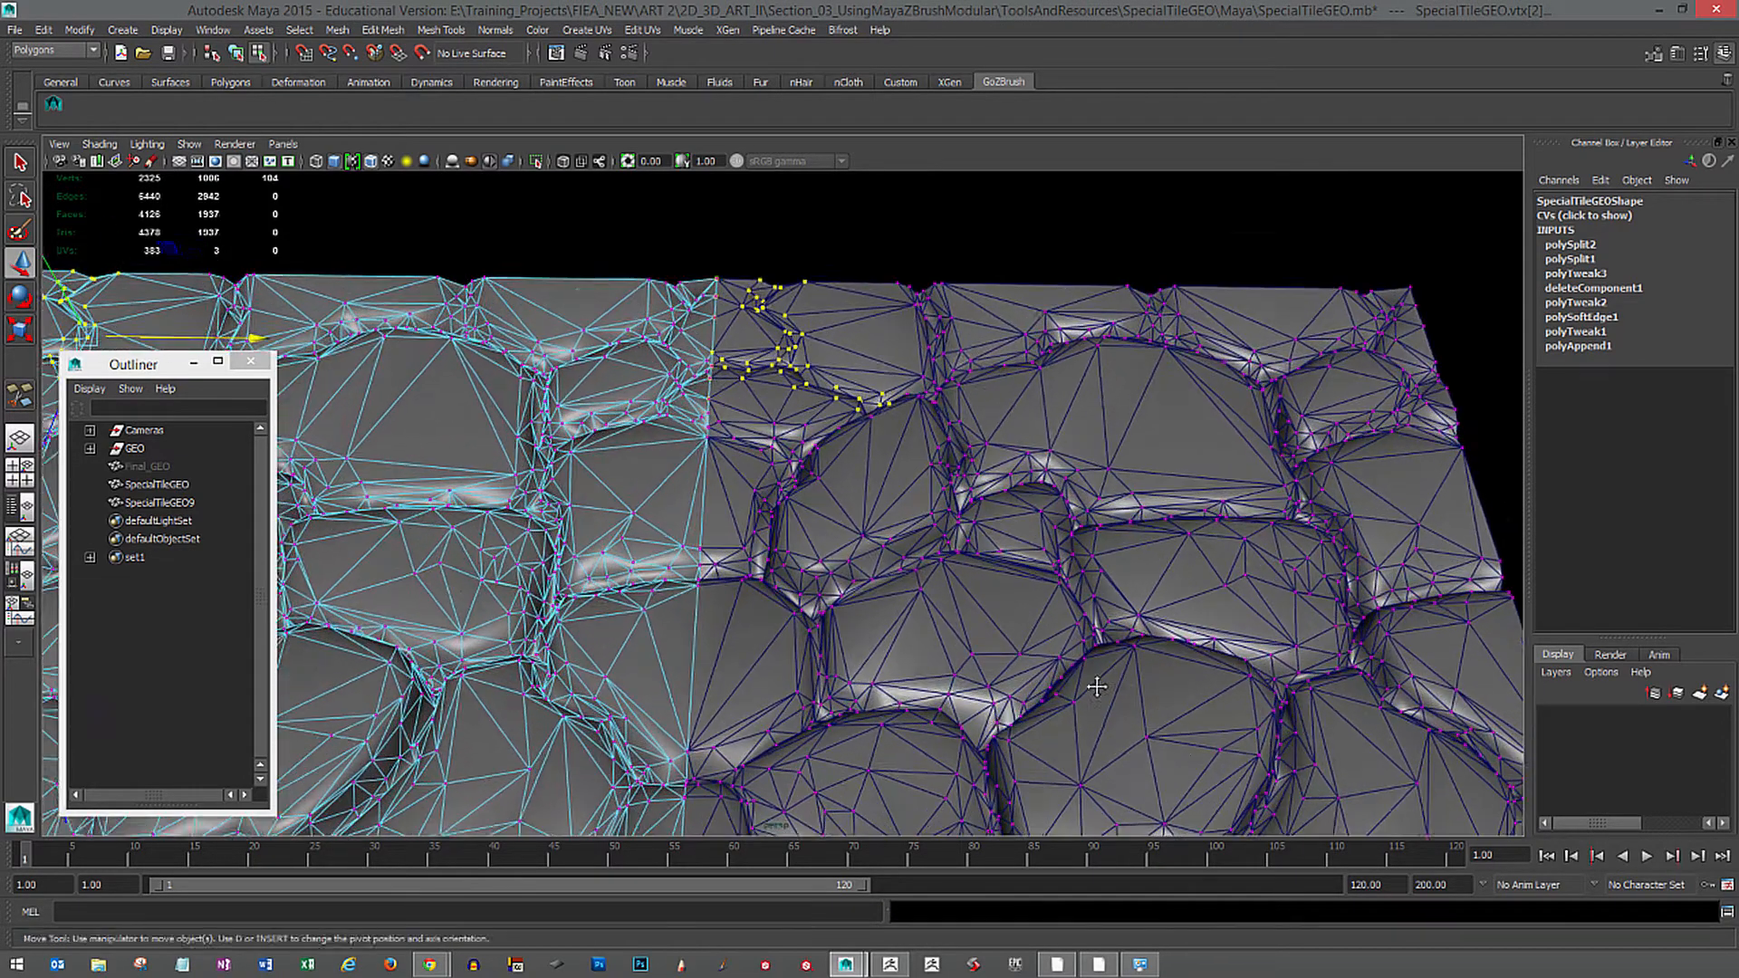
alt+middle_drag(1095, 688, 1109, 408)
alt+right_drag(1110, 407, 1193, 674)
alt+drag(1193, 674, 1005, 640)
alt+right_drag(1005, 641, 1134, 691)
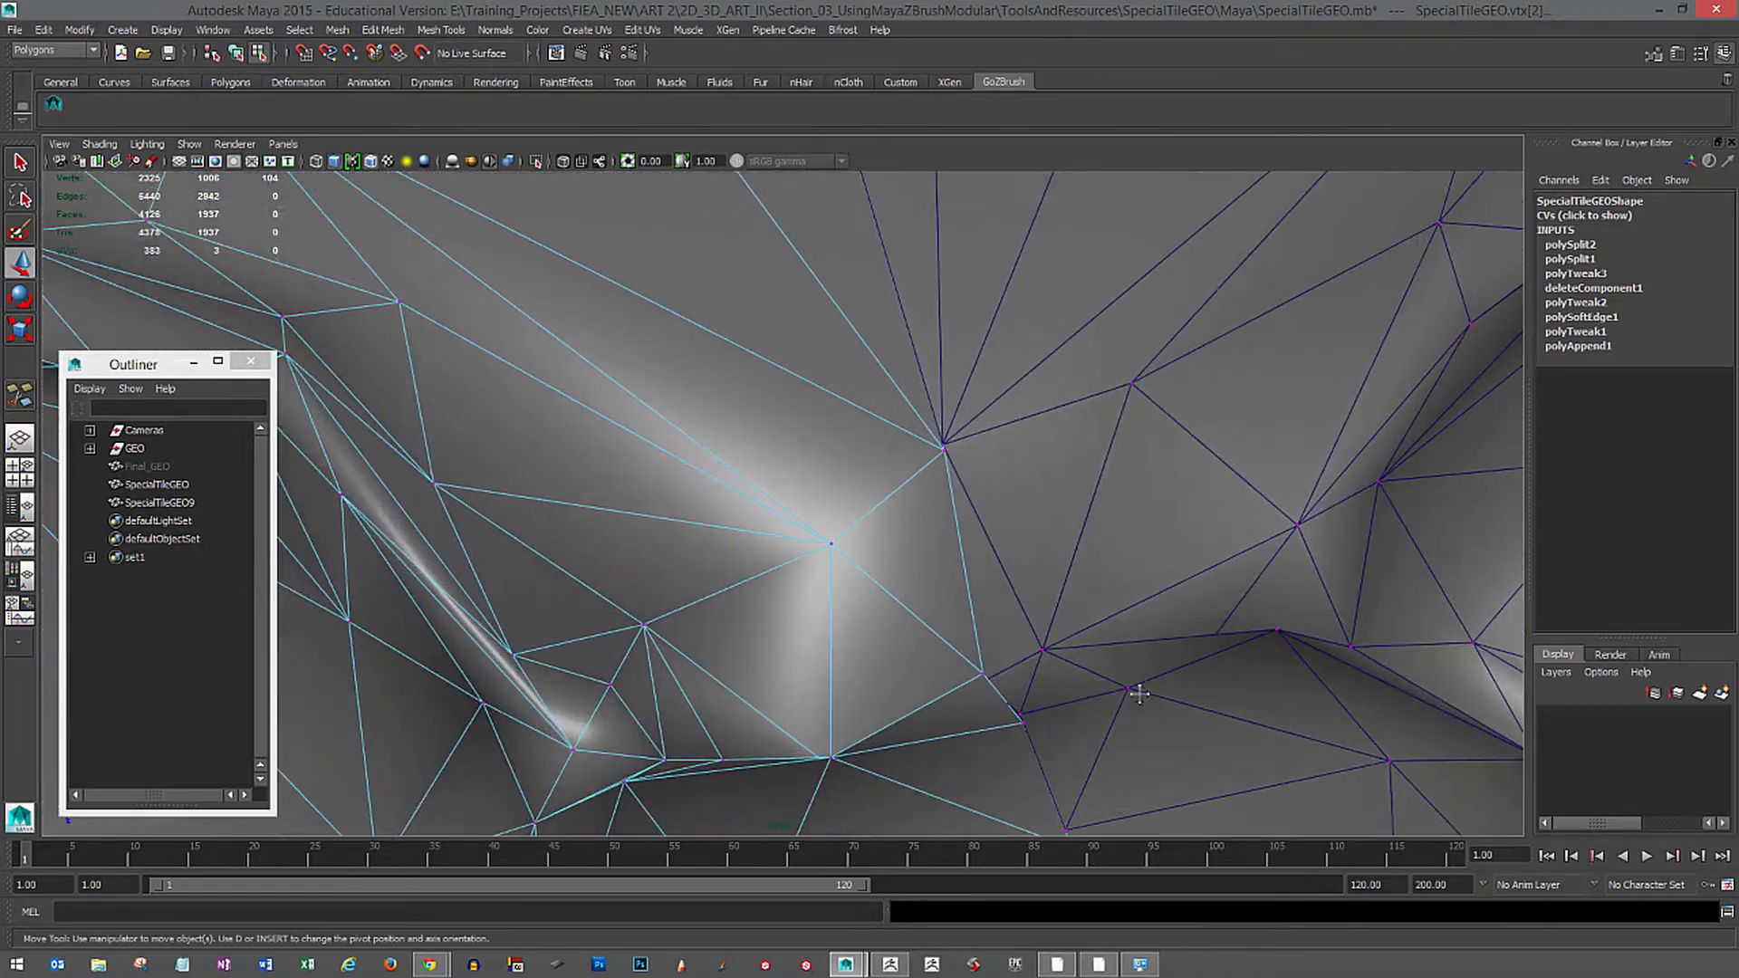
alt+middle_drag(1133, 691, 1105, 639)
alt+middle_drag(990, 570, 997, 588)
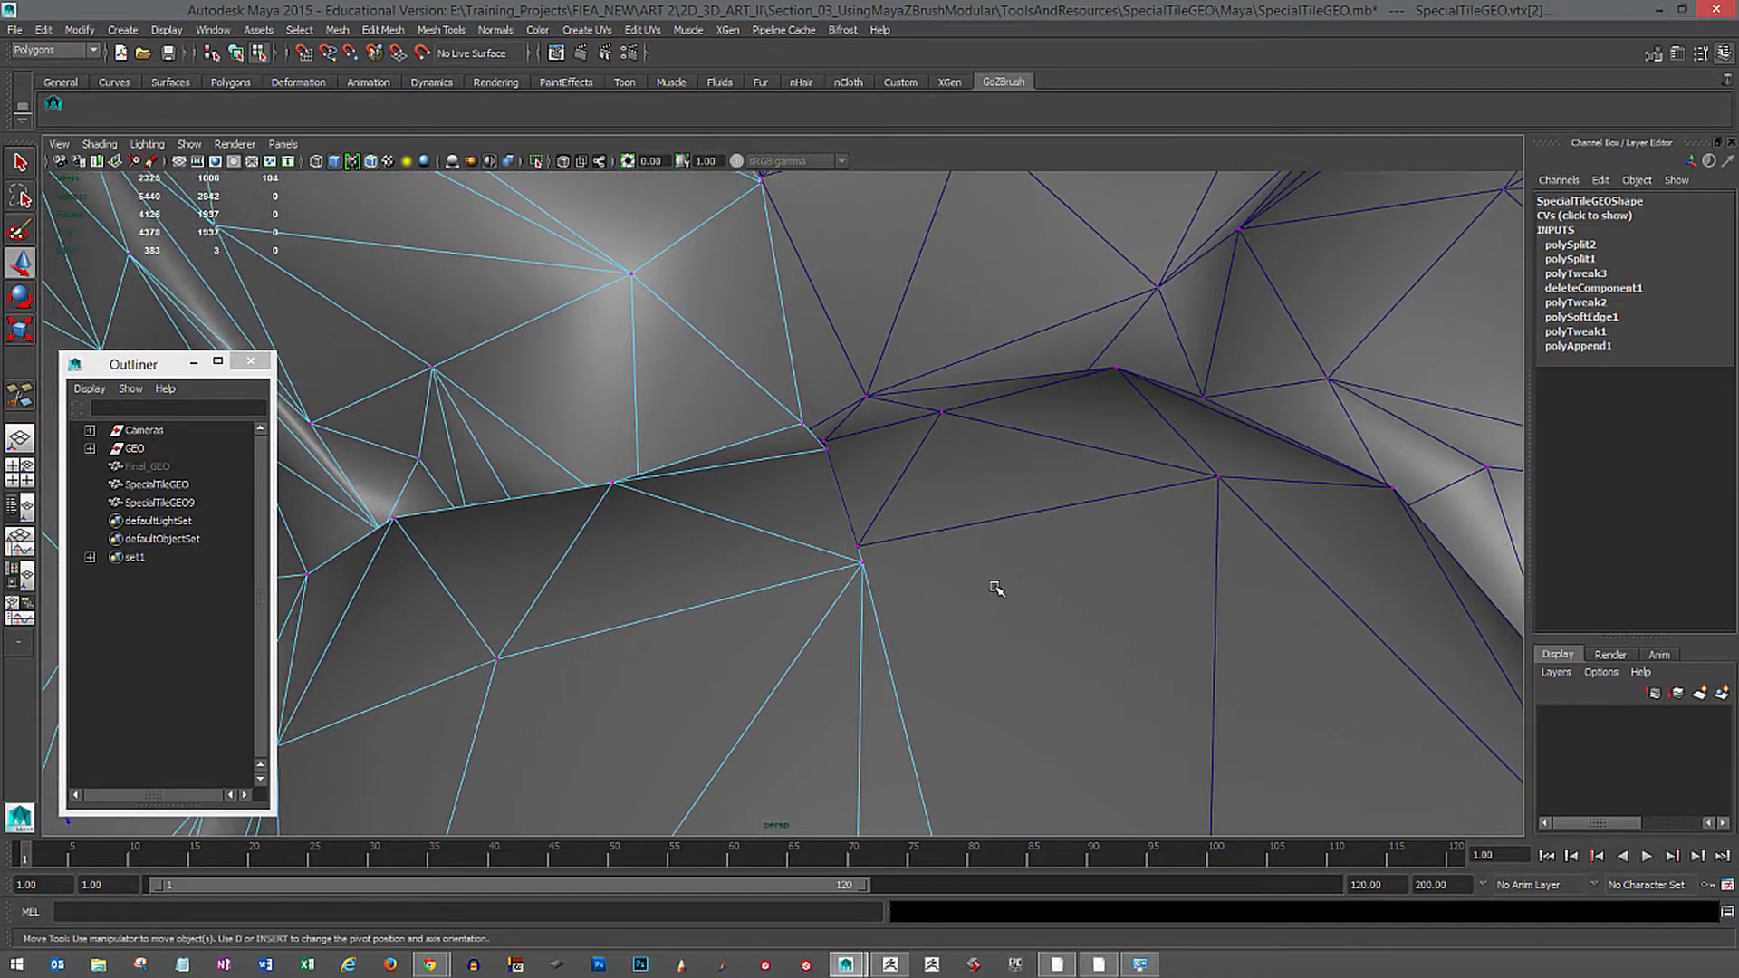
click(864, 563)
click(843, 528)
drag(849, 553, 970, 536)
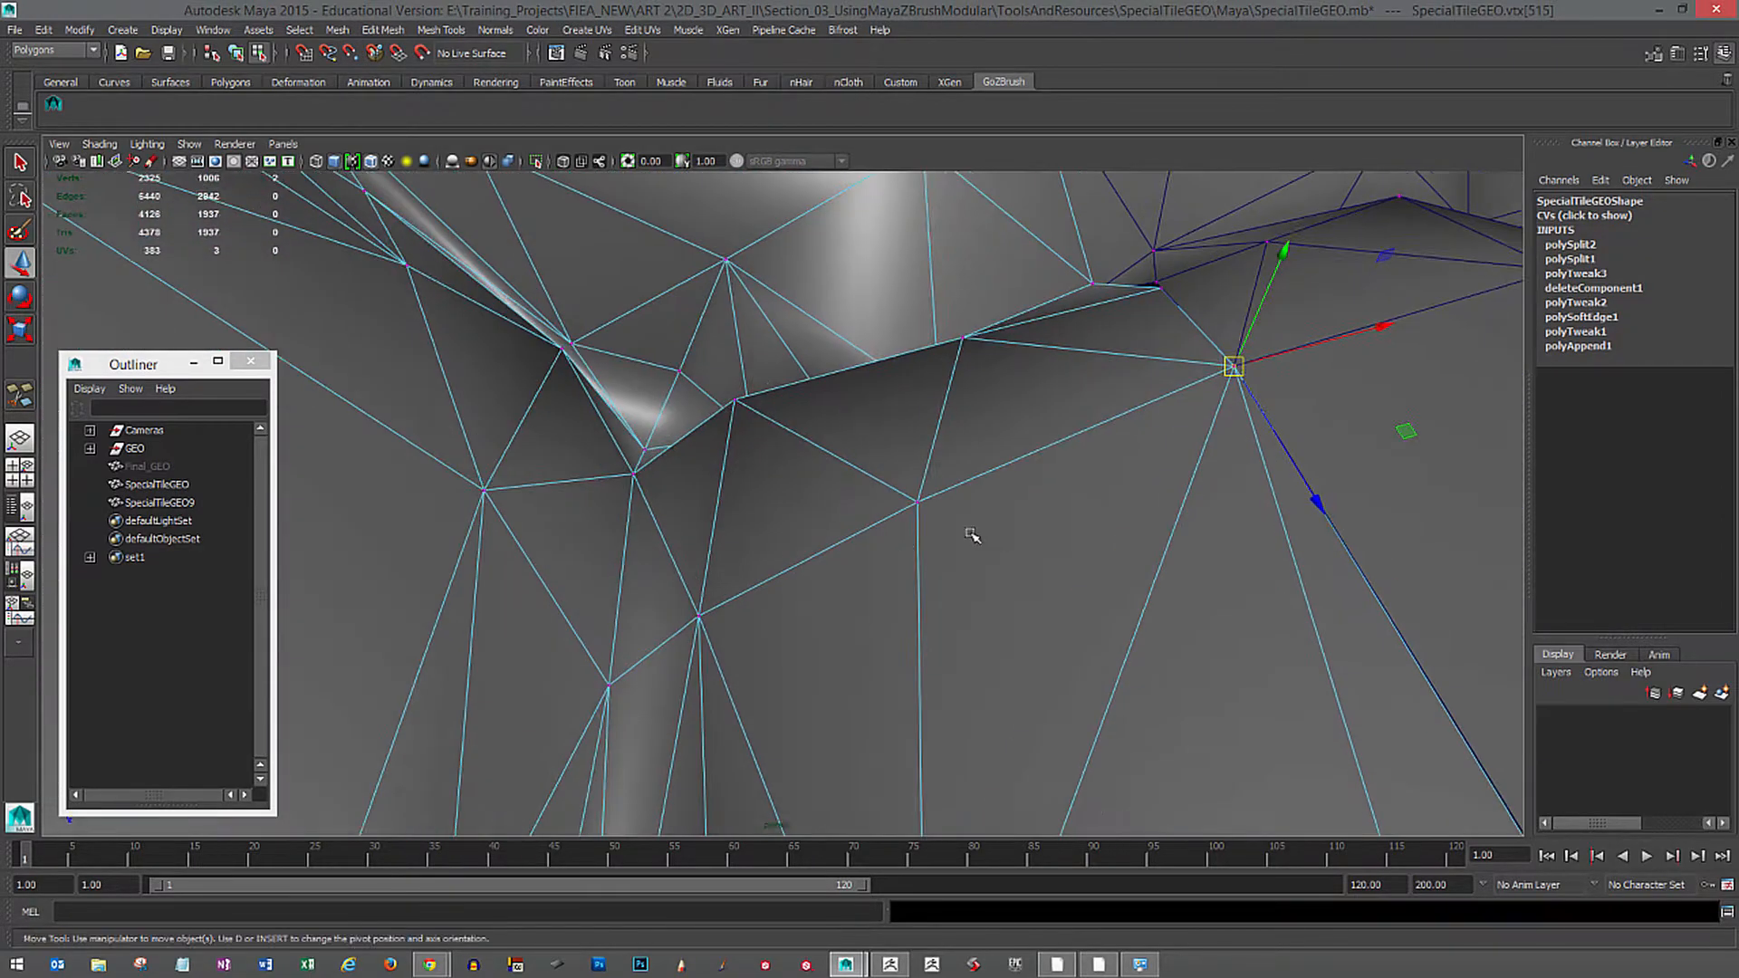
Snap the neighboring tile's next three seam vertices across the crevice onto the central tile's matching vertices.
alt+right_drag(970, 535, 1003, 525)
alt+drag(1003, 525, 941, 505)
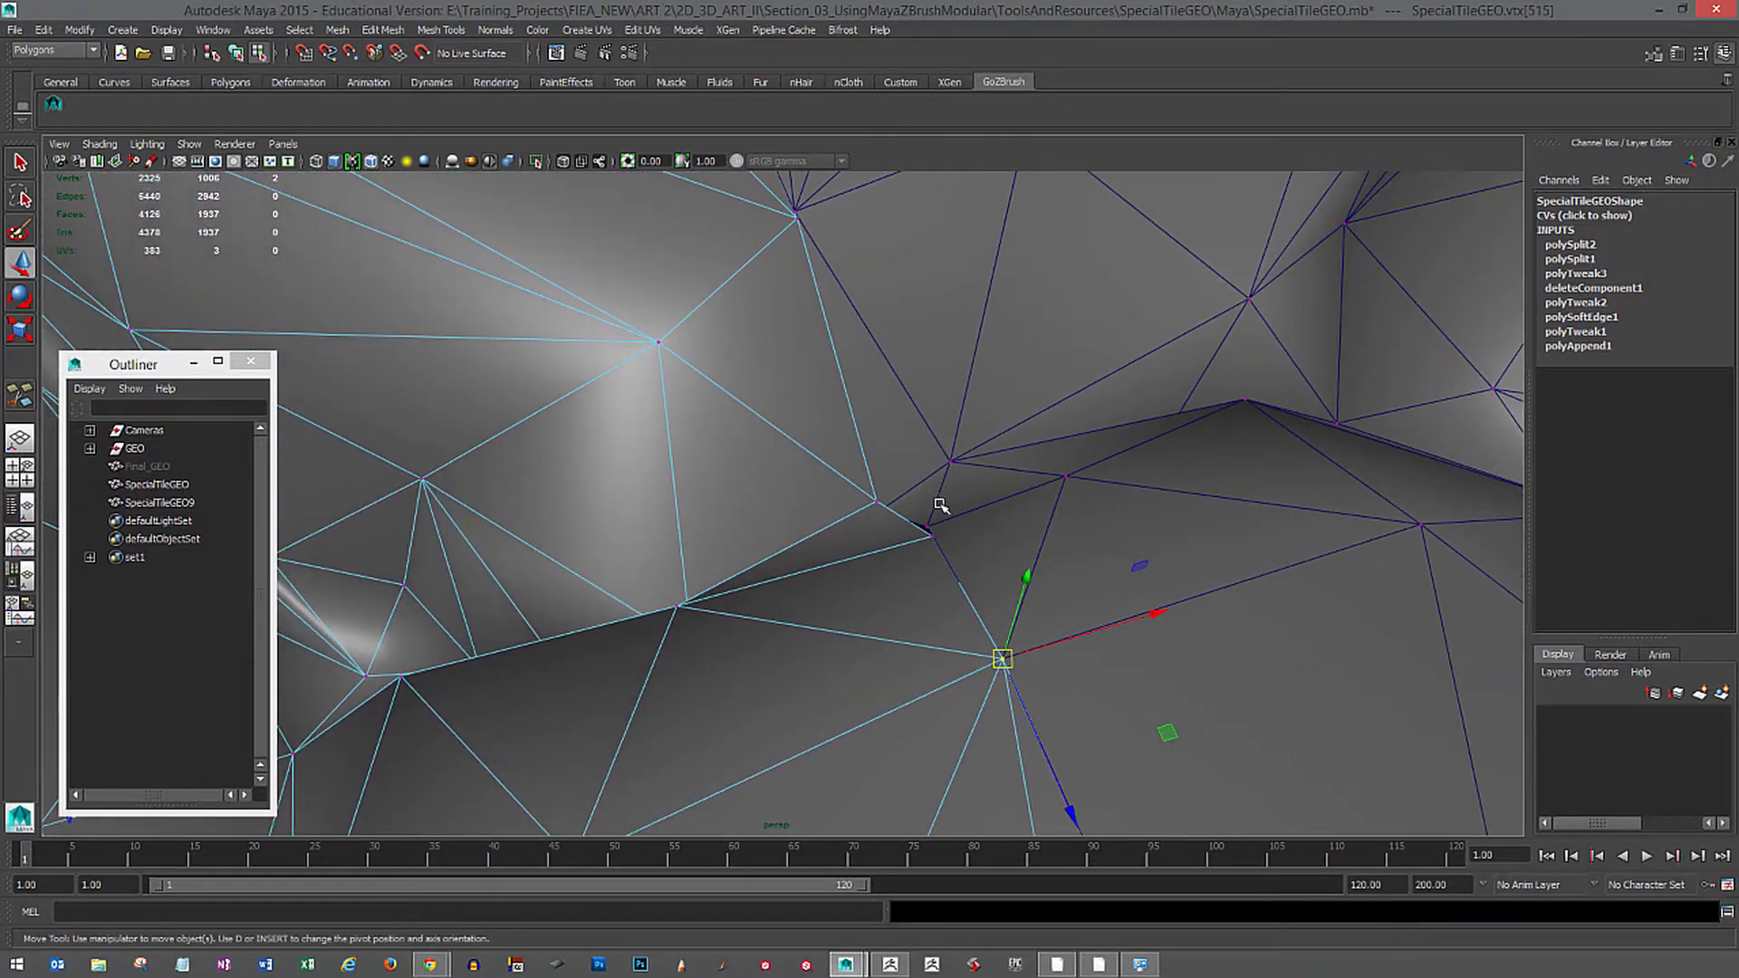
click(926, 525)
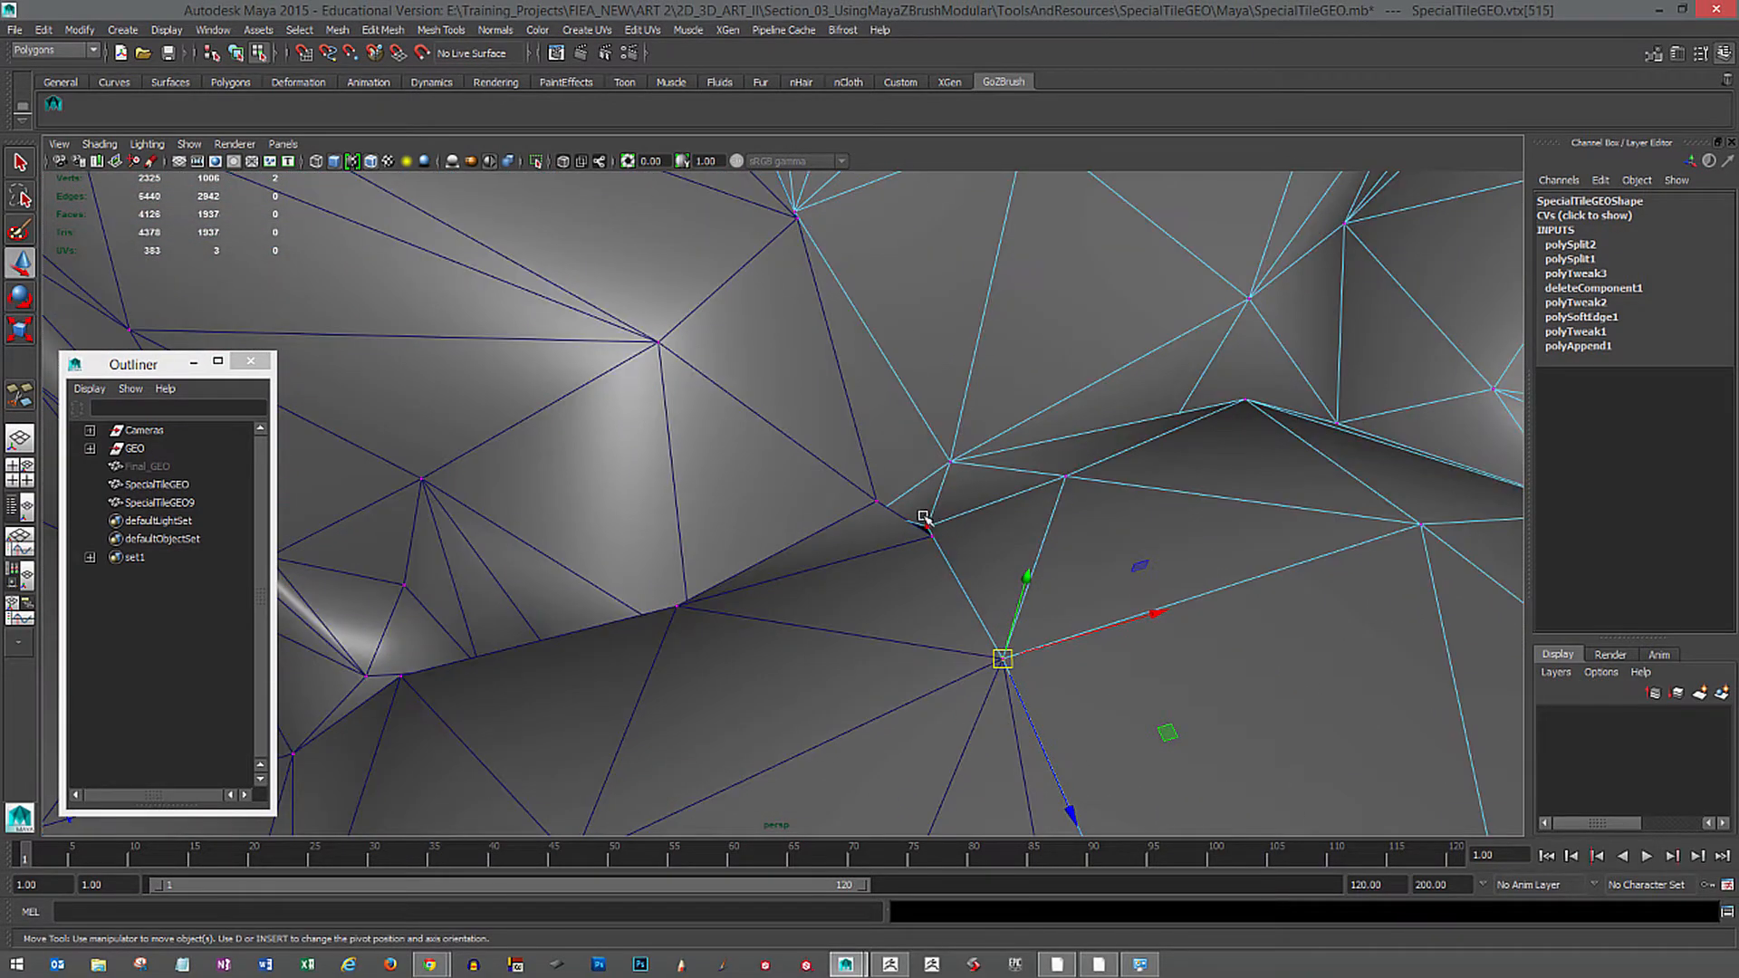
drag(933, 534, 906, 541)
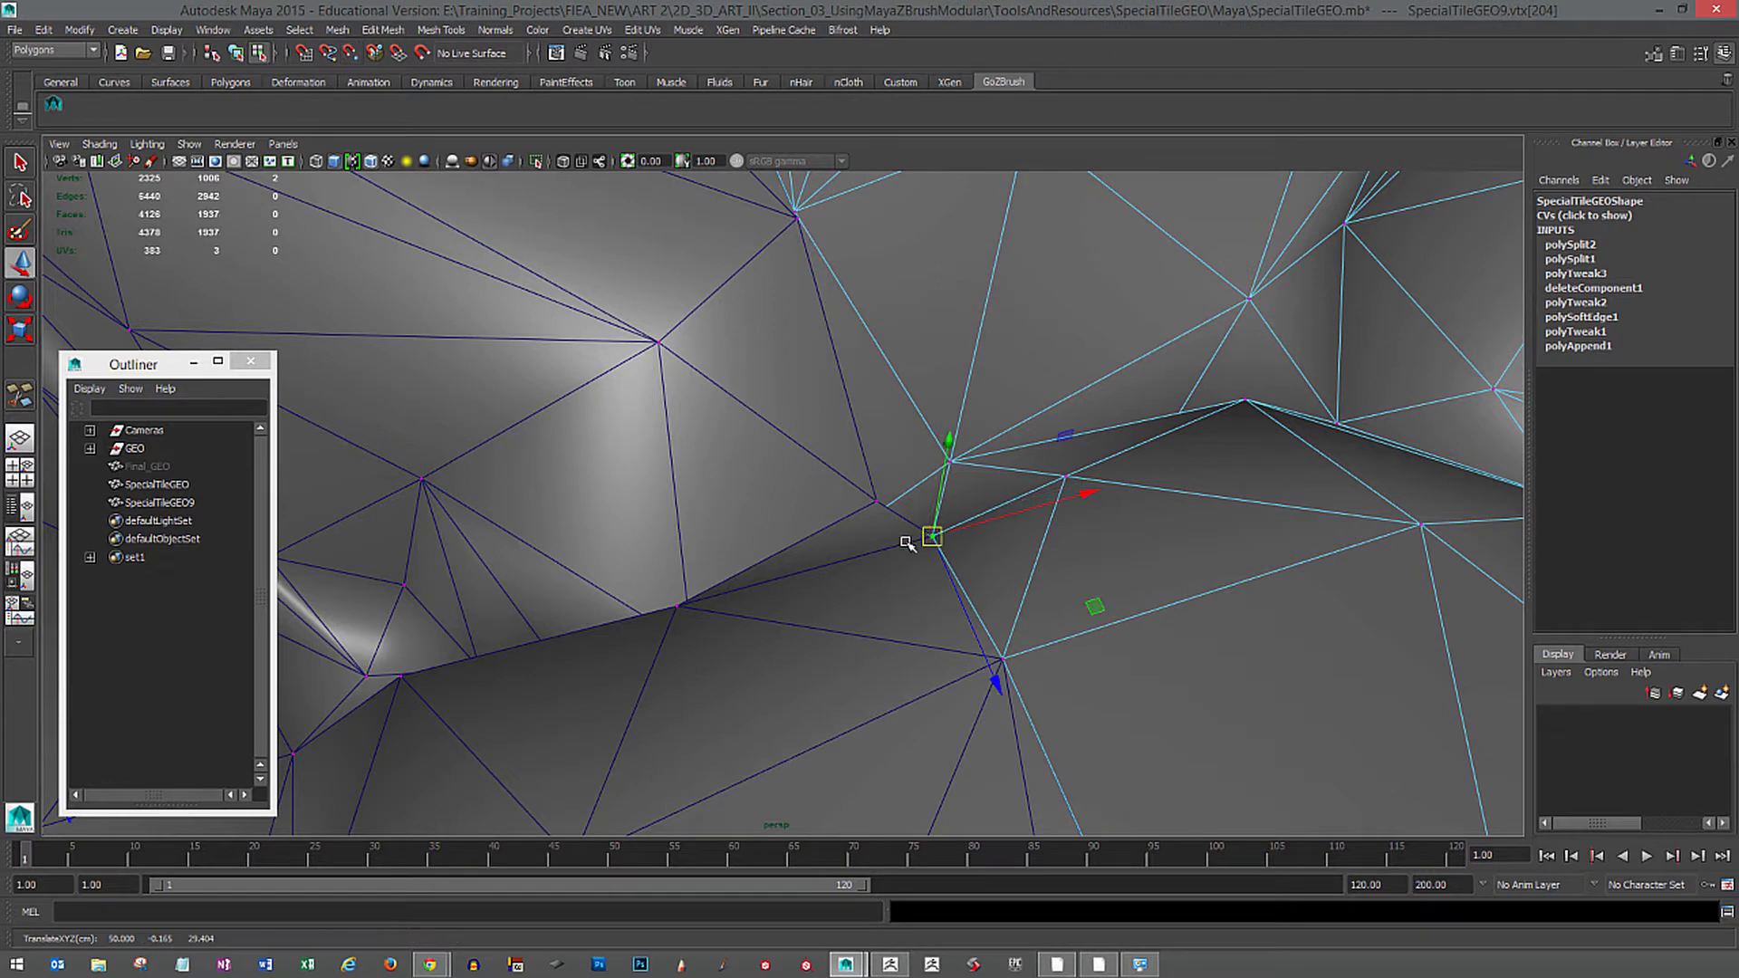
alt+middle_drag(896, 517, 870, 562)
click(816, 601)
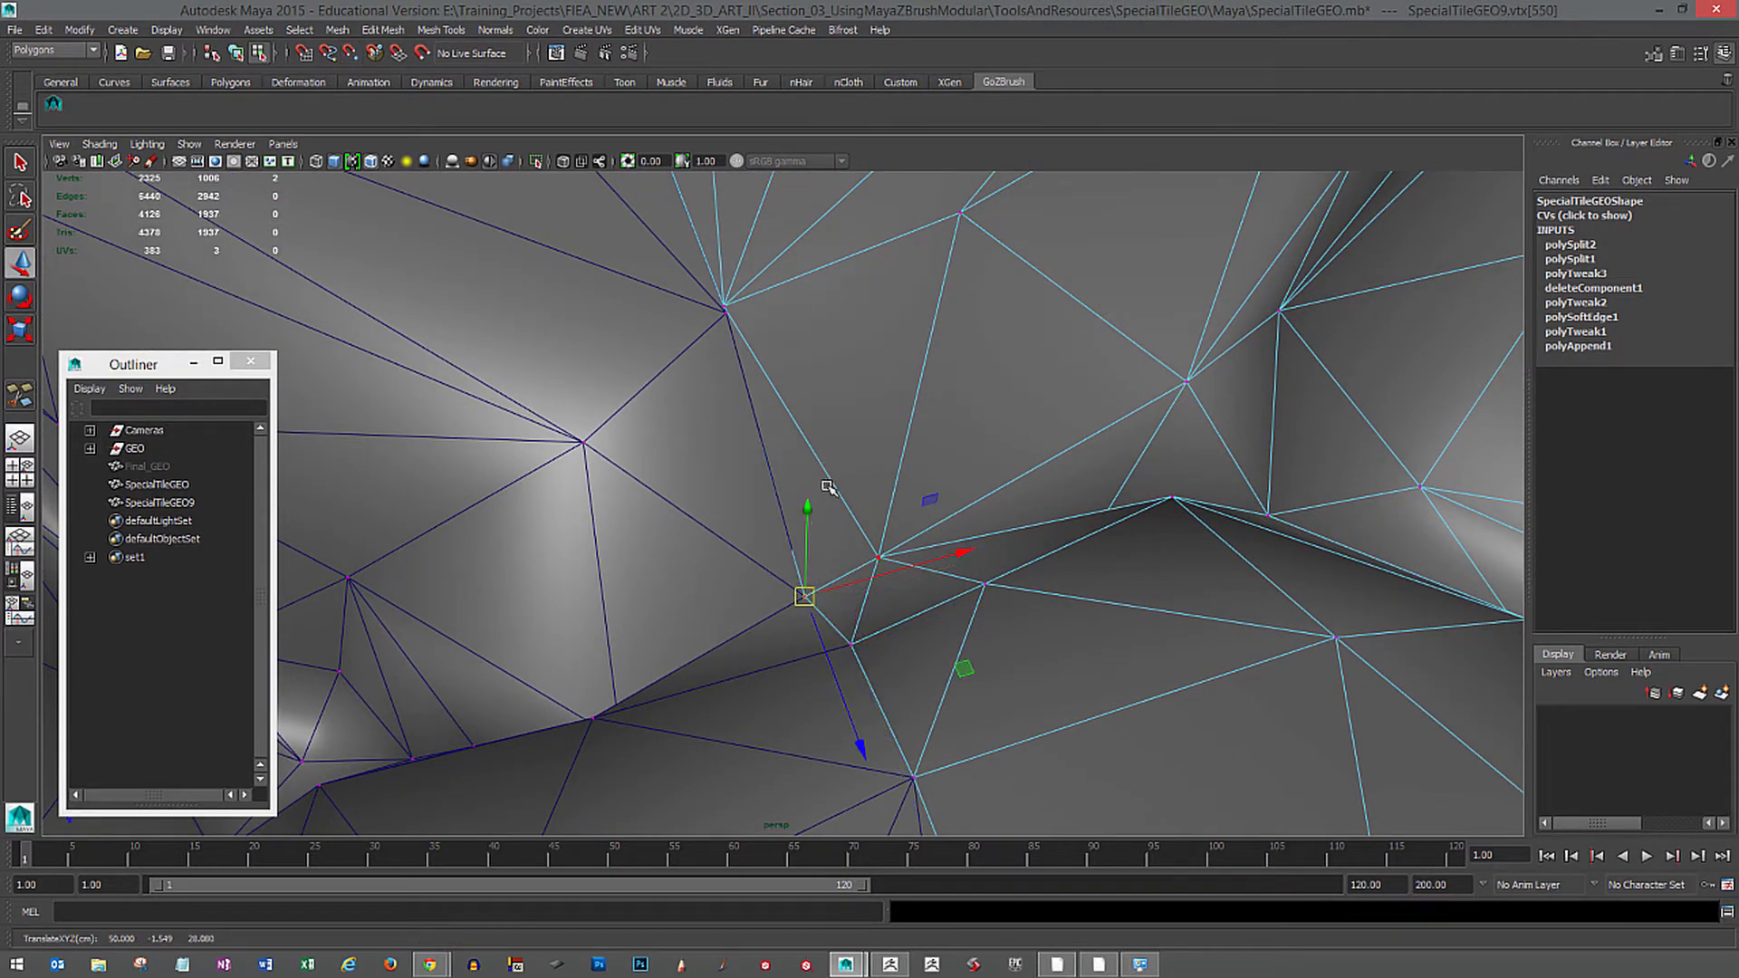
mouse_move(823, 485)
alt+middle_down()
mouse_move(843, 598)
mouse_move(814, 513)
alt+middle_up()
click(810, 525)
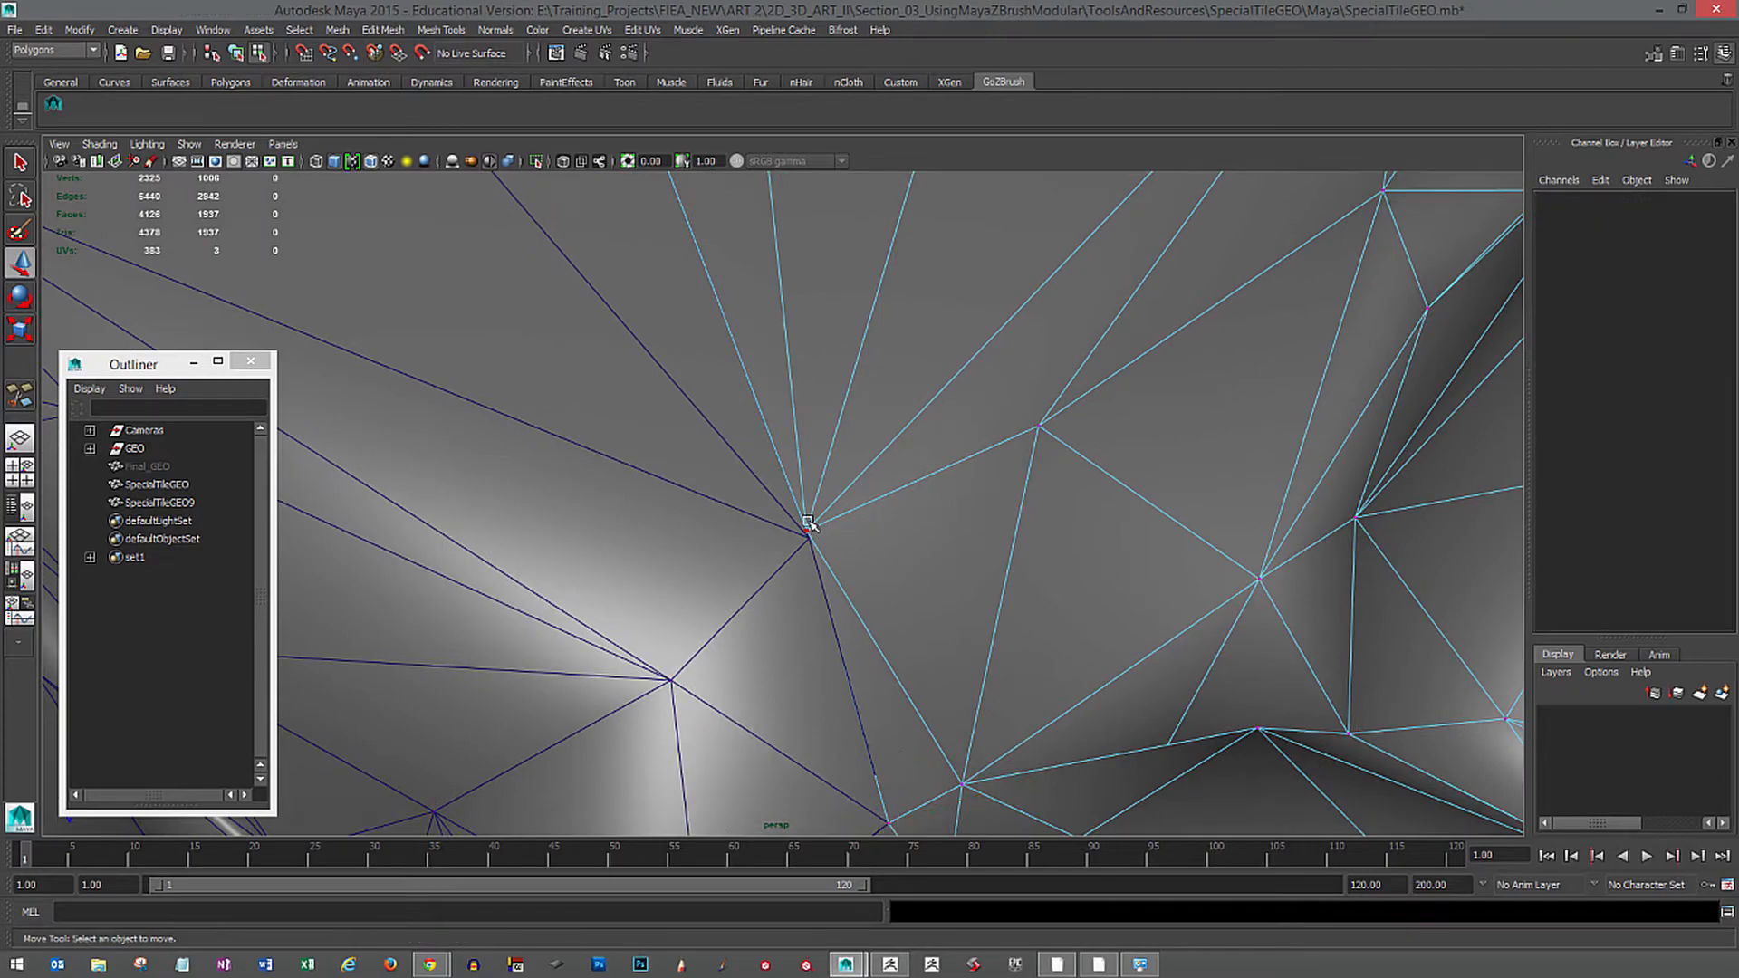
drag(814, 525, 811, 541)
key(v)
Cut a new edge on the central tile from the vertex near its front corner to the open seam edge with Multi-Cut.
alt+right_drag(1019, 524, 679, 449)
alt+middle_drag(1034, 568, 959, 507)
alt+drag(960, 507, 932, 621)
click(838, 752)
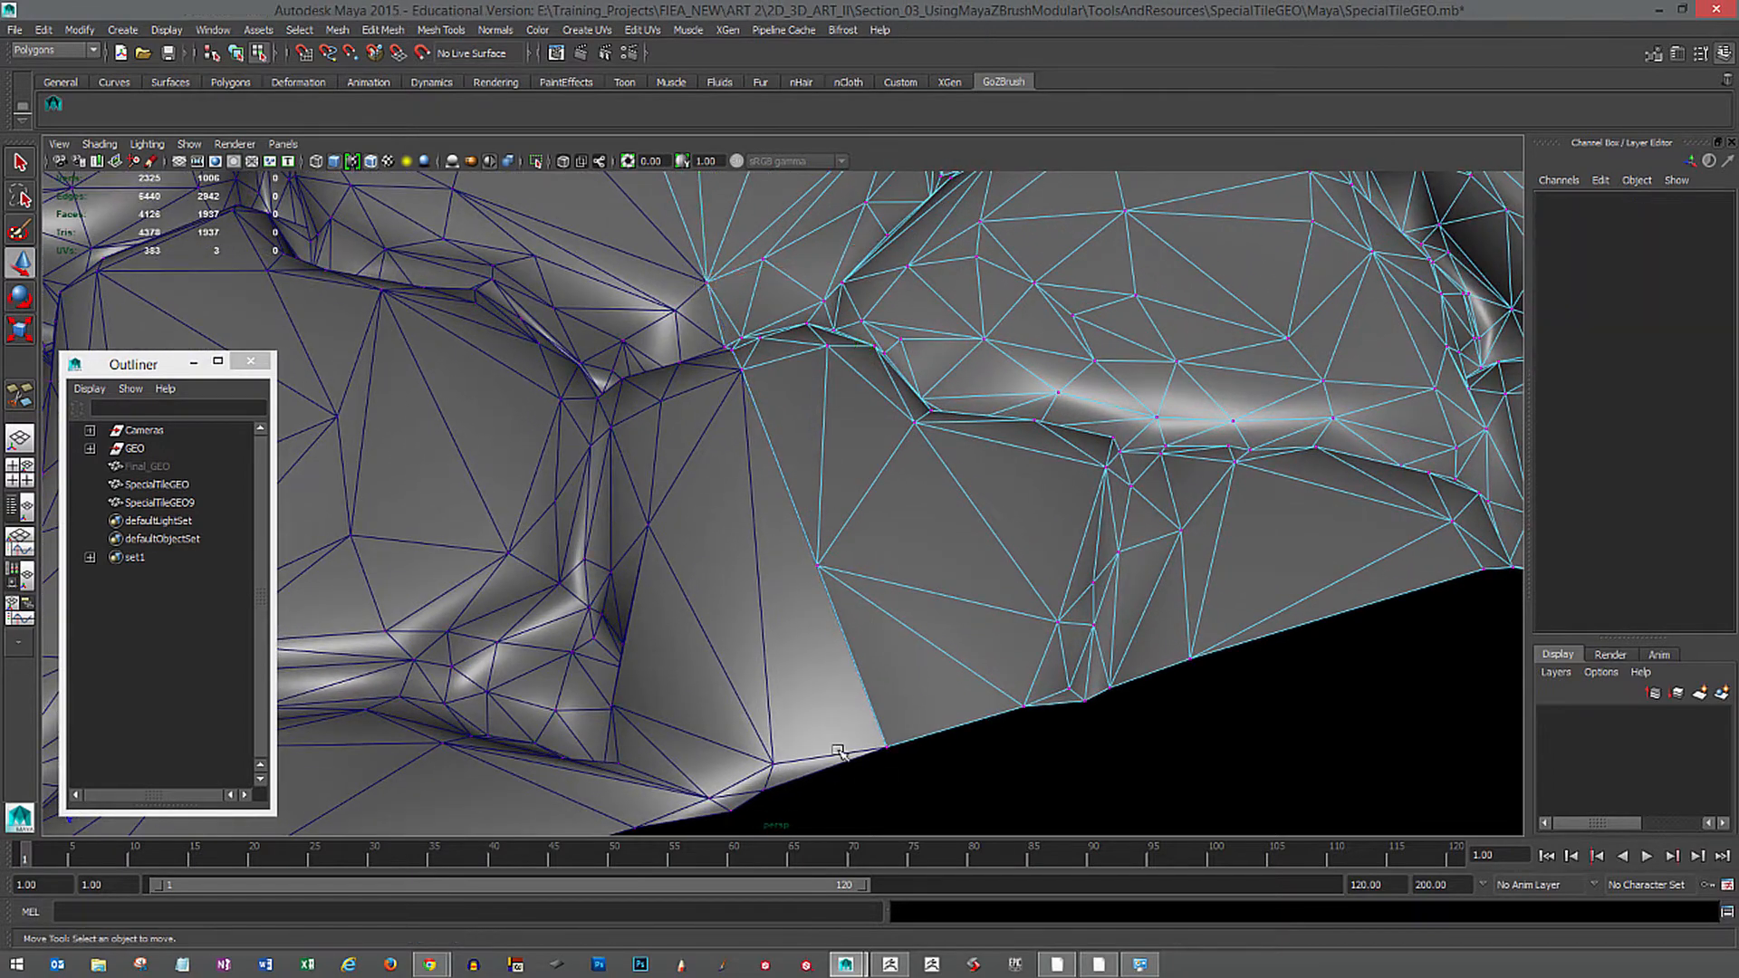
key(F8)
click(790, 756)
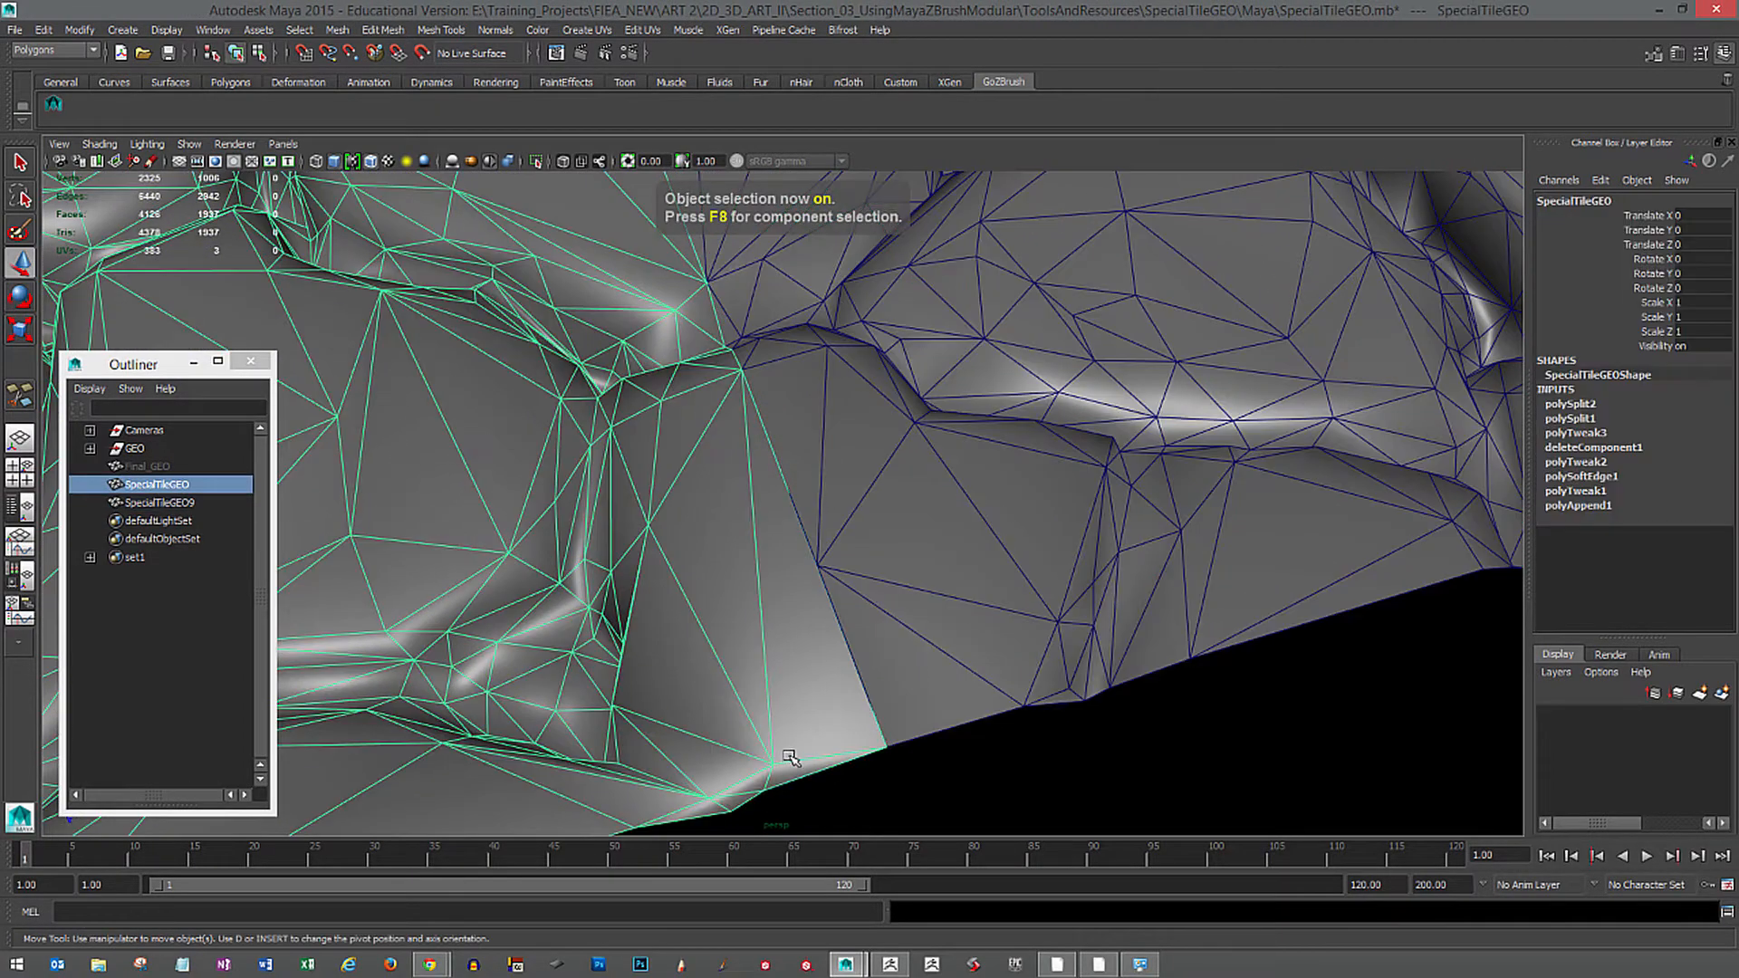
shift+right_drag(779, 543, 669, 570)
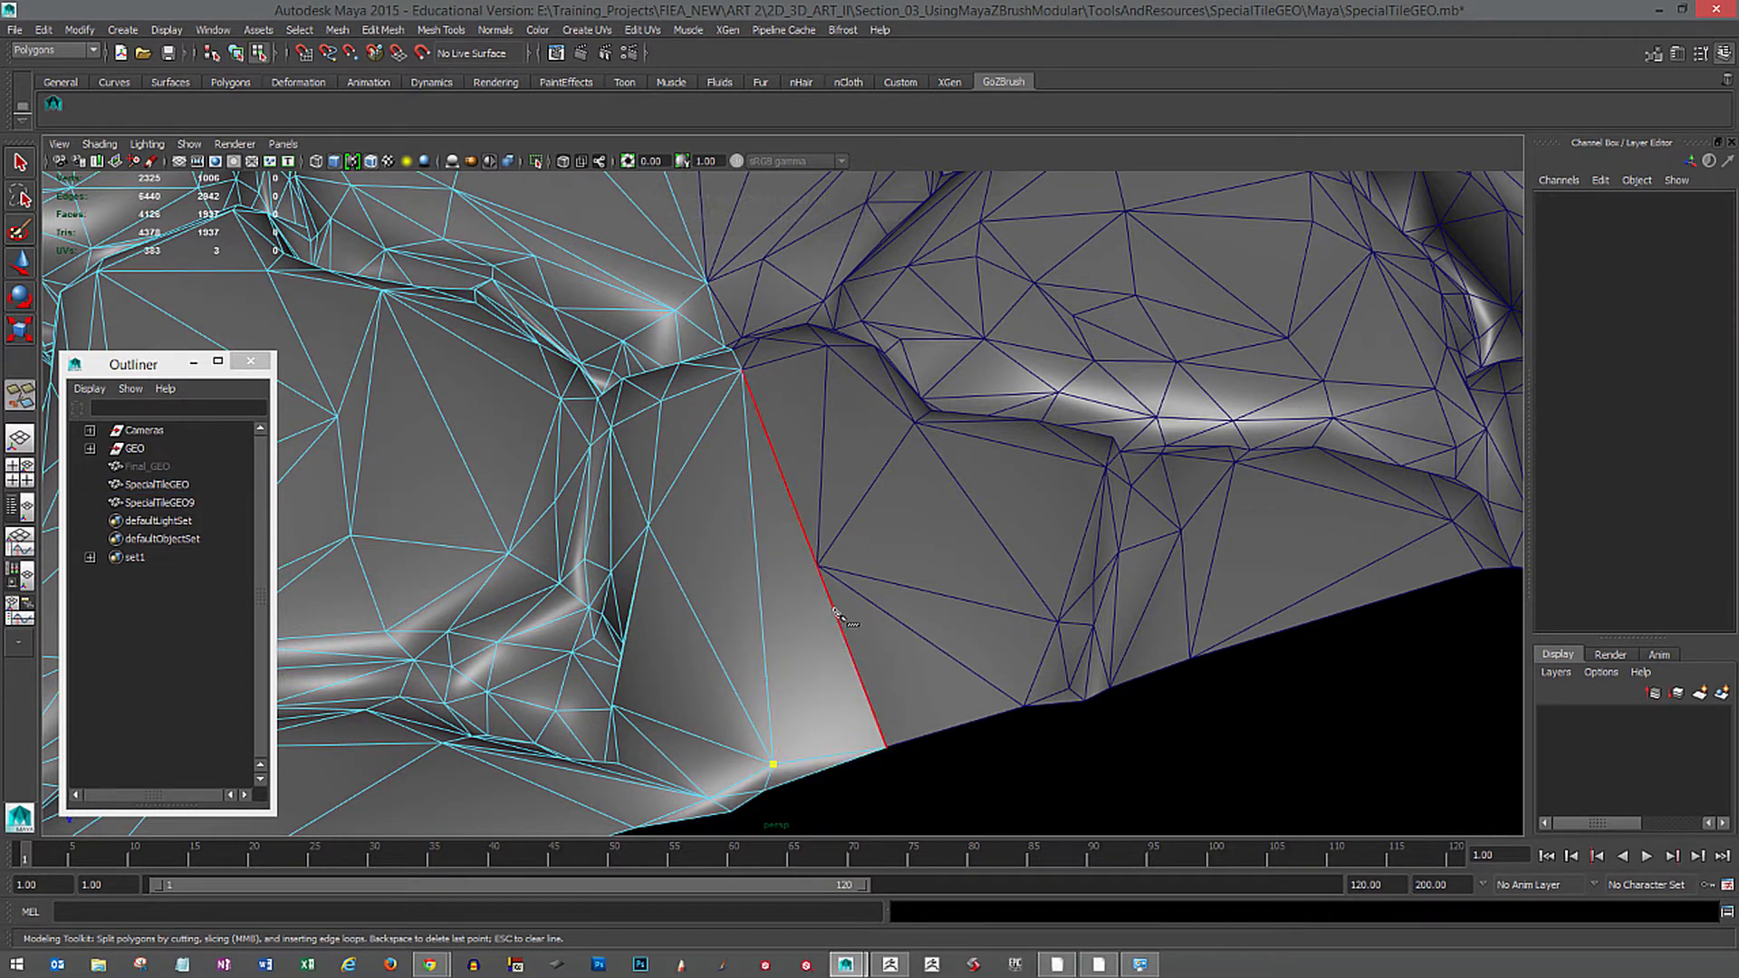
key(Return)
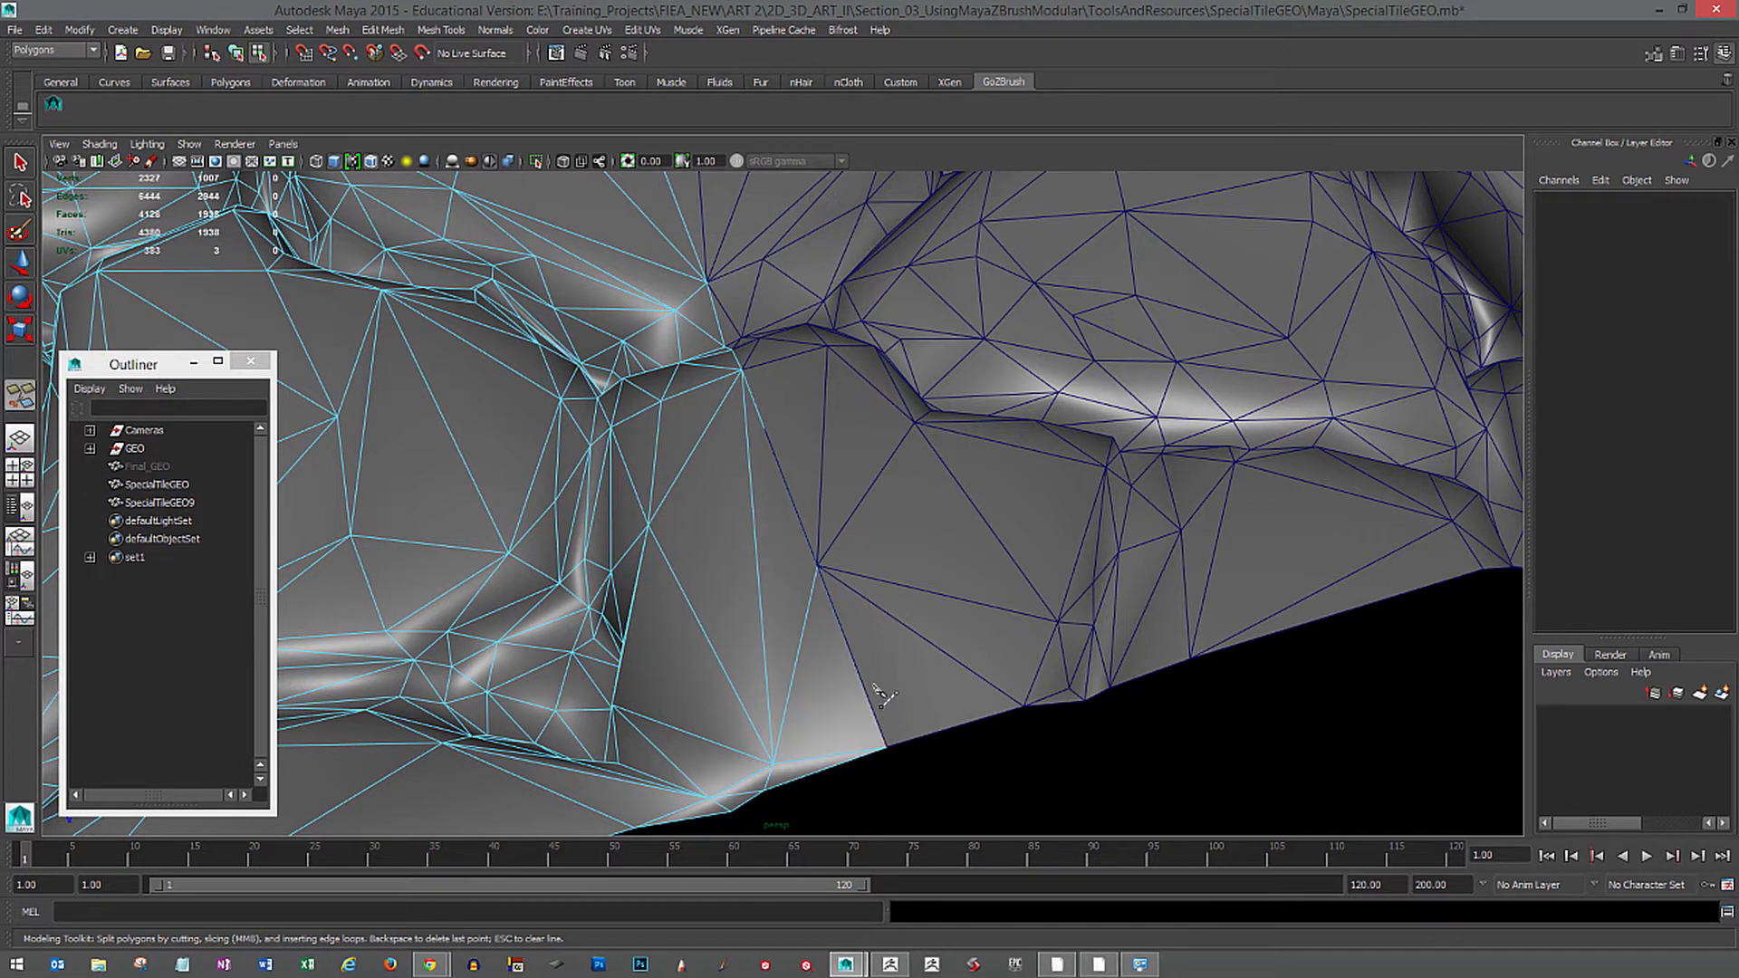
Snap the central tile's newly cut seam vertex onto the neighboring tile's vertex.
key(F8)
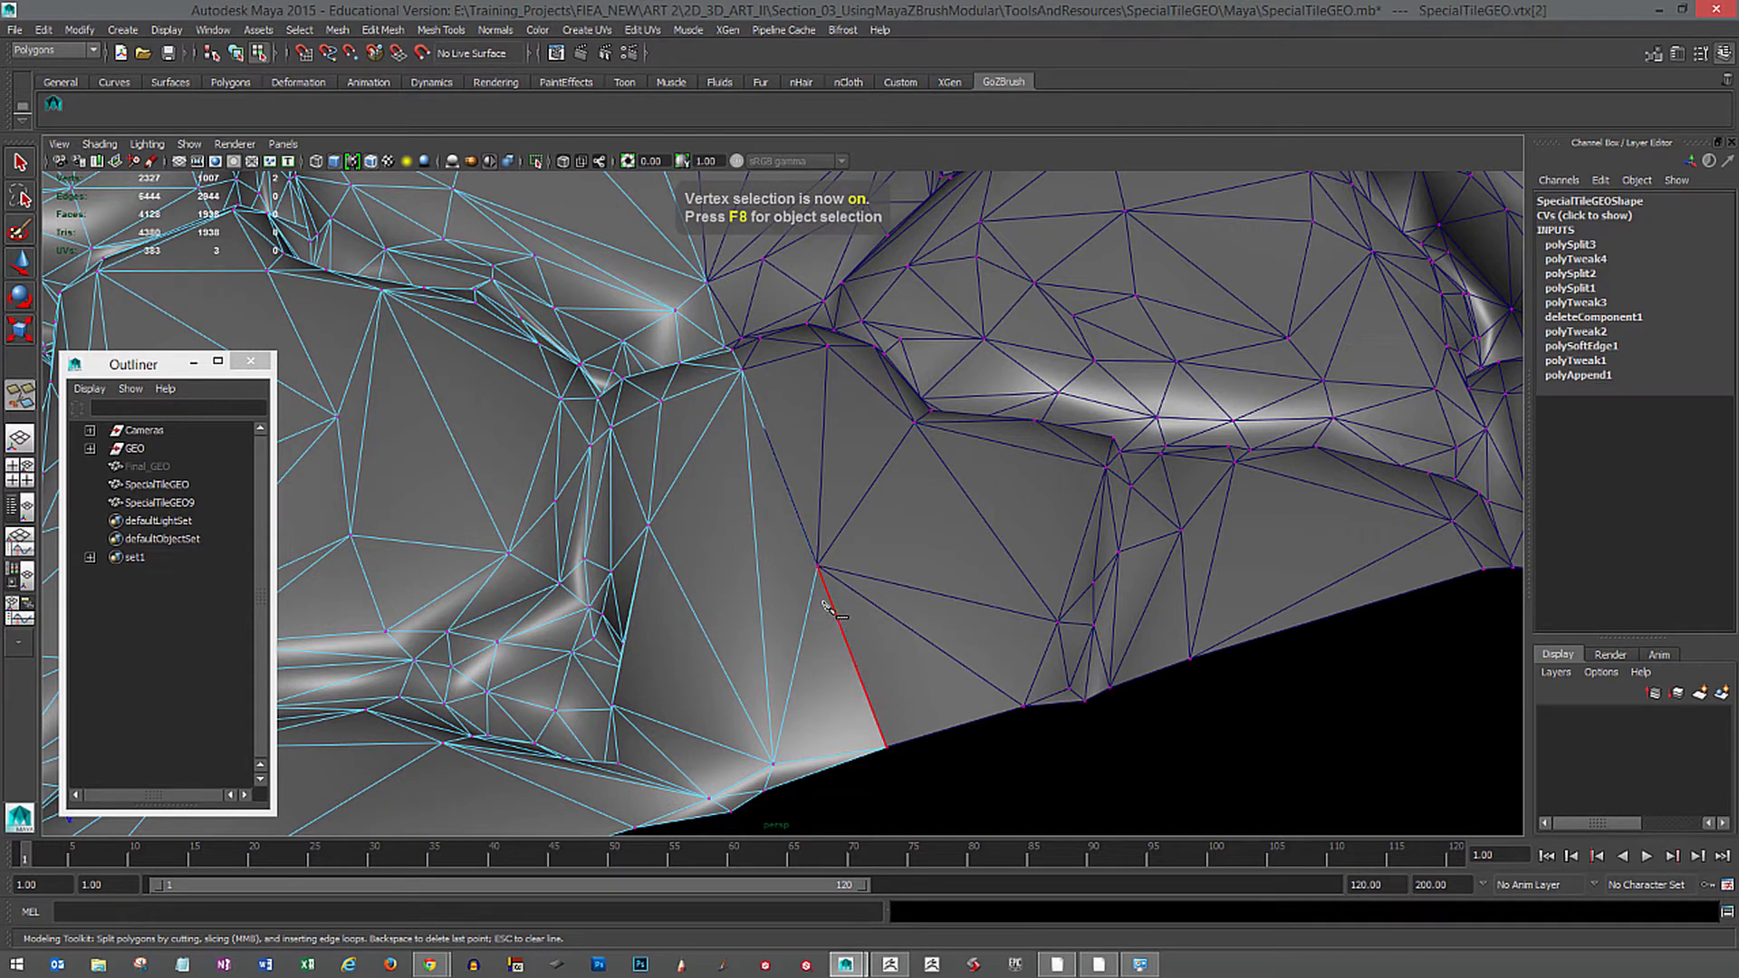
key(q)
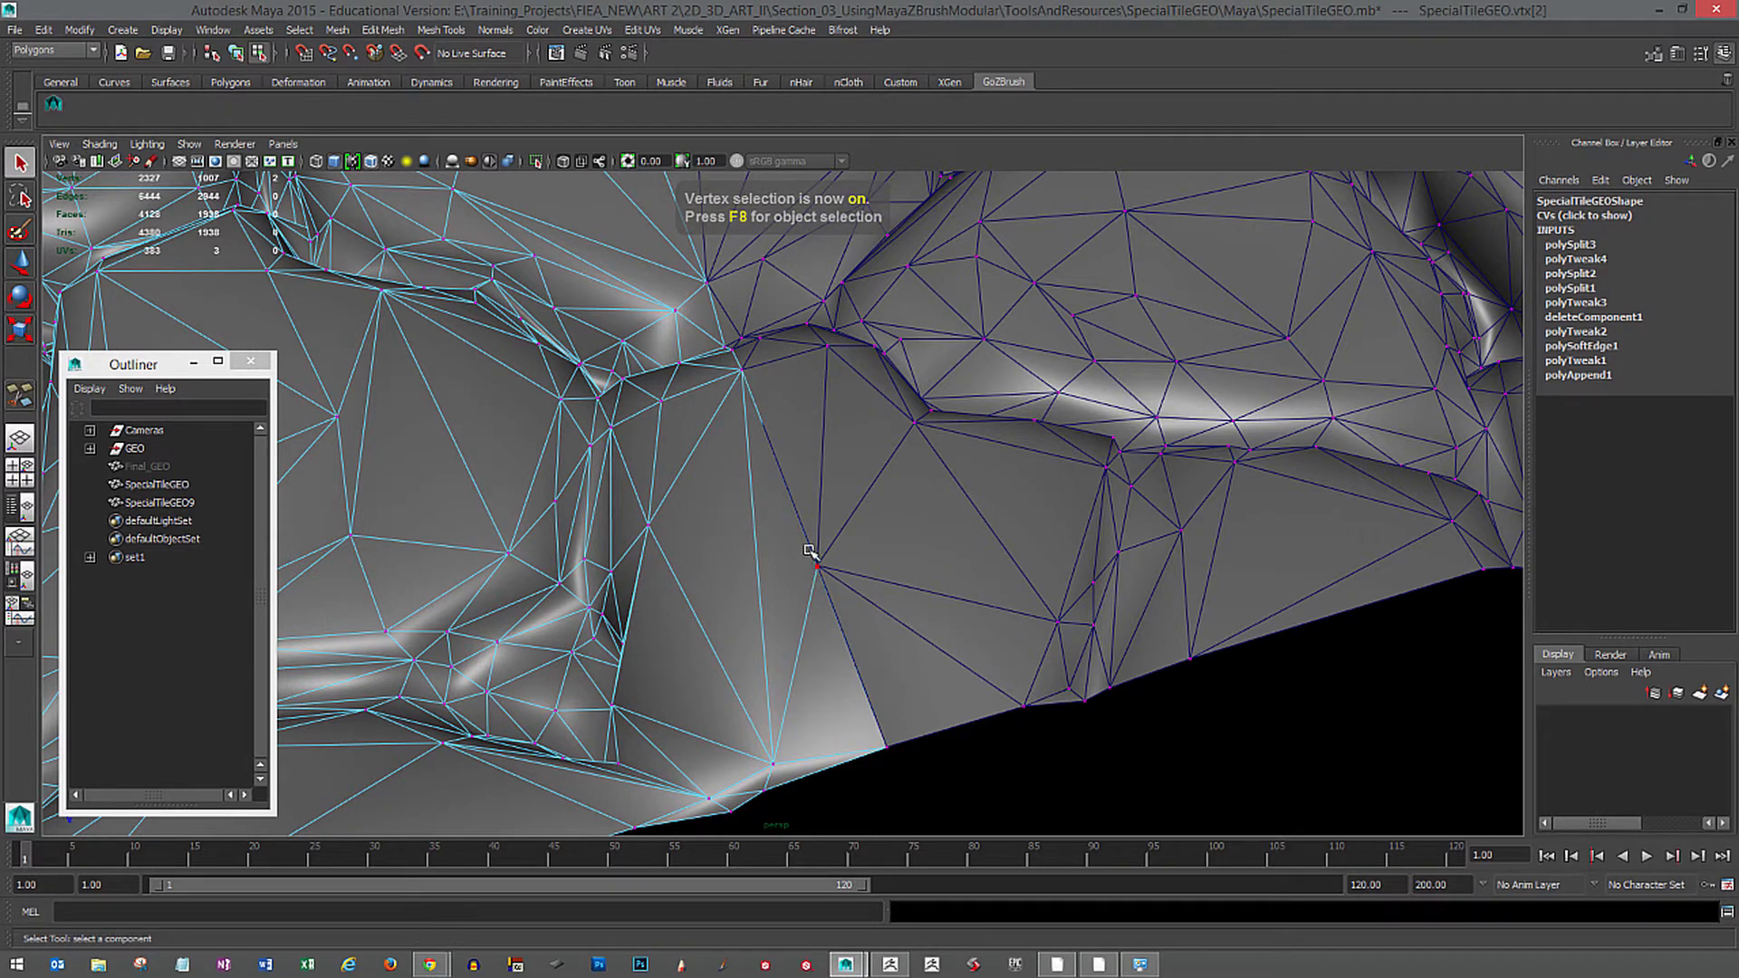
key(w)
click(818, 567)
drag(827, 562, 824, 559)
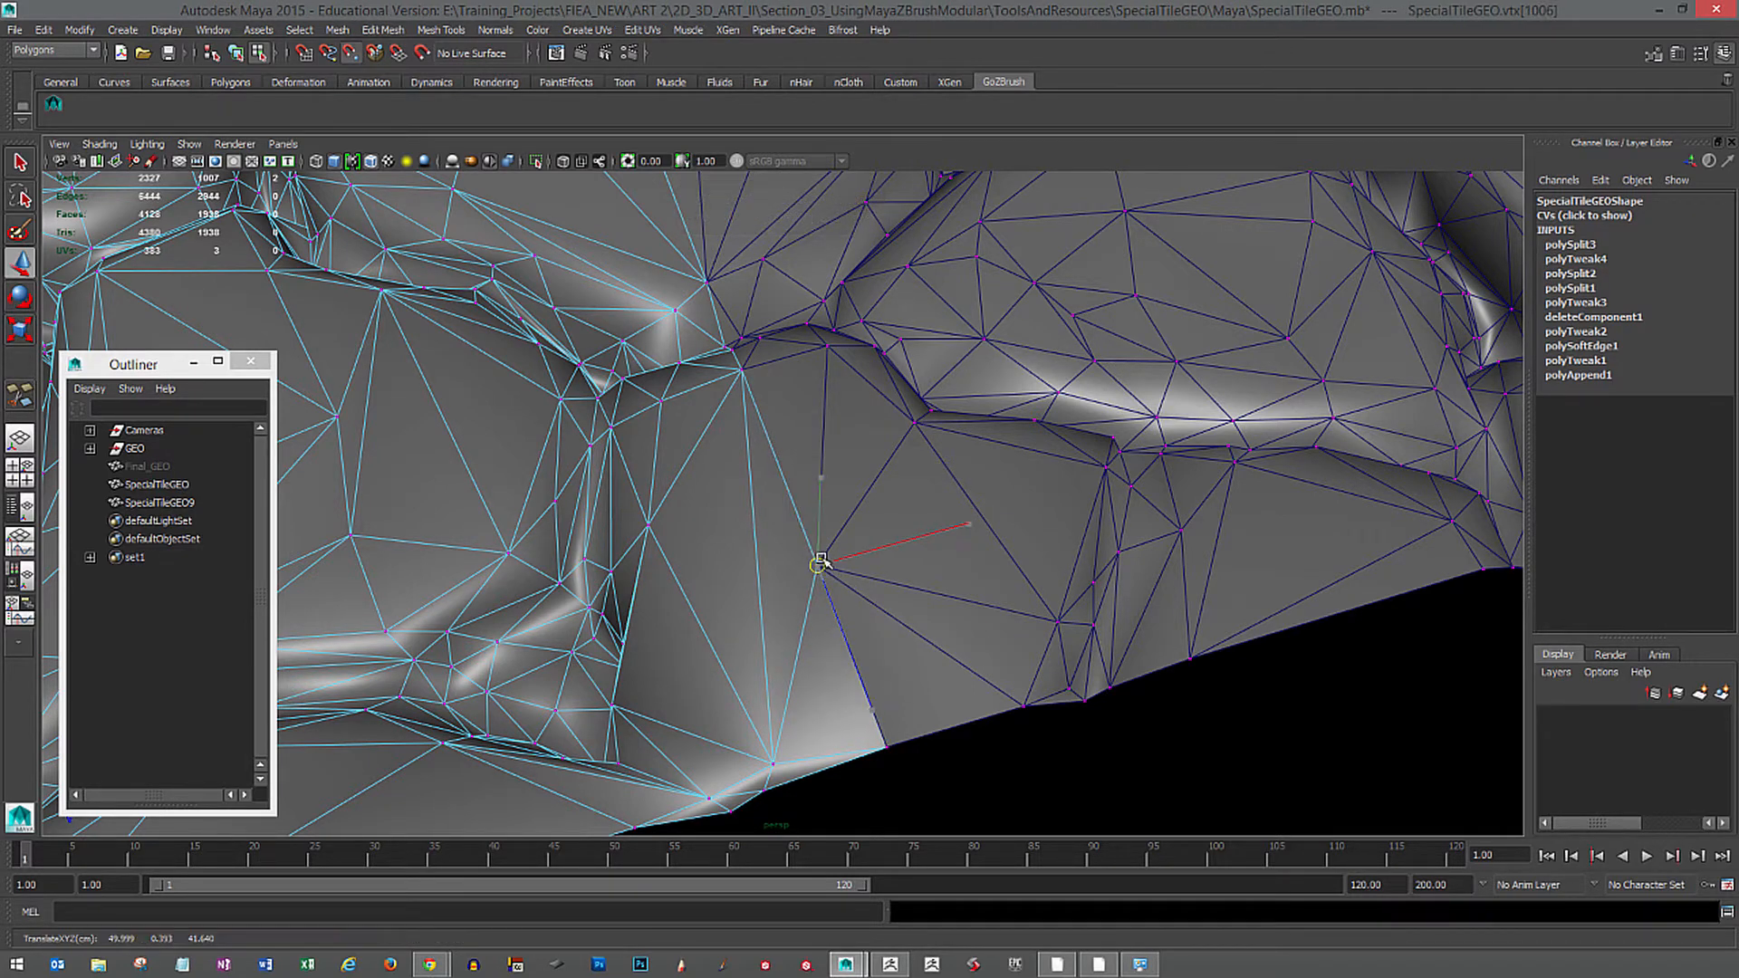
Return to object selection and delete the neighboring tile's construction history.
scroll(1096, 647, down, 10)
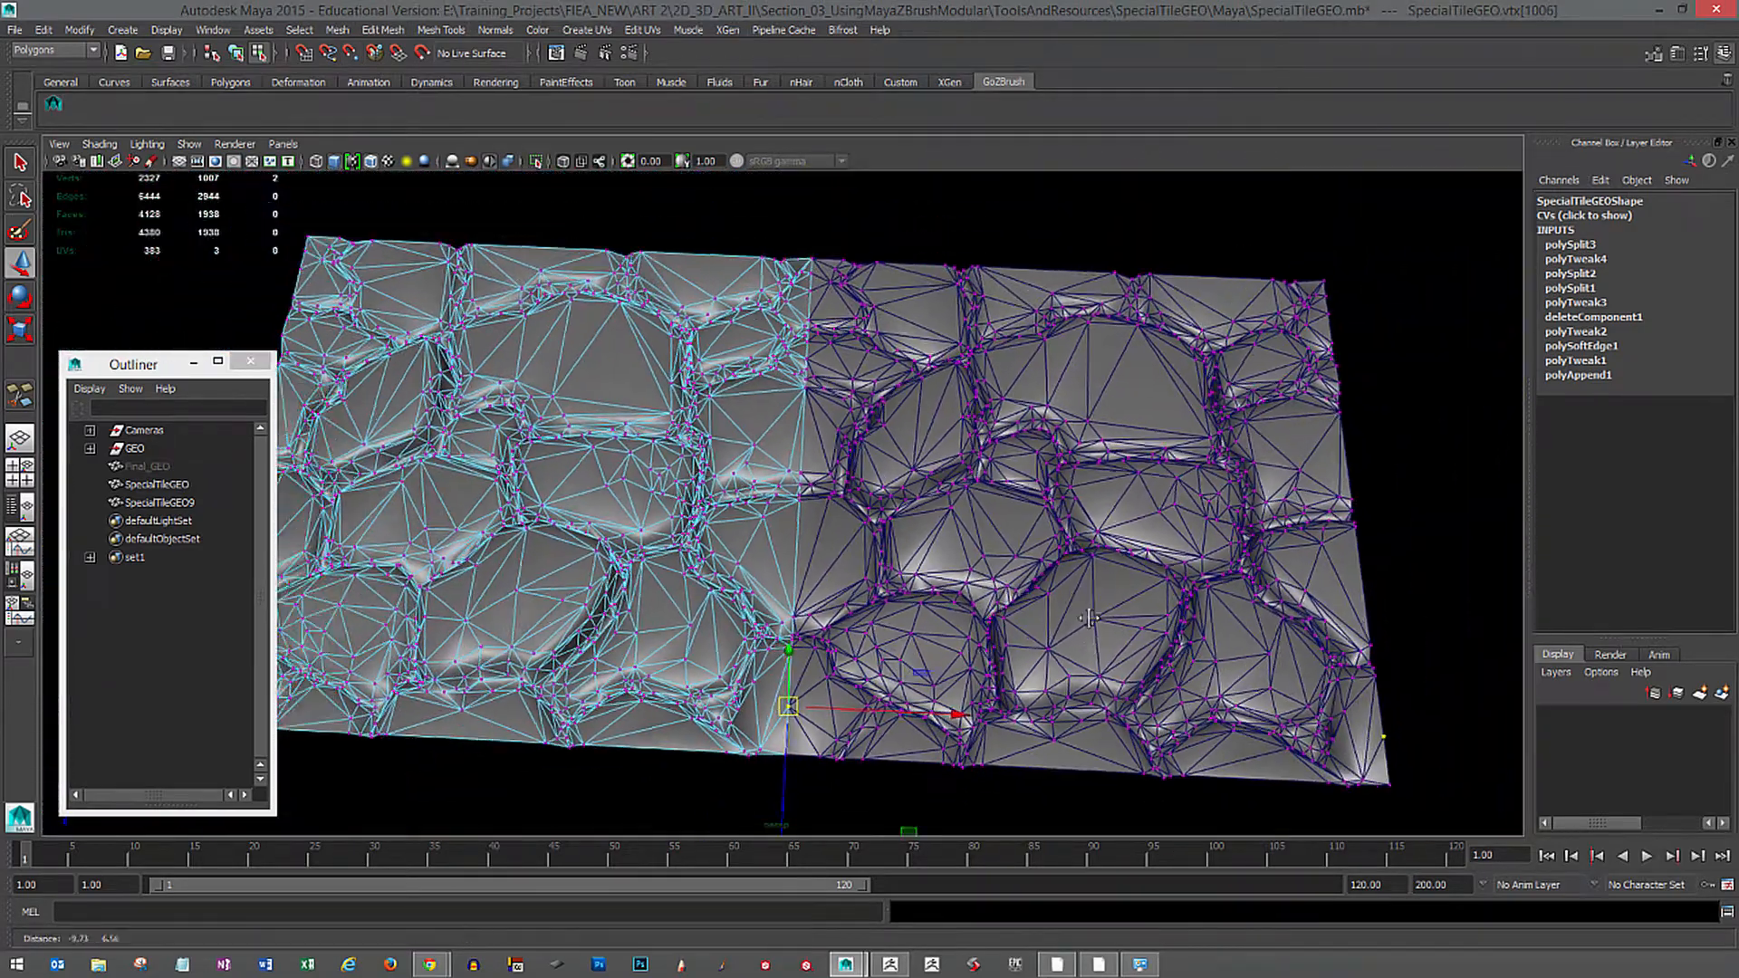
alt+drag(1090, 619, 1082, 720)
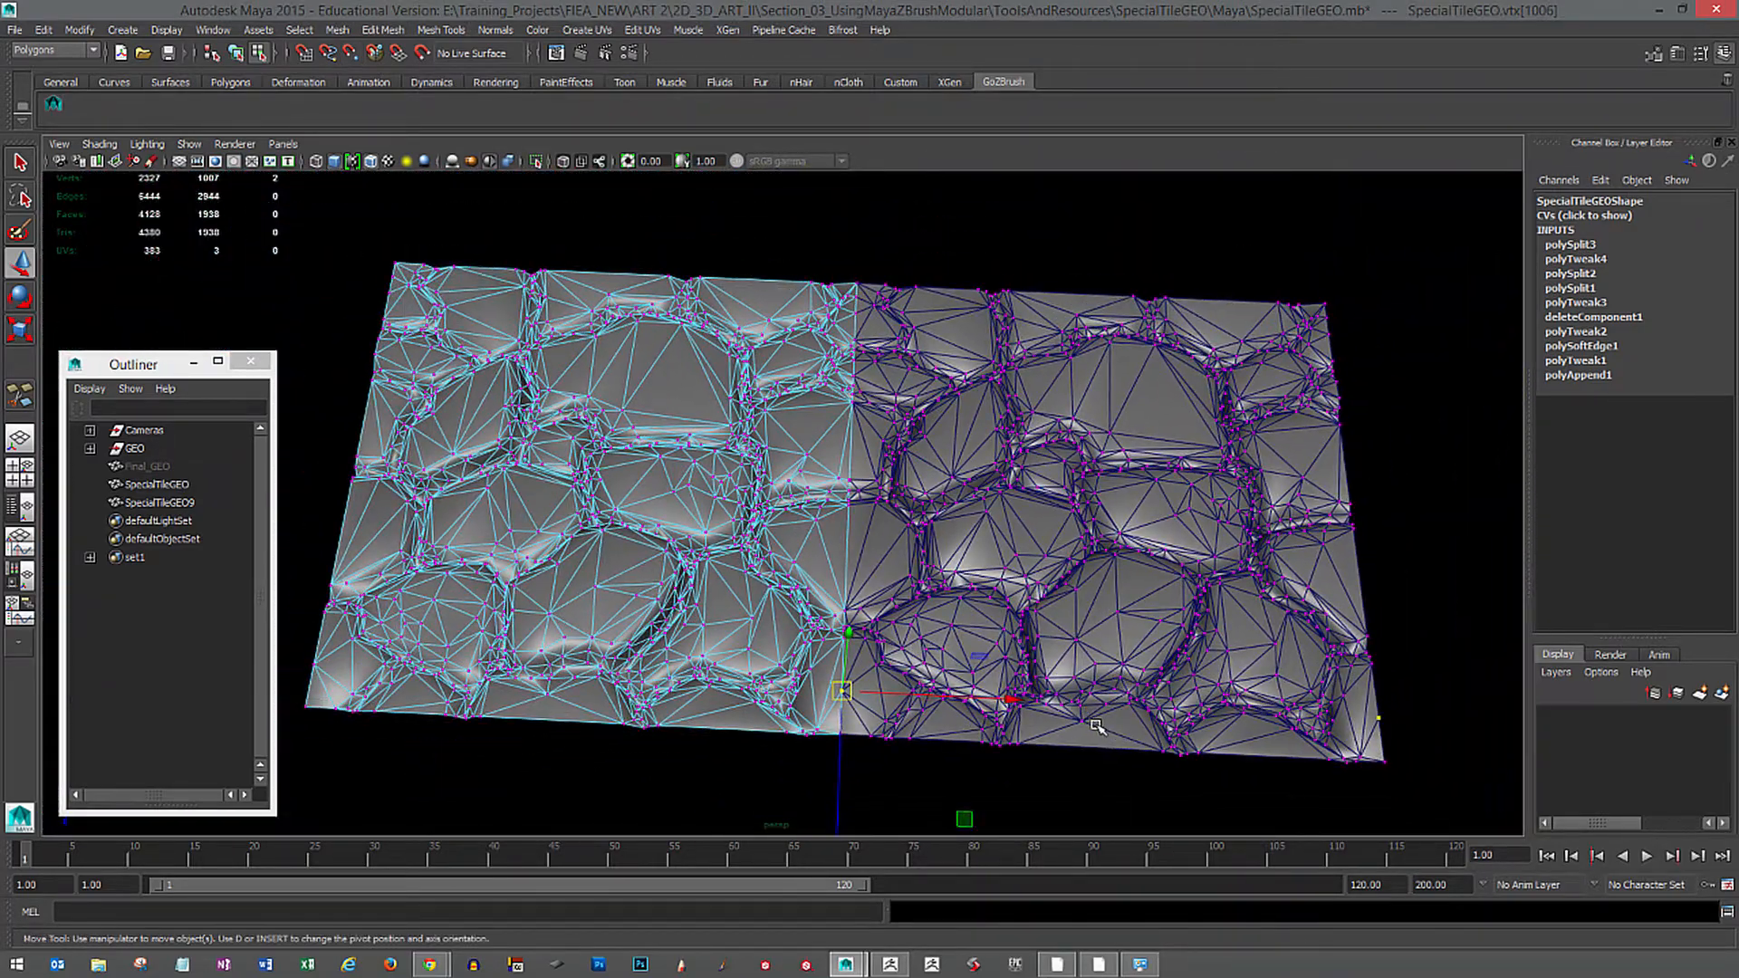
key(F8)
click(1043, 717)
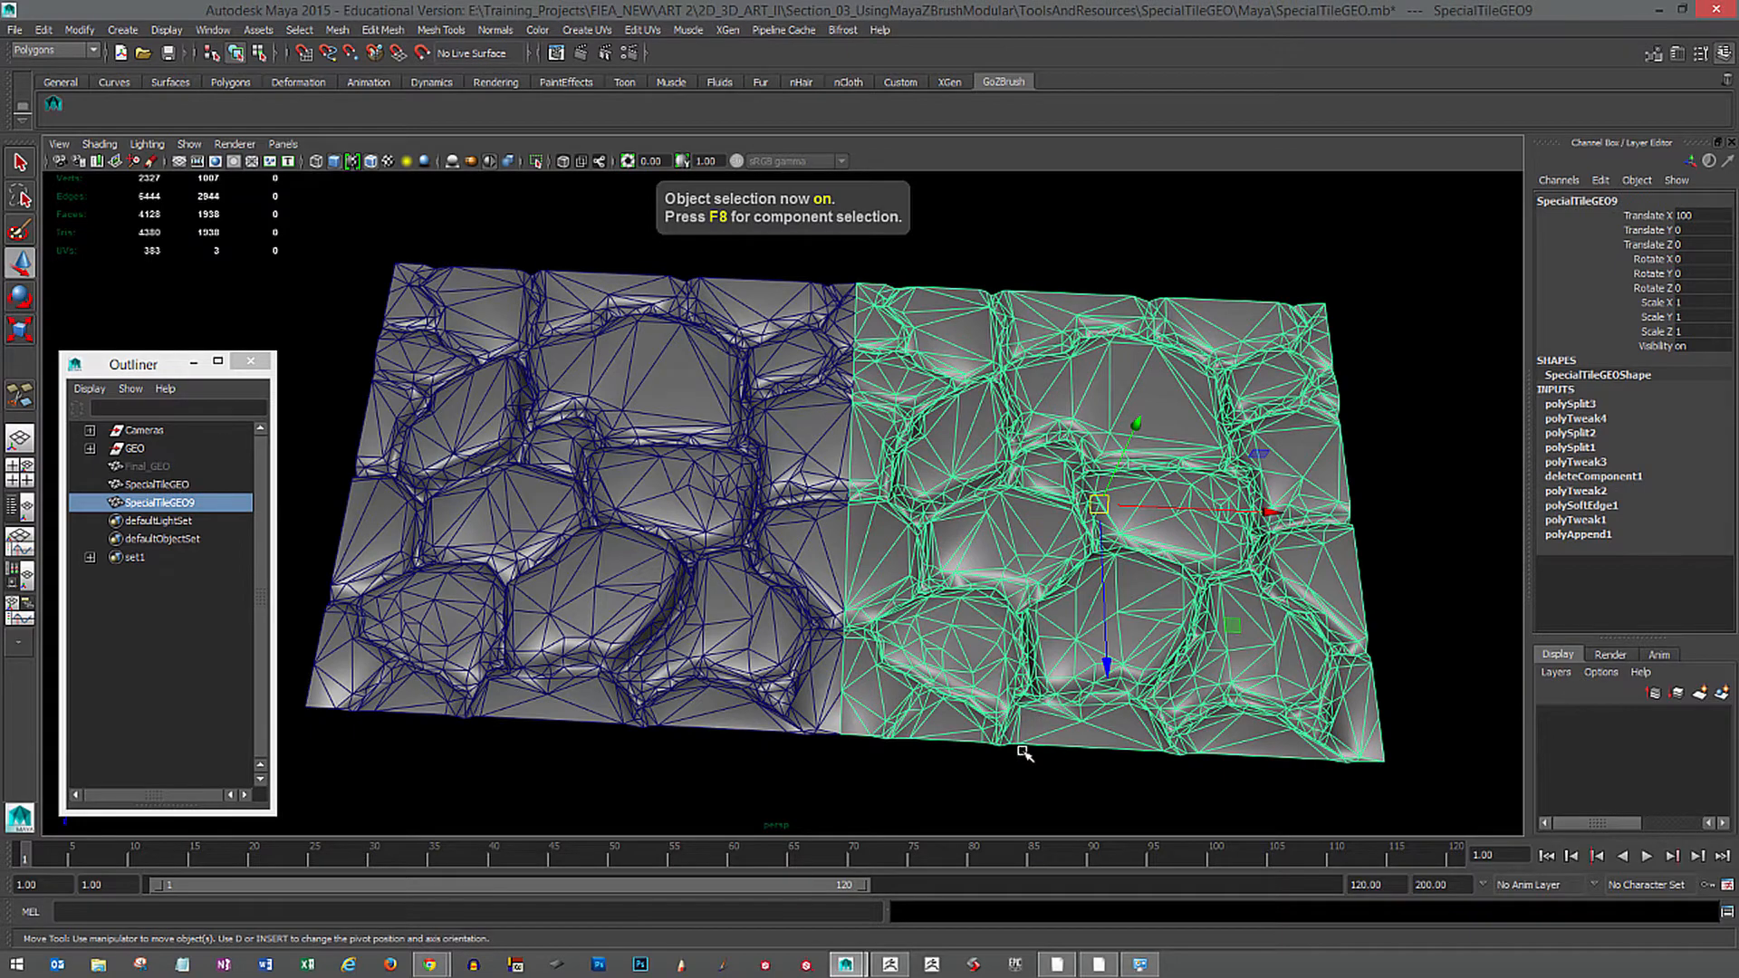
key(alt+shift+d)
click(991, 779)
alt+drag(991, 779, 1054, 770)
alt+right_drag(1054, 770, 1056, 696)
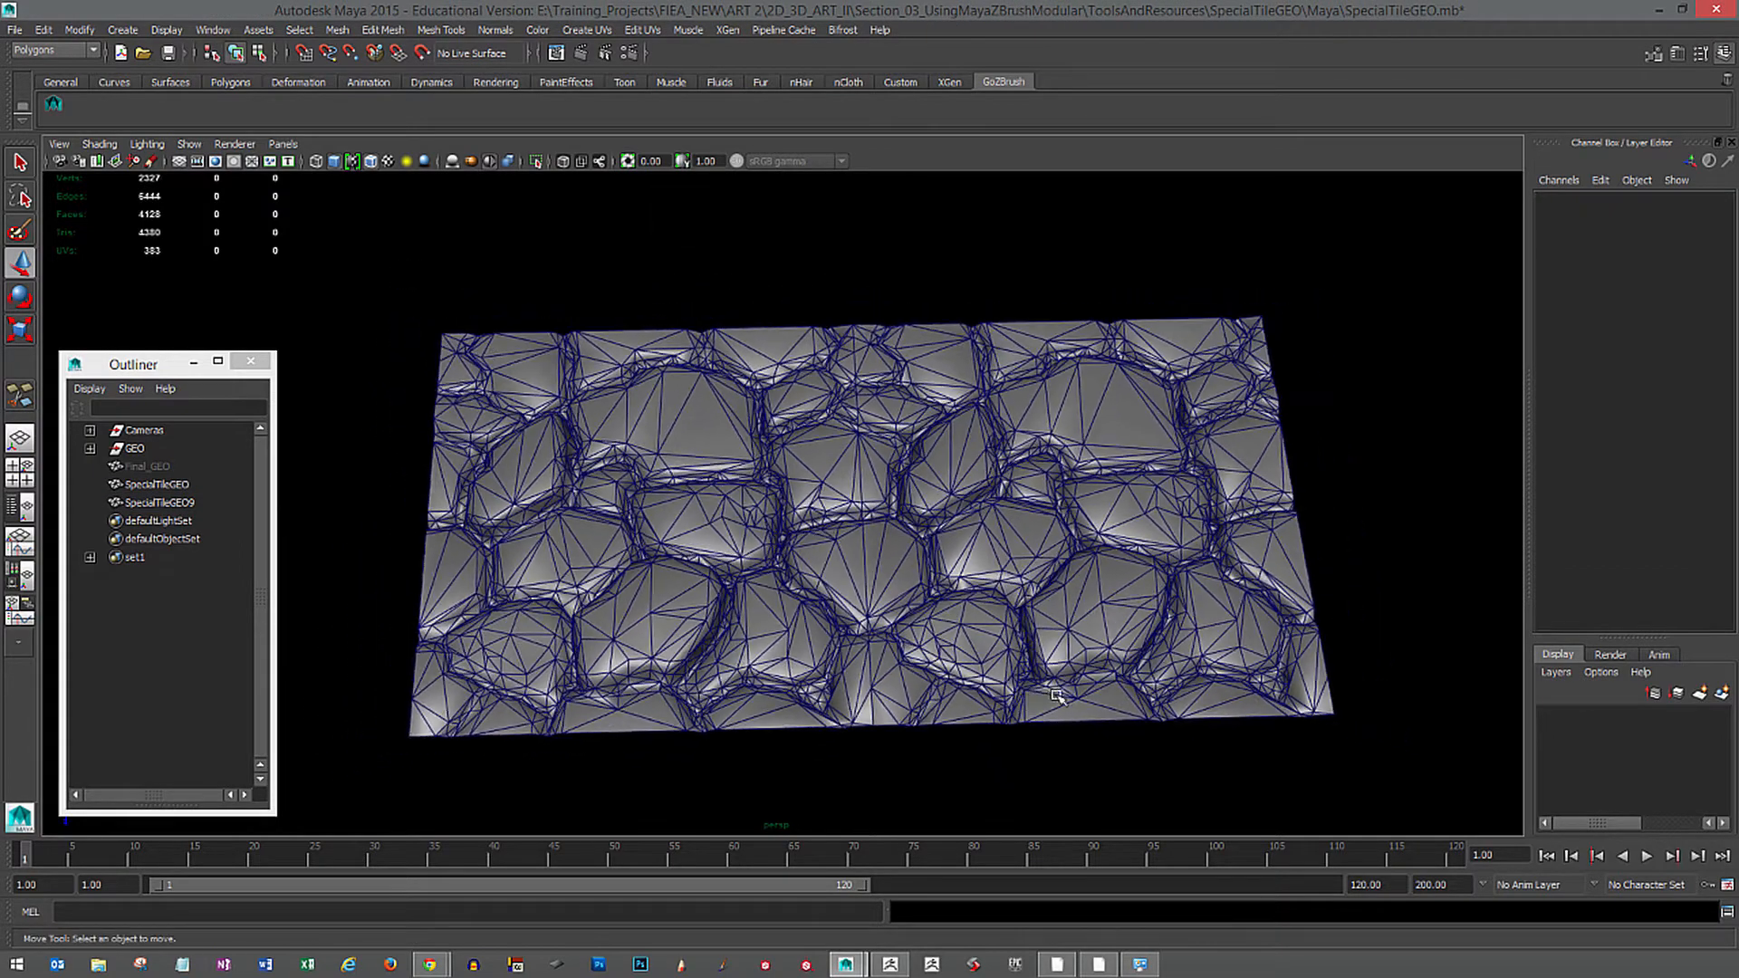
alt+drag(1056, 696, 1090, 709)
Make another instance copy of the central tile with Duplicate Special and move it to -100 on Z.
click(690, 625)
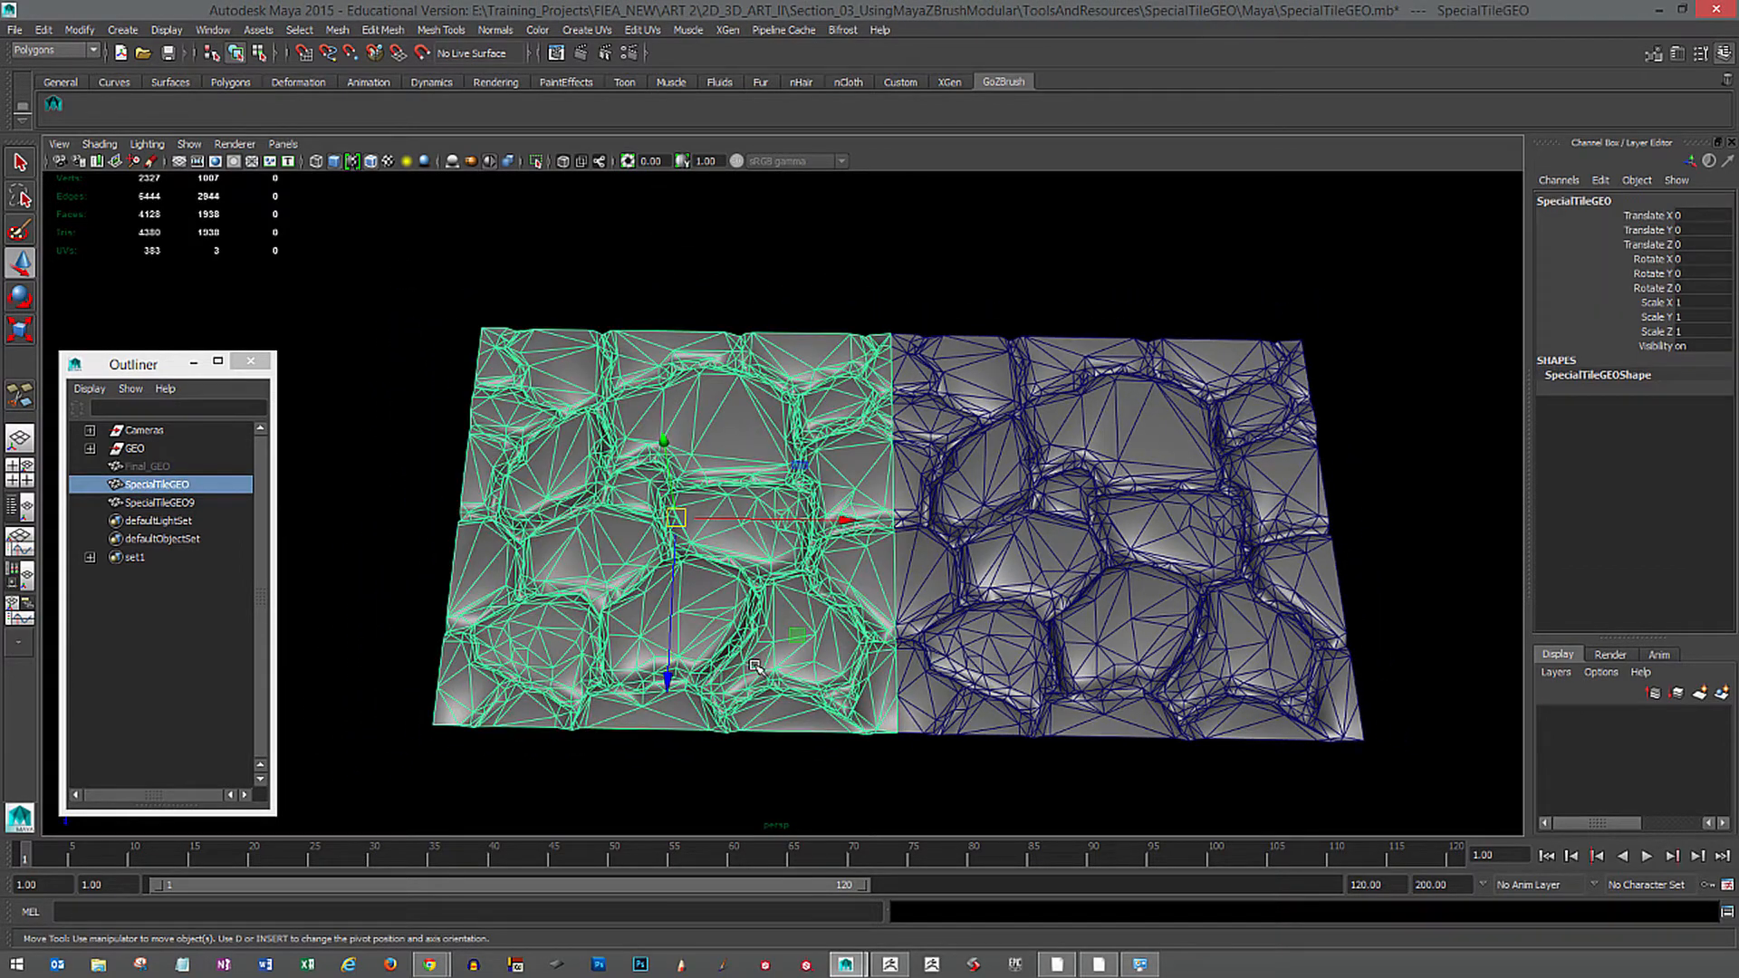
click(43, 29)
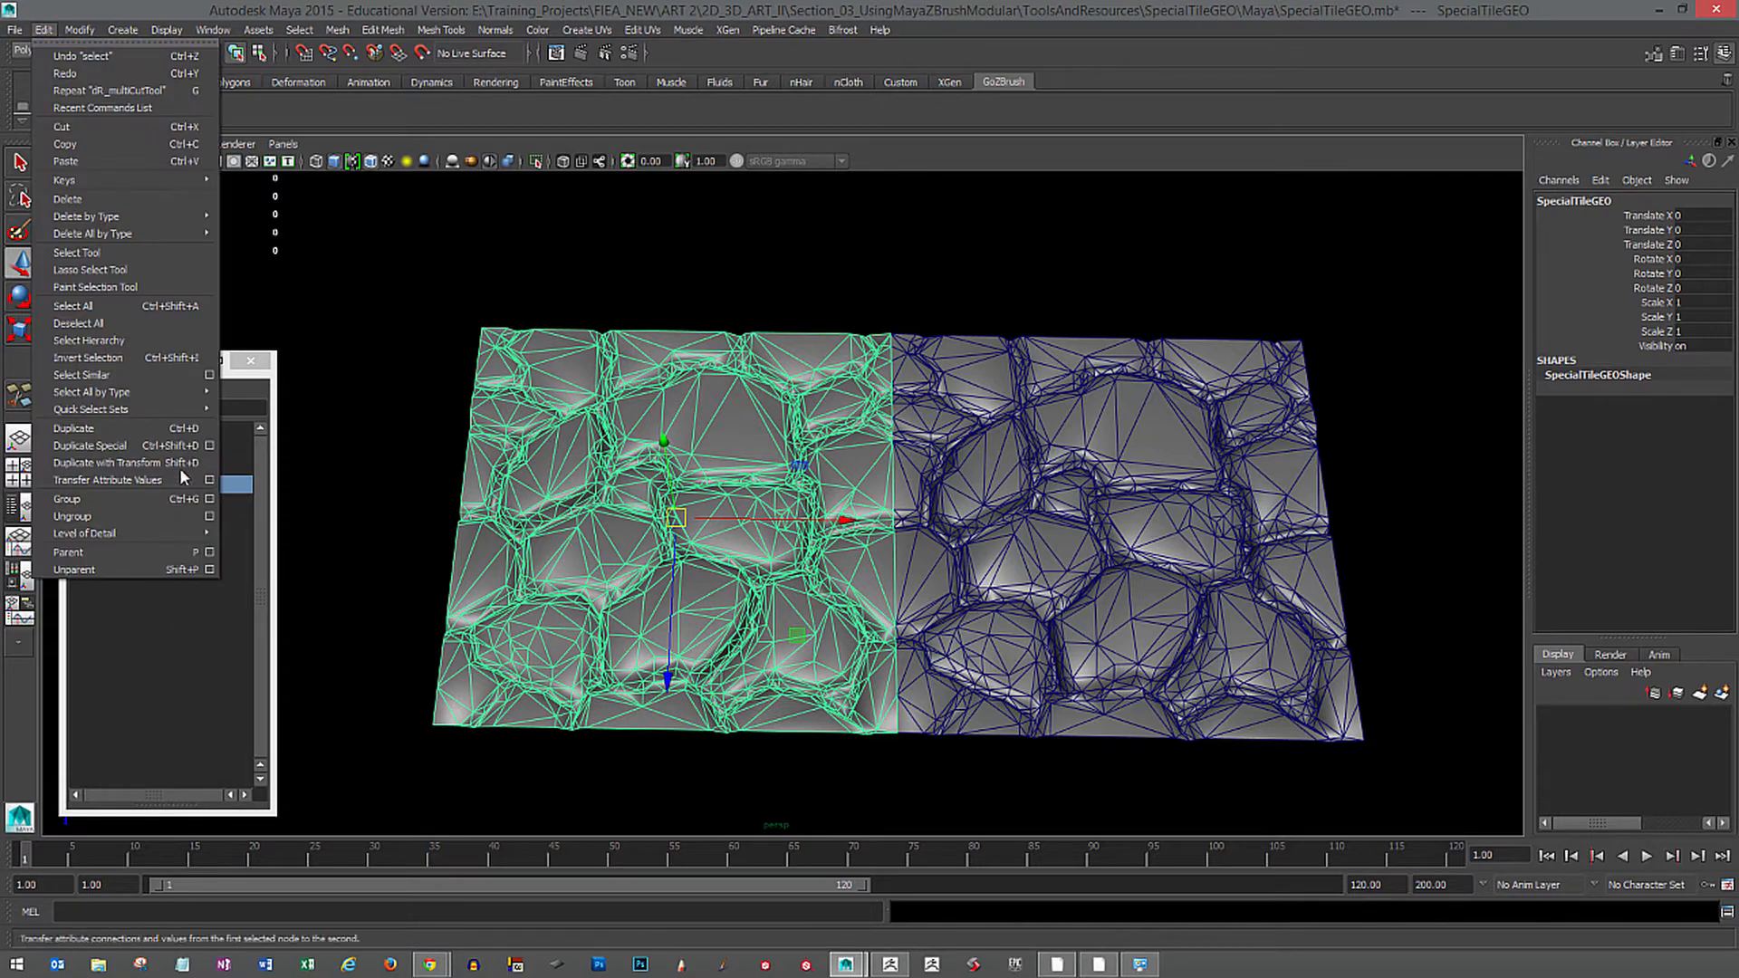
click(156, 447)
alt+middle_drag(797, 627, 800, 660)
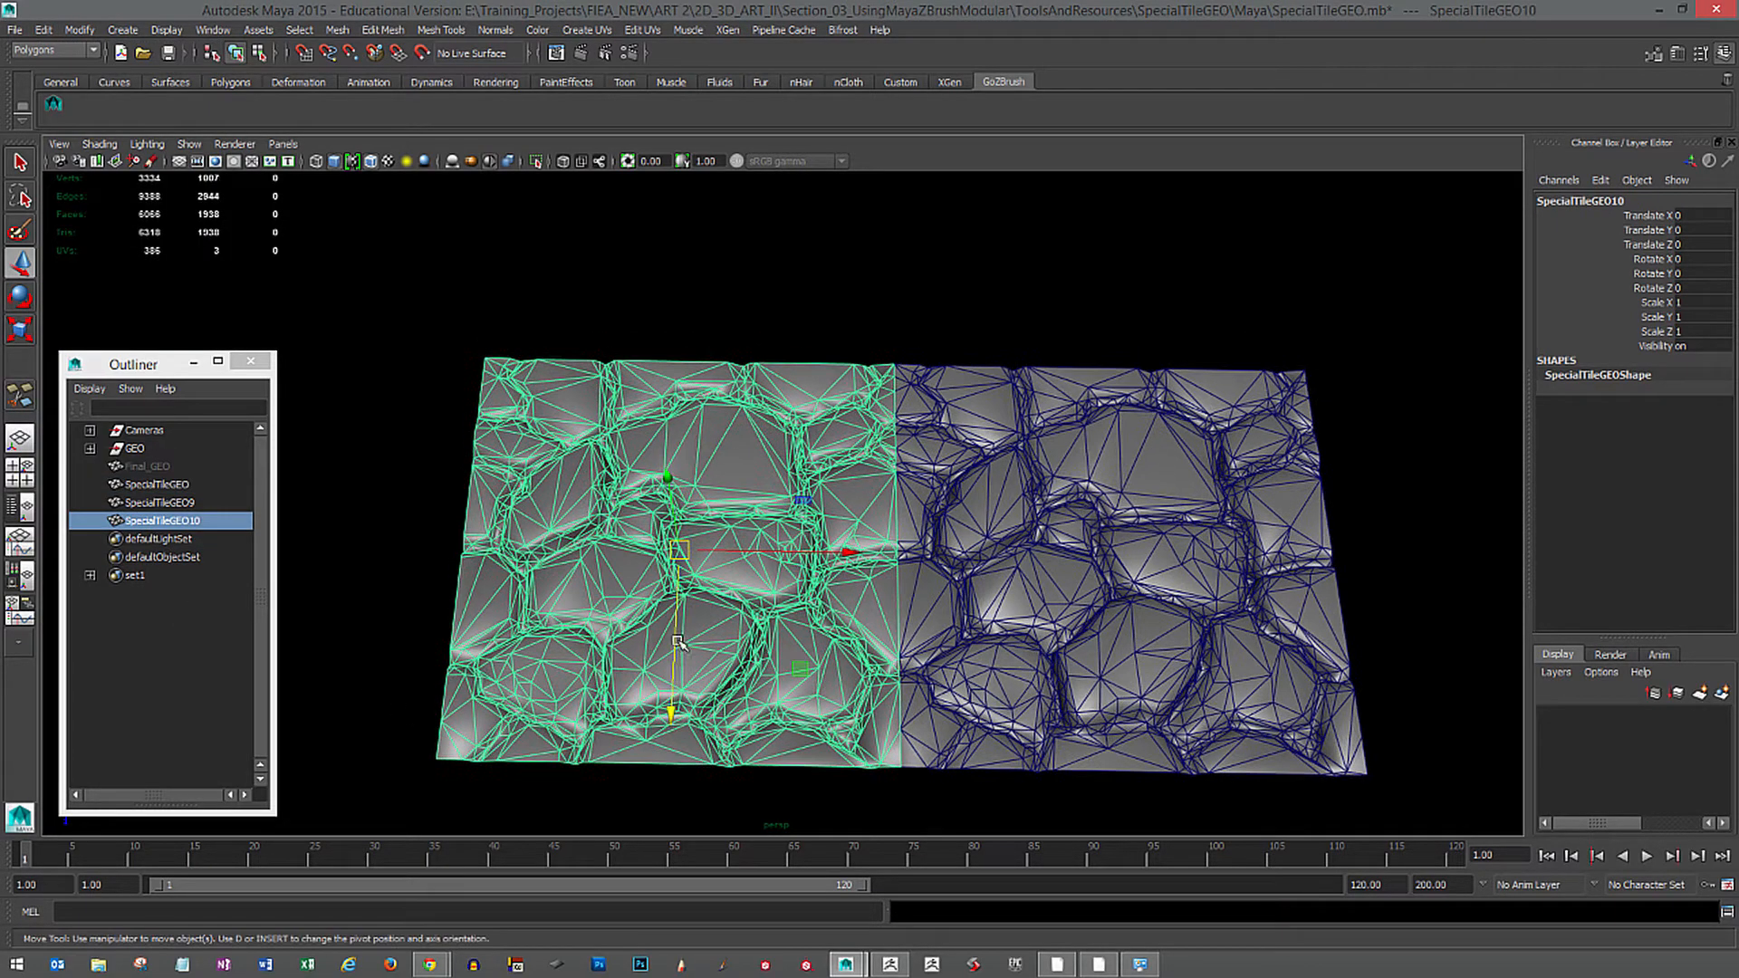
drag(672, 664, 715, 230)
Examine the three tiles and the seam between the central tile and the -Z copy.
click(942, 311)
alt+drag(904, 409, 757, 582)
alt+middle_drag(749, 695, 761, 738)
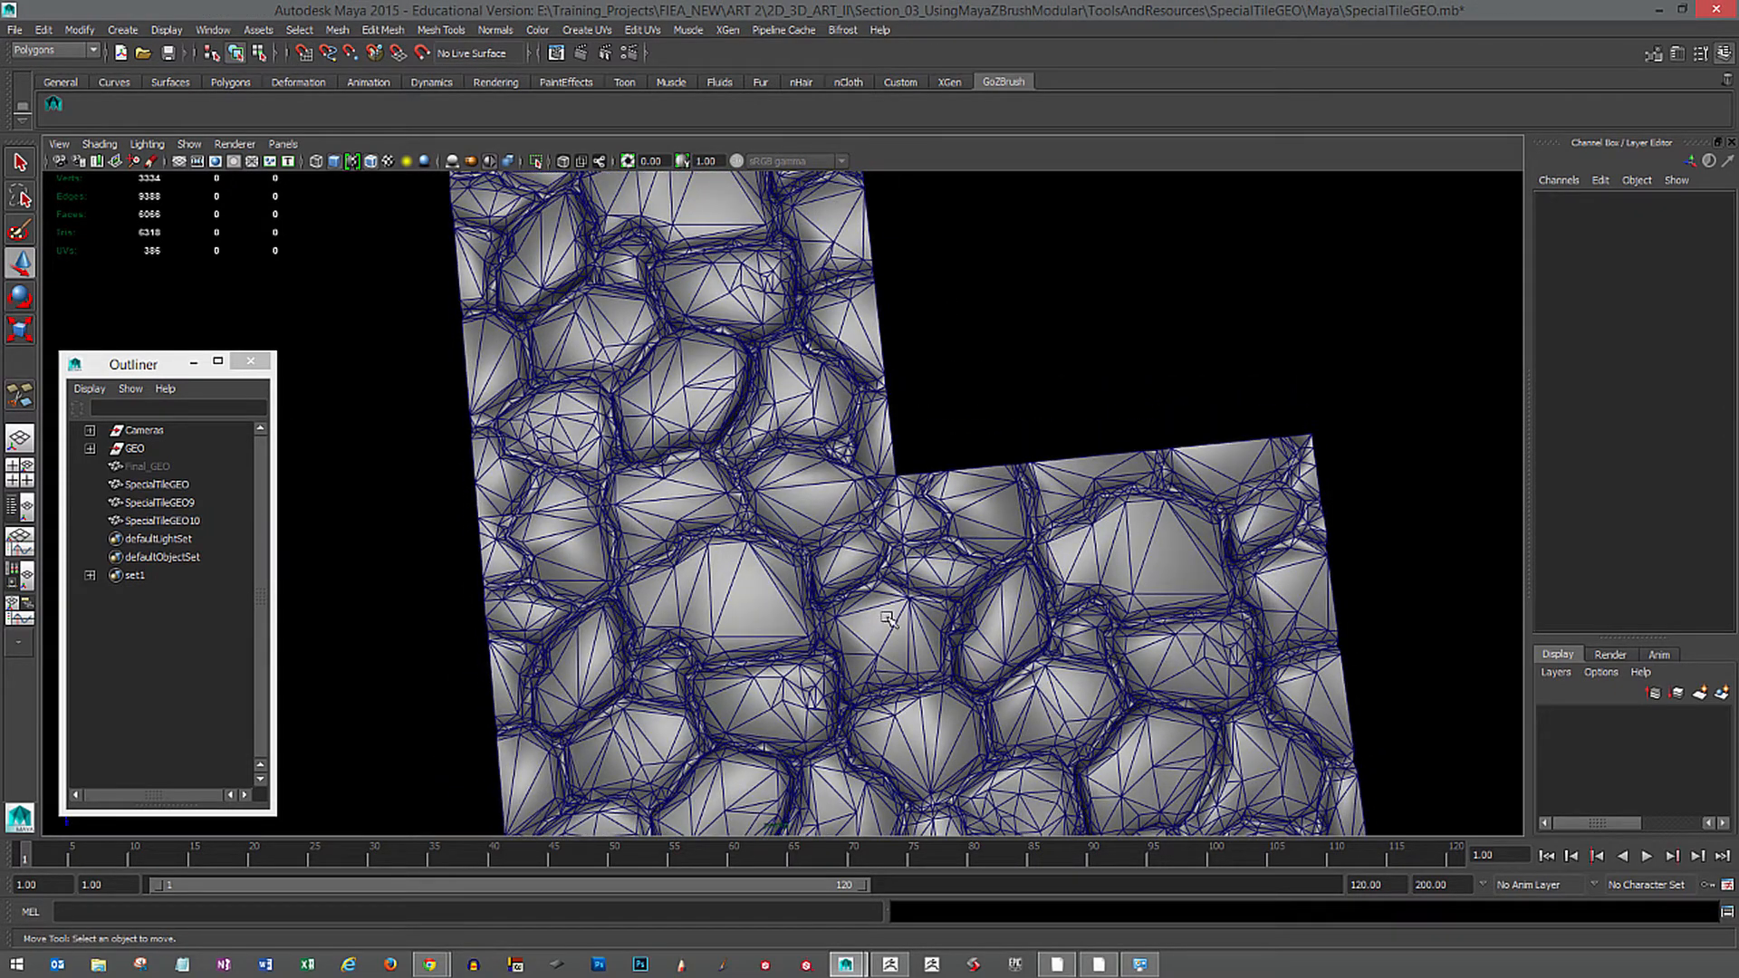
alt+middle_drag(771, 611, 784, 635)
alt+right_drag(784, 634, 850, 663)
alt+middle_drag(850, 663, 850, 578)
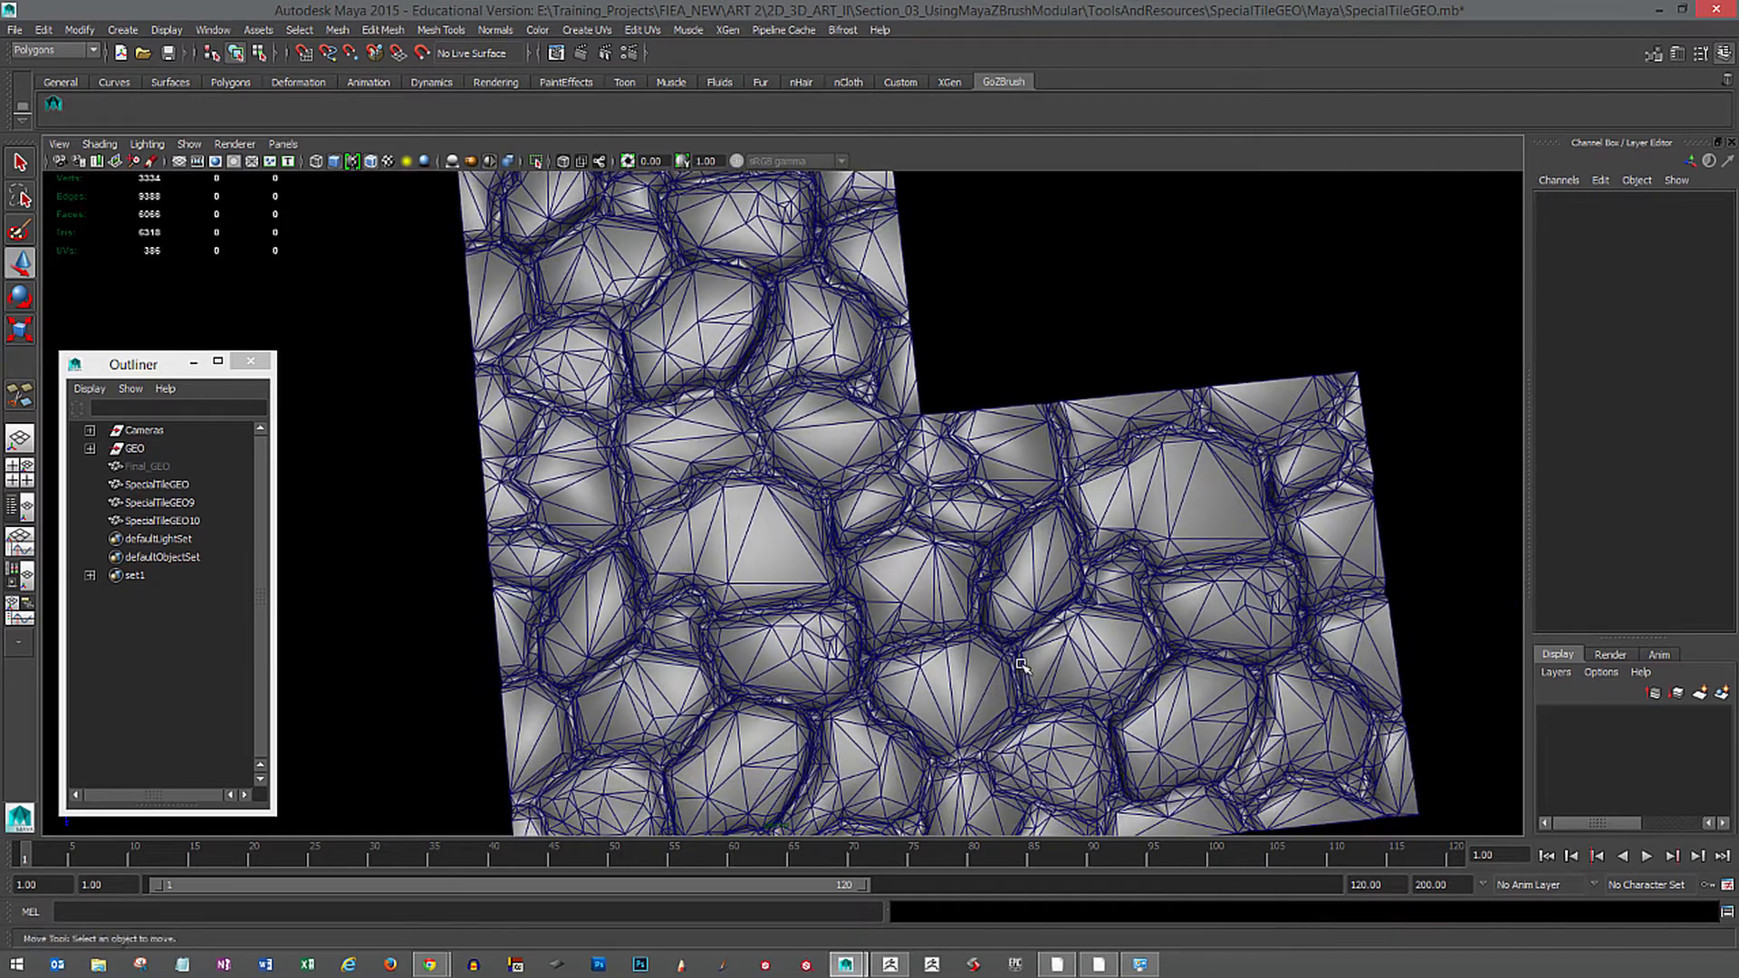
alt+drag(985, 738, 1107, 675)
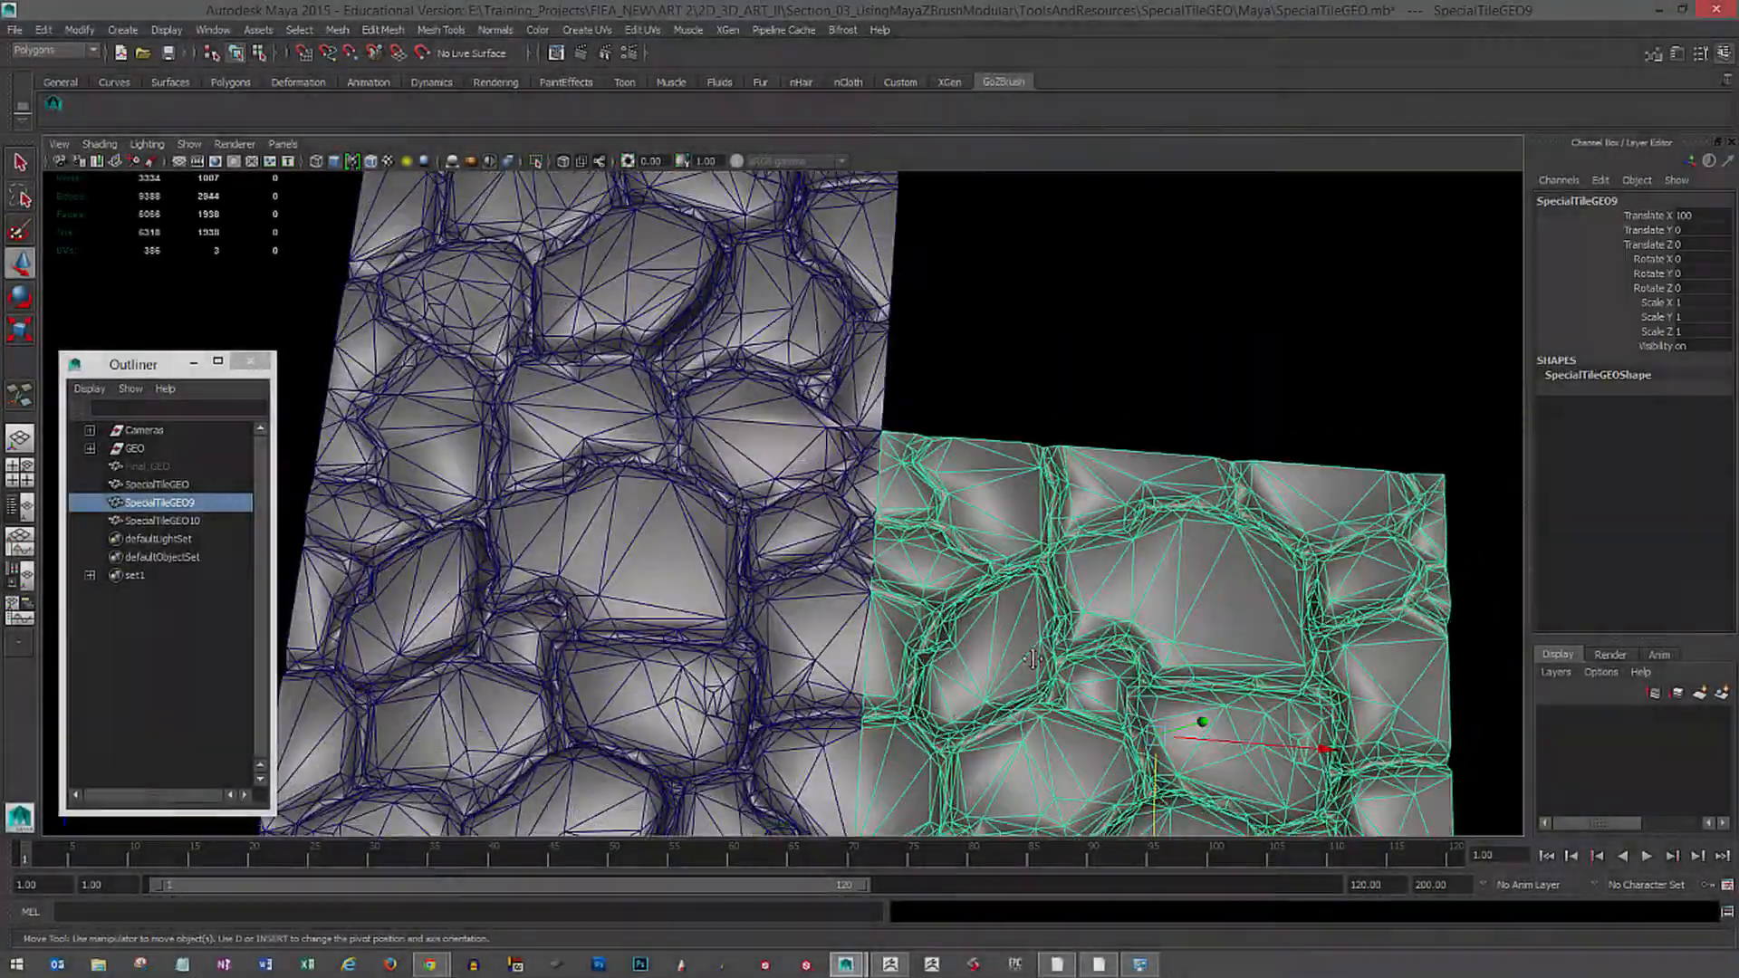
Snap mismatched vertices together along the seam between the central tile and the -Z copy, working toward the -X corner.
alt+right_drag(1033, 658, 1122, 618)
key(F9)
drag(916, 497, 973, 551)
drag(971, 586, 991, 607)
alt+right_drag(991, 607, 906, 579)
drag(847, 339, 865, 364)
alt+middle_drag(1024, 770, 994, 512)
alt+middle_drag(1169, 725, 988, 671)
alt+right_drag(988, 671, 869, 598)
alt+right_drag(689, 580, 816, 543)
drag(651, 655, 685, 638)
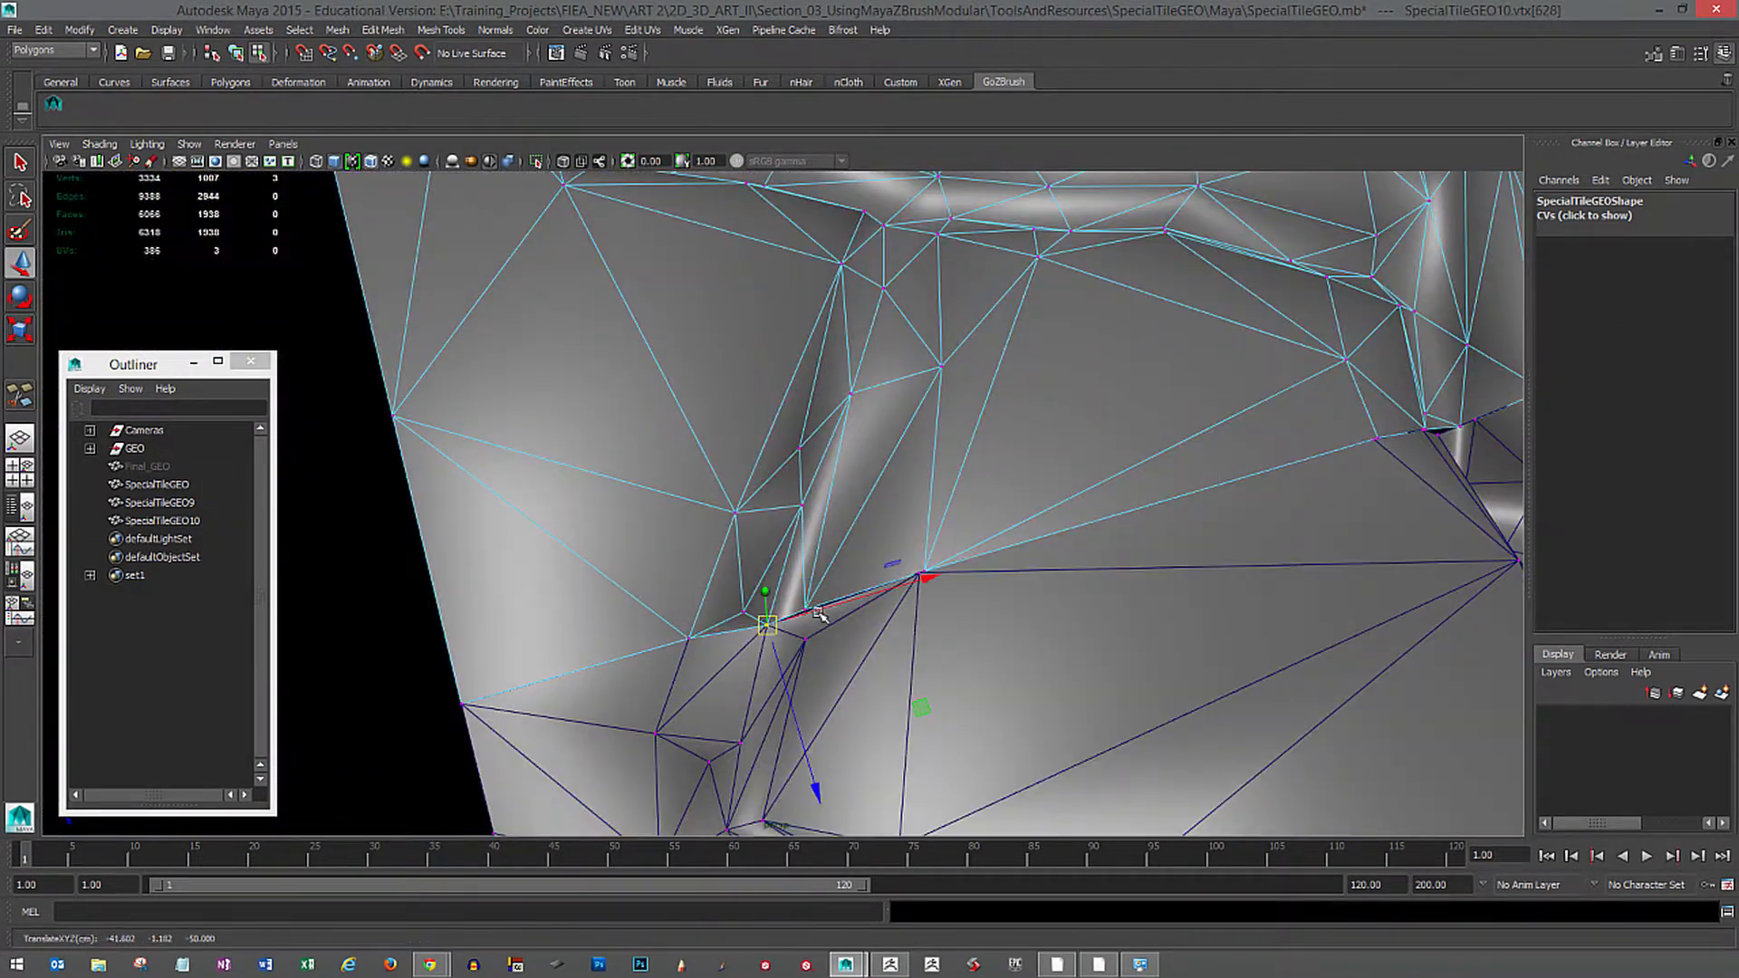
drag(899, 554, 935, 591)
Cut a short edge on the central tile from the vertex beside the -X crevice to its -Z seam edge with Multi-Cut.
key(F8)
click(892, 634)
shift+right_drag(827, 547, 757, 559)
click(805, 612)
click(805, 640)
alt+middle_drag(849, 633, 832, 640)
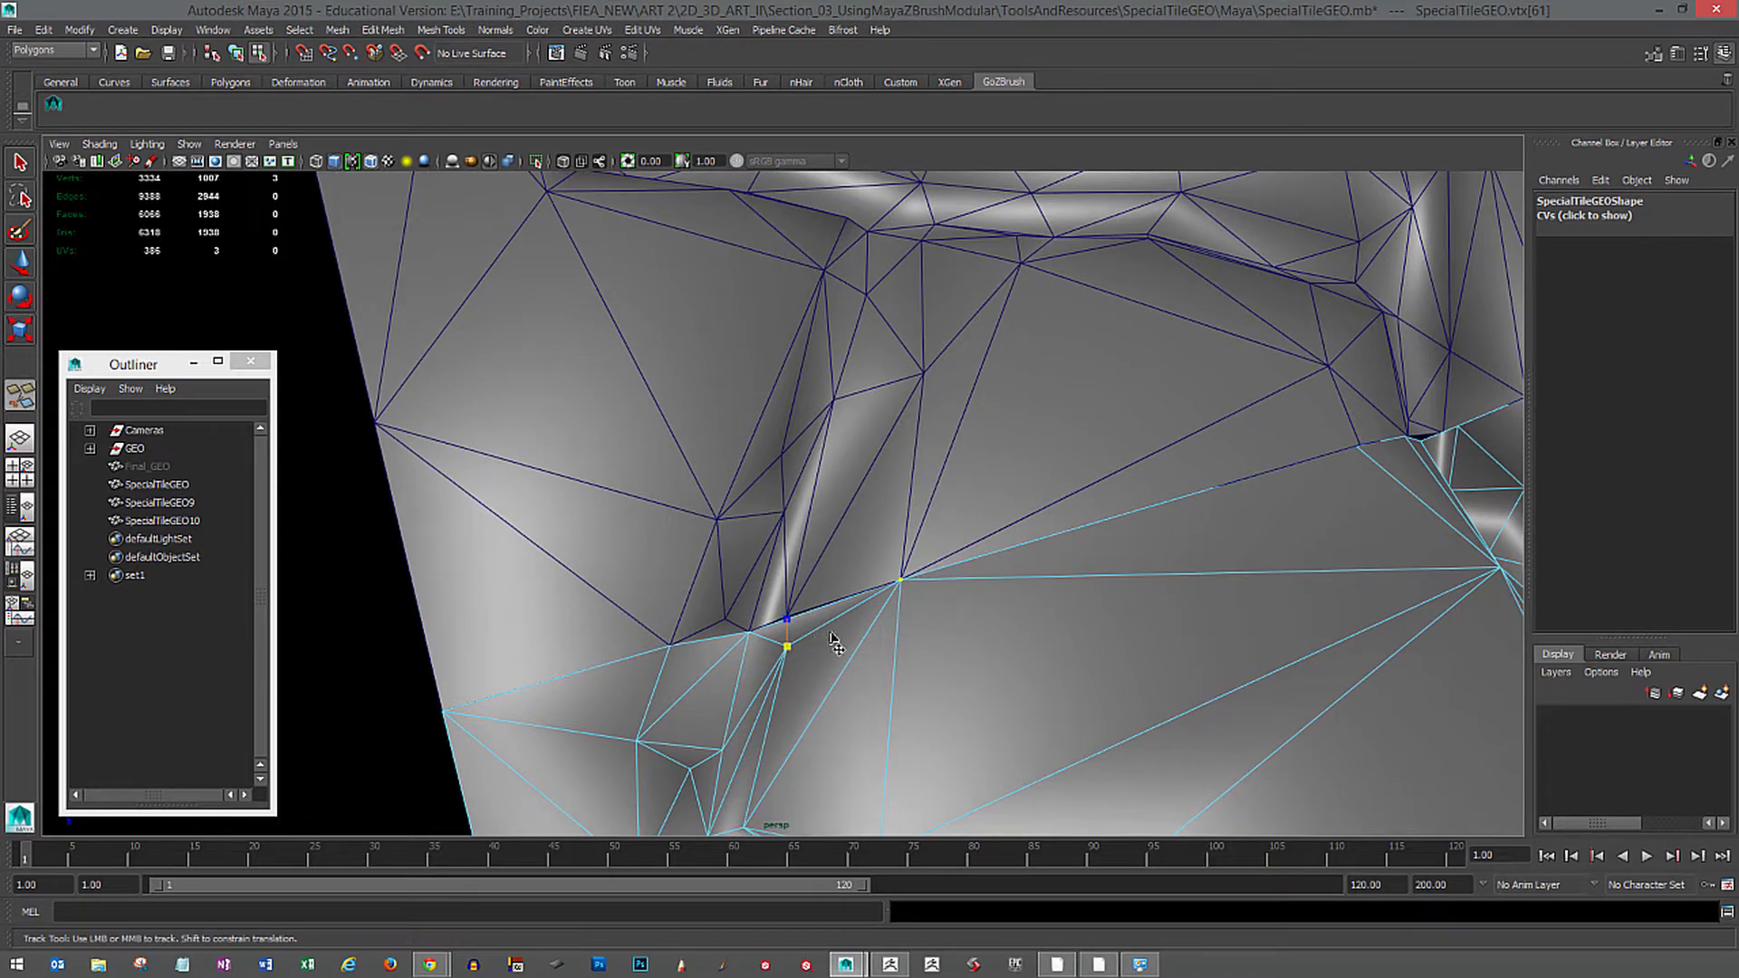
key(Return)
Continue along the -Z seam, snapping the mismatched vertices at the next crevice onto their matching vertices.
alt+right_drag(1026, 766, 866, 756)
click(851, 747)
alt+middle_drag(865, 757, 786, 716)
drag(725, 572, 906, 525)
alt+right_drag(725, 561, 870, 598)
drag(561, 588, 607, 638)
alt+middle_drag(797, 696, 730, 612)
drag(589, 525, 631, 567)
alt+right_drag(730, 611, 806, 620)
click(644, 591)
drag(644, 592, 661, 596)
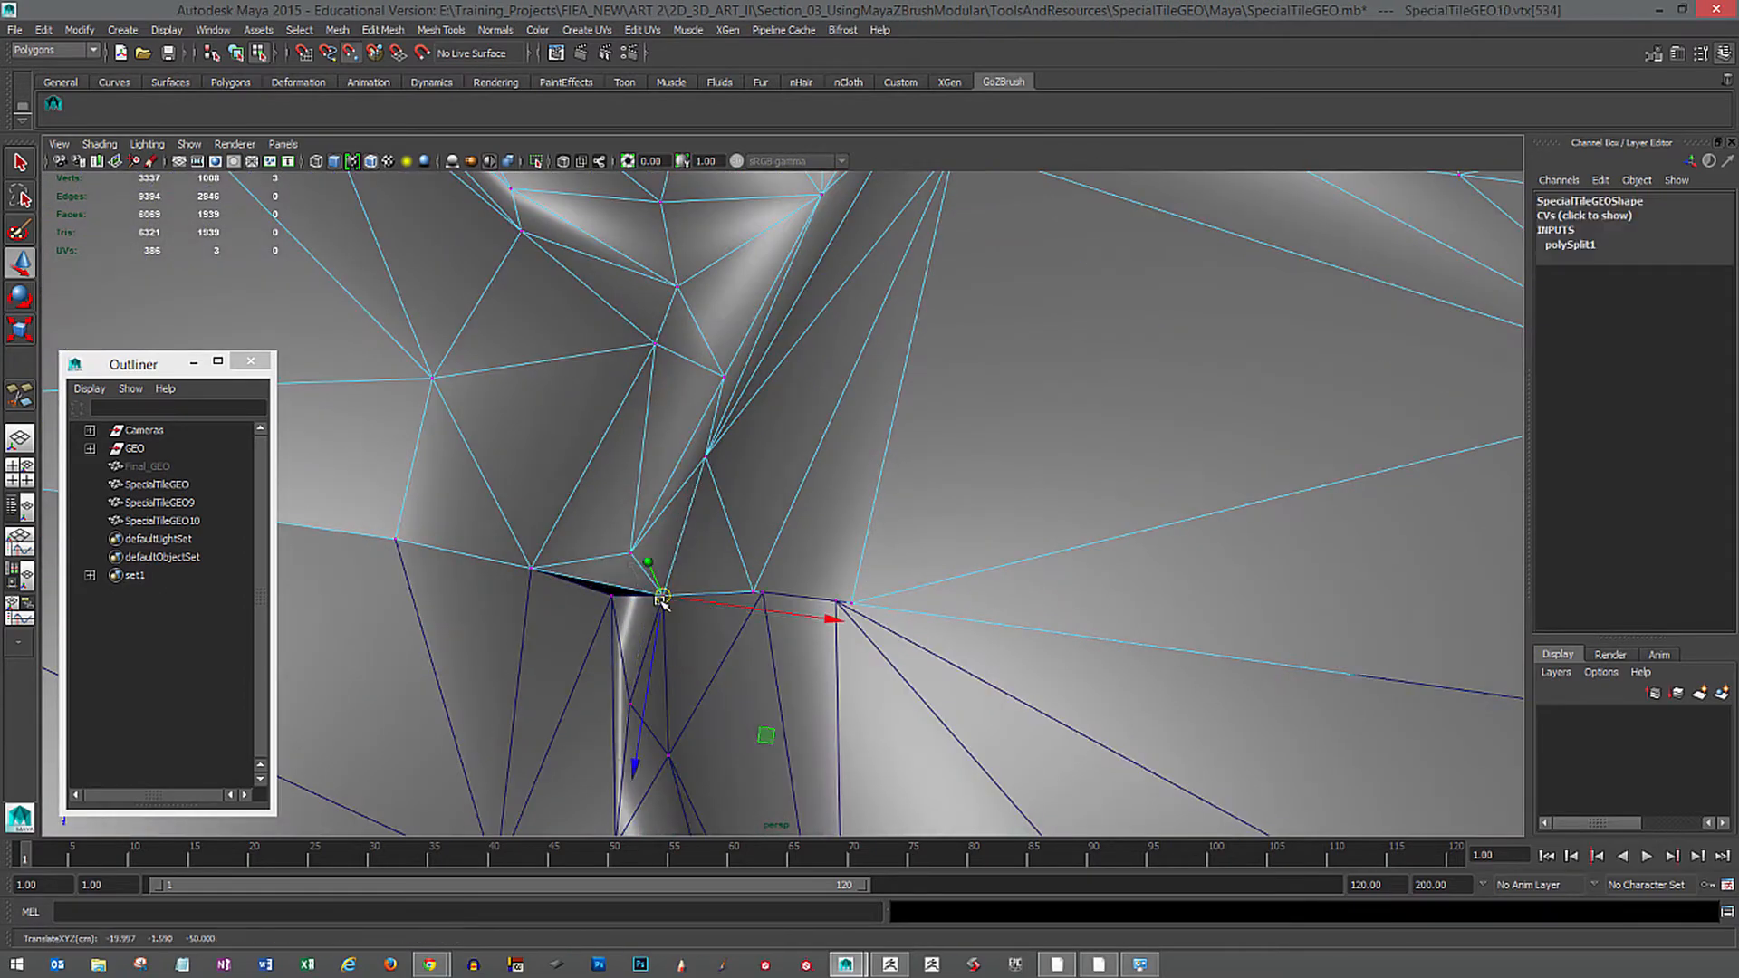
click(761, 590)
alt+middle_drag(665, 616, 756, 609)
Cut another short edge to the -Z seam at this crevice to add a missing vertex.
key(F8)
mouse_move(755, 608)
alt+right_down()
mouse_move(725, 636)
mouse_move(765, 613)
alt+right_up()
click(714, 532)
click(706, 562)
key(Return)
Snap the added seam vertex in place, and snap the central tile's vertex beside the following crevice onto the -Z copy.
key(F8)
key(w)
alt+middle_drag(765, 613, 670, 353)
drag(715, 375, 794, 460)
alt+right_drag(1268, 634, 1115, 628)
alt+middle_drag(1114, 629, 797, 562)
alt+right_drag(797, 561, 960, 589)
drag(625, 616, 697, 693)
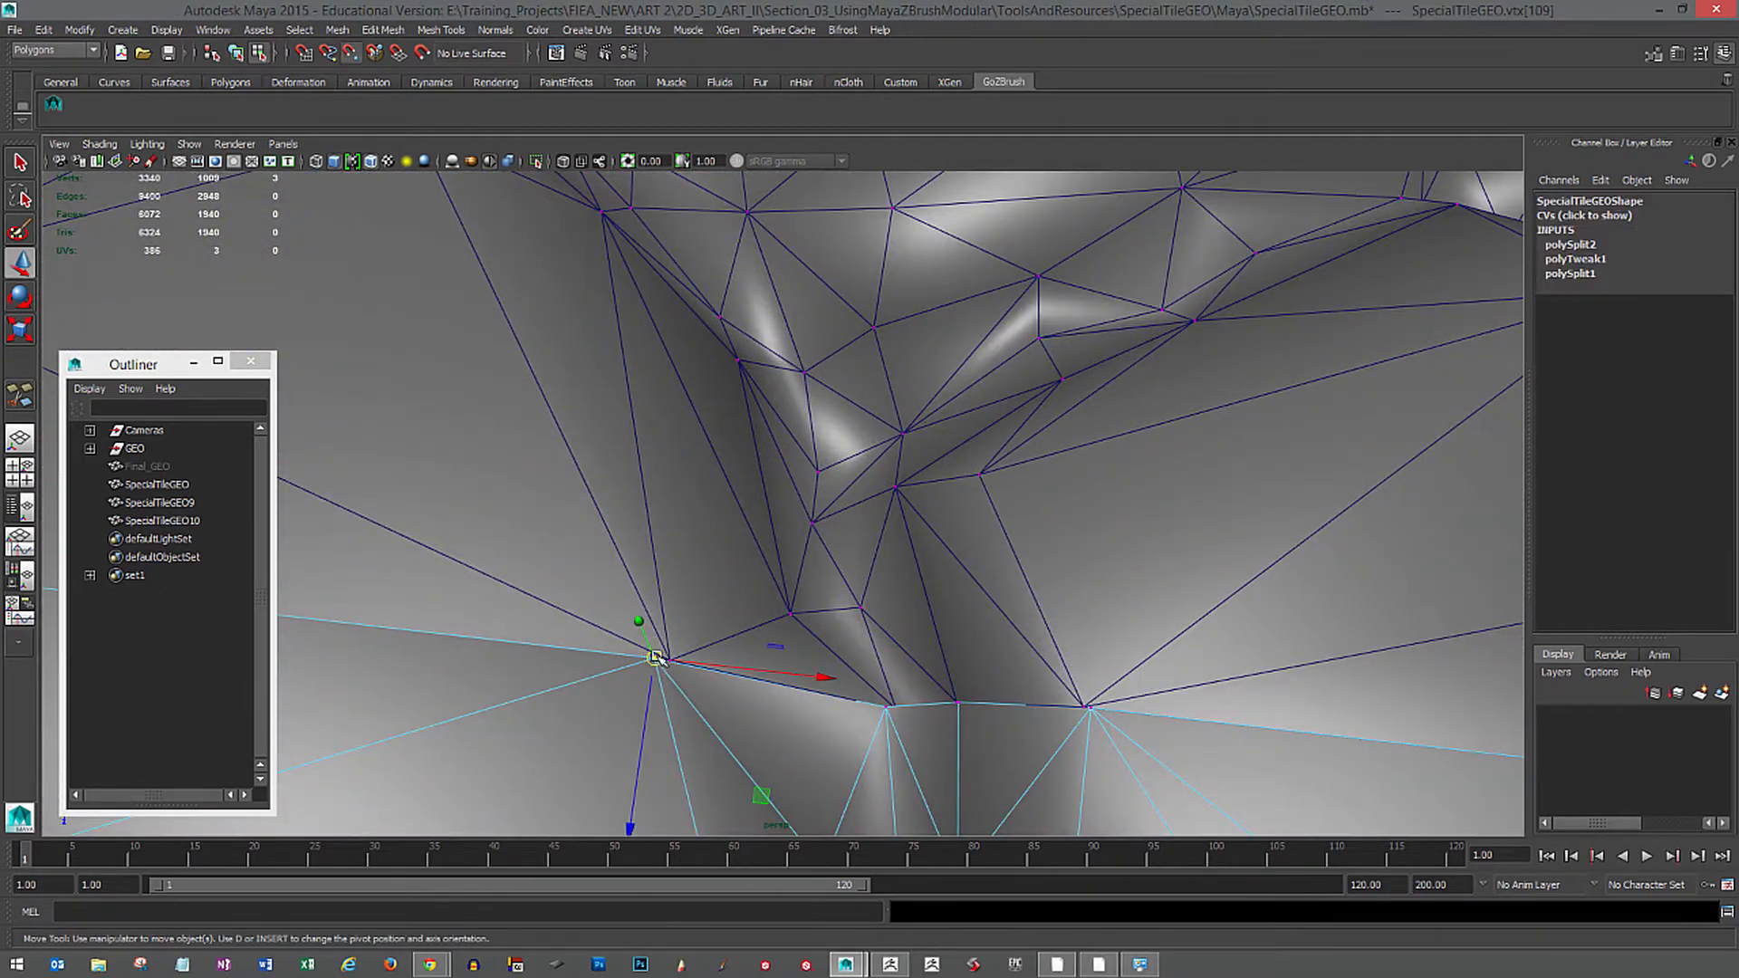
Snap the central tile's remaining mismatched seam vertices to the -Z copy toward the +X corner.
drag(923, 675, 982, 738)
alt+middle_drag(1268, 770, 1216, 806)
drag(856, 551, 785, 636)
alt+right_drag(1069, 645, 1032, 639)
drag(688, 445, 745, 500)
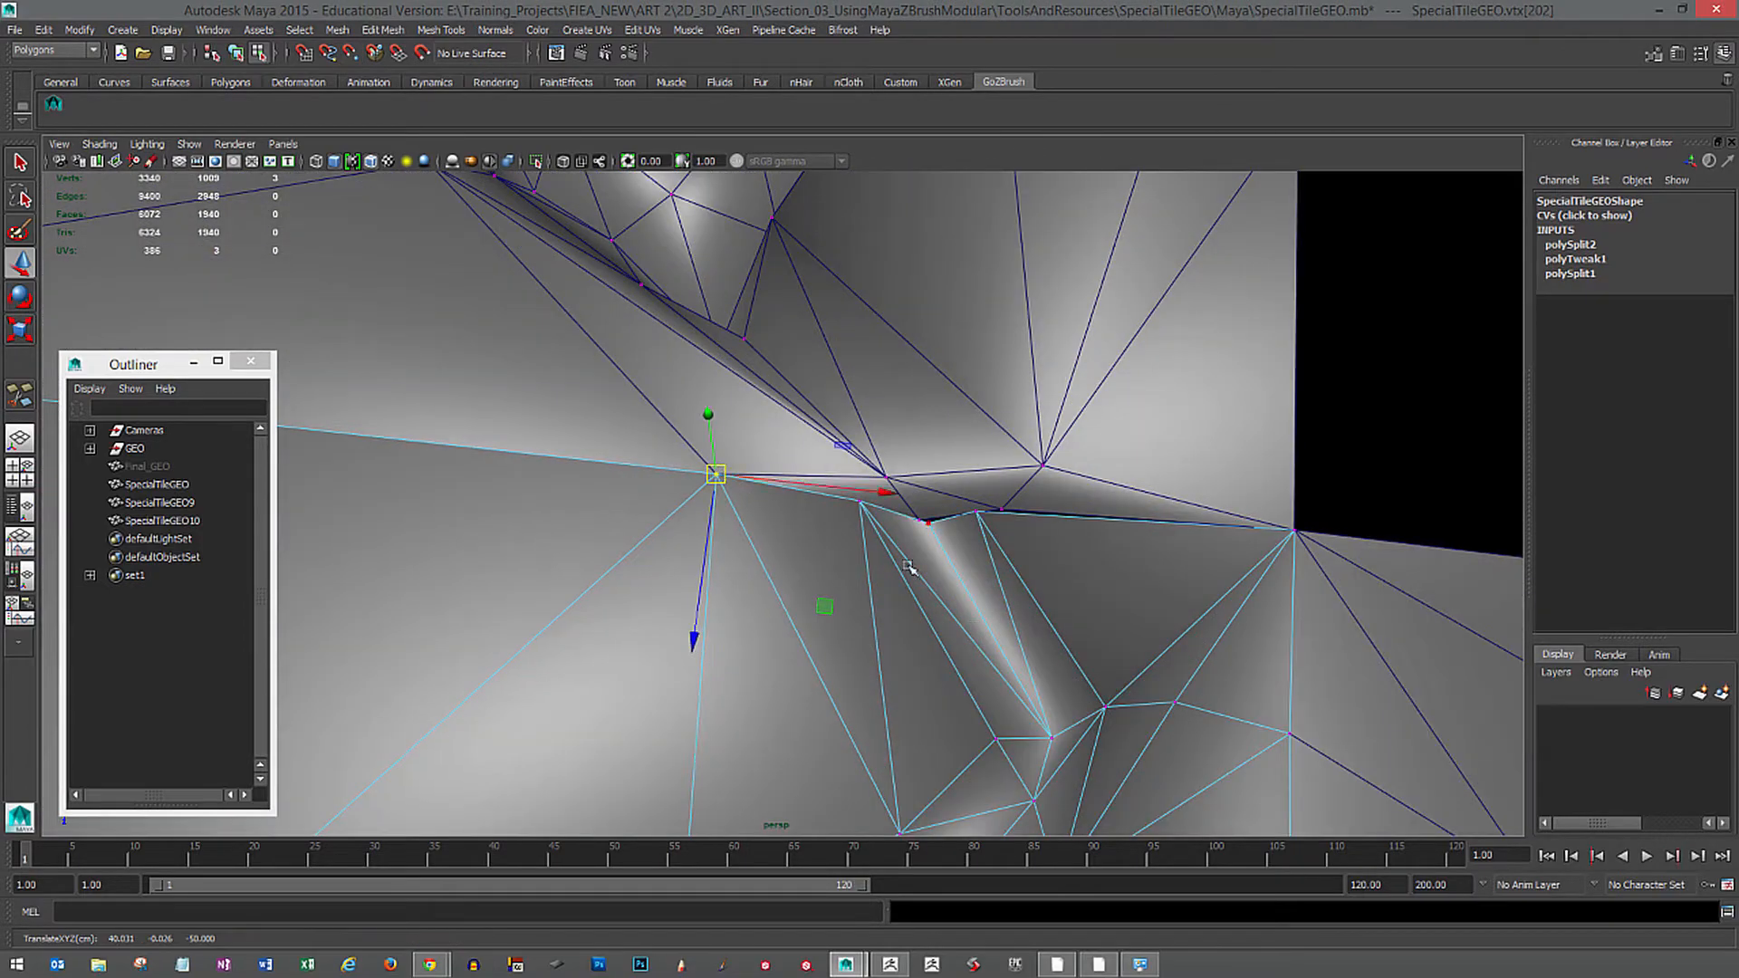
alt+right_drag(912, 570, 982, 513)
alt+drag(981, 513, 1007, 552)
drag(924, 542, 992, 609)
Cut a new edge on the -Z copy from the vertex above the open gap to its seam edge.
key(F8)
click(874, 493)
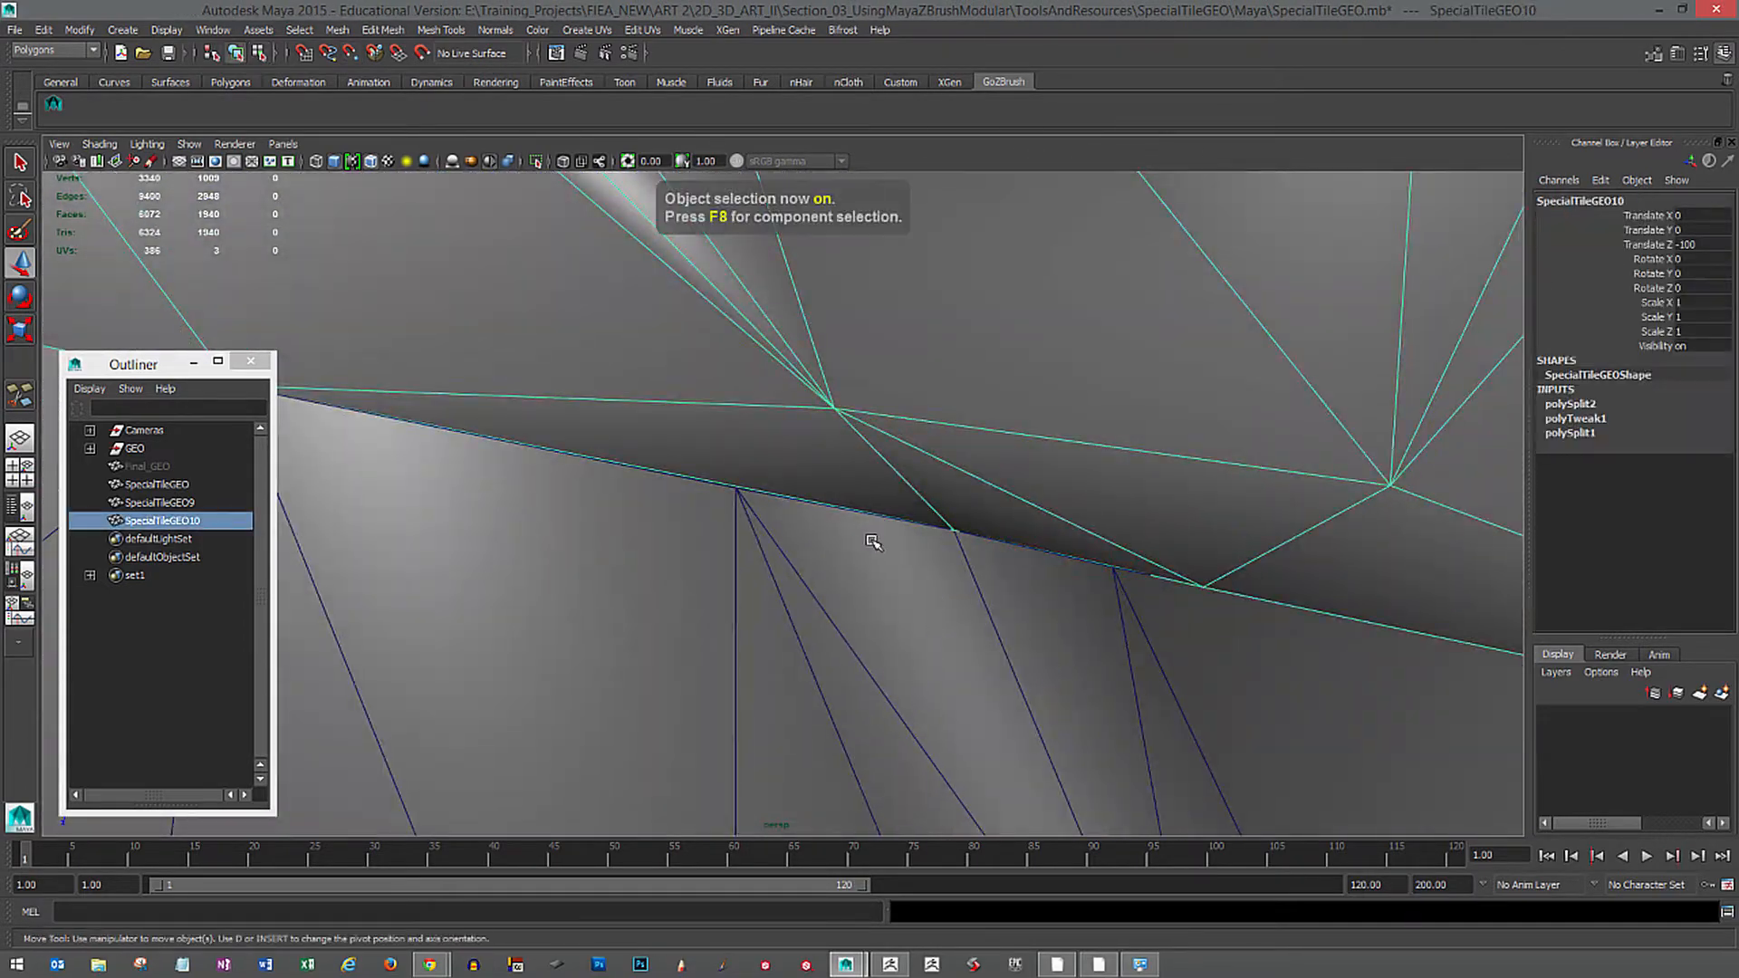
click(831, 408)
click(759, 483)
key(Return)
Snap the -Z copy's newly cut vertex and the adjacent seam vertices onto the central tile to close the gap.
key(F8)
key(q)
drag(711, 534, 749, 492)
key(w)
drag(735, 500, 759, 483)
alt+drag(888, 561, 920, 498)
drag(947, 516, 940, 508)
alt+right_drag(1126, 594, 1050, 616)
click(1111, 564)
Return to object selection and examine all three tiles from several angles for remaining seam gaps.
mouse_move(1050, 616)
alt+mouse_down()
mouse_move(1072, 583)
mouse_move(1051, 625)
alt+mouse_up()
alt+right_drag(1051, 625, 939, 567)
alt+drag(940, 567, 1014, 675)
alt+right_drag(1015, 674, 972, 671)
alt+drag(972, 671, 813, 412)
key(F8)
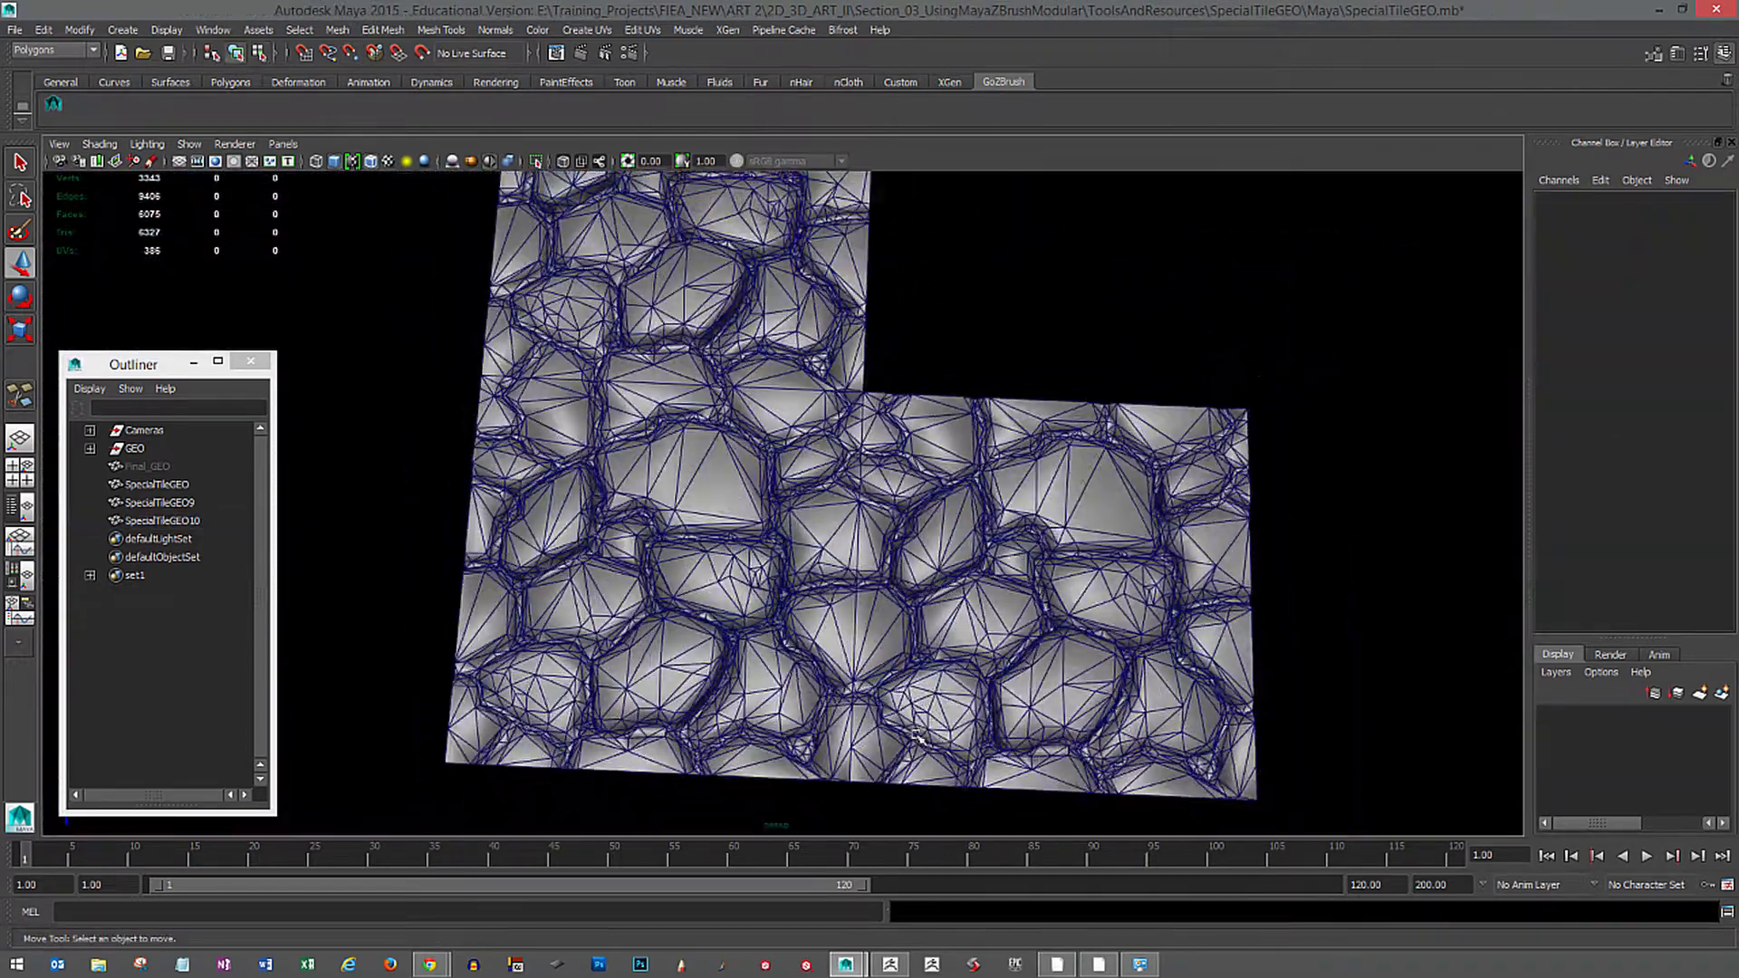
alt+drag(854, 679, 1098, 641)
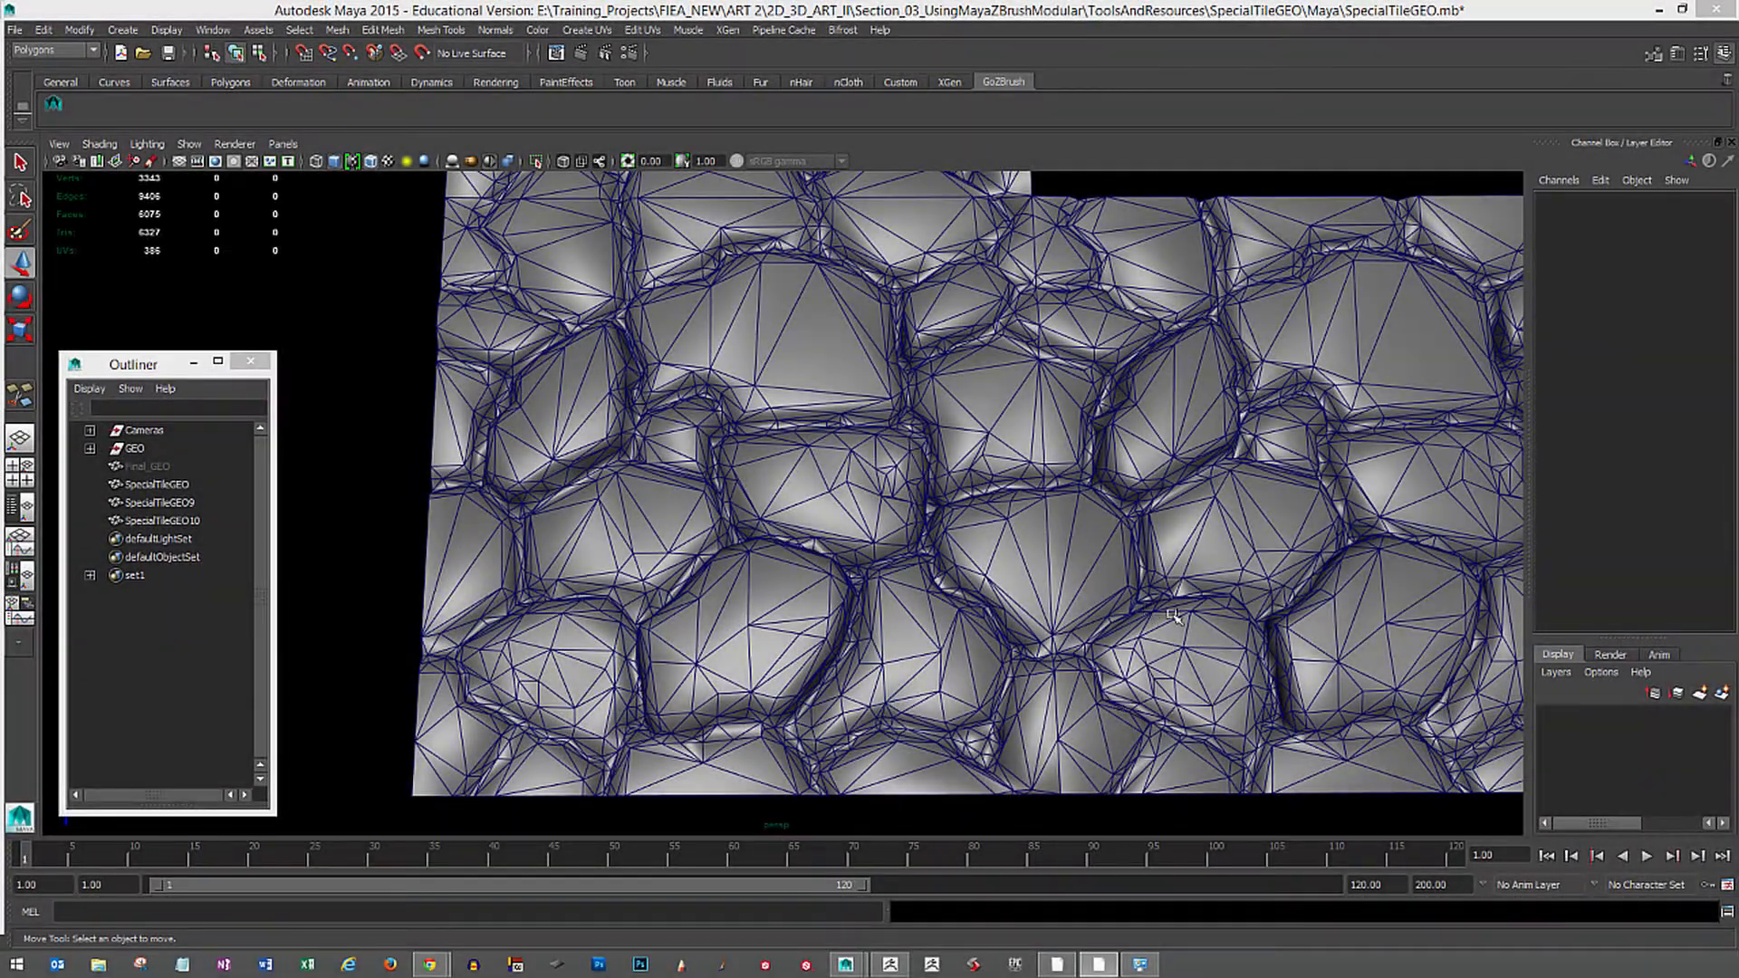
alt+drag(1174, 617, 1128, 612)
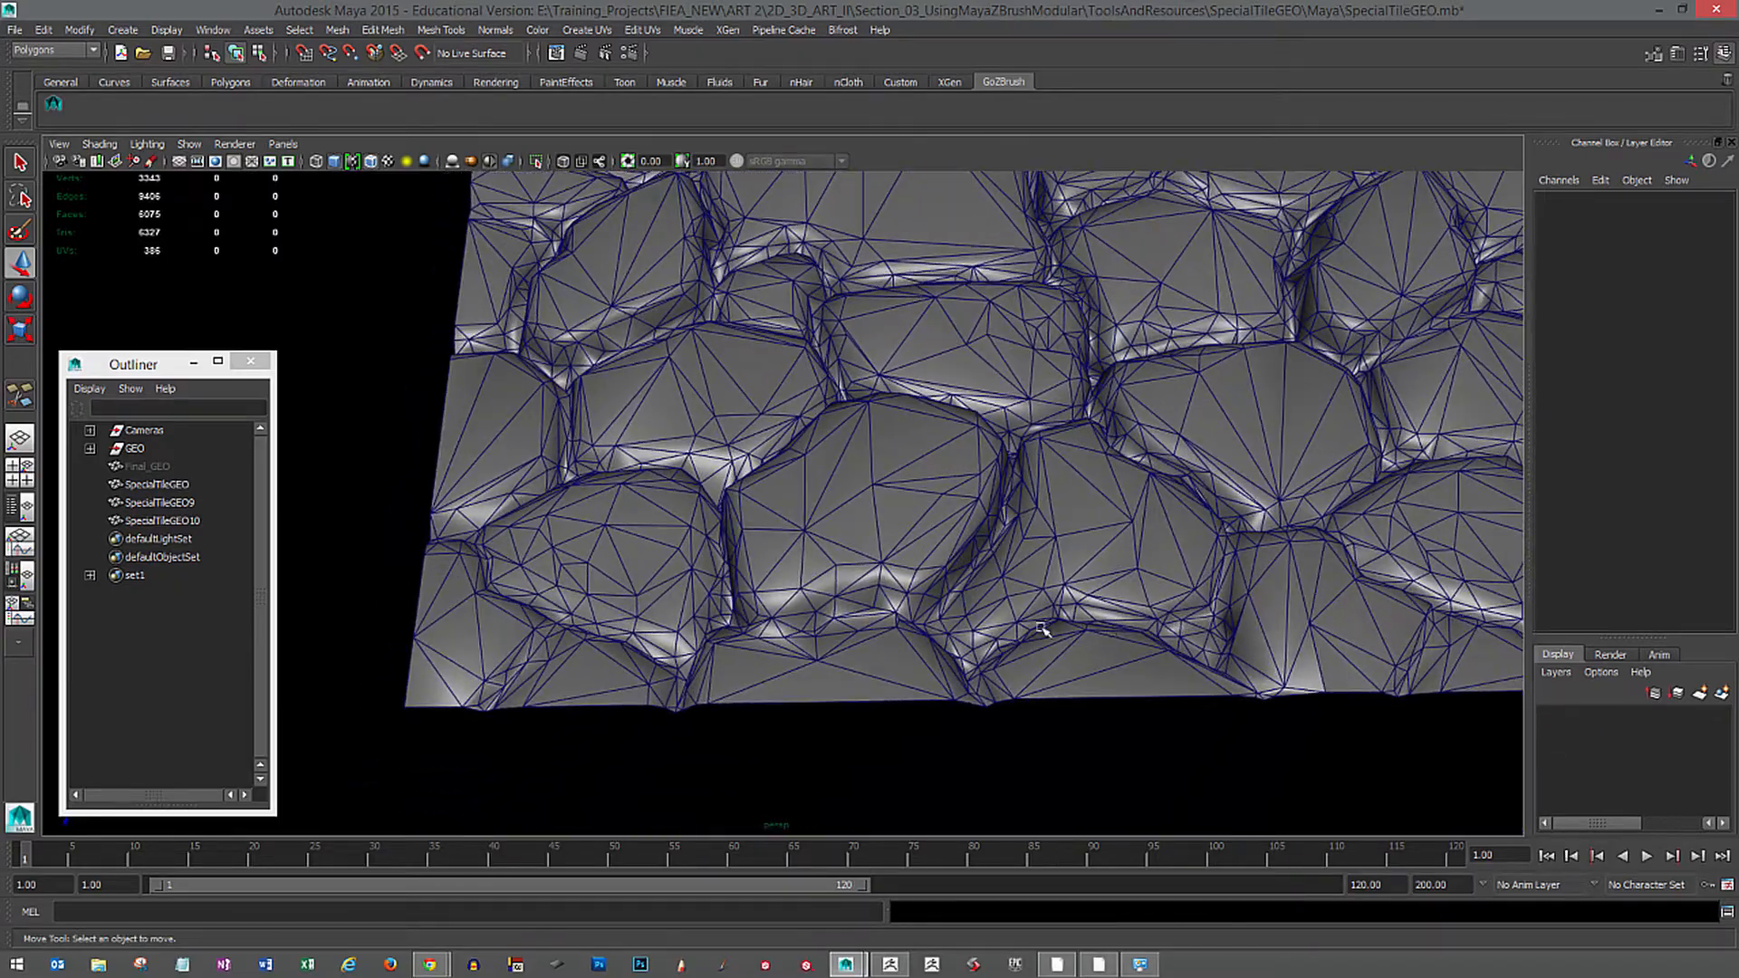
Examine the stone surfaces and grooves across the tiles from several close angles for stray vertices and messy triangles.
alt+right_drag(1043, 628, 1219, 707)
alt+middle_drag(1219, 706, 1413, 571)
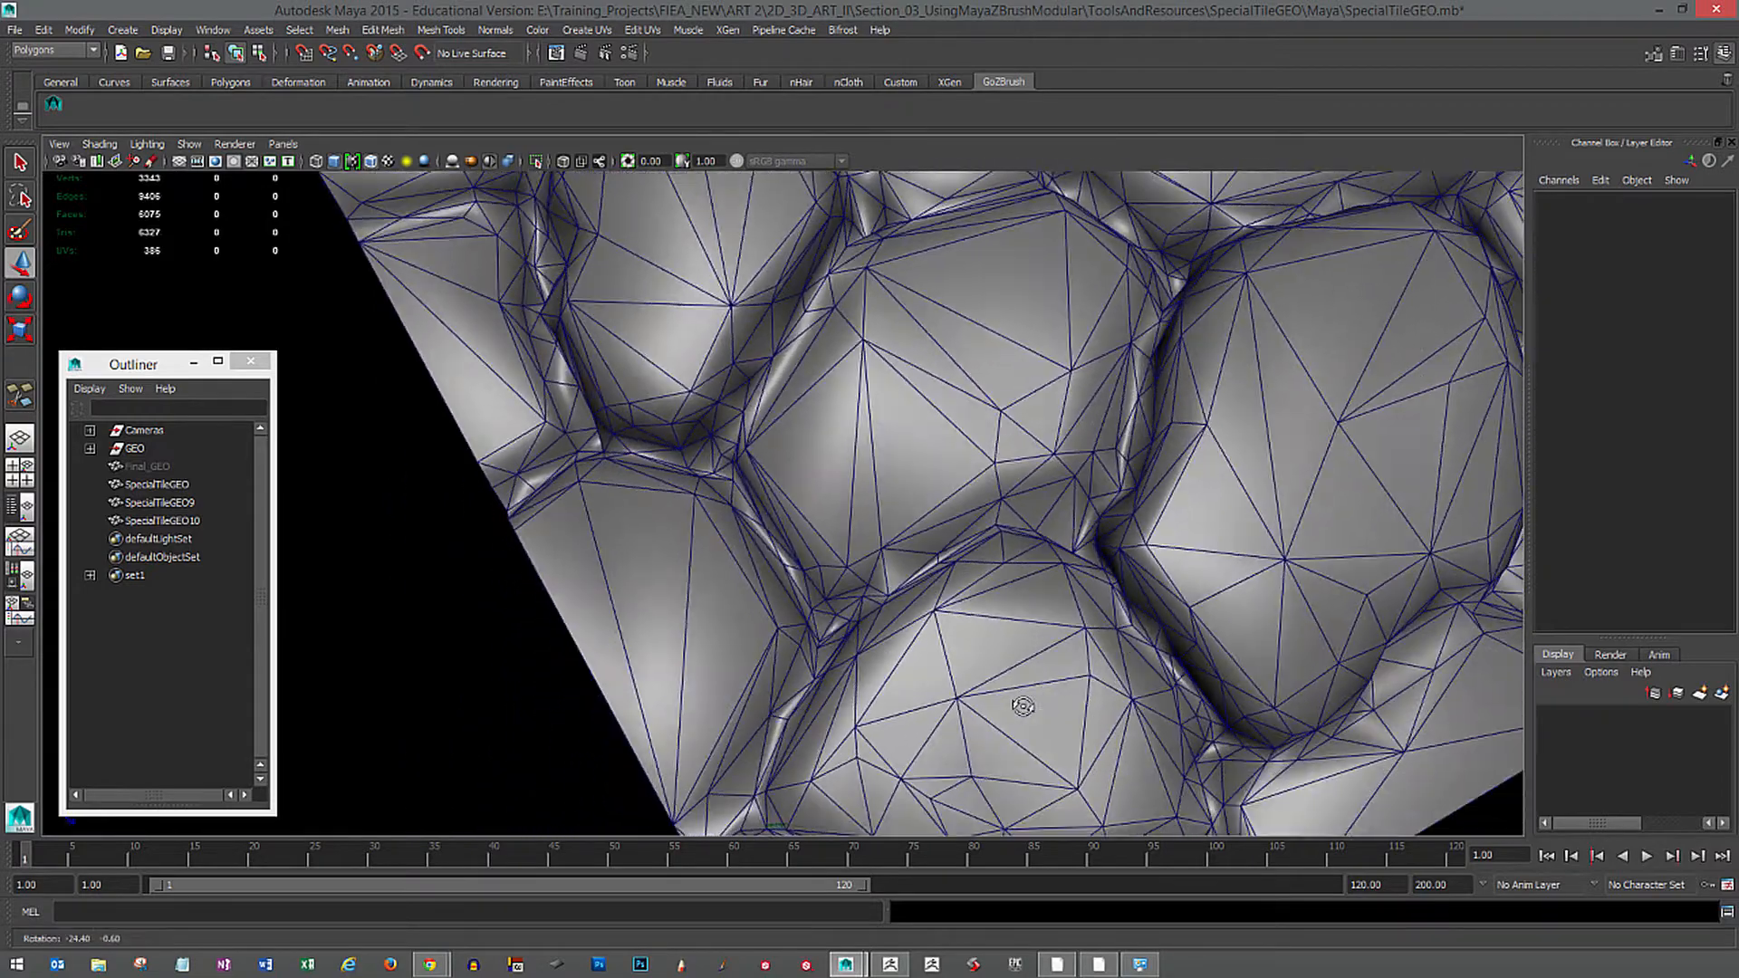
alt+drag(1022, 706, 770, 616)
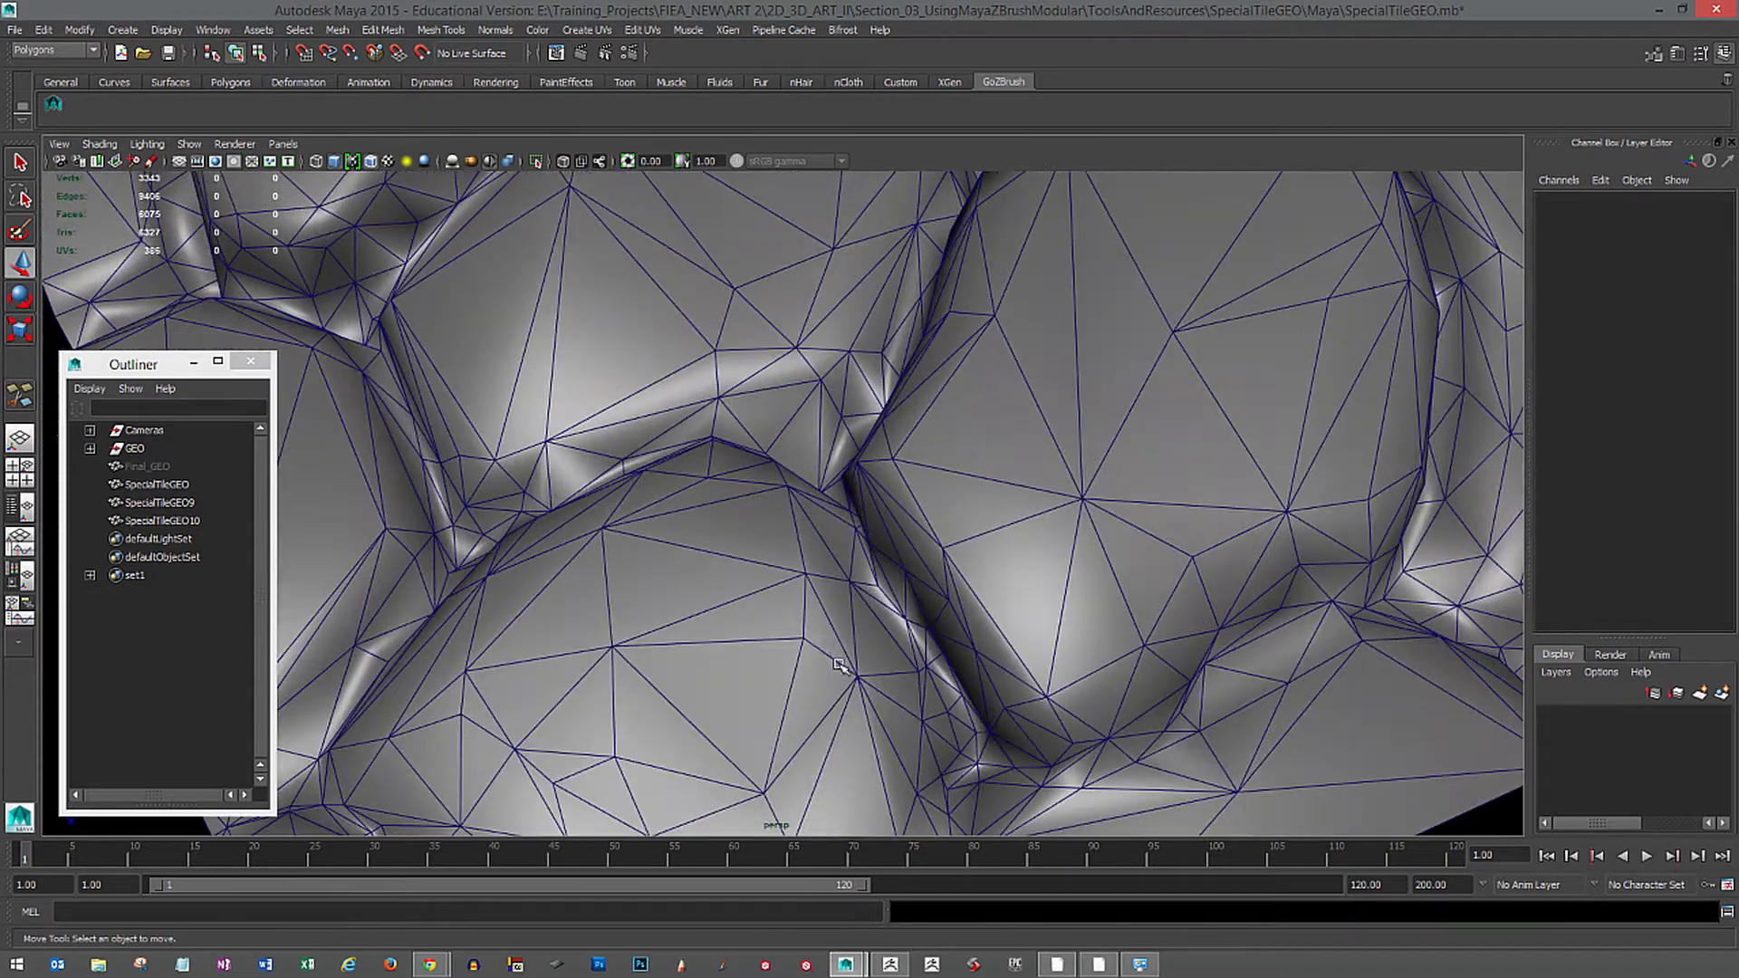
alt+middle_drag(770, 616, 1019, 705)
alt+right_drag(851, 695, 885, 706)
alt+drag(920, 696, 881, 675)
mouse_move(881, 675)
alt+right_down()
mouse_move(960, 730)
mouse_move(857, 694)
alt+right_up()
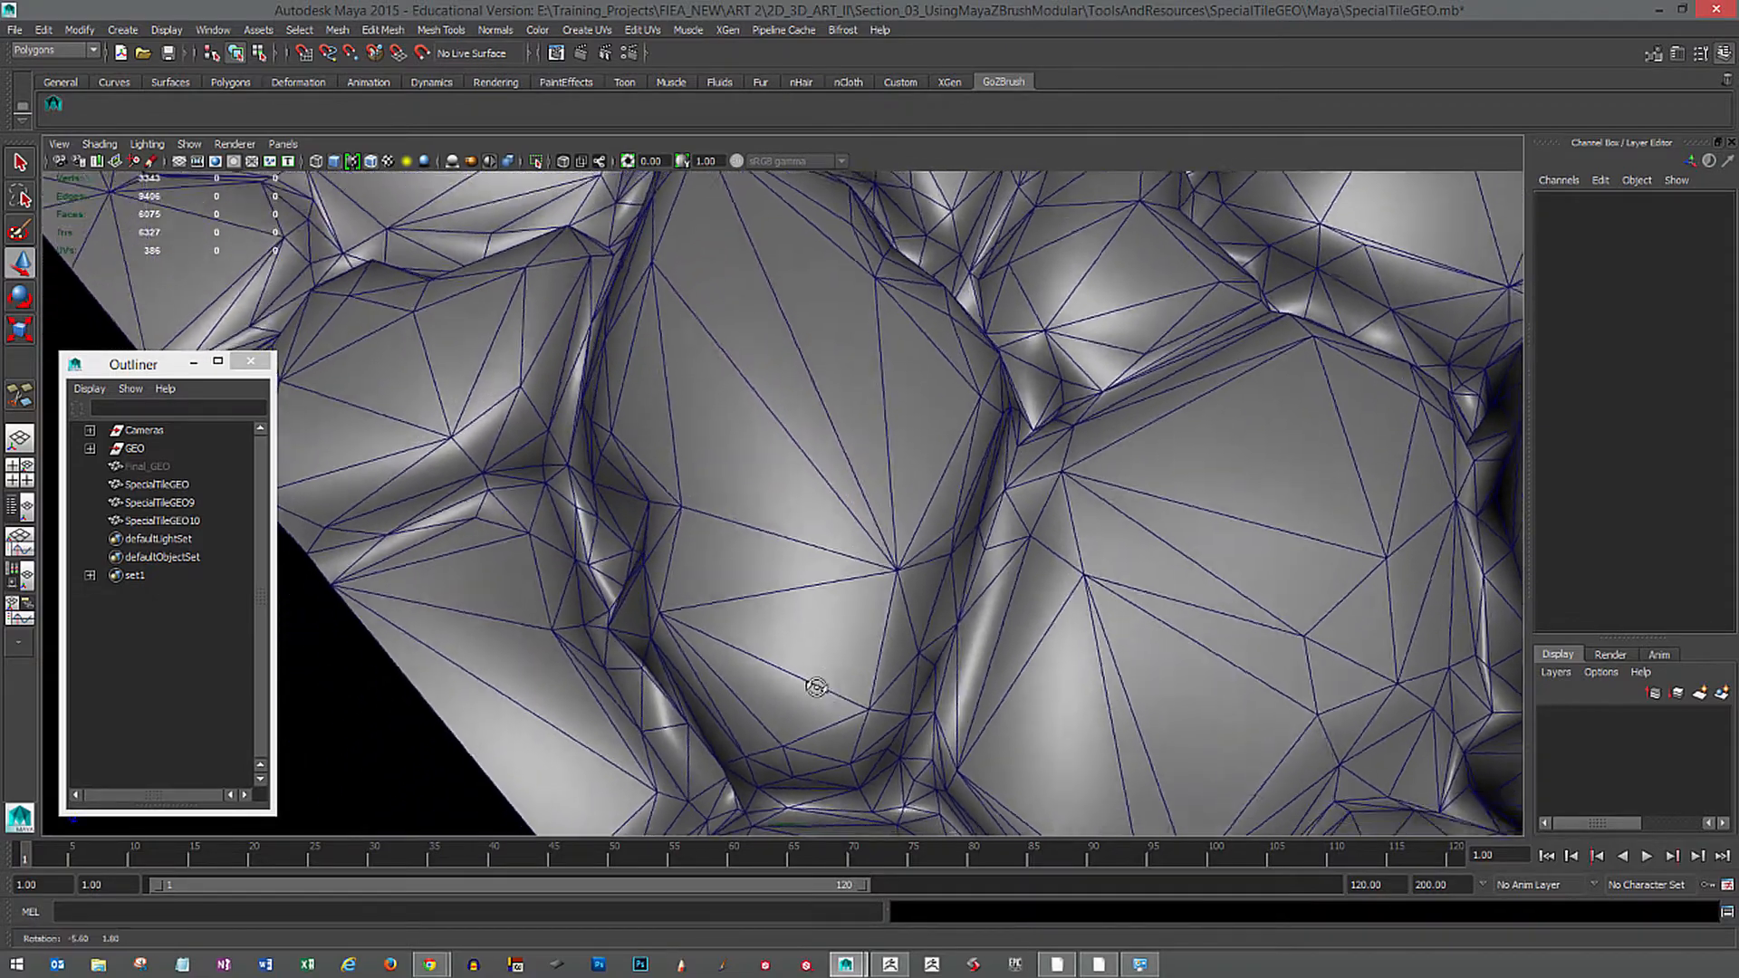
alt+drag(816, 688, 895, 704)
mouse_move(908, 729)
alt+right_down()
mouse_move(932, 692)
mouse_move(882, 722)
alt+right_up()
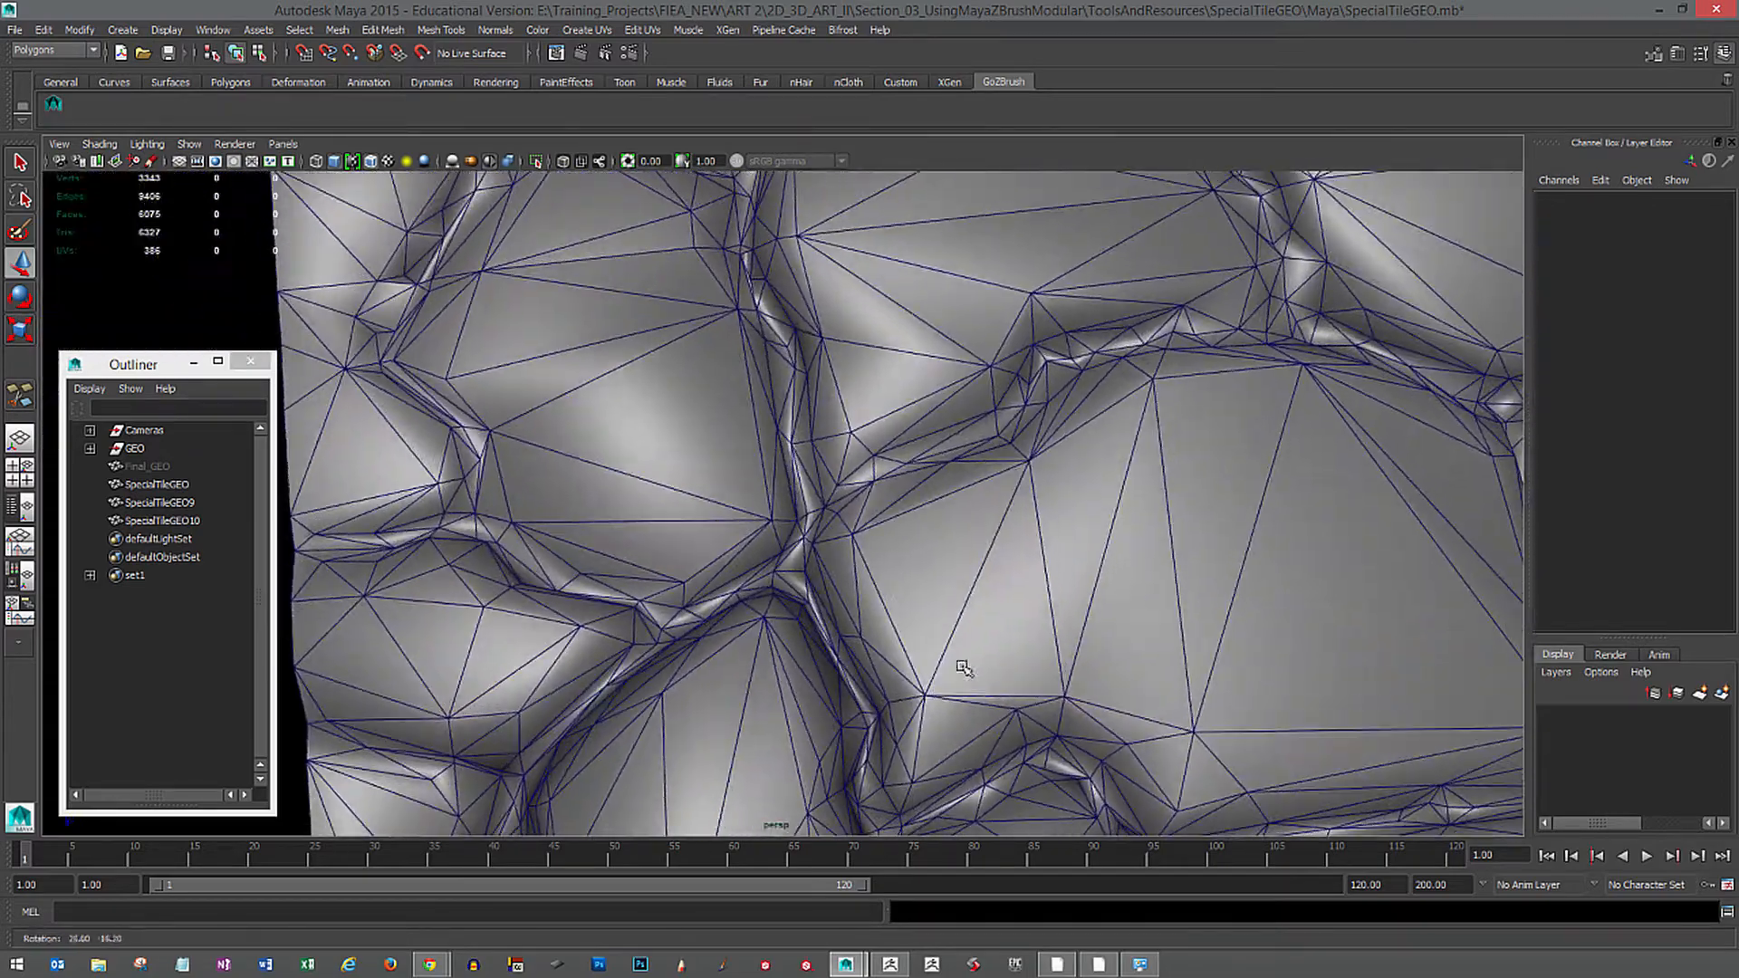
alt+drag(964, 669, 899, 686)
alt+middle_drag(900, 686, 886, 779)
alt+drag(886, 779, 878, 675)
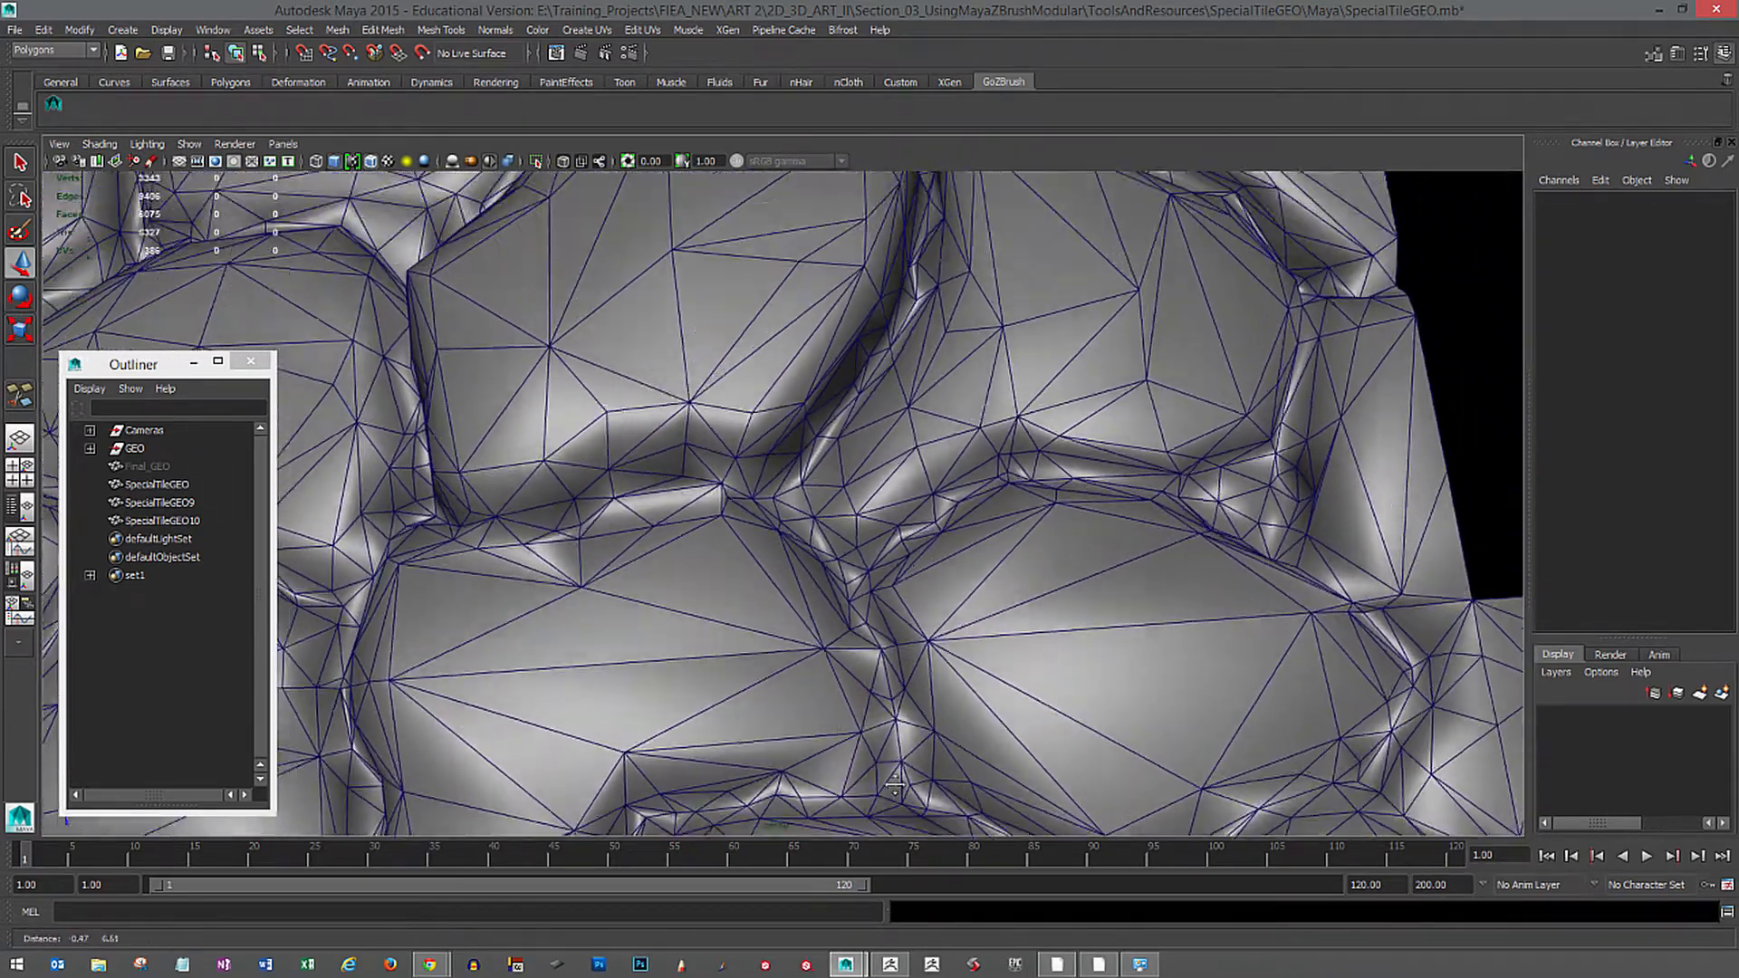
alt+middle_drag(879, 675, 886, 760)
alt+drag(886, 760, 918, 644)
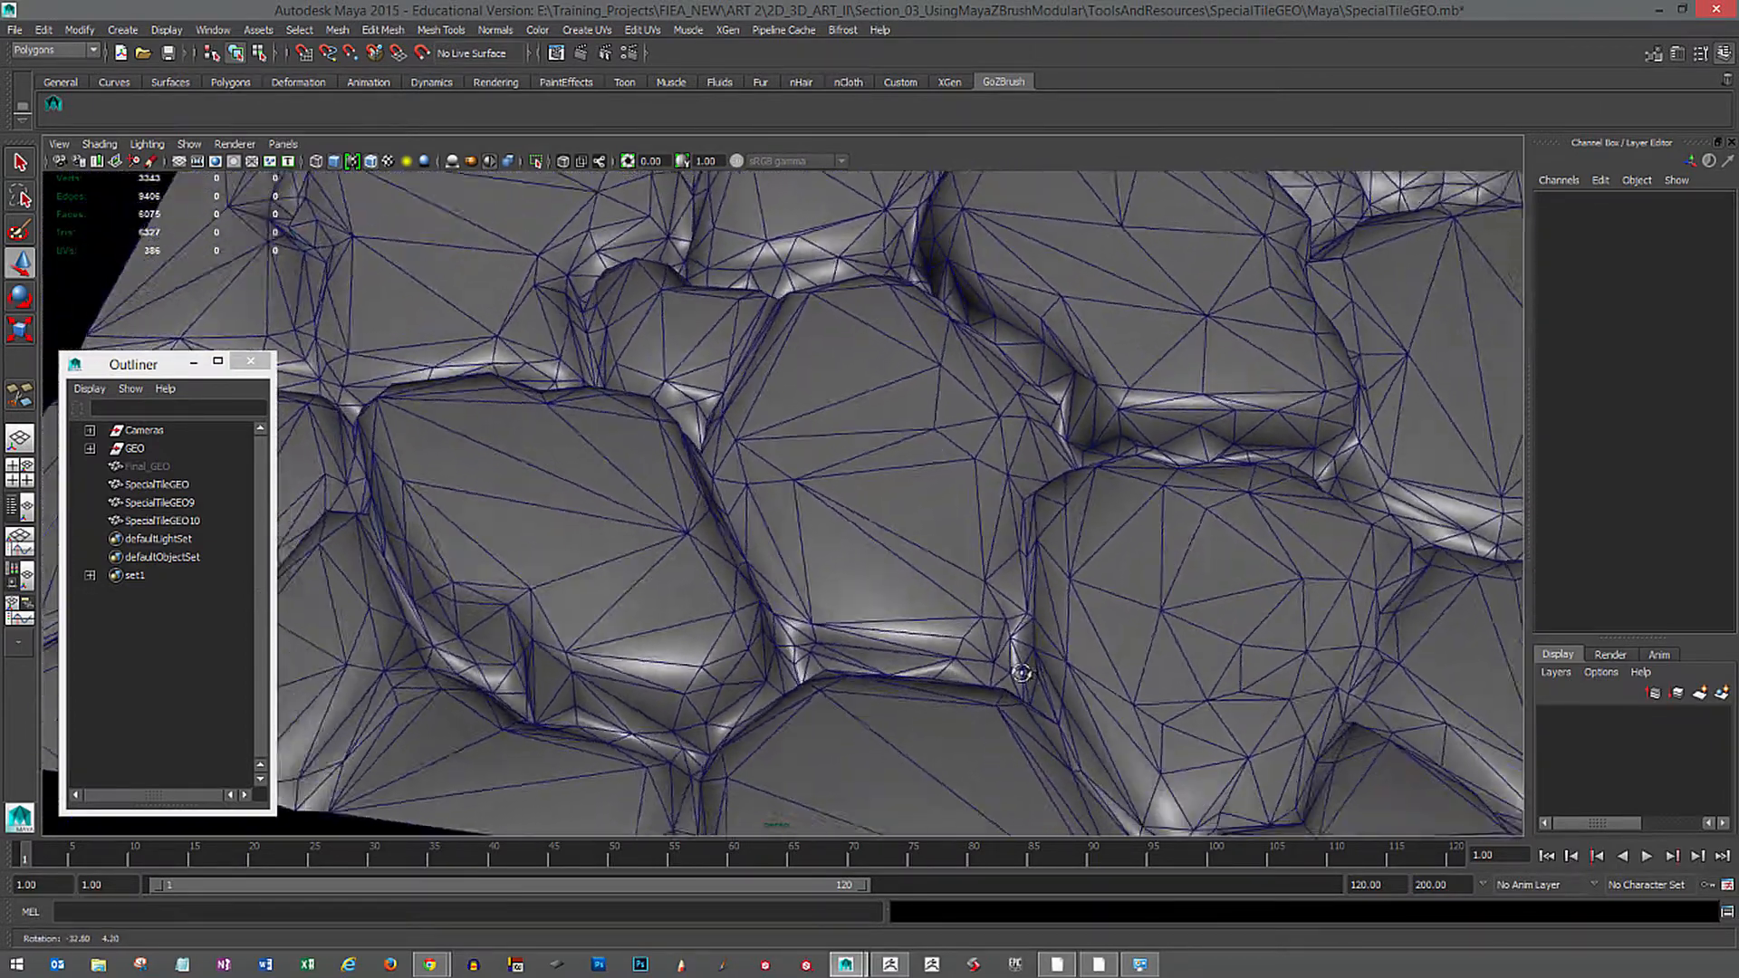
alt+drag(1022, 672, 976, 681)
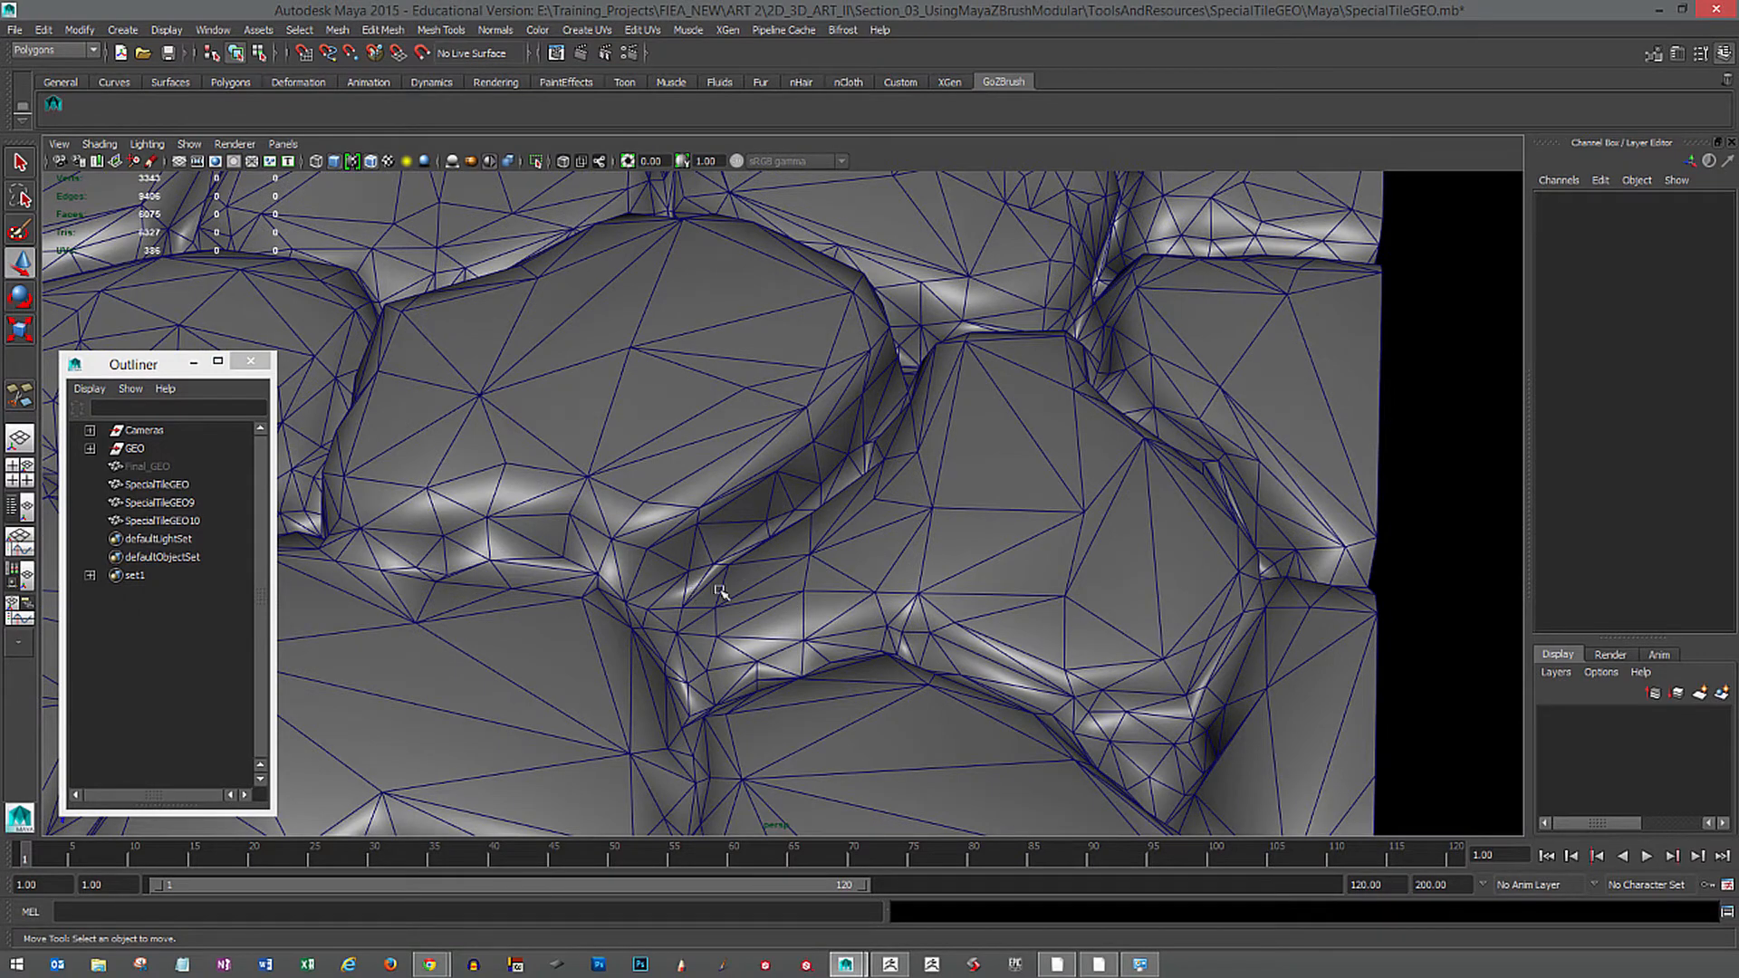
alt+drag(827, 557, 1030, 609)
alt+drag(1166, 726, 940, 706)
alt+right_drag(865, 654, 1226, 753)
alt+middle_drag(1226, 753, 1130, 829)
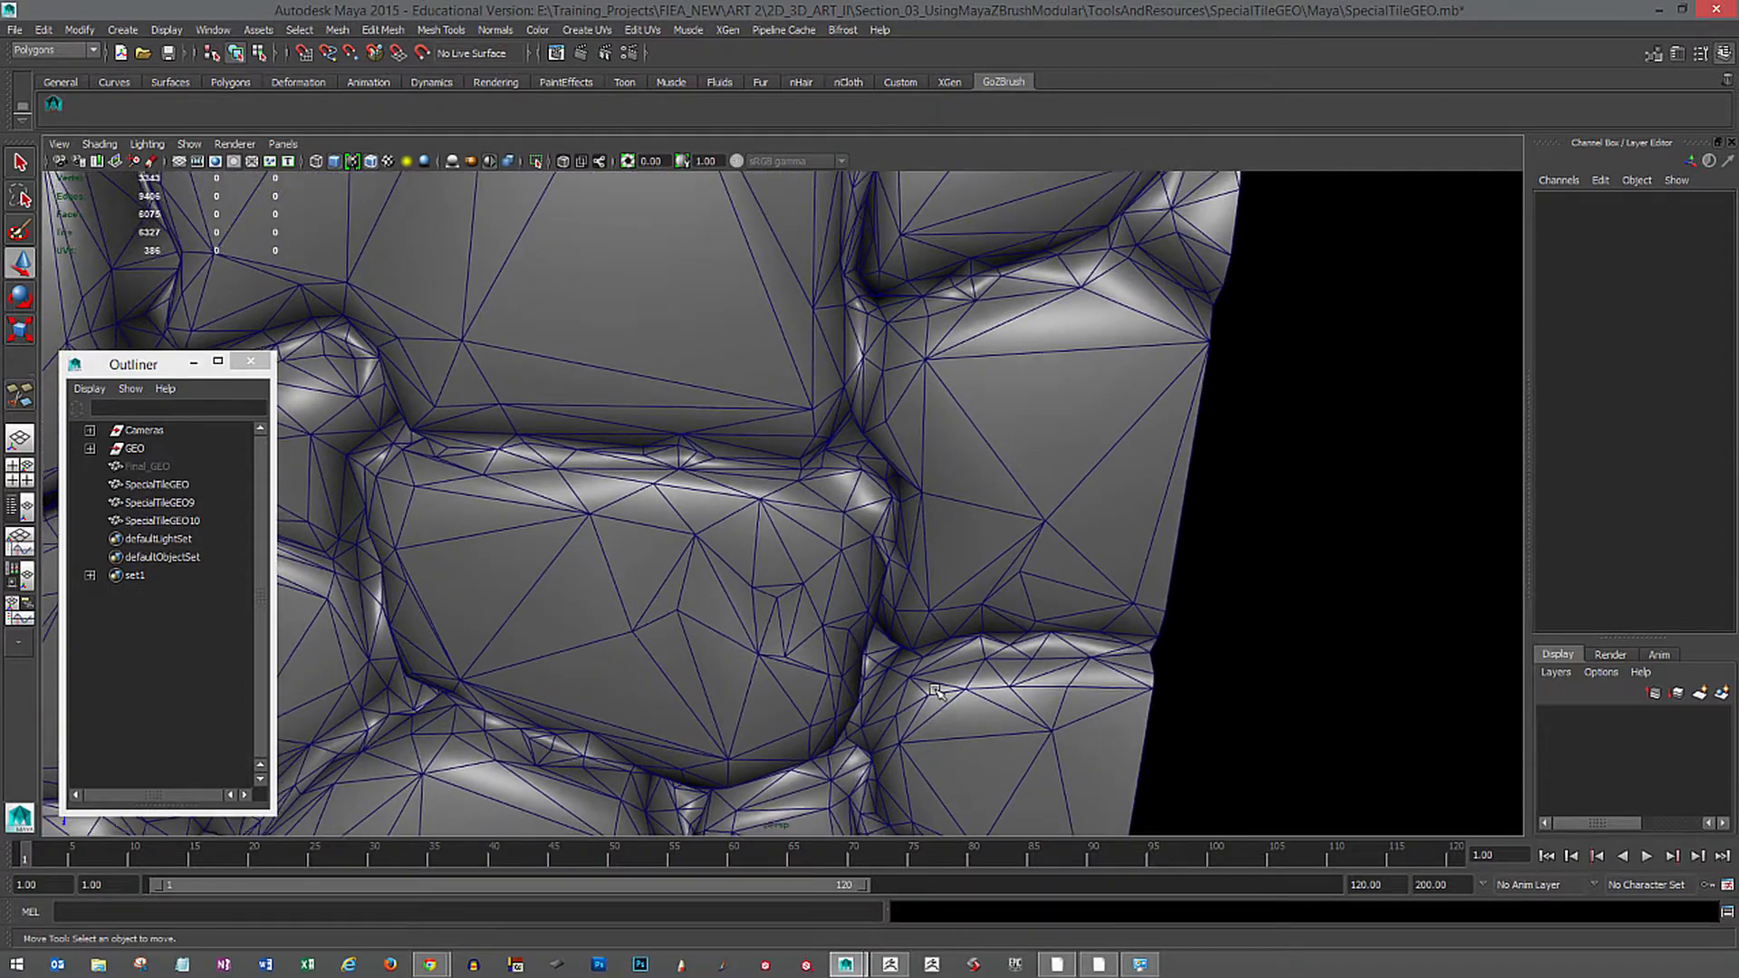
Open the Modeling Toolkit and activate Target Weld for the small triangle cluster on the central tile's rectangular stone.
alt+right_drag(1041, 797, 1110, 802)
alt+drag(1096, 797, 976, 687)
alt+drag(897, 573, 907, 549)
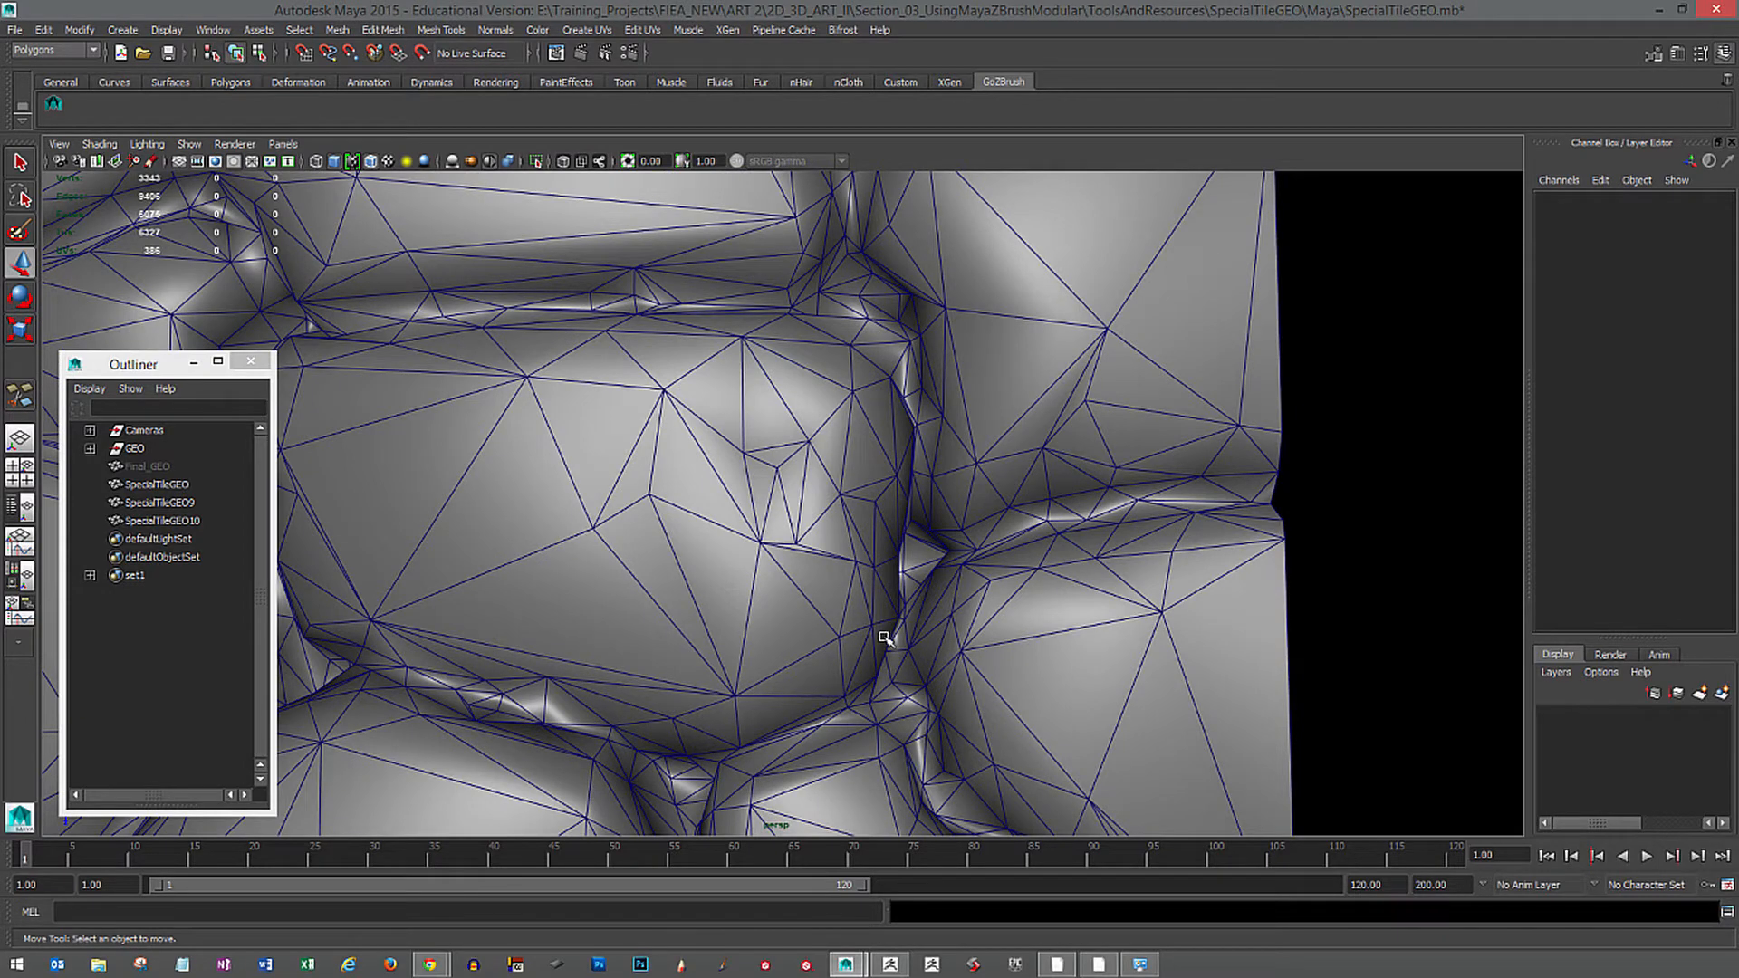
alt+drag(912, 618, 908, 660)
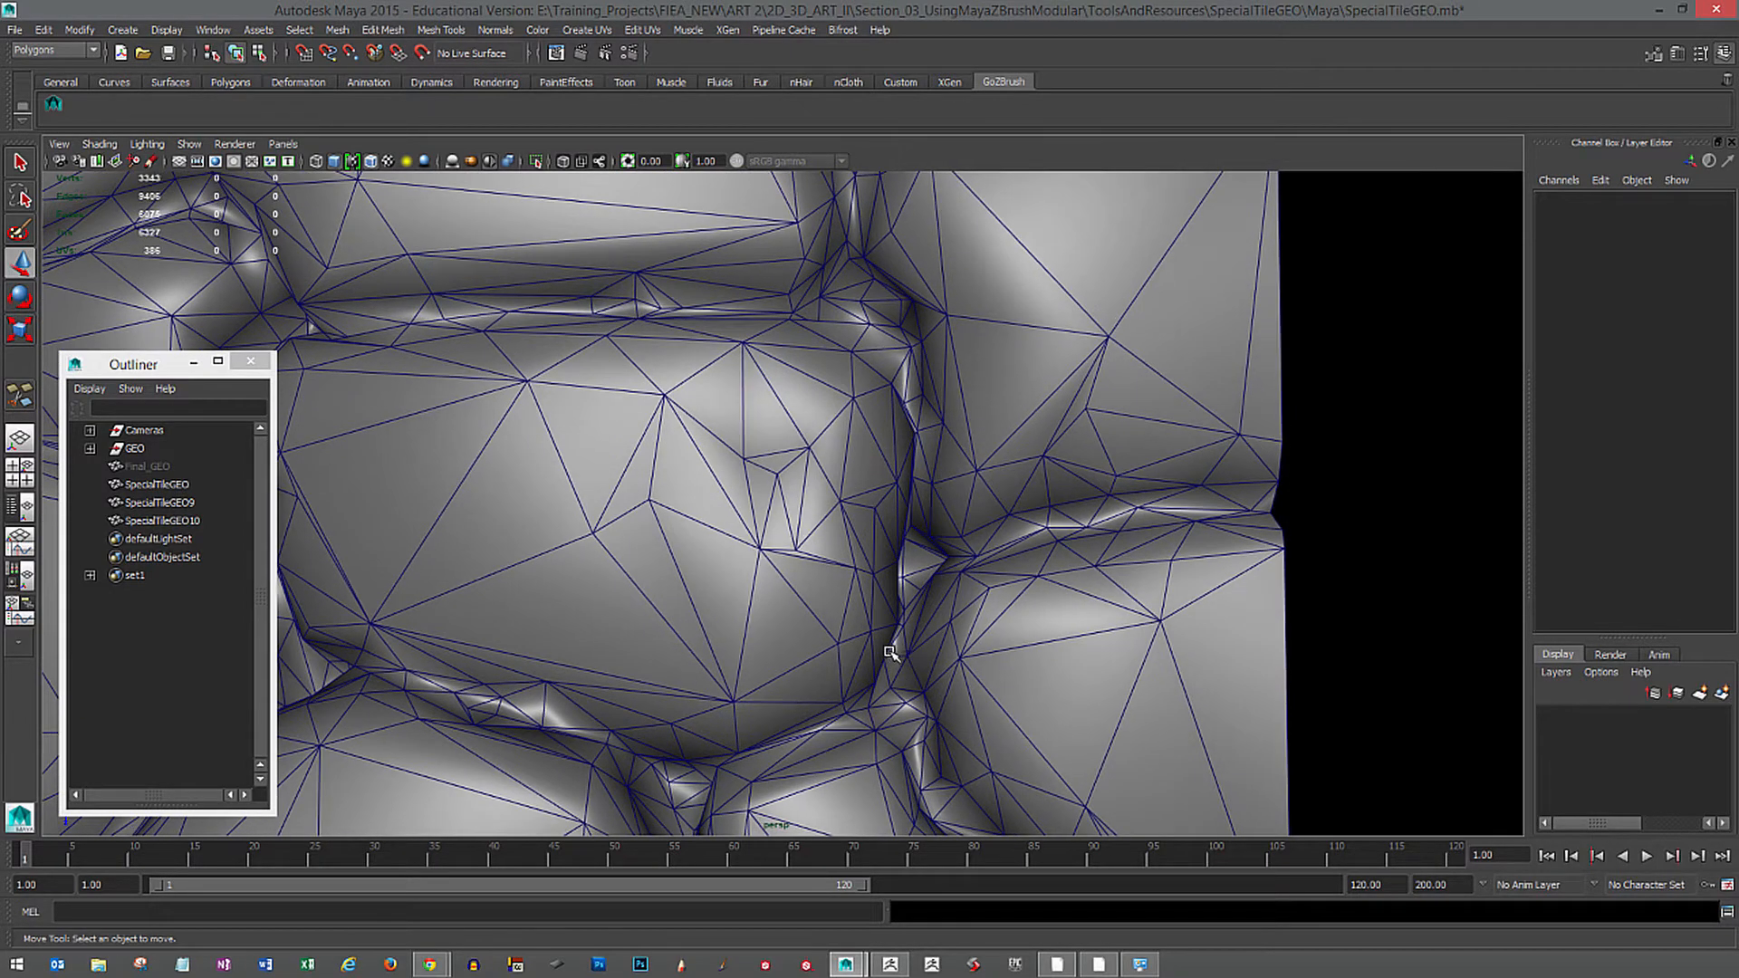
click(1654, 56)
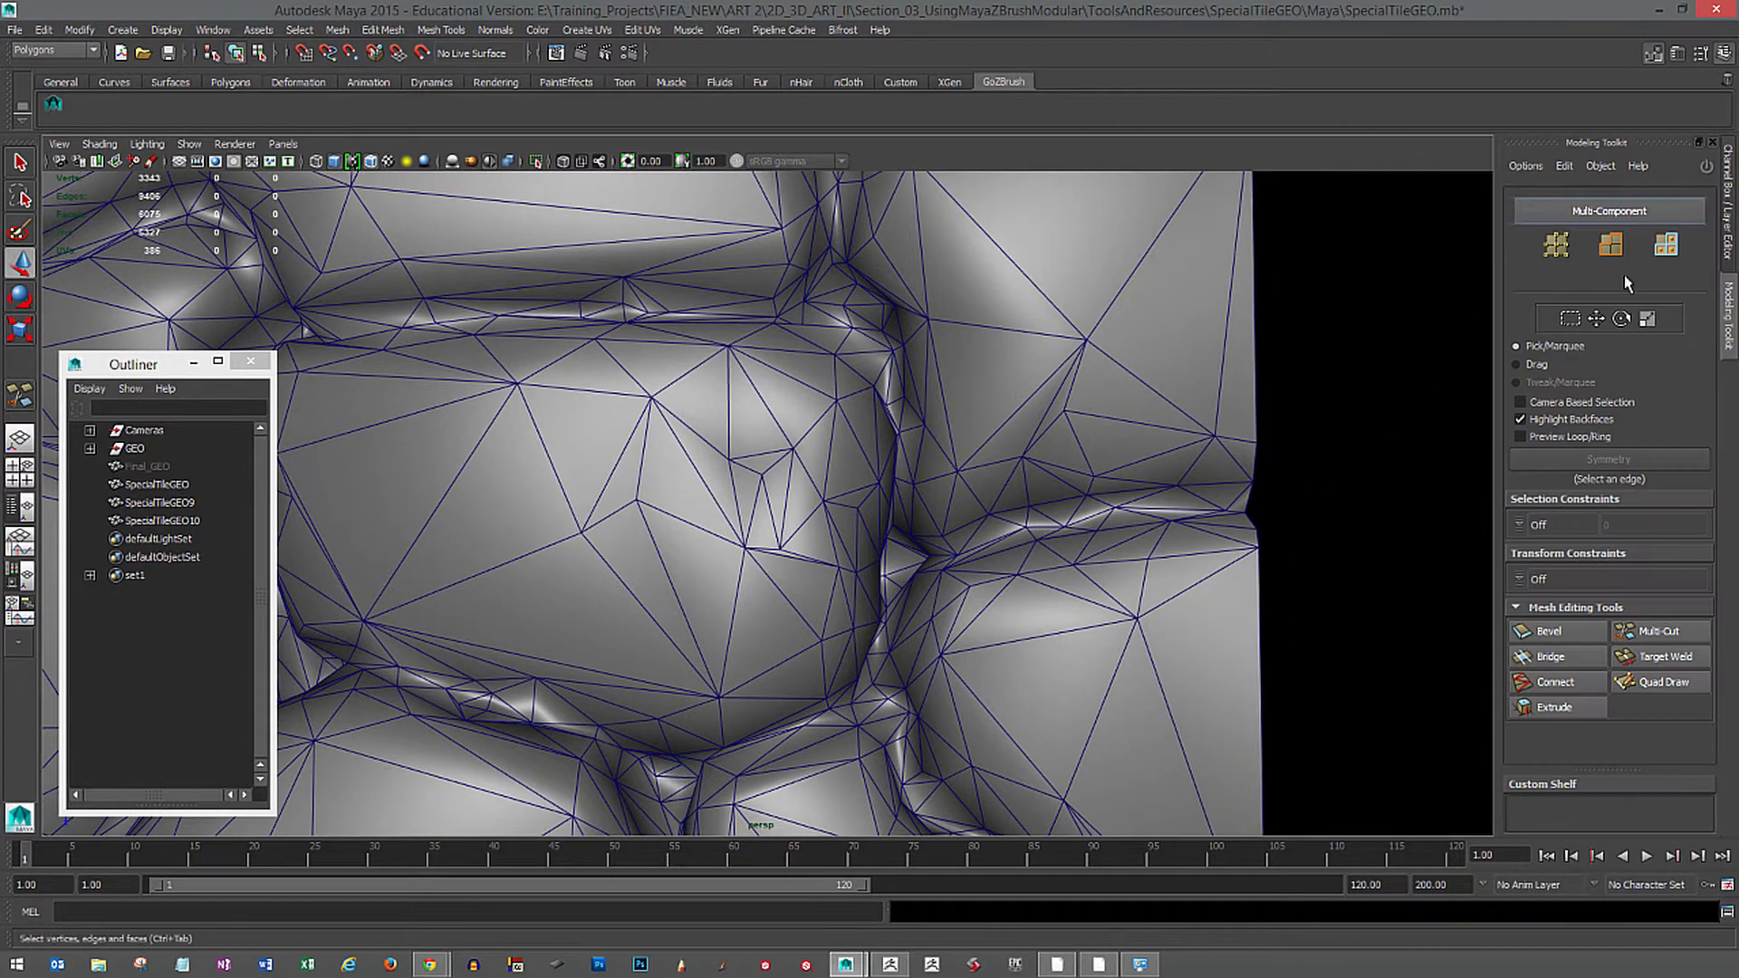
click(1671, 662)
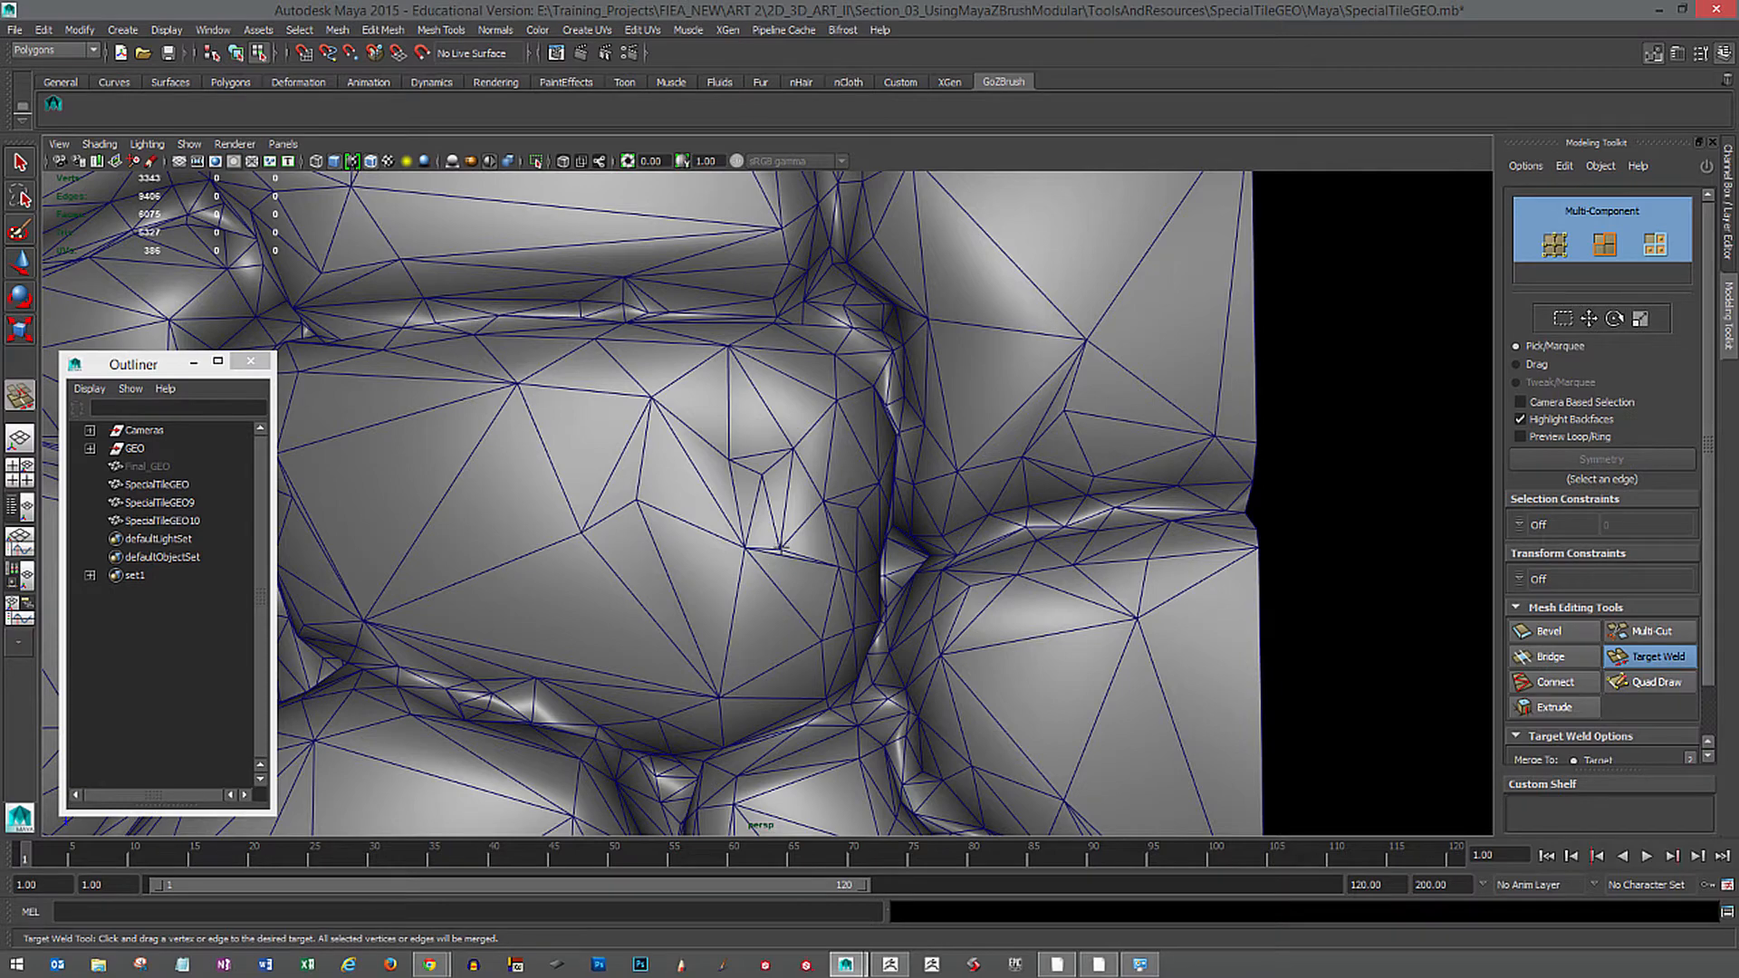
click(780, 547)
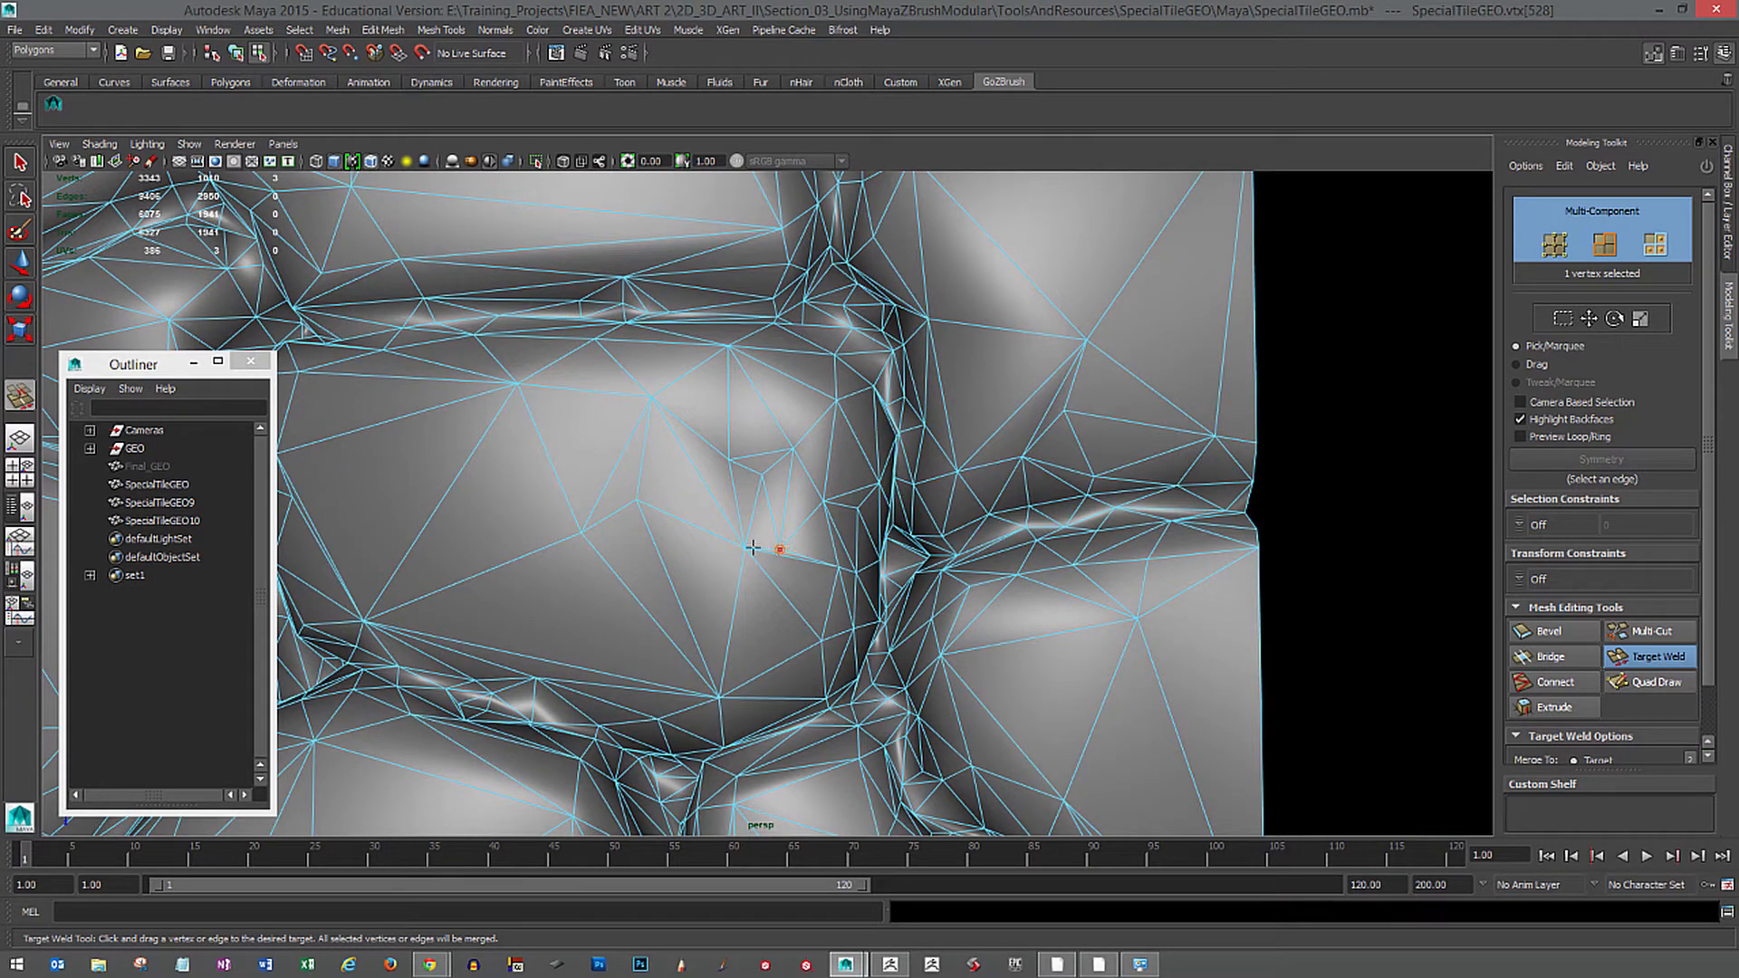
drag(753, 548, 746, 547)
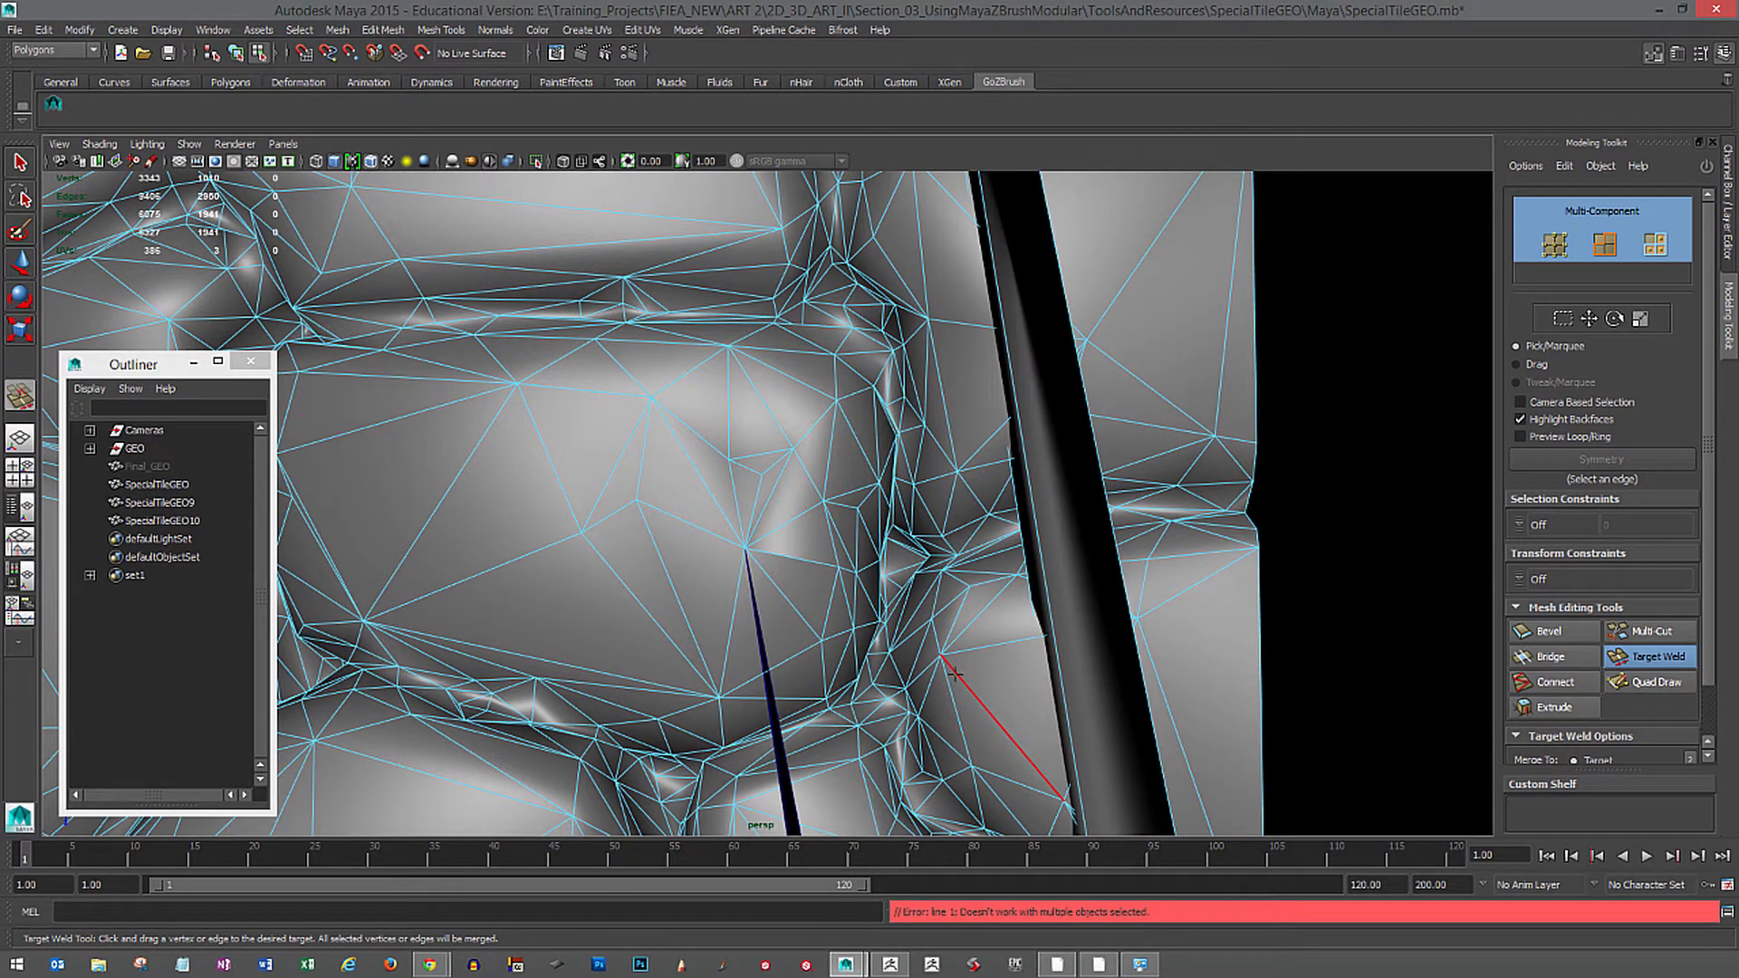
key(ctrl+z)
Weld the extra vertex of the small triangle cluster on the rectangular stone into its closest neighboring vertex.
alt+drag(921, 656, 892, 702)
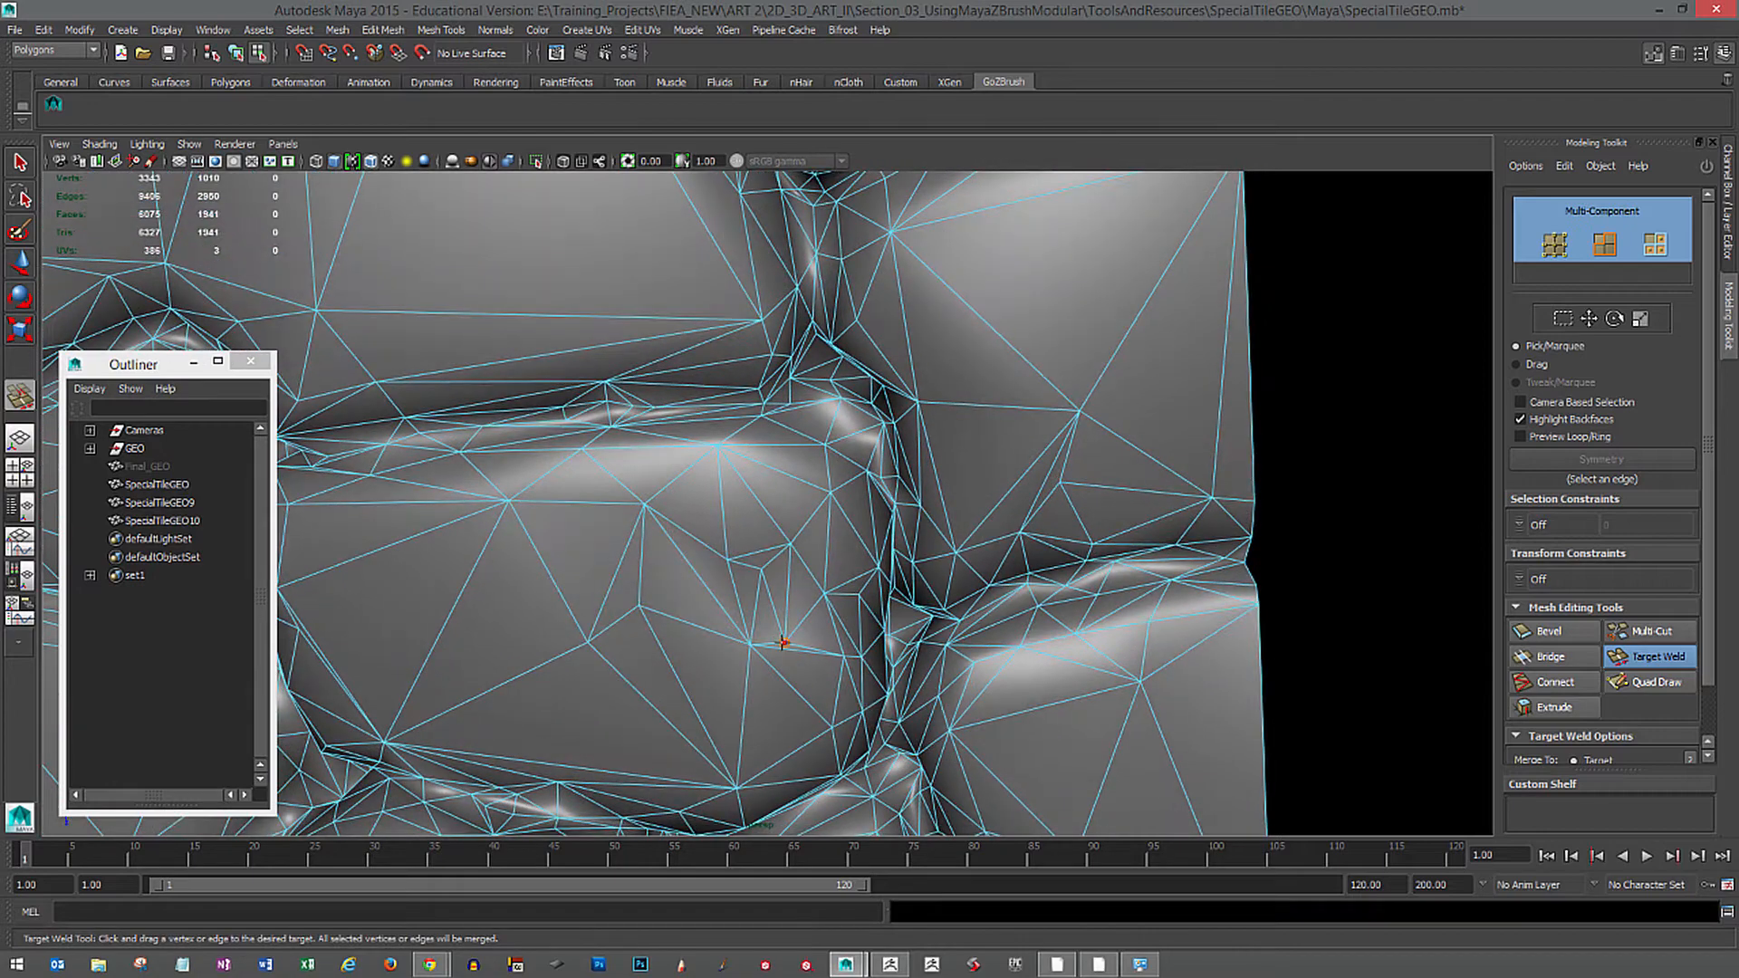
drag(756, 644, 752, 645)
alt+drag(929, 657, 1129, 640)
alt+right_drag(1130, 641, 1106, 605)
alt+middle_drag(1068, 670, 1176, 614)
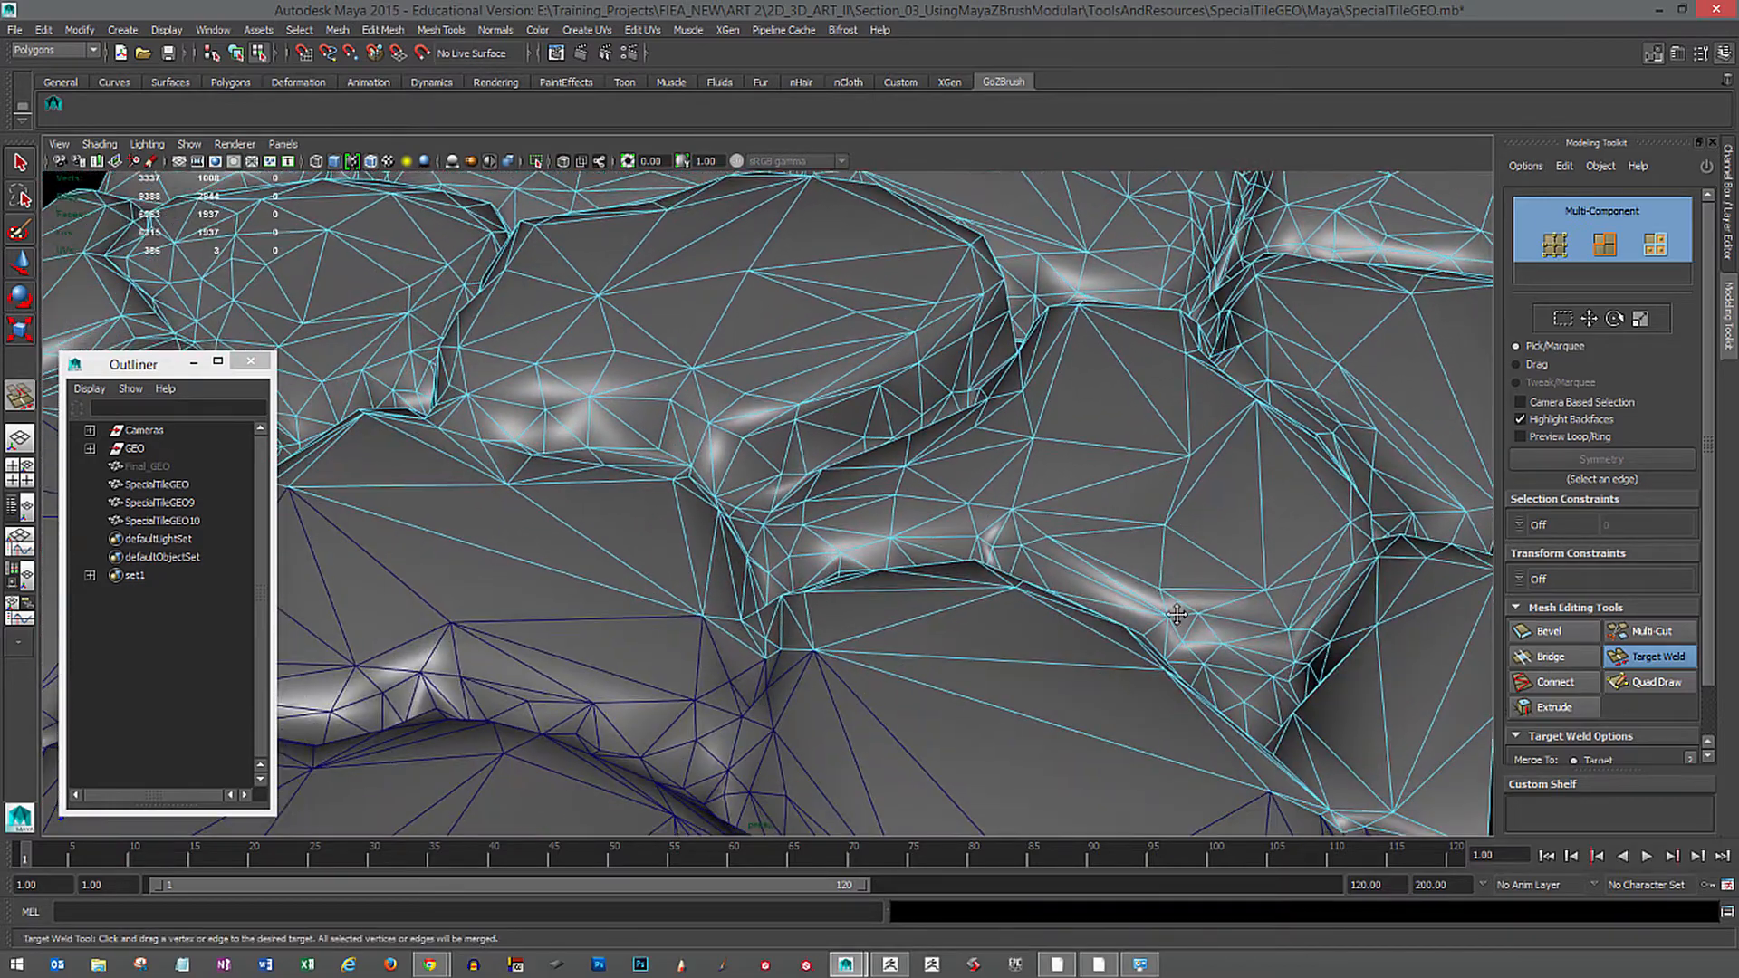
alt+right_drag(1177, 615, 1101, 601)
alt+drag(1110, 578, 1081, 667)
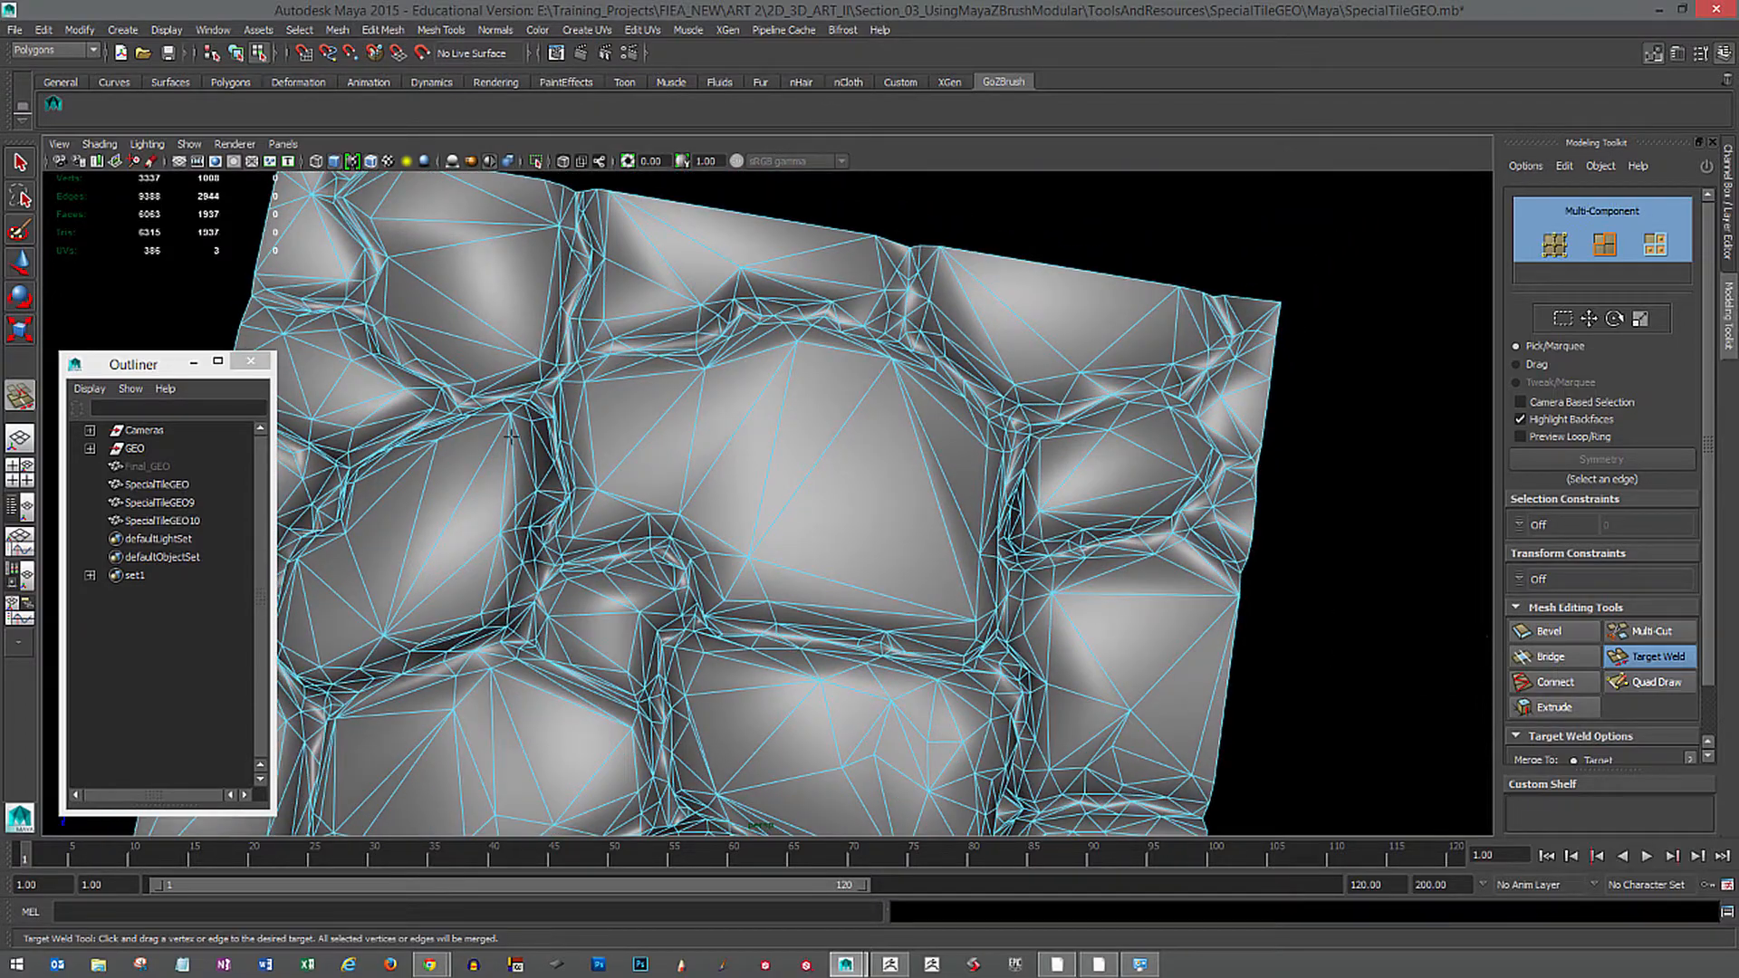
Leave Target Weld, return to object selection and select the central tile SpecialTileGEO.
click(20, 164)
alt+drag(1357, 686, 985, 628)
key(F8)
click(1157, 718)
click(965, 722)
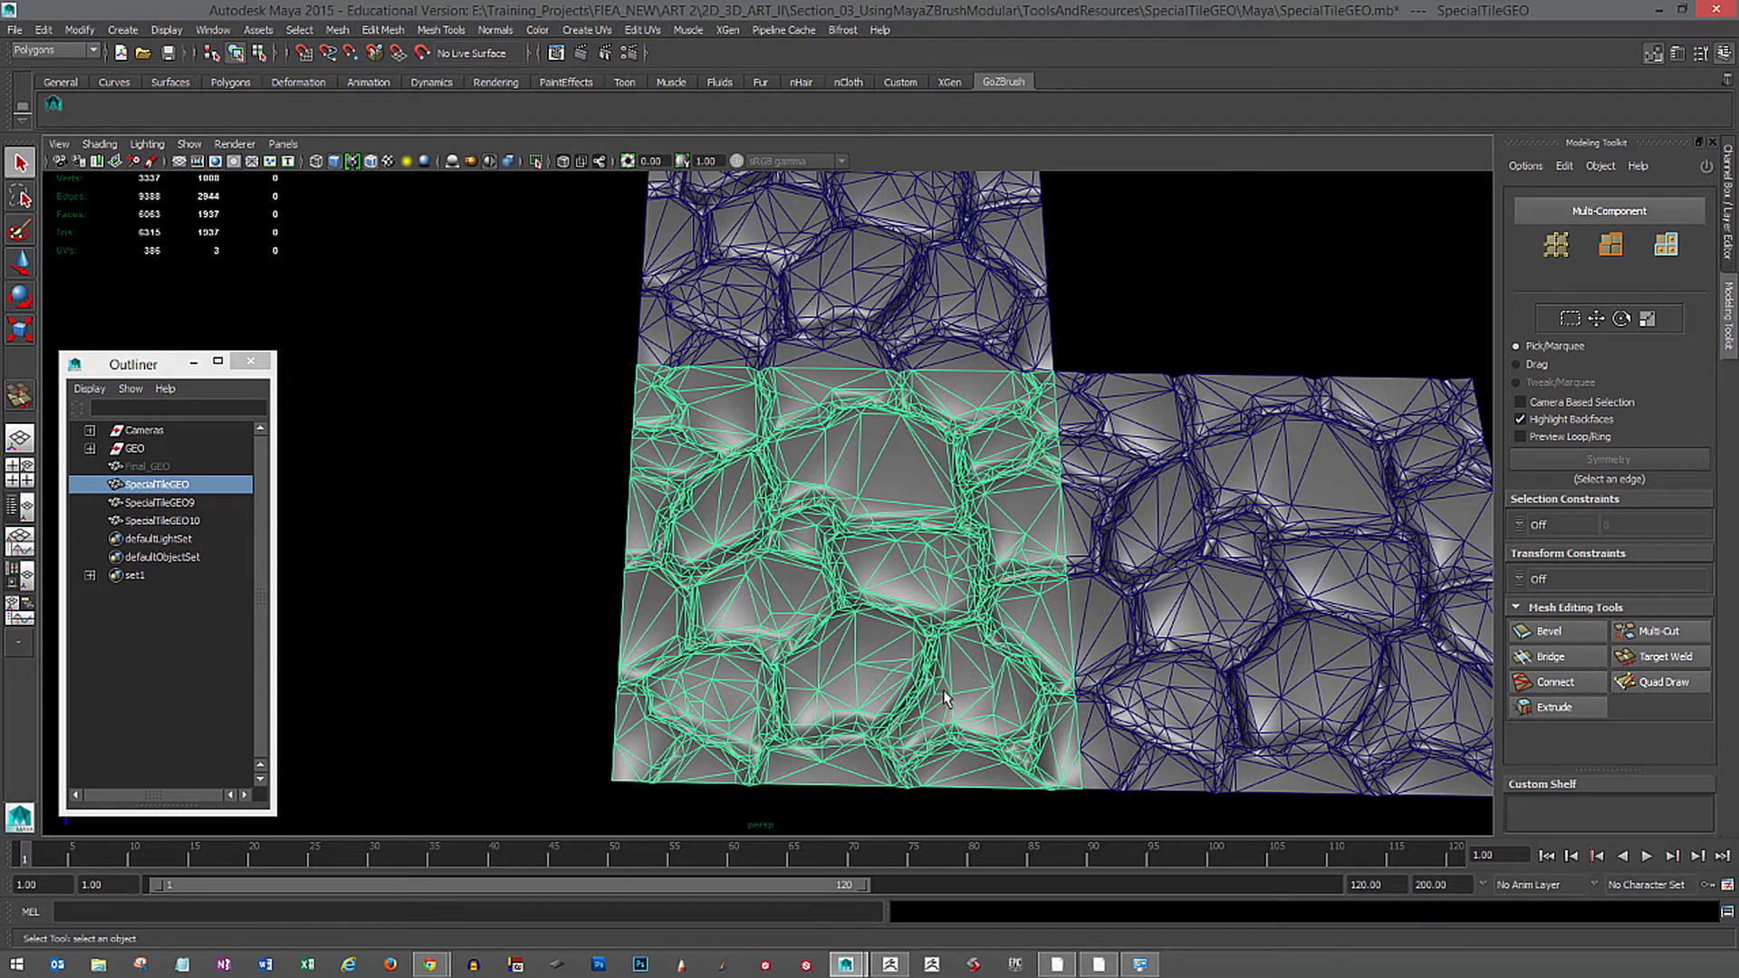
Switch to ZBrush and look up the Keep UVs option in the Decimation Master settings.
click(892, 963)
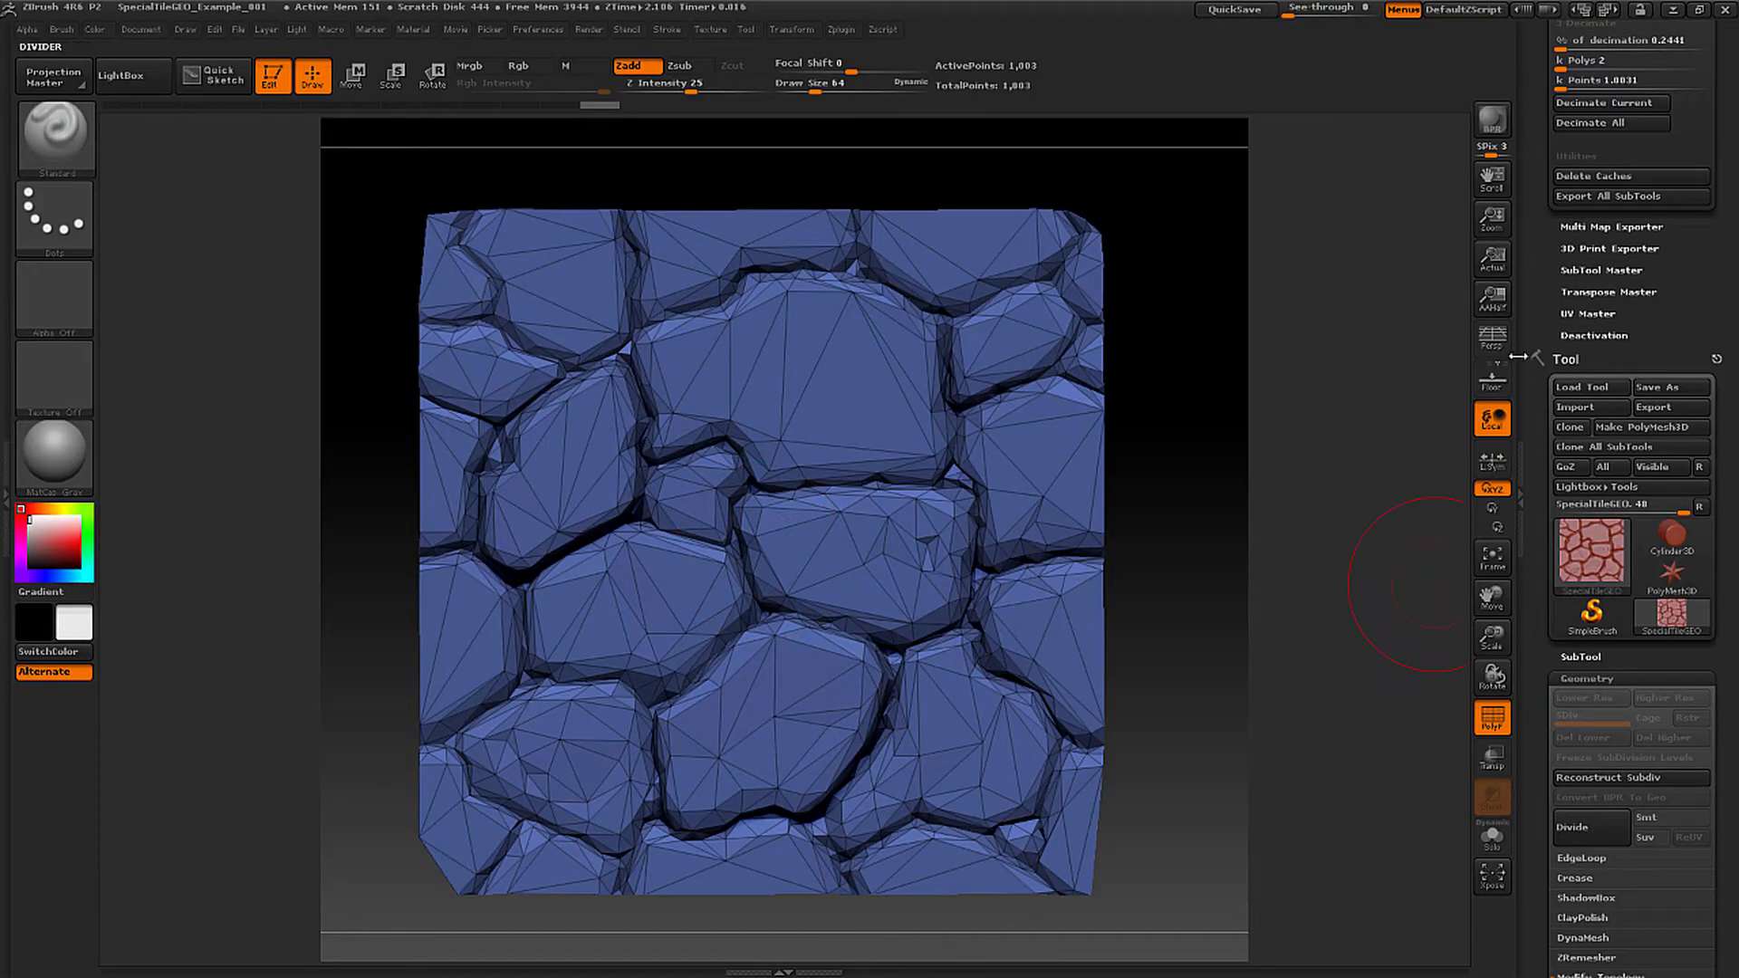
scroll(1560, 261, up, 10)
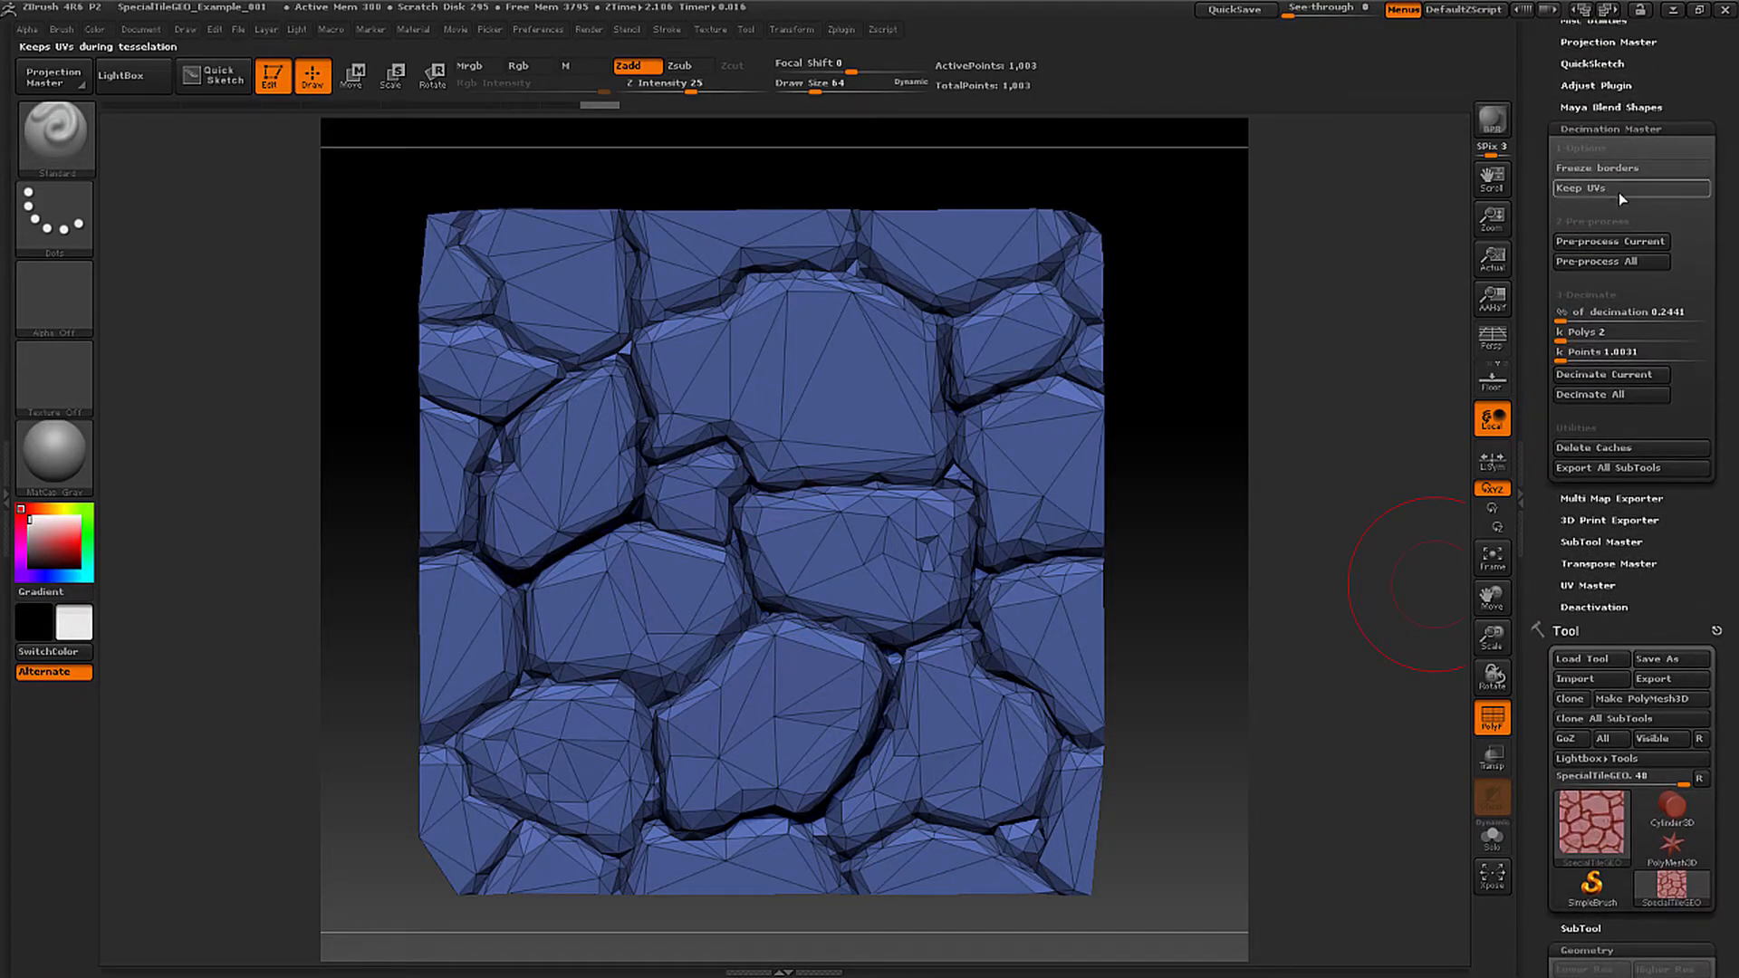
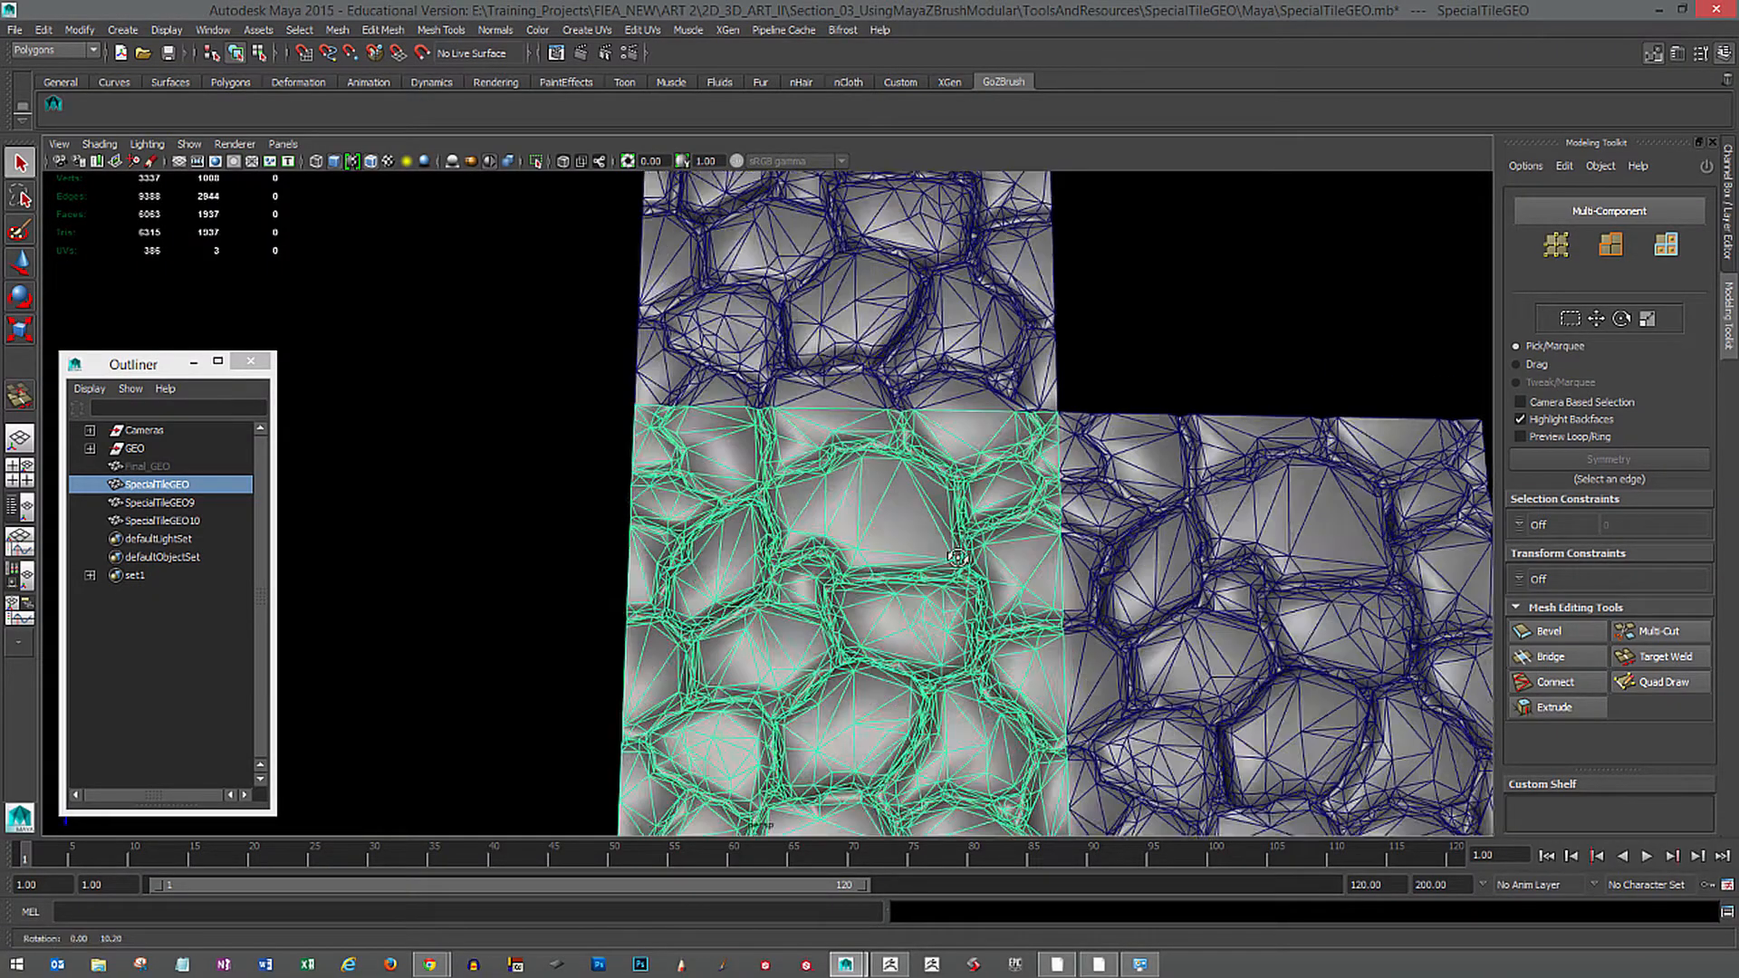
Switch back to Maya, open the UV Texture Editor for the central tile and shrink it to fit beside the model.
alt+drag(934, 563, 731, 426)
click(214, 30)
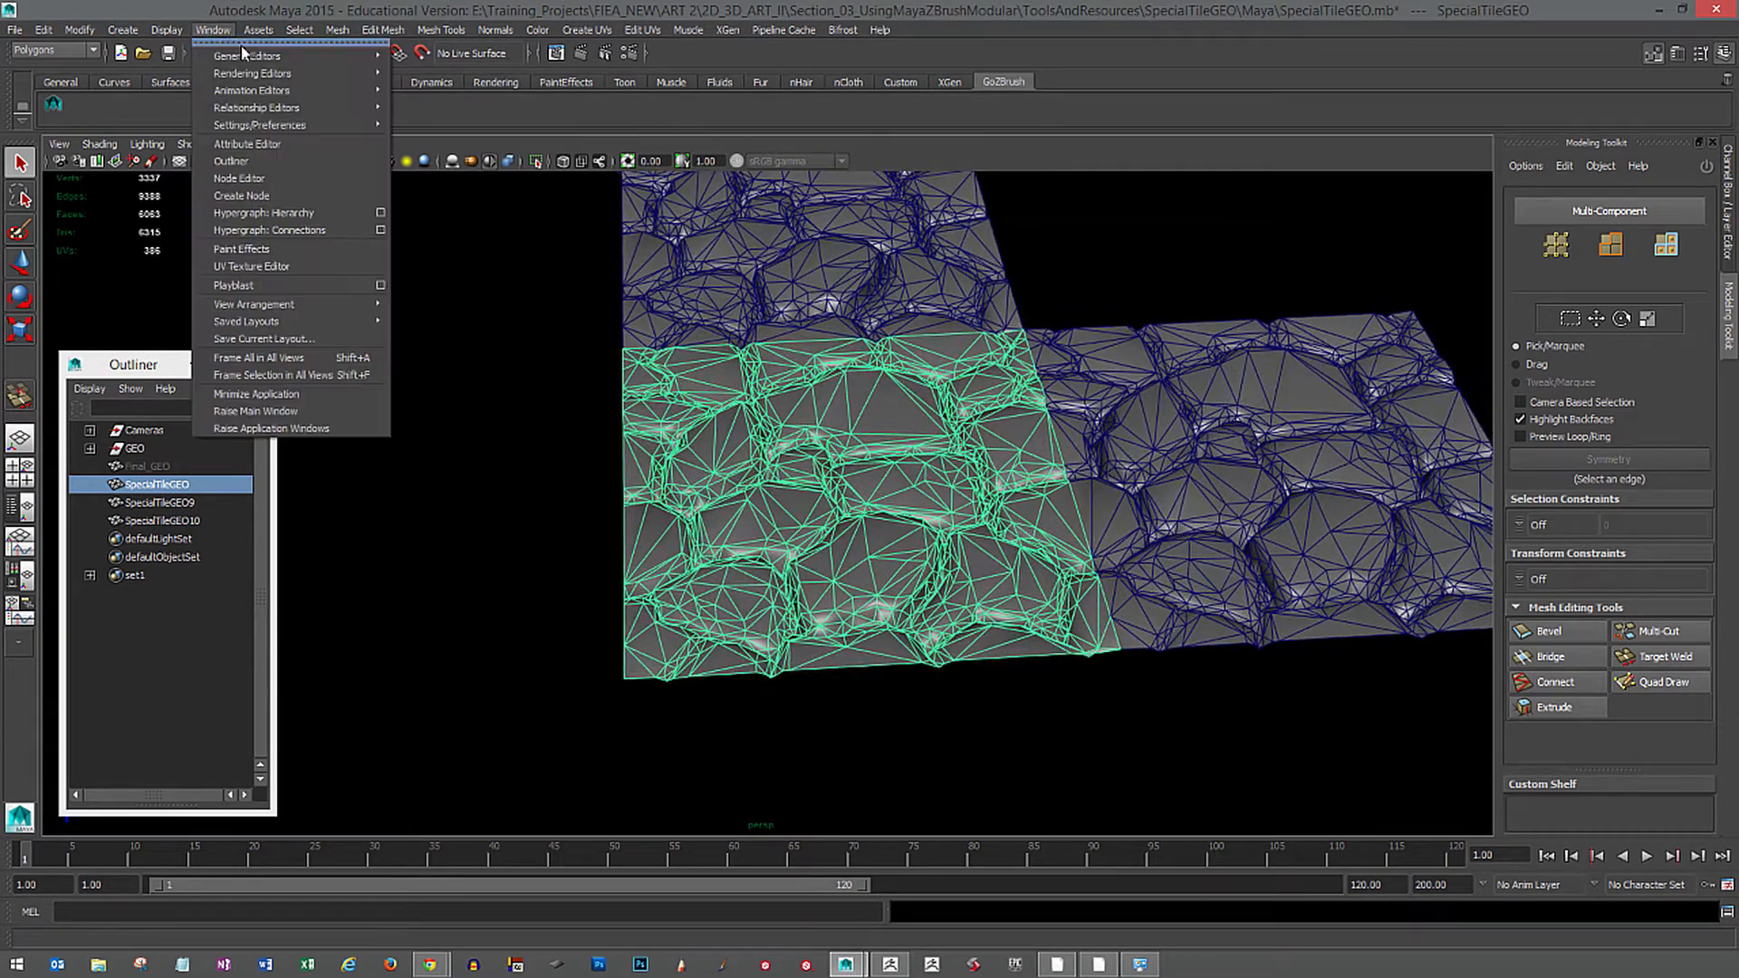
click(324, 268)
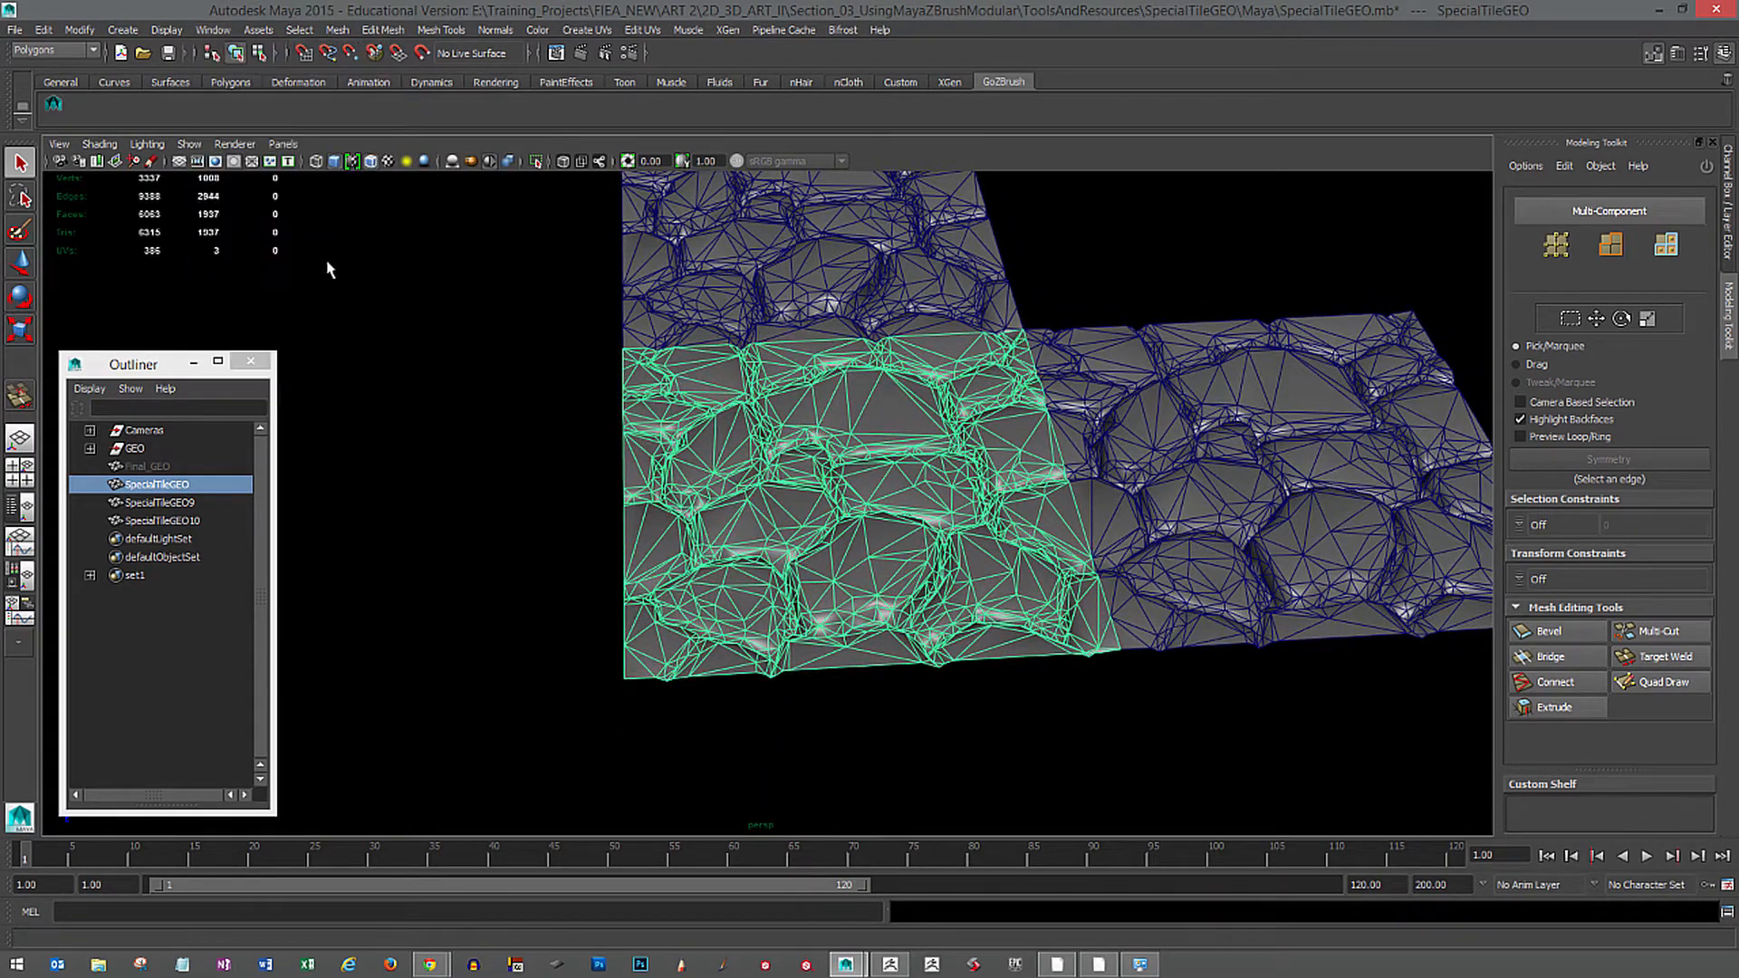
drag(1136, 136, 737, 123)
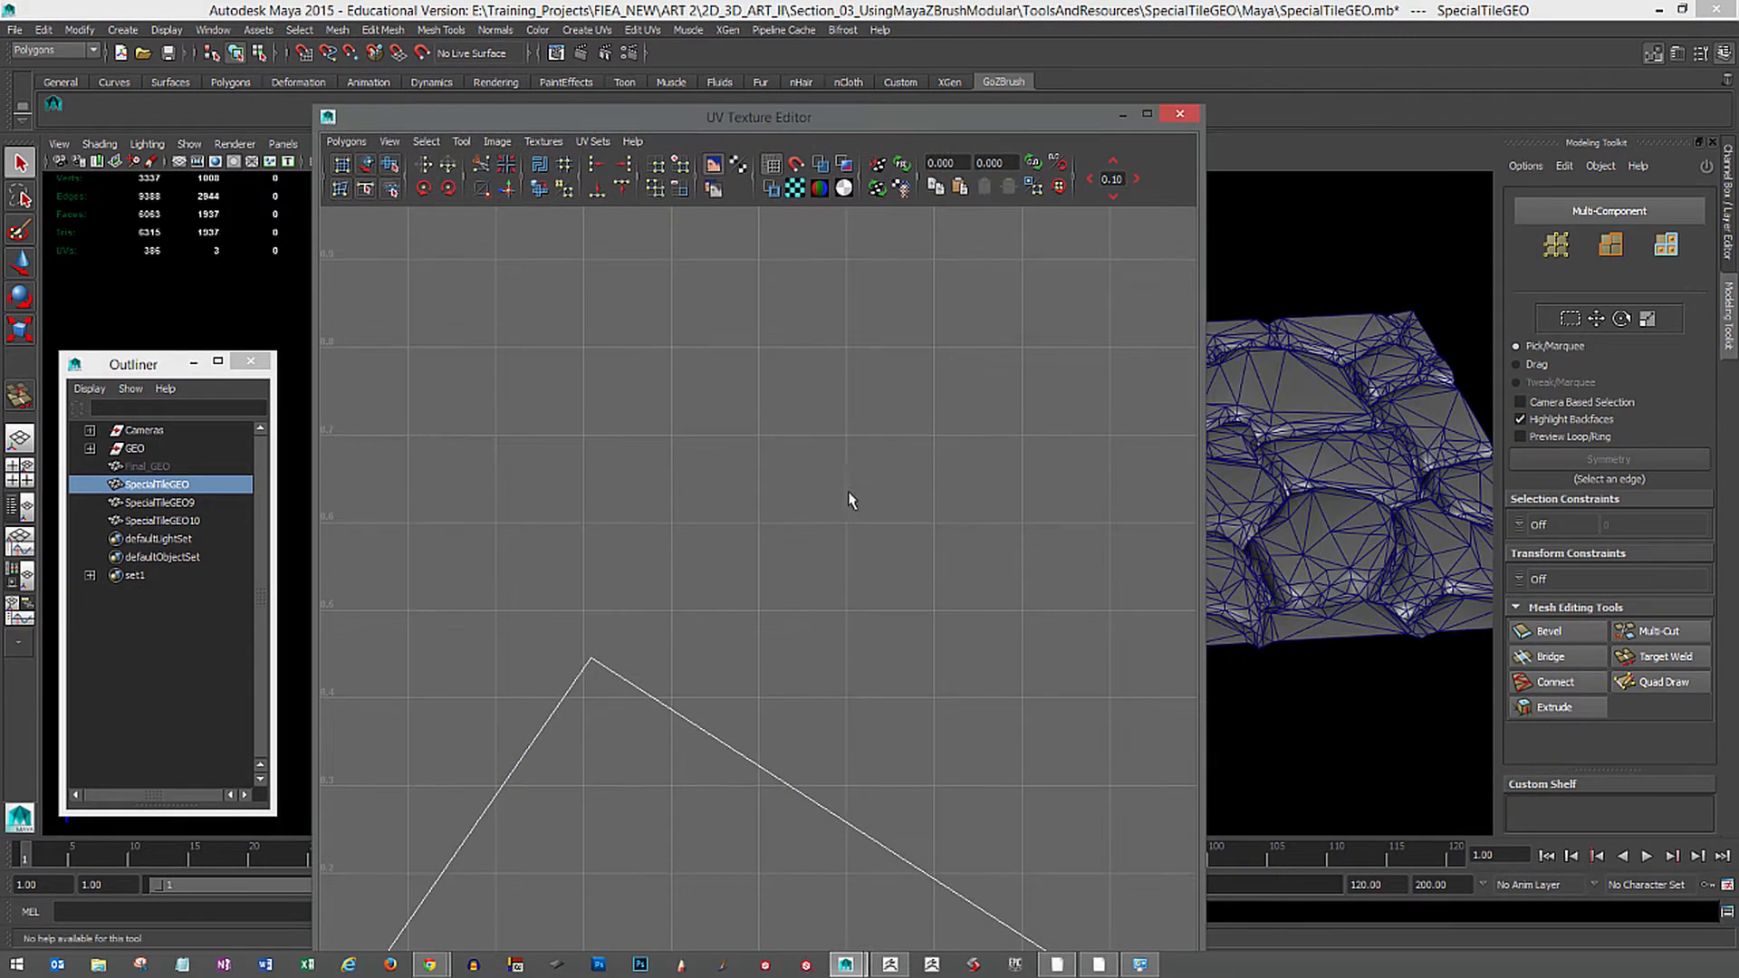
drag(977, 127, 847, 122)
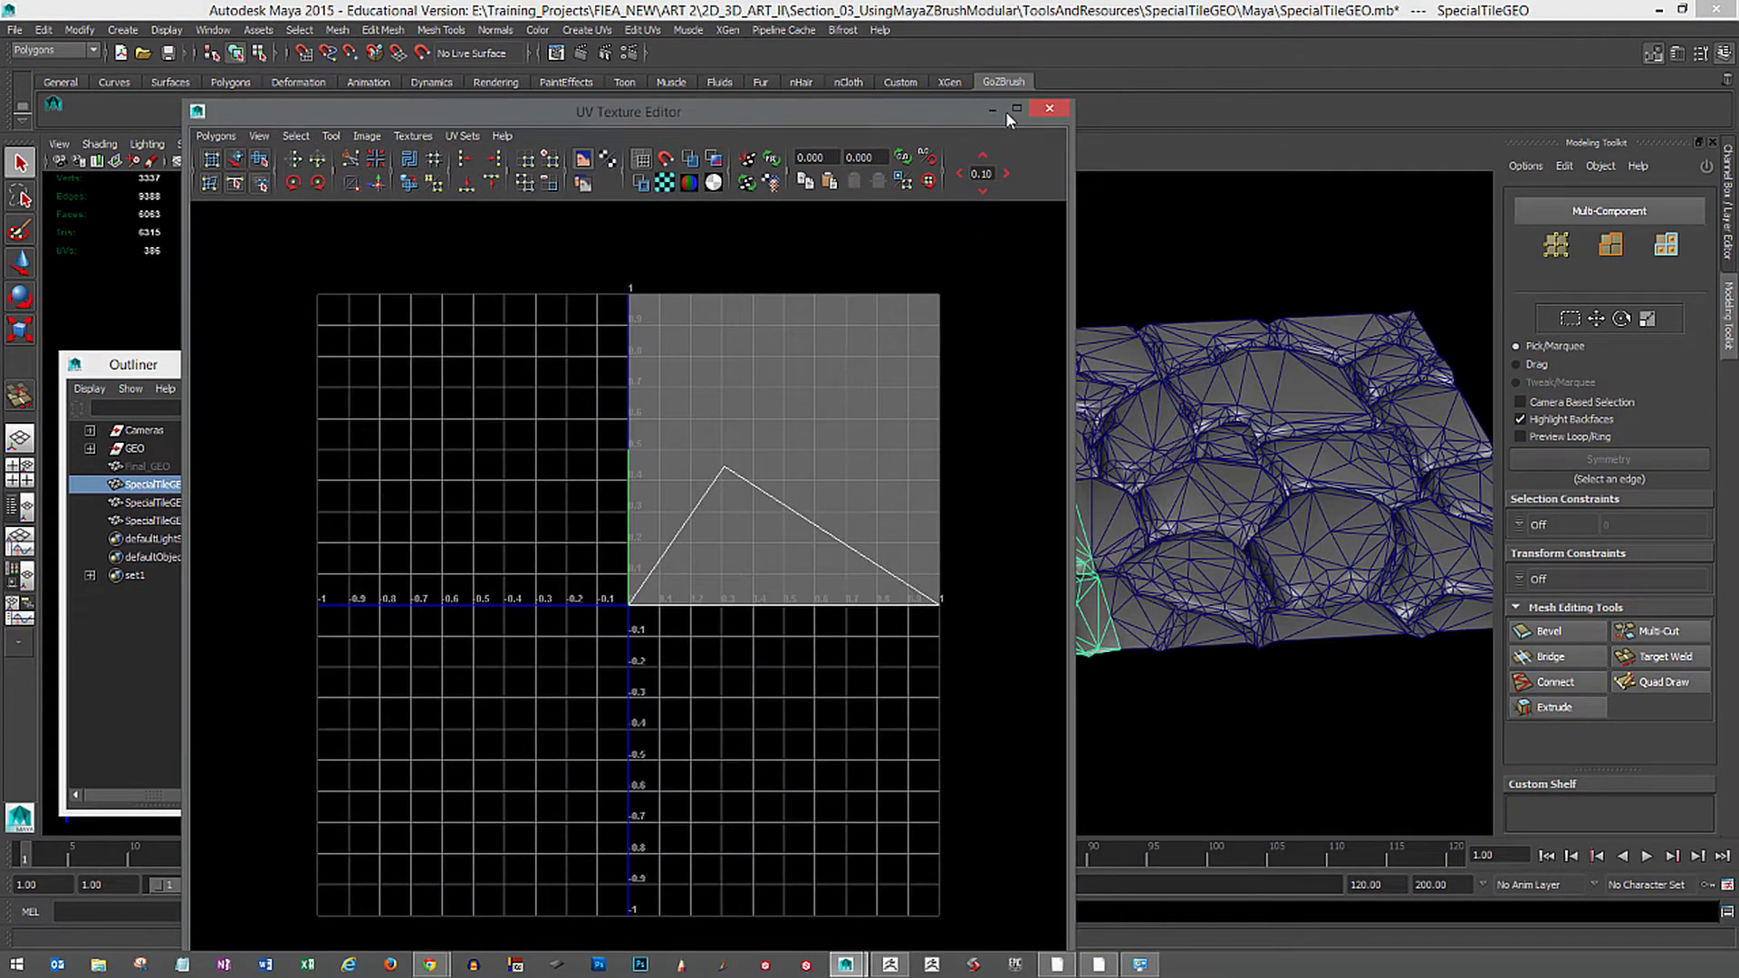
drag(1075, 101, 913, 454)
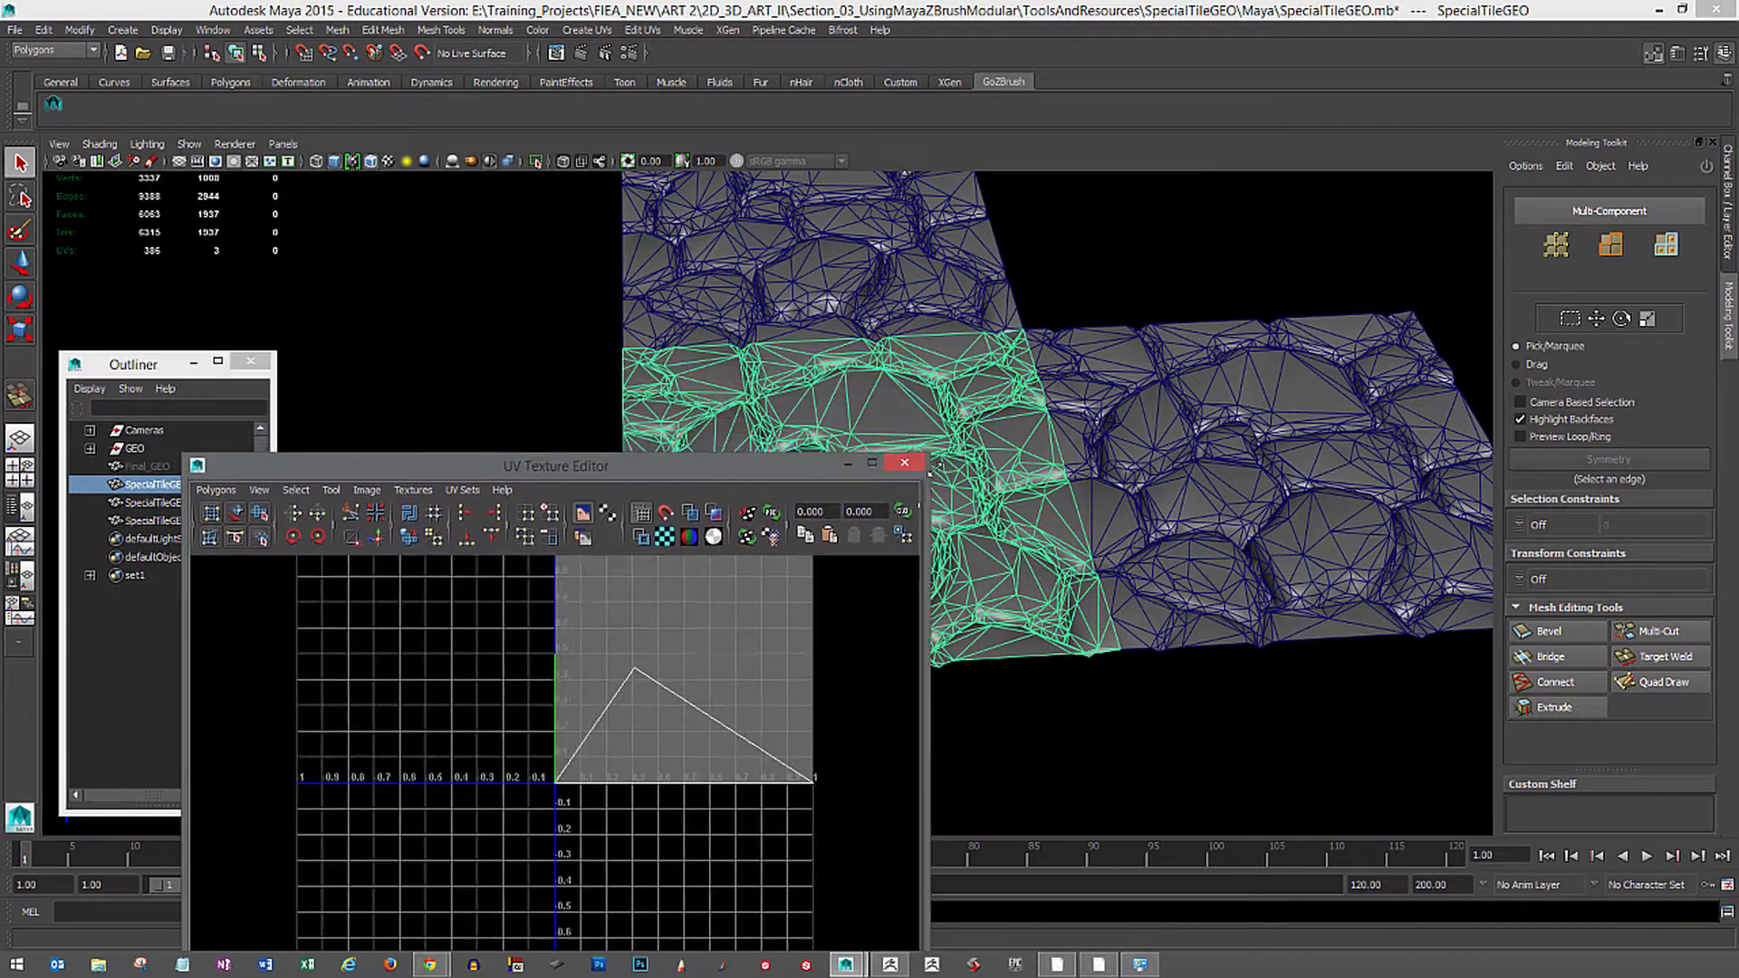
drag(797, 482, 664, 257)
Inspect the central tile's existing UV layout within the 0 to 1 UV space.
alt+middle_drag(602, 463, 522, 627)
alt+right_drag(535, 623, 649, 562)
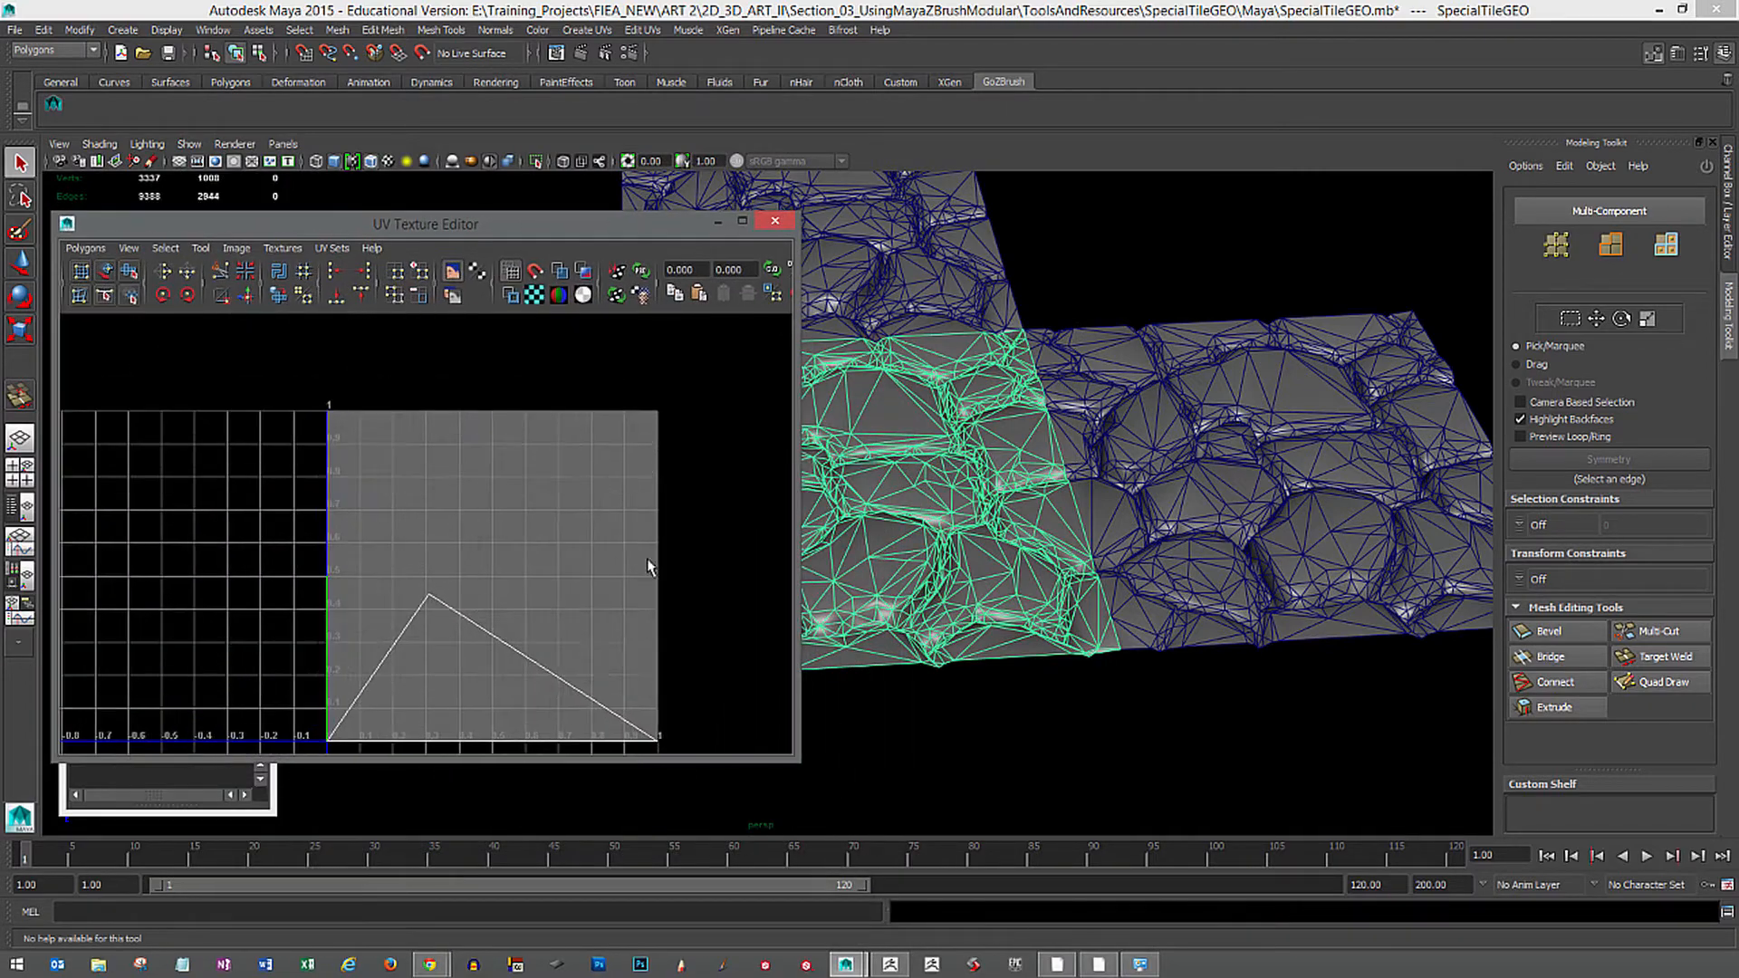
alt+middle_drag(683, 598, 543, 567)
alt+right_drag(543, 567, 631, 565)
alt+middle_drag(631, 565, 623, 554)
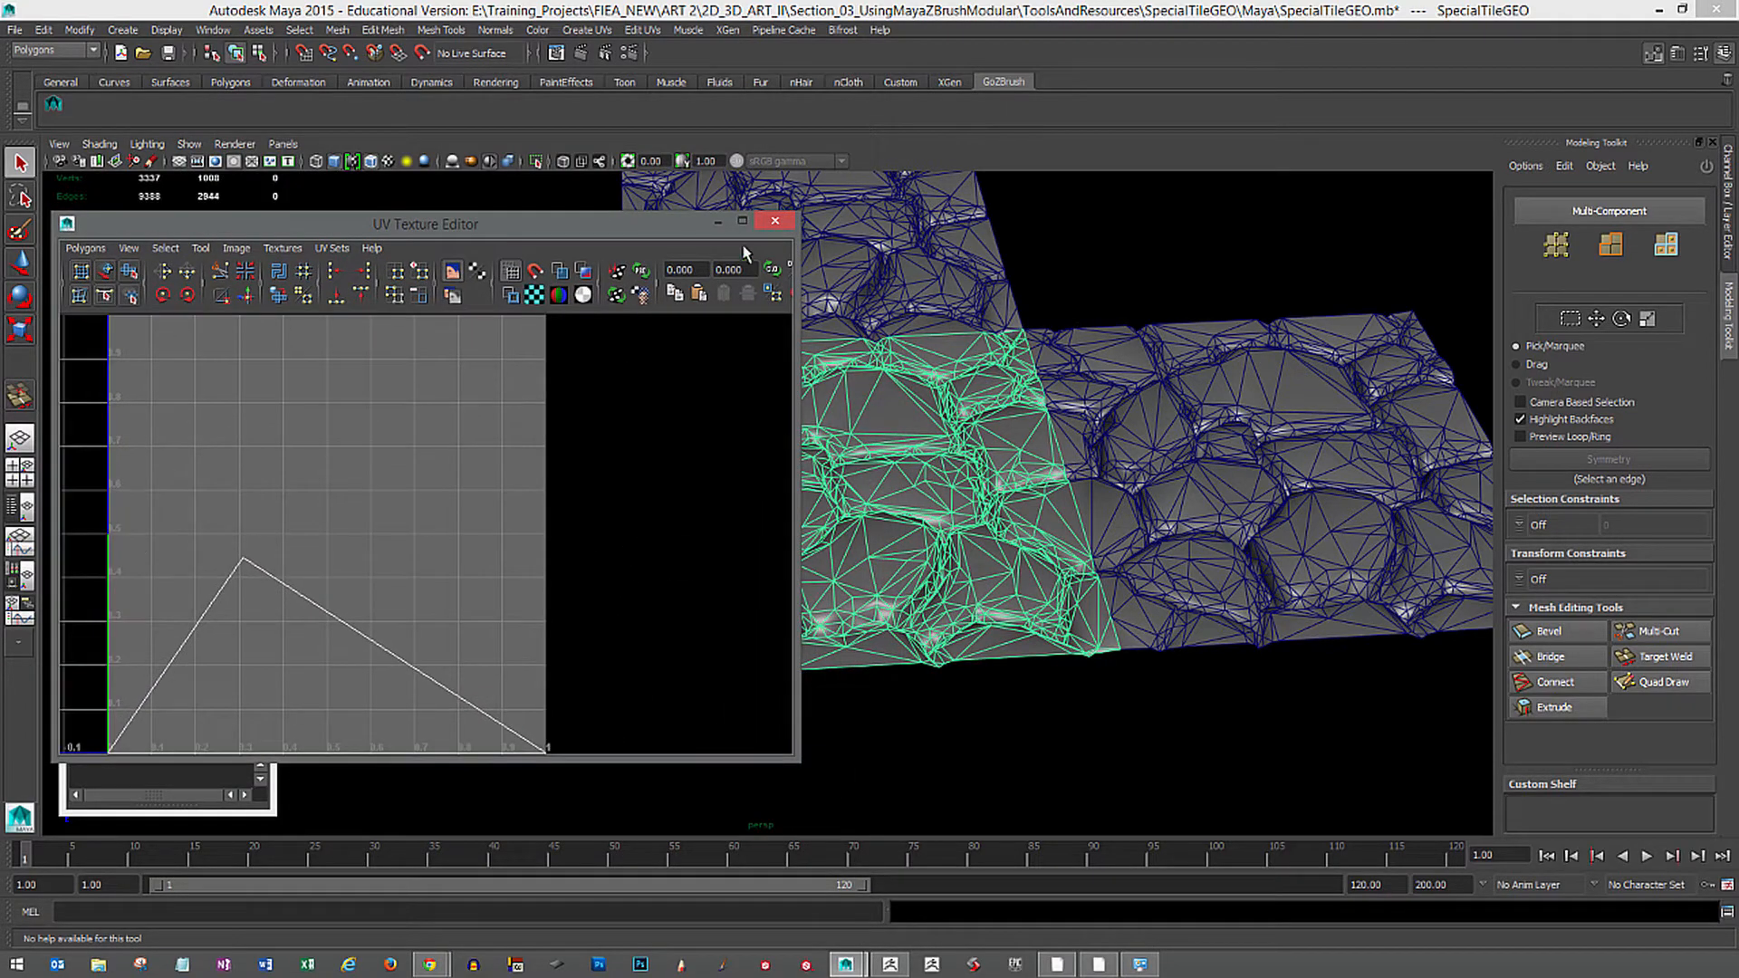
Apply a planar UV mapping to the central tile, projected from the Y axis, fitted to the bounding box, keeping the image width/height ratio.
alt+drag(959, 264, 1191, 438)
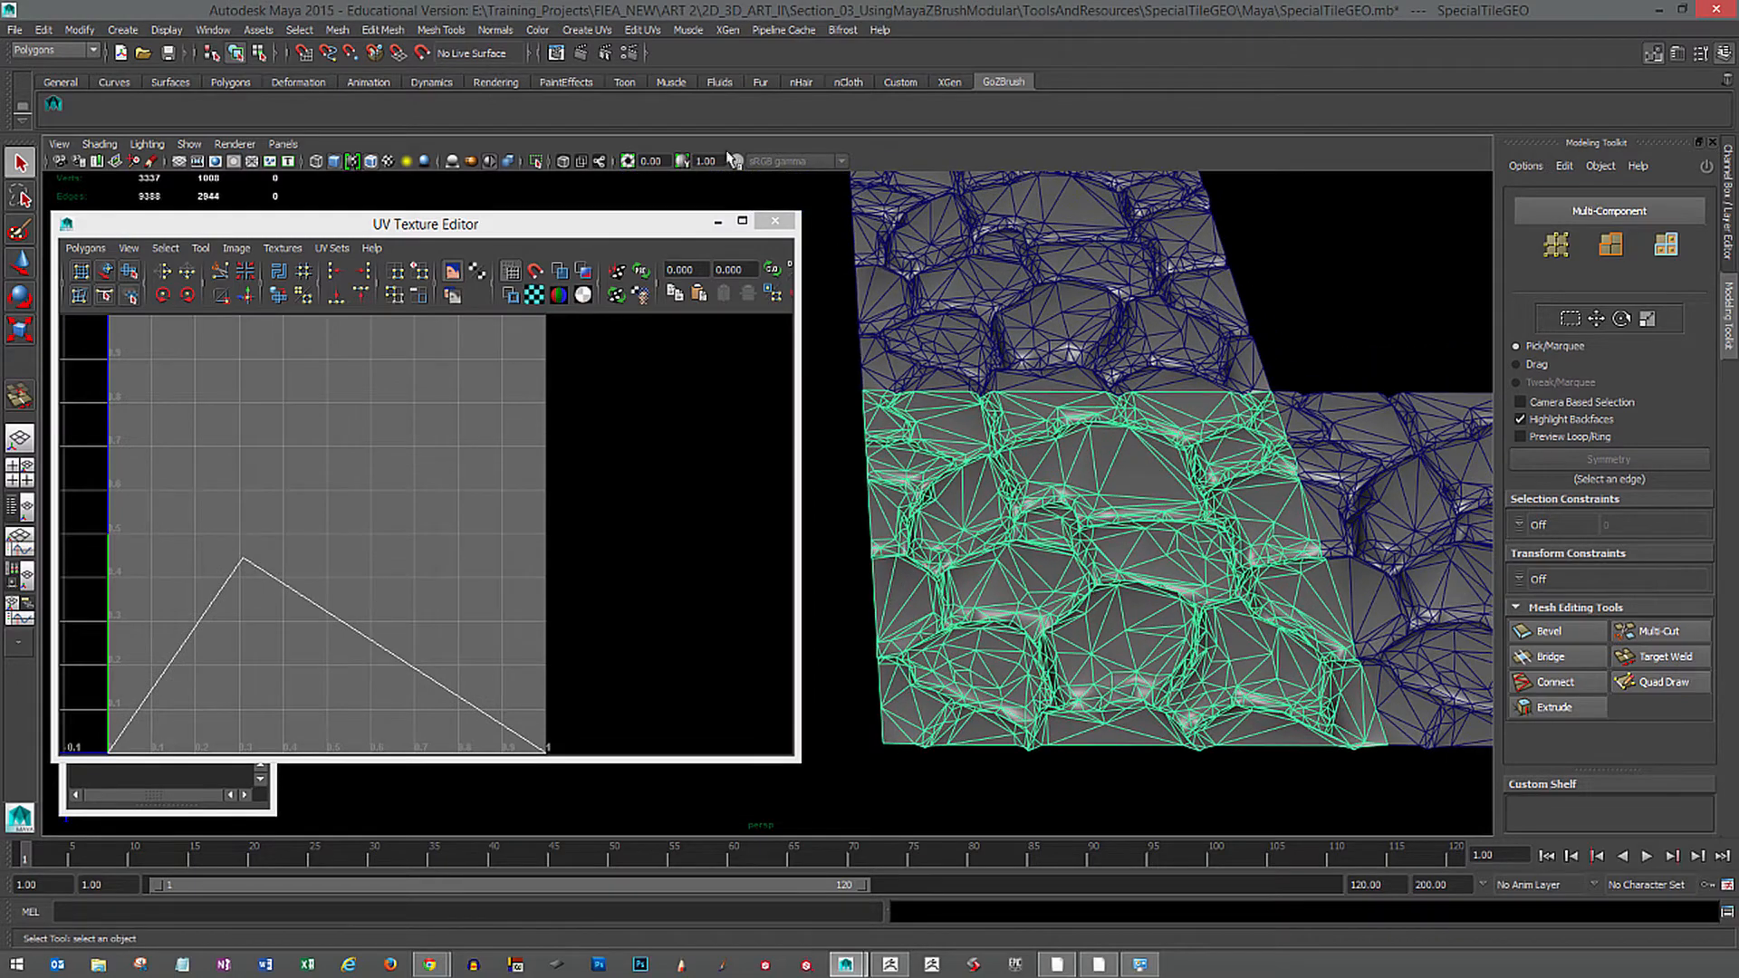
click(587, 30)
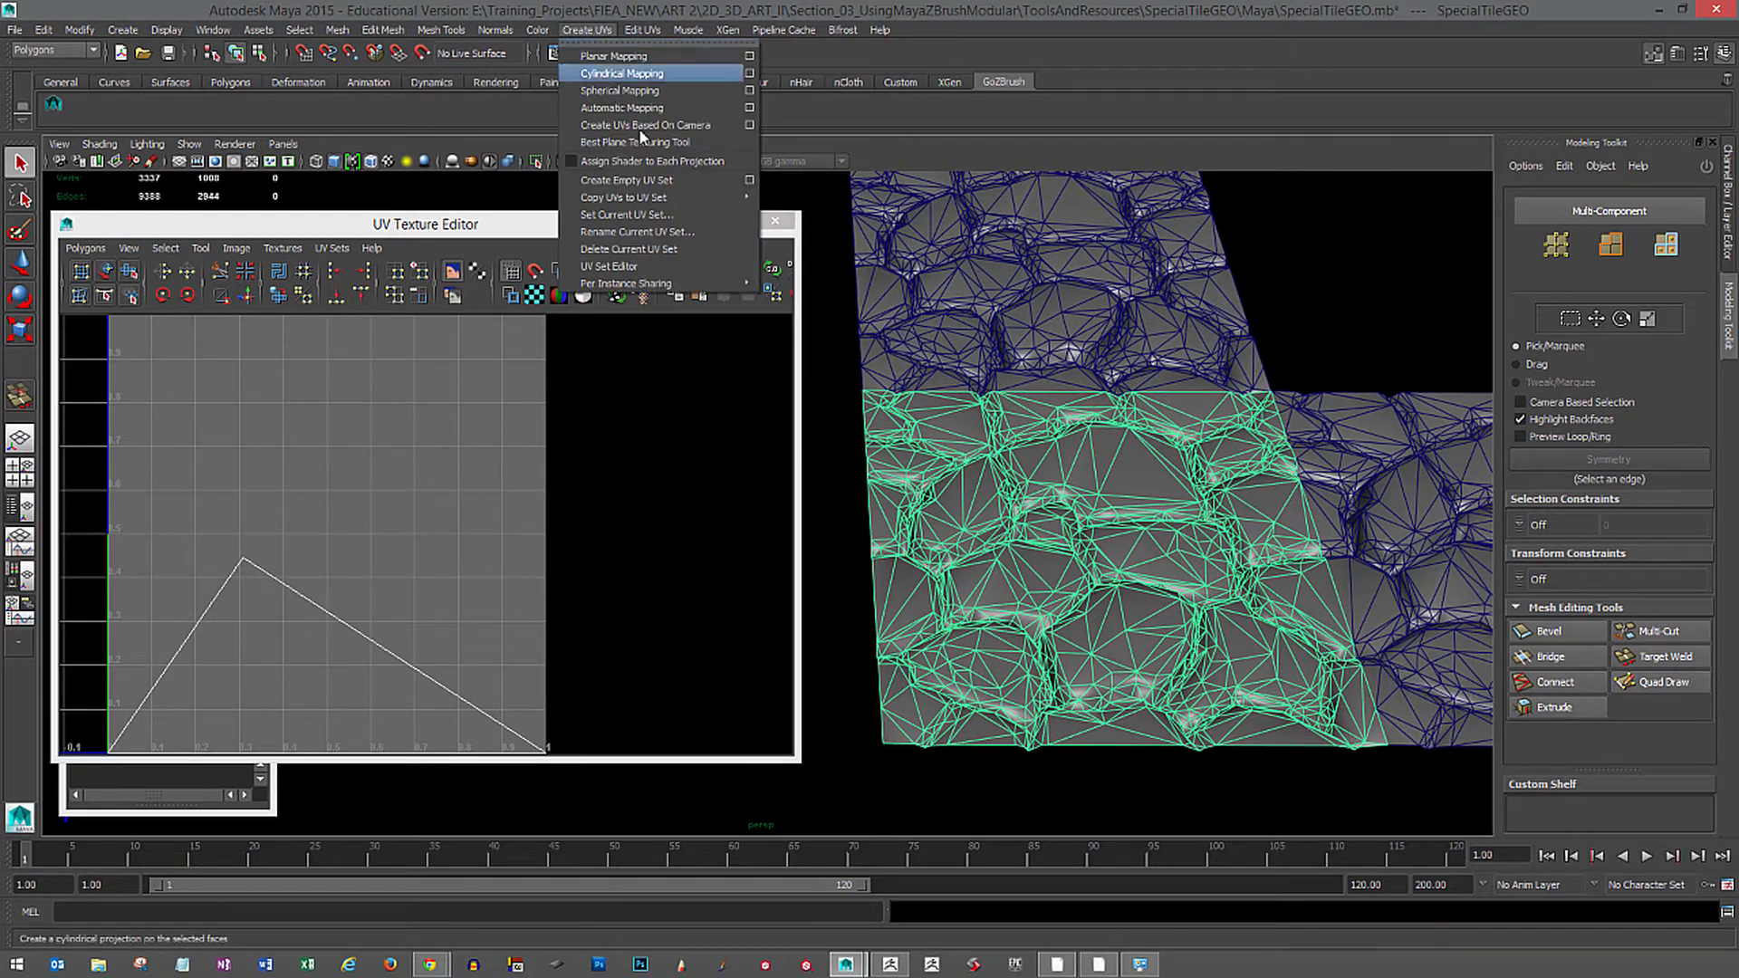
click(749, 57)
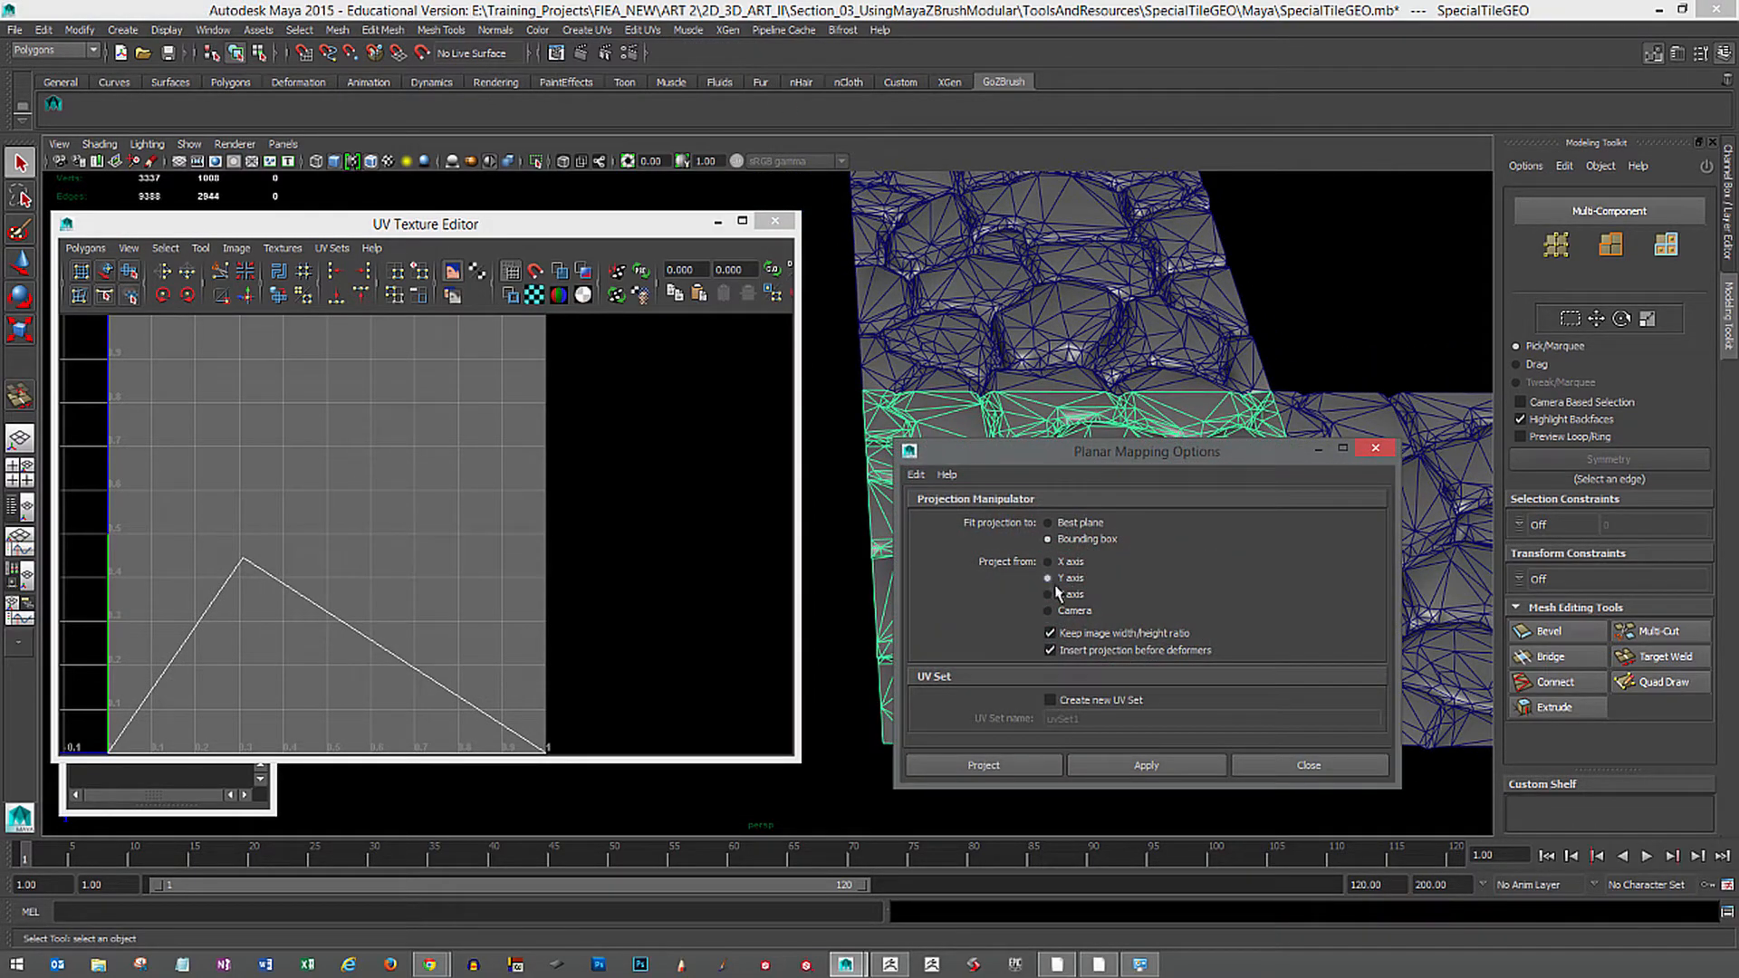
drag(1228, 463, 1254, 473)
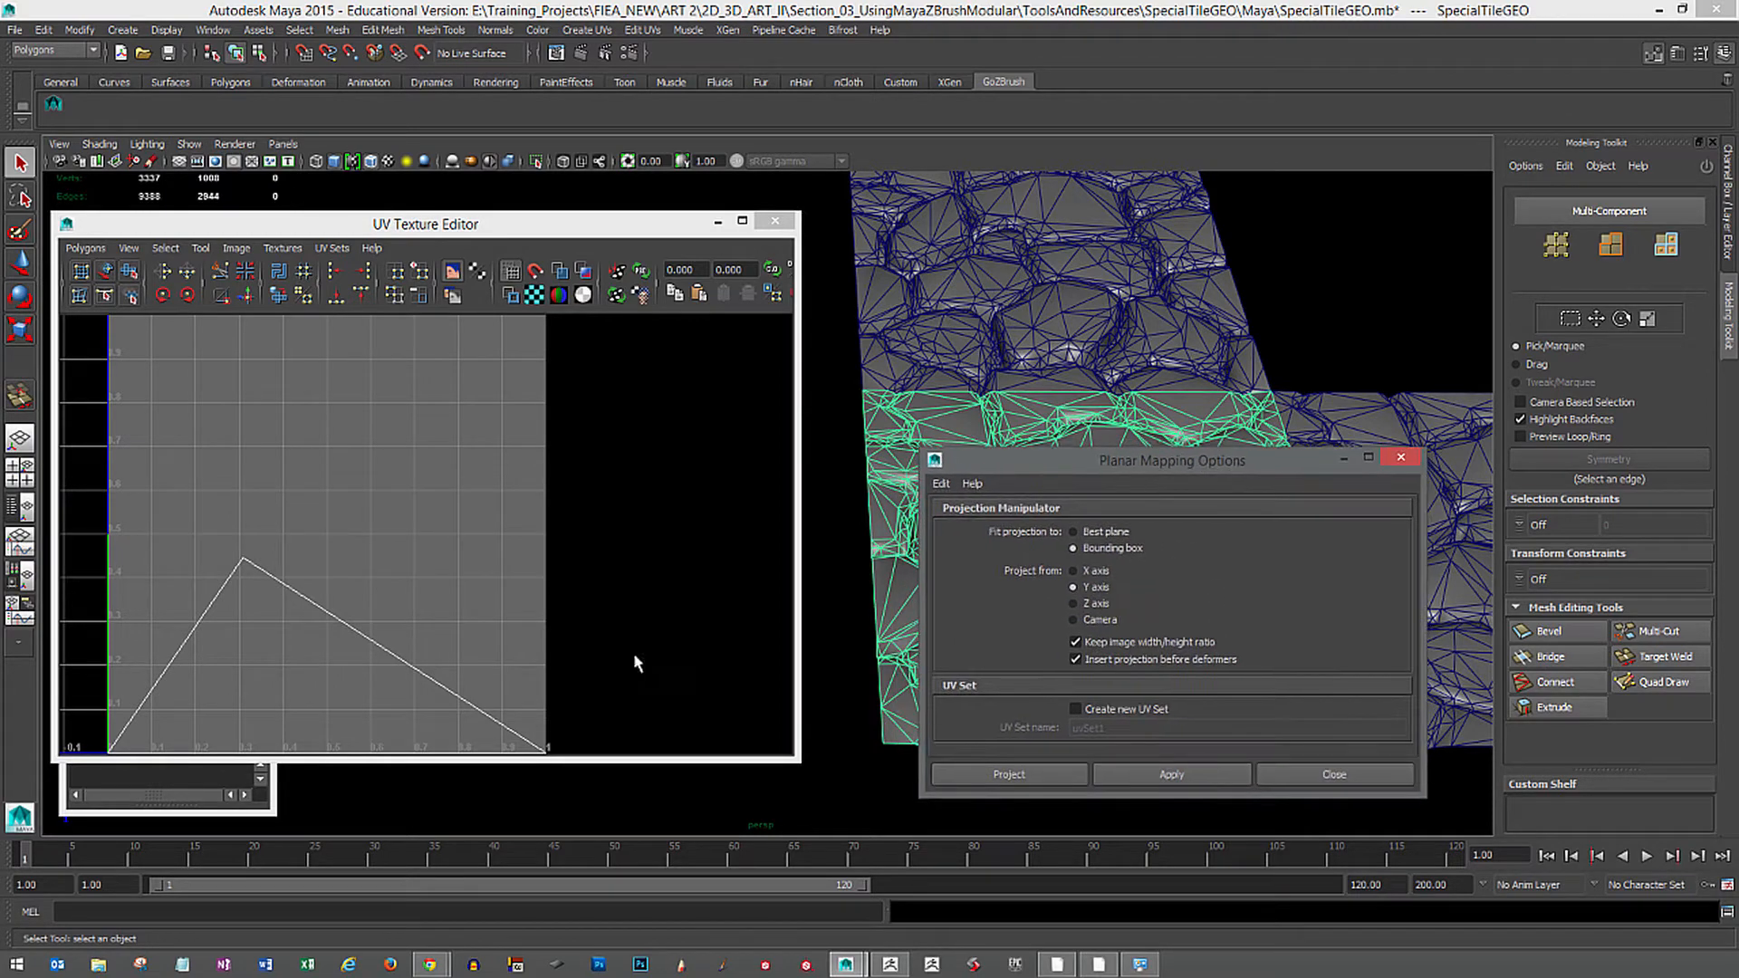
drag(502, 235, 713, 185)
drag(178, 362, 164, 290)
alt+drag(335, 764, 70, 768)
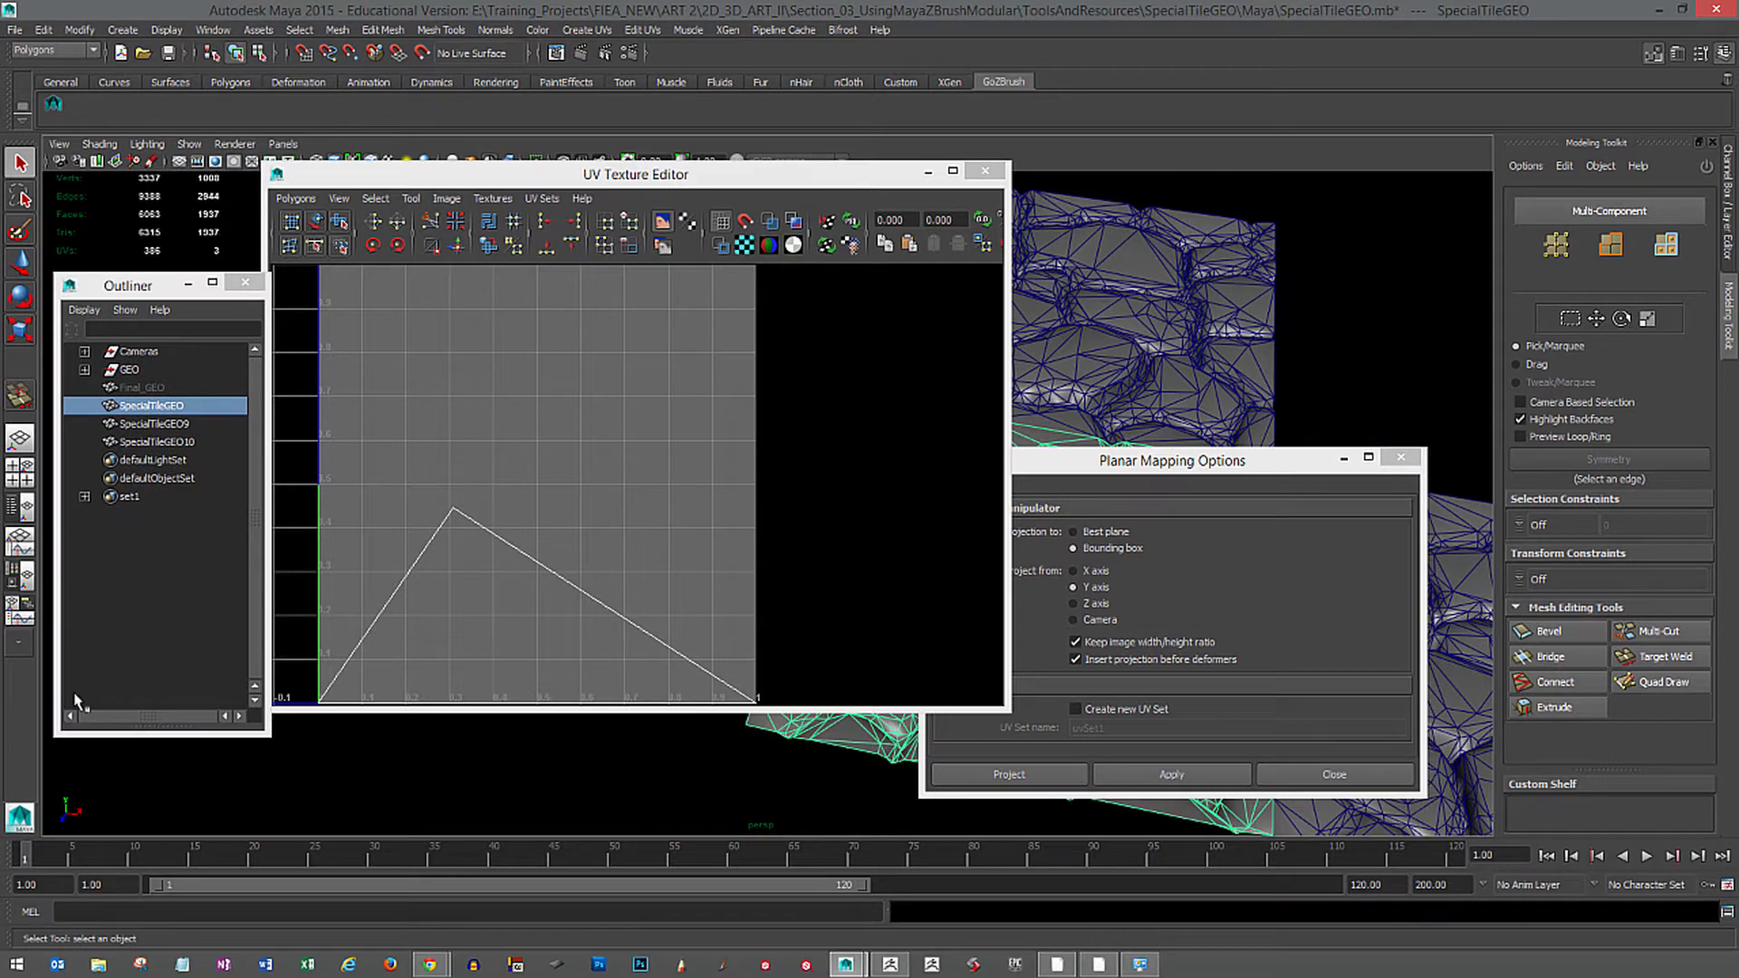
drag(885, 178, 667, 224)
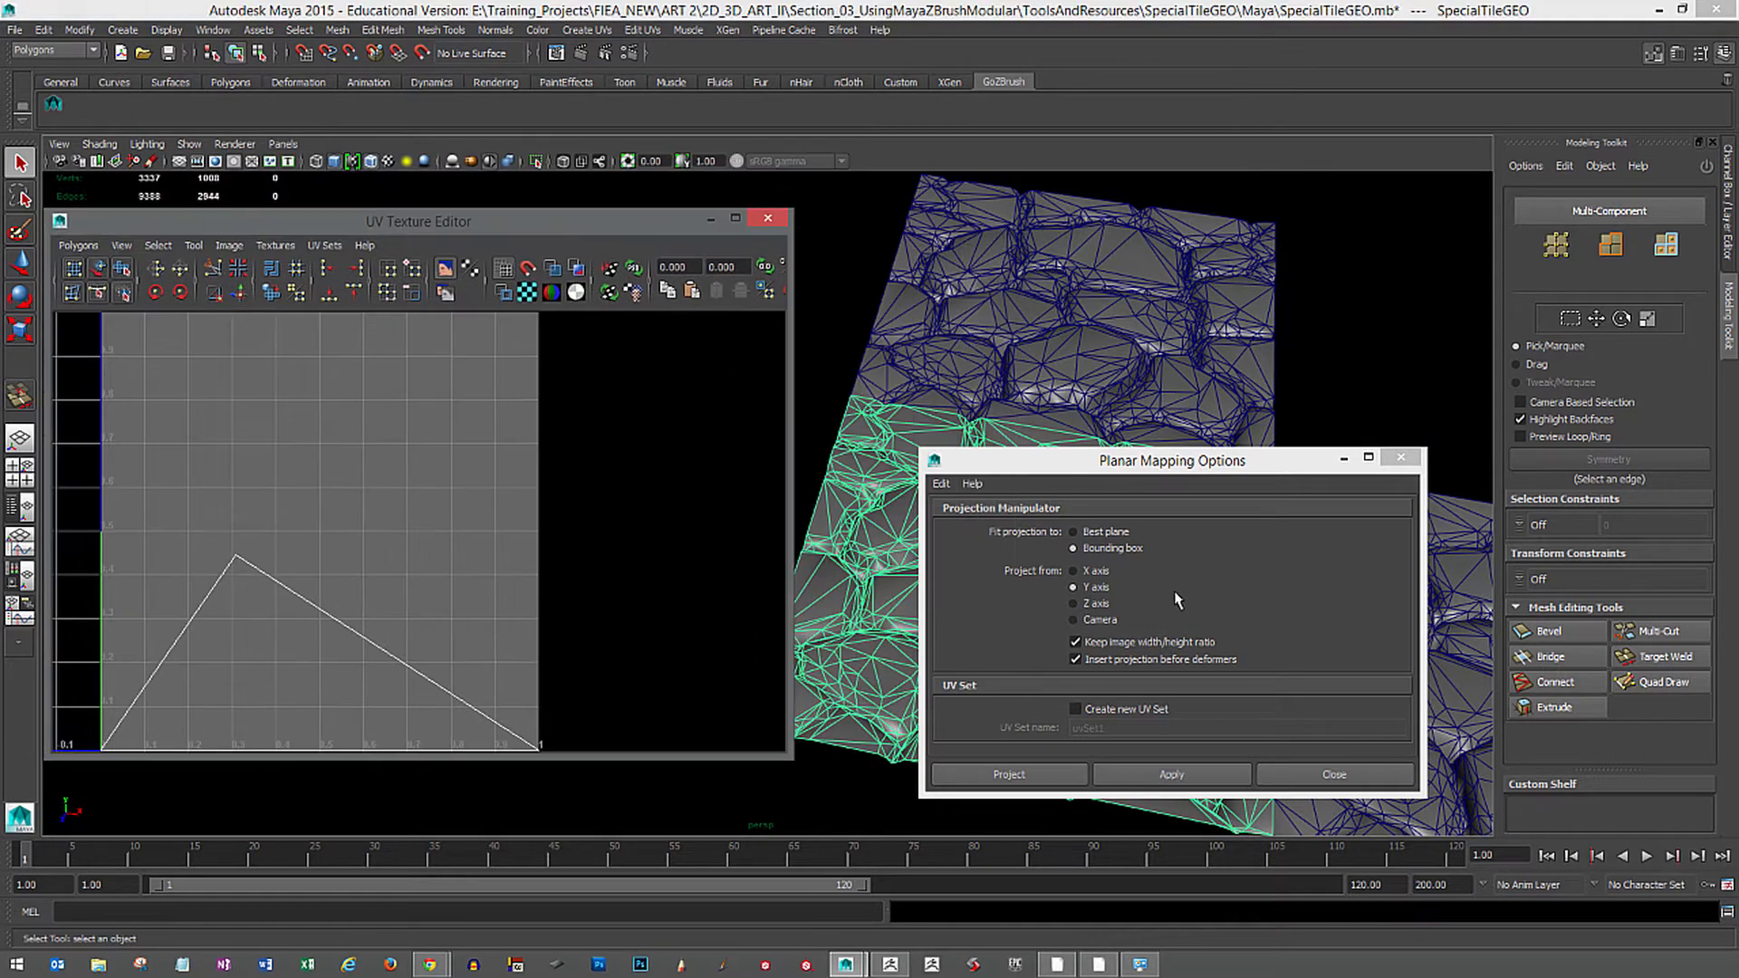
click(1210, 777)
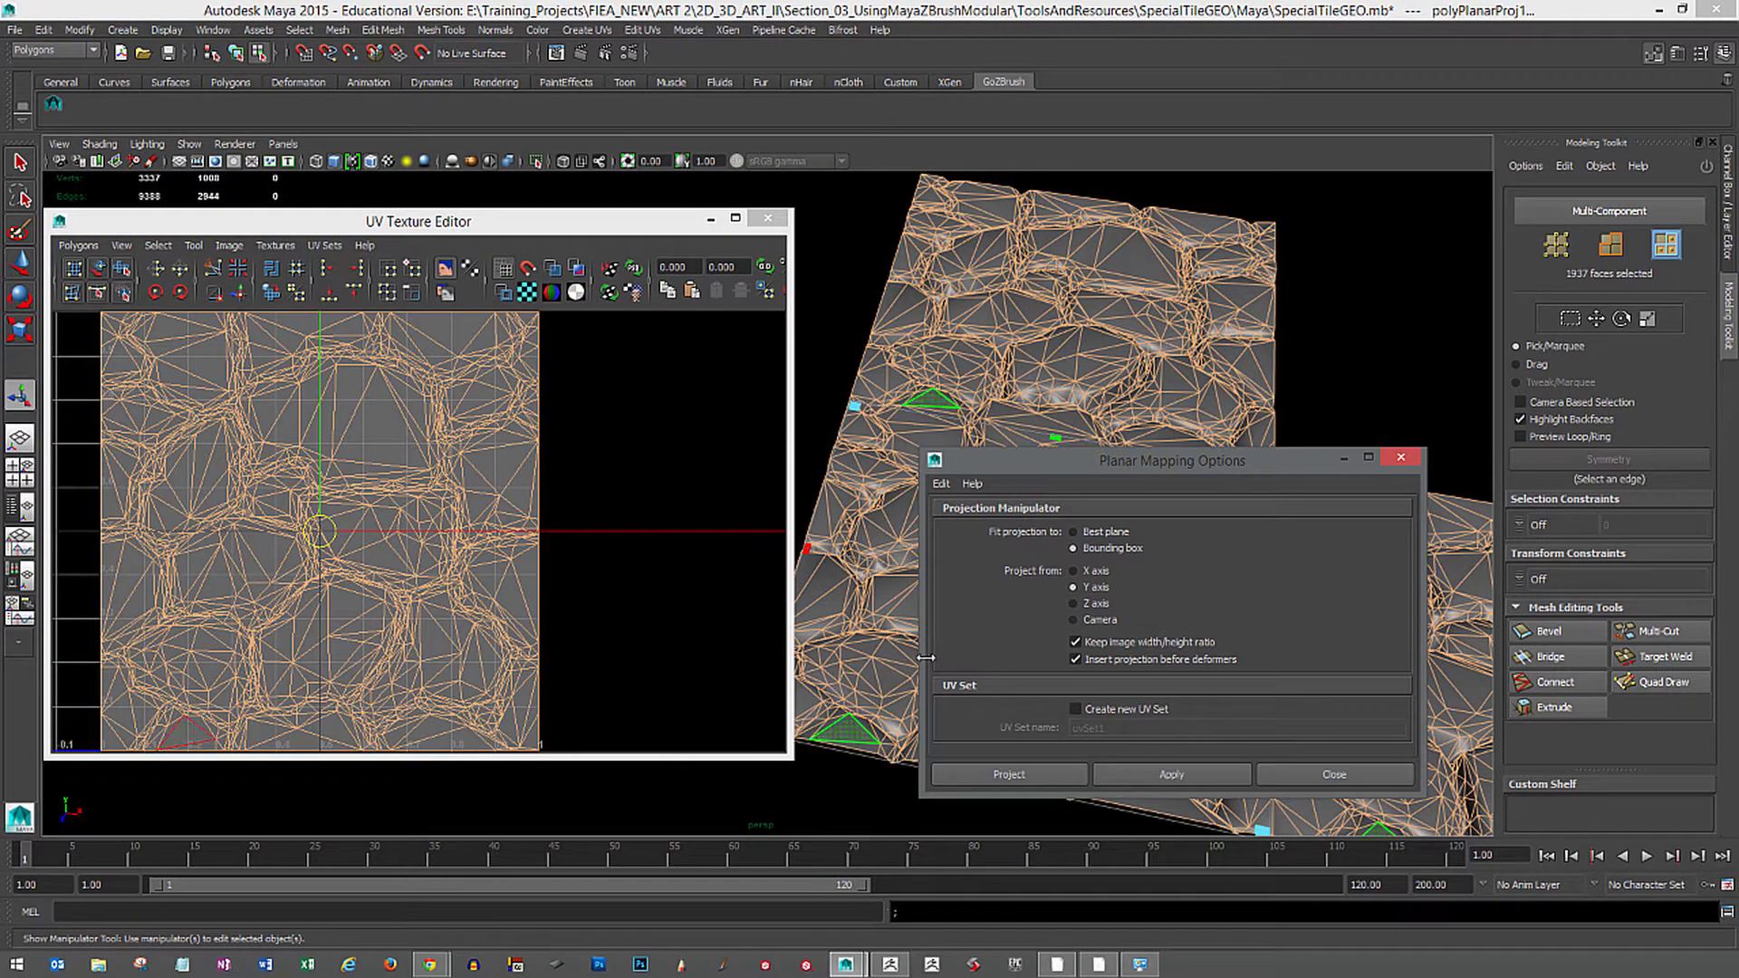
Close the planar mapping options, check the new UV layout, close the UV Texture Editor and deselect the tile's faces.
click(1401, 458)
alt+middle_drag(676, 621, 732, 629)
mouse_move(636, 598)
alt+right_down()
mouse_move(637, 582)
mouse_move(663, 595)
alt+right_up()
alt+middle_drag(663, 596, 615, 499)
alt+right_drag(675, 591, 660, 593)
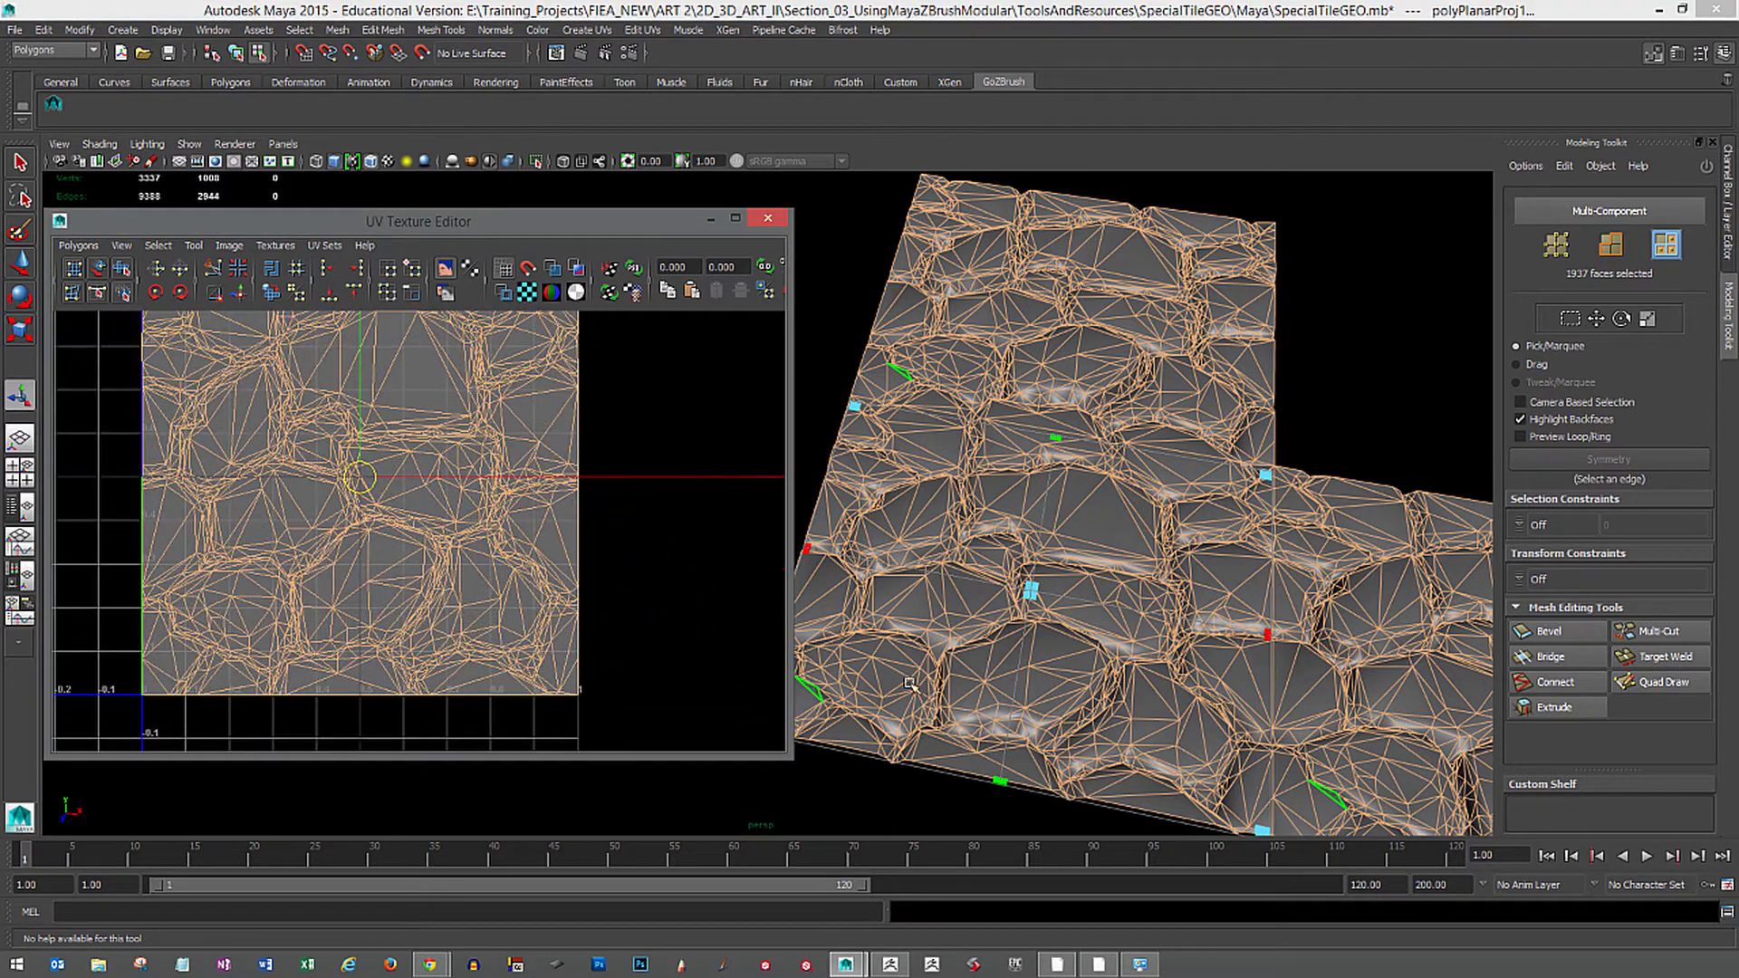
click(769, 221)
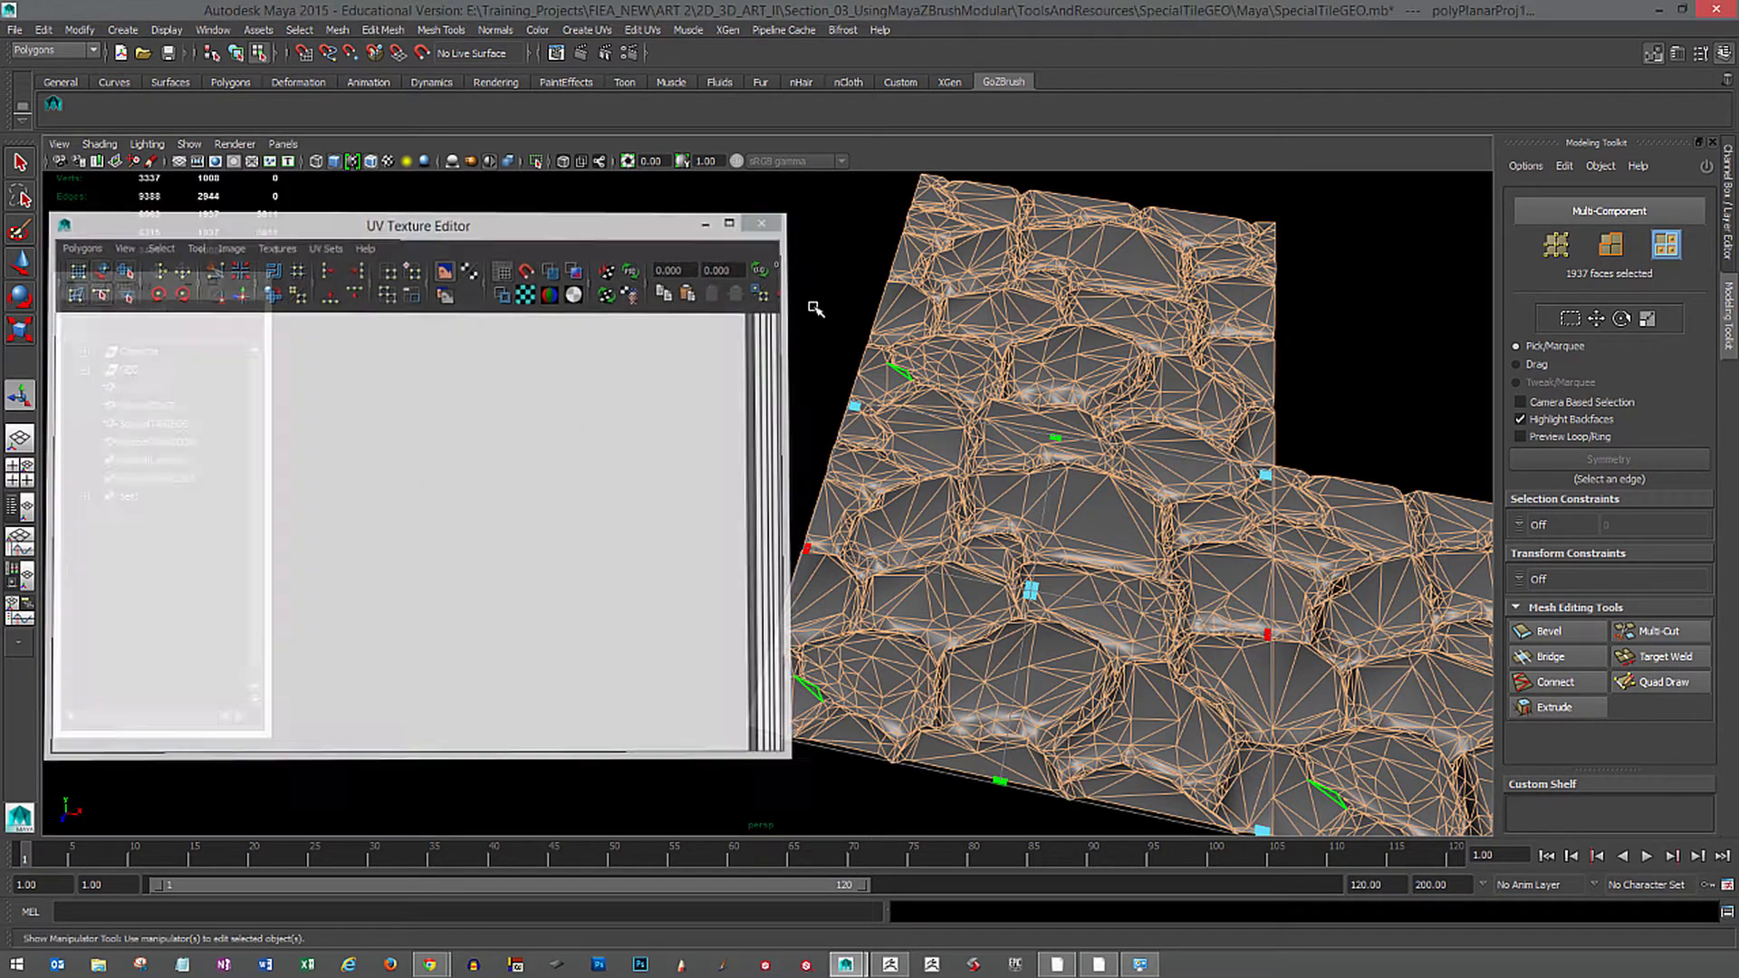
click(780, 510)
alt+middle_drag(1309, 678, 1169, 682)
alt+drag(1169, 681, 1194, 671)
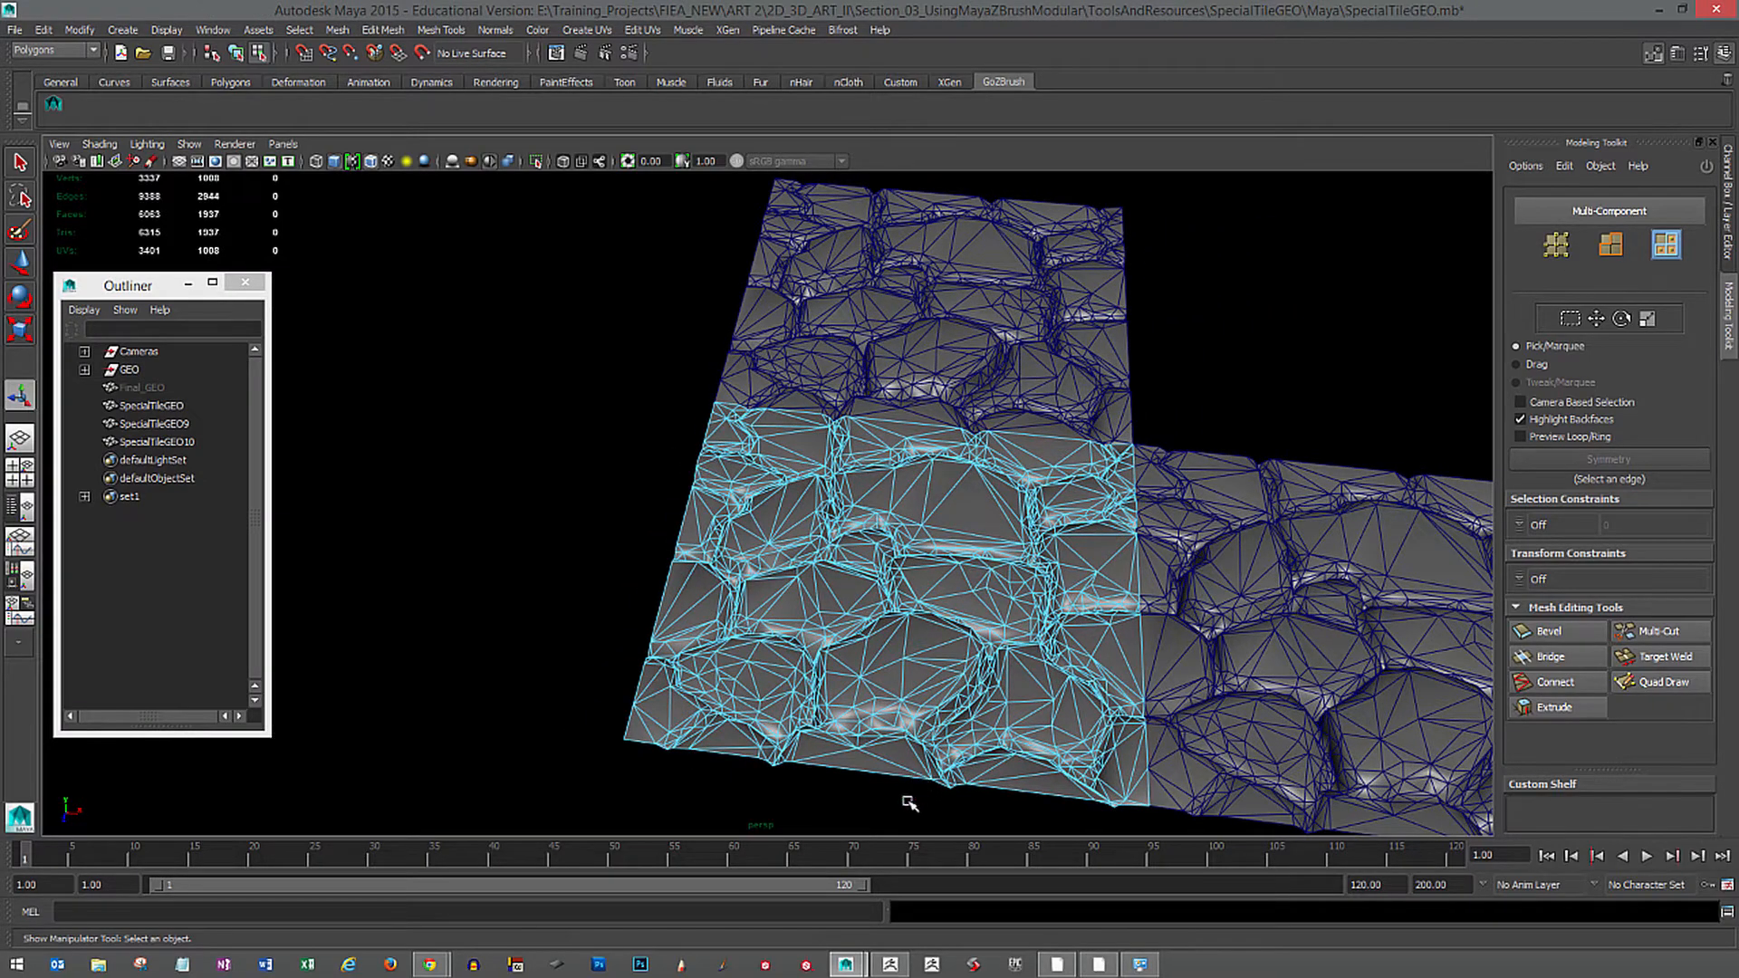
Select the protruding vertices on the central tile's front edge to check the seam, and return to object selection.
alt+drag(909, 802, 1040, 660)
alt+right_drag(1005, 707, 1015, 705)
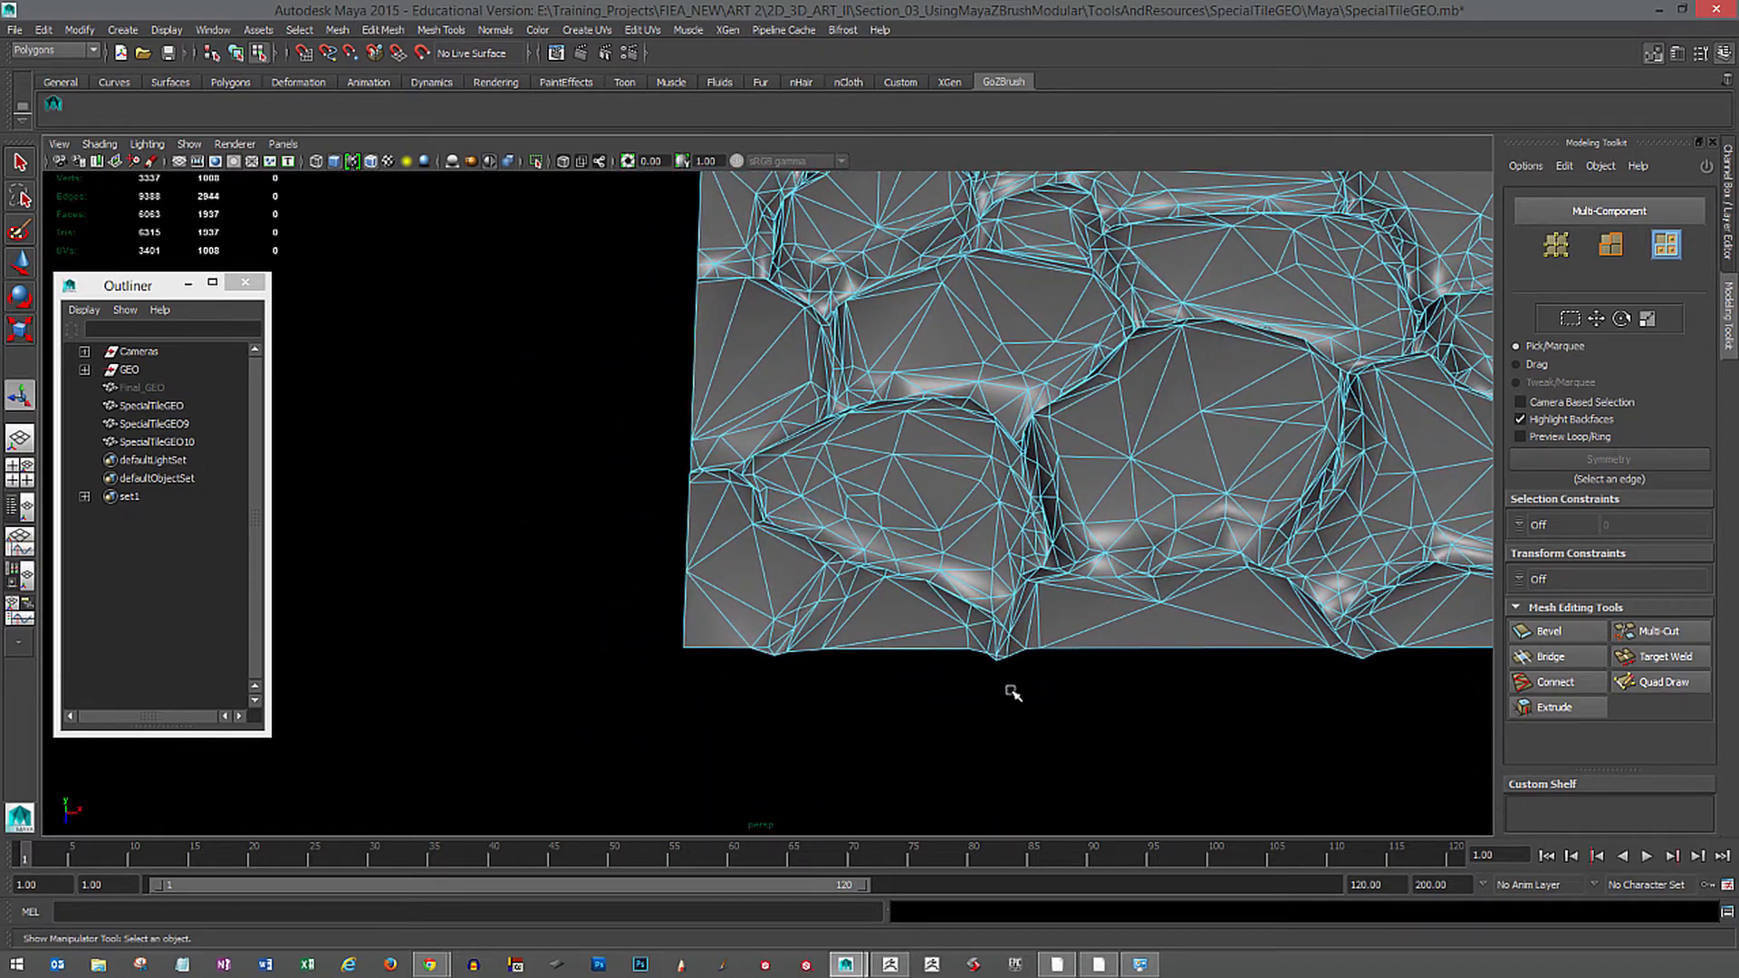
drag(986, 638, 1010, 677)
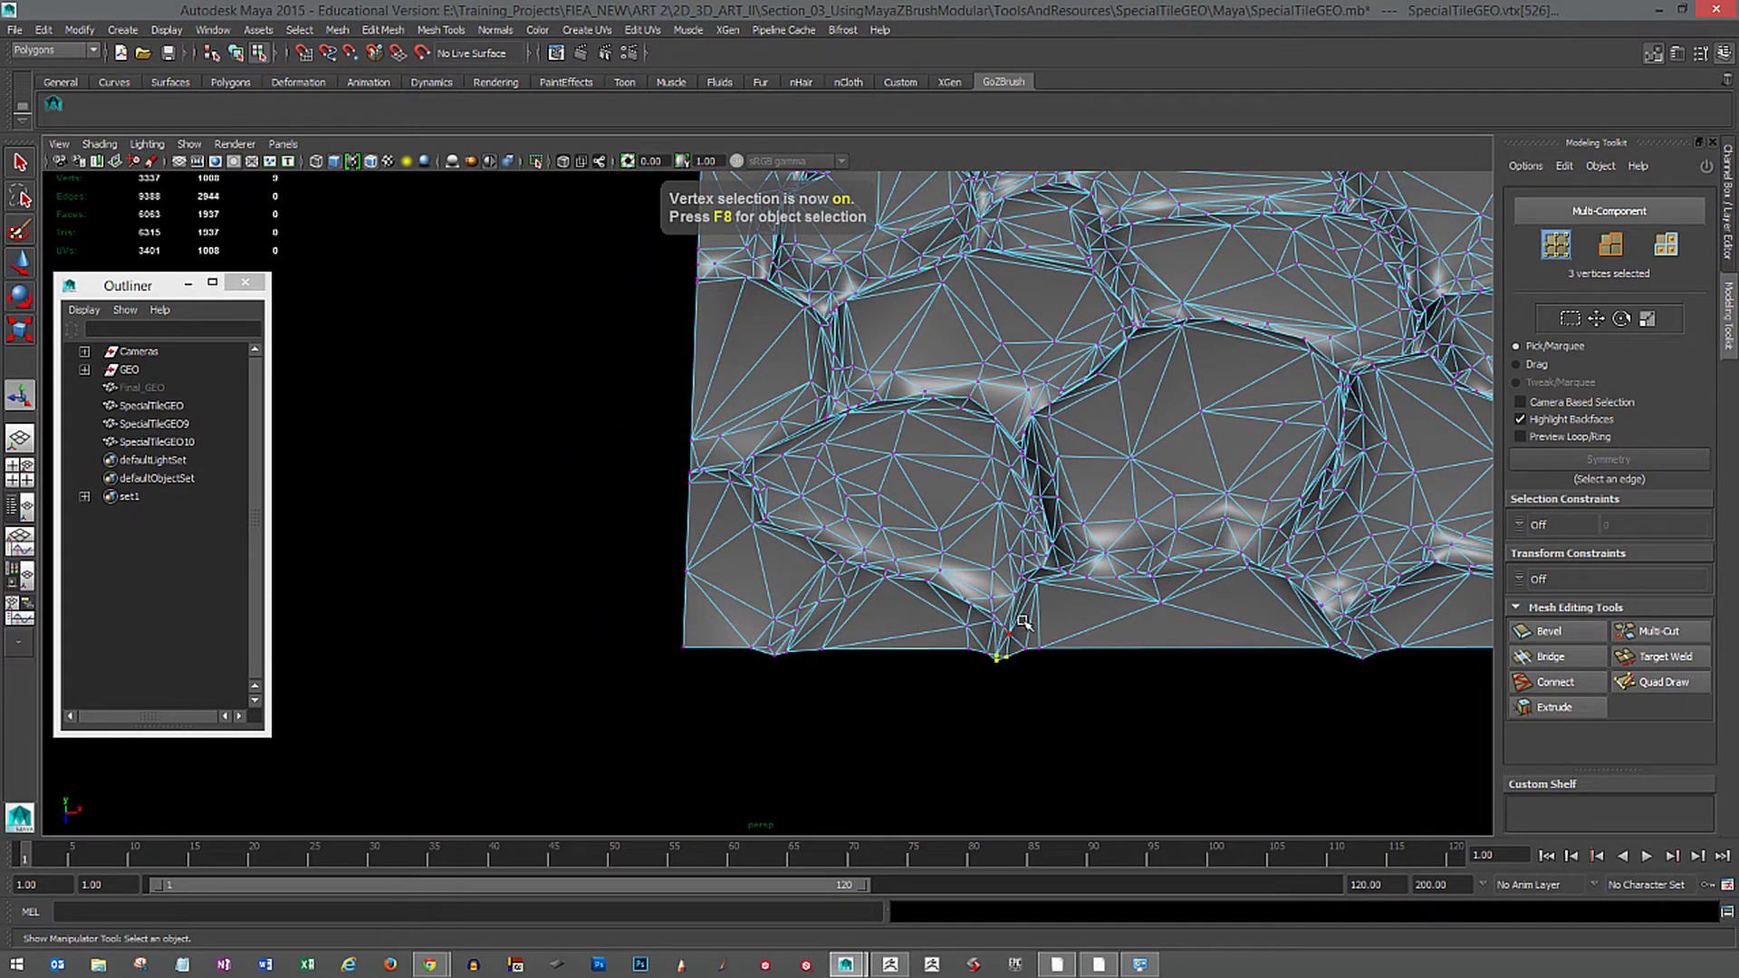
key(w)
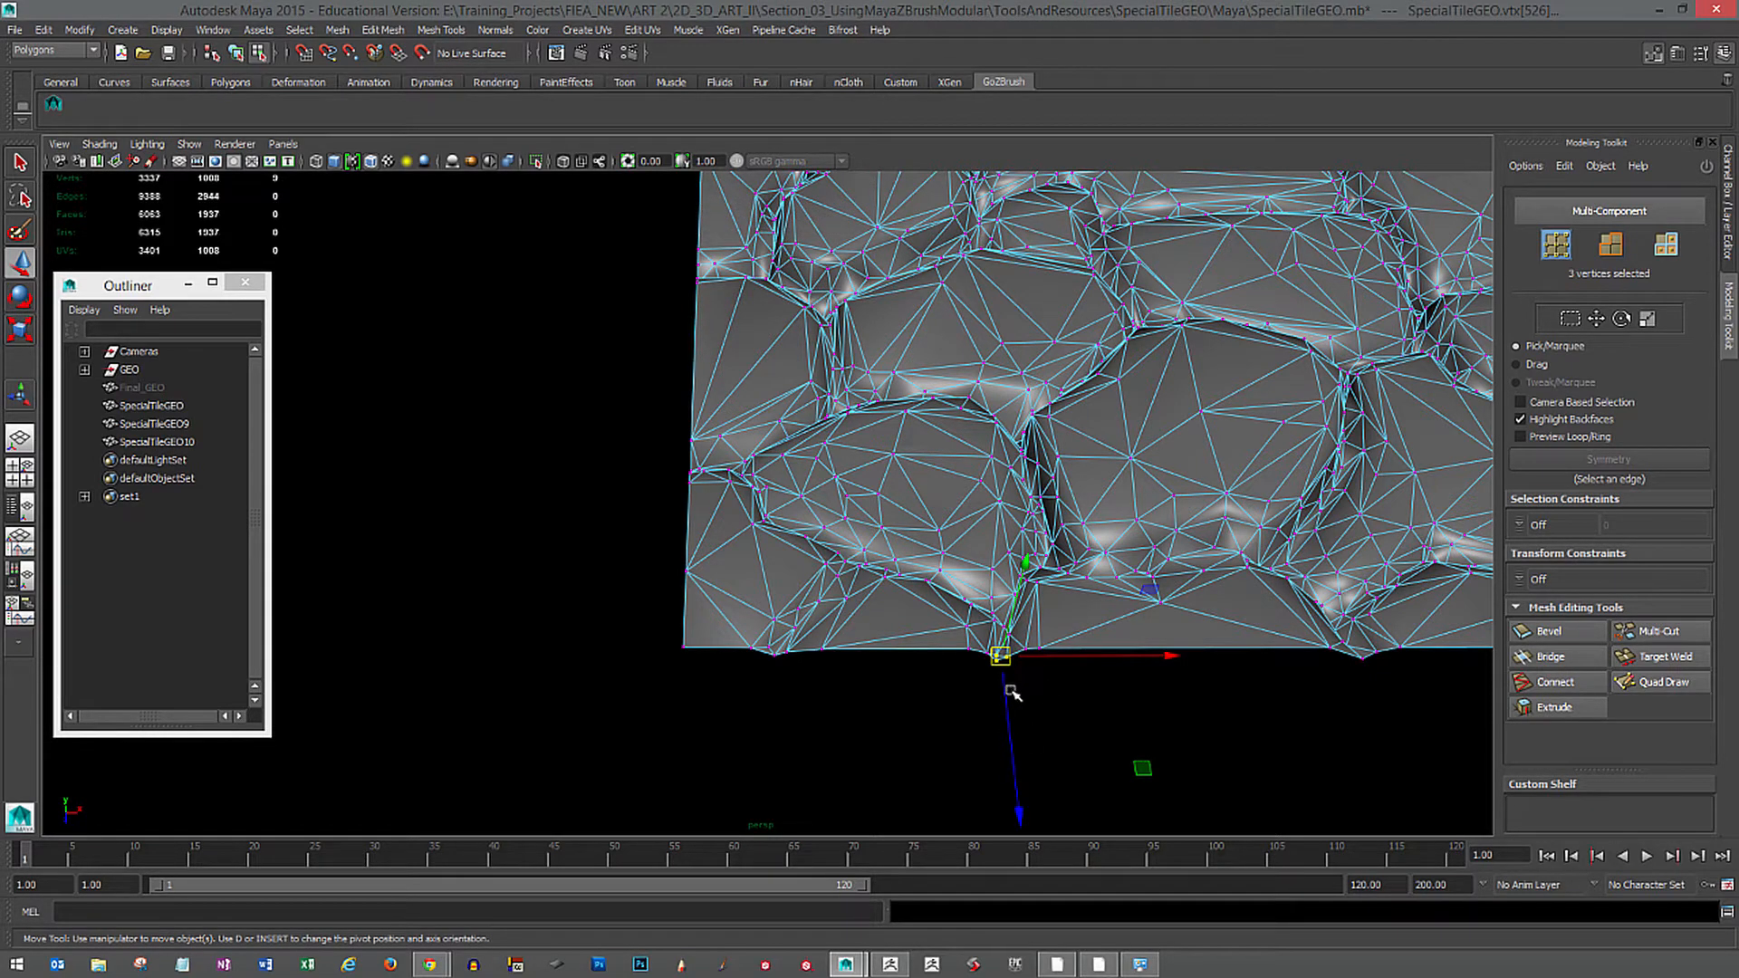
key(f)
alt+drag(1218, 687, 1061, 654)
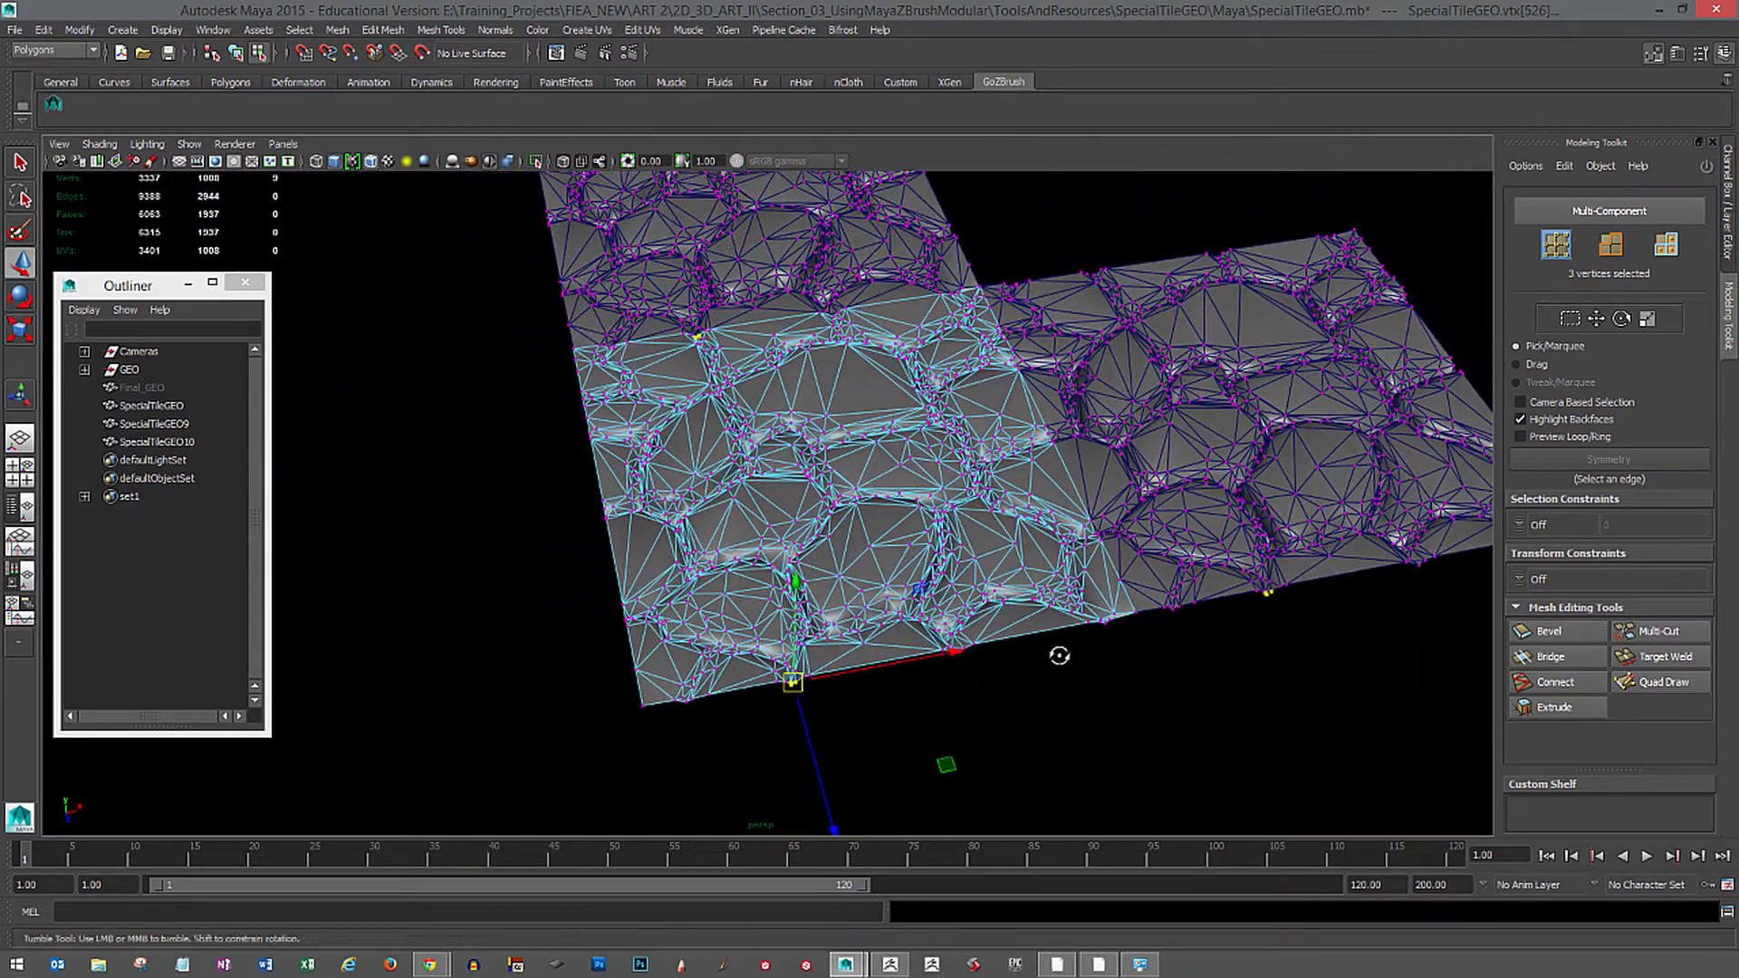
key(F8)
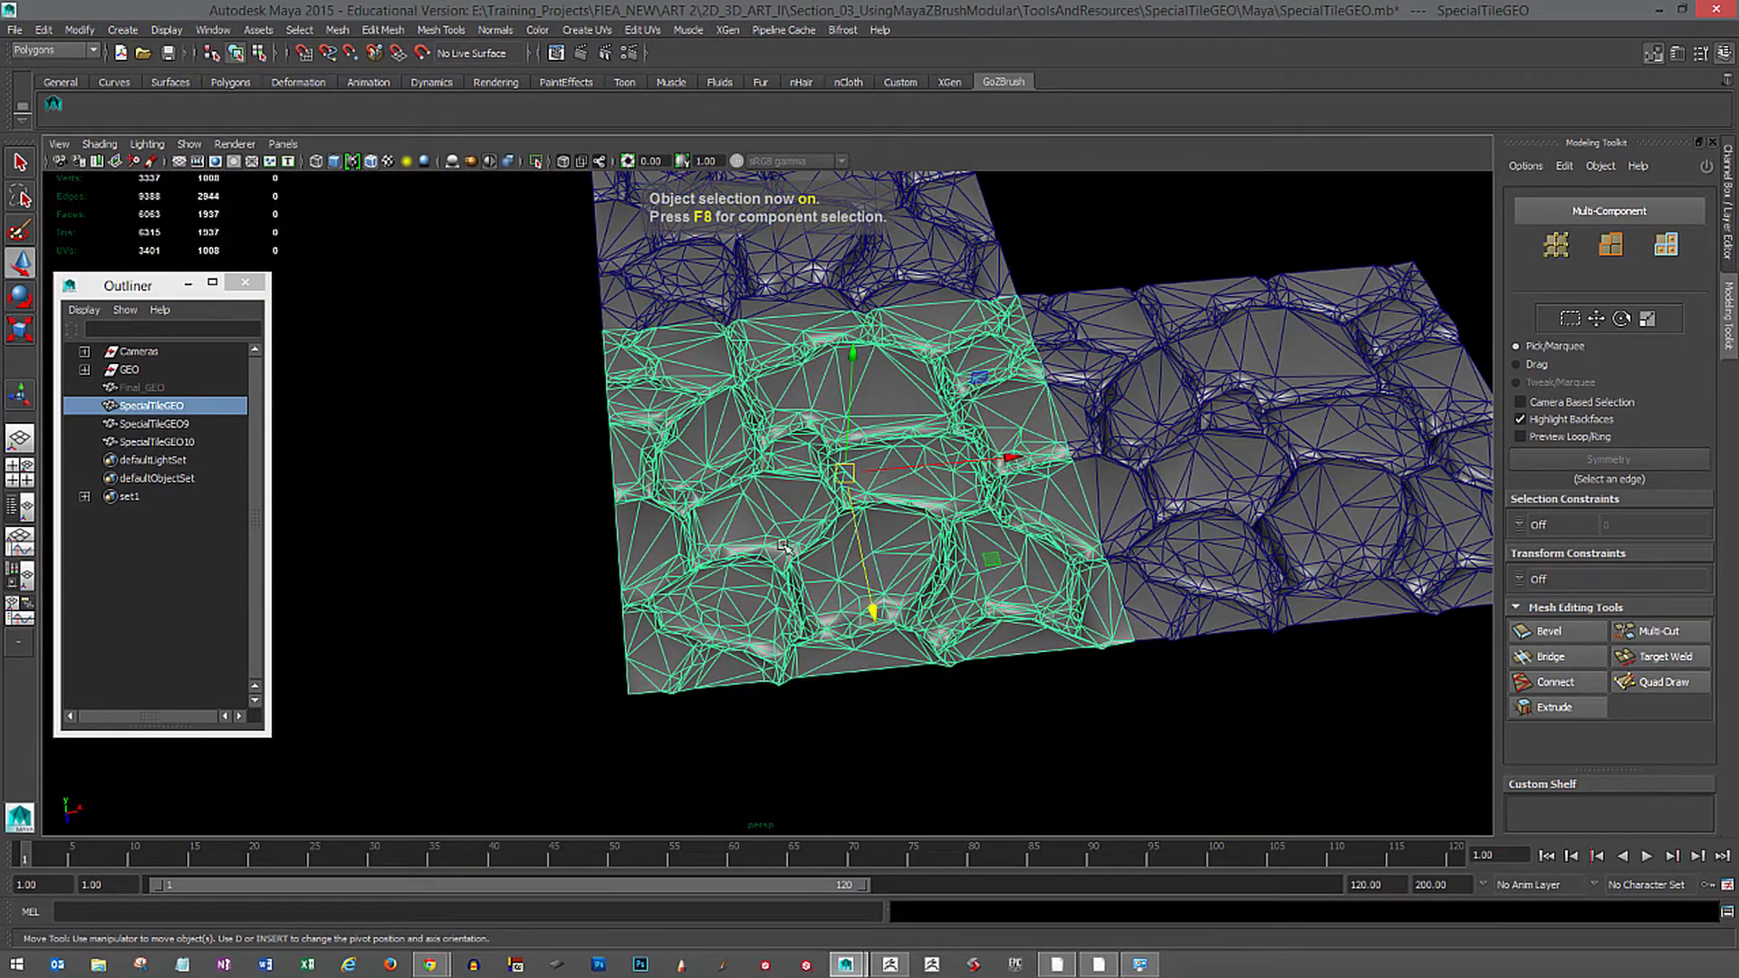
Duplicate the central tile with Duplicate Special and move the copy -100 along X, snapped to the grid.
click(80, 29)
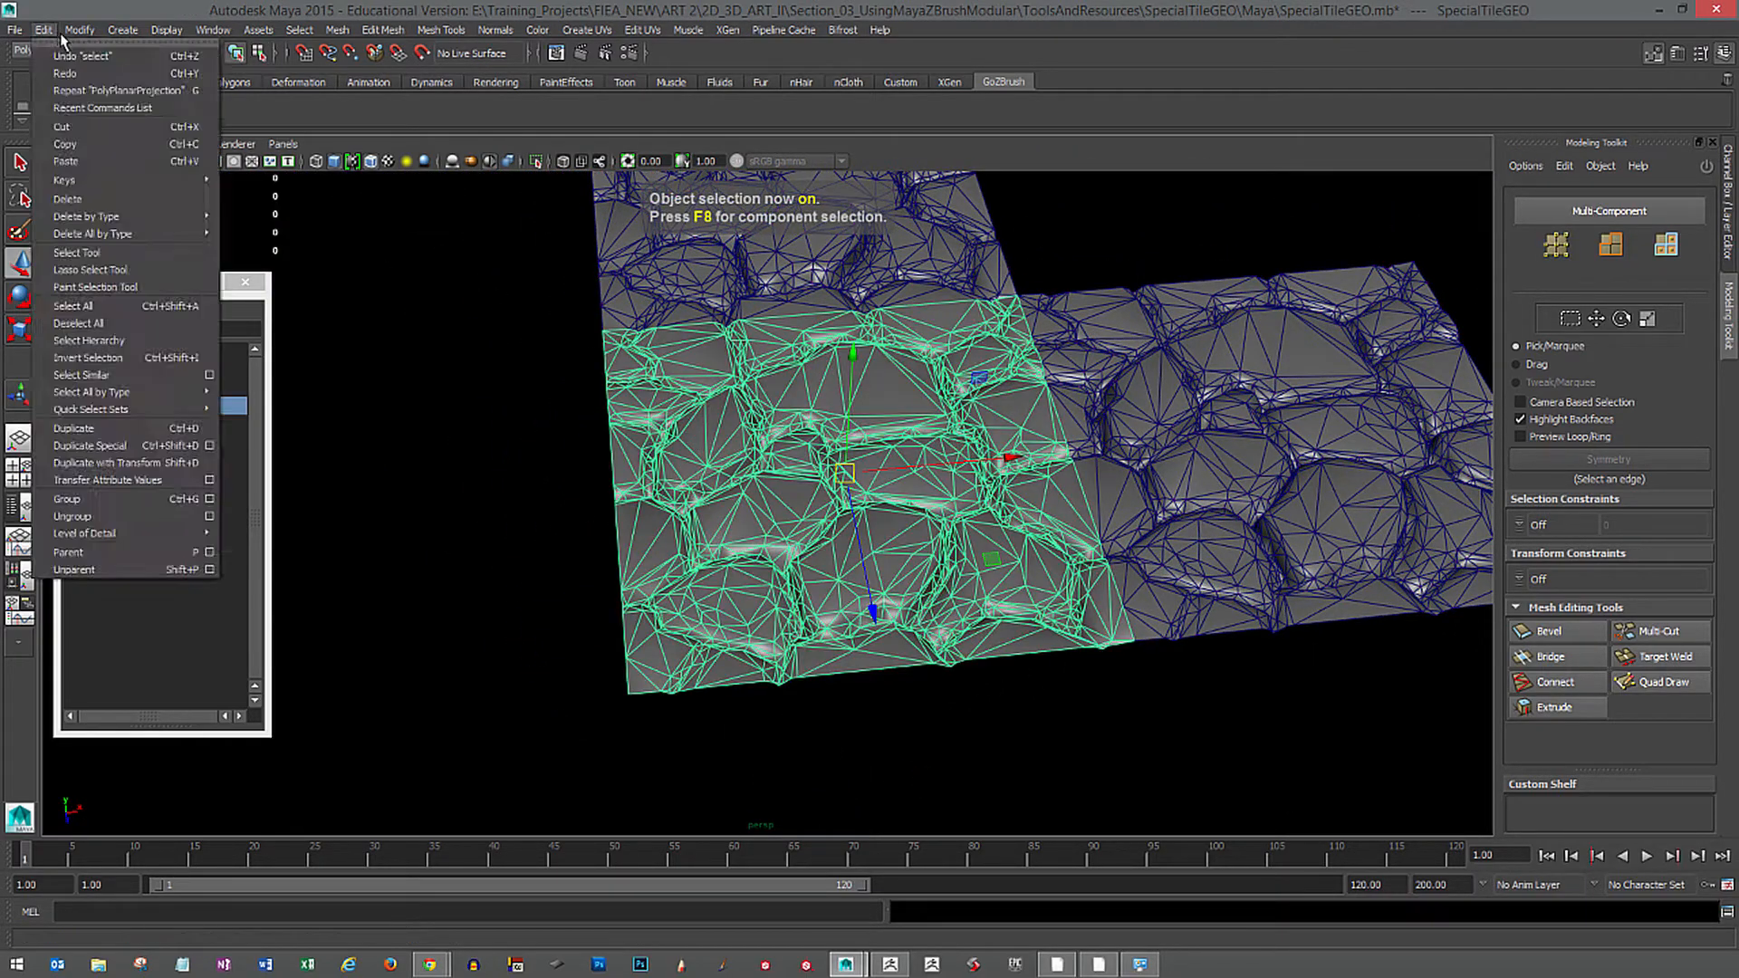
click(147, 448)
alt+middle_drag(883, 664, 933, 677)
key(x)
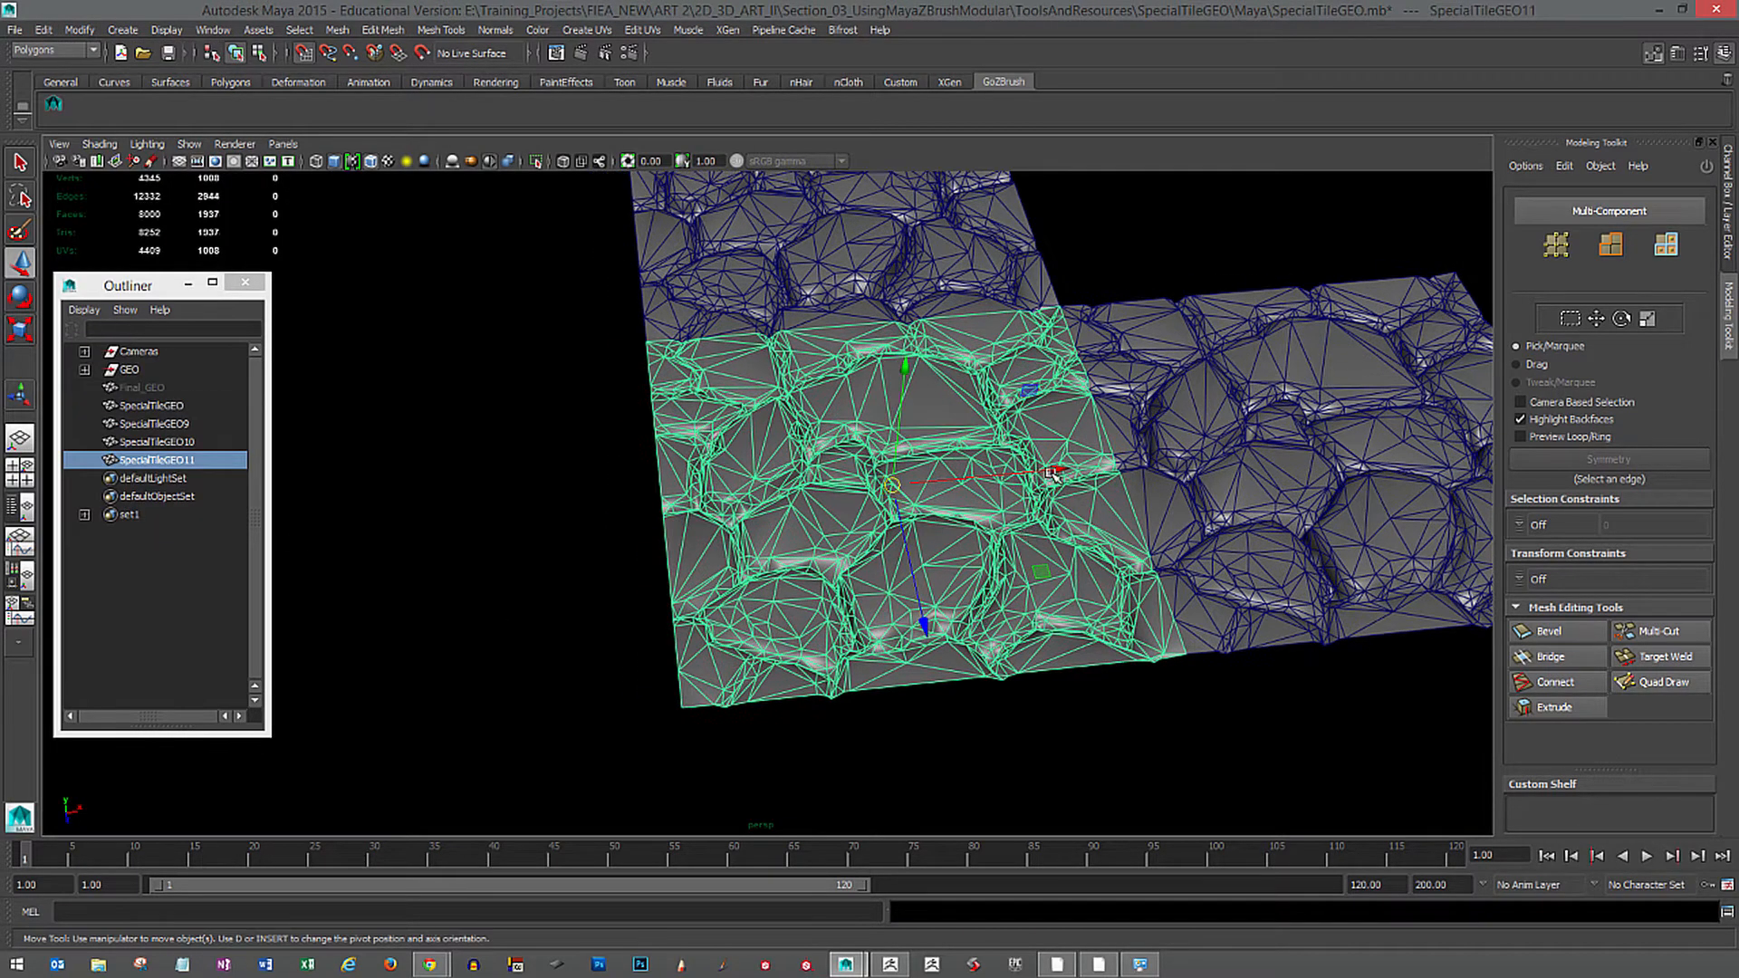
drag(1051, 472, 363, 515)
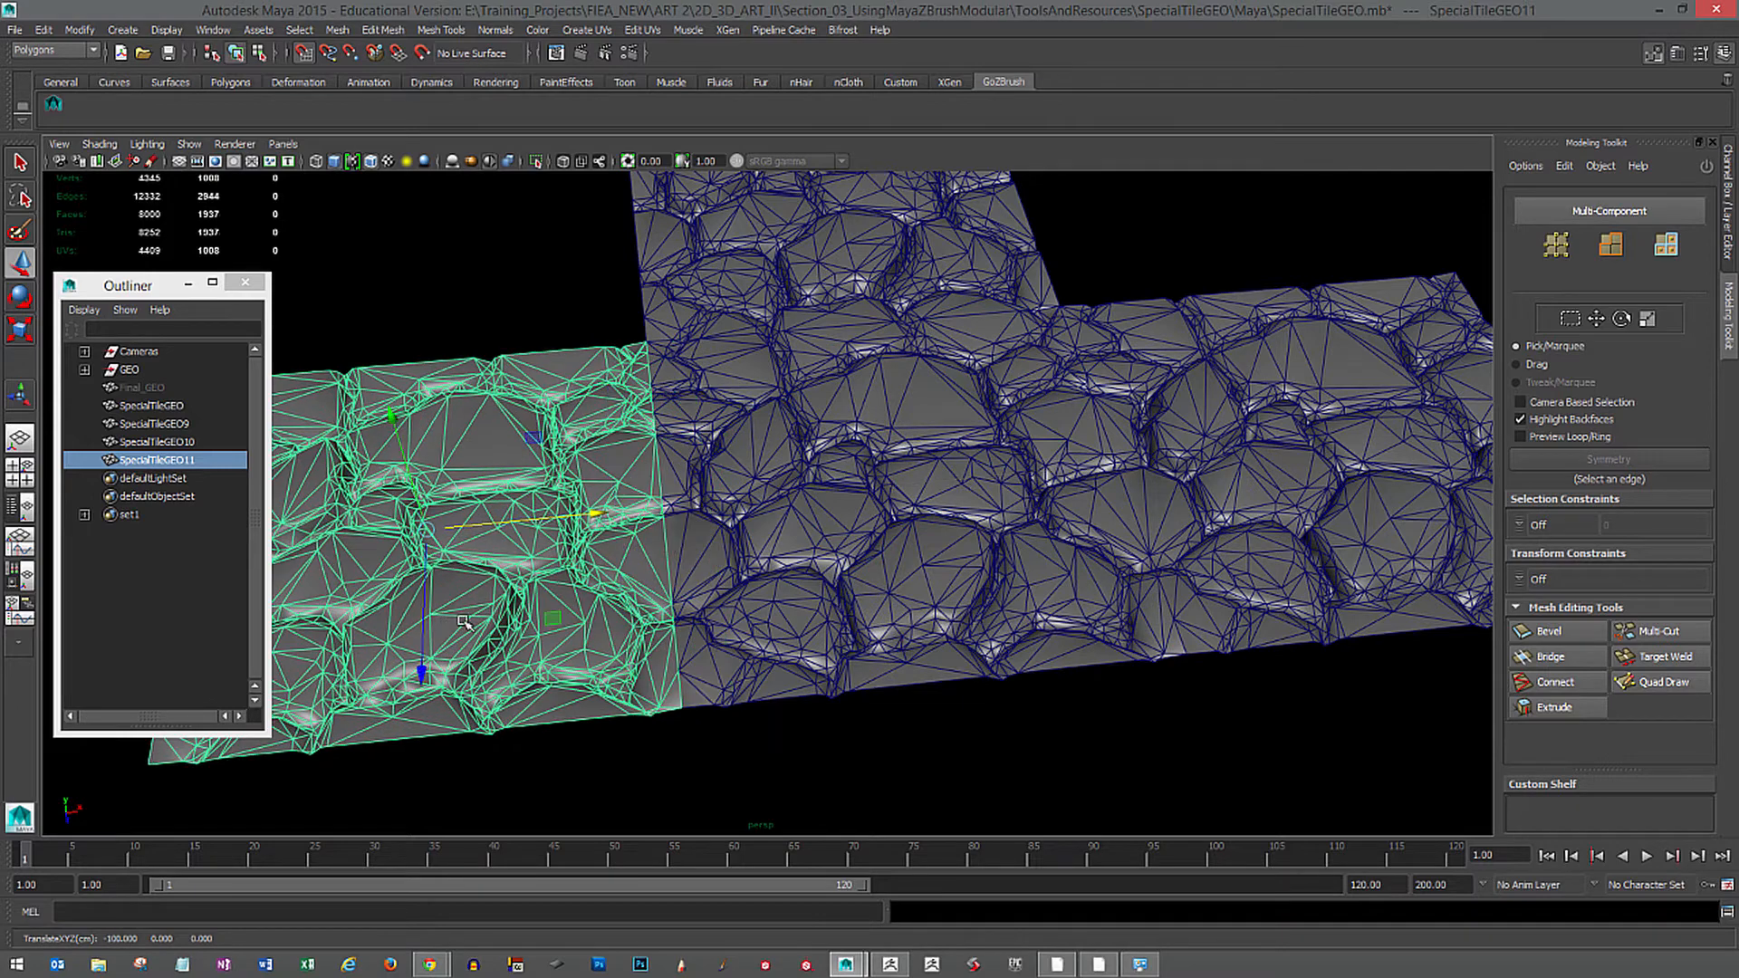
Make another Duplicate Special copy of the central tile and place it flush against the tile's front edge.
alt+right_drag(1028, 698, 858, 649)
alt+drag(858, 648, 822, 623)
click(874, 598)
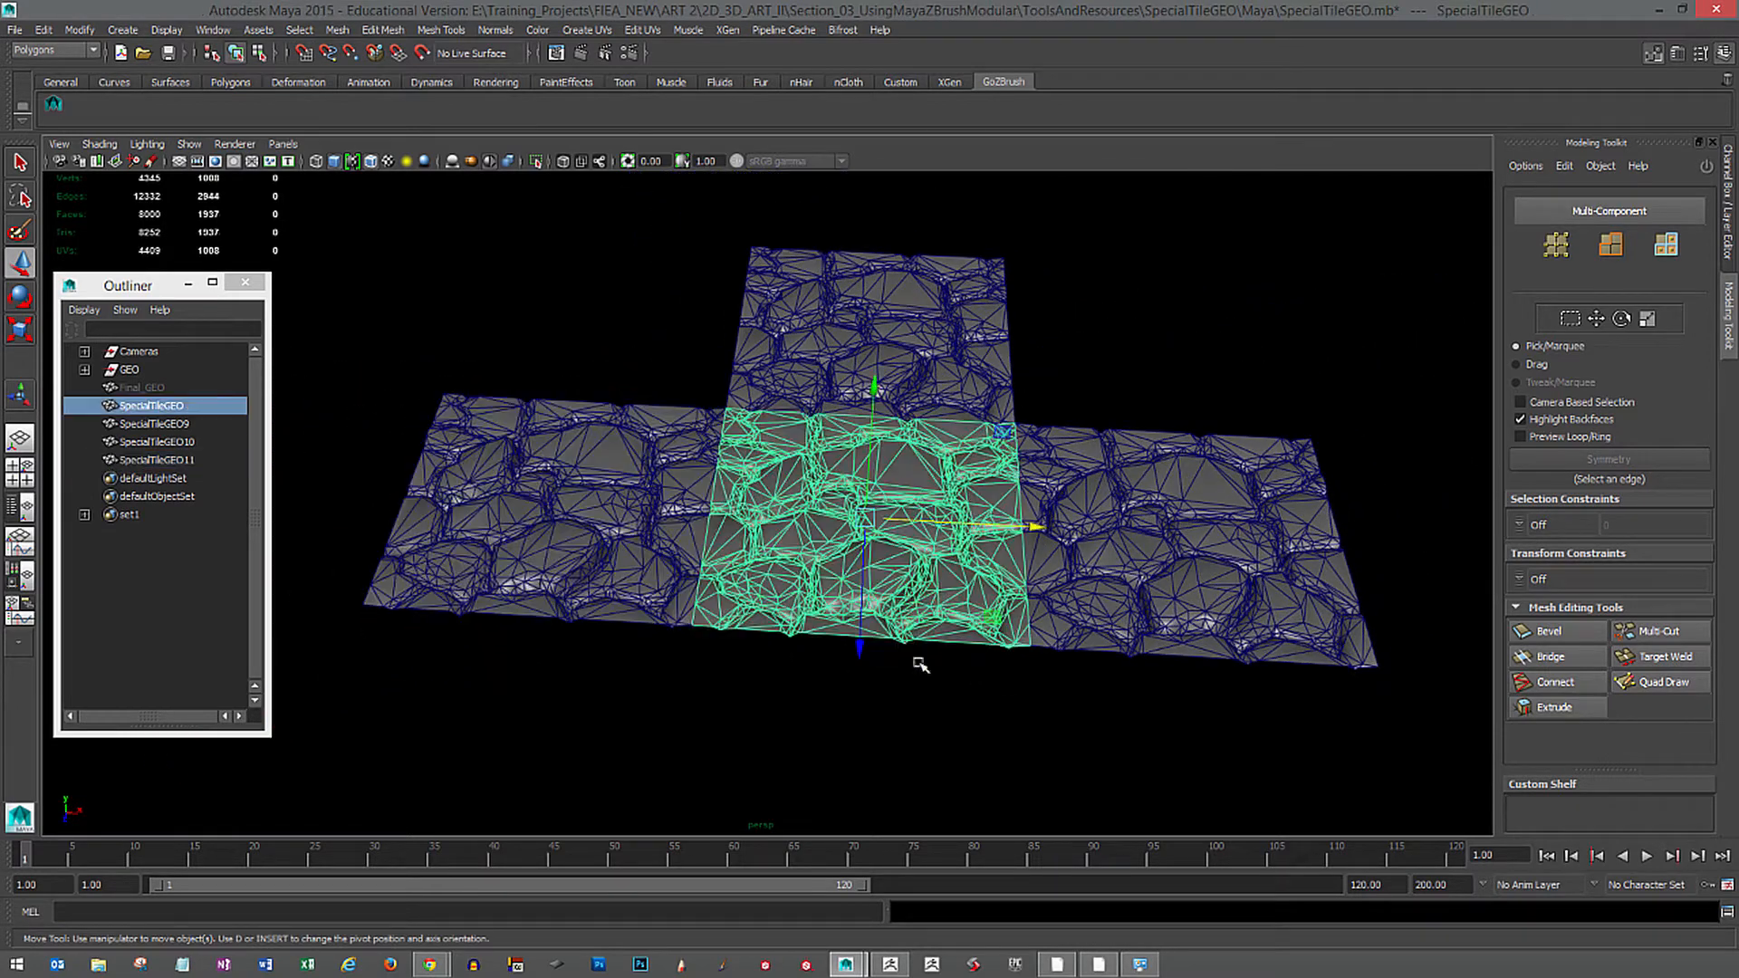
click(44, 29)
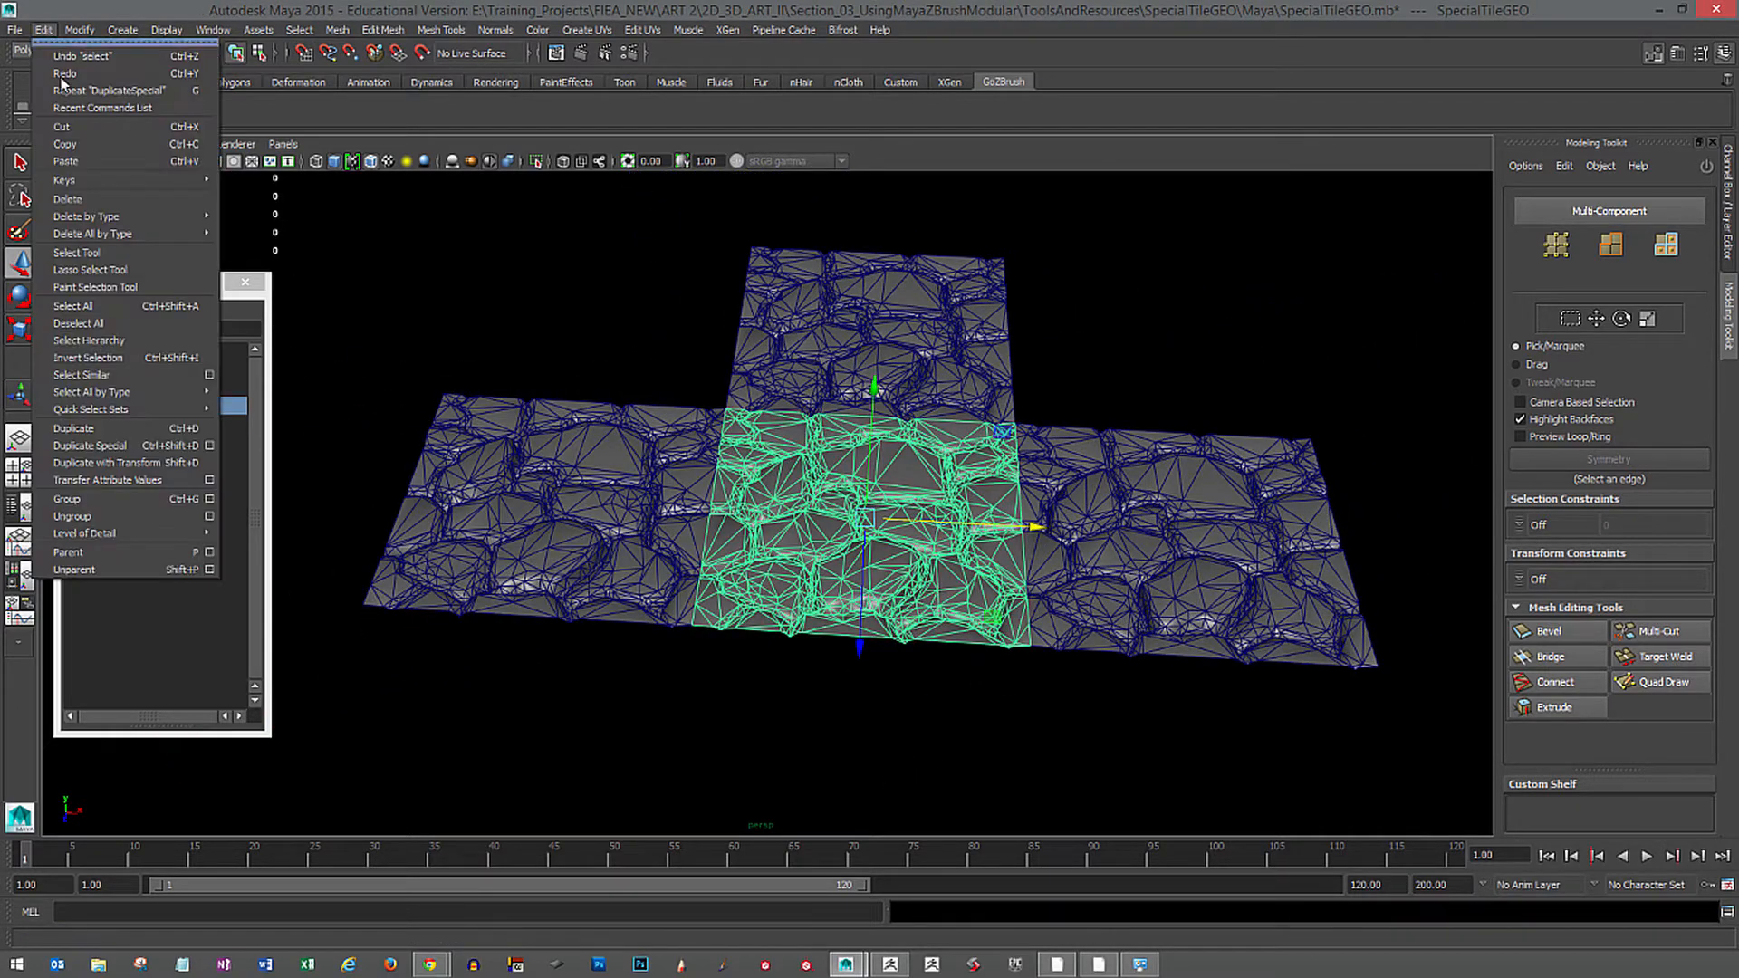
click(191, 450)
alt+drag(897, 677, 820, 777)
alt+drag(1056, 681, 1120, 648)
click(1166, 650)
alt+right_drag(1120, 649, 1087, 572)
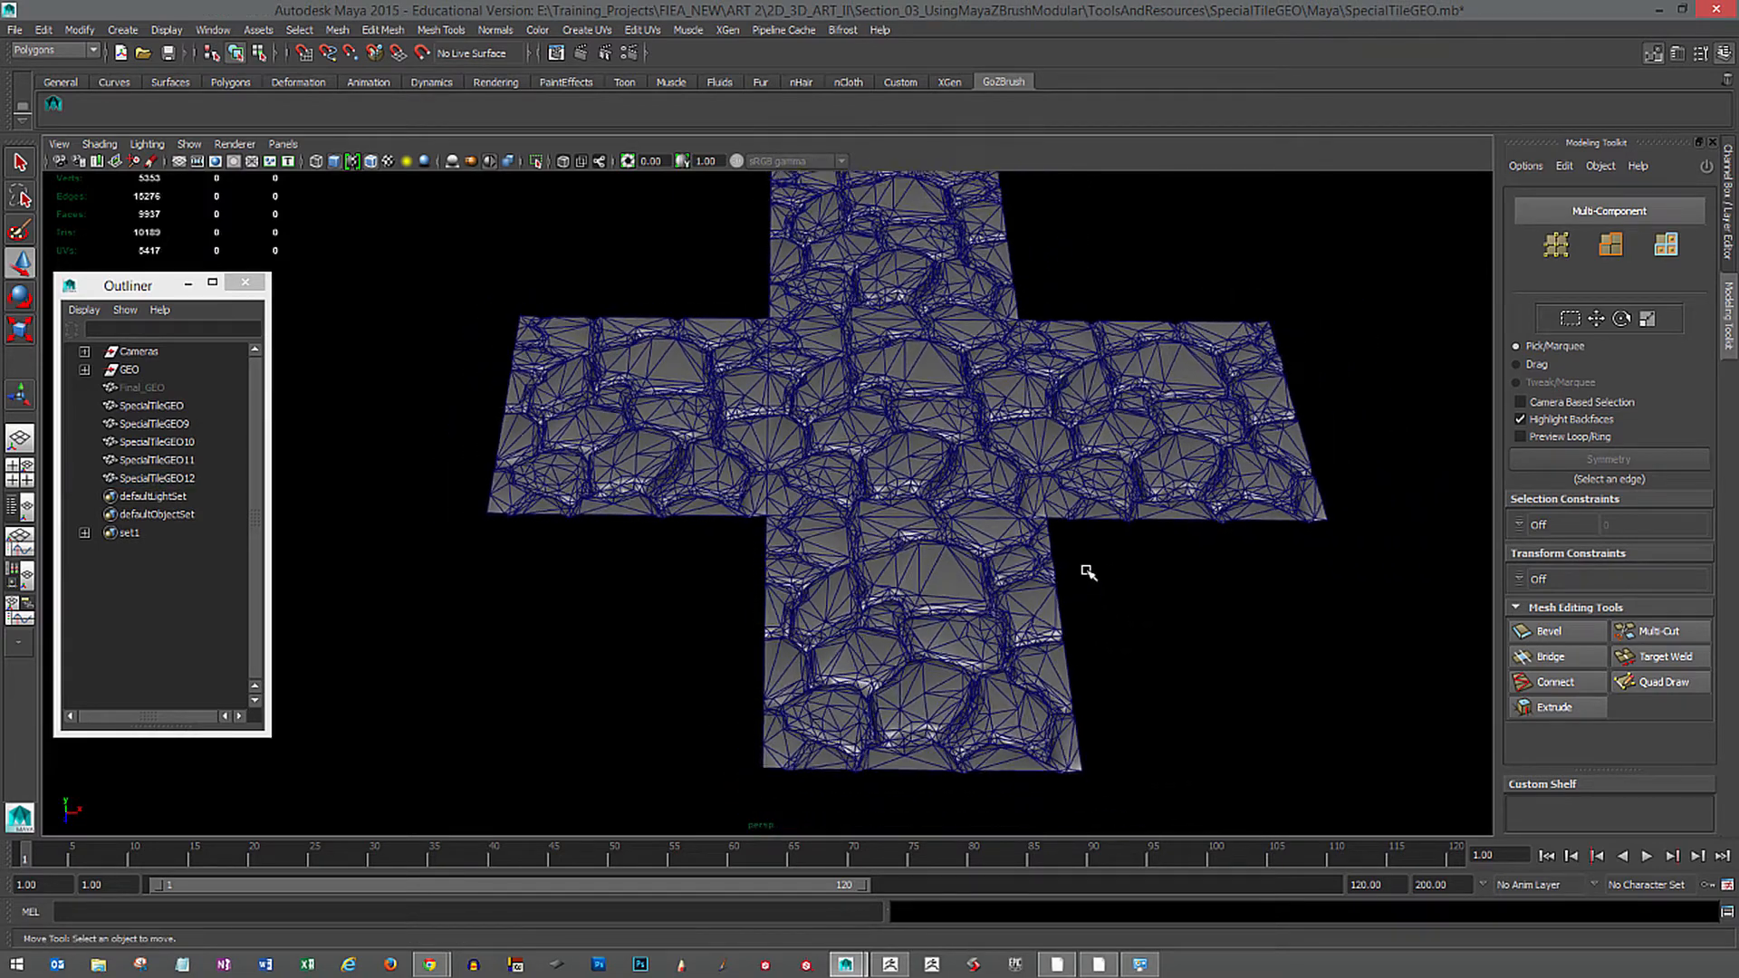
Duplicate the rear middle tile and move the copy one tile width along negative X to fill the rear corner.
alt+drag(1087, 572, 1099, 699)
click(902, 384)
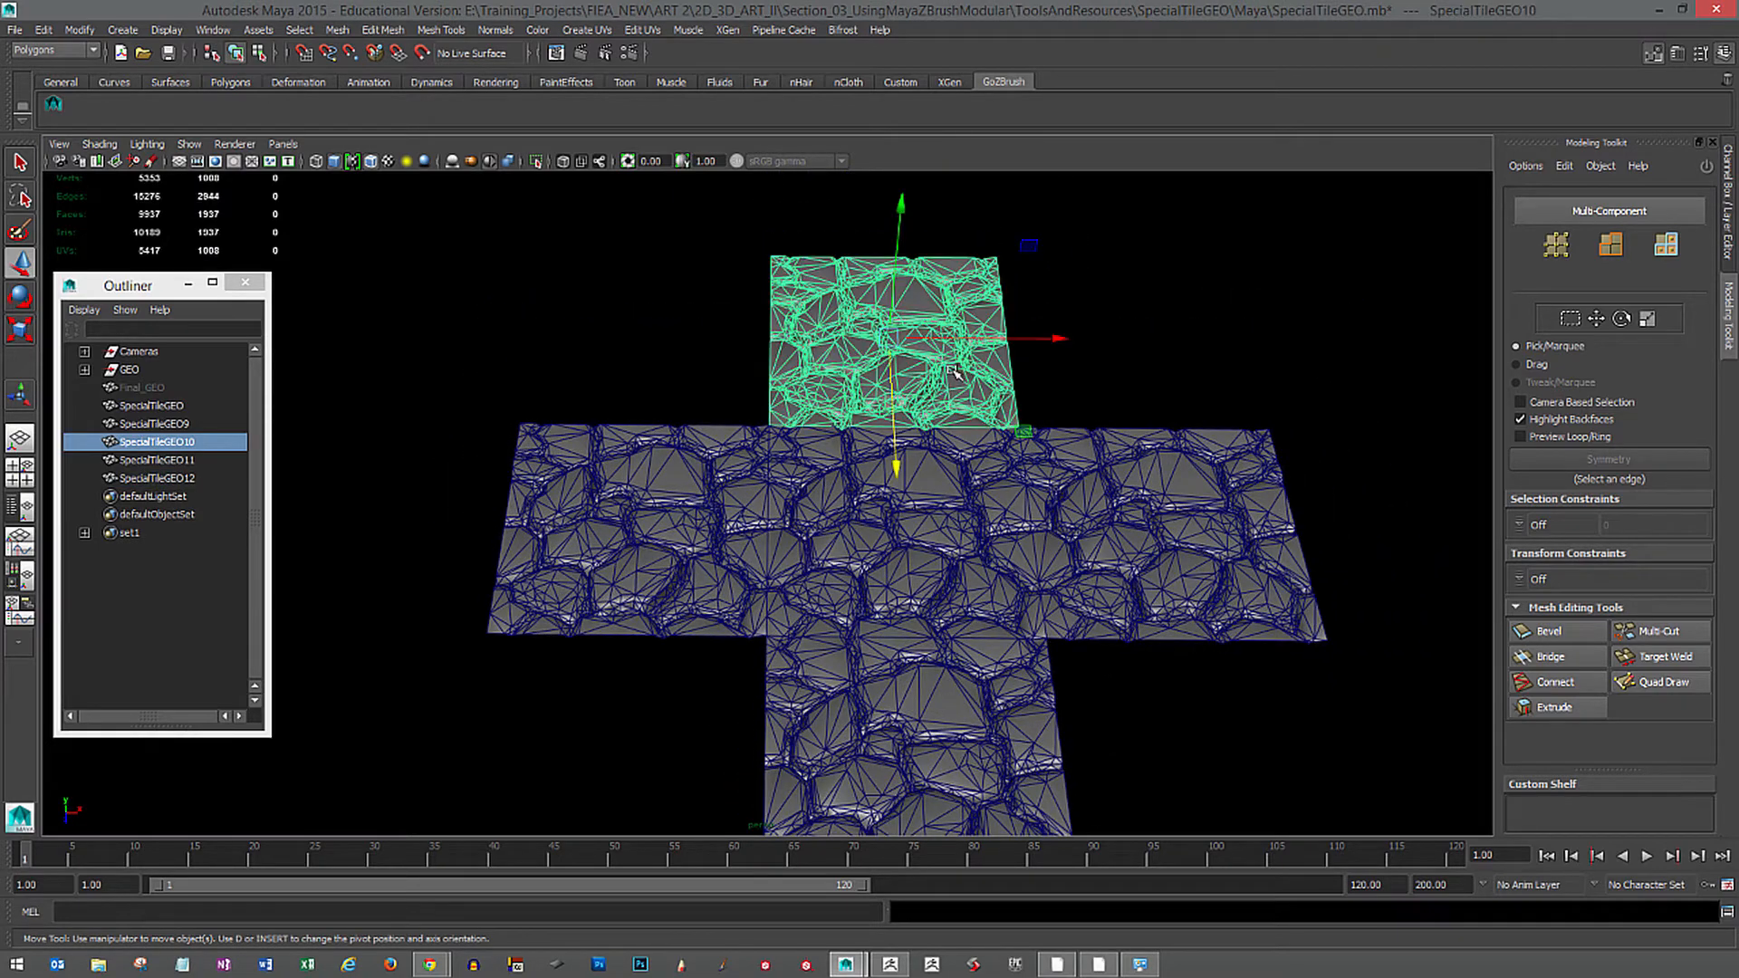
key(ctrl+d)
drag(1049, 334, 815, 337)
Duplicate the rear middle tile again and move the copy one tile width along positive X, completing the rear row.
click(1012, 391)
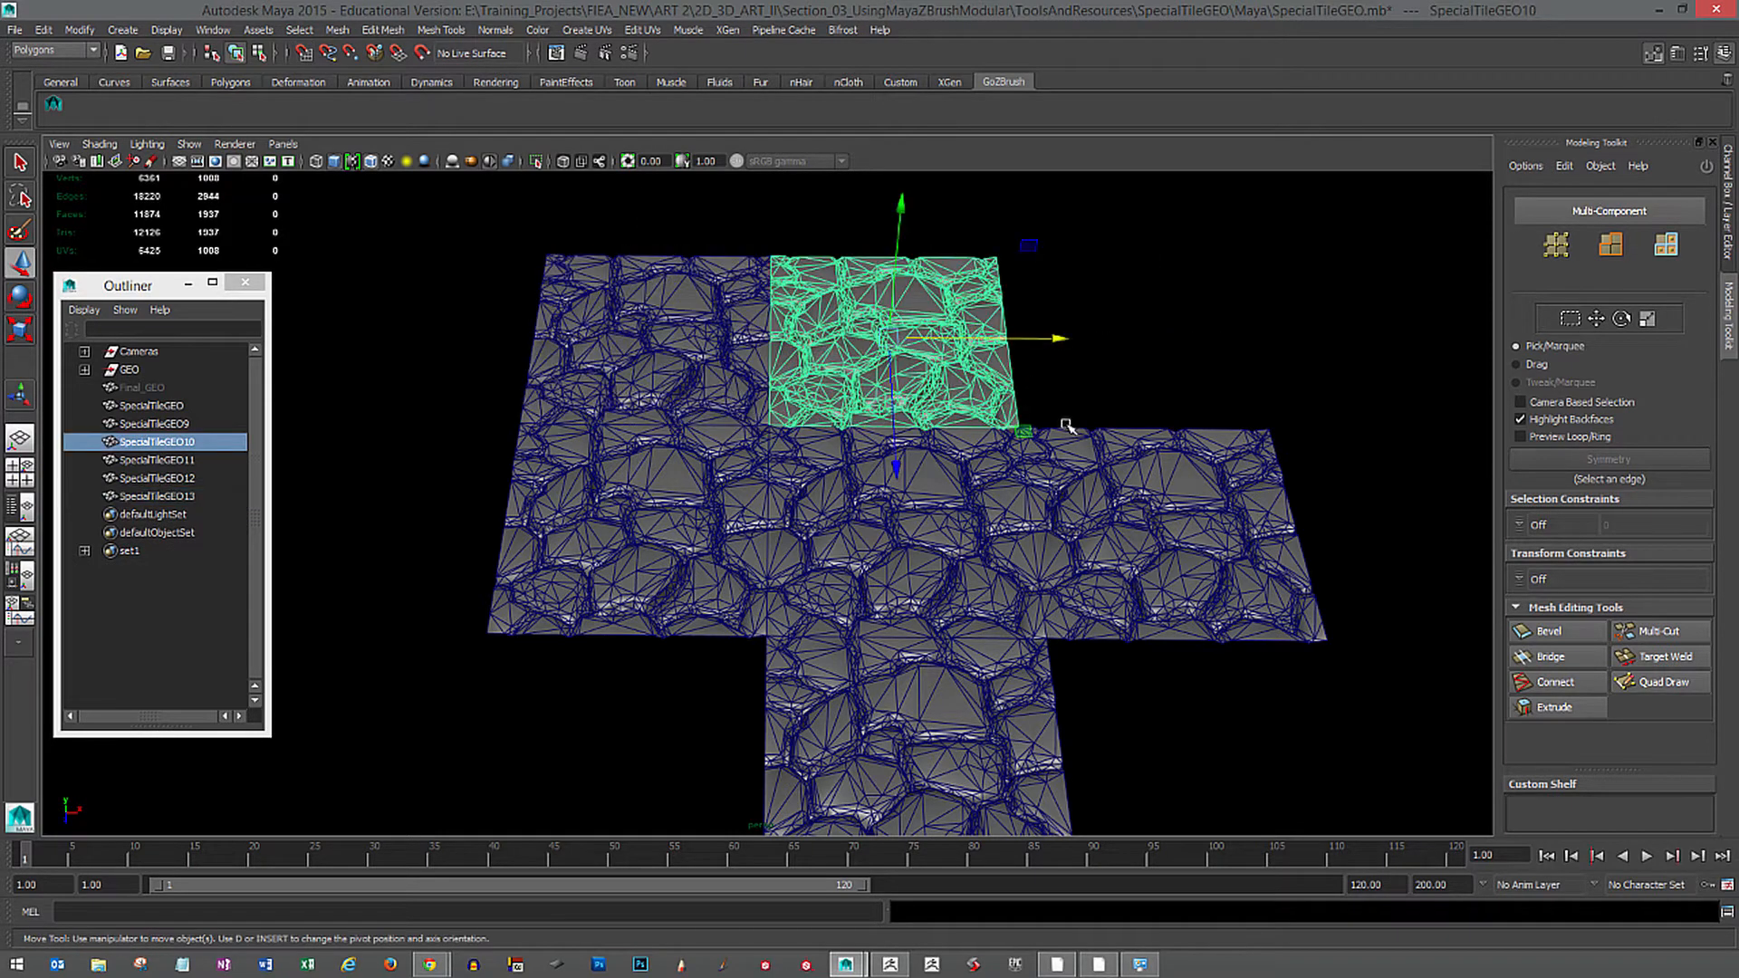
key(ctrl+d)
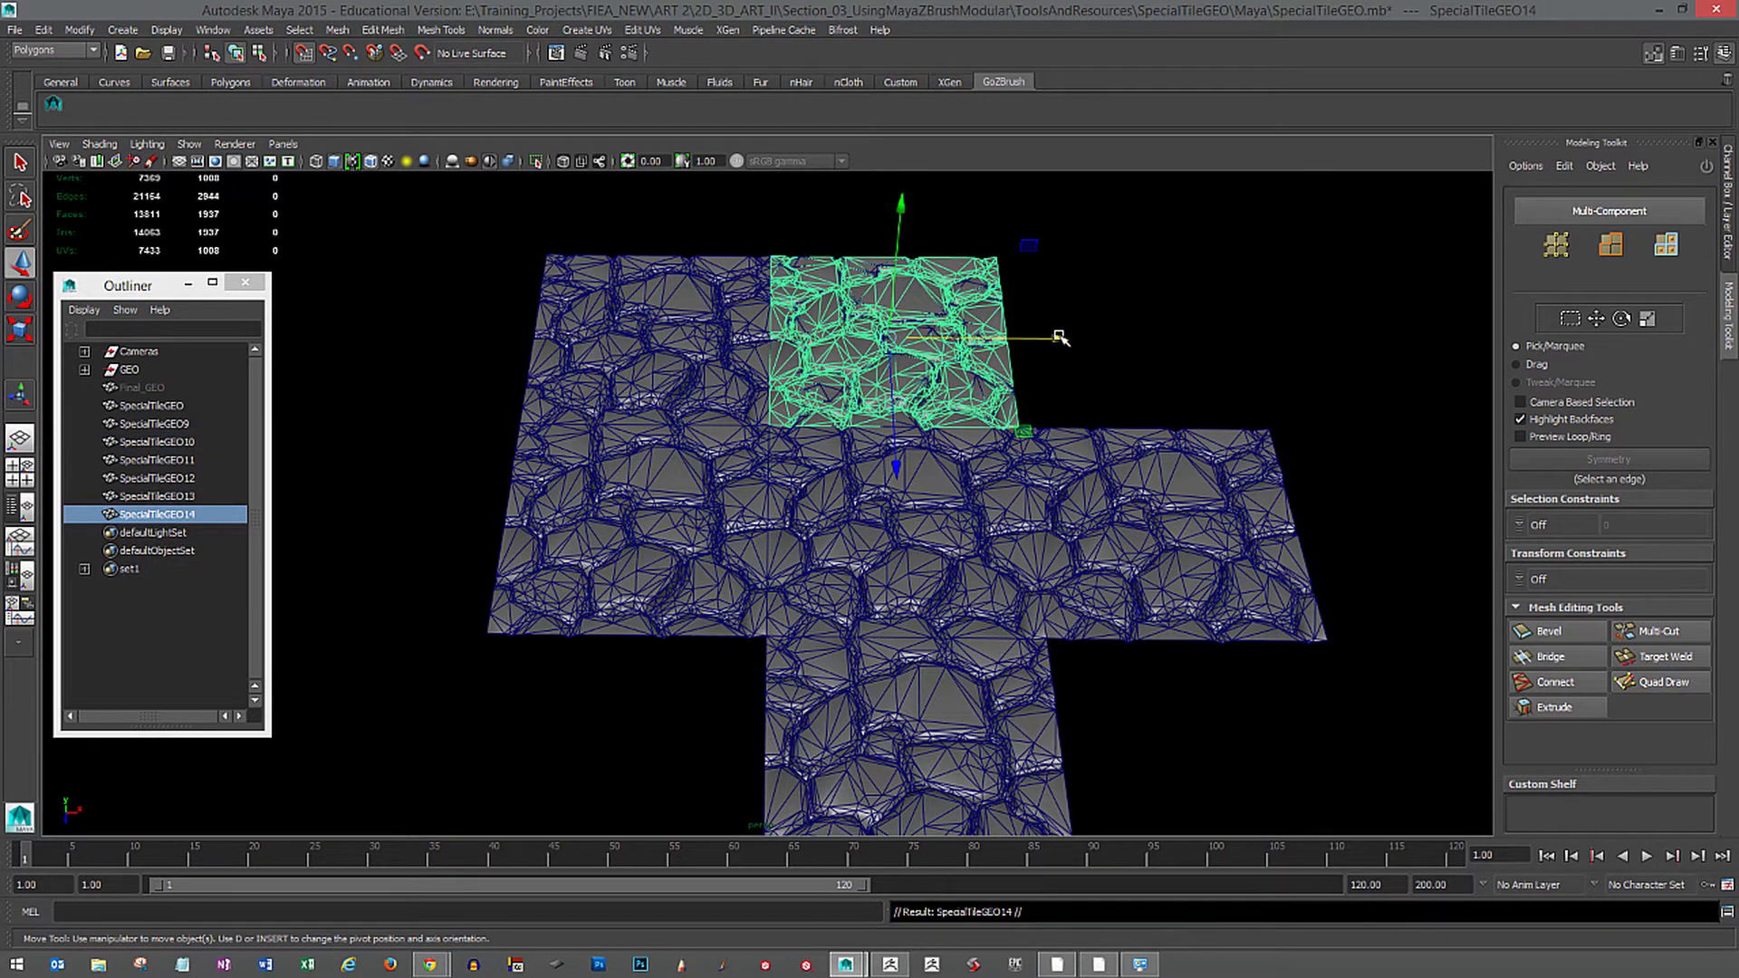
drag(1060, 337, 1300, 335)
click(1192, 735)
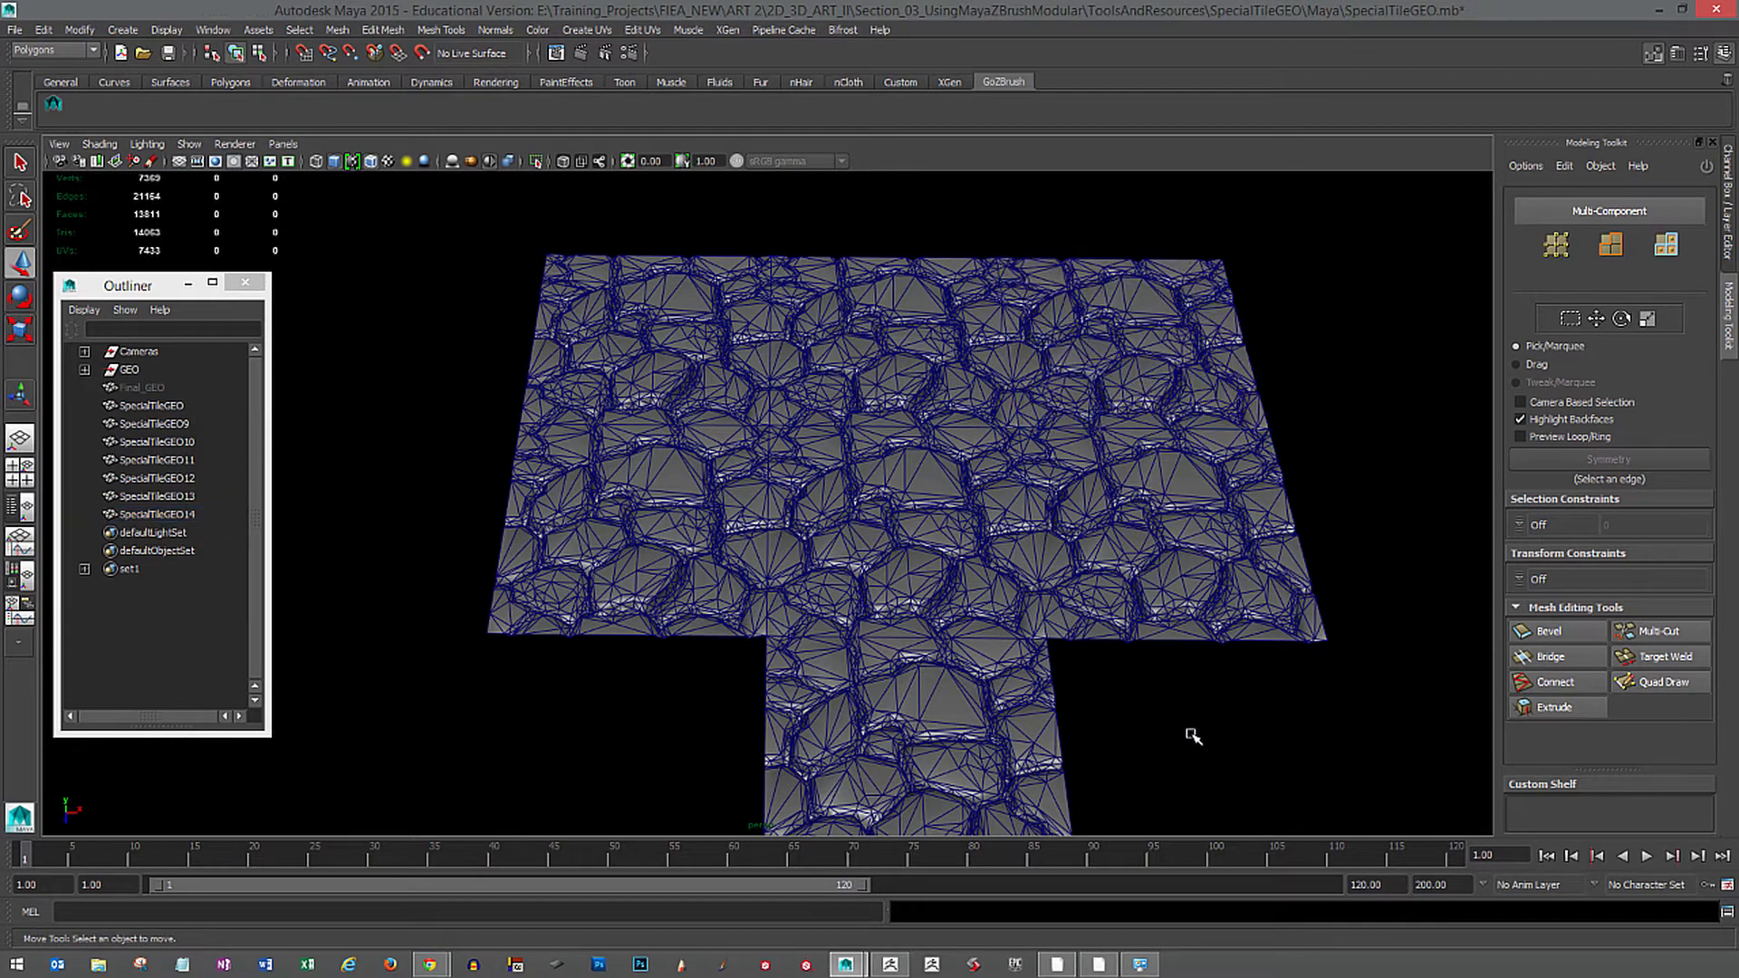
Duplicate the front middle tile, try moving it along negative X toward the empty front corner, and undo the move.
alt+drag(1192, 735, 1171, 677)
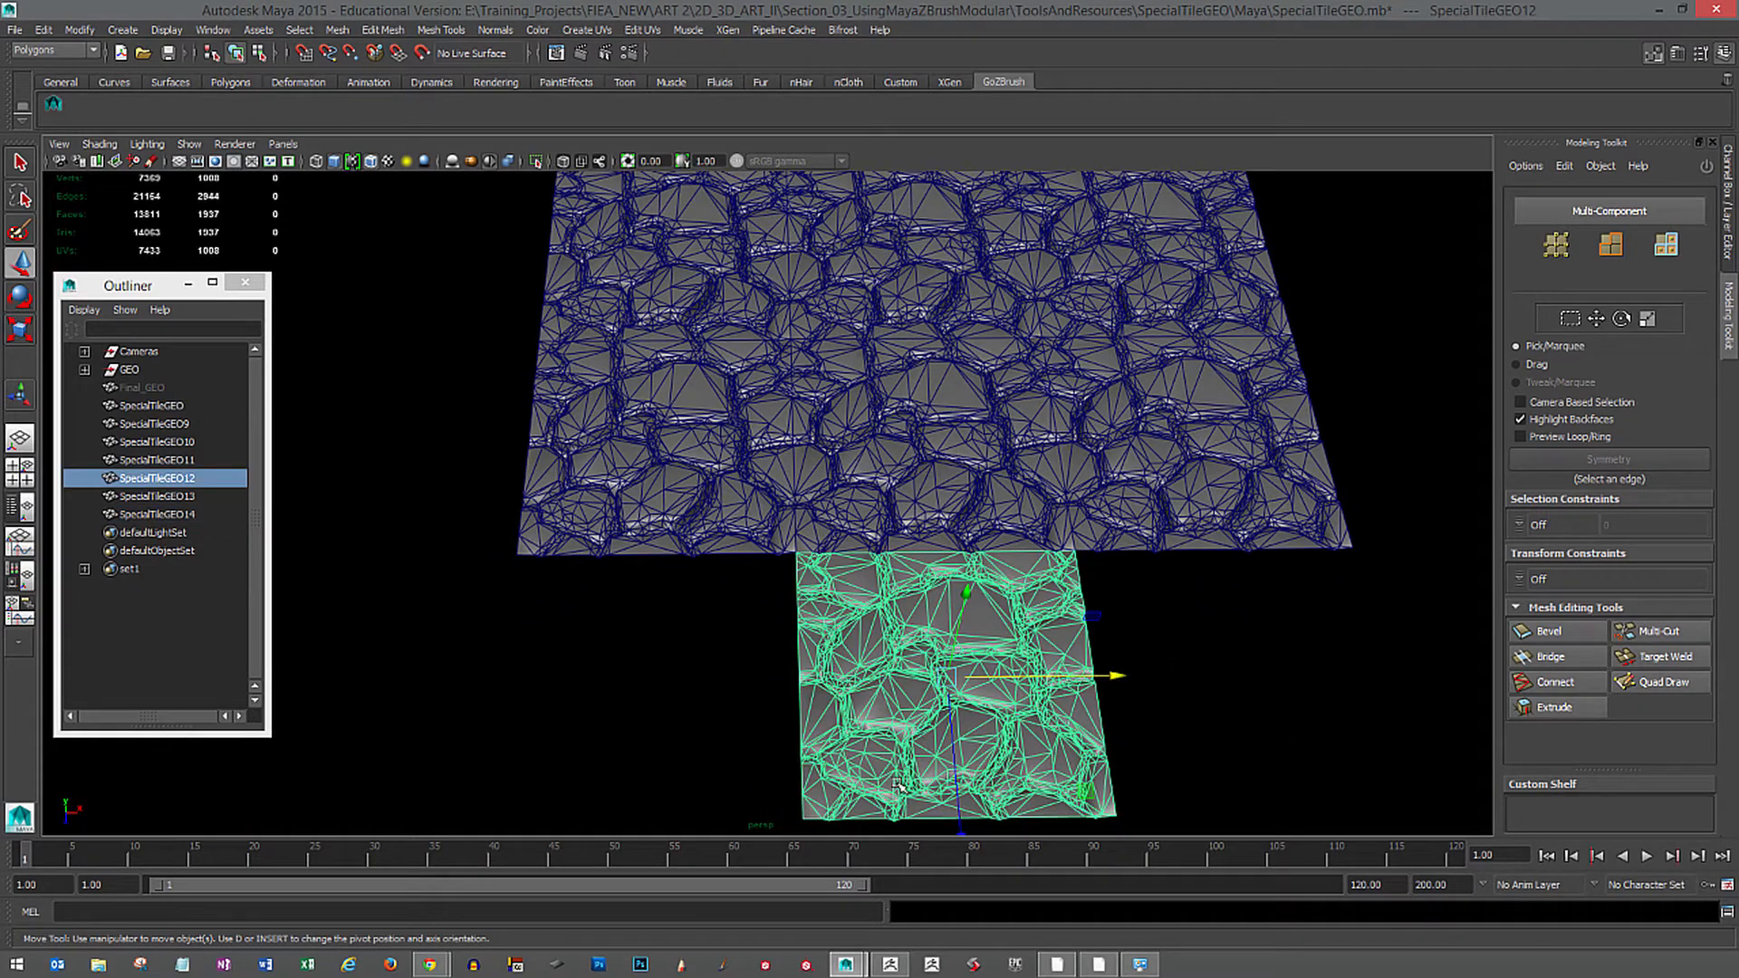
key(ctrl+d)
drag(1098, 681, 788, 696)
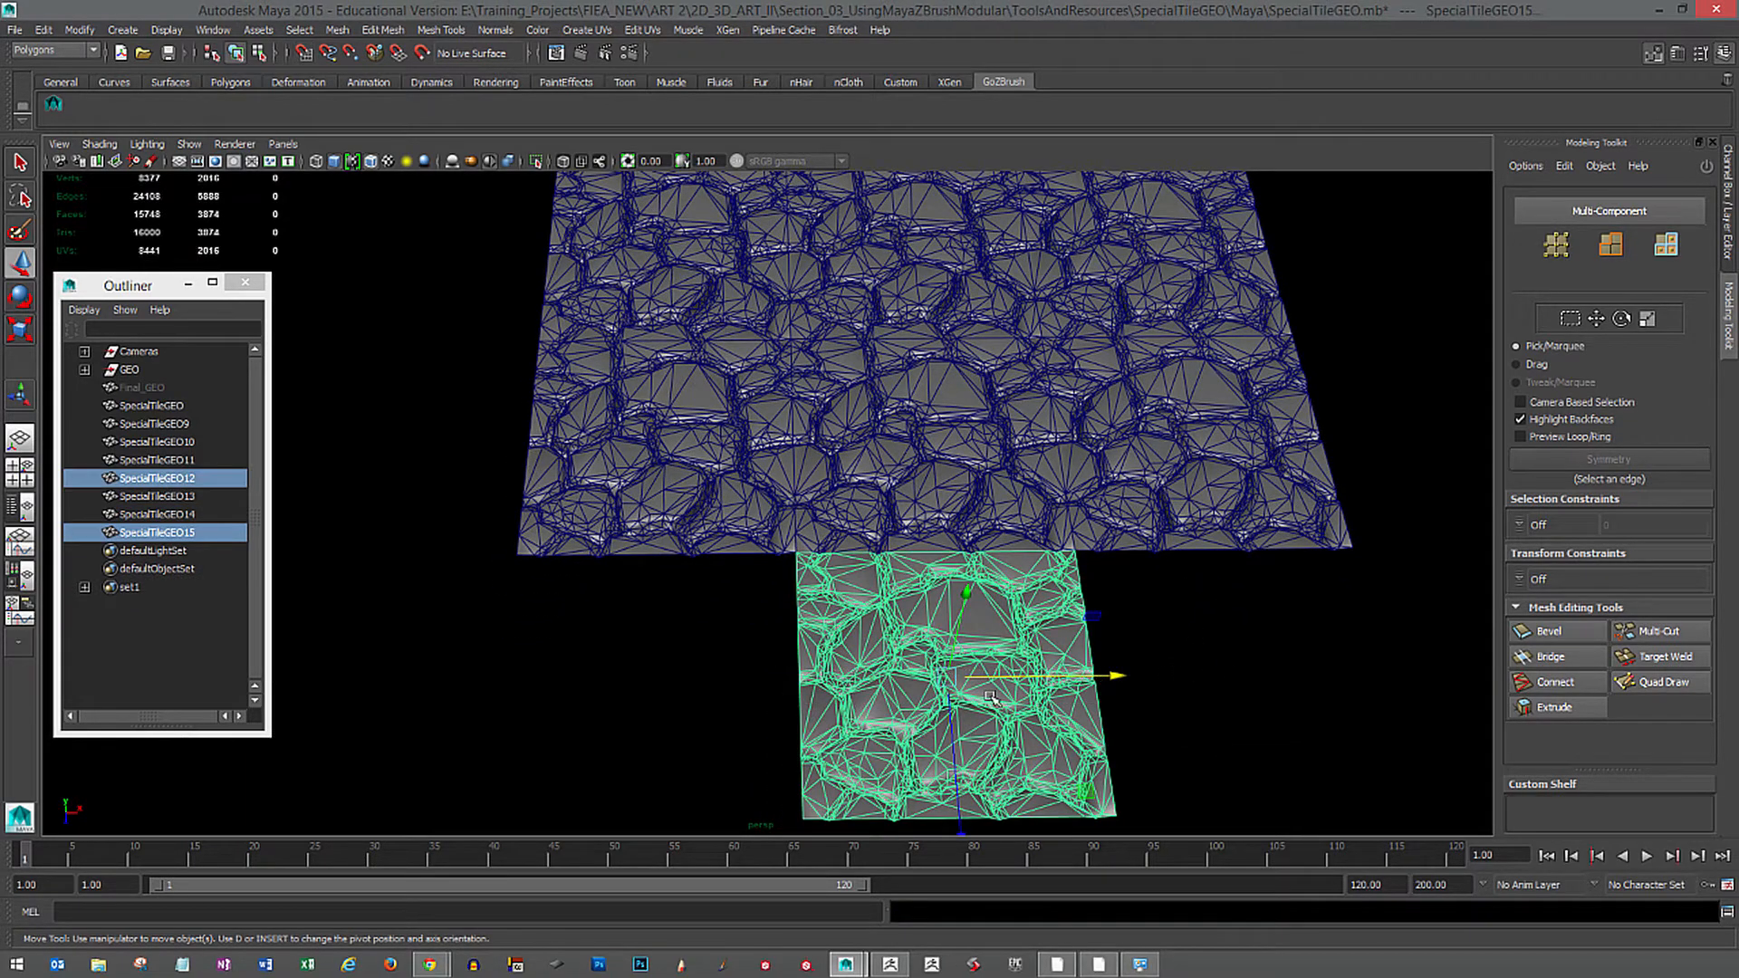
middle_drag(991, 698, 795, 697)
key(ctrl+z)
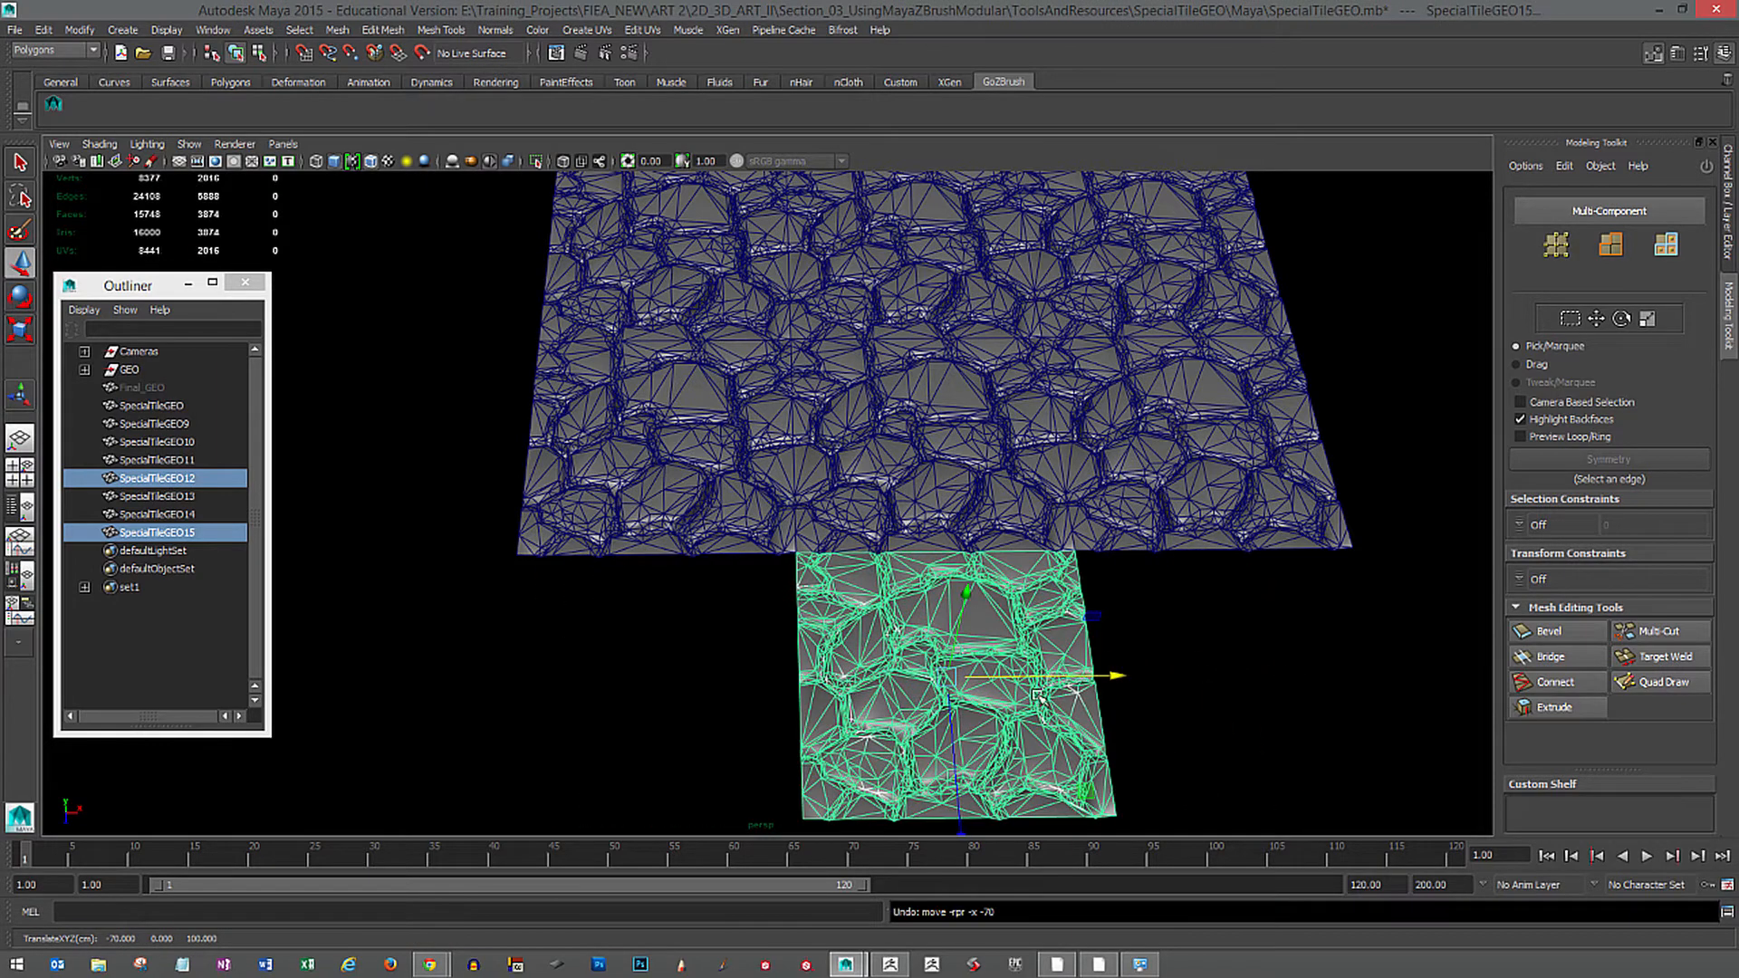
Duplicate the front-row middle stone tile and move the copies into both empty corners to complete the three-by-three grid.
key(ctrl+d)
drag(1120, 675, 822, 679)
click(1182, 694)
alt+middle_drag(1182, 694, 1006, 625)
click(947, 693)
key(ctrl+d)
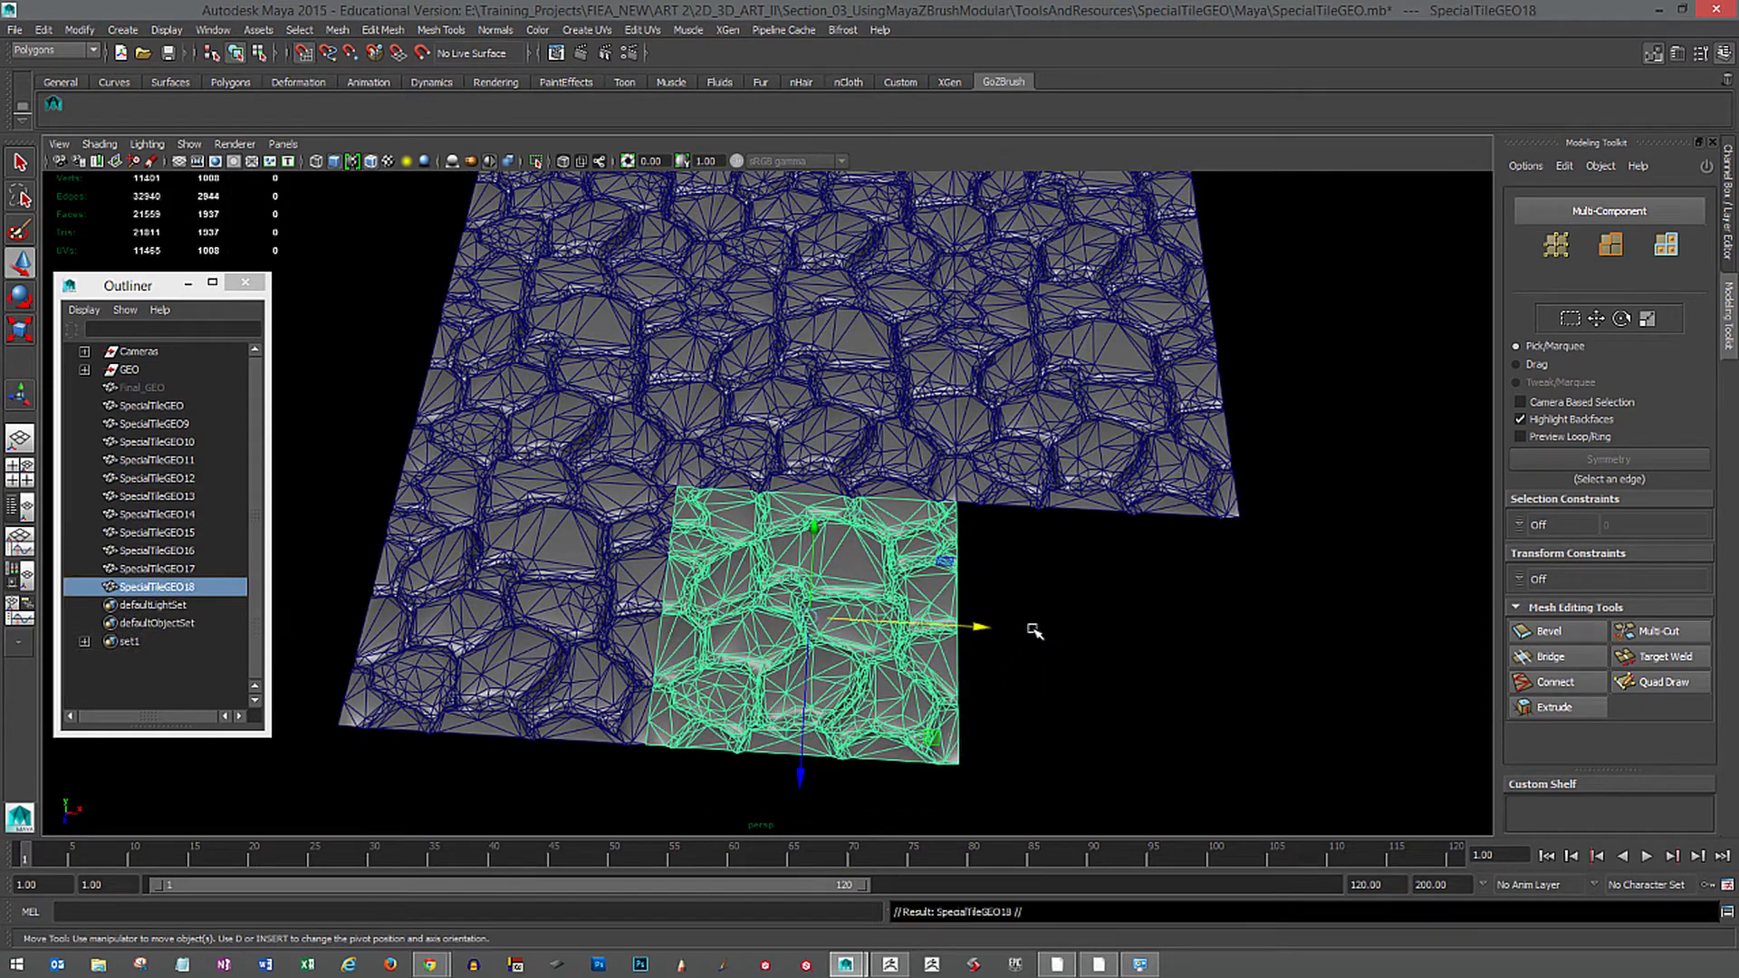
drag(976, 631, 694, 352)
Convert all the instanced tiles around the original center tile to independent objects using Instance to Object.
drag(473, 239, 841, 466)
ctrl+click(841, 466)
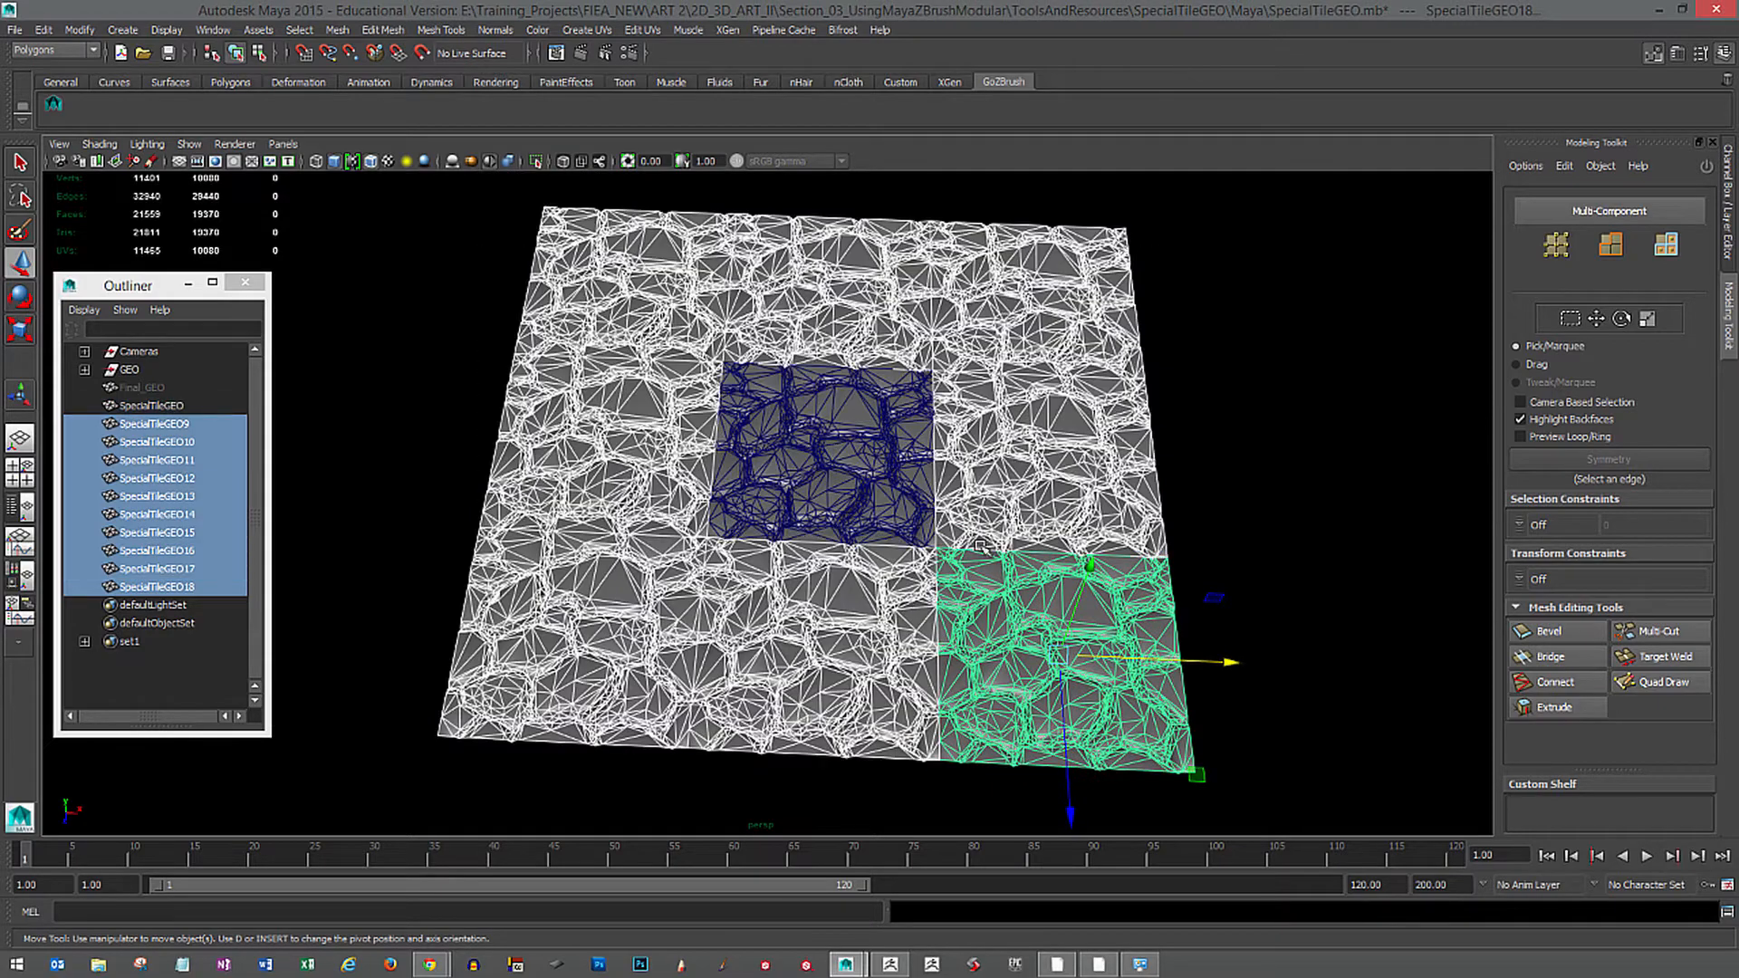
alt+drag(969, 497, 997, 584)
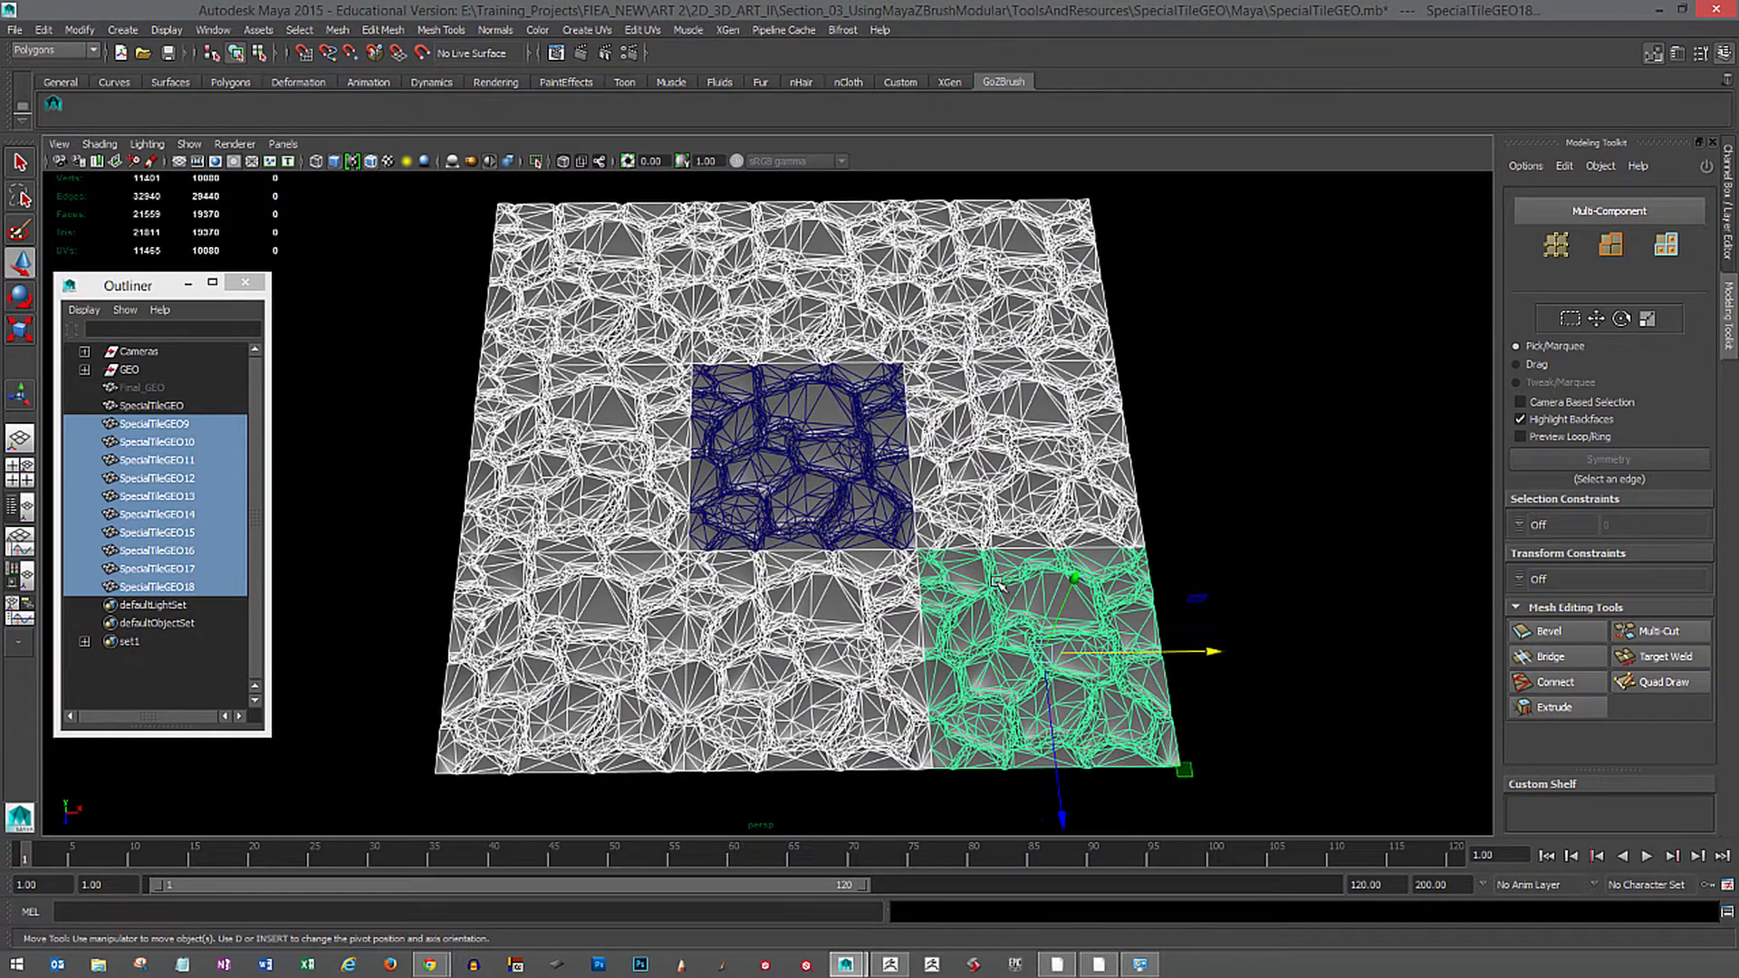
click(88, 34)
mouse_move(169, 303)
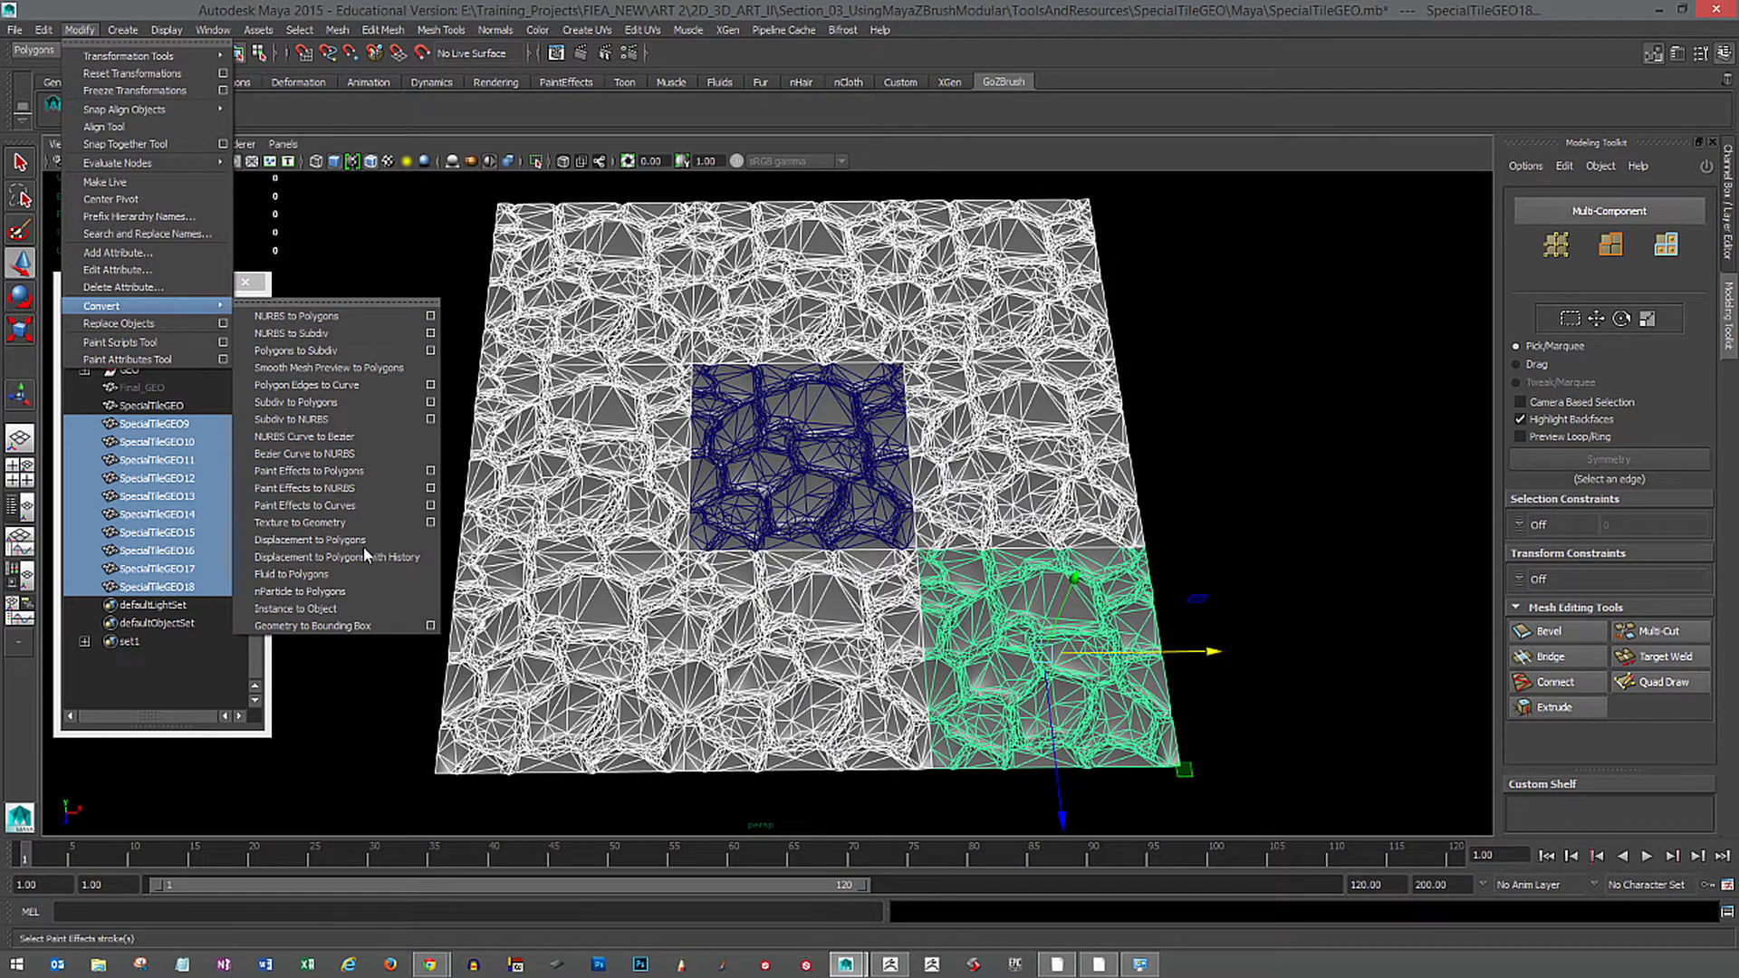
click(378, 606)
click(1257, 670)
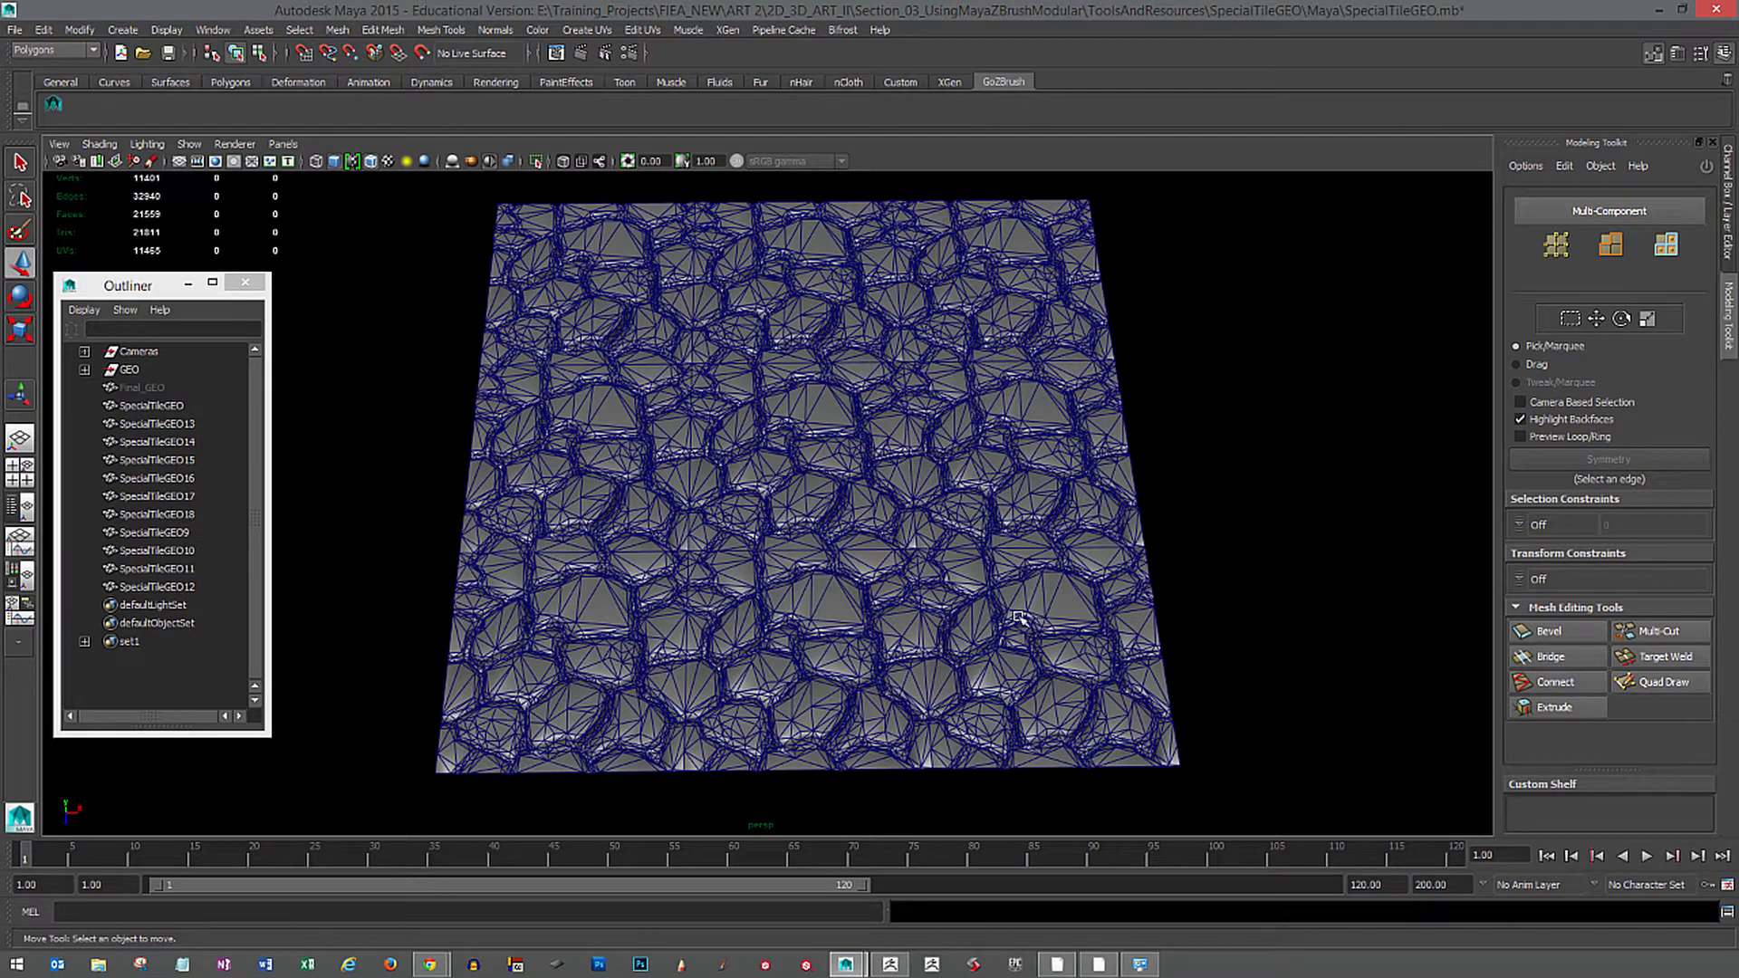
Turn off the wireframe overlay on the shaded tiles and inspect the stone surface across the seams.
drag(473, 306, 1103, 669)
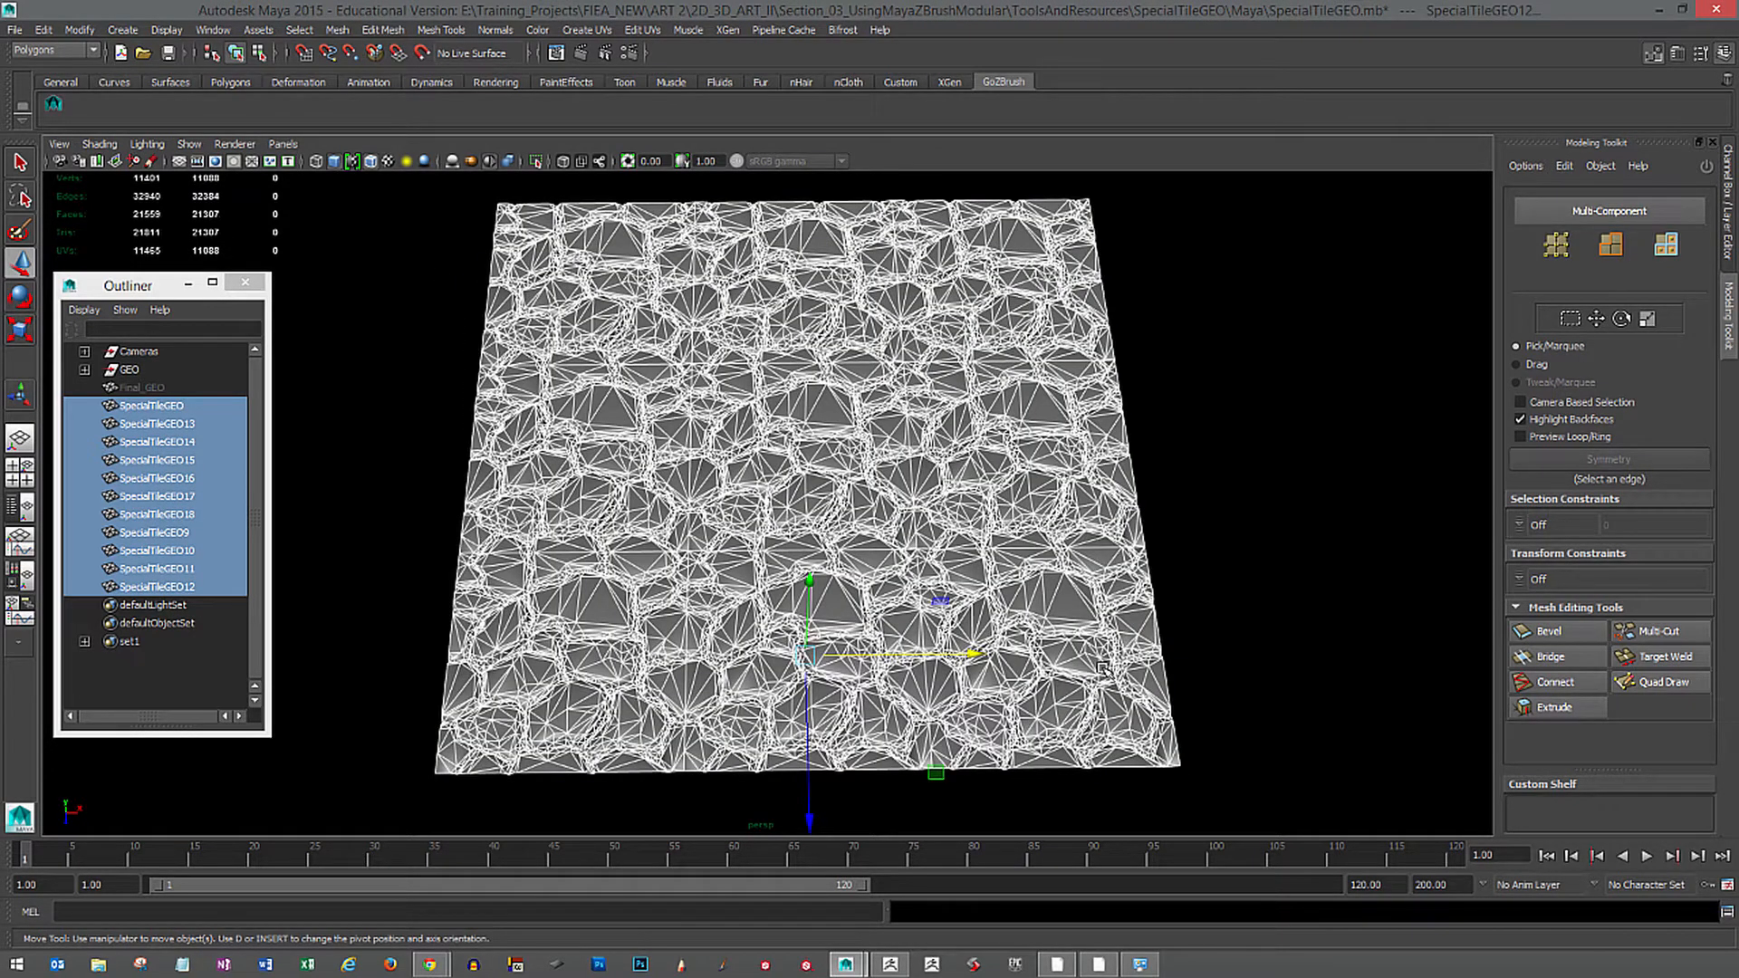
click(1231, 678)
alt+drag(1234, 668, 1219, 605)
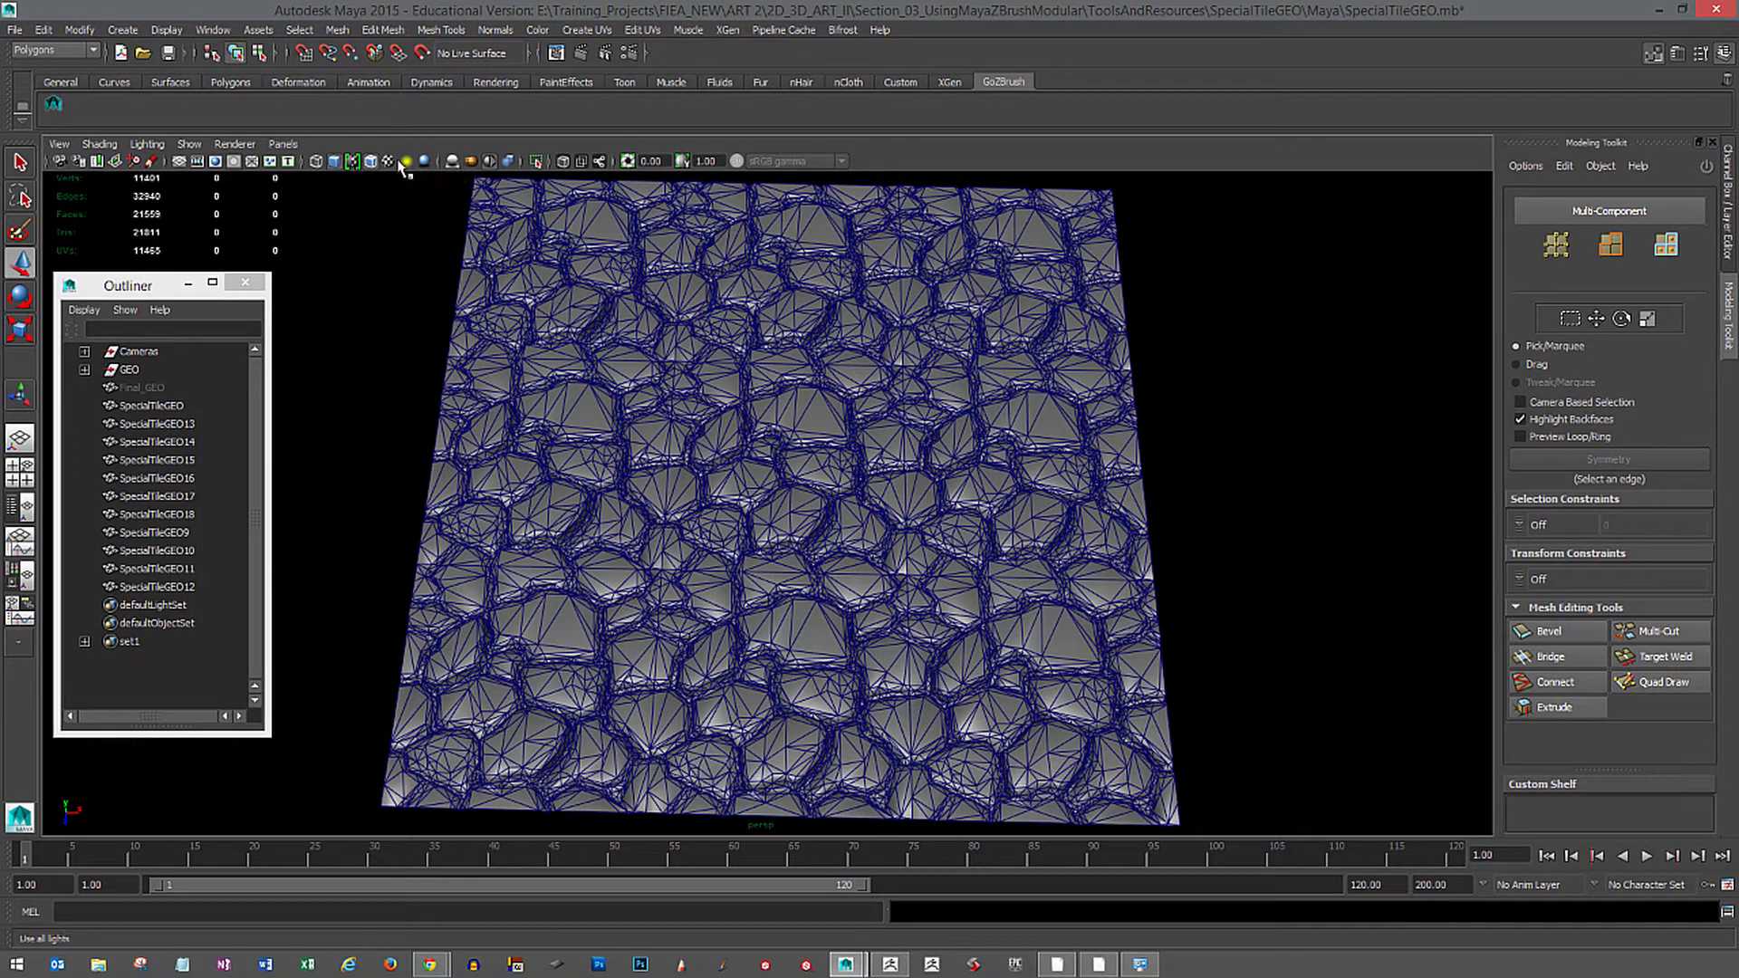
click(371, 163)
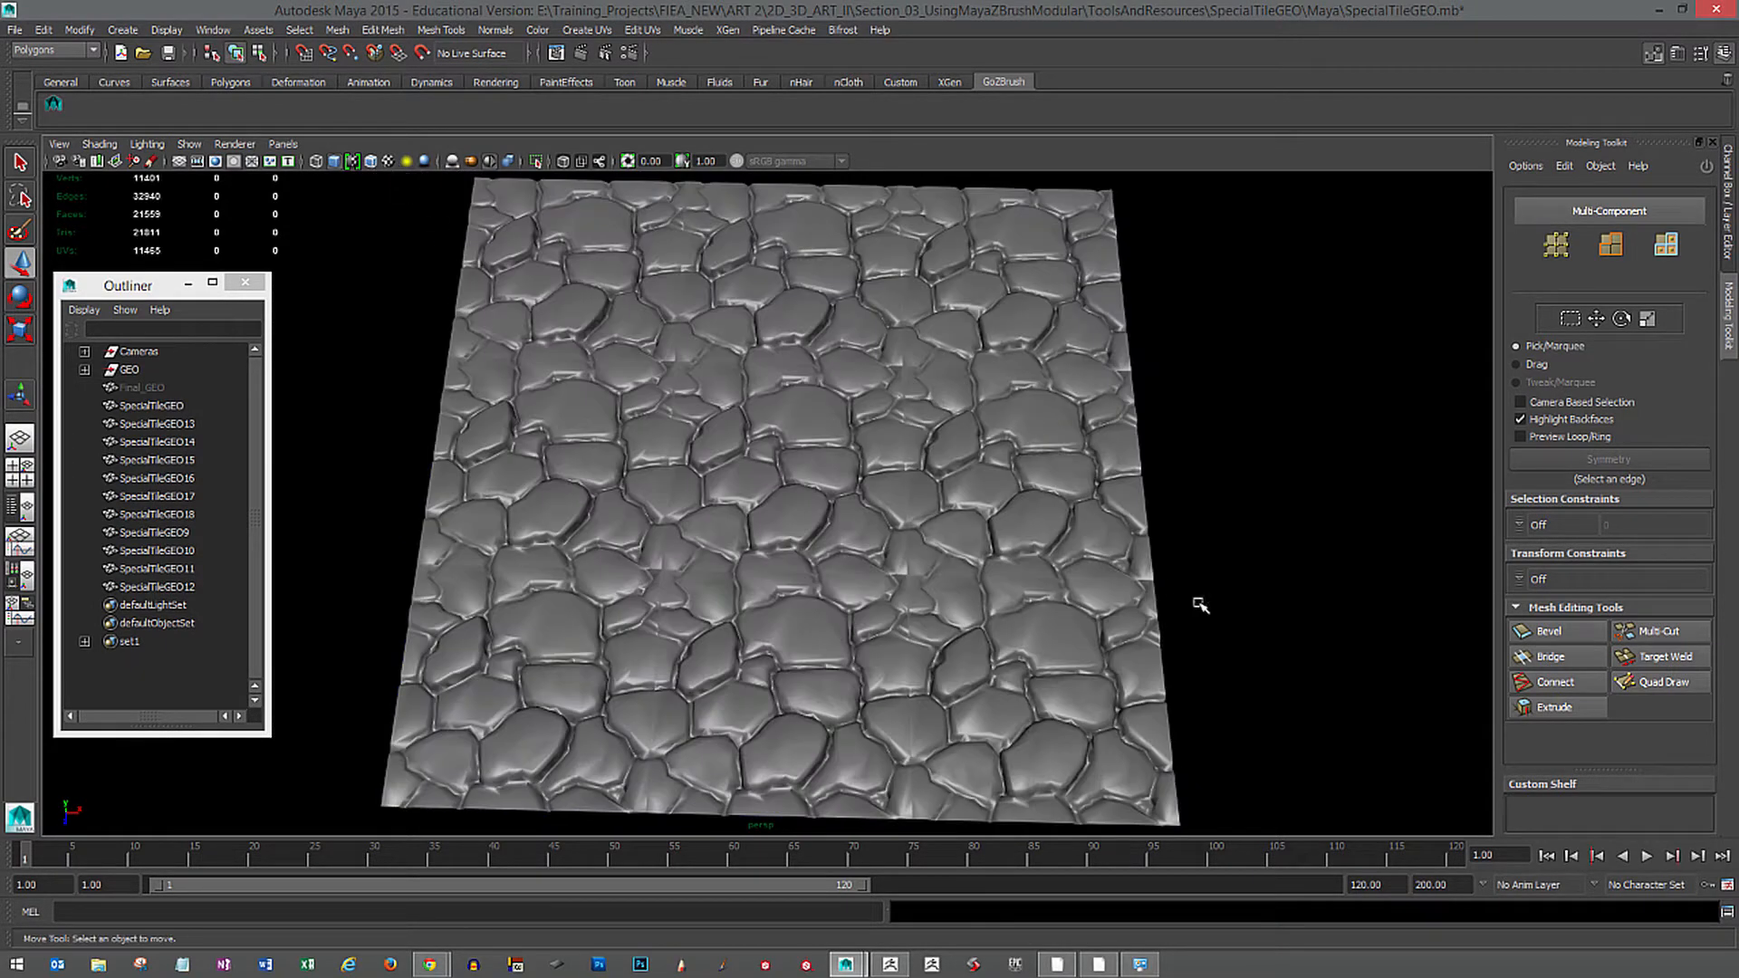
alt+drag(1200, 605, 1253, 626)
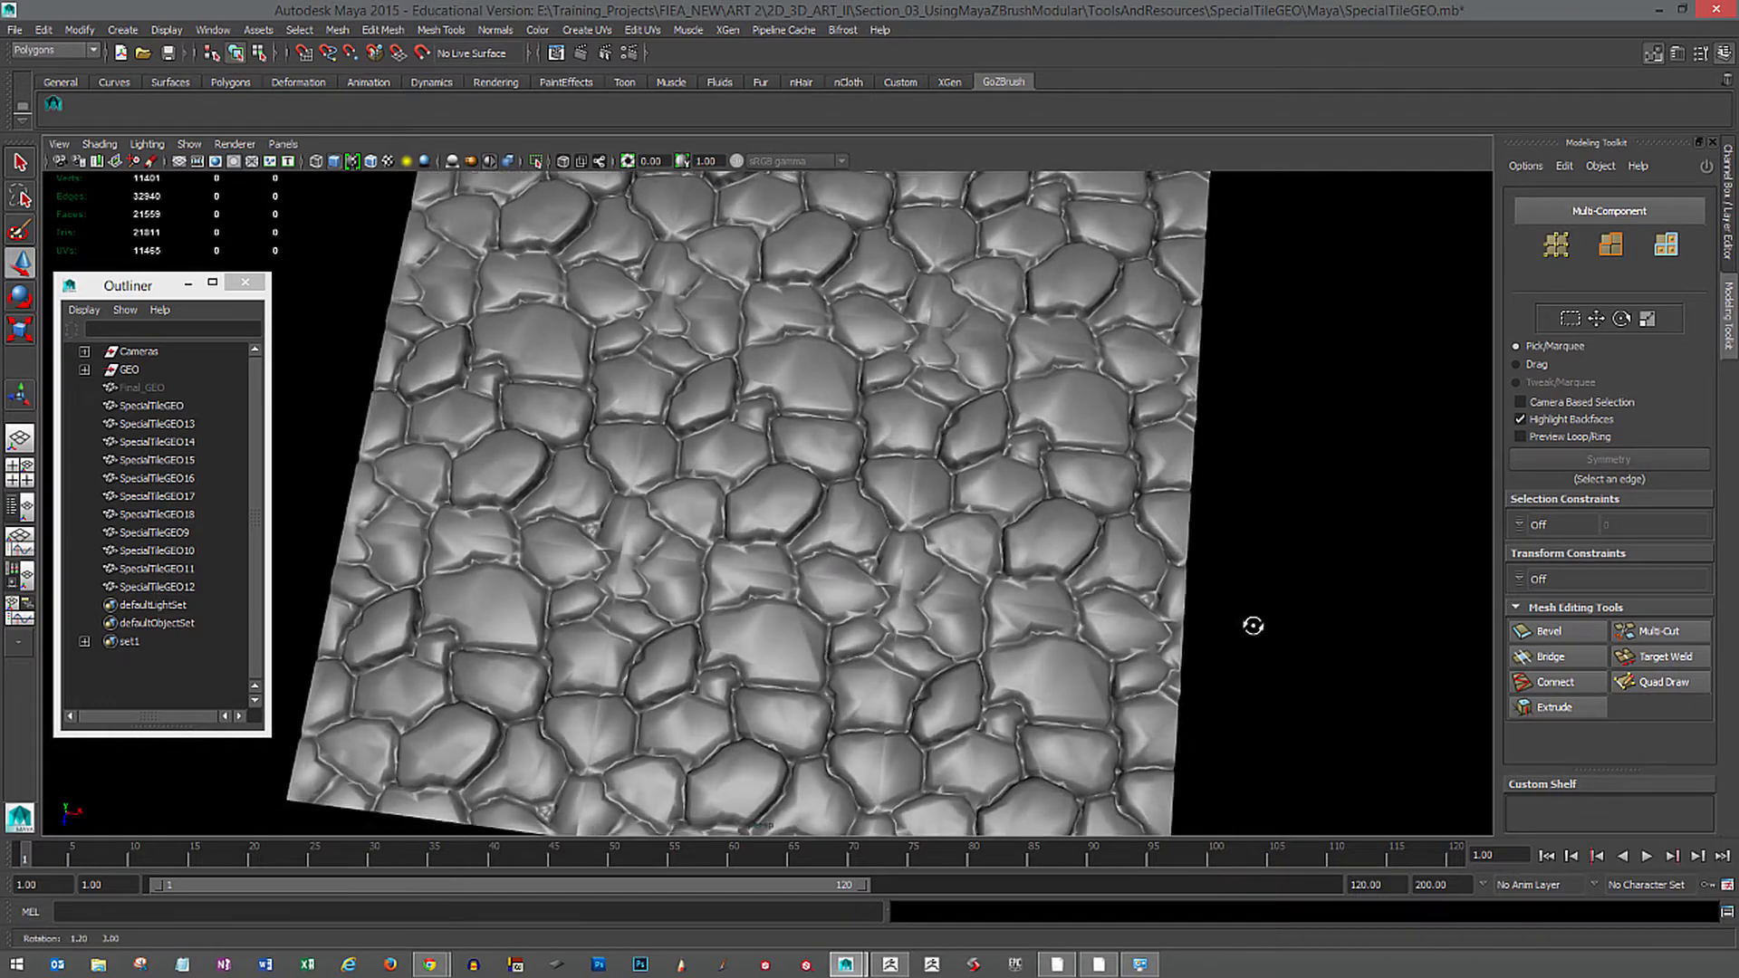
alt+right_drag(1253, 626, 1223, 654)
alt+drag(1223, 654, 1188, 623)
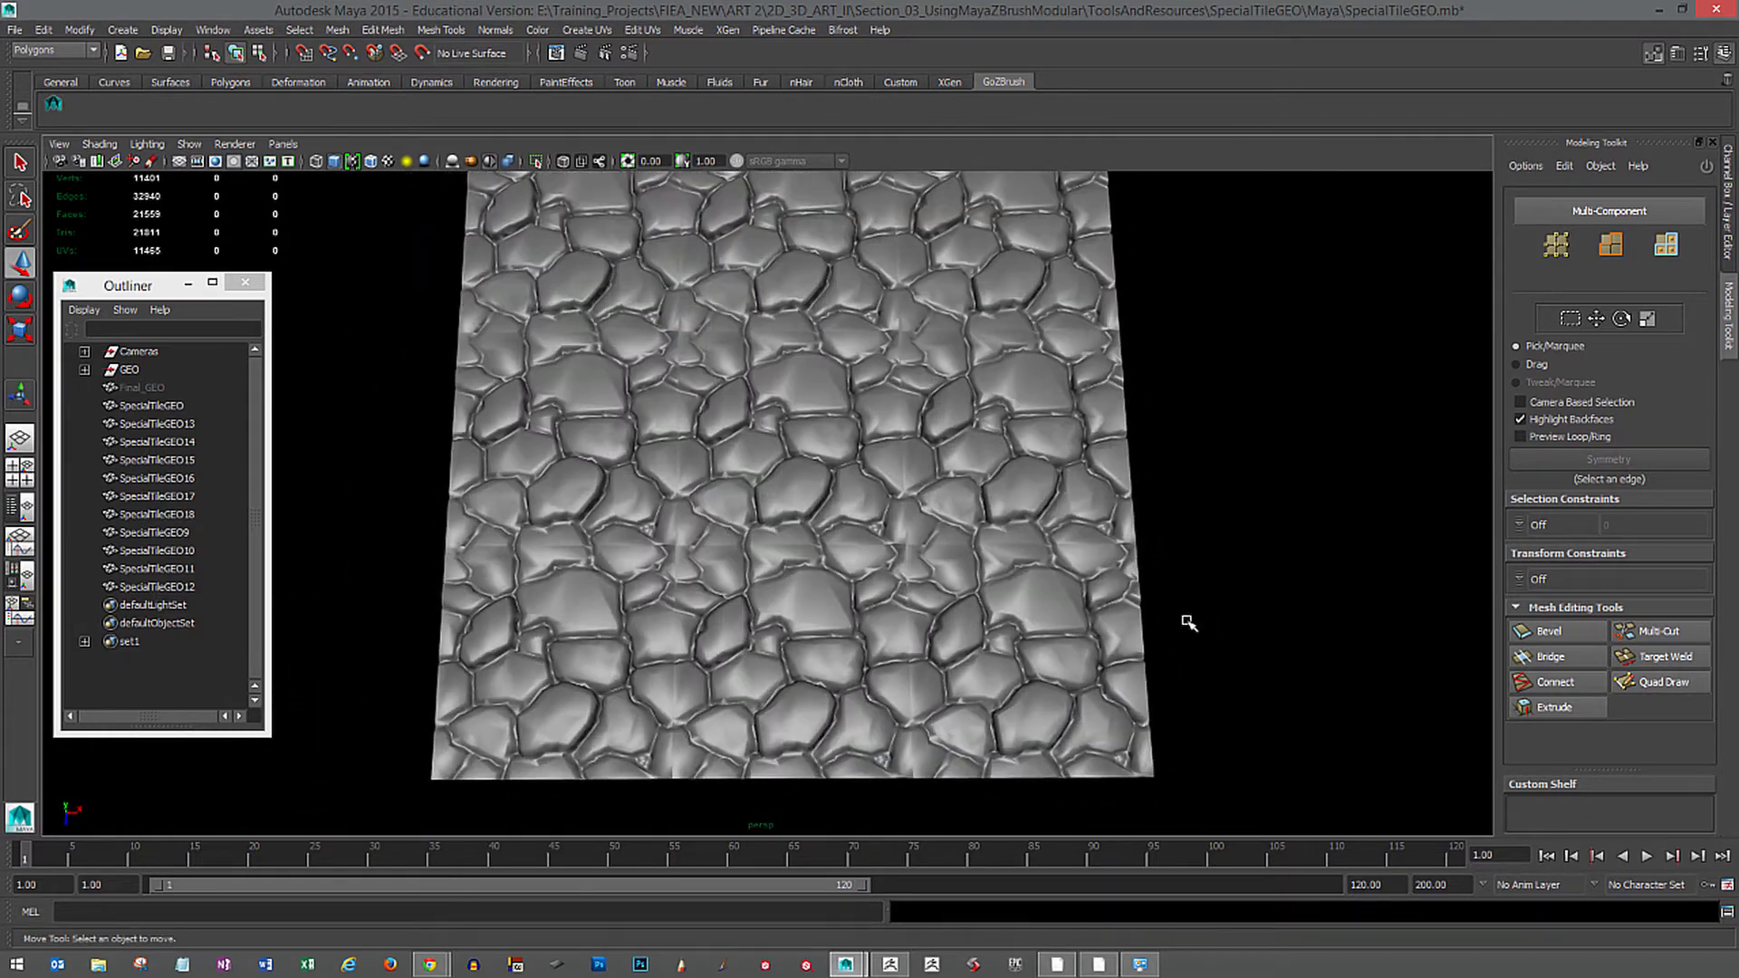
Group all the SpecialTileGEO tiles and rename the group BuildGroup_TileGEO.
click(154, 587)
shift+click(152, 406)
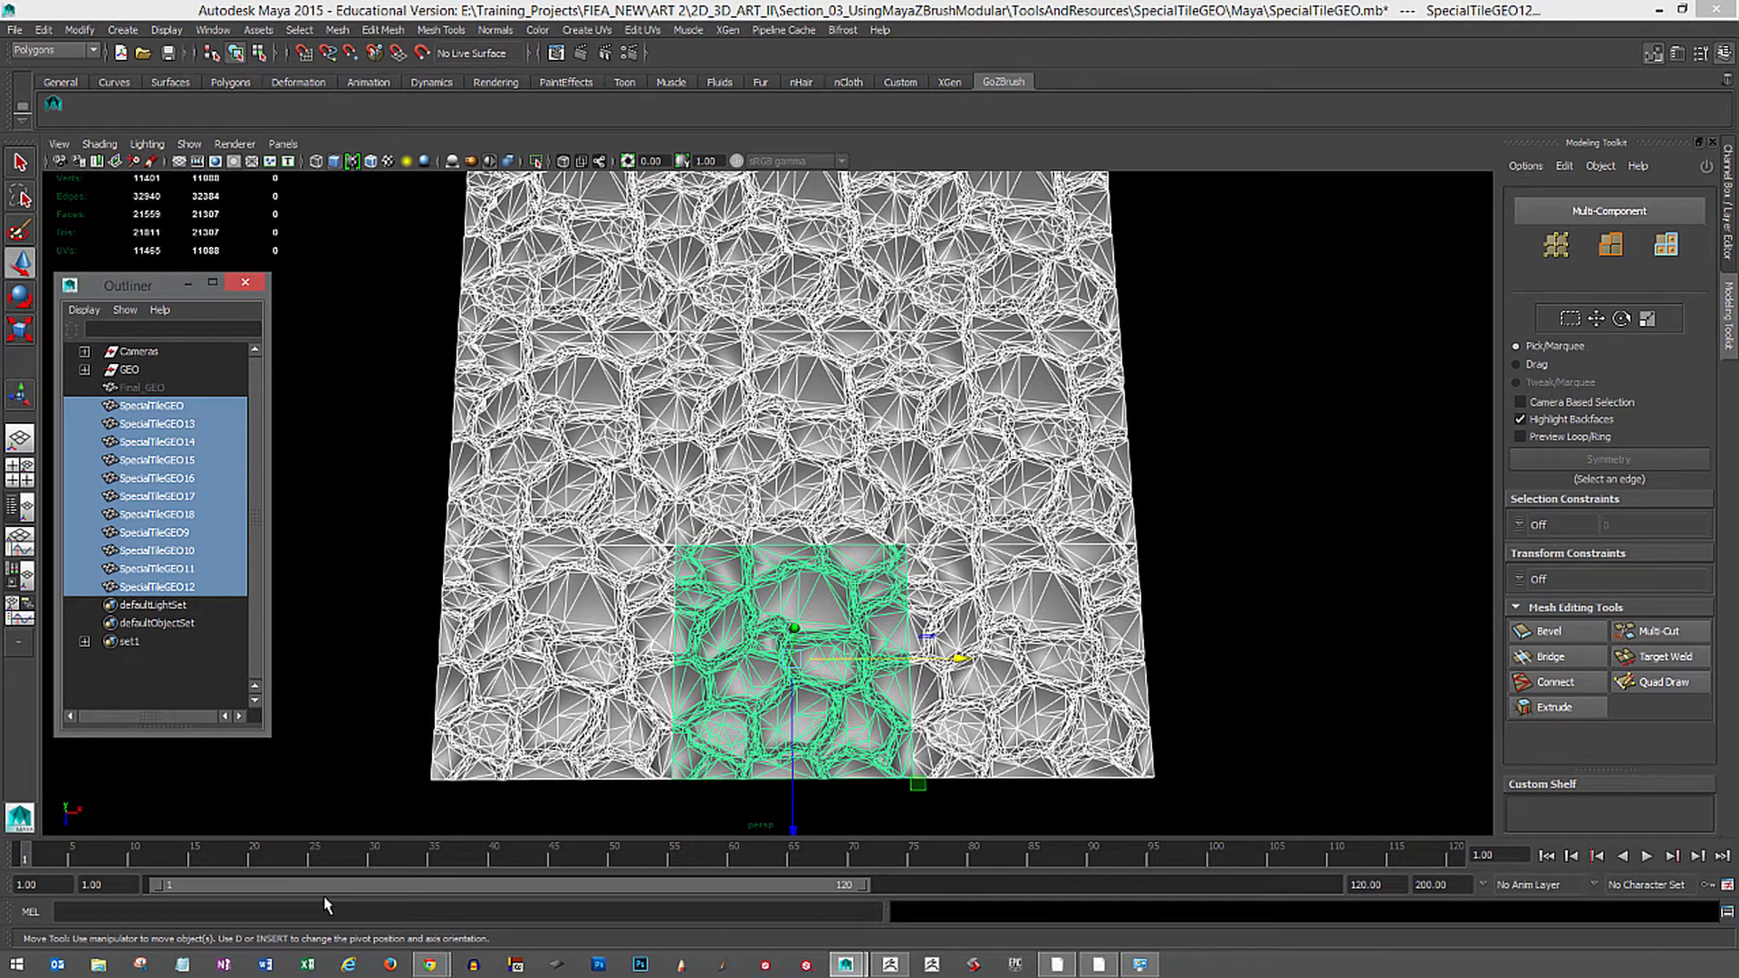
key(ctrl+g)
double_click(154, 407)
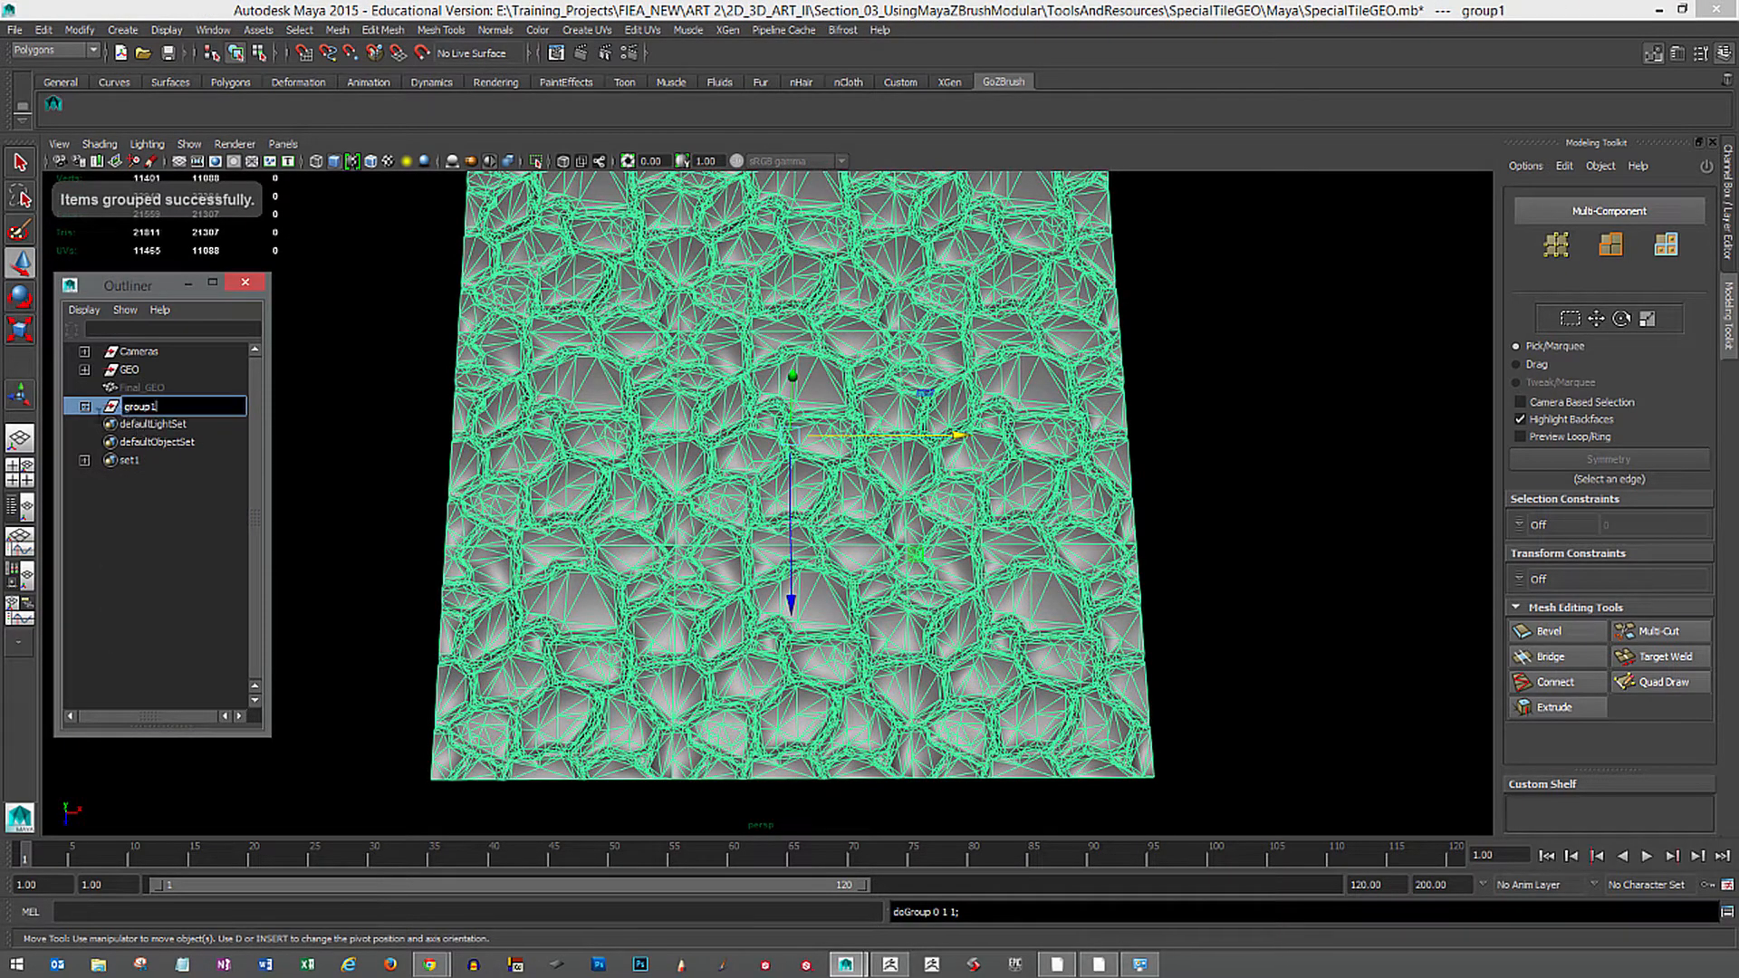
text(Build)
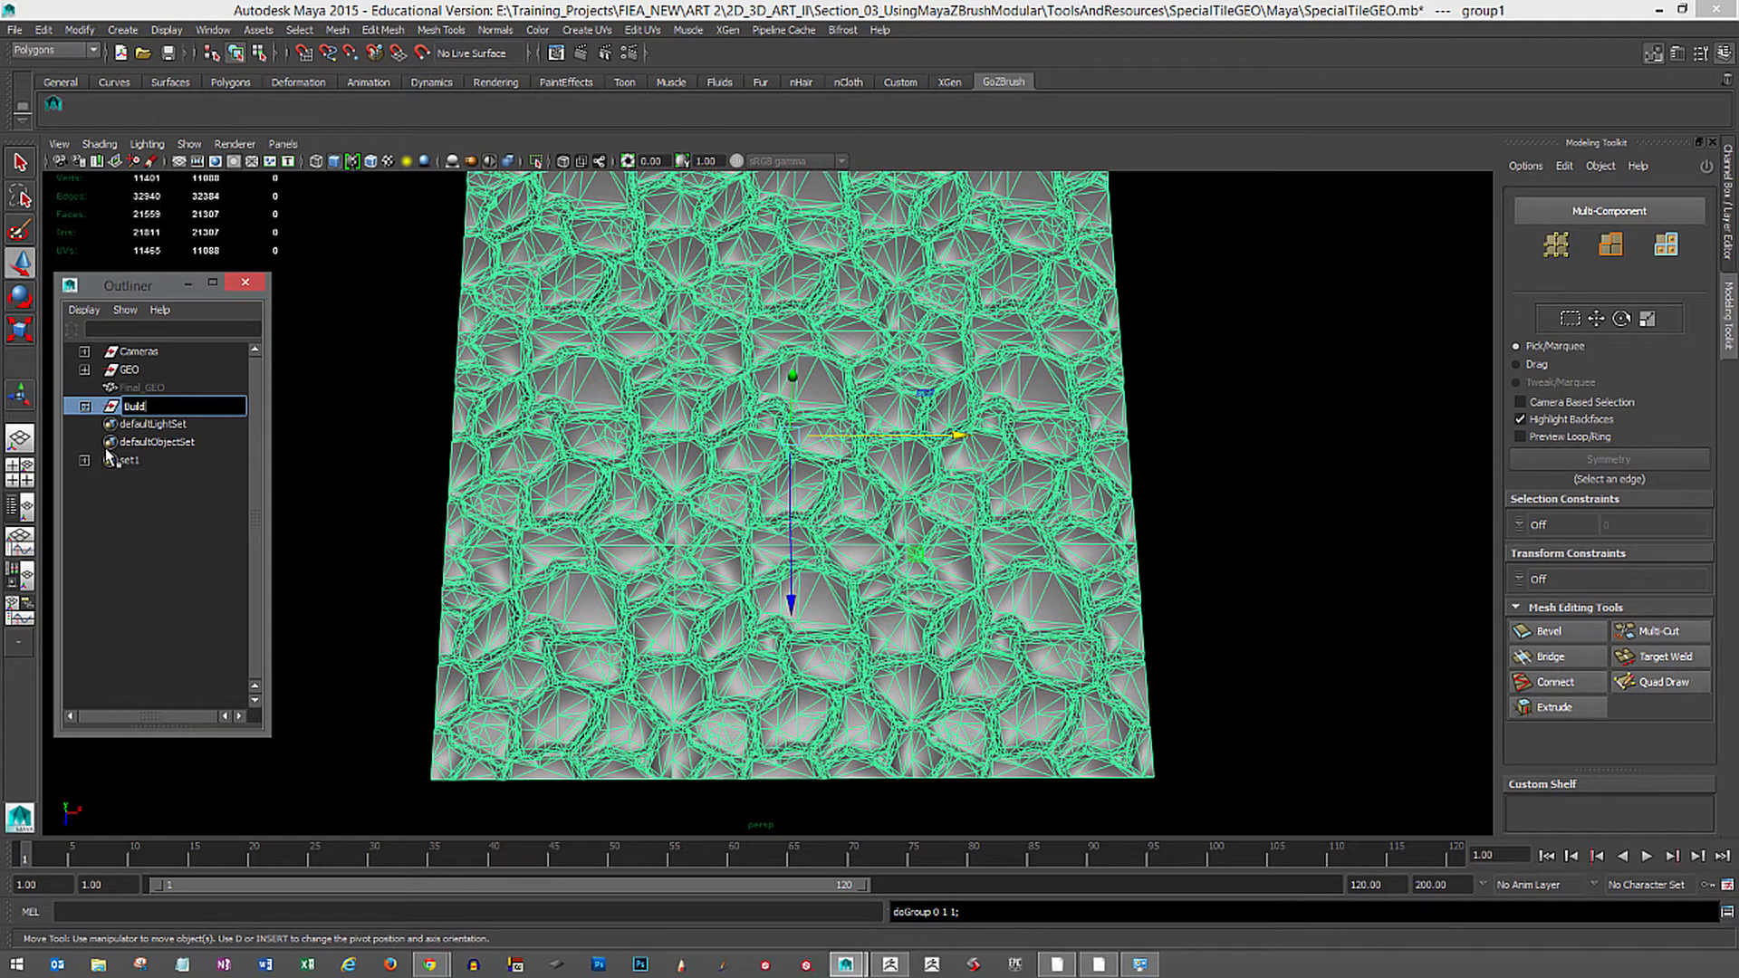
text(Group_TileGEO)
key(Return)
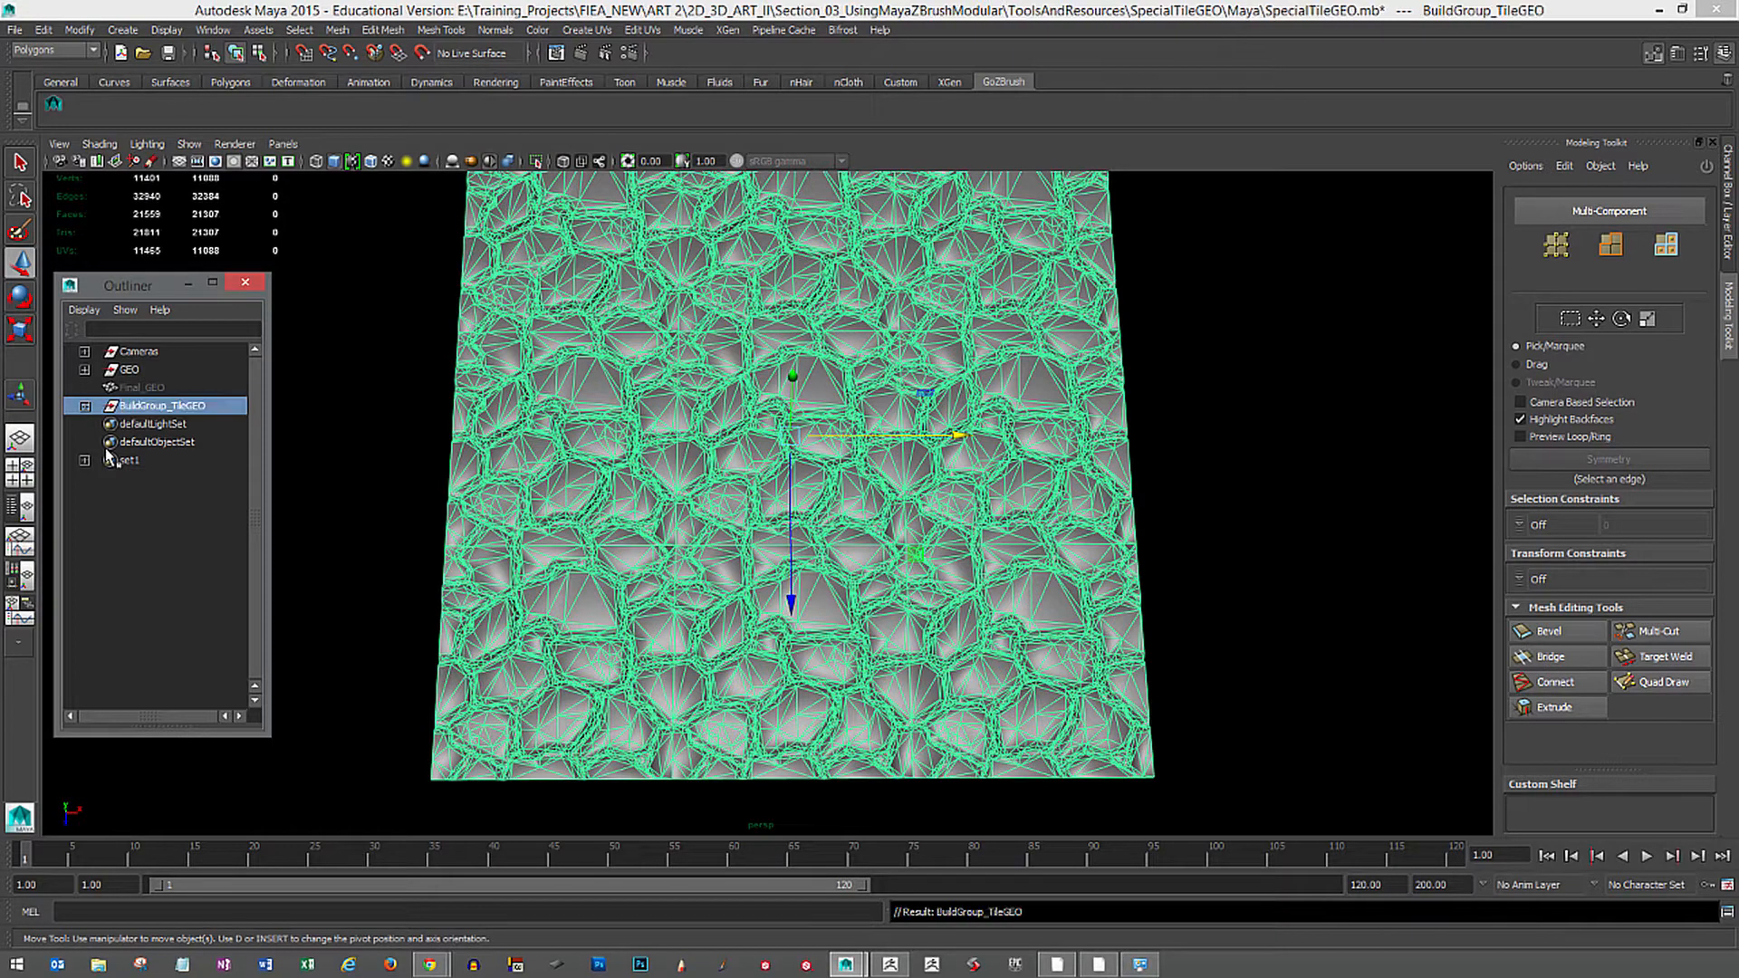
Duplicate BuildGroup_TileGEO and hide the original group as a backup.
click(347, 521)
click(200, 407)
key(ctrl+d)
click(206, 407)
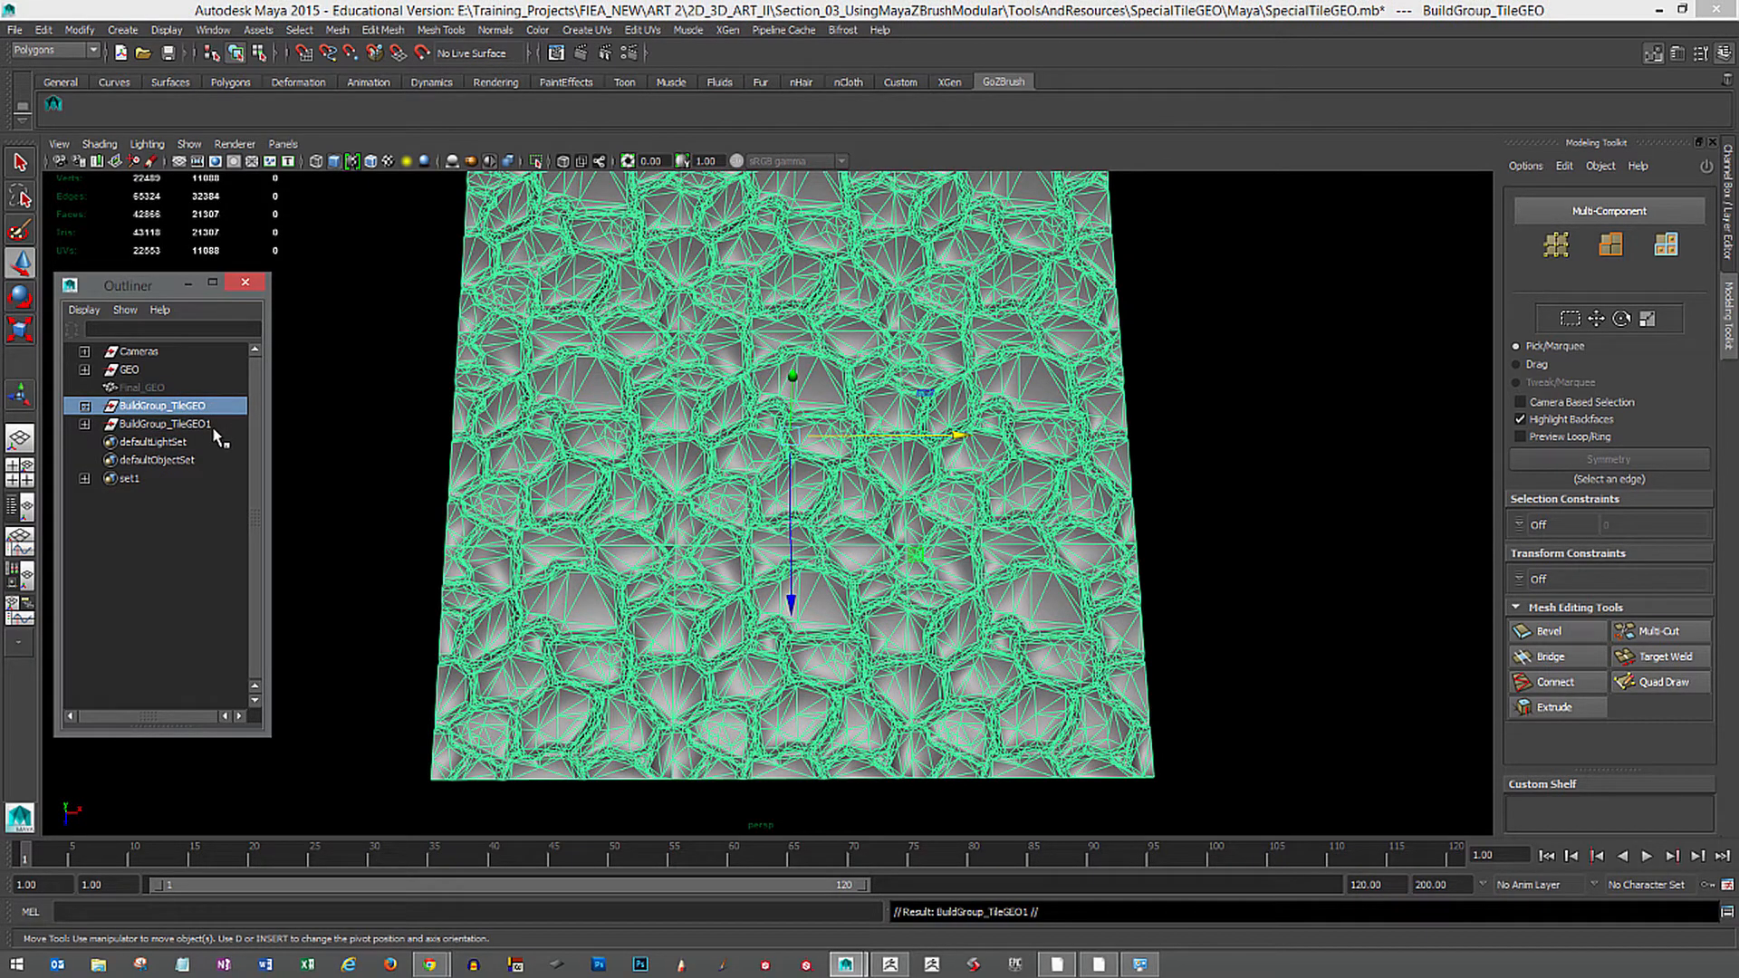
key(ctrl+h)
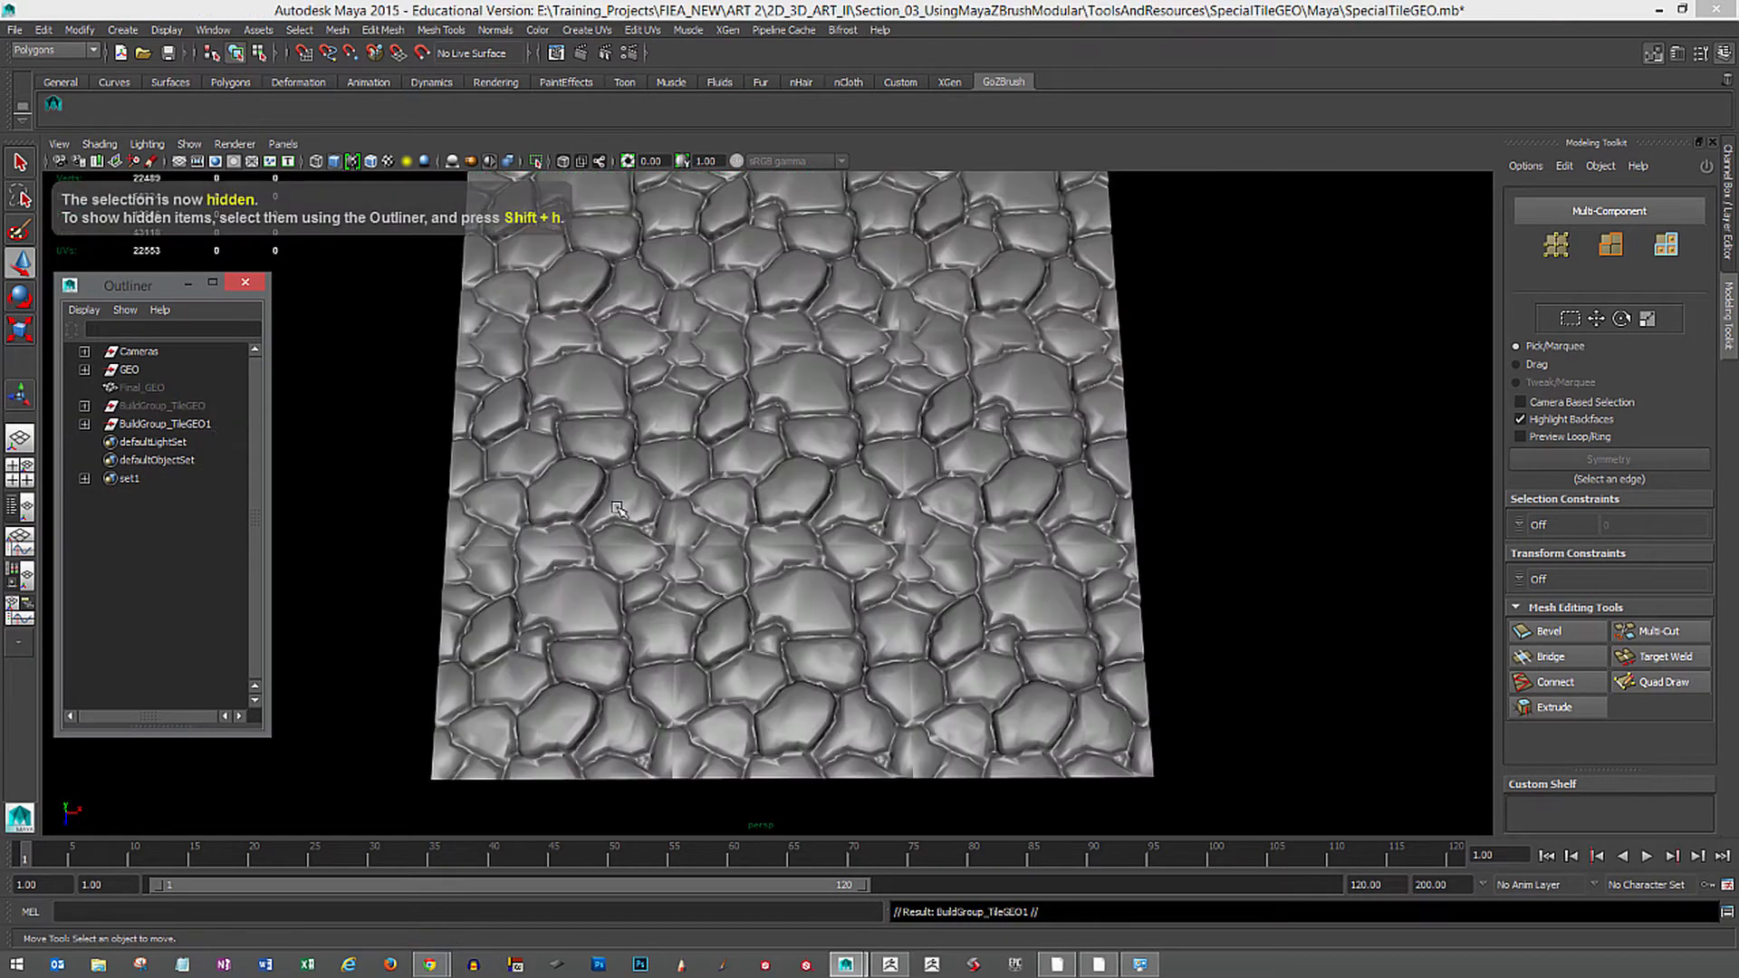
Combine all the tiles in the duplicated group BuildGroup_TileGEO1 into a single mesh.
alt+right_drag(1042, 488, 964, 482)
alt+middle_drag(964, 482, 966, 559)
drag(507, 373, 938, 645)
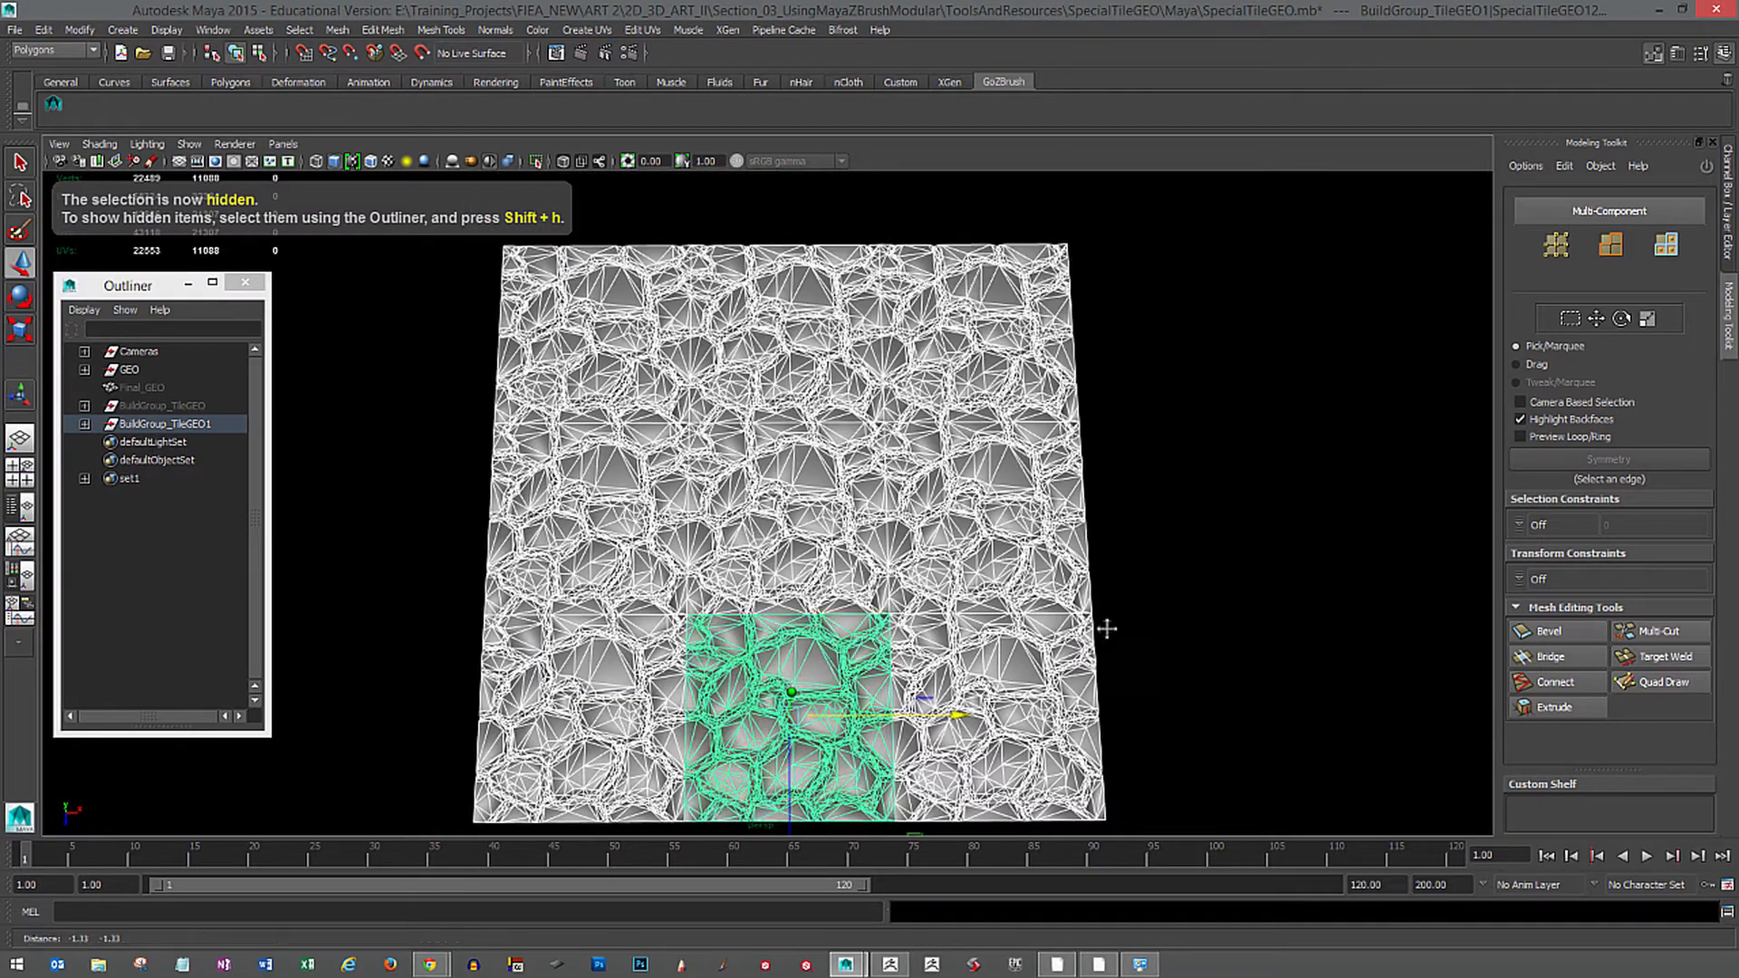
alt+middle_drag(1106, 625, 1143, 578)
alt+right_drag(1143, 578, 1115, 596)
alt+drag(1115, 597, 1126, 609)
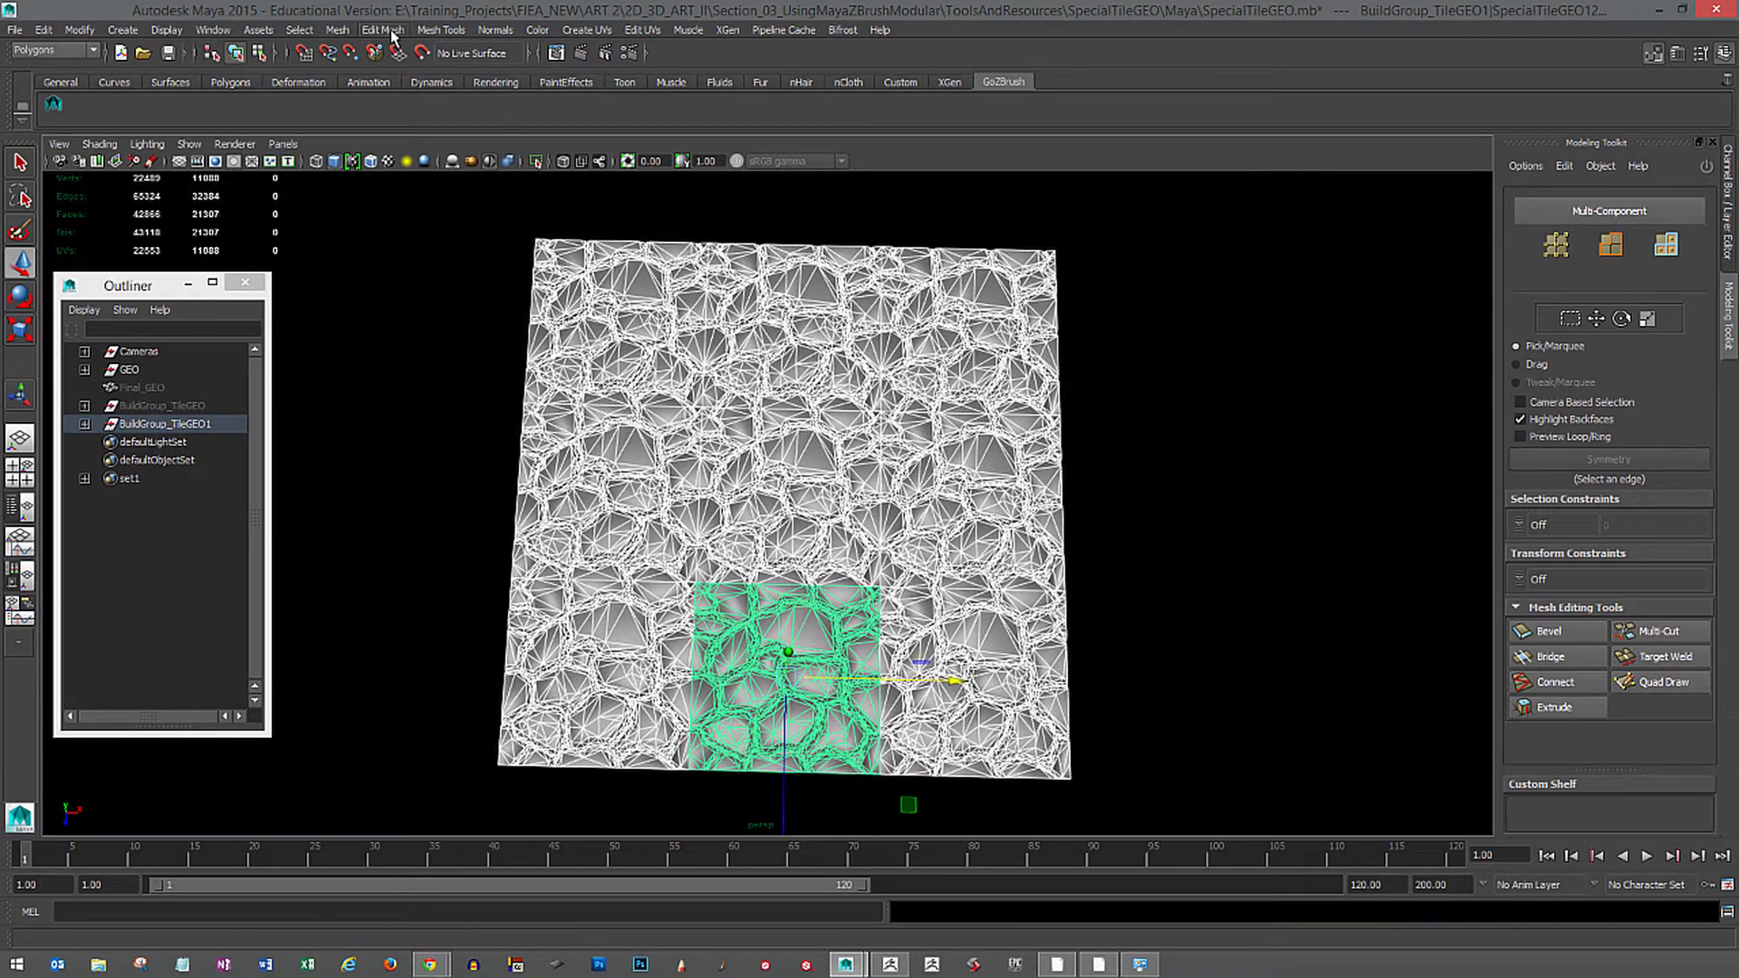
click(382, 30)
mouse_move(337, 30)
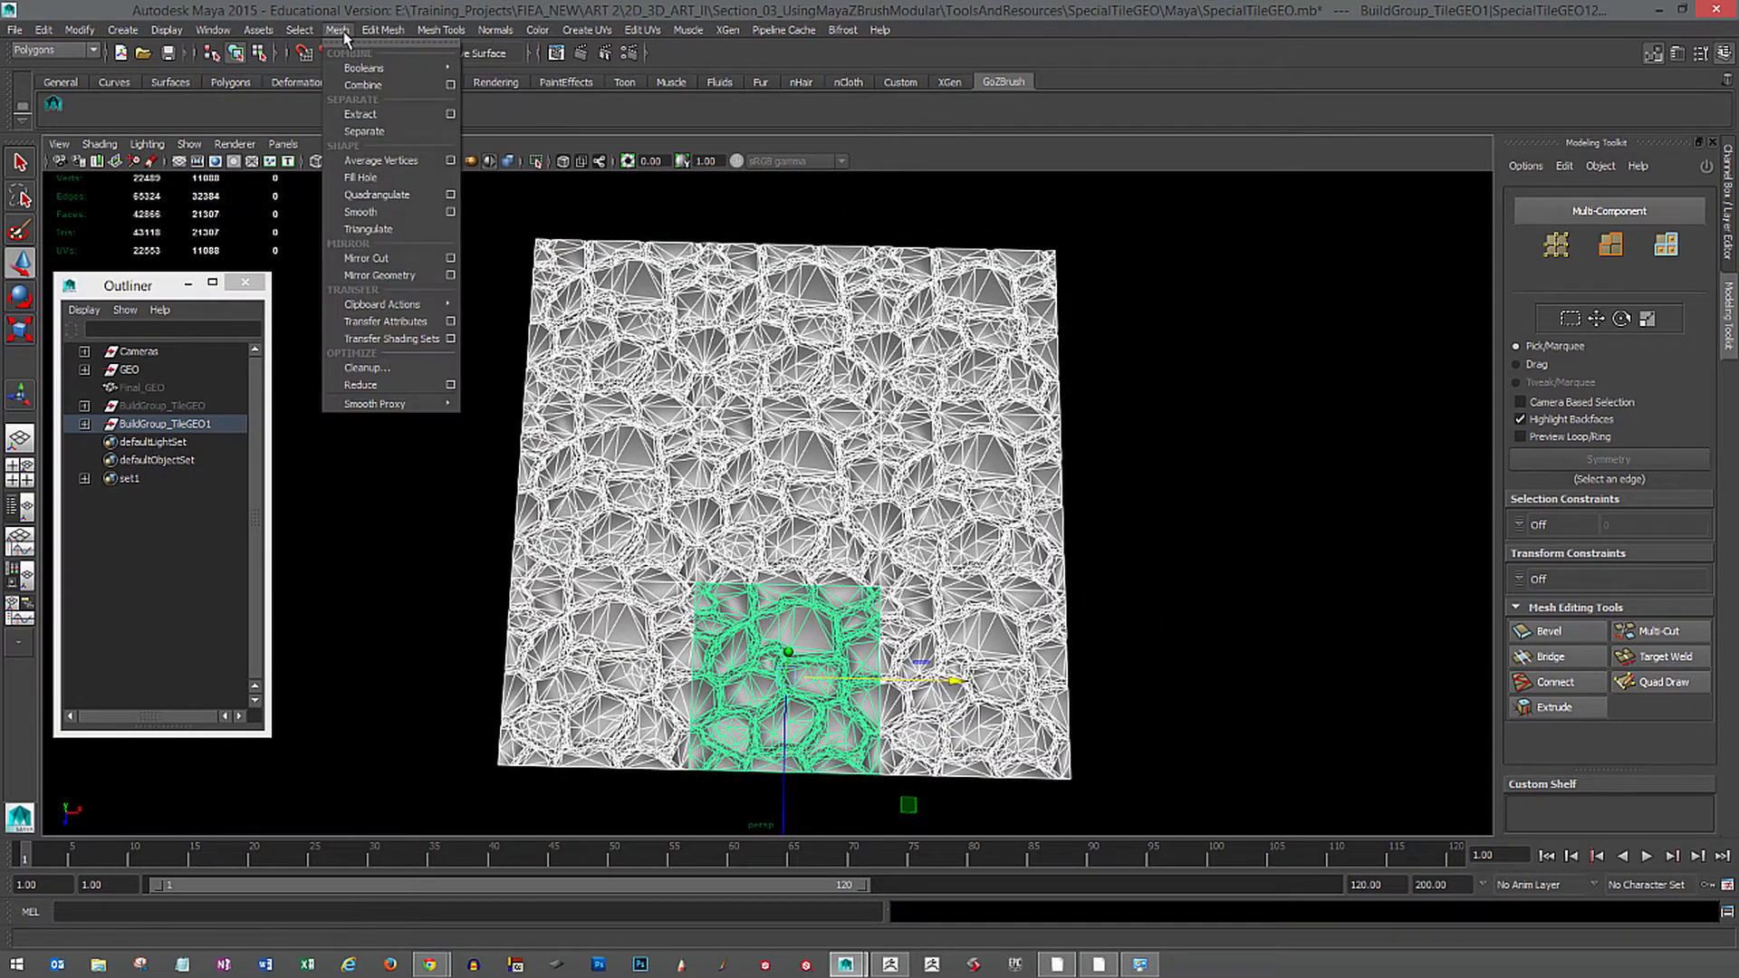
click(375, 85)
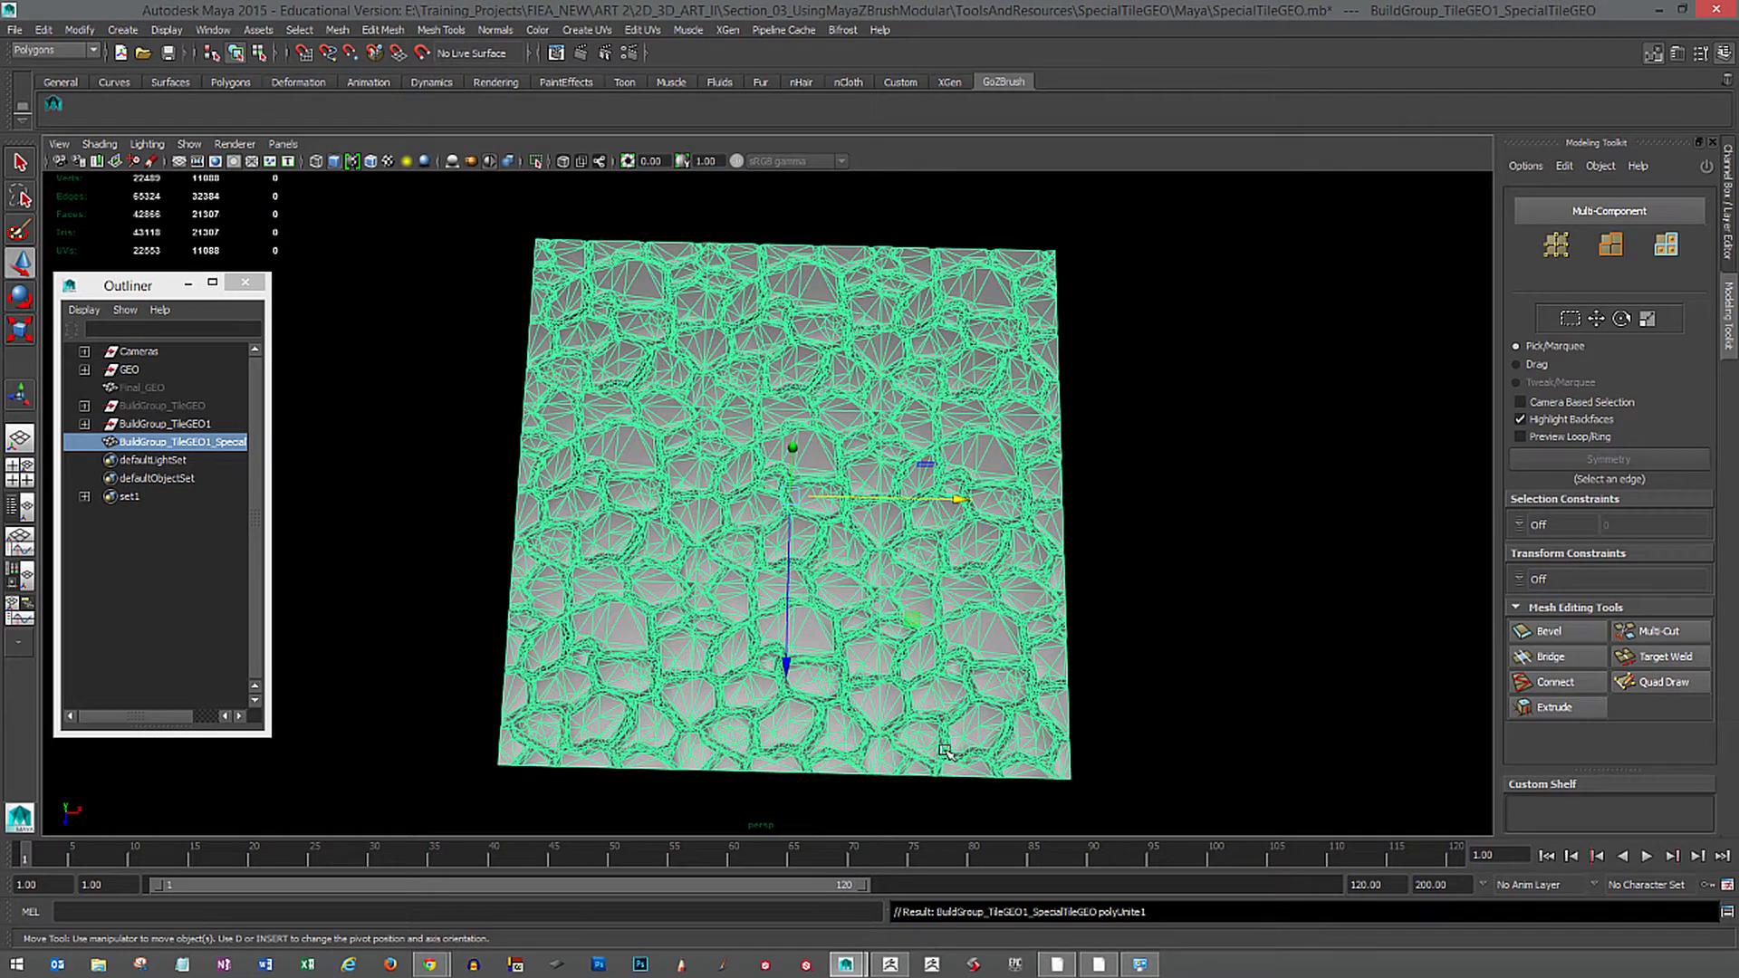
click(1133, 679)
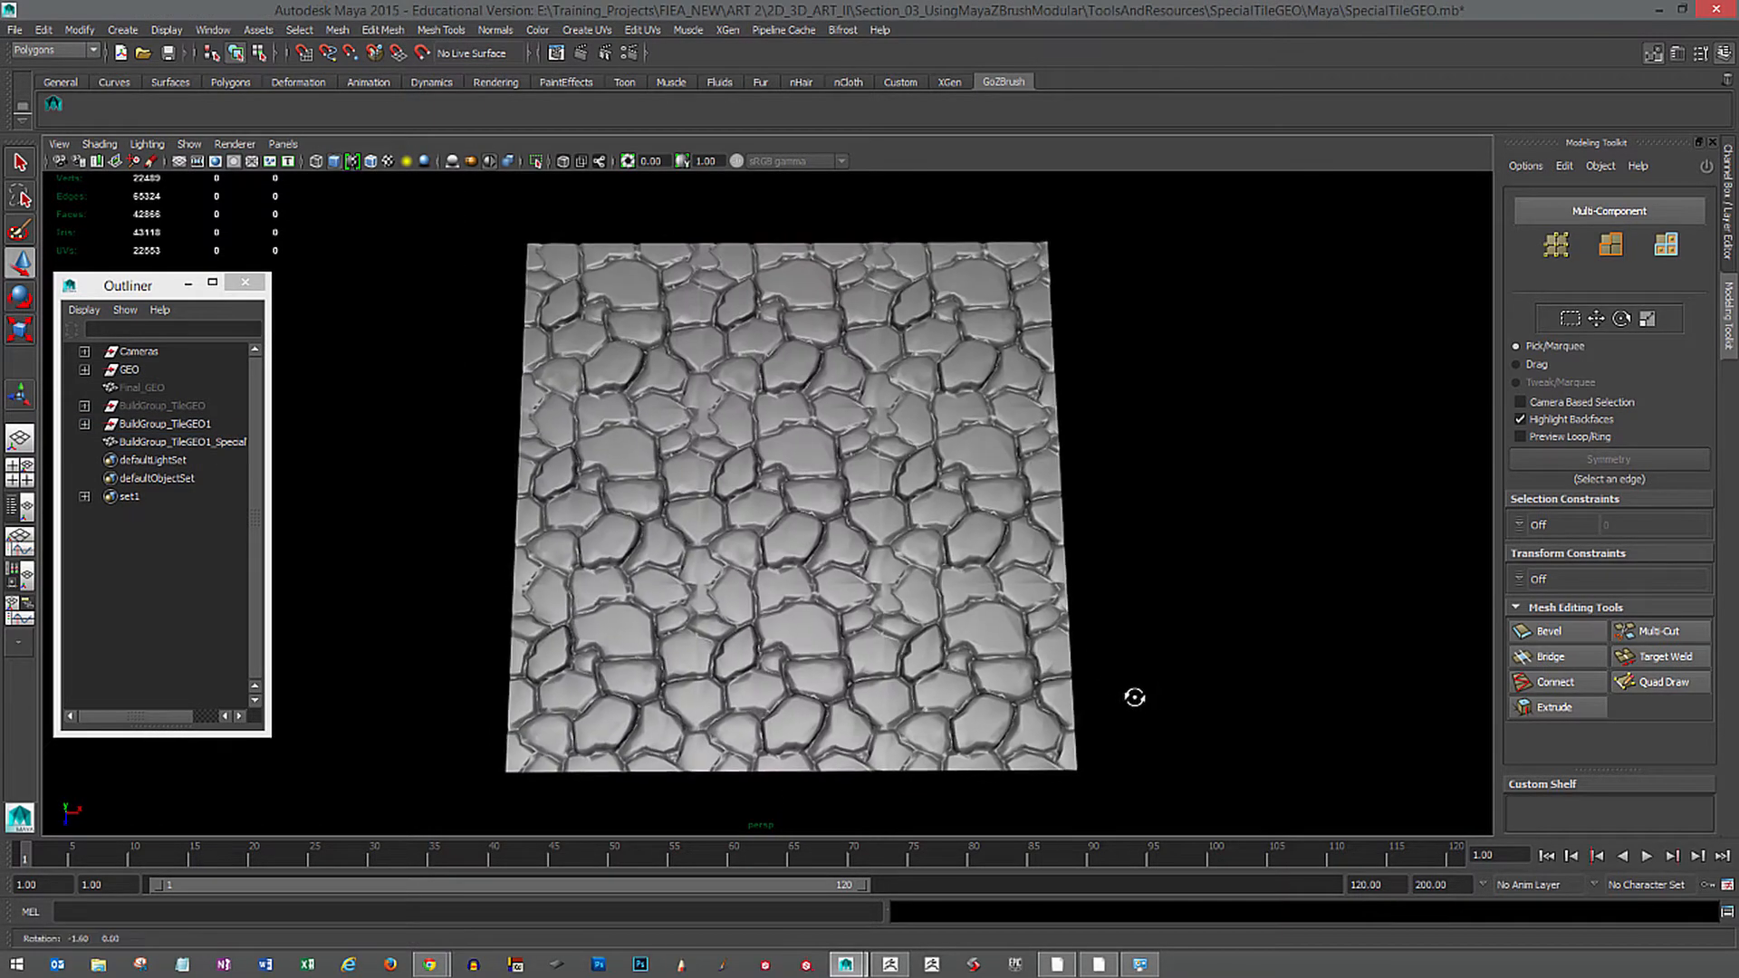
Merge all vertices of the combined tile mesh with a threshold of 0.0010.
alt+drag(1133, 698, 1083, 625)
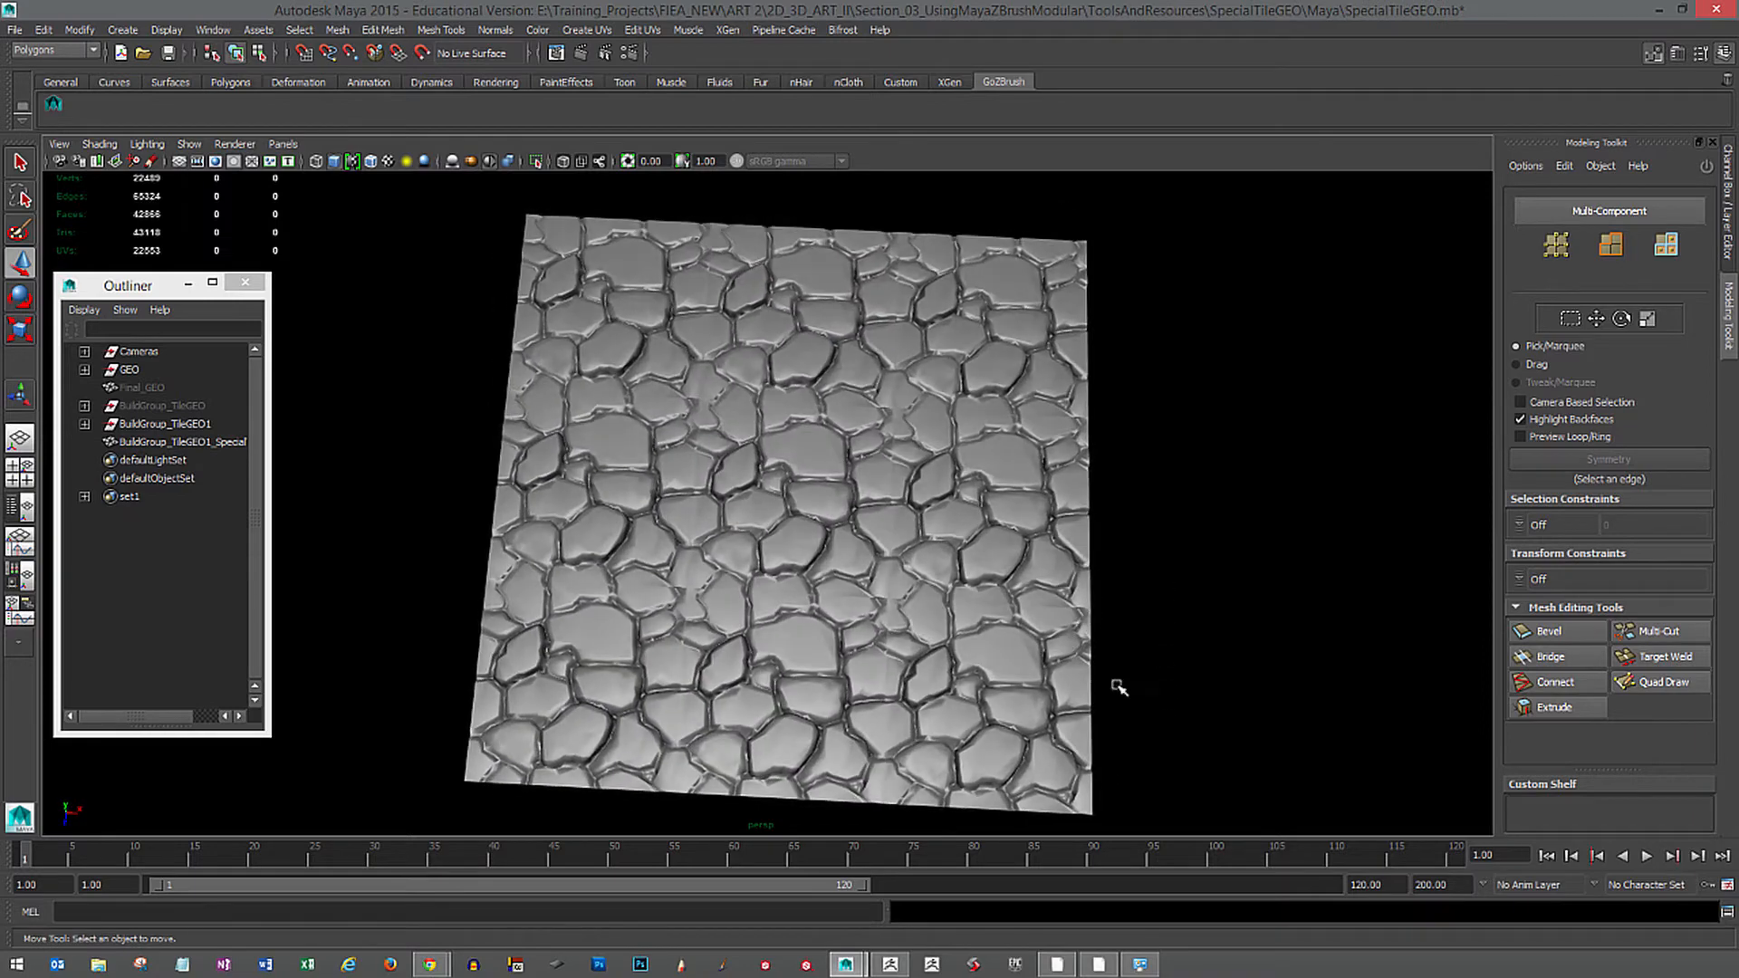
alt+drag(1119, 689, 1048, 687)
click(1046, 681)
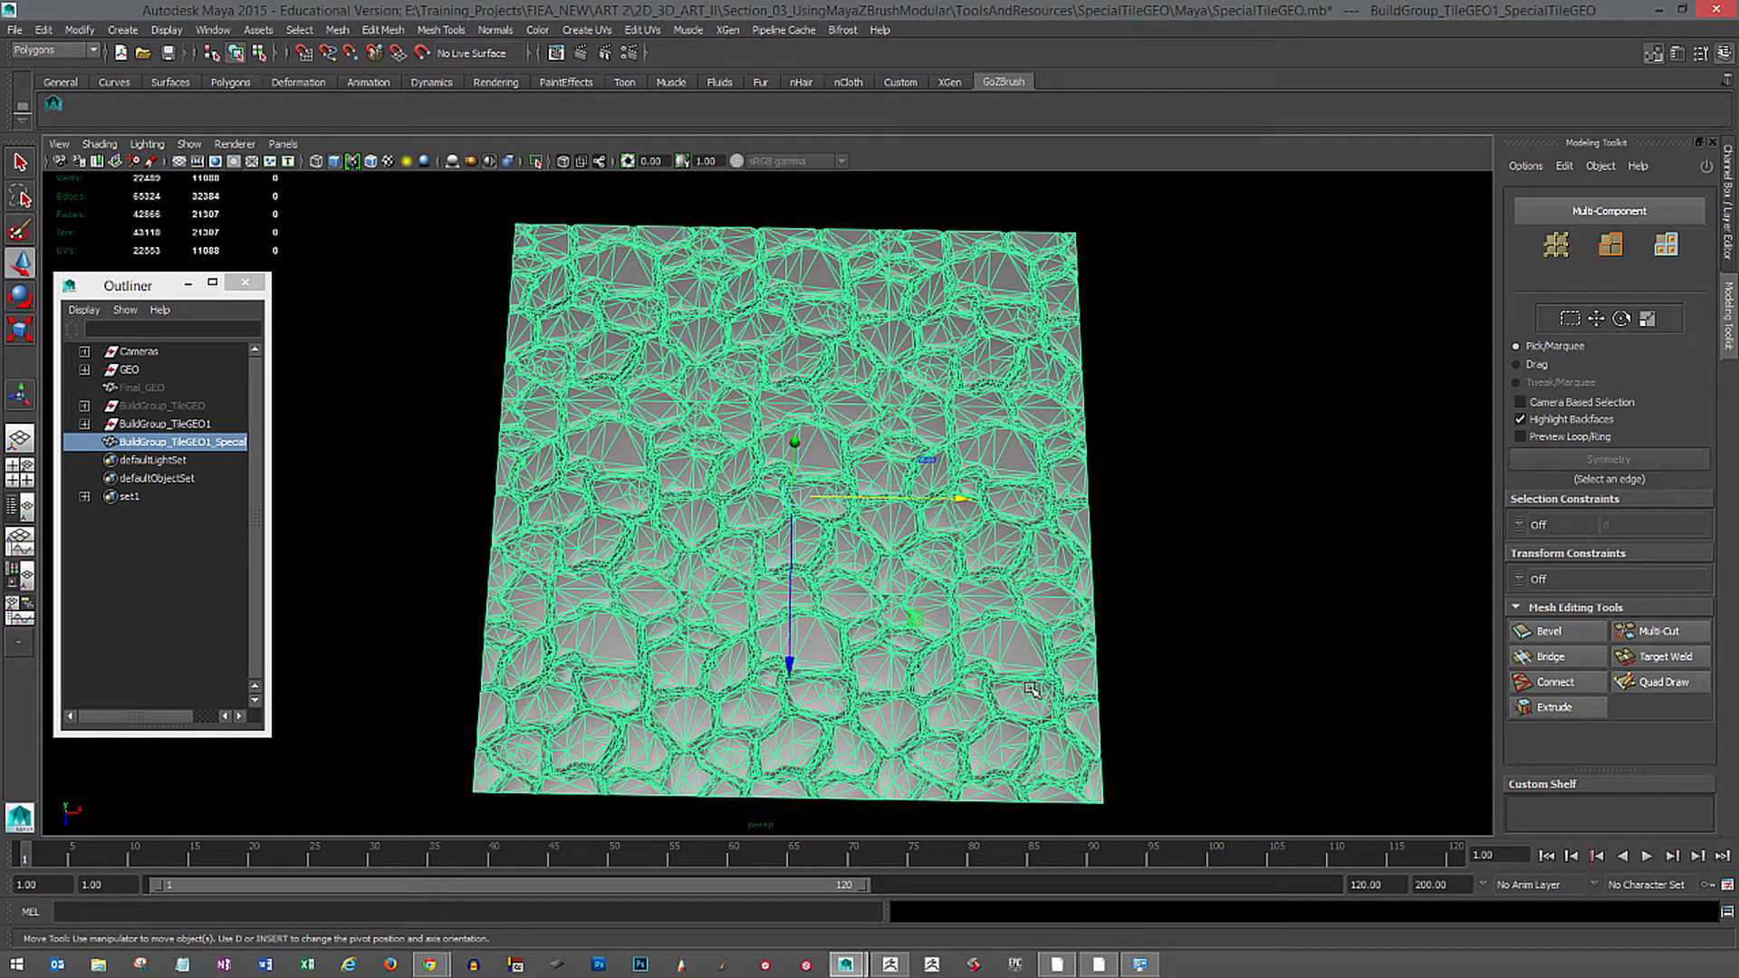
key(ctrl+F9)
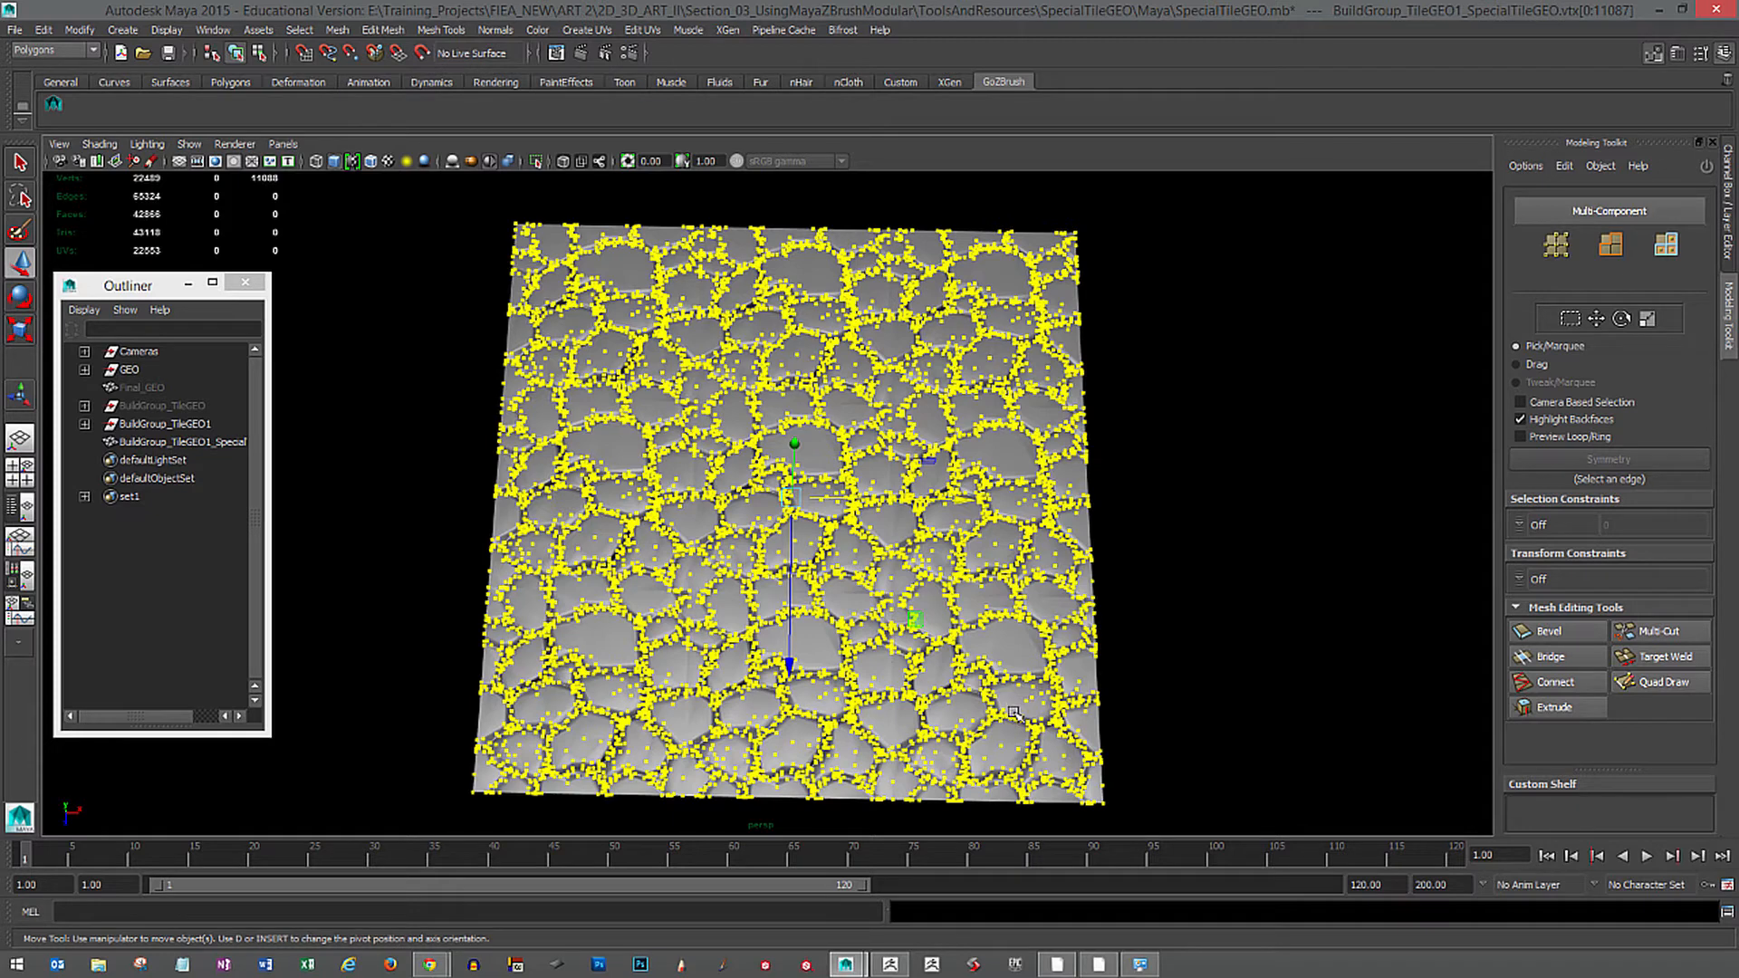
shift+right_drag(1015, 710, 1144, 645)
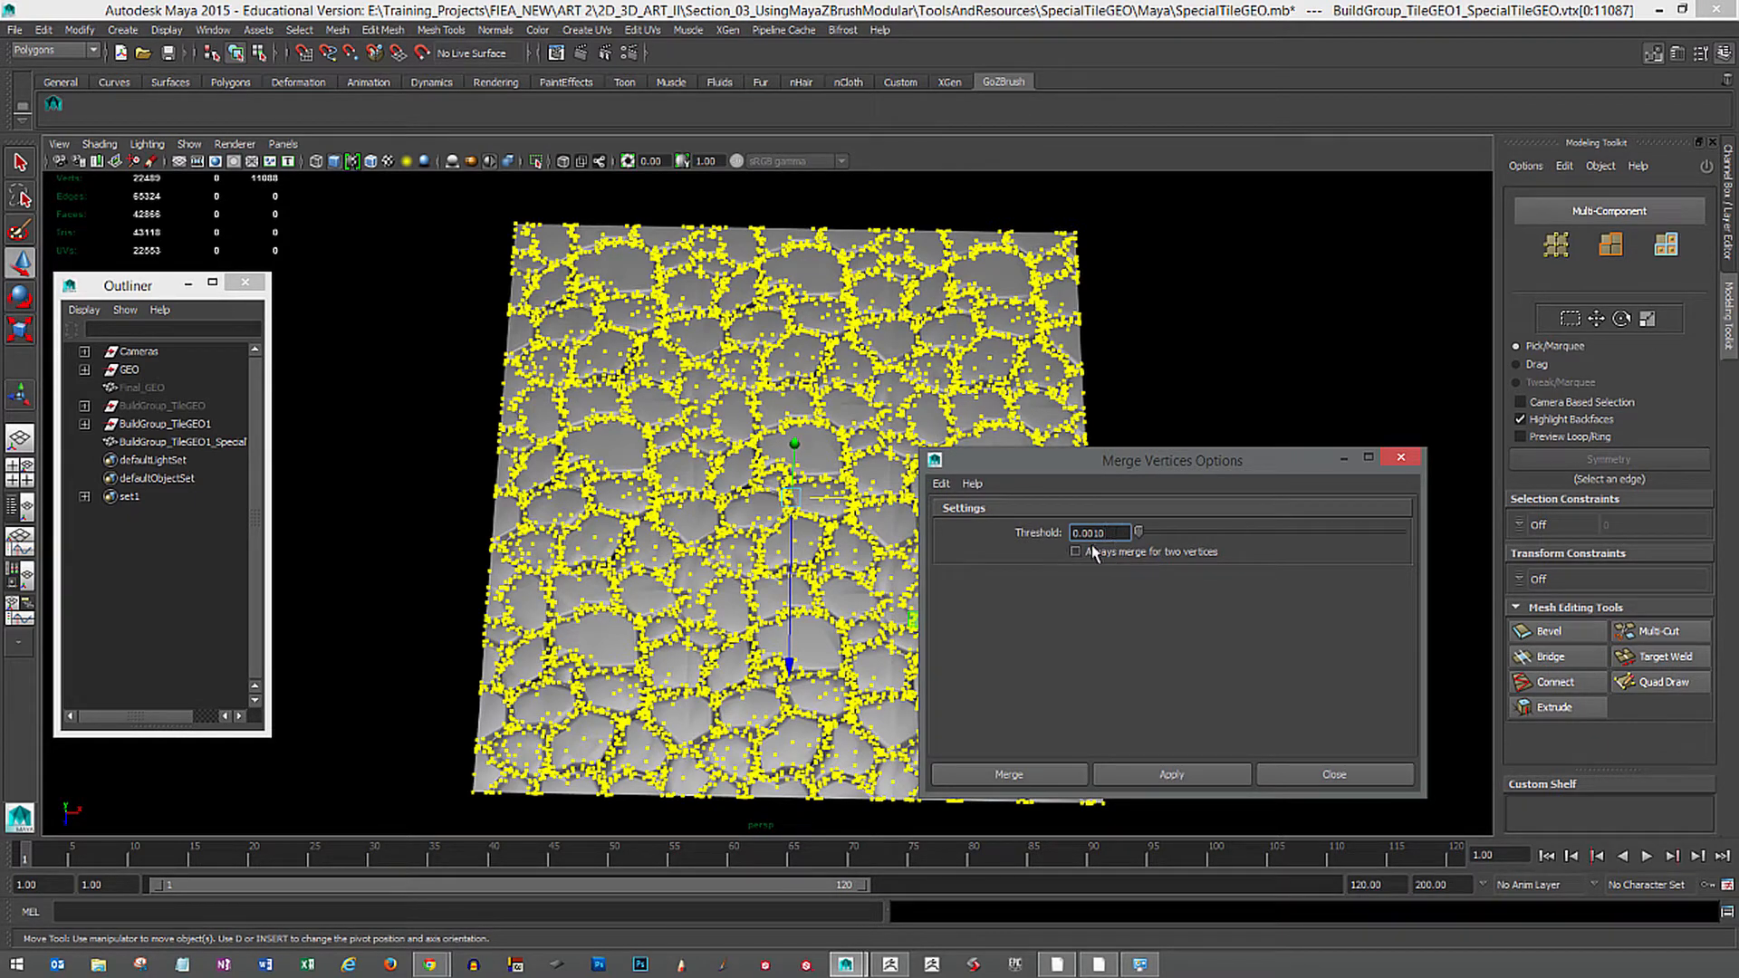
click(1203, 775)
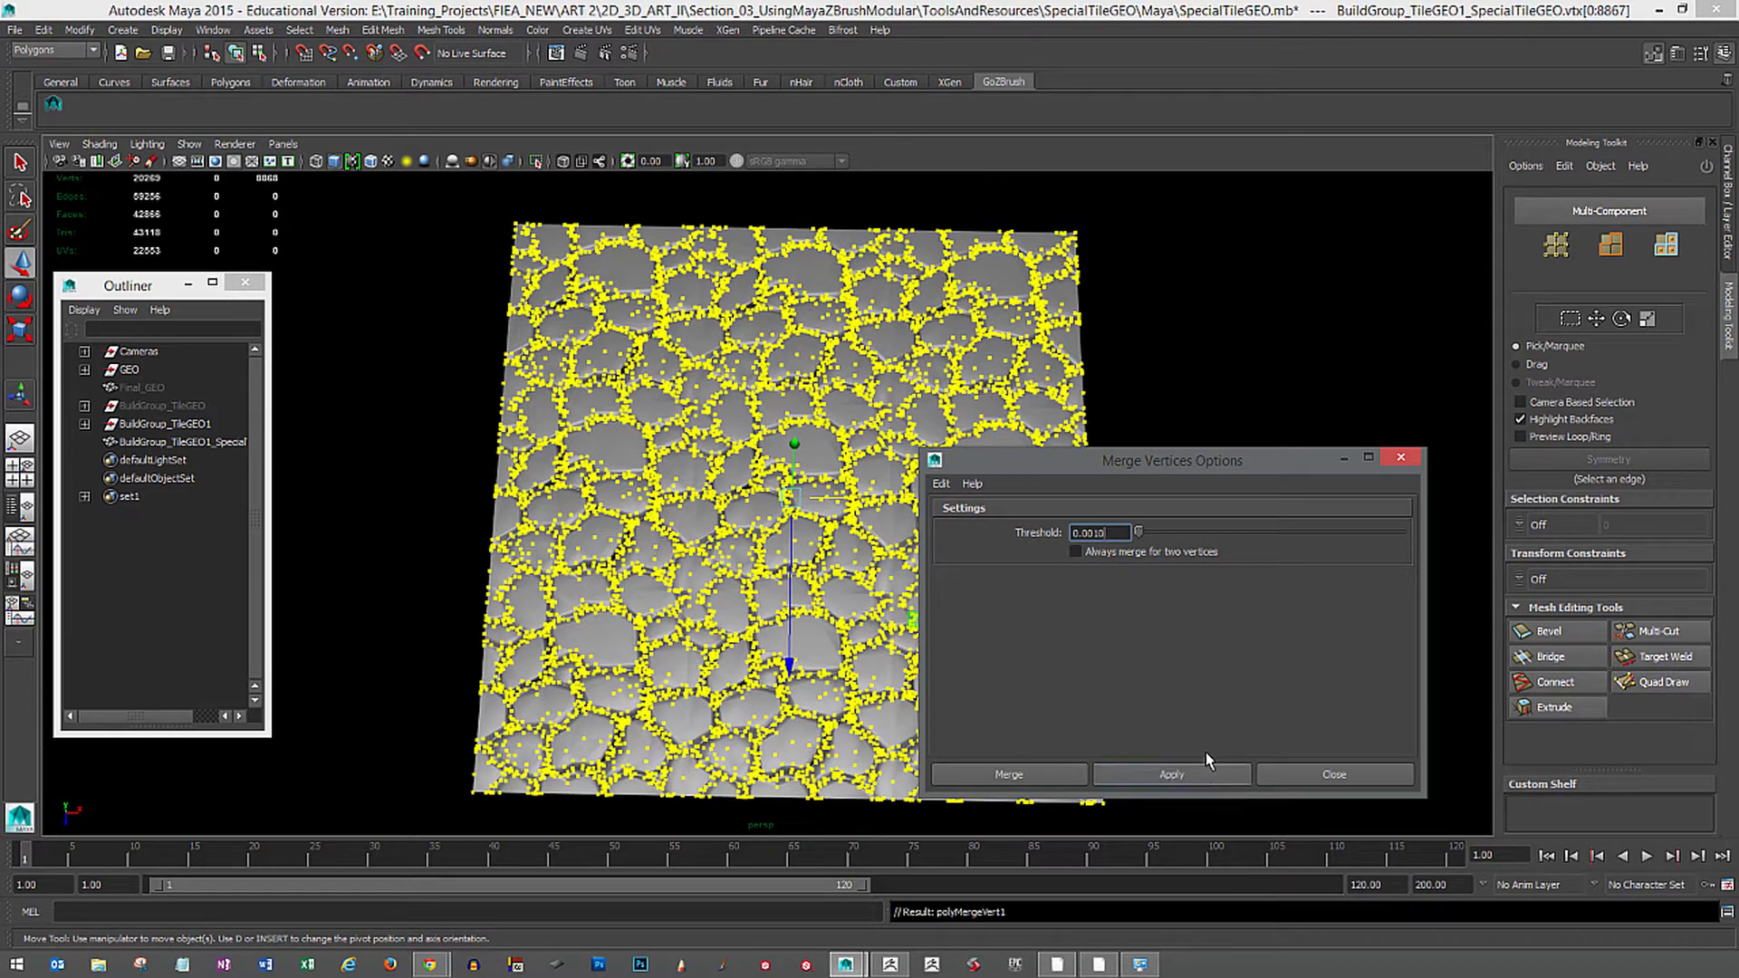
click(1402, 458)
click(1183, 607)
Soften the edges of the combined tile mesh and check the shading along the tile seams.
click(997, 659)
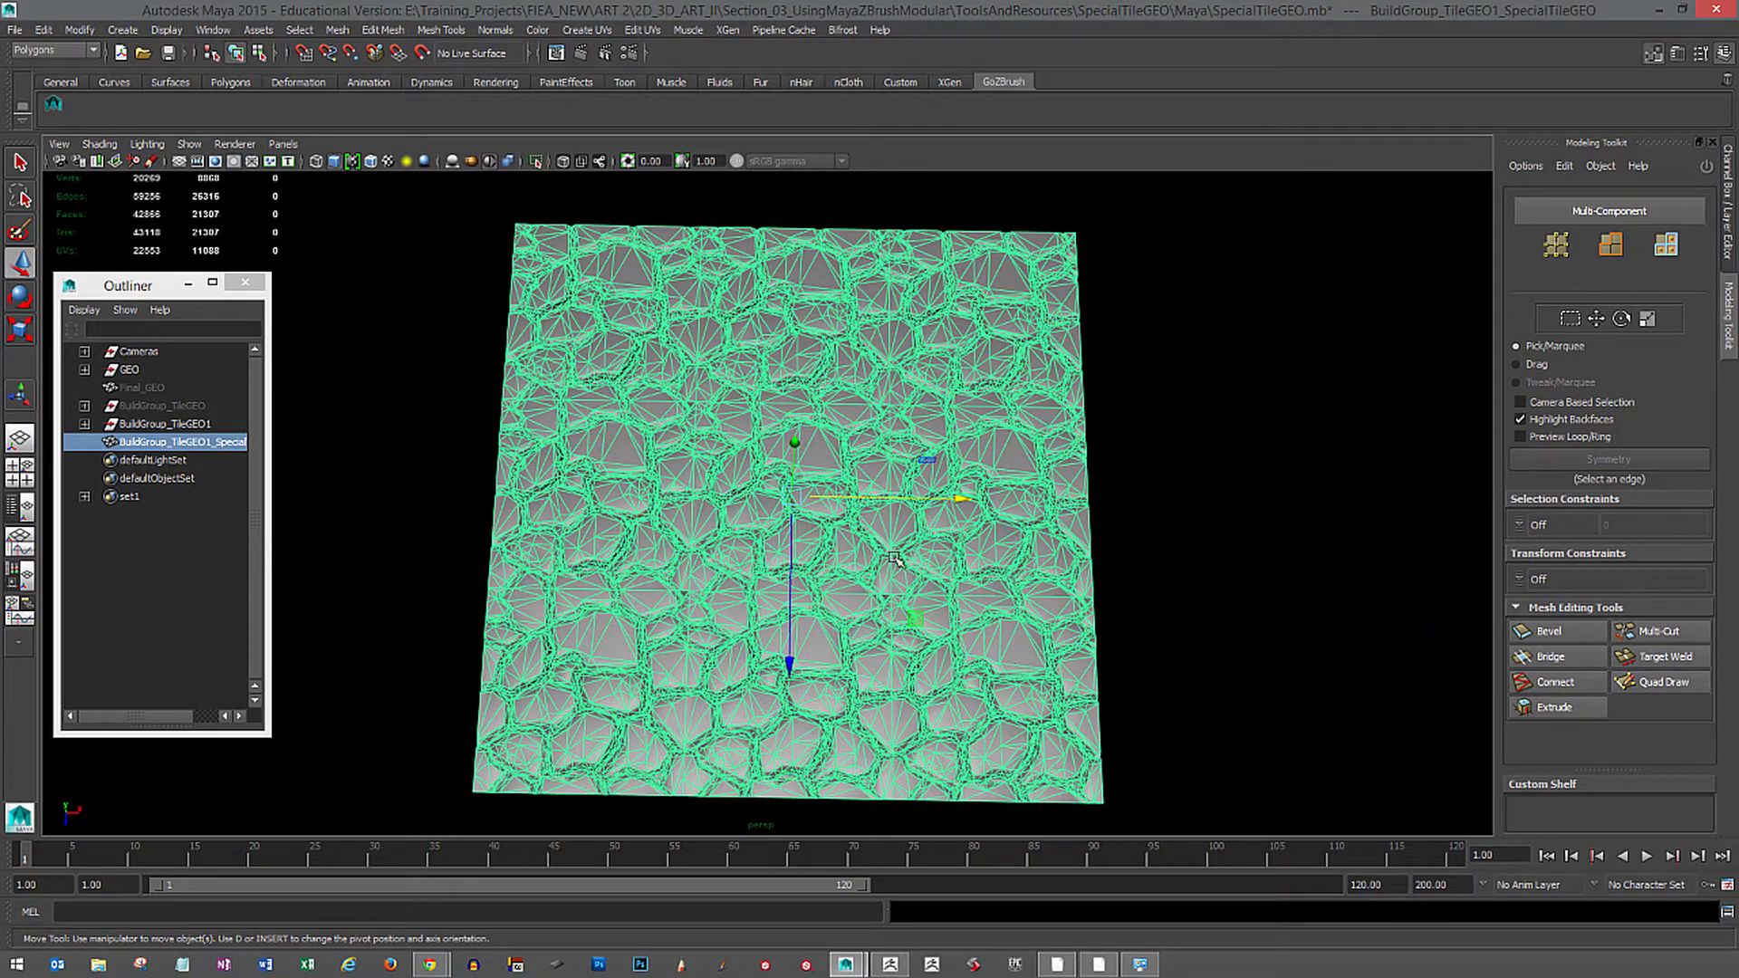
click(495, 30)
click(560, 208)
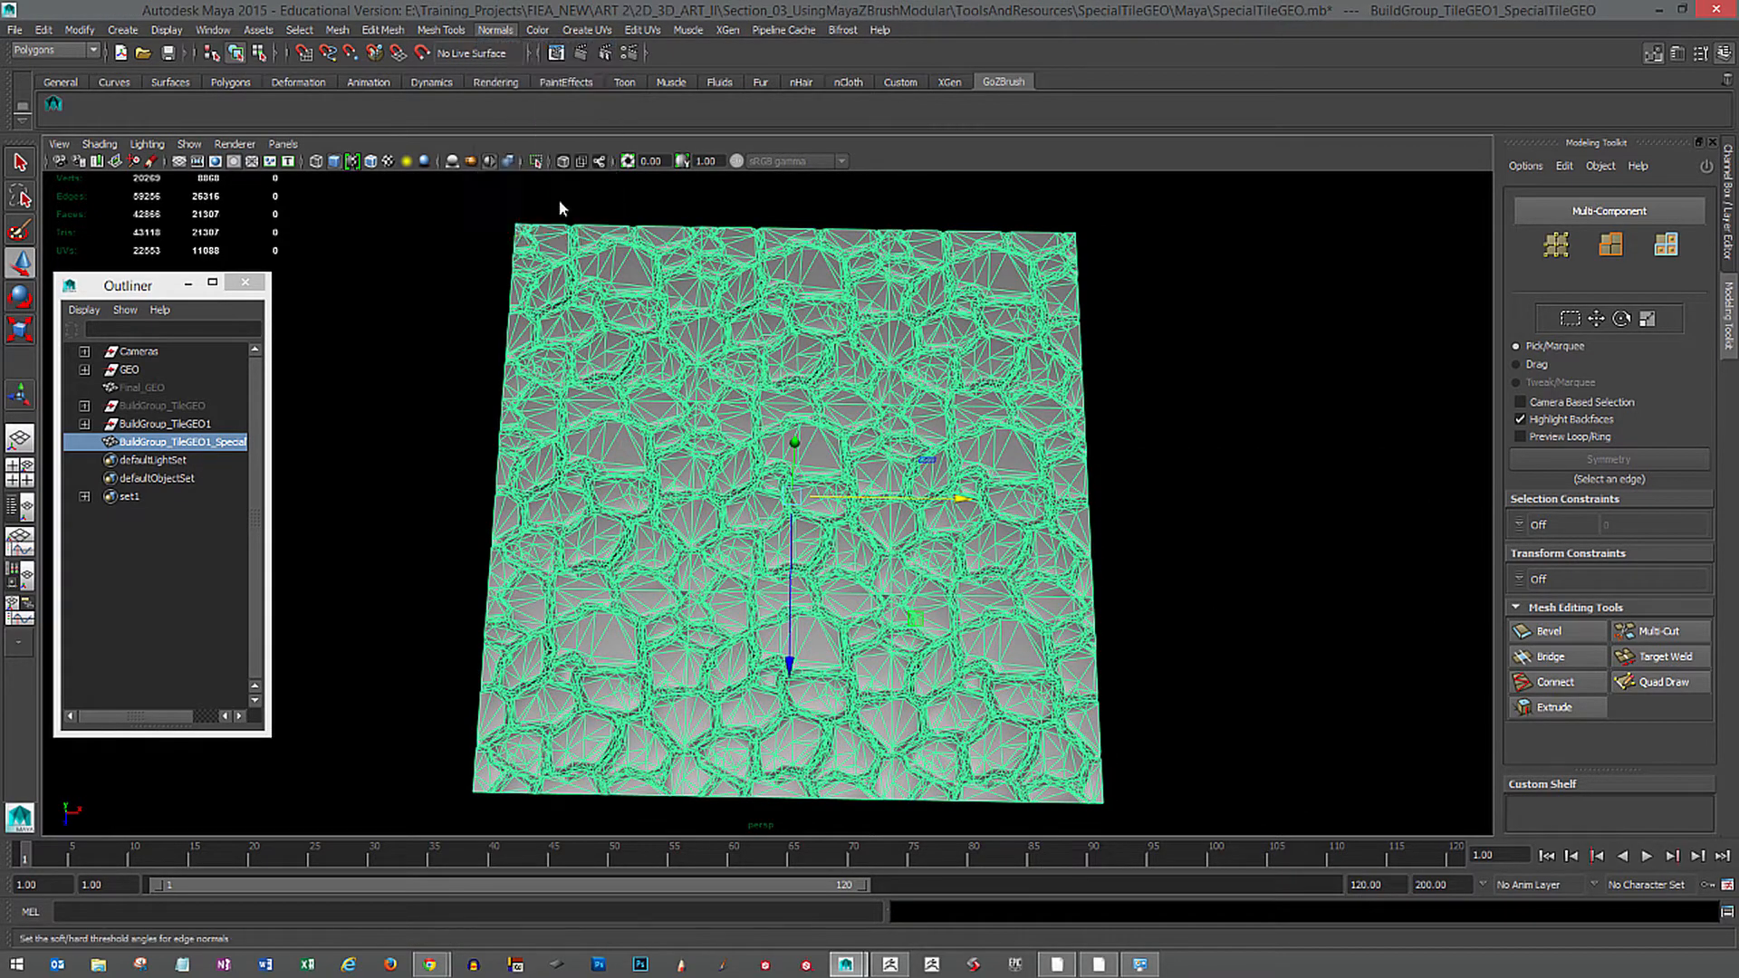
click(1196, 595)
alt+drag(1196, 595, 1208, 684)
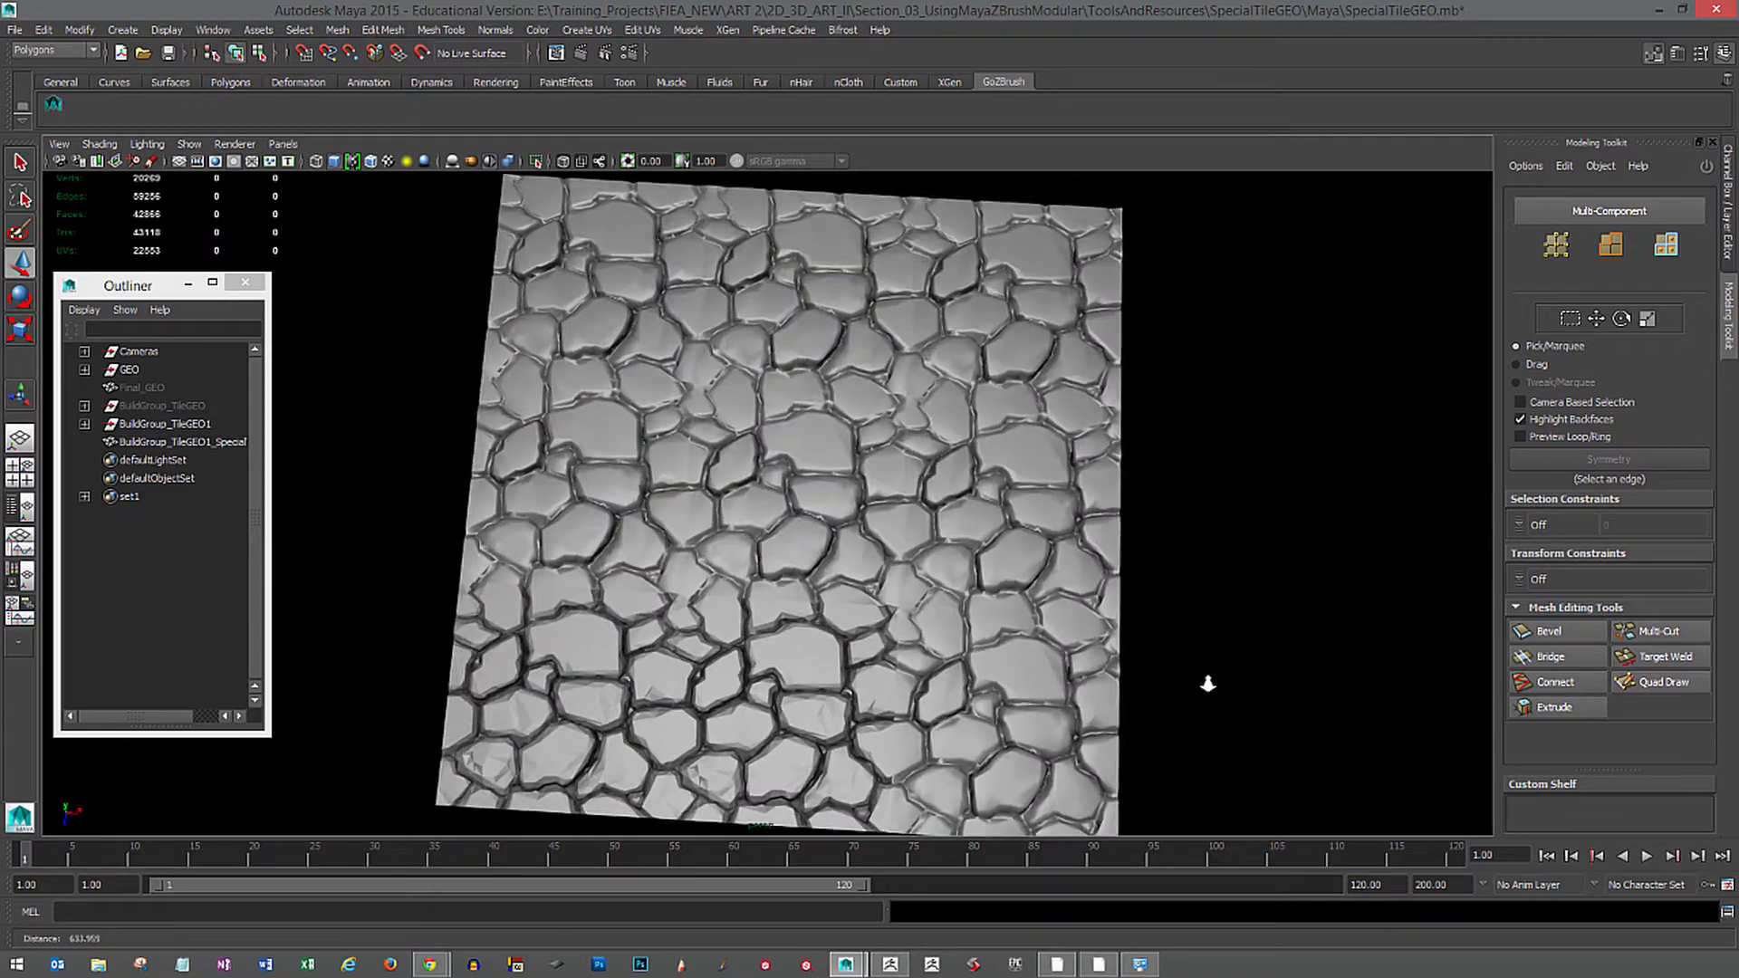
scroll(1277, 586, up, 5)
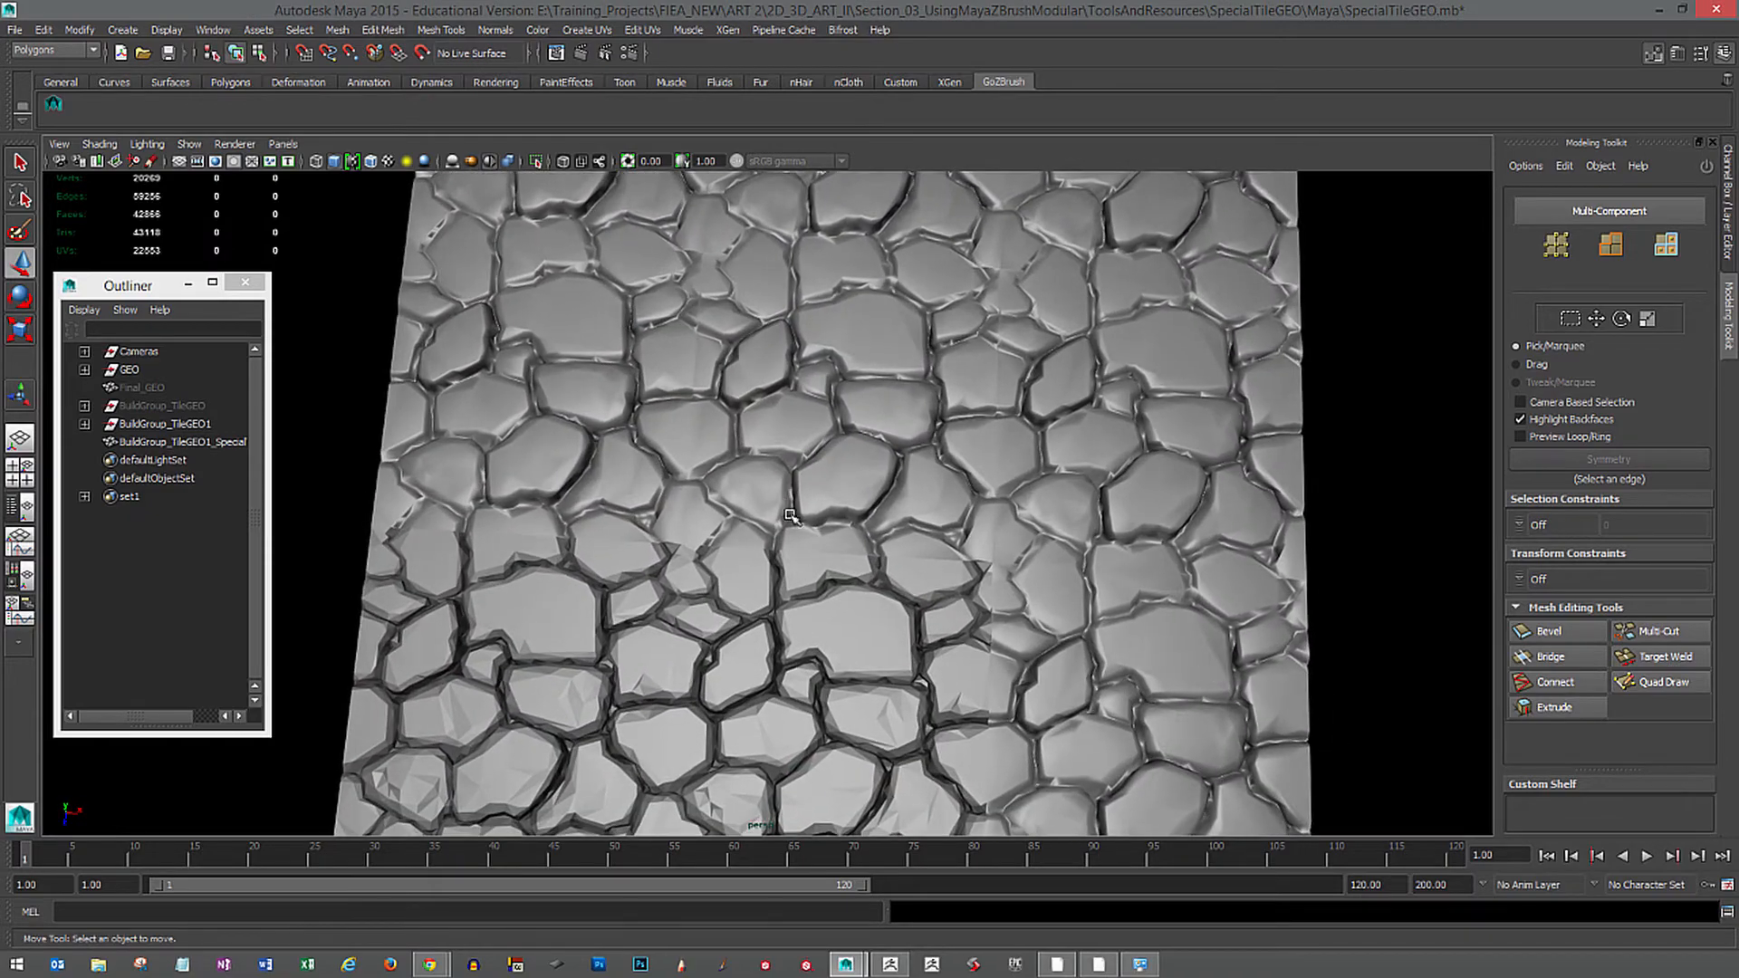
Unlock the vertex normals of the combined tile mesh and set the normals to face.
click(790, 516)
scroll(1214, 582, down, 4)
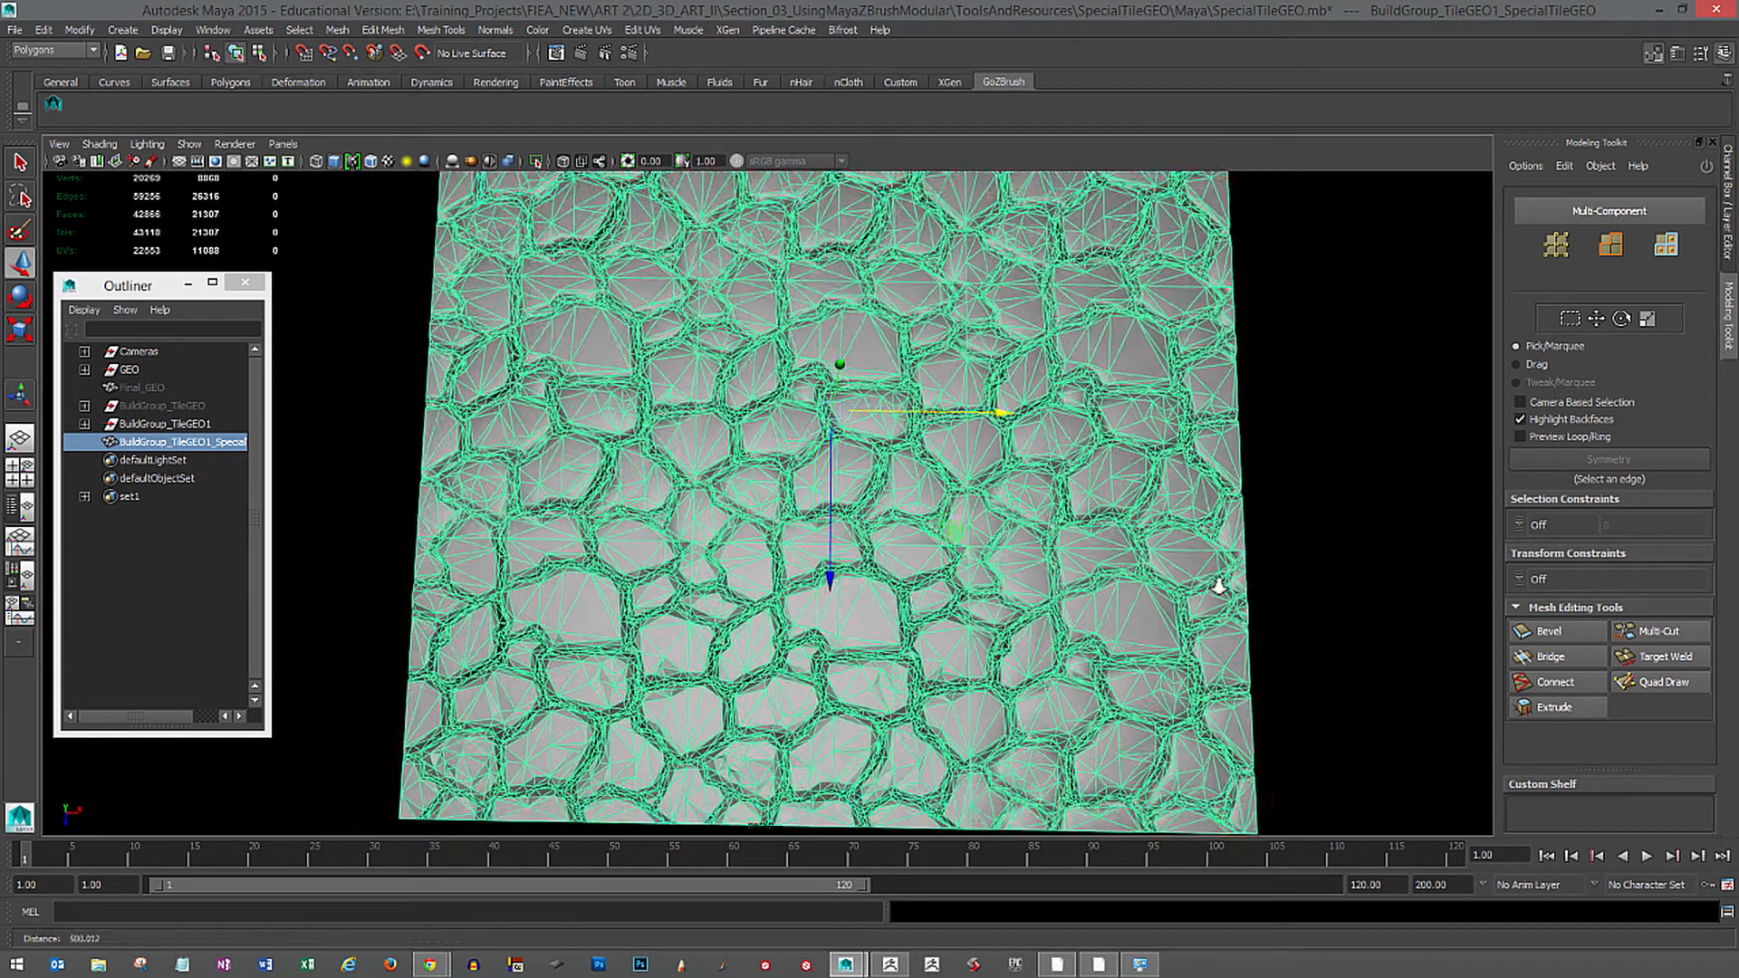
click(1256, 622)
click(853, 419)
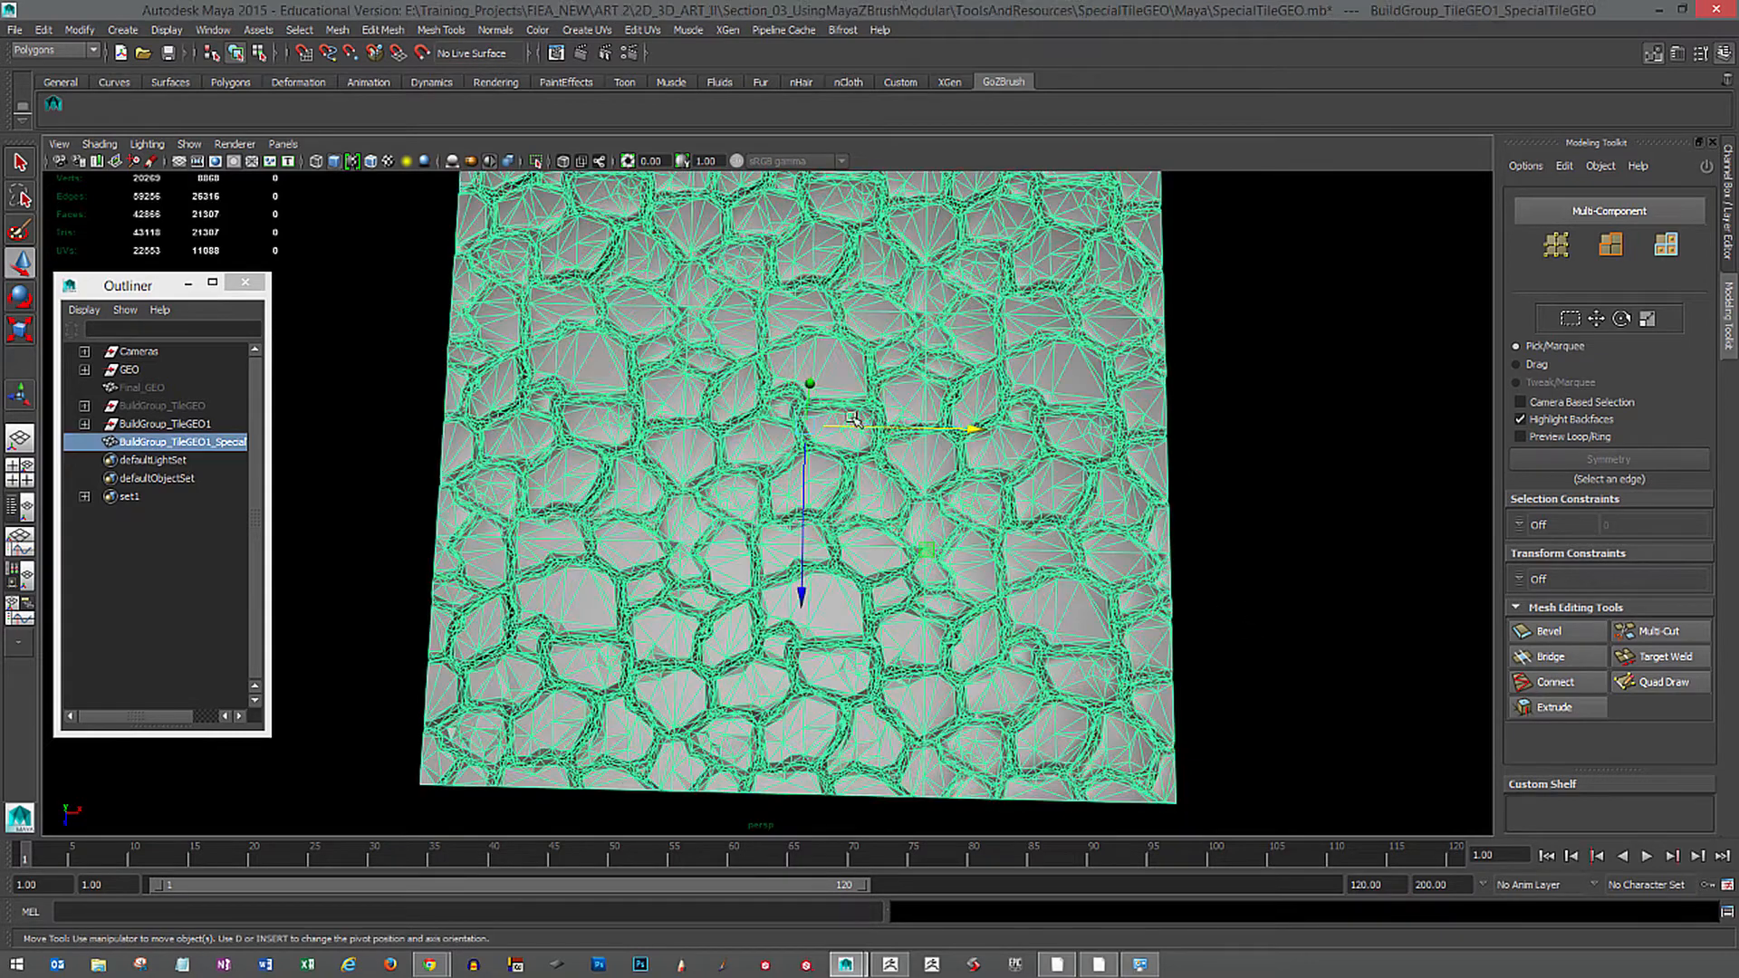
click(501, 30)
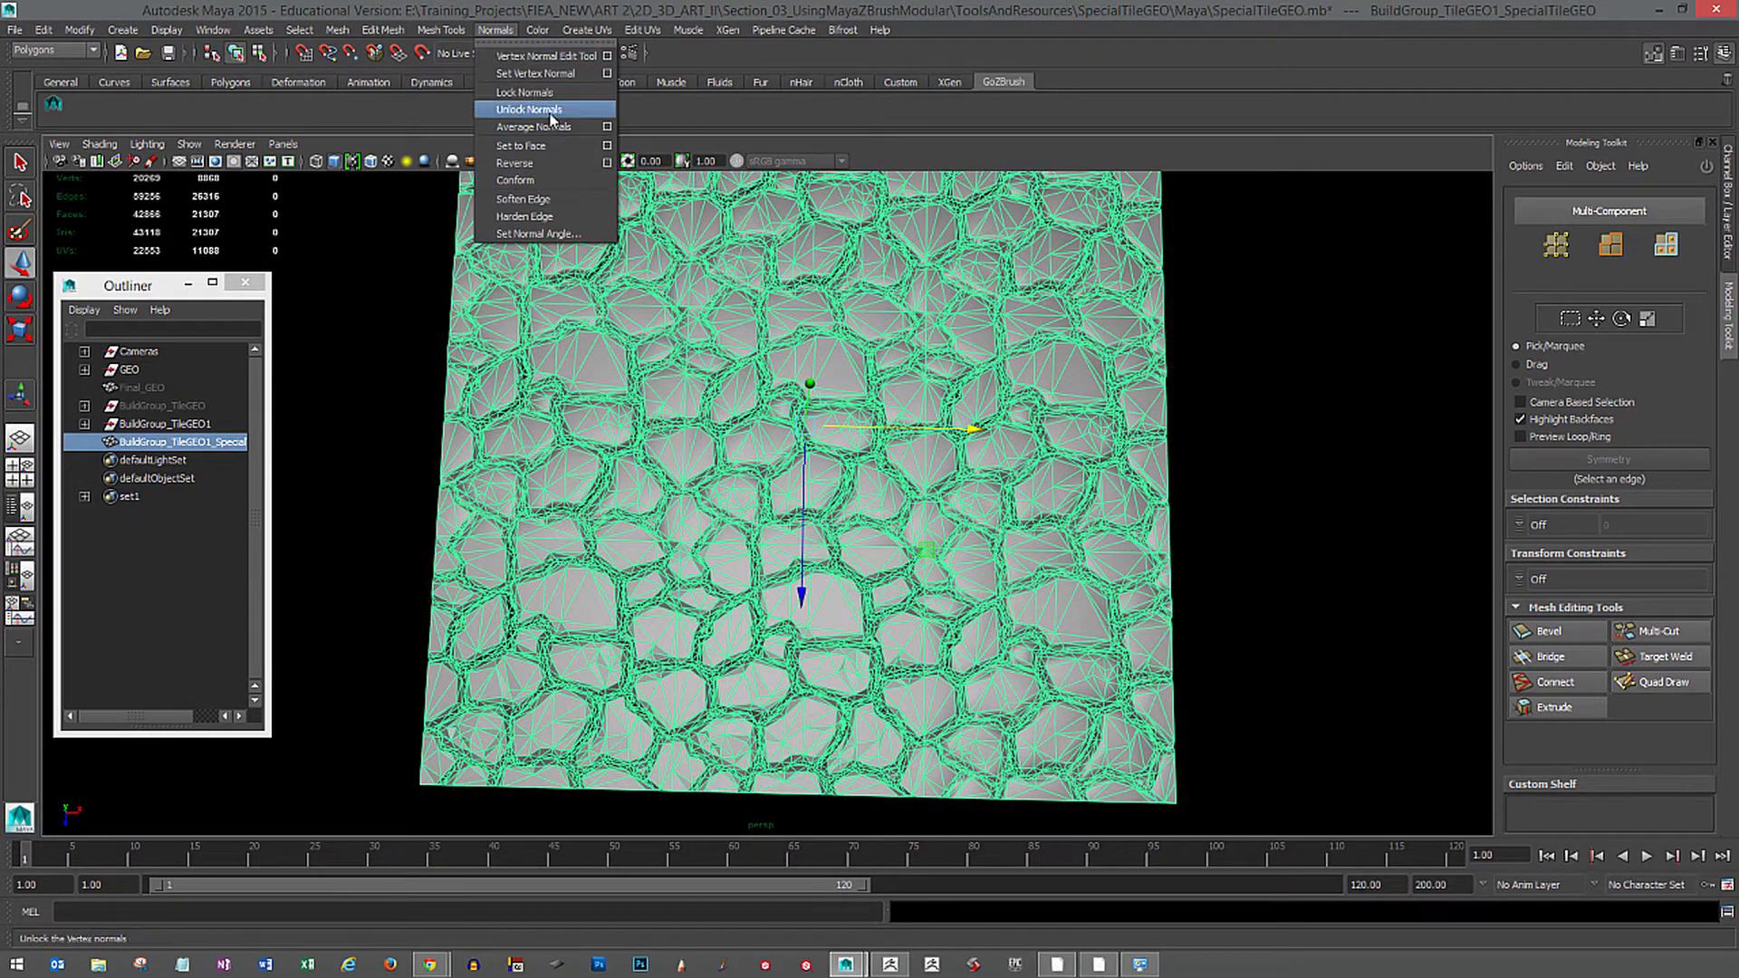
click(552, 117)
click(1242, 567)
mouse_move(1242, 567)
alt+mouse_down()
mouse_move(1238, 629)
mouse_move(1180, 616)
alt+mouse_up()
click(1041, 593)
click(495, 30)
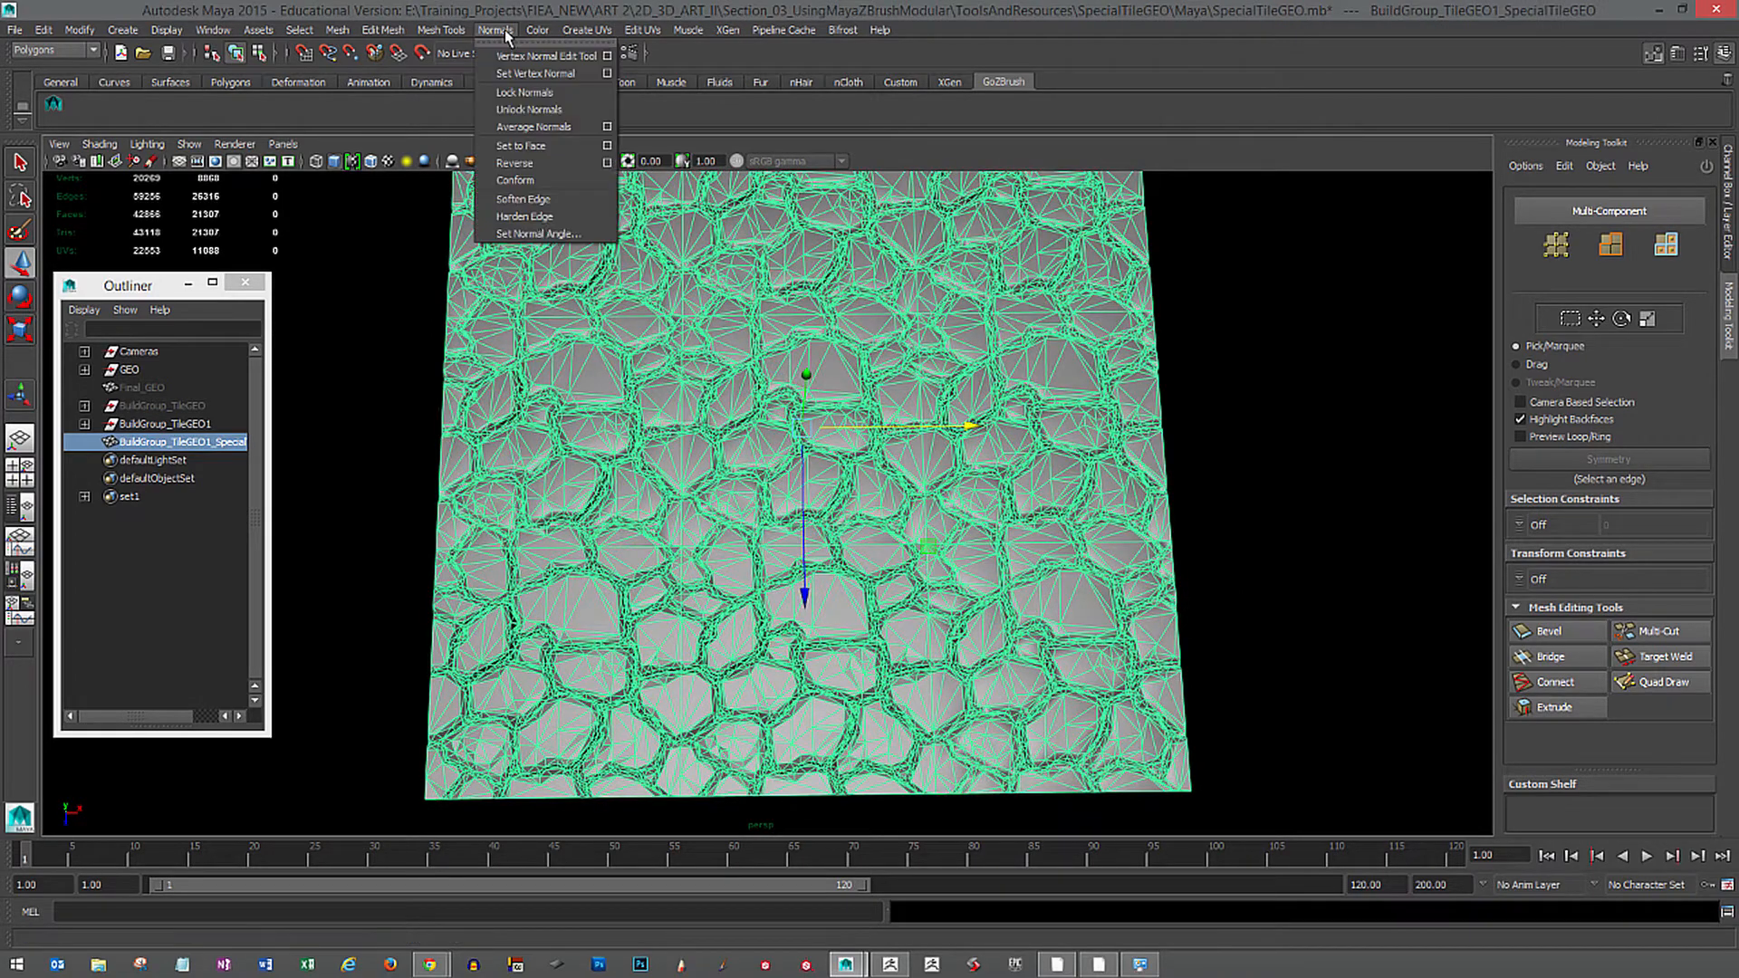
click(543, 163)
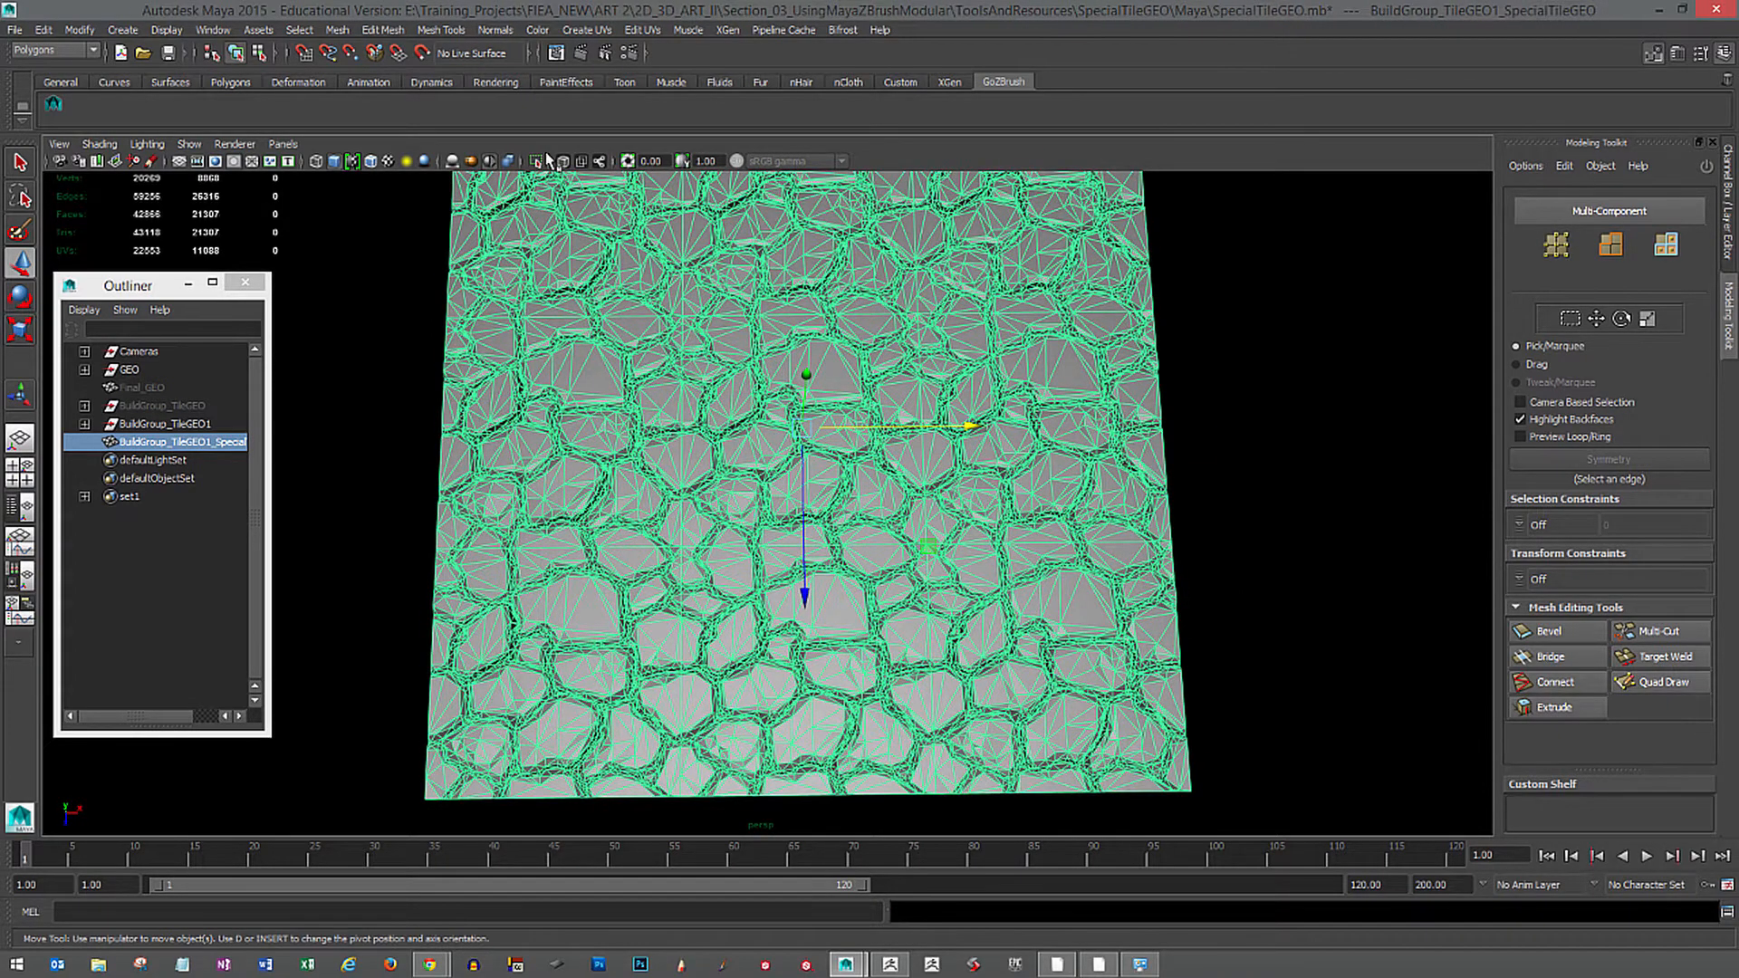
Soften the edges of the combined tile mesh again, deselect it, and check the shading close to a seam.
click(495, 30)
click(525, 196)
click(1231, 588)
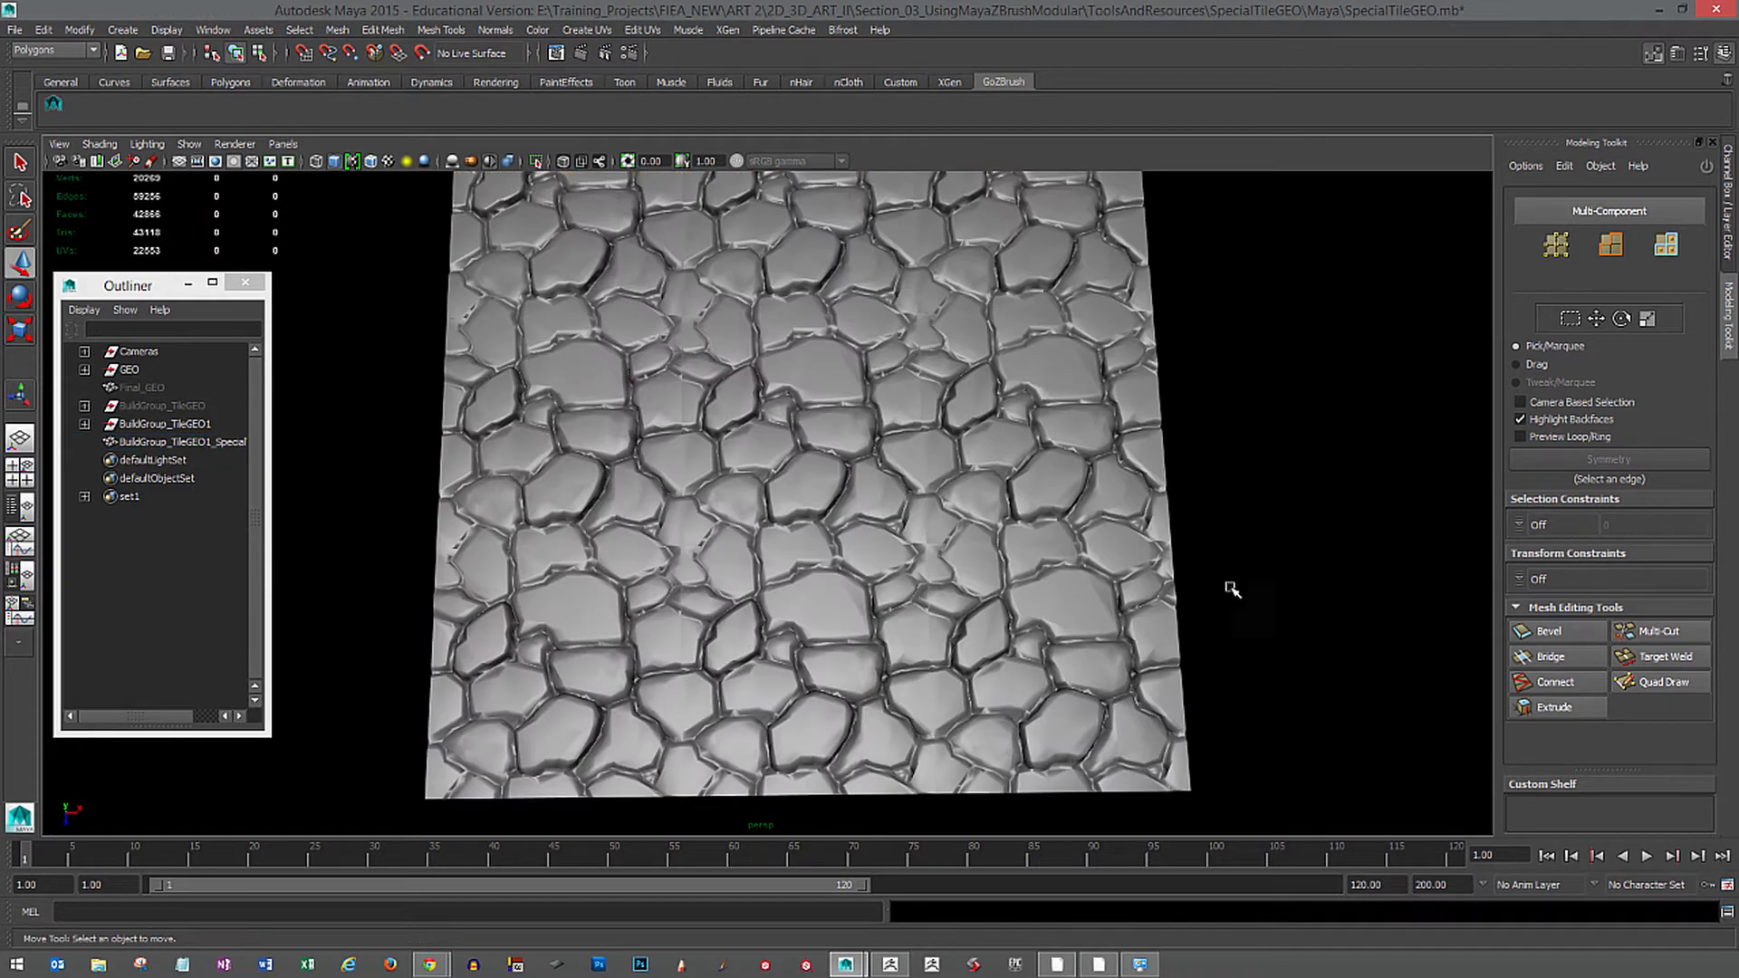
alt+drag(1195, 631, 1025, 655)
alt+middle_drag(1025, 655, 1078, 516)
alt+right_drag(912, 571, 1241, 725)
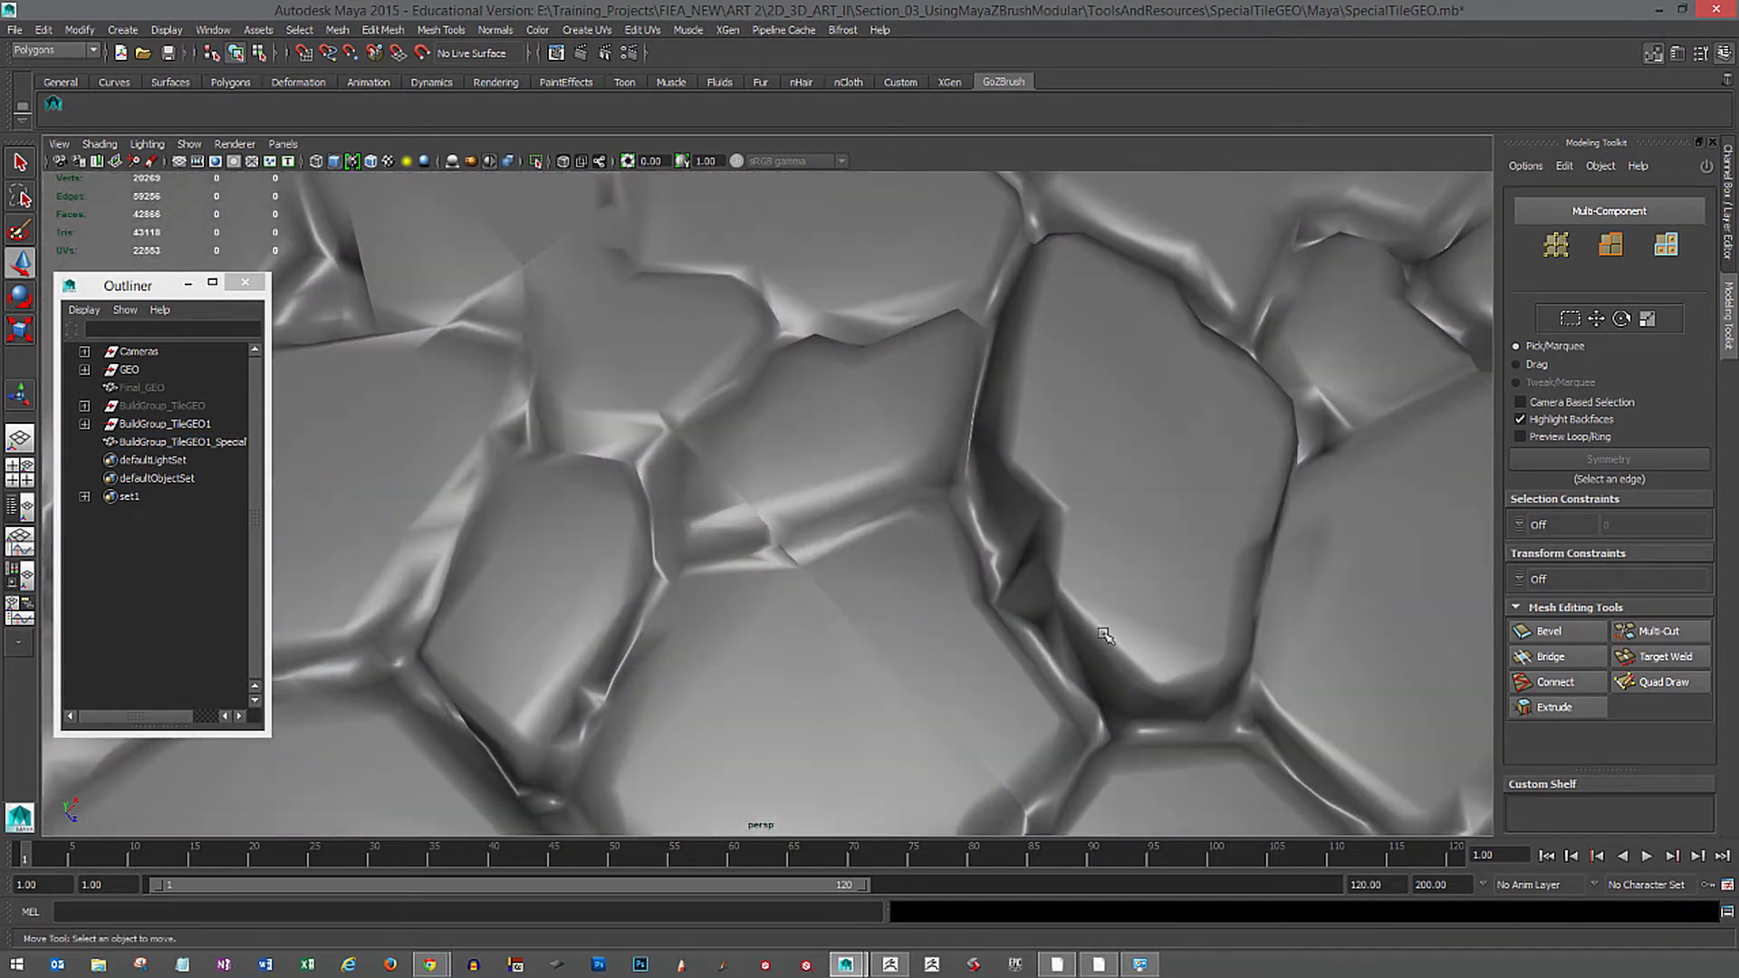
Select the combined tile mesh and apply a custom polygon display for all objects with border edges highlighted at edge width 3.
click(880, 644)
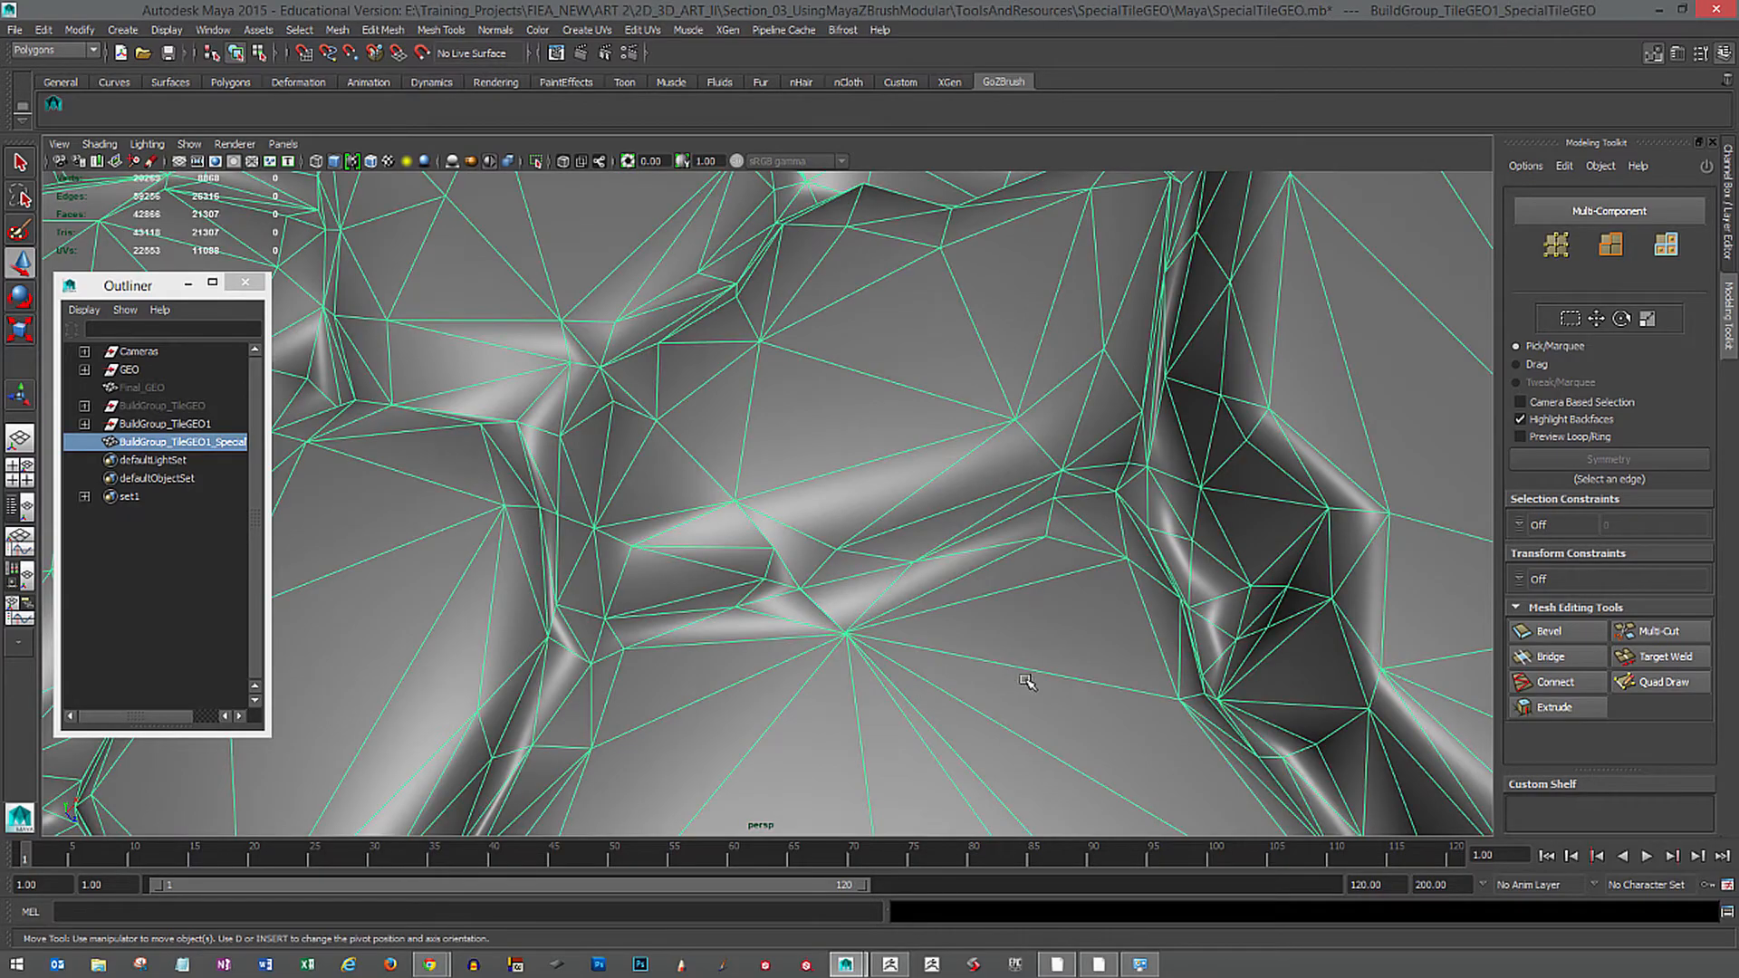
alt+drag(1028, 681, 962, 656)
alt+right_drag(963, 656, 1005, 608)
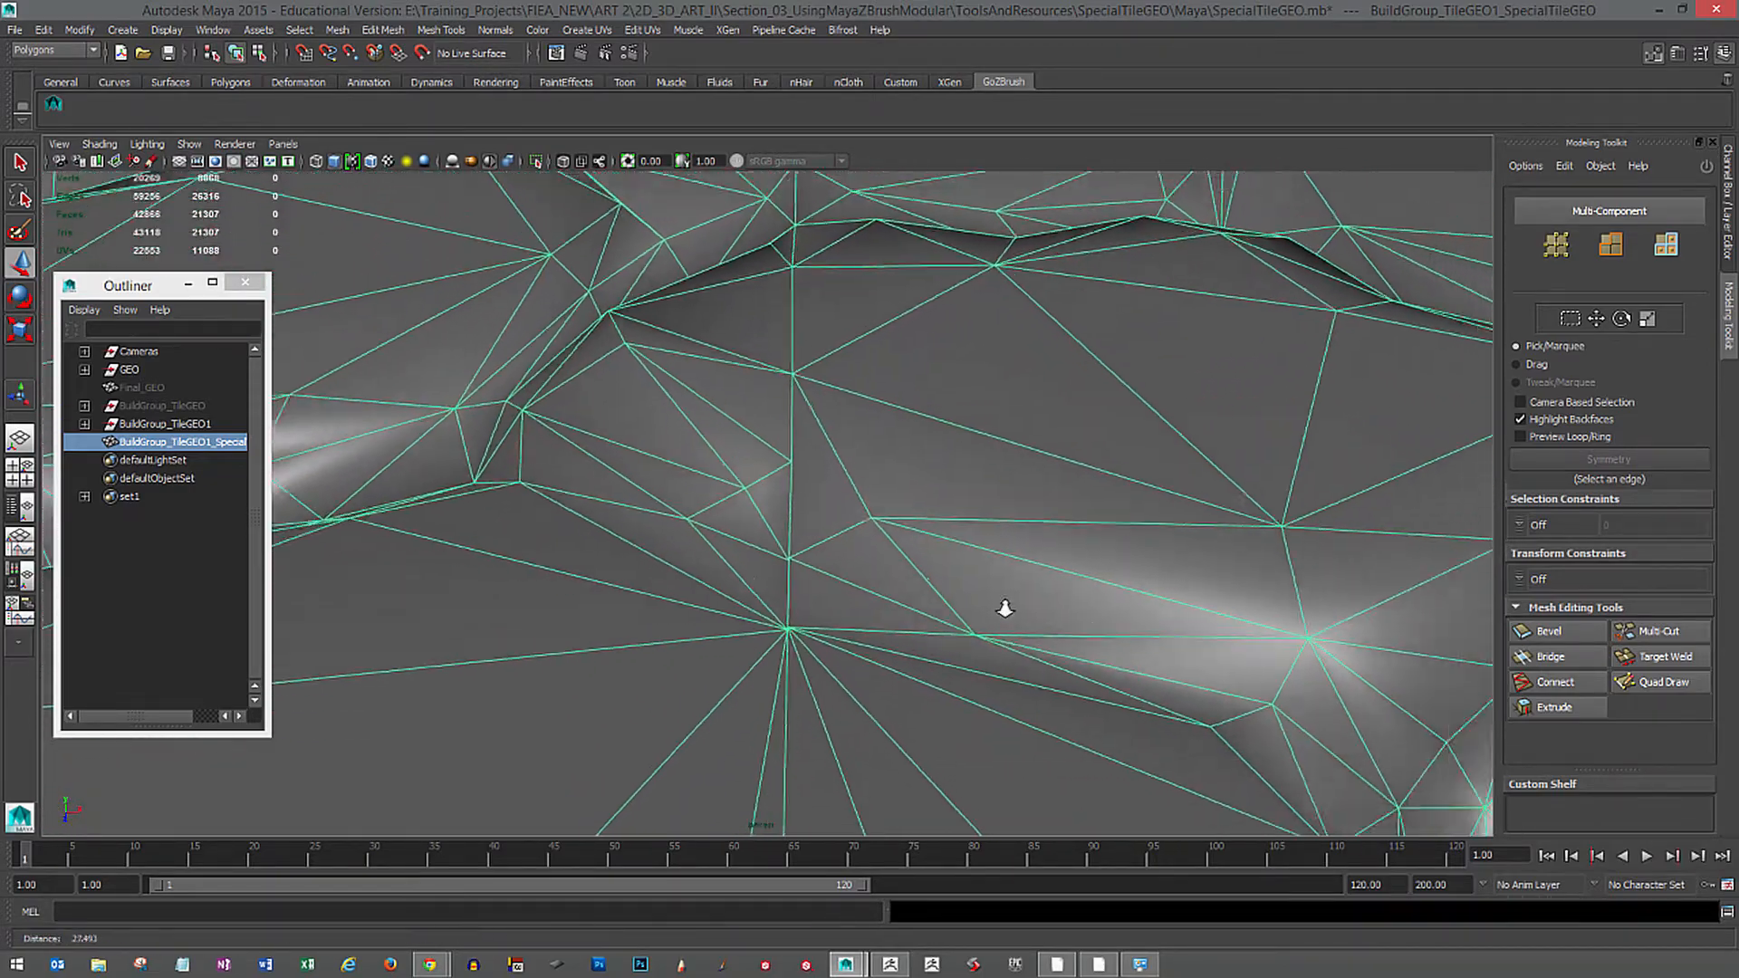
alt+drag(1005, 608, 934, 664)
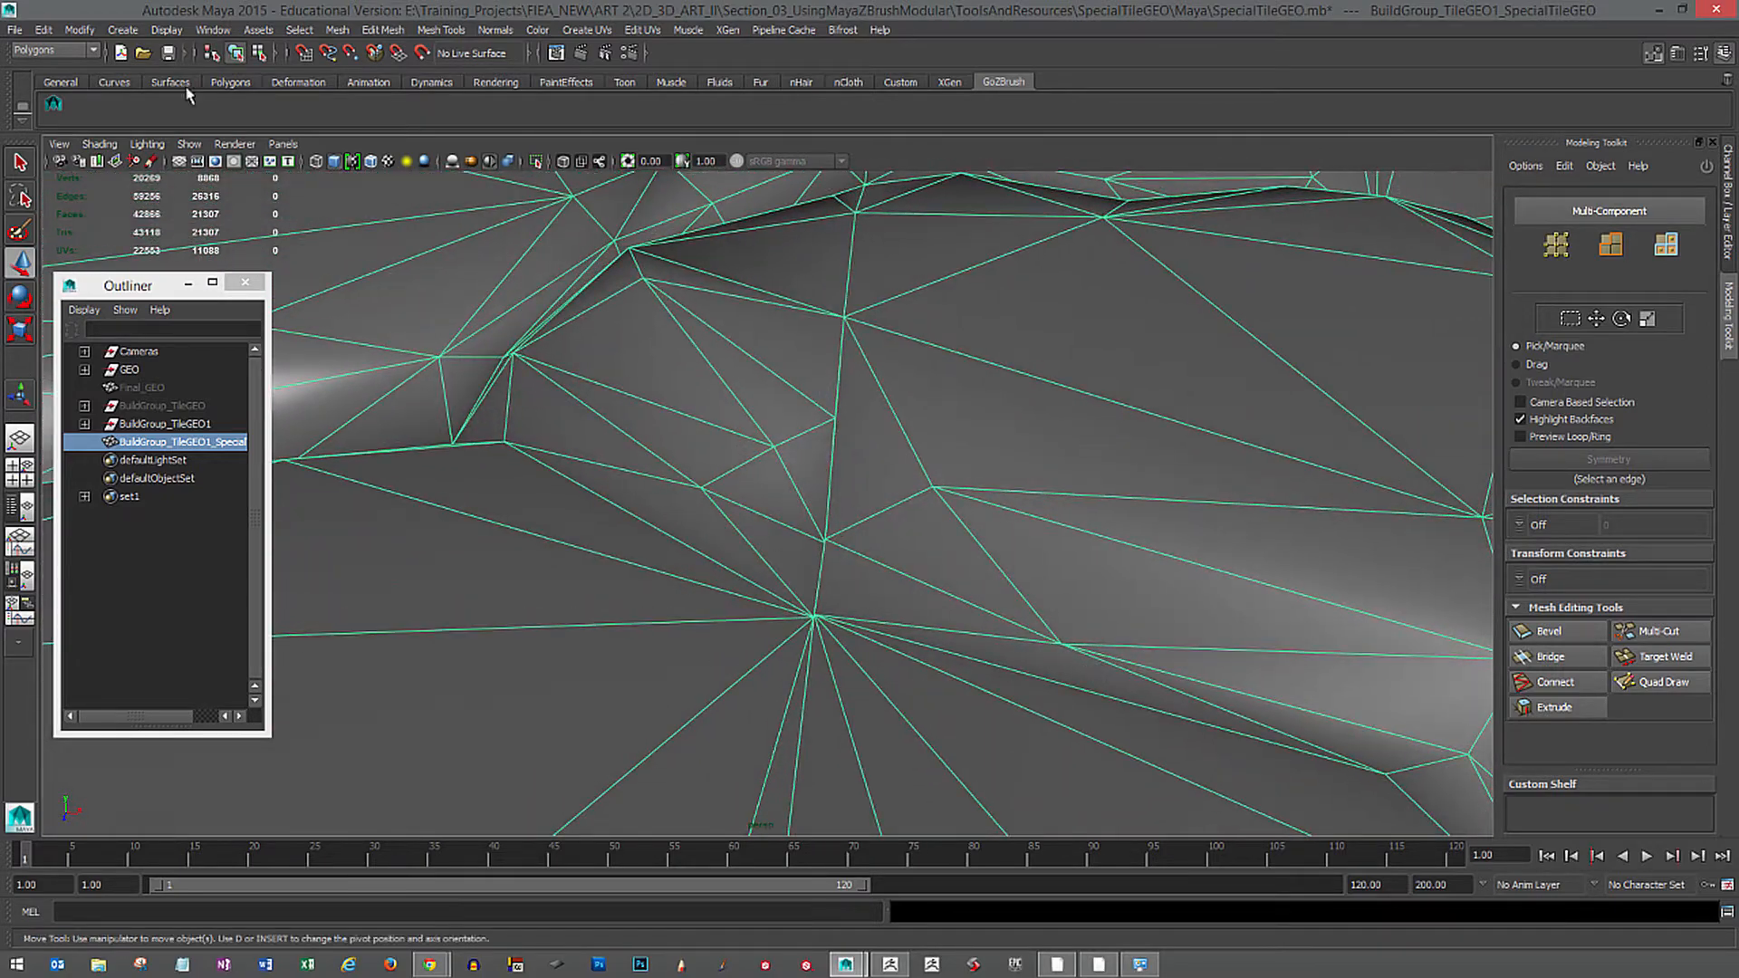
click(165, 28)
mouse_move(263, 233)
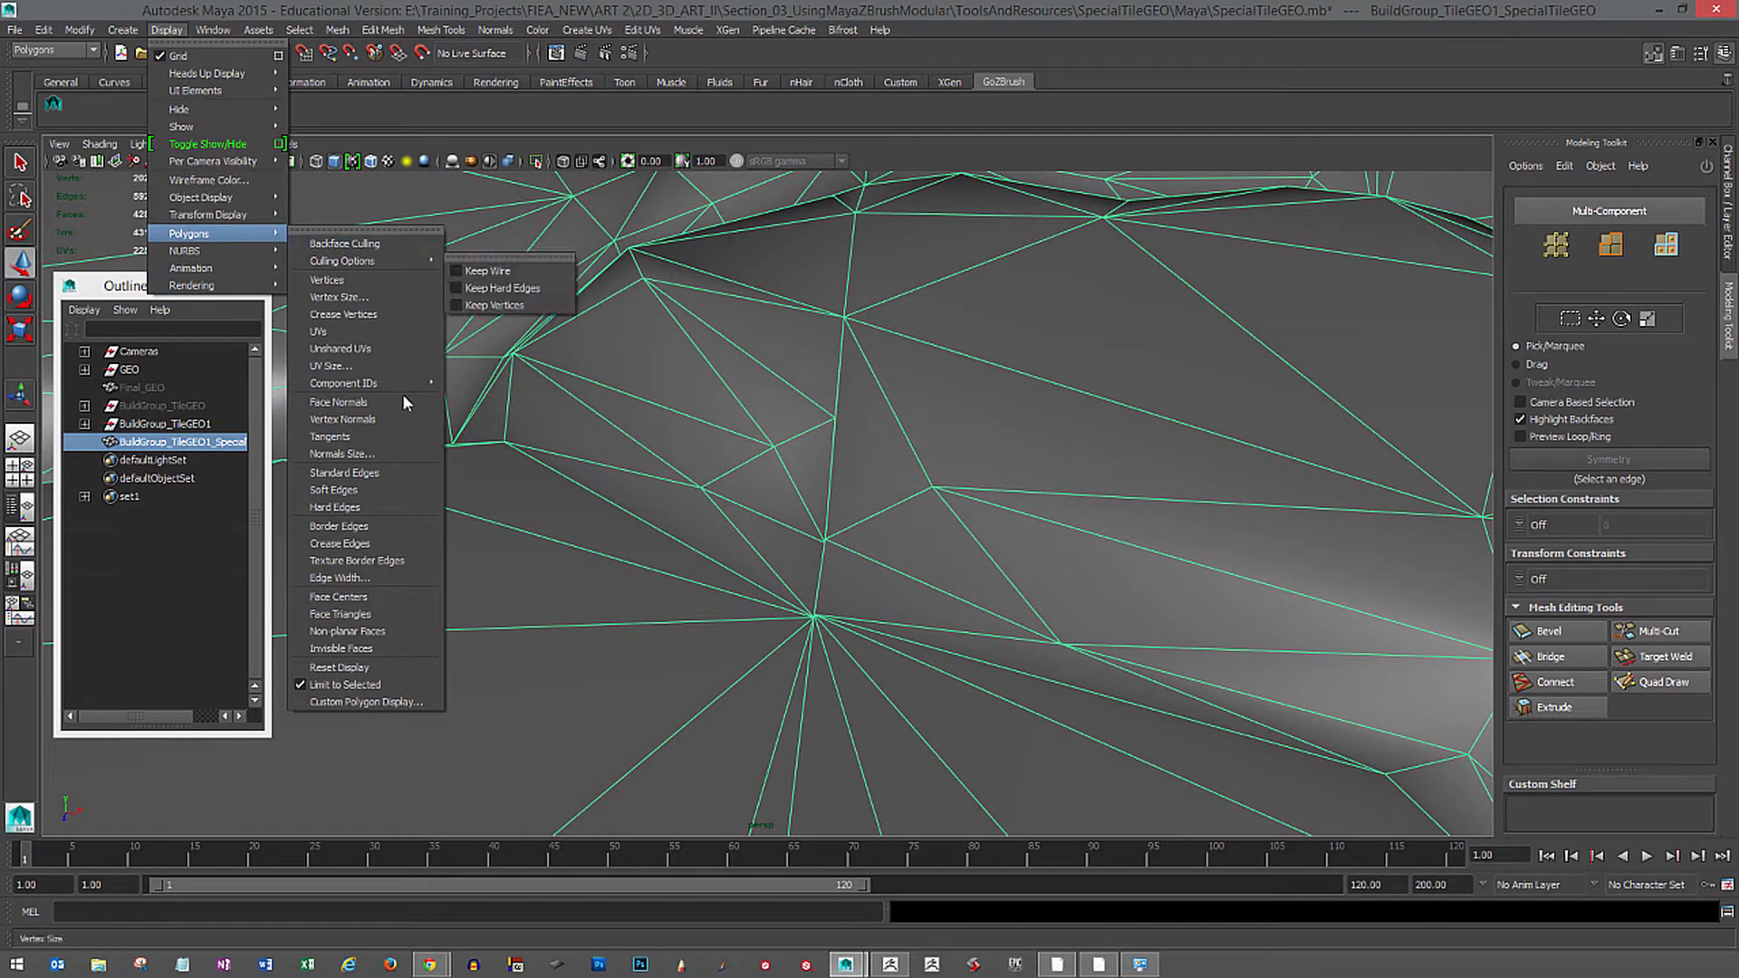
click(366, 702)
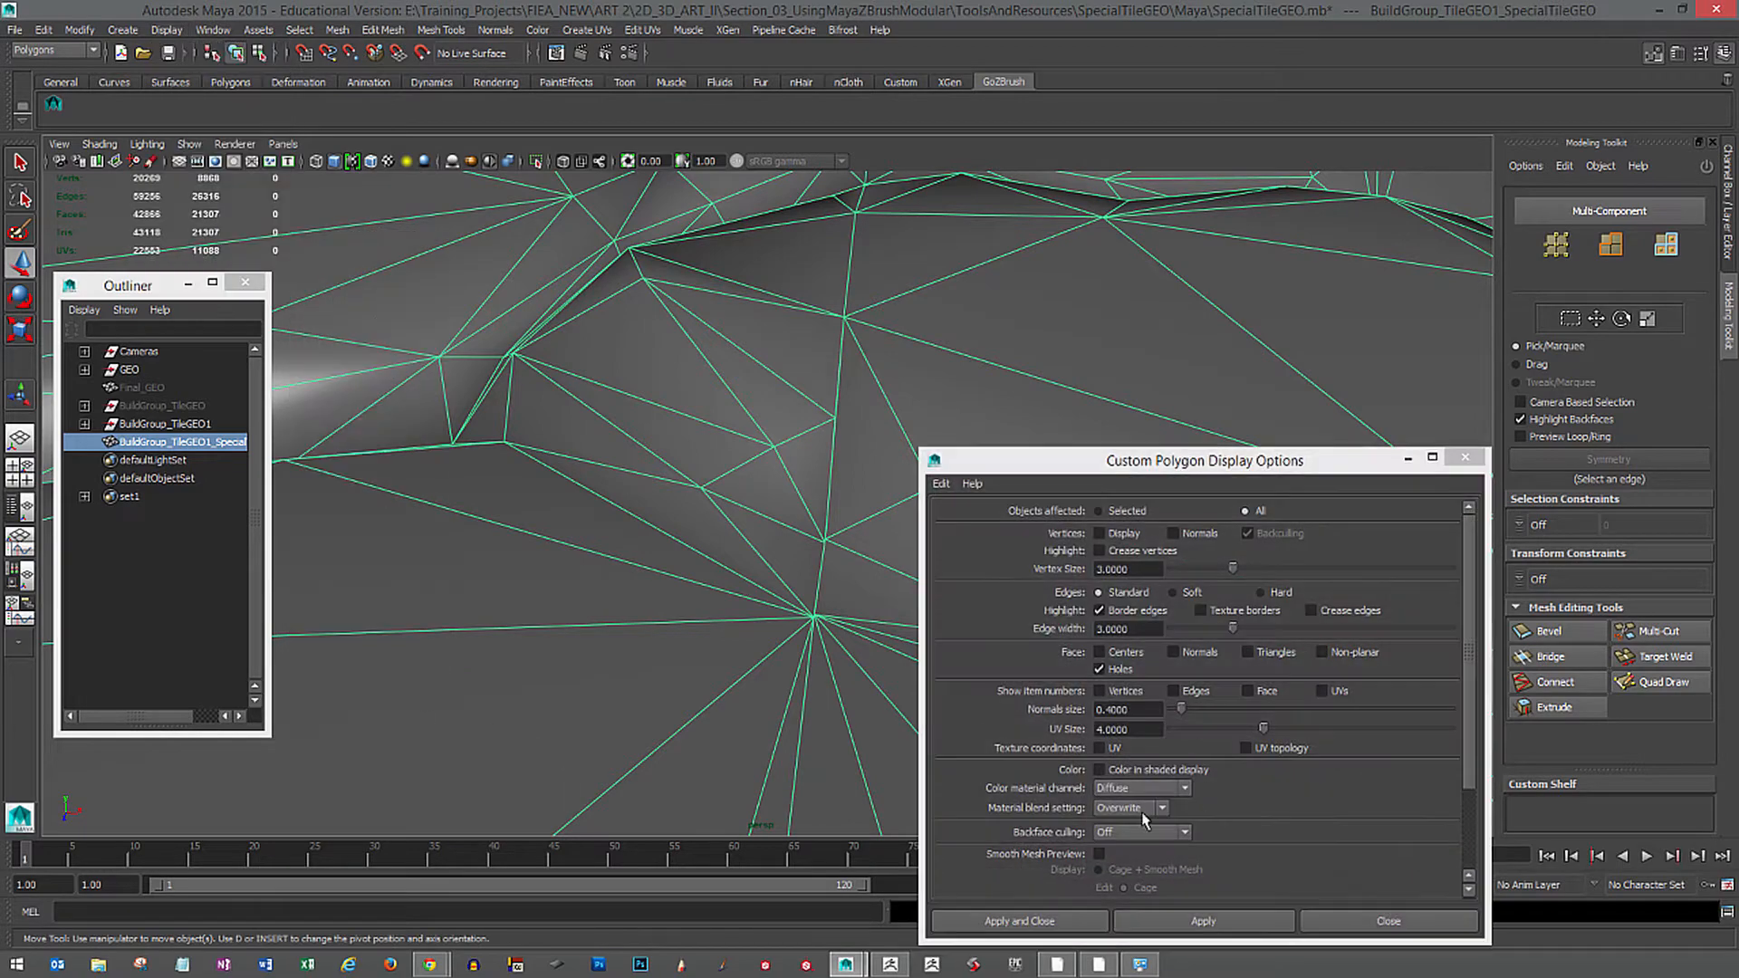
click(1240, 919)
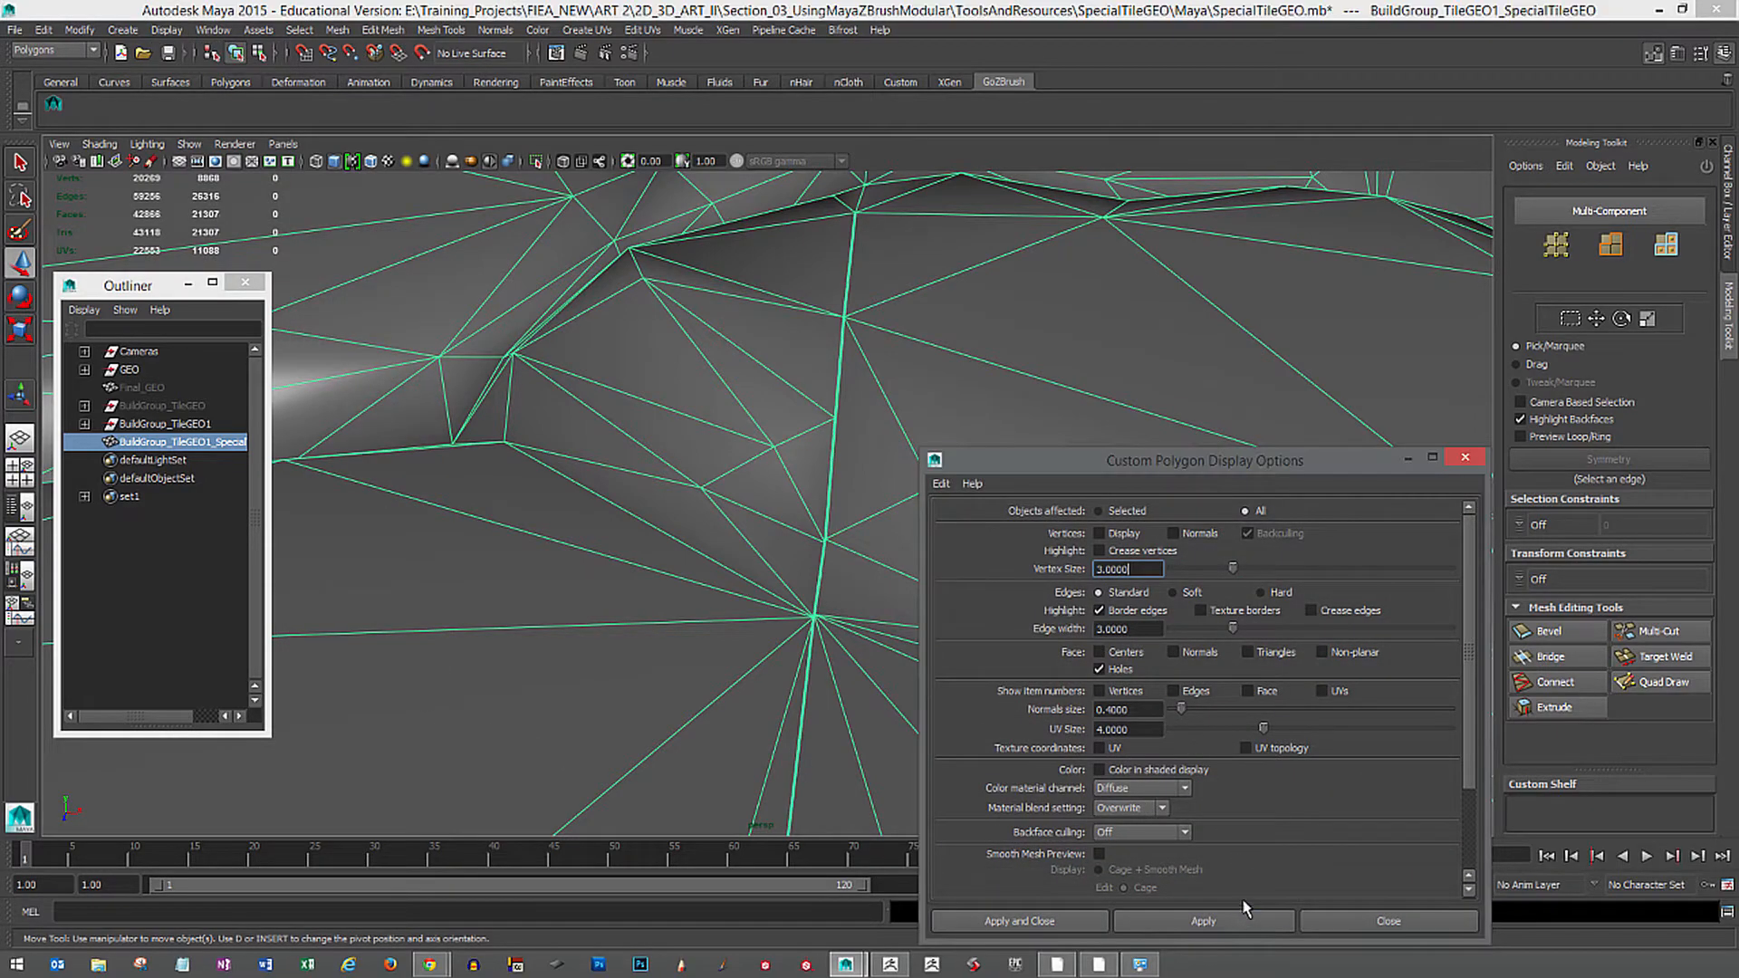
click(1464, 459)
alt+drag(1143, 654, 1099, 673)
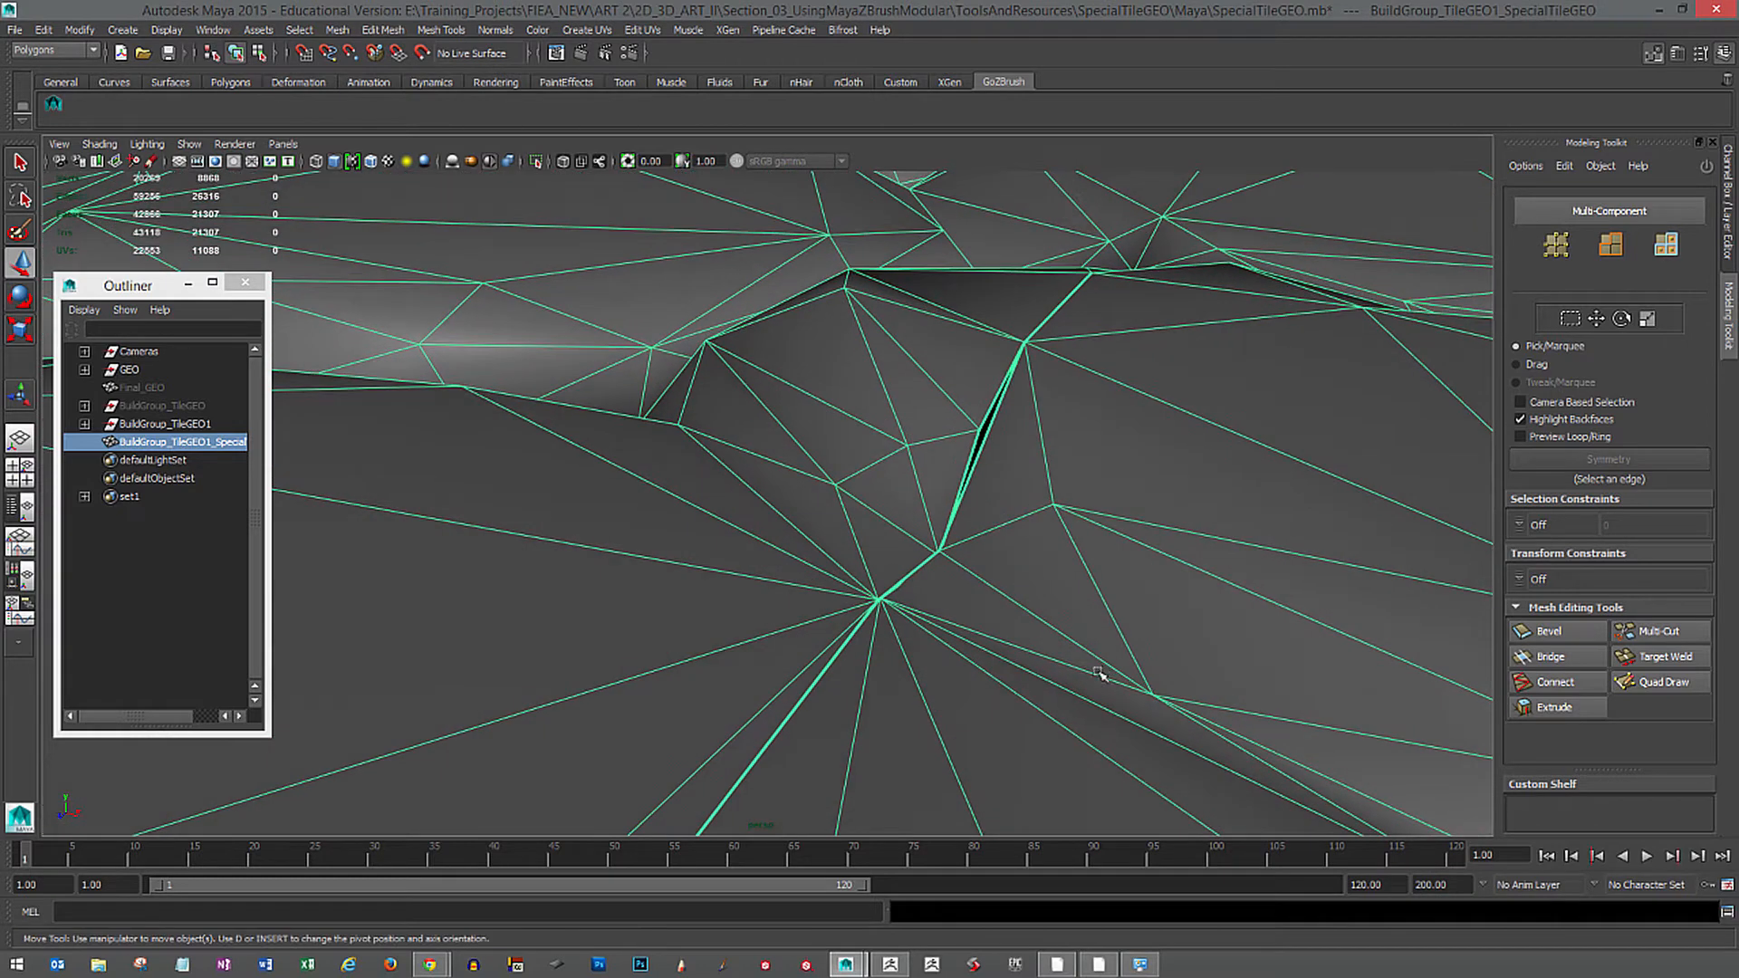
Switch to vertex selection and merge the first split vertices along the highlighted border edge between the tiles.
right_click(877, 605)
right_drag(813, 517, 888, 508)
click(883, 602)
right_click(879, 600)
mouse_move(1121, 625)
alt+mouse_down()
mouse_move(1094, 609)
mouse_move(1076, 690)
mouse_move(1061, 652)
mouse_move(992, 609)
mouse_move(1013, 625)
mouse_move(1024, 586)
mouse_move(1008, 580)
alt+mouse_up()
key(g)
shift+click(921, 459)
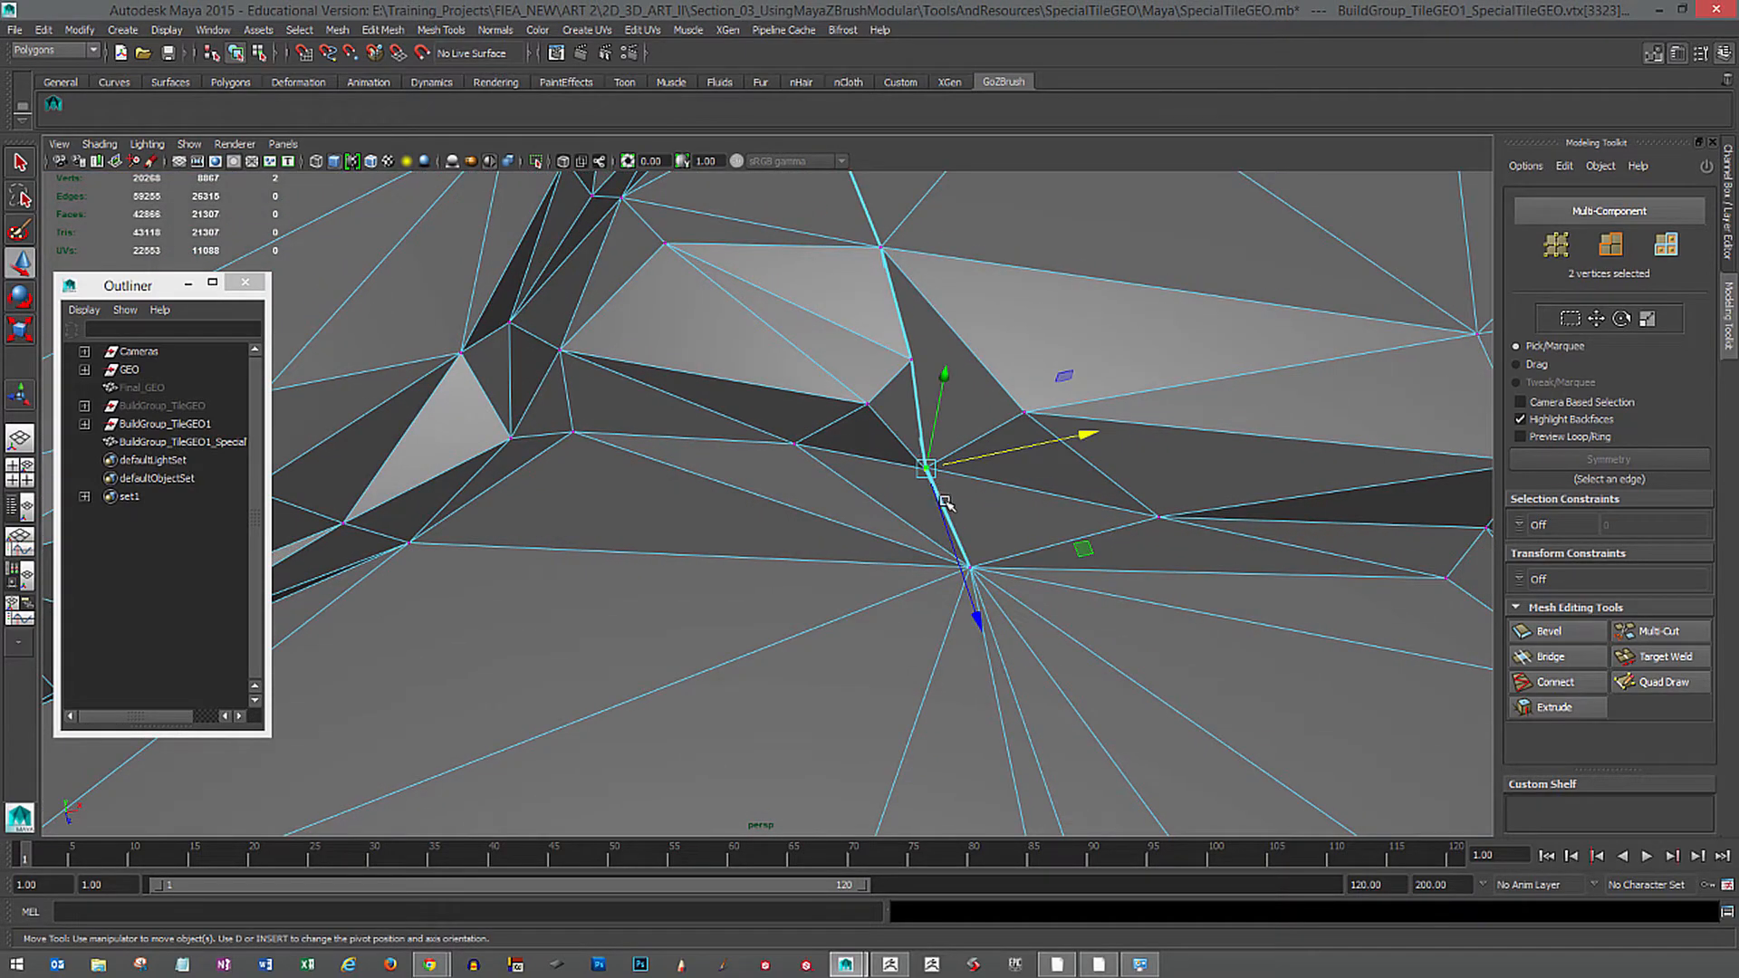
key(g)
Merge the split vertices on the short open border edge that crosses the groove between two stones.
alt+drag(1106, 660, 720, 544)
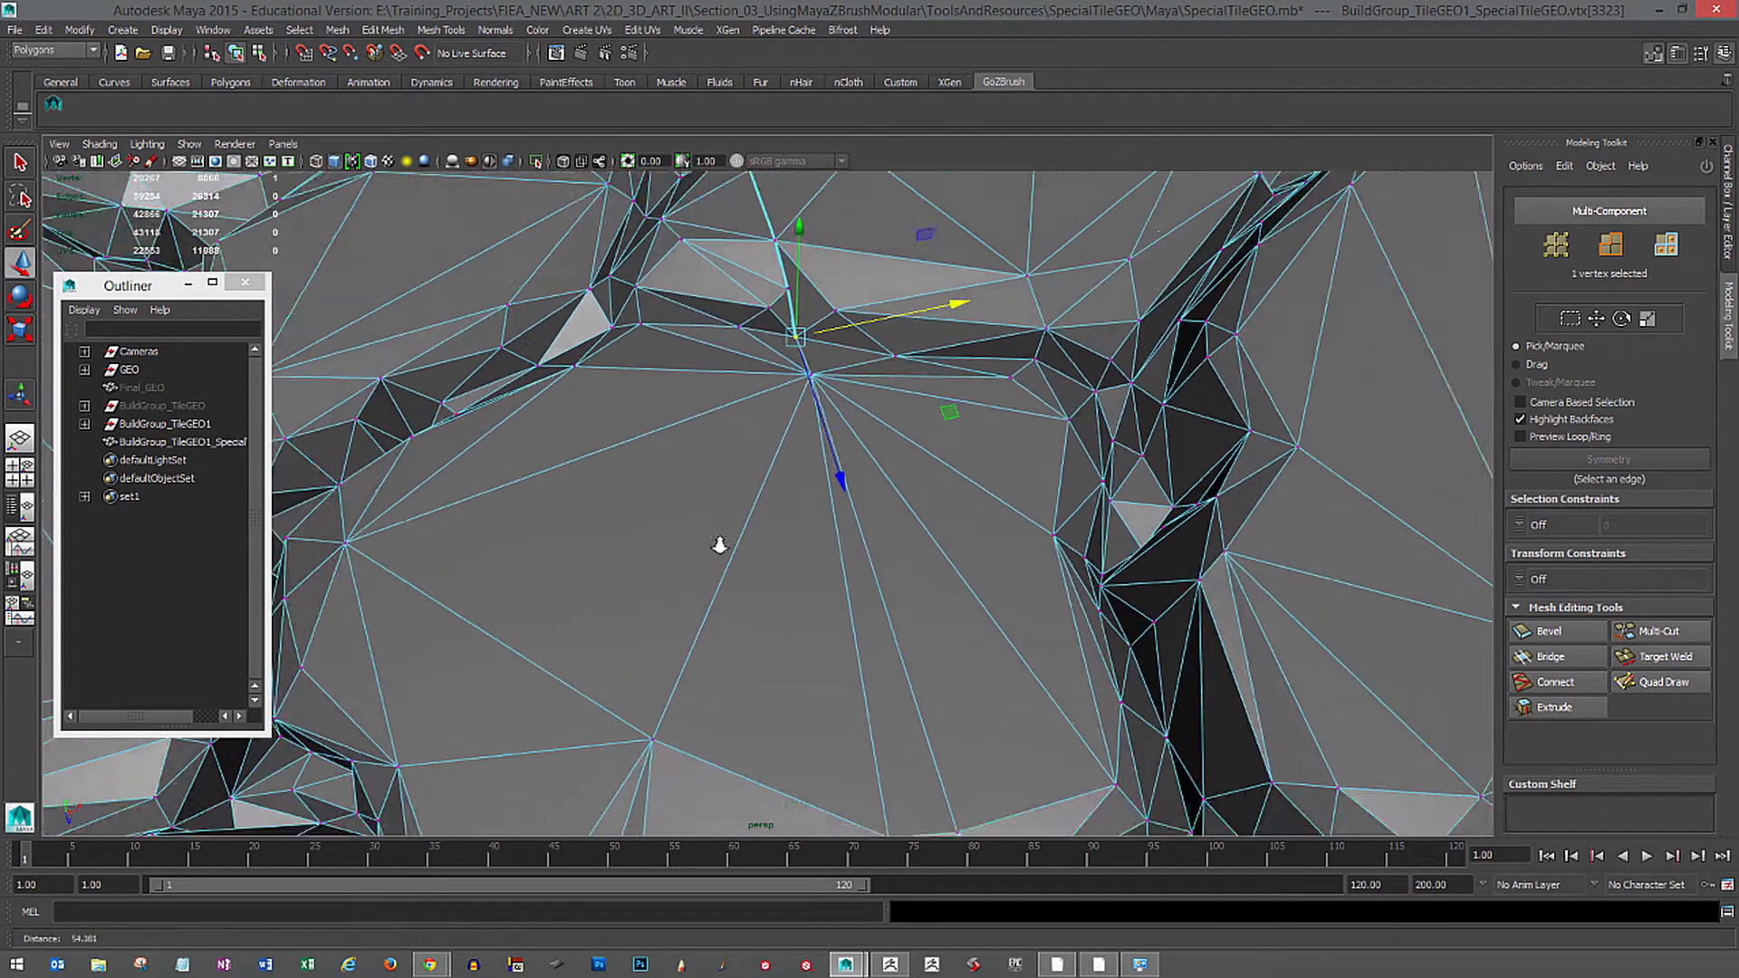
alt+right_drag(719, 544, 698, 554)
alt+middle_drag(1010, 625, 1025, 390)
alt+drag(1091, 547, 933, 534)
alt+middle_drag(951, 520, 999, 481)
alt+right_drag(999, 494, 1090, 605)
alt+drag(1090, 605, 942, 617)
alt+right_drag(905, 652, 962, 677)
alt+middle_drag(962, 678, 984, 537)
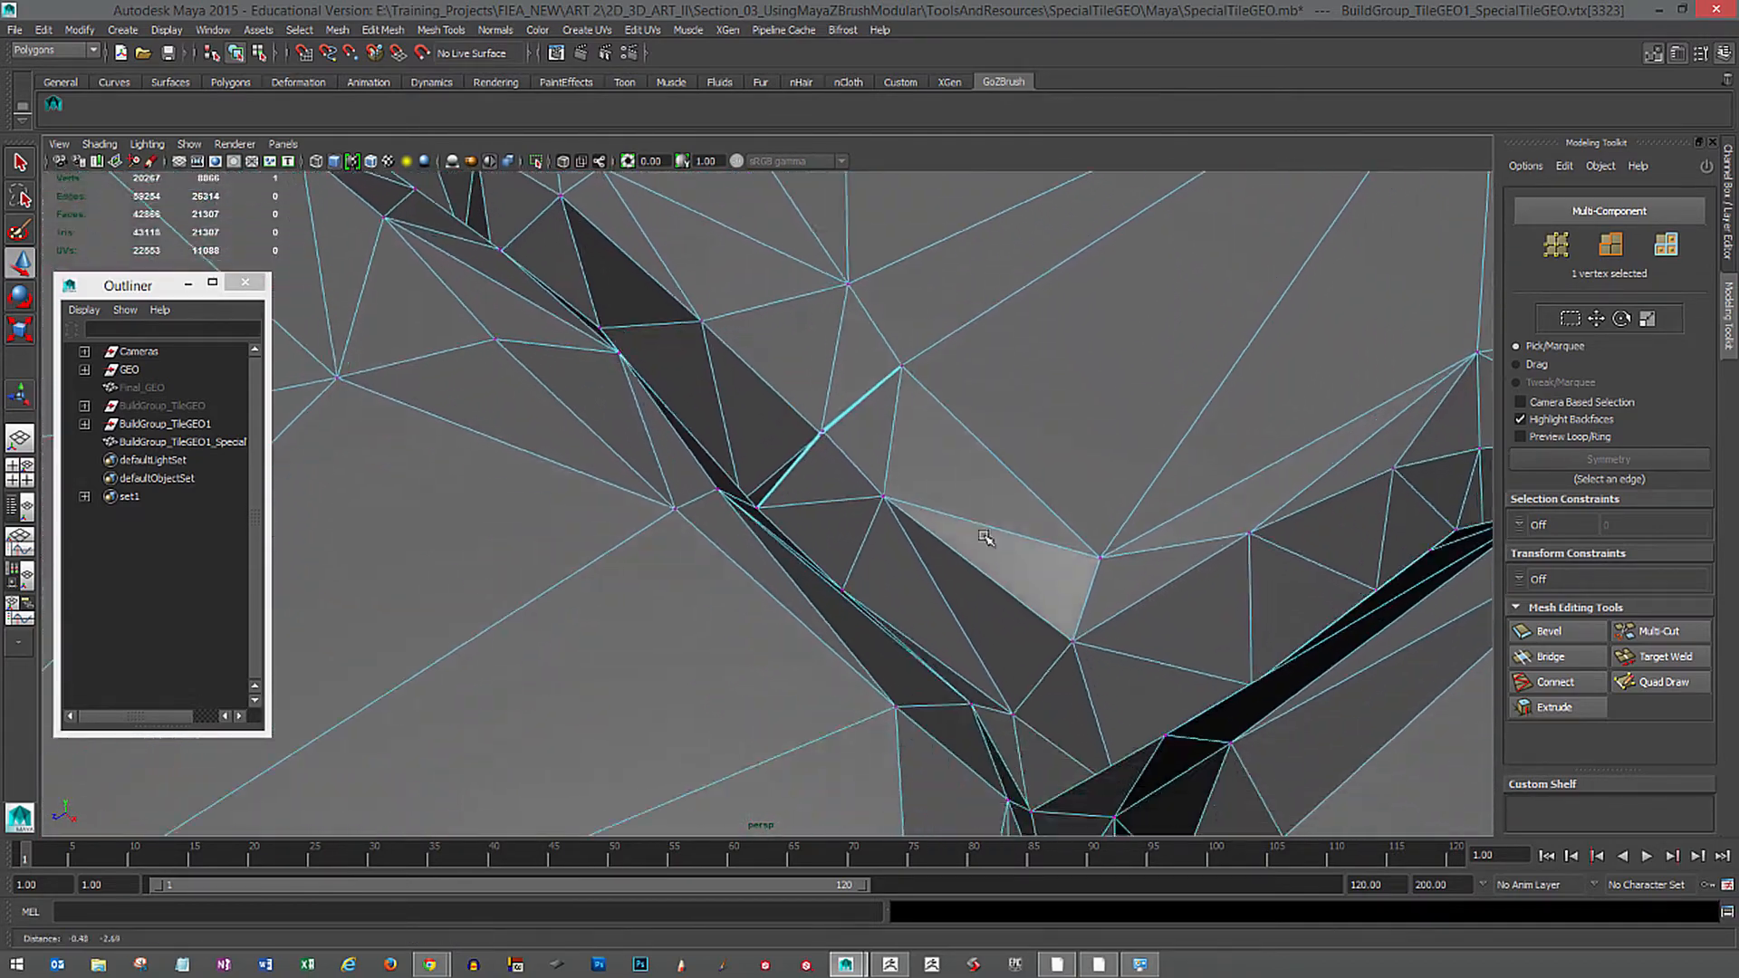
mouse_move(985, 537)
alt+mouse_down()
mouse_move(982, 563)
mouse_move(1017, 569)
alt+mouse_up()
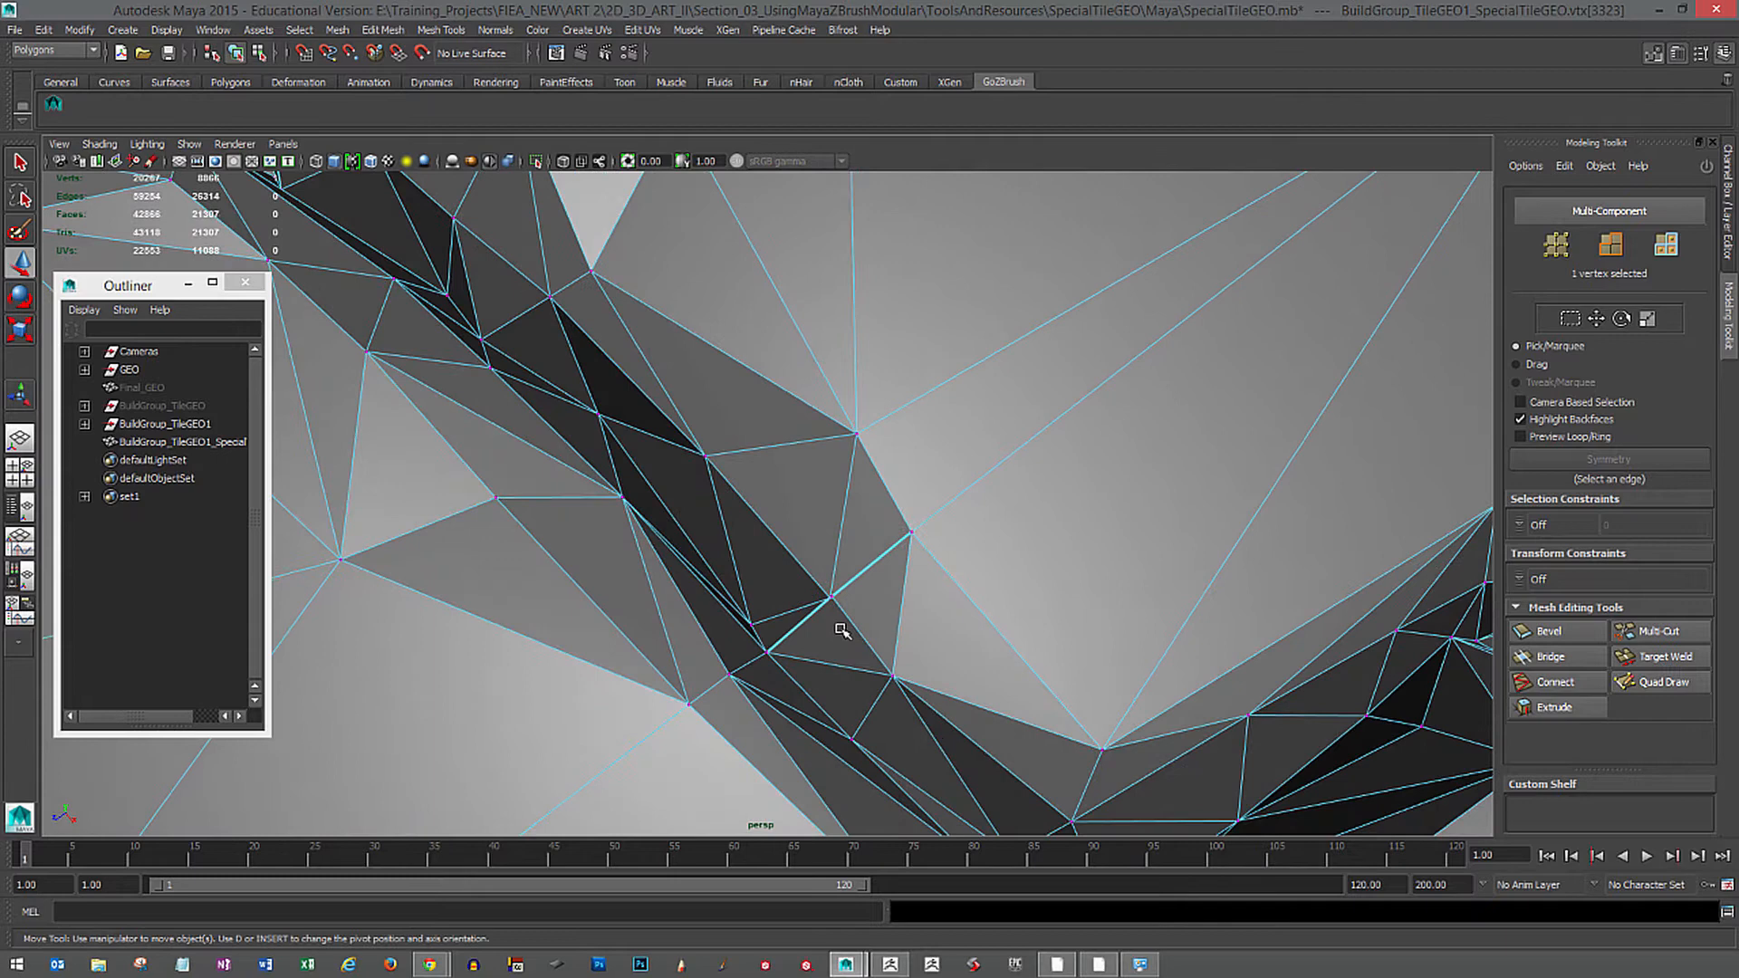
click(770, 652)
click(843, 599)
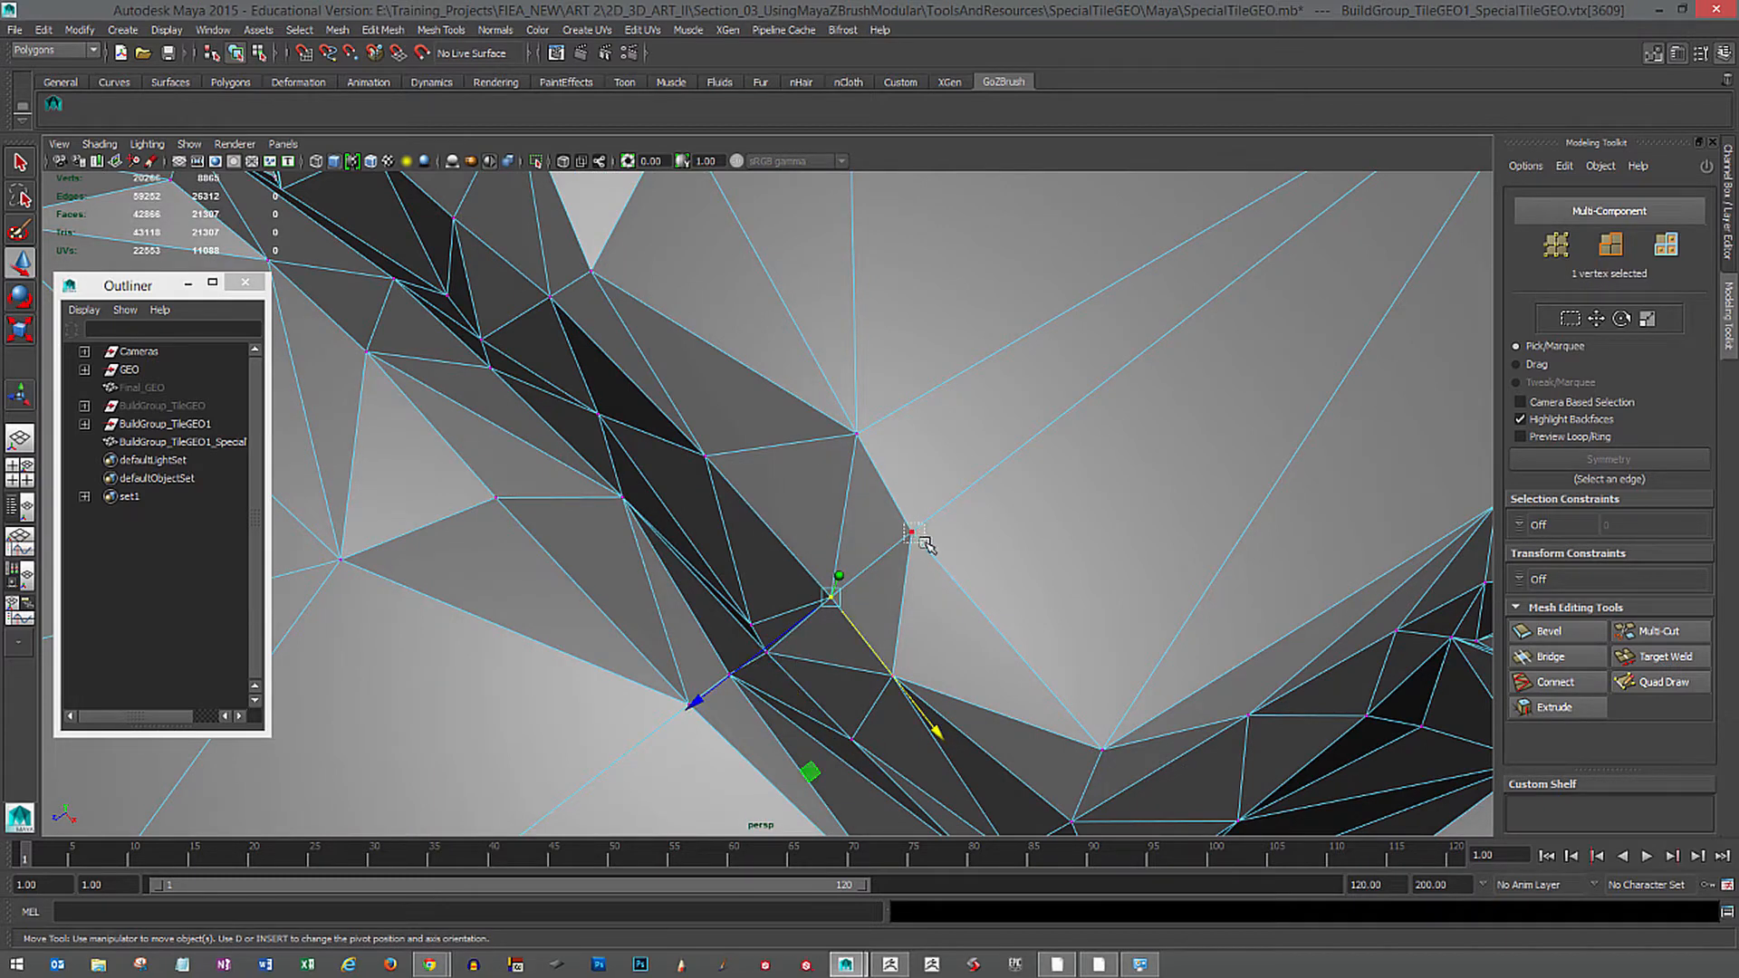
click(917, 537)
Merge the split vertices at the corner where two open border edges meet, closing the gap between them.
alt+right_drag(1187, 644, 960, 482)
alt+middle_drag(960, 482, 951, 675)
alt+drag(952, 675, 1100, 544)
alt+middle_drag(1007, 326, 1020, 960)
alt+right_drag(1023, 770, 1153, 745)
click(773, 644)
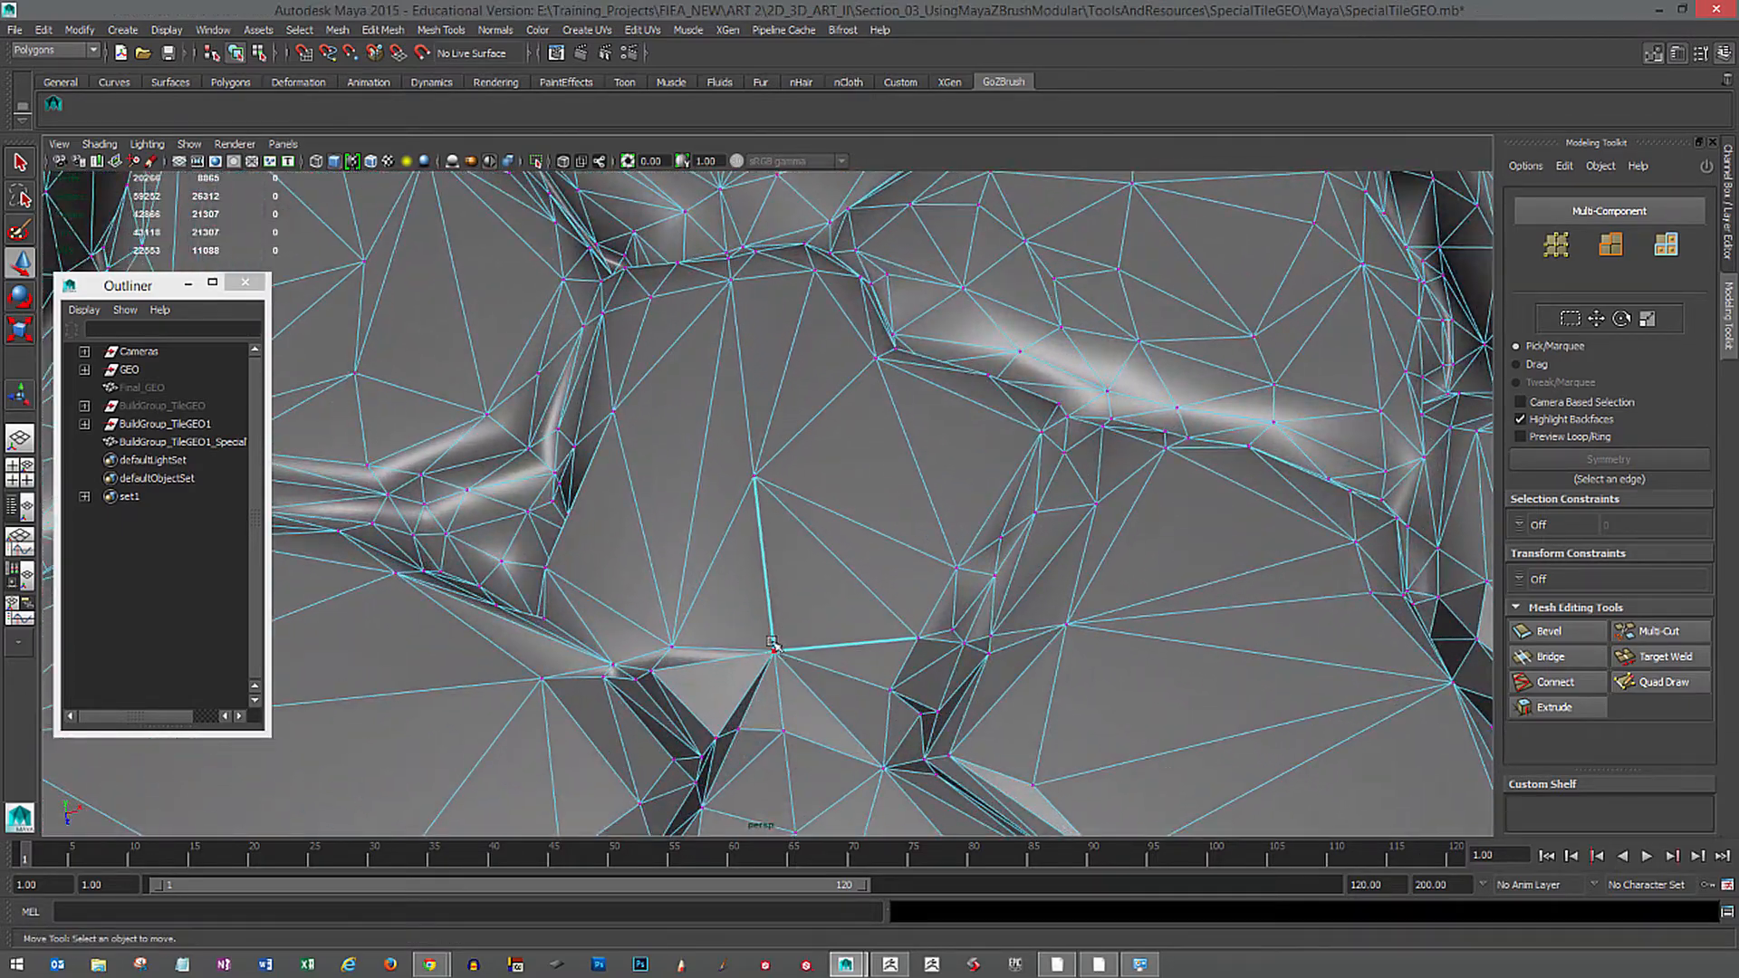
drag(772, 644, 794, 660)
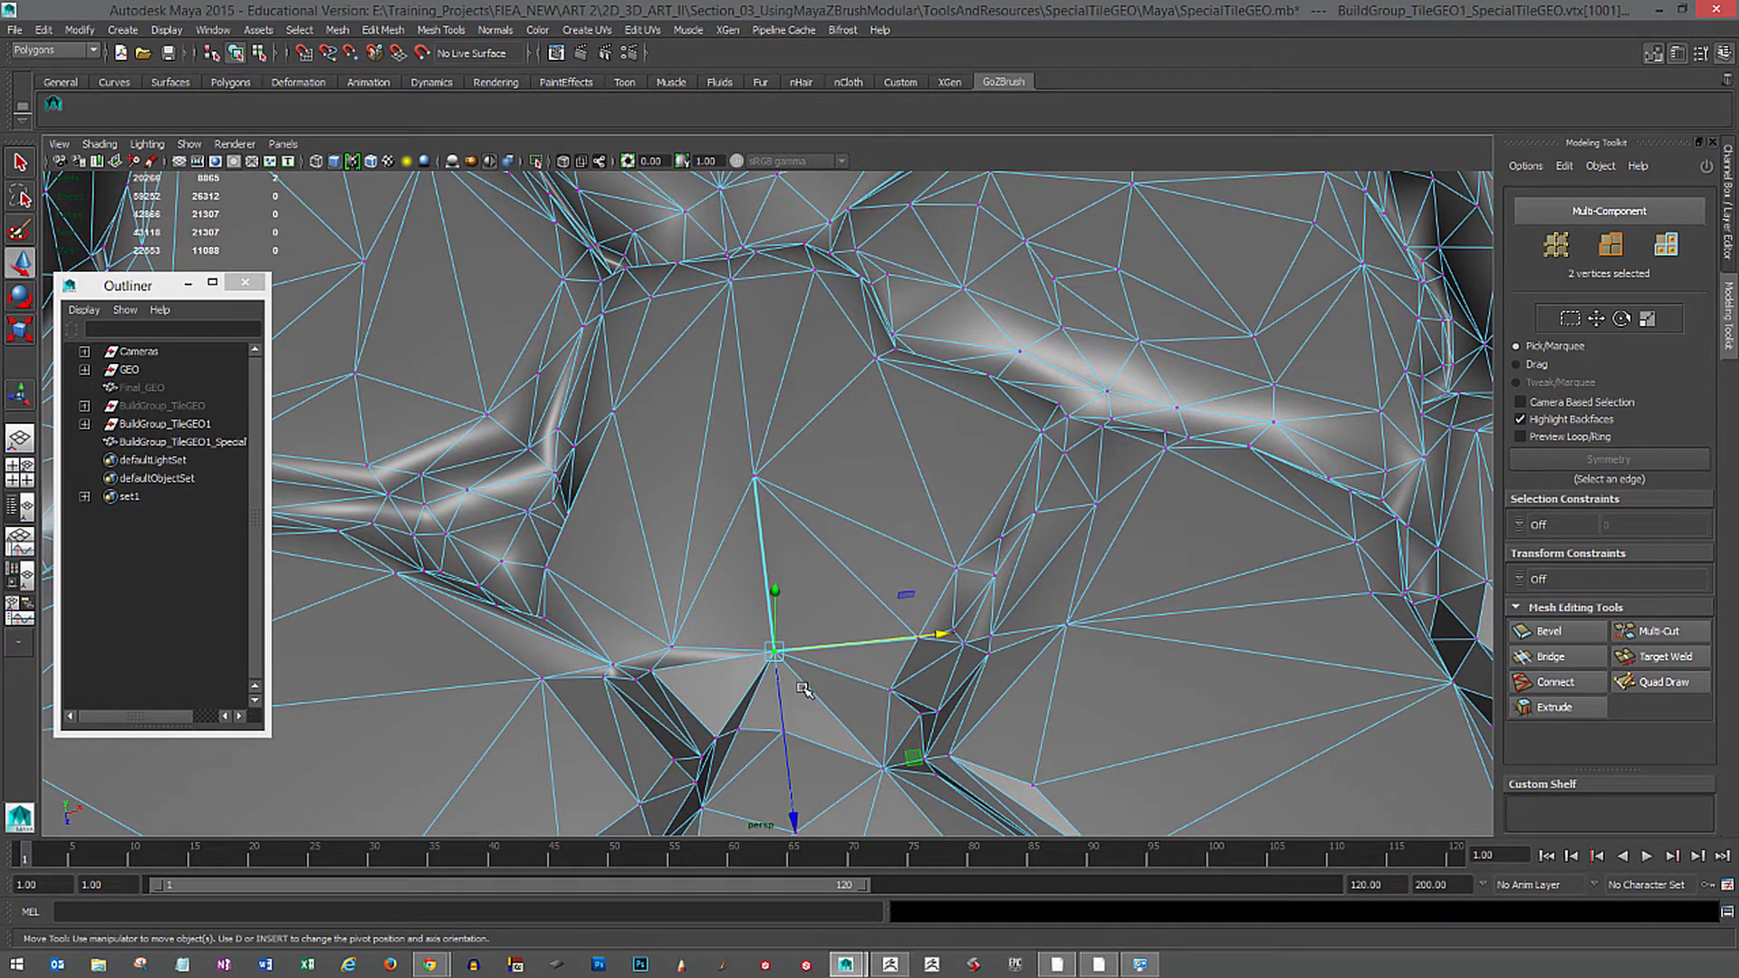
click(743, 478)
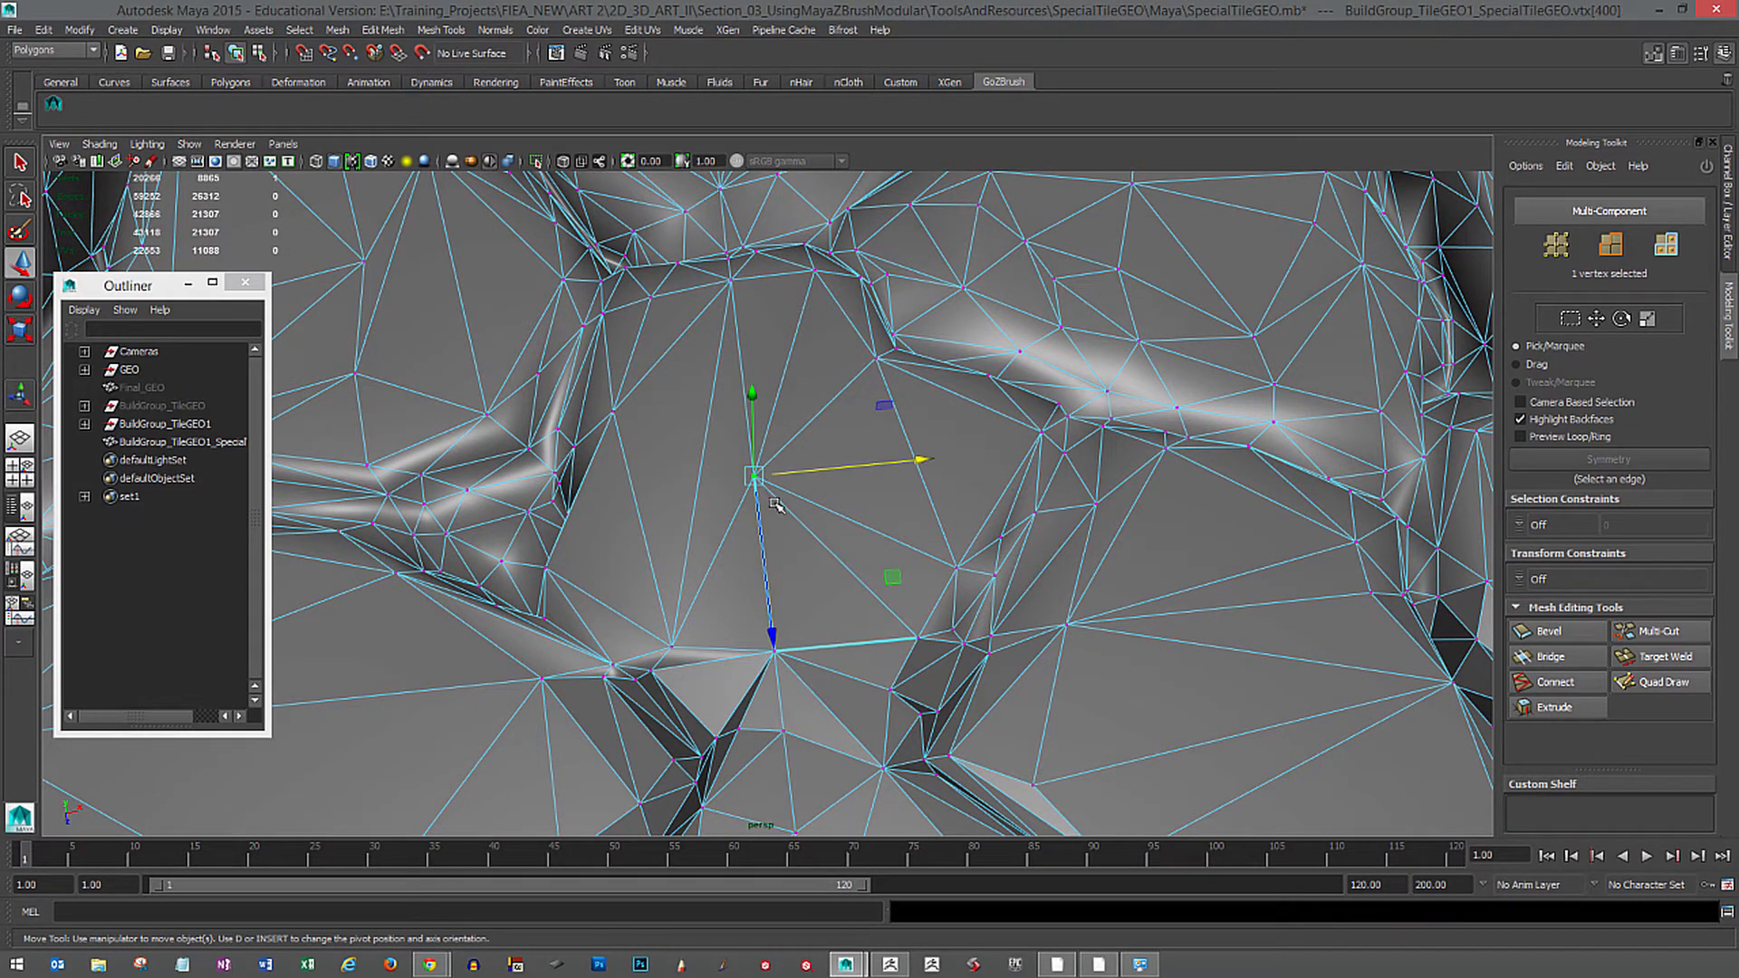
click(793, 662)
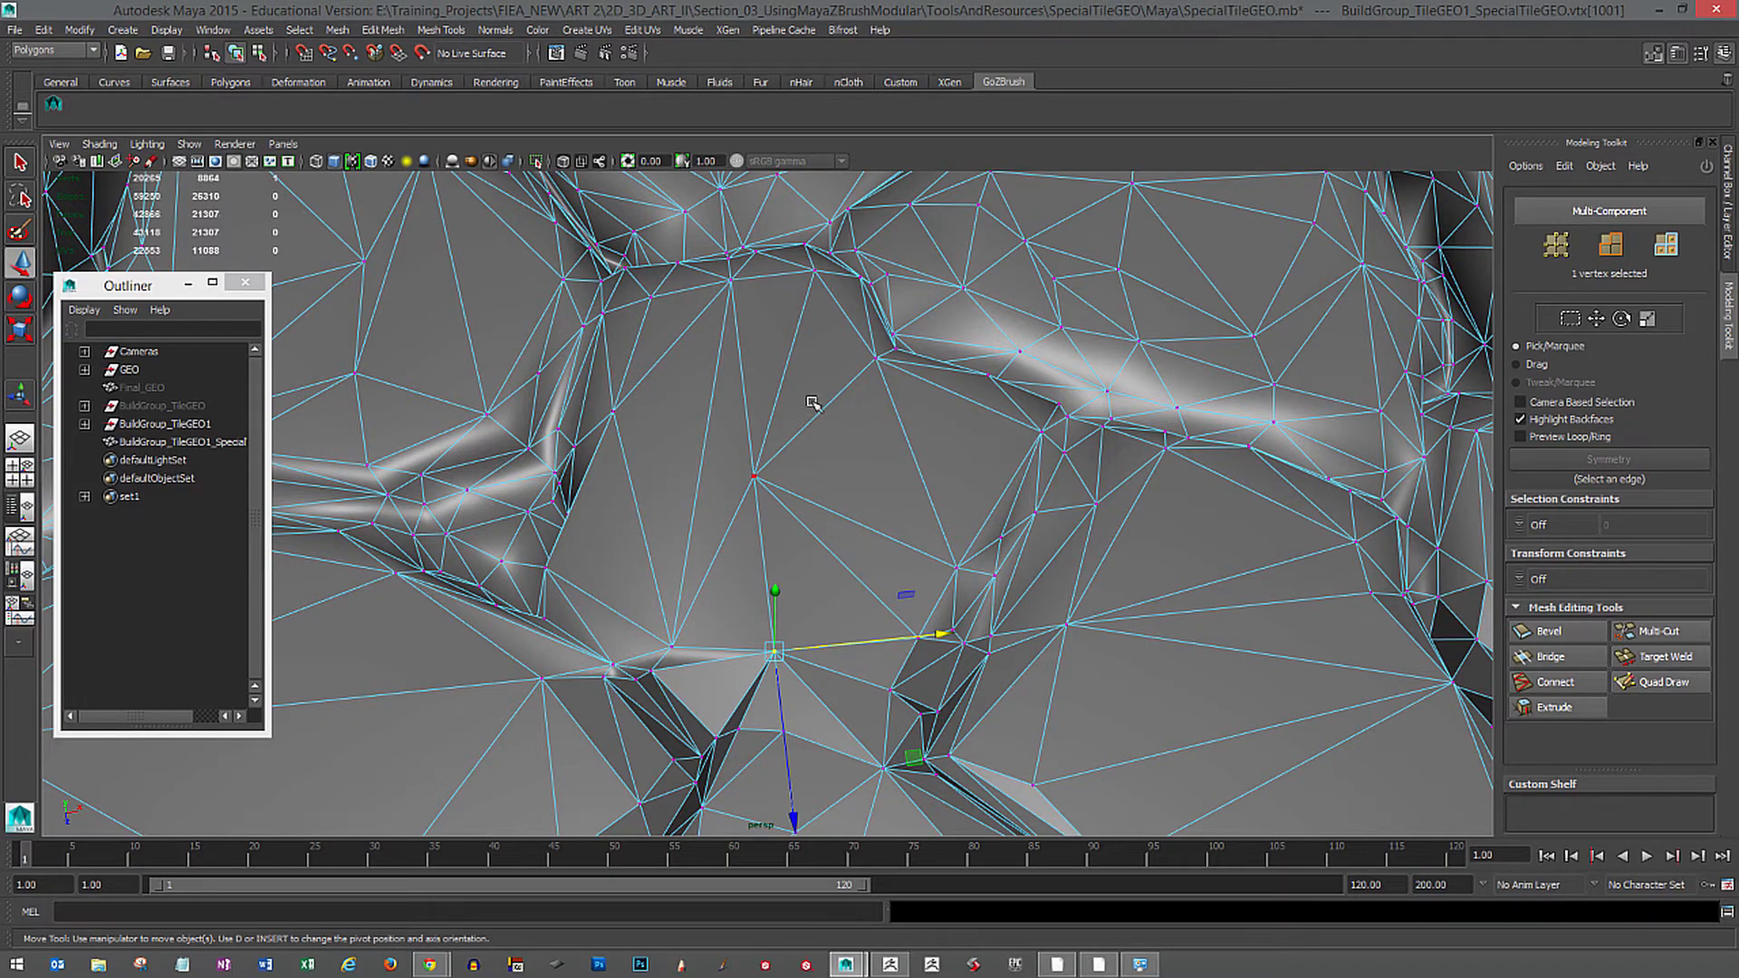
Merge the split vertices at the next points along the long open seam running up across the neighbouring stones.
alt+drag(813, 403, 809, 690)
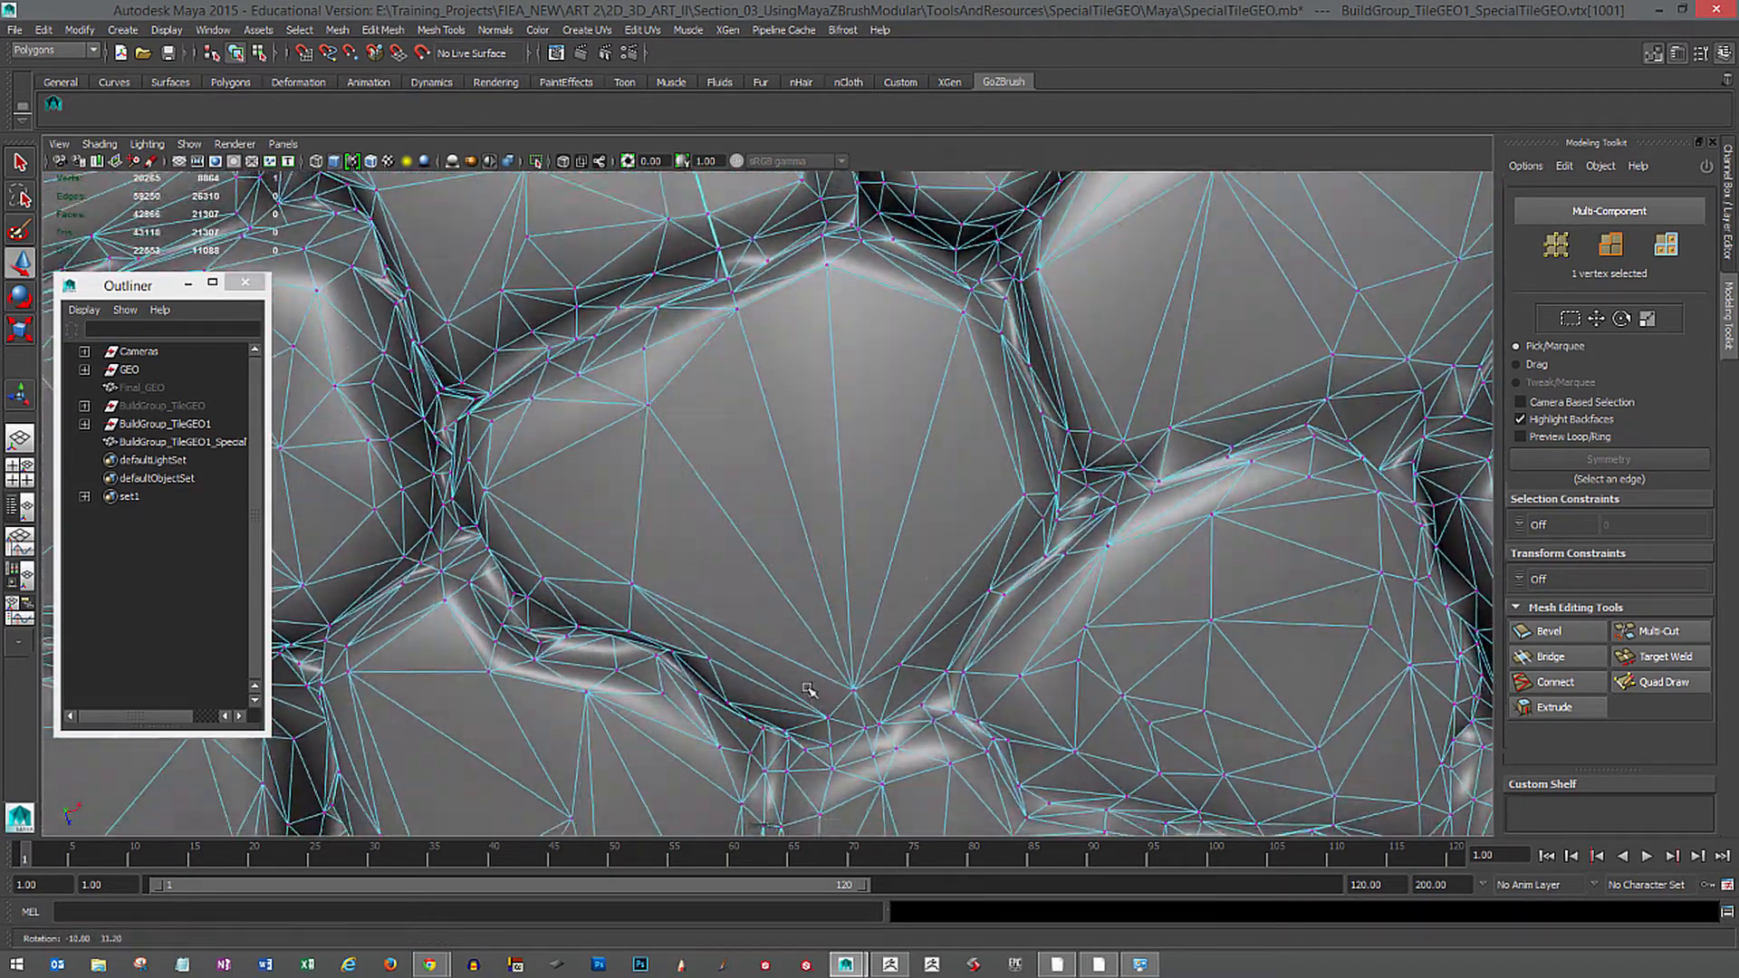
alt+middle_drag(767, 510, 778, 641)
scroll(802, 476, up, 2)
shift+click(732, 372)
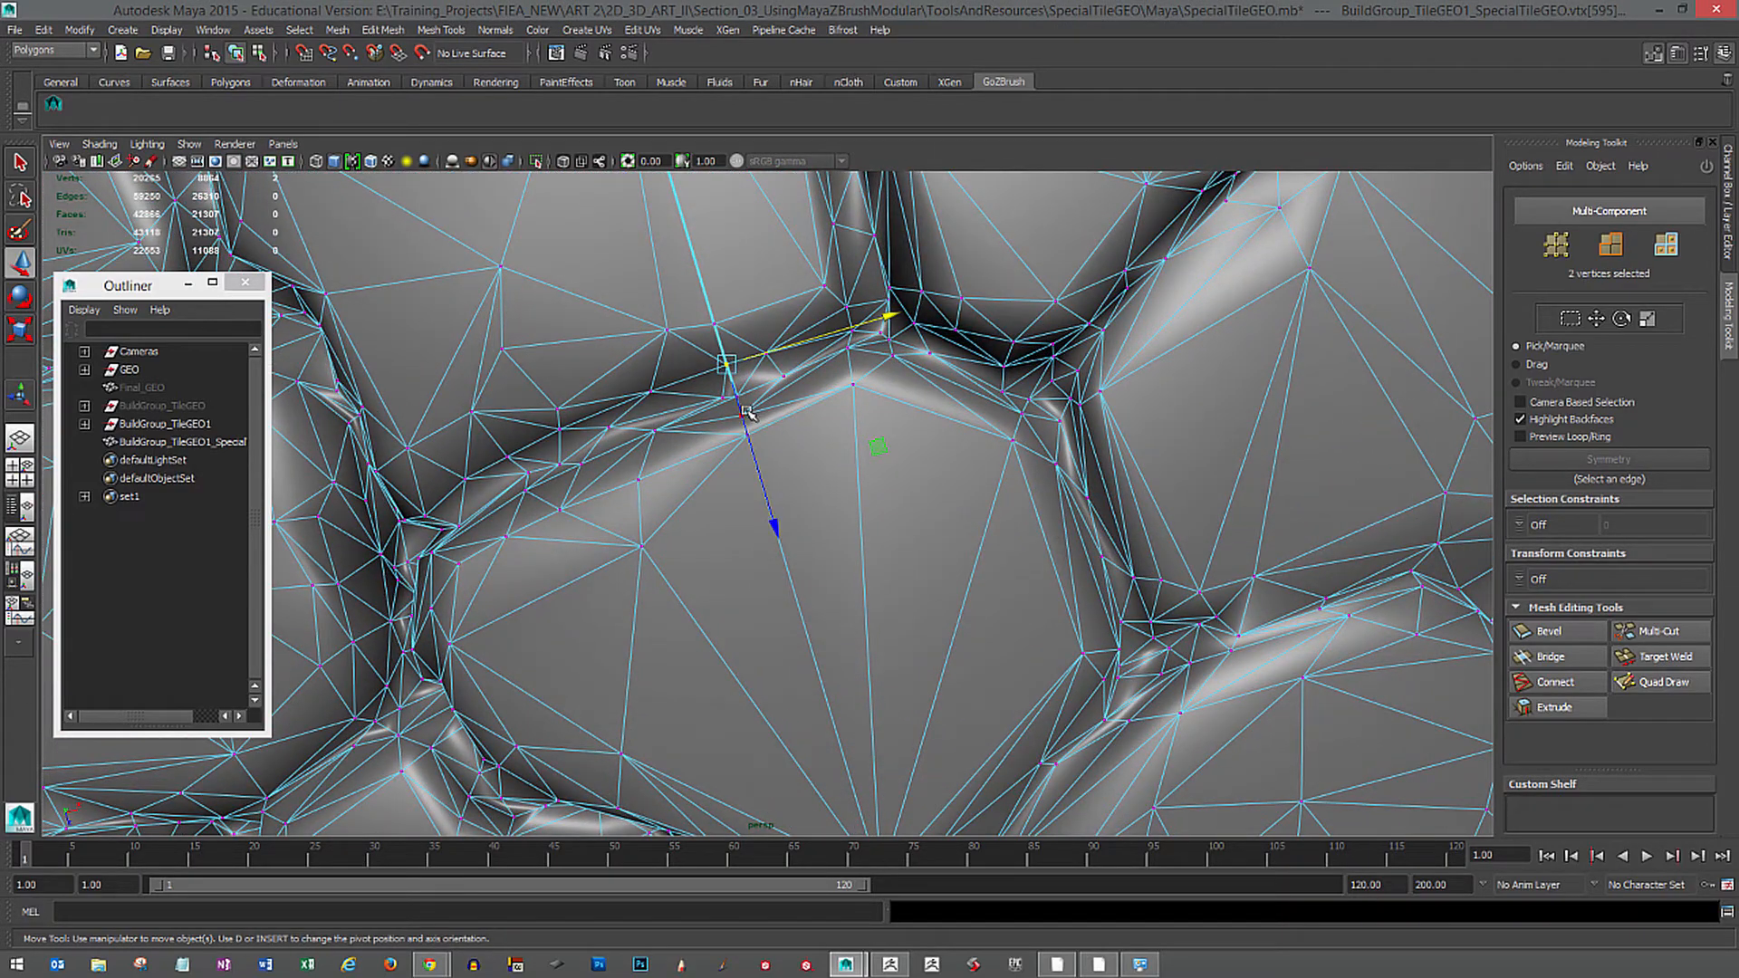
click(716, 325)
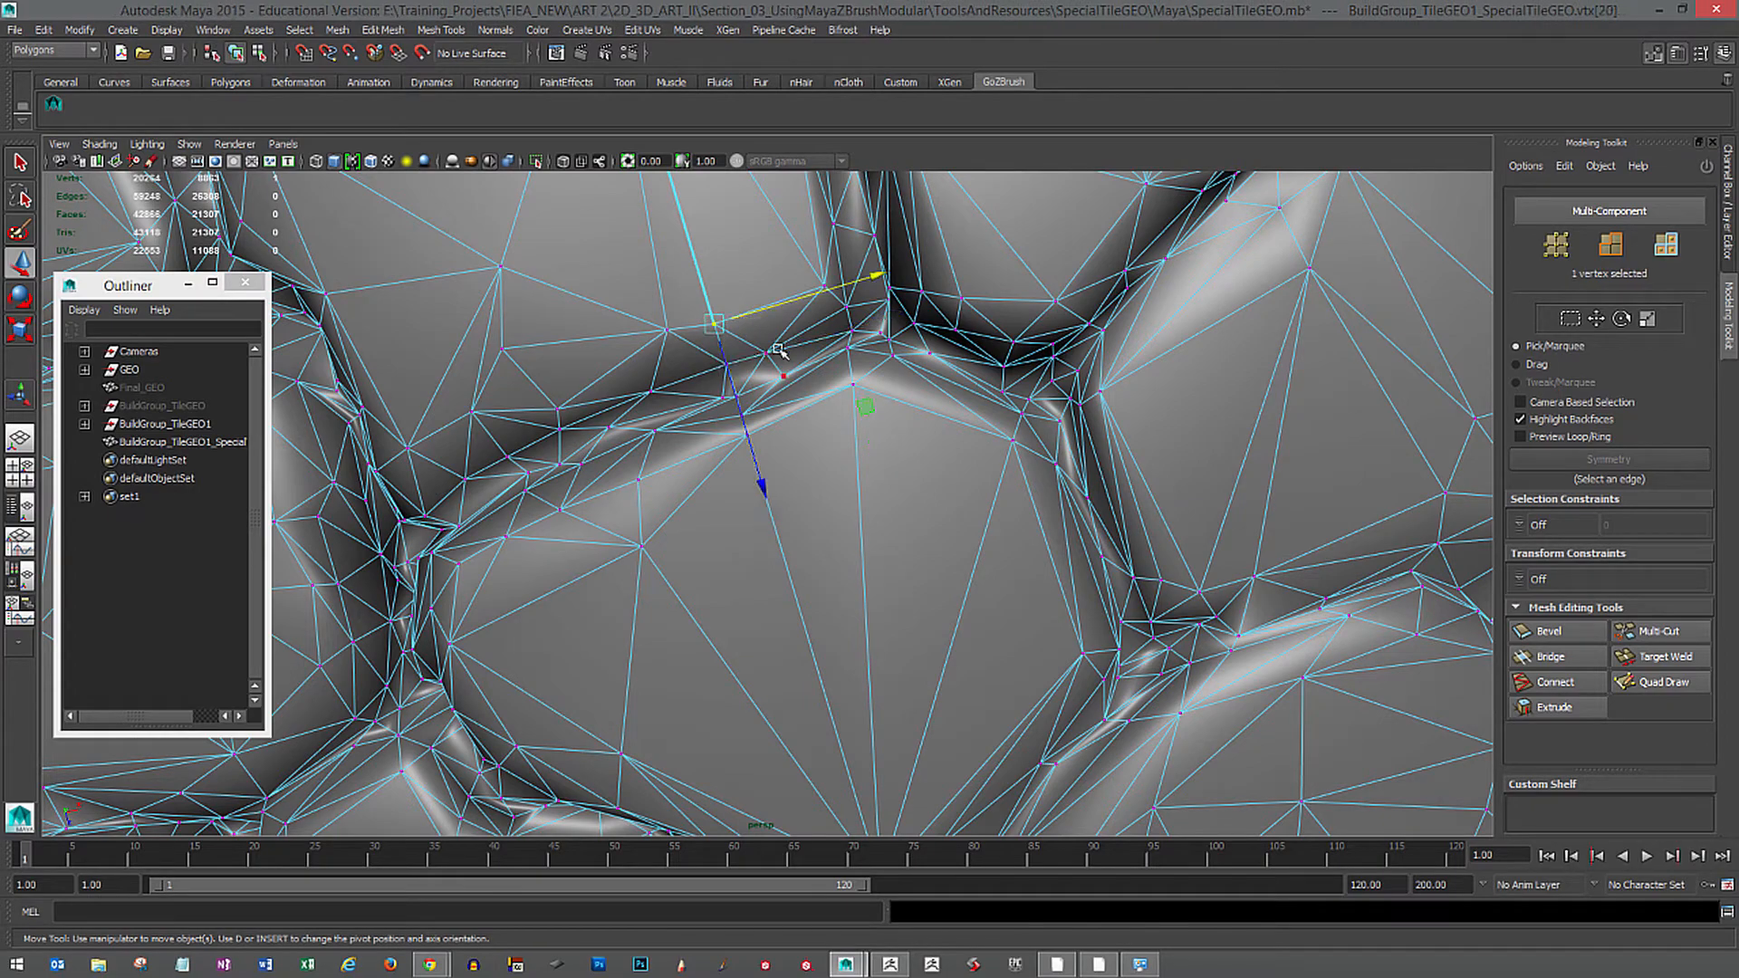
alt+middle_drag(780, 351, 817, 569)
scroll(657, 373, down, 3)
alt+middle_drag(716, 318, 732, 414)
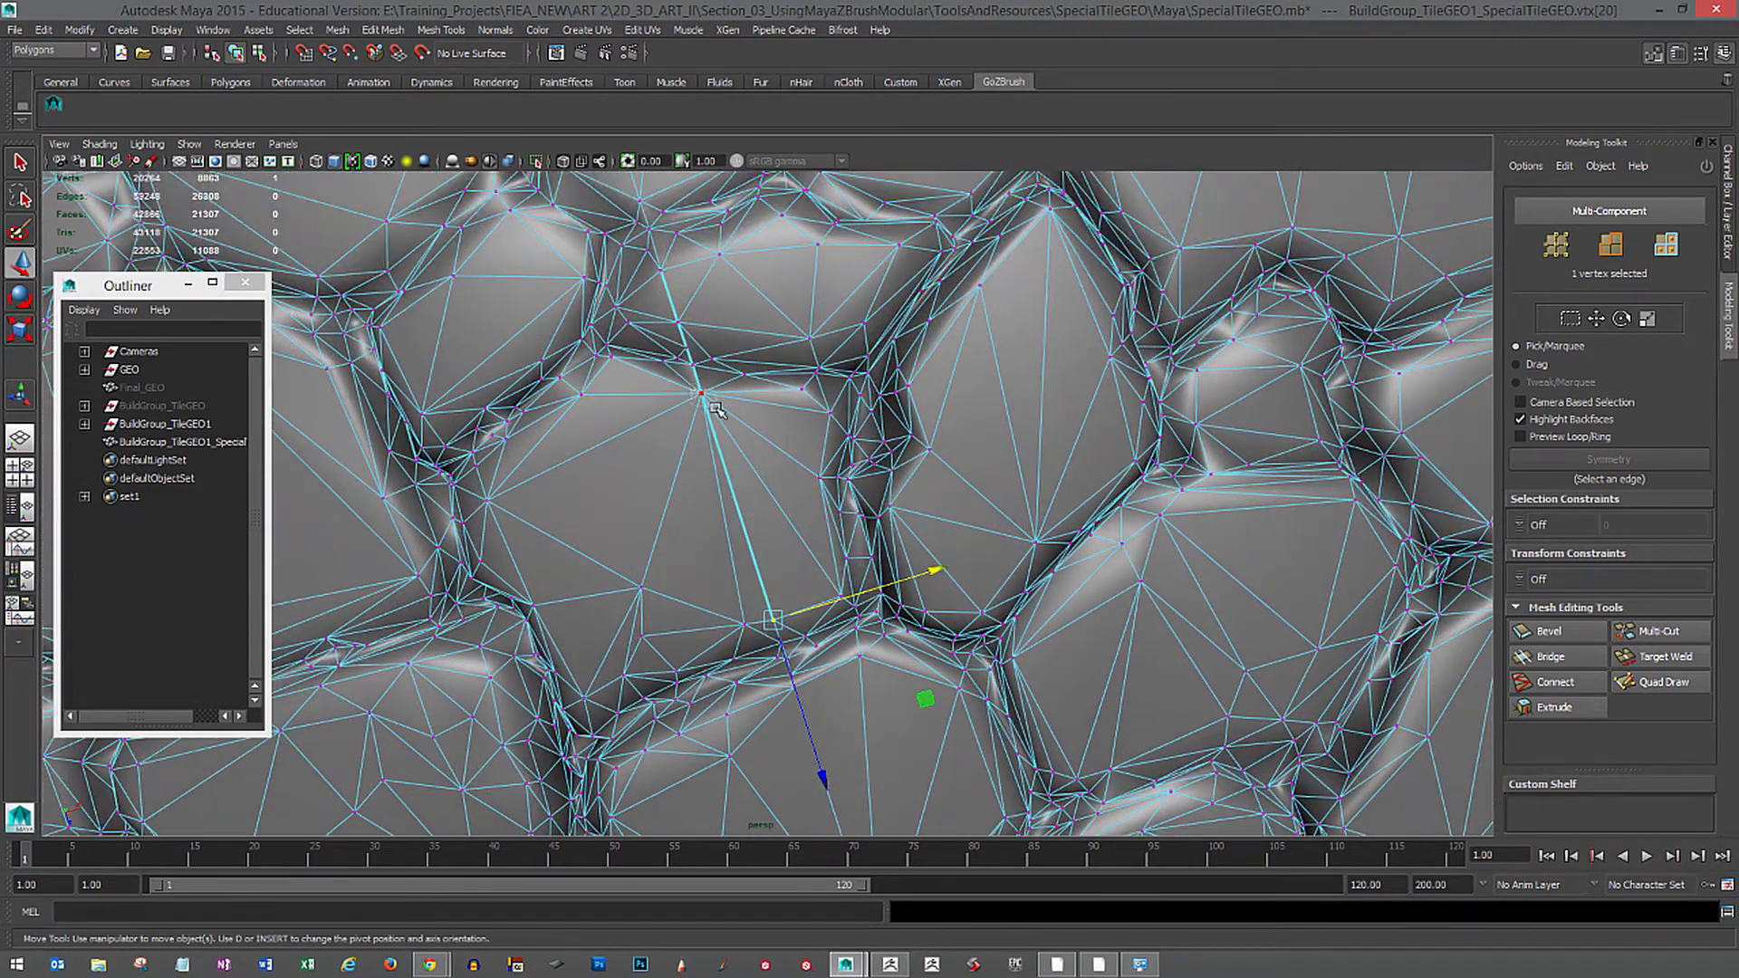
click(712, 406)
scroll(827, 492, down, 3)
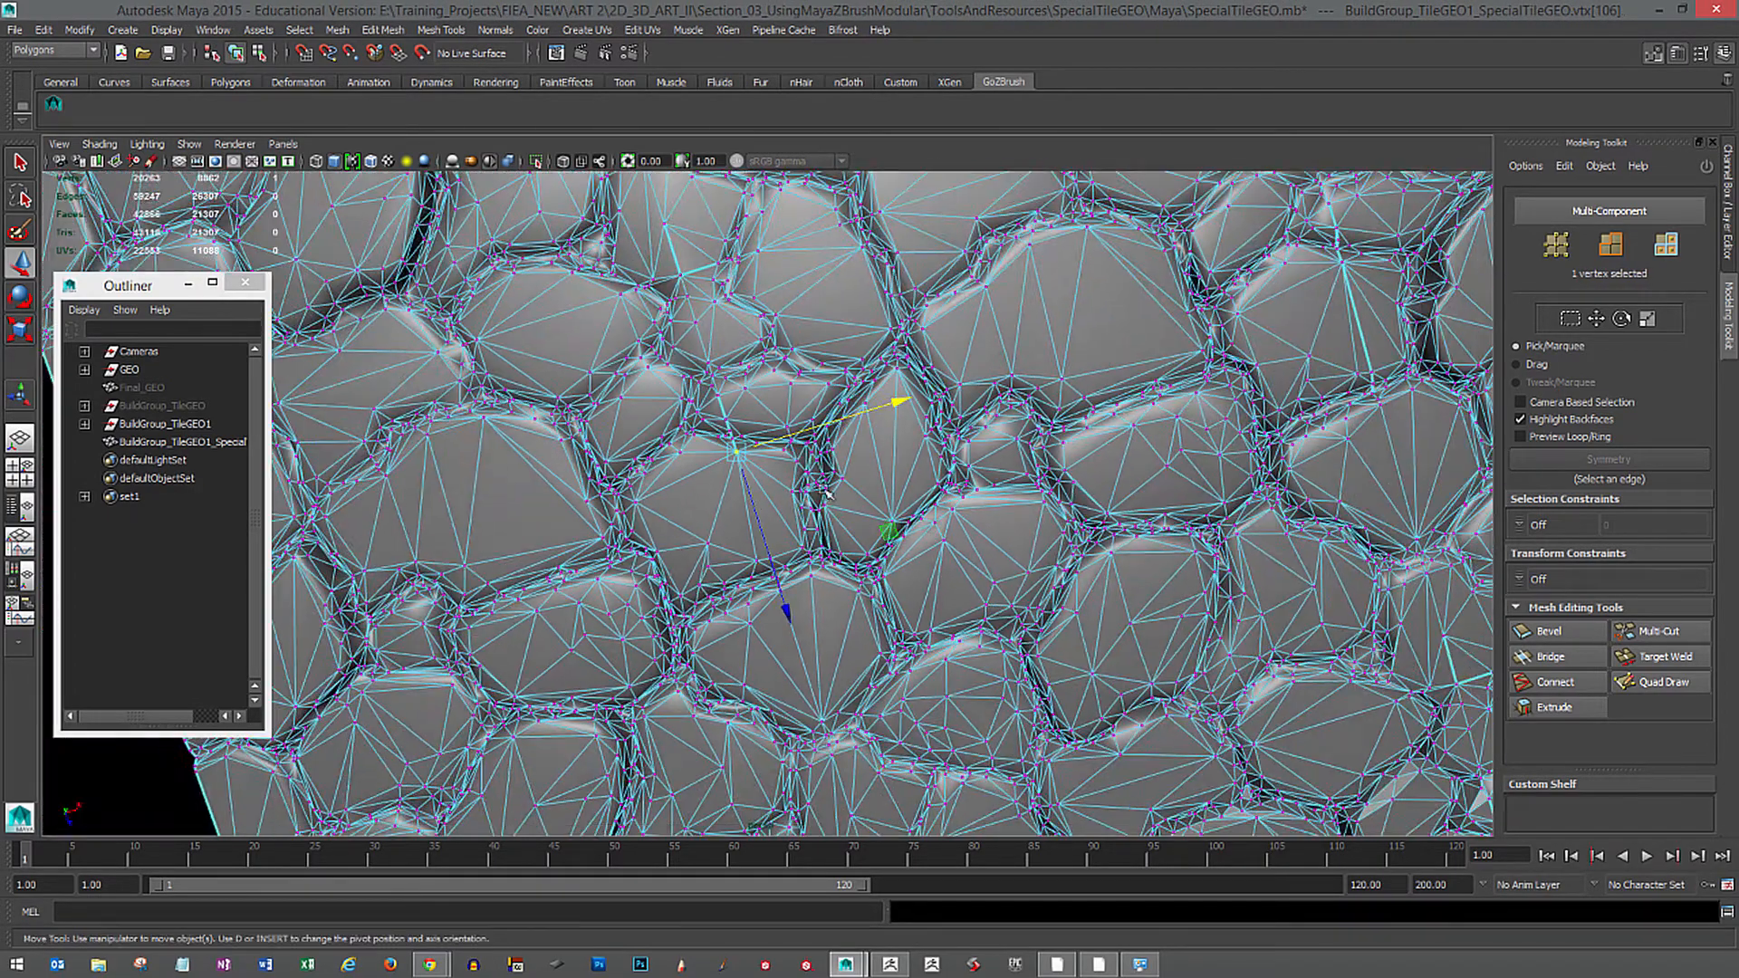
Select a cluster of vertices around the open seam and merge them with a threshold of 0.01.
alt+drag(827, 493, 777, 438)
scroll(752, 452, up, 2)
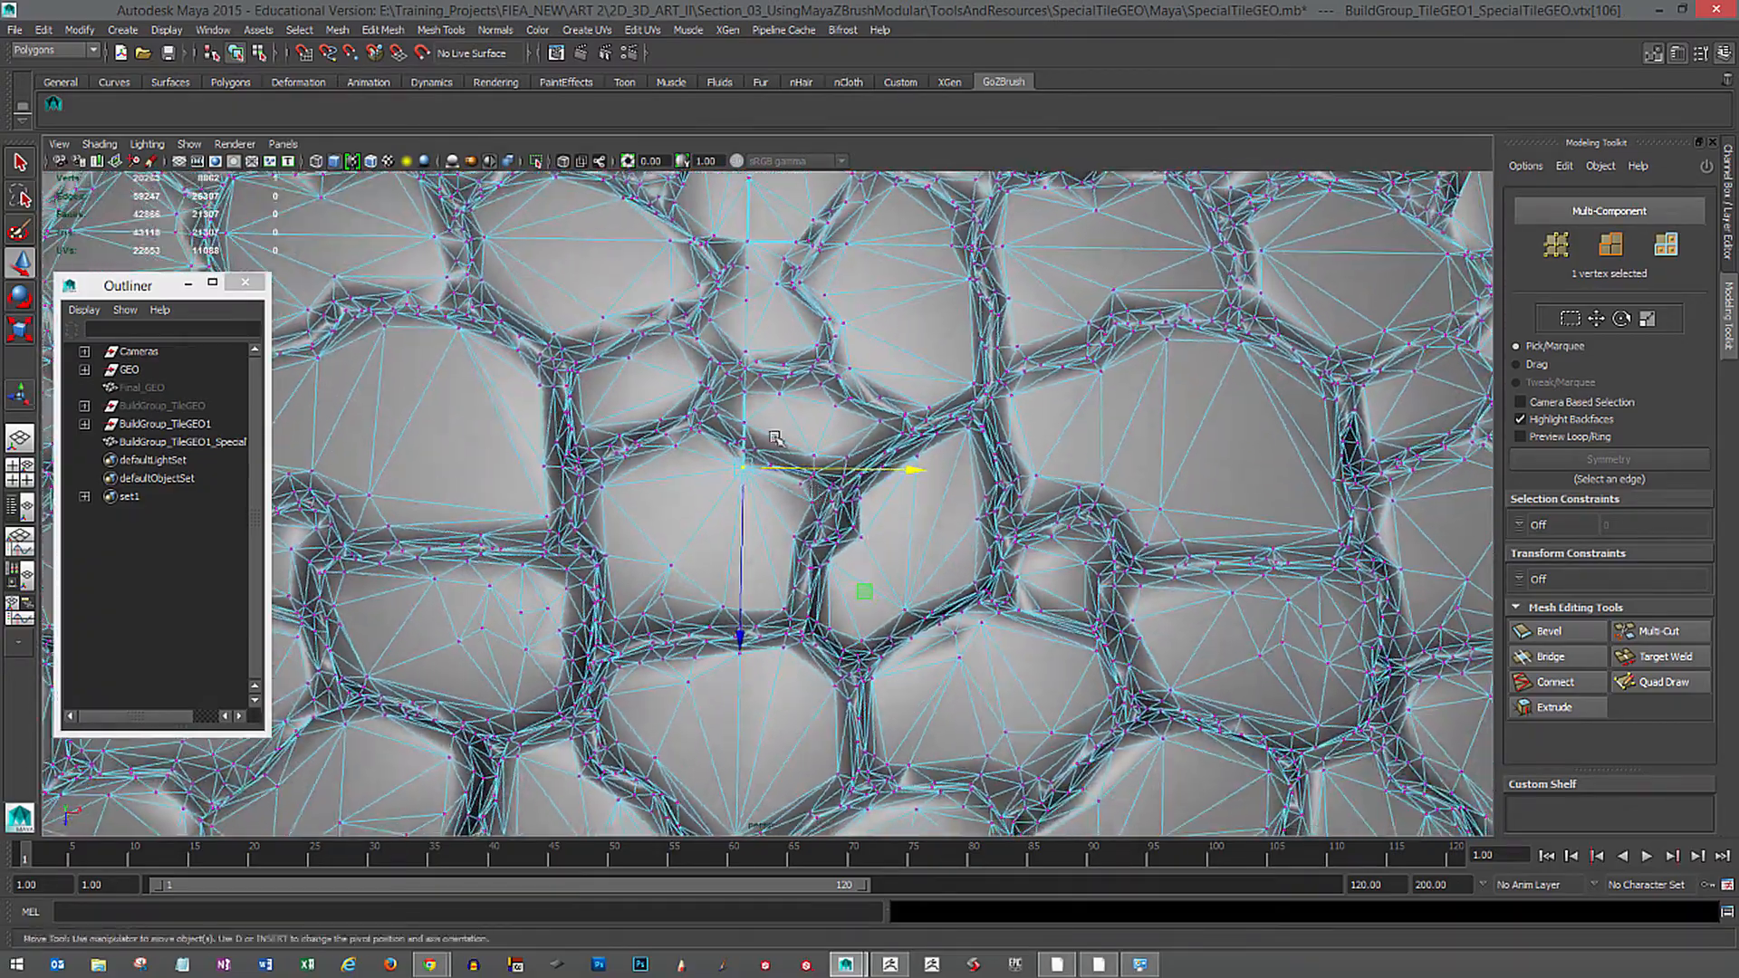
drag(791, 513, 794, 515)
alt+middle_drag(794, 515, 790, 622)
alt+right_drag(790, 622, 1055, 636)
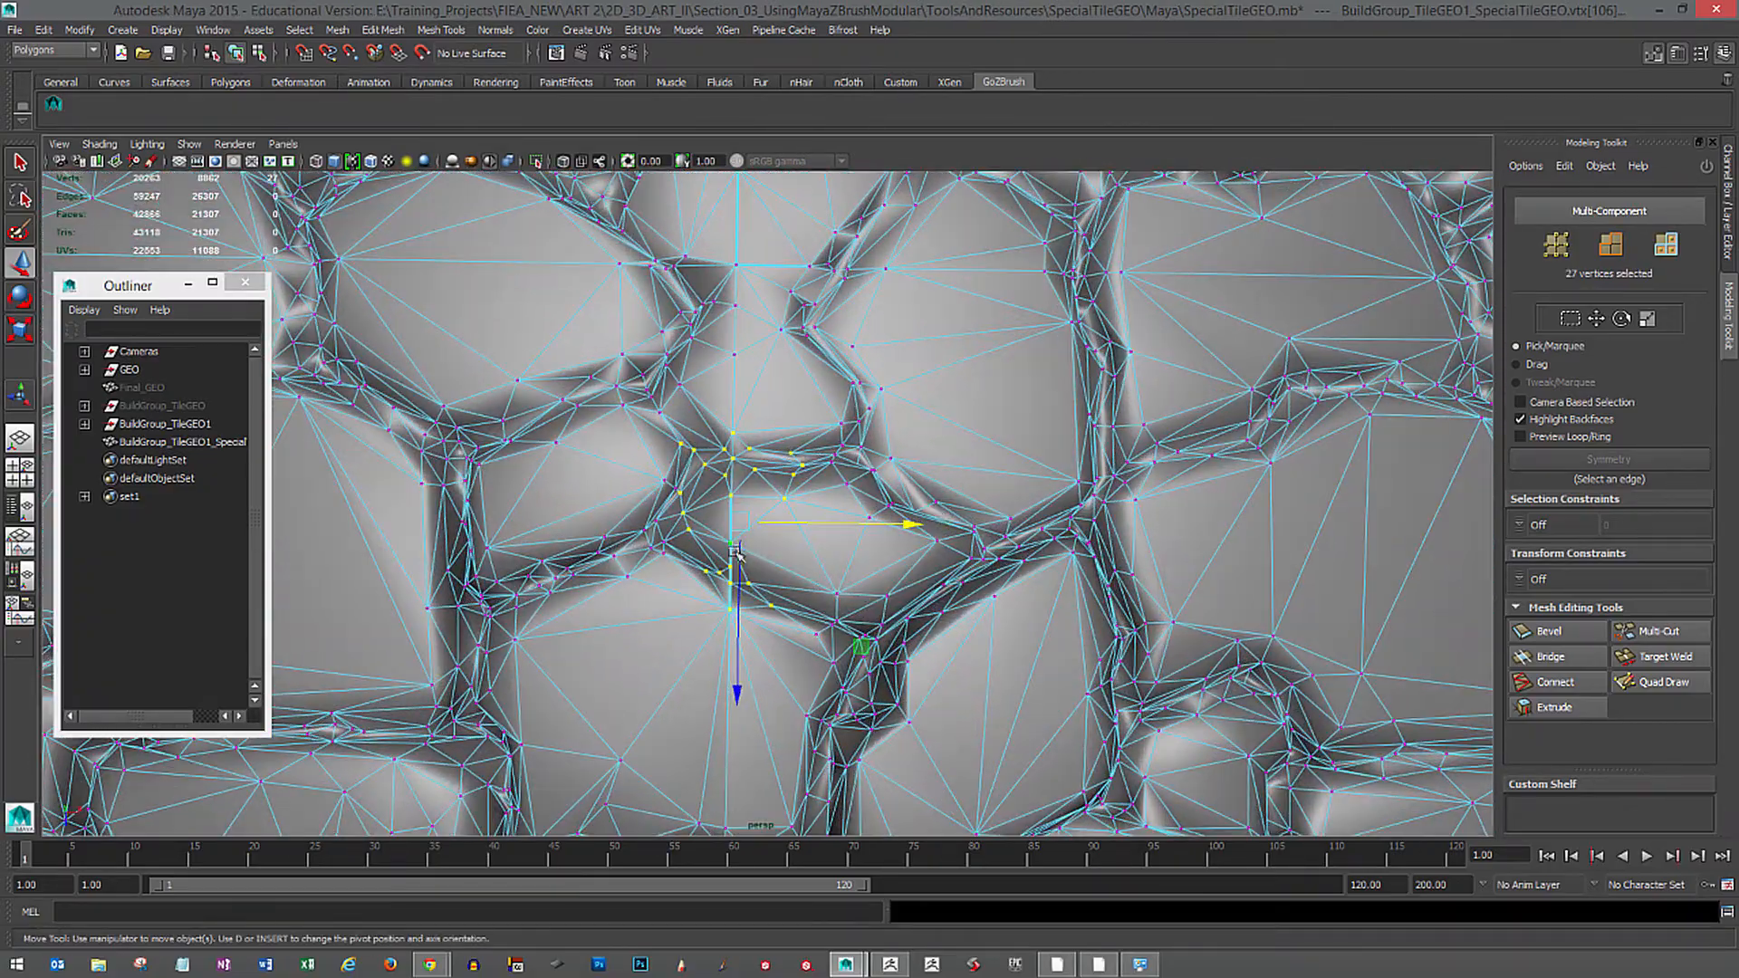
right_drag(735, 537, 891, 464)
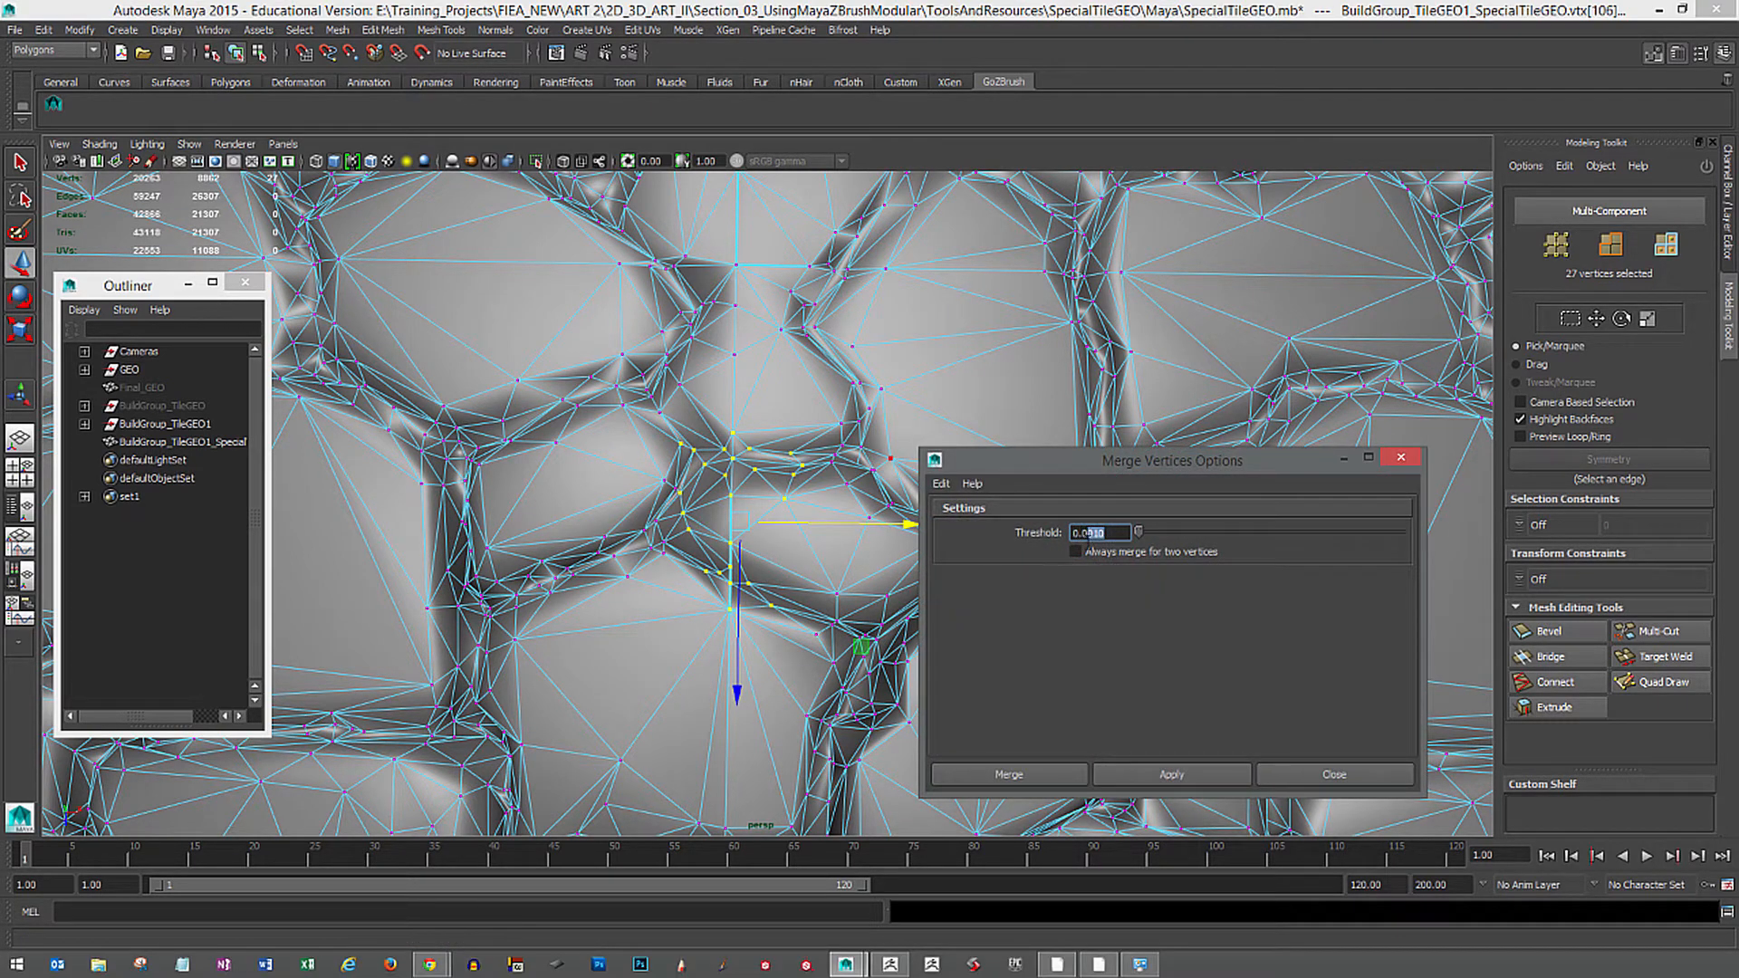
text(1)
click(1158, 776)
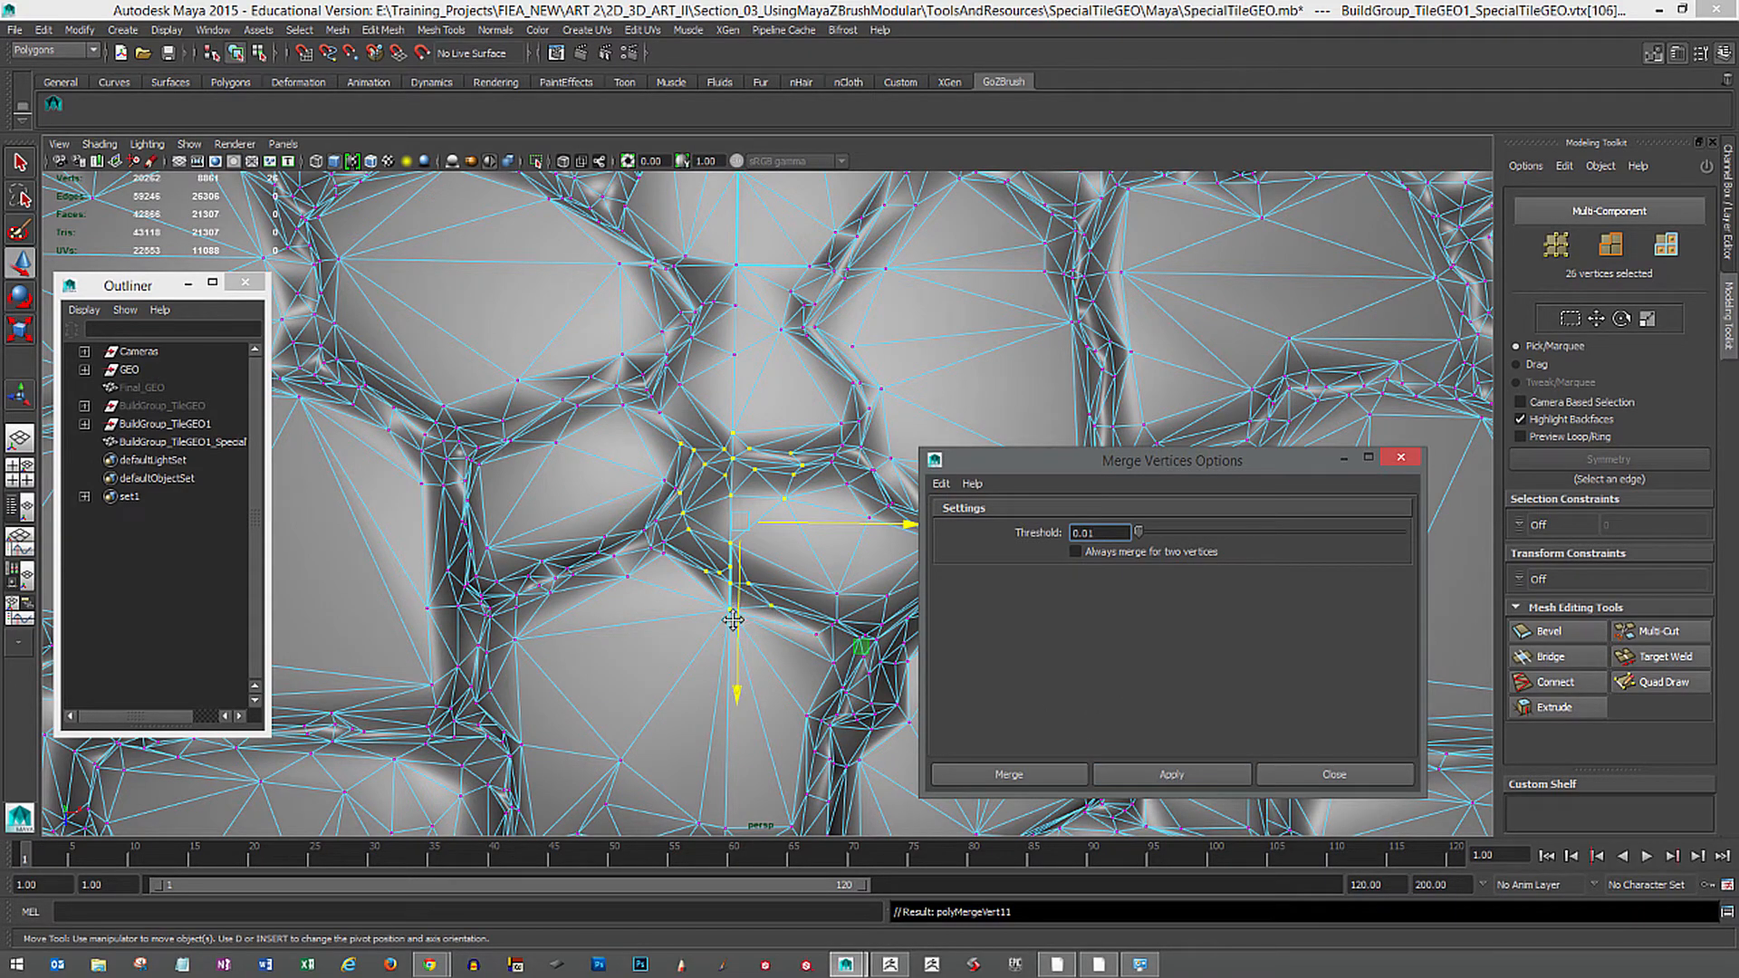
Set the Merge Vertices threshold to 0.05 and try to merge the split vertices on the remaining open seam edge.
alt+drag(752, 645, 695, 718)
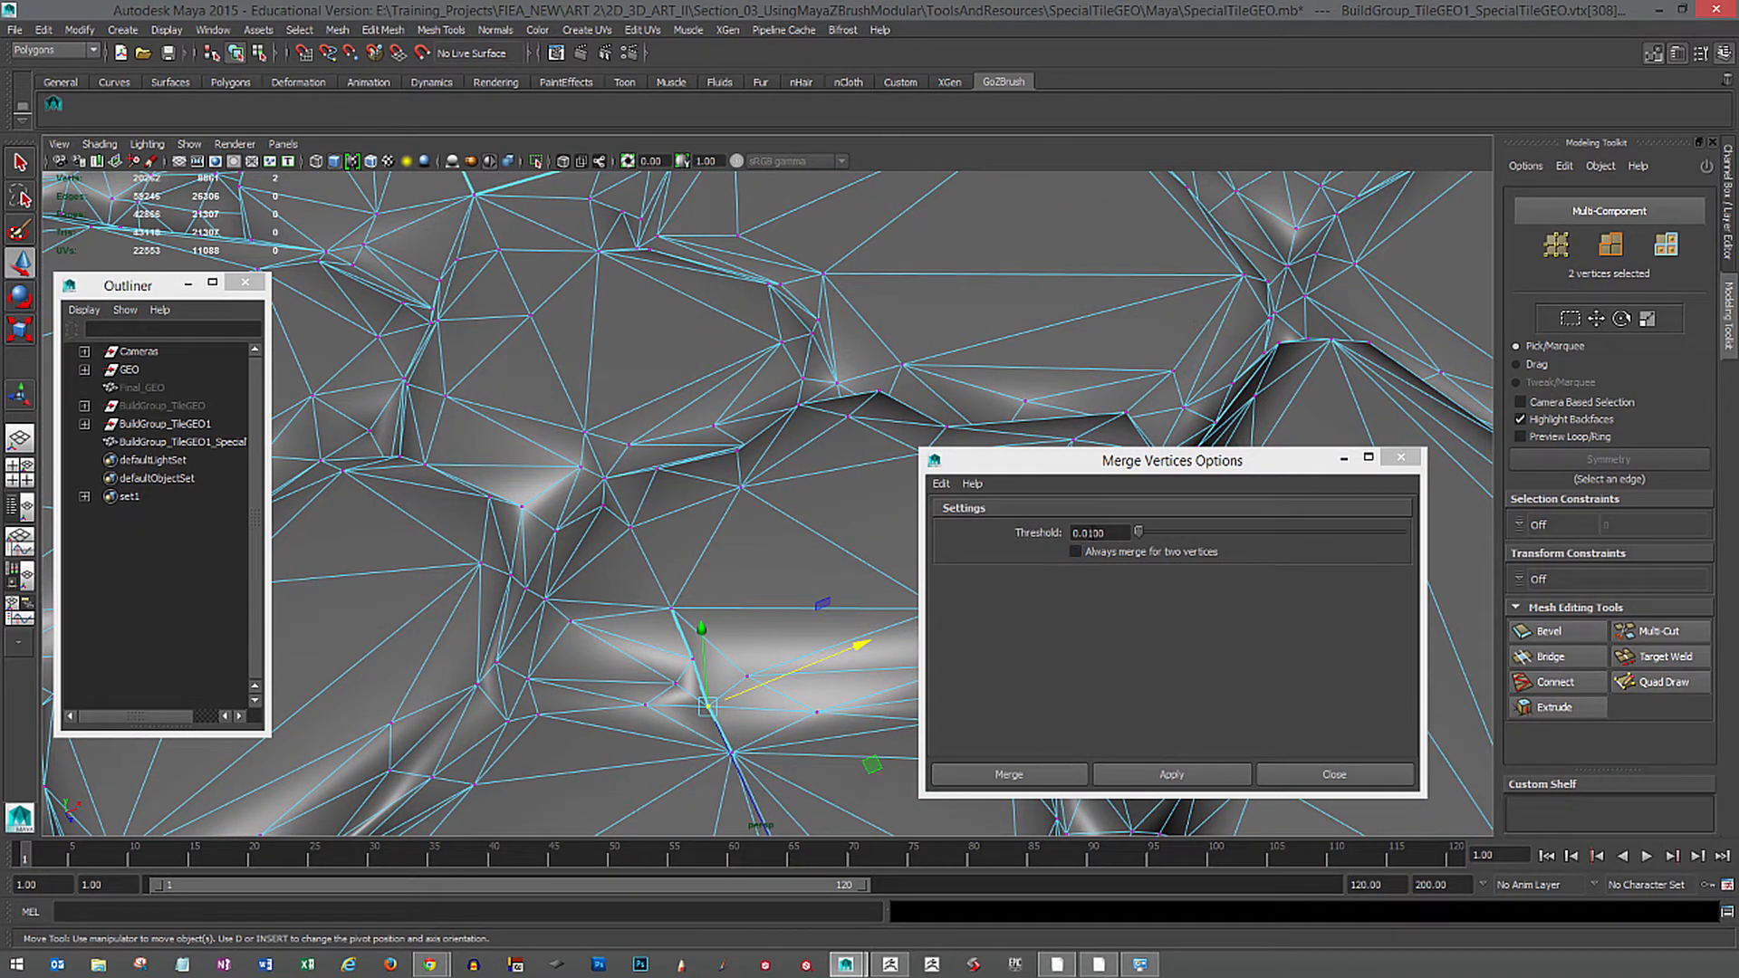
drag(1089, 533, 1126, 532)
text(5)
click(1200, 766)
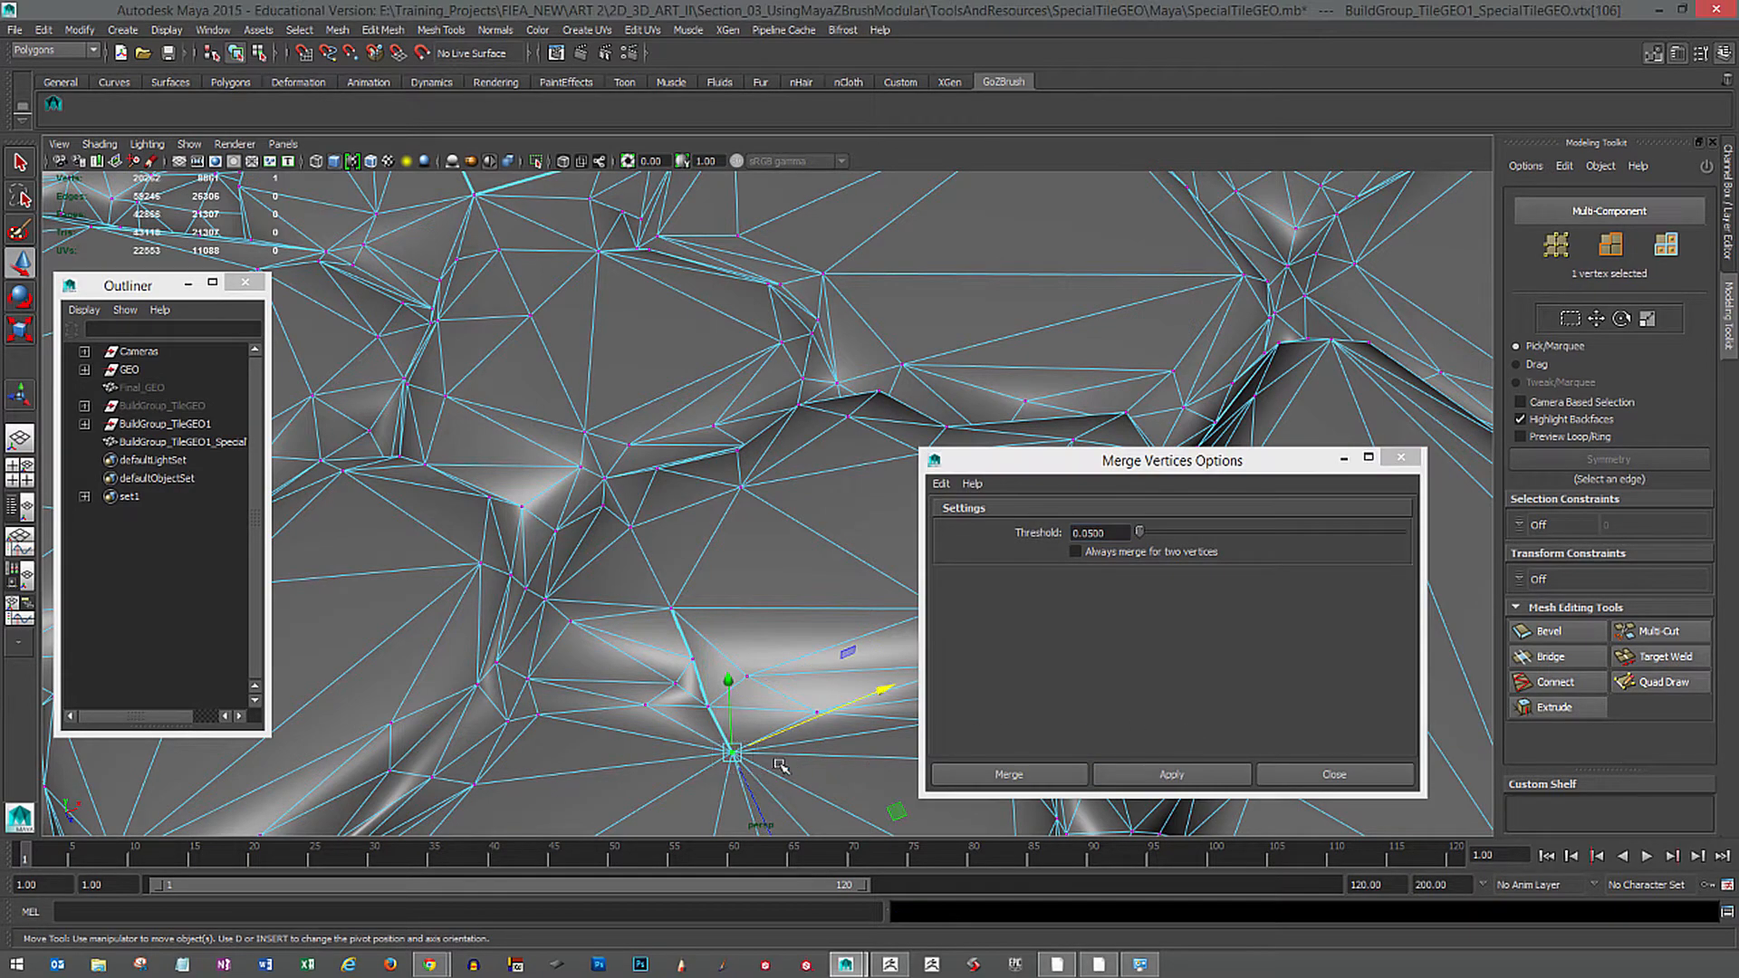
click(1172, 775)
alt+middle_drag(833, 740, 830, 743)
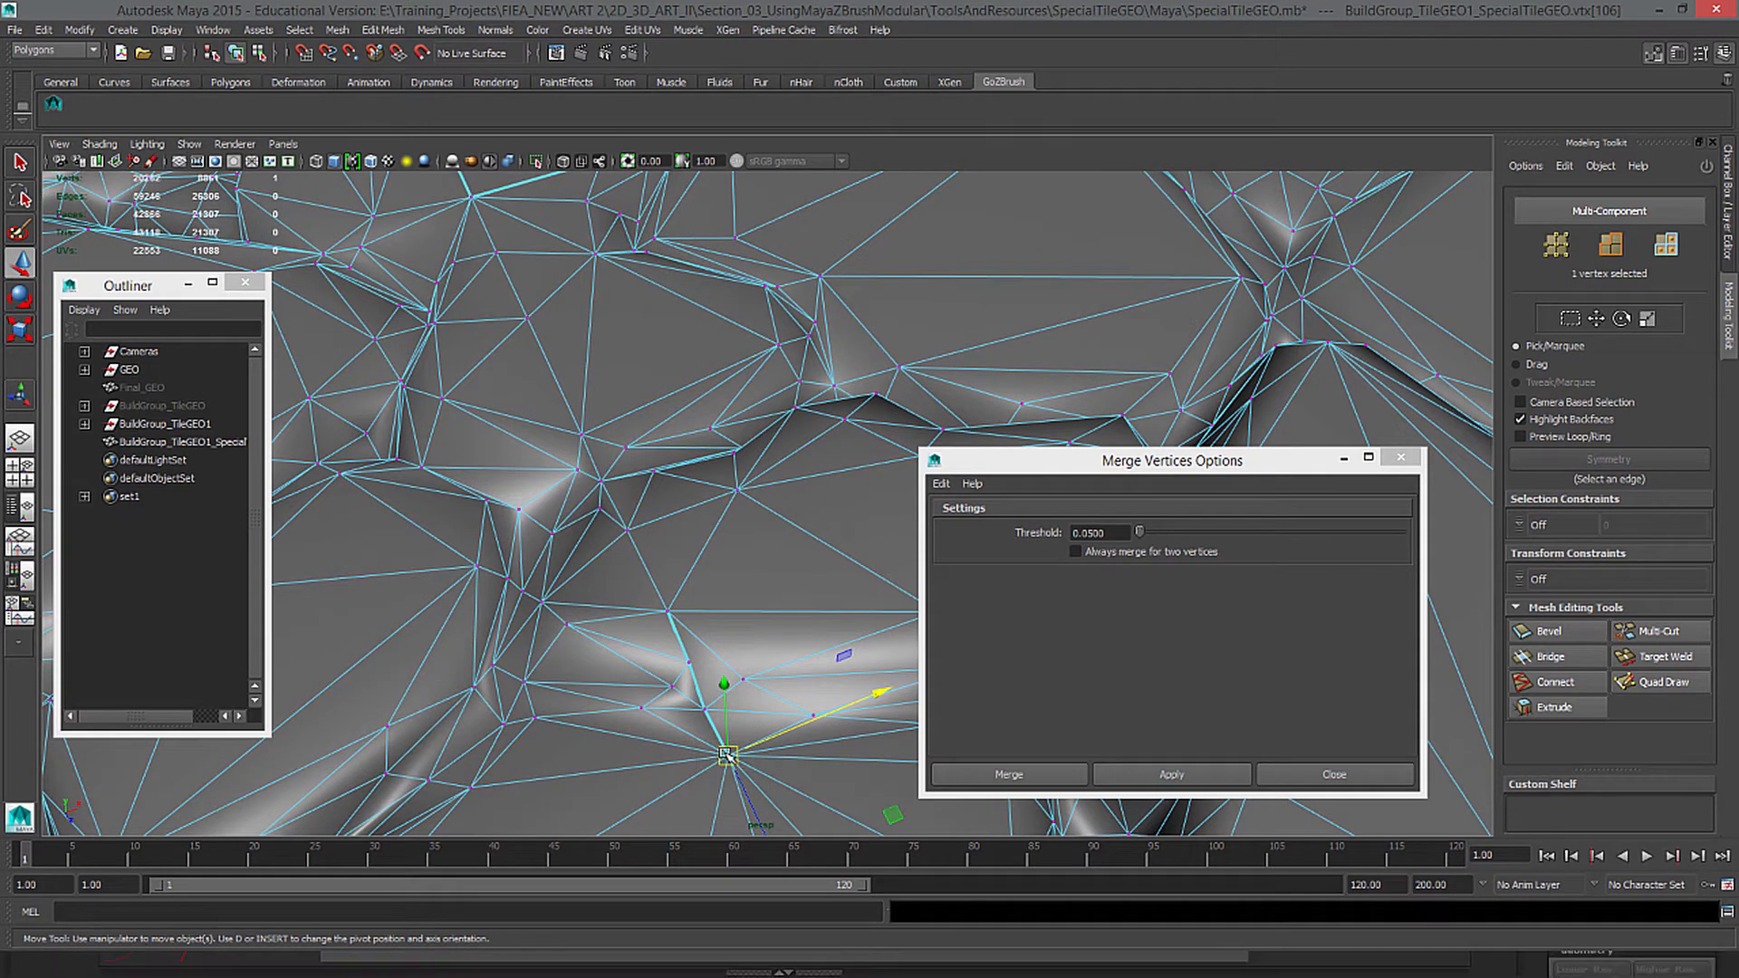
Merge the individual split vertices at the lower end of the open seam edge.
shift+right_drag(727, 754, 732, 656)
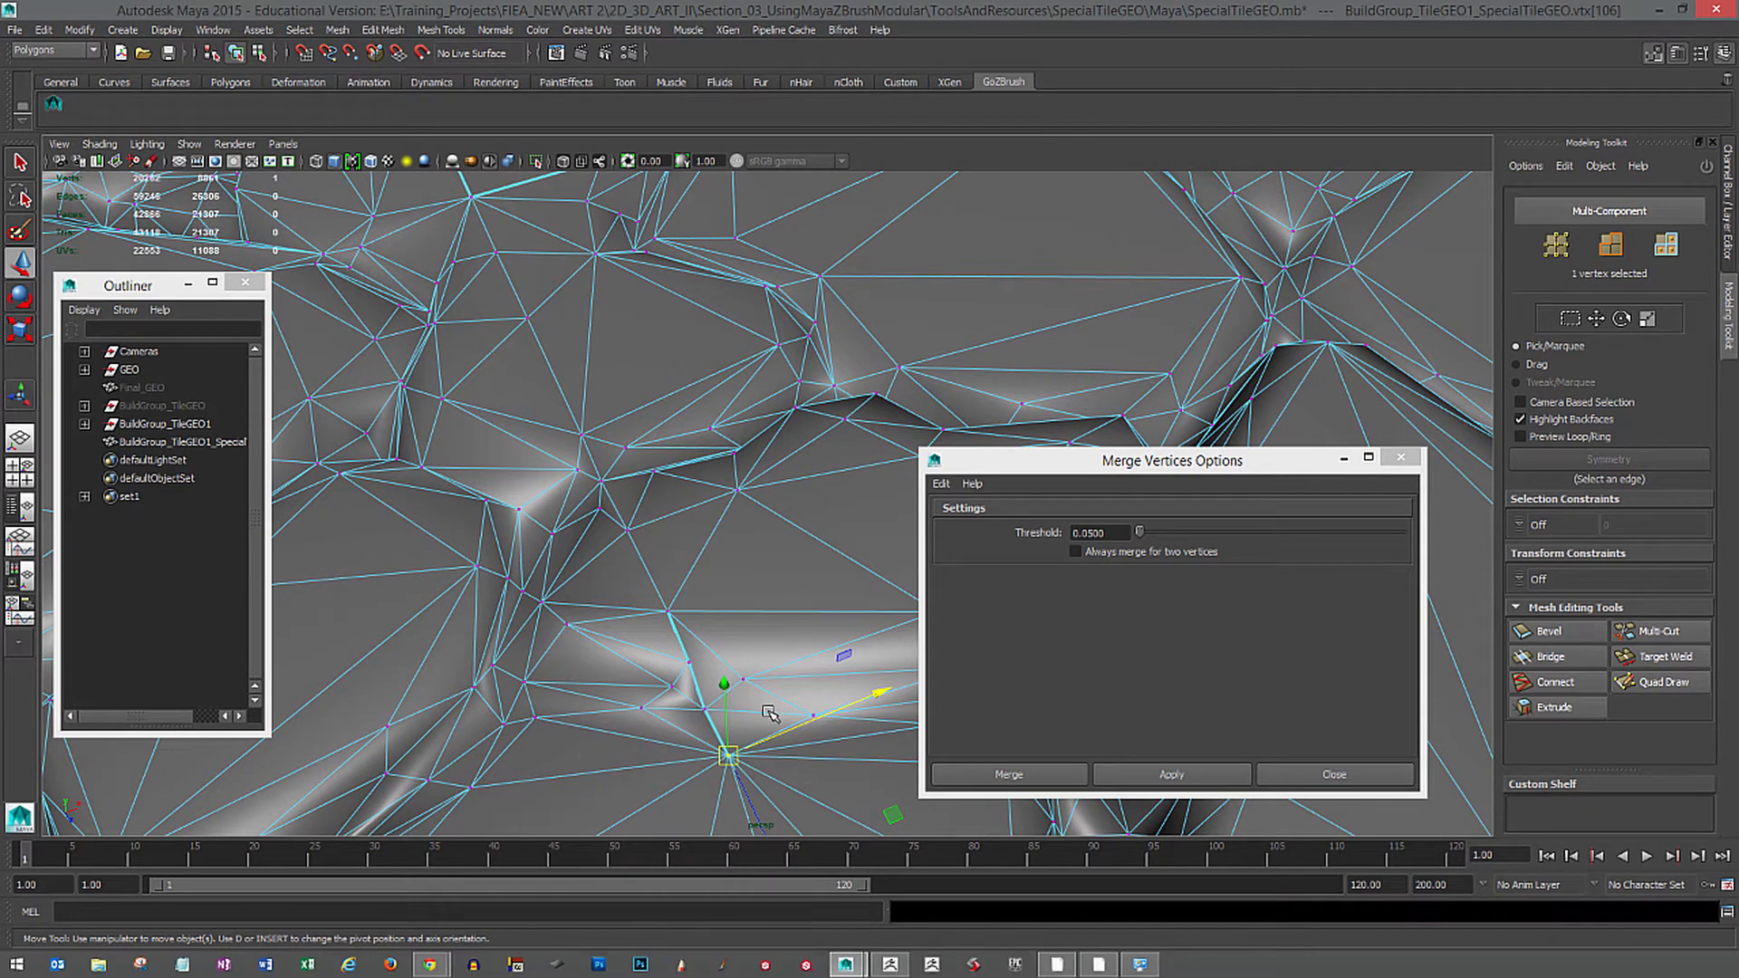
shift+click(717, 725)
key(g)
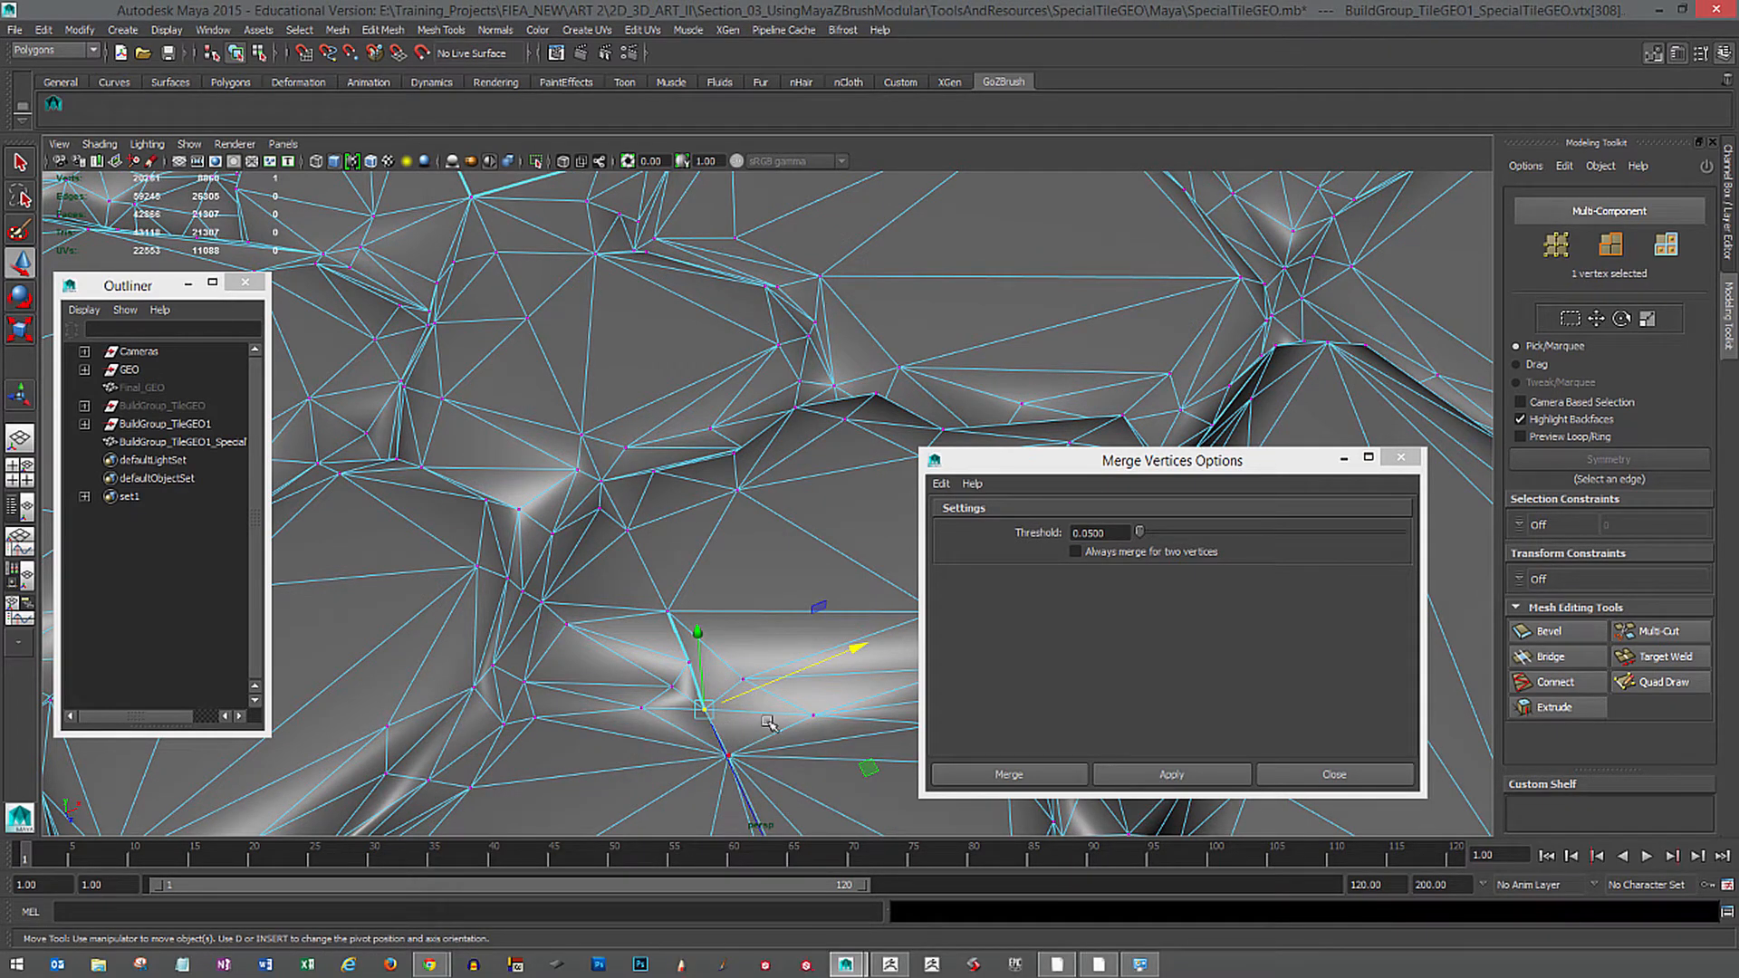
Select the vertex at the upper end of the remaining open seam edge and close the Merge Vertices options.
alt+drag(767, 681, 736, 640)
drag(682, 551, 713, 573)
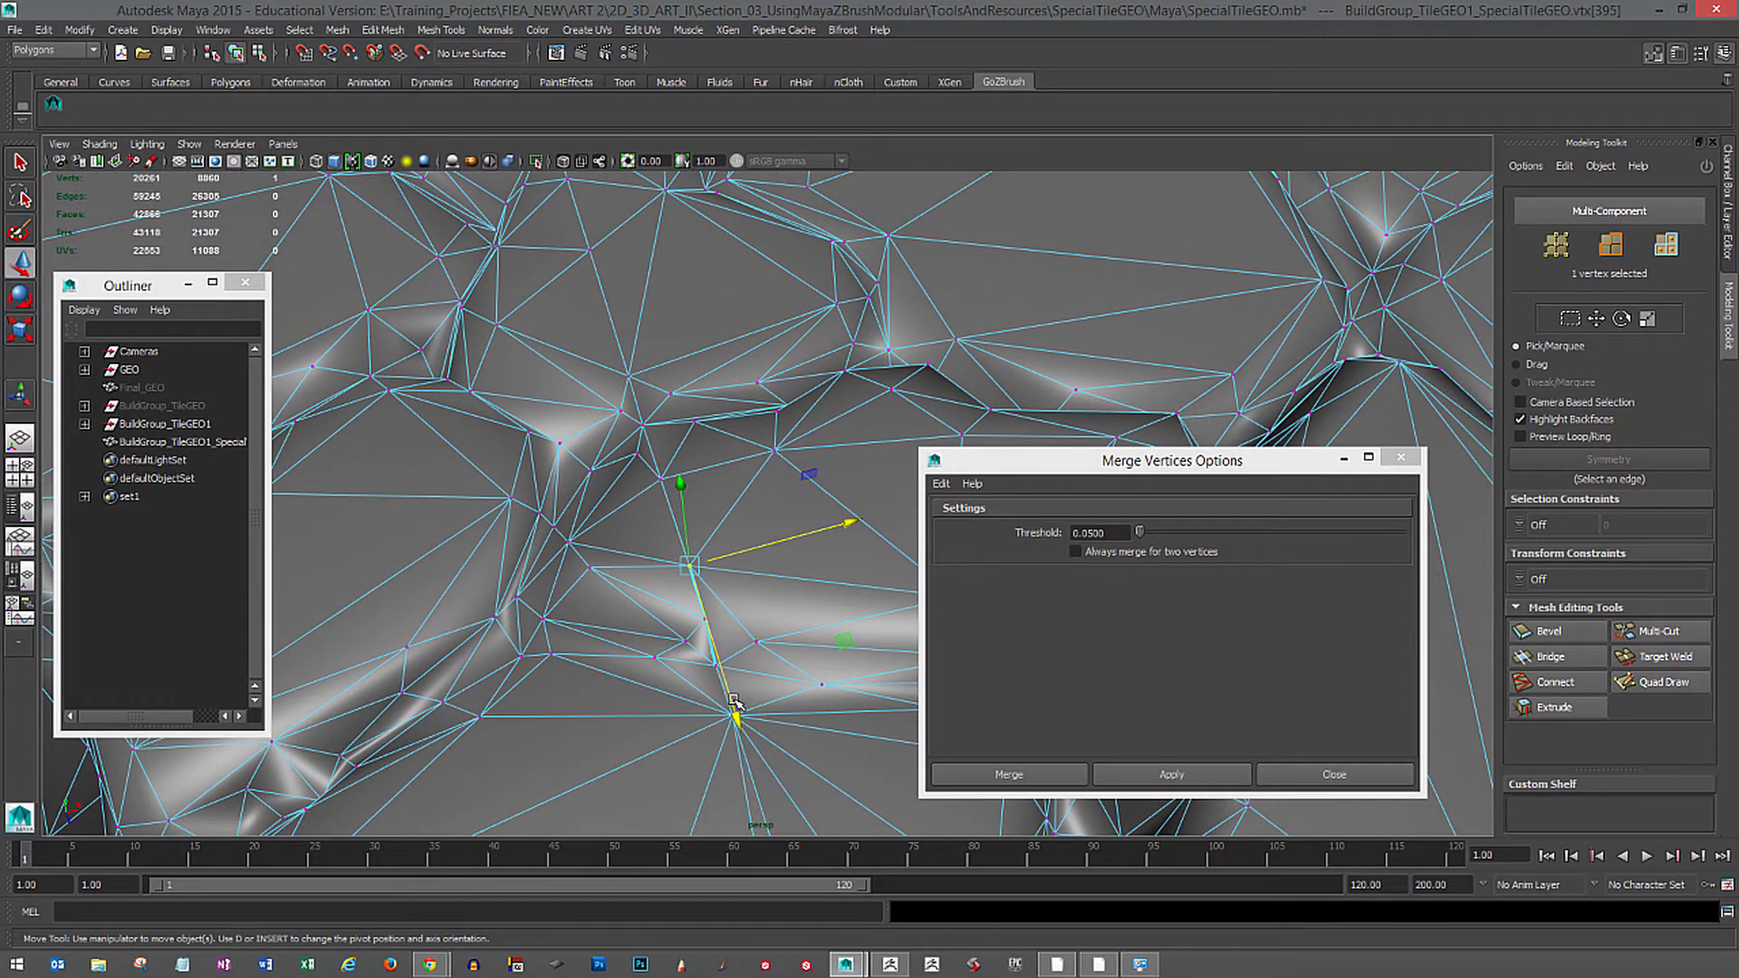
mouse_move(773, 672)
alt+mouse_down()
mouse_move(717, 624)
mouse_move(777, 641)
alt+mouse_up()
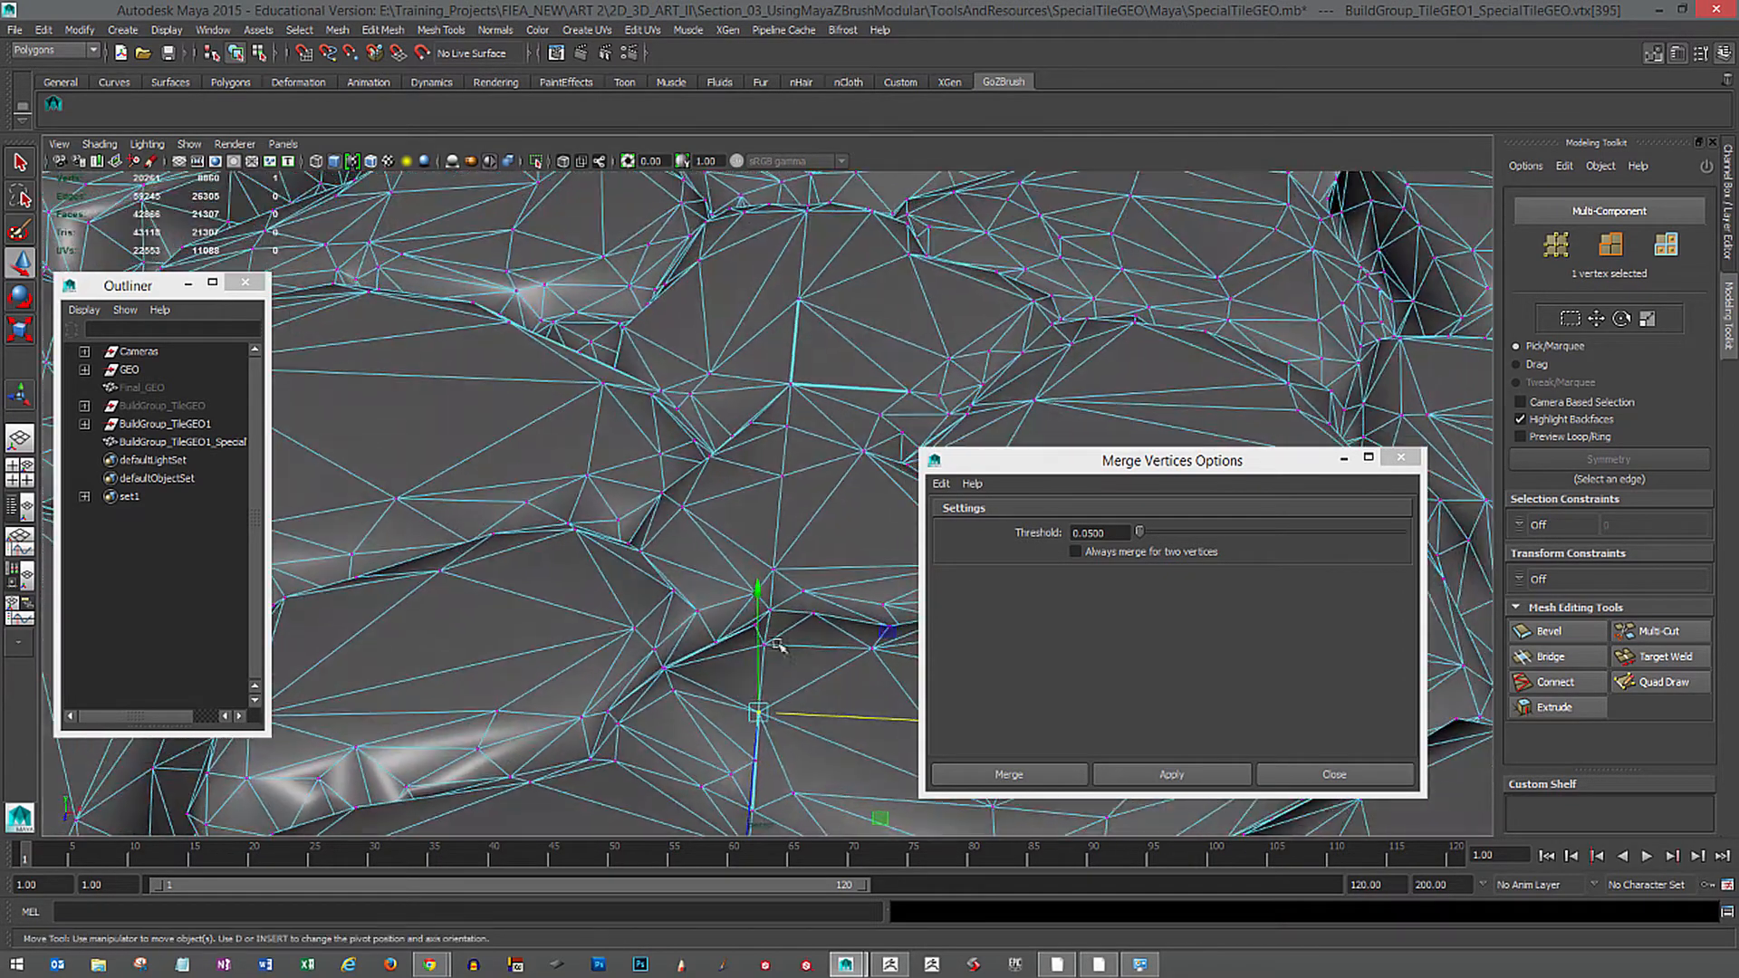
alt+middle_drag(797, 748, 645, 639)
alt+drag(856, 722, 819, 724)
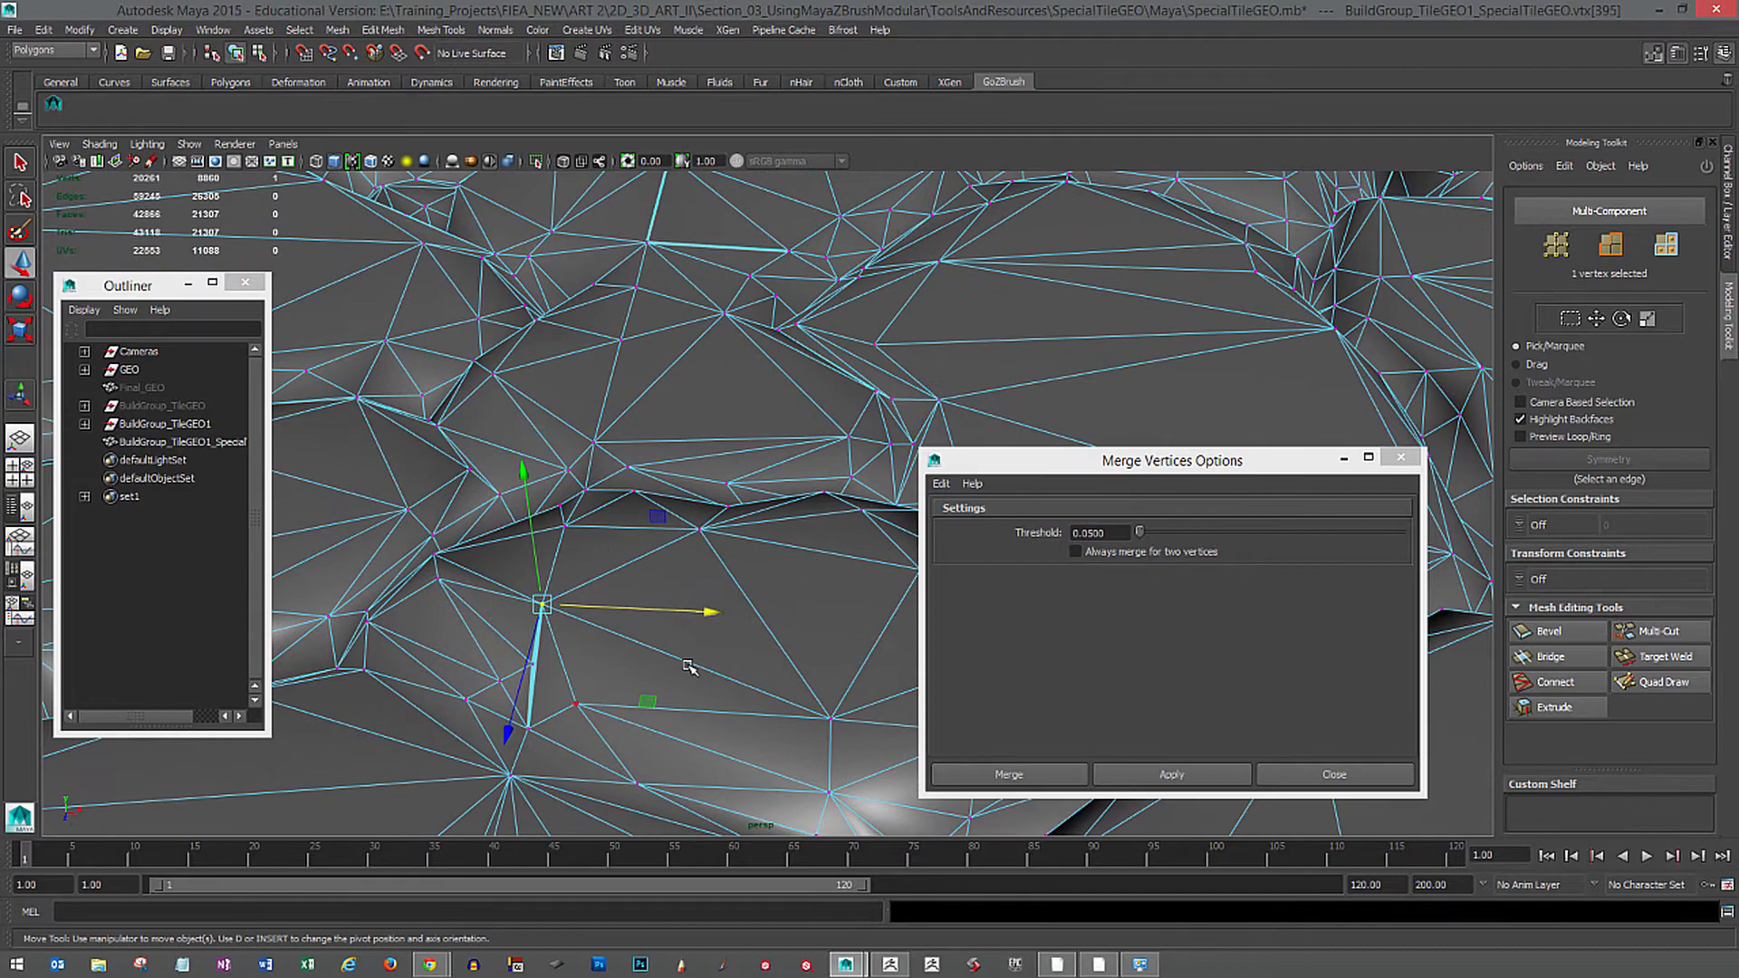
click(1399, 463)
Merge the split vertices at the open corner further up the seam by repeating the last merge.
alt+right_drag(1137, 622, 671, 466)
alt+middle_drag(671, 466, 780, 551)
alt+drag(780, 552, 729, 496)
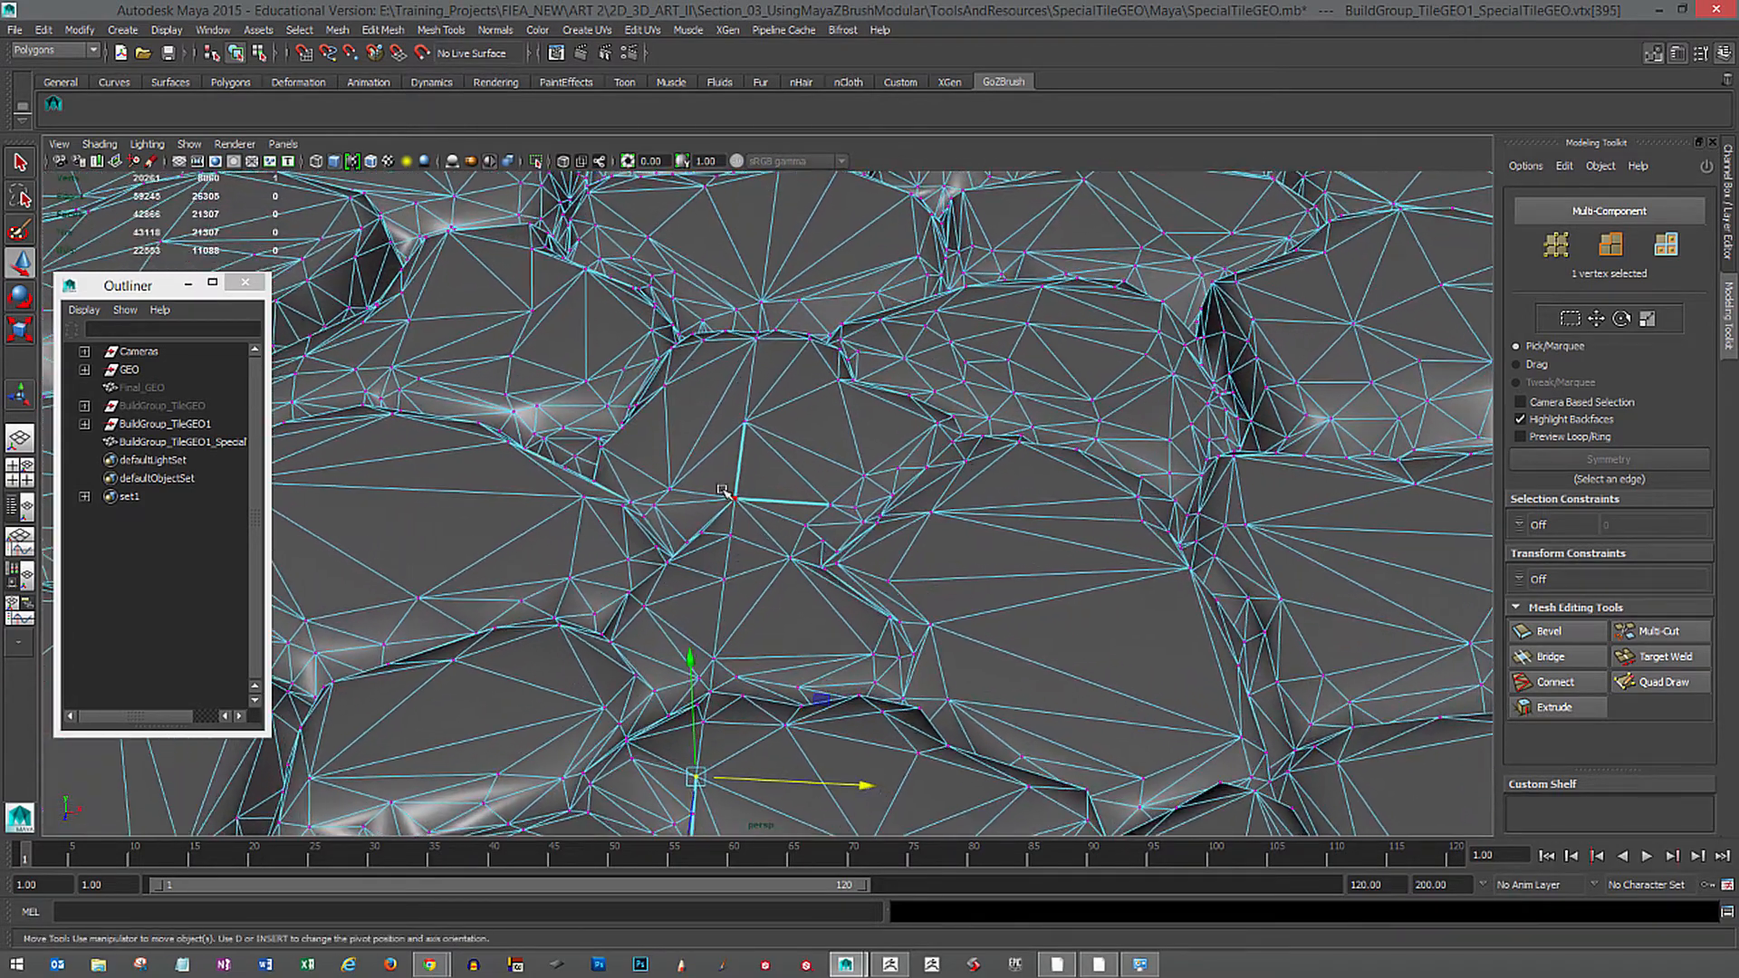
shift+click(730, 497)
key(g)
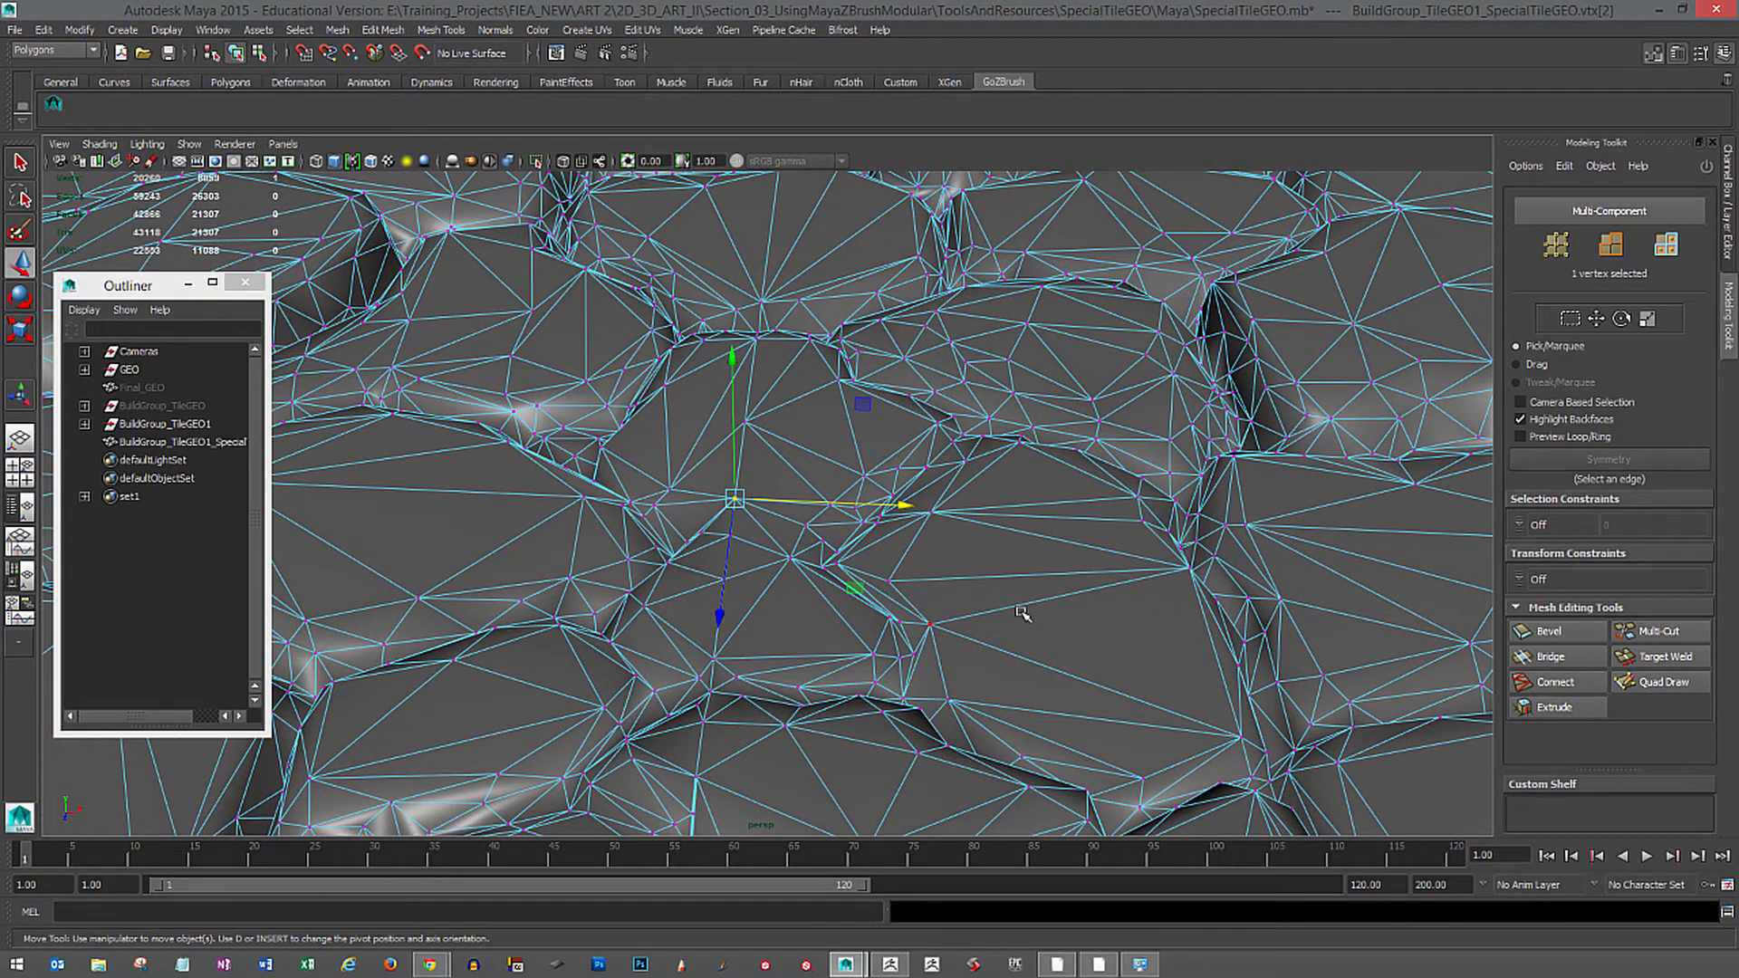
Return to object selection and deselect the mesh to inspect the whole tiled stone surface for seams.
alt+right_drag(1025, 614, 924, 516)
alt+middle_drag(924, 516, 997, 742)
alt+right_drag(997, 743, 960, 589)
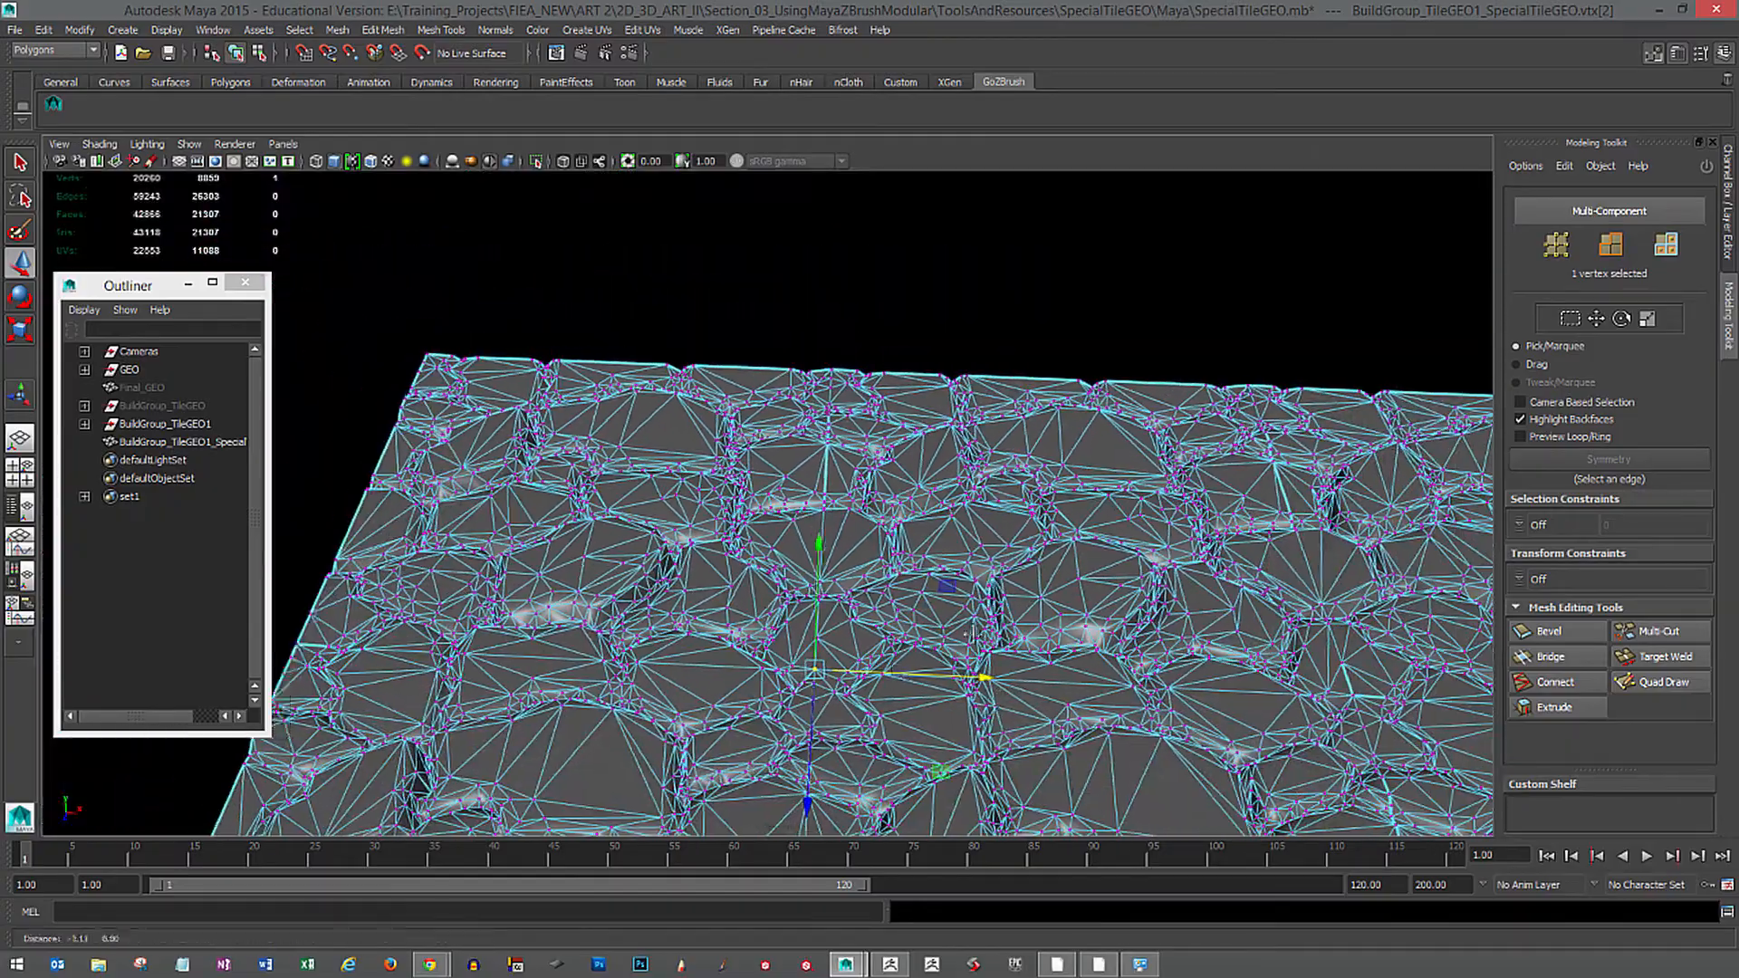
alt+drag(960, 588, 1006, 816)
alt+right_drag(1006, 815, 937, 888)
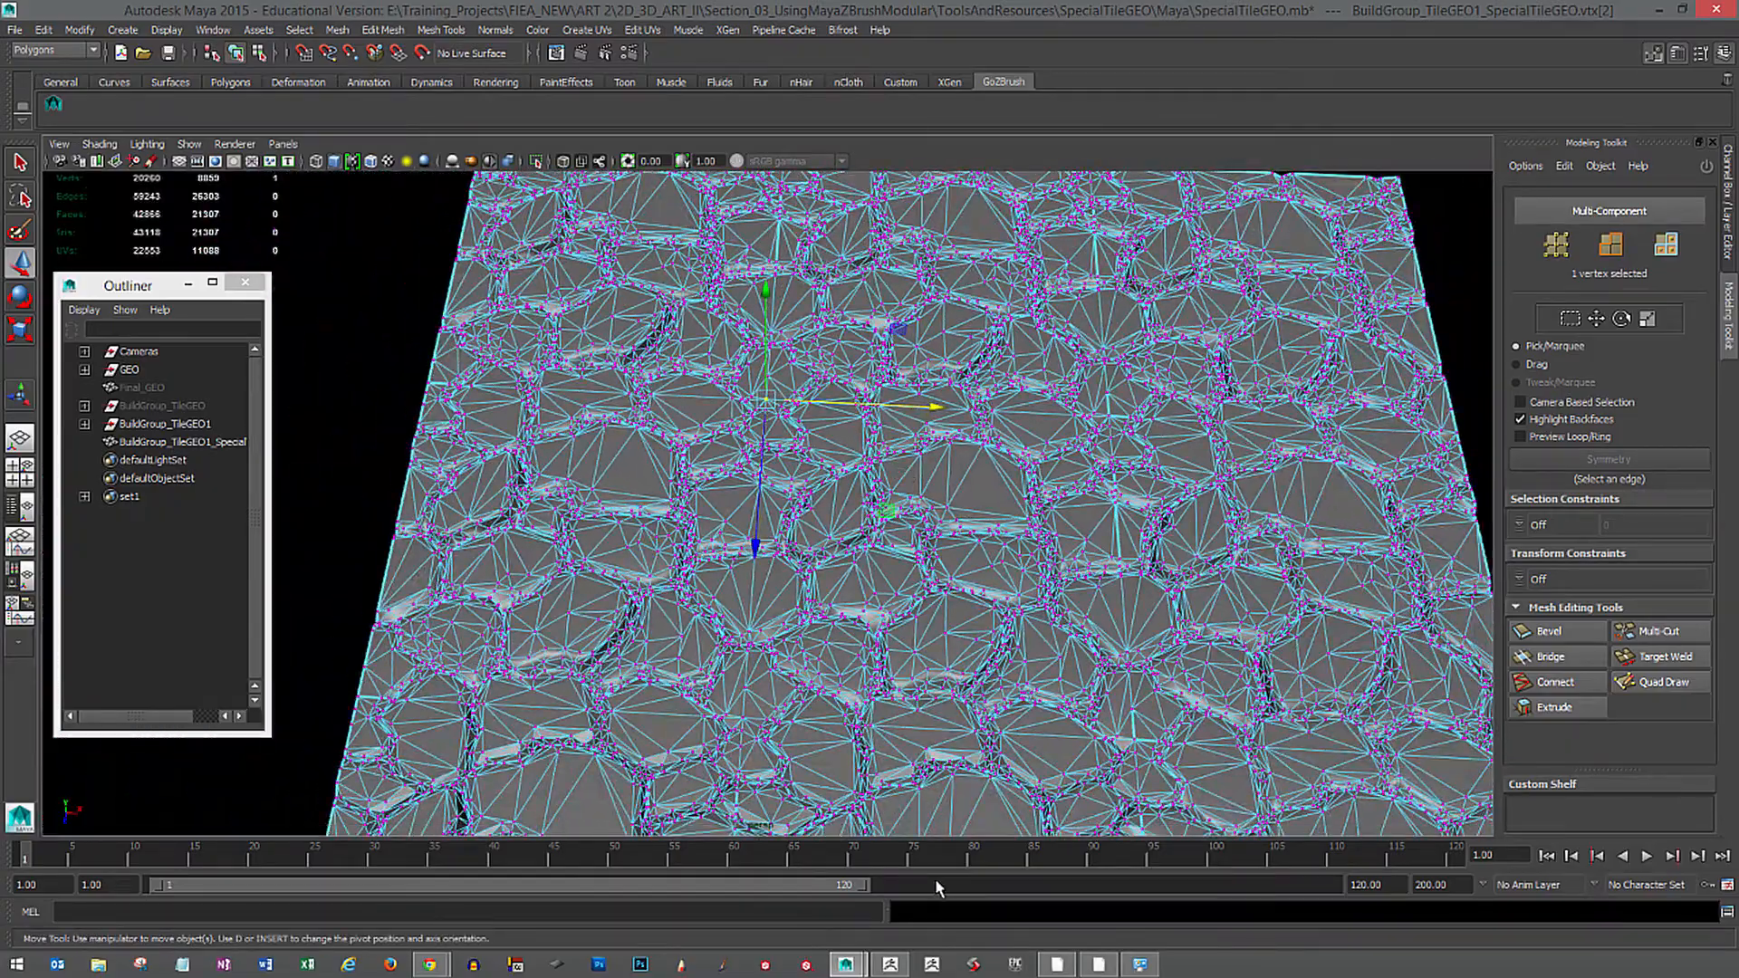
key(F8)
alt+drag(763, 568, 797, 593)
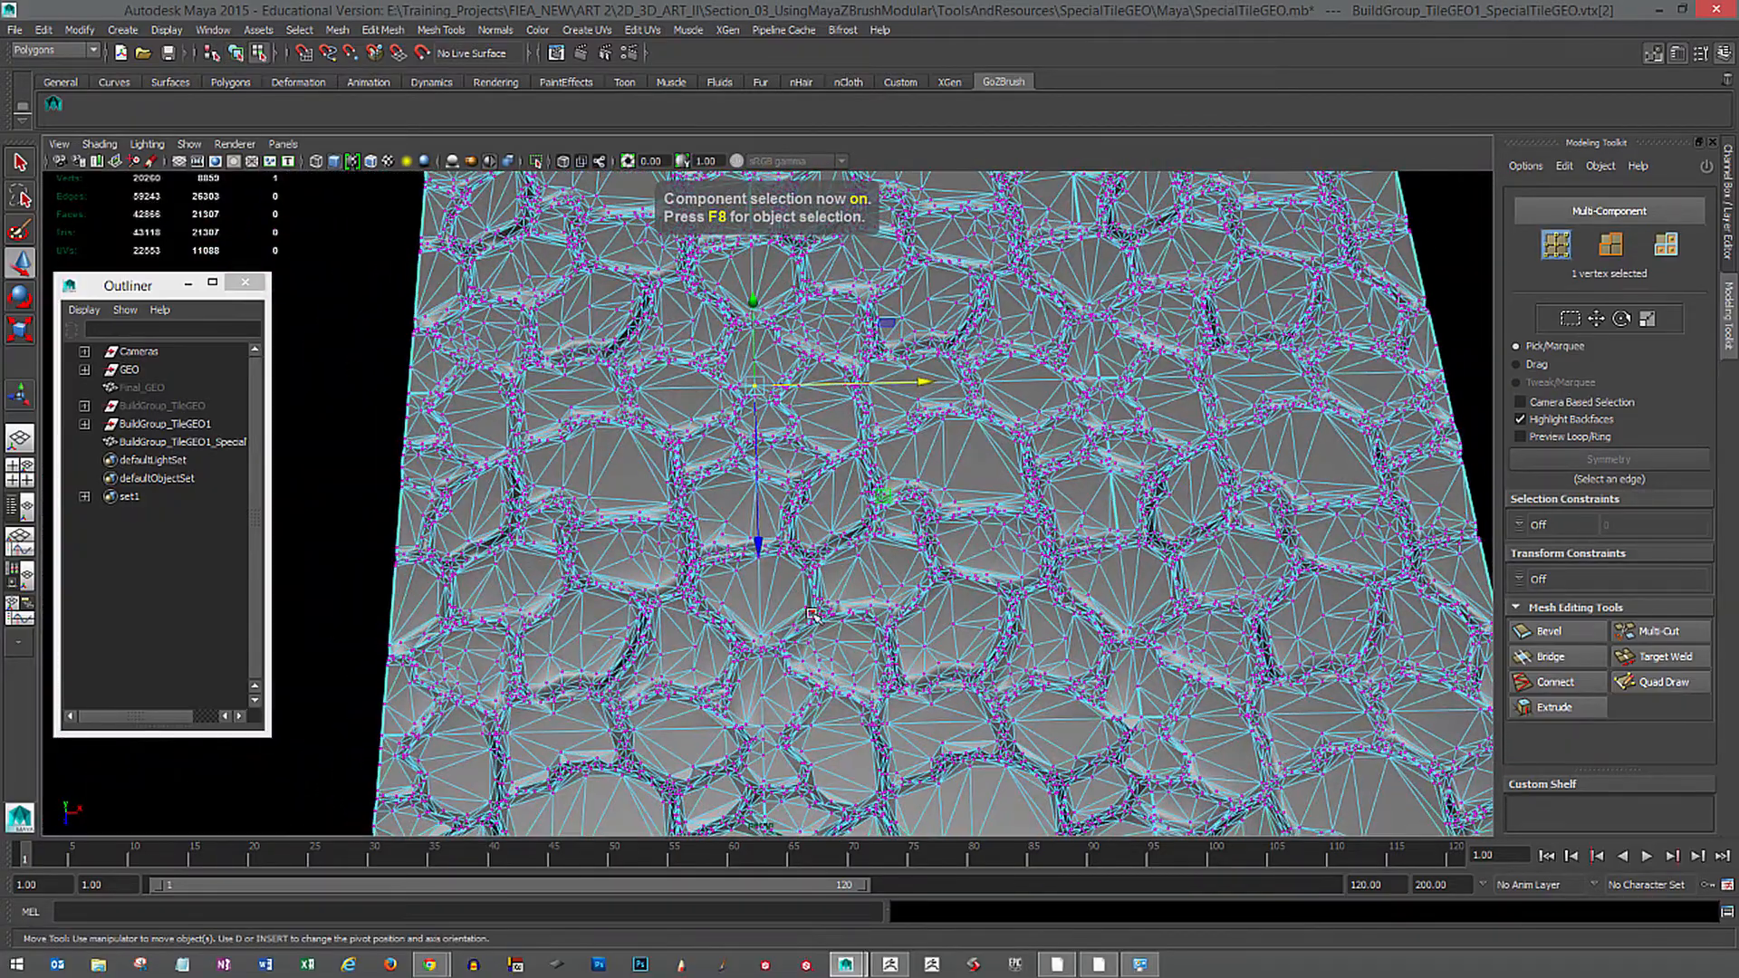
key(F8)
click(346, 625)
alt+right_drag(1101, 625, 1001, 639)
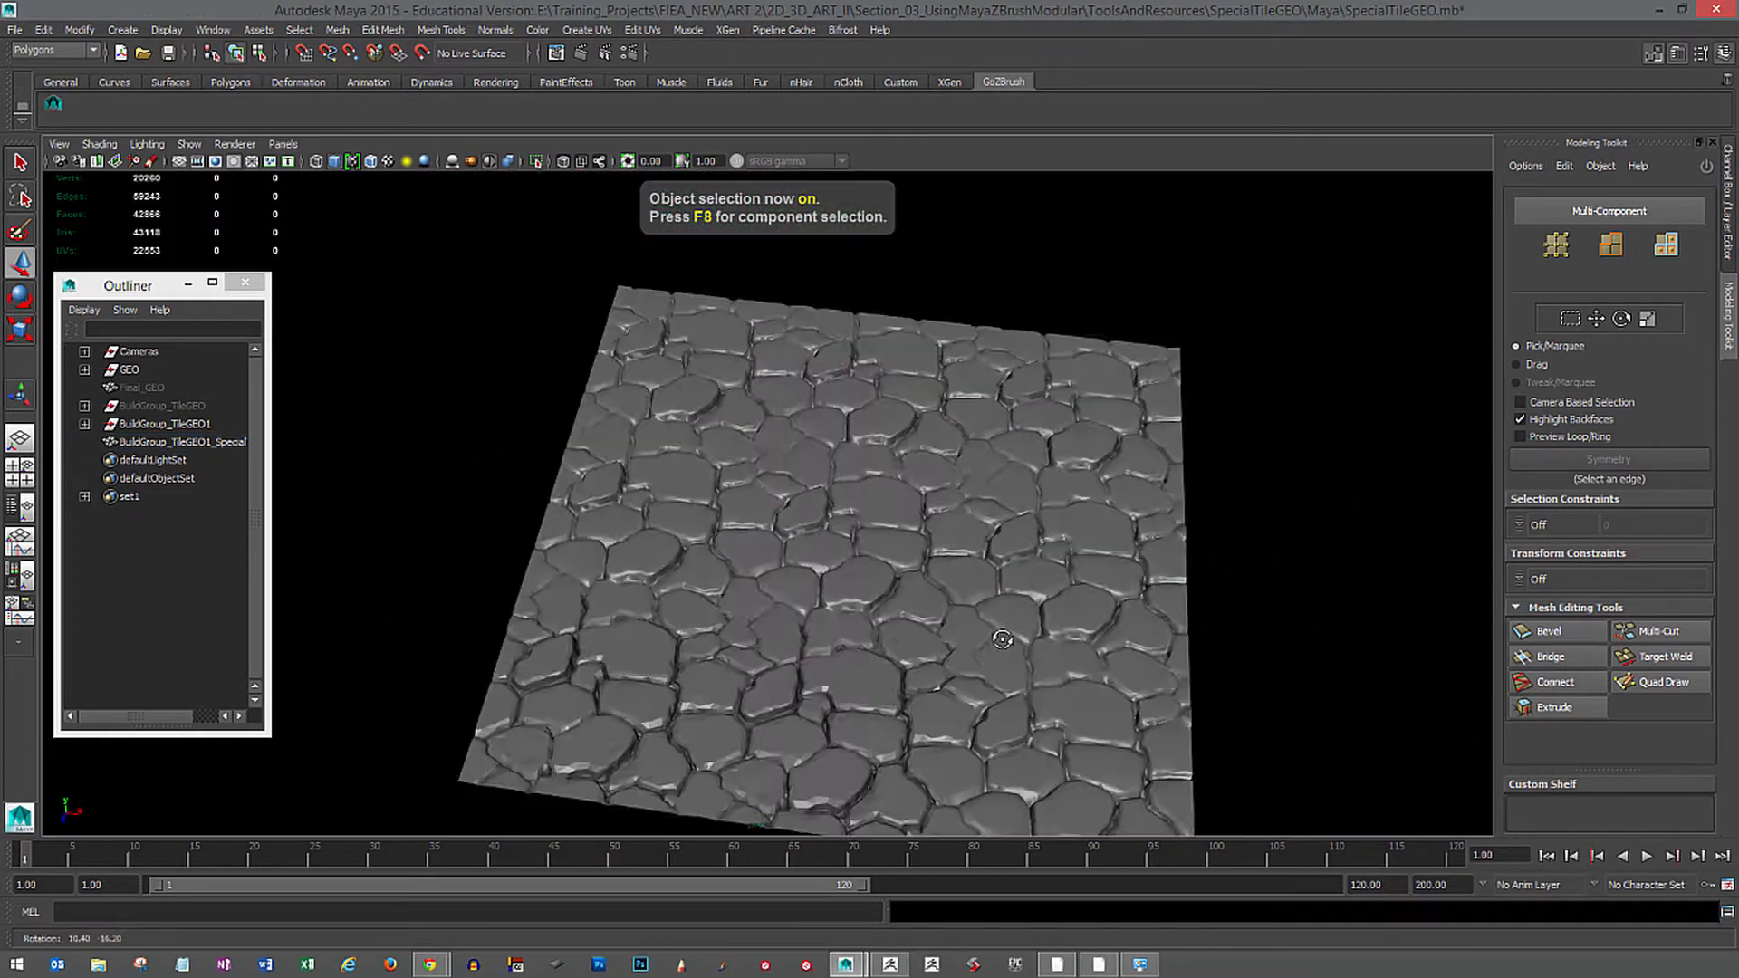
alt+drag(1151, 625, 1166, 671)
Apply Soften Edge to the combined tile mesh and inspect its shading.
click(1065, 691)
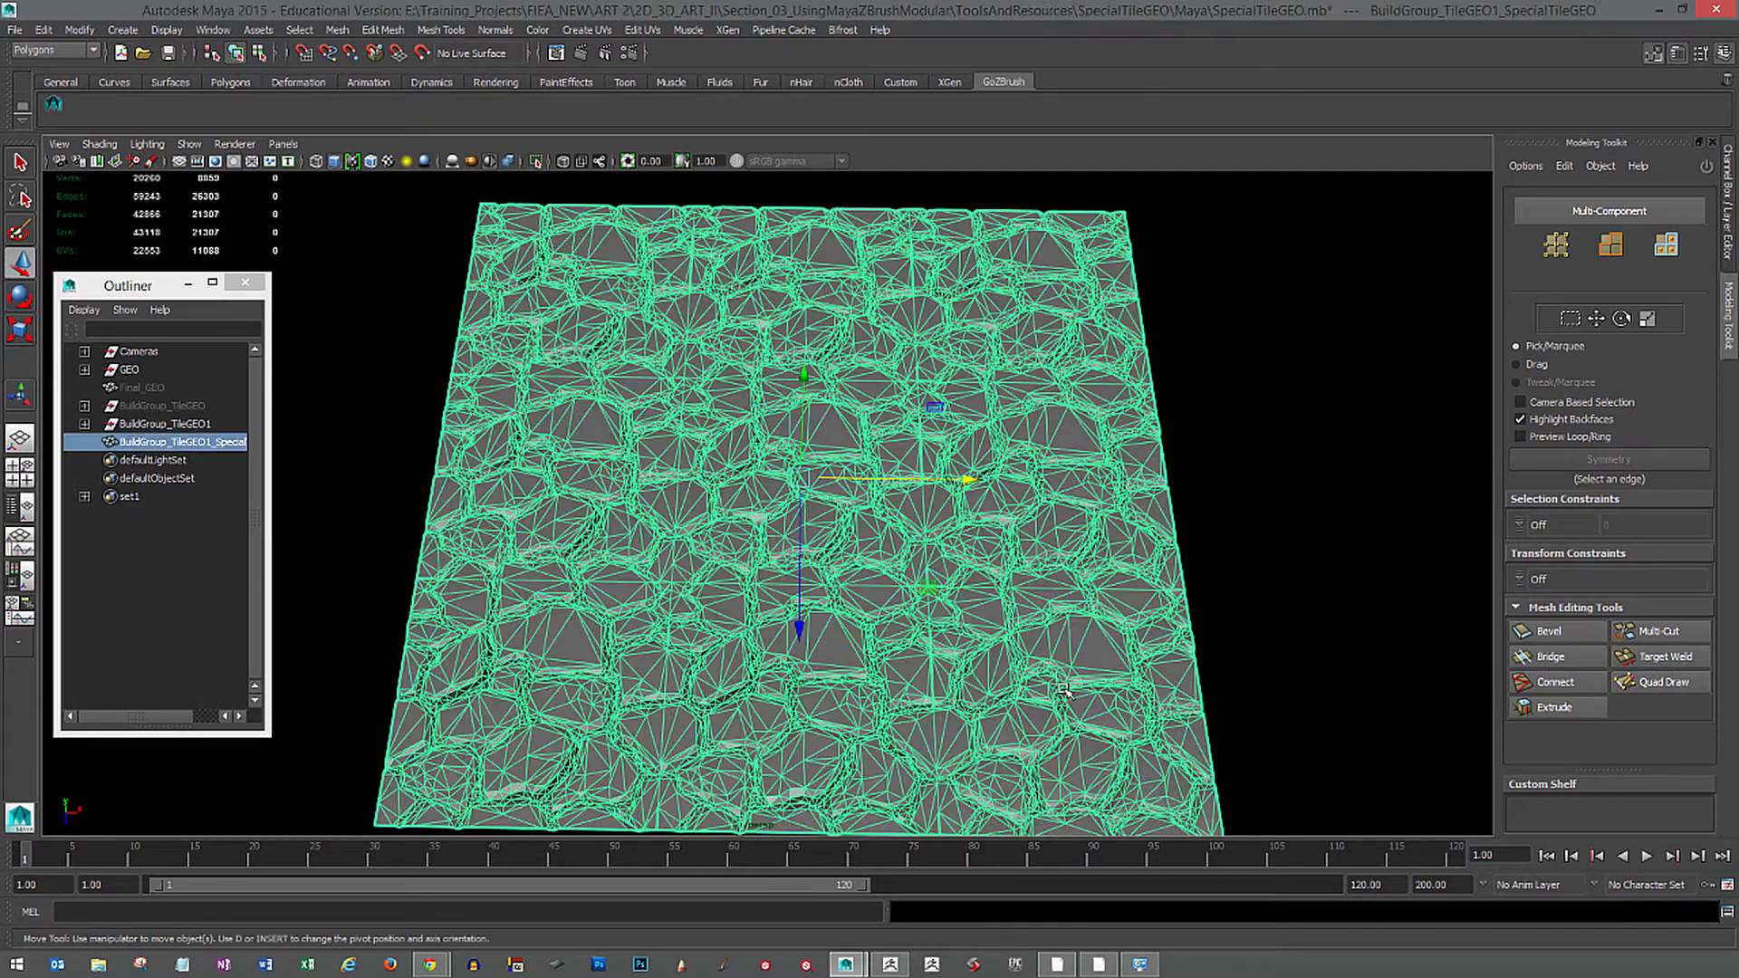
click(496, 29)
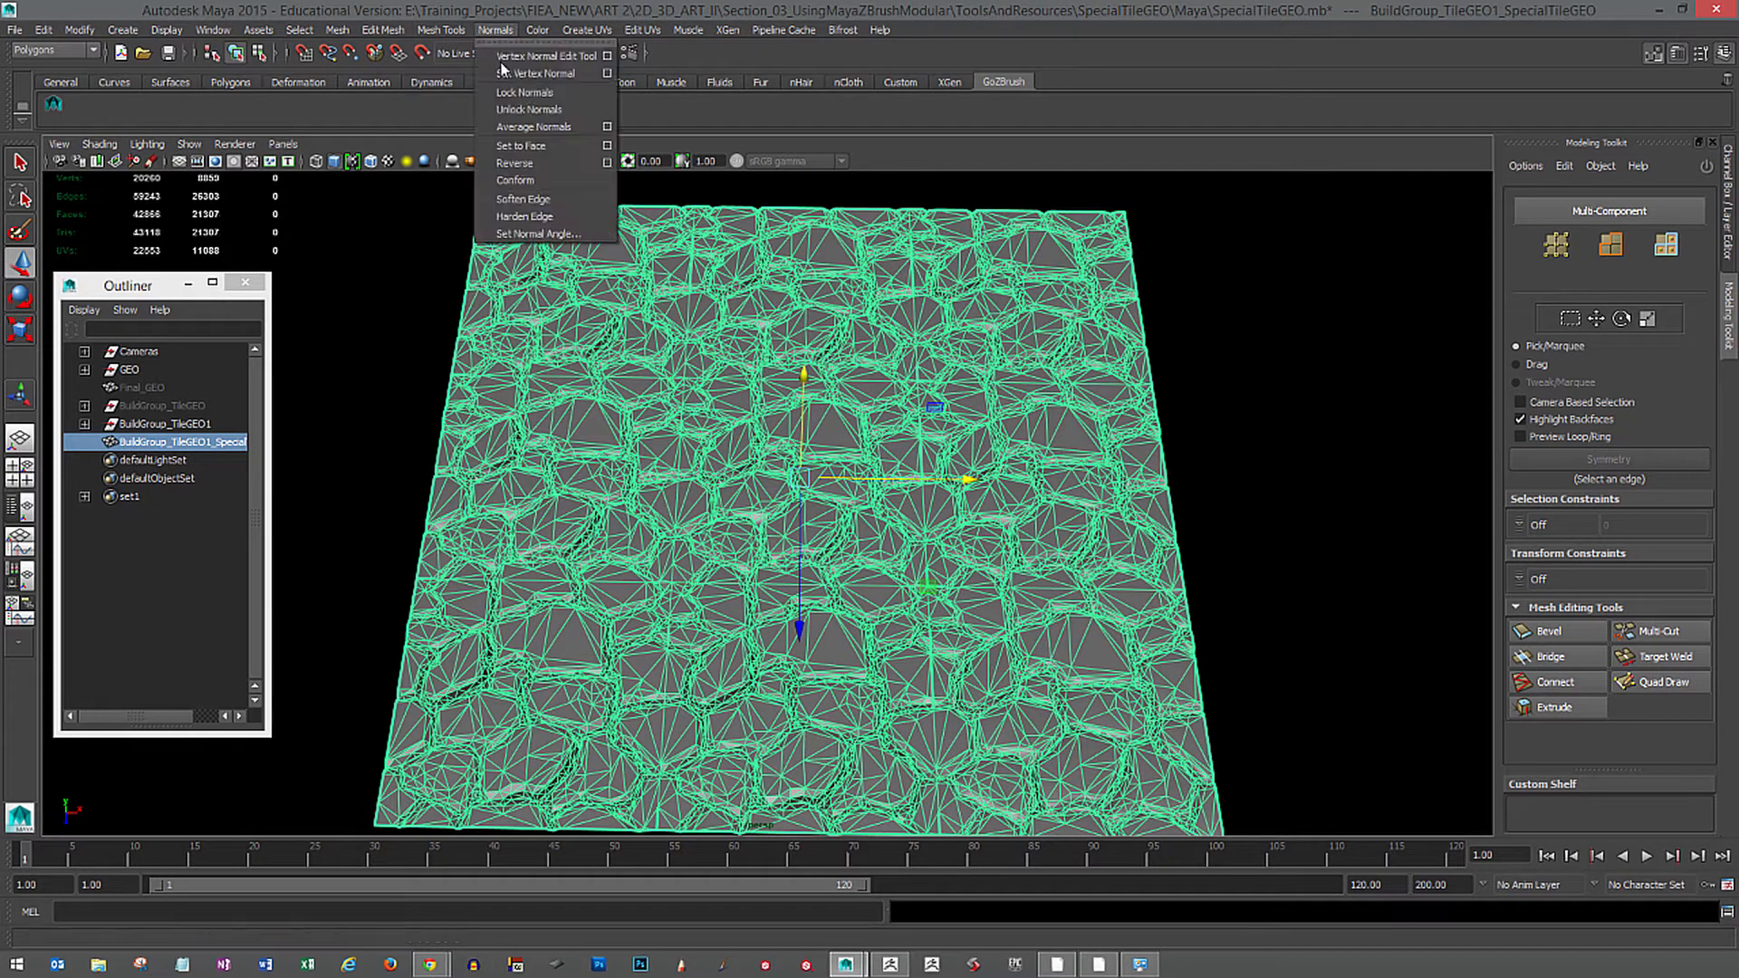
click(548, 208)
click(1214, 501)
alt+drag(1186, 605, 925, 689)
click(1076, 673)
click(1211, 641)
click(720, 772)
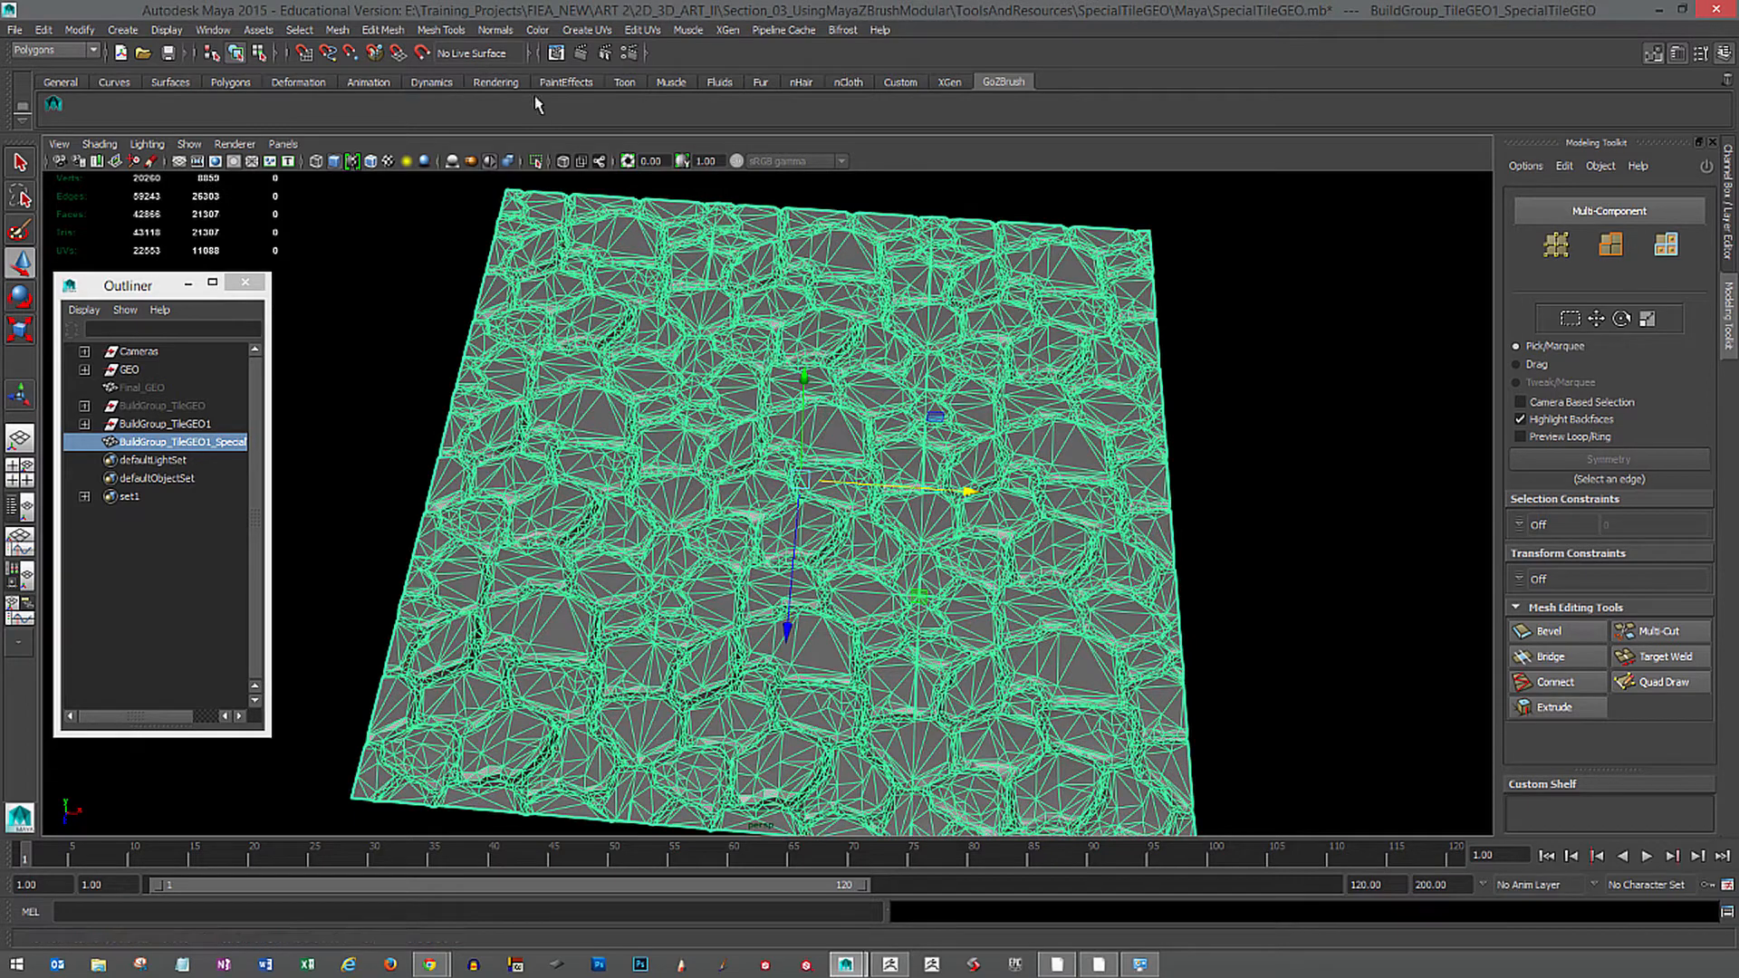
Unlock the normals of the combined tile mesh, soften its edges again, and deselect it.
click(498, 30)
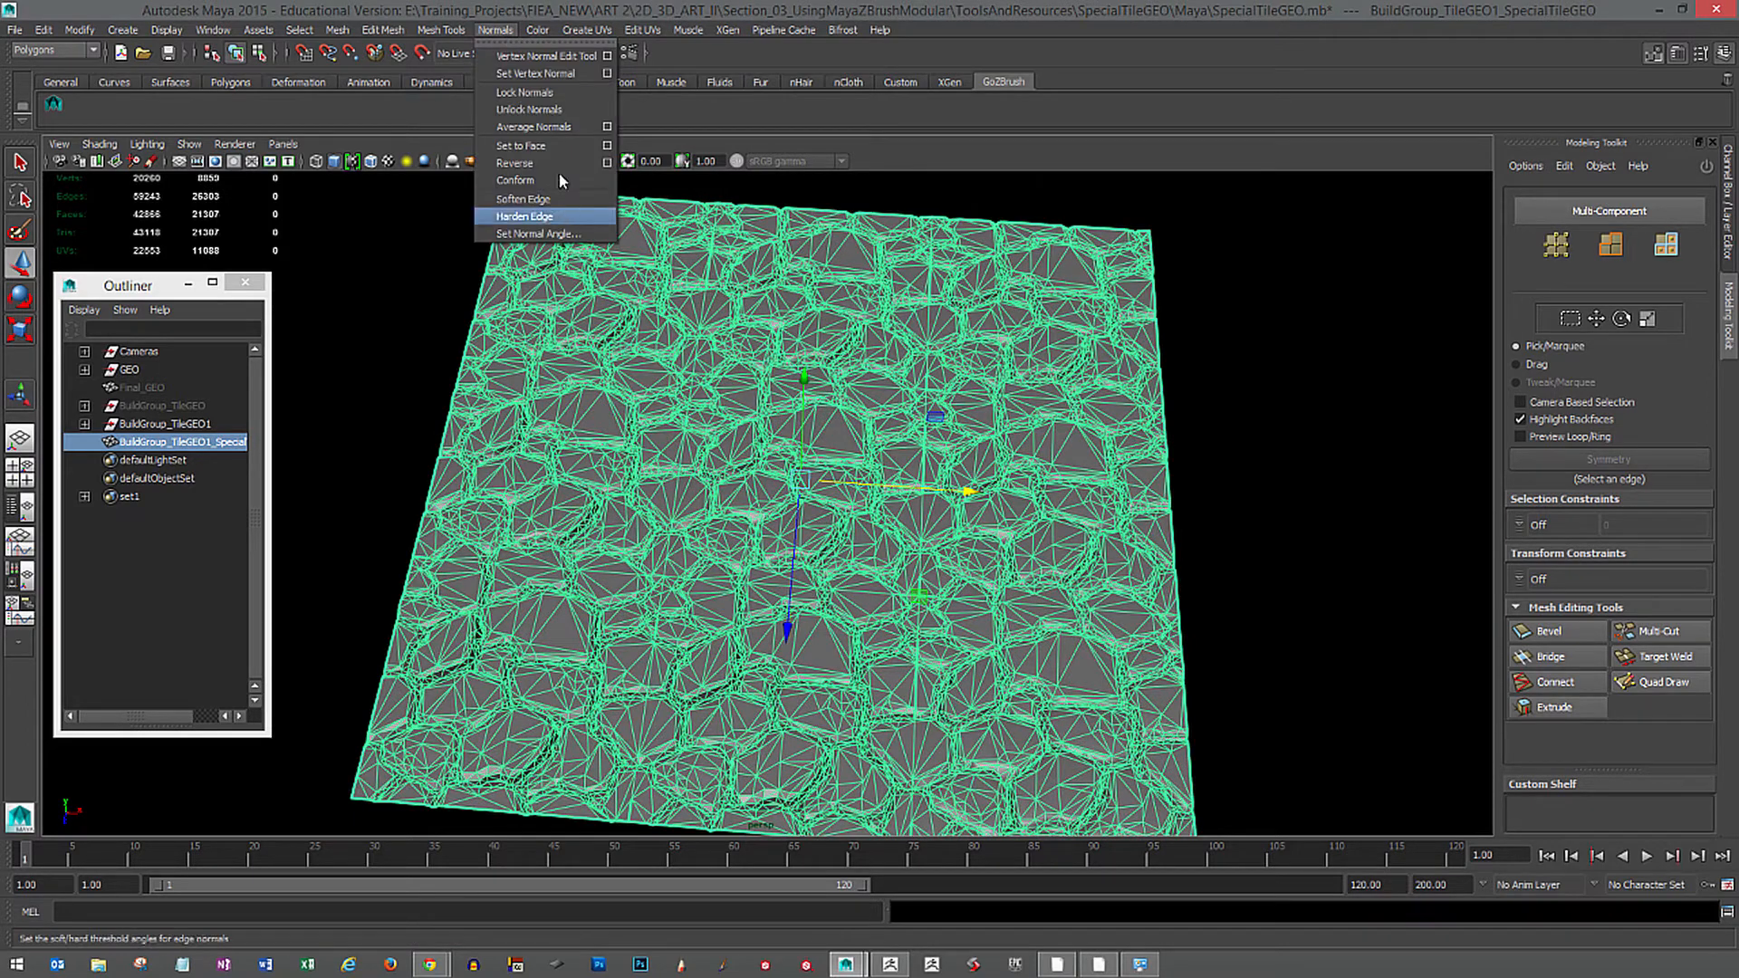
click(540, 110)
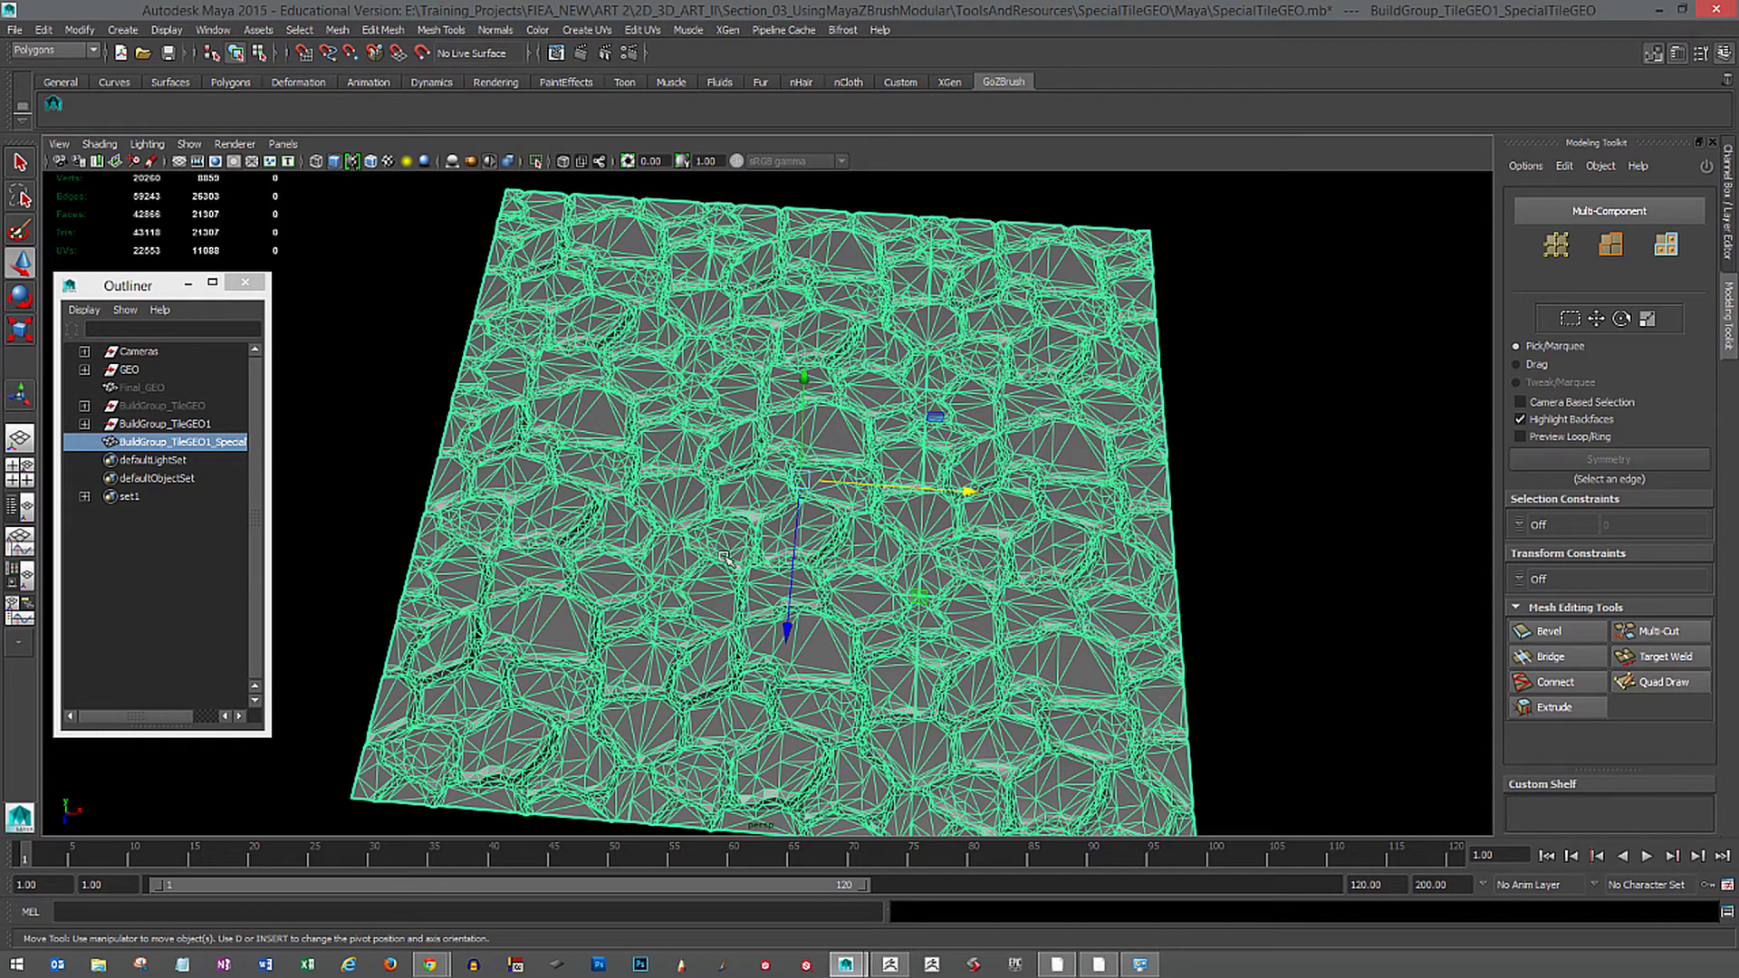
alt+drag(724, 557, 702, 462)
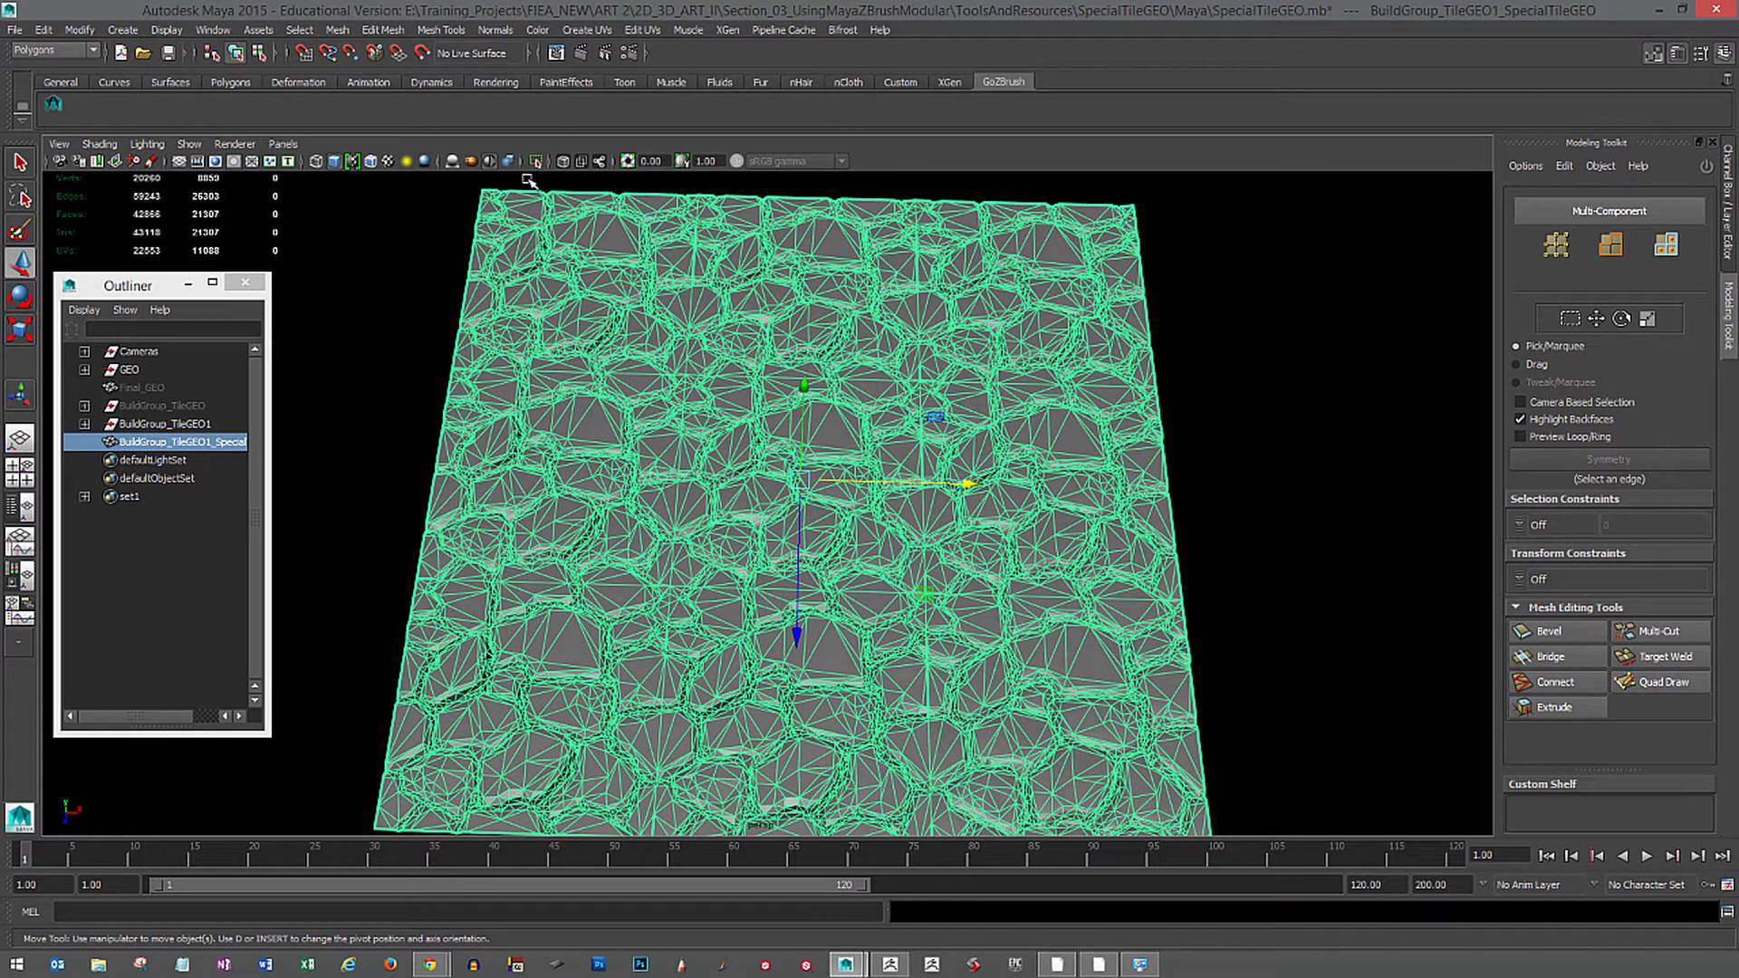
click(510, 38)
click(543, 209)
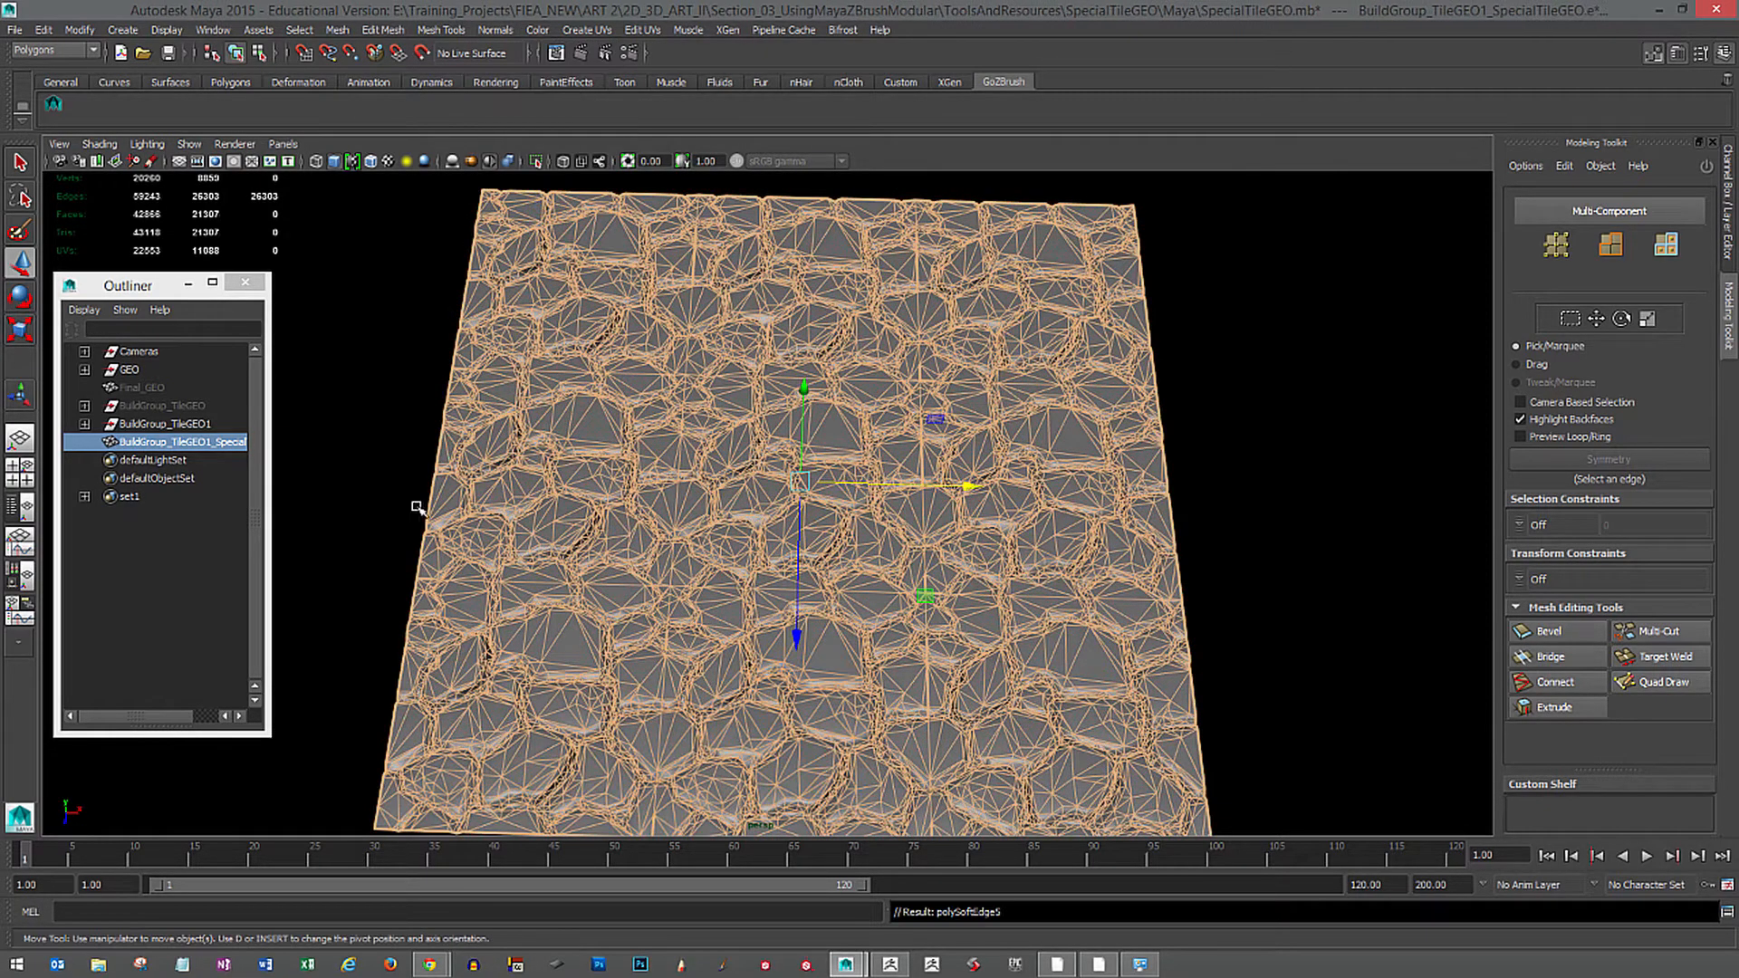
click(387, 570)
alt+drag(1003, 712, 1254, 688)
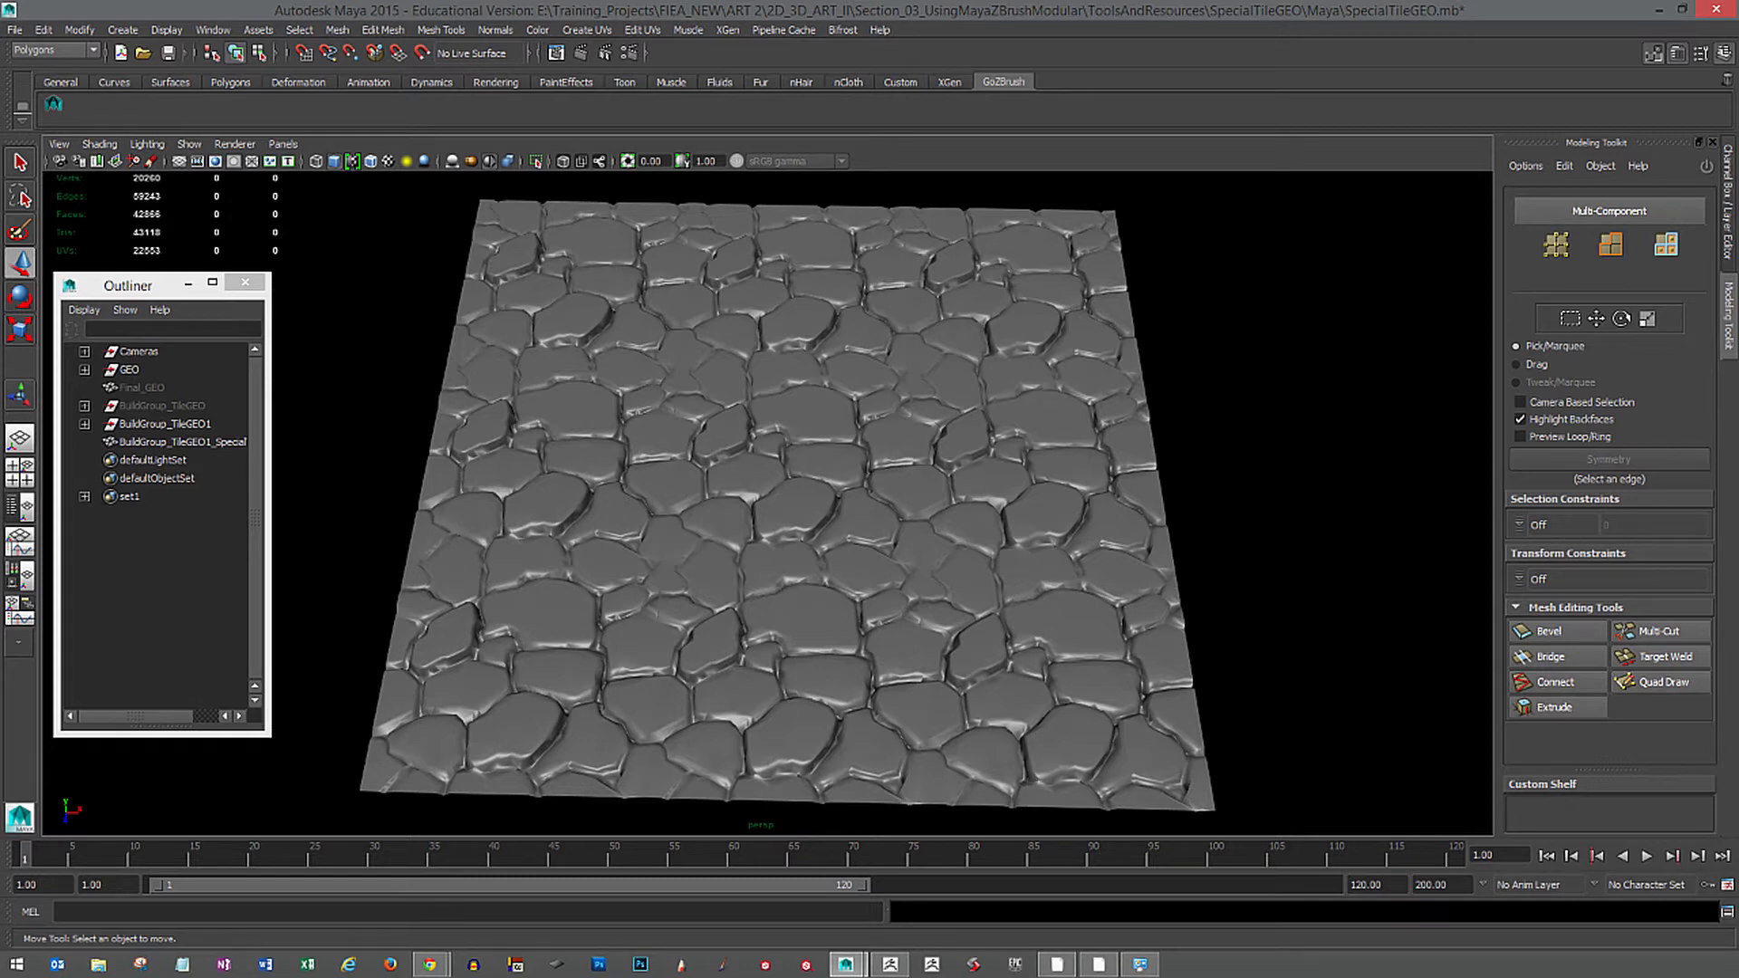
Switch to Photoshop and examine the COL, NORM and SPEC layer groups of Tiling_Rock_Example.psd by toggling their visibility.
key(alt+Tab)
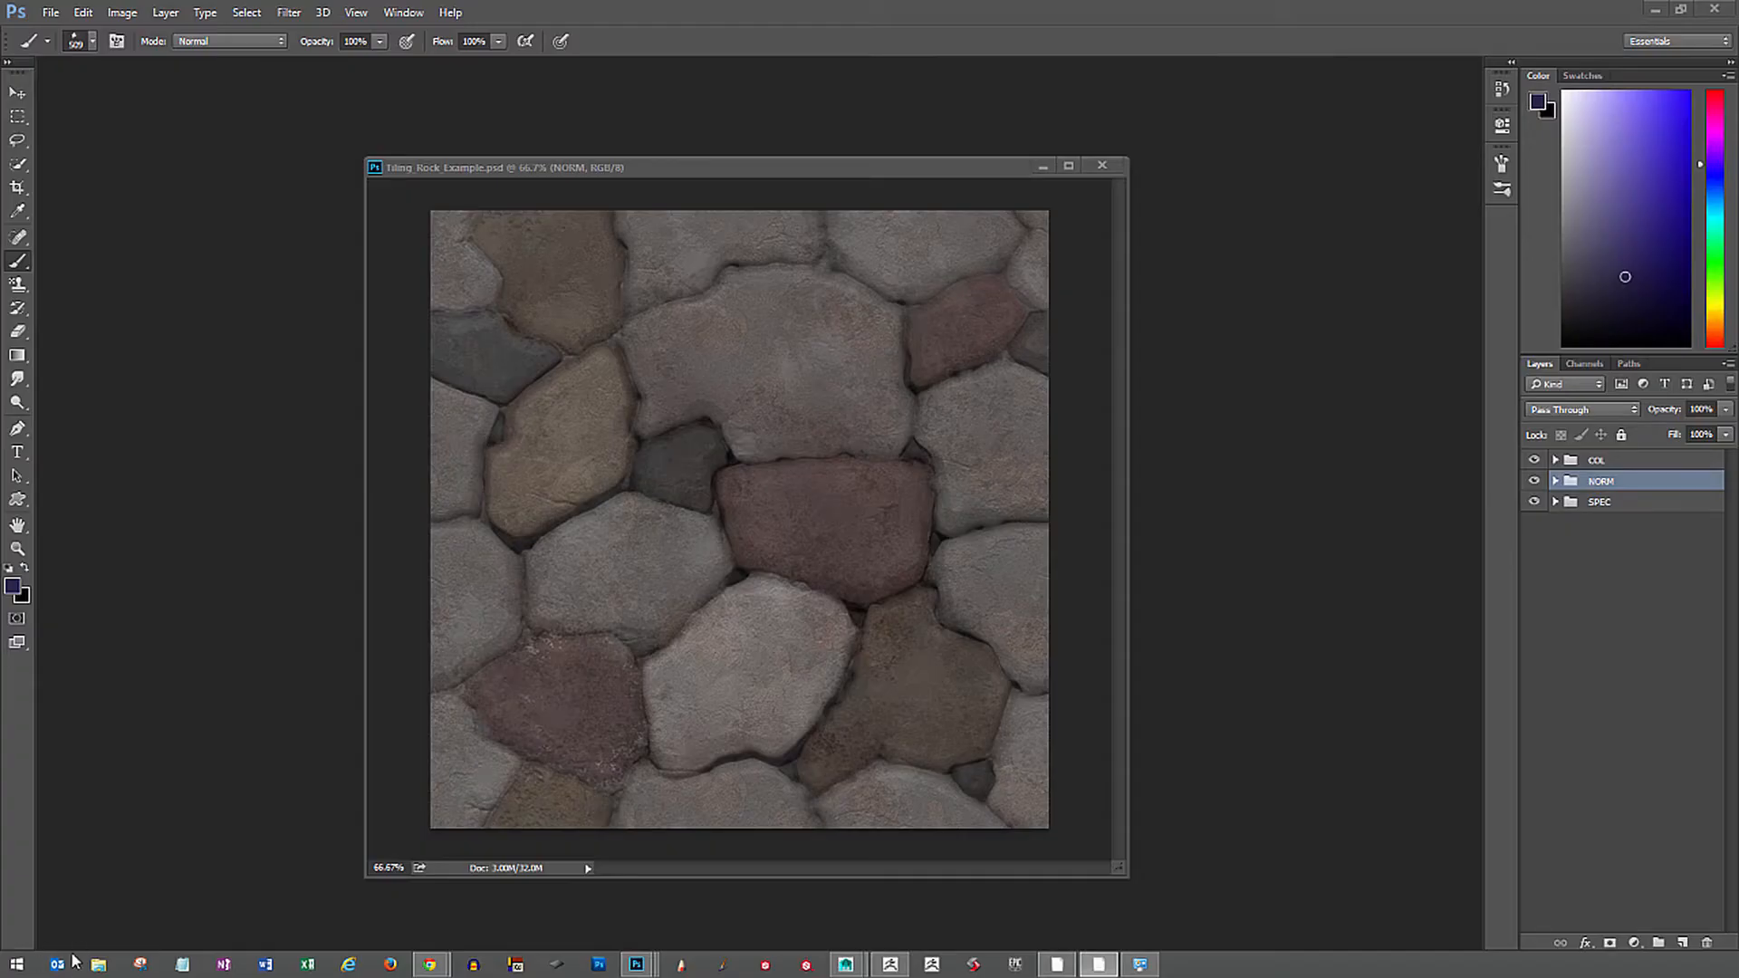
drag(532, 179, 504, 183)
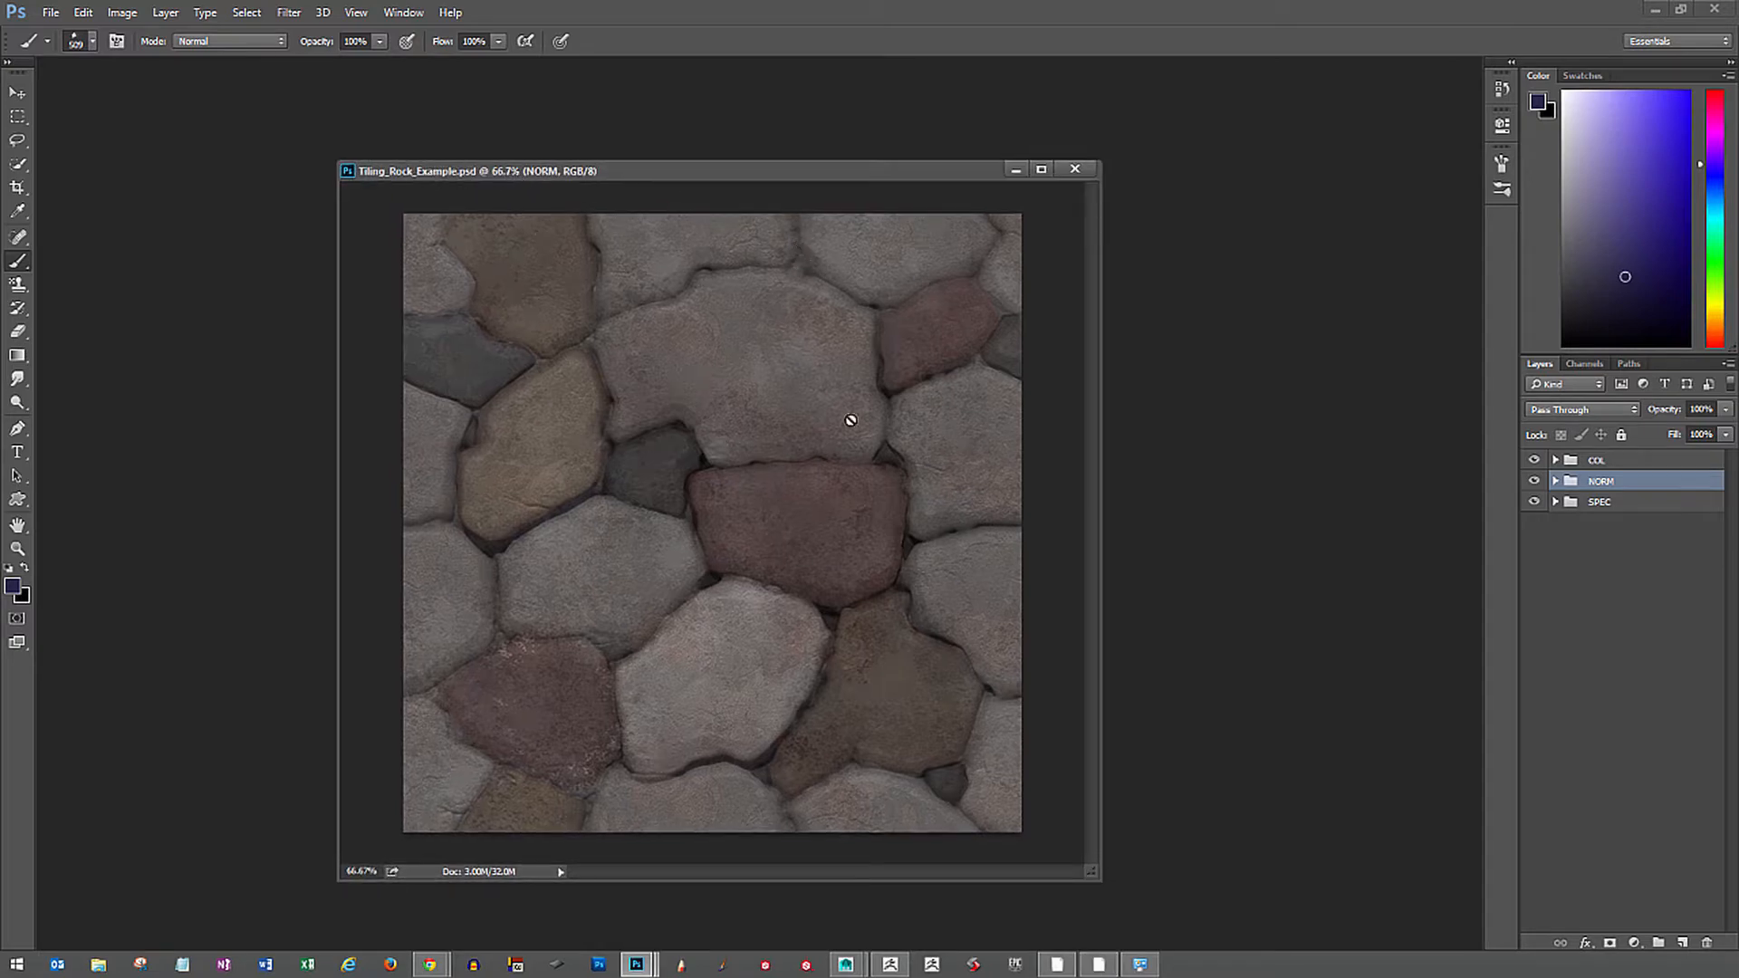
drag(877, 179, 833, 184)
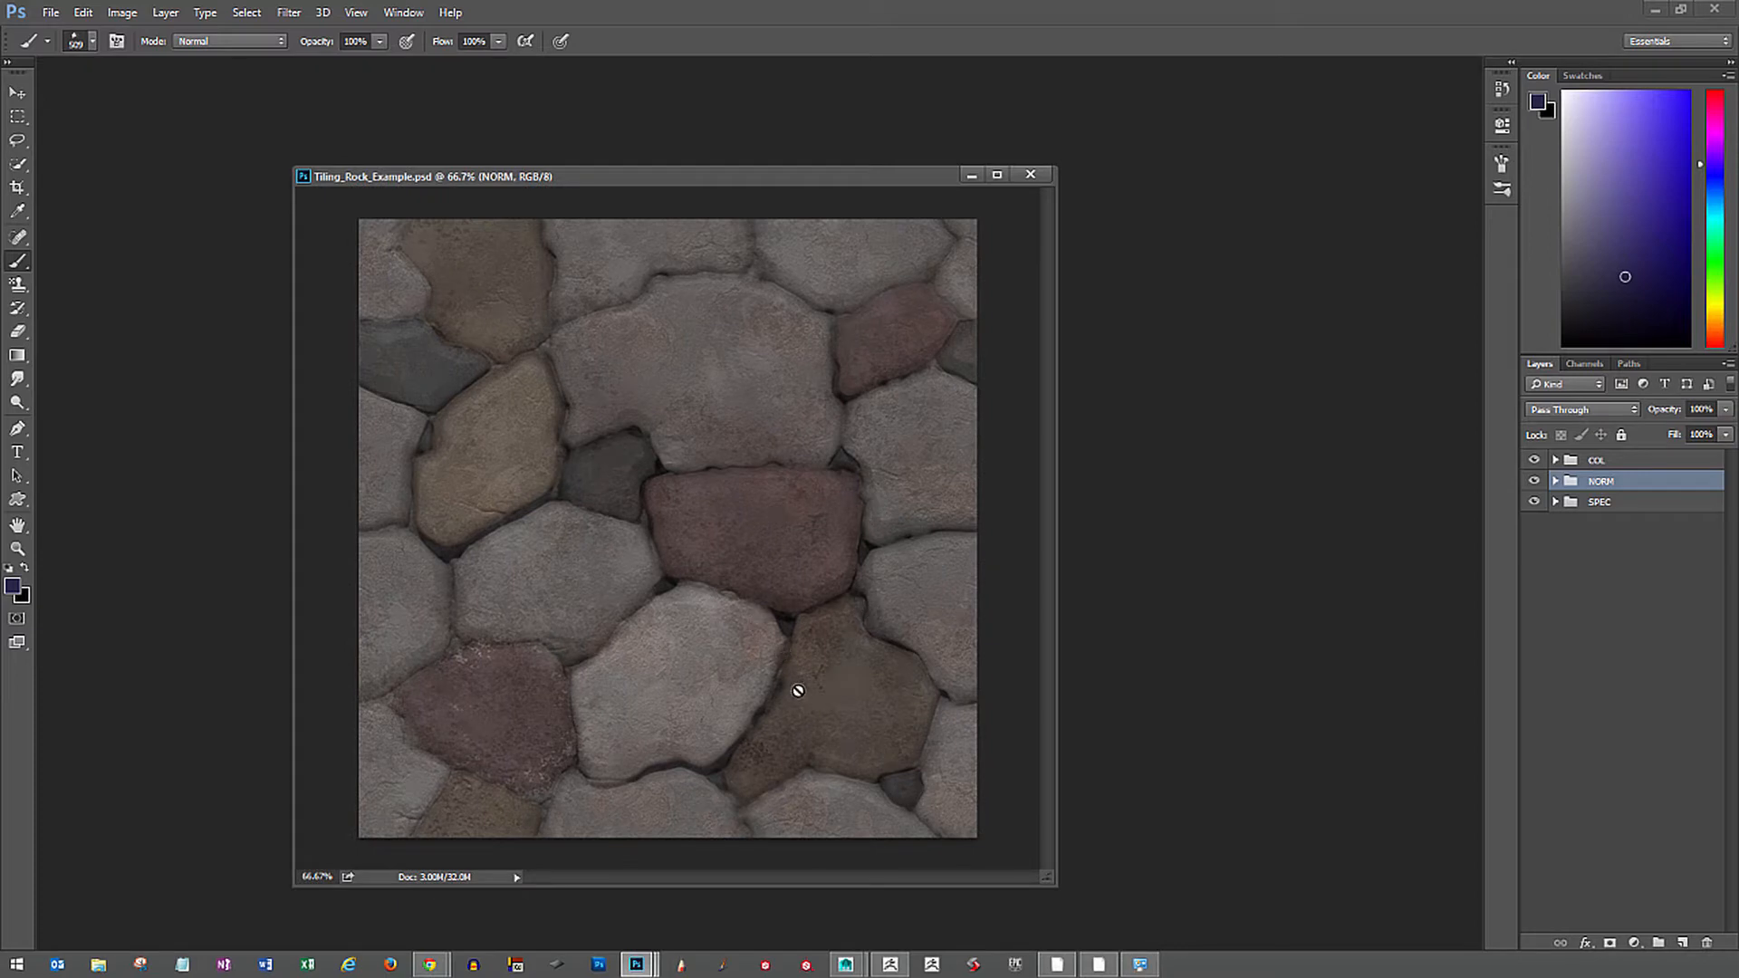
click(1533, 461)
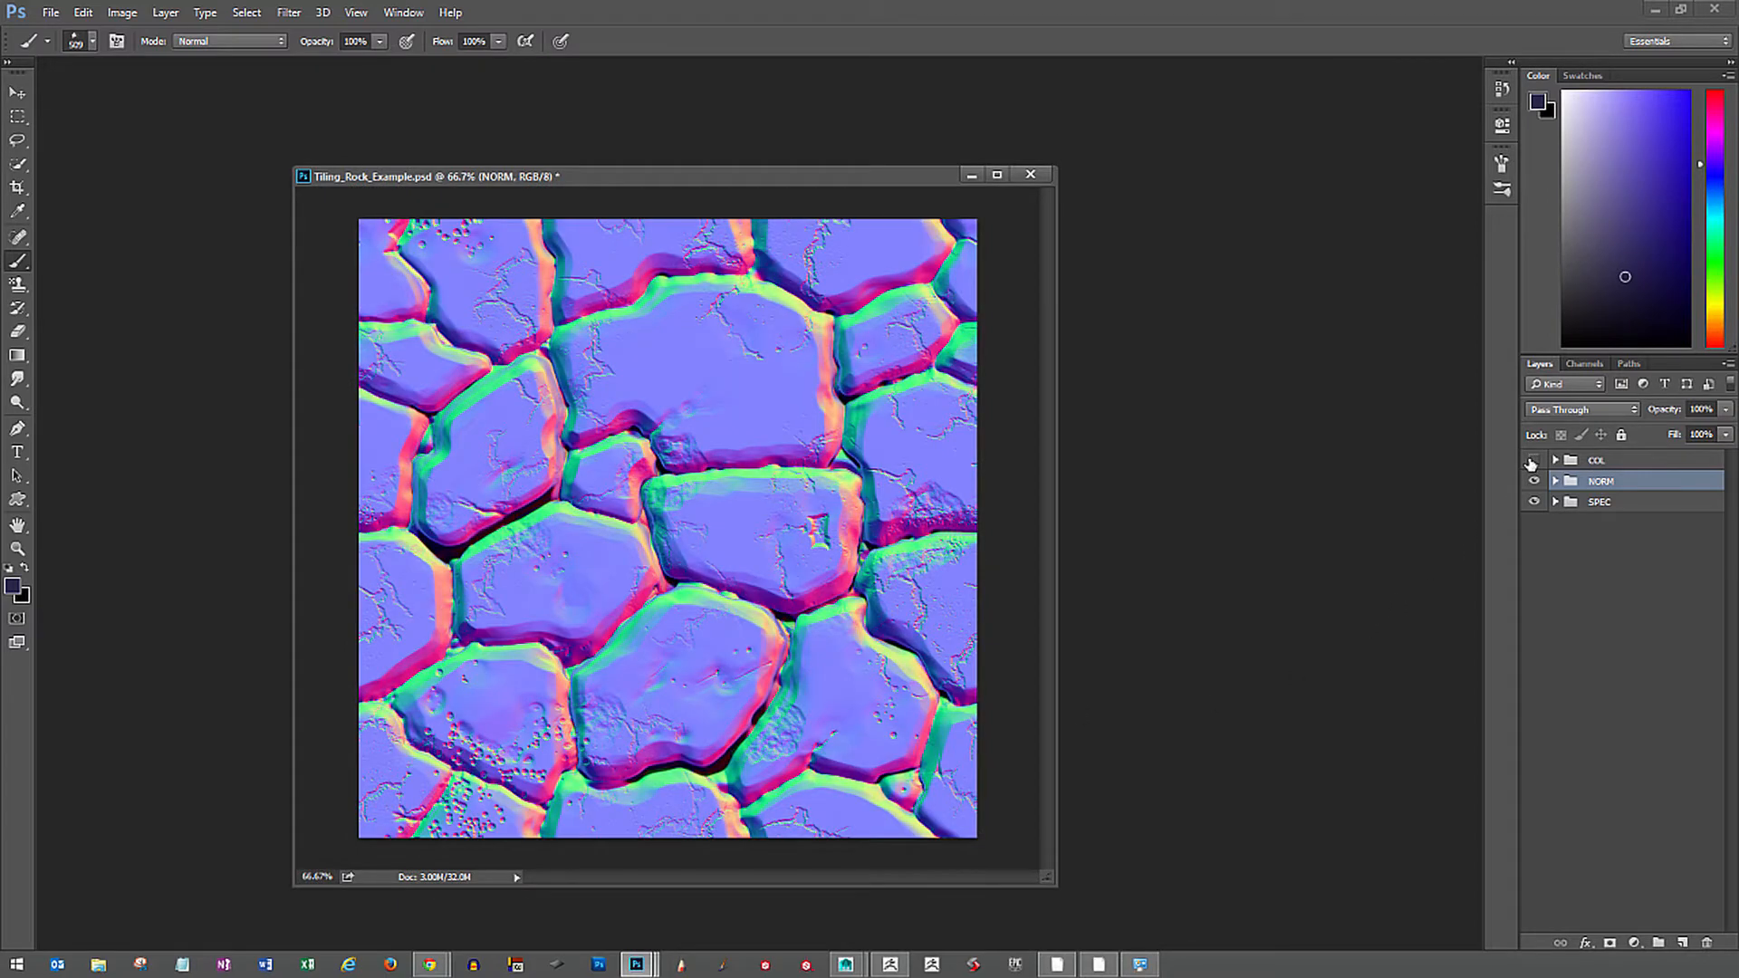
click(1532, 460)
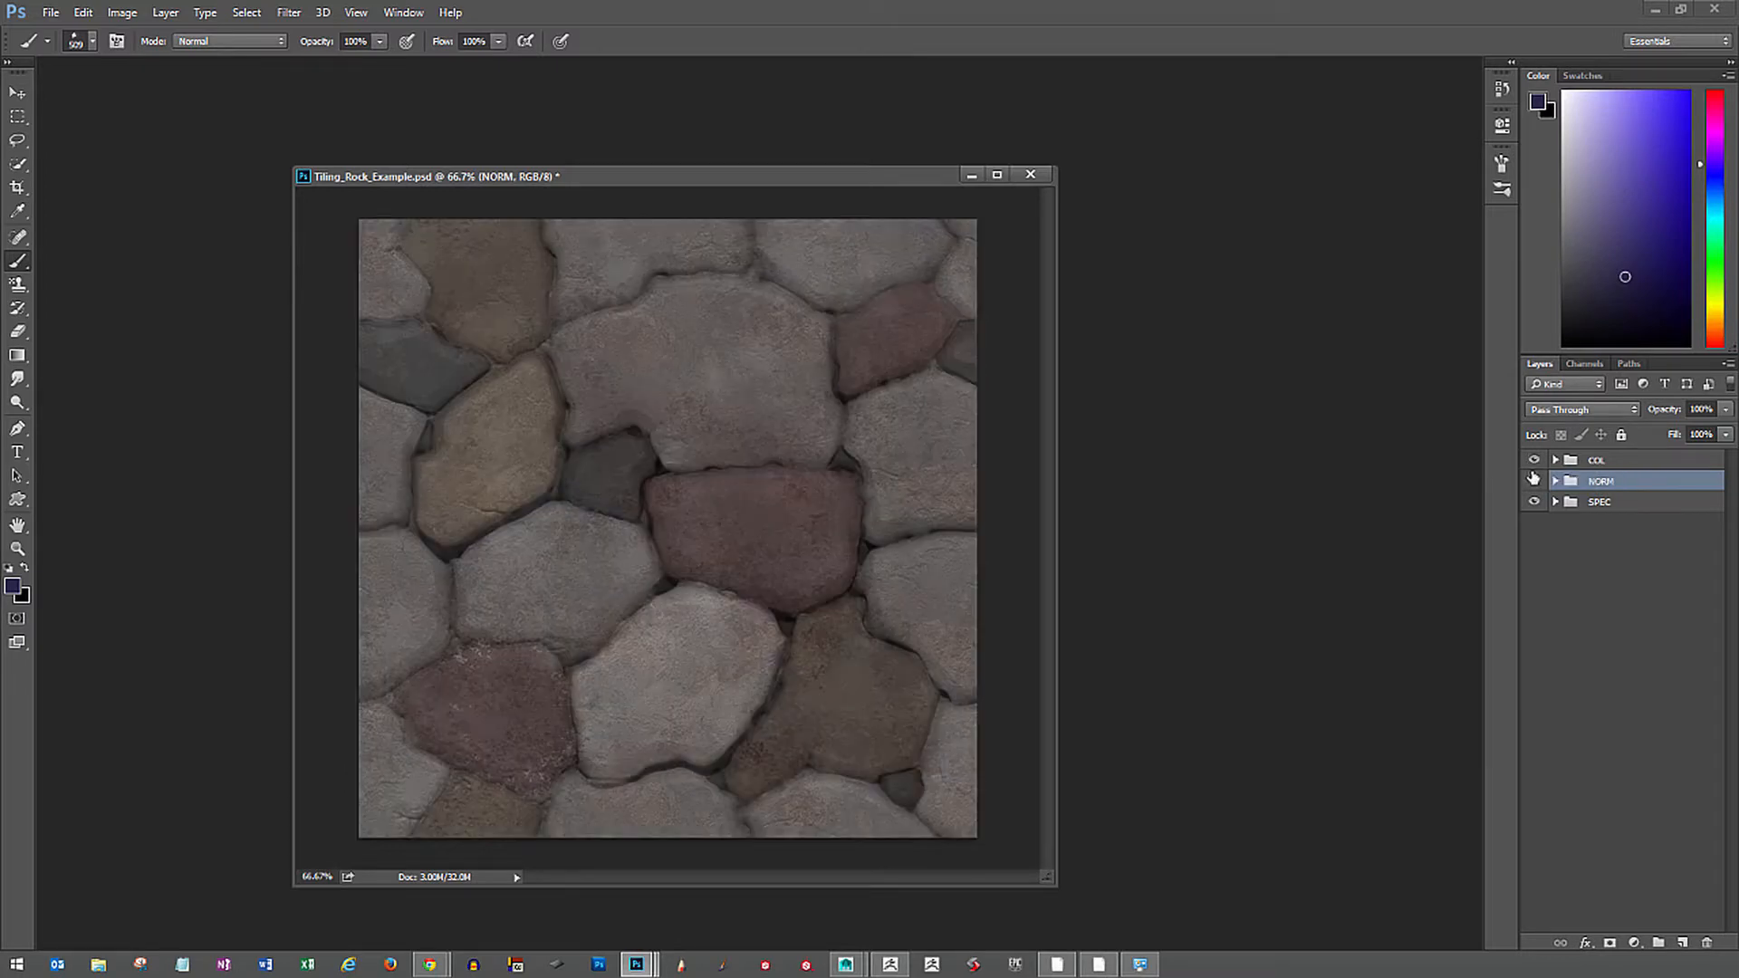
click(1532, 479)
click(1533, 461)
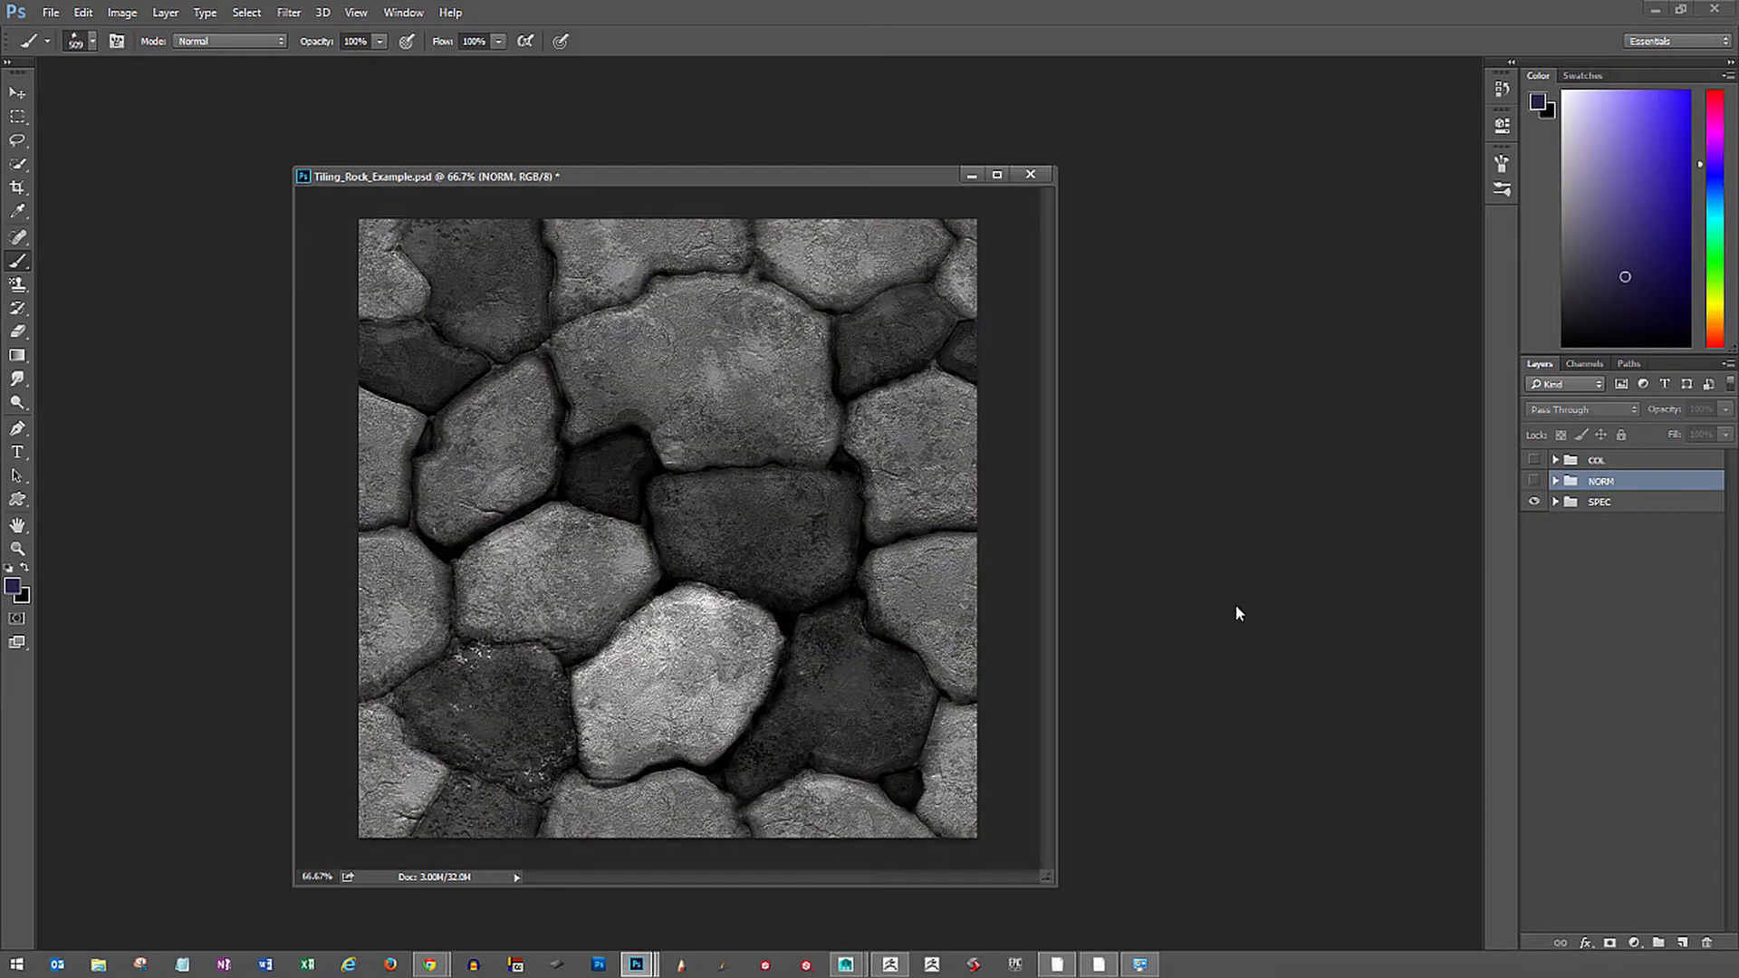
click(1534, 460)
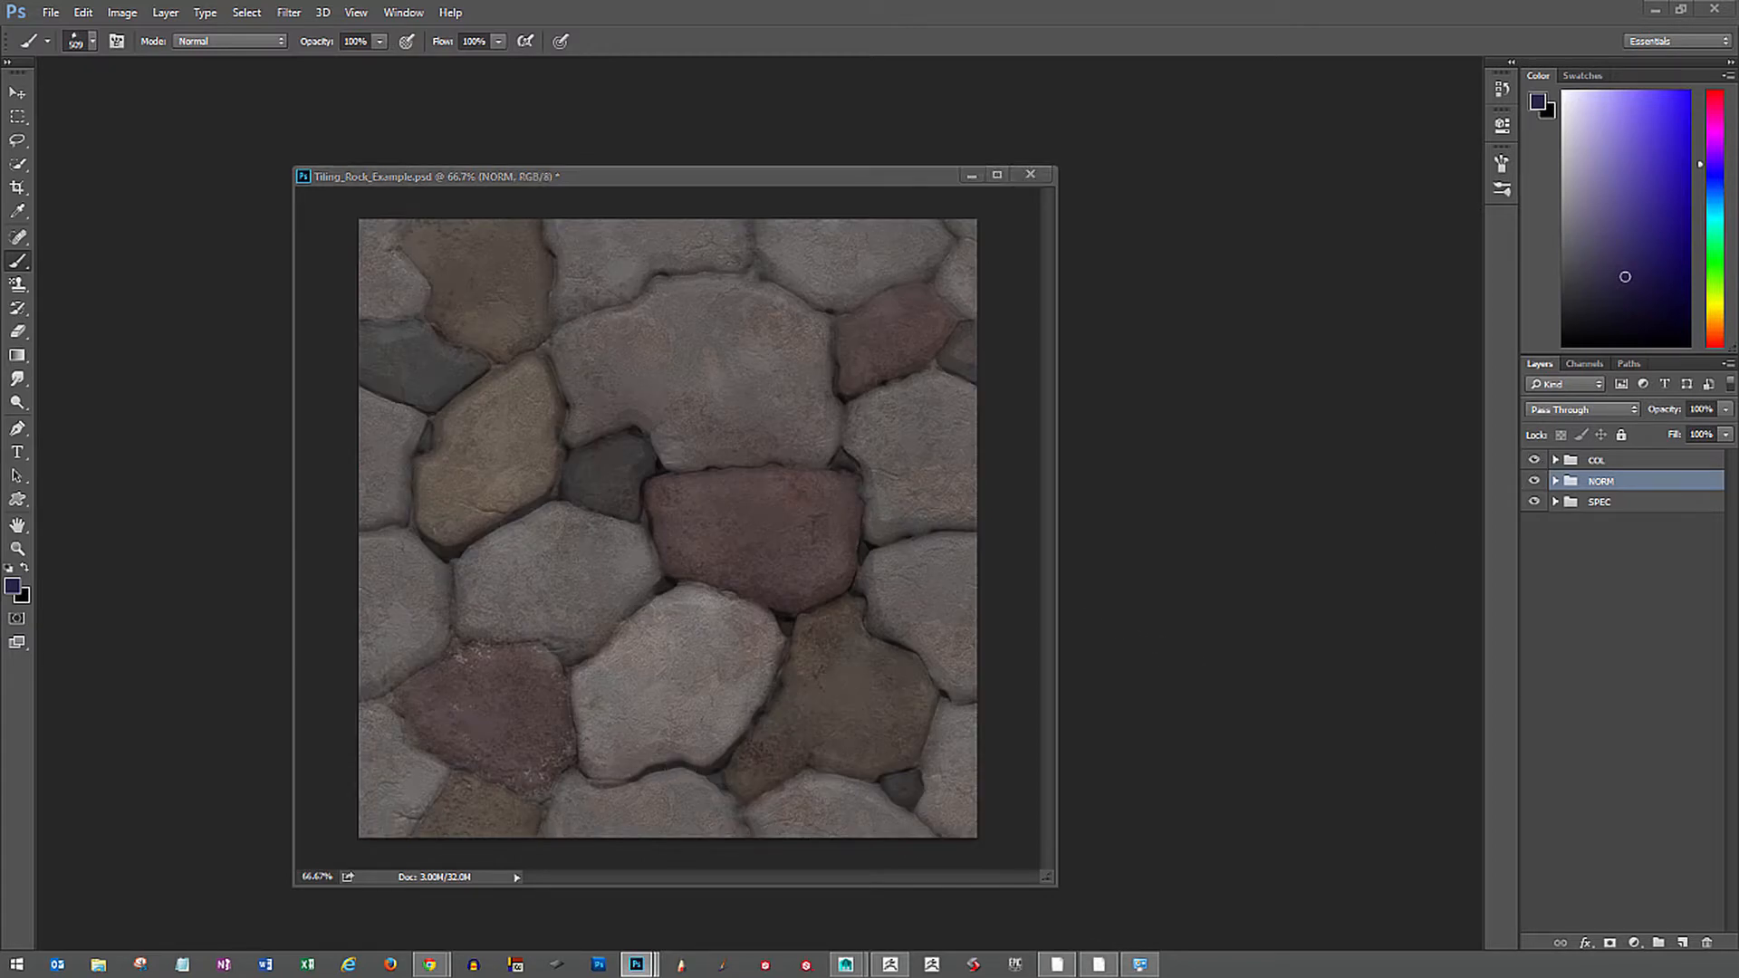
Switch back to Maya and create a Blinn material named TileTest_MAT in the Hypershade.
key(alt+Tab)
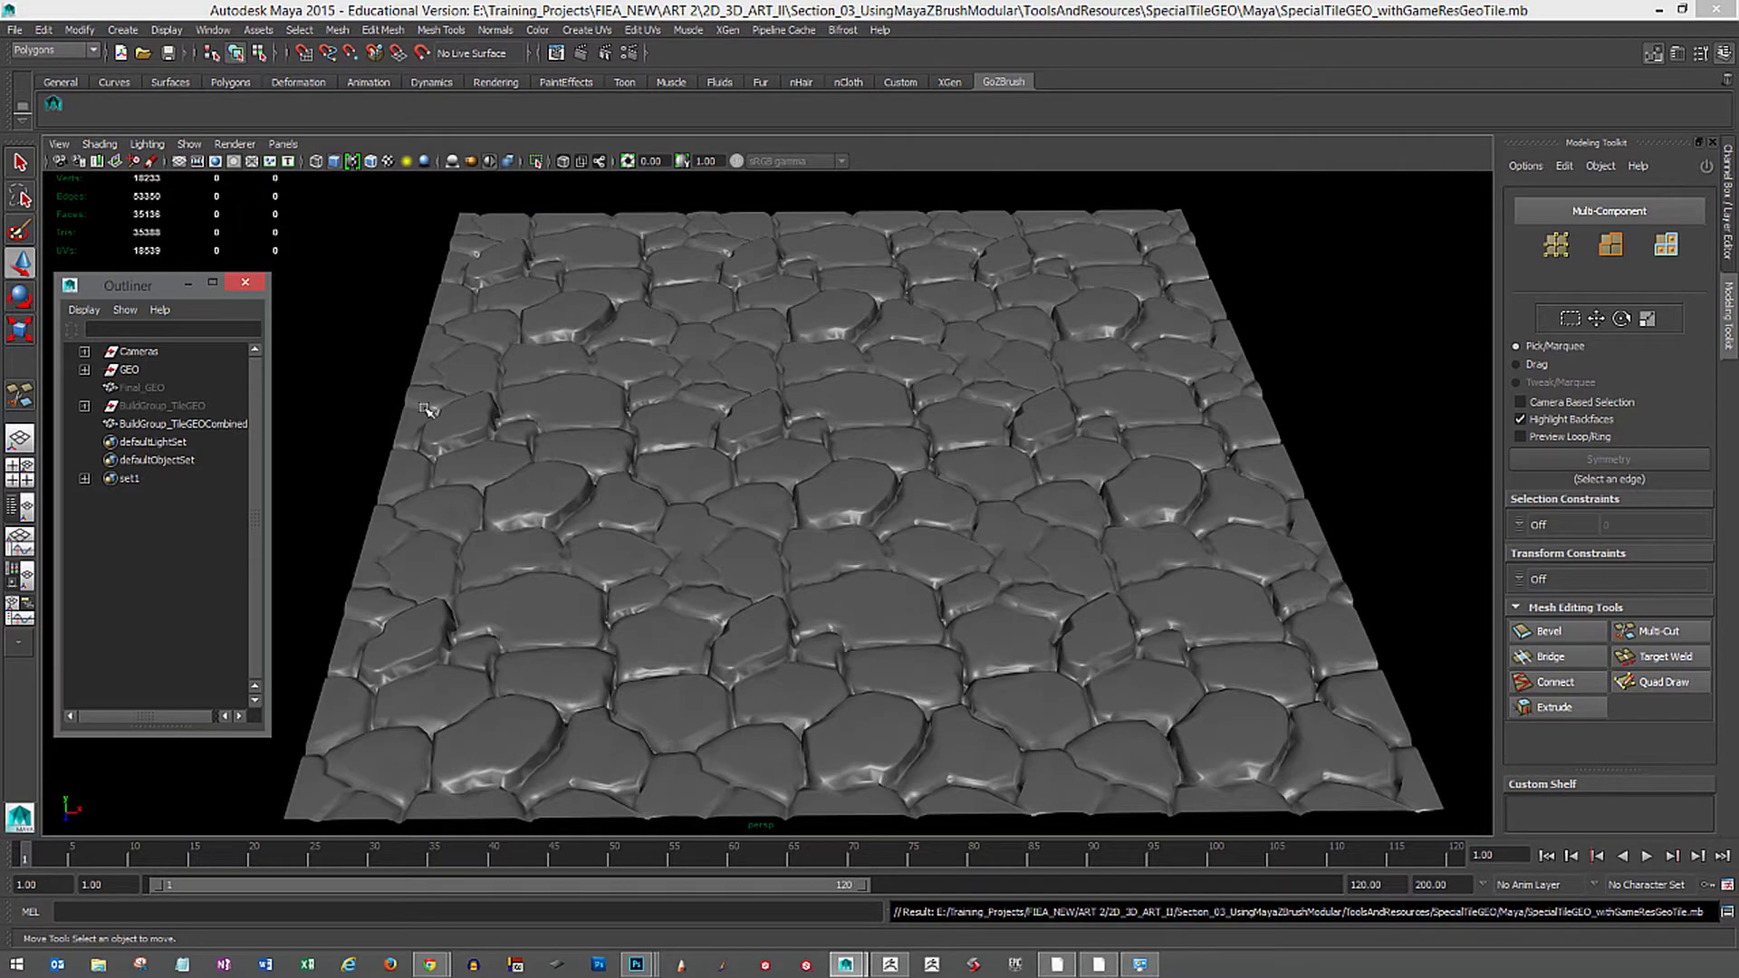
click(216, 29)
mouse_move(265, 77)
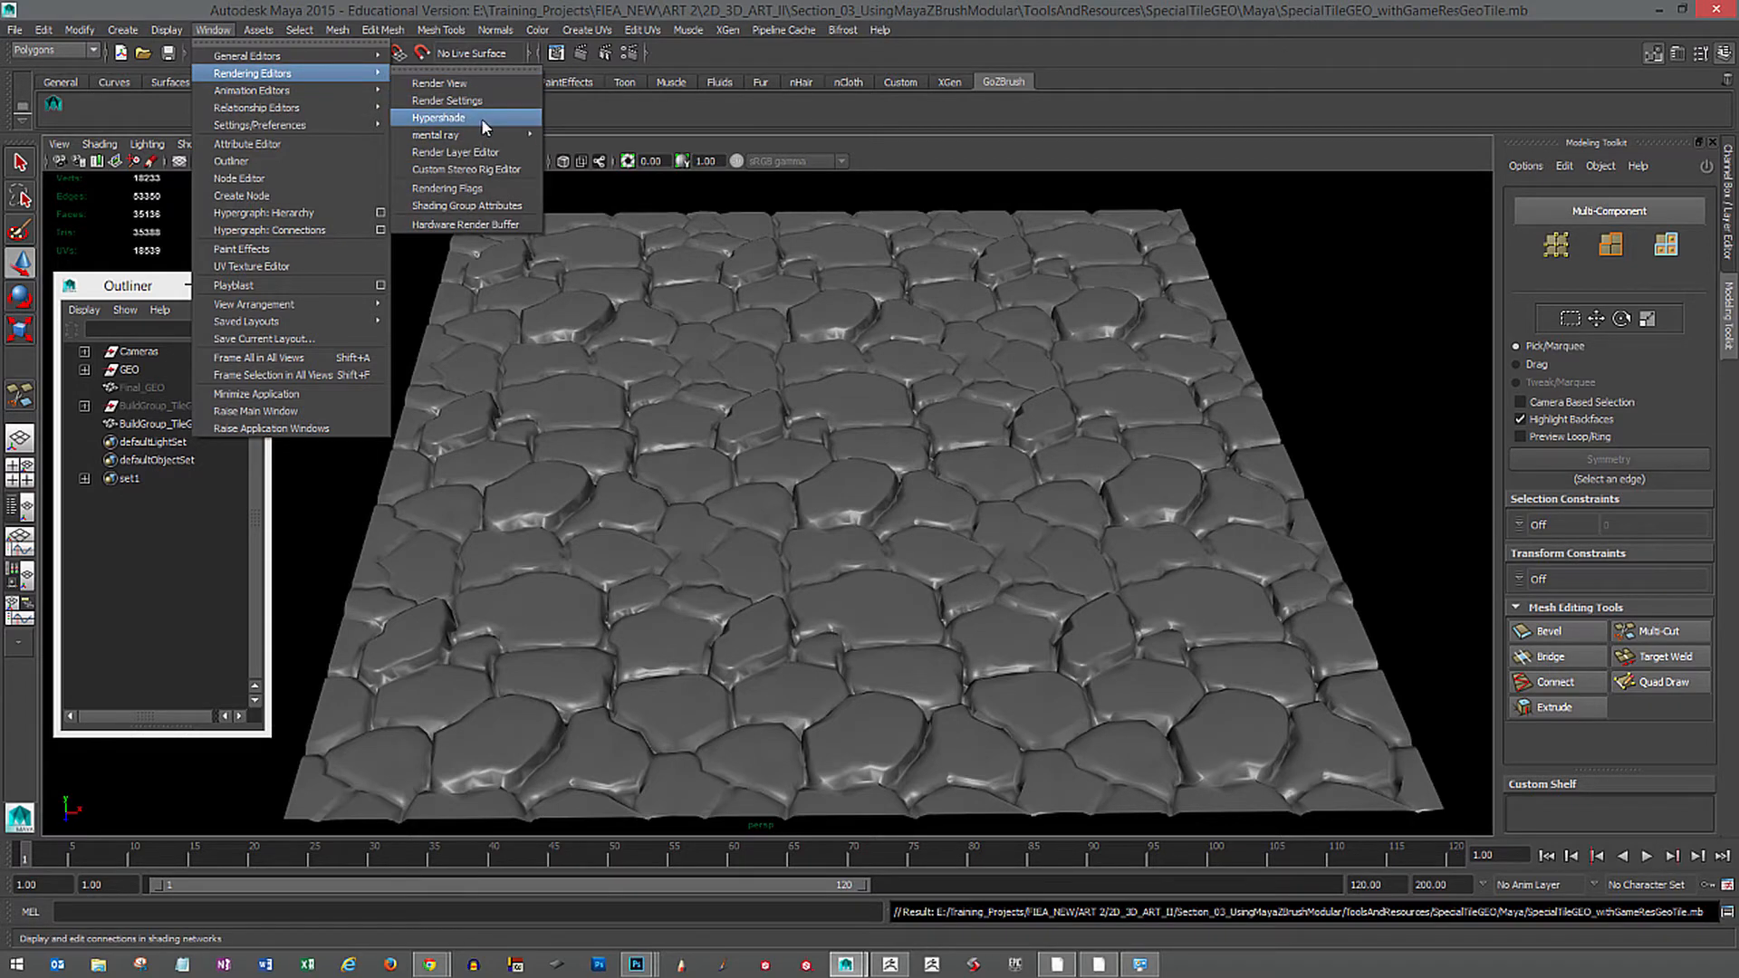
click(483, 121)
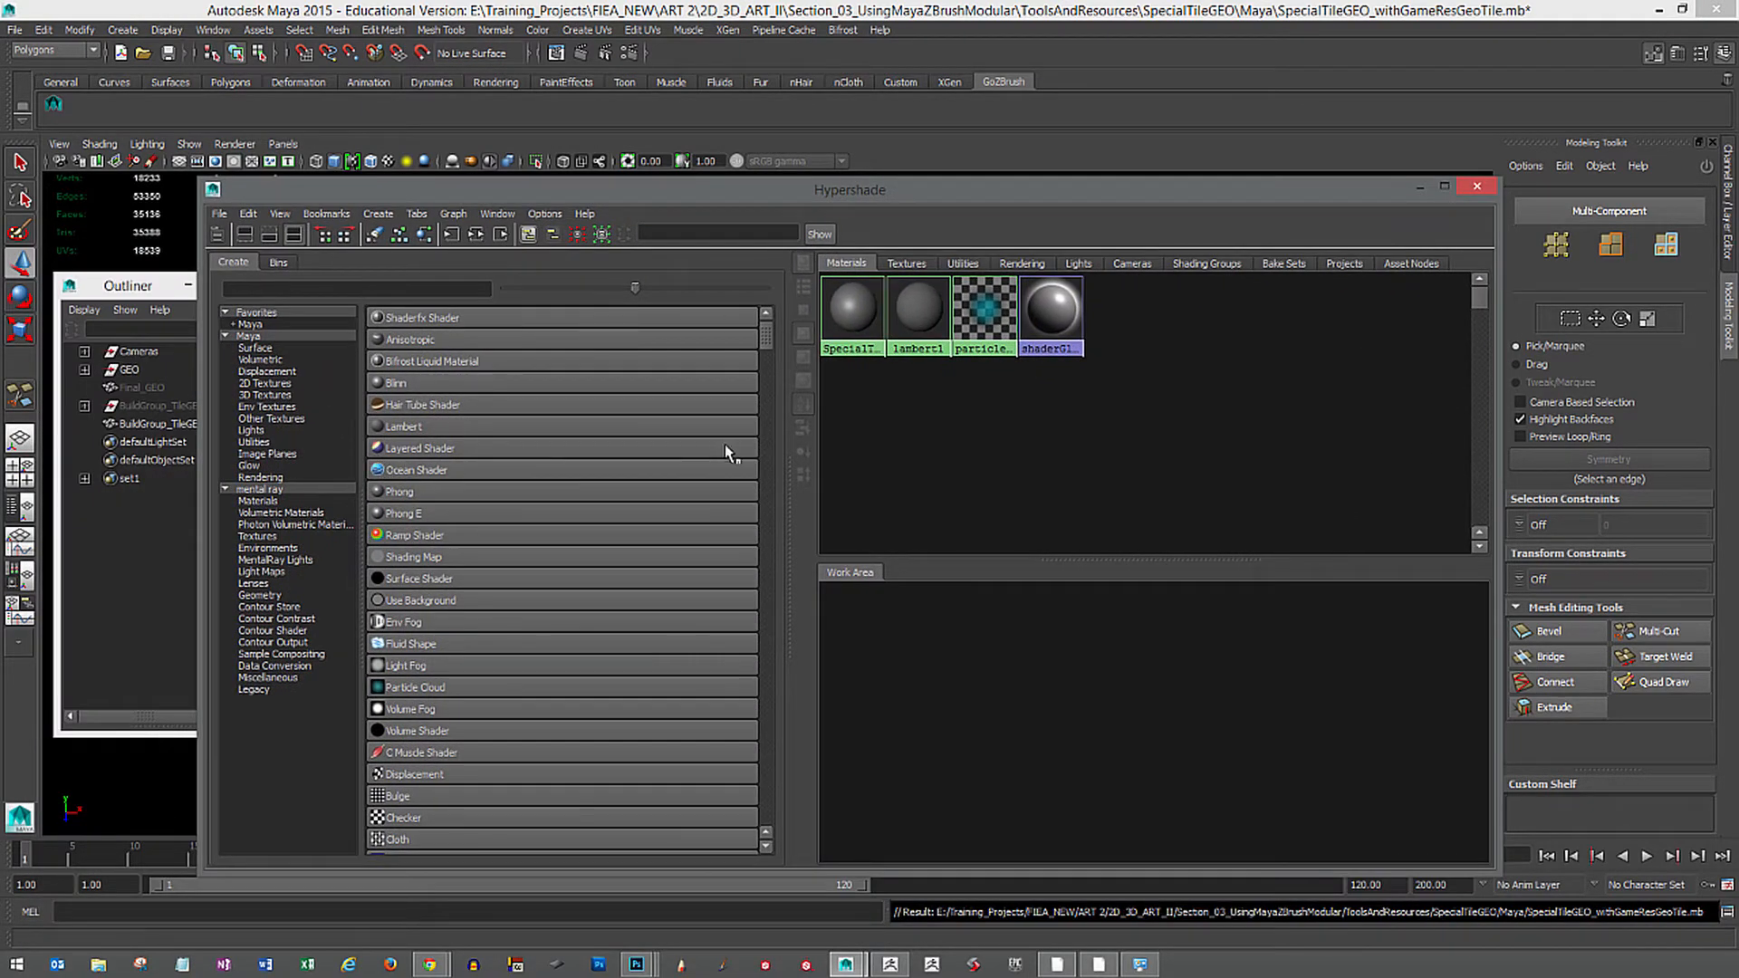
click(408, 384)
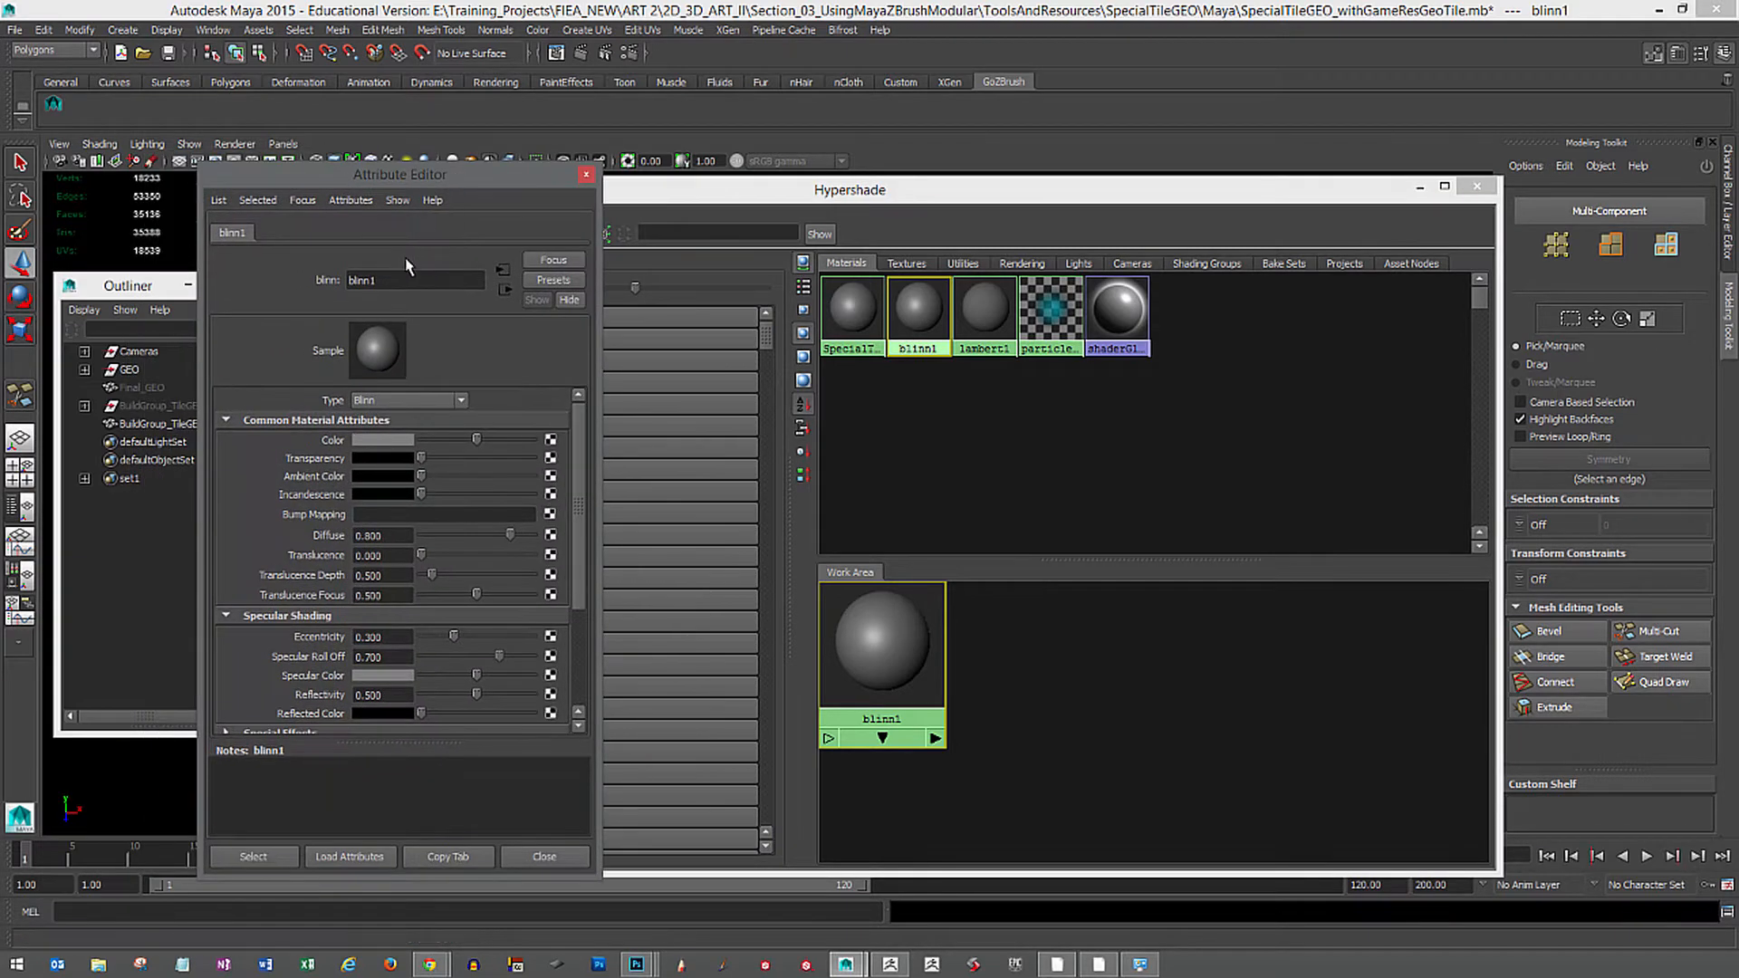
text(TileTest_MAT)
key(Return)
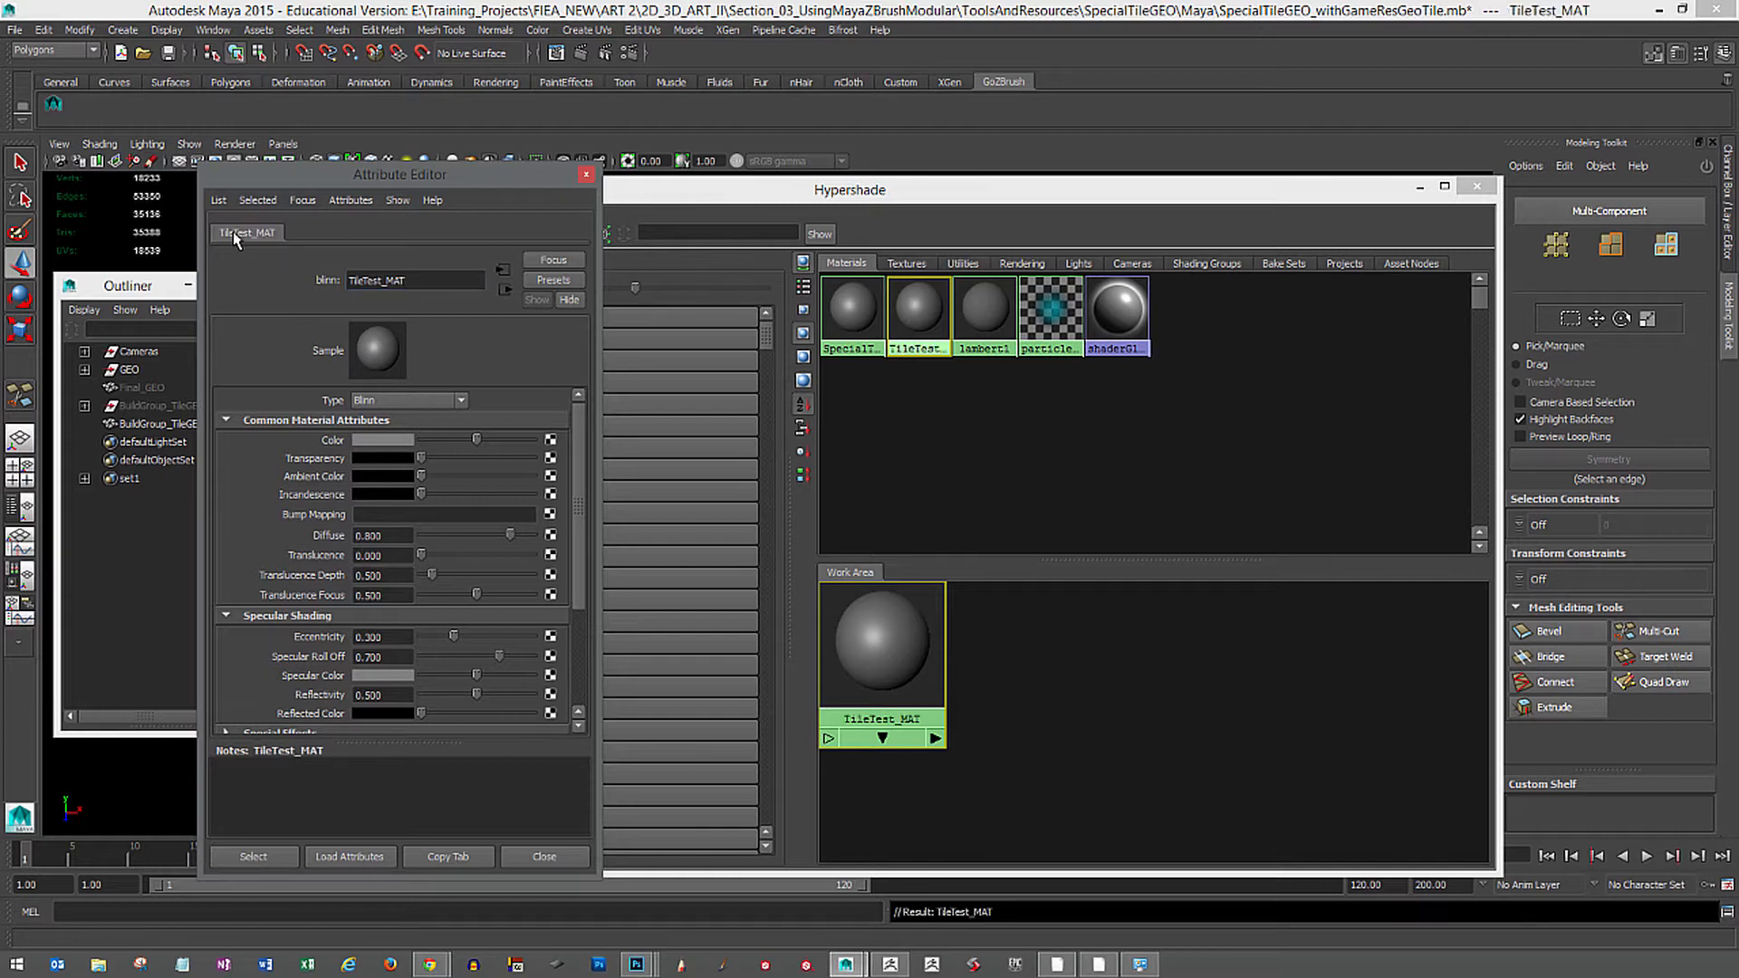
Connect a 2D File texture to the Color attribute of TileTest_MAT.
click(552, 441)
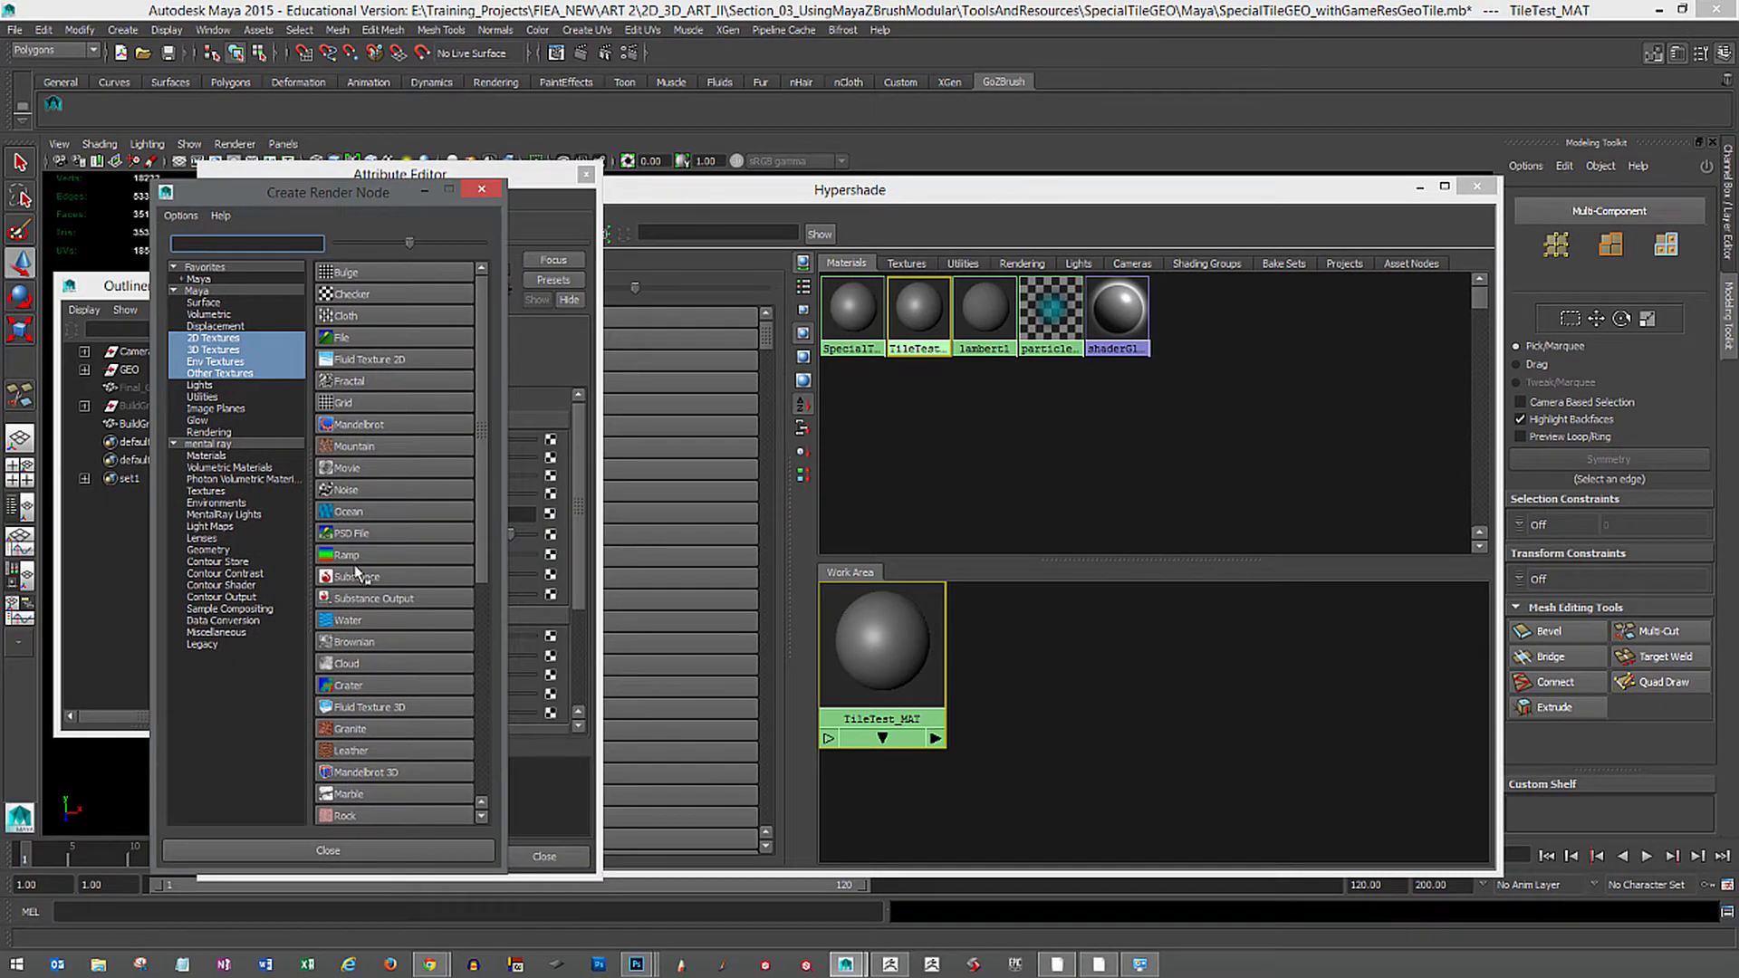
click(228, 338)
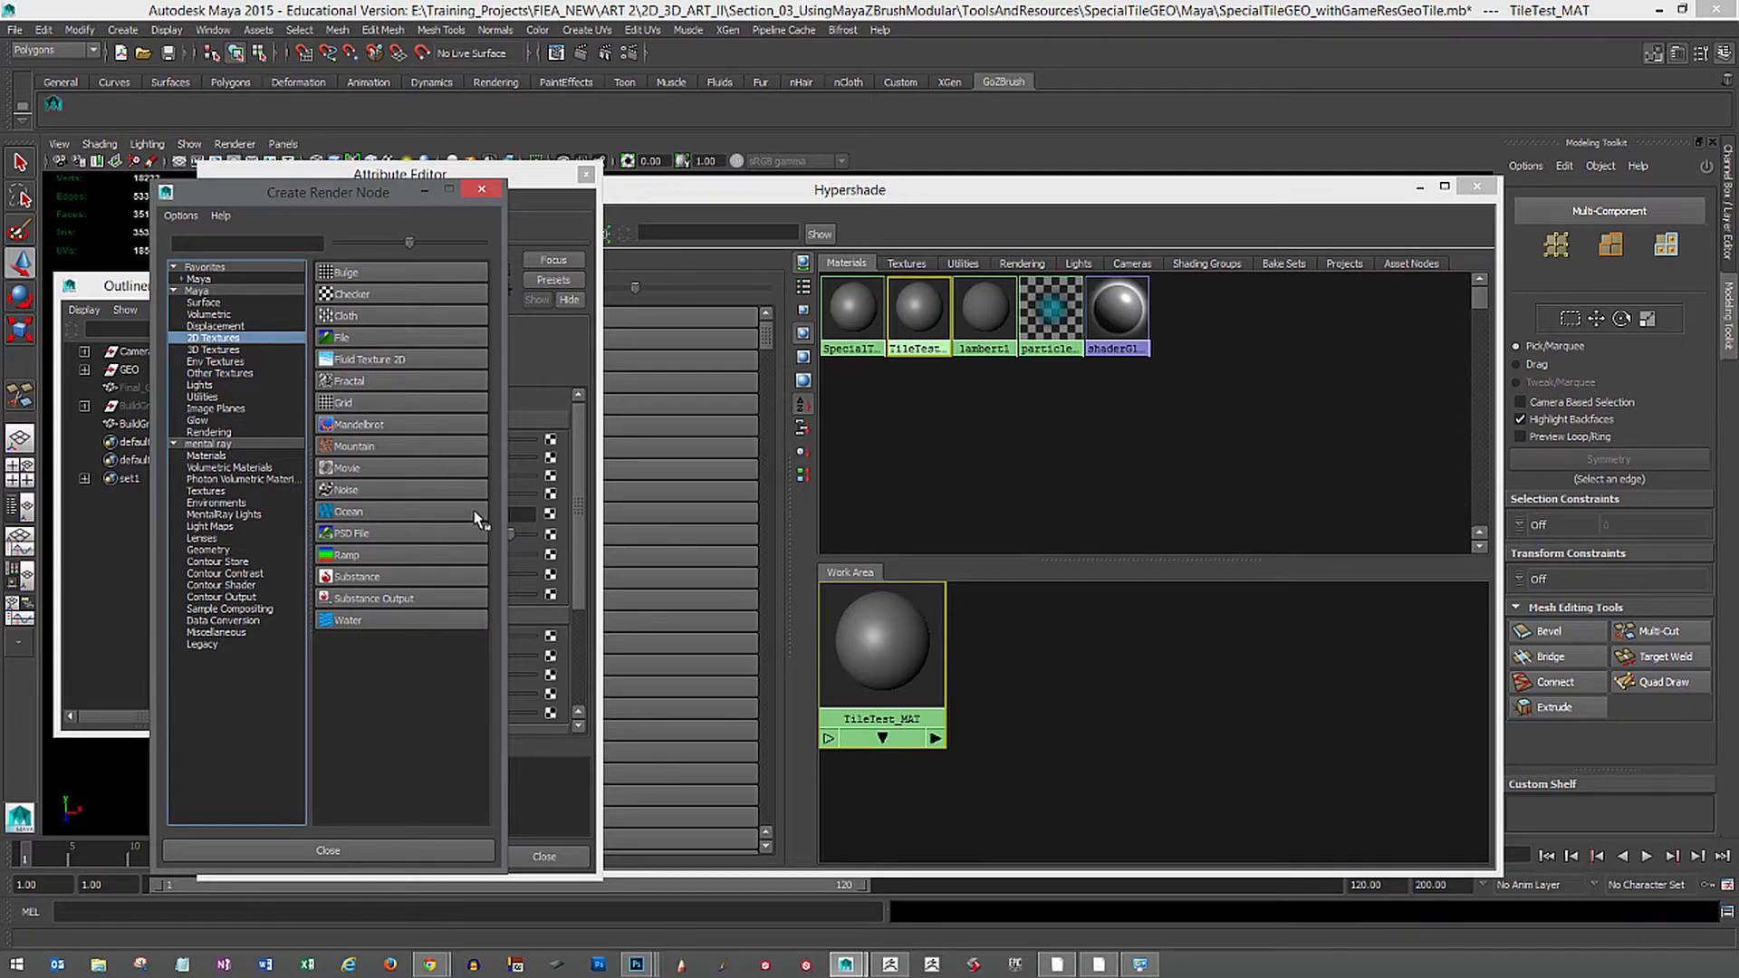
click(344, 339)
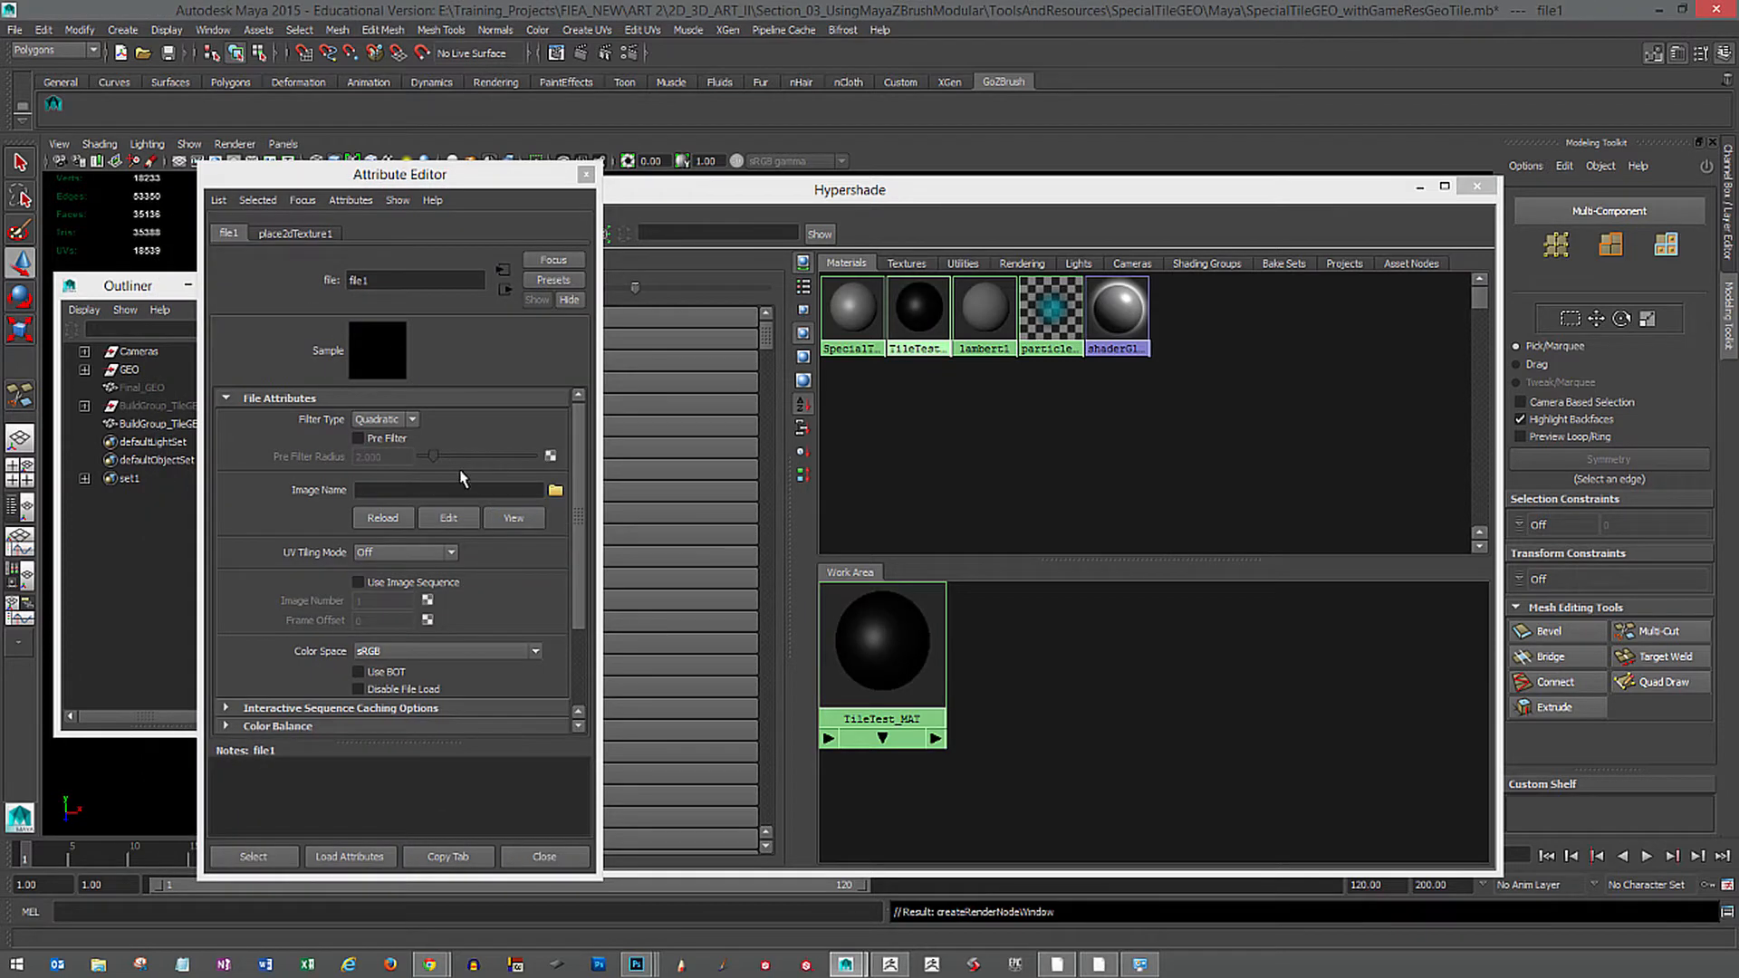
Load Tiling_Rock_Example_COL.tga from the SpecialTileGEO sourceimages TGA folder into the file texture connected to TileTest_MAT's Color.
click(555, 492)
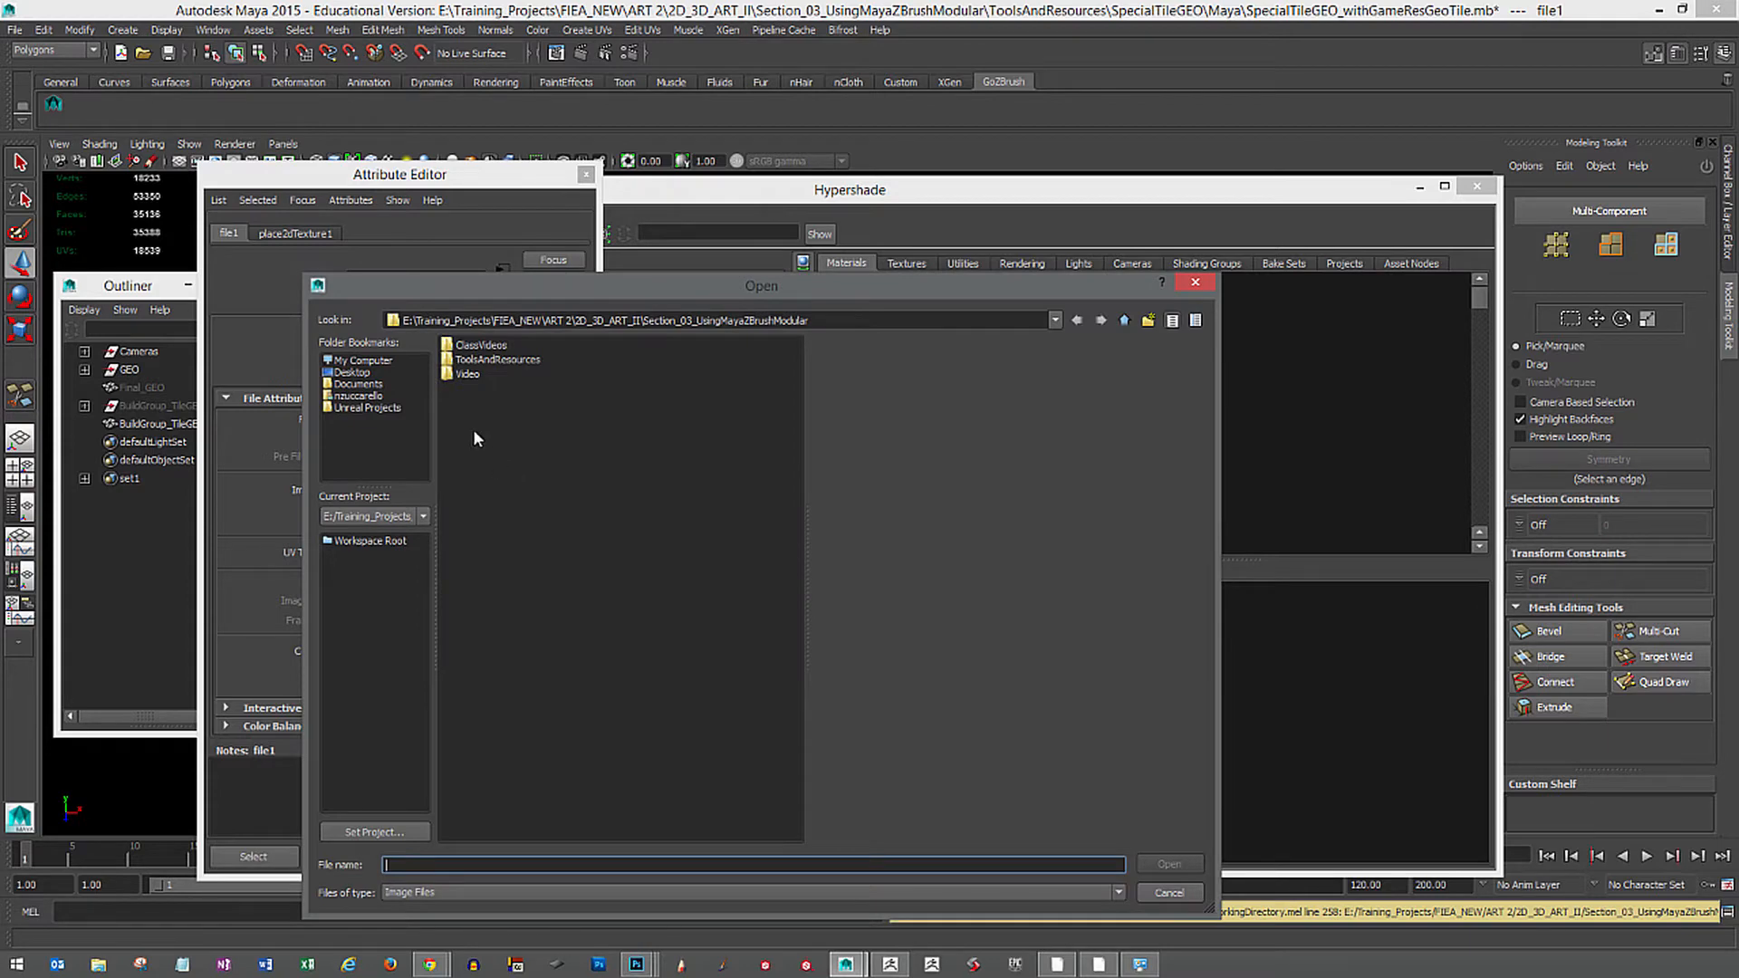
double_click(508, 360)
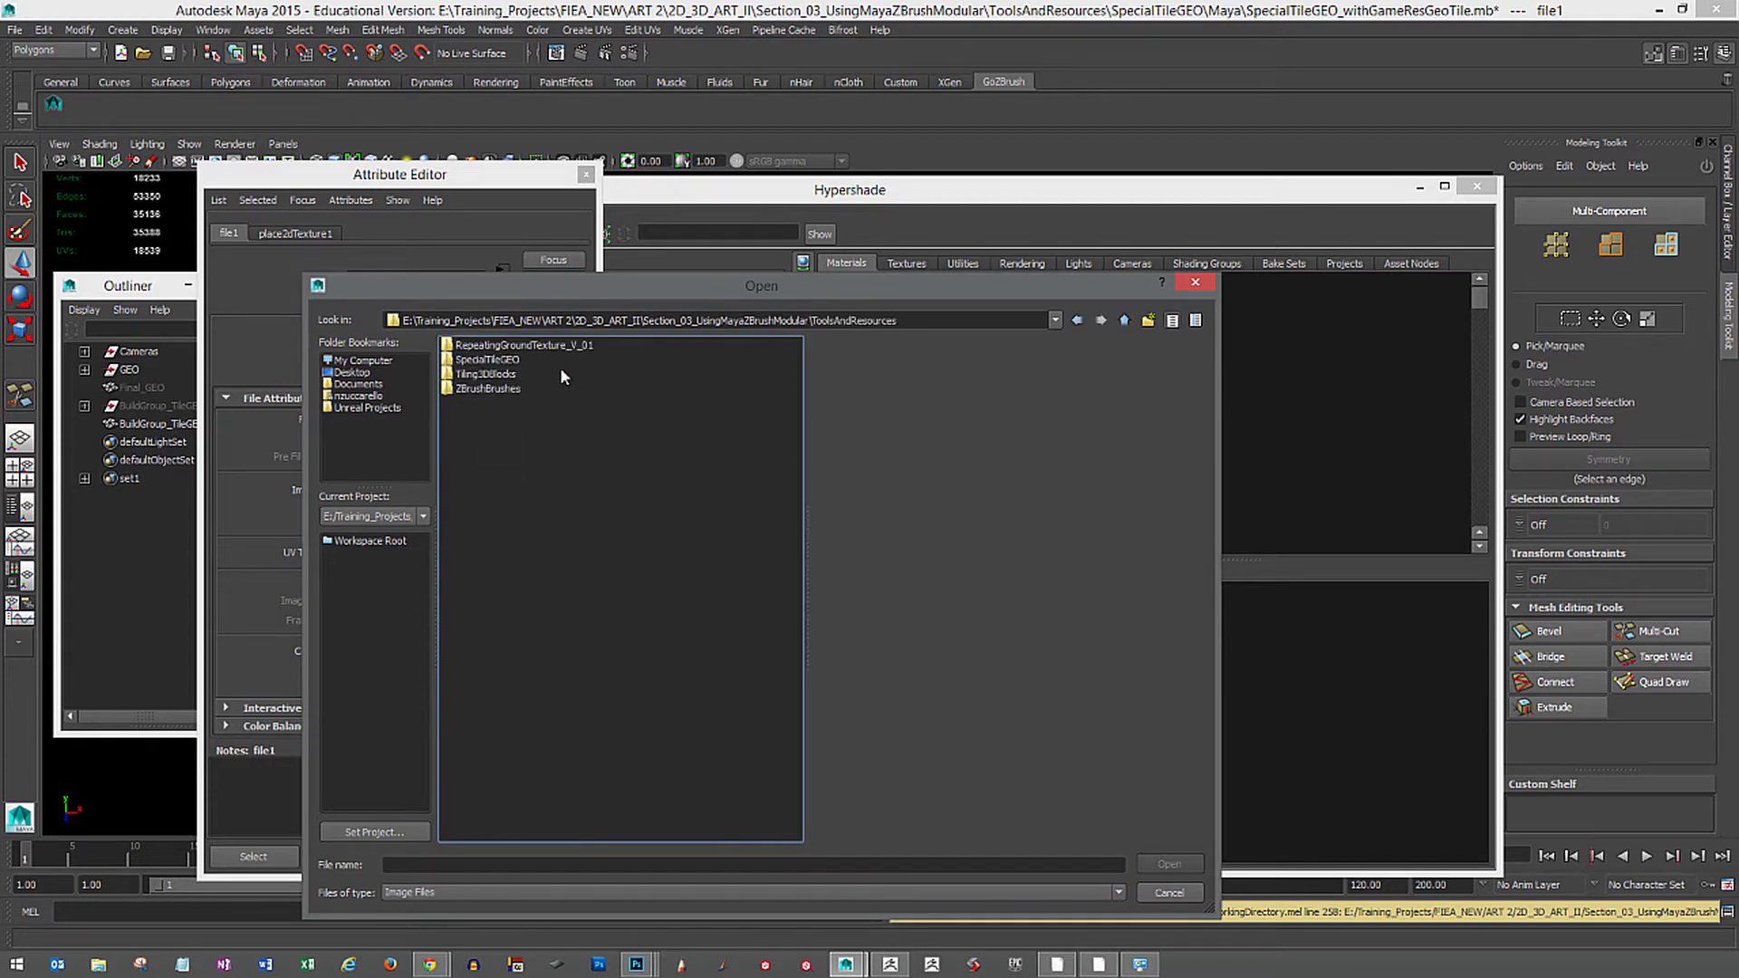
double_click(503, 357)
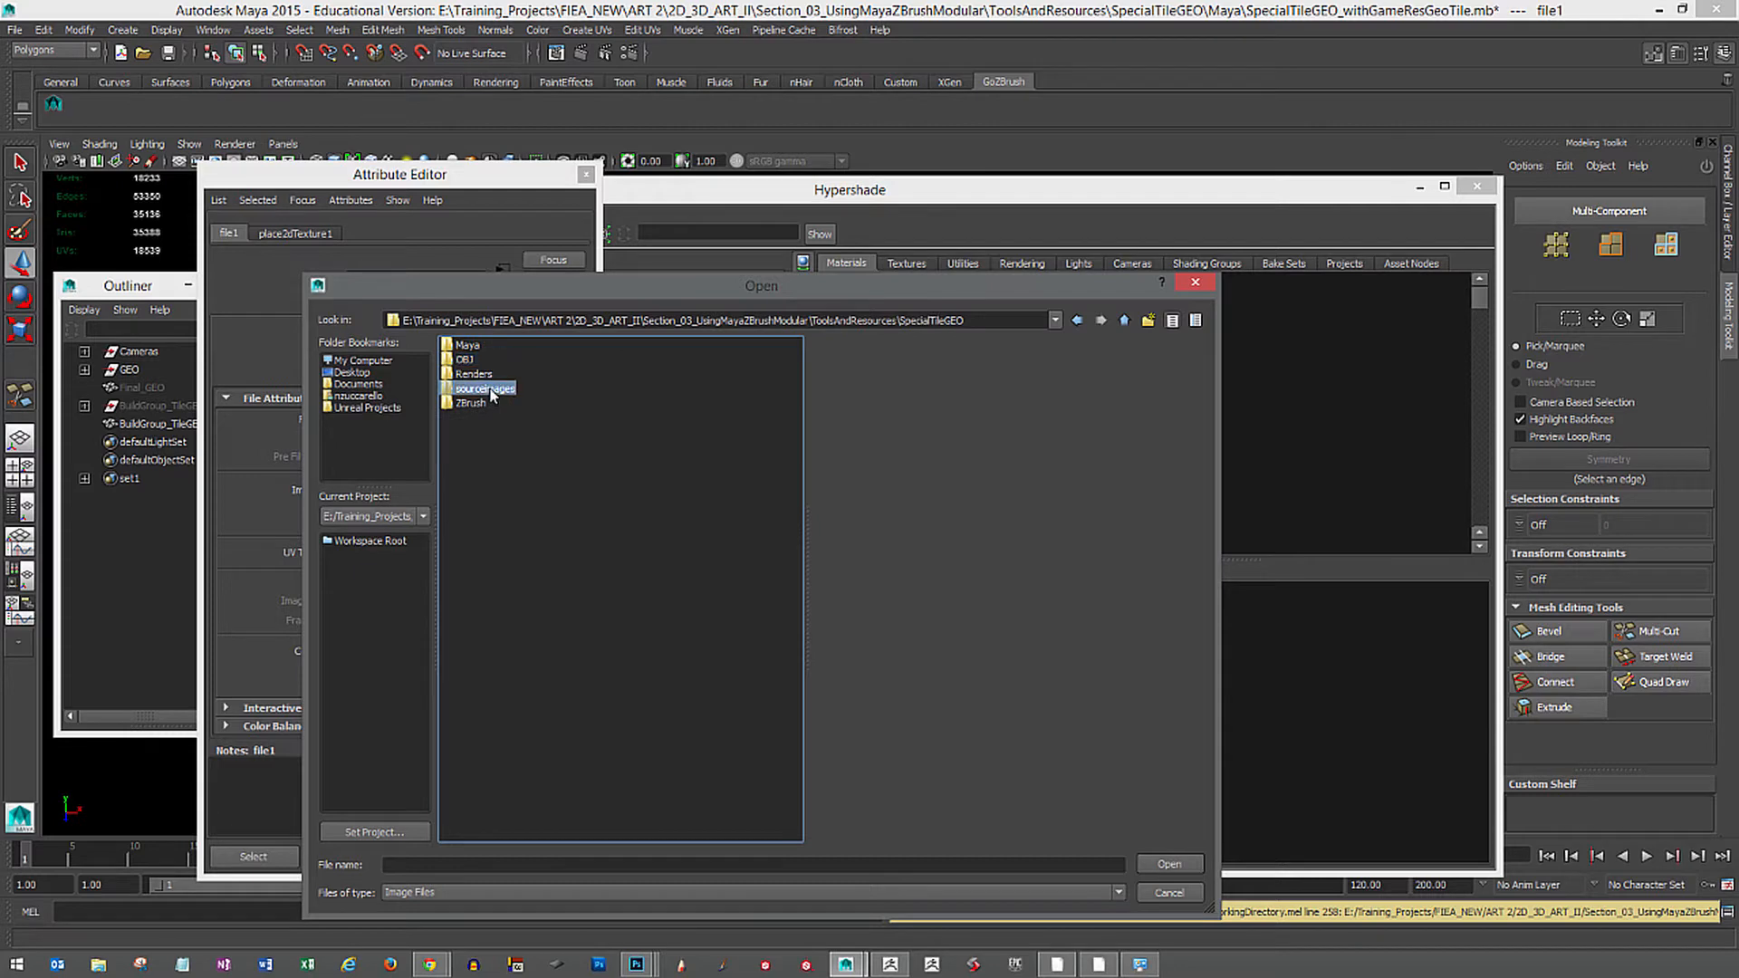
double_click(487, 389)
double_click(461, 345)
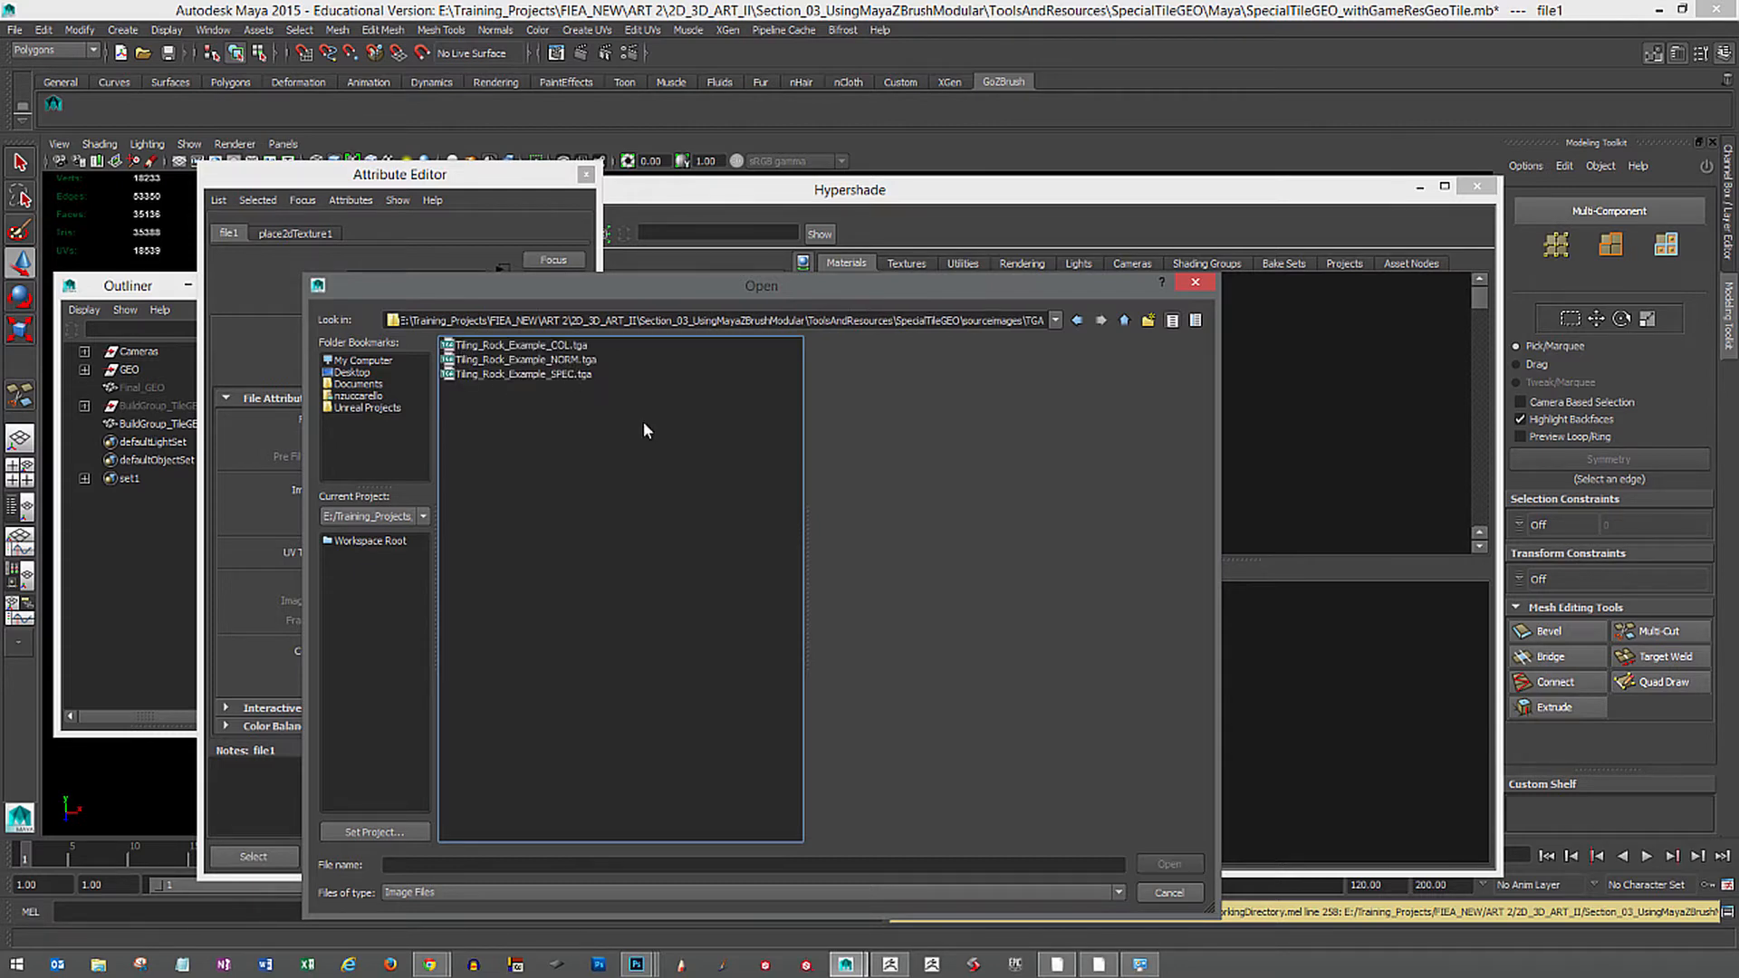
click(543, 351)
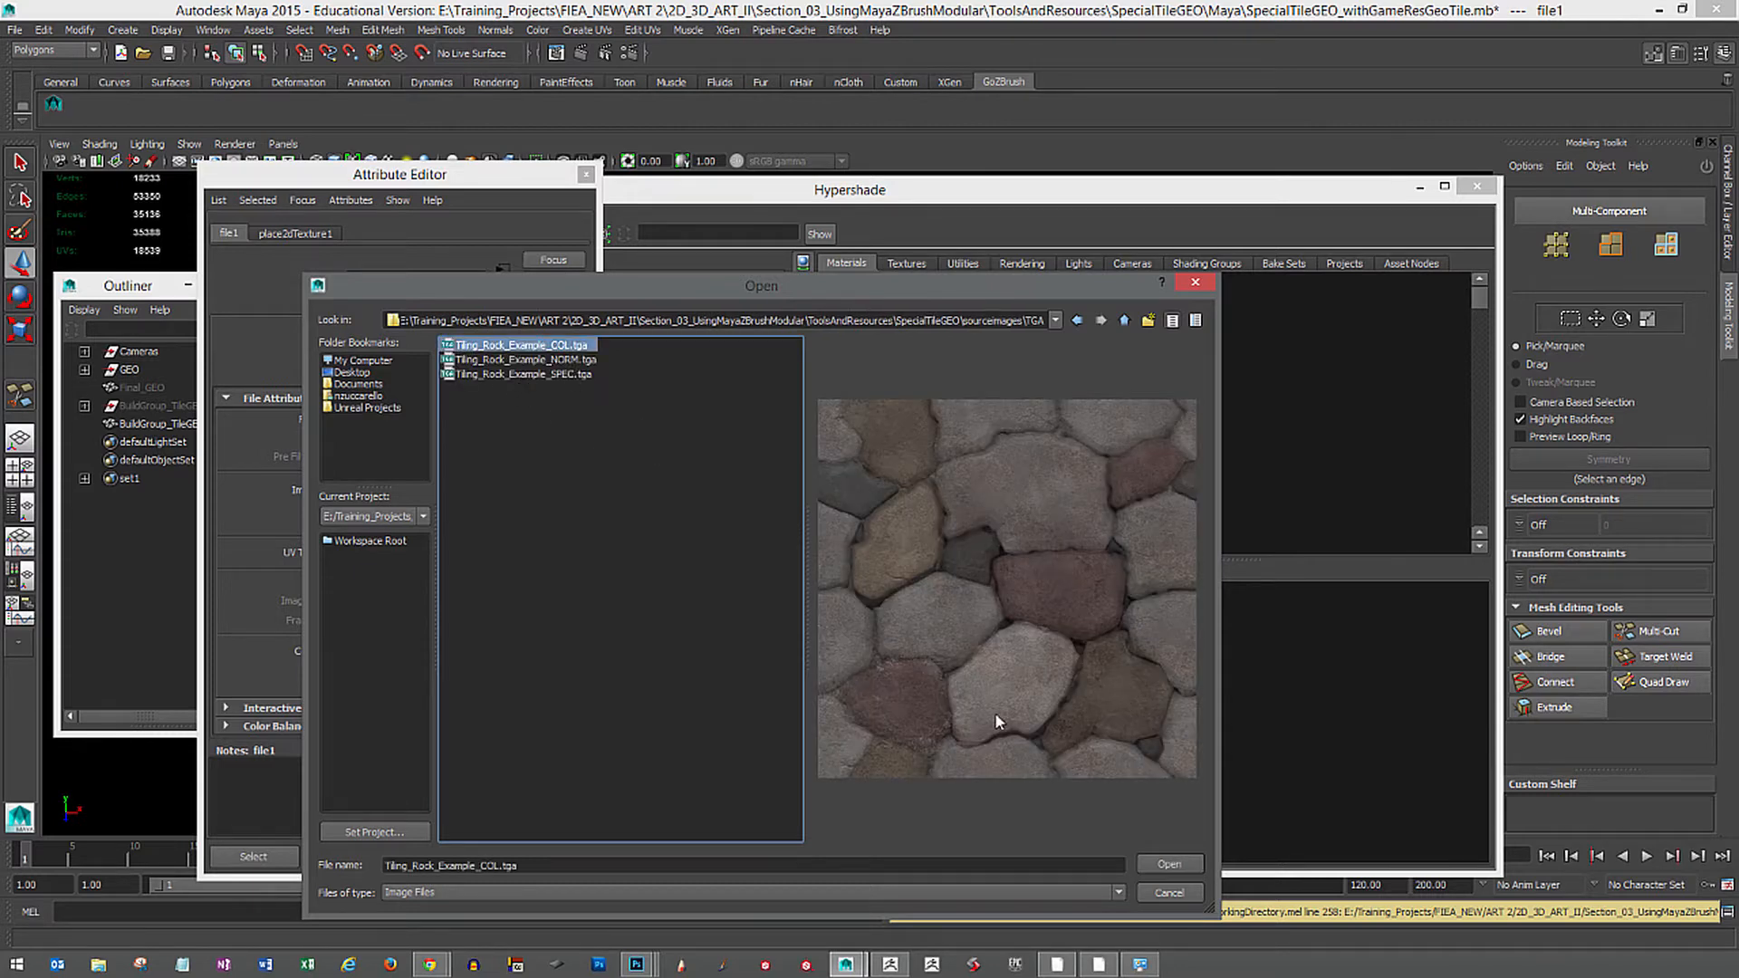
click(1178, 868)
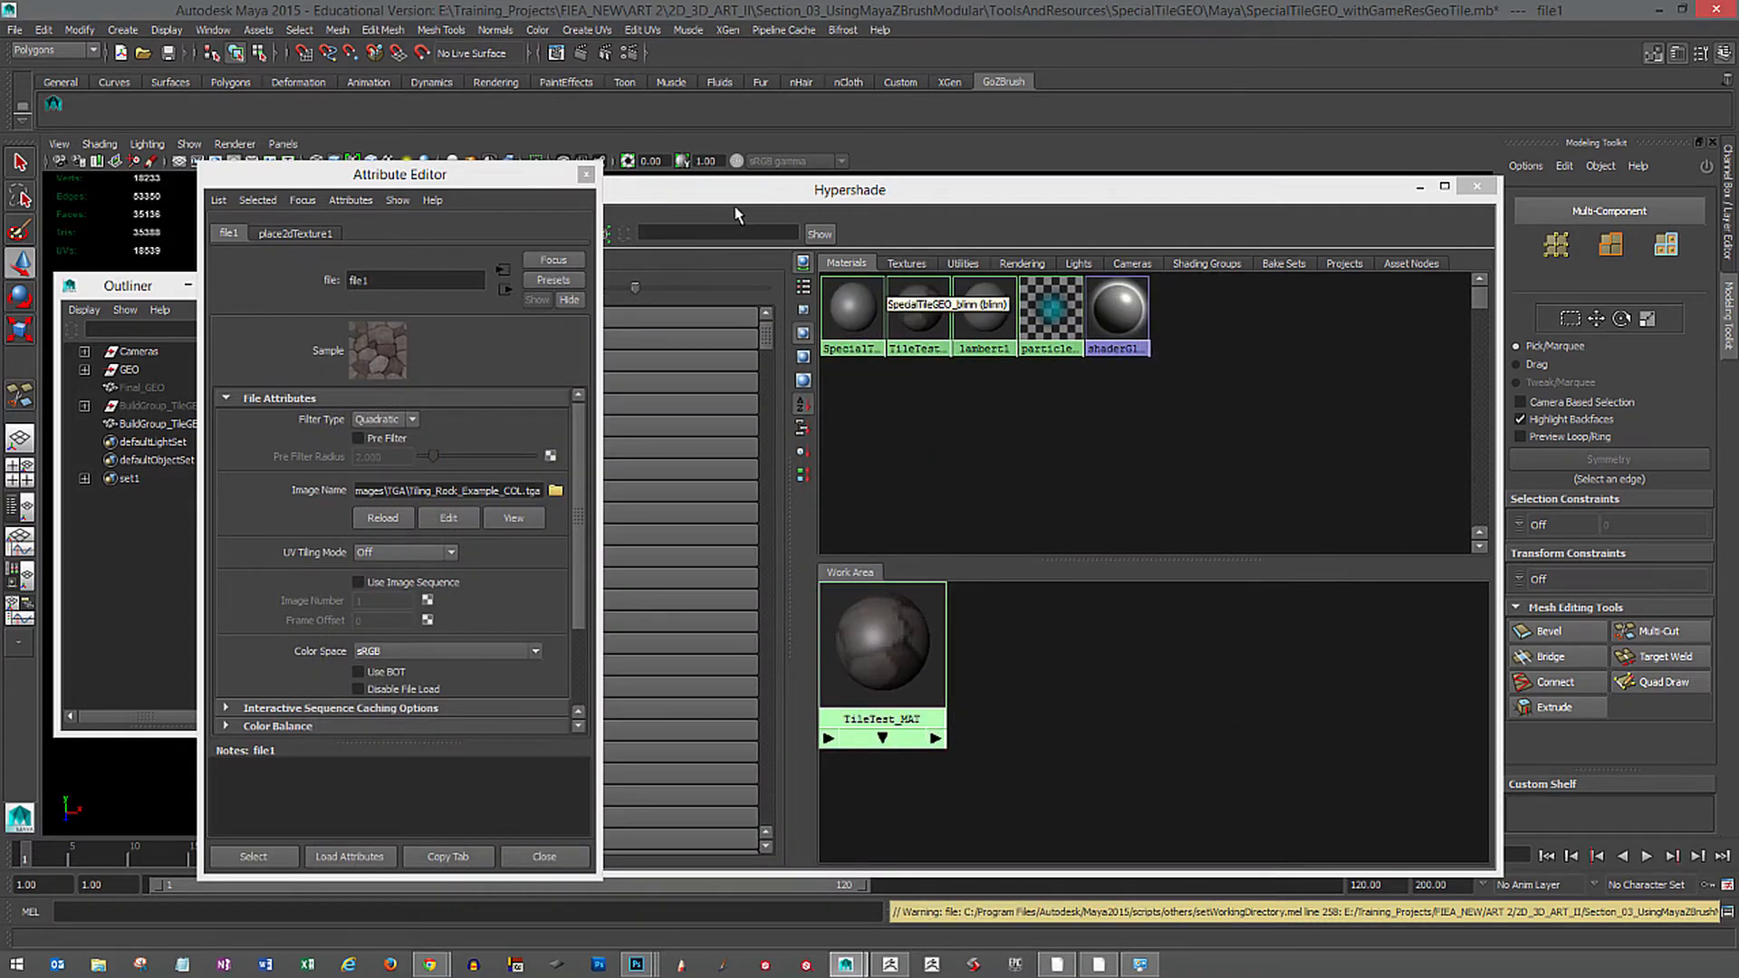
Assign TileTest_MAT to the stone tile mesh and turn on textured shading in the viewport.
drag(815, 190, 1148, 437)
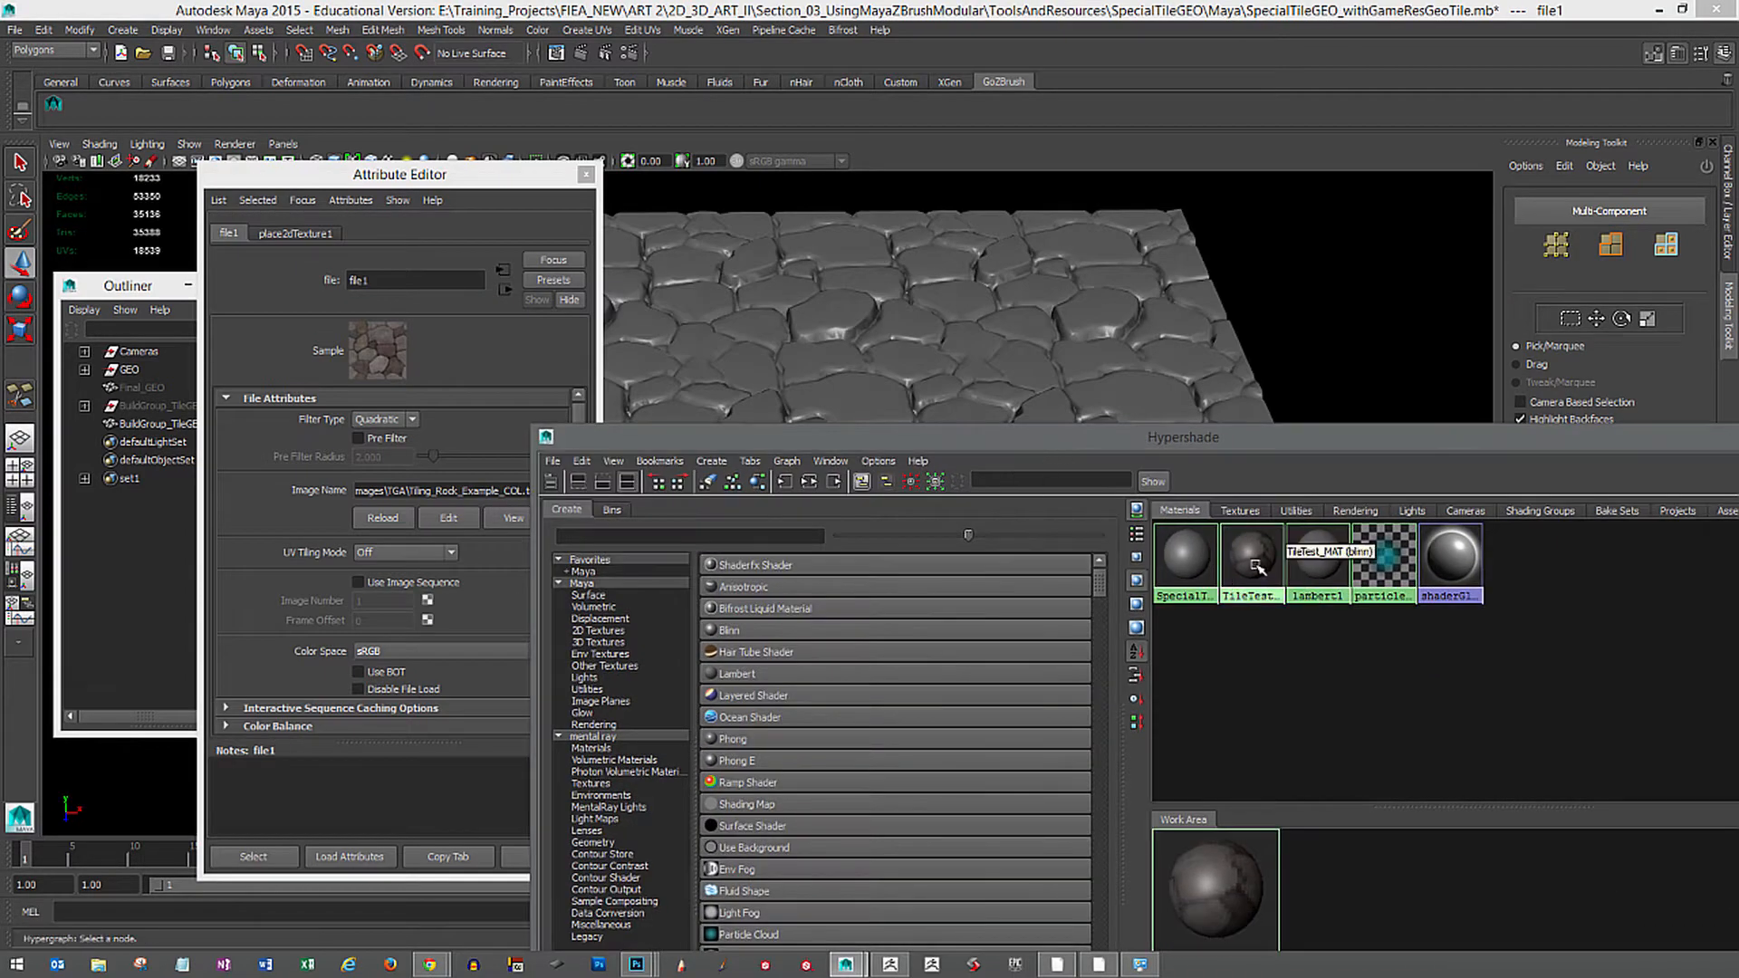
middle_drag(1253, 565, 1040, 413)
drag(1076, 442, 931, 602)
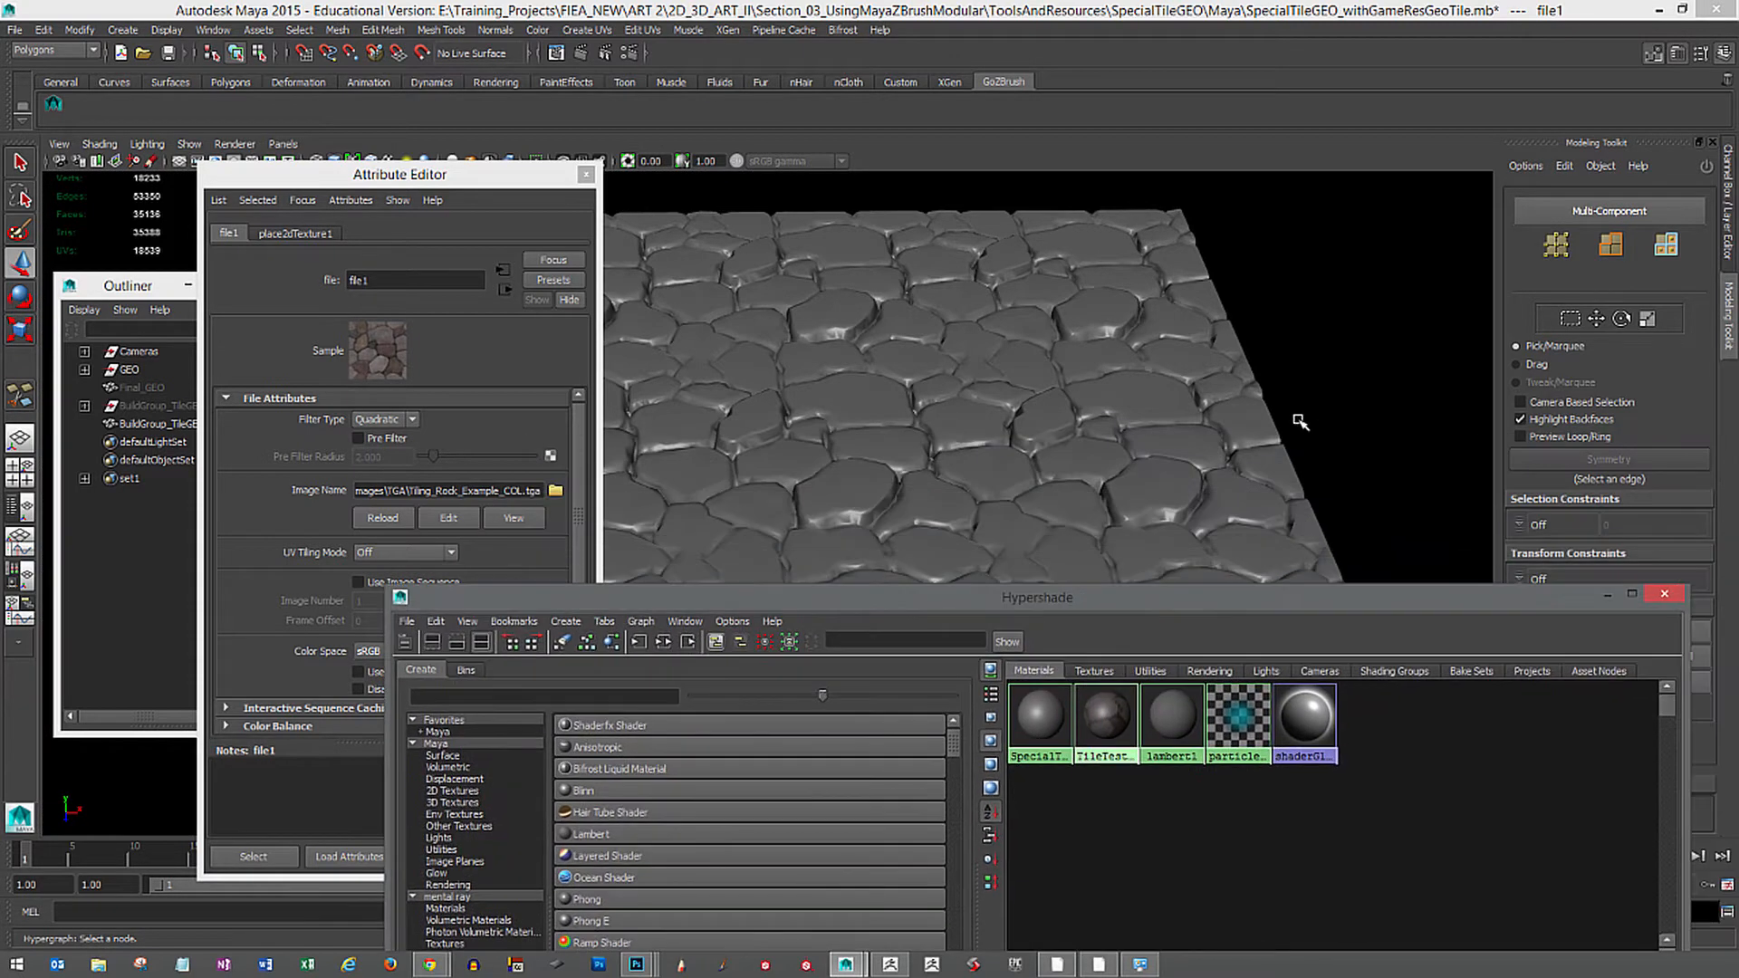
alt+drag(1327, 417, 1322, 416)
key(6)
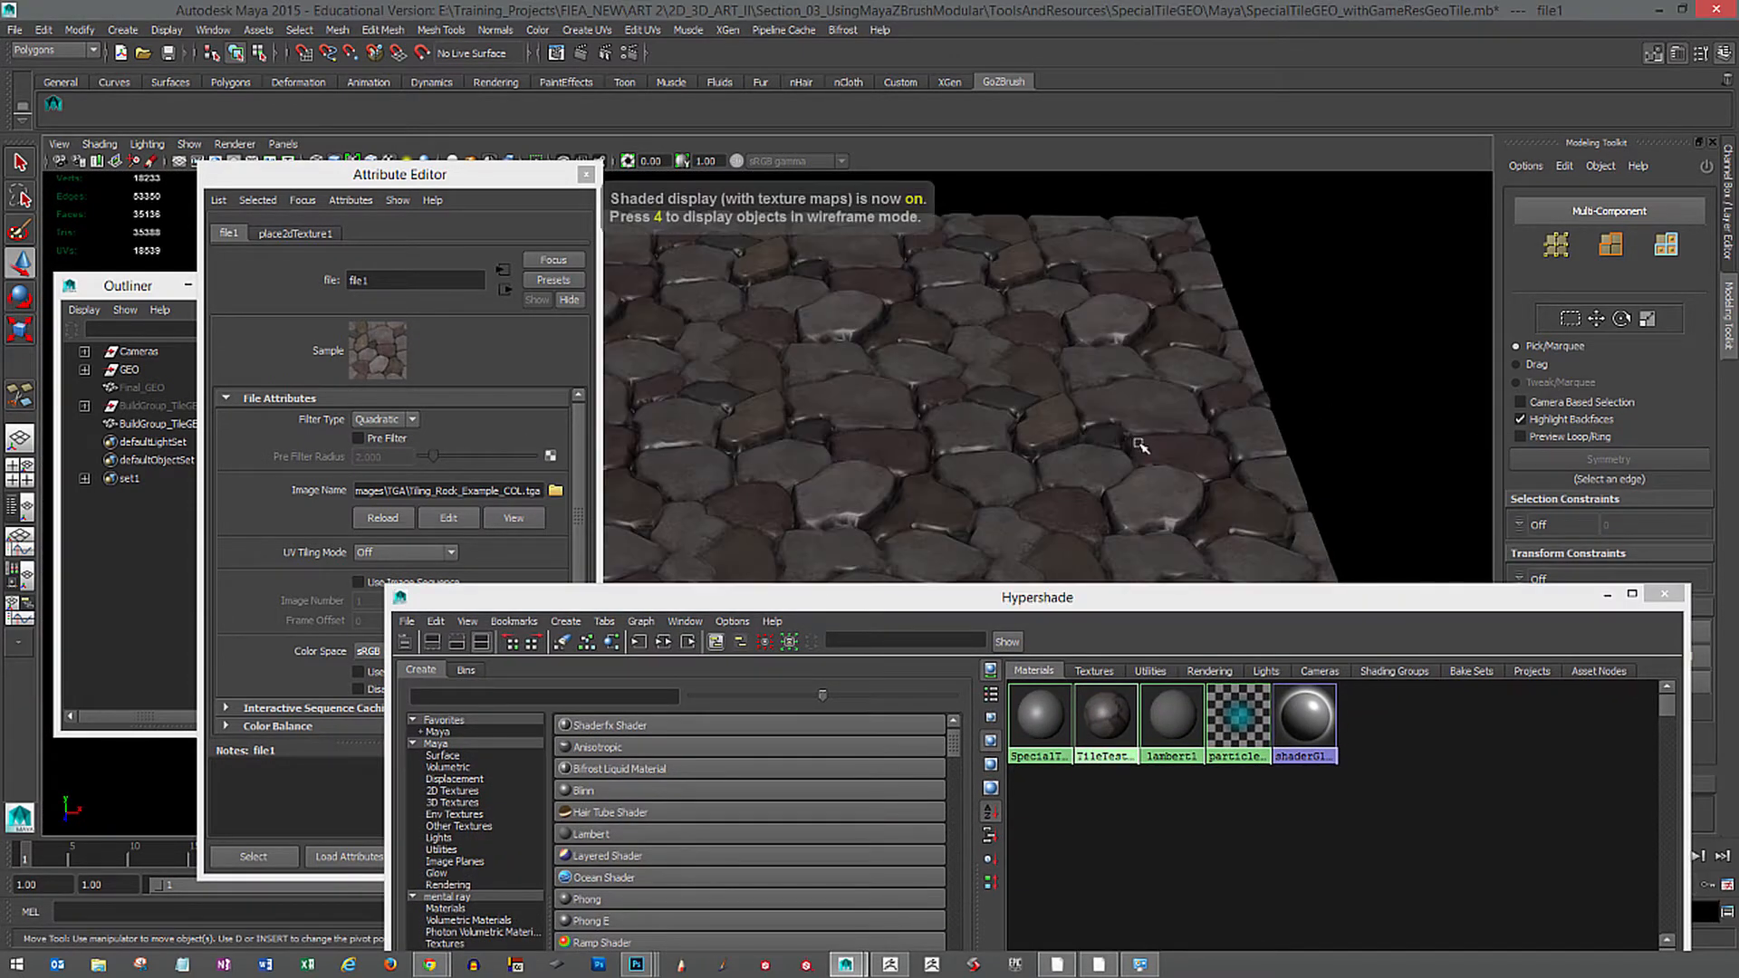
mouse_move(1137, 438)
alt+mouse_down()
mouse_move(1250, 478)
mouse_move(1262, 446)
mouse_move(1212, 459)
mouse_move(1187, 418)
alt+mouse_up()
alt+drag(1215, 412, 1209, 416)
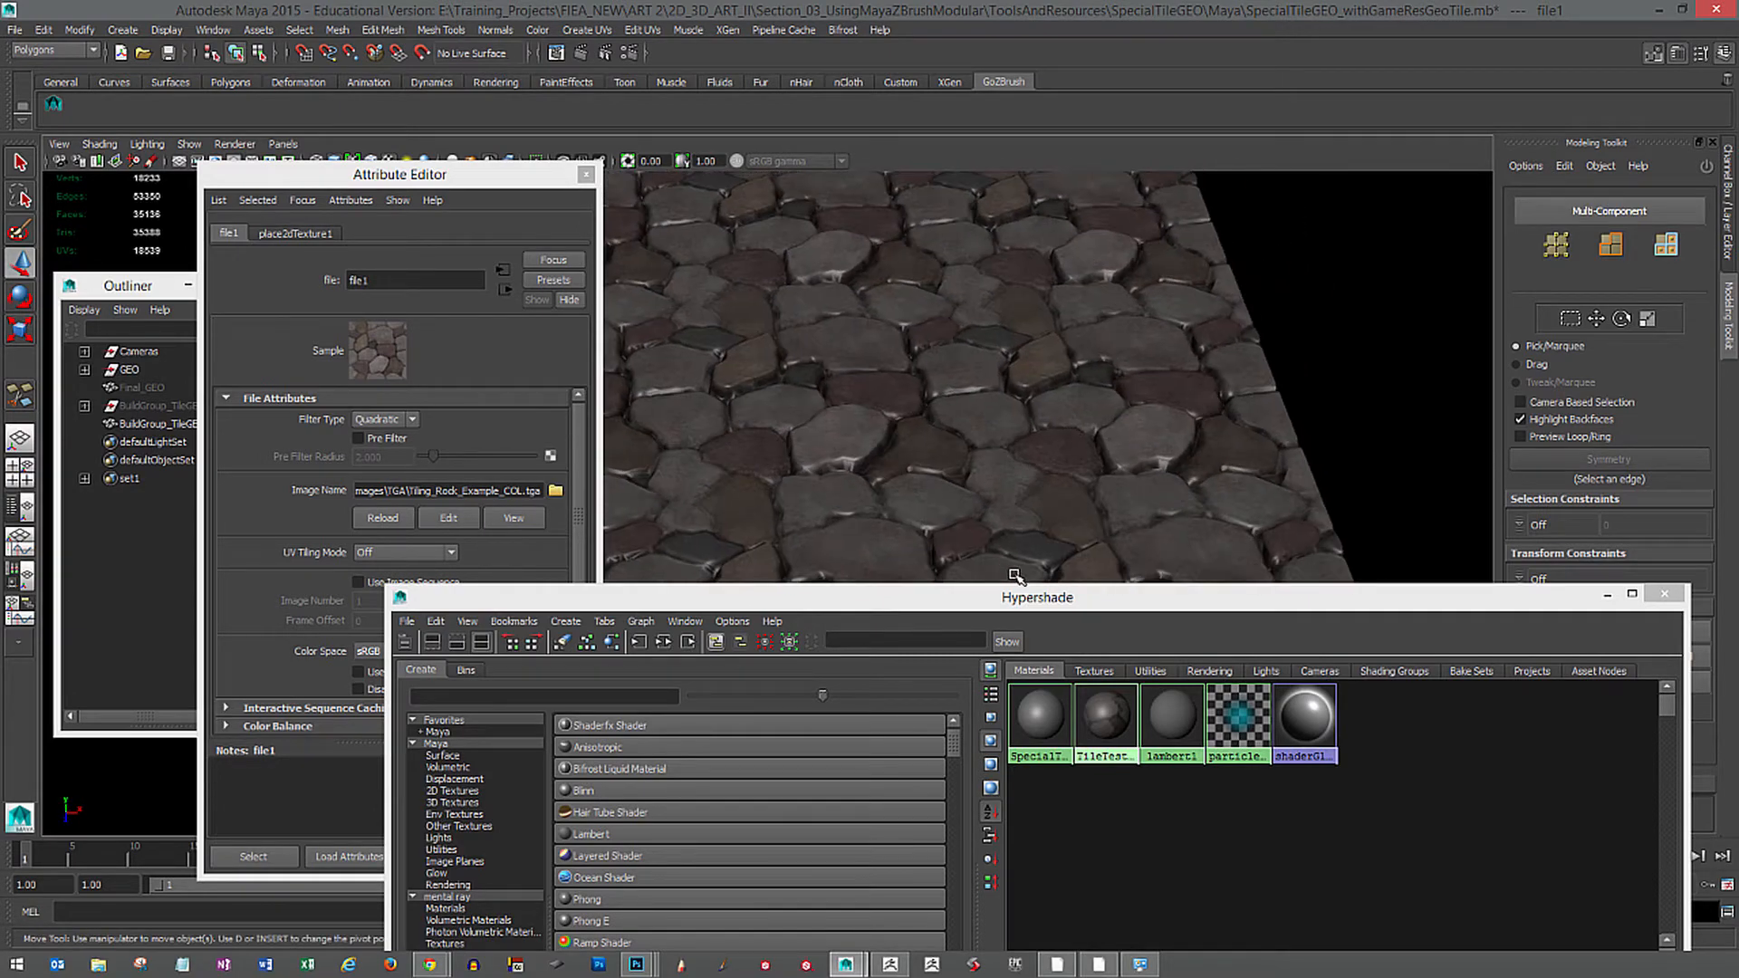
drag(1014, 600, 951, 762)
alt+drag(1113, 559, 869, 514)
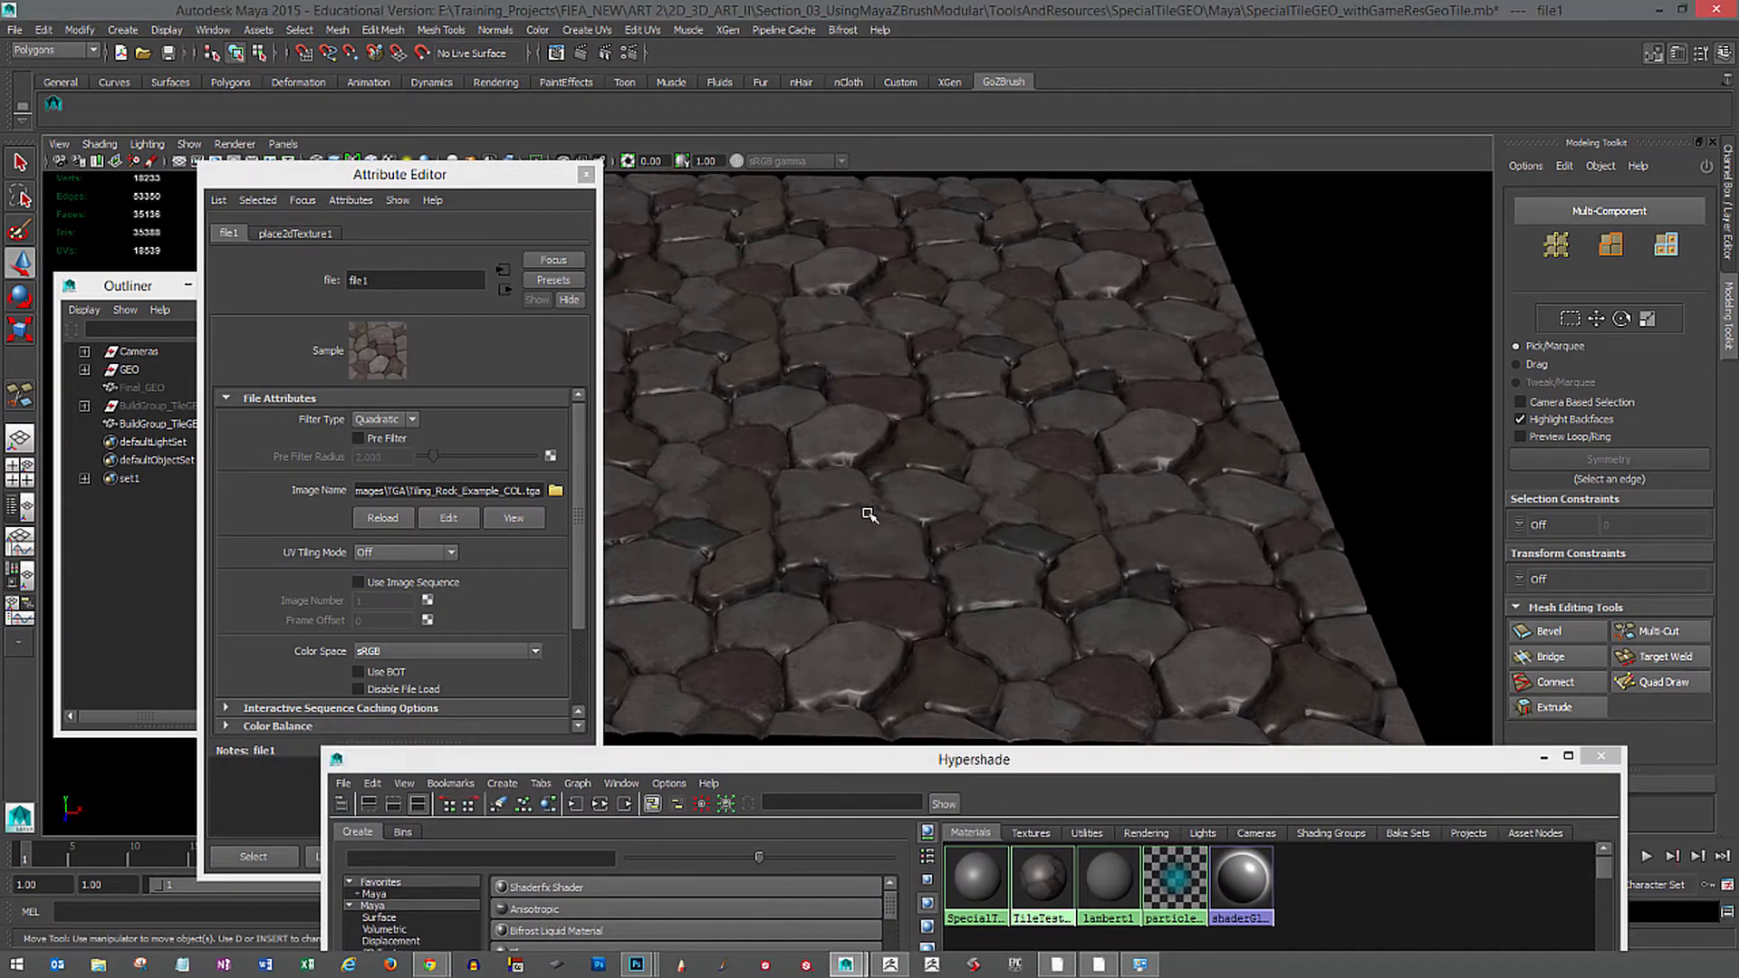
Rename the rock color file texture node as COL.
double_click(356, 280)
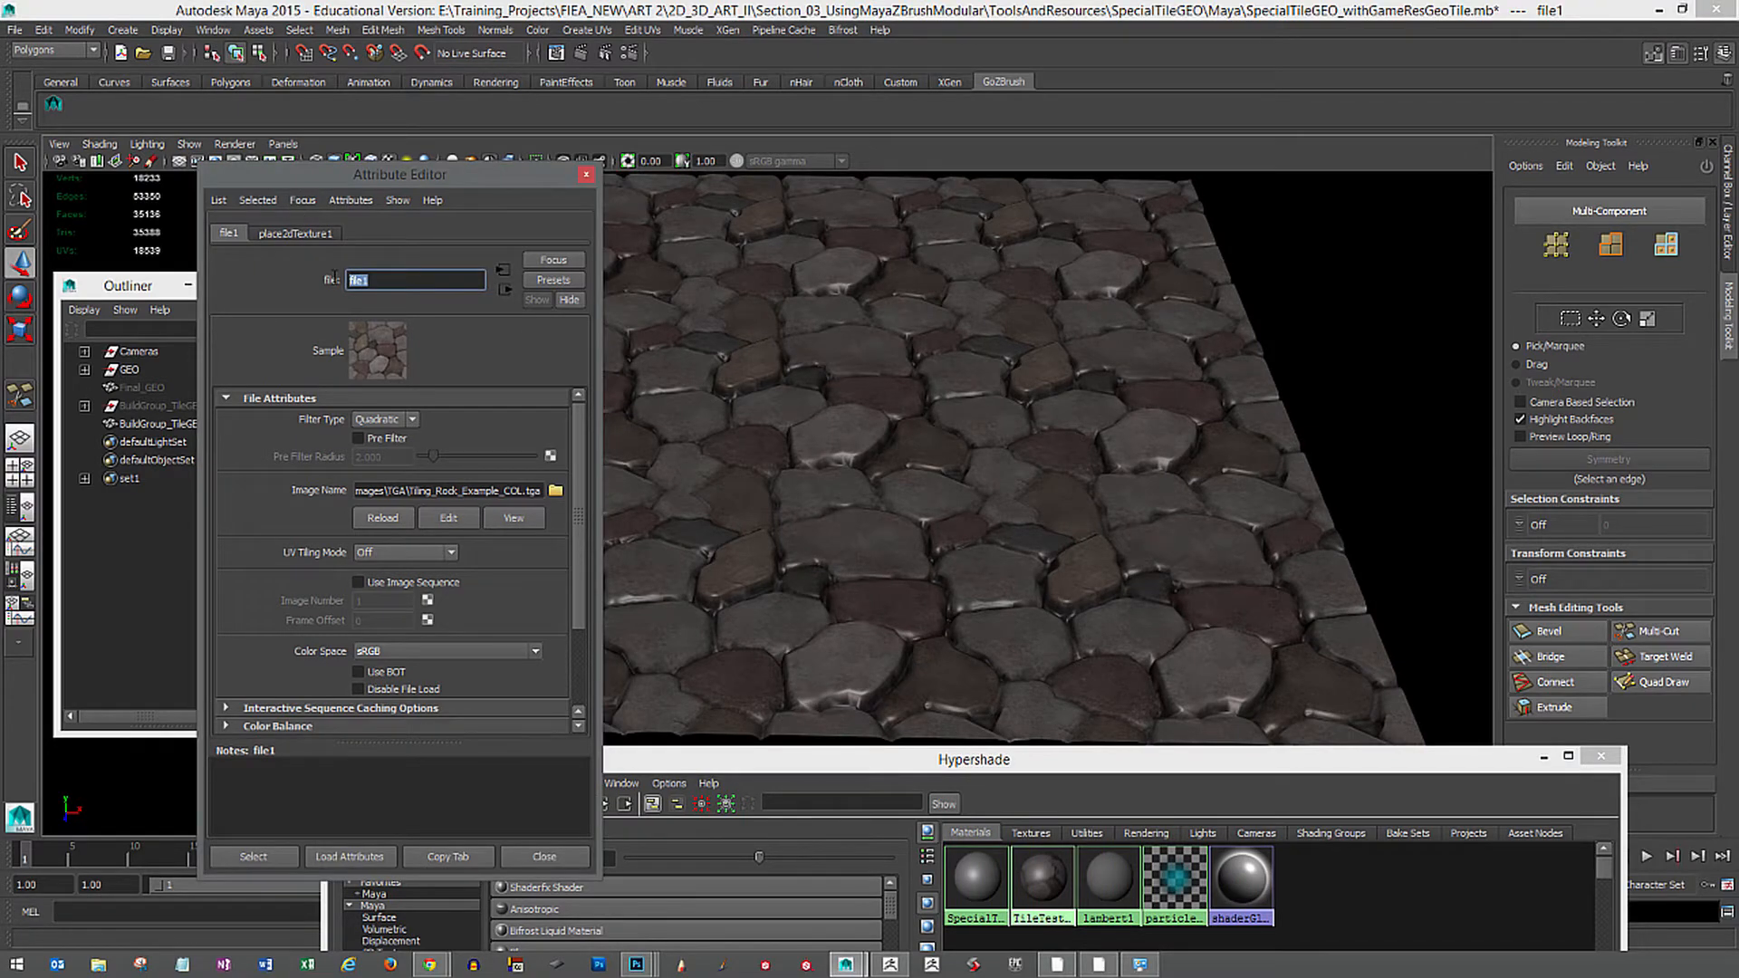
key(Return)
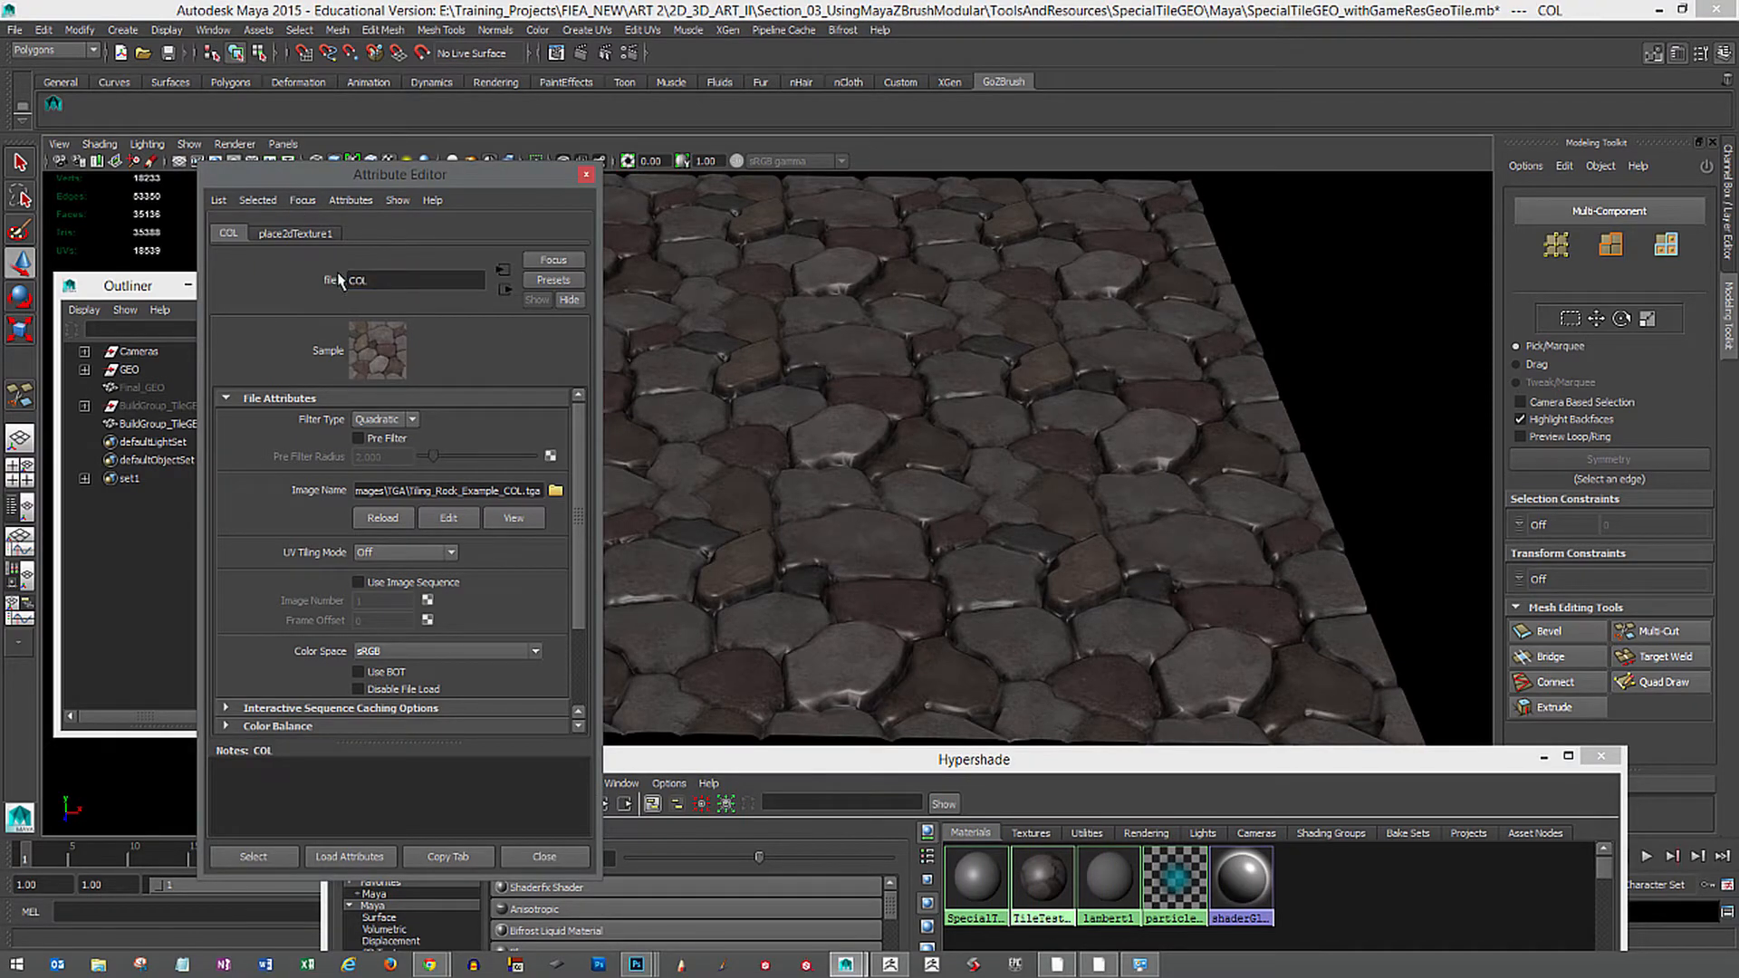
Graph the input network of TileTest_MAT in the Hypershade work area and place its place2dTexture node beside the COL node.
drag(1021, 772, 1138, 192)
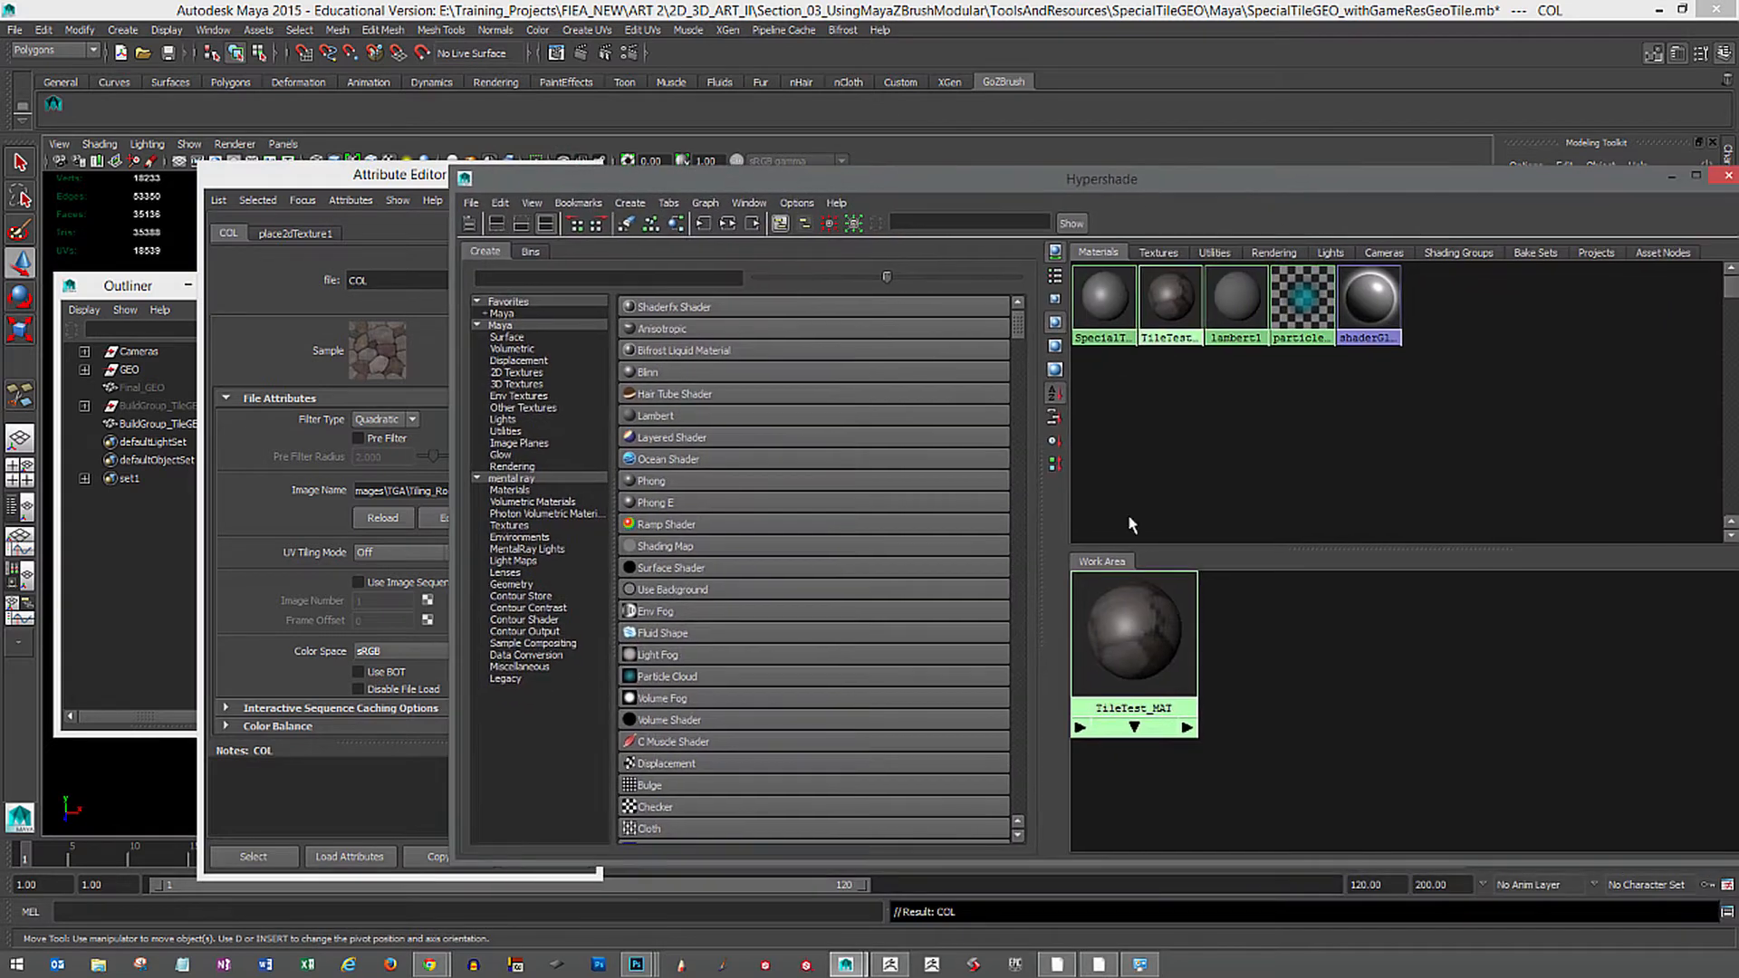
drag(1143, 639, 1223, 683)
alt+right_drag(1282, 666, 1123, 598)
mouse_move(1398, 726)
alt+right_down()
mouse_move(1375, 721)
mouse_move(1403, 741)
mouse_move(1365, 729)
alt+right_up()
drag(1063, 201, 1027, 413)
drag(1210, 391, 1176, 245)
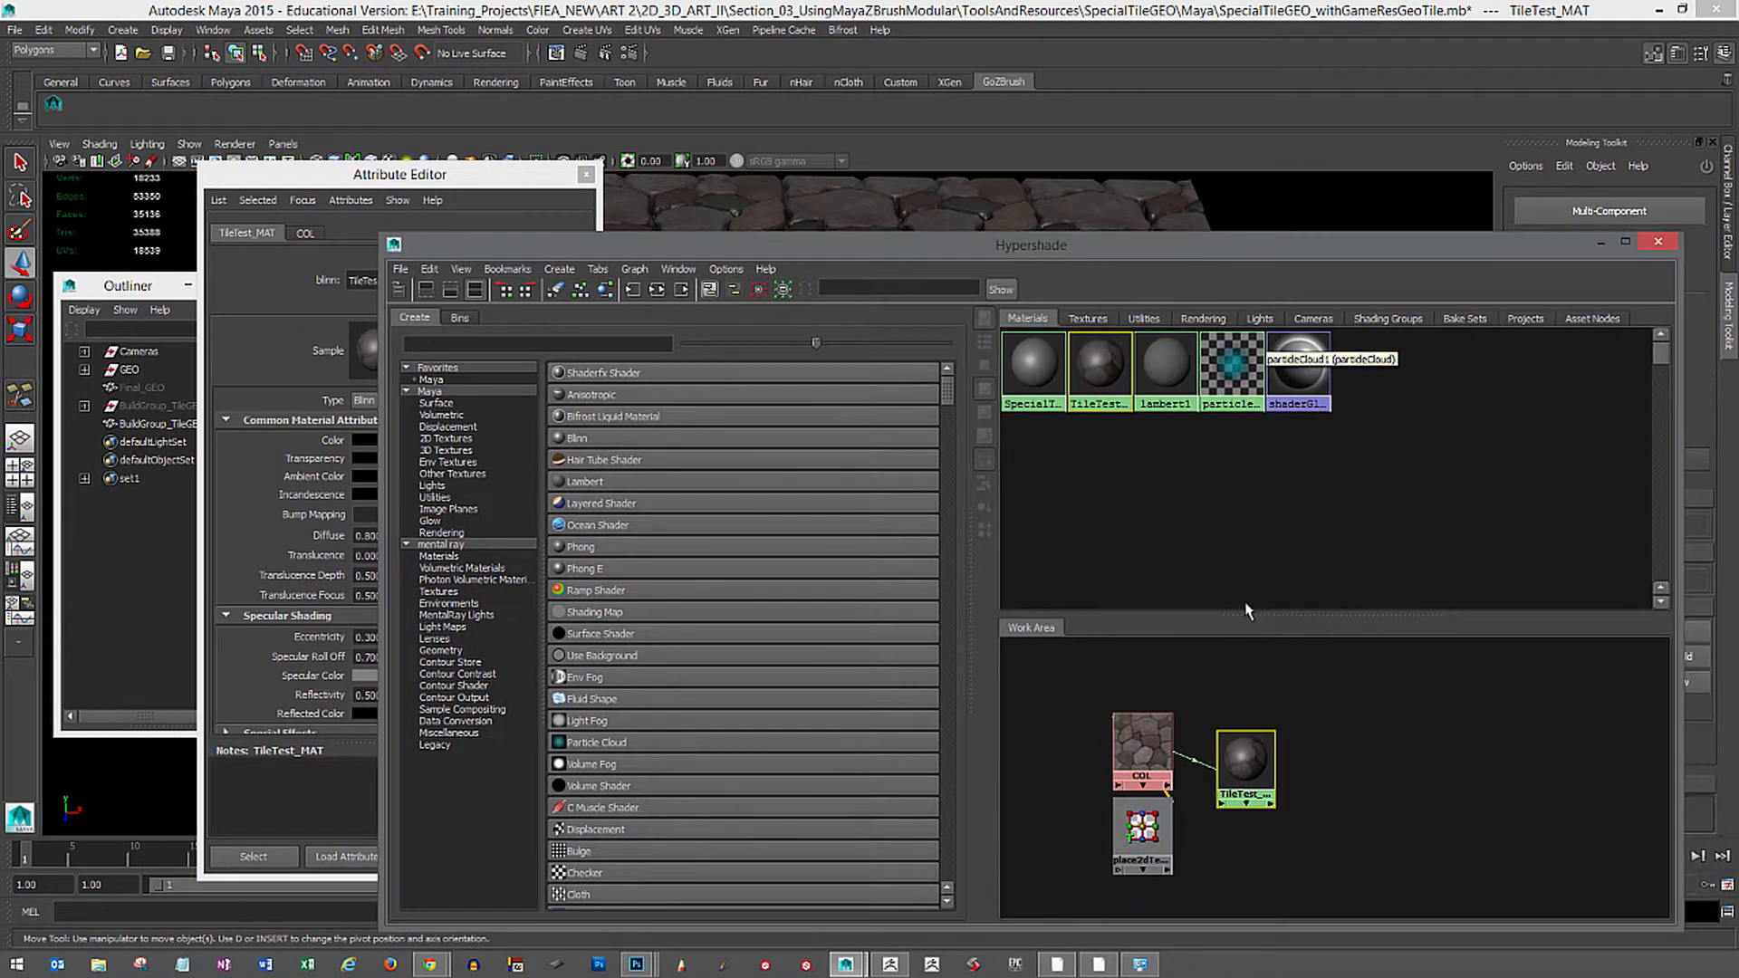
click(1065, 815)
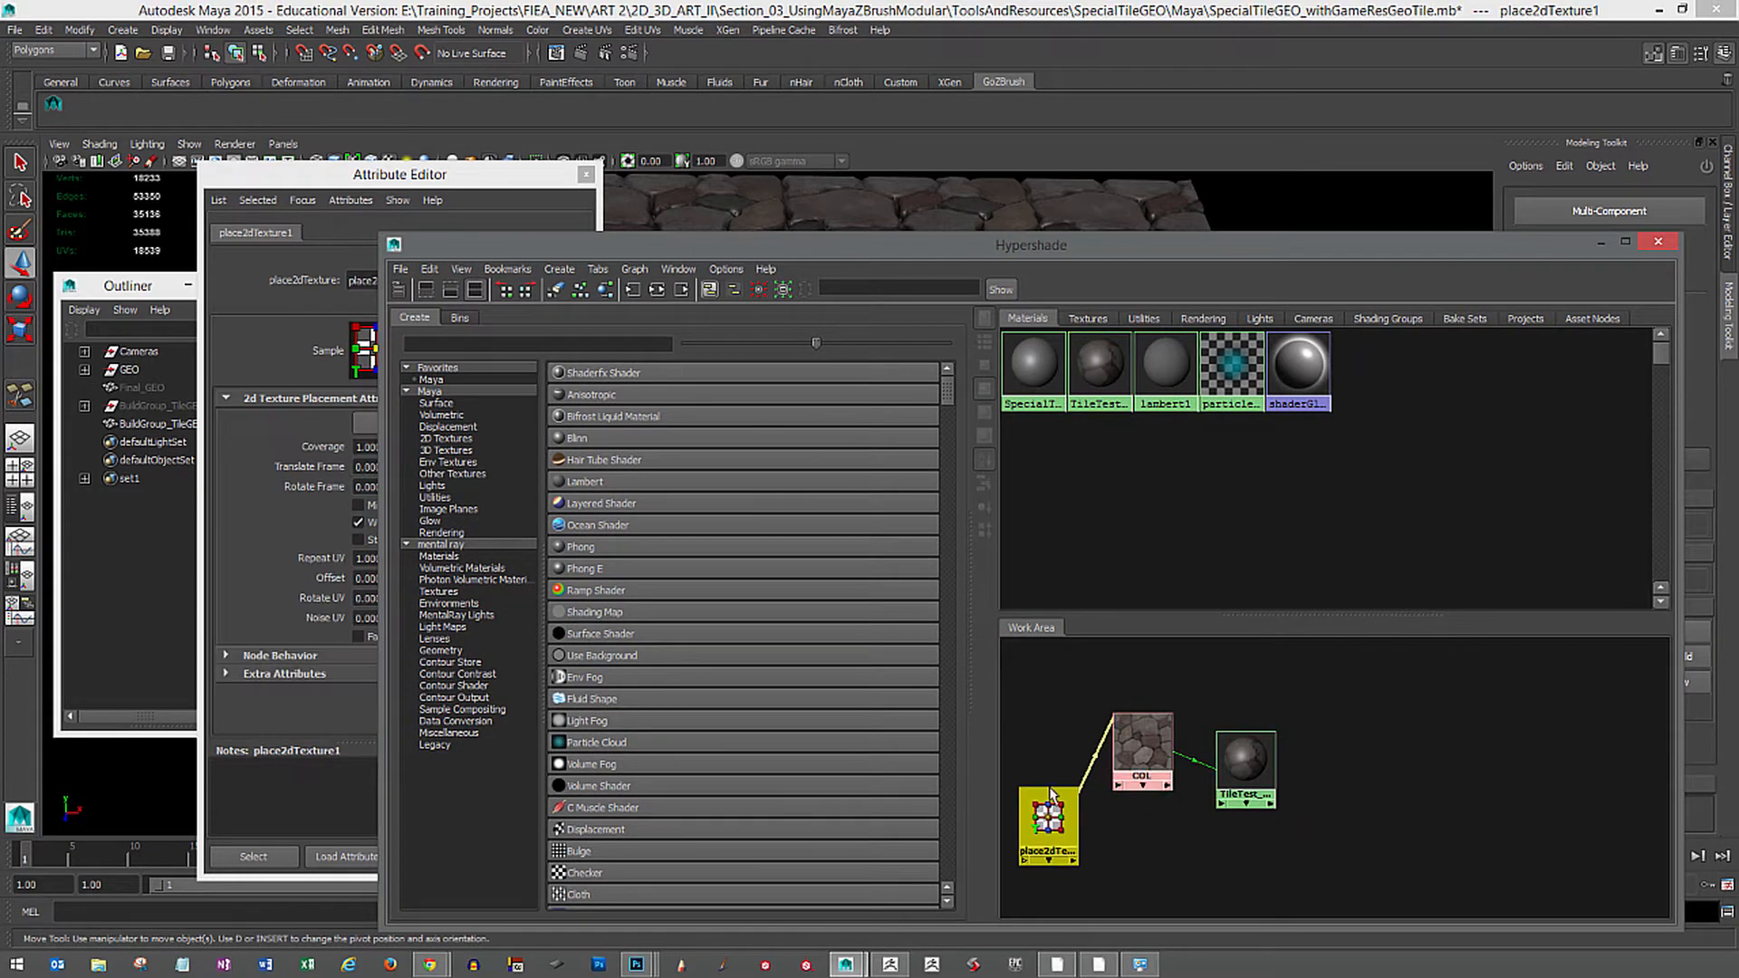
drag(1065, 815, 1050, 743)
alt+right_drag(1253, 690, 1211, 669)
alt+middle_drag(1211, 669, 1210, 657)
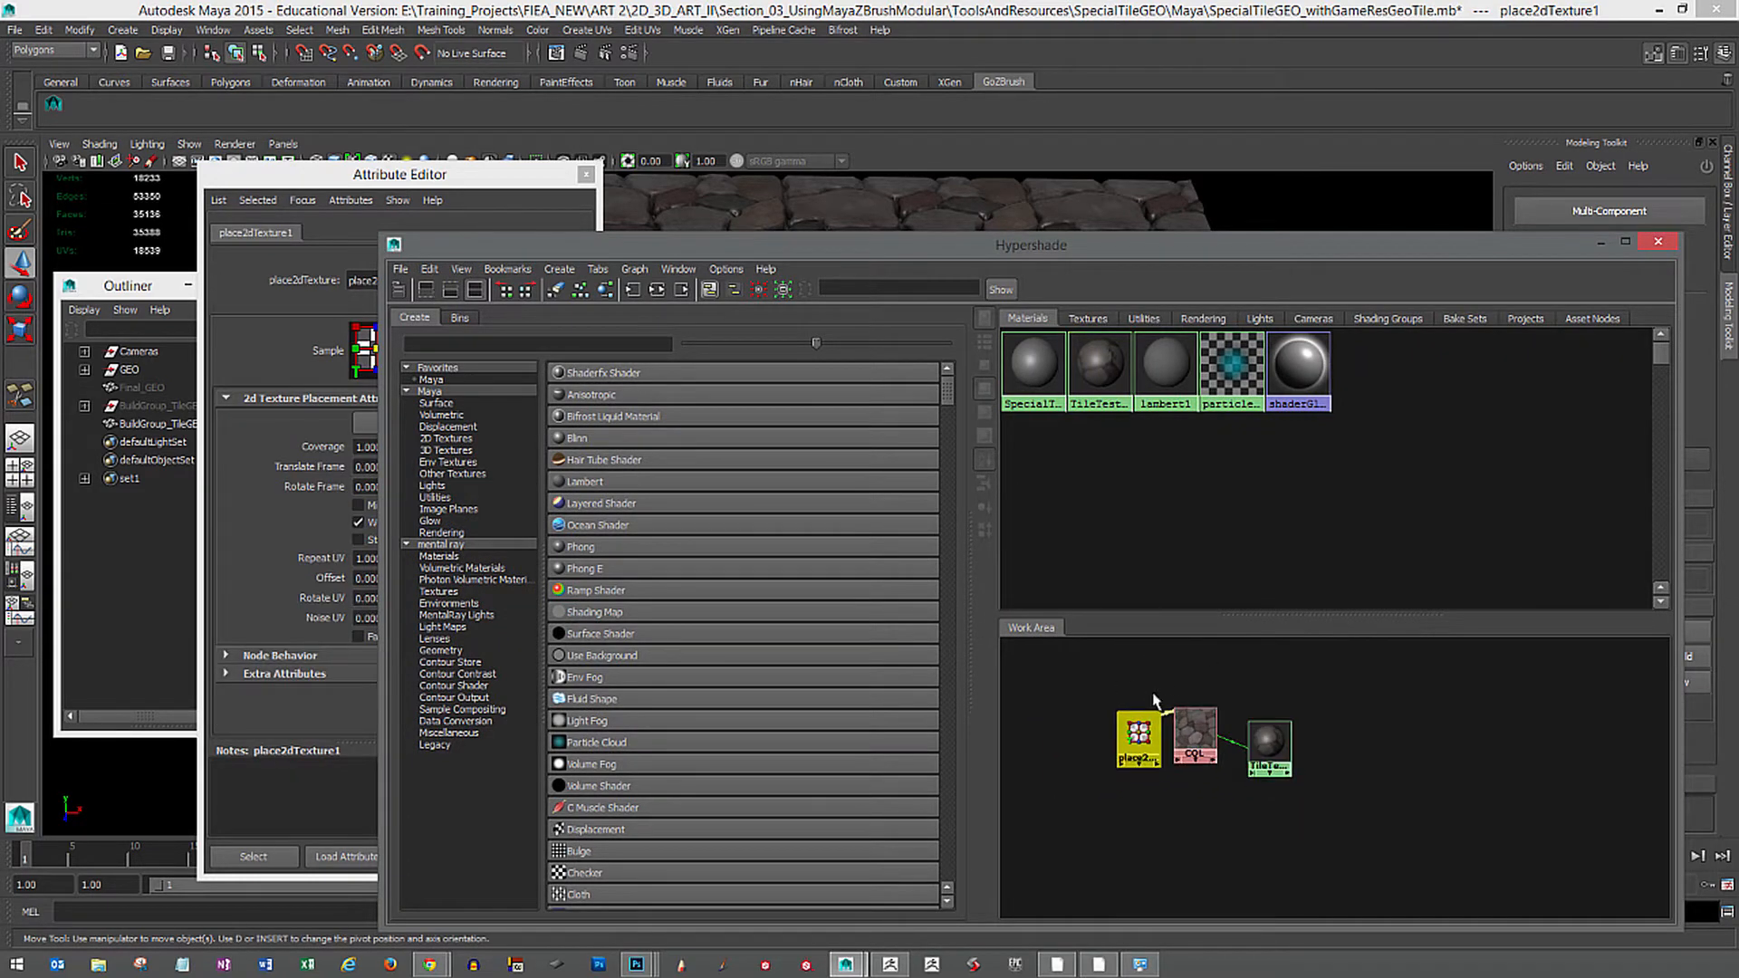
Duplicate the COL file texture and its place2dTexture node as a shading network, and place the copy below the originals.
drag(1180, 781, 1176, 770)
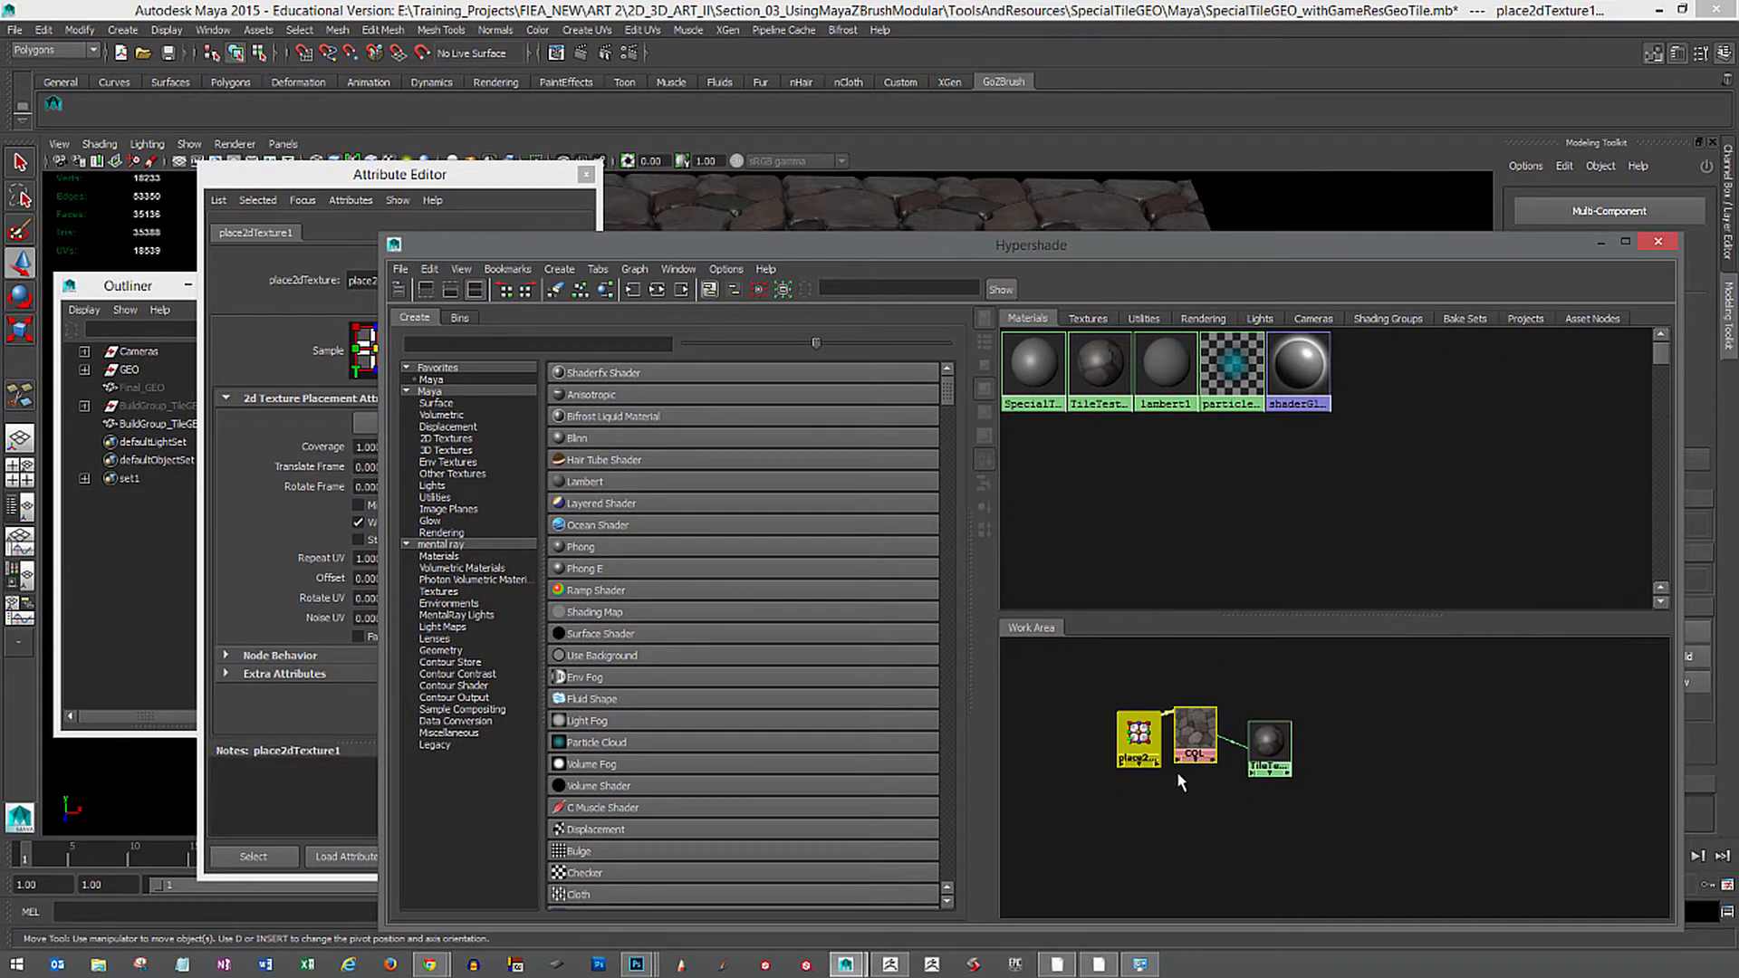
click(429, 269)
mouse_move(580, 435)
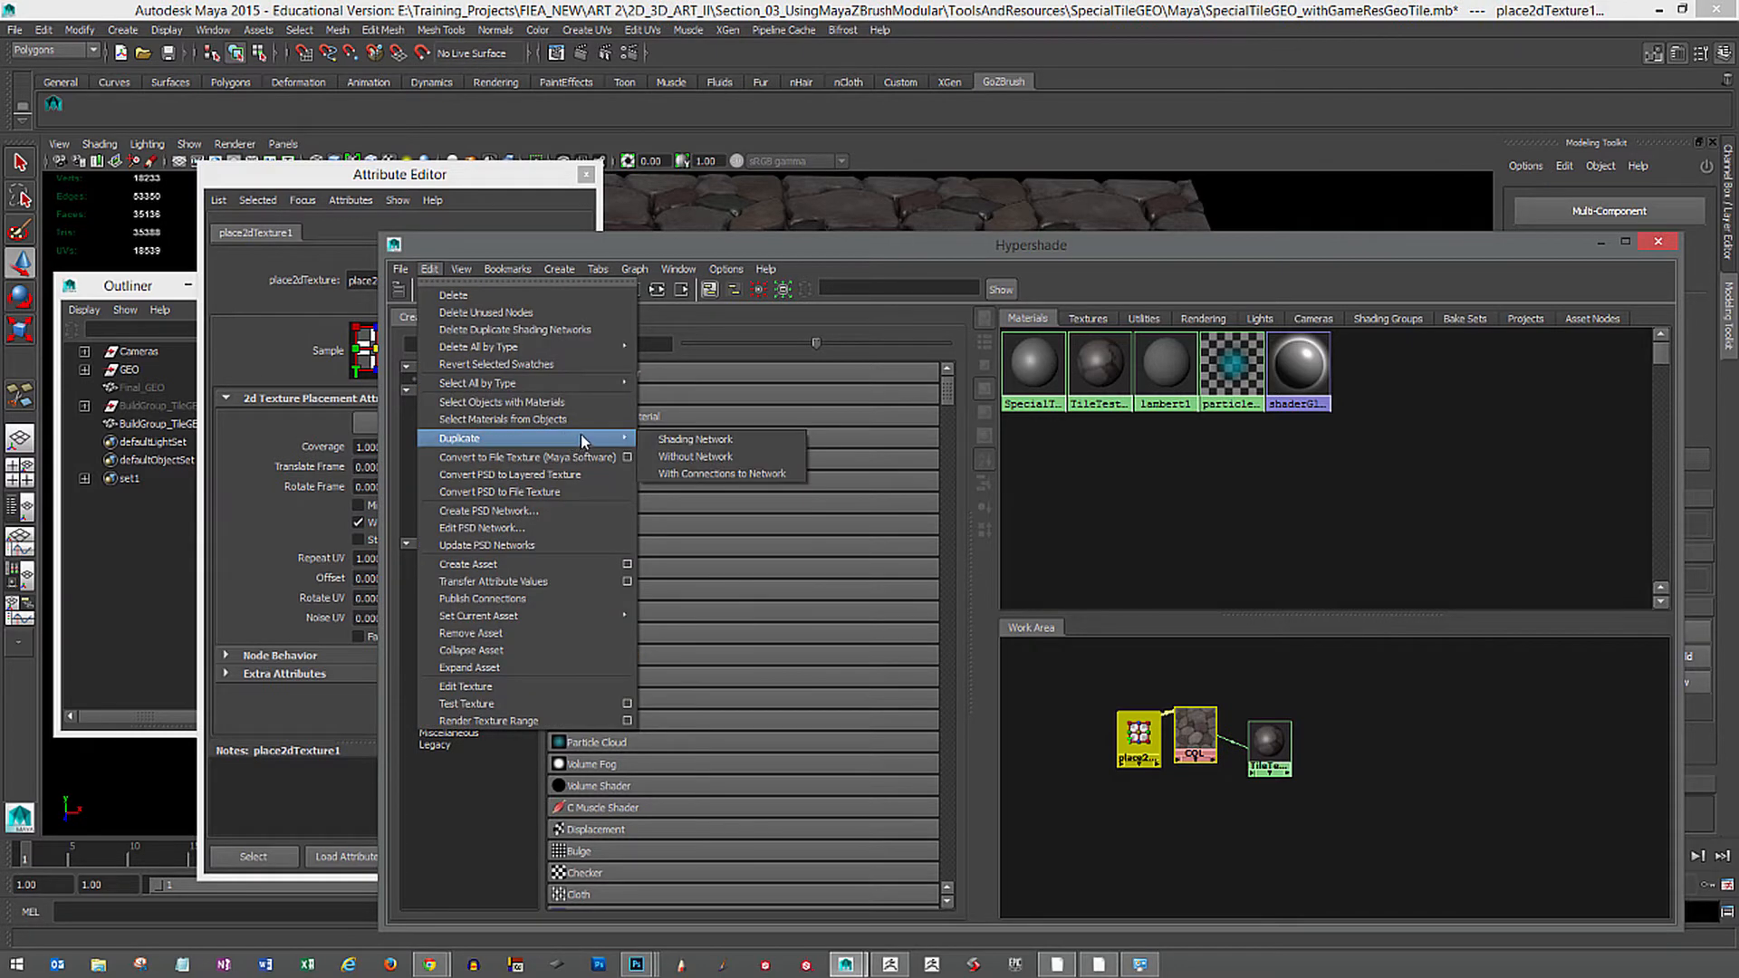
click(696, 439)
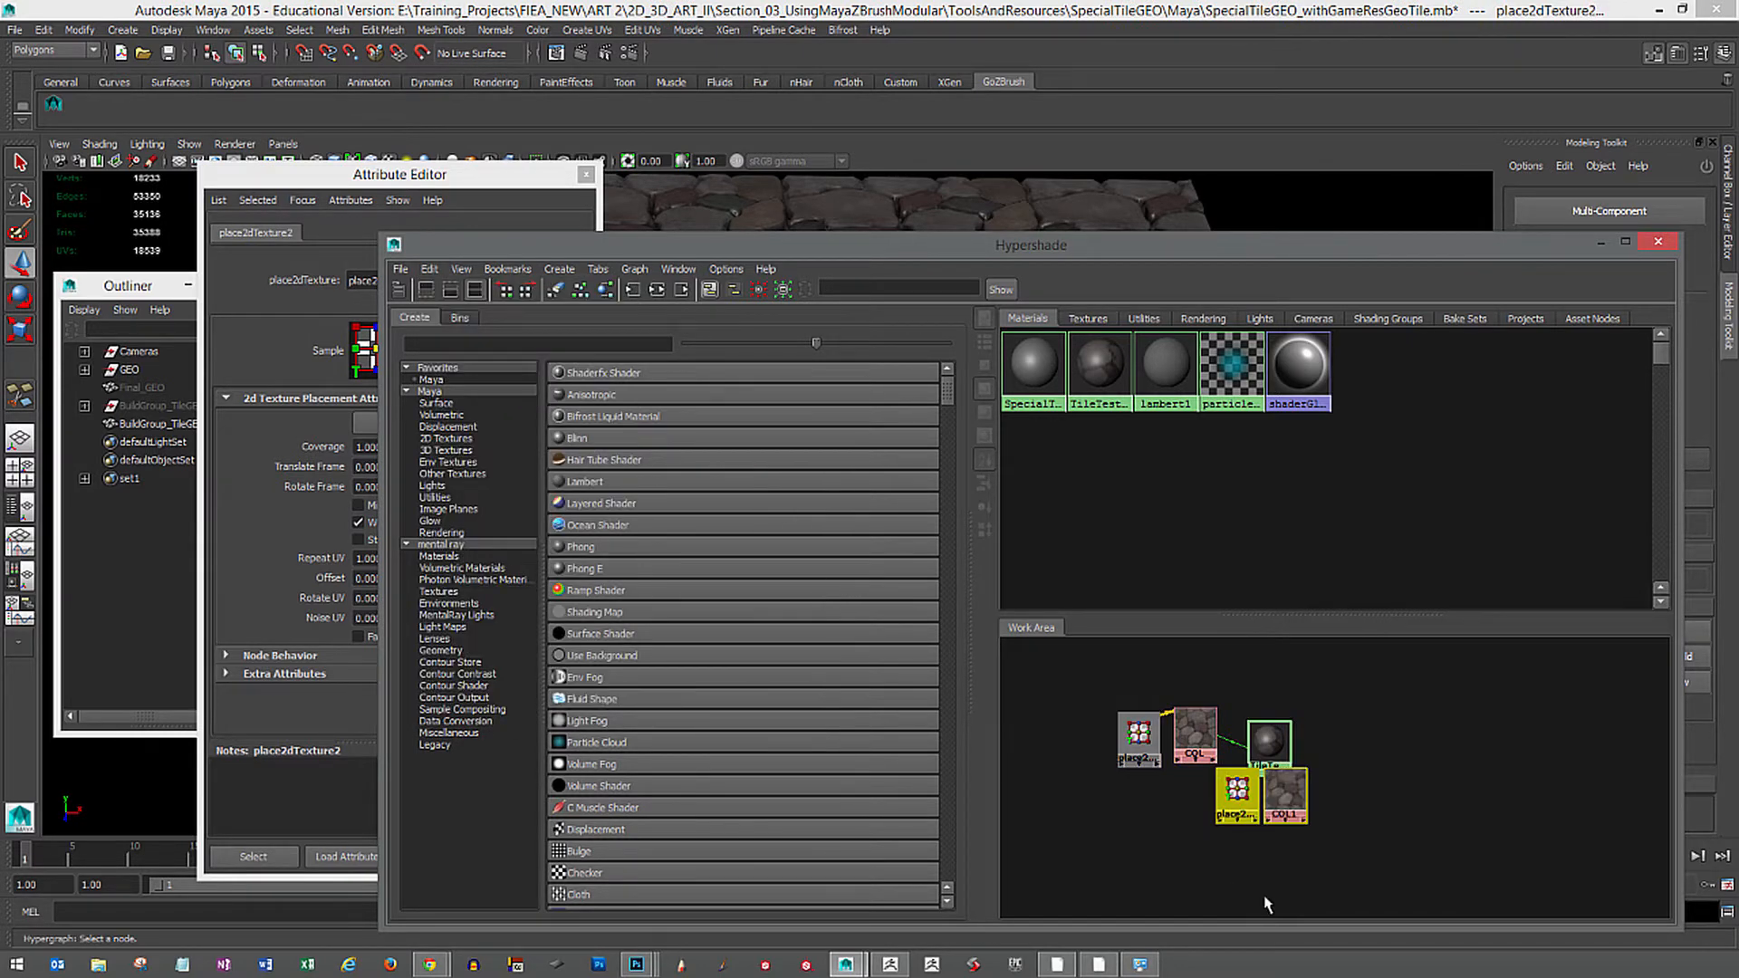
alt+middle_drag(1262, 848, 1205, 801)
drag(1217, 775, 1115, 804)
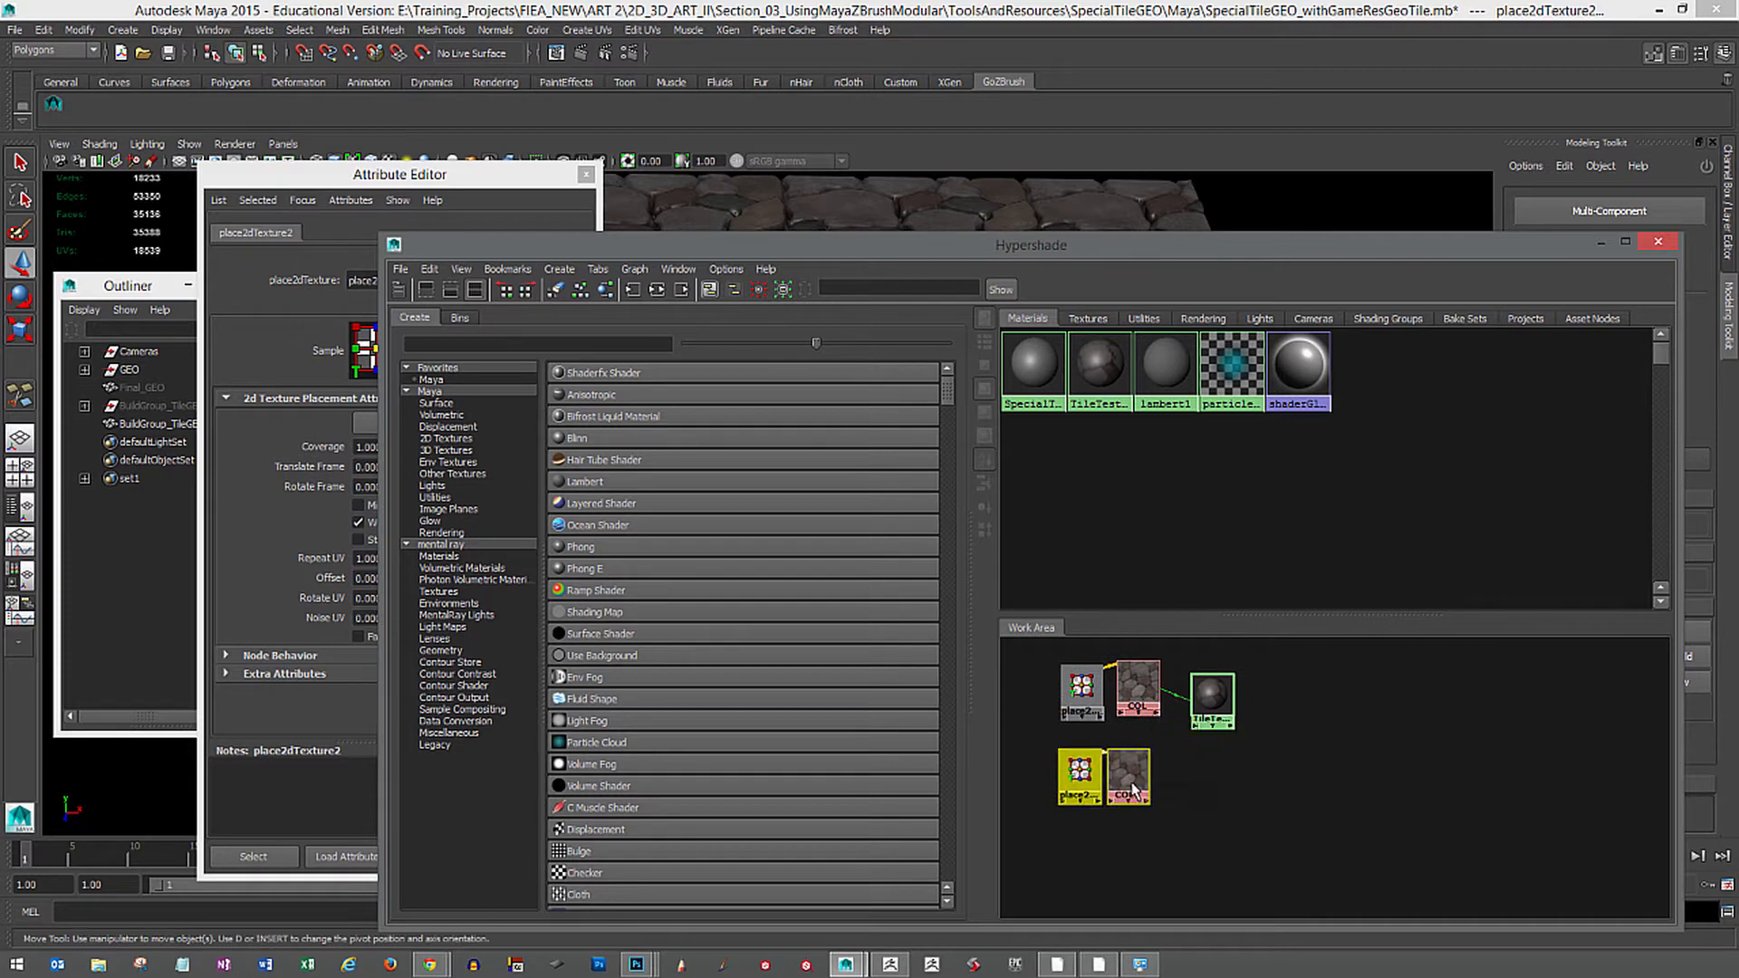
Rename the duplicated COL file texture as SPEC.
click(1130, 774)
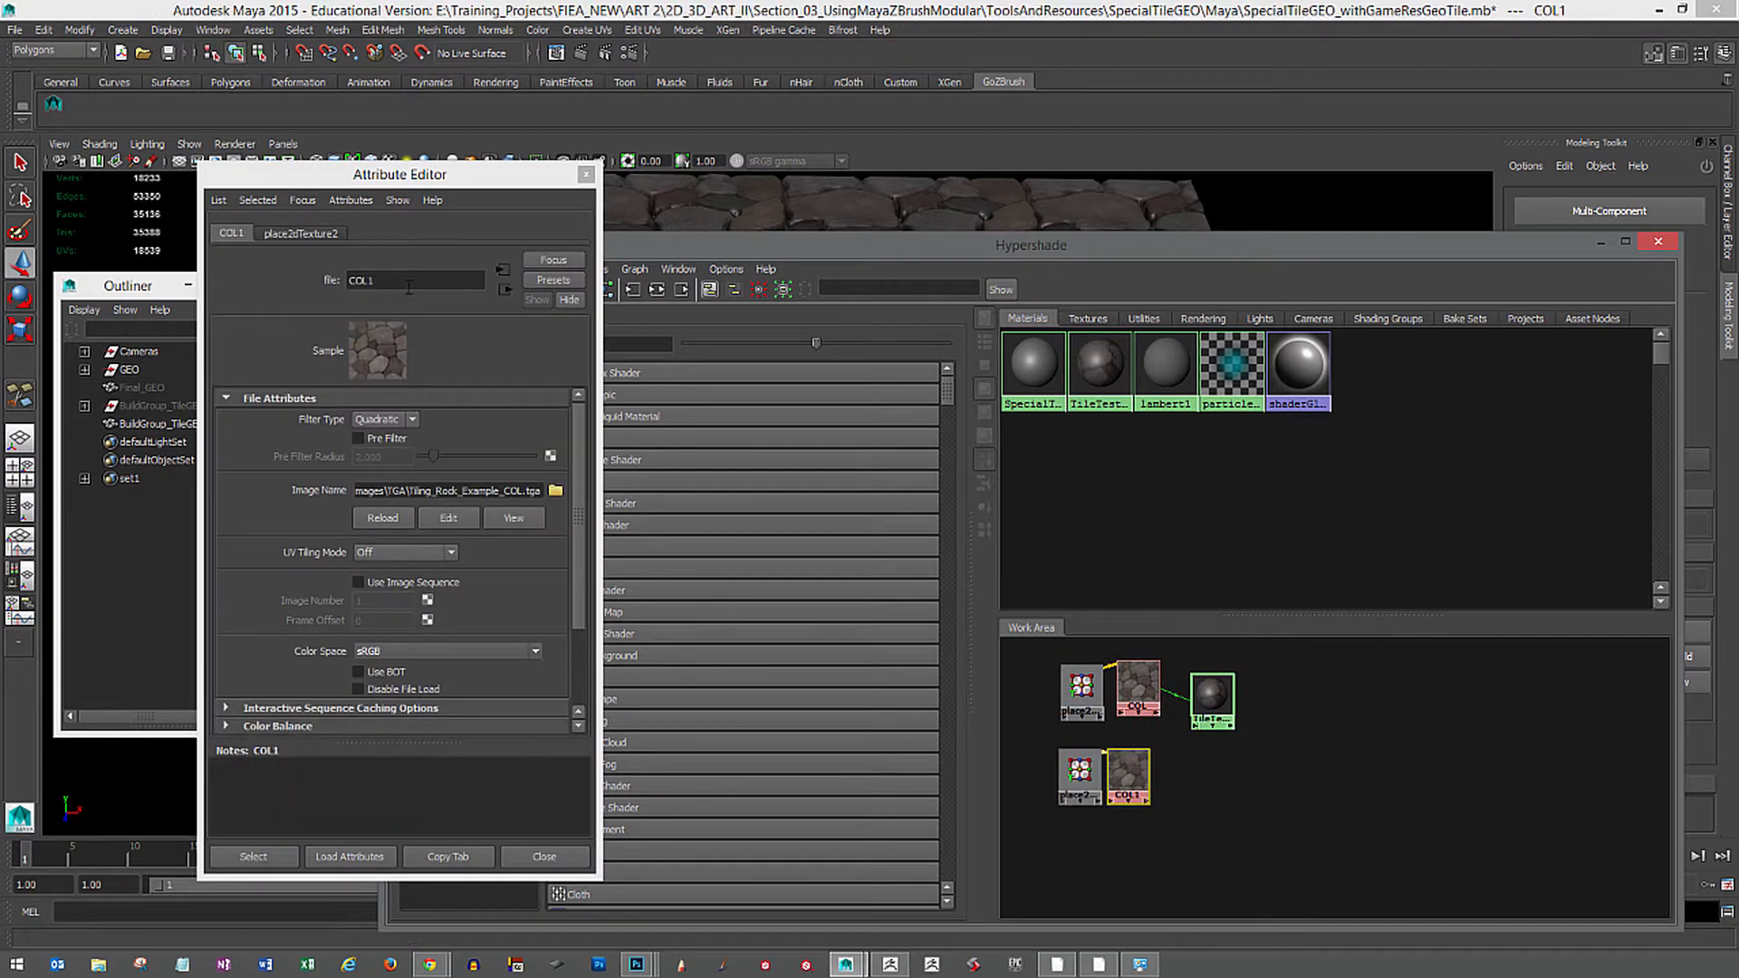
click(306, 258)
key(Return)
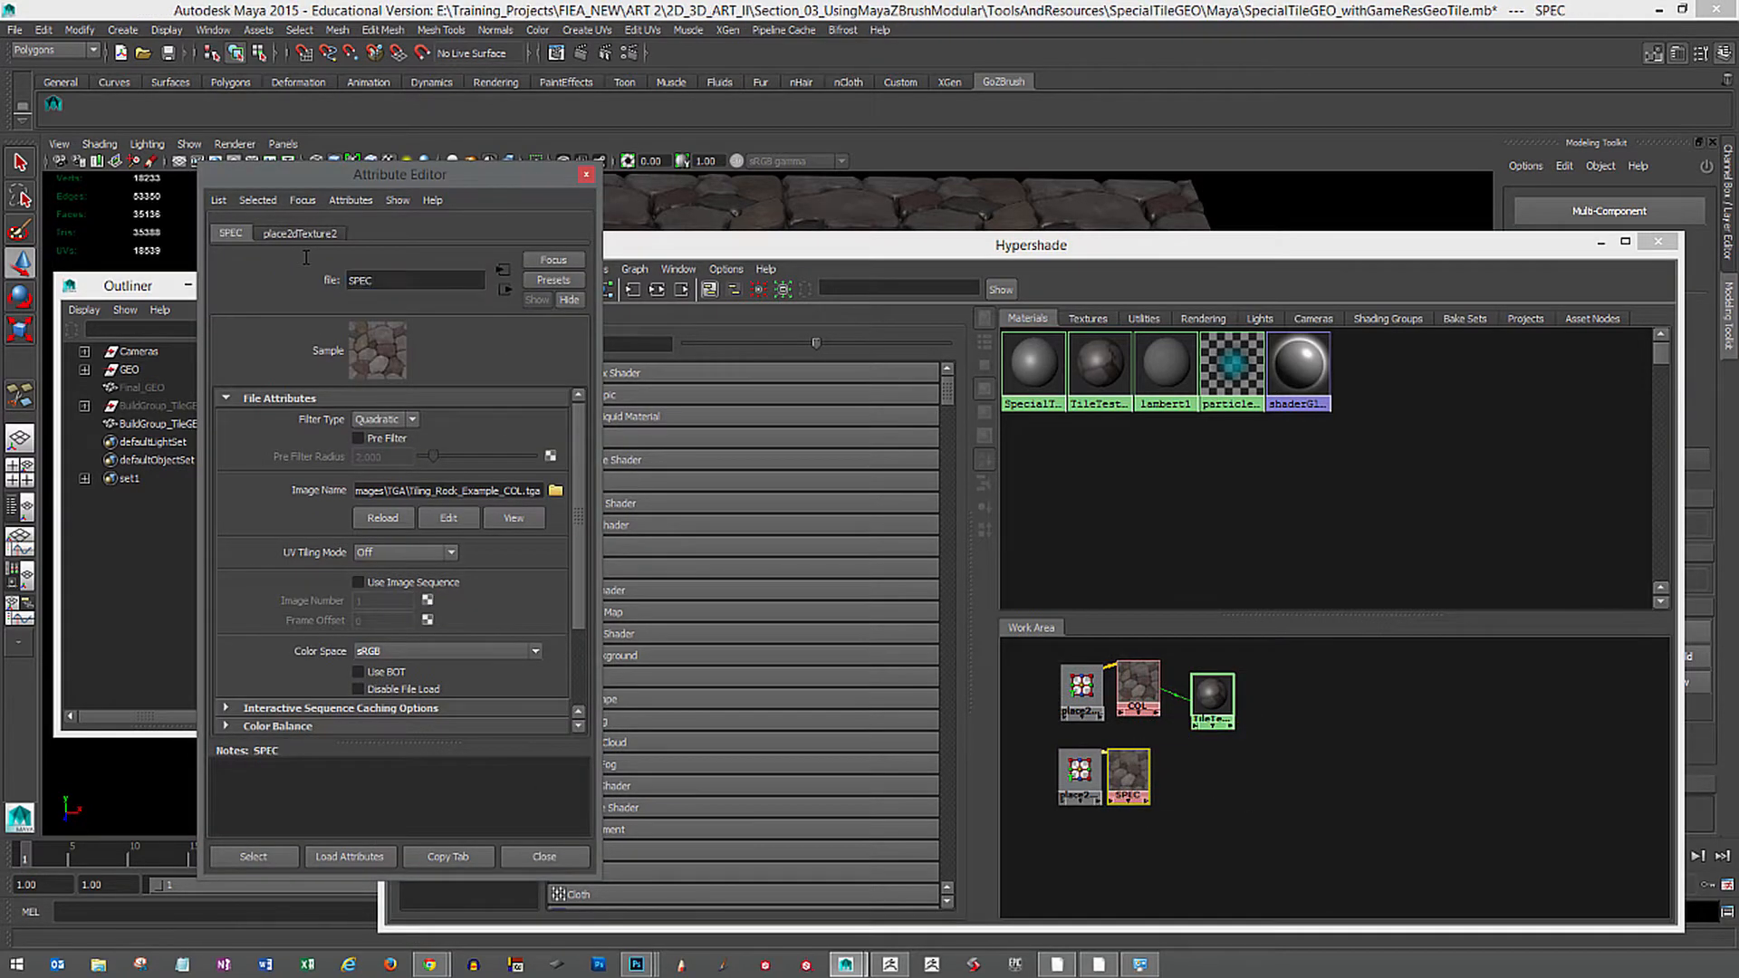
Duplicate the SPEC file texture together with its place2dTexture node.
click(1024, 841)
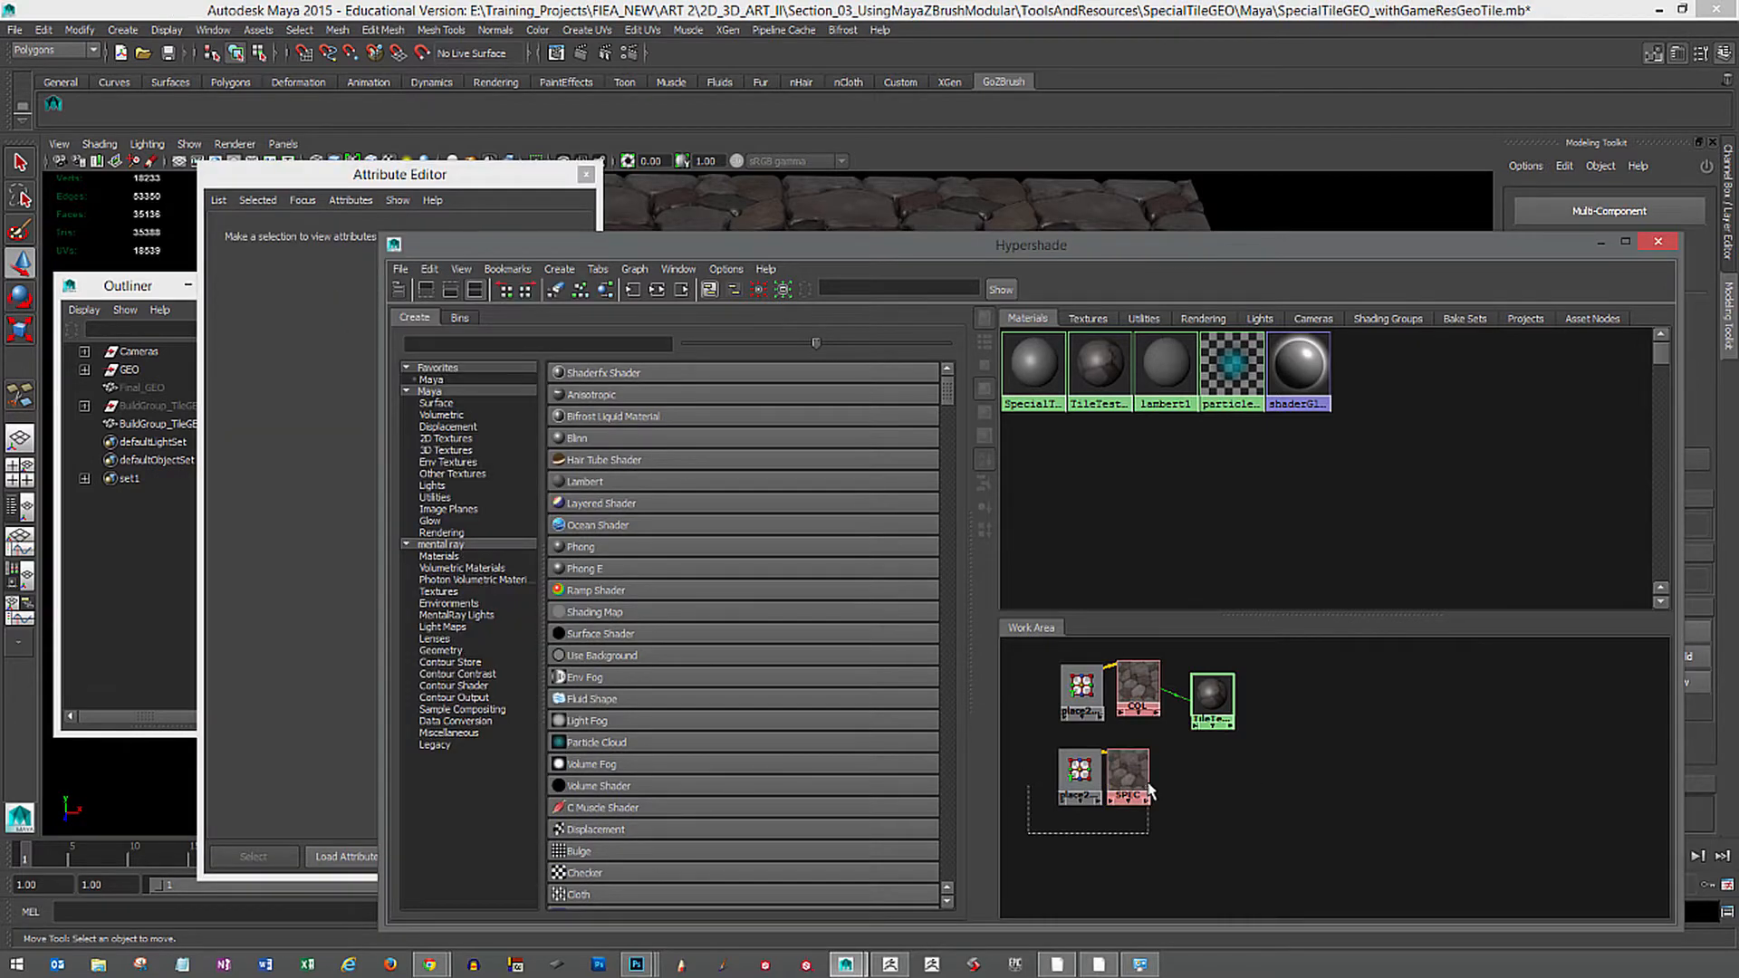
drag(1148, 792, 1148, 791)
click(431, 269)
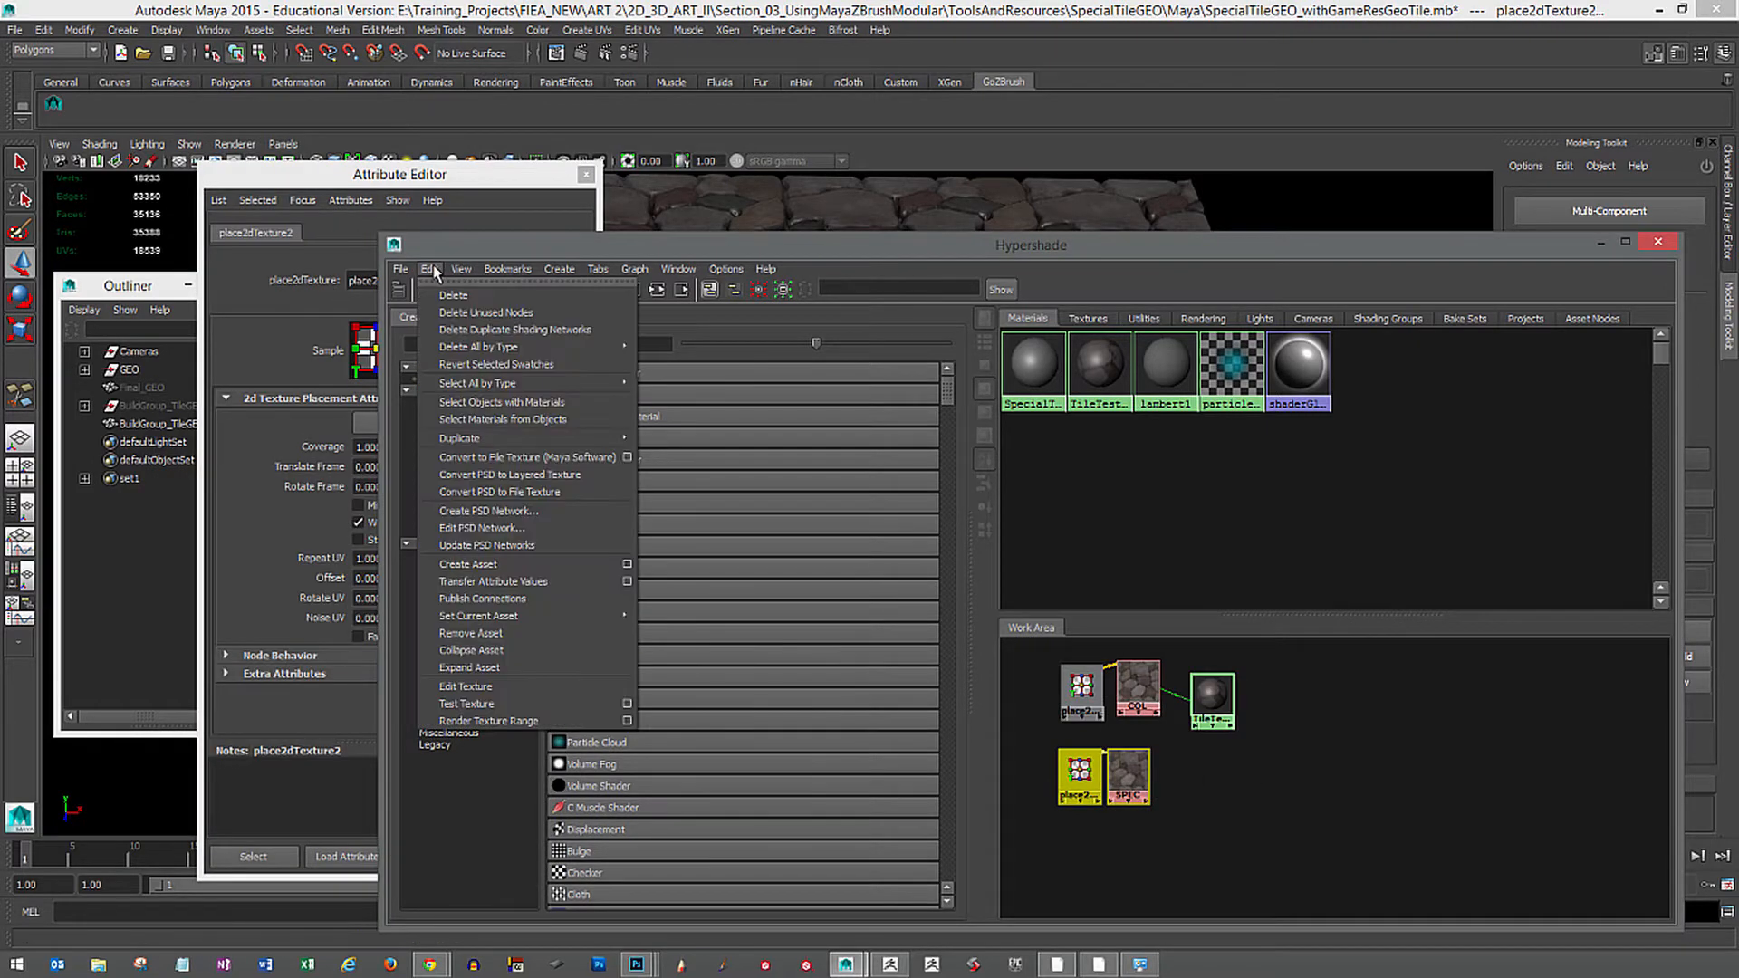
mouse_move(614, 439)
click(705, 458)
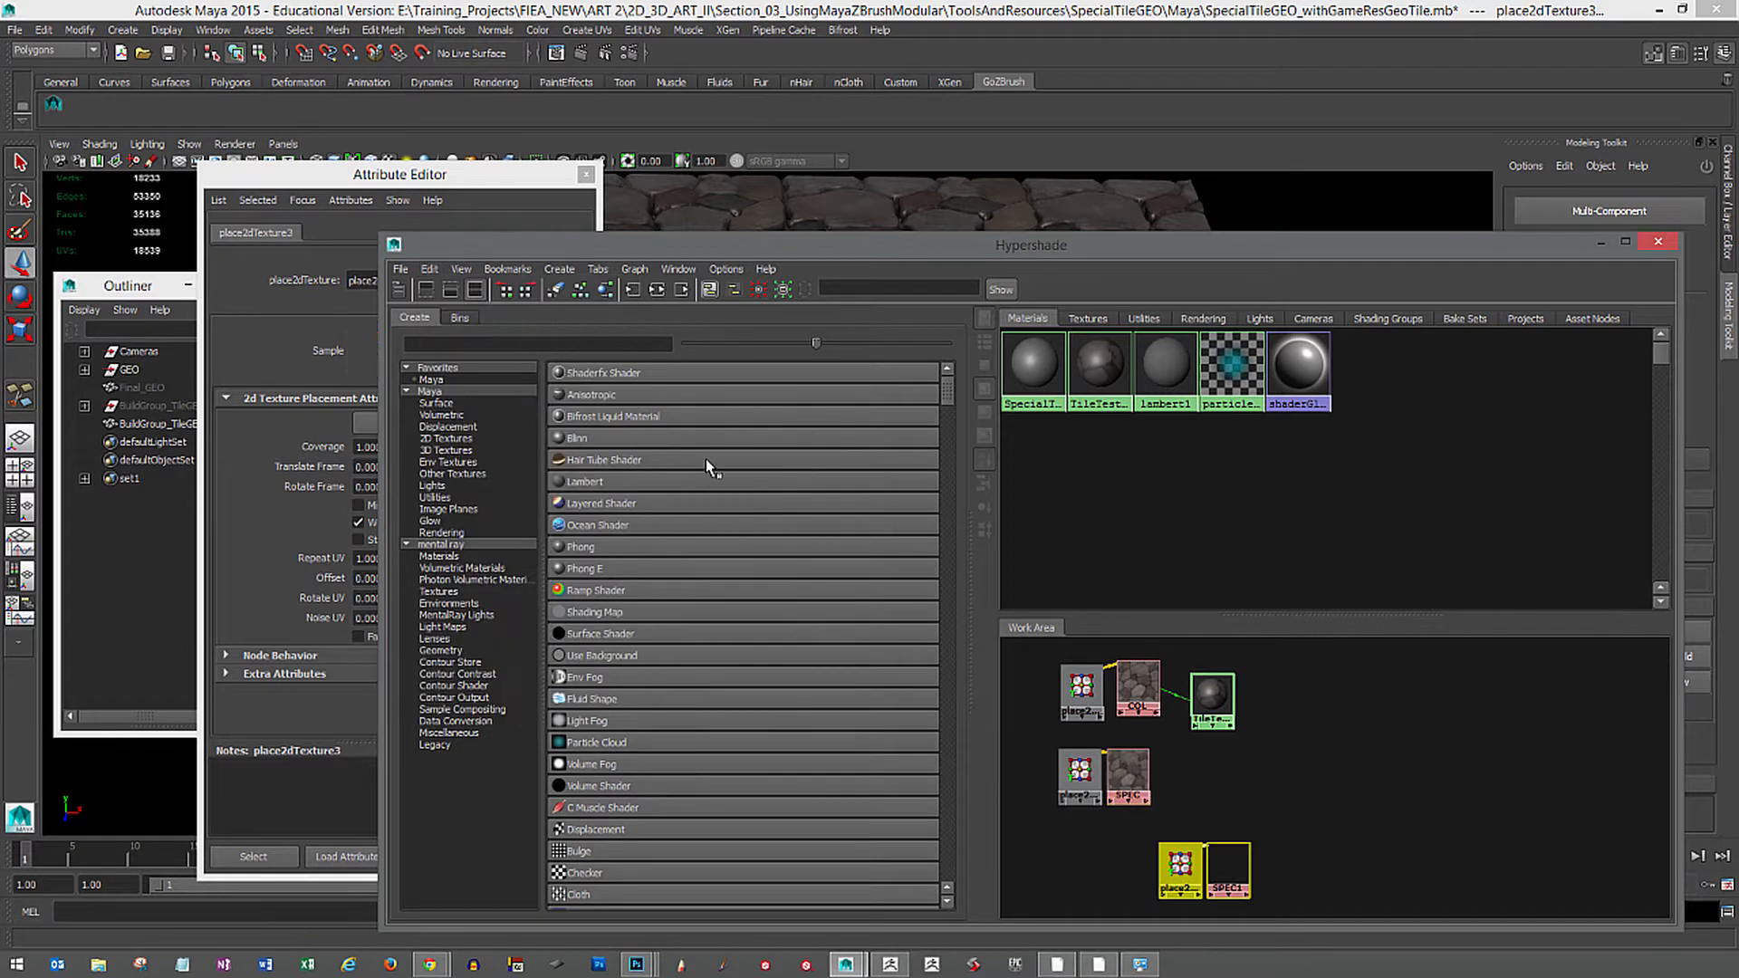
click(1315, 879)
Rename the copy of the SPEC texture as NORM and load Tiling_Rock_Example_NORM.tga into it.
click(1230, 874)
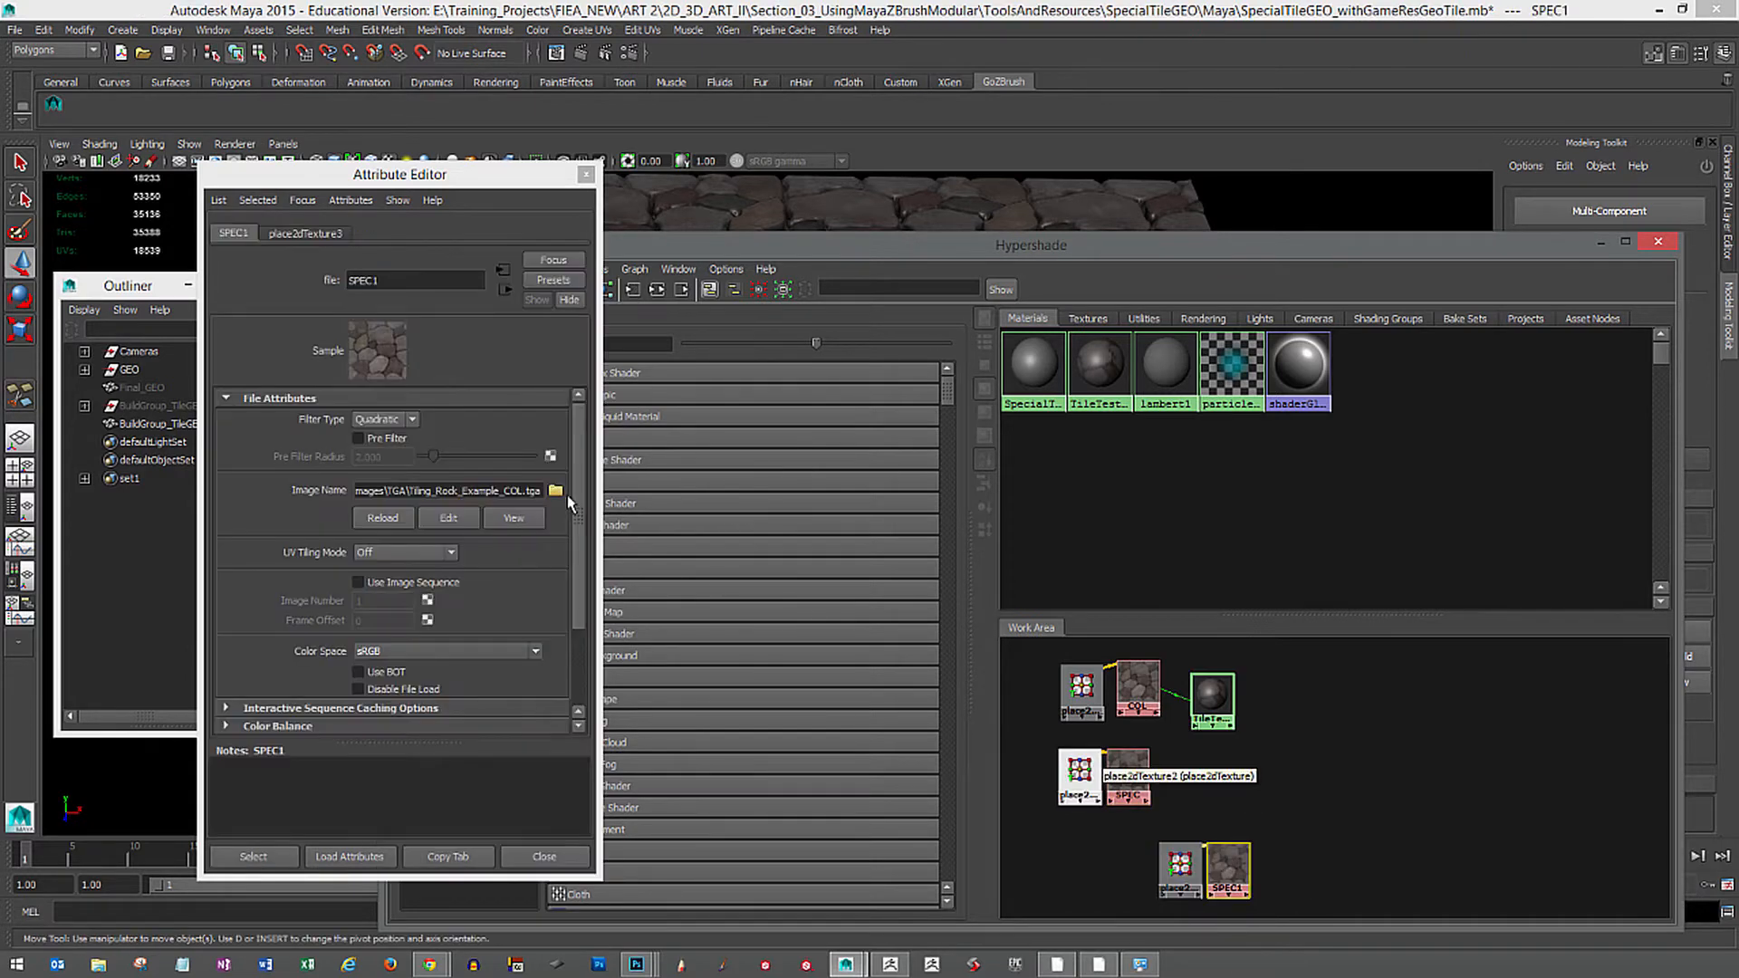
double_click(367, 280)
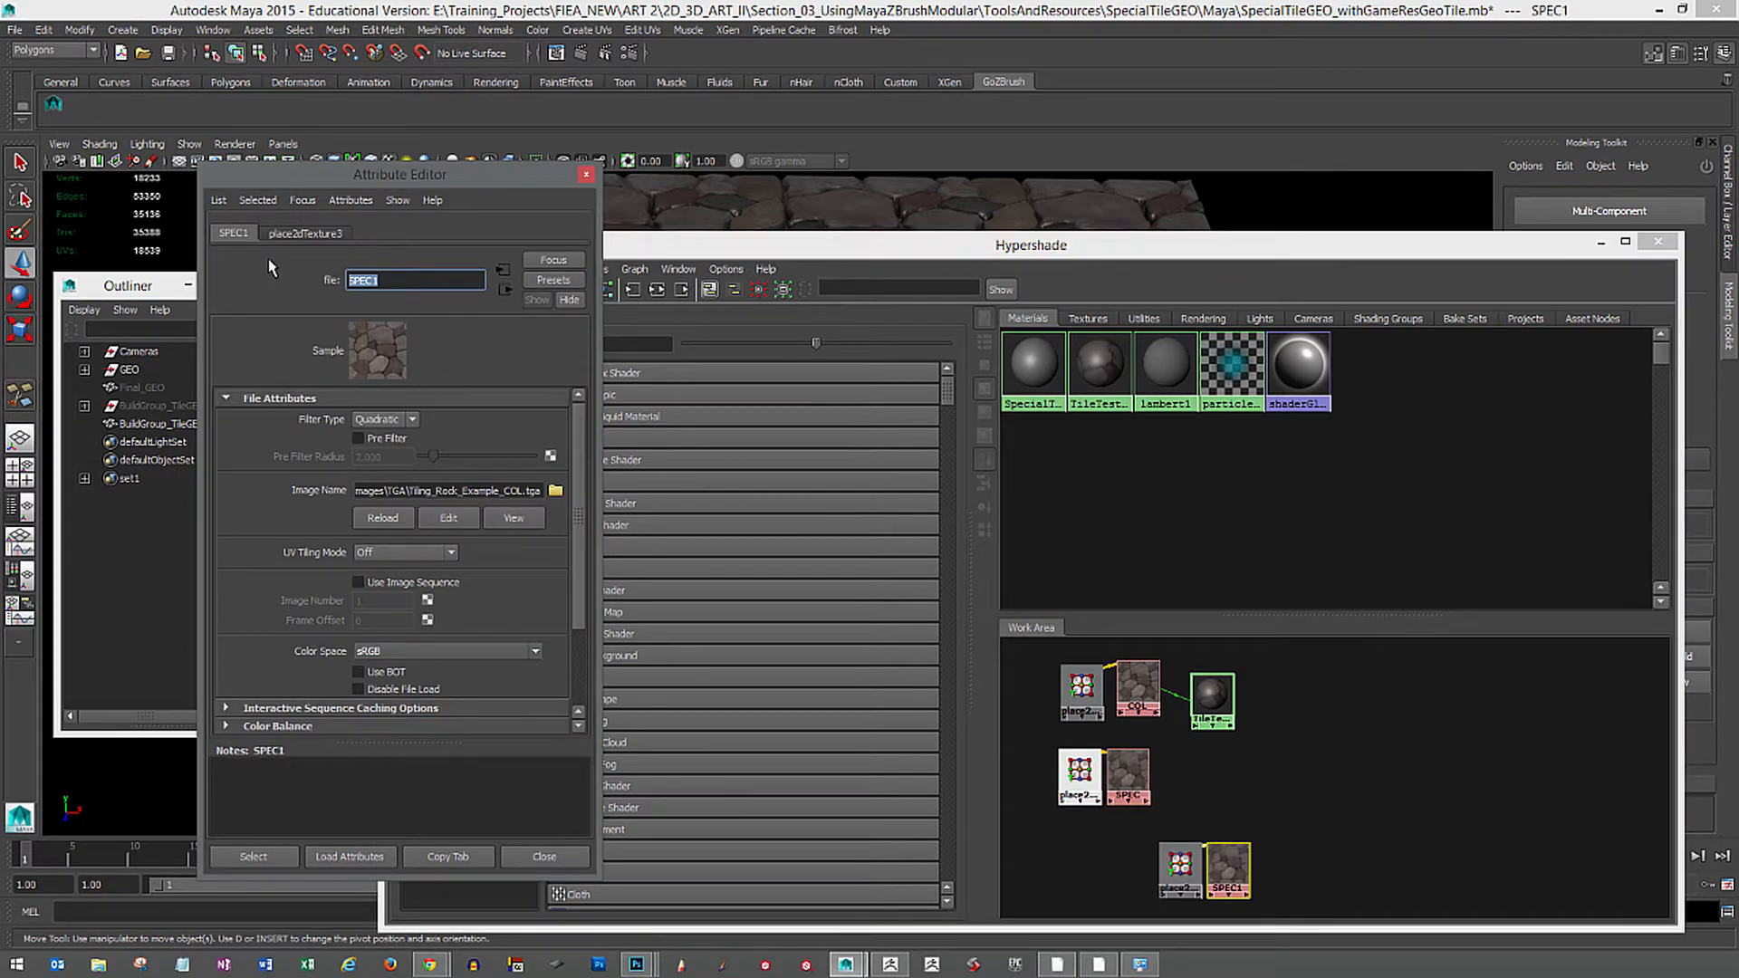
text(NORM)
key(Return)
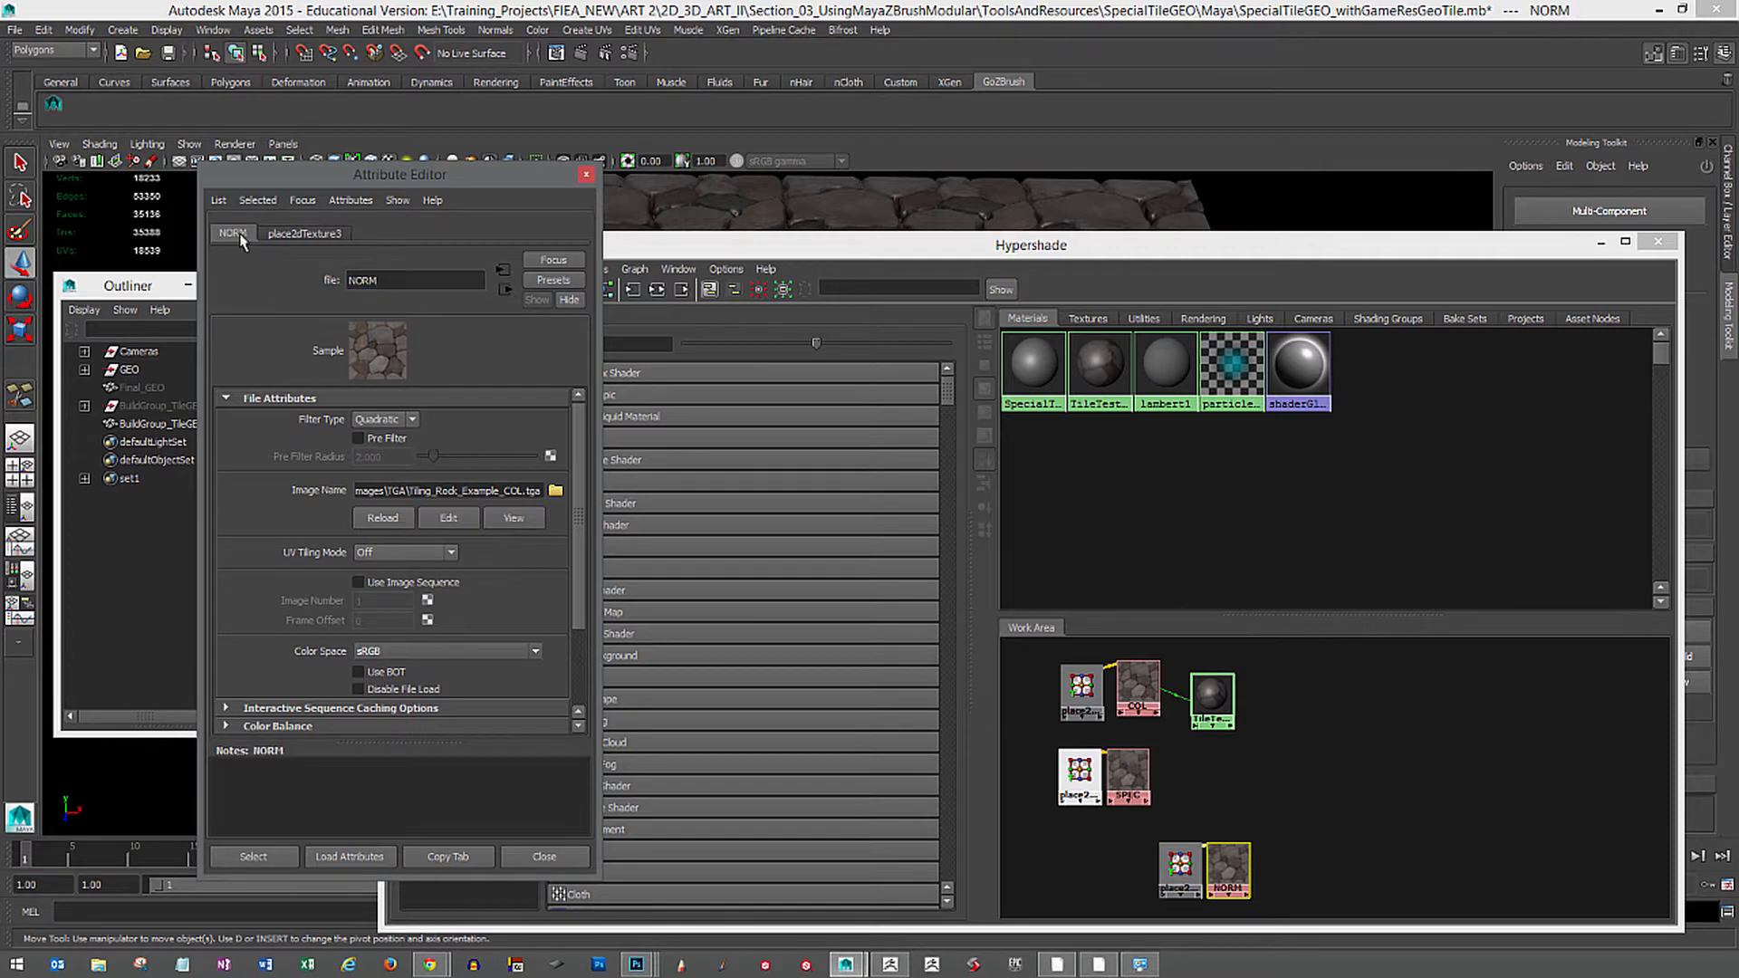
click(556, 491)
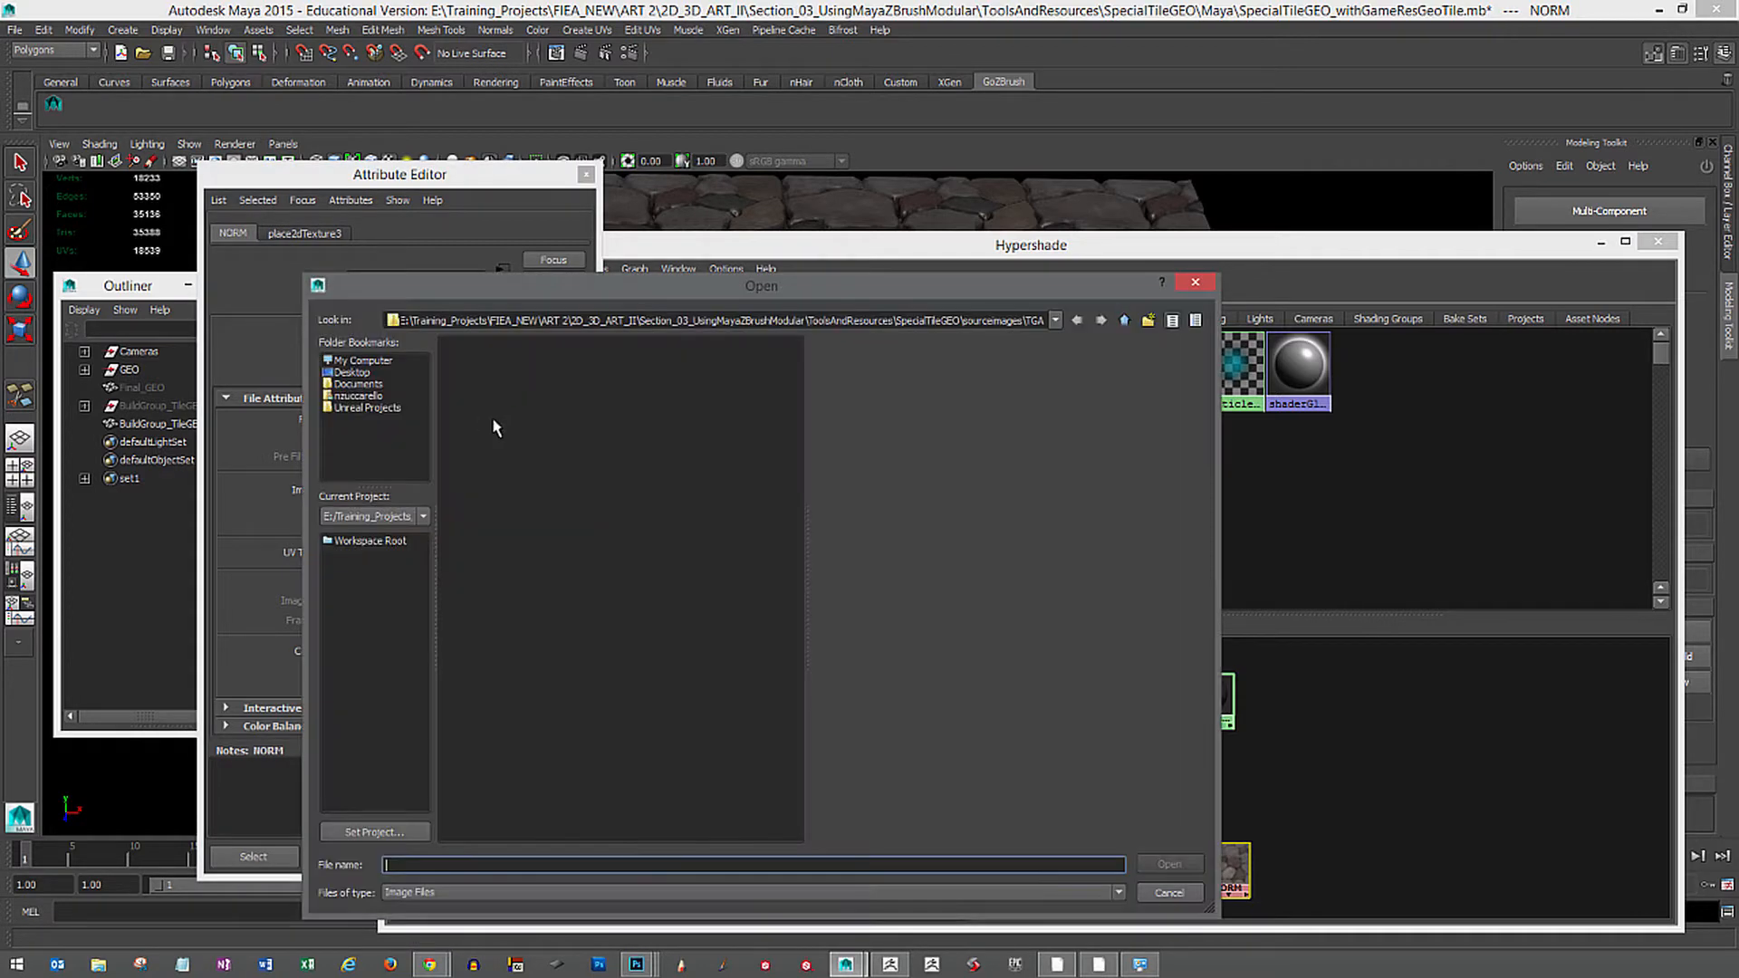
click(543, 374)
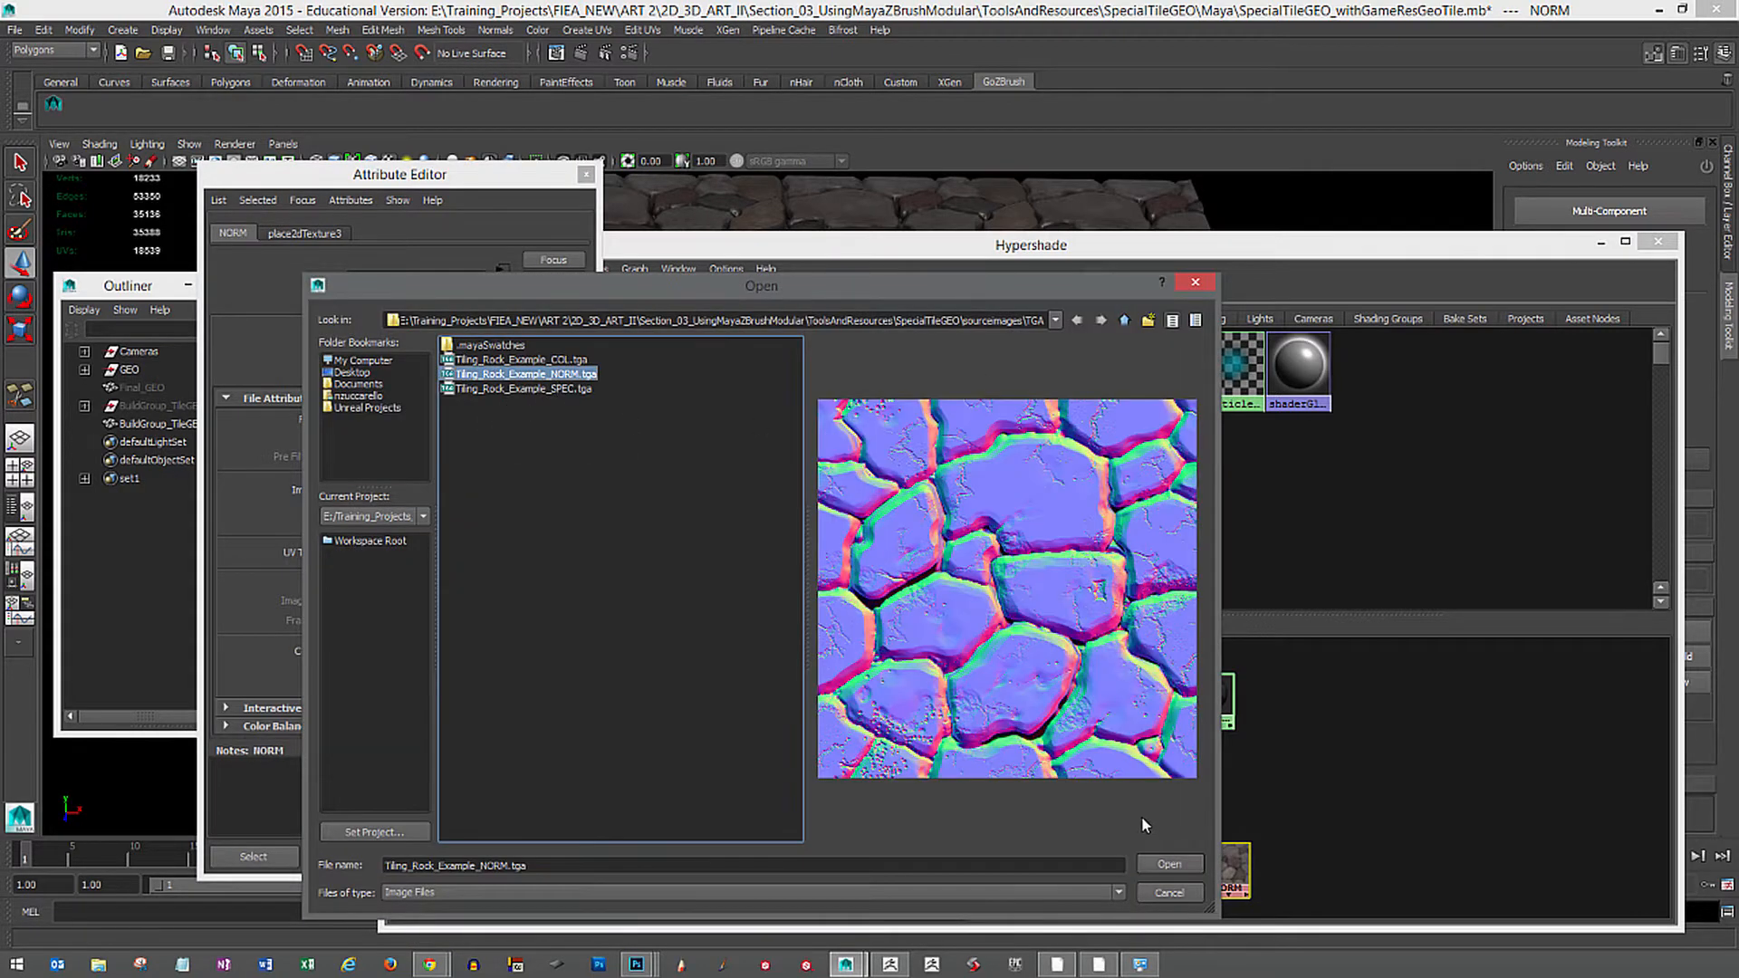
click(1169, 865)
Load Tiling_Rock_Example_SPEC.tga into the SPEC file texture.
double_click(1132, 780)
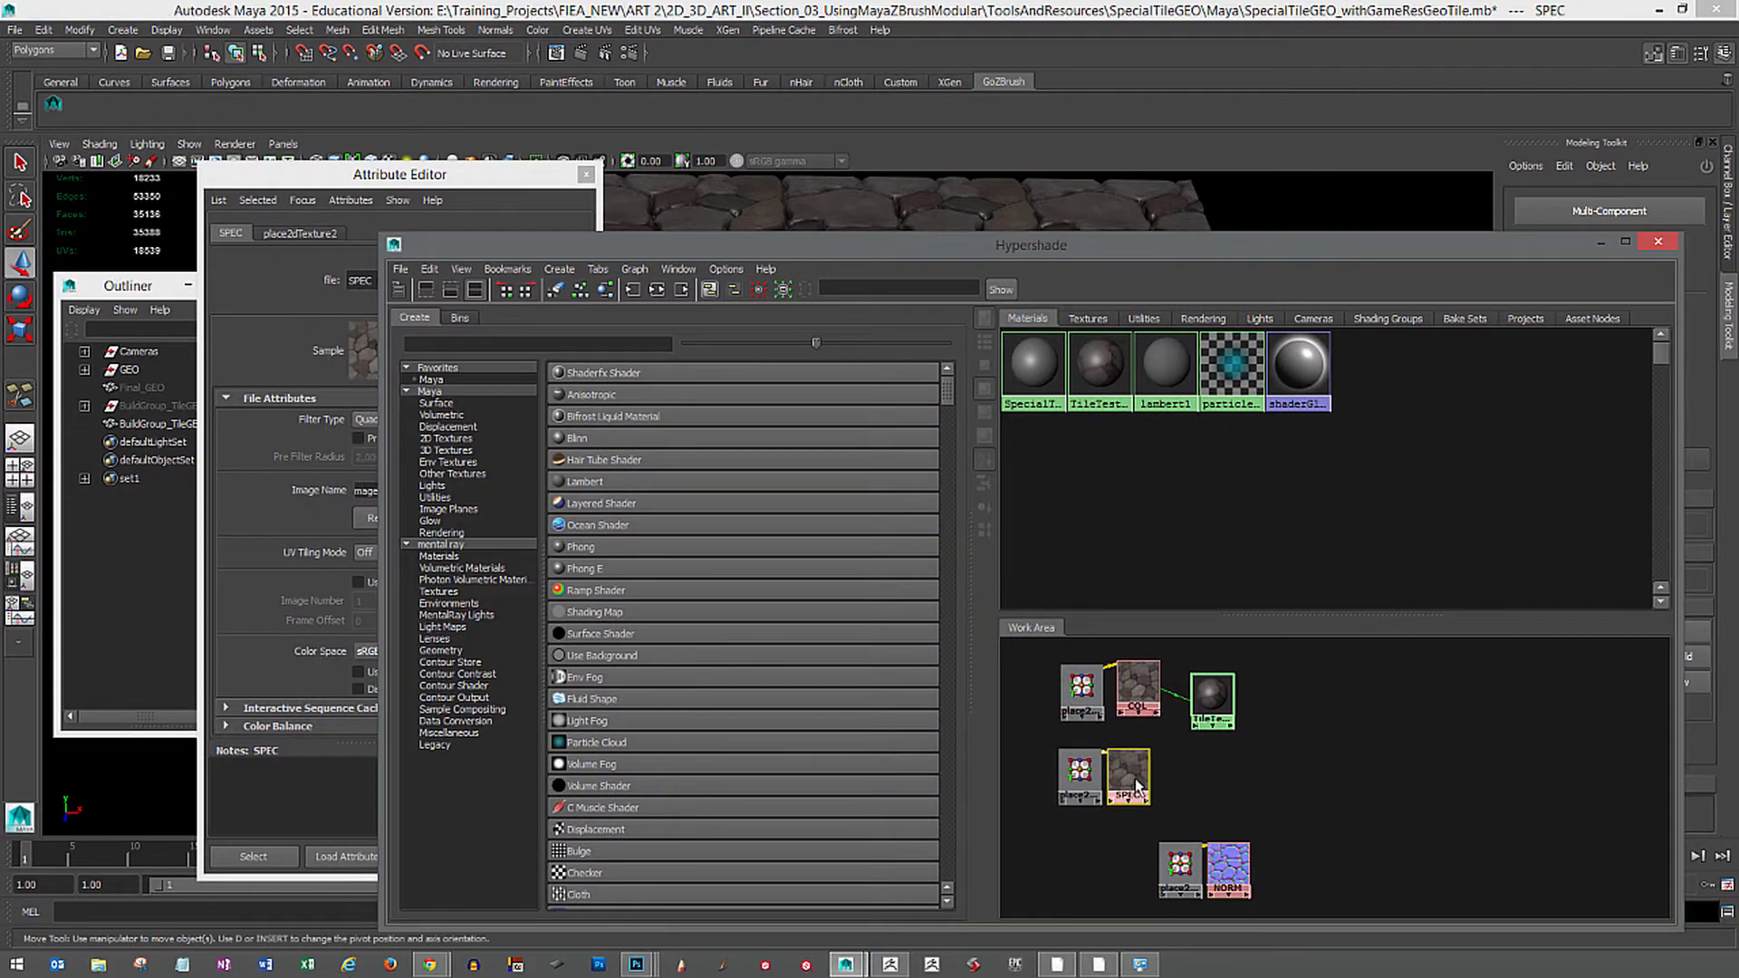
click(556, 491)
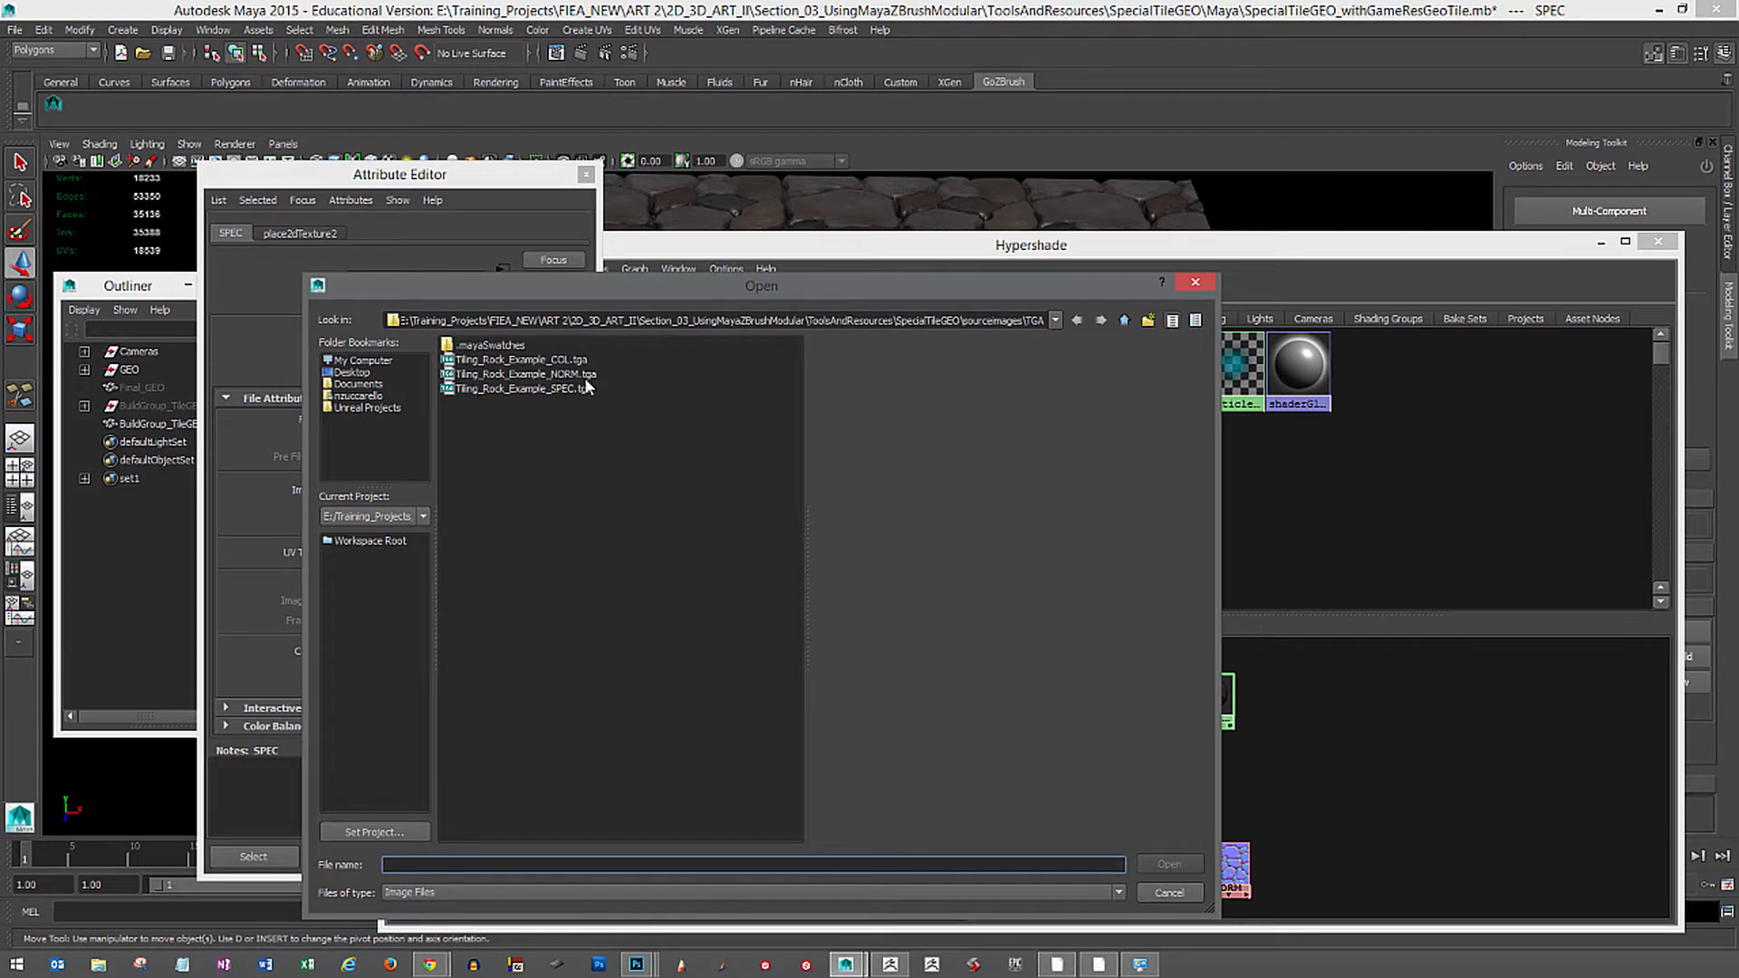
click(585, 388)
click(1170, 864)
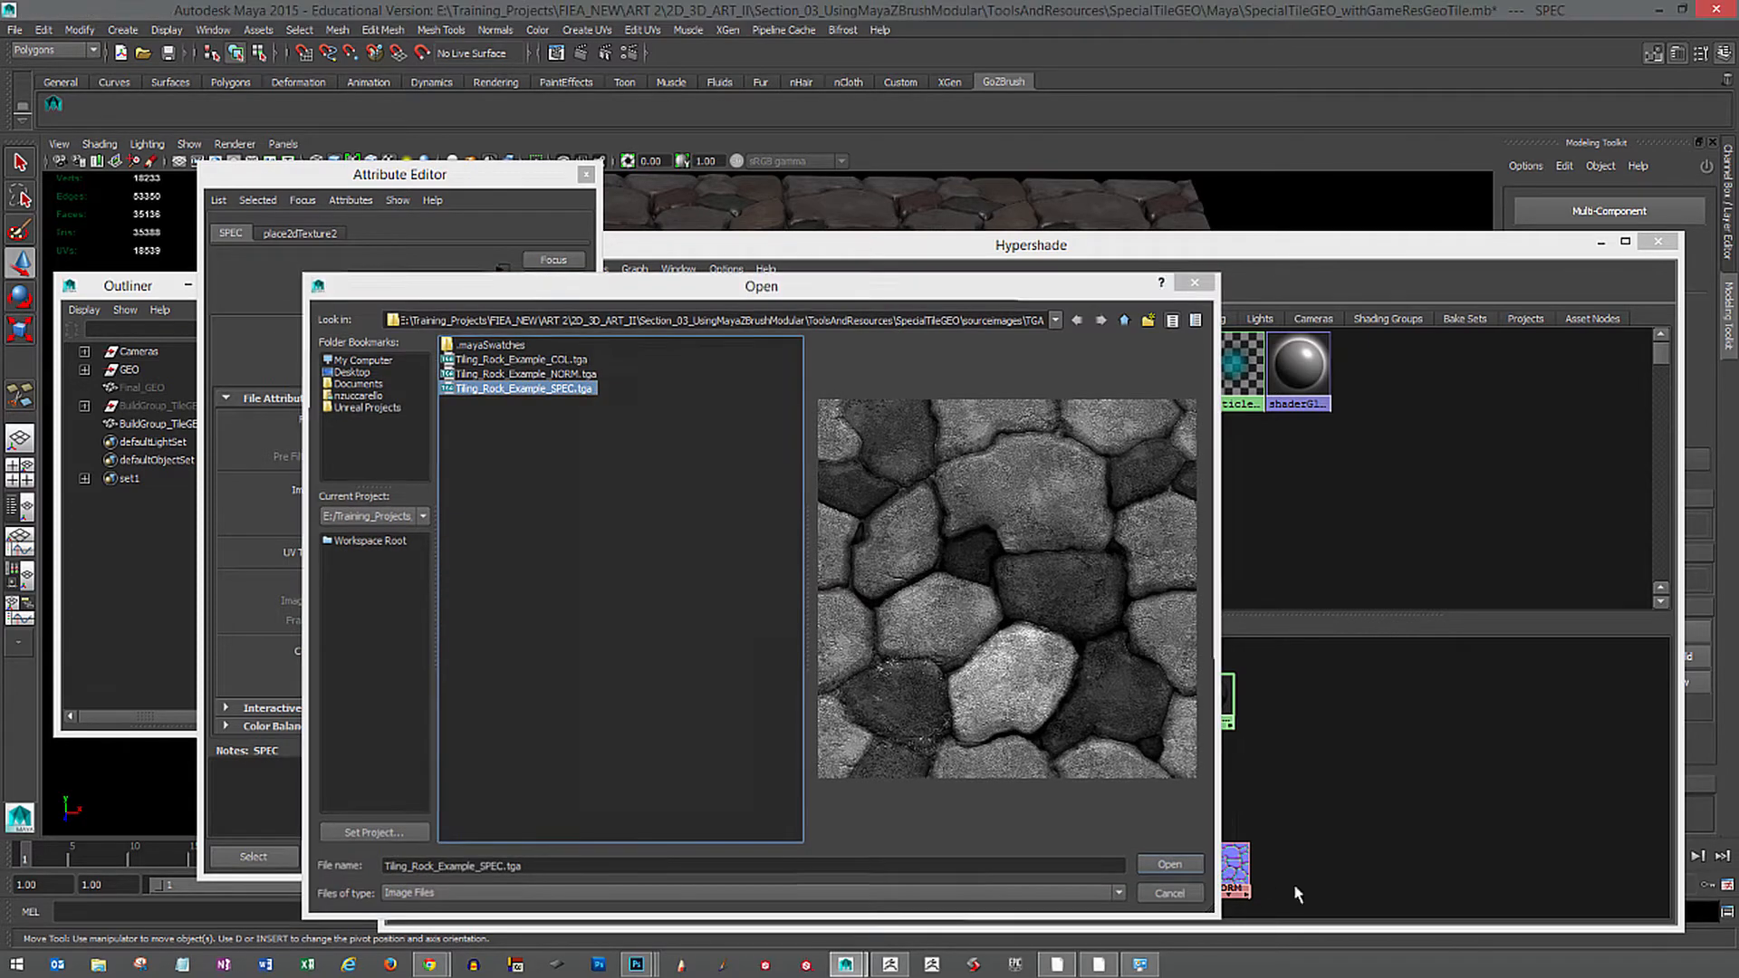
Connect the NORM texture to TileTest_MAT's Bump Mapping and set the bump node to use it as Tangent Space Normals.
click(1225, 700)
double_click(1224, 699)
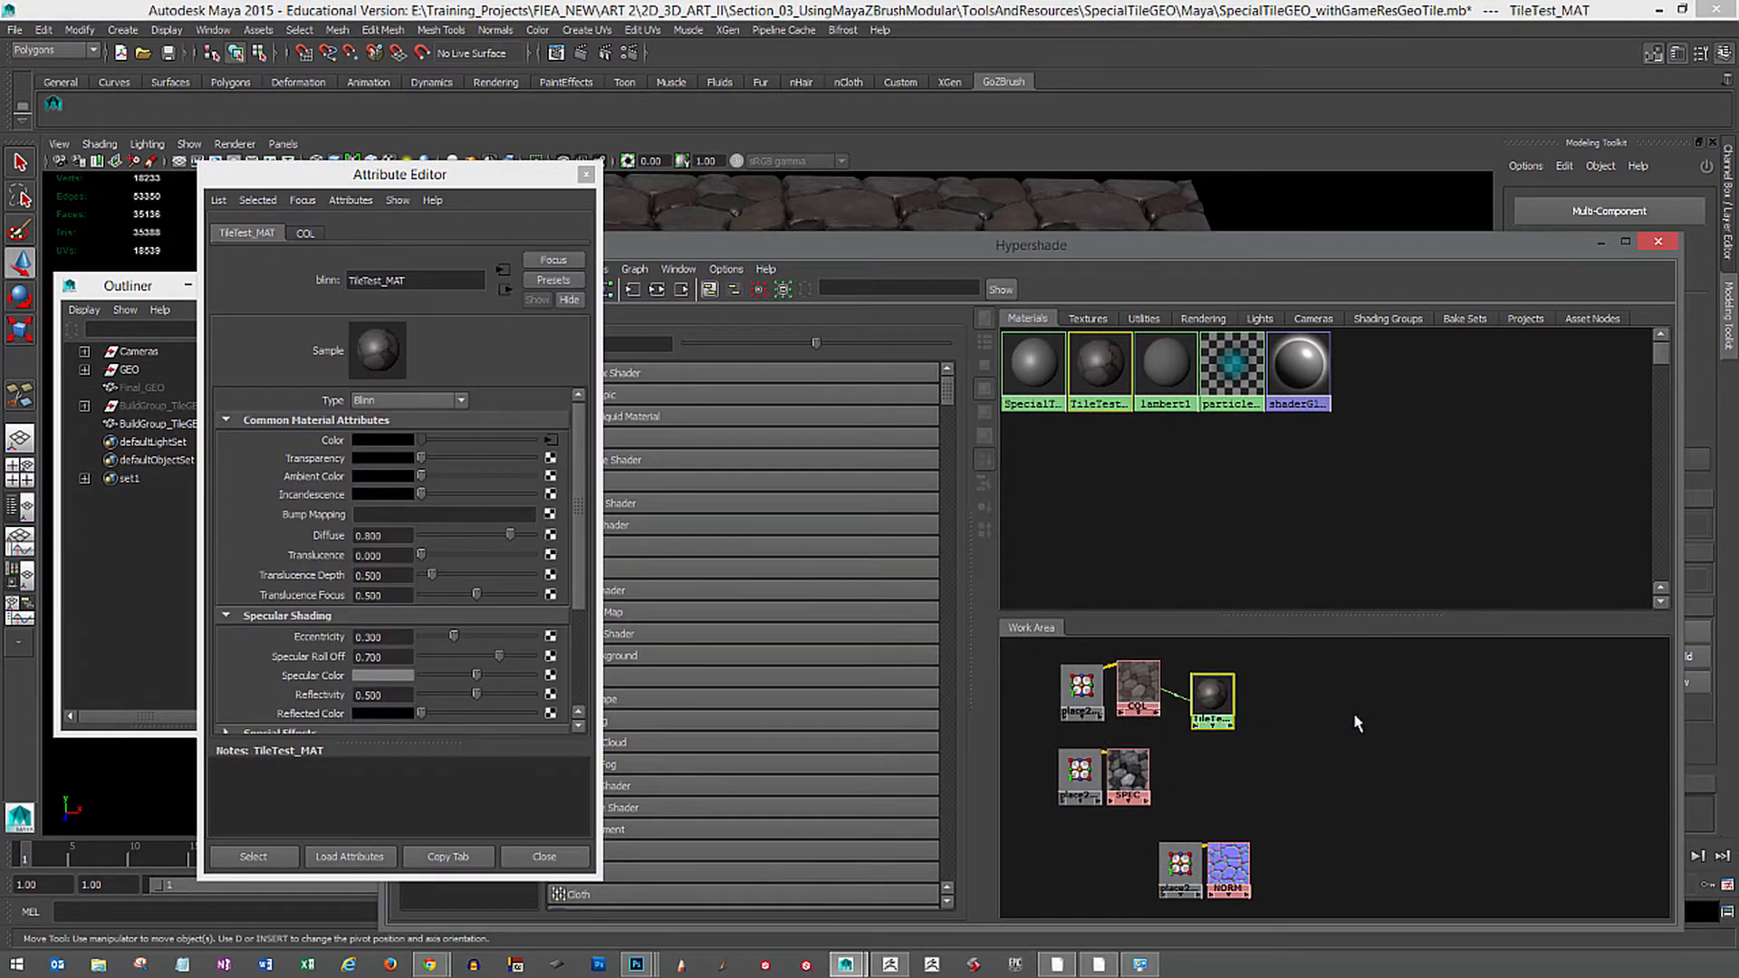
drag(451, 175, 312, 178)
drag(938, 245, 1018, 171)
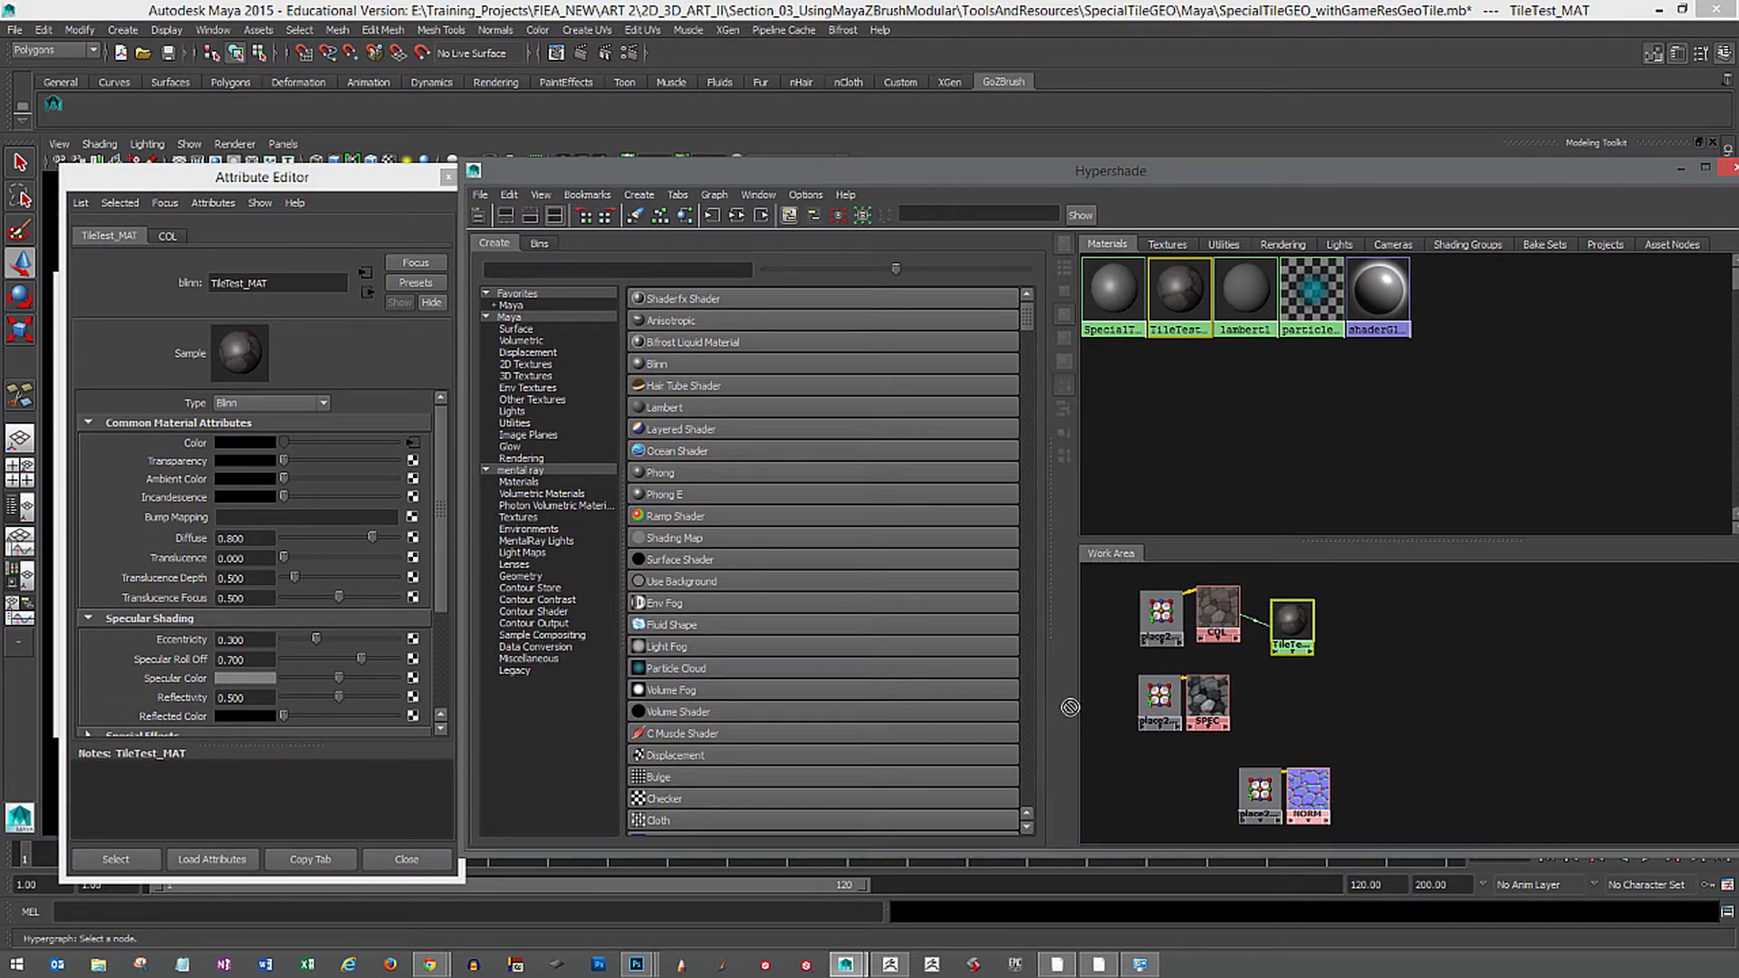
middle_drag(186, 523, 187, 523)
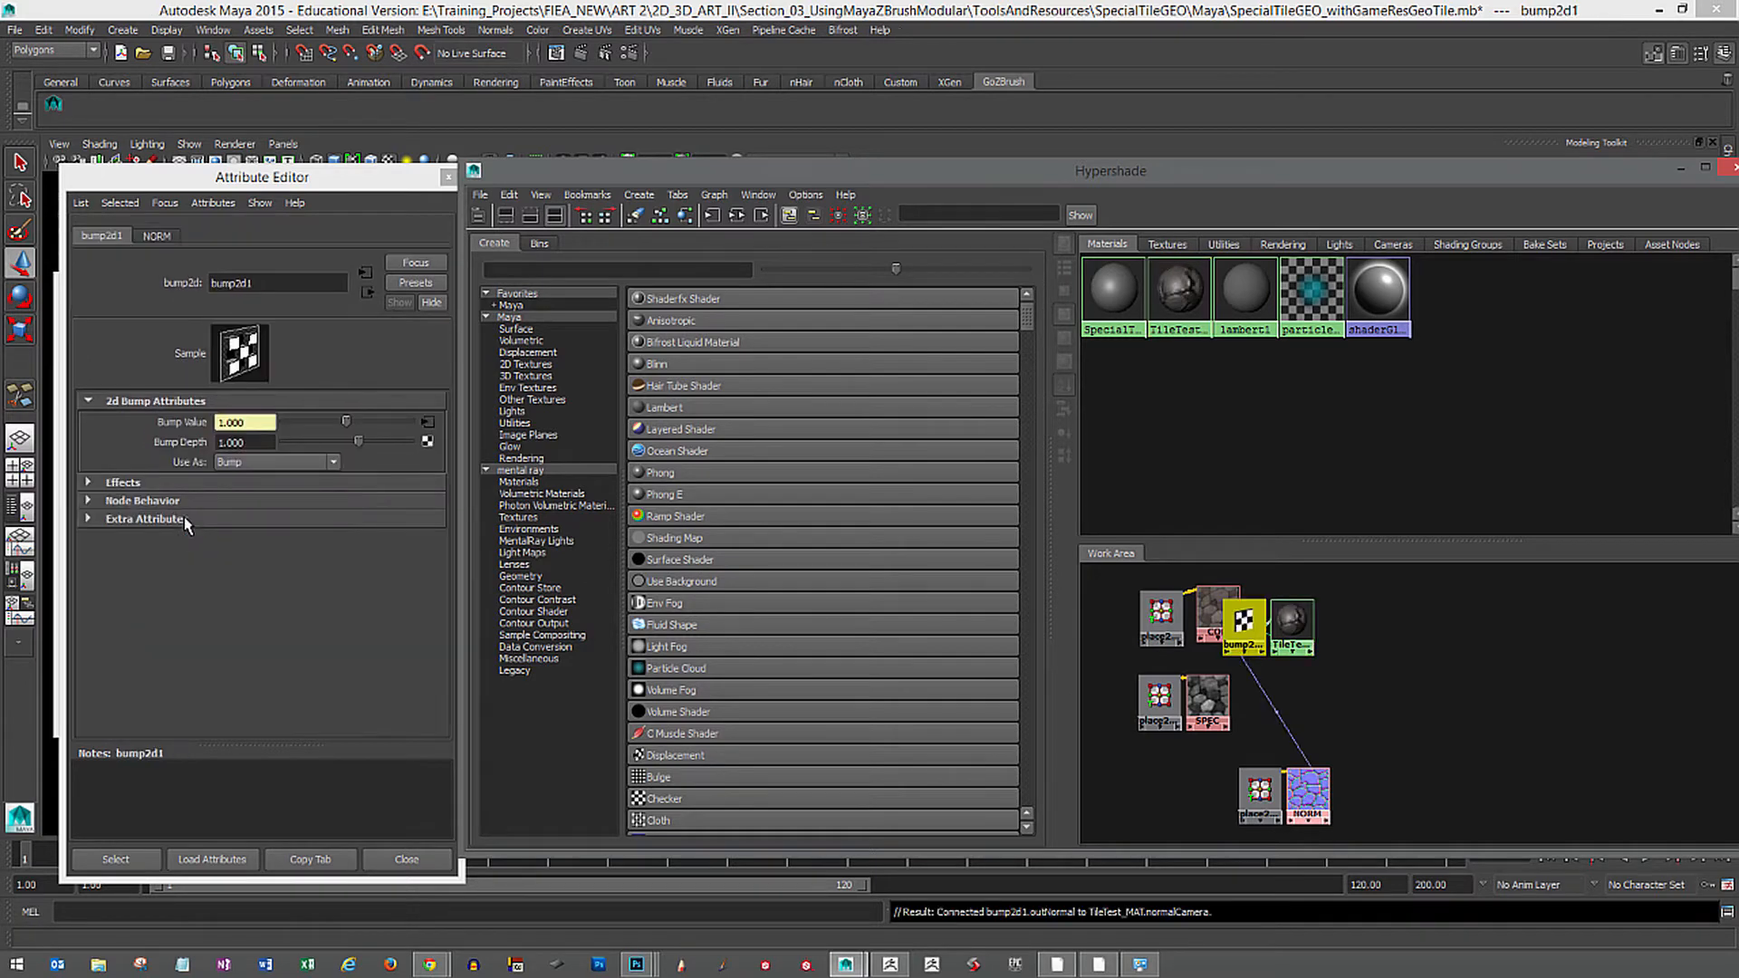
click(332, 464)
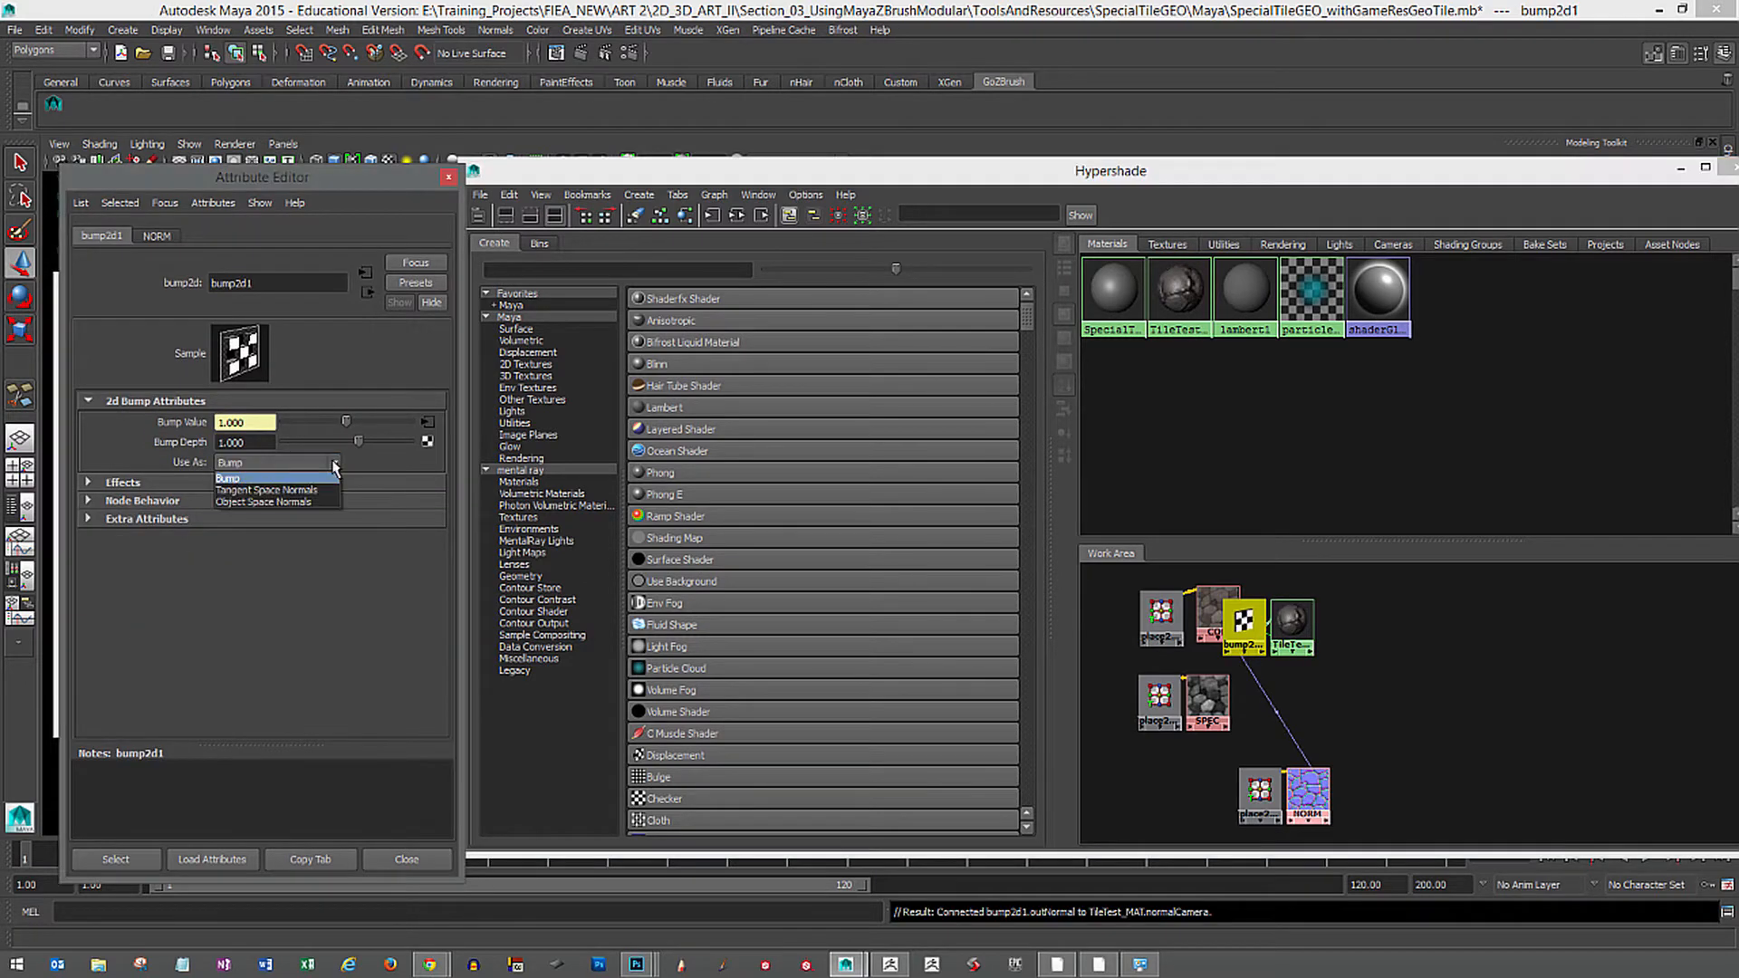
click(319, 489)
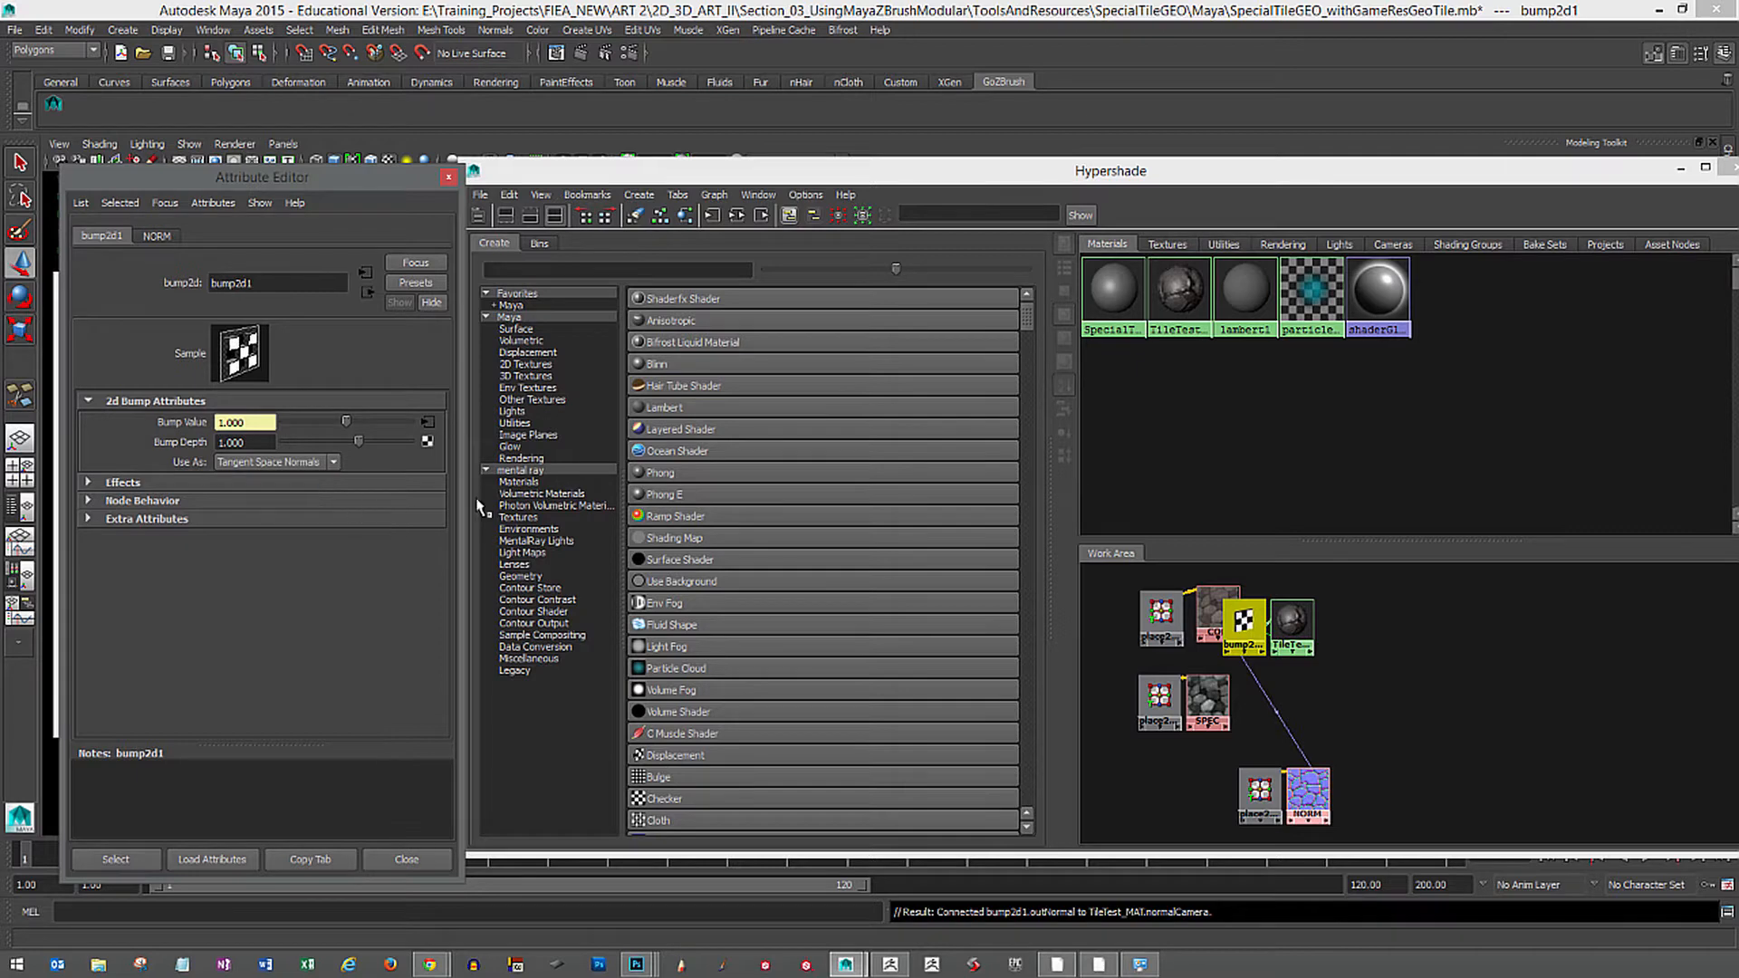
Connect the SPEC file texture to the Specular Color of TileTest_MAT.
click(1290, 639)
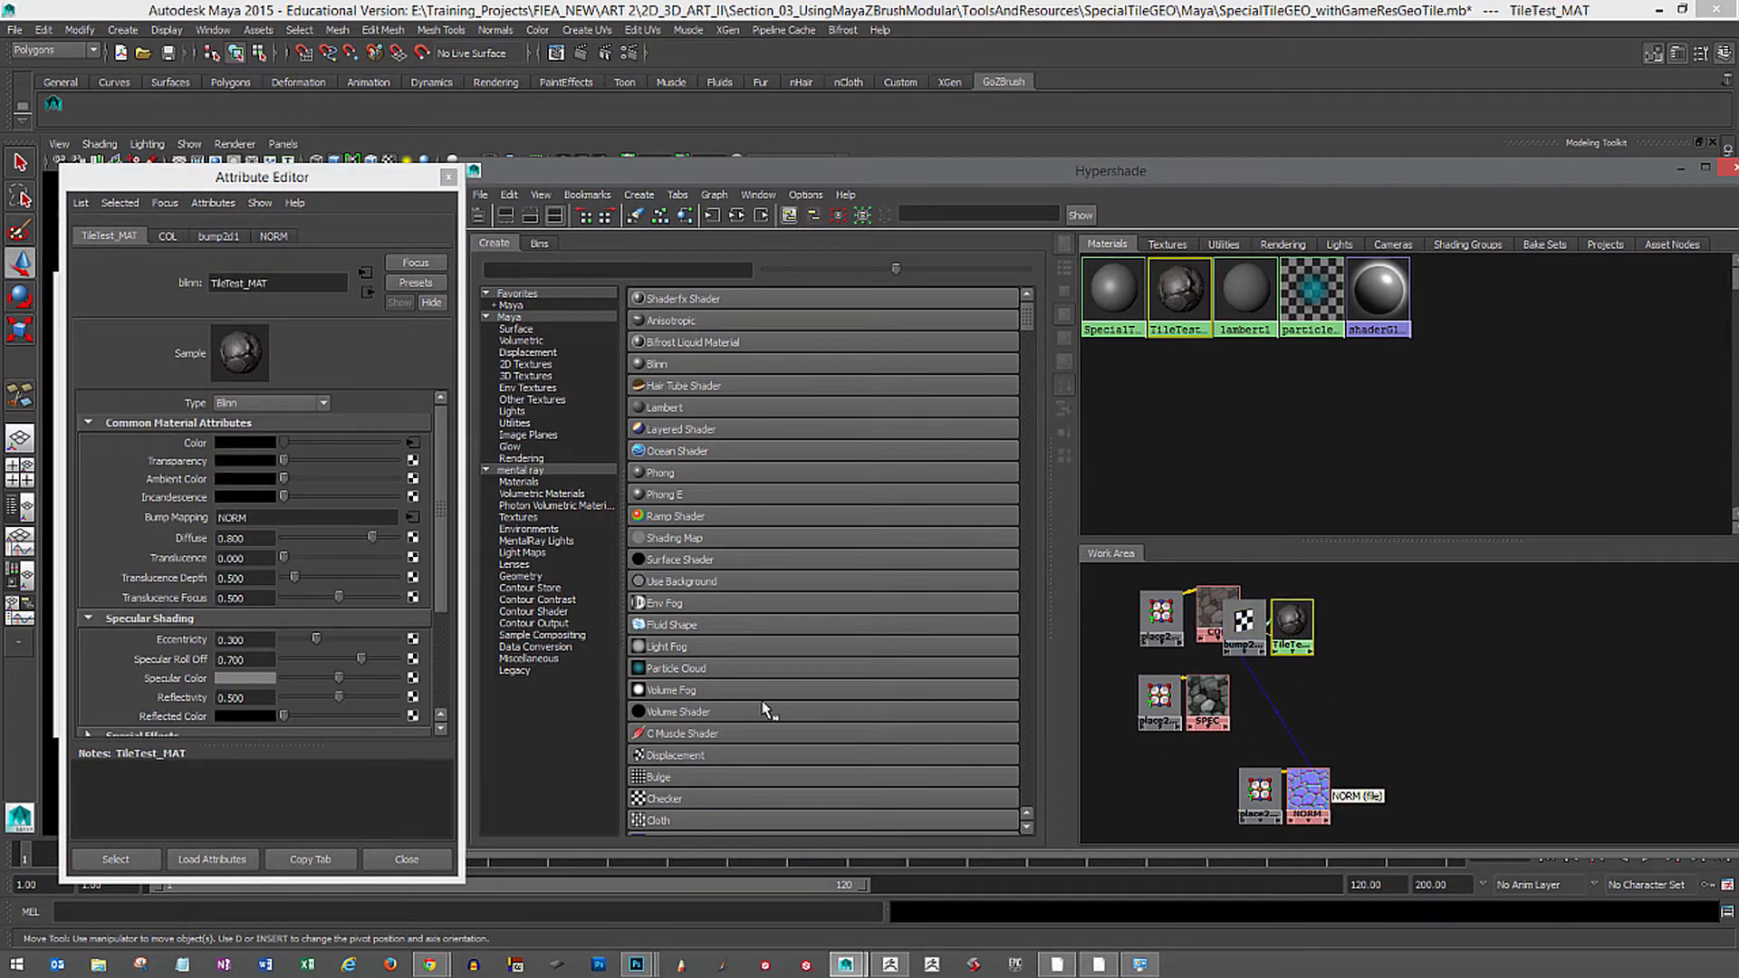
middle_drag(1208, 698, 775, 679)
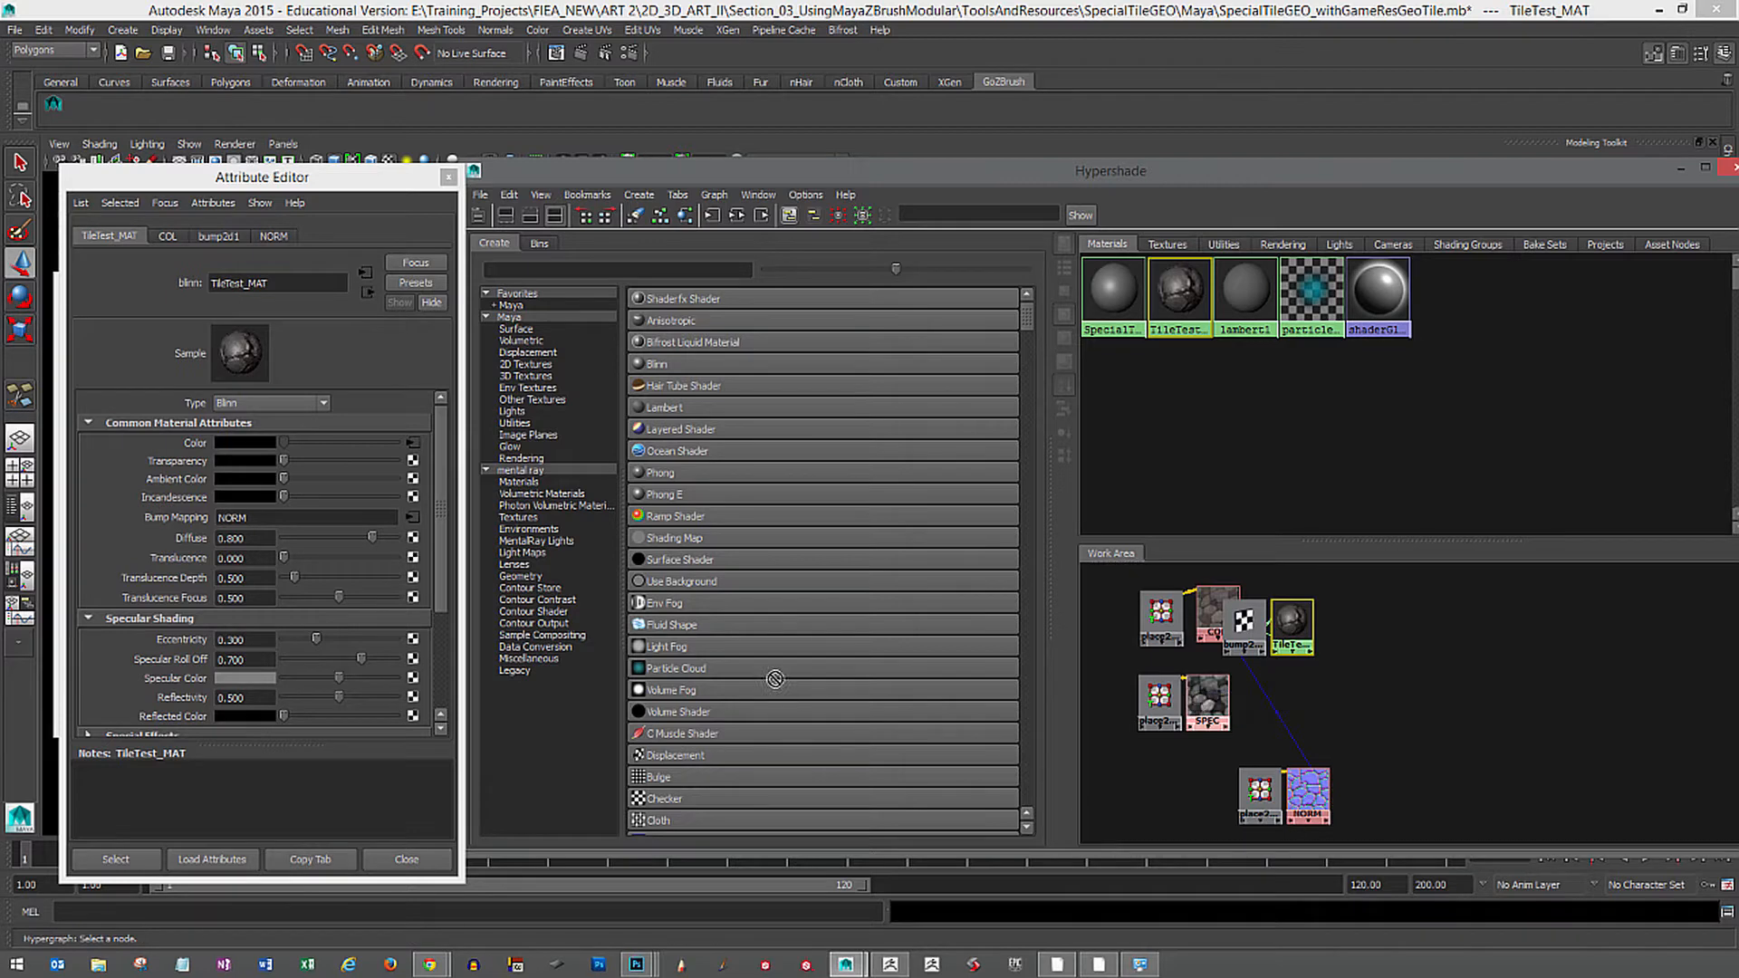
middle_drag(180, 681, 180, 681)
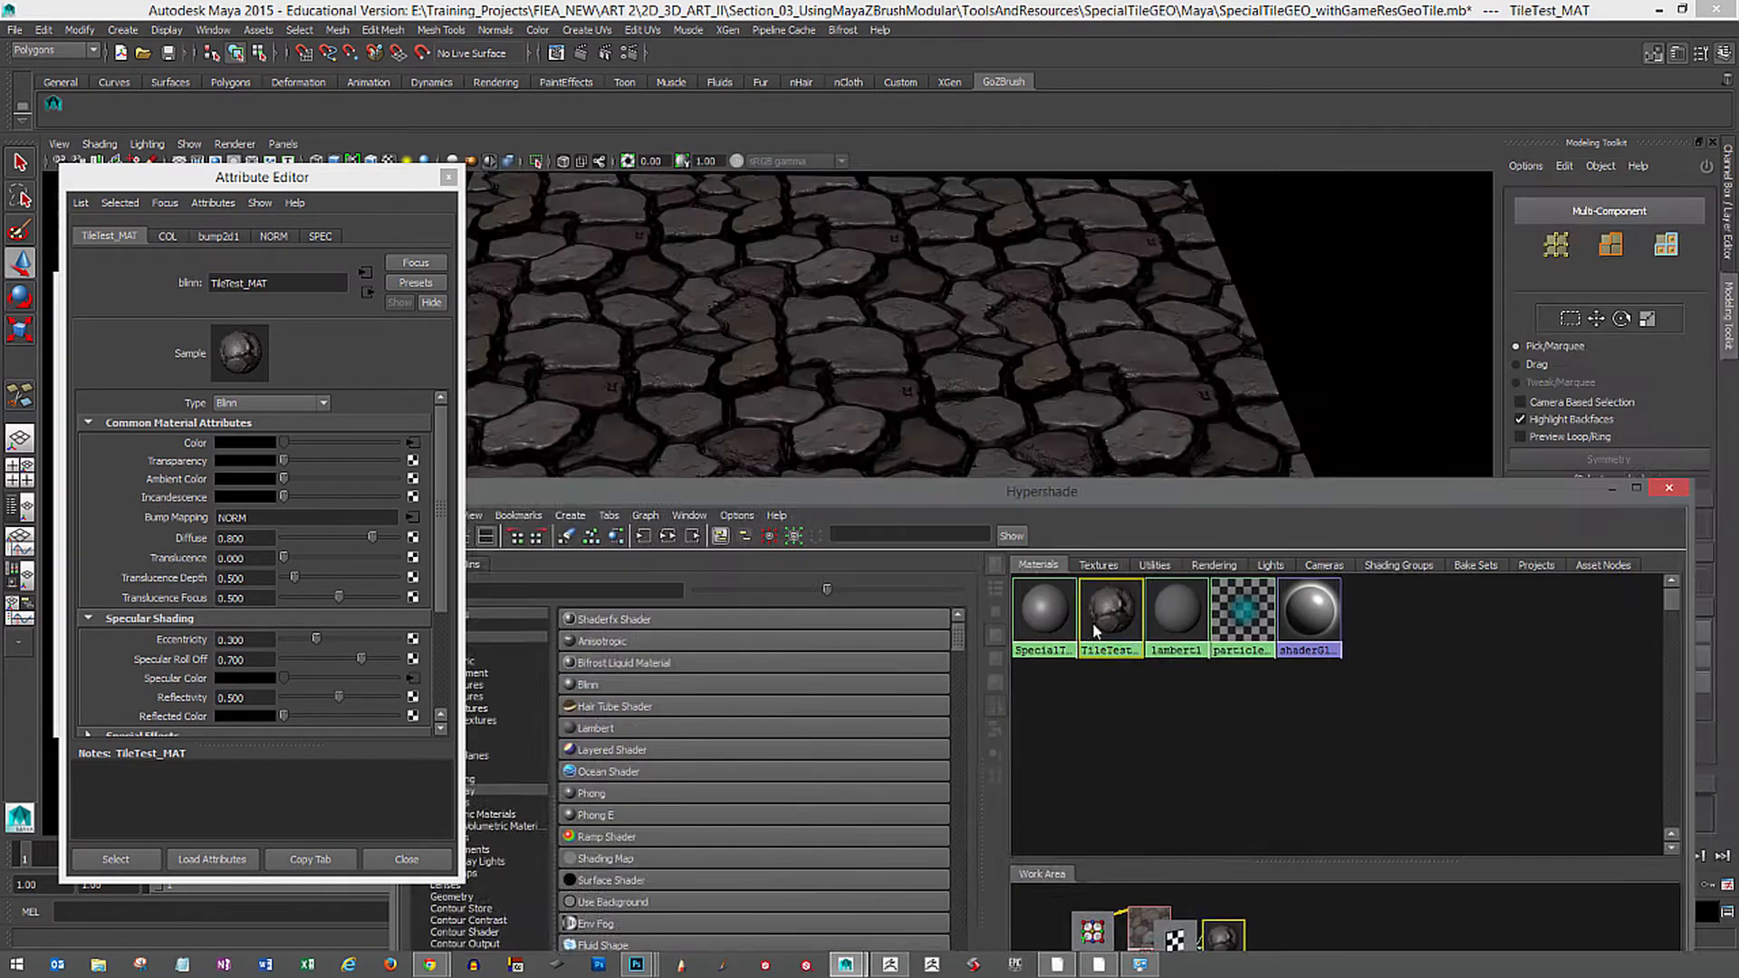
Create a spot light with a cone angle of 40 and a penumbra angle of 20.
alt+drag(1126, 463, 986, 353)
alt+right_drag(986, 353, 1194, 468)
alt+drag(1194, 468, 1087, 494)
drag(1033, 641, 1032, 610)
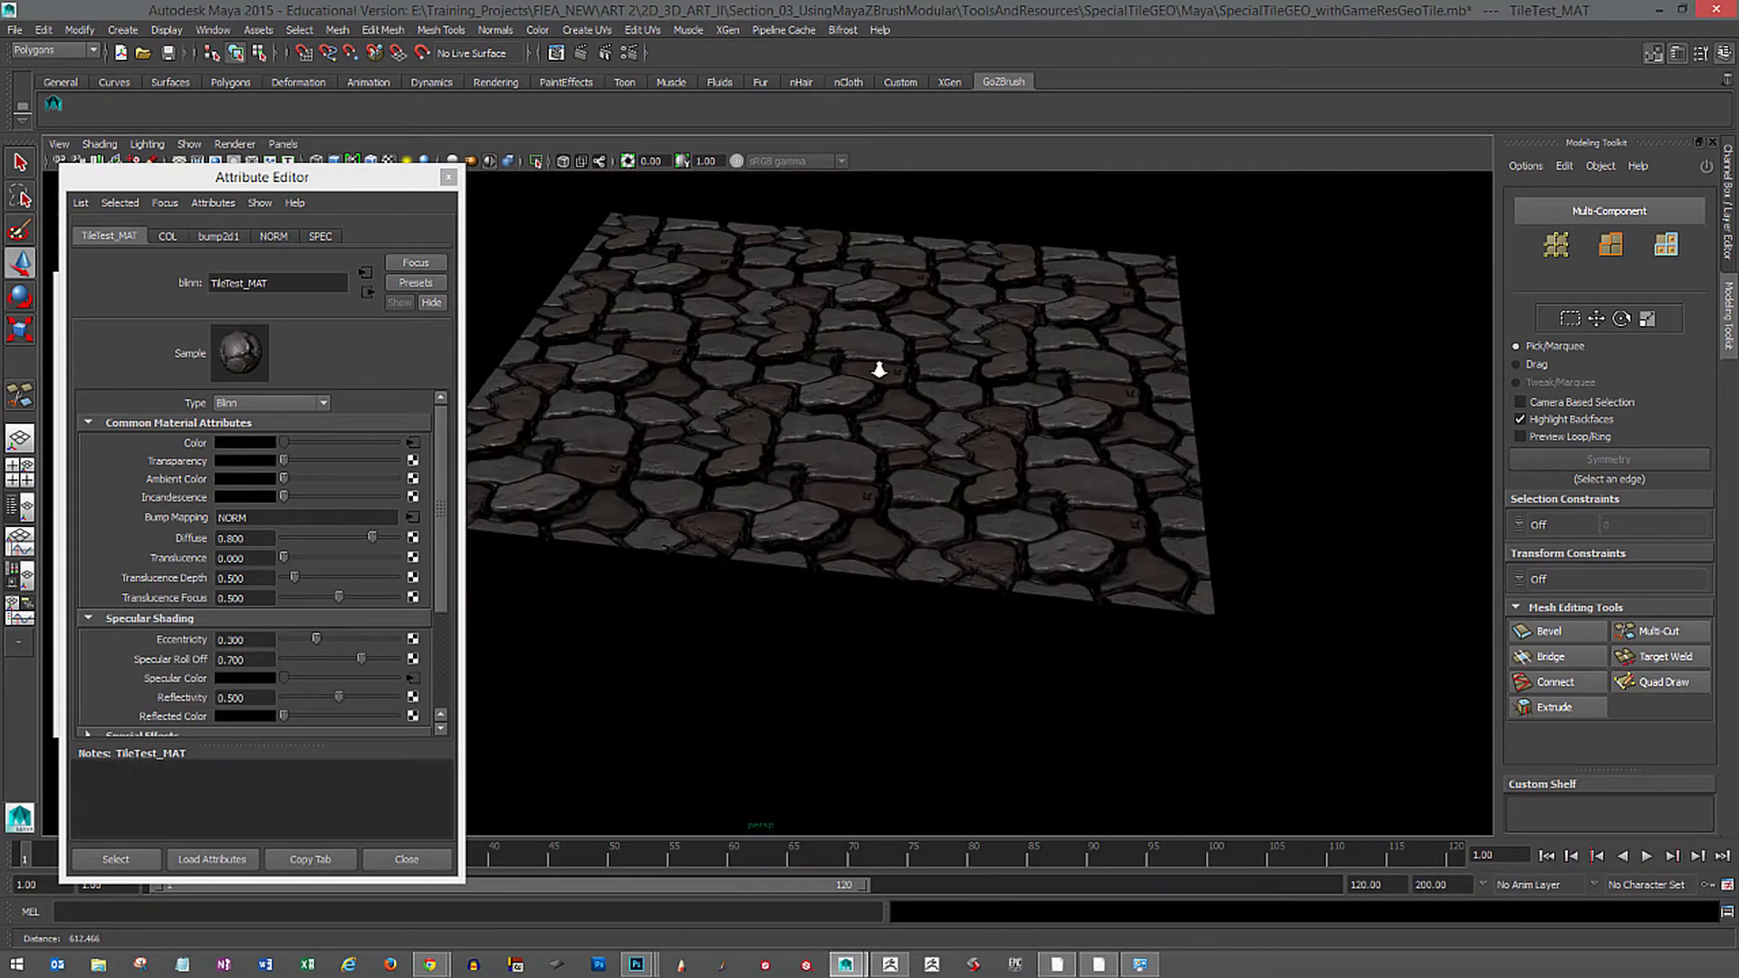
mouse_move(878, 370)
alt+mouse_down()
mouse_move(1036, 469)
mouse_move(889, 373)
alt+mouse_up()
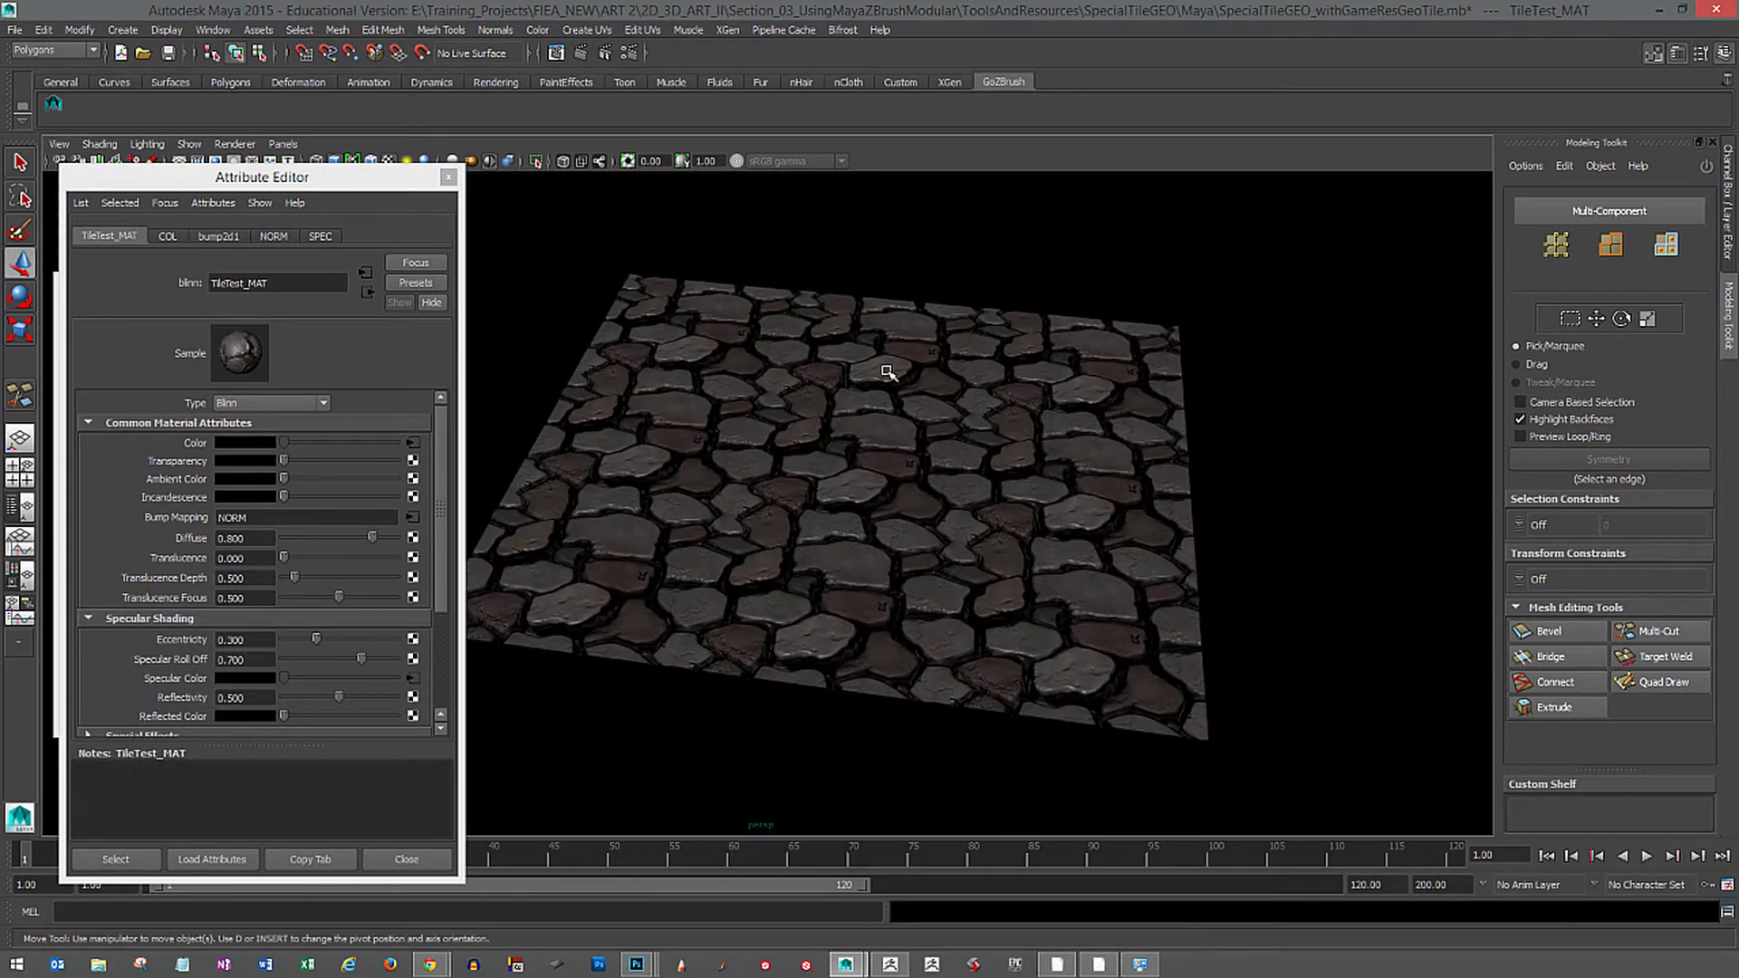
click(123, 30)
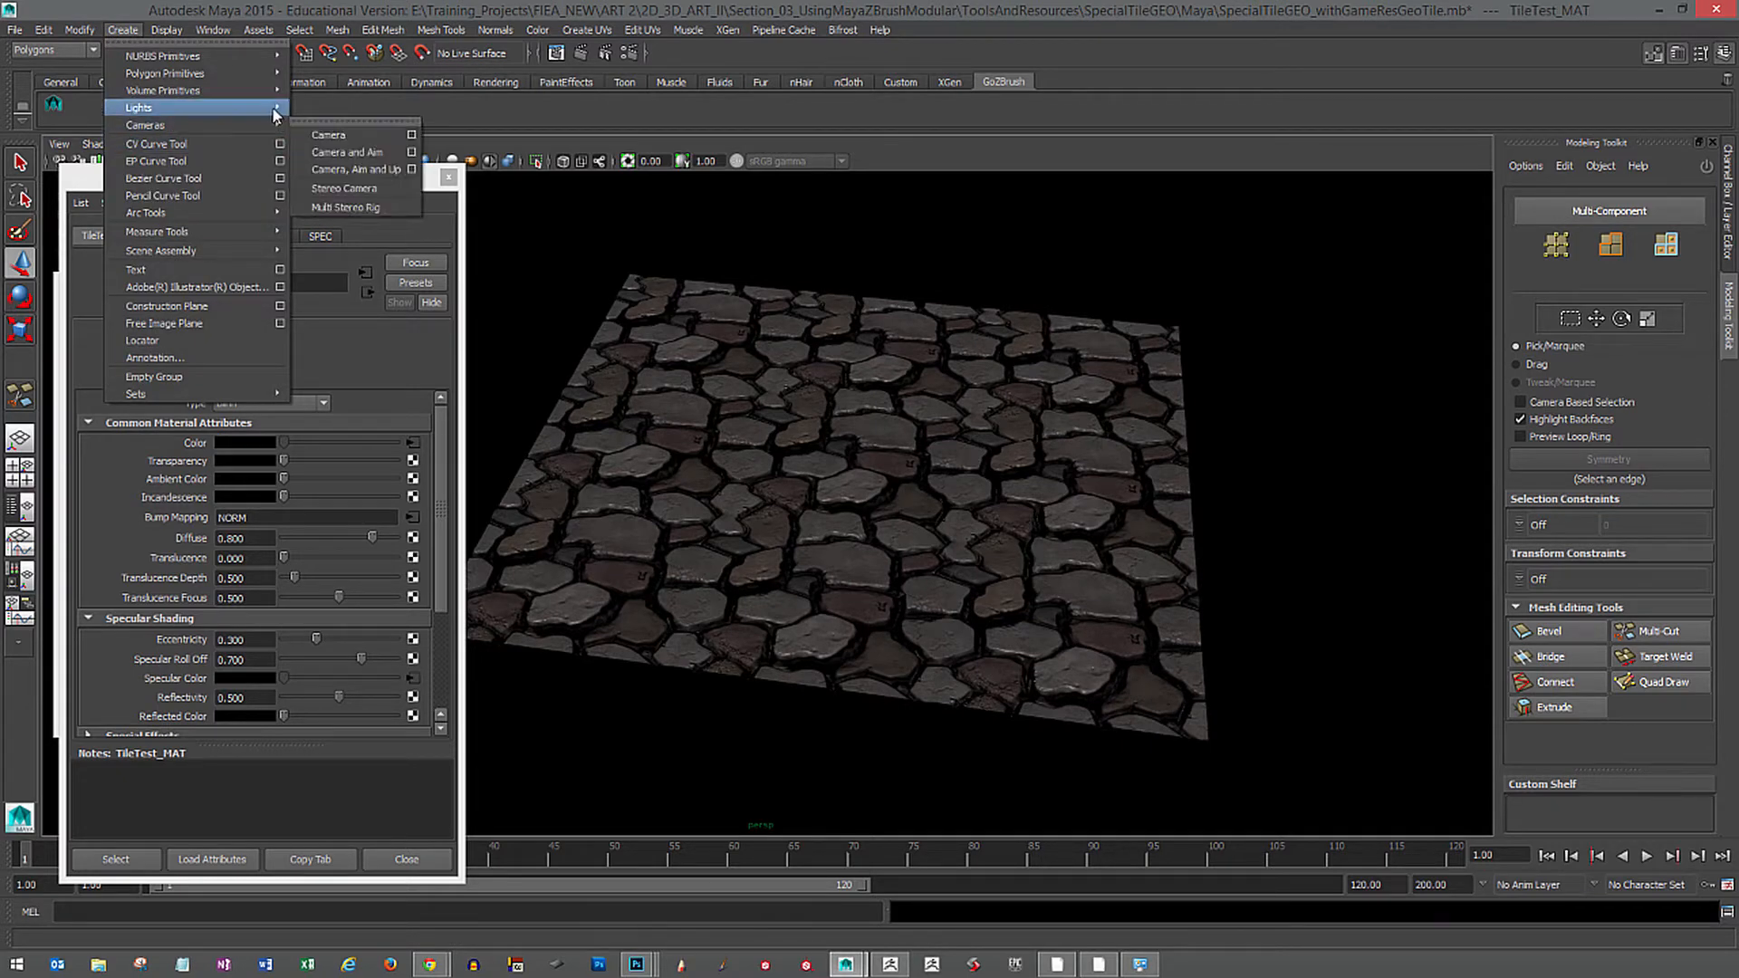
mouse_move(191, 108)
click(392, 171)
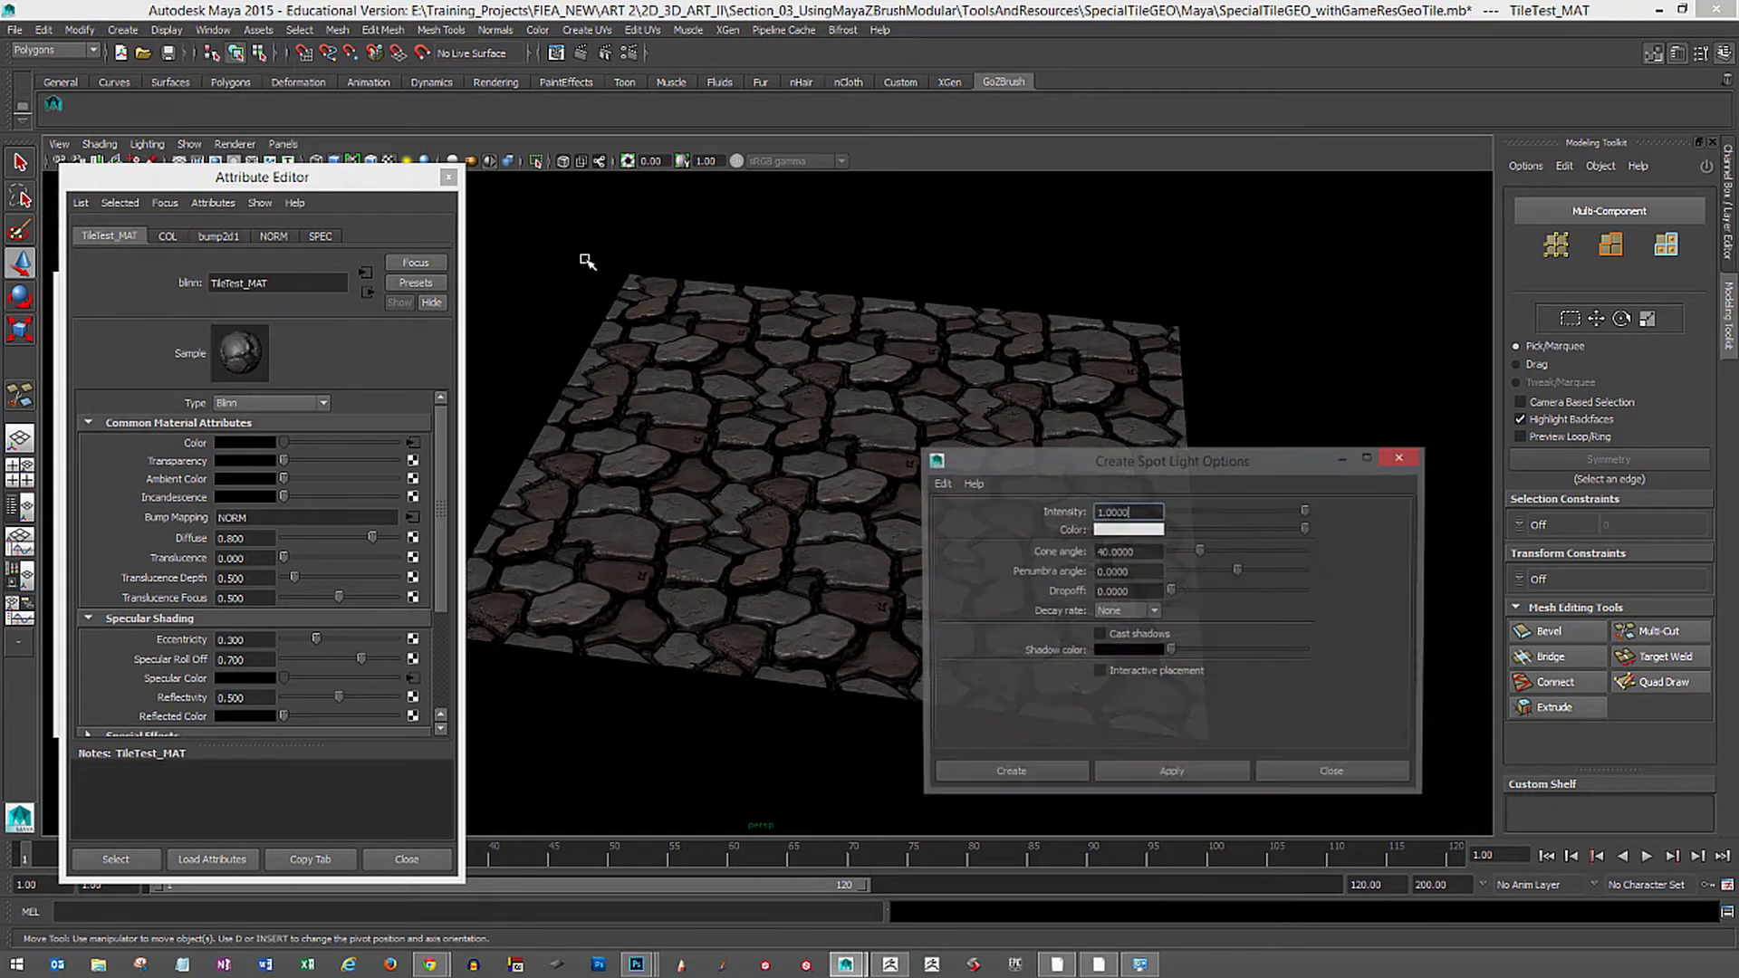
click(1141, 573)
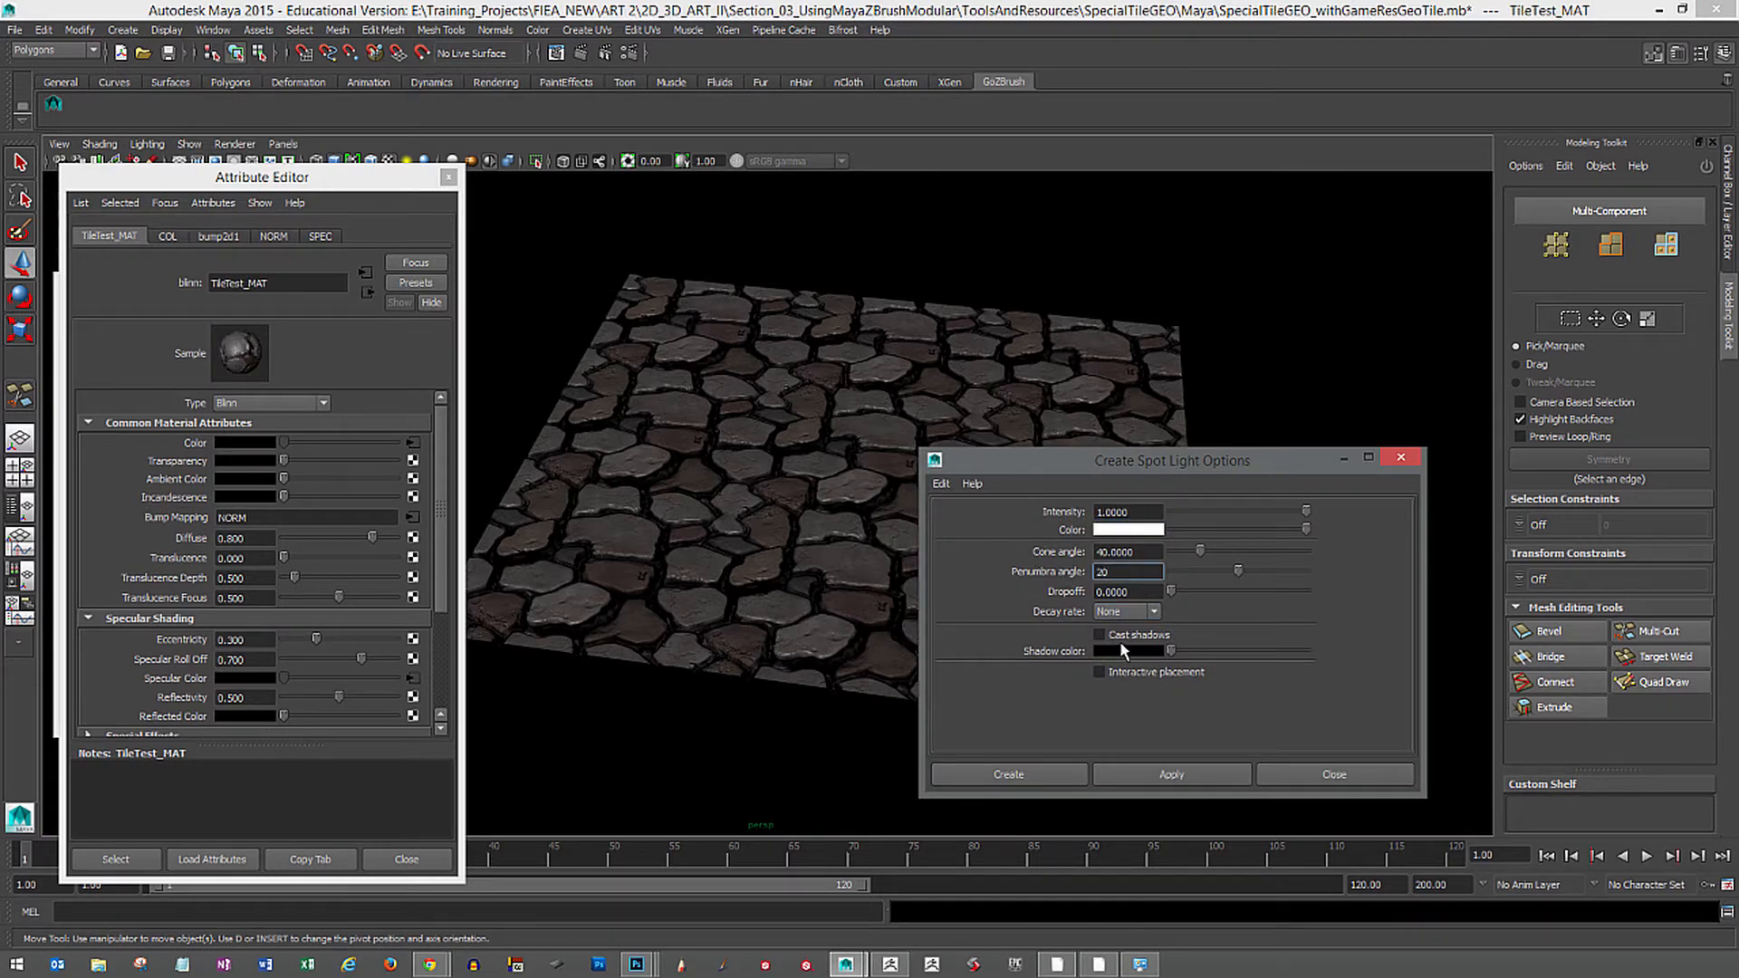
click(1148, 773)
click(1401, 458)
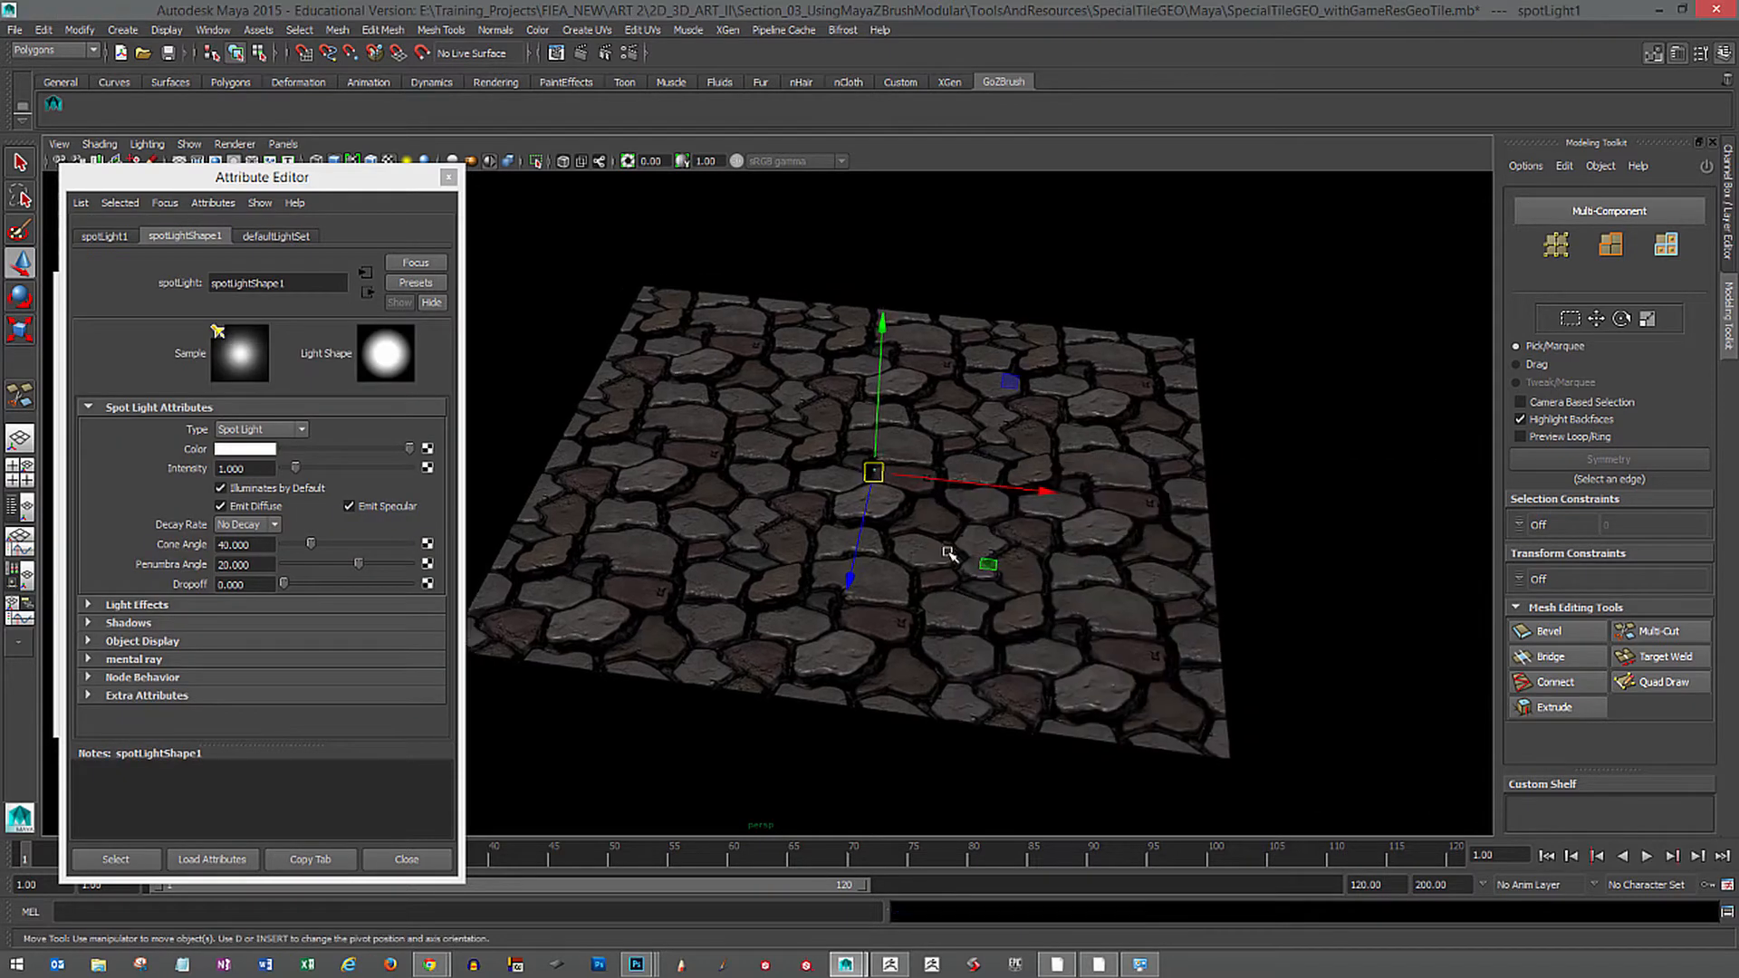
Light the viewport with all scene lights and aim the spot light at the stone tile by looking through it.
key(7)
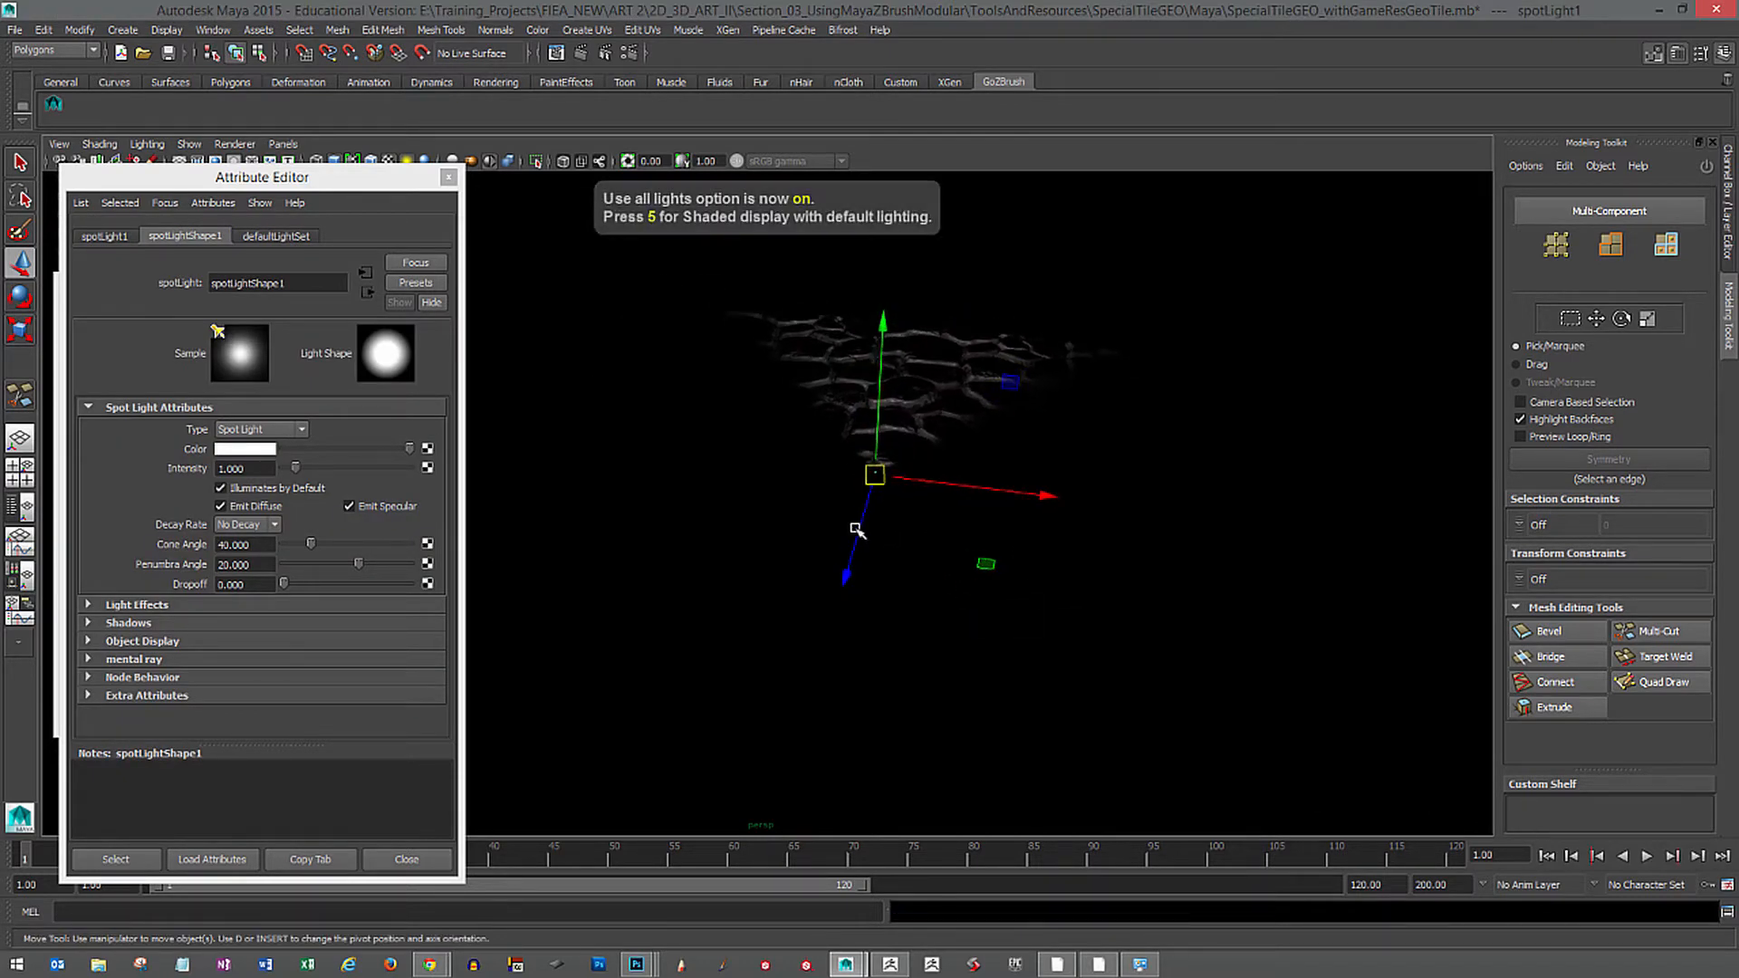
drag(437, 183, 654, 326)
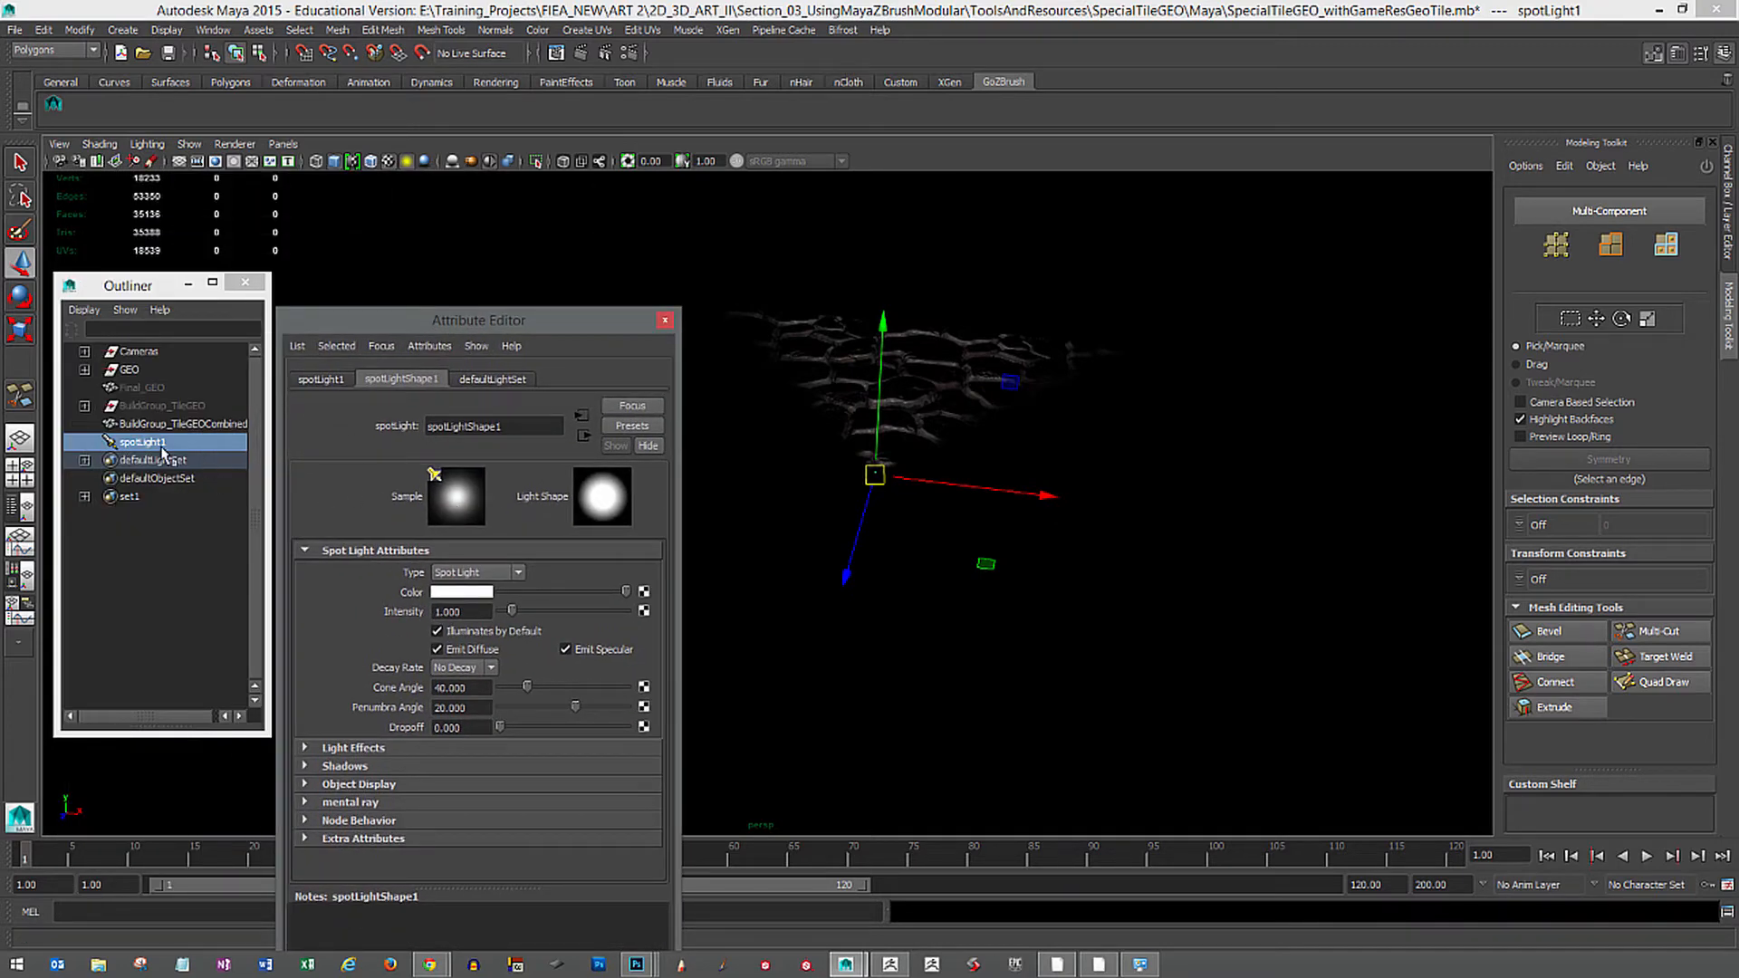
middle_drag(179, 450, 963, 660)
alt+drag(806, 518, 1056, 559)
alt+right_drag(1057, 559, 909, 508)
alt+drag(909, 507, 1018, 540)
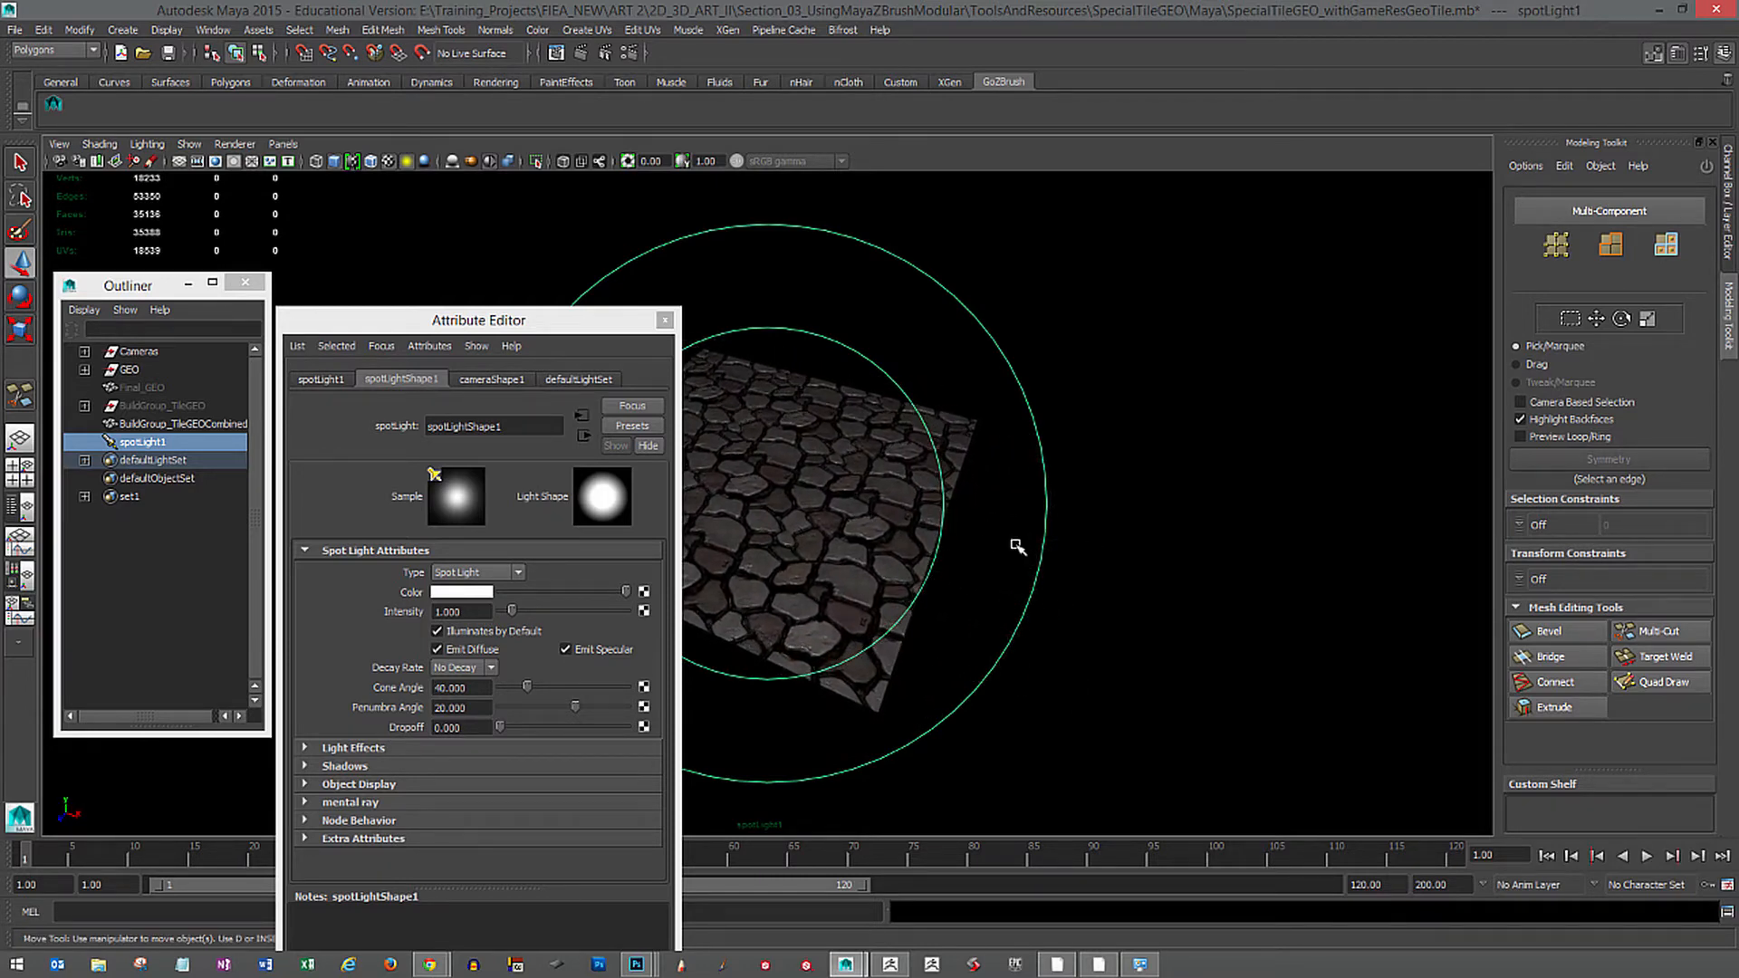
Switch the viewport back to the persp camera and frame the stone tile.
click(234, 144)
mouse_move(283, 144)
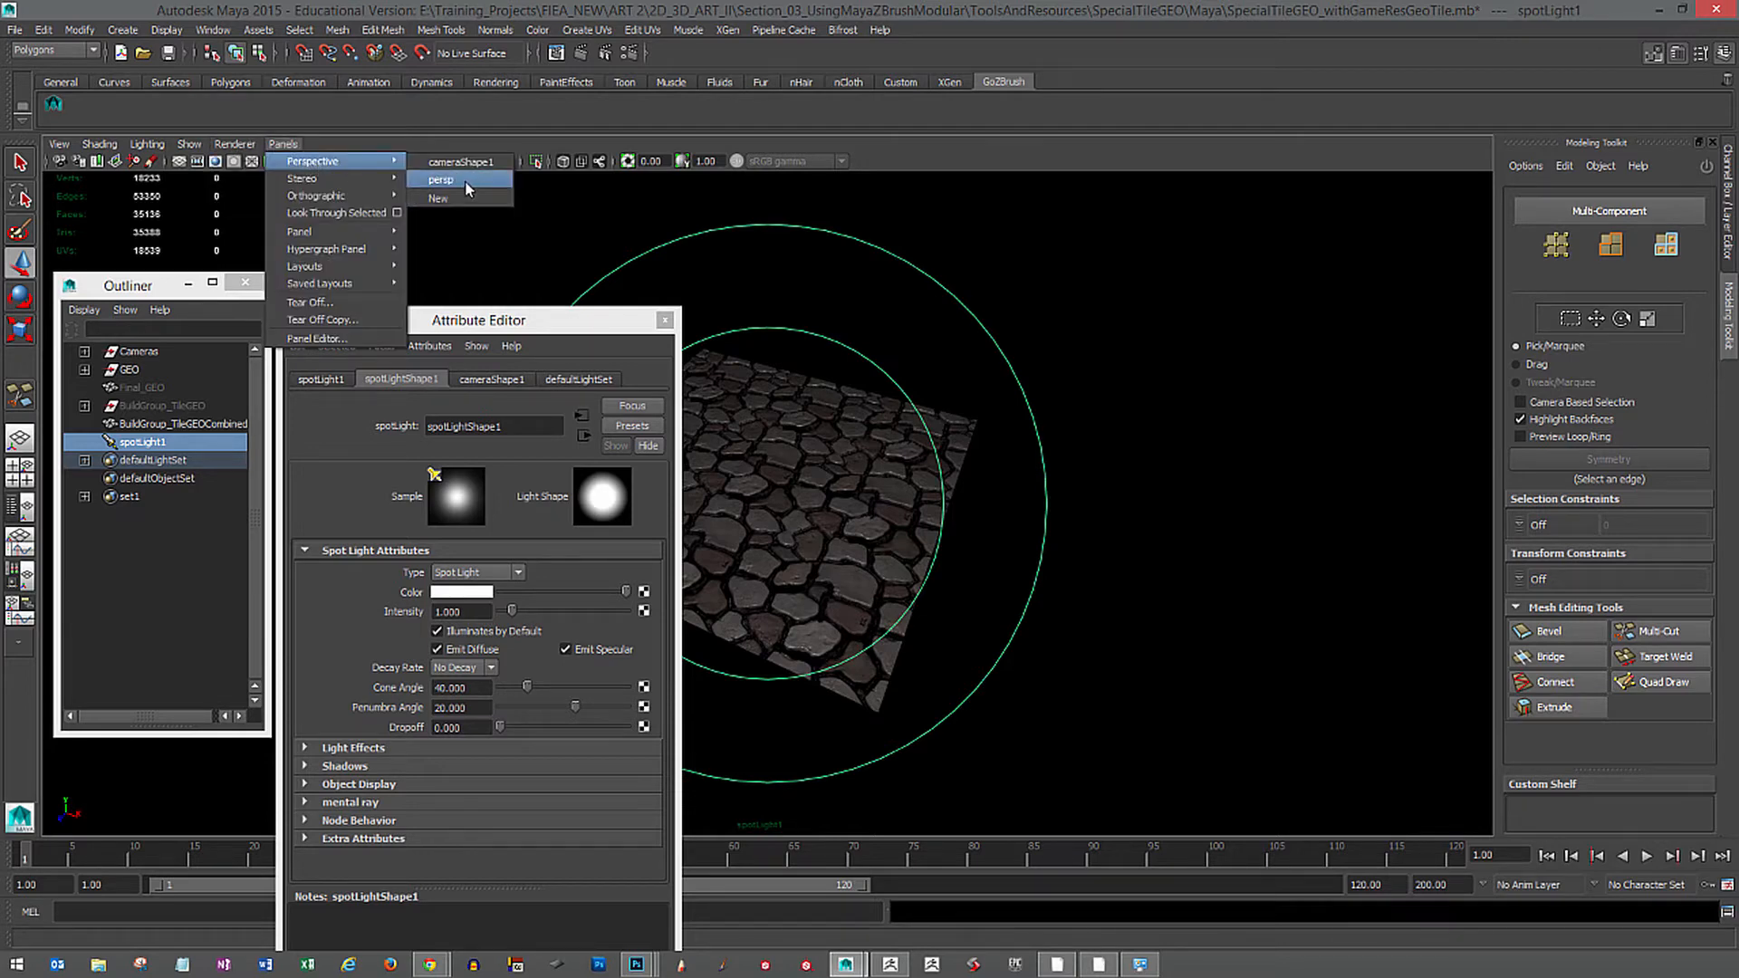
click(469, 188)
alt+drag(781, 480, 1056, 567)
drag(469, 317, 477, 237)
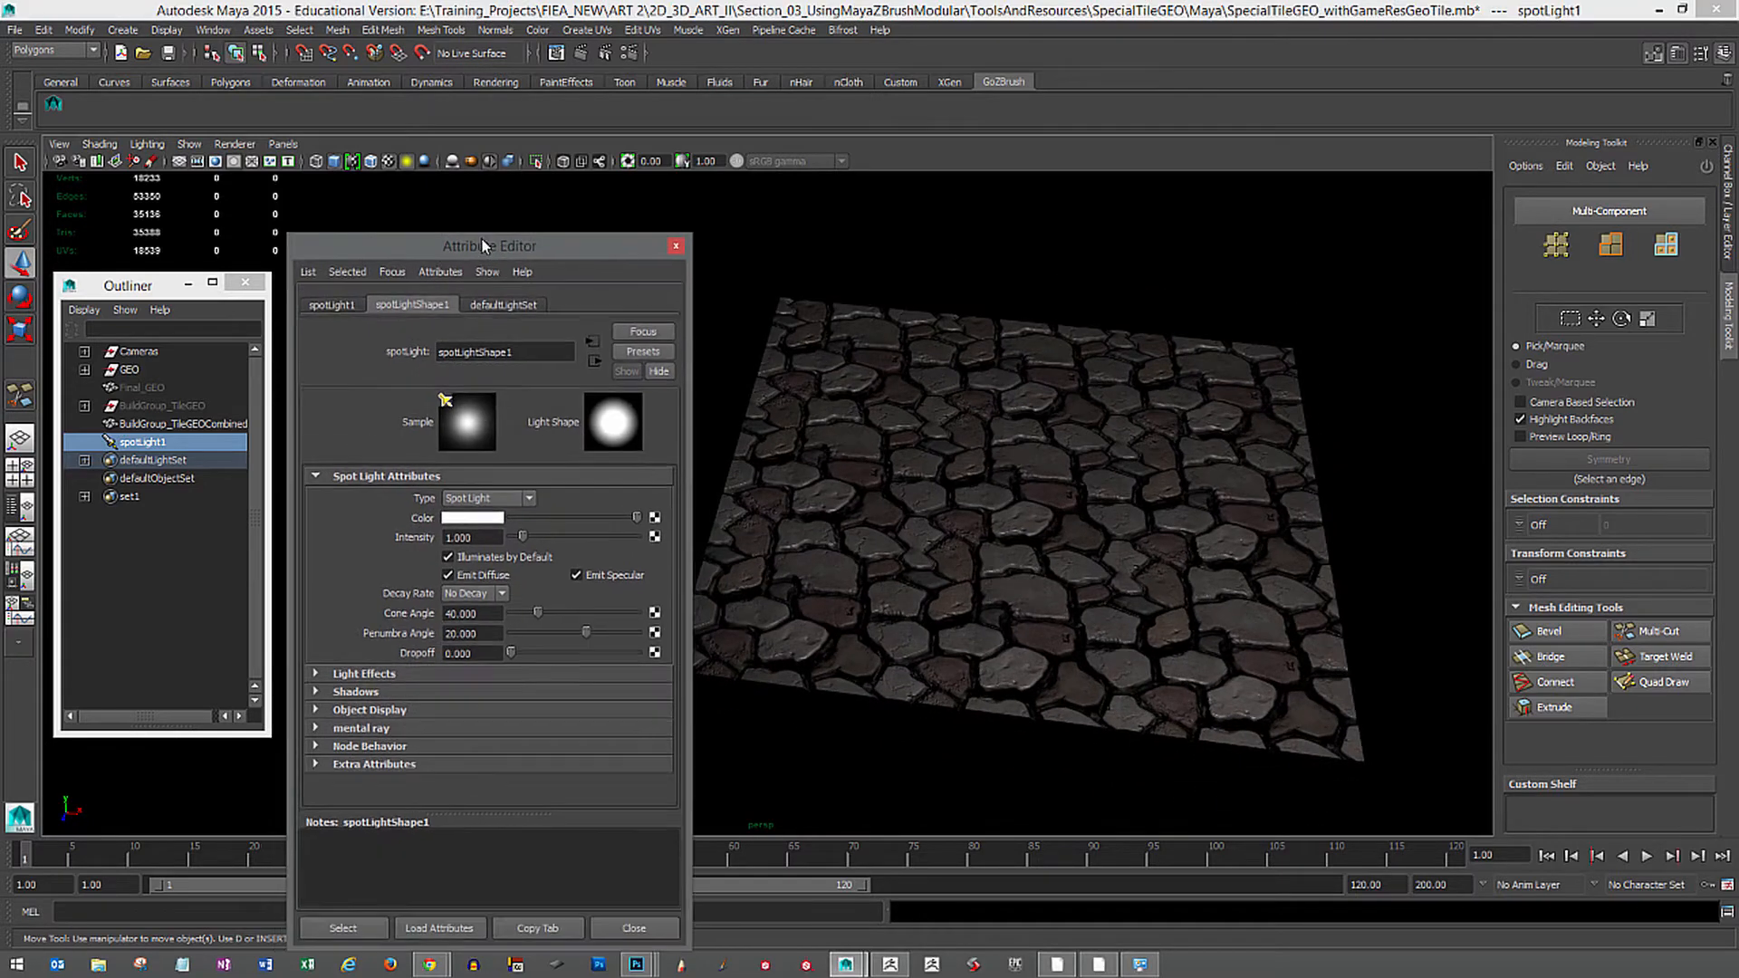
Create a point light and move it beside and below the stone tile, to about X -258.7 and Y -91.8 cm.
click(123, 30)
mouse_move(172, 114)
click(317, 156)
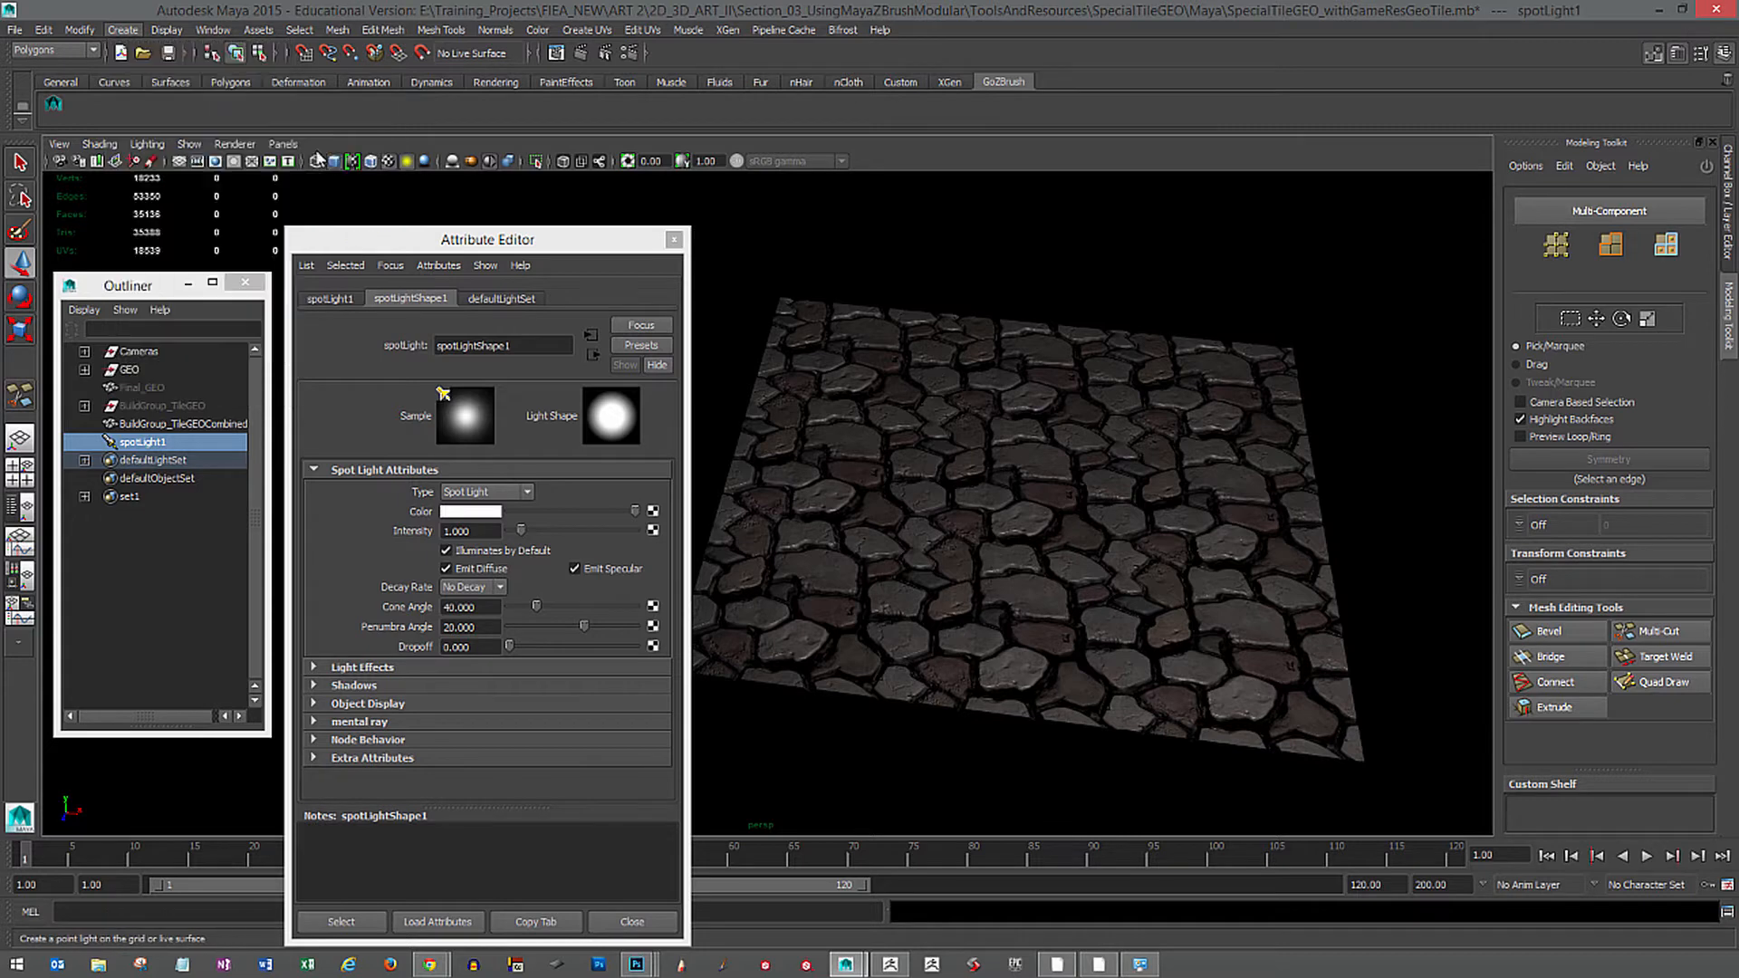
drag(1194, 507, 790, 475)
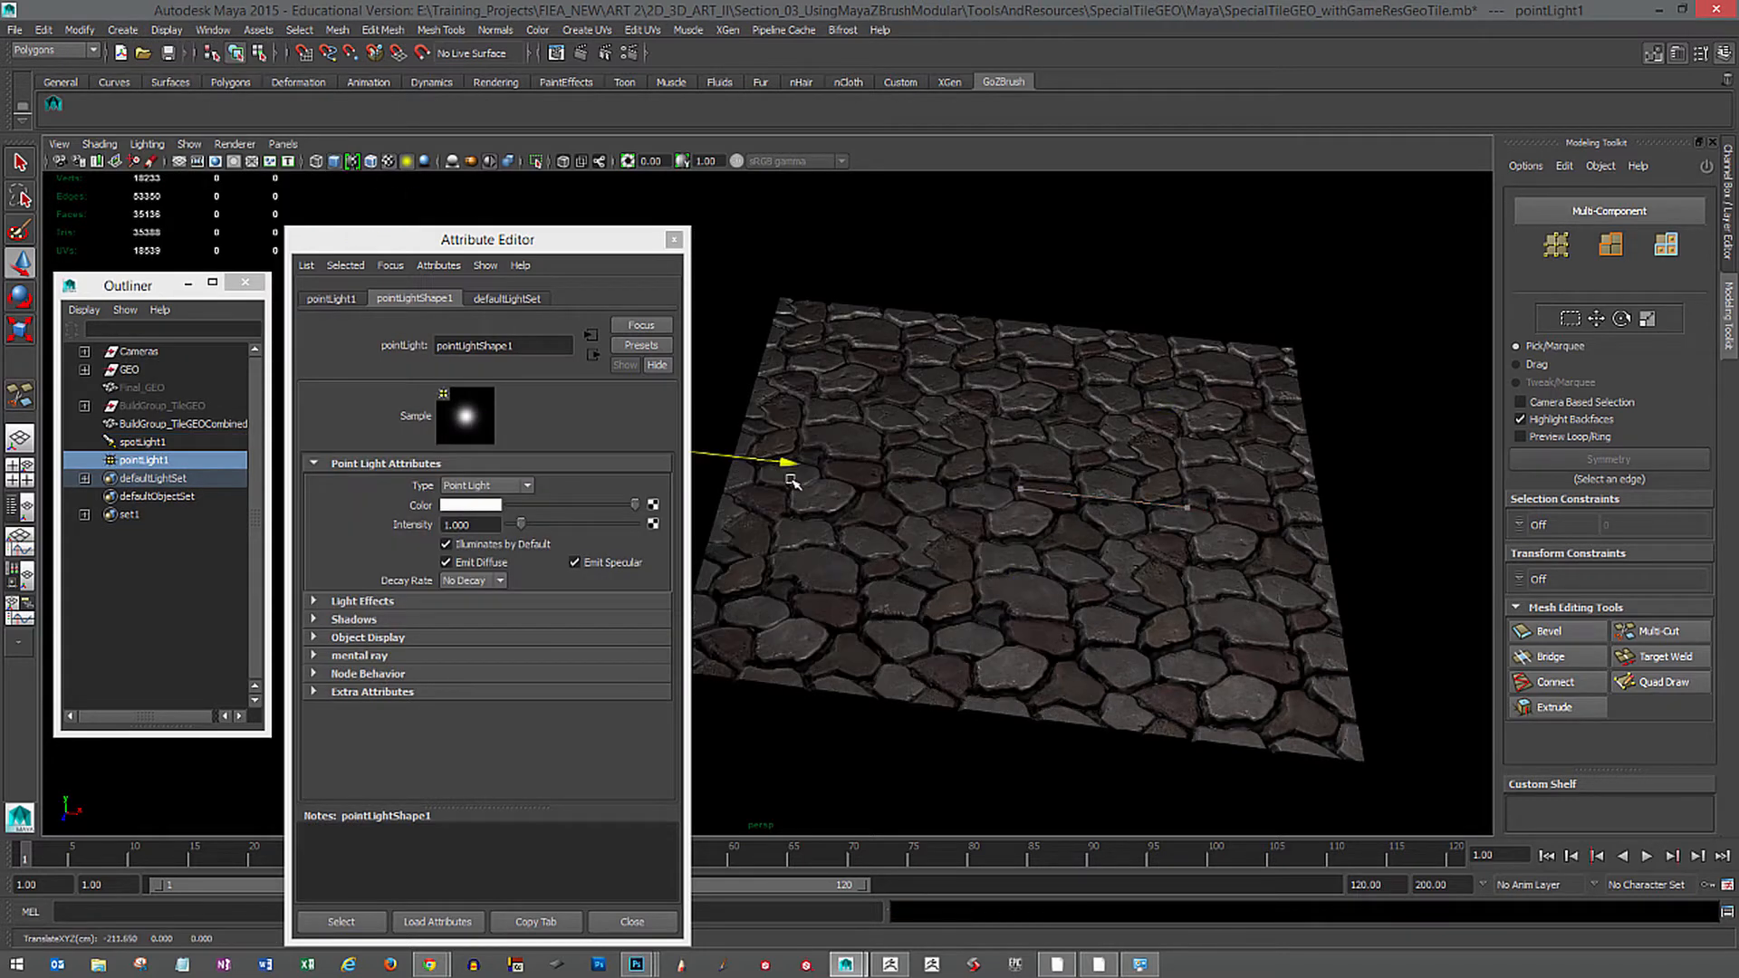
alt+middle_drag(790, 477, 1065, 531)
drag(1037, 512, 940, 506)
alt+drag(1071, 558, 1007, 482)
drag(877, 408, 871, 539)
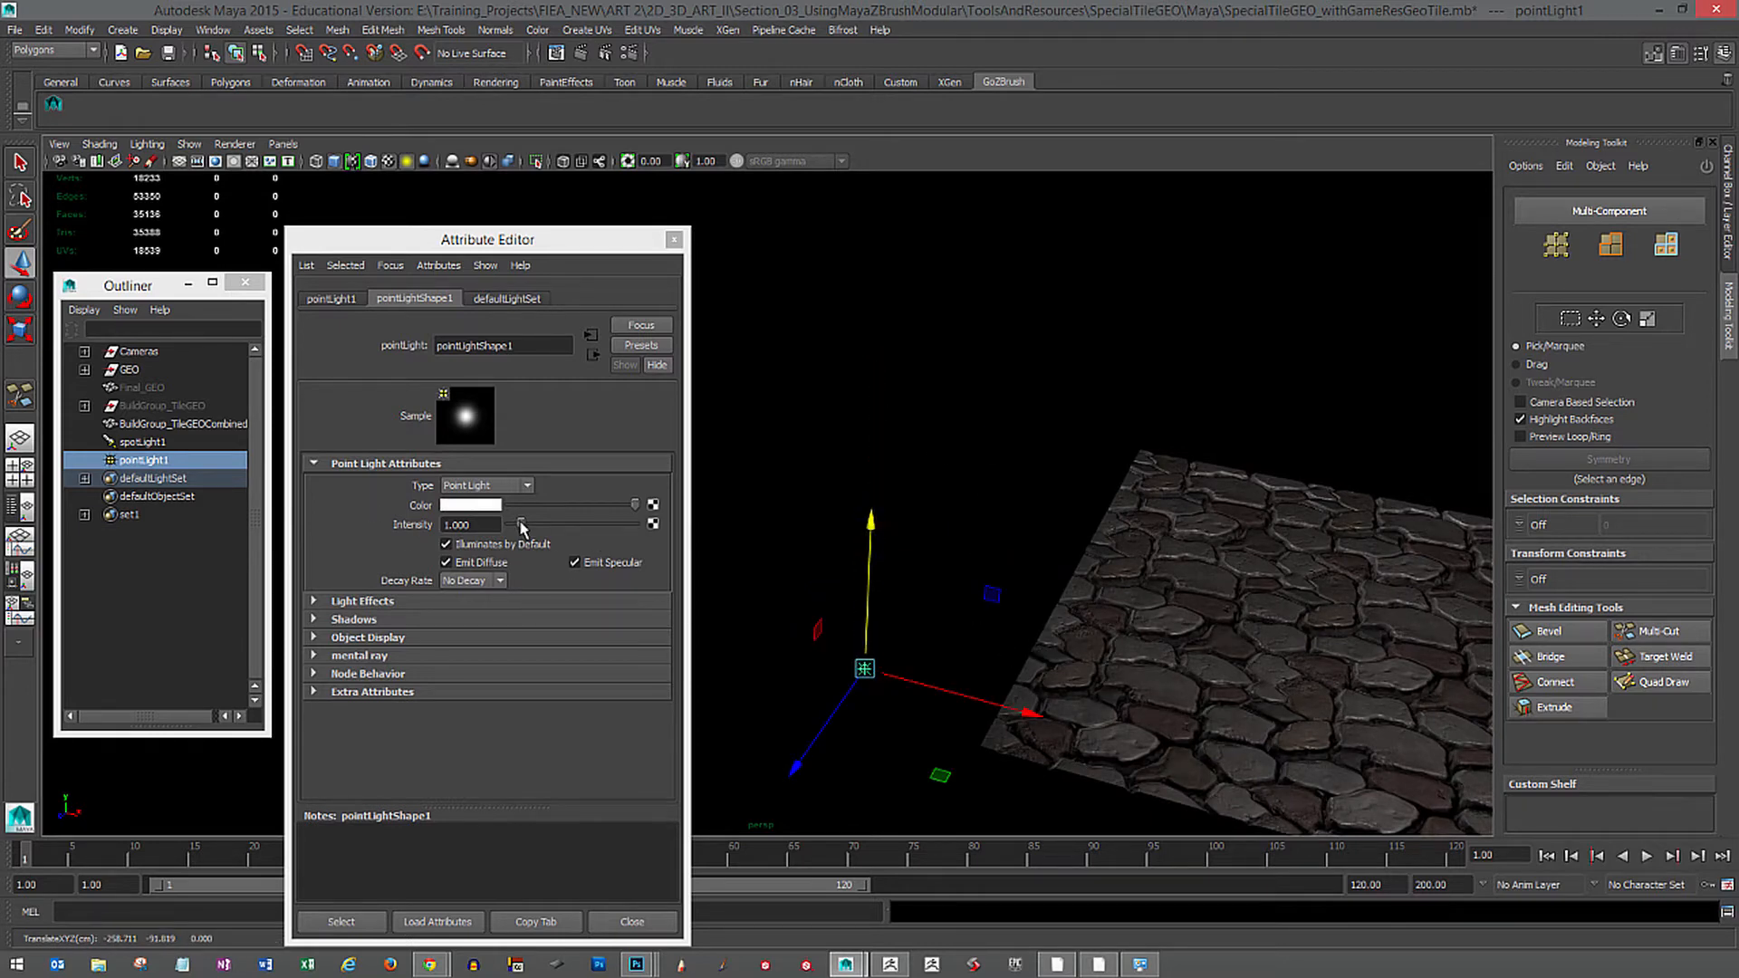
Lower the point light's intensity to about 0.432.
drag(521, 524, 518, 524)
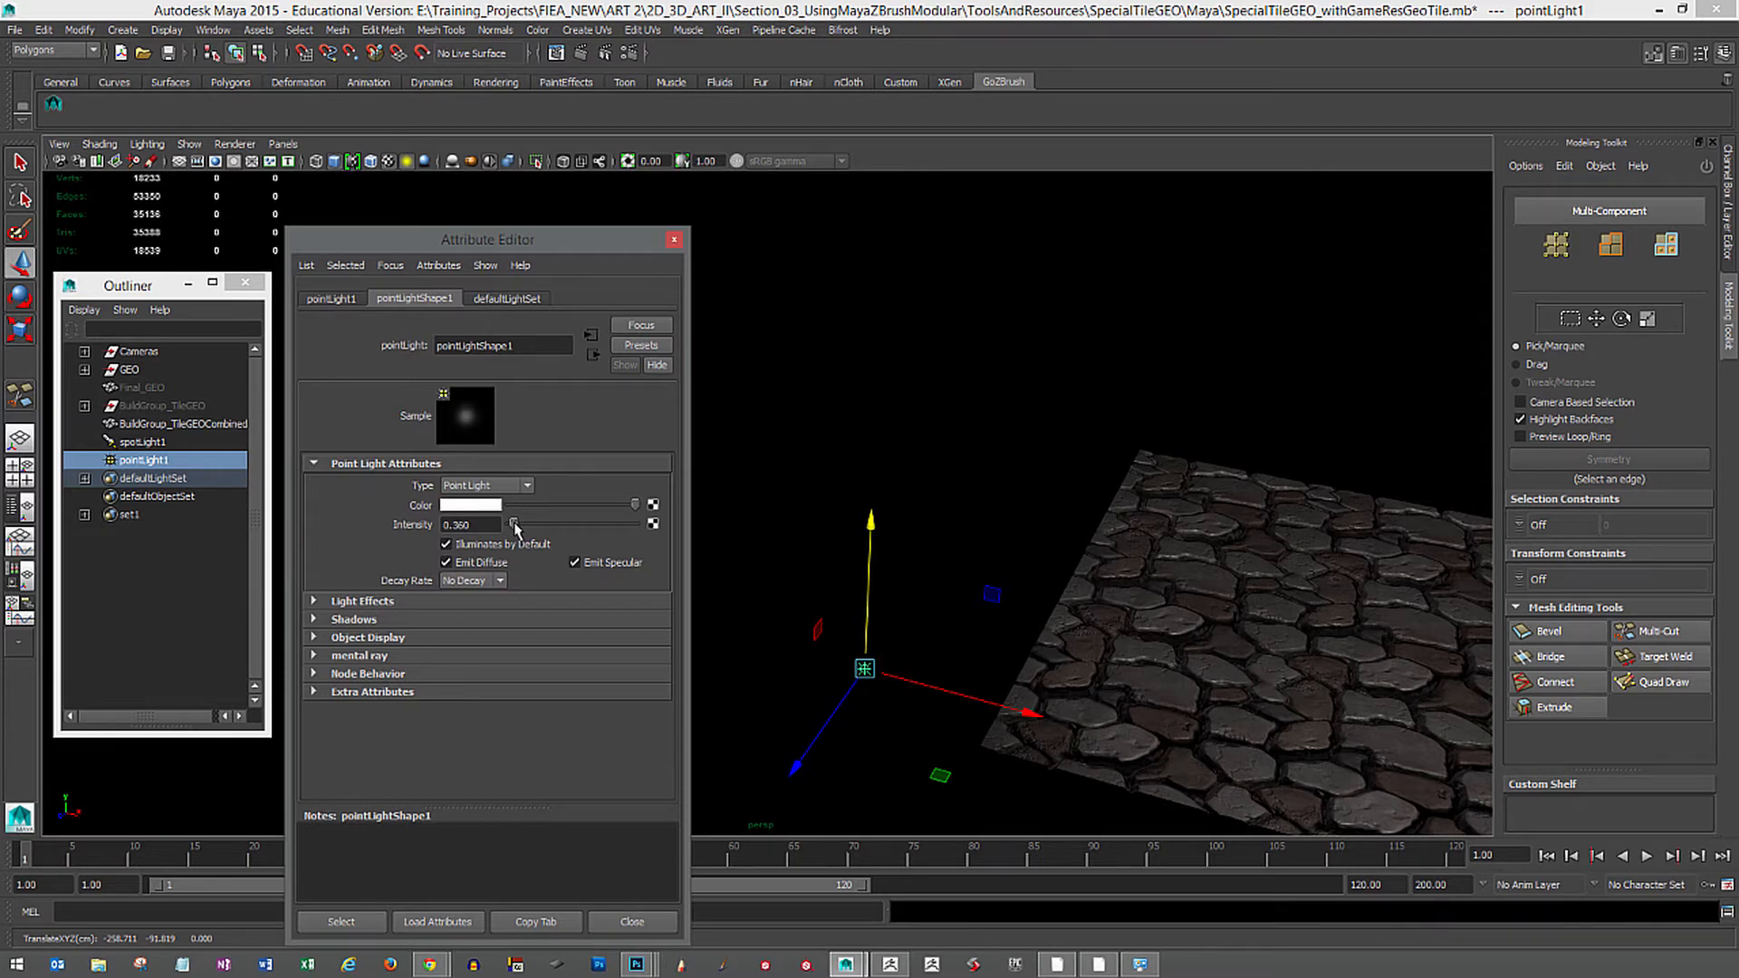
alt+middle_drag(1024, 602, 831, 508)
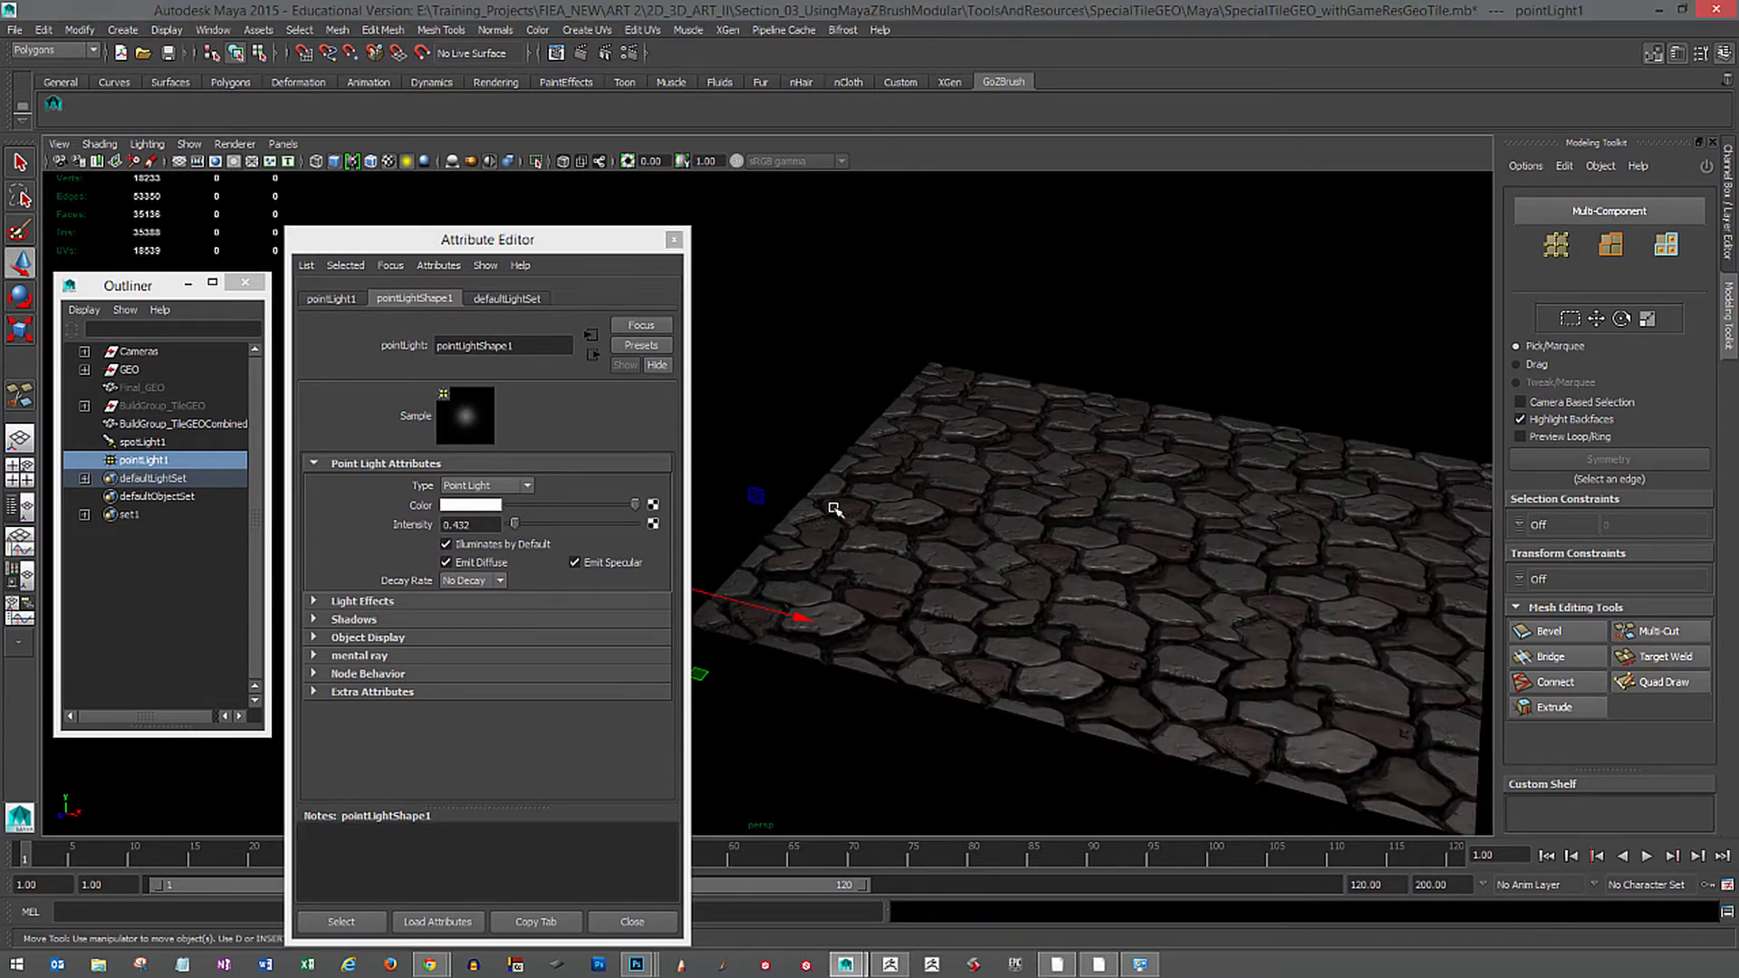
alt+drag(830, 508, 963, 590)
alt+middle_drag(974, 591, 962, 507)
alt+right_drag(963, 508, 936, 520)
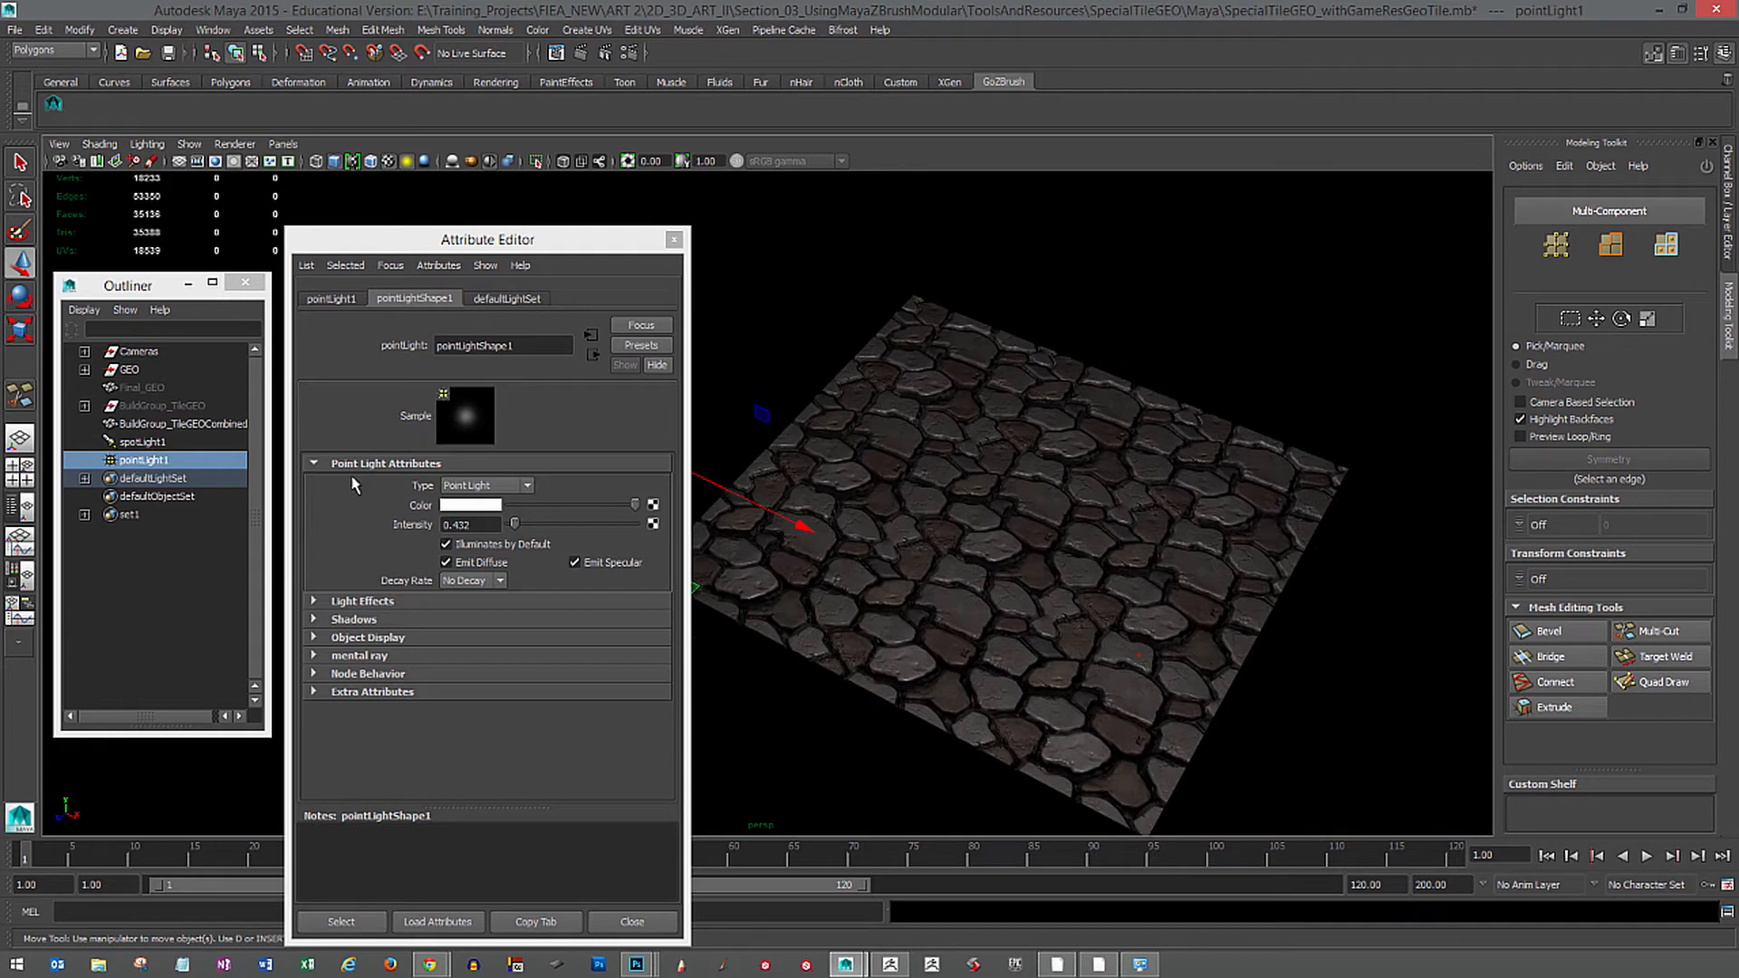
Select the spot light and turn on two-sided lighting and shadows for the viewport.
click(142, 442)
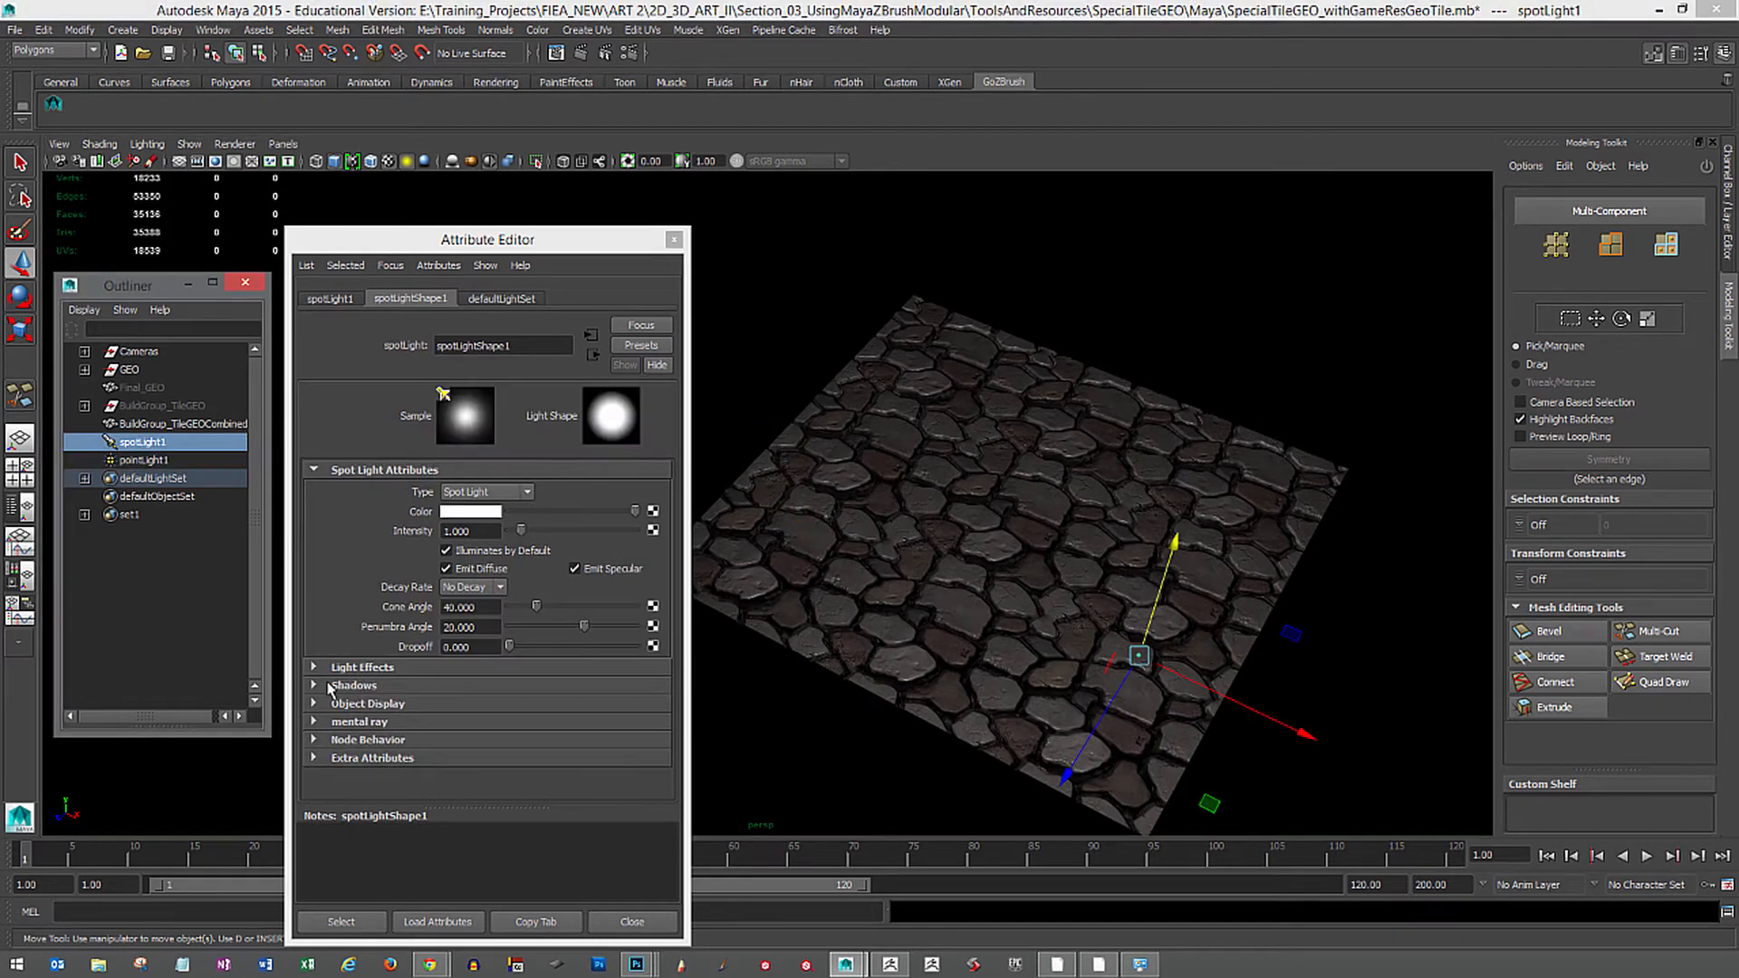
click(147, 144)
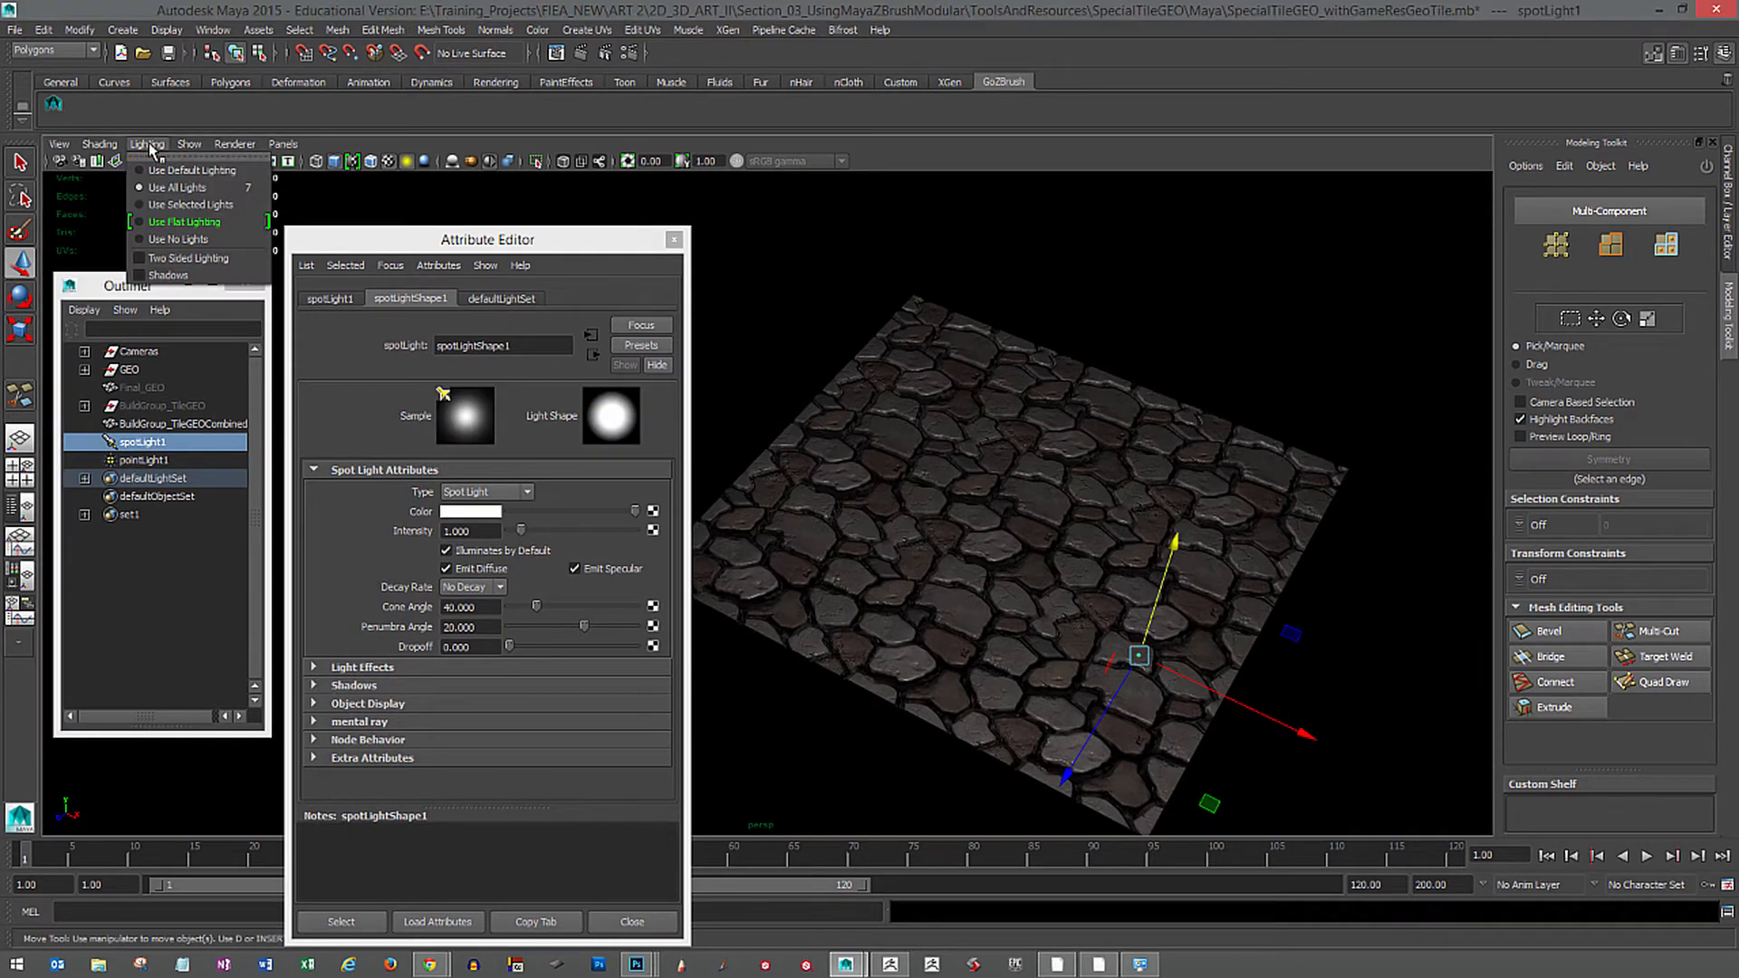
click(181, 258)
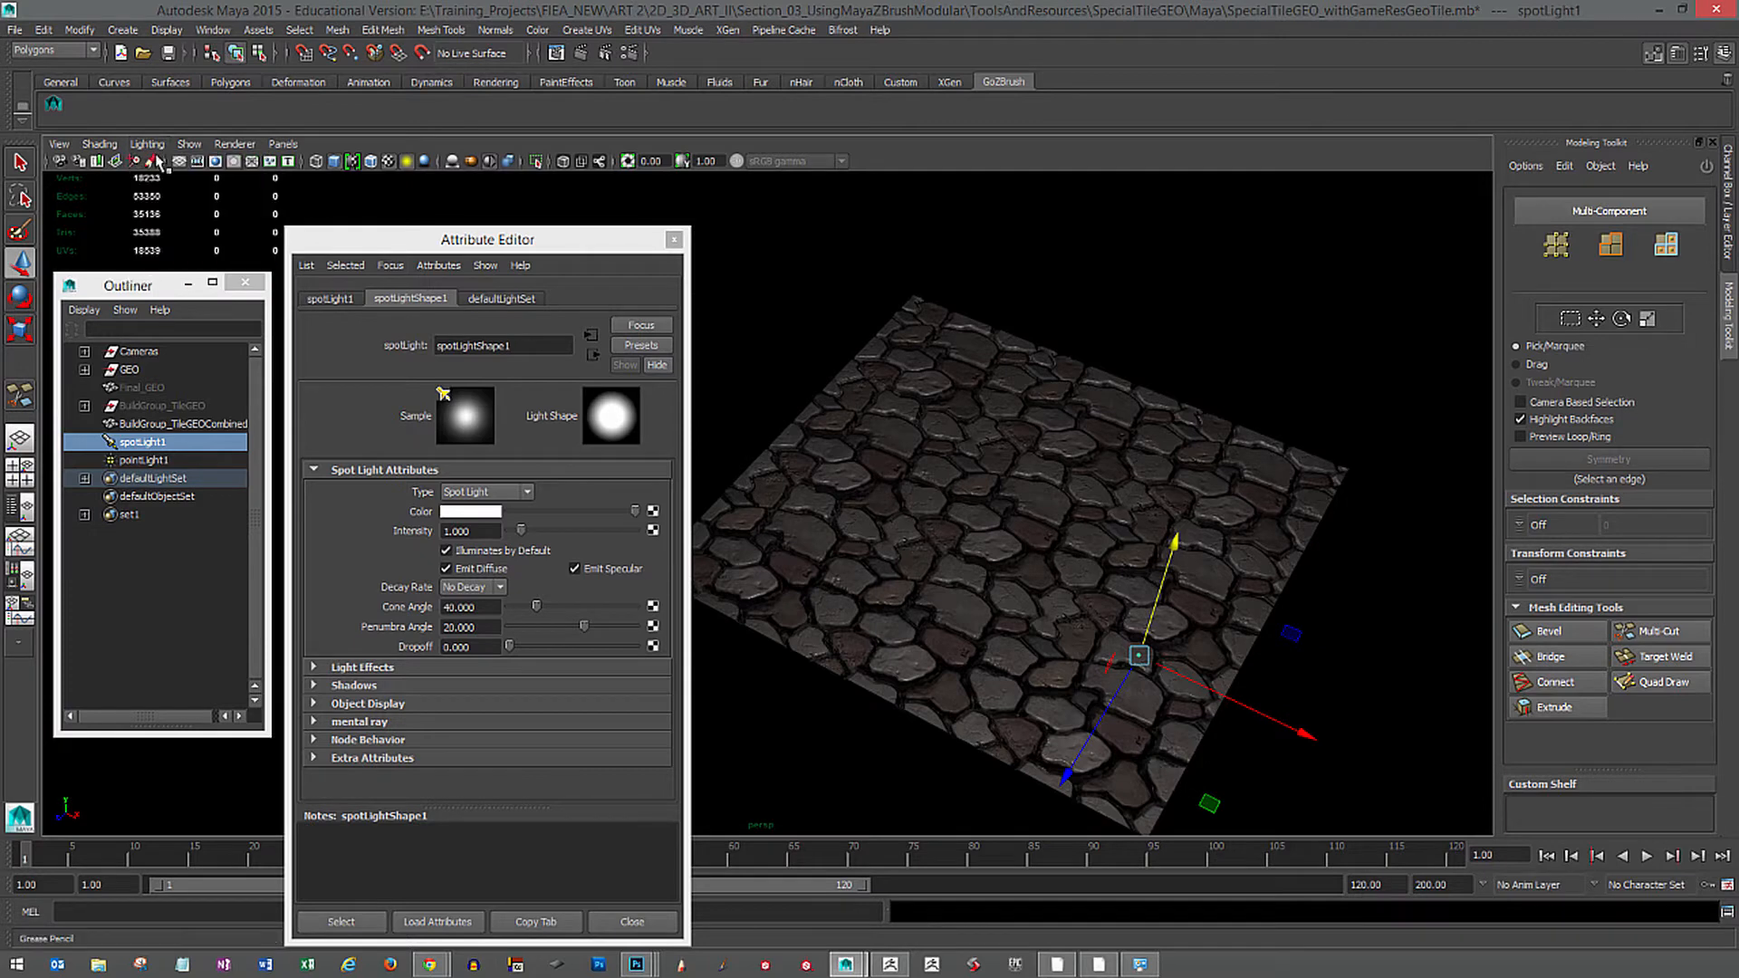
click(147, 144)
click(148, 272)
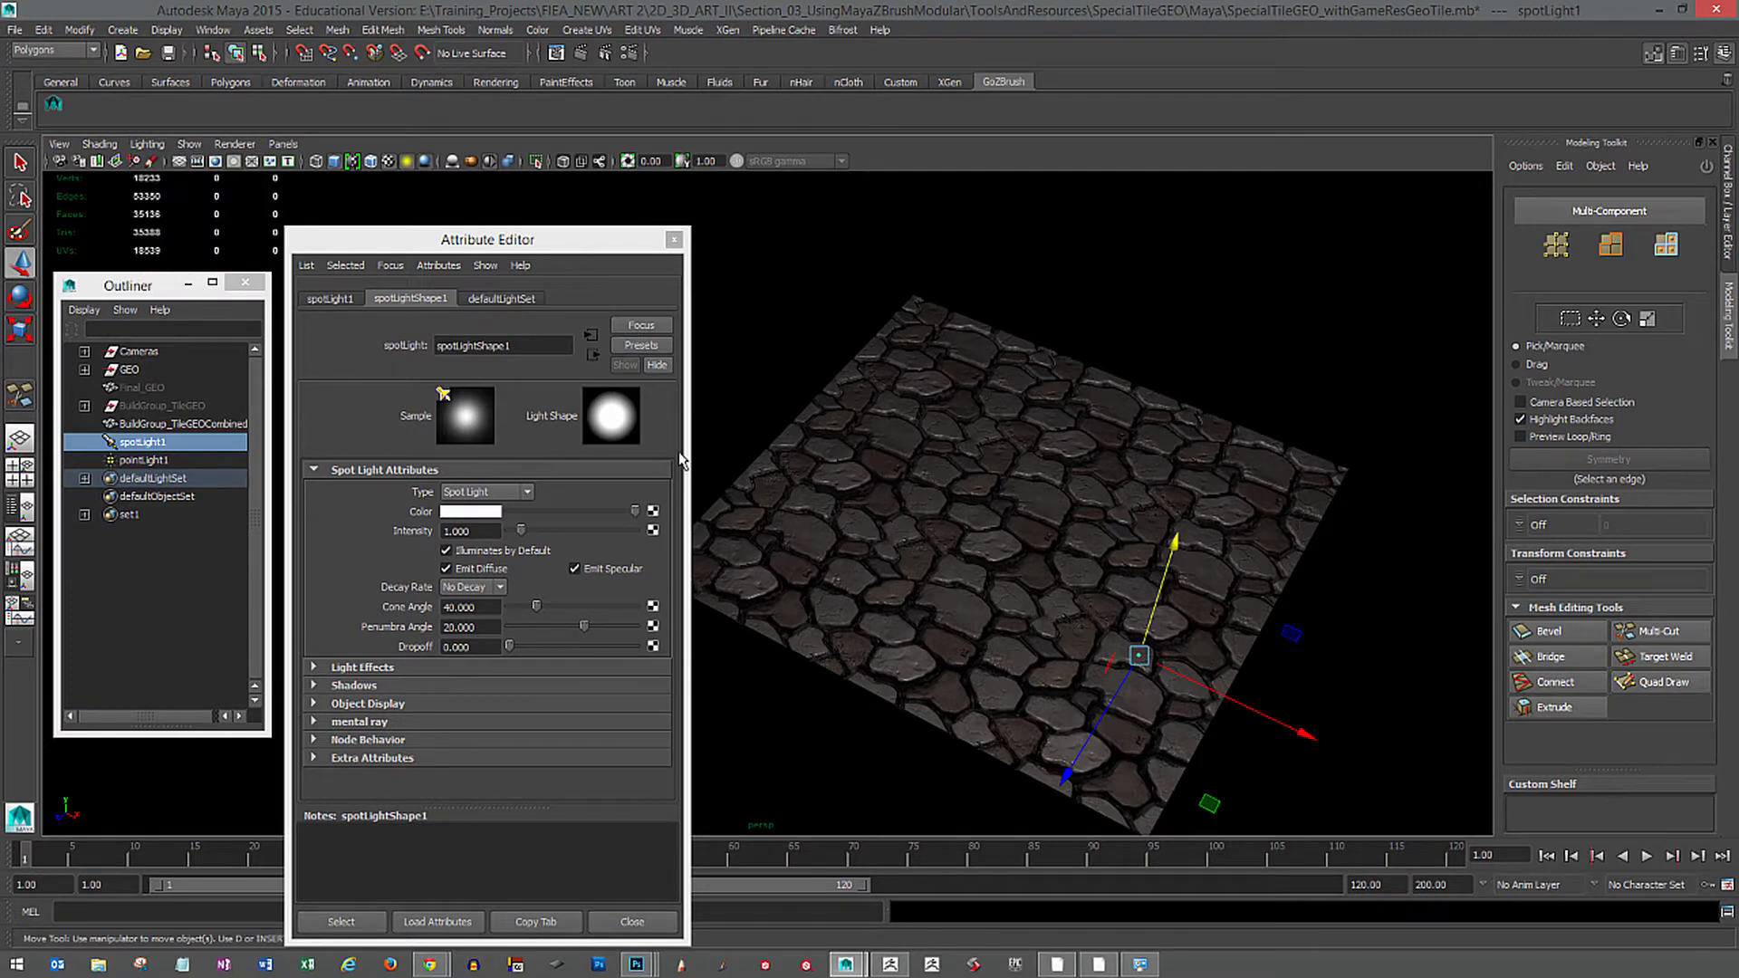
Enable depth map shadows on the spot light with a resolution of 2048 and a larger filter size.
alt+middle_drag(1184, 595, 1055, 526)
alt+right_drag(1078, 548, 1216, 625)
alt+drag(1063, 594, 1006, 507)
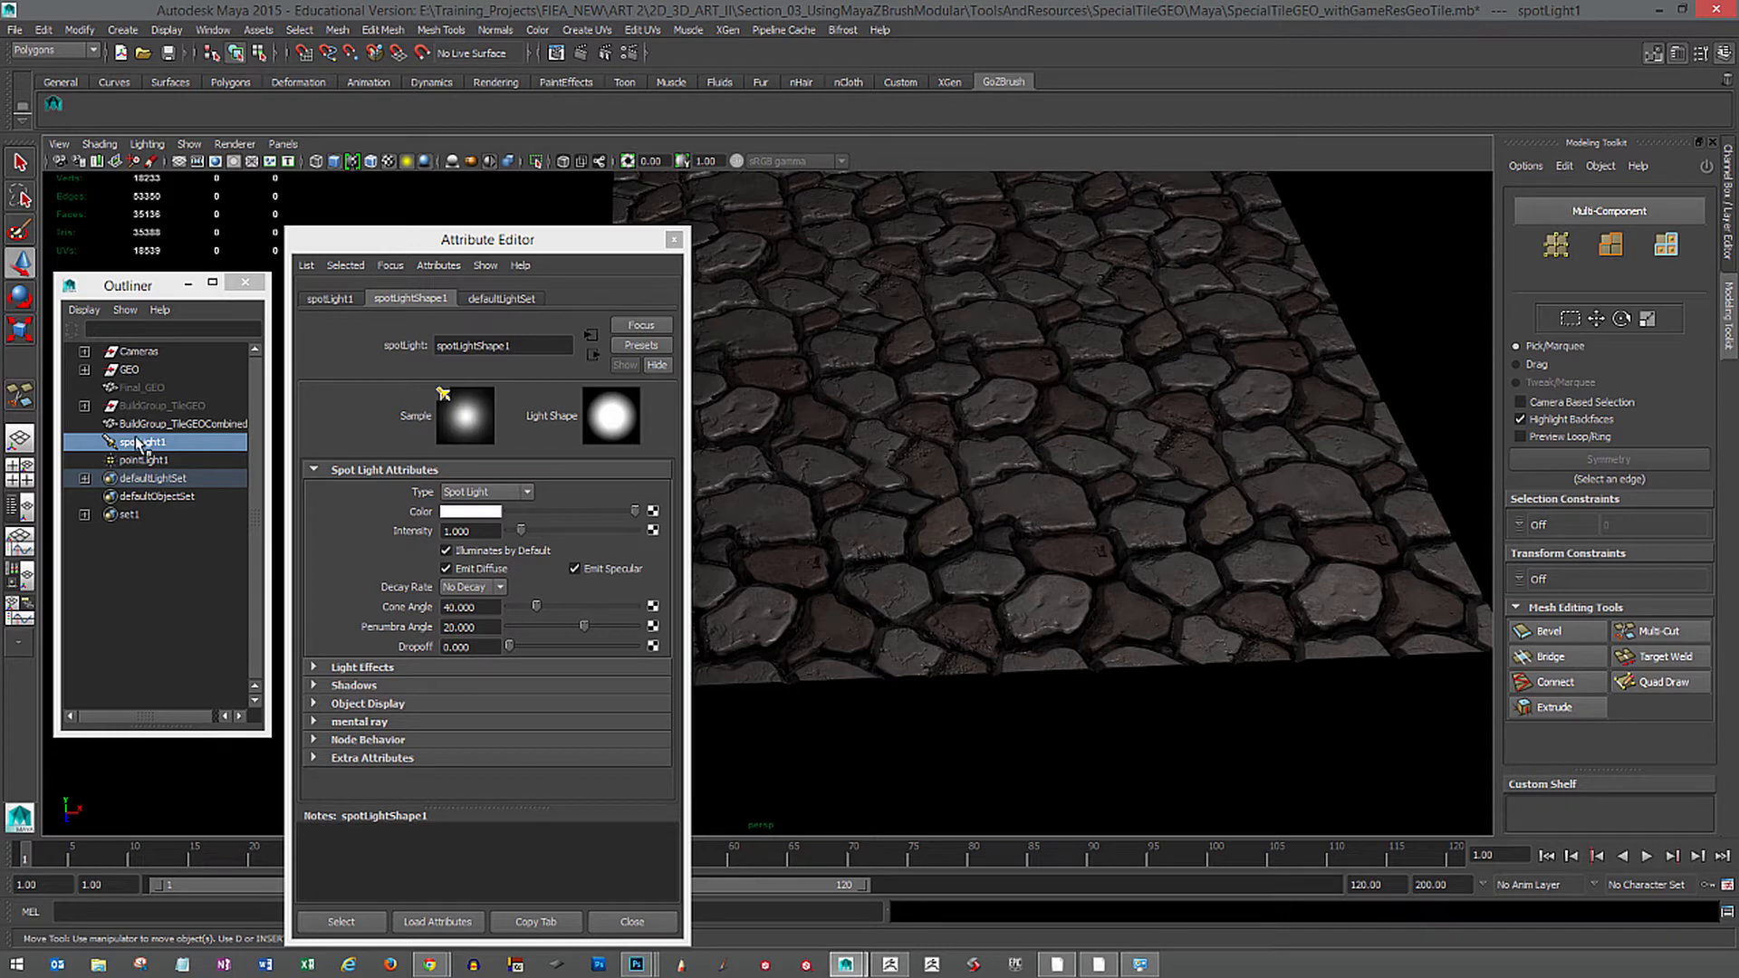
click(314, 685)
scroll(421, 711, down, 2)
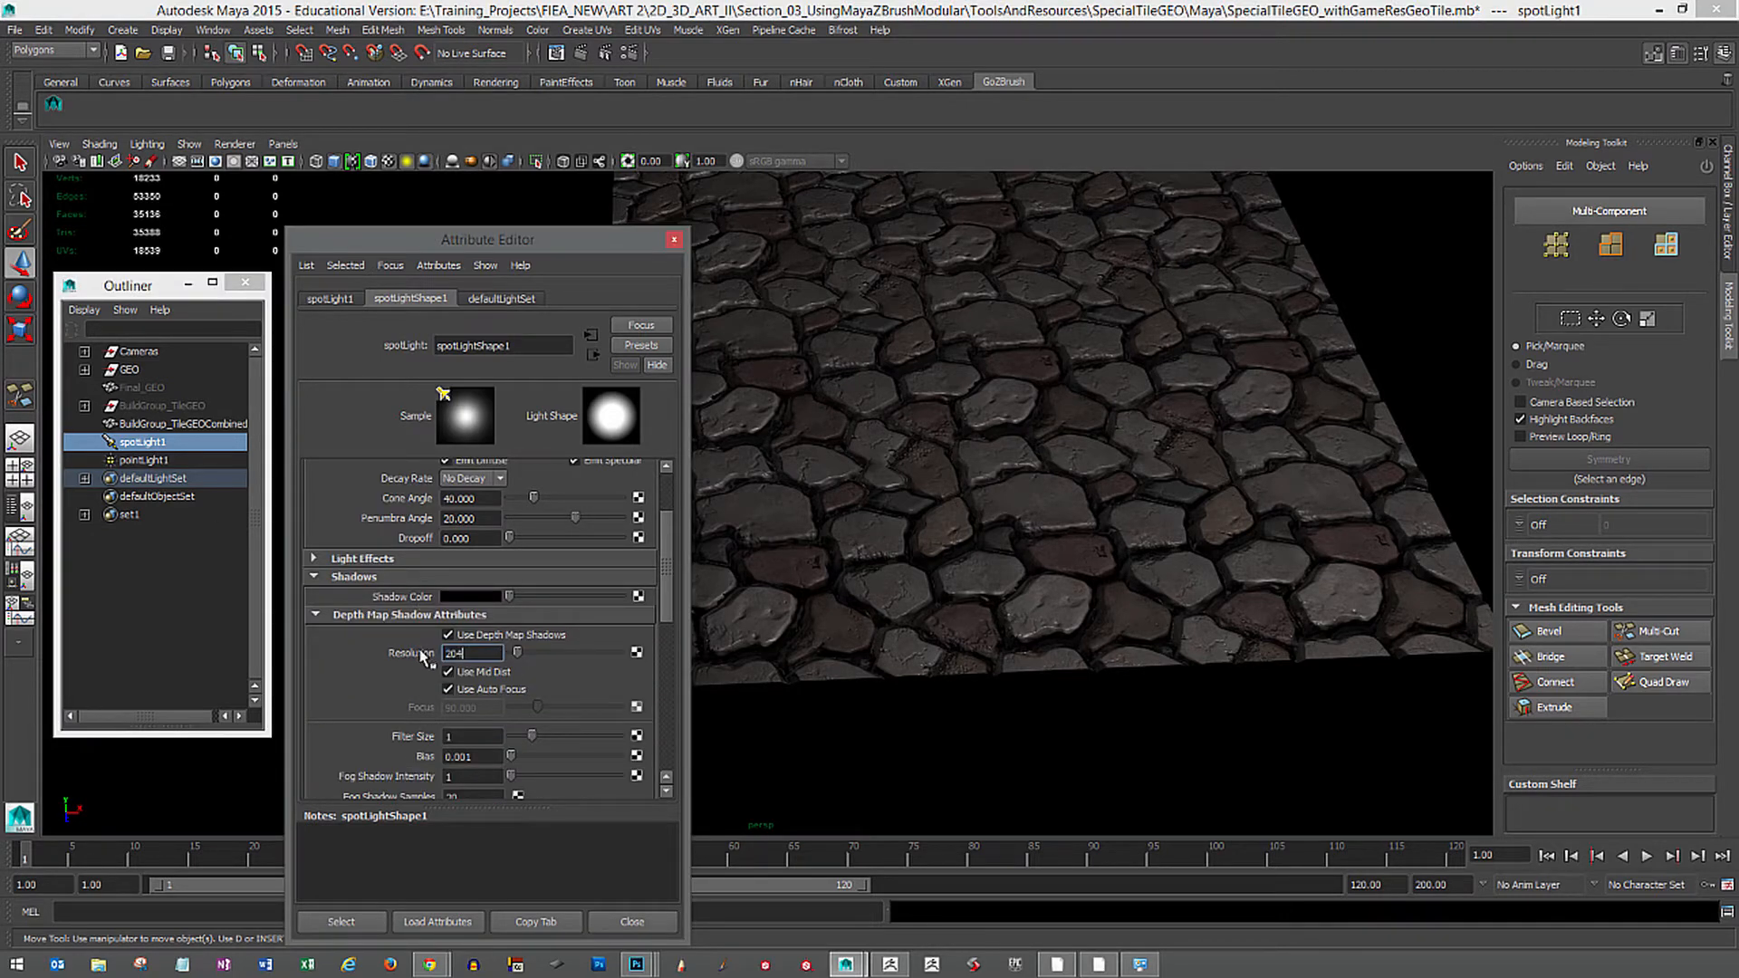
key(Tab)
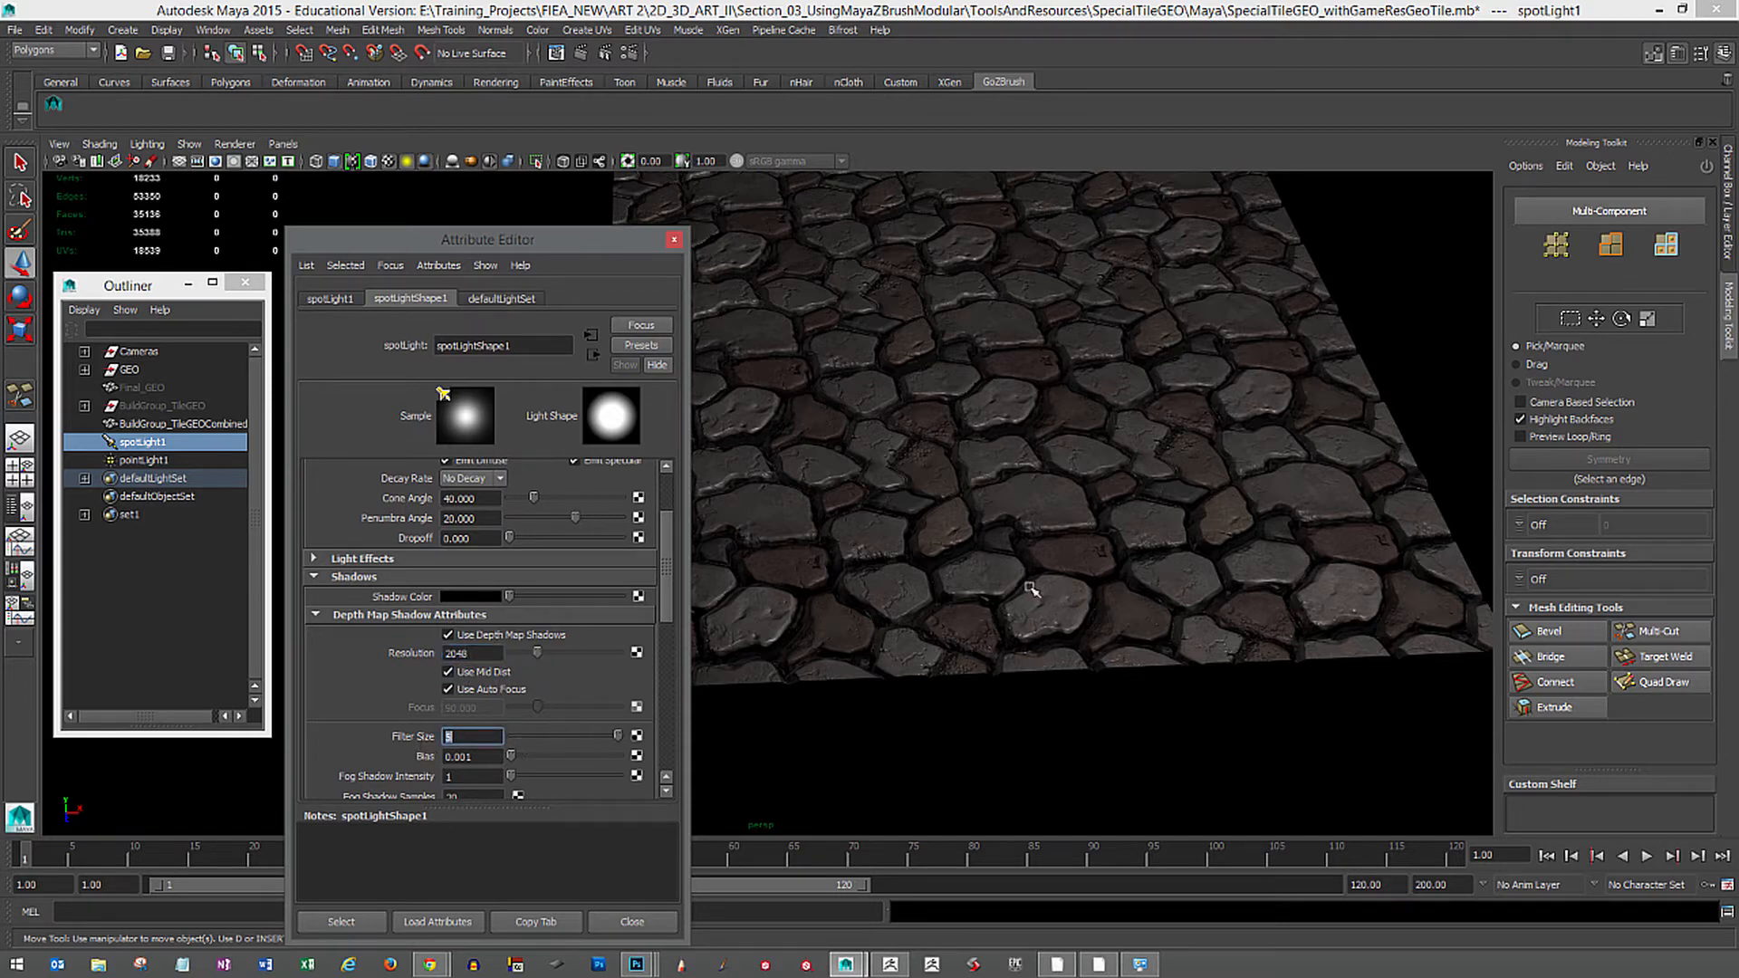
Close the light's attributes and examine the lit stone tile surface and its shading from several angles and distances.
alt+drag(1032, 590, 1071, 631)
click(678, 244)
alt+drag(770, 427, 777, 483)
alt+middle_drag(776, 482, 609, 565)
alt+drag(609, 565, 773, 520)
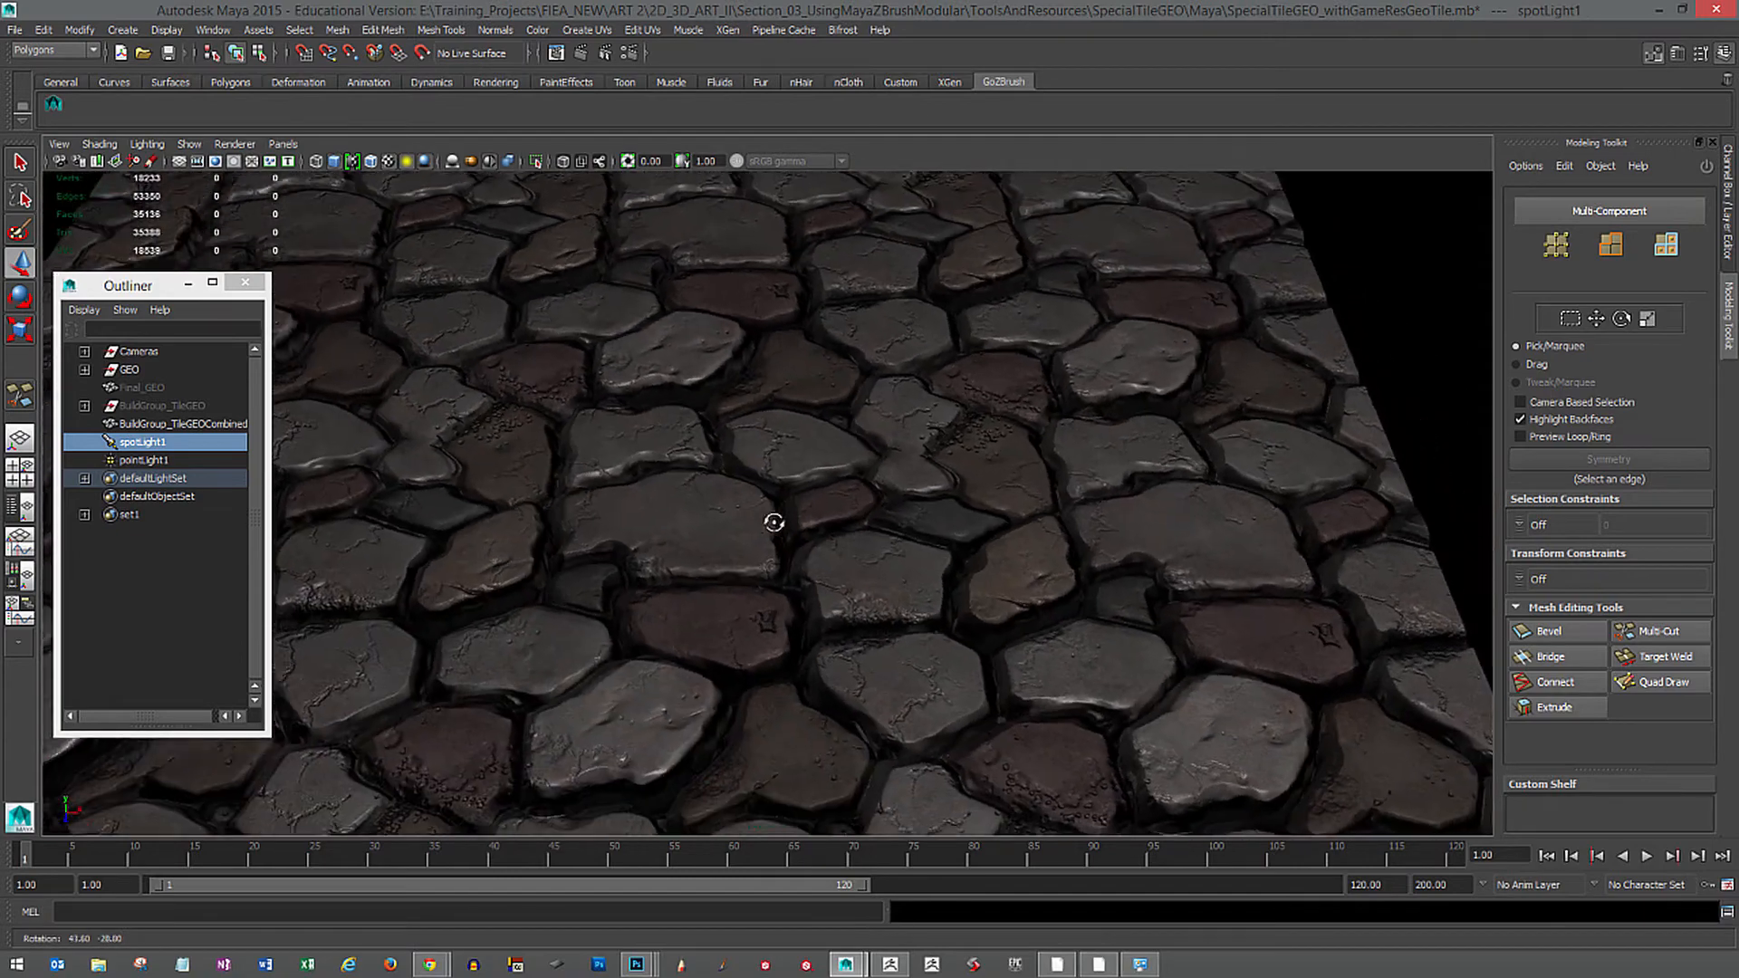
alt+right_drag(772, 520, 886, 576)
alt+drag(883, 574, 784, 486)
alt+middle_drag(784, 486, 820, 534)
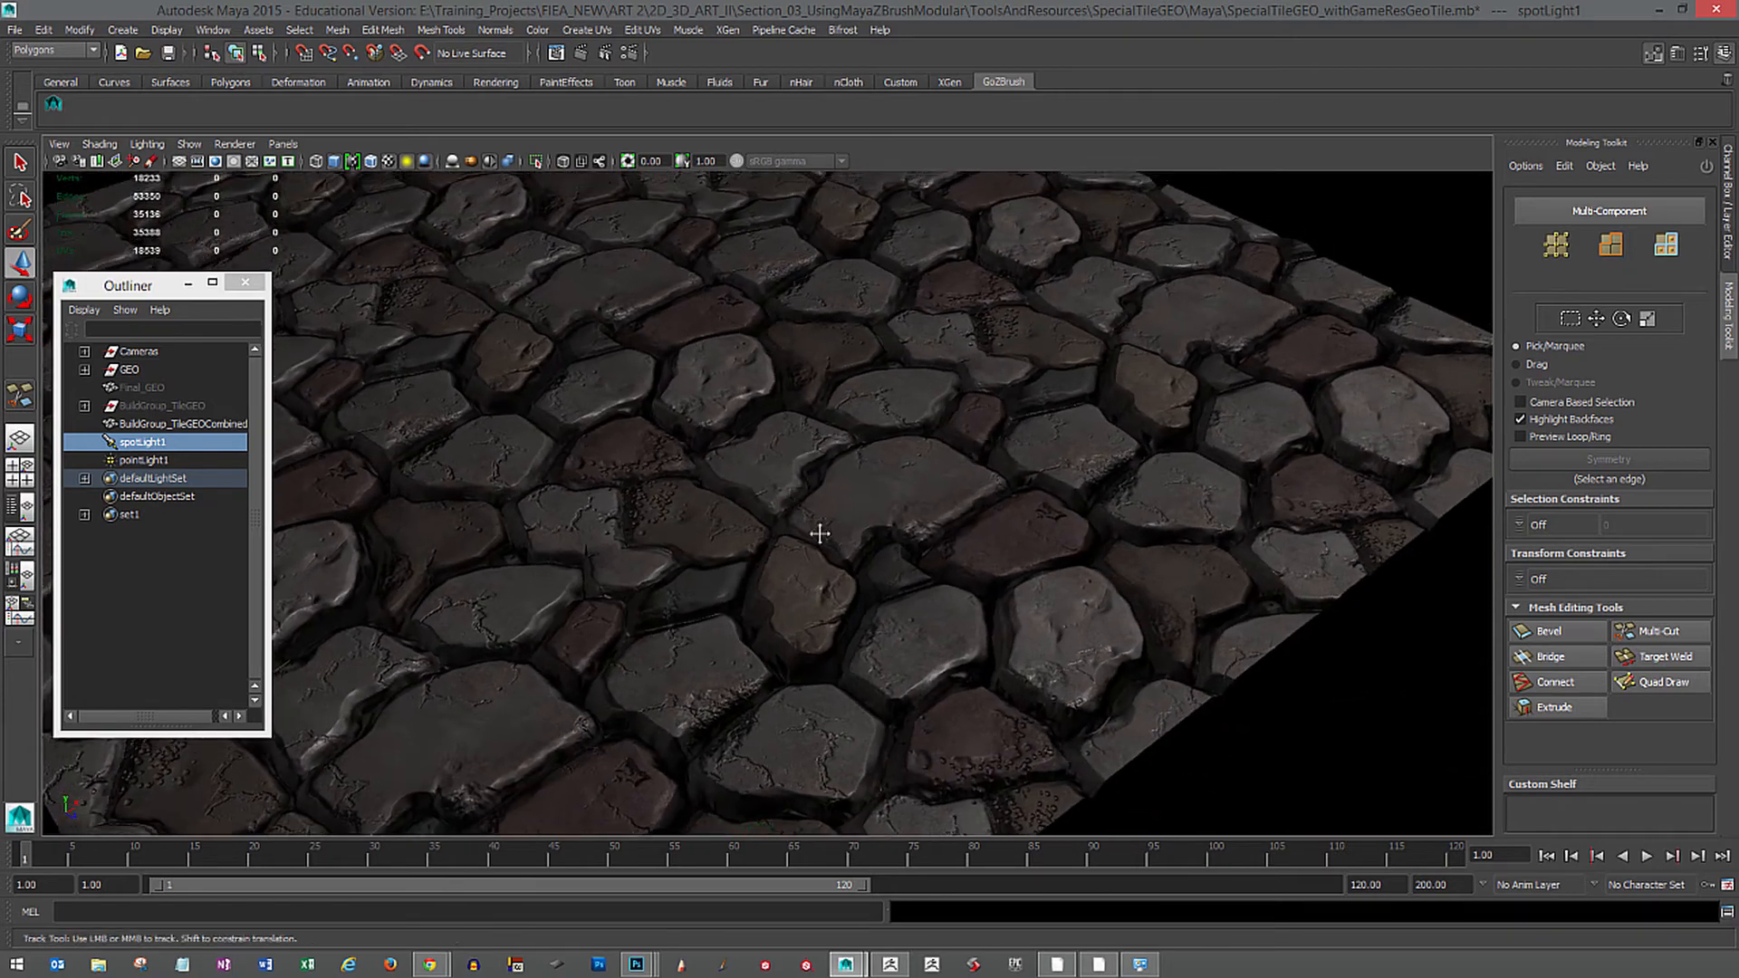
alt+right_drag(820, 534, 633, 470)
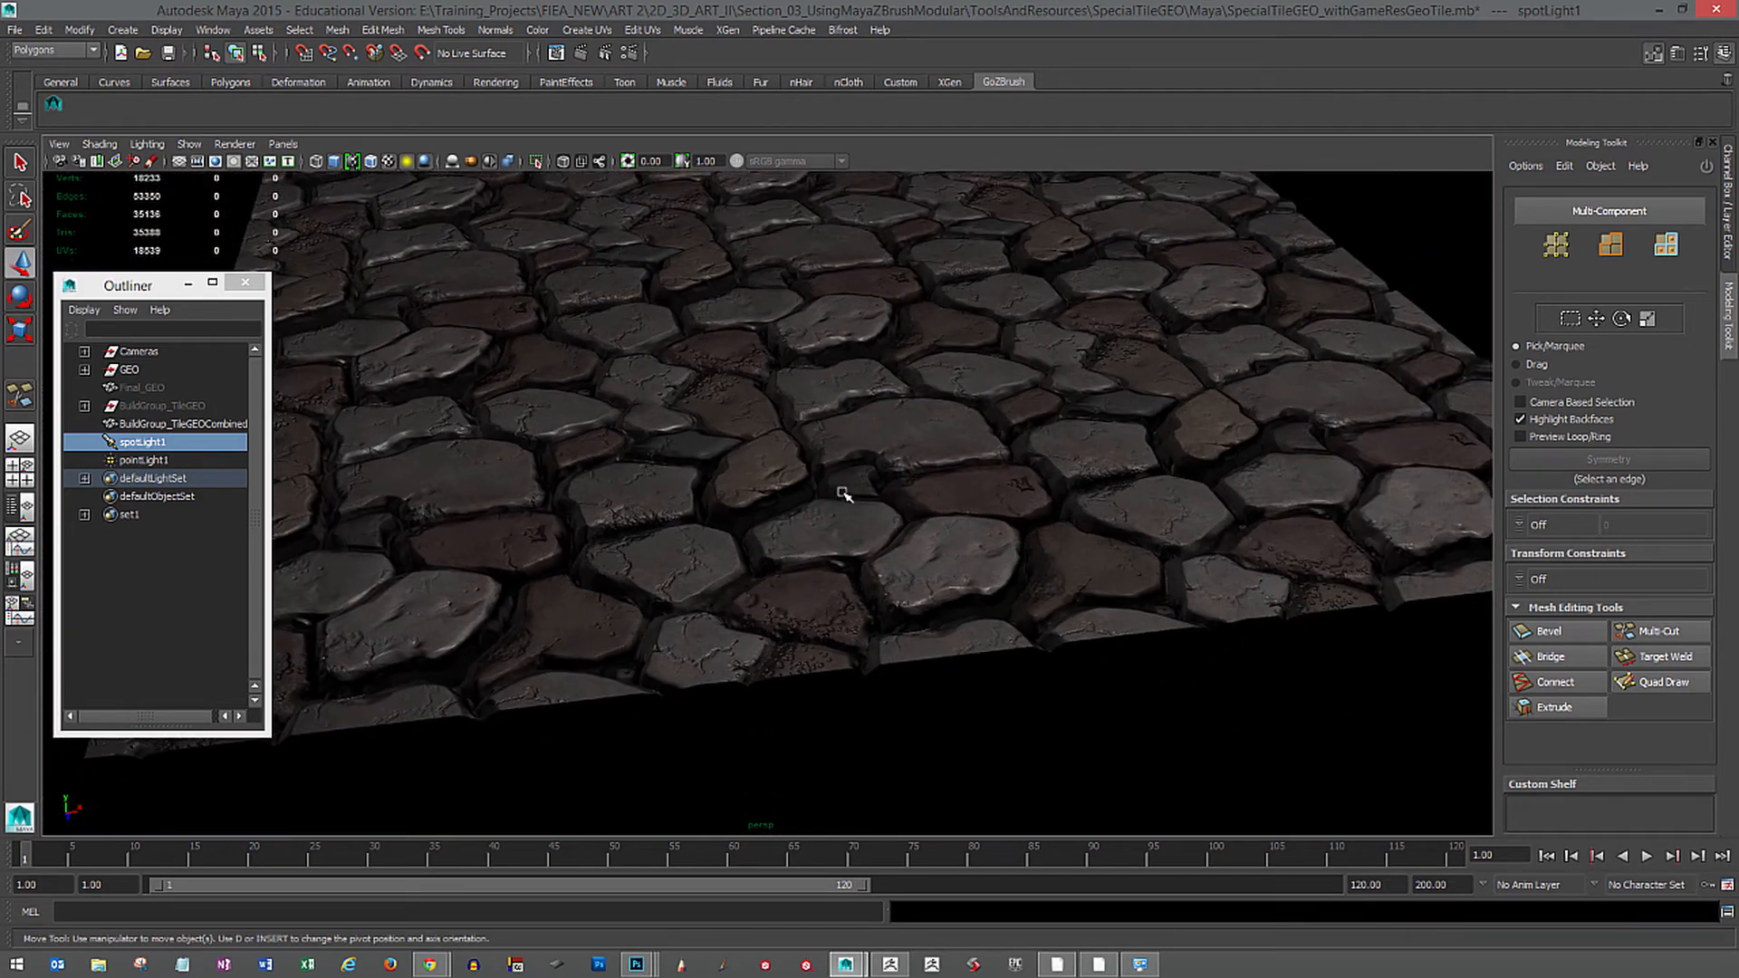
Examine how strong the normal map relief looks on the stones, both close up and across the whole tiled surface.
mouse_move(842, 493)
alt+mouse_down()
mouse_move(780, 504)
mouse_move(885, 516)
mouse_move(810, 515)
mouse_move(827, 512)
alt+mouse_up()
alt+drag(990, 552, 881, 532)
alt+right_drag(882, 532, 946, 600)
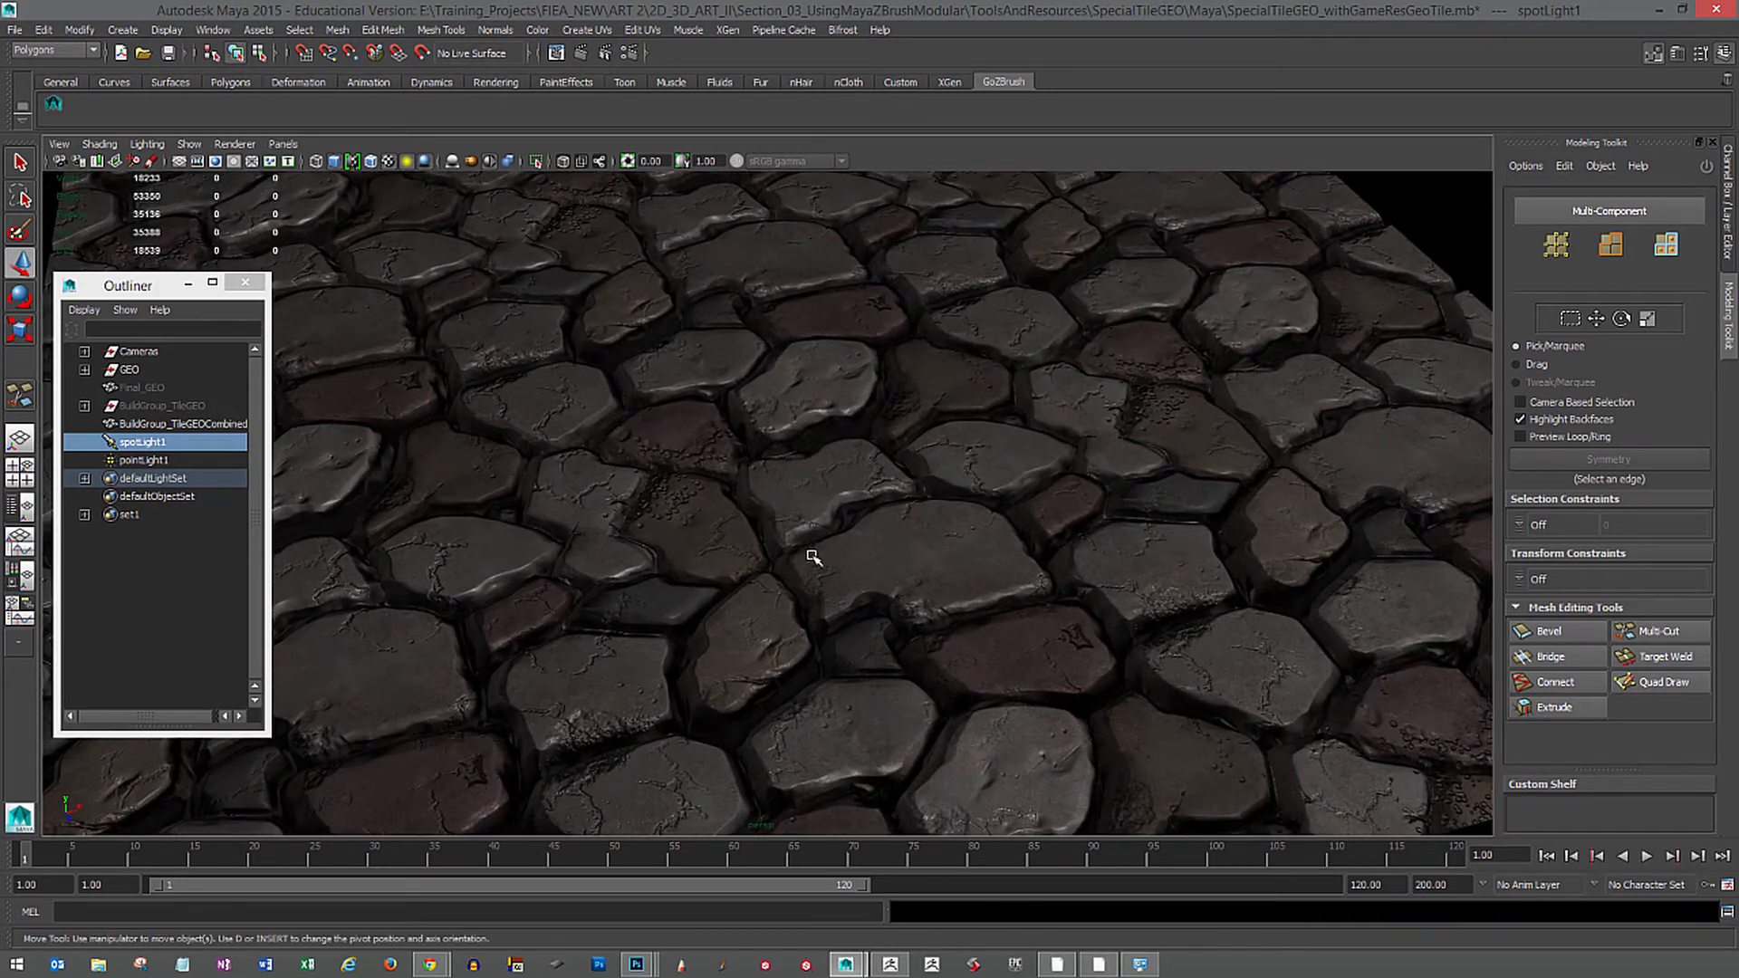
alt+drag(815, 562, 927, 527)
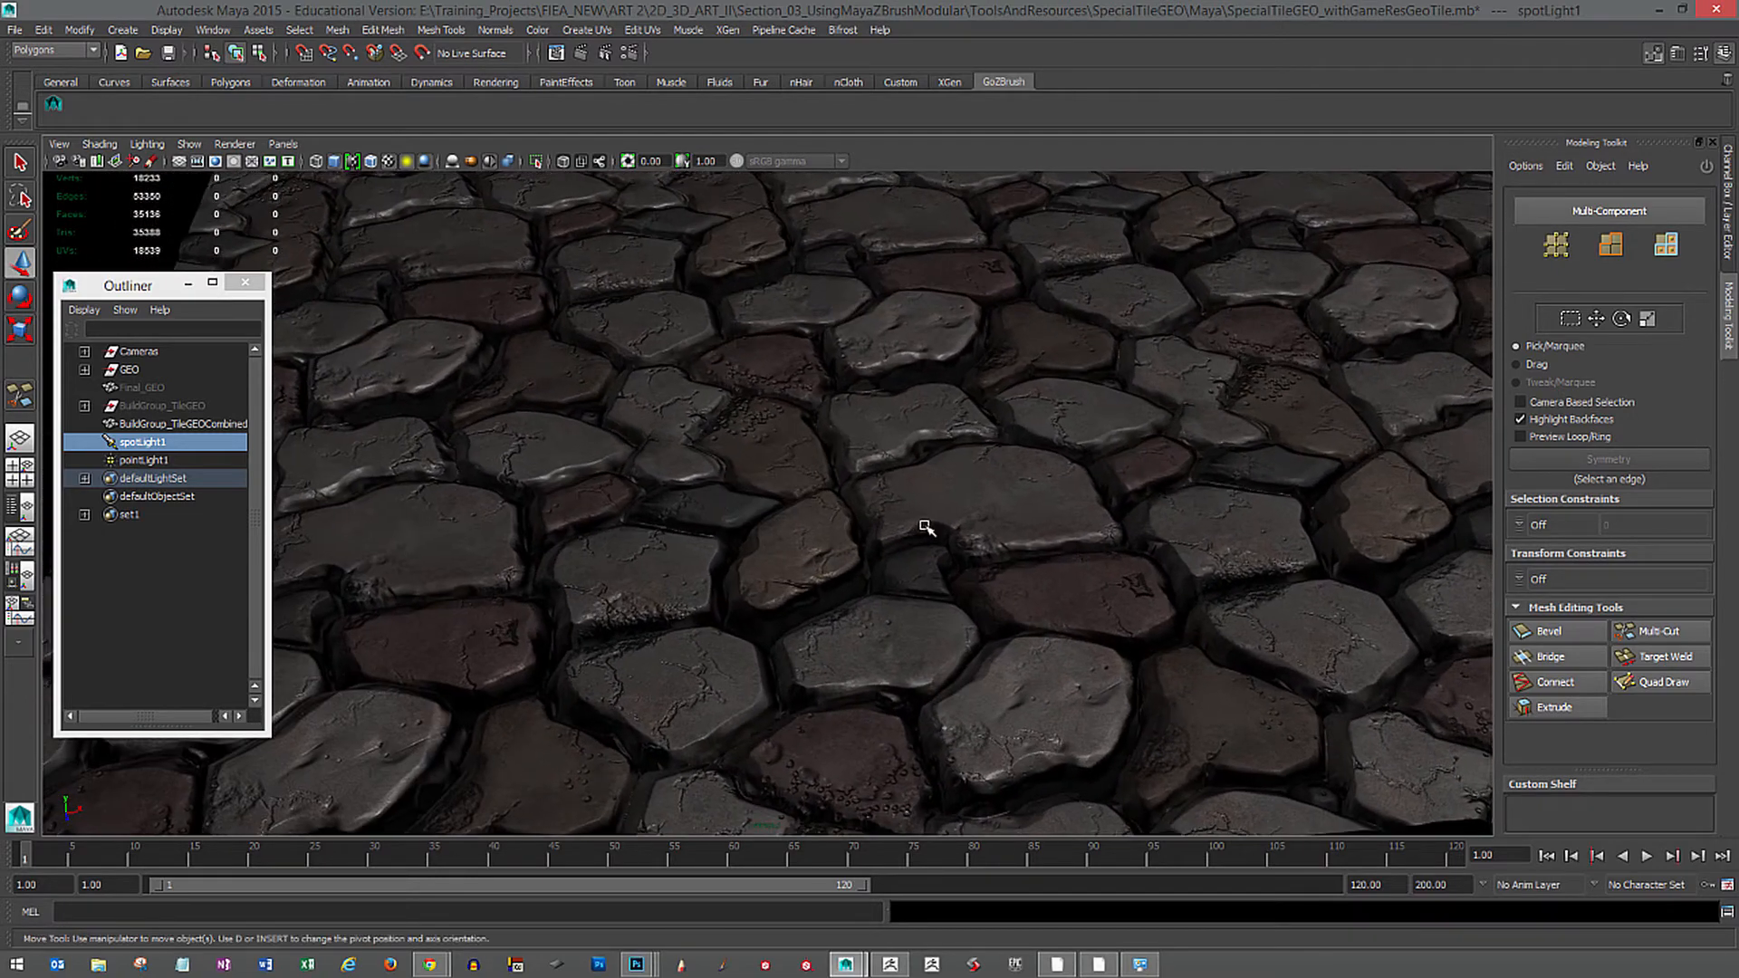
alt+right_drag(925, 525, 870, 524)
alt+drag(869, 525, 909, 551)
alt+right_drag(908, 552, 792, 523)
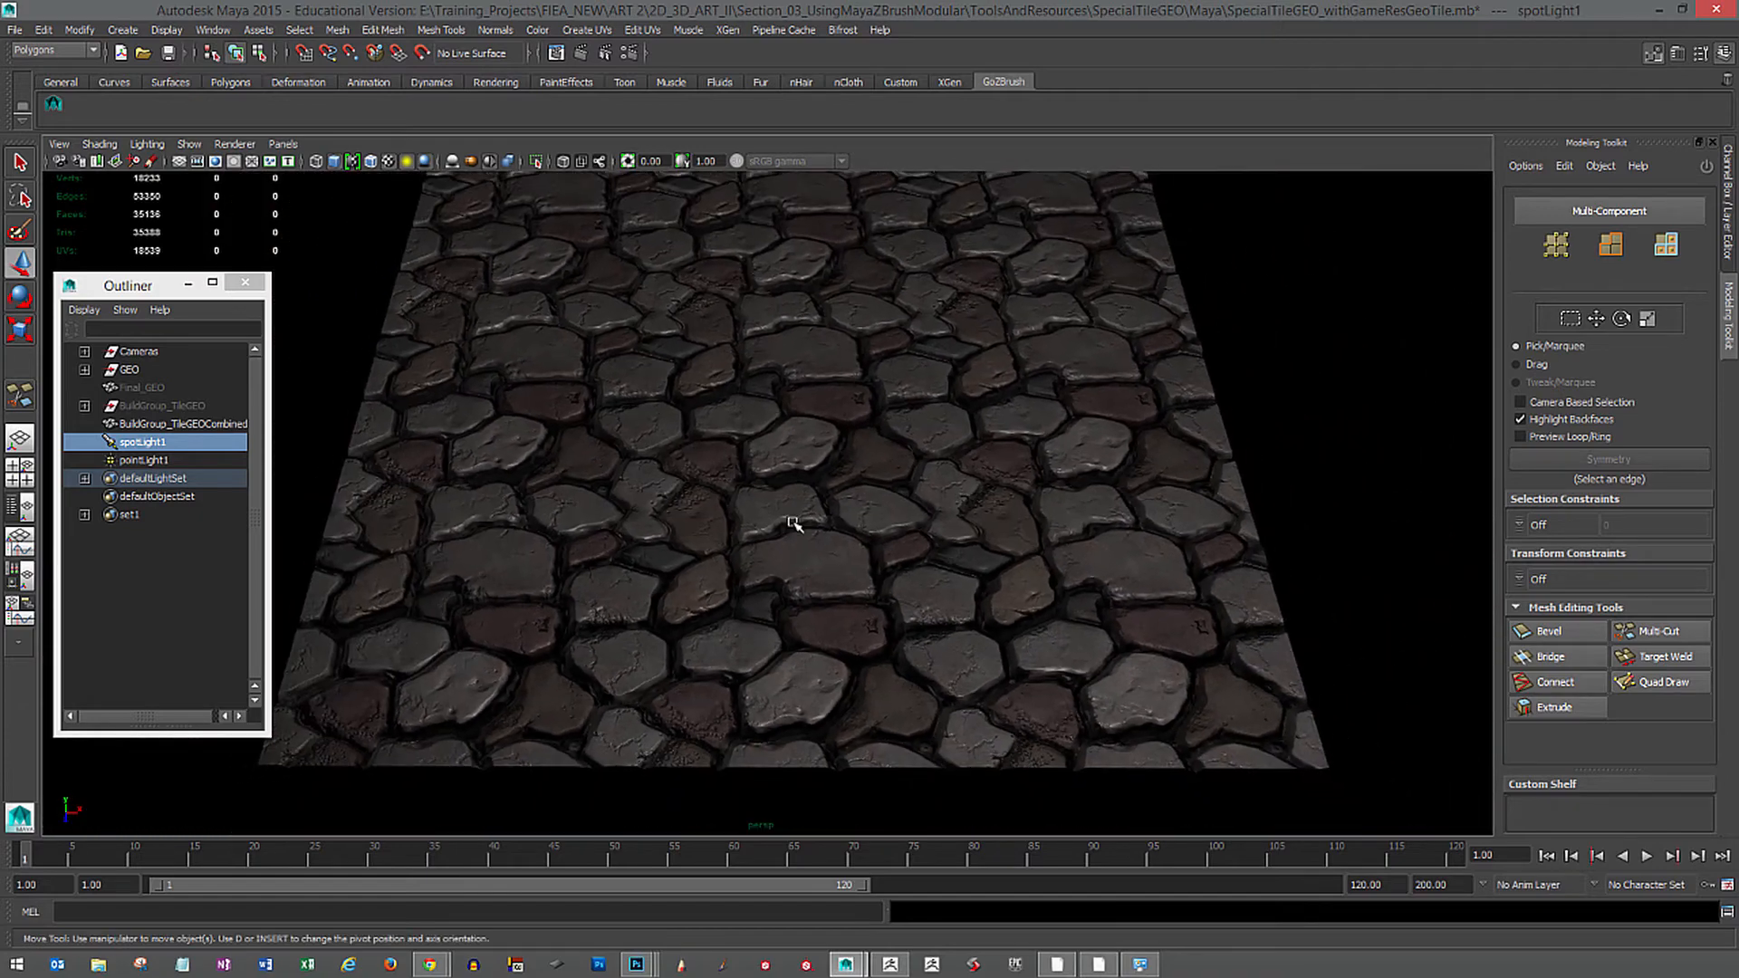
mouse_move(794, 523)
alt+mouse_down()
mouse_move(725, 563)
mouse_move(742, 562)
mouse_move(738, 594)
mouse_move(848, 570)
mouse_move(770, 533)
alt+mouse_up()
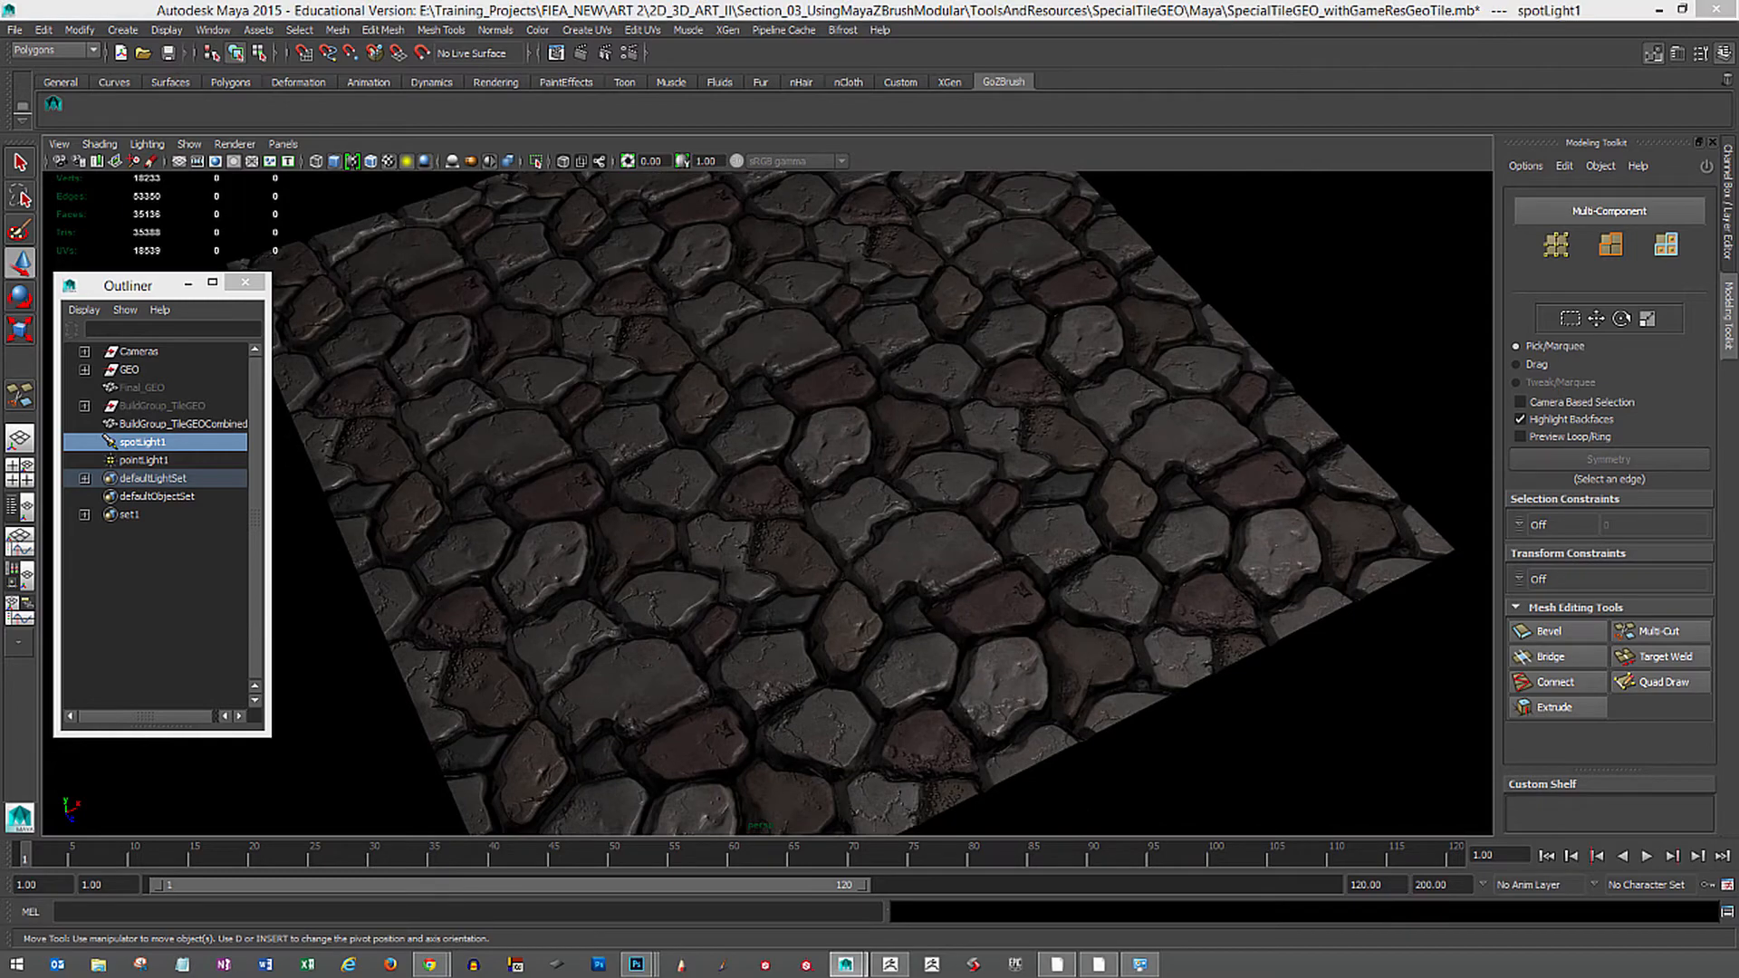
In Photoshop, hide the COL group, select the NORM layer inside its group and sample the normal map's flat blue color from a stone.
key(alt+Tab)
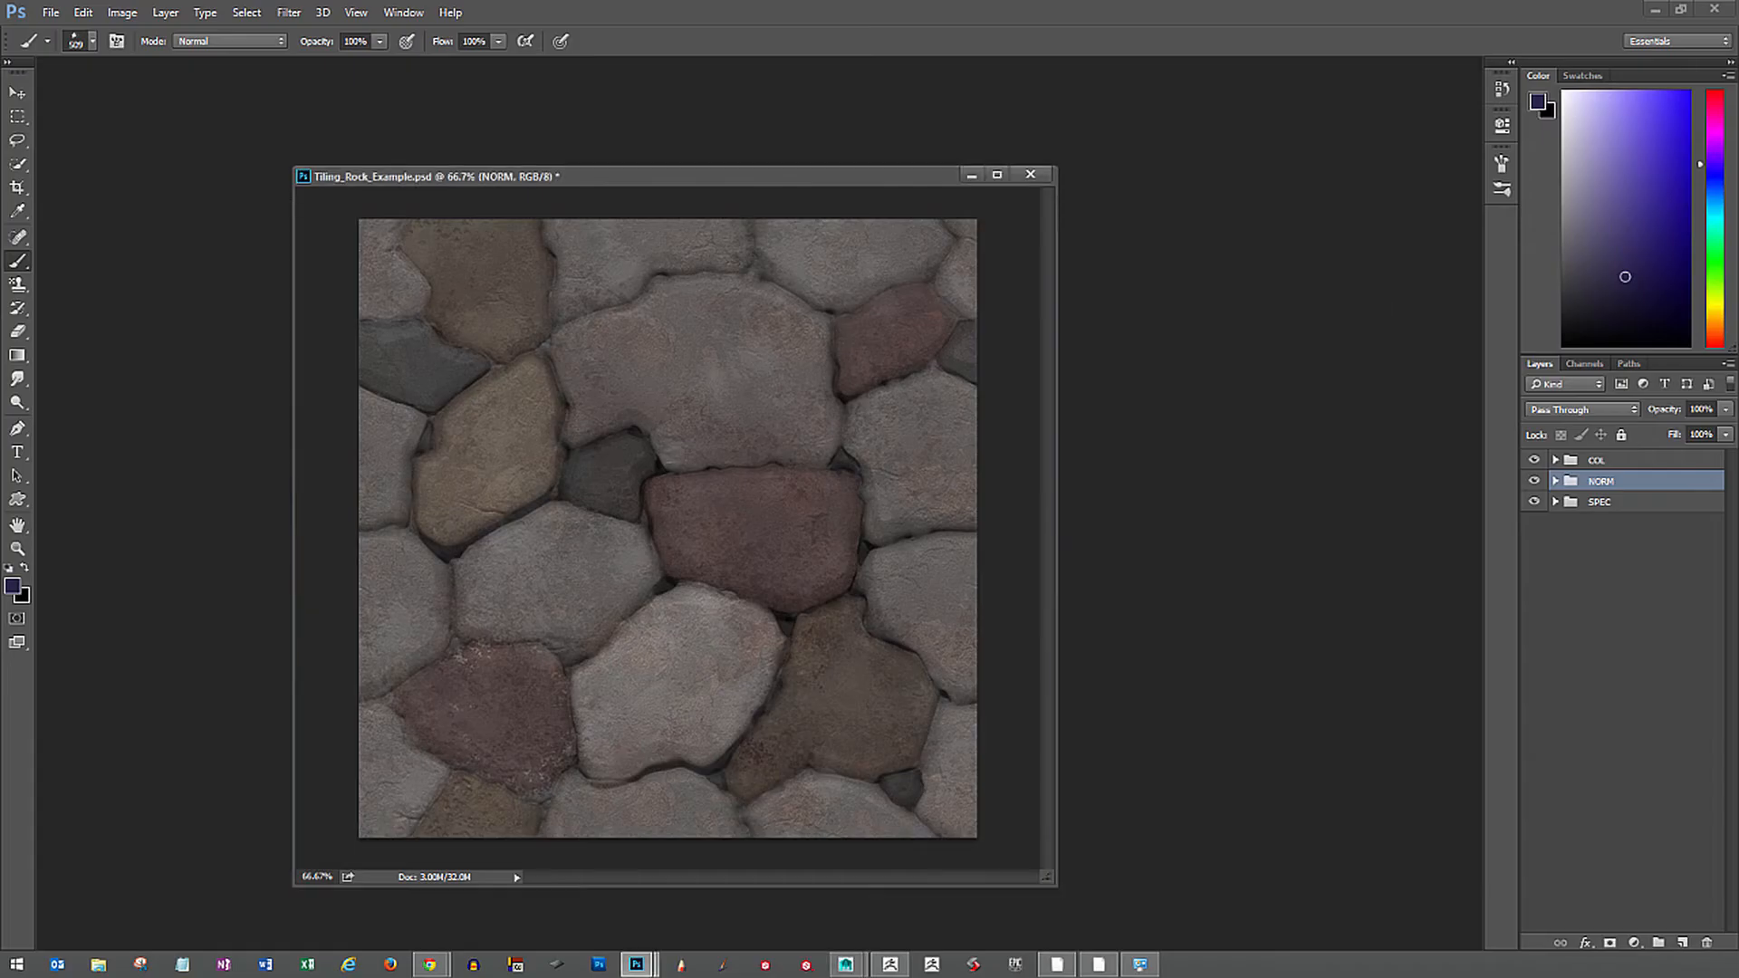
click(1534, 460)
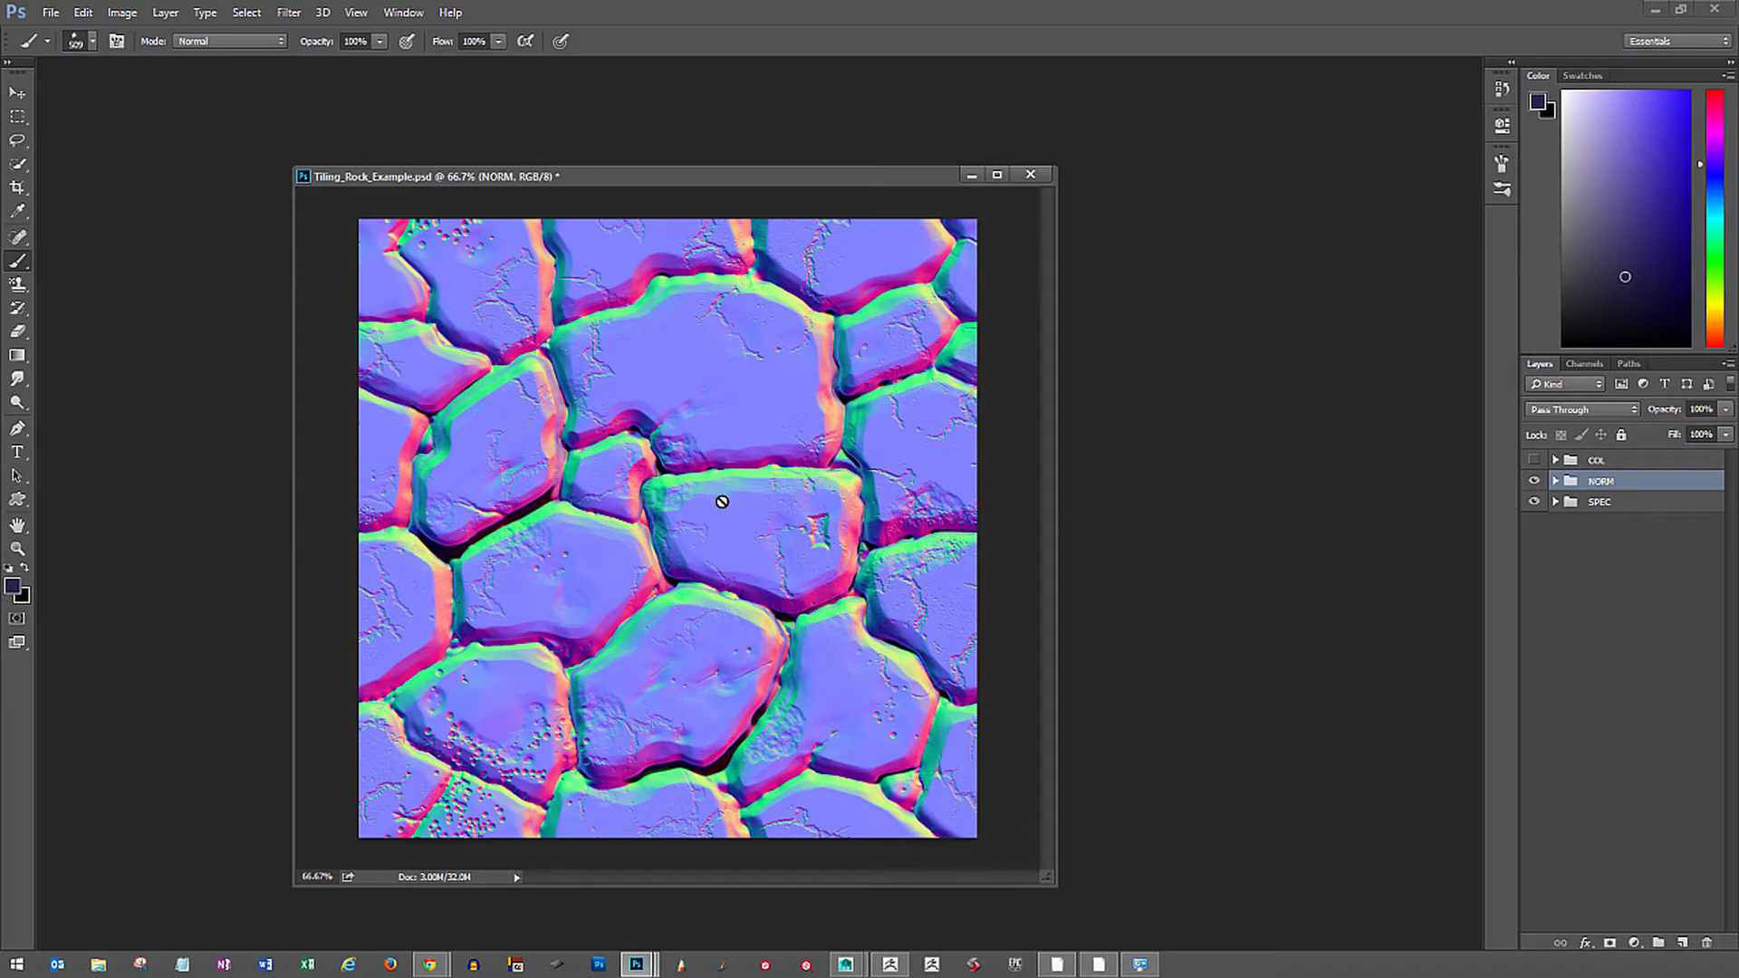
click(1555, 481)
click(1591, 513)
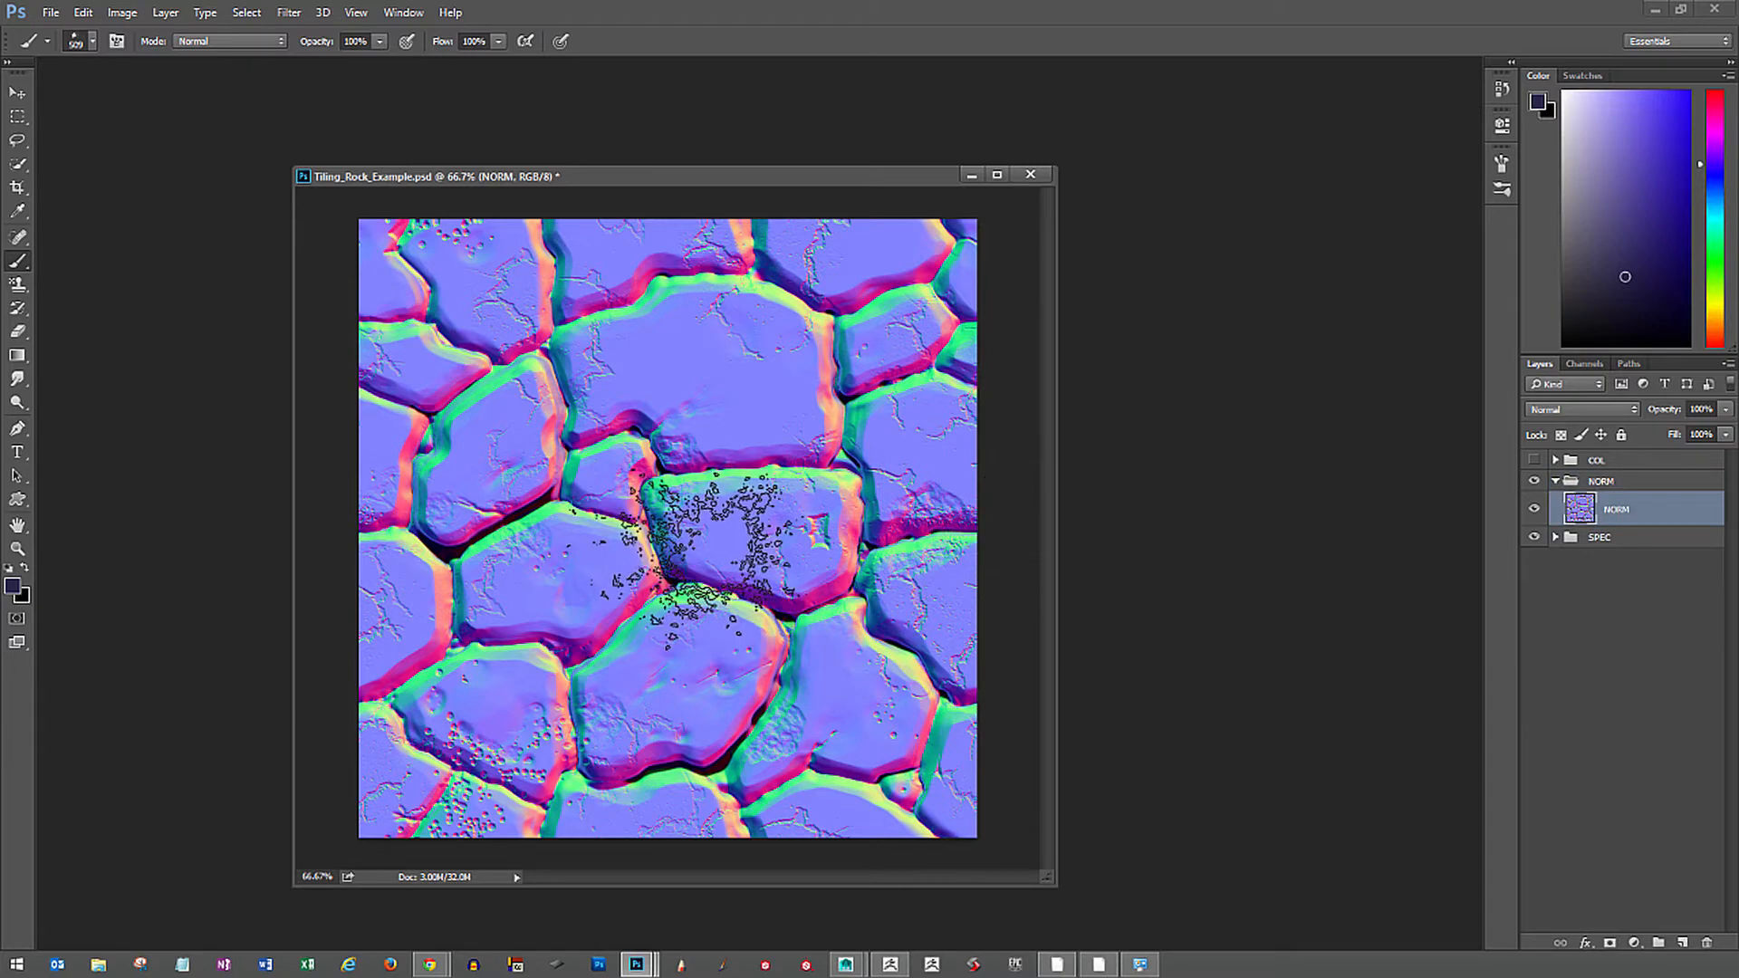
key(i)
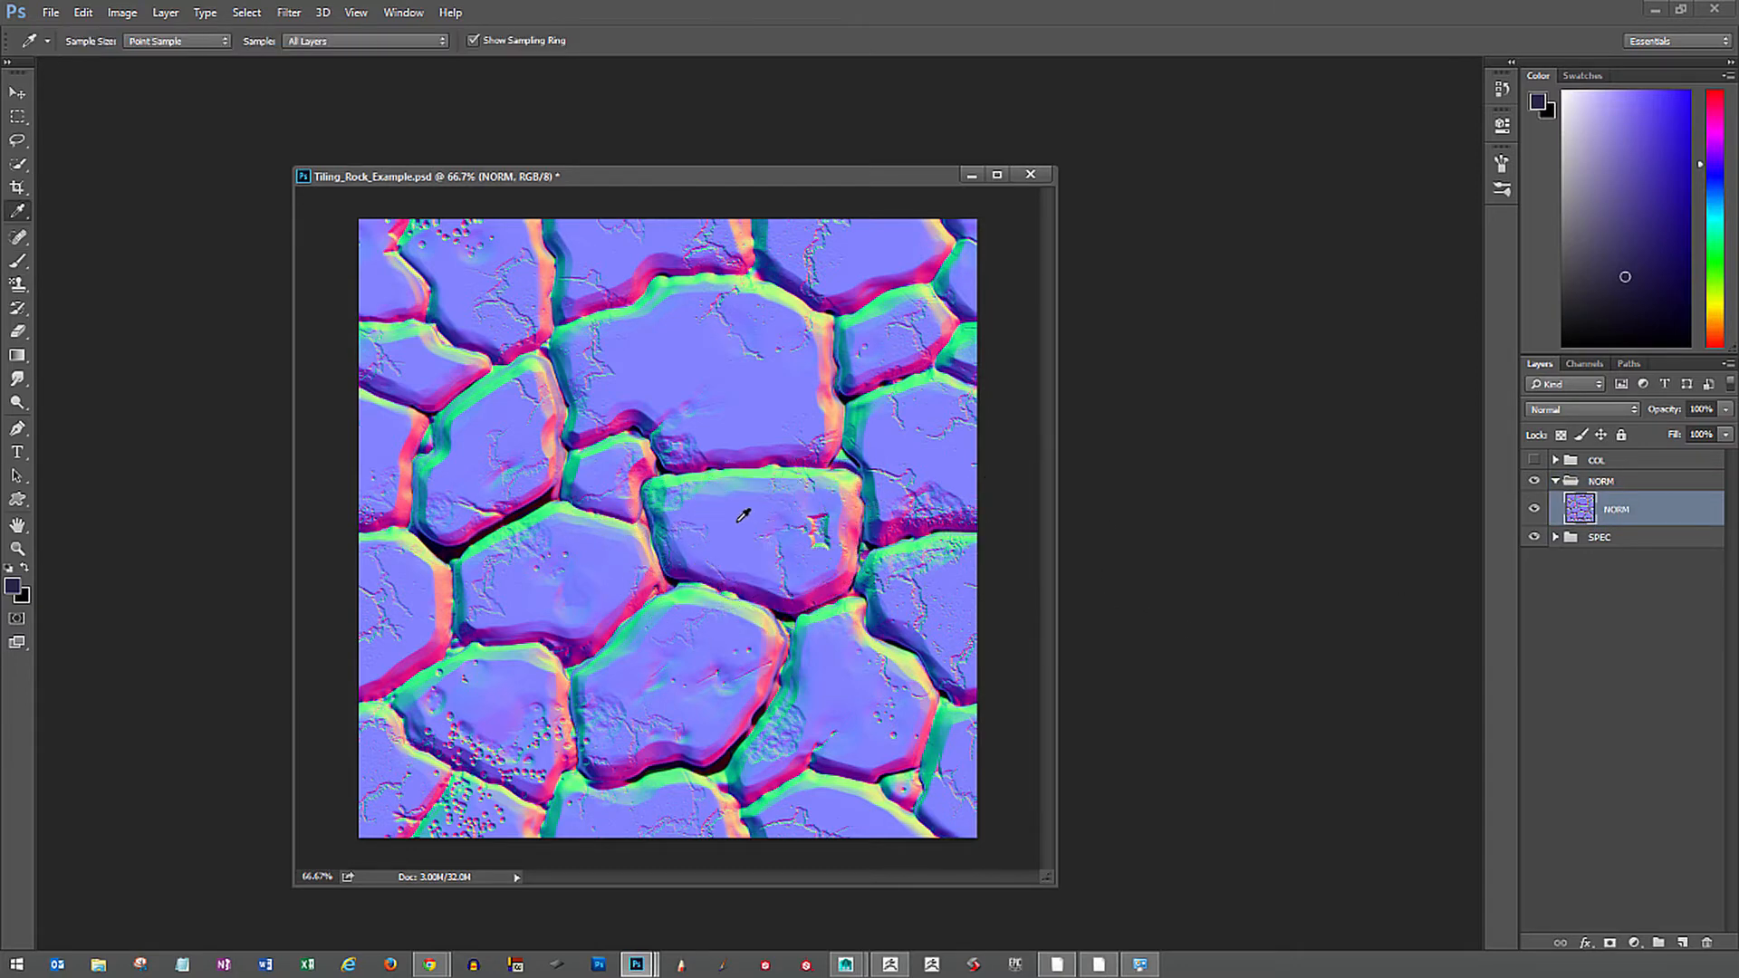
click(748, 510)
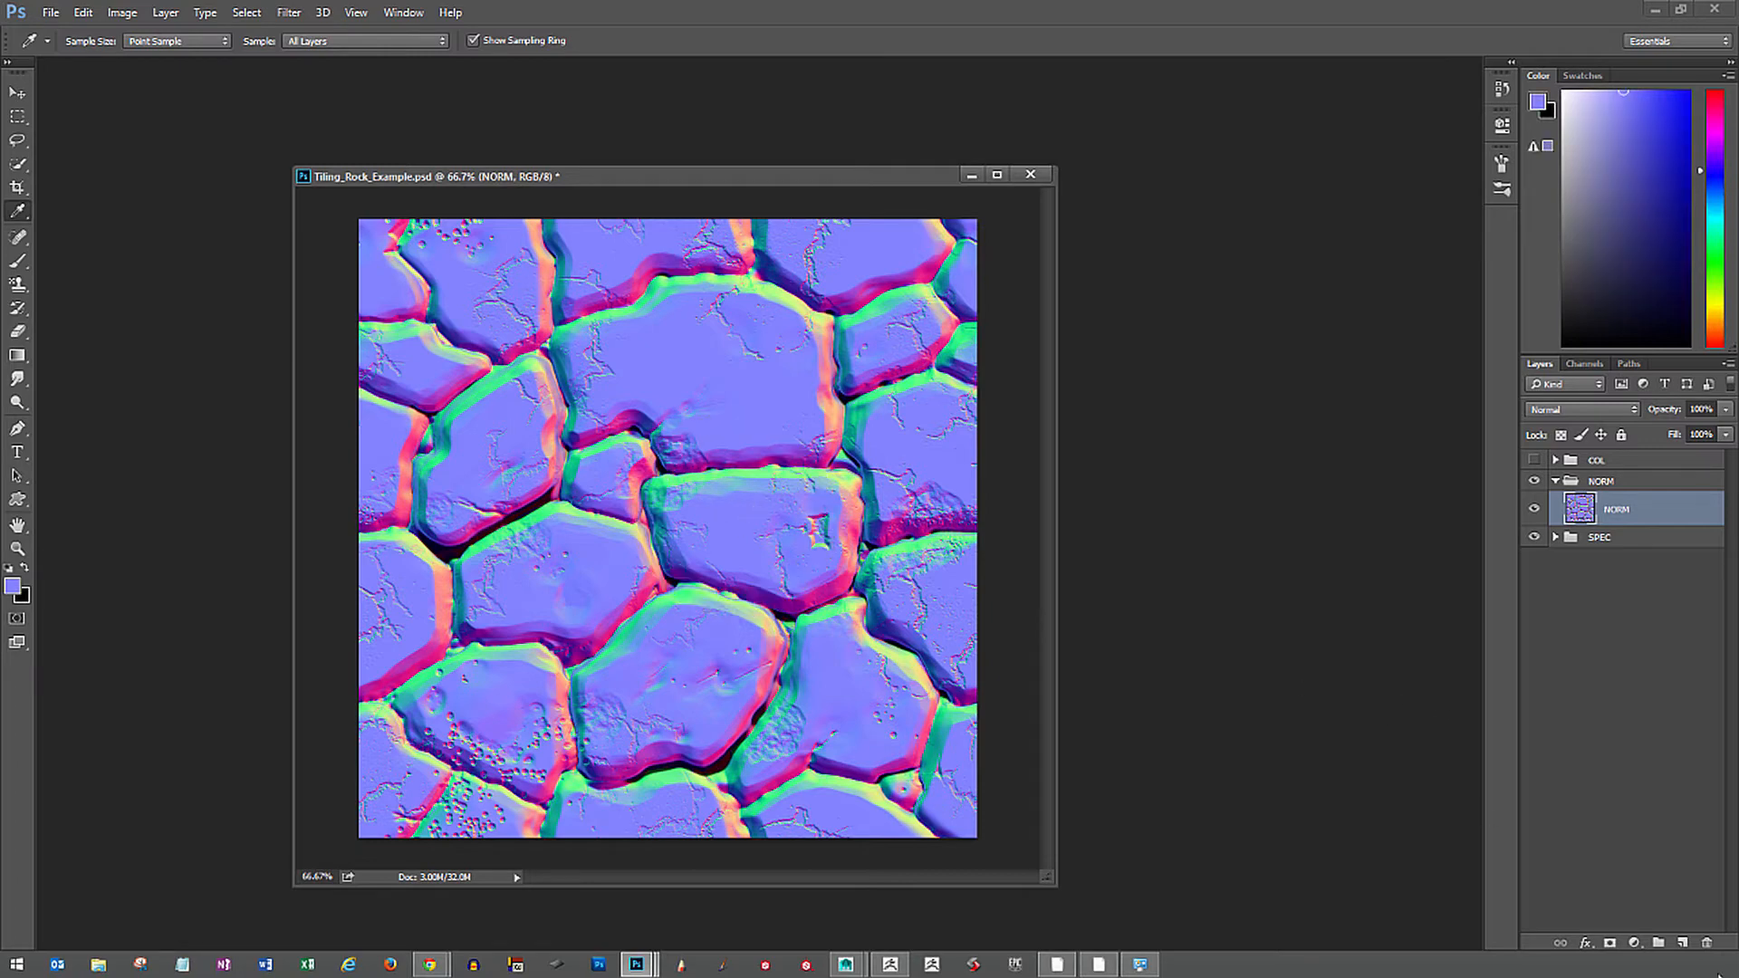
Add a layer named ToneBack above the NORM layer and fill it with the sampled flat blue.
click(1681, 943)
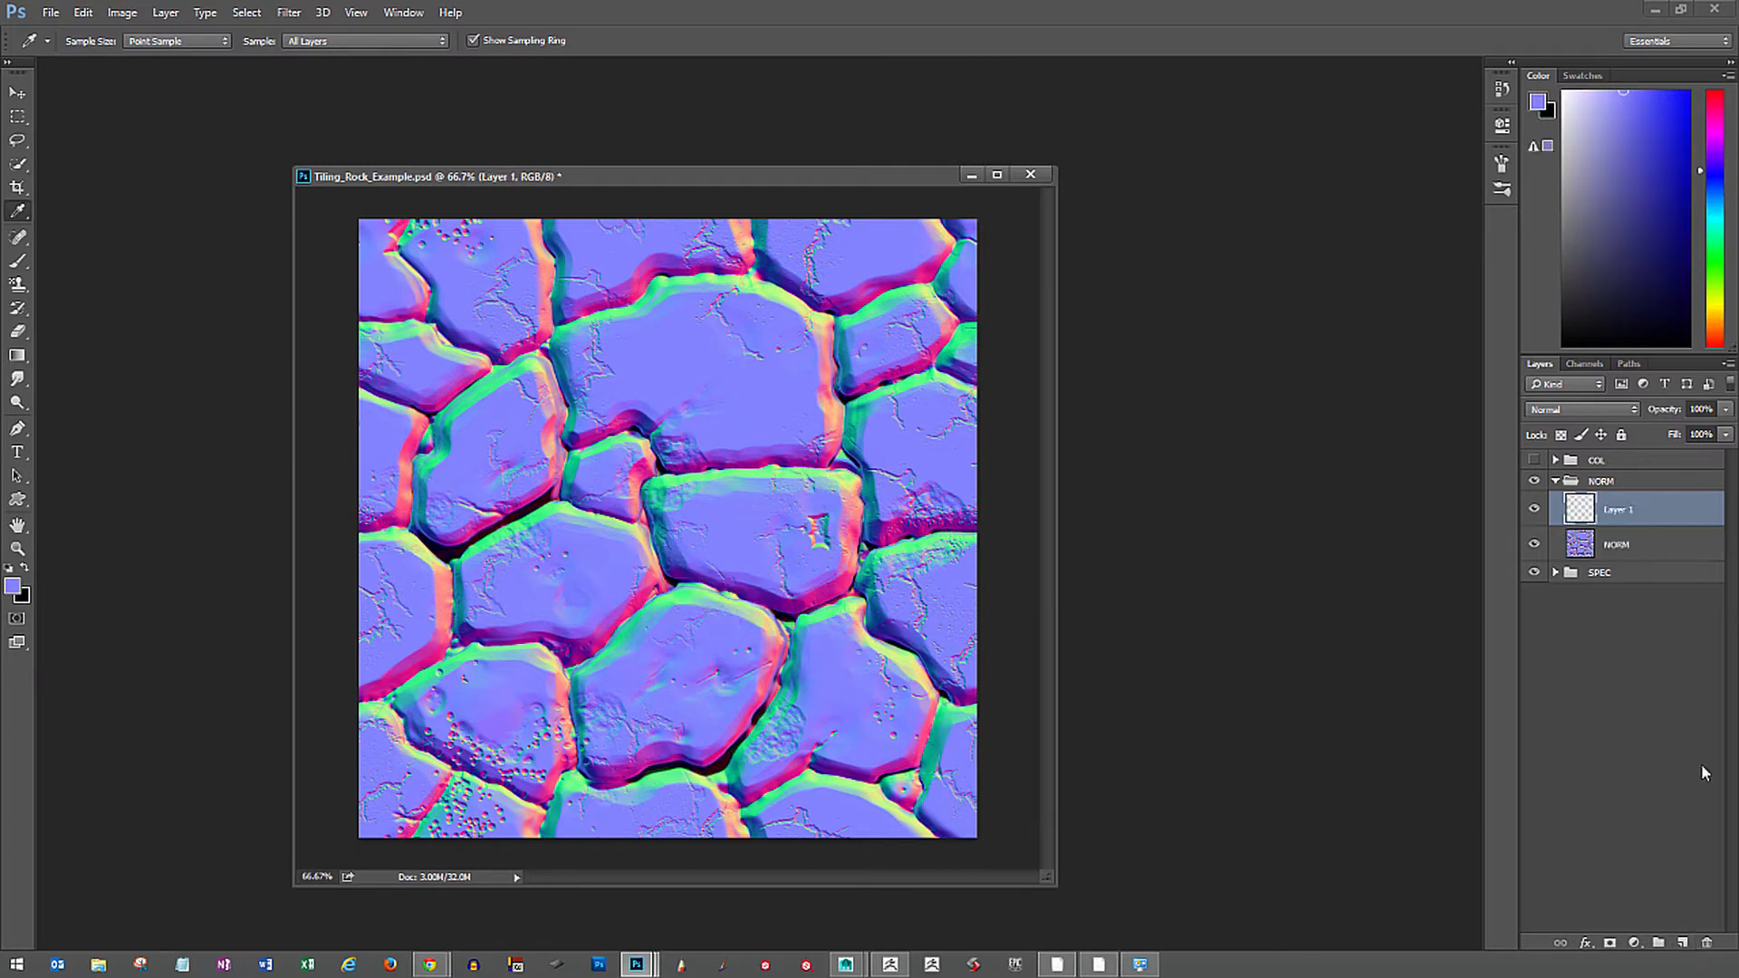
double_click(1618, 509)
text(ToneBack)
key(Return)
key(alt)
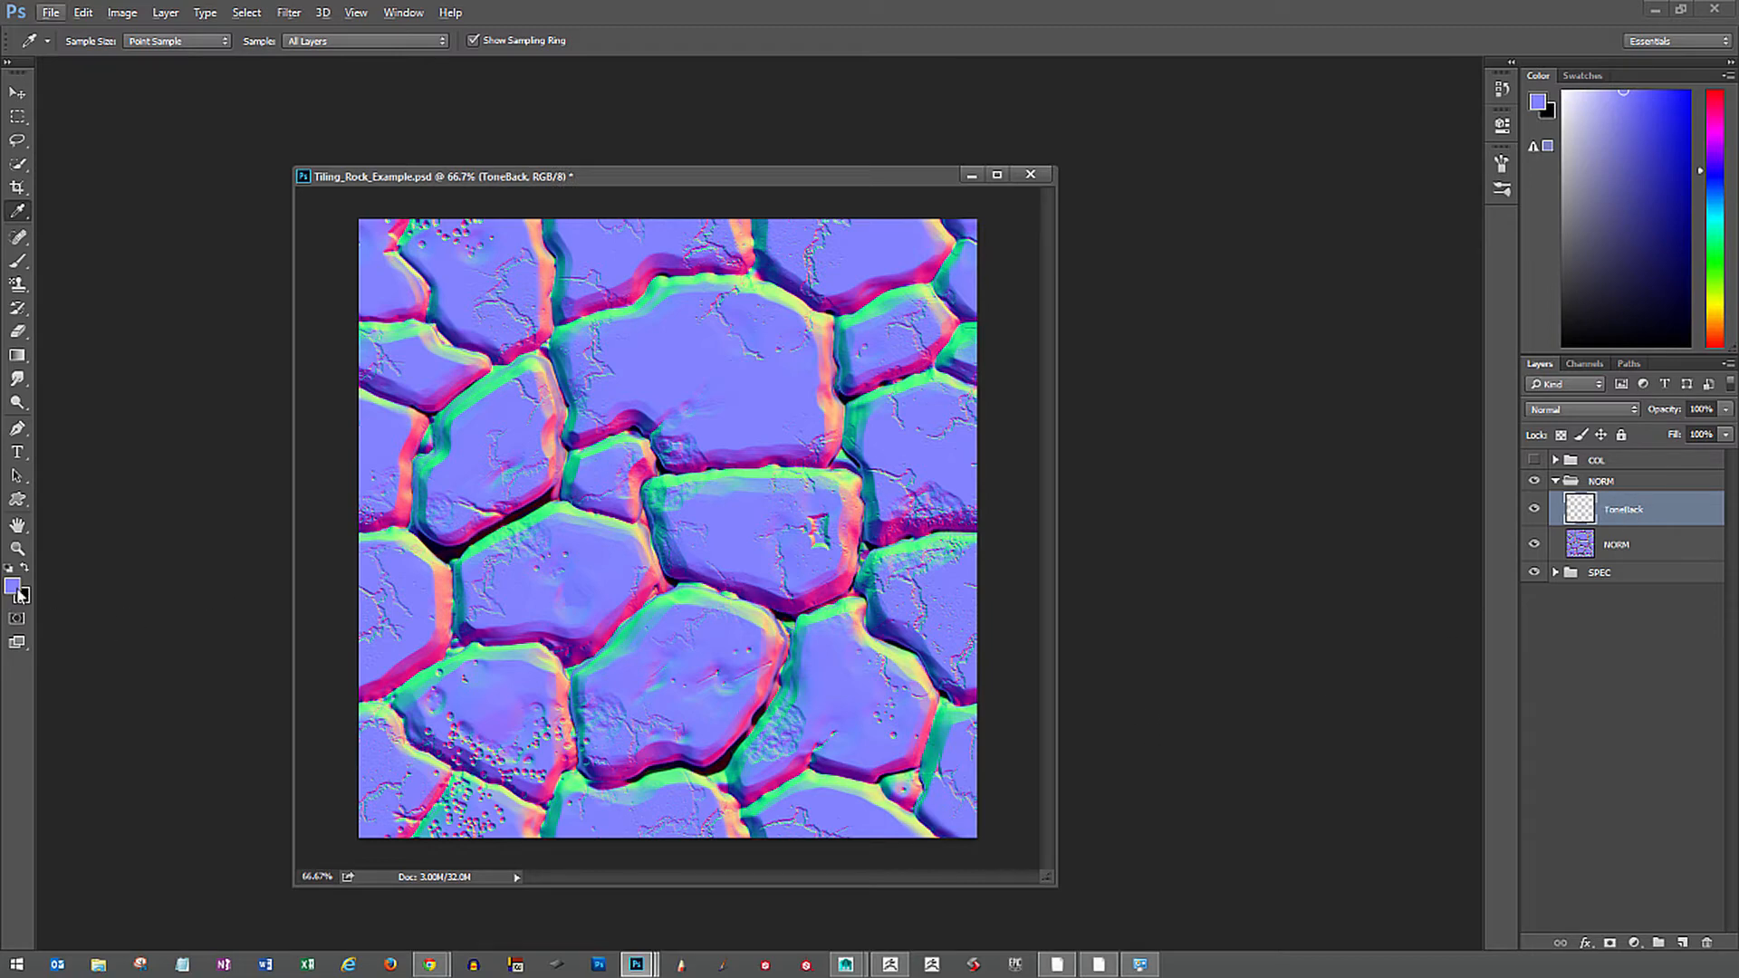
key(alt+BackSpace)
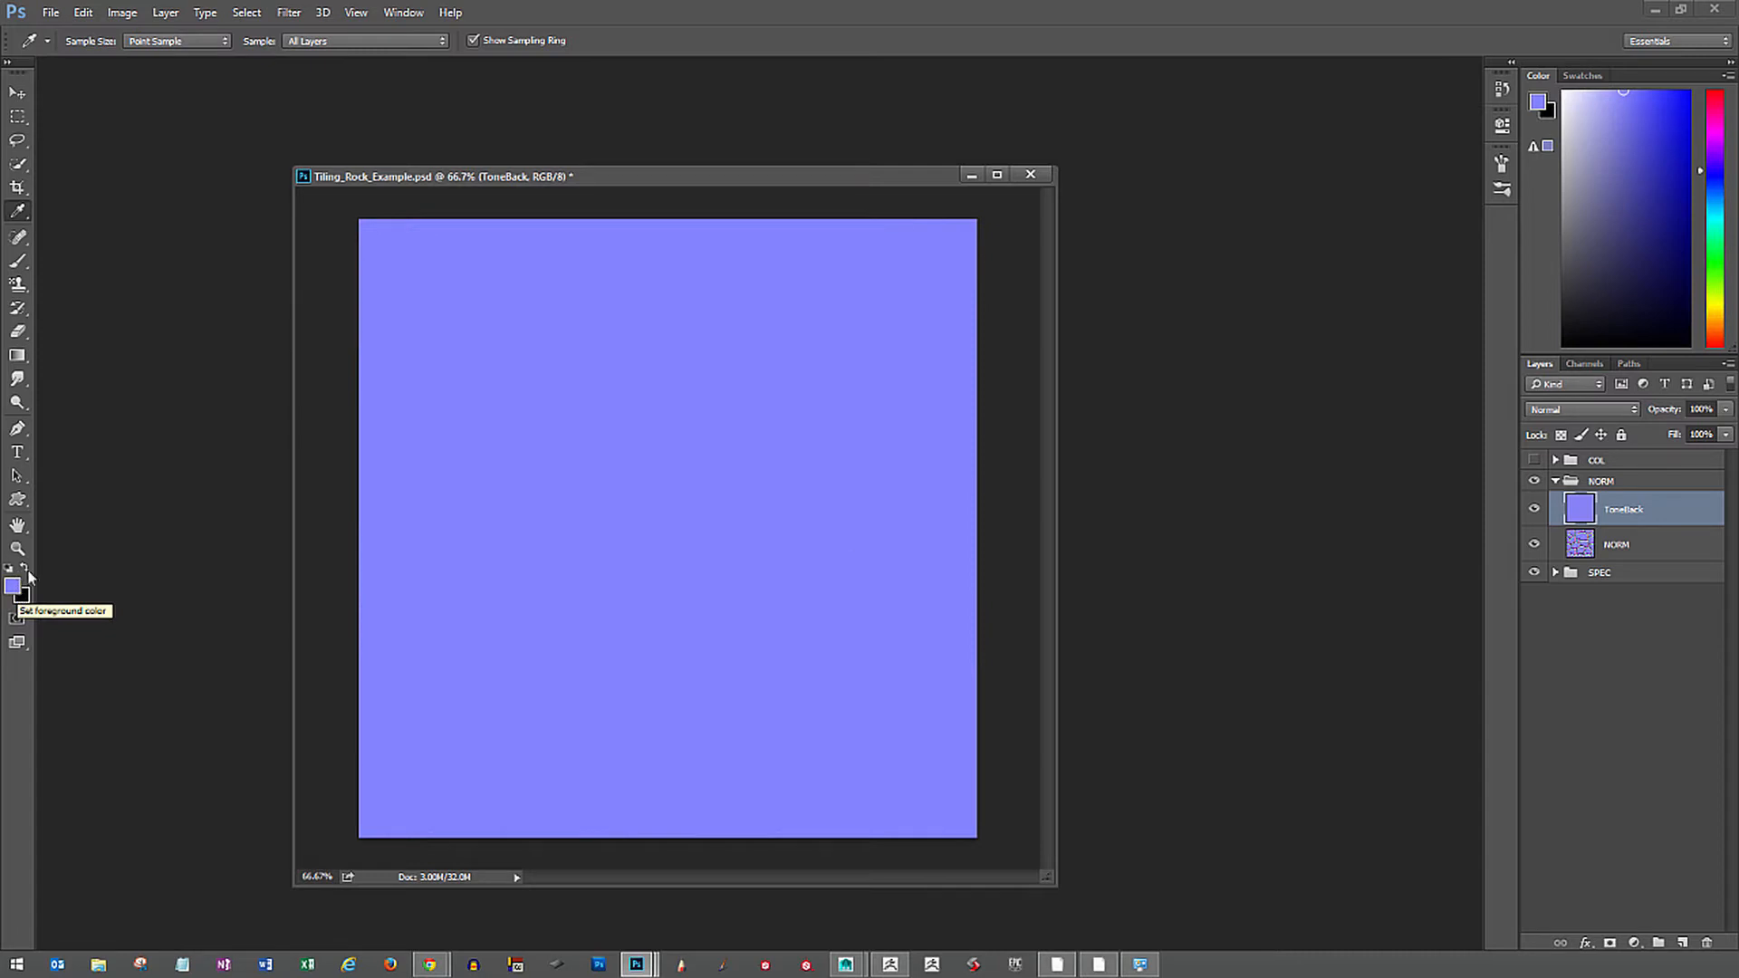
Set the ToneBack layer's opacity to 50% to soften the normal map.
drag(1725, 415, 1670, 427)
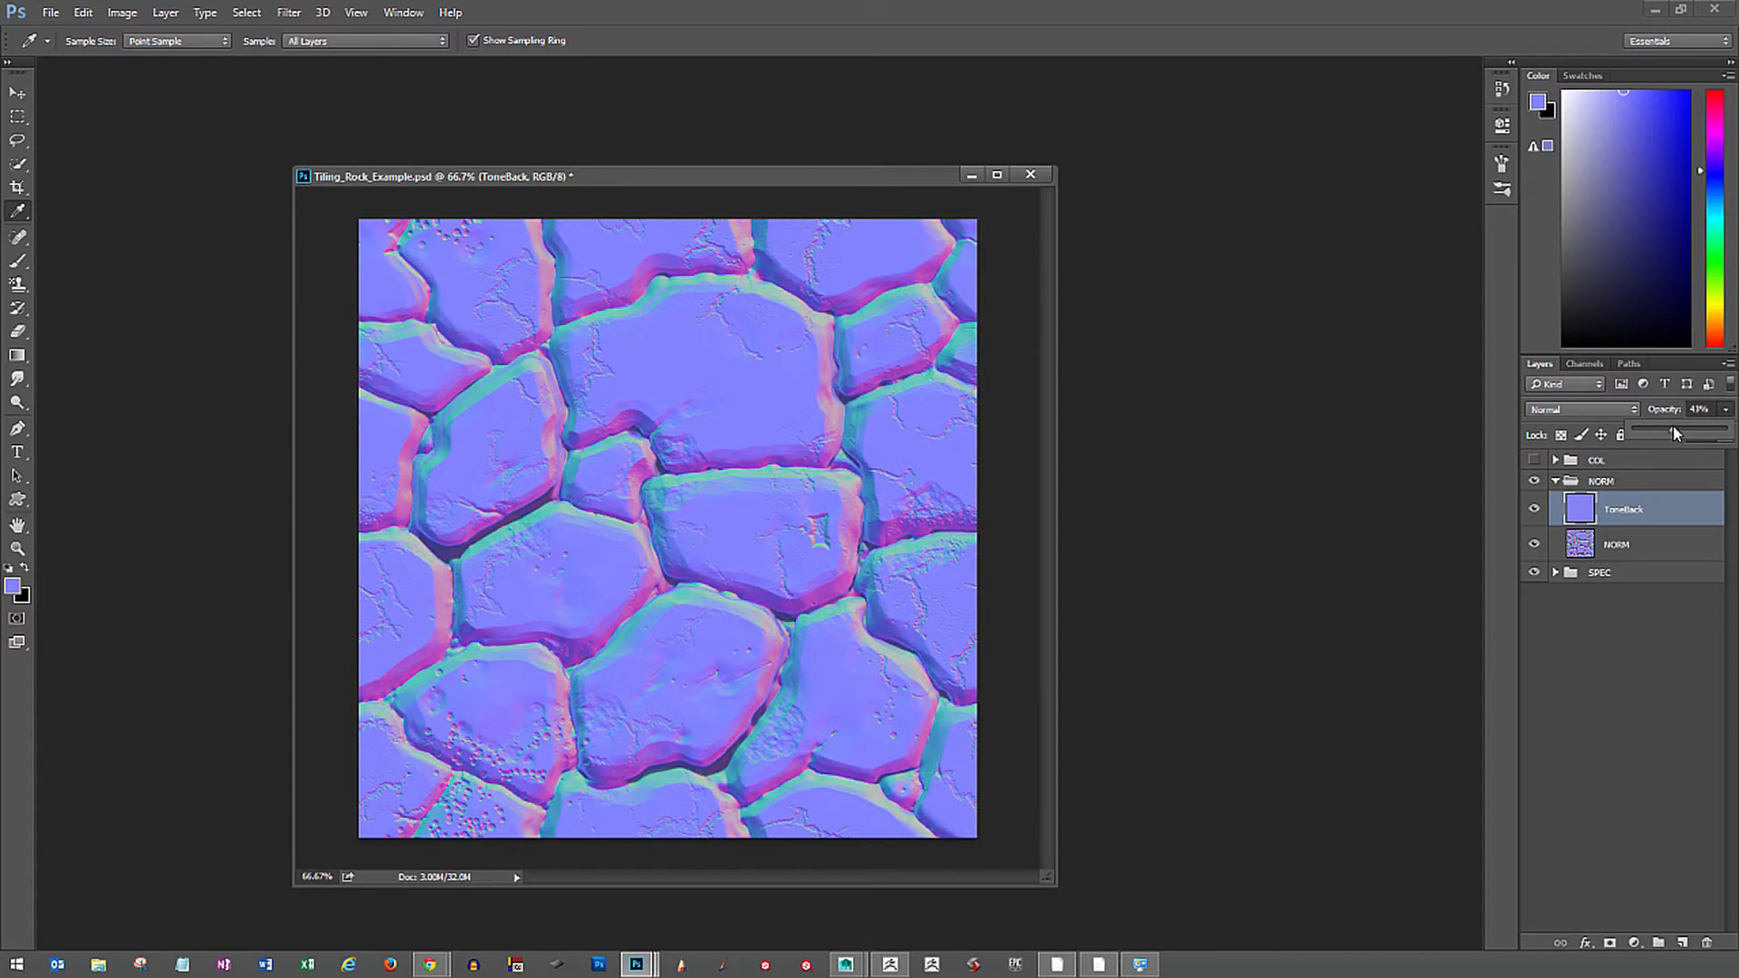
drag(1672, 431, 1688, 409)
click(1711, 409)
text(40)
drag(625, 181, 620, 192)
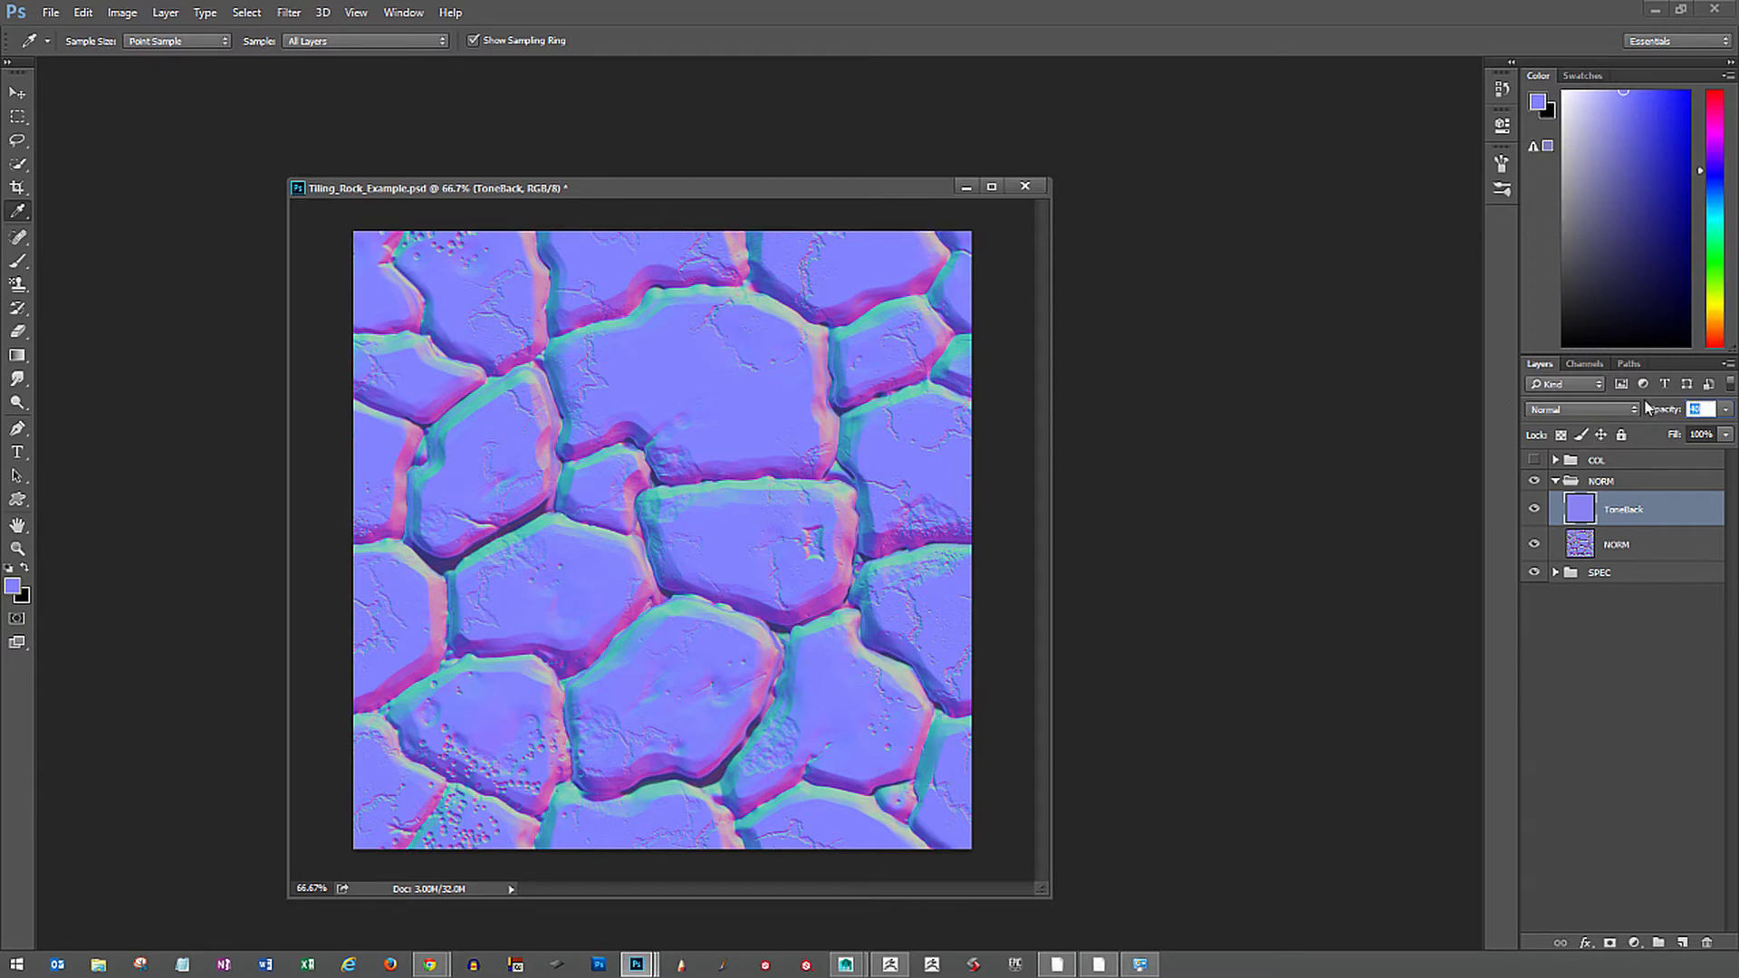
text(50)
key(Return)
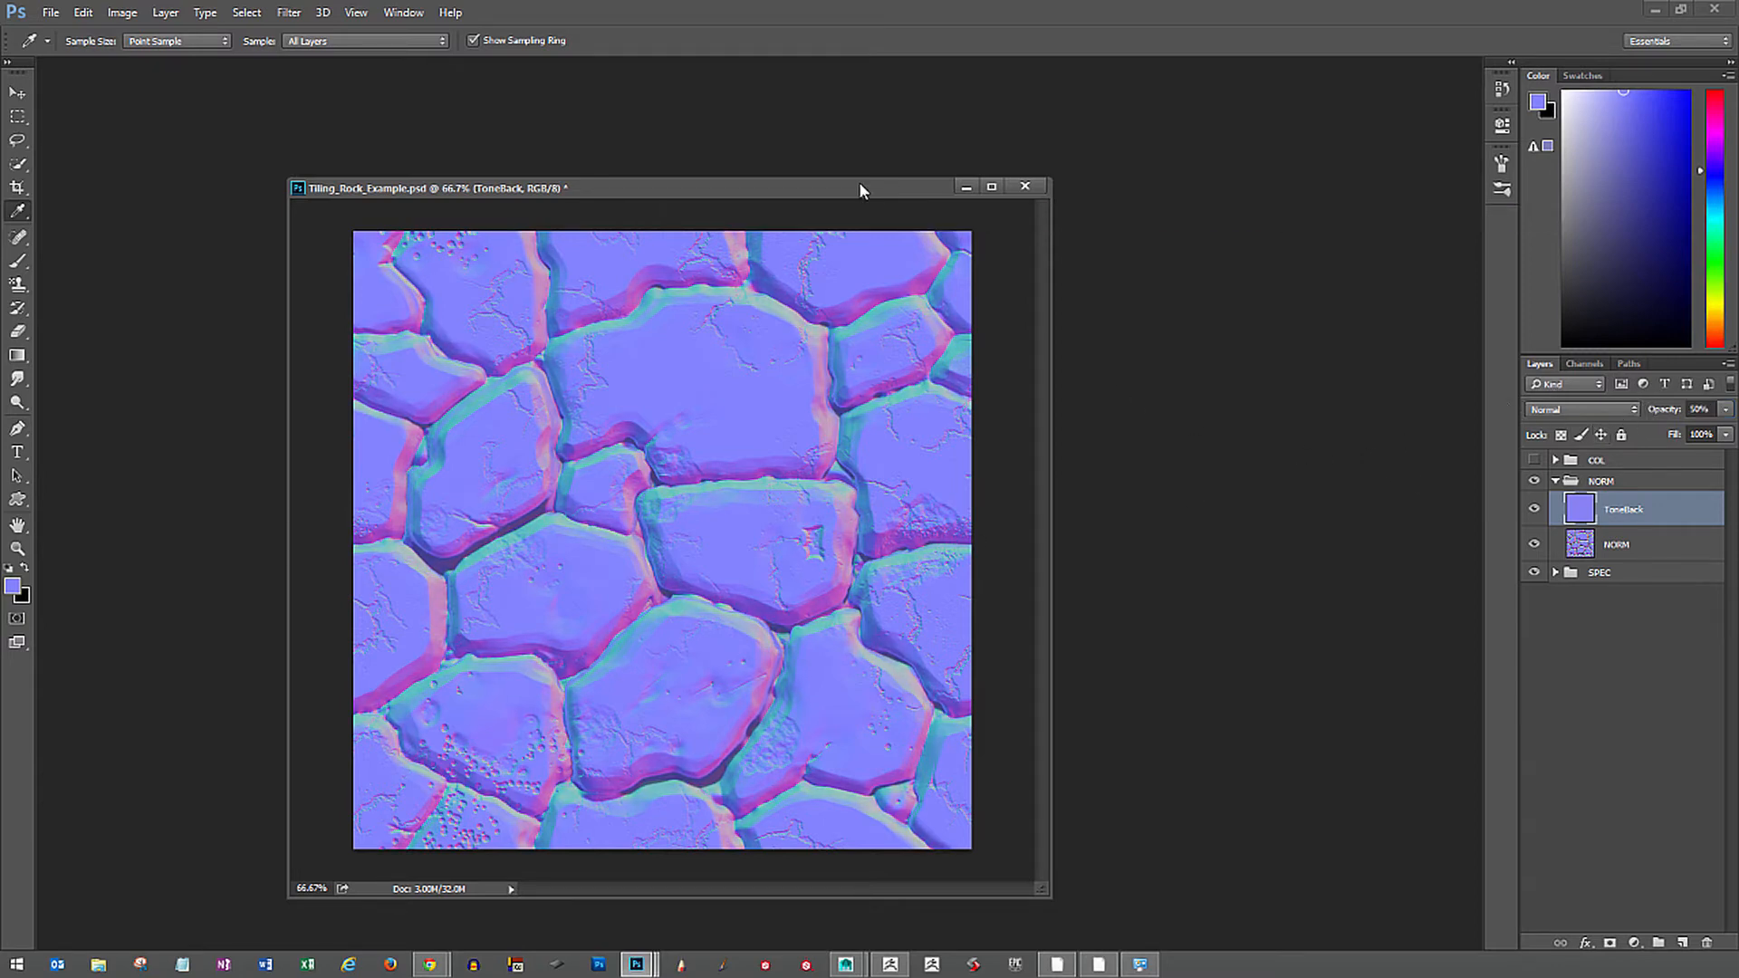
drag(861, 185, 888, 196)
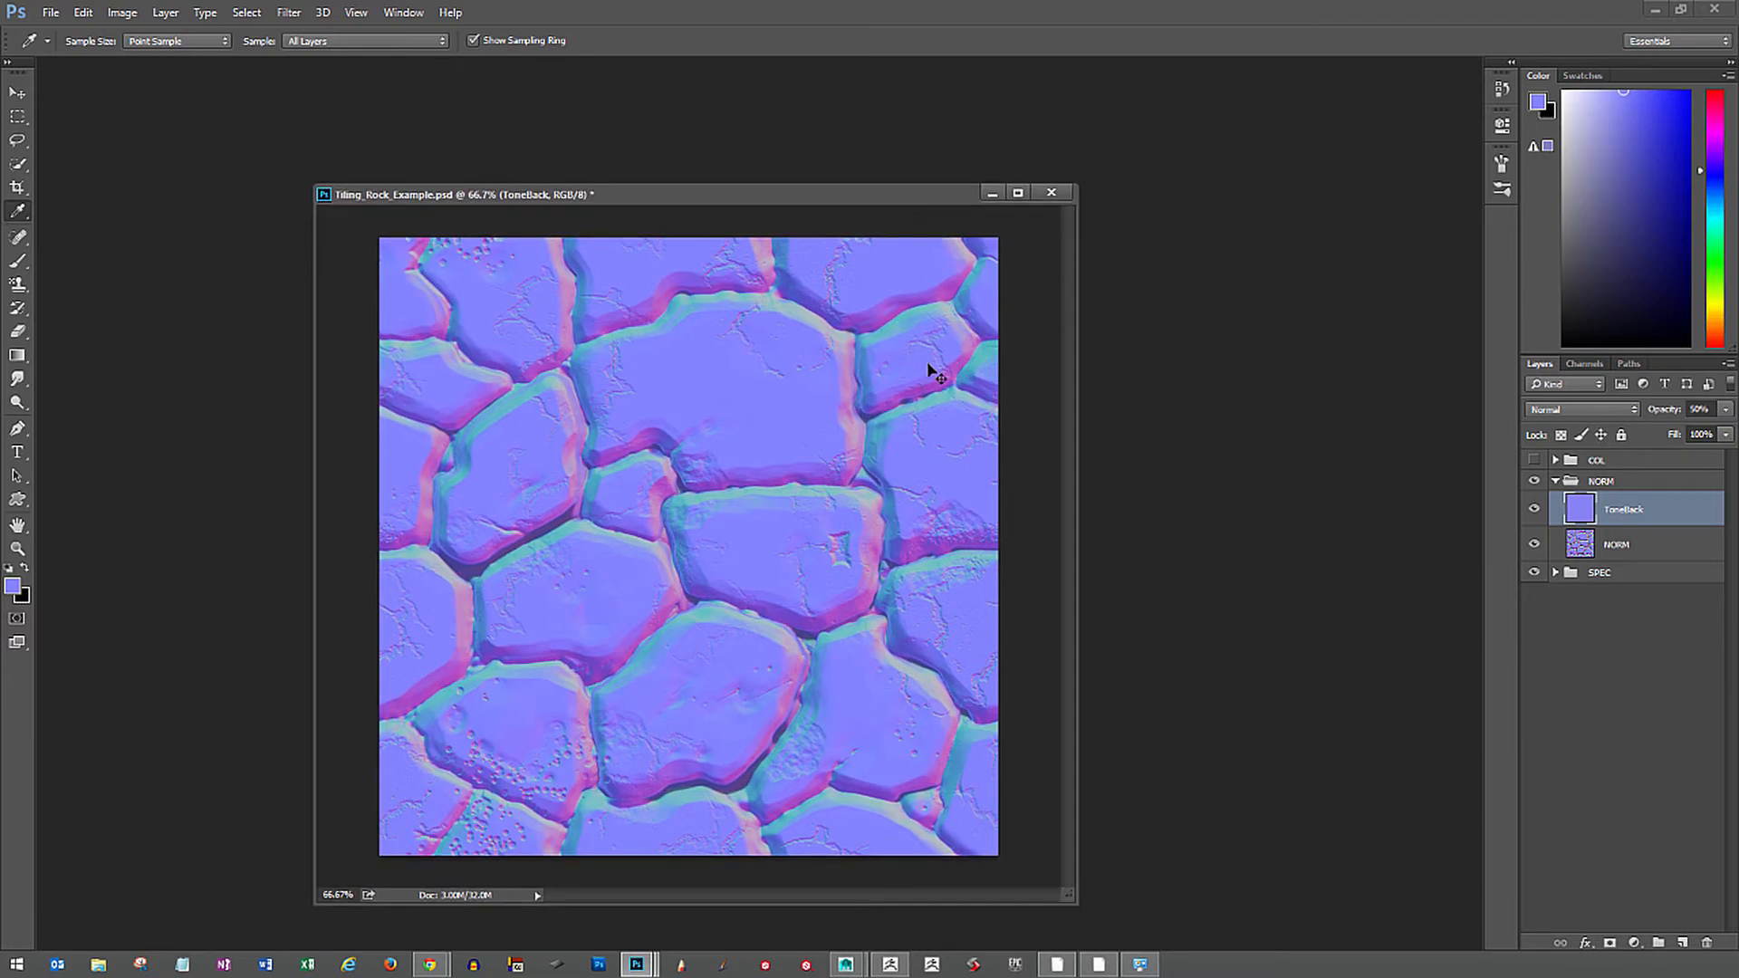
Save the PSD and export a 24 bits/pixel Targa copy over Tiling_Rock_Example_NORM.tga in the TGA folder.
key(ctrl+s)
key(ctrl+shift+s)
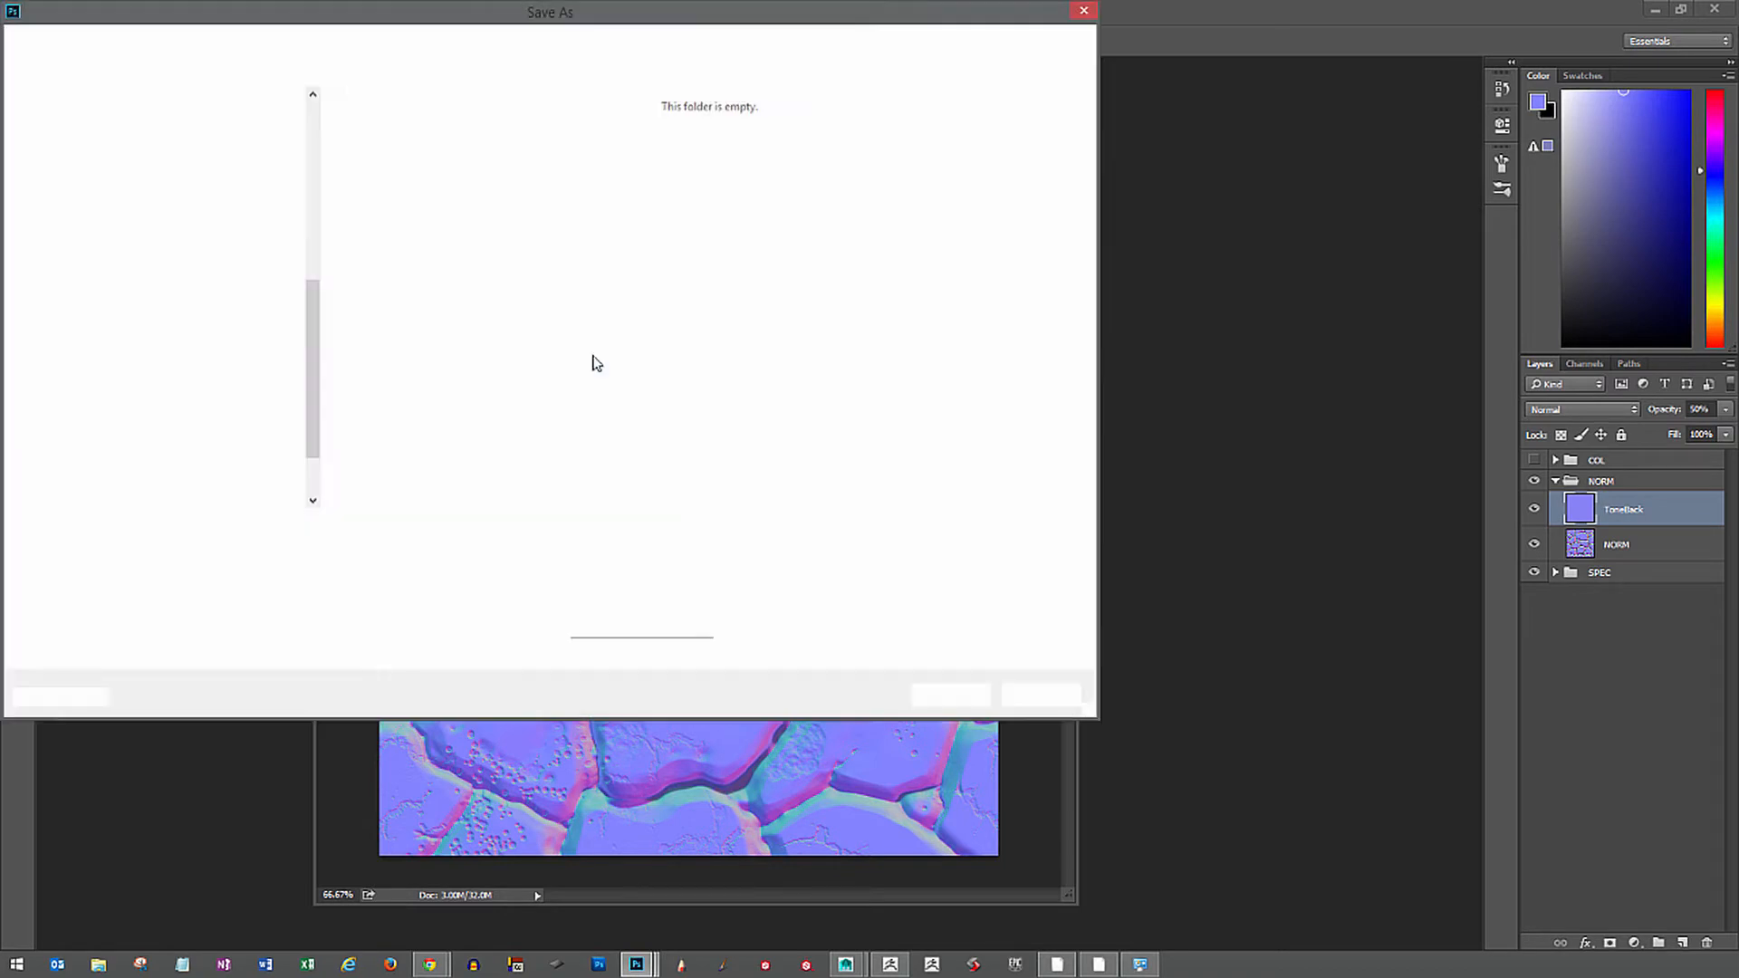
double_click(403, 164)
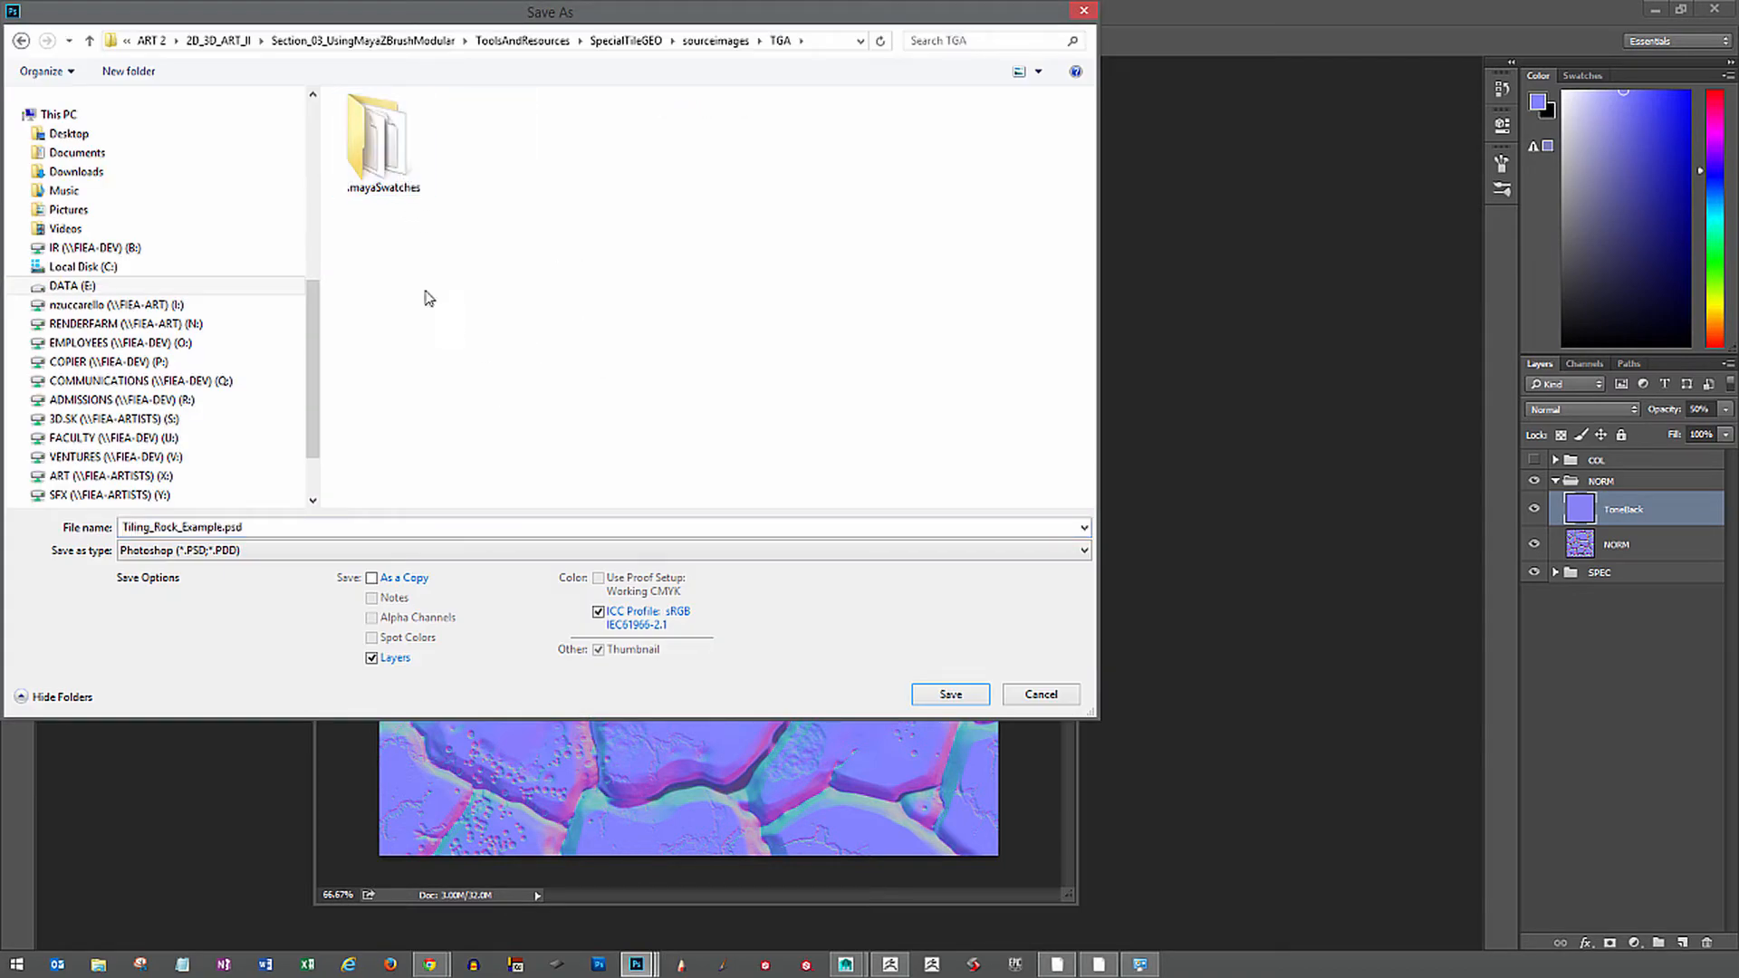
click(258, 551)
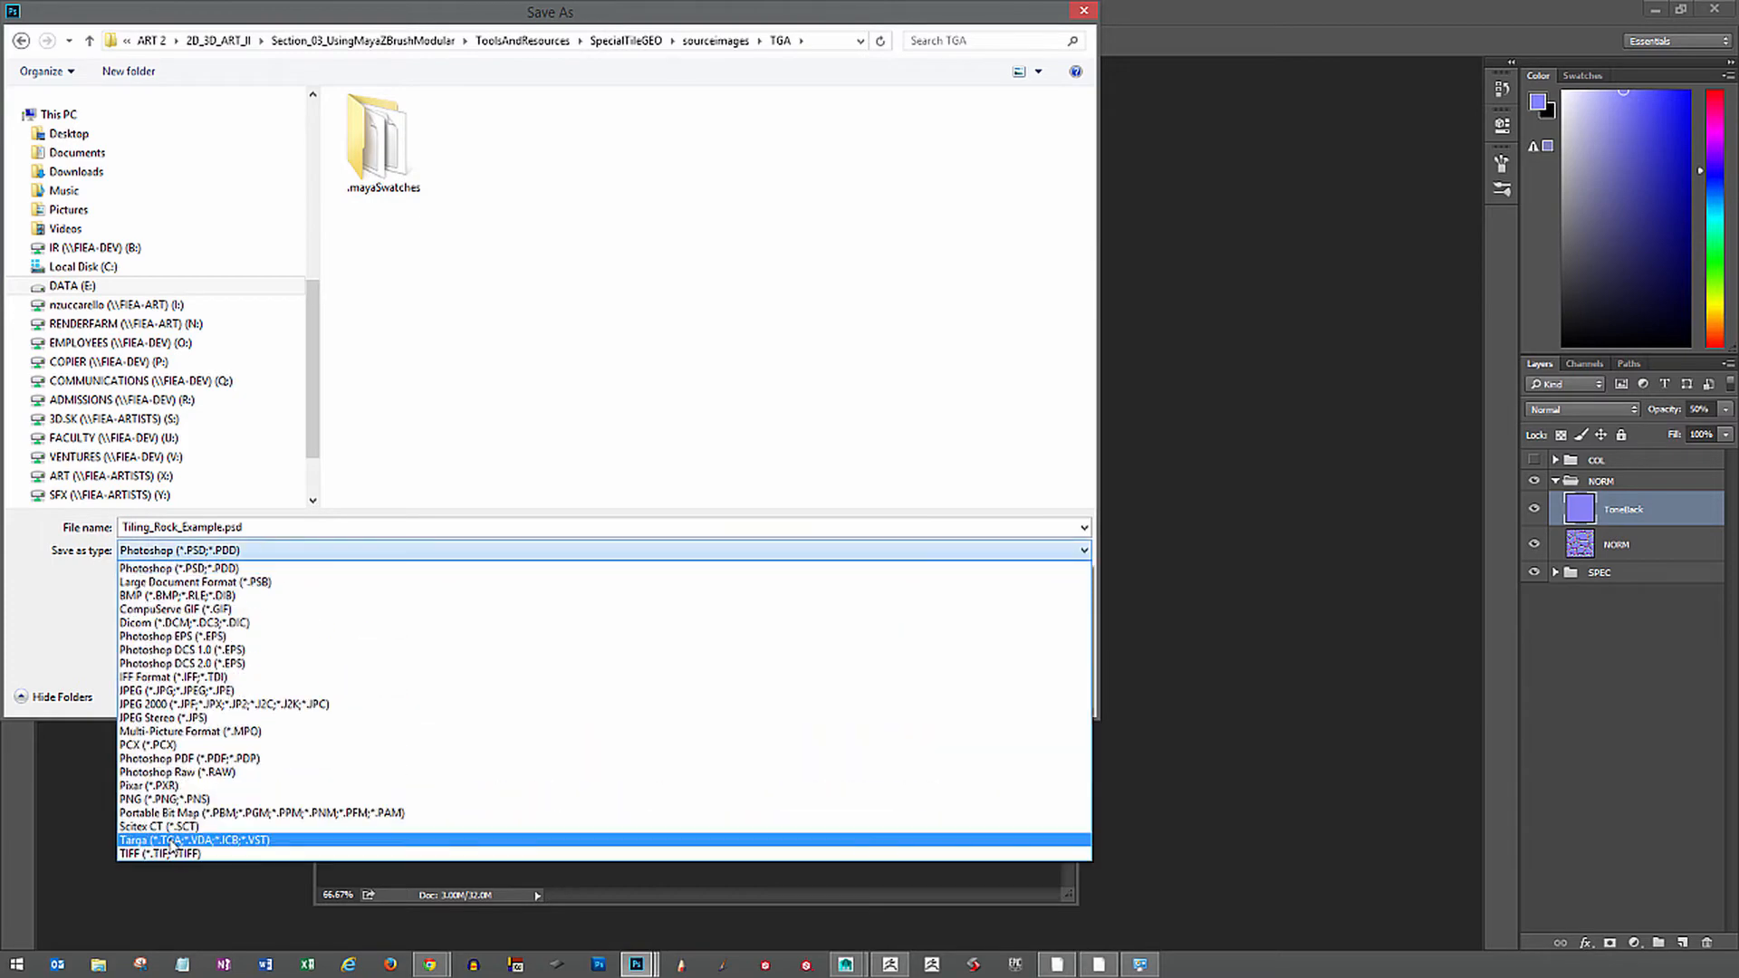
click(172, 852)
click(598, 111)
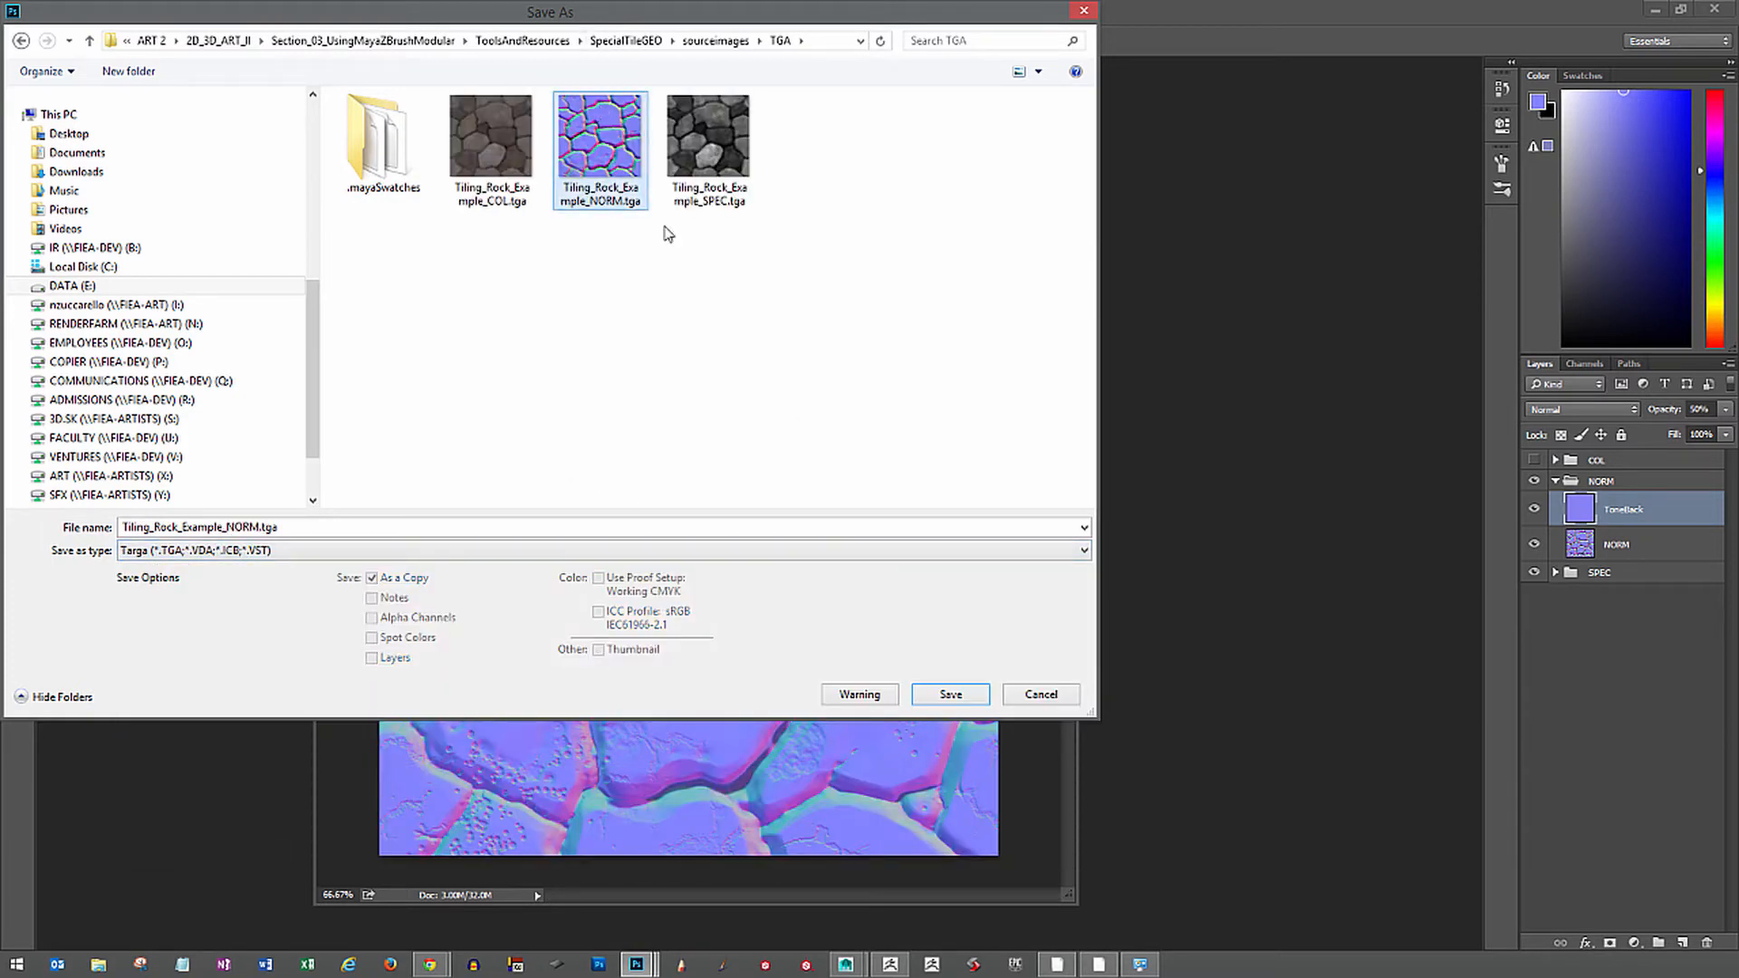
click(936, 698)
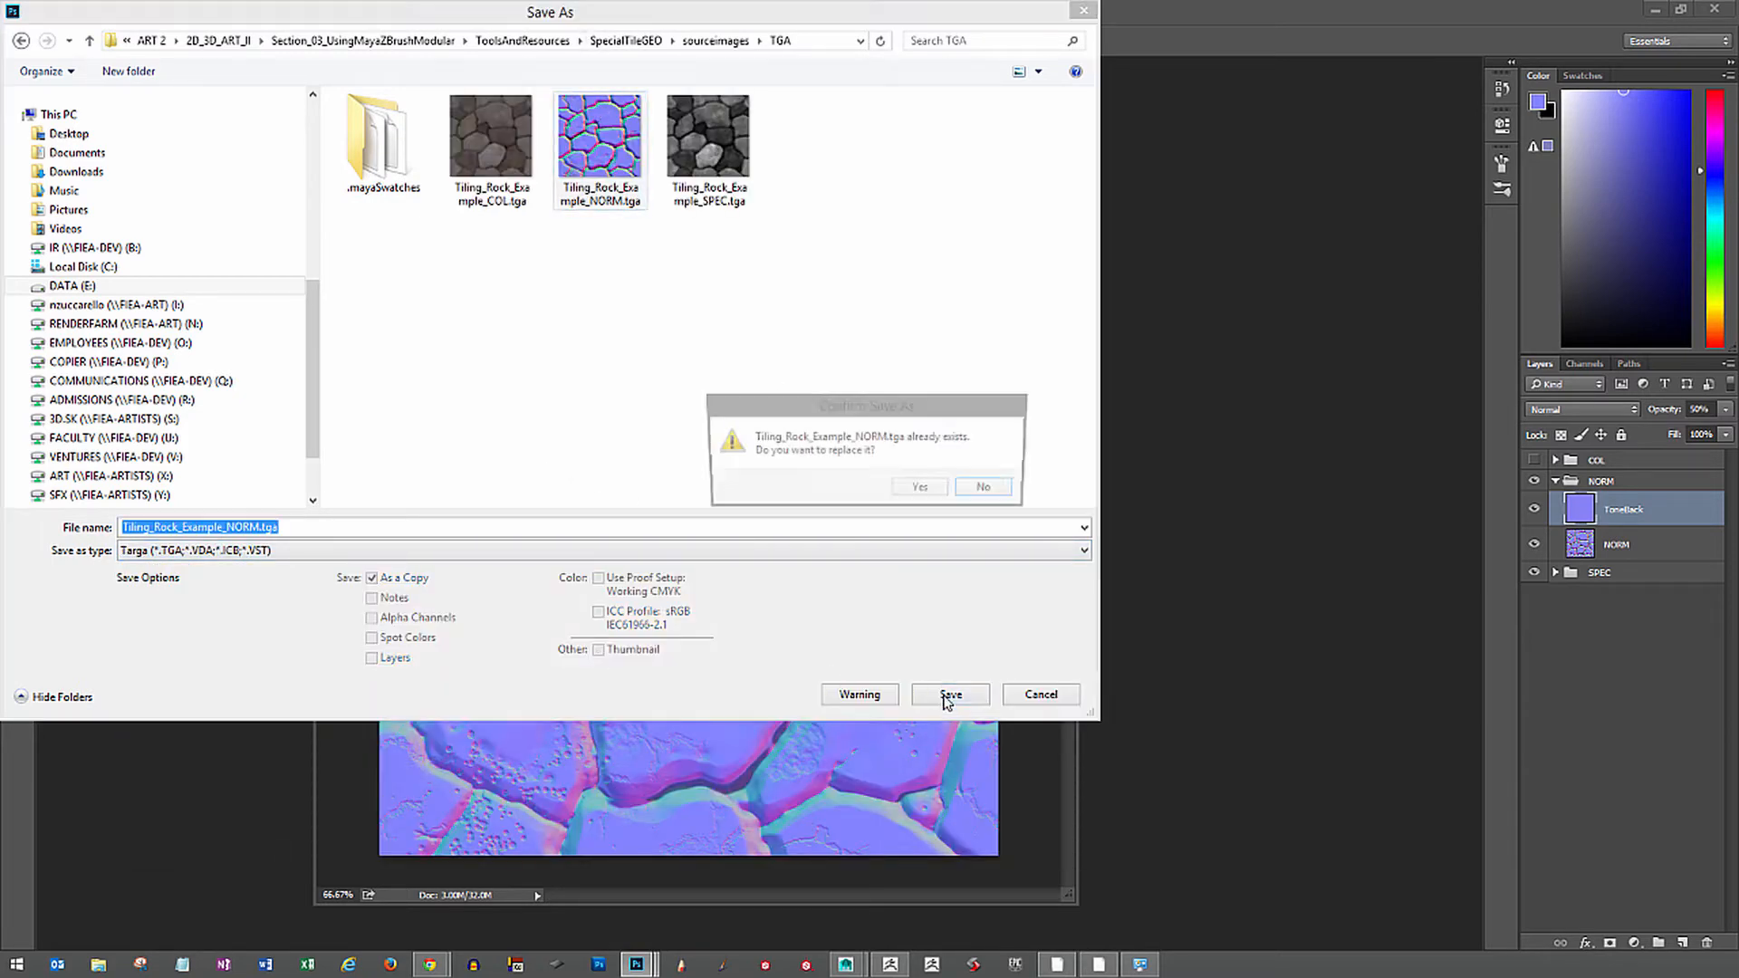
click(922, 490)
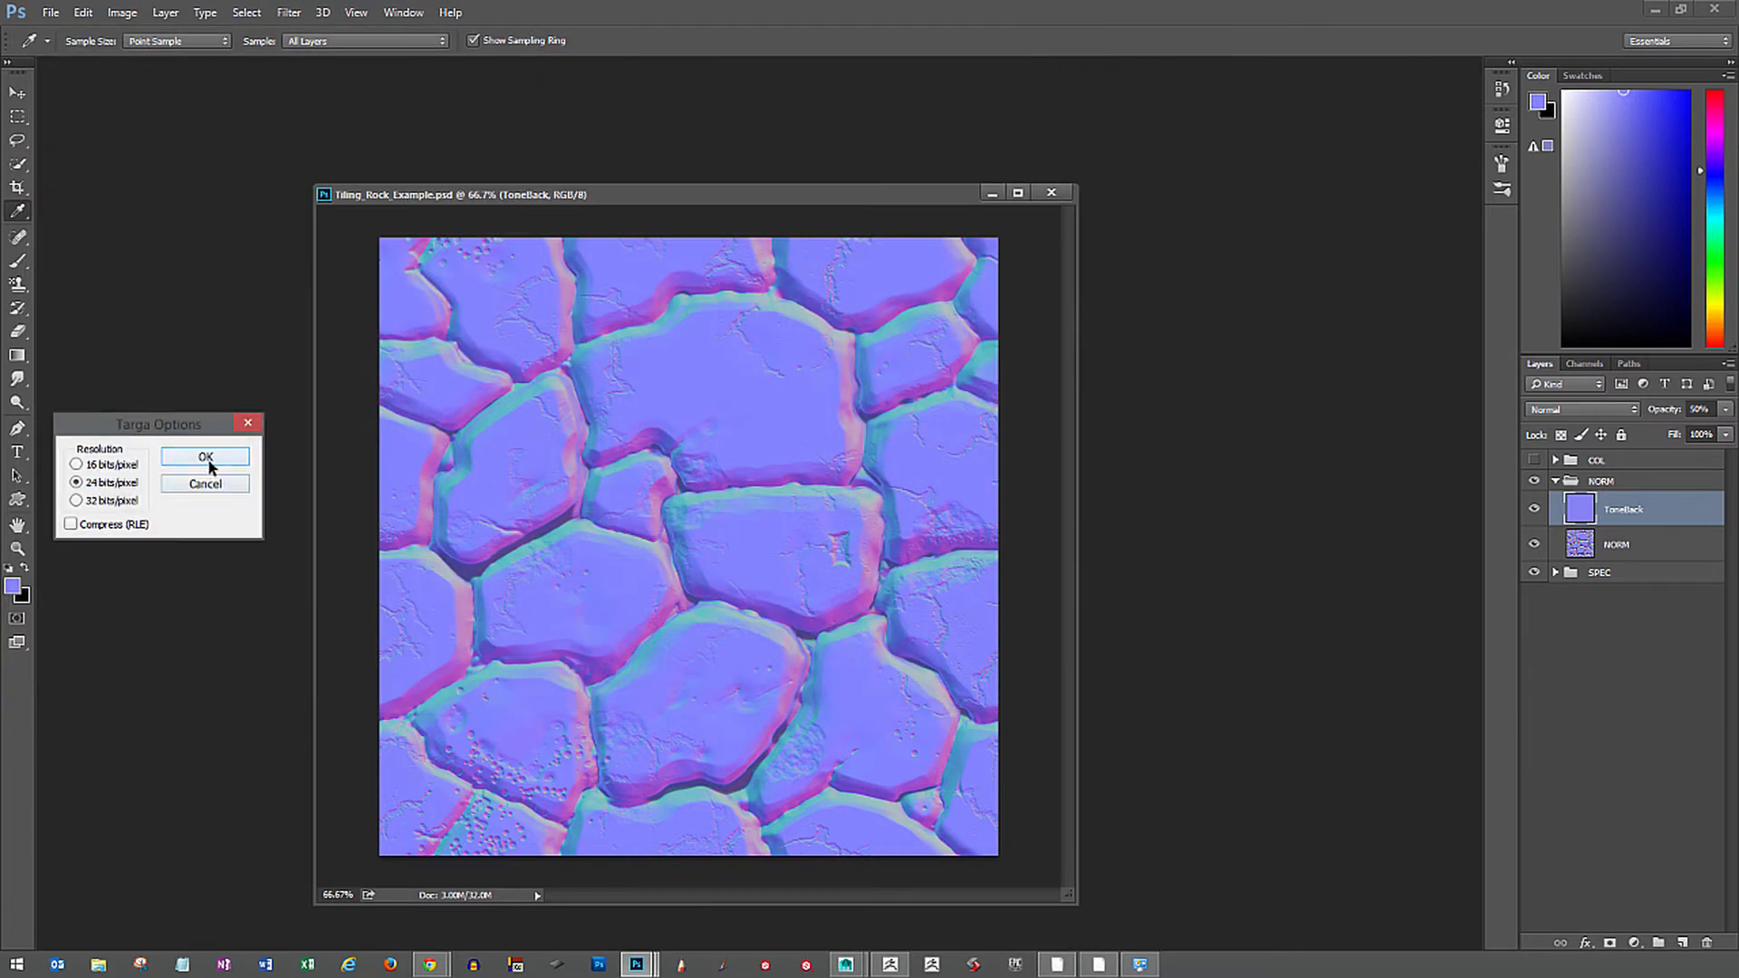
click(206, 456)
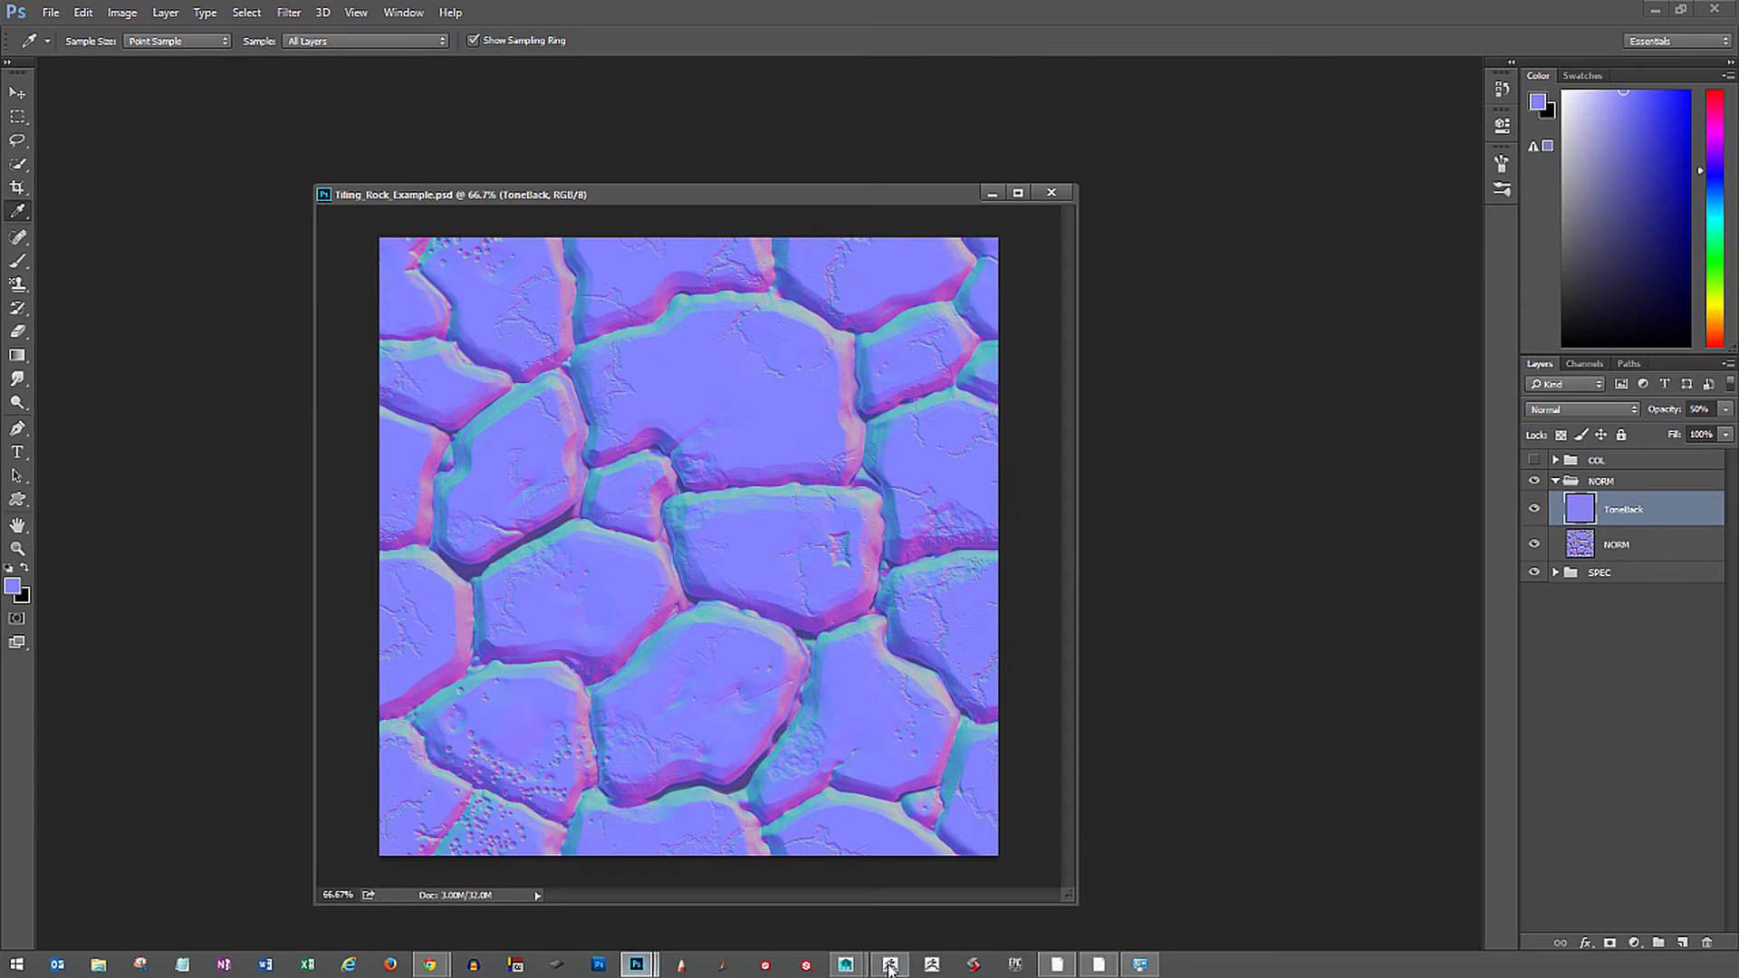
Switch back to Maya and reload all textures from the Viewport 2.0 renderer settings.
mouse_move(845, 964)
click(944, 909)
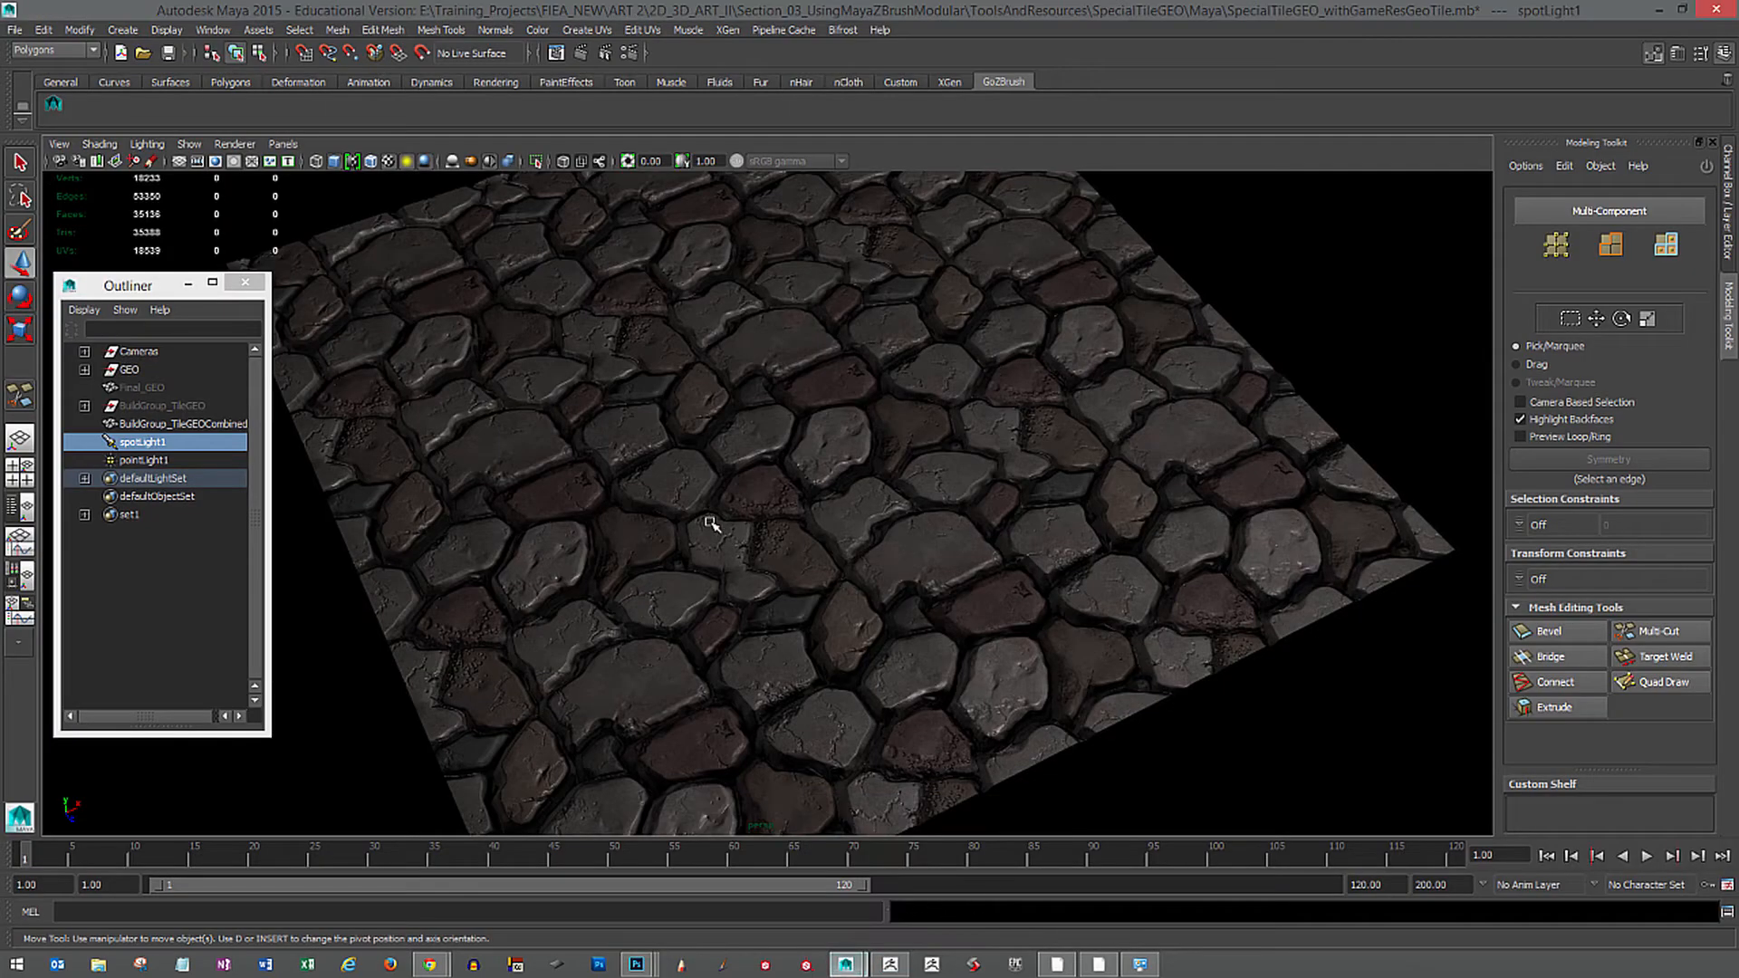
click(240, 145)
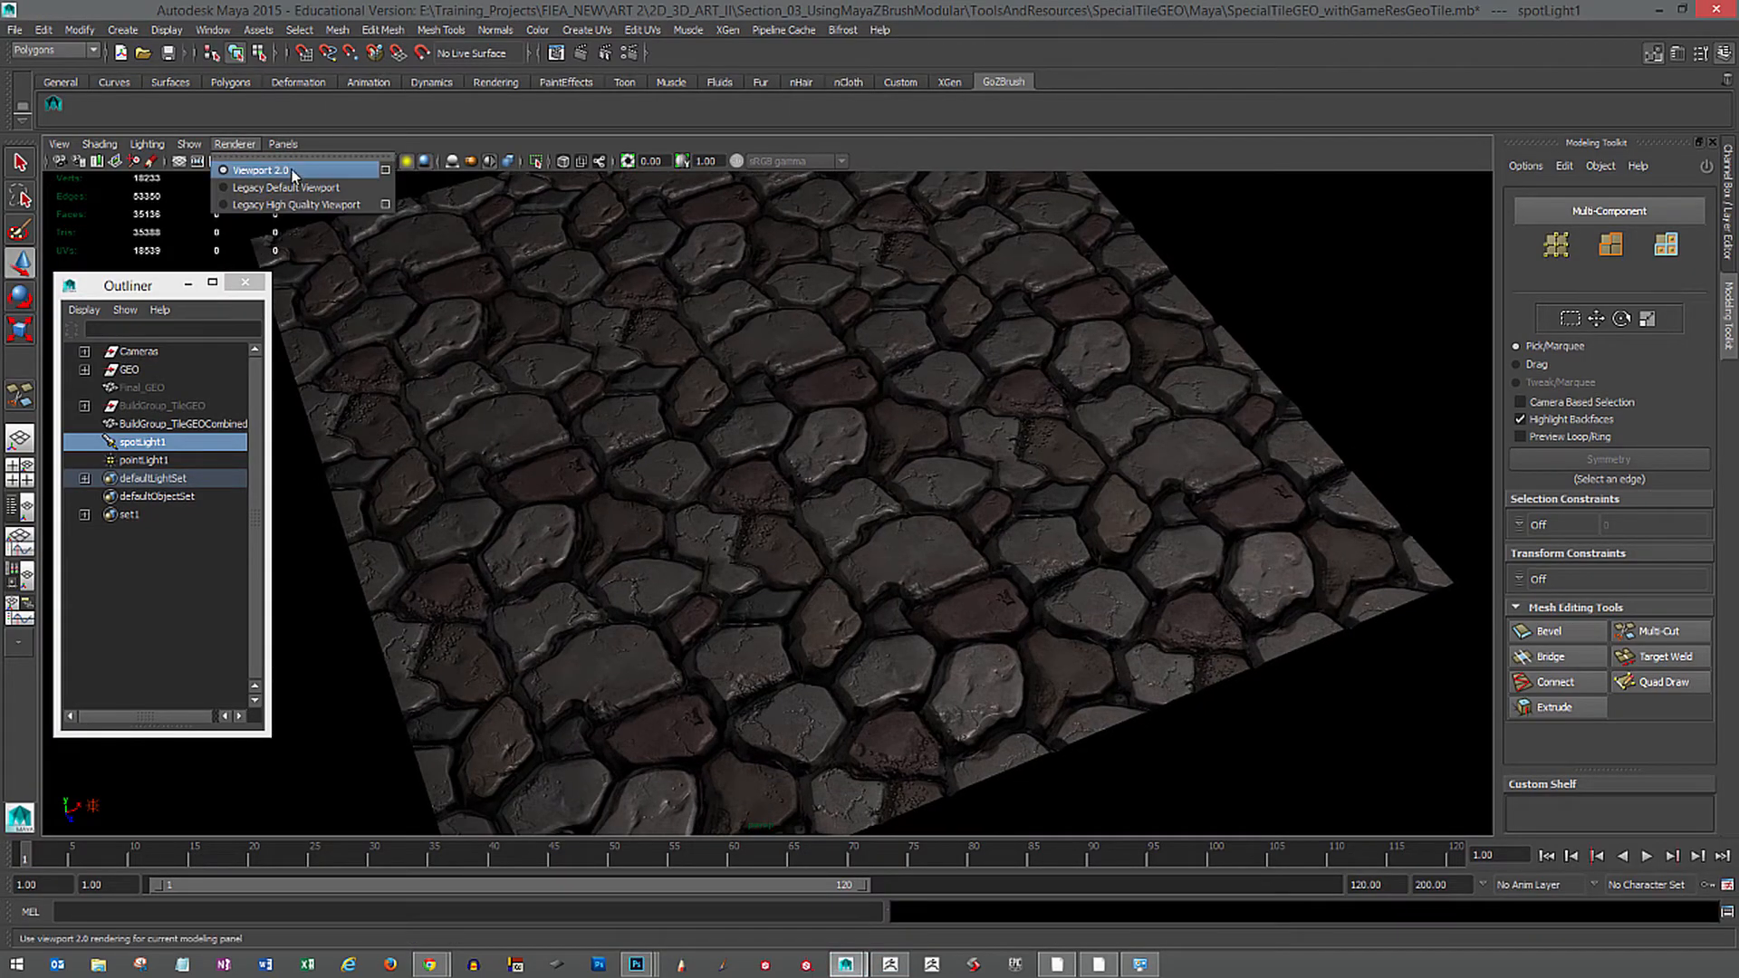
click(386, 171)
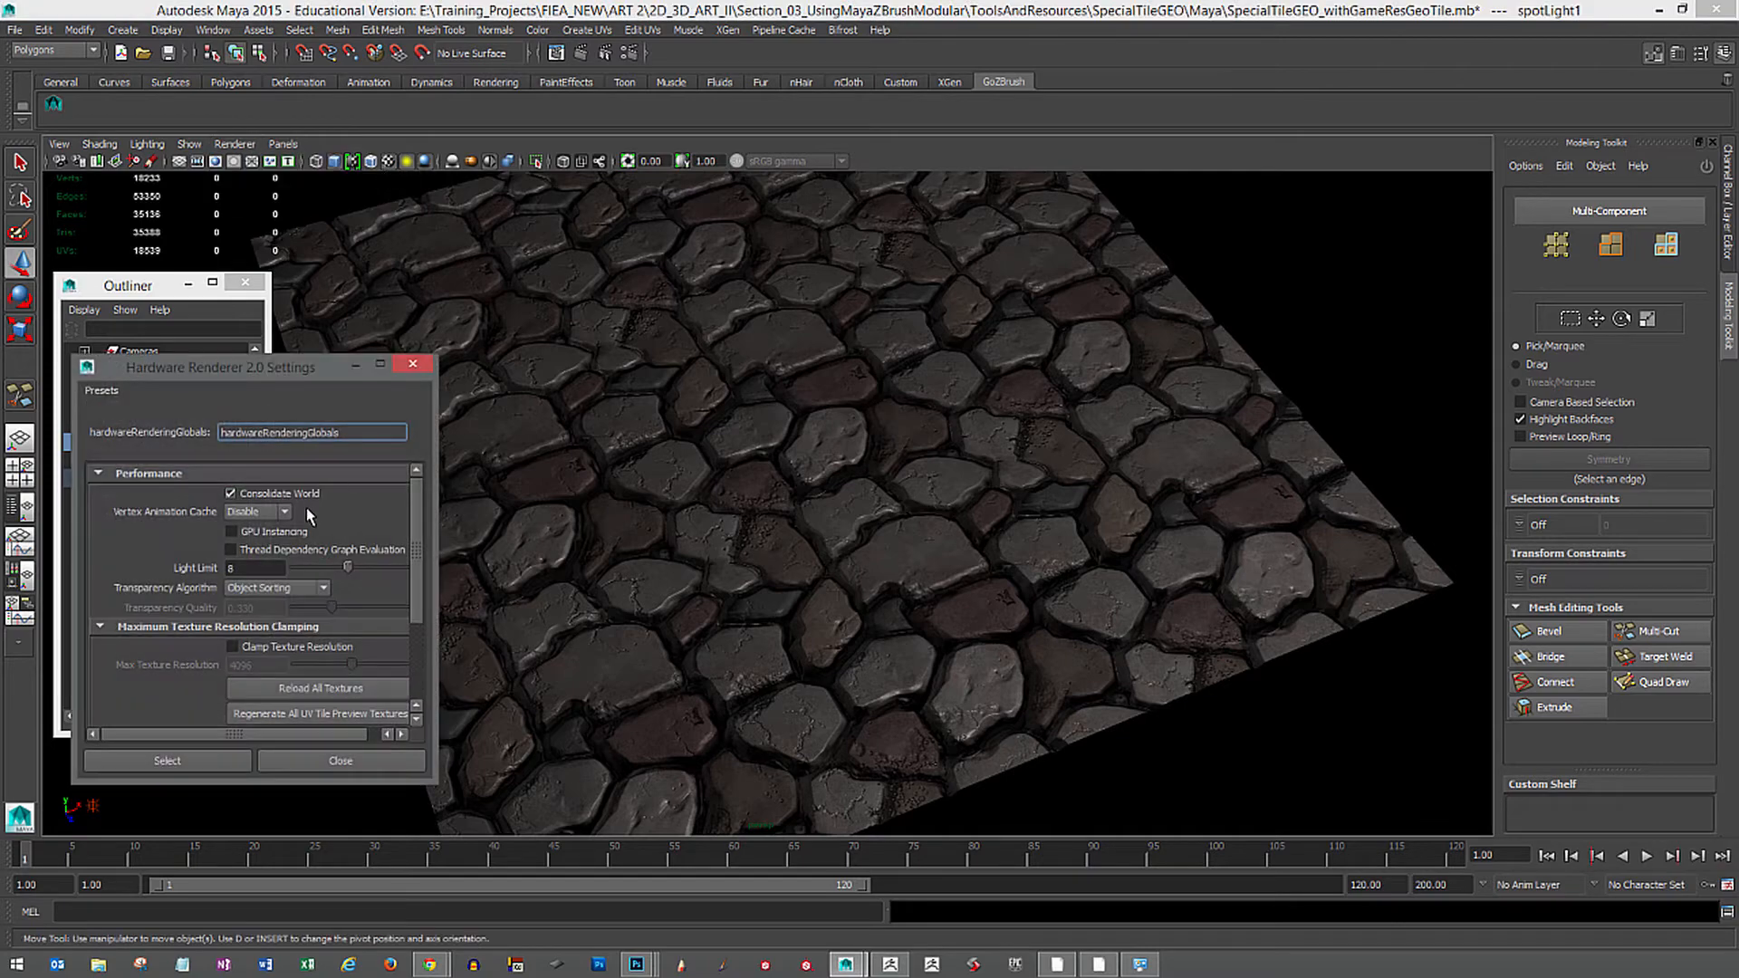
click(350, 697)
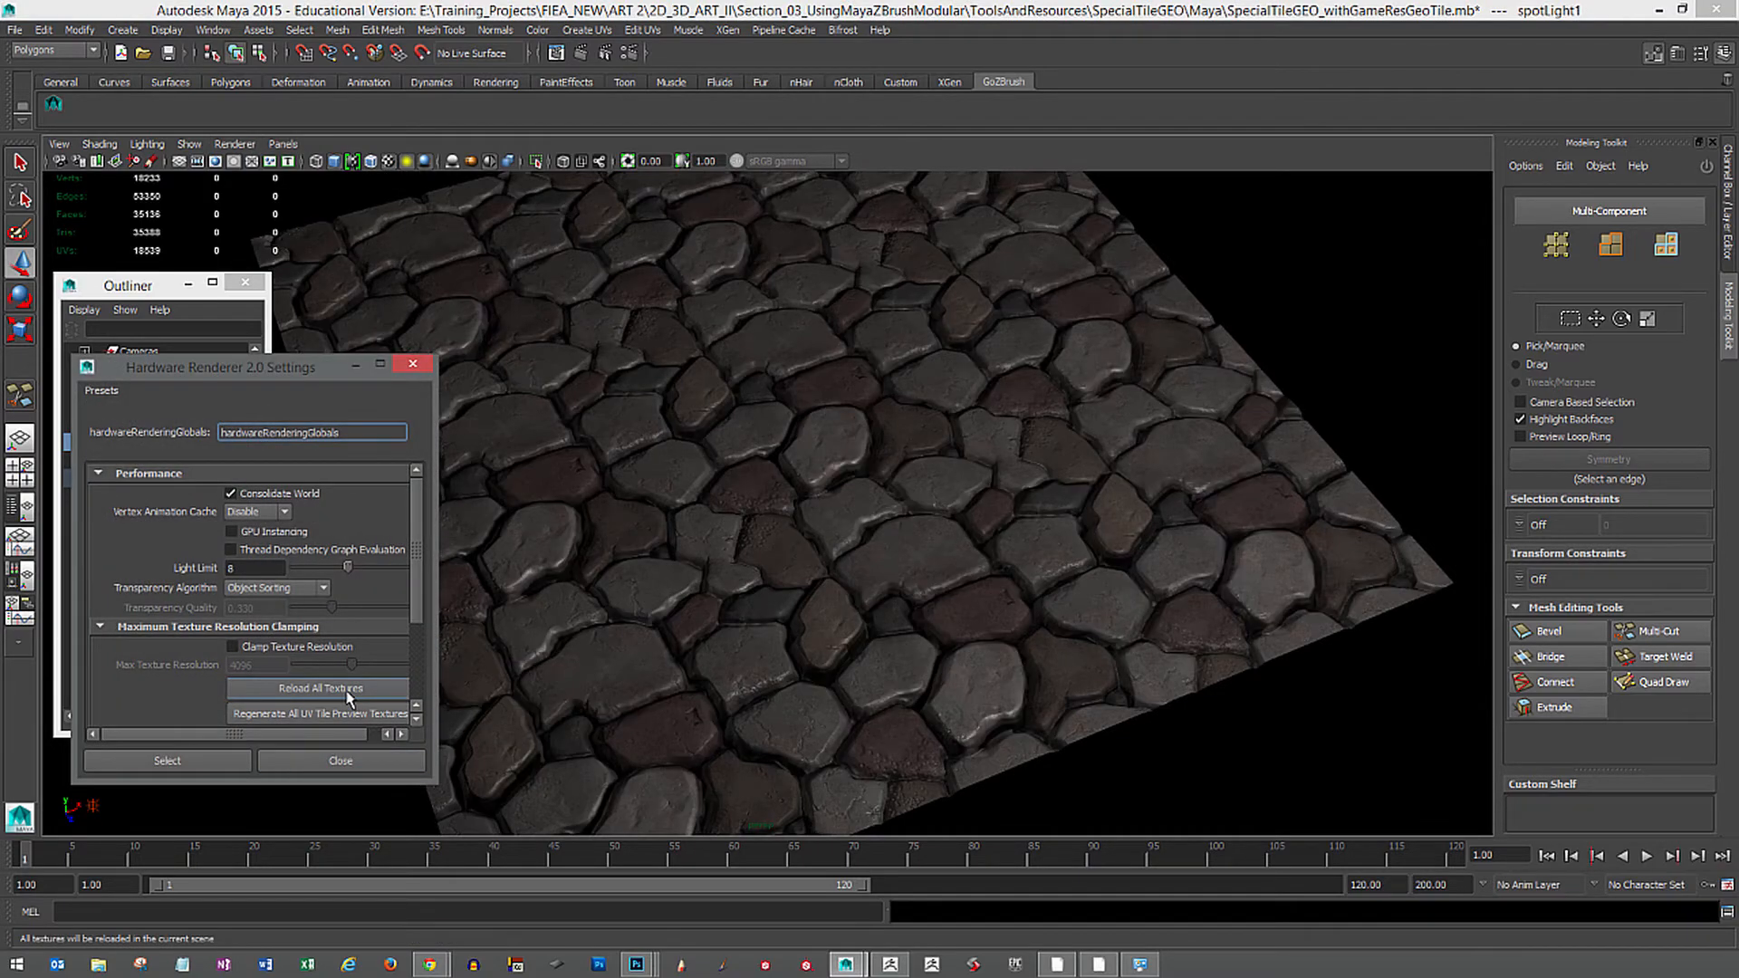
click(413, 365)
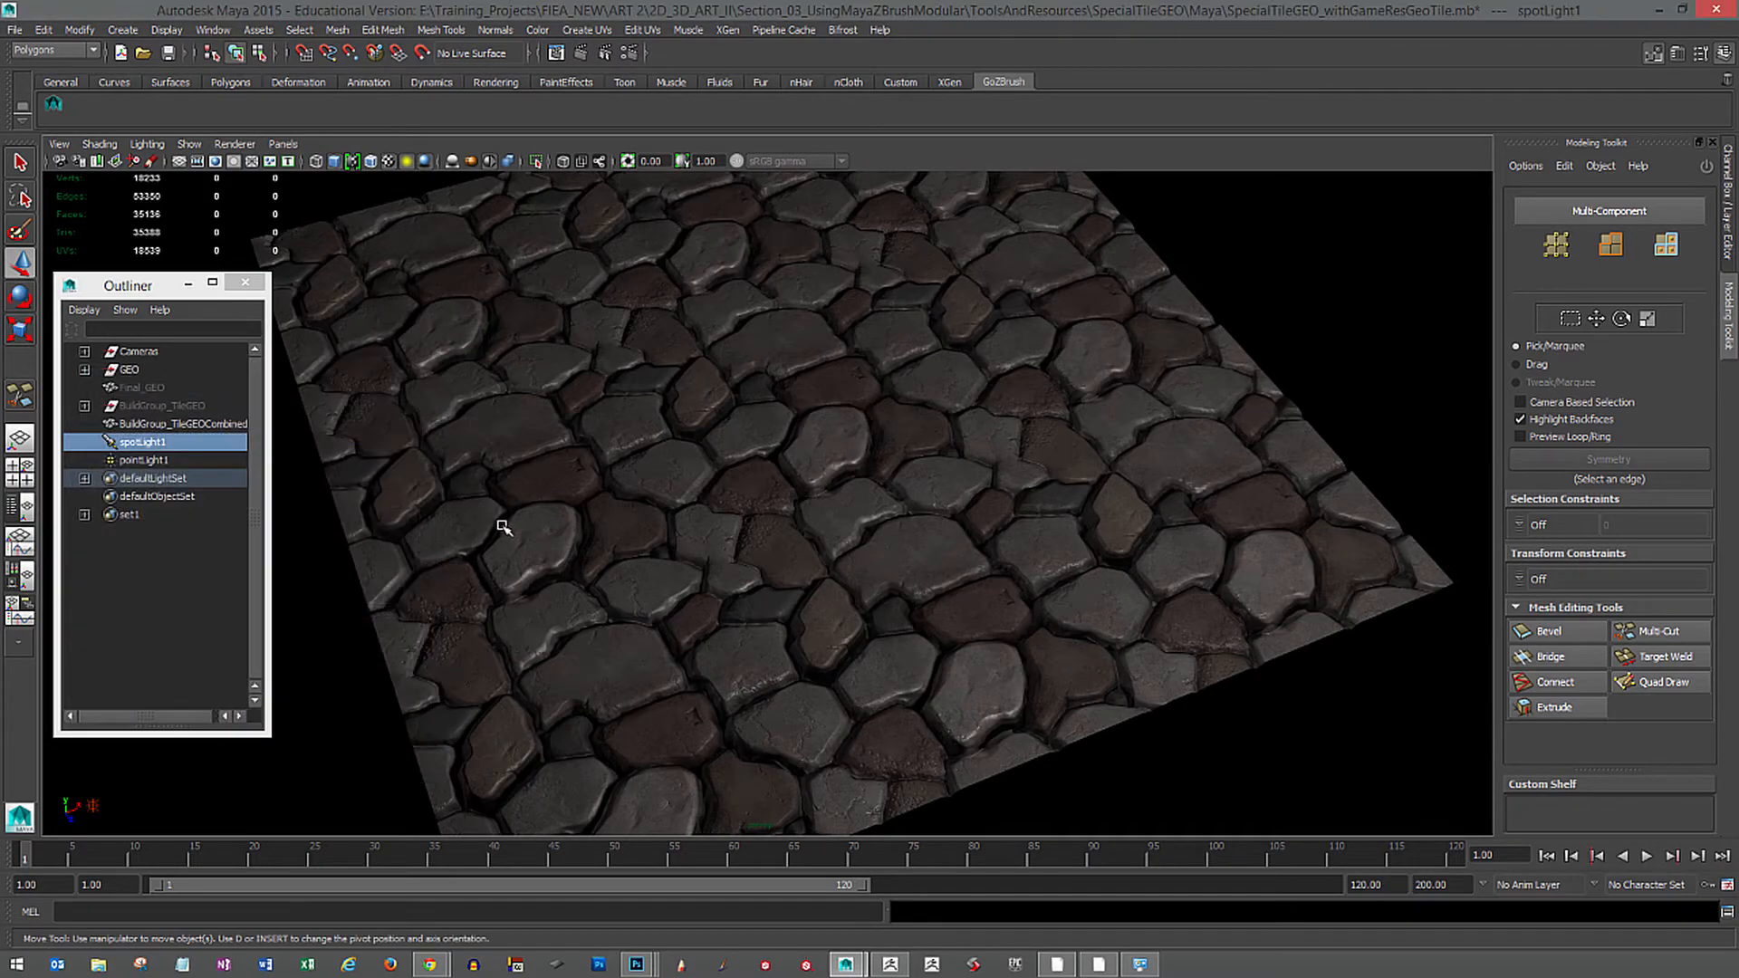
Inspect the NORM file texture connected to TileTest_MAT's bump mapping on the combined tile mesh.
click(474, 485)
key(ctrl+a)
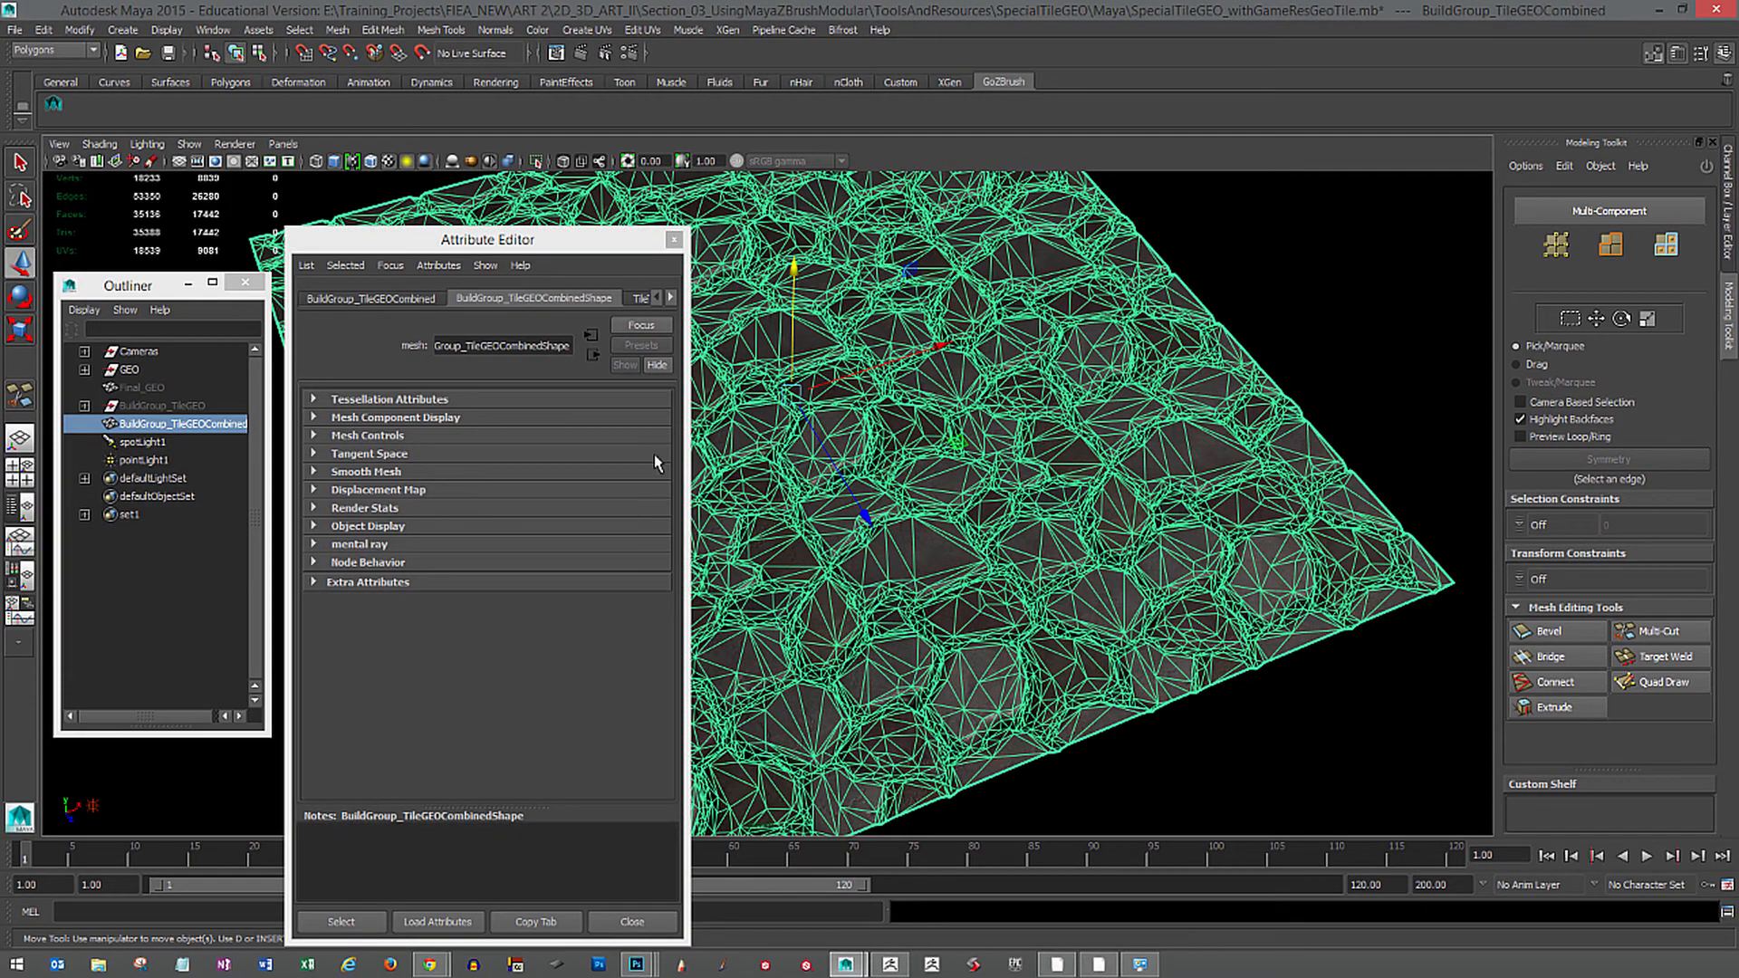
click(673, 300)
click(634, 300)
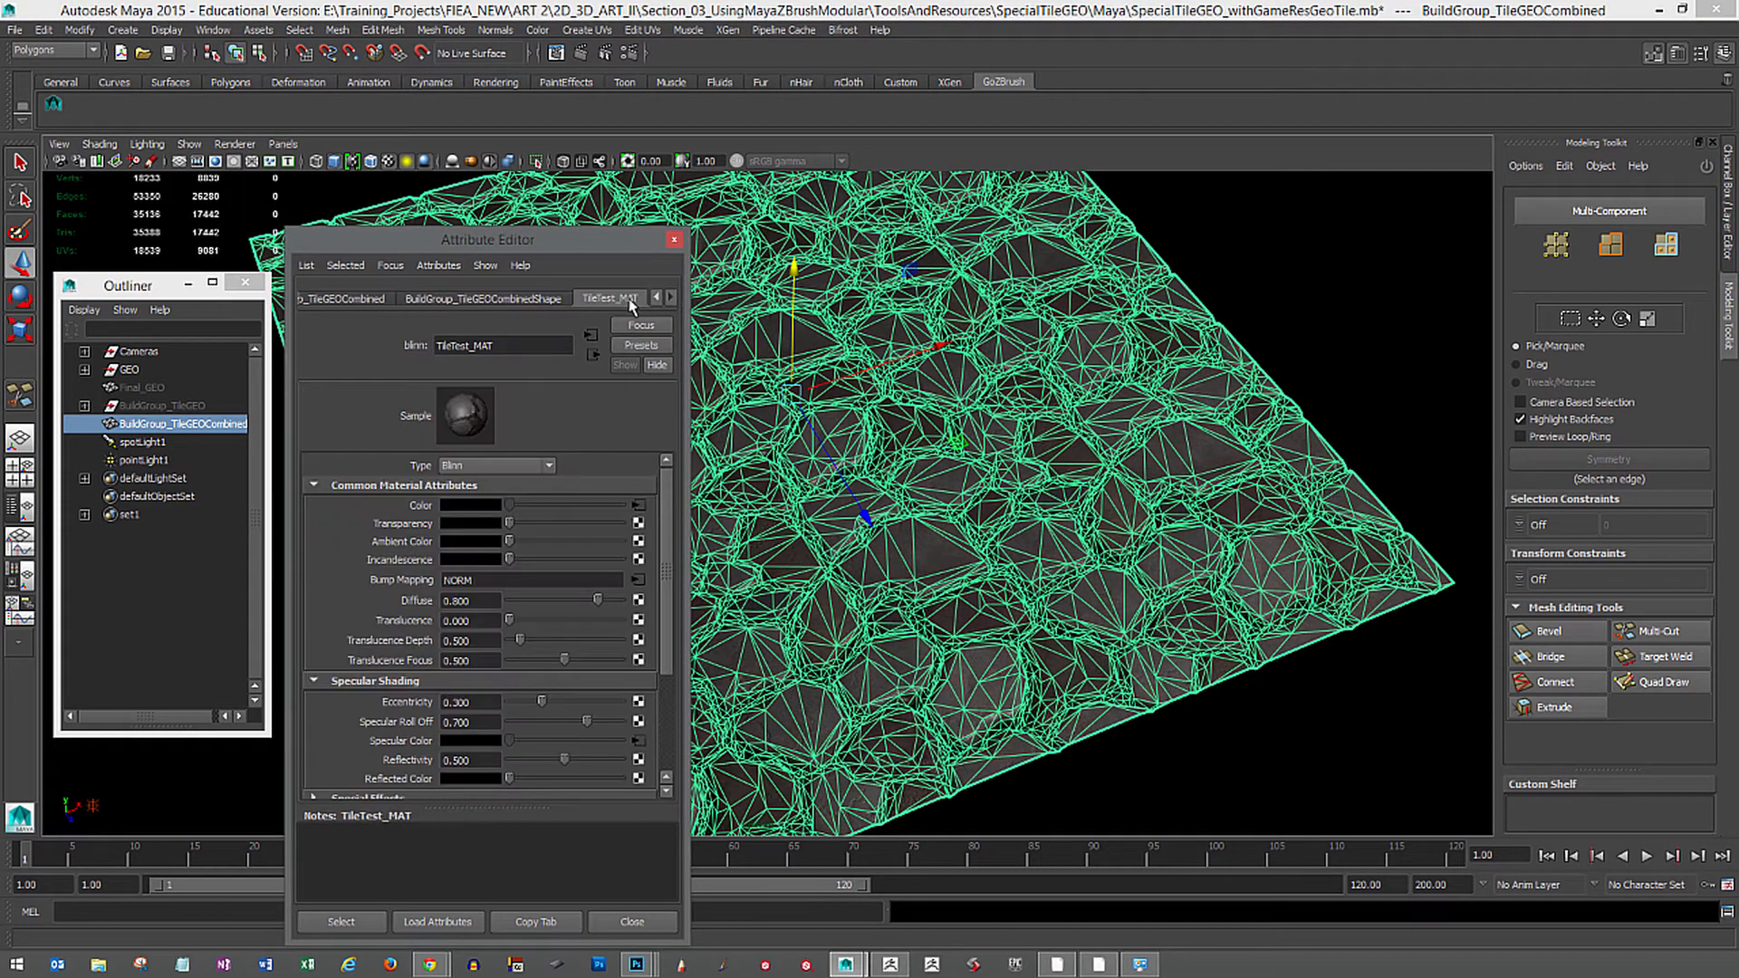
click(640, 580)
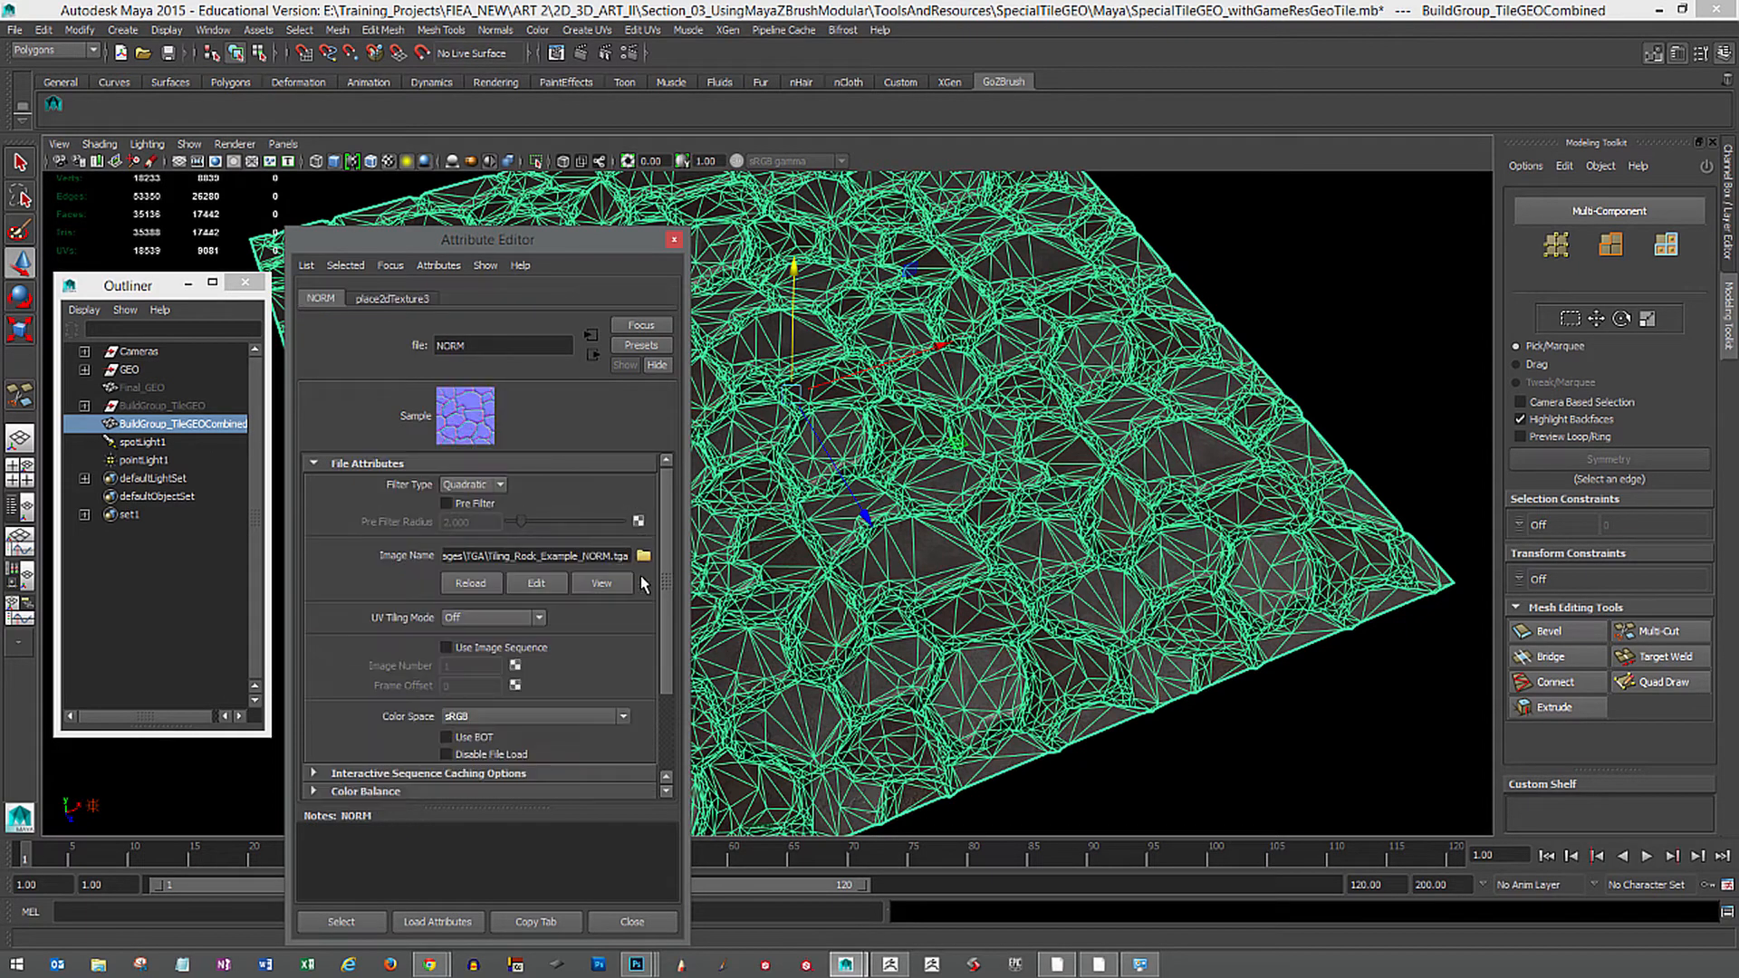
click(673, 242)
Deselect the tile mesh and examine the stones with the softened normal map from low and close viewing angles.
click(1335, 353)
alt+drag(1335, 353, 1174, 524)
alt+right_drag(1174, 524, 1119, 519)
alt+drag(1120, 519, 1016, 544)
alt+right_drag(1017, 543, 1075, 575)
alt+middle_drag(1075, 575, 1063, 730)
alt+drag(1063, 730, 1206, 632)
alt+right_drag(1175, 632, 1132, 619)
alt+drag(1132, 619, 1174, 639)
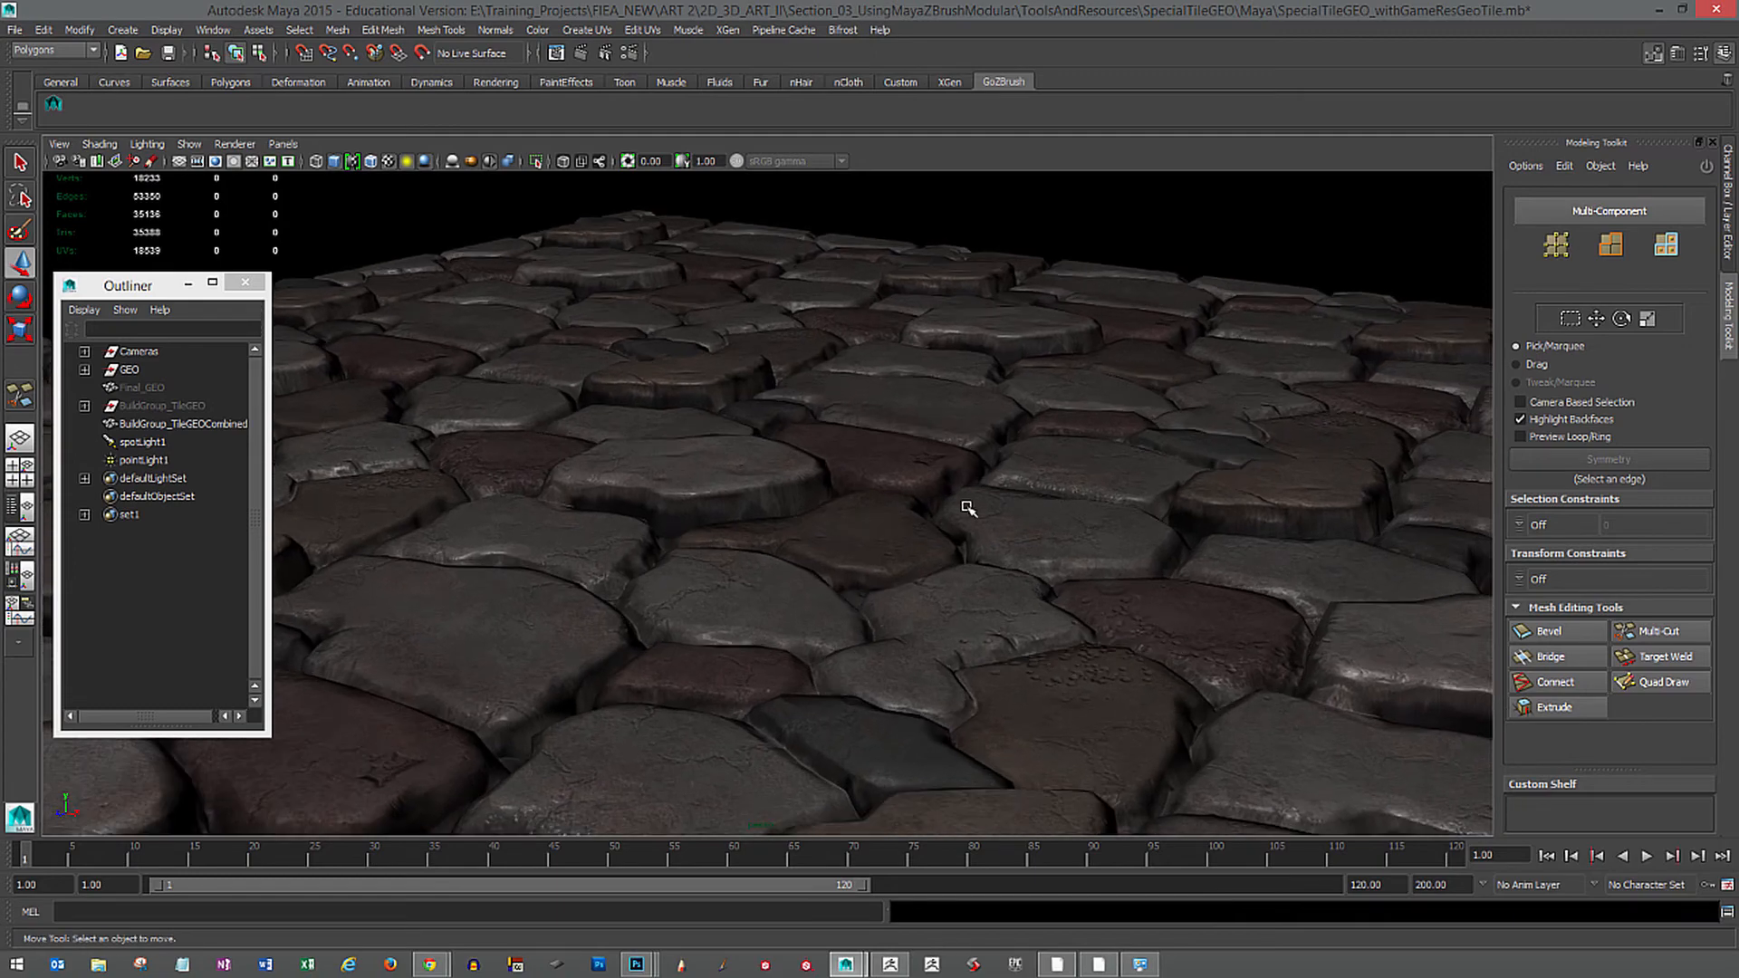
click(1058, 637)
click(1021, 239)
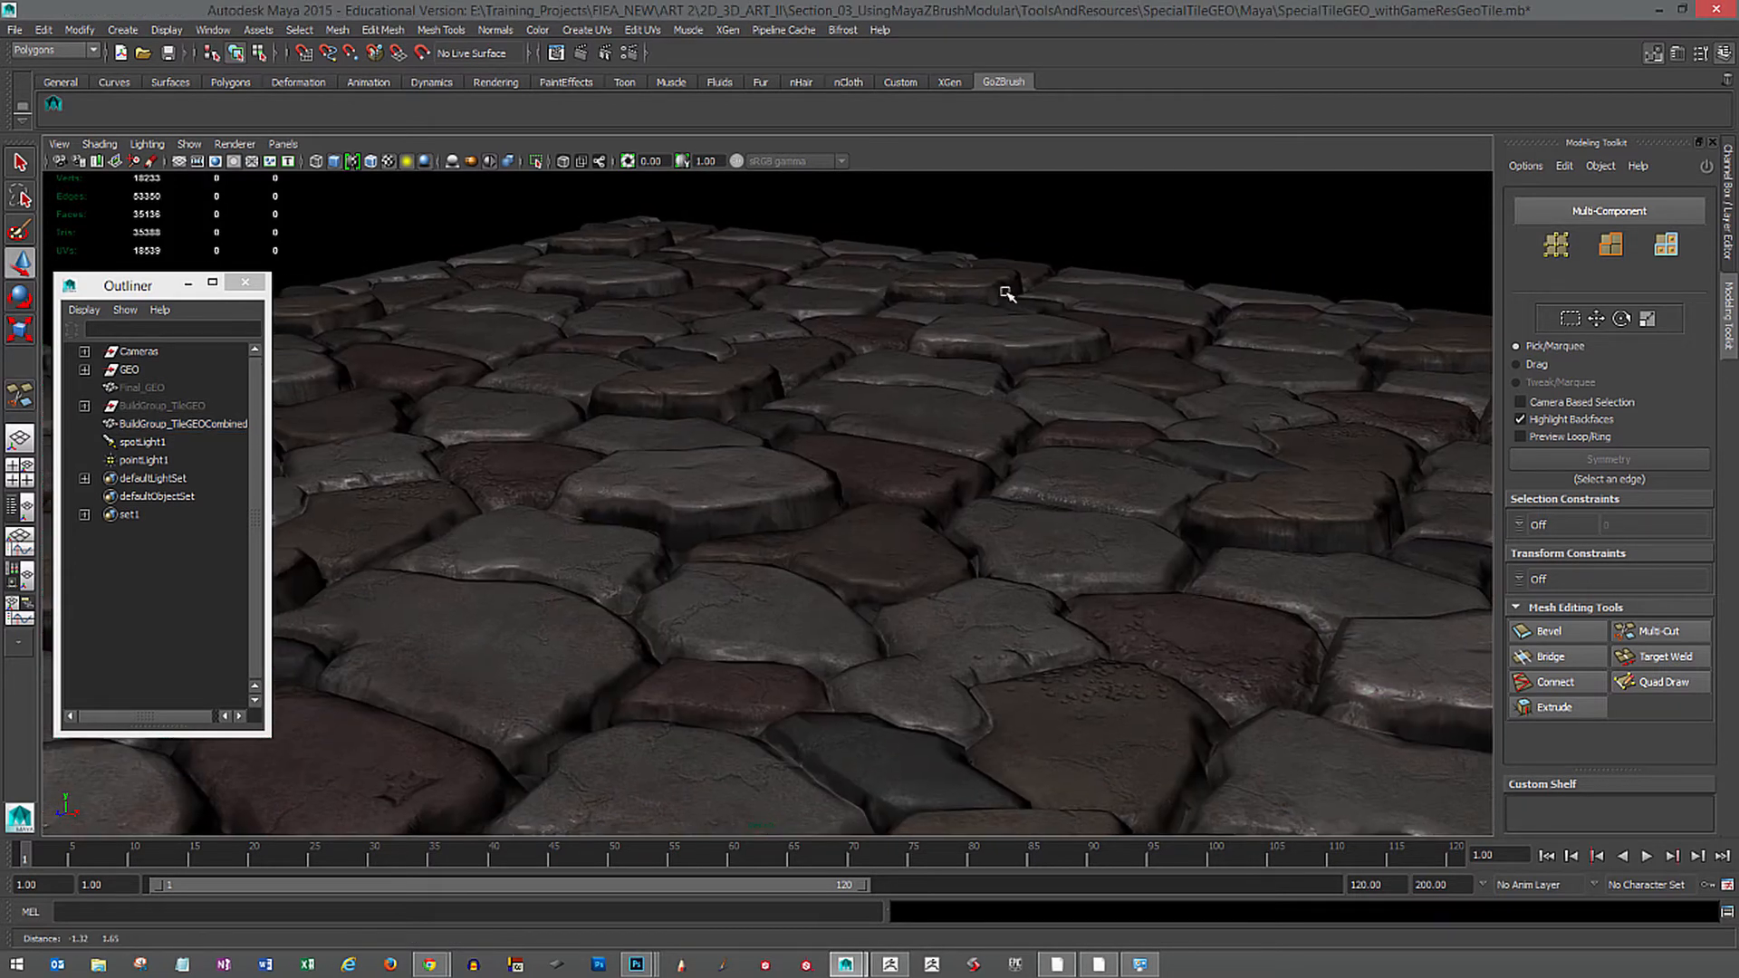
alt+drag(1005, 280, 1058, 418)
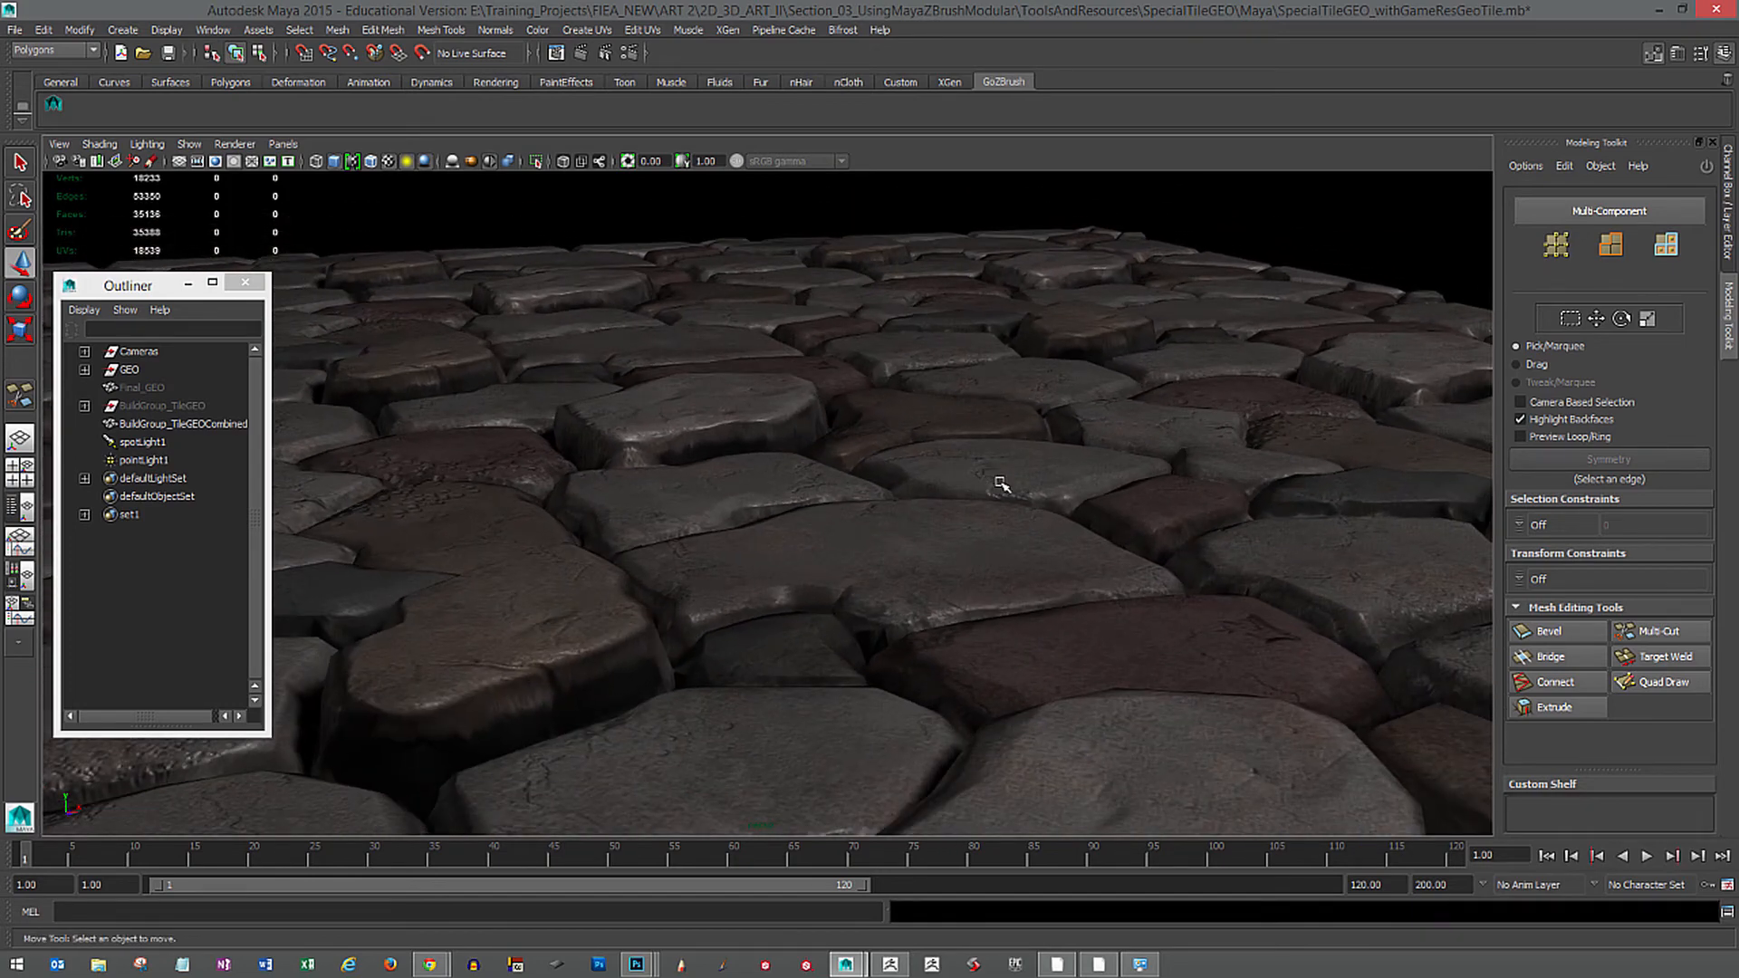
alt+right_drag(1085, 490, 1075, 480)
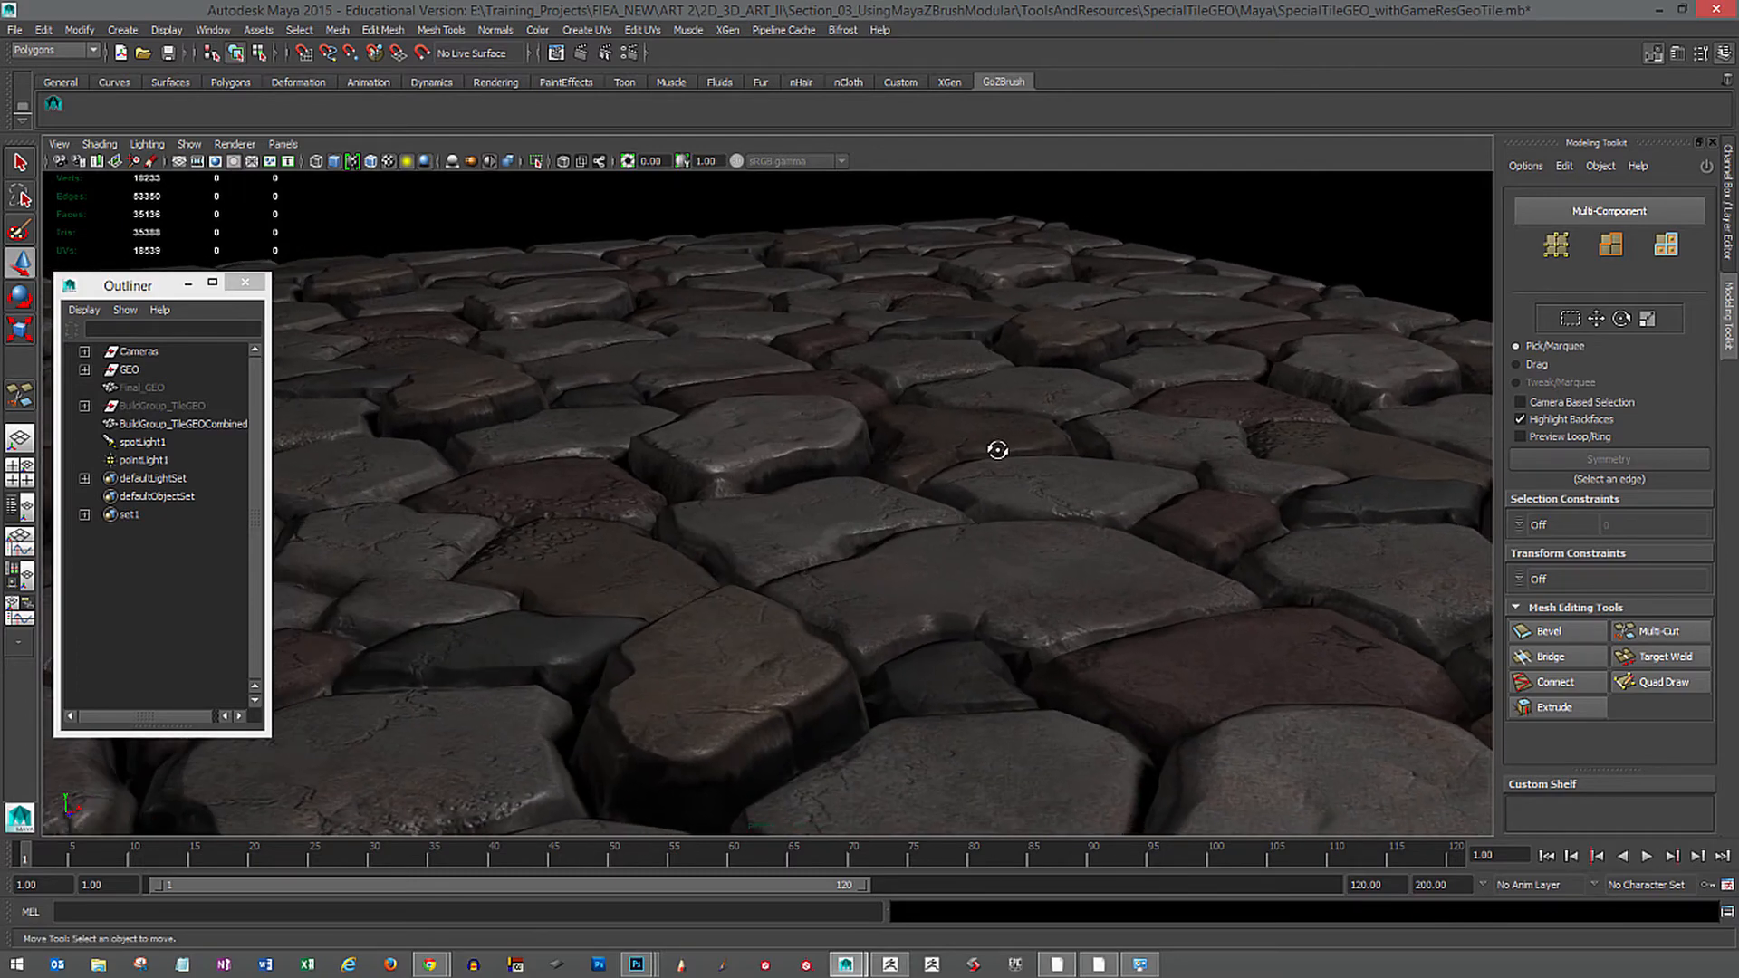
Select the combined tile mesh to study its wireframe, and deselect it to compare with the textured stones.
click(913, 462)
click(592, 192)
alt+right_drag(1126, 404, 920, 444)
click(920, 445)
alt+drag(1099, 341, 1024, 391)
alt+right_drag(1024, 391, 868, 425)
alt+middle_drag(865, 428, 838, 396)
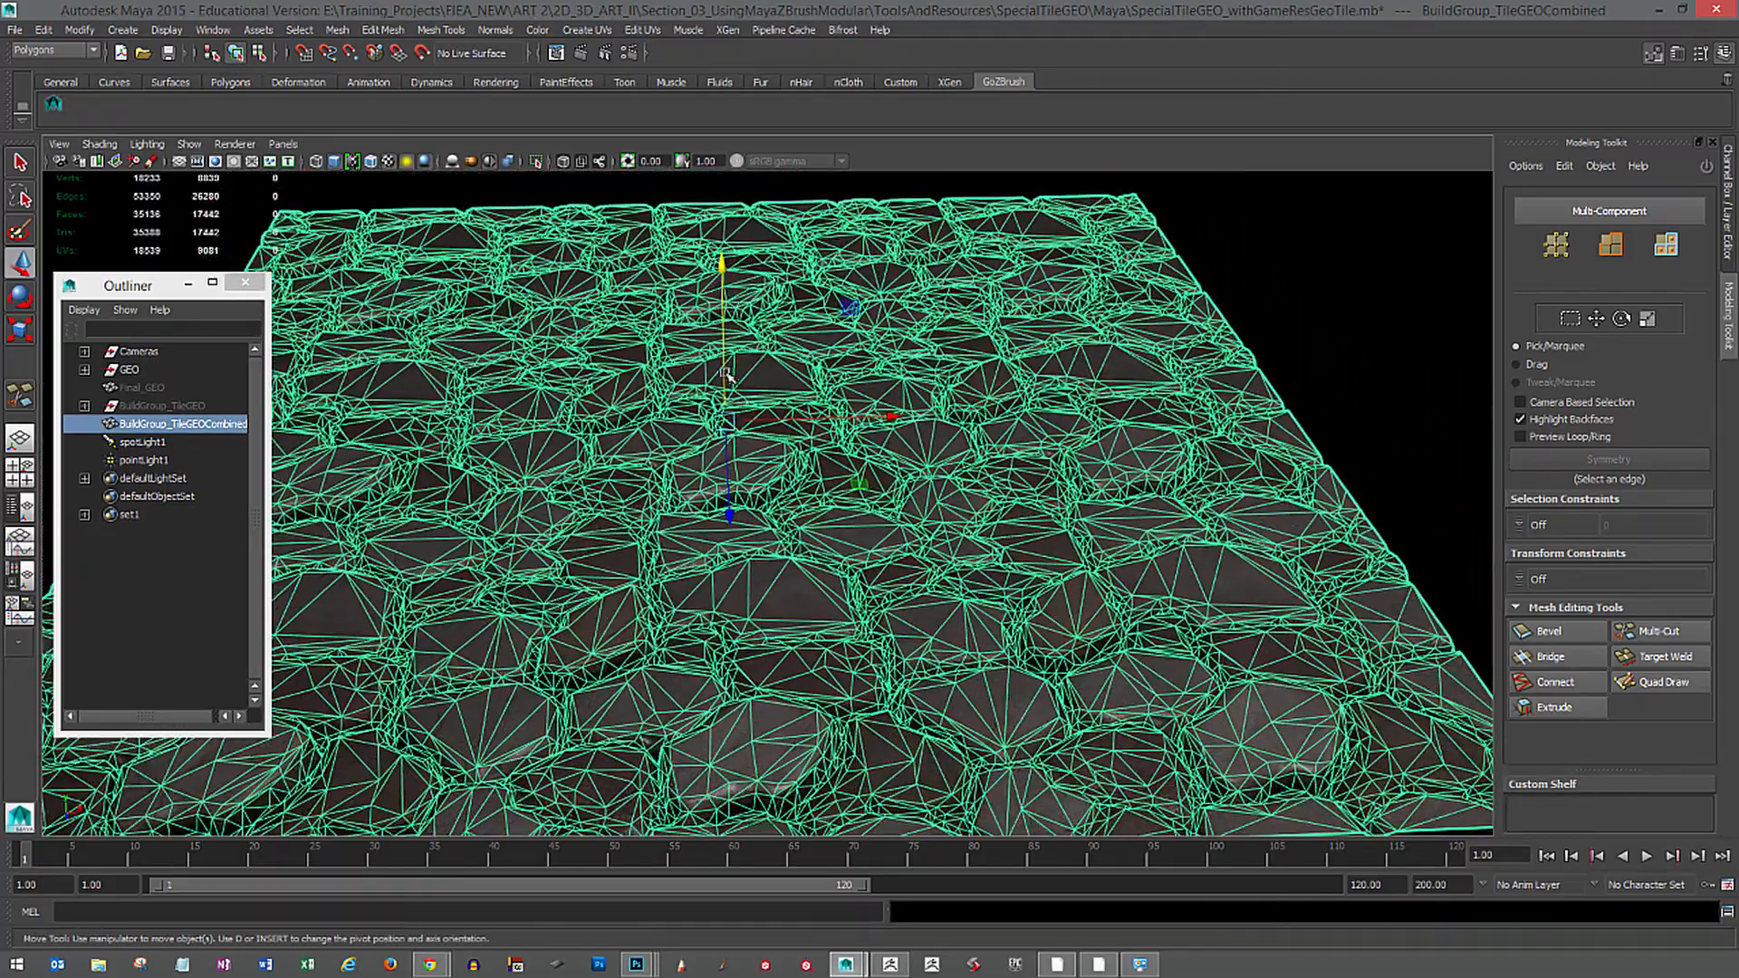
click(1309, 333)
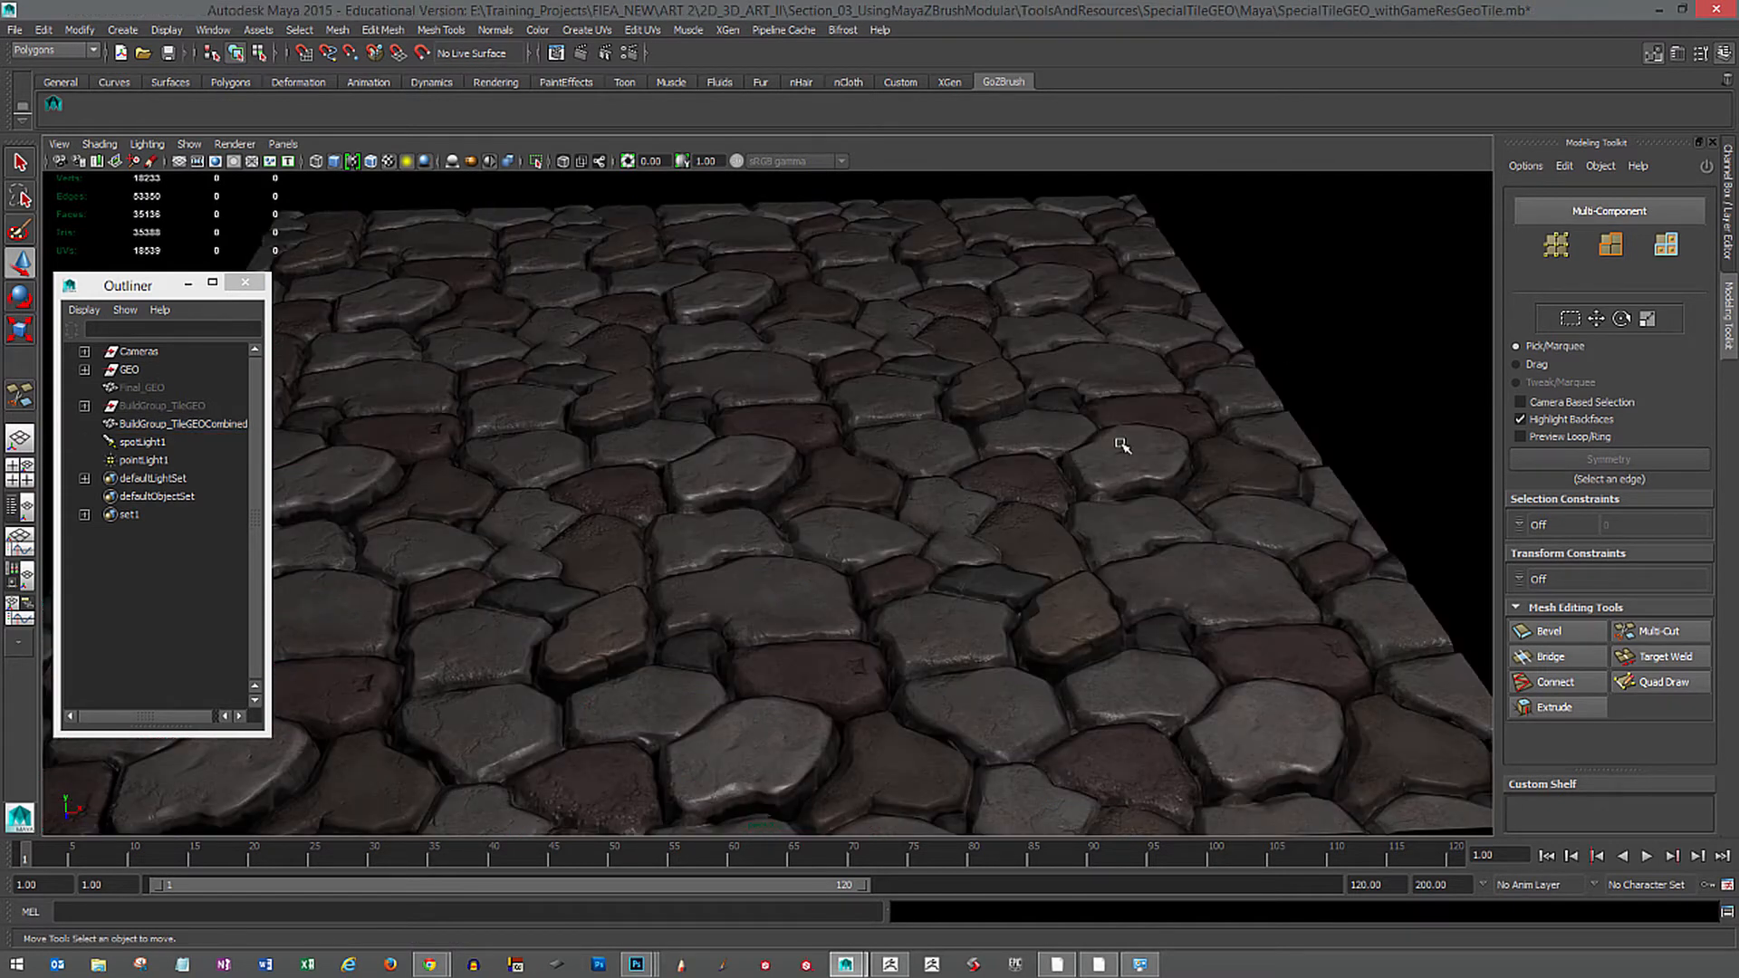
Examine the tile's topology and shaded surface from closer angles by toggling the mesh selection on and off.
alt+drag(1120, 444, 1041, 543)
click(1033, 545)
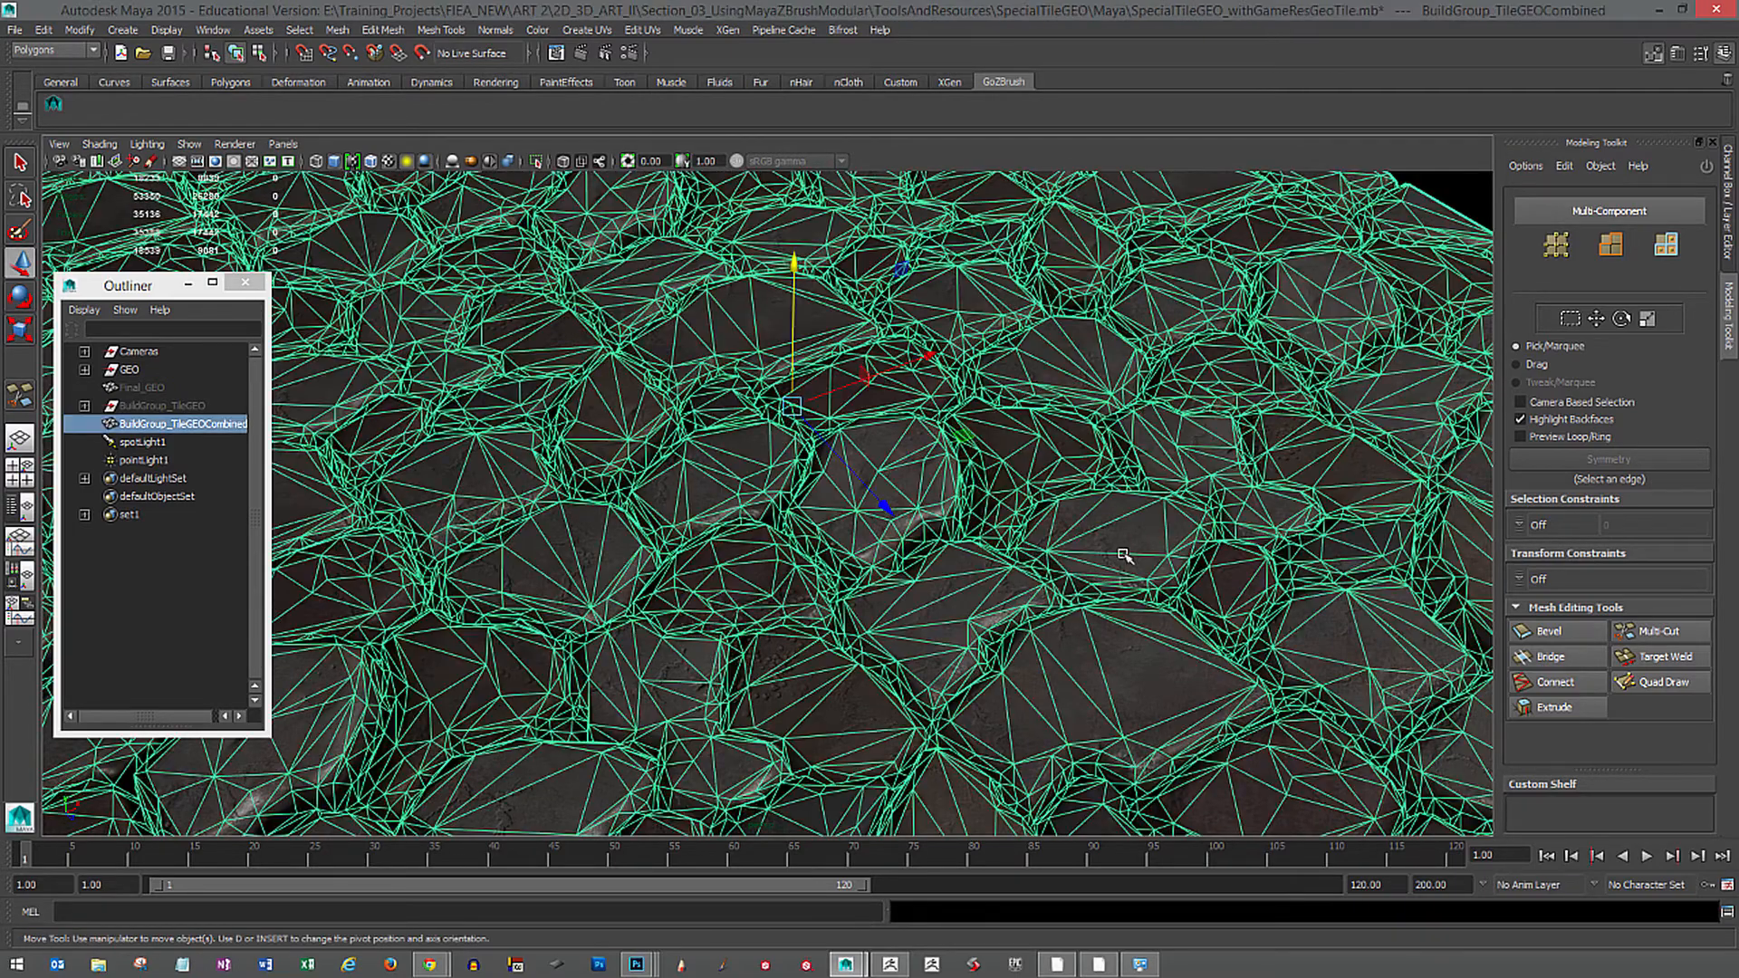
alt+right_drag(1191, 542, 1078, 508)
alt+middle_drag(1078, 489, 1024, 539)
alt+drag(1024, 521, 933, 500)
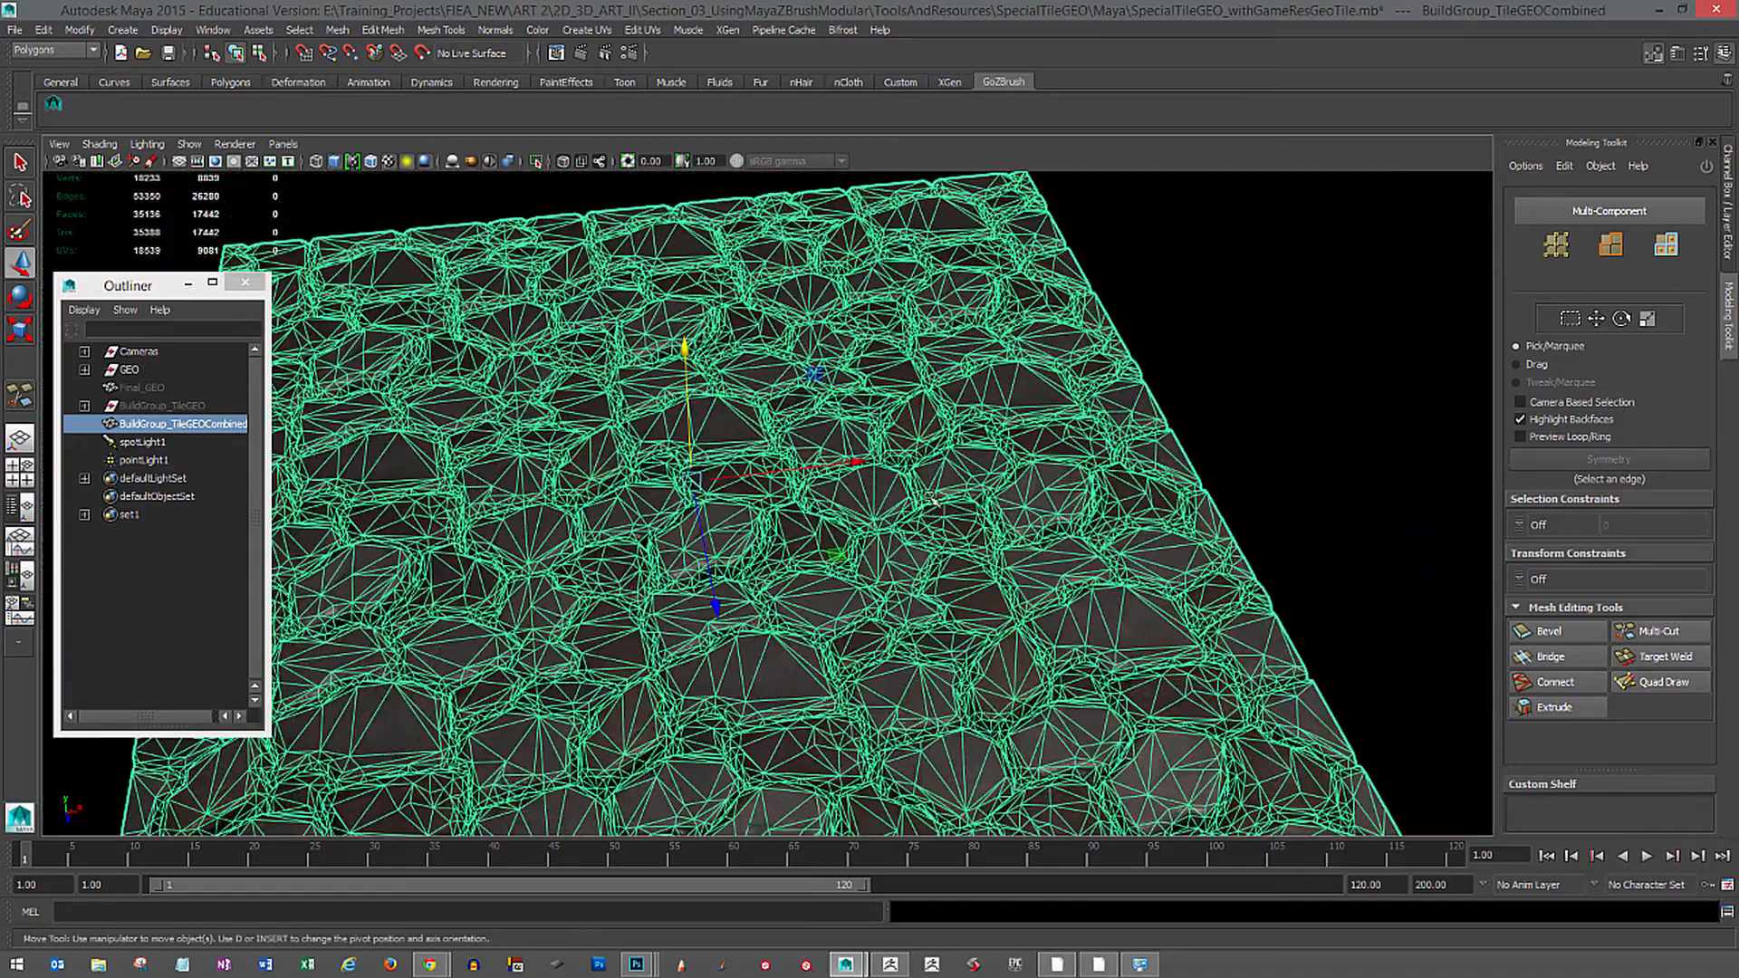
scroll(942, 485, up, 3)
click(1356, 304)
click(734, 478)
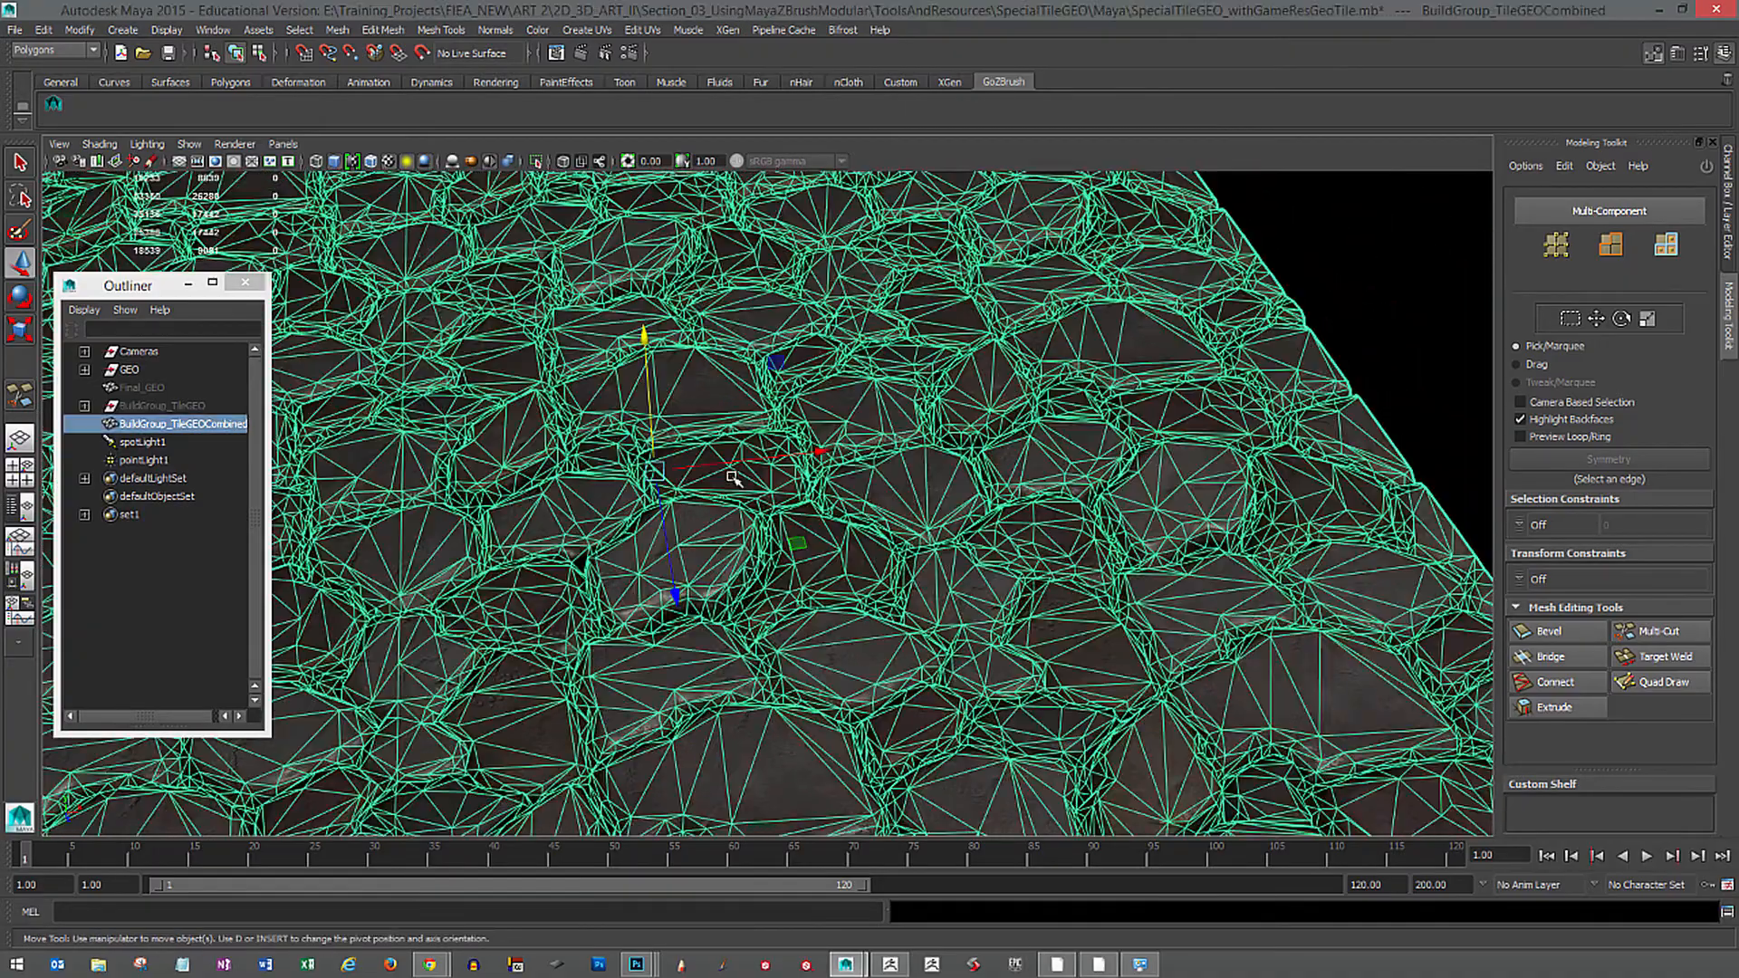
click(1393, 368)
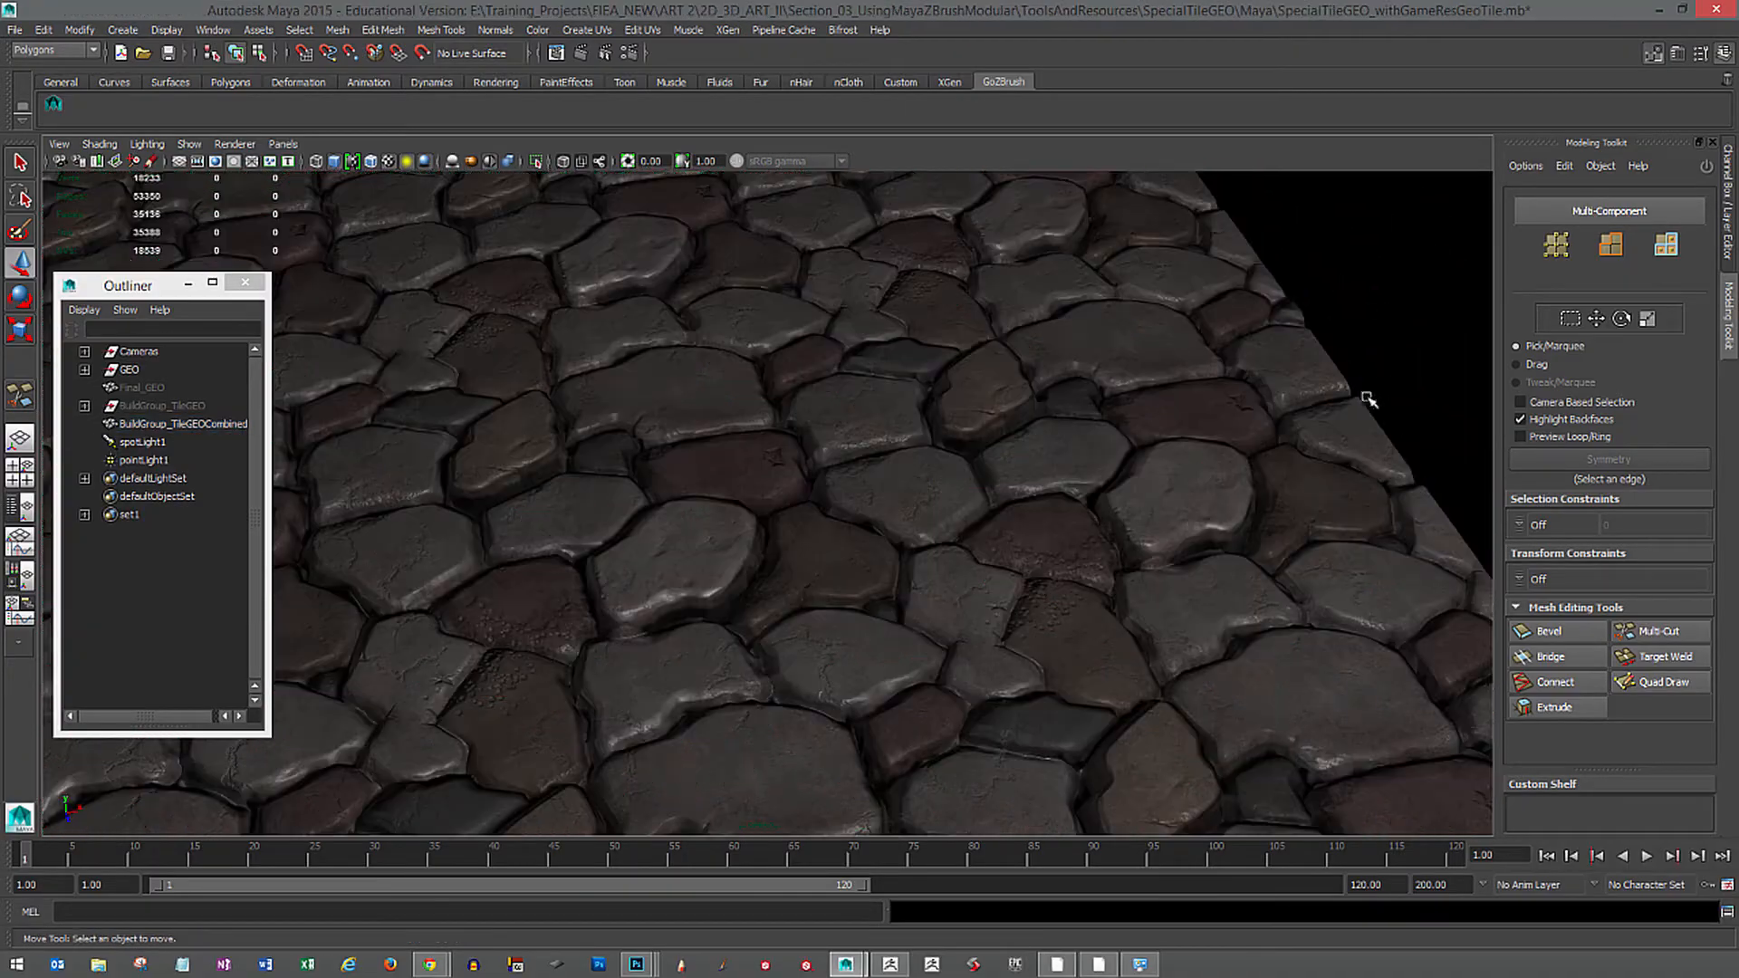
alt+drag(1207, 555, 1165, 549)
alt+middle_drag(1154, 503, 1143, 481)
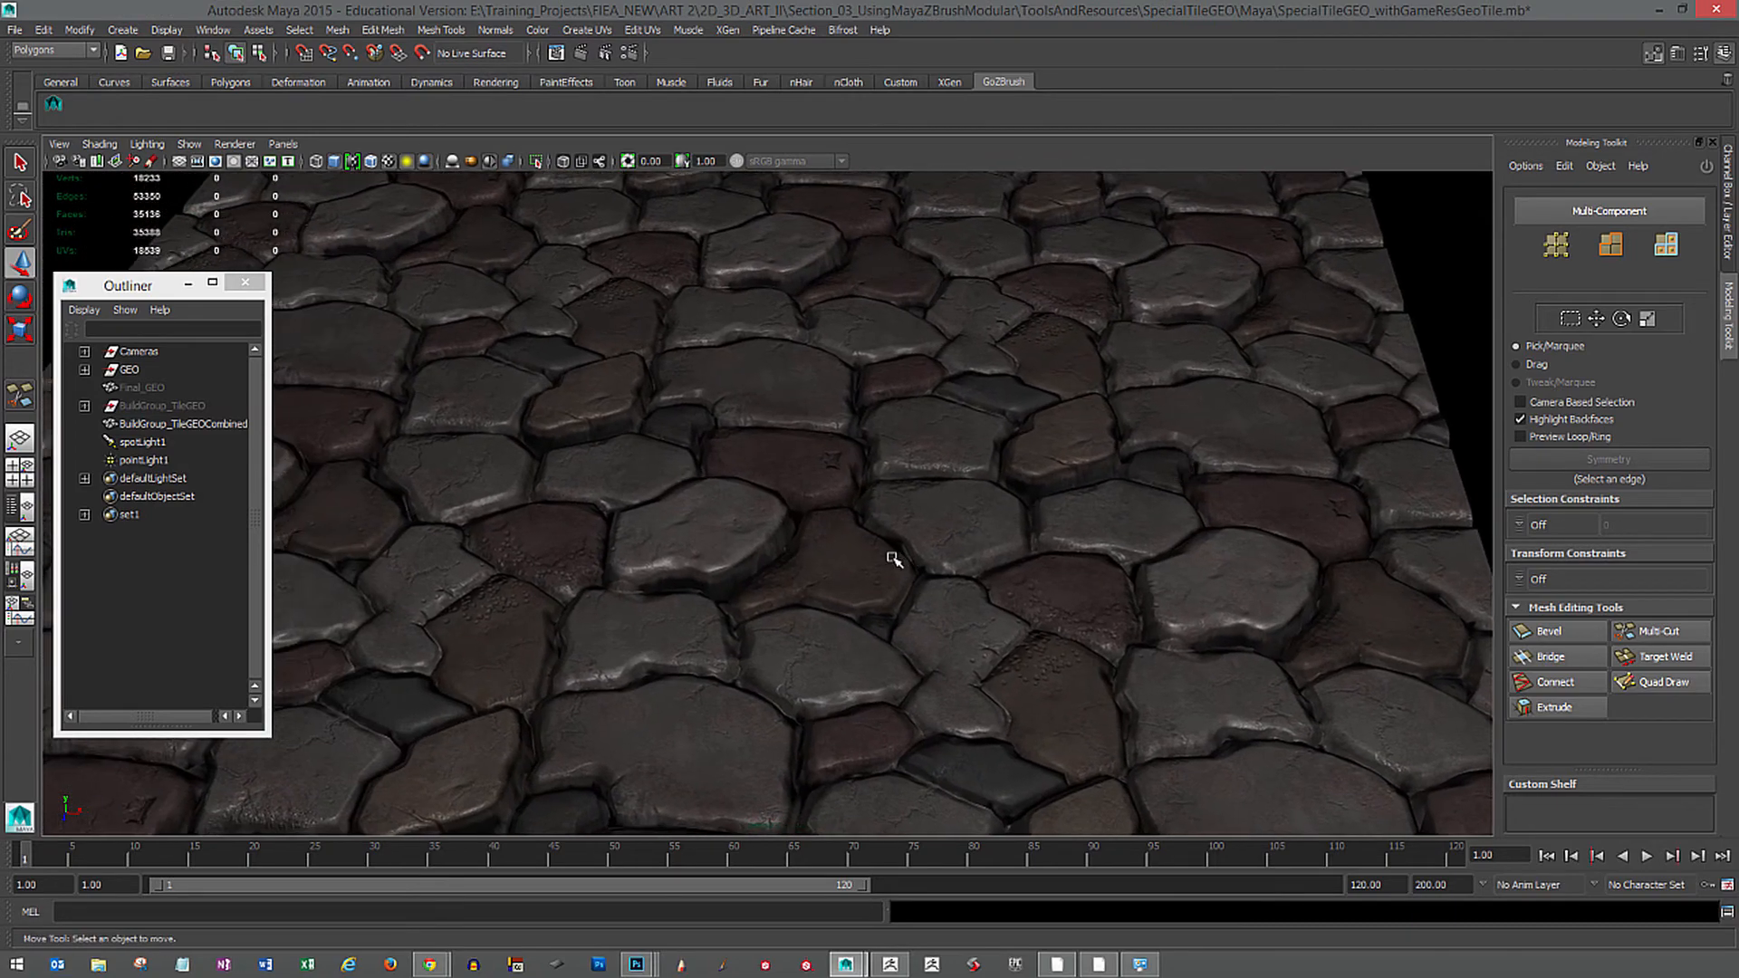
Frame the combined tile mesh and view the whole textured surface with nothing selected.
click(819, 549)
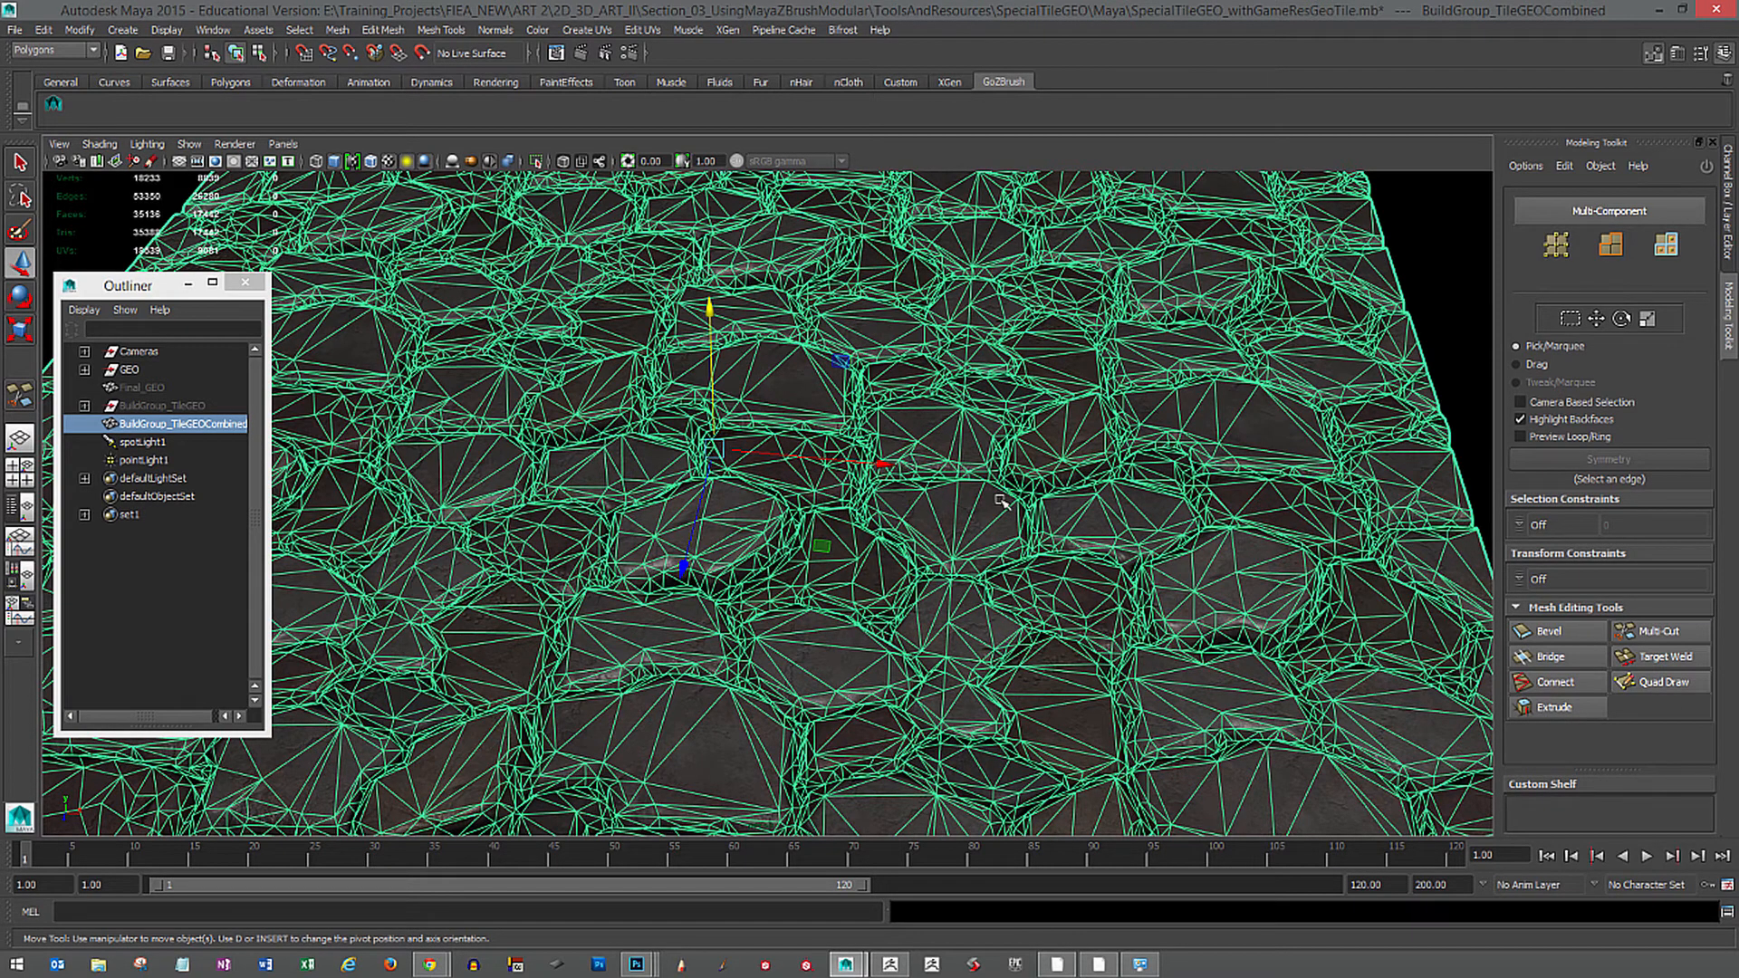
key(f)
click(1331, 435)
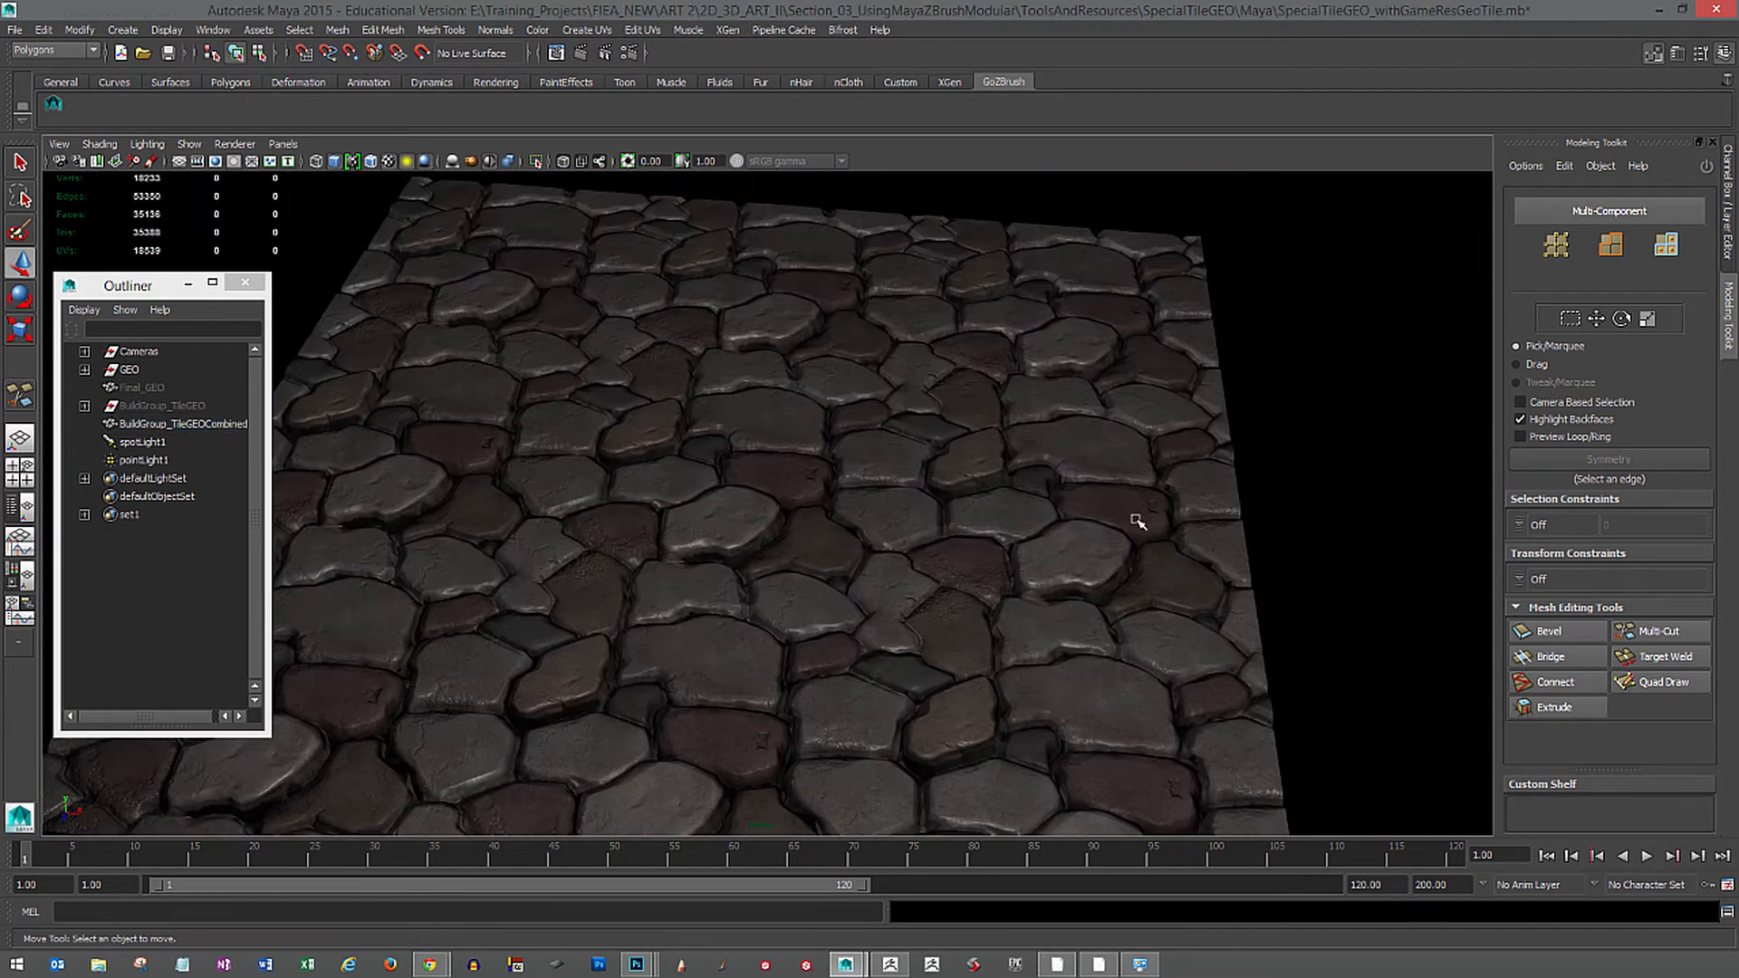
alt+drag(1143, 507, 1359, 608)
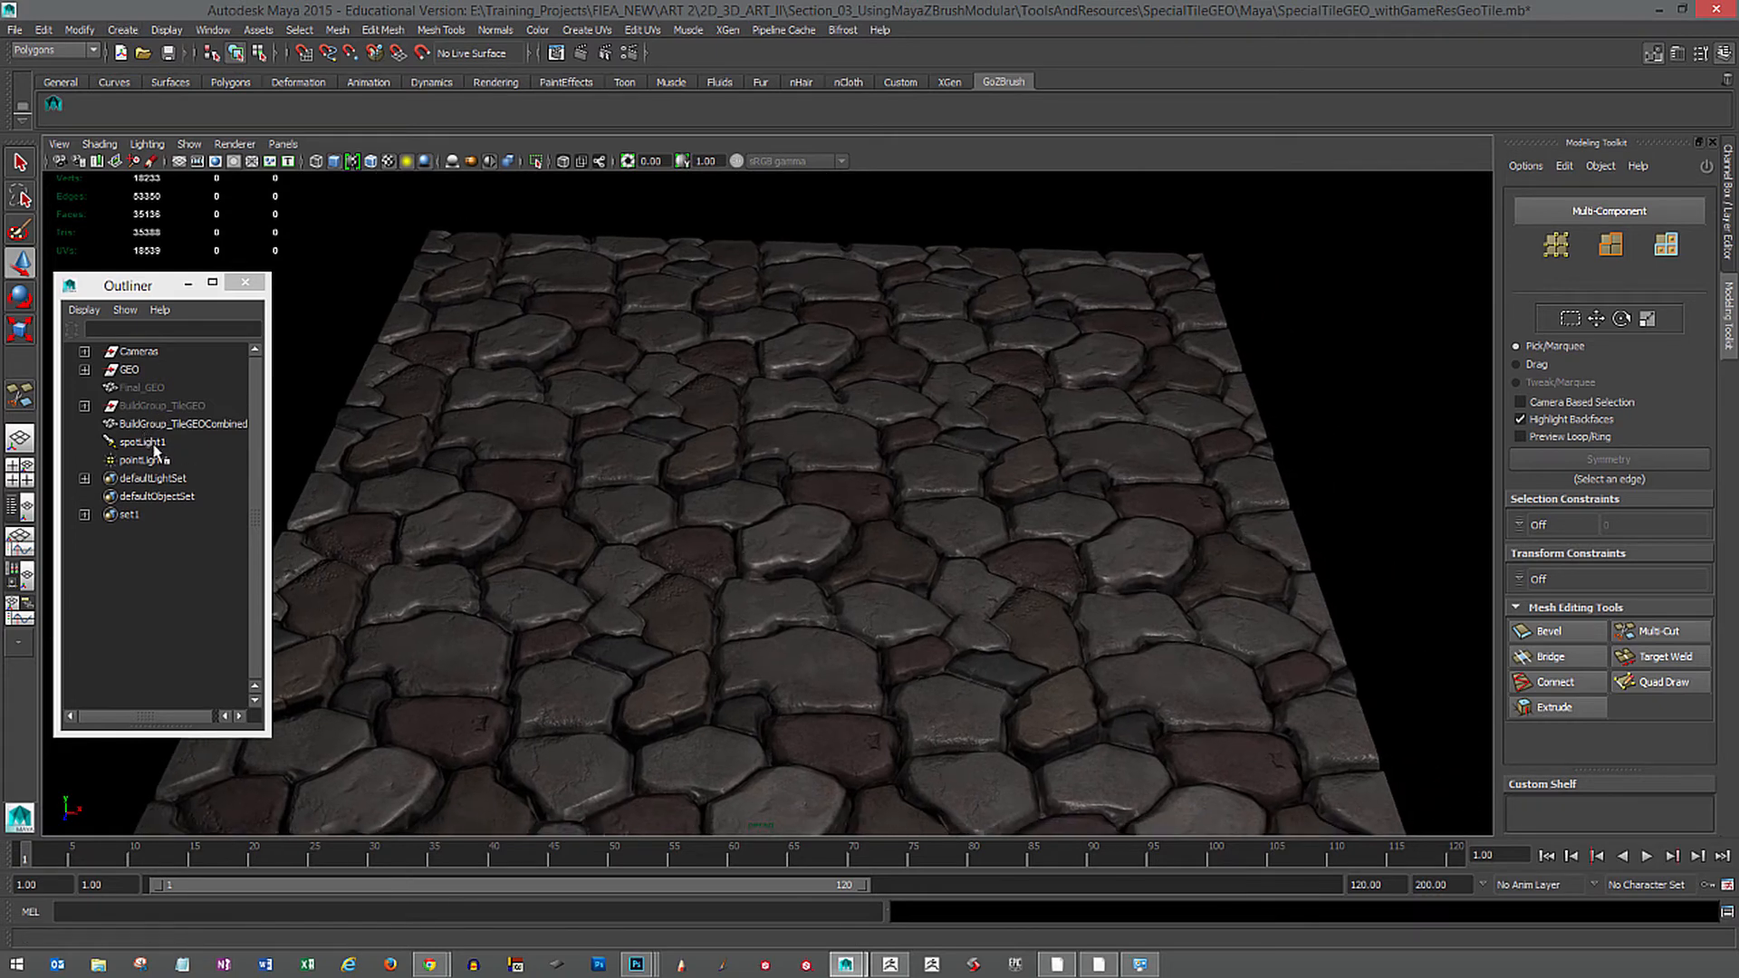
Group spotLight1 and pointLight1 and name the group Lights.
click(142, 443)
shift+click(154, 462)
key(ctrl+g)
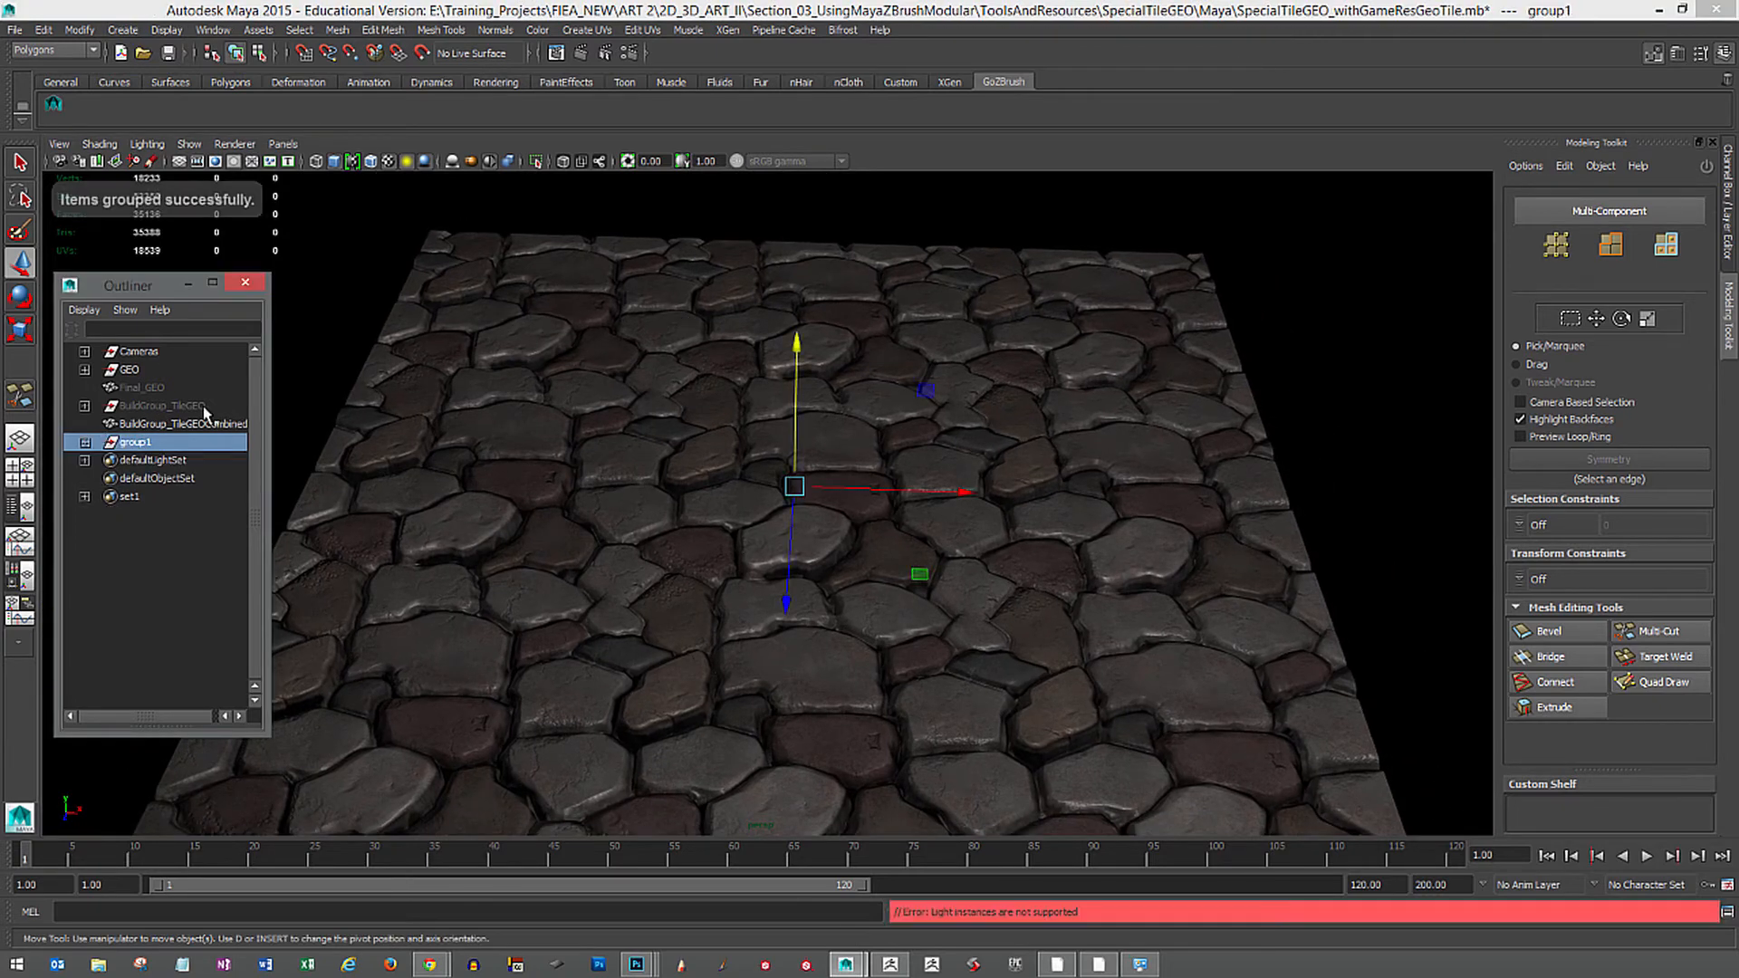
double_click(136, 442)
text(Lights)
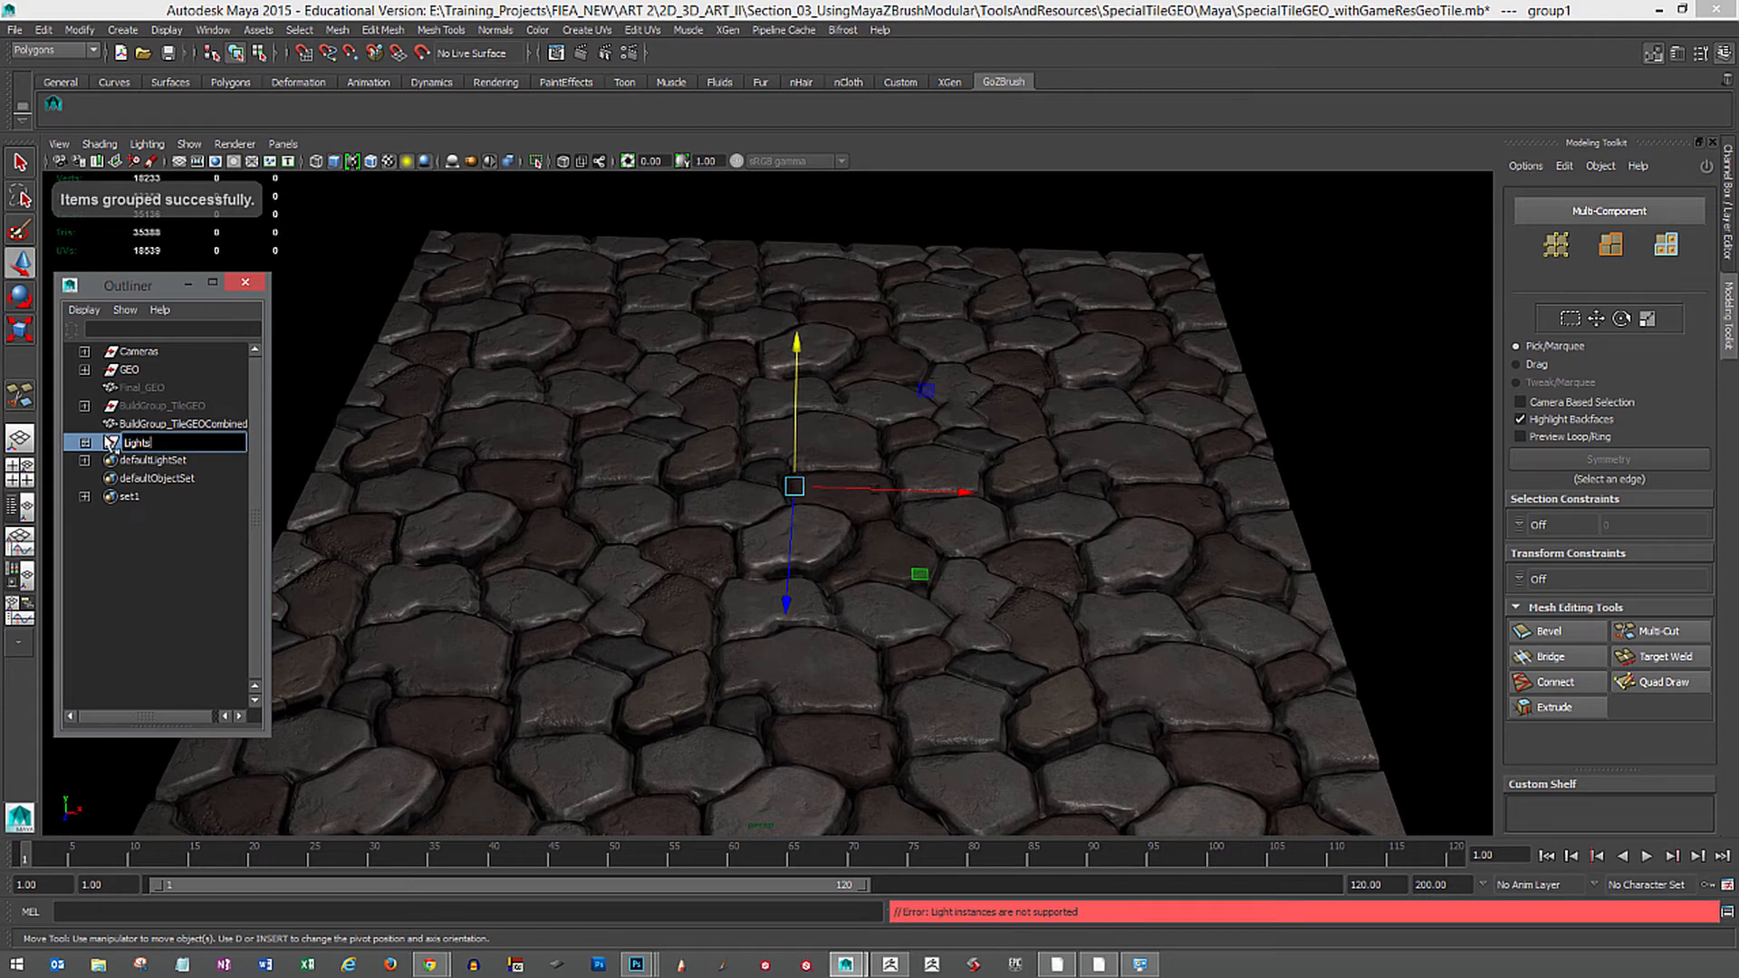
key(Return)
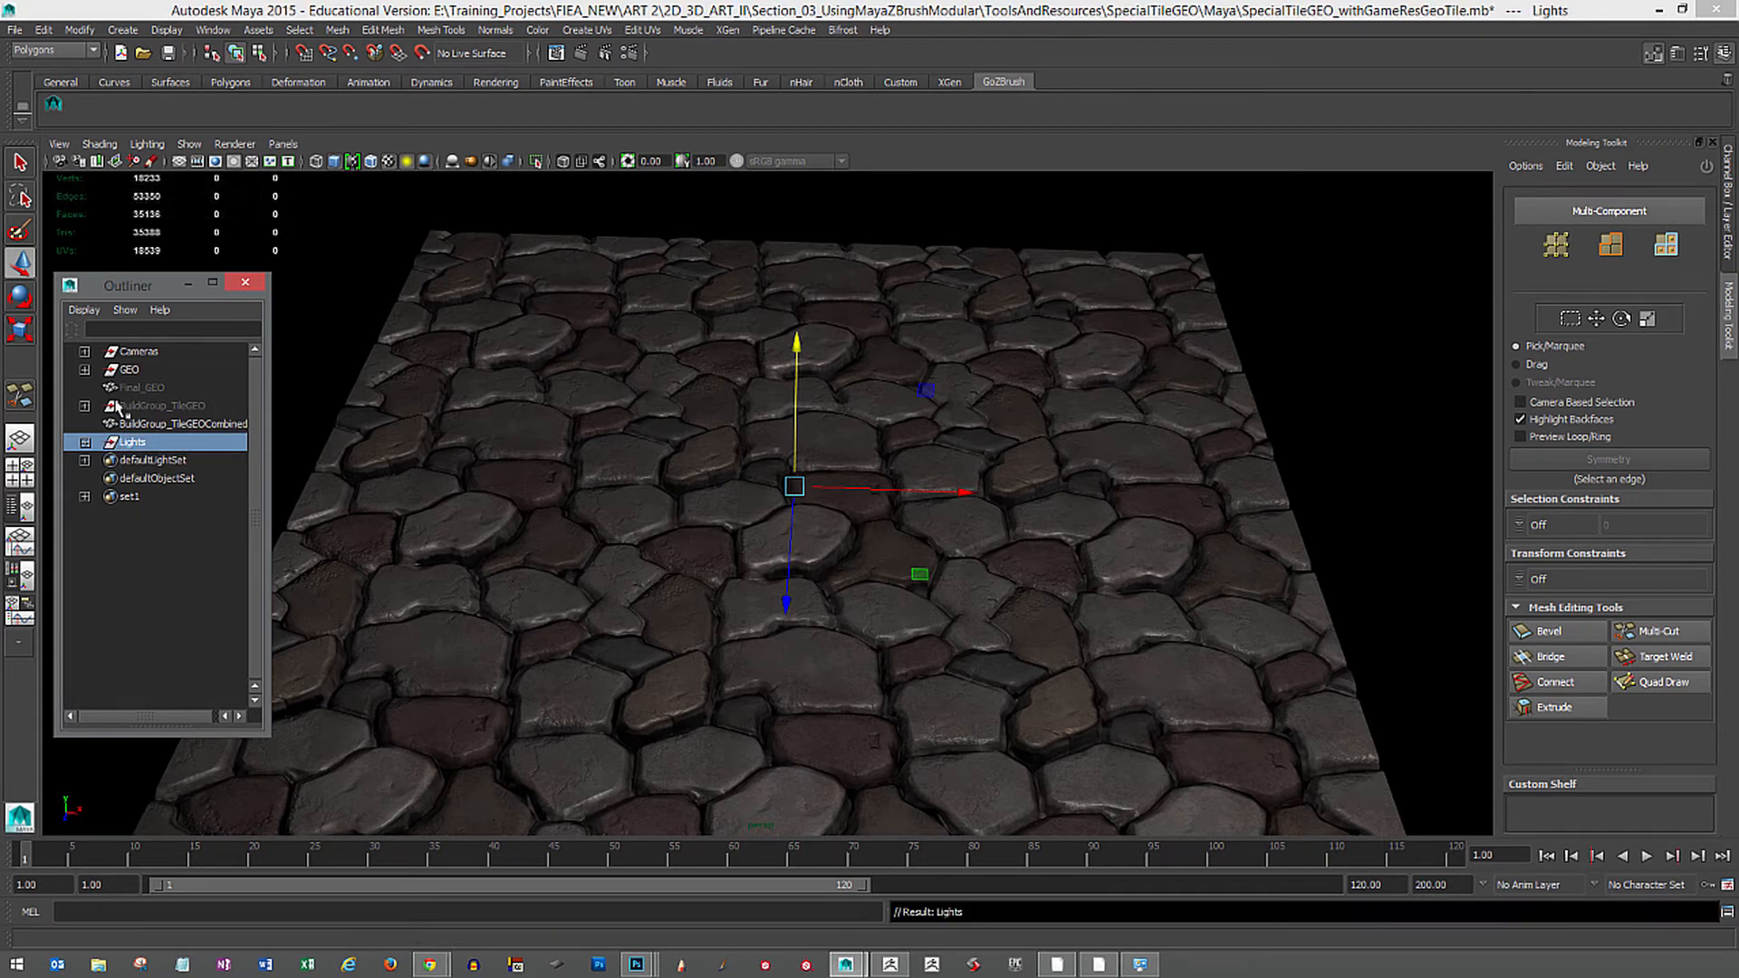
Parent Final_GEO, BuildGroup_TileGEO and BuildGroup_TileGEOCombined under the GEO group and place the Lights group above it.
click(85, 371)
click(84, 371)
click(148, 406)
drag(150, 425, 139, 392)
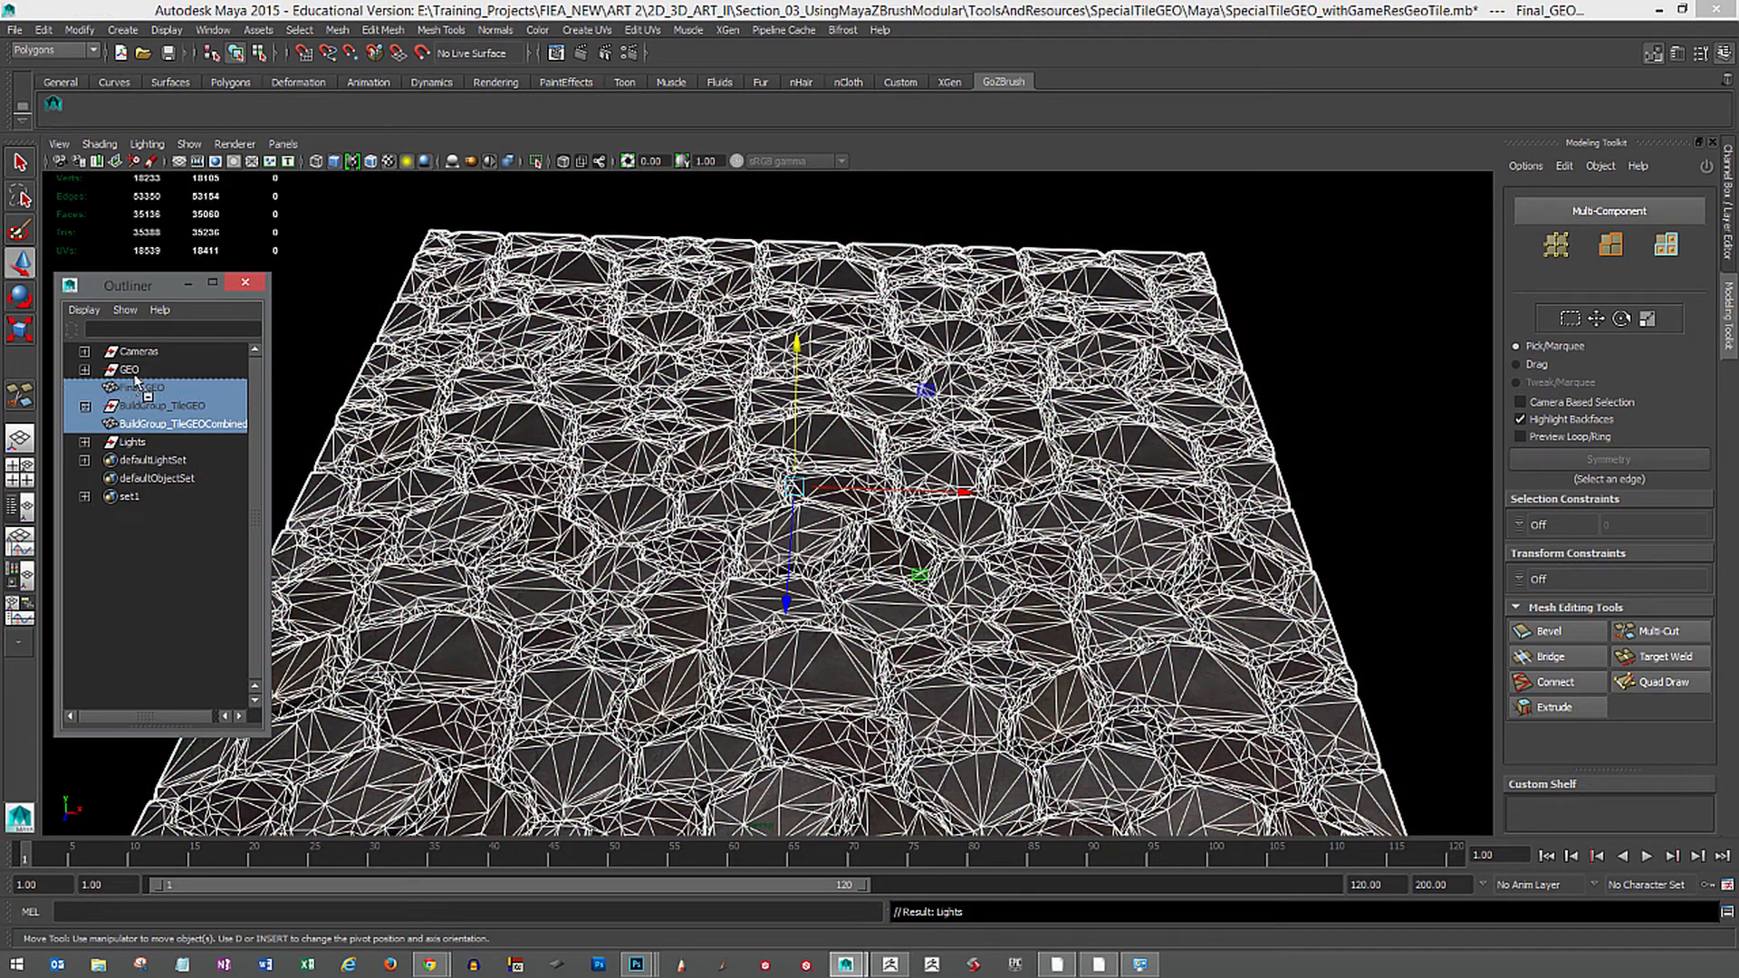
middle_drag(136, 381, 160, 369)
click(136, 391)
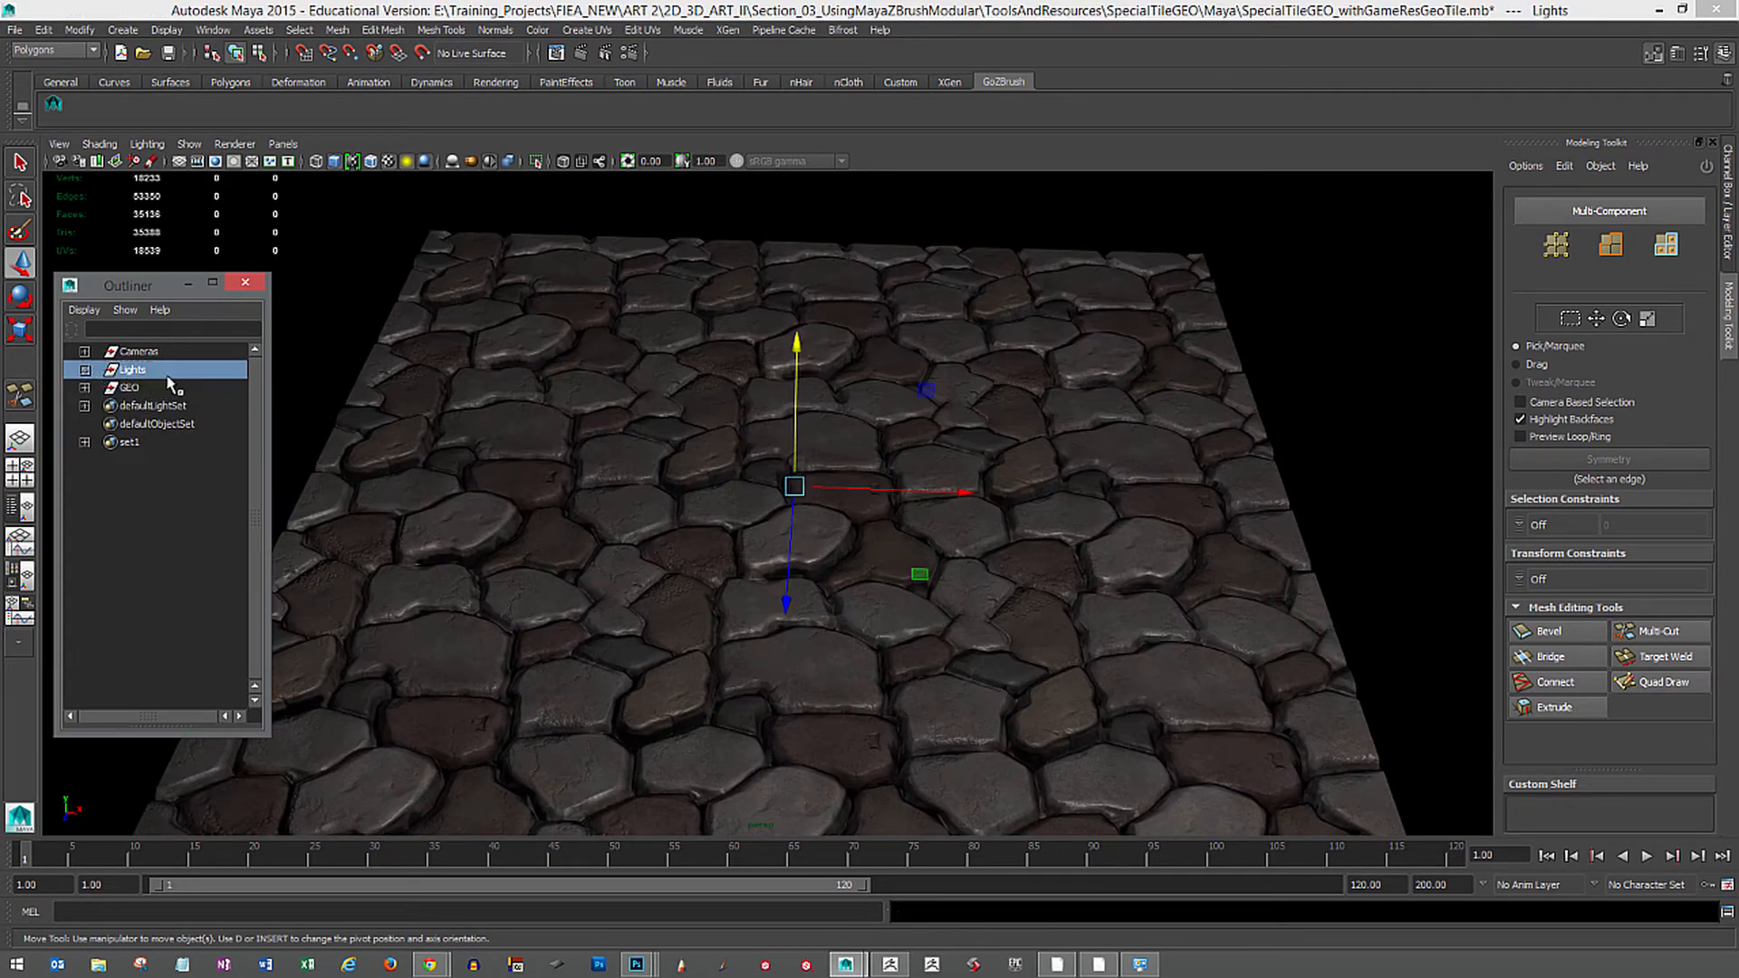
Save the scene with nothing selected and check the contents of the Lights and GEO groups.
click(136, 464)
alt+drag(796, 583, 1050, 624)
key(ctrl+s)
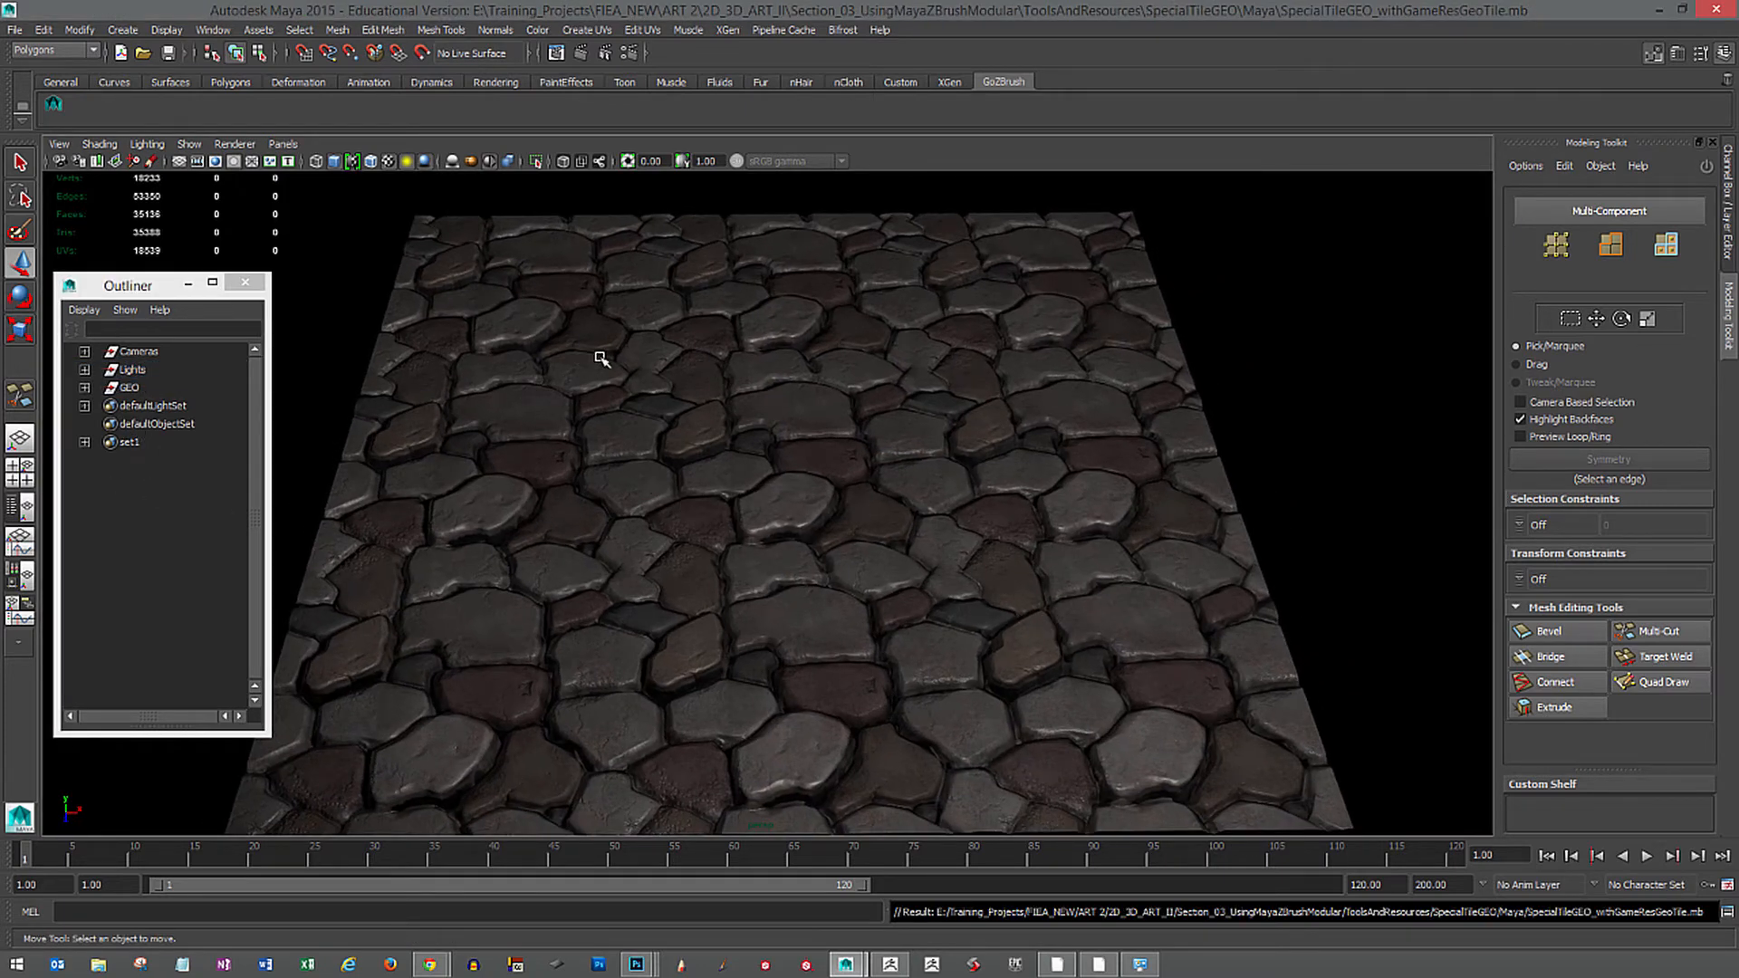
alt+drag(600, 359, 635, 350)
click(84, 370)
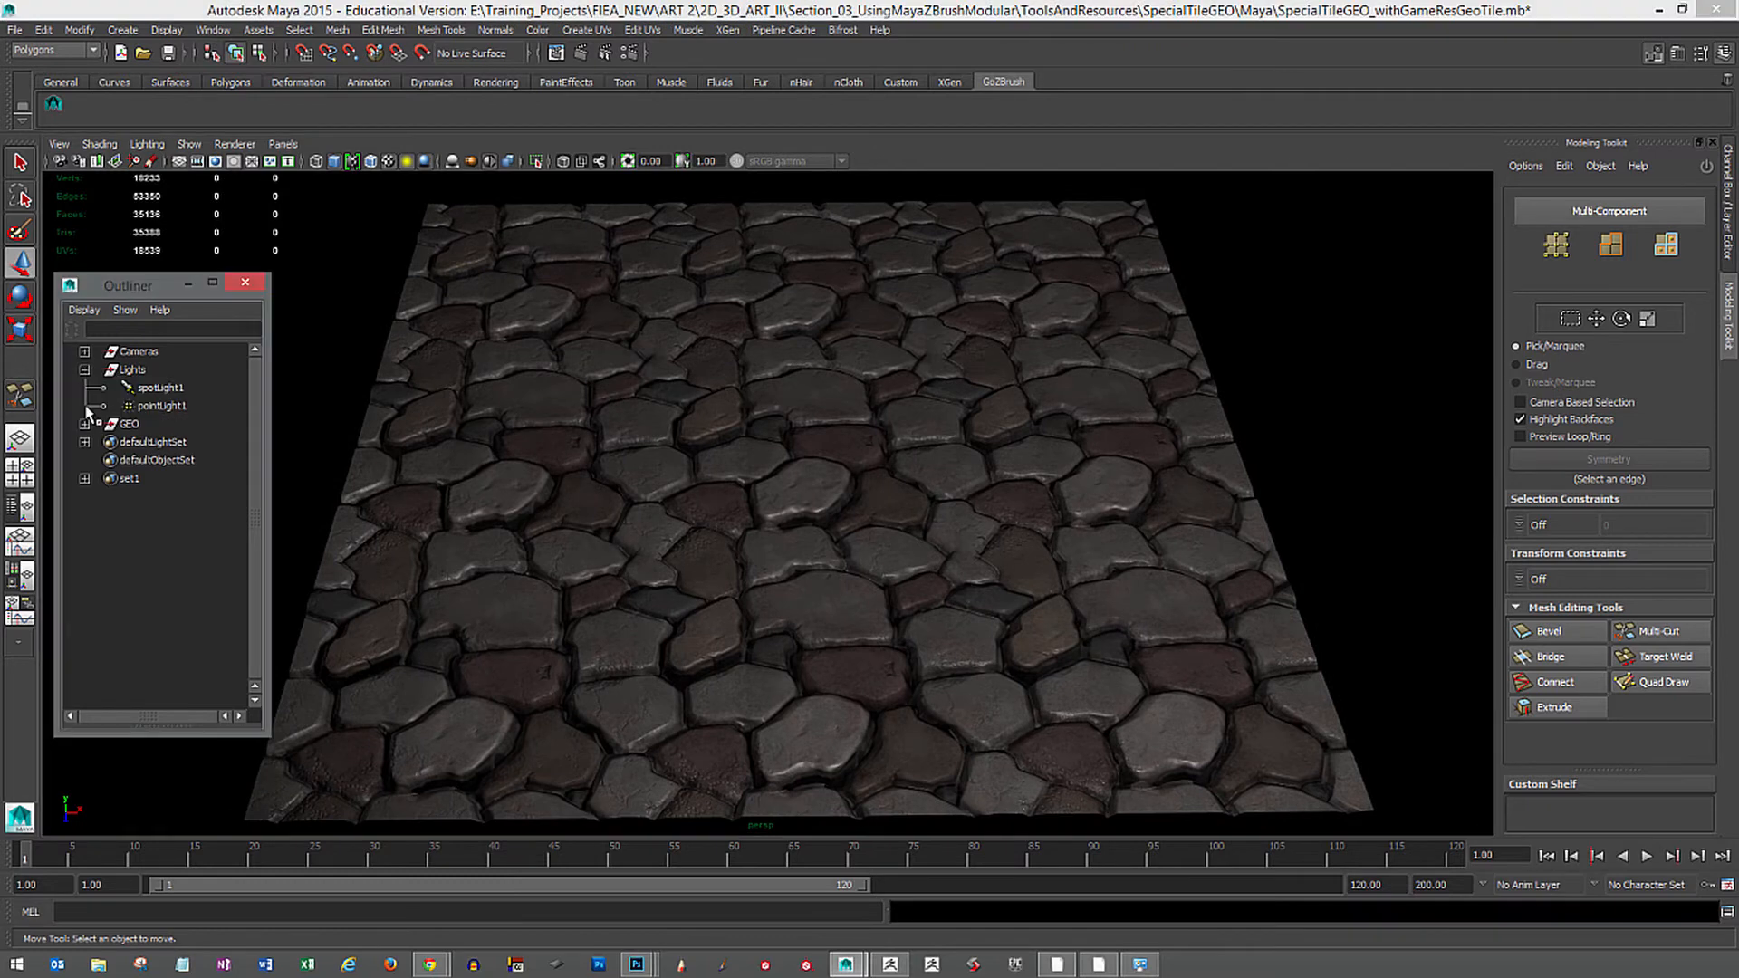
click(85, 424)
click(85, 425)
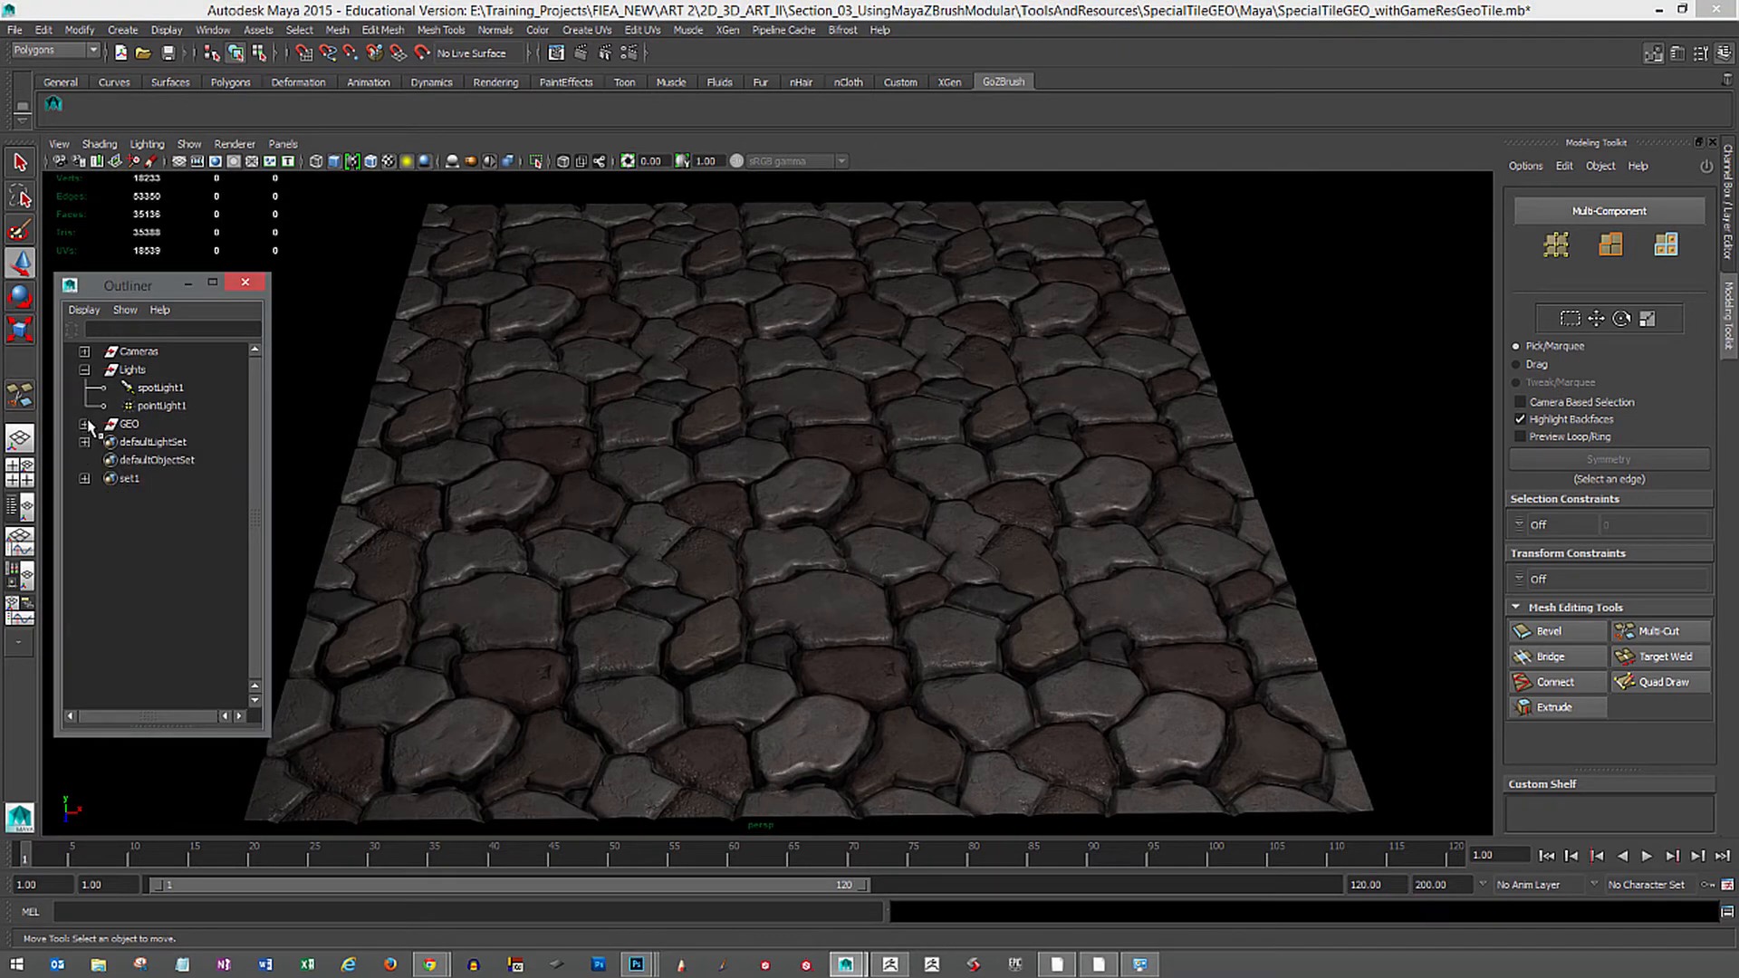
click(84, 371)
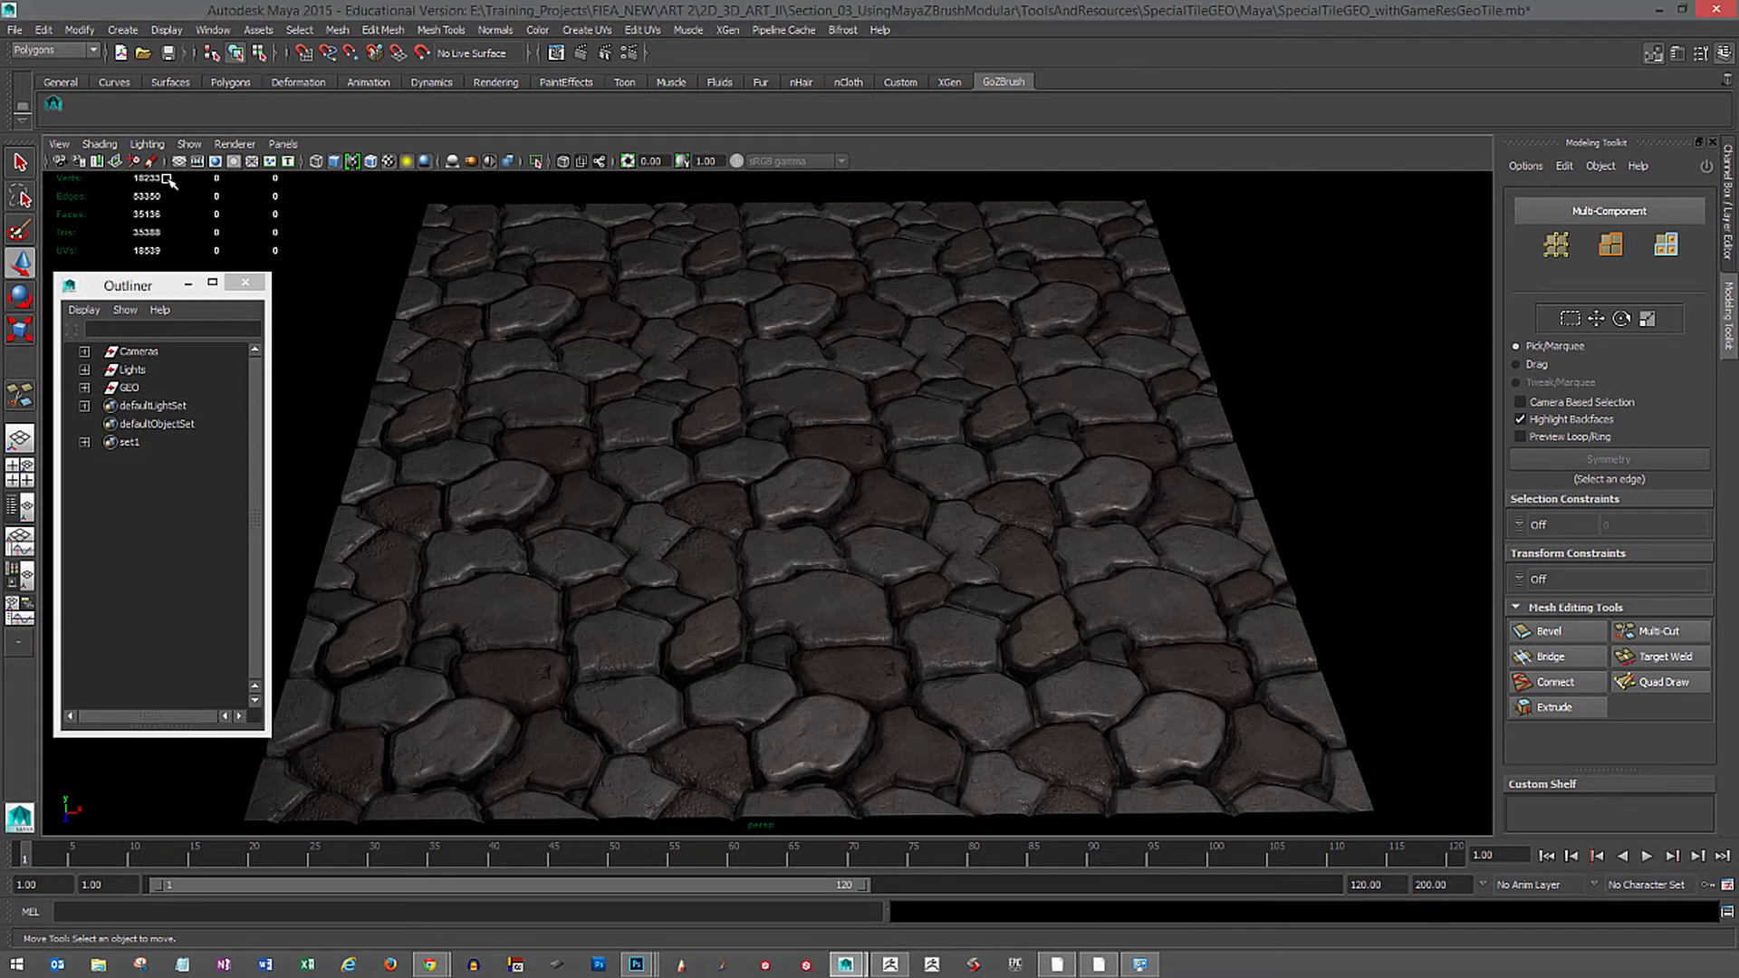
Create a point light with a dark red color, intensity 1 and no decay.
click(122, 30)
mouse_move(225, 107)
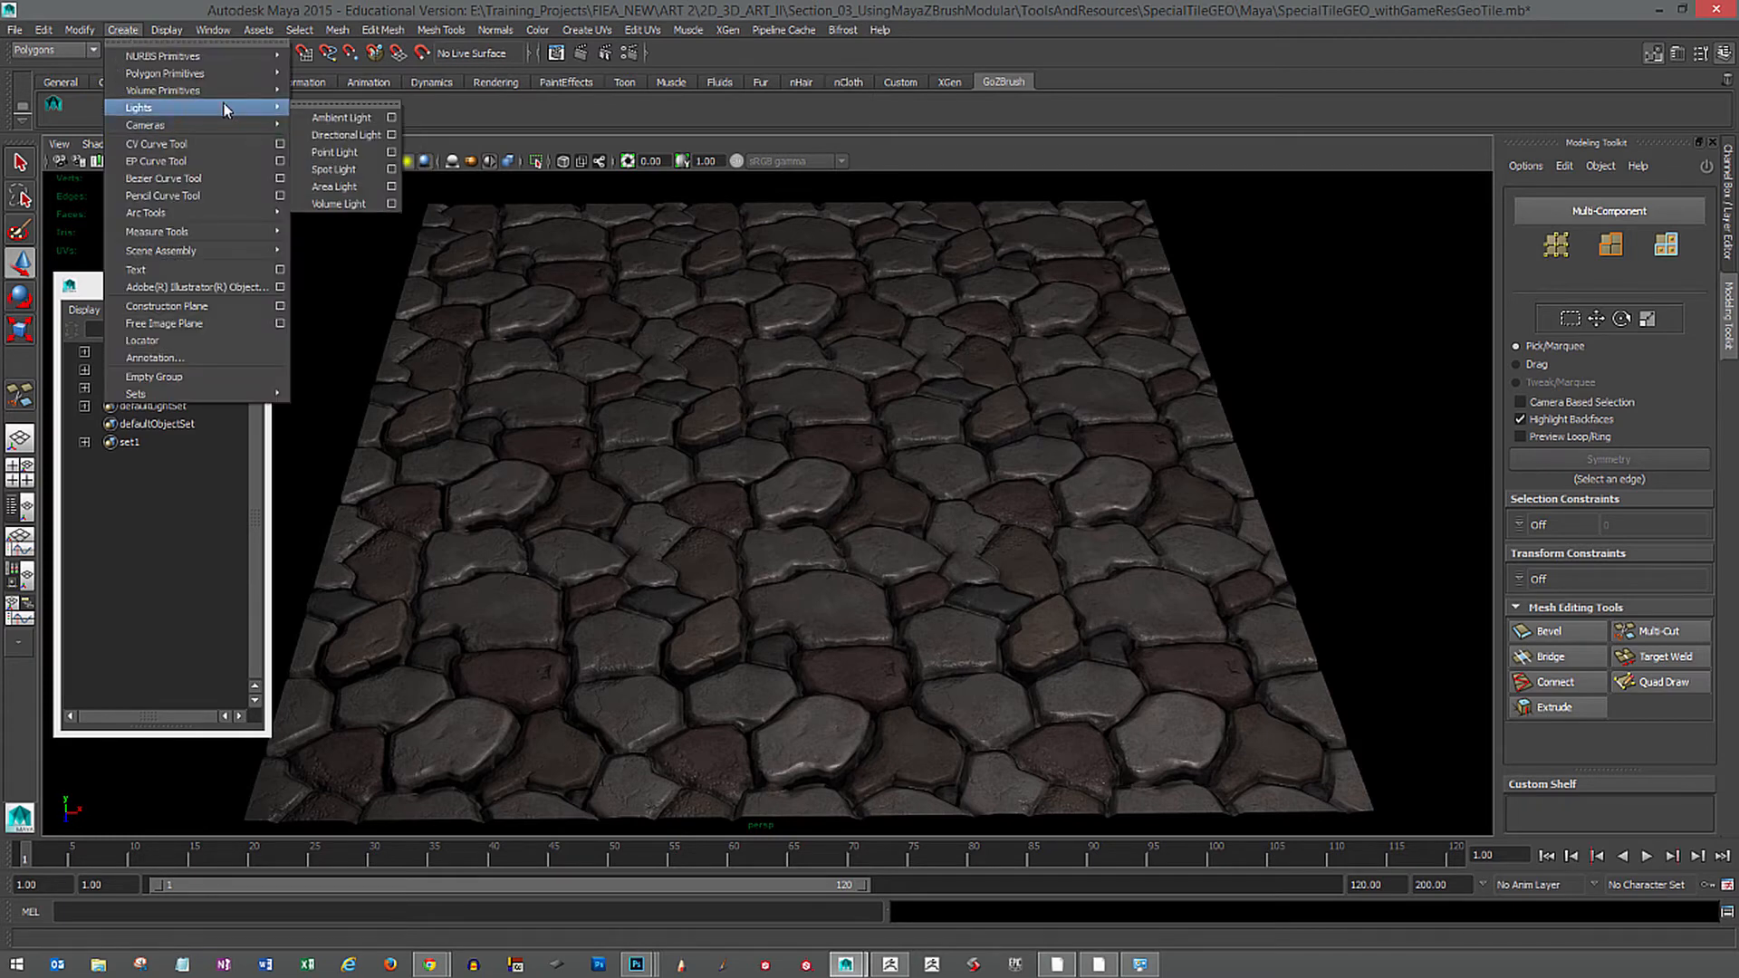
click(391, 153)
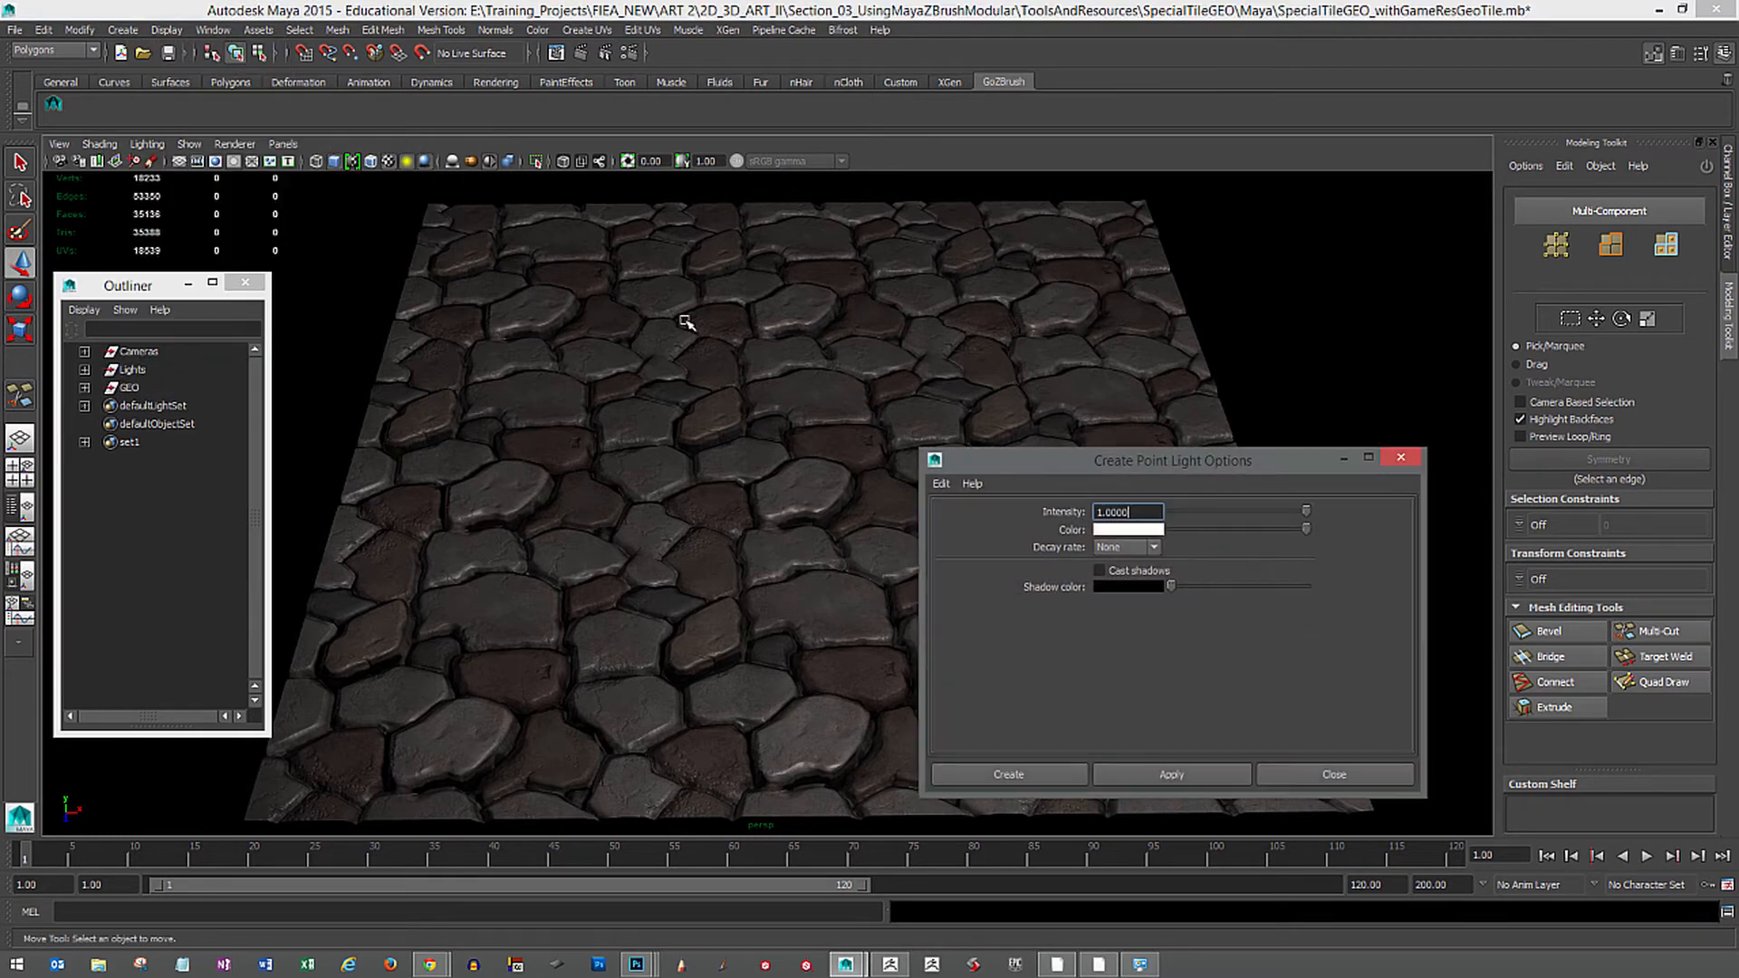
click(1134, 530)
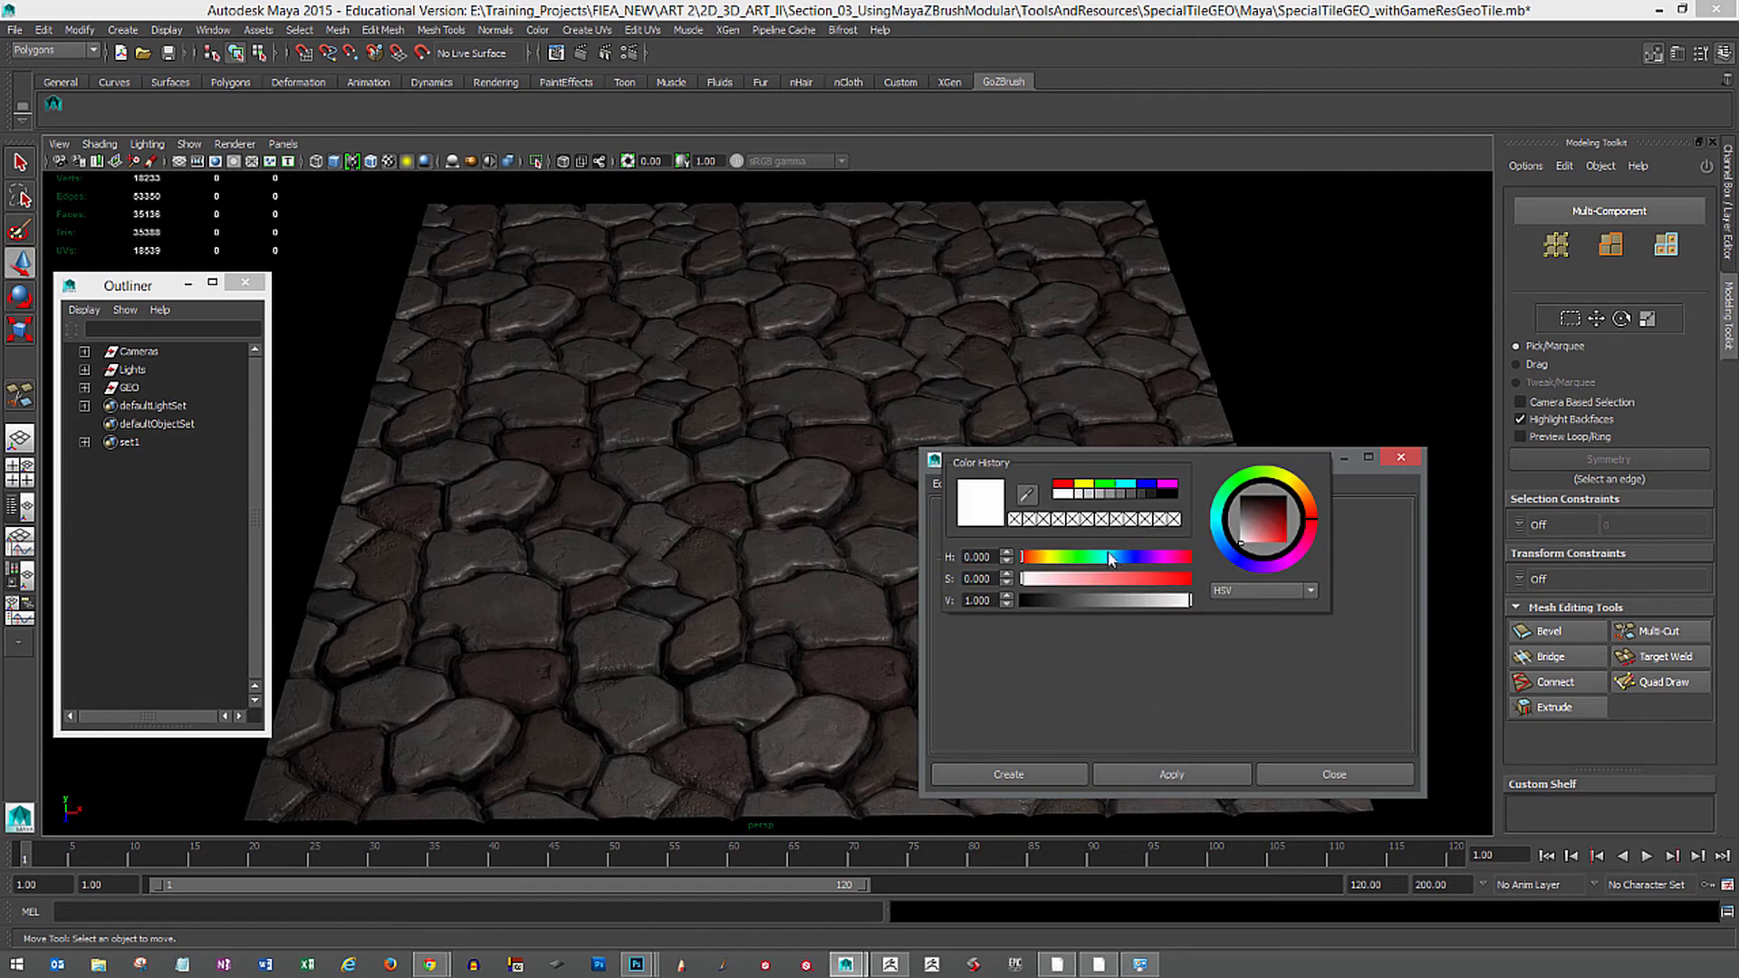
drag(1255, 539, 1291, 537)
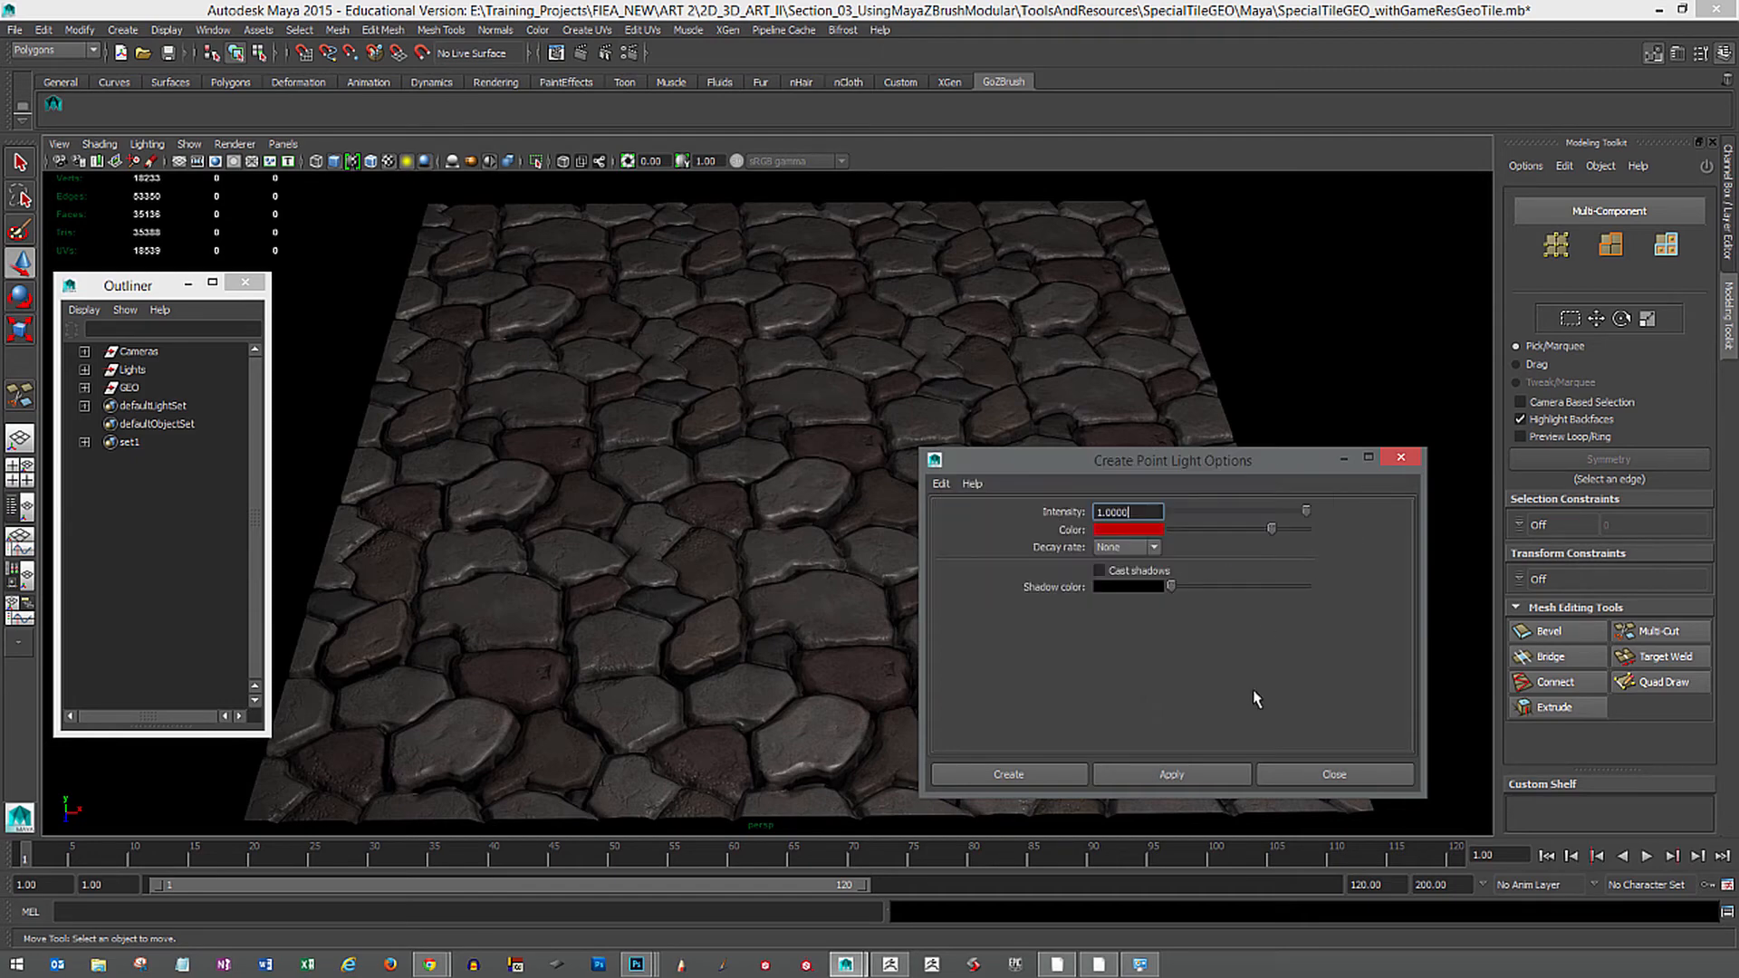
click(1146, 779)
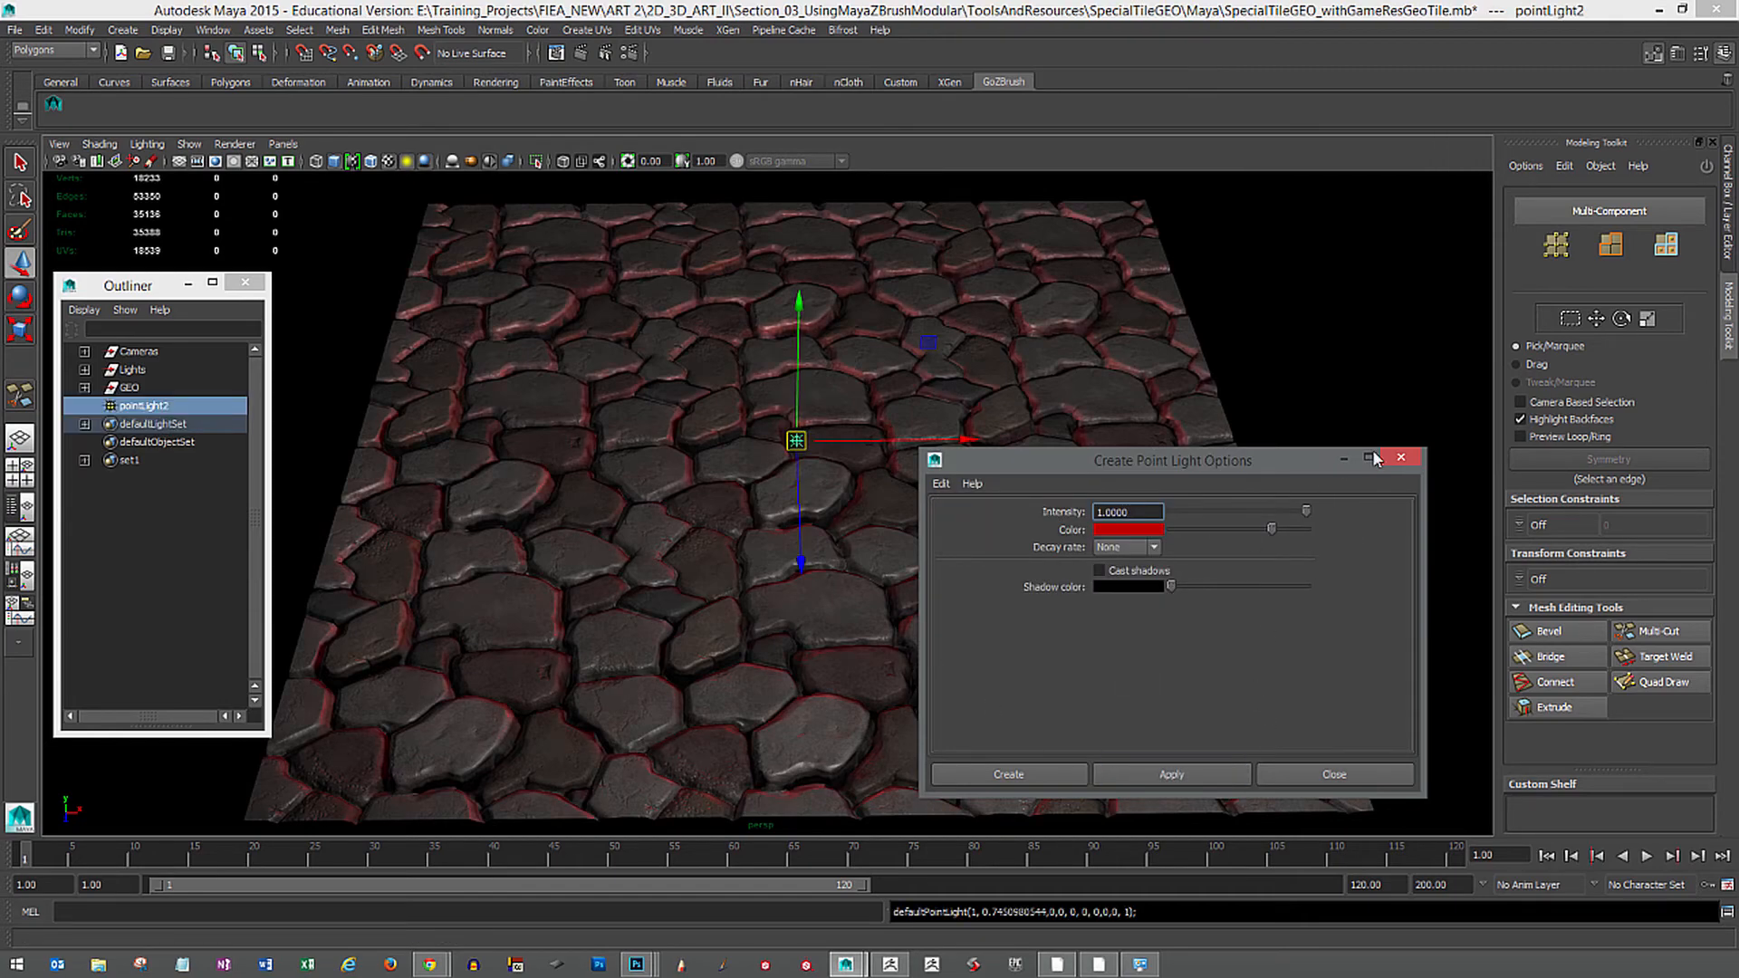
click(1401, 458)
Raise the red point light about 35 cm above the origin and set its decay rate to Quadratic.
drag(799, 302, 800, 219)
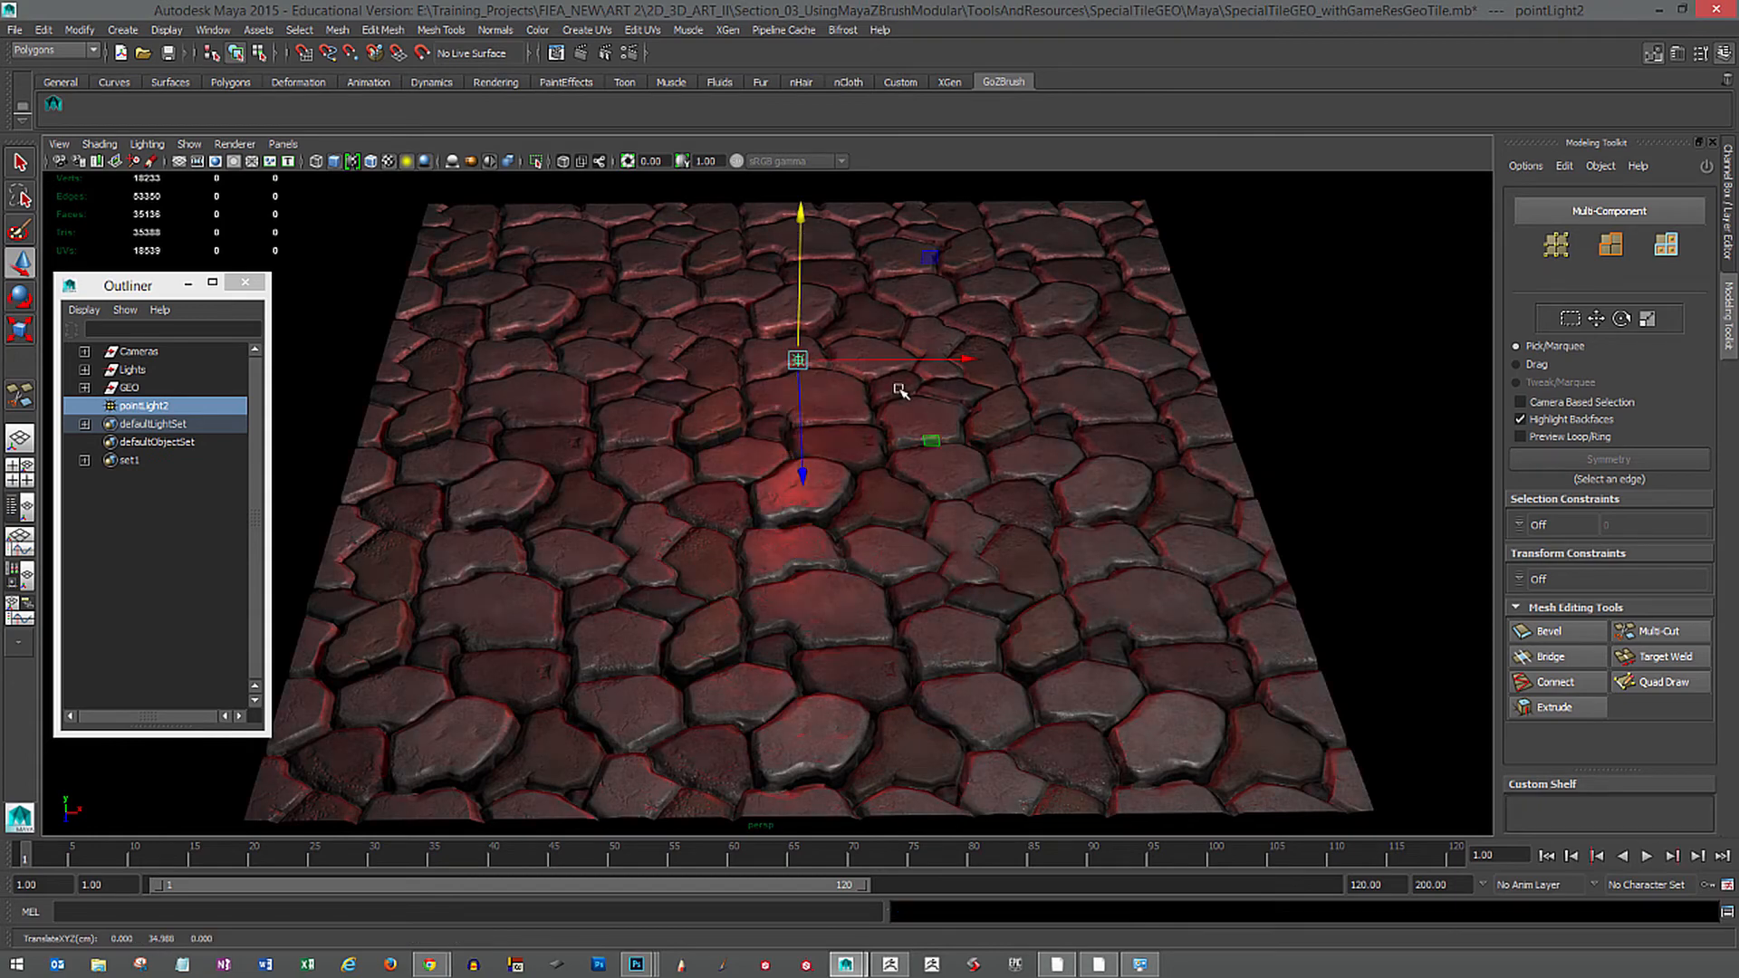
alt+drag(910, 545, 912, 514)
key(ctrl+a)
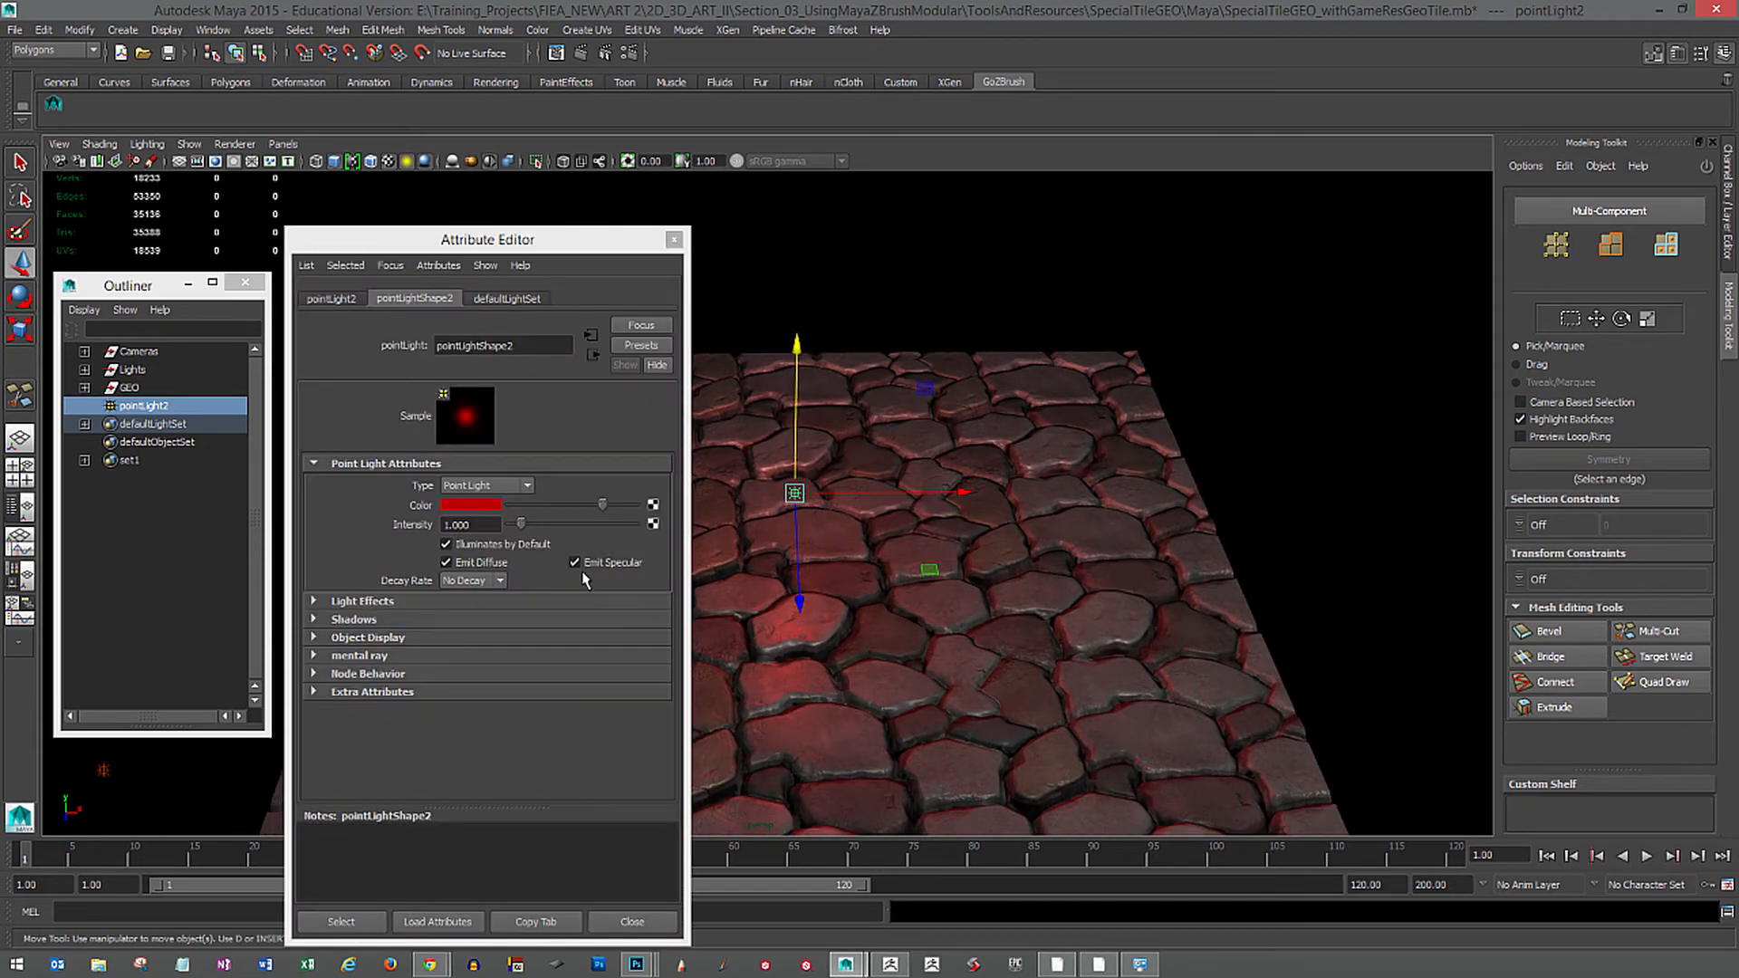
click(499, 580)
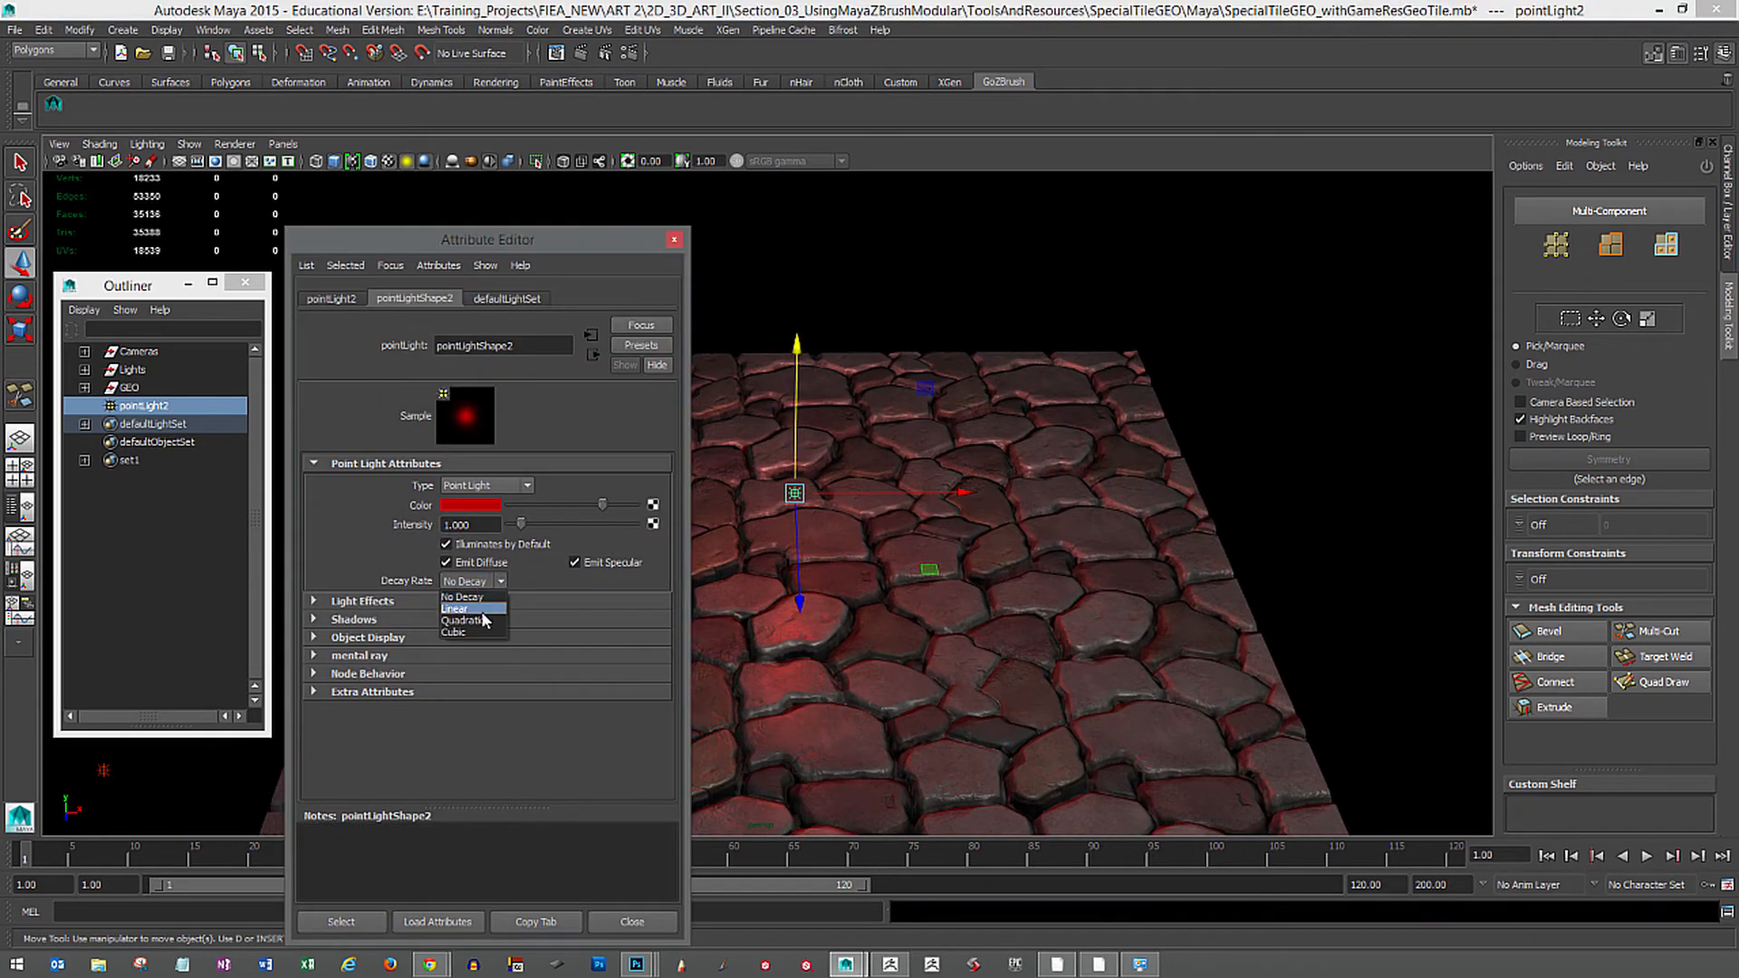
click(485, 621)
drag(476, 241, 321, 182)
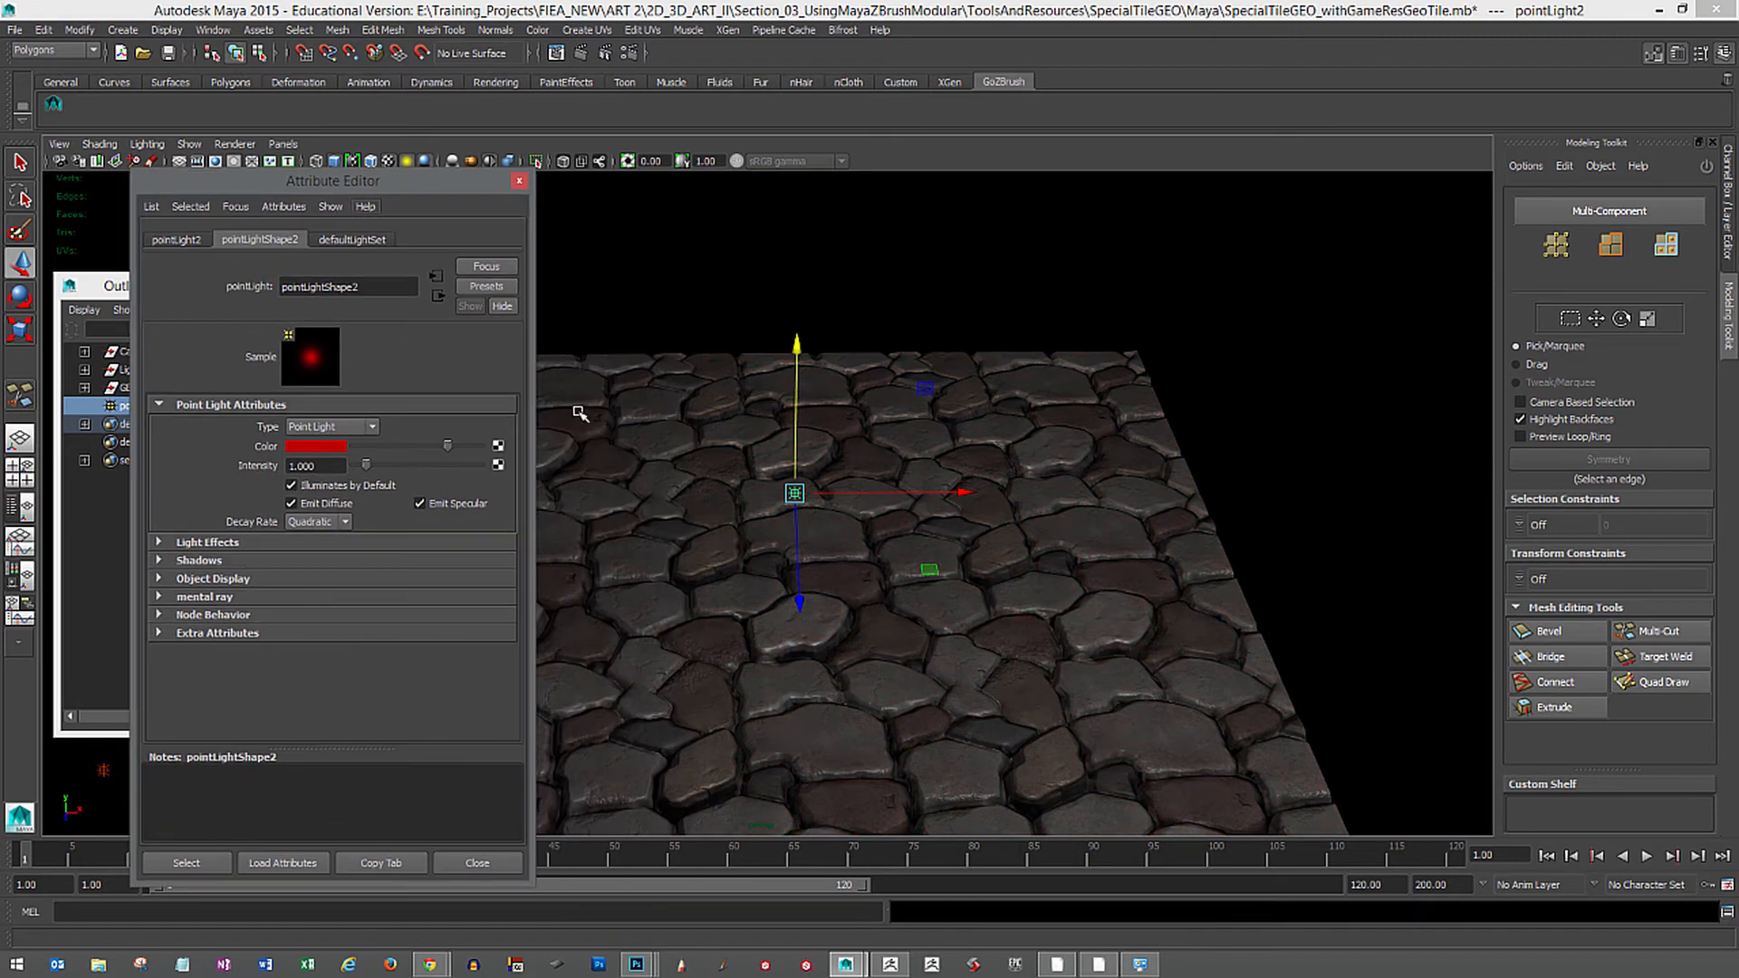
Increase the red point light's intensity through 1000 and 2000 to 6000.
alt+middle_drag(665, 536, 854, 516)
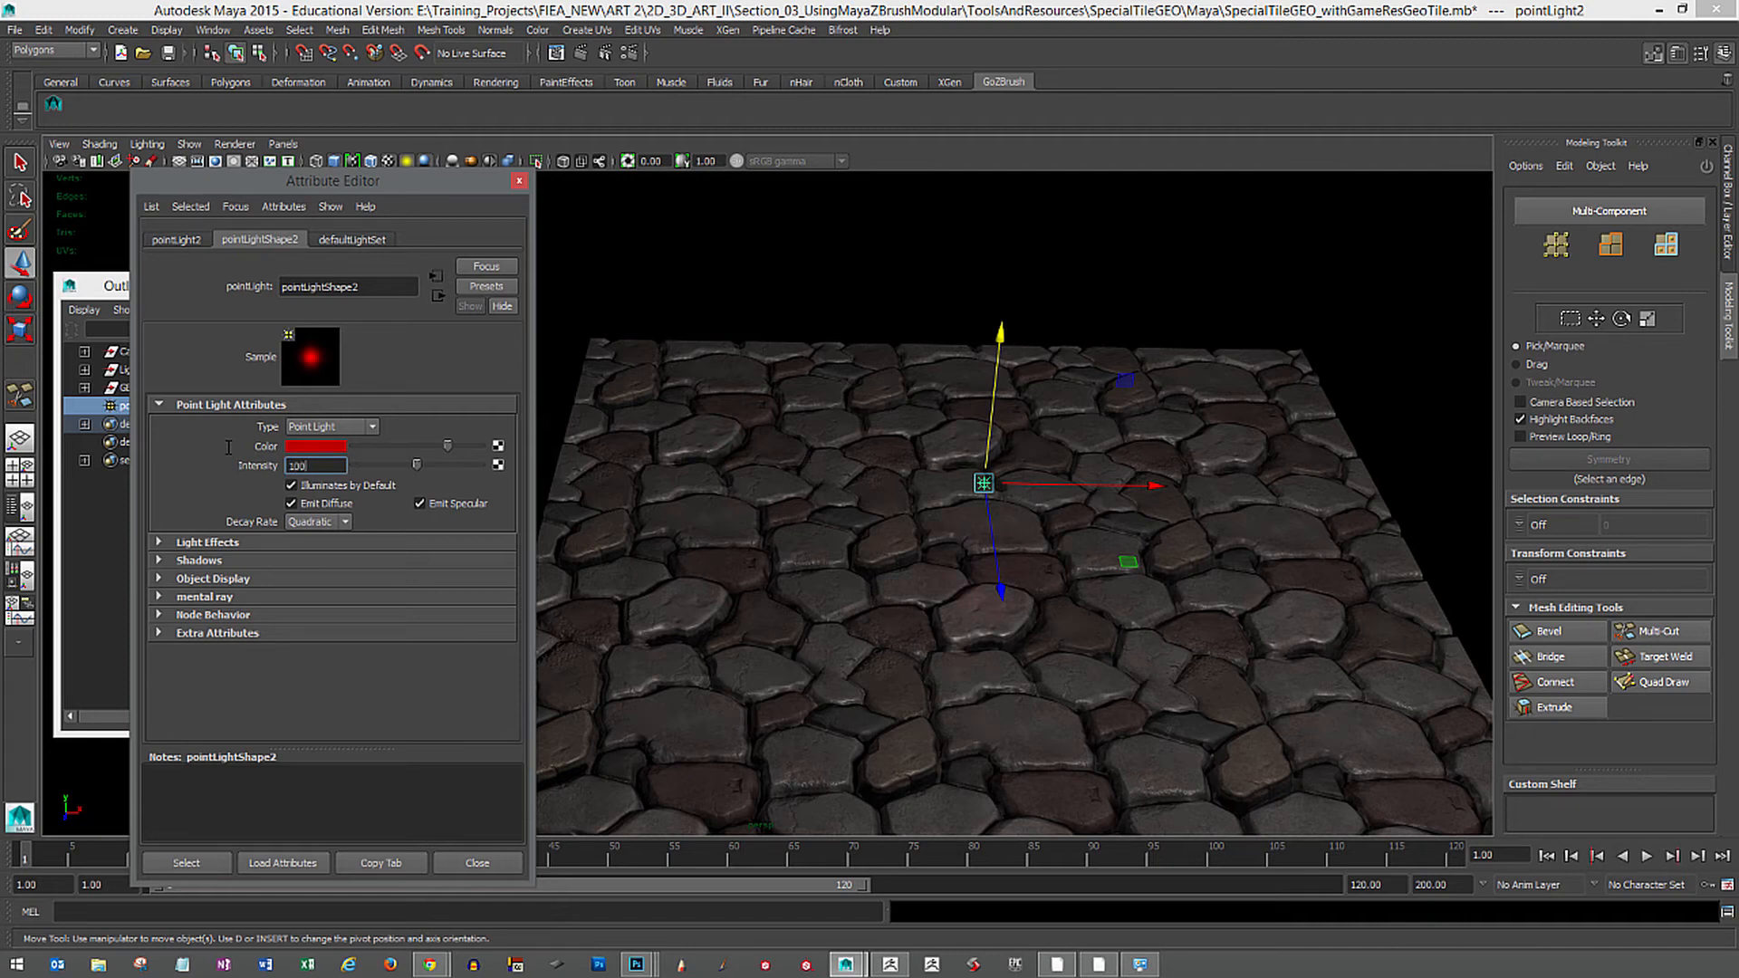
text(0)
key(Return)
text(20)
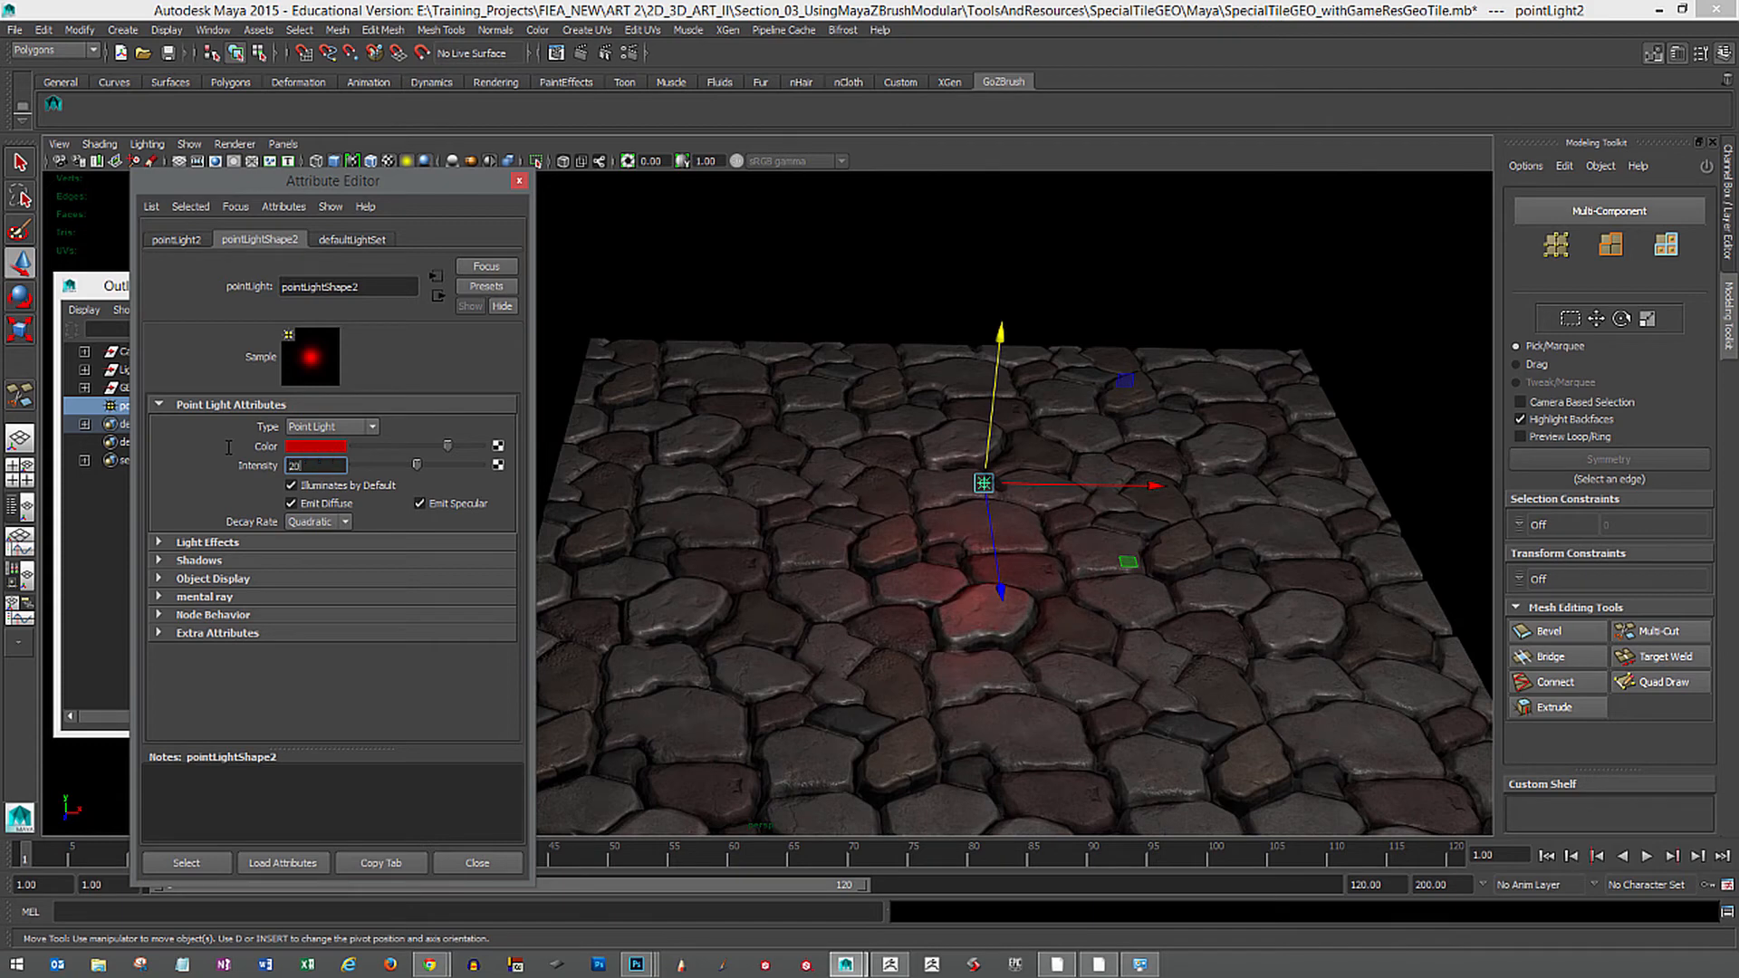
text(00)
key(Return)
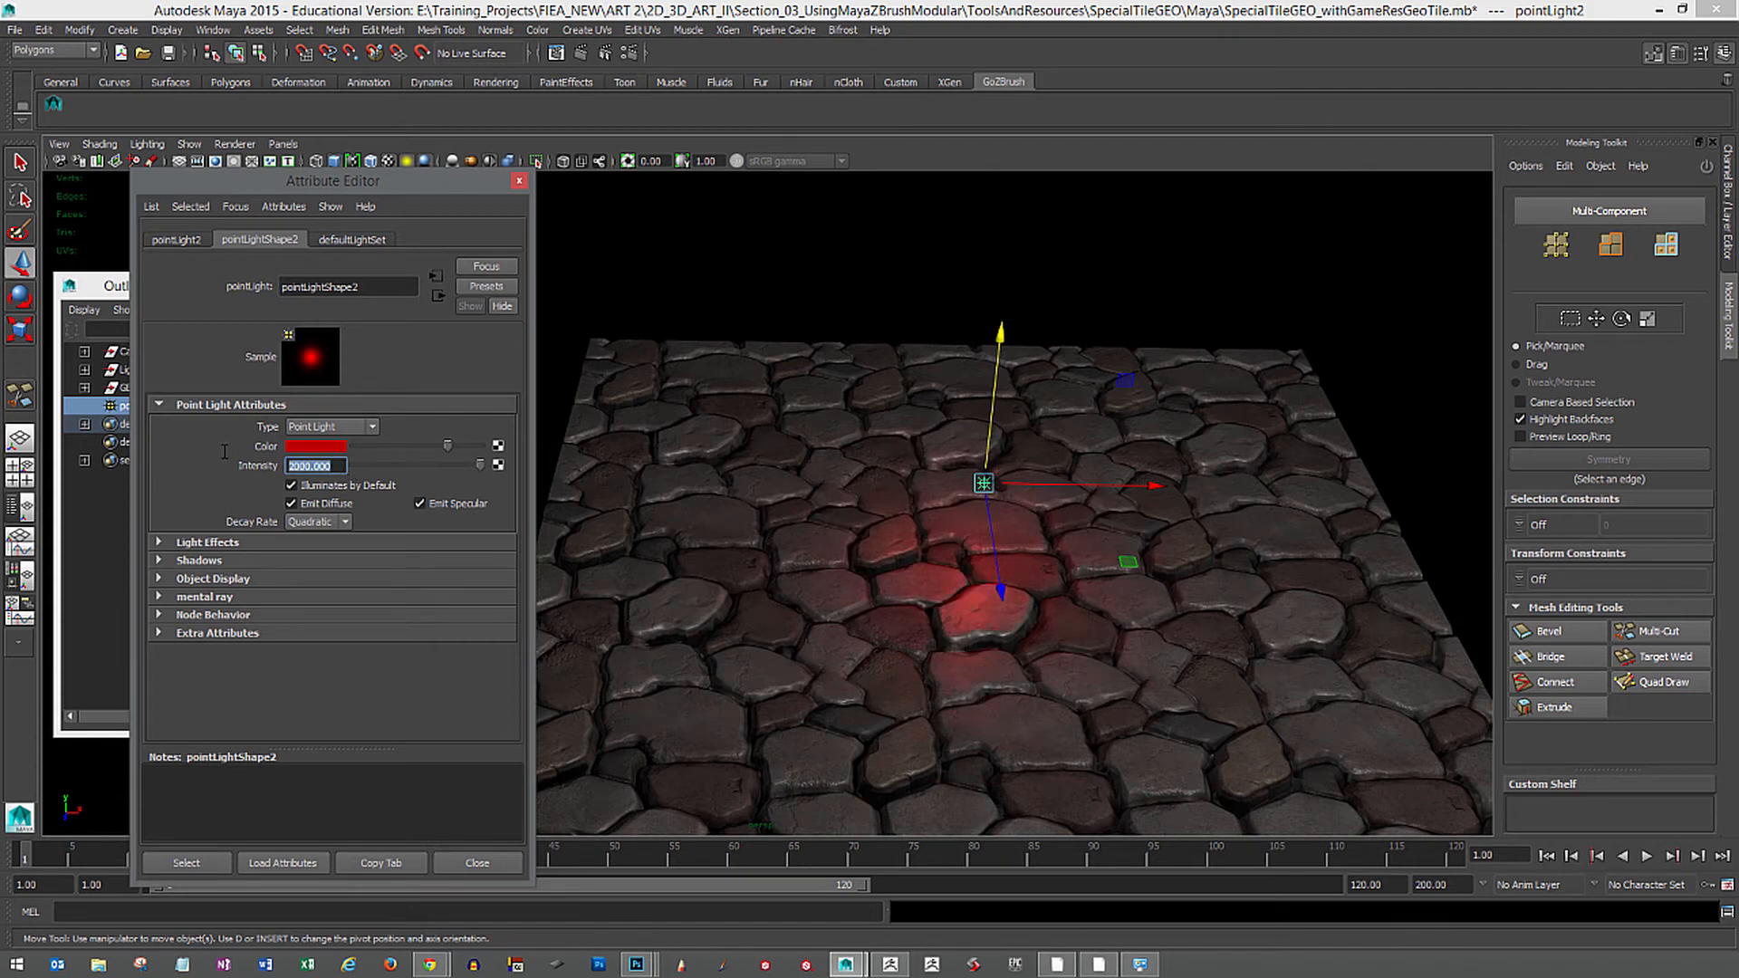
text(6000)
key(Return)
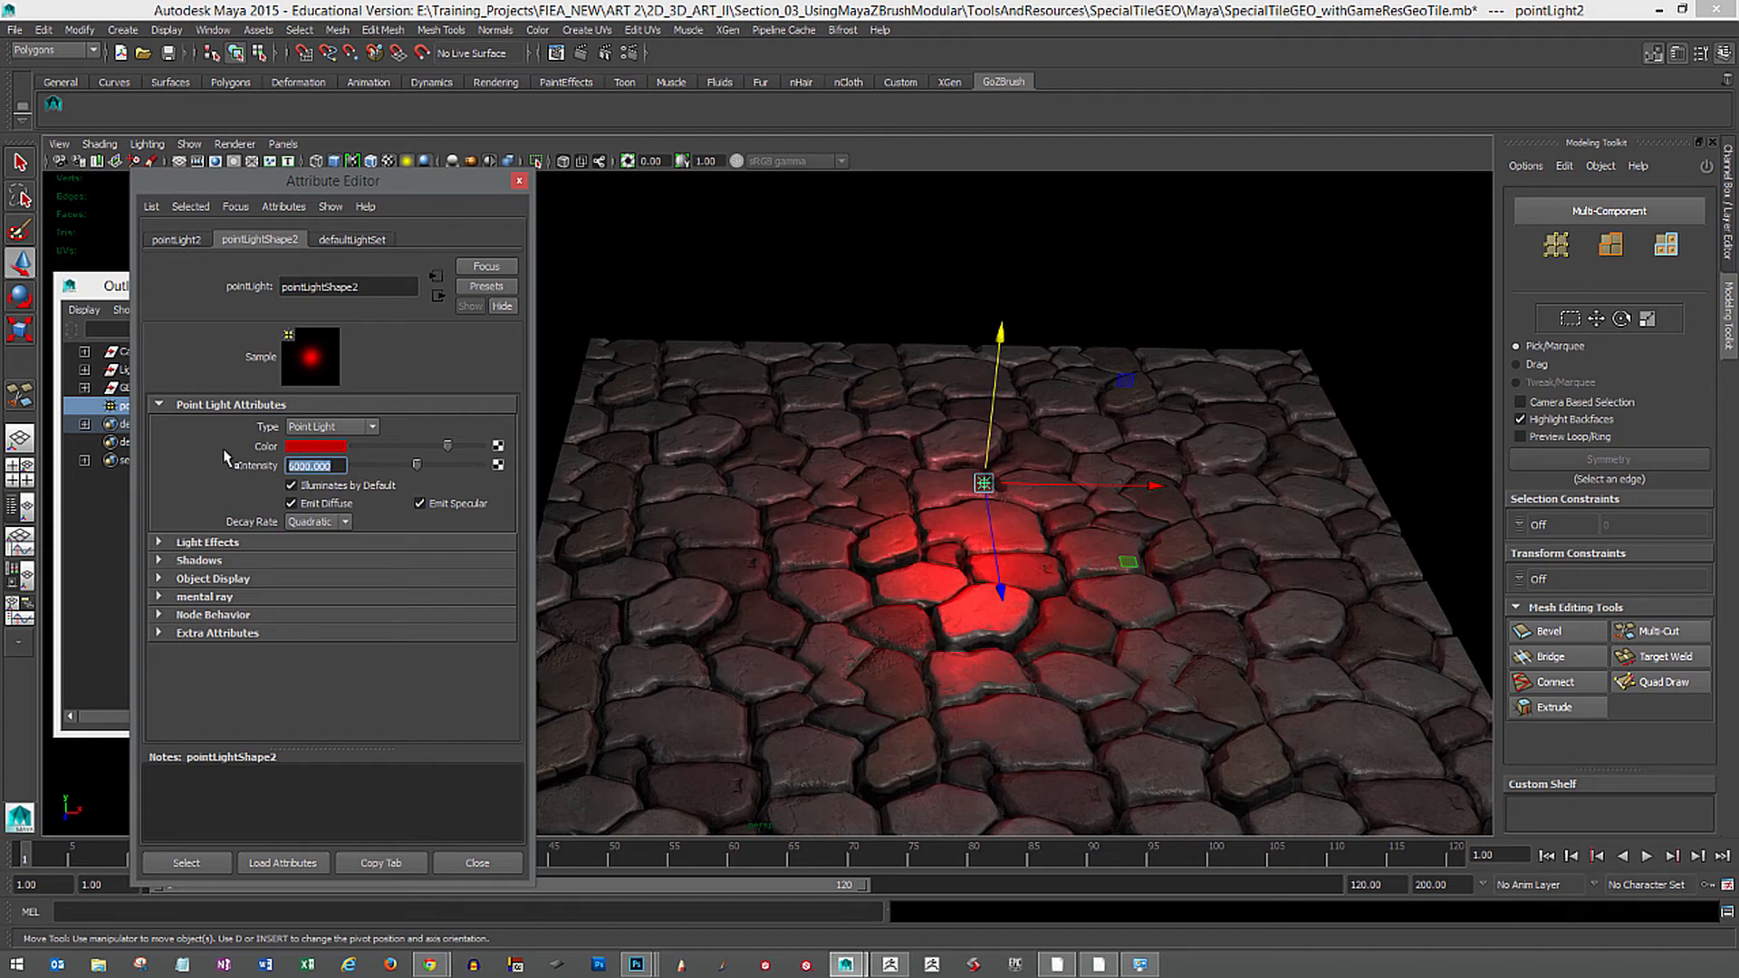
Raise the red point light further above the stones and move it along X toward the tile's side.
drag(1002, 328, 1000, 274)
alt+right_drag(1021, 364, 1011, 395)
alt+middle_drag(1011, 395, 980, 355)
drag(1063, 400, 1213, 515)
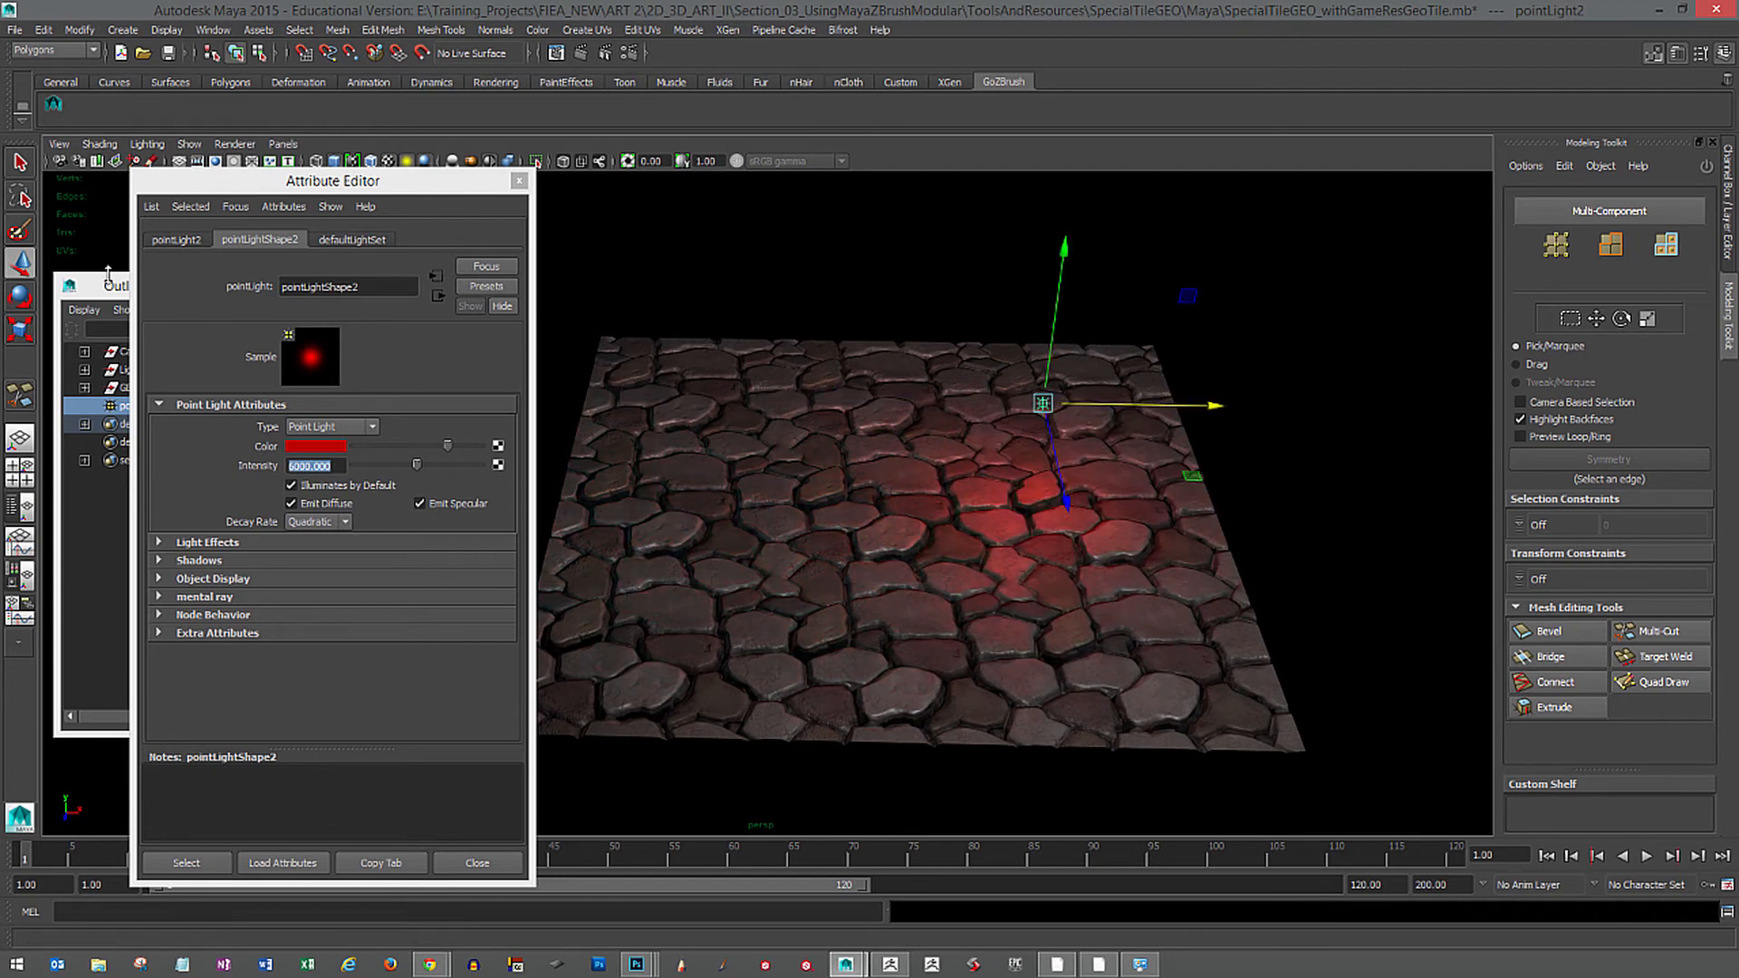
Look through spotLight1 from the Lights group and re-aim it over the red-lit stones near the tile's side.
click(108, 281)
click(84, 370)
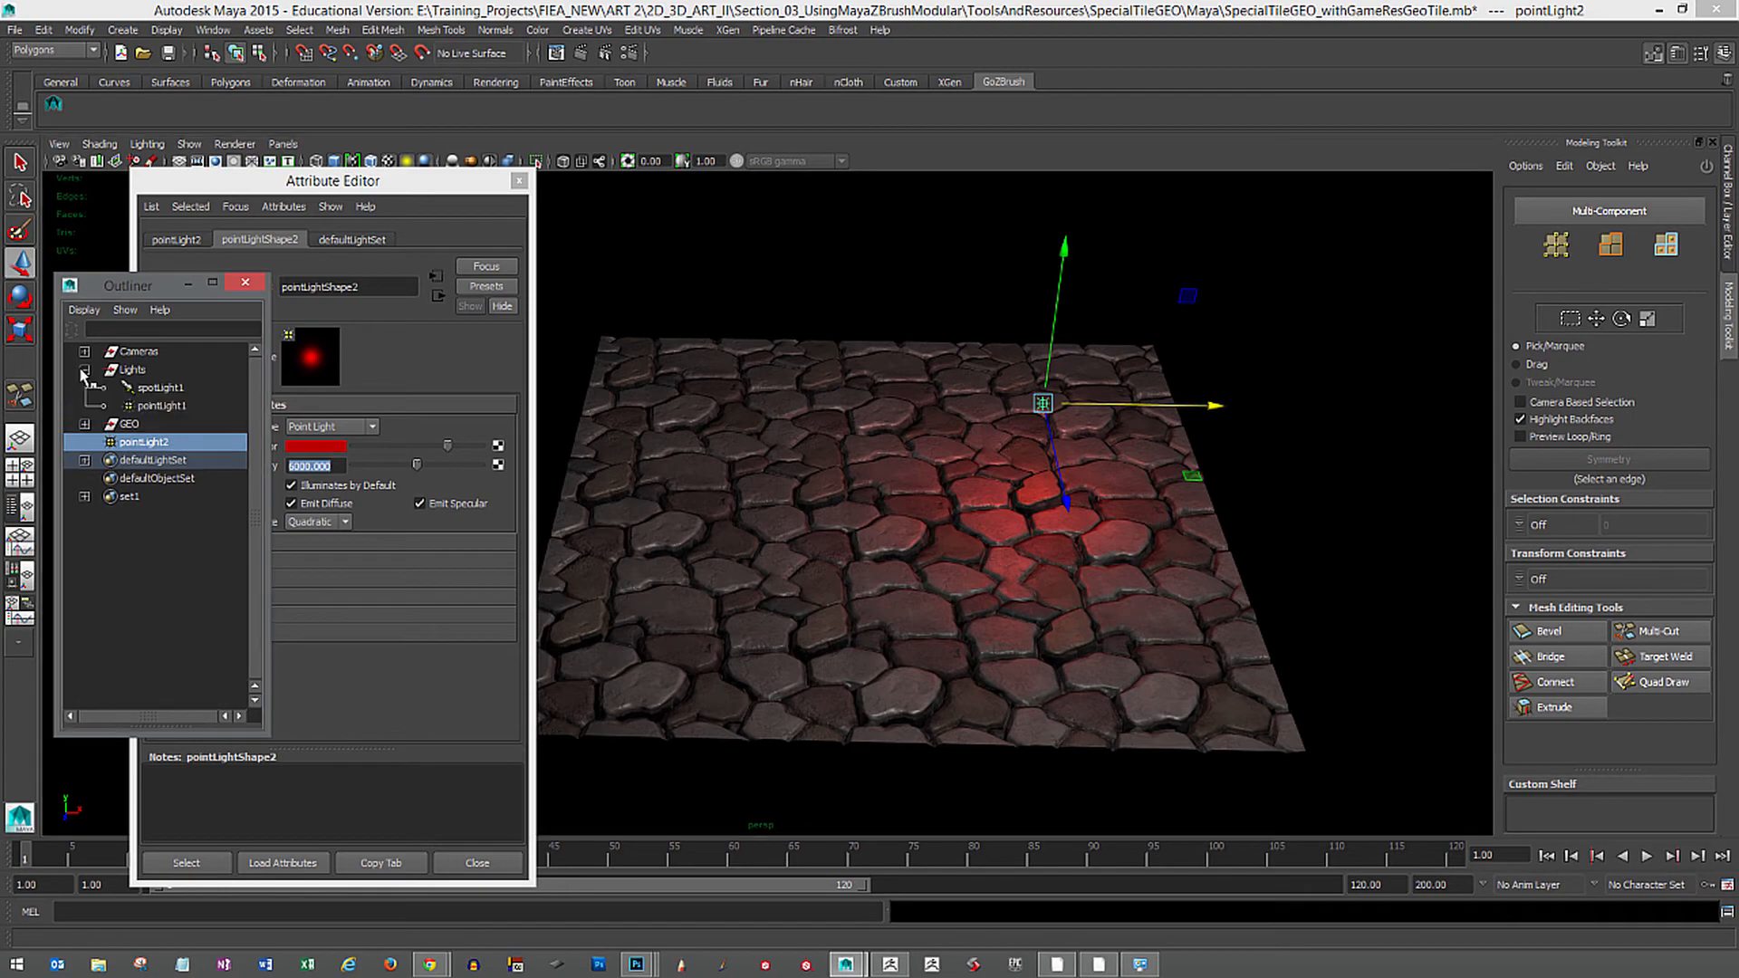
click(149, 387)
middle_drag(208, 388, 942, 505)
alt+drag(971, 503, 780, 411)
alt+right_drag(780, 411, 885, 481)
alt+middle_drag(885, 481, 883, 487)
alt+right_drag(883, 488, 889, 493)
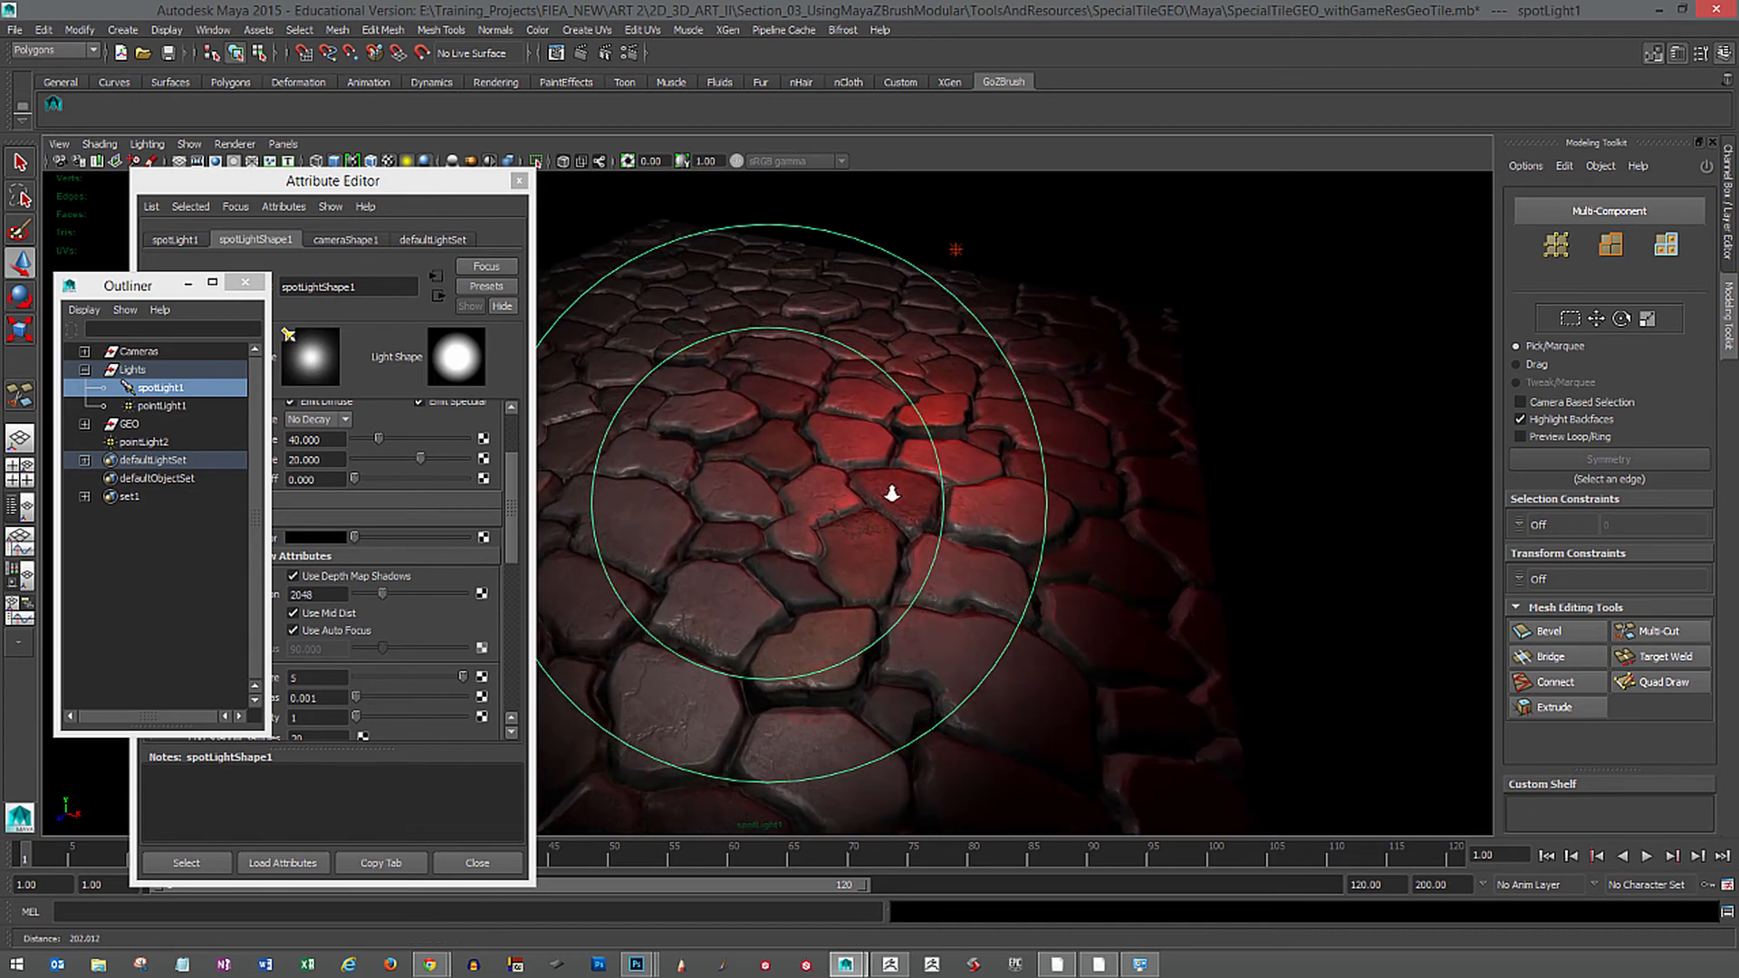
alt+middle_drag(889, 493, 812, 423)
alt+right_drag(812, 423, 822, 435)
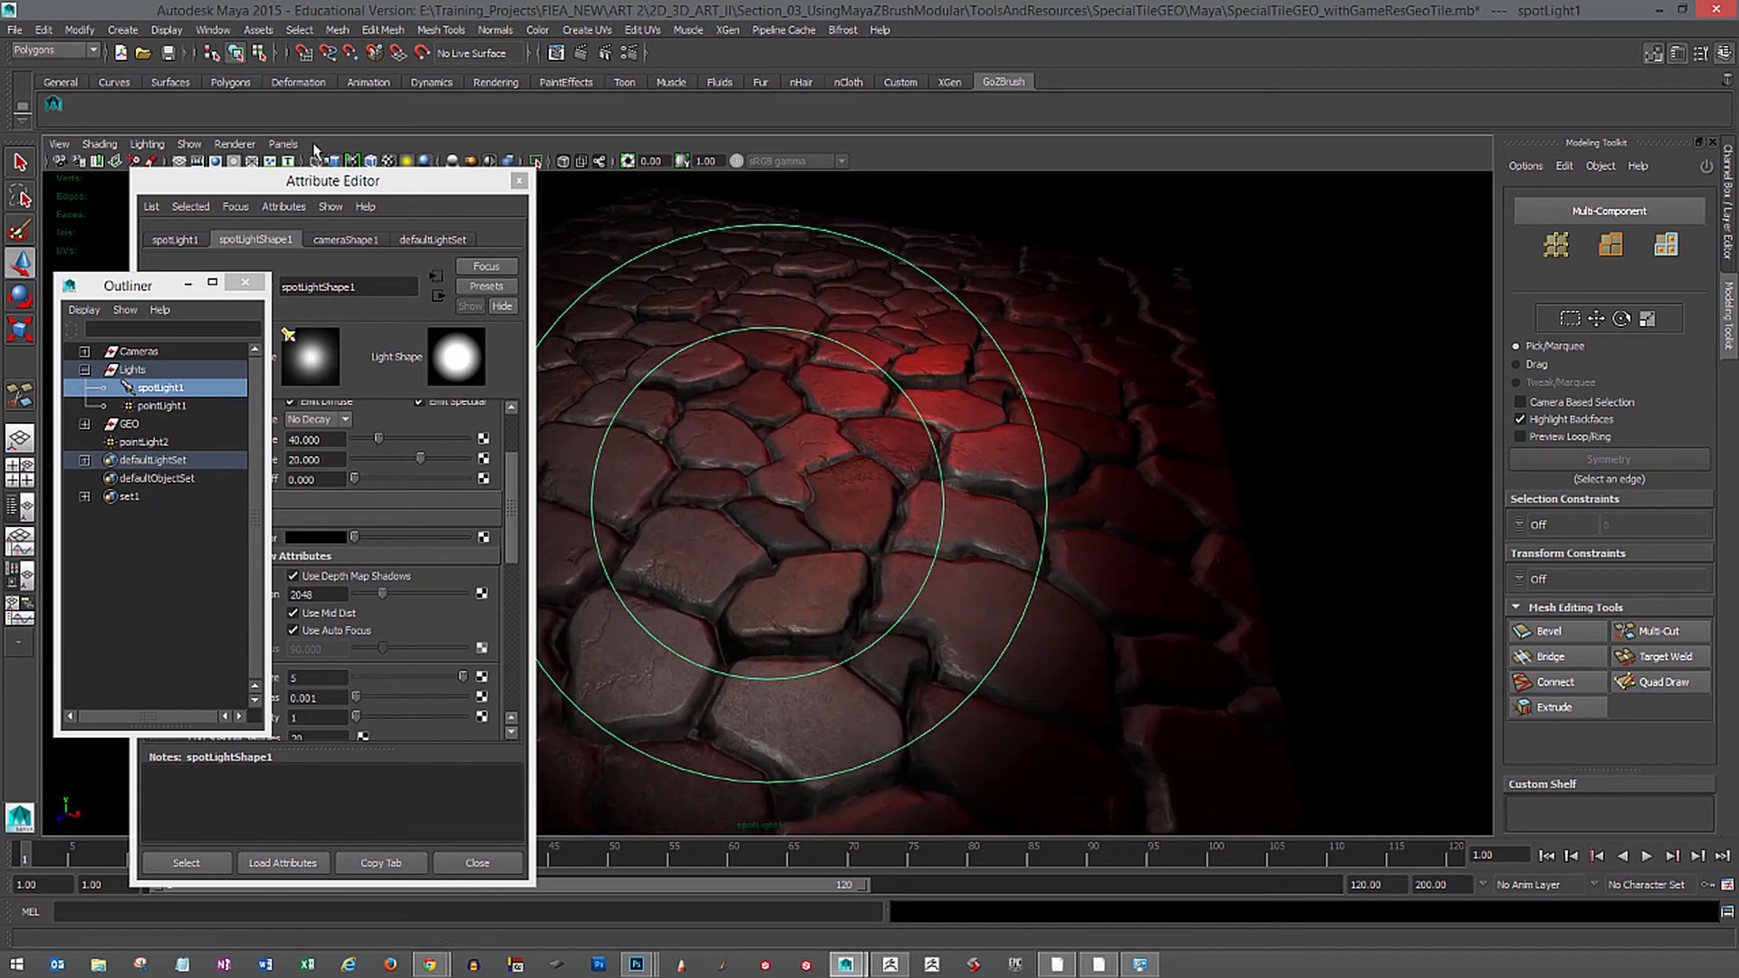
Return the viewport from the spot light's view to the persp camera.
click(282, 144)
mouse_move(372, 161)
click(475, 179)
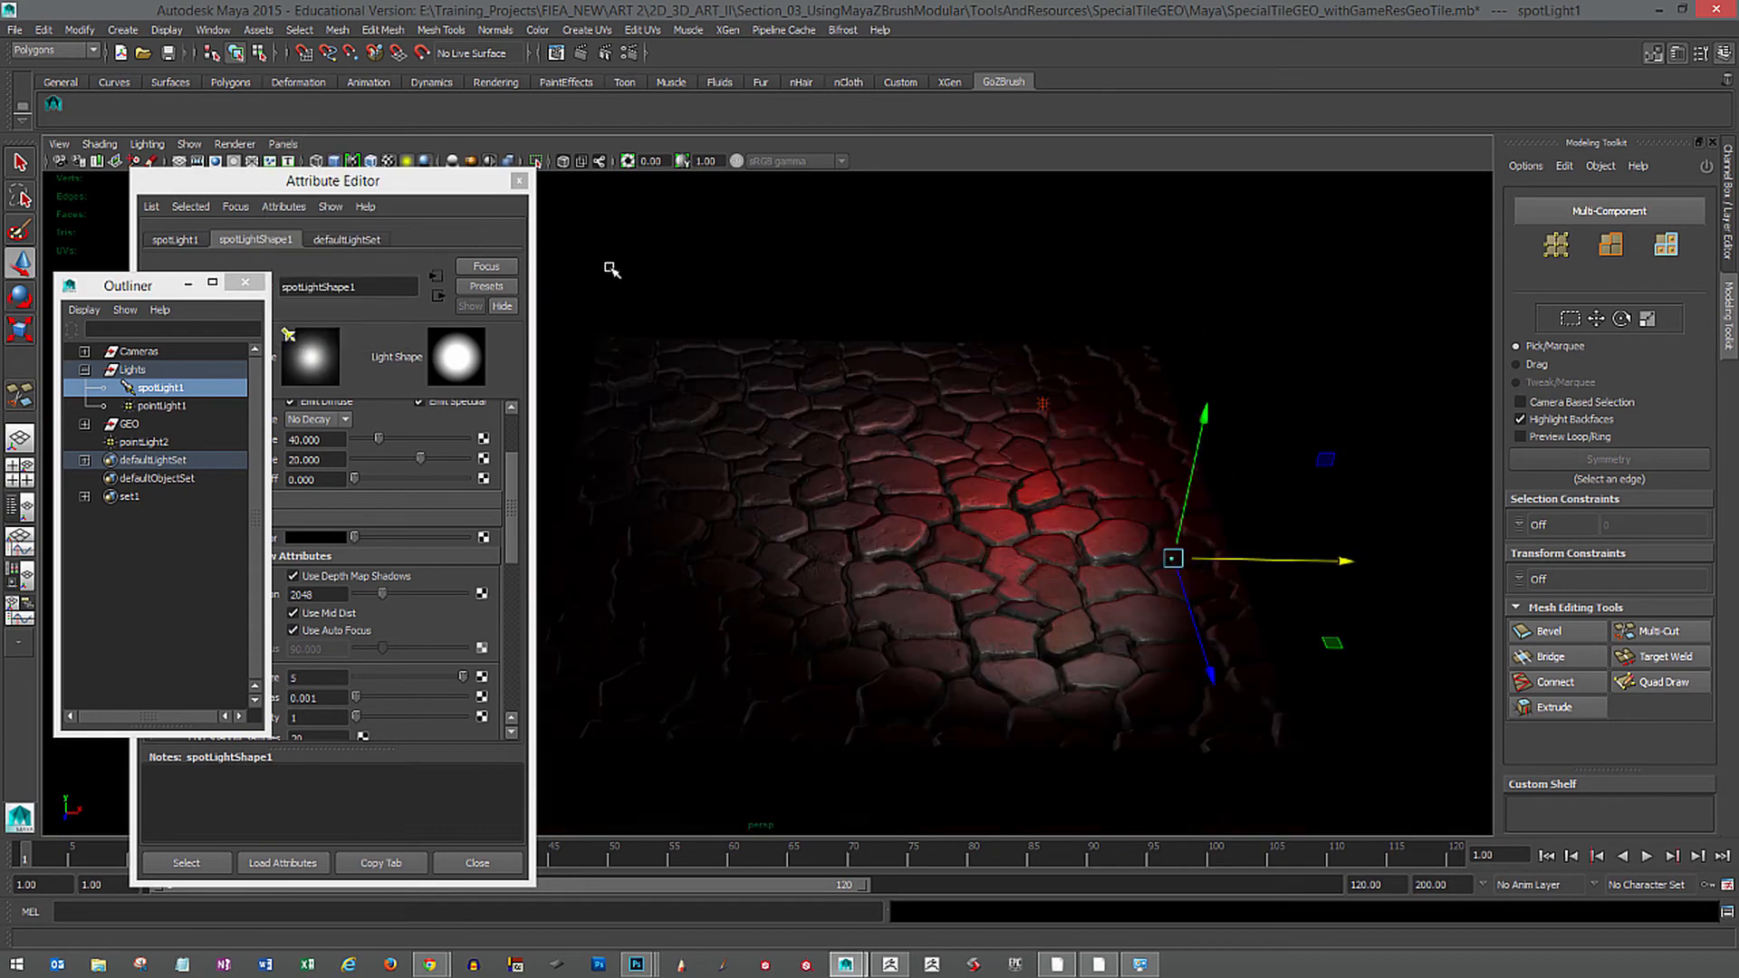
Move pointLight2 into the Lights group.
mouse_move(970, 435)
alt+right_down()
mouse_move(1029, 427)
mouse_move(993, 434)
alt+right_up()
mouse_move(993, 433)
alt+mouse_down()
mouse_move(1037, 416)
mouse_move(1014, 426)
alt+mouse_up()
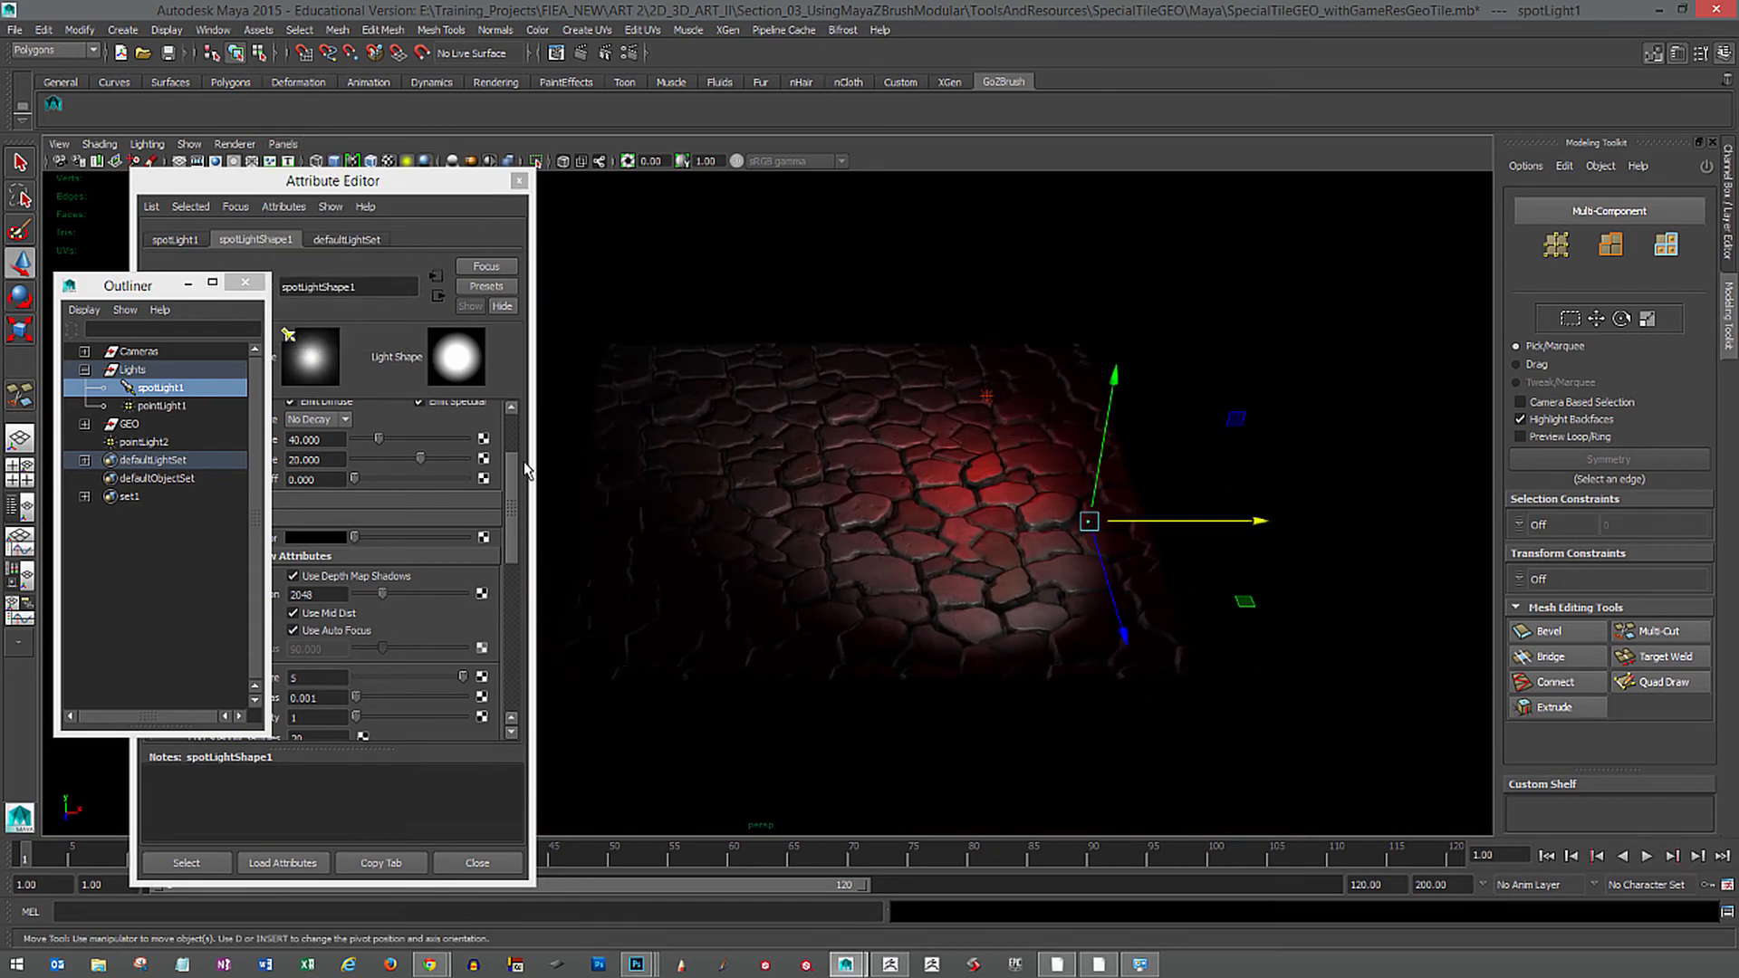
click(147, 444)
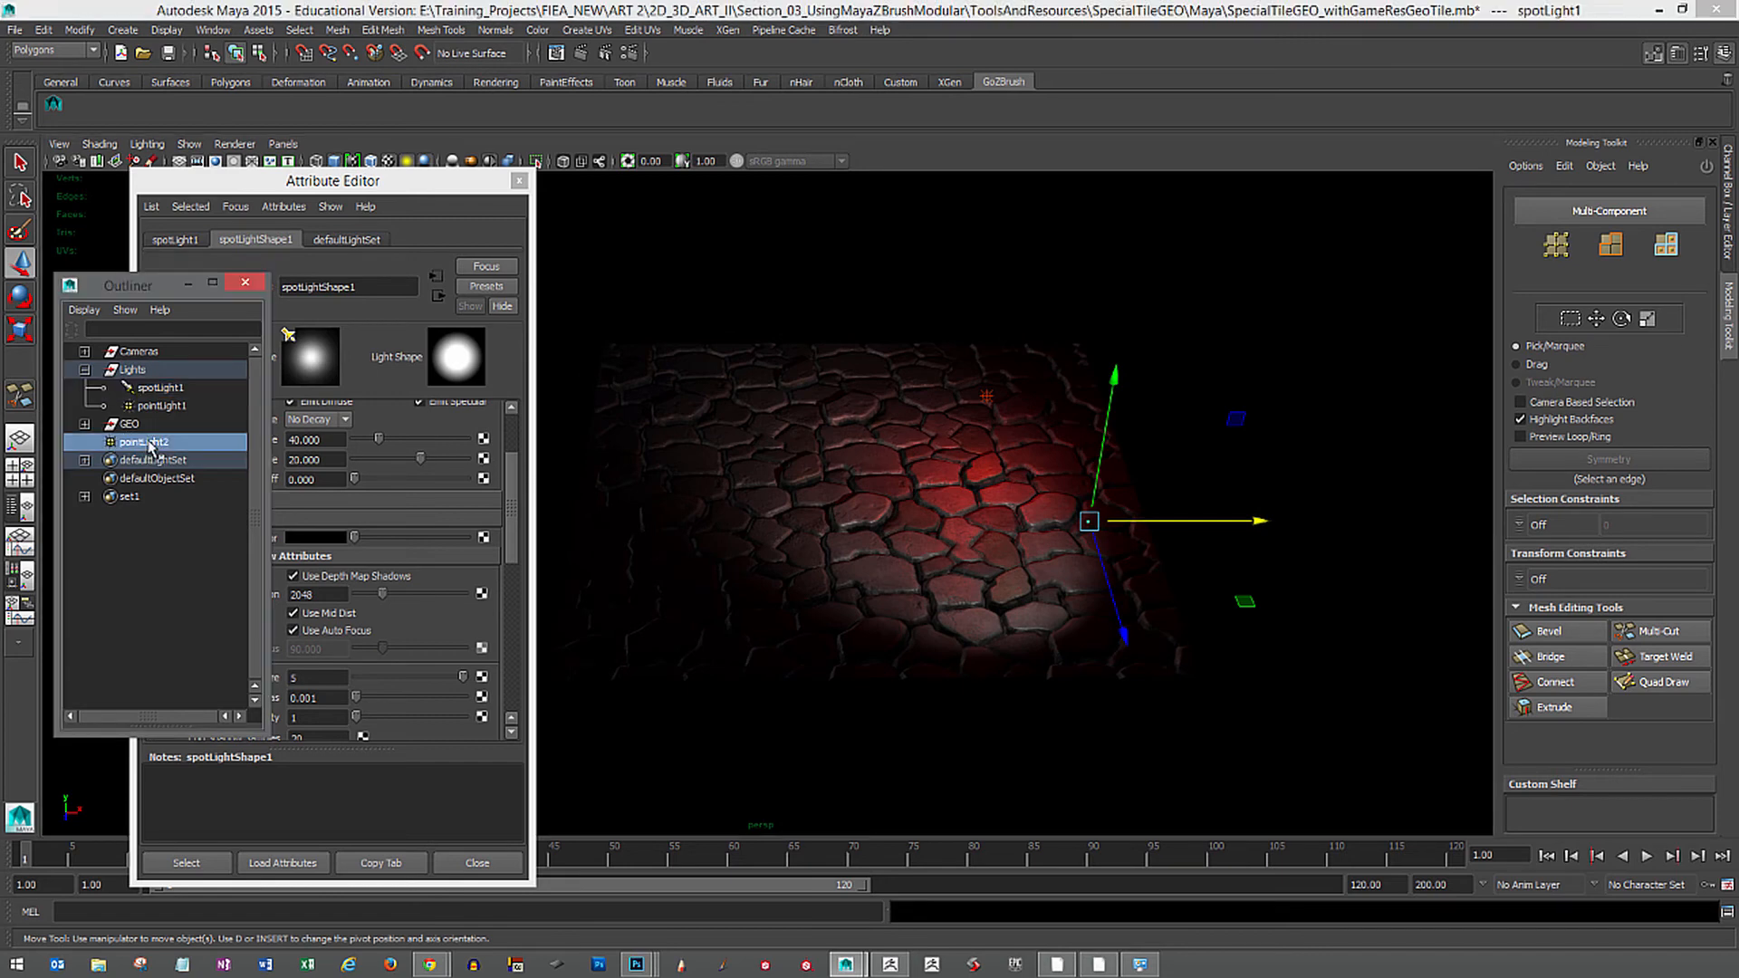
middle_drag(156, 373, 157, 372)
Set pointLight1's decay rate to Quadratic and raise its intensity through 6000 to 20000.
click(163, 406)
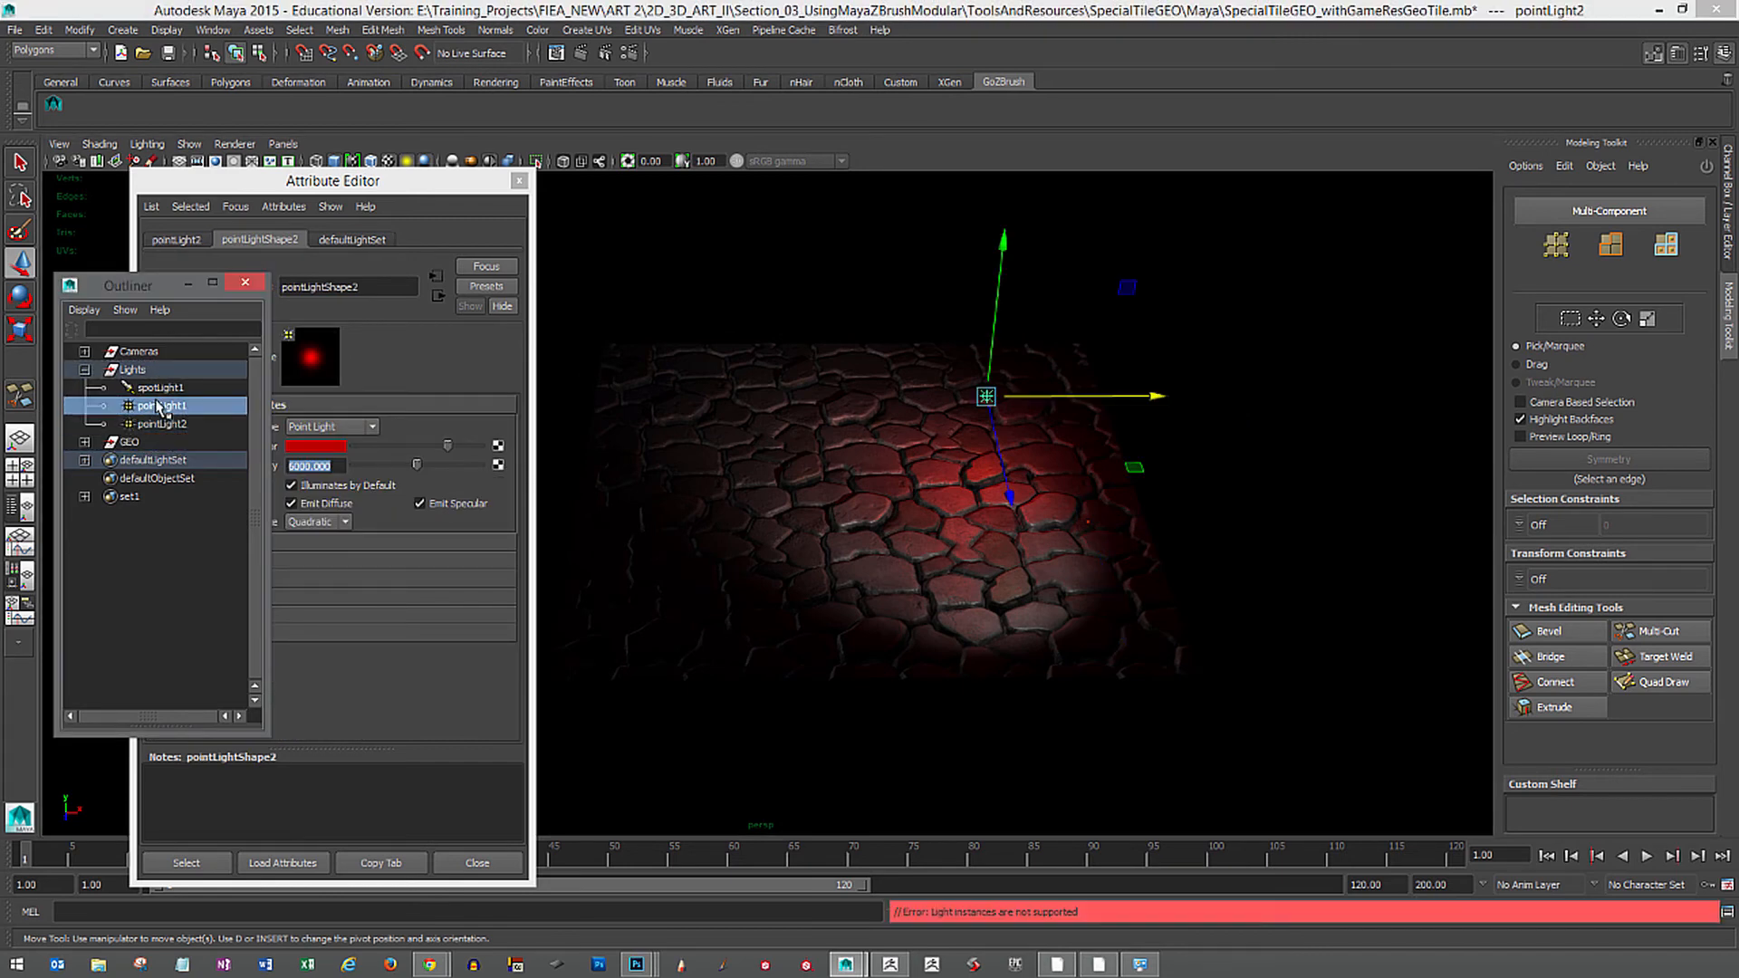
drag(371, 184, 421, 169)
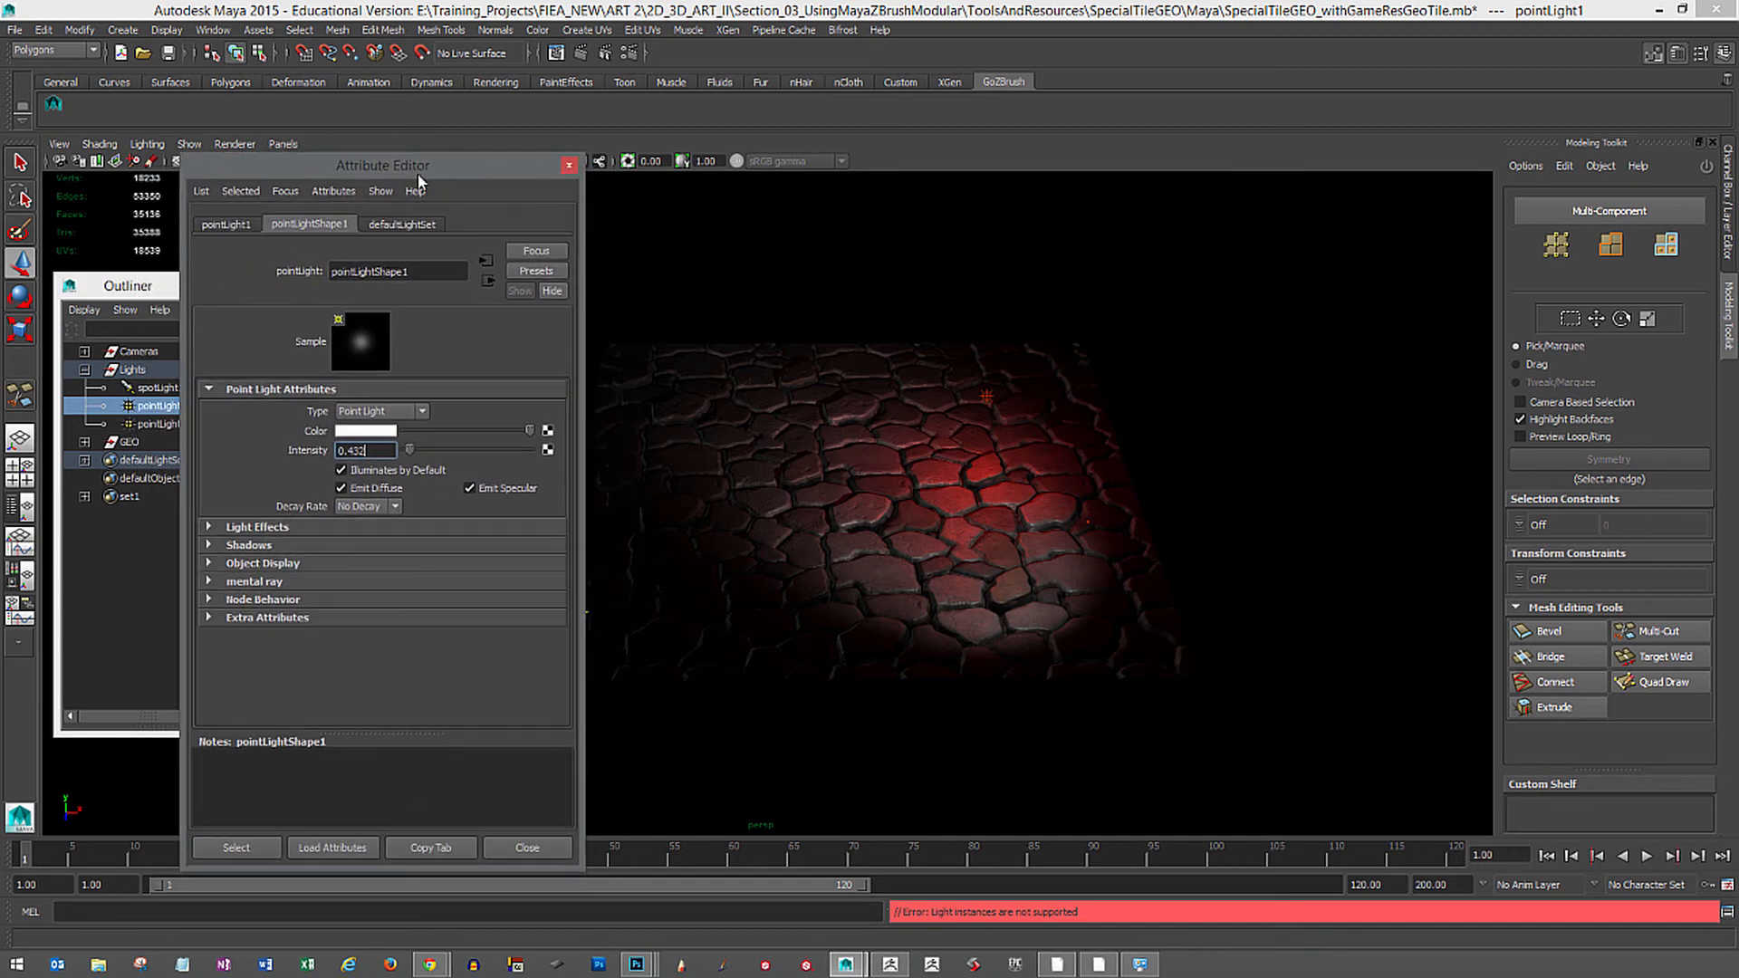
click(380, 509)
click(390, 548)
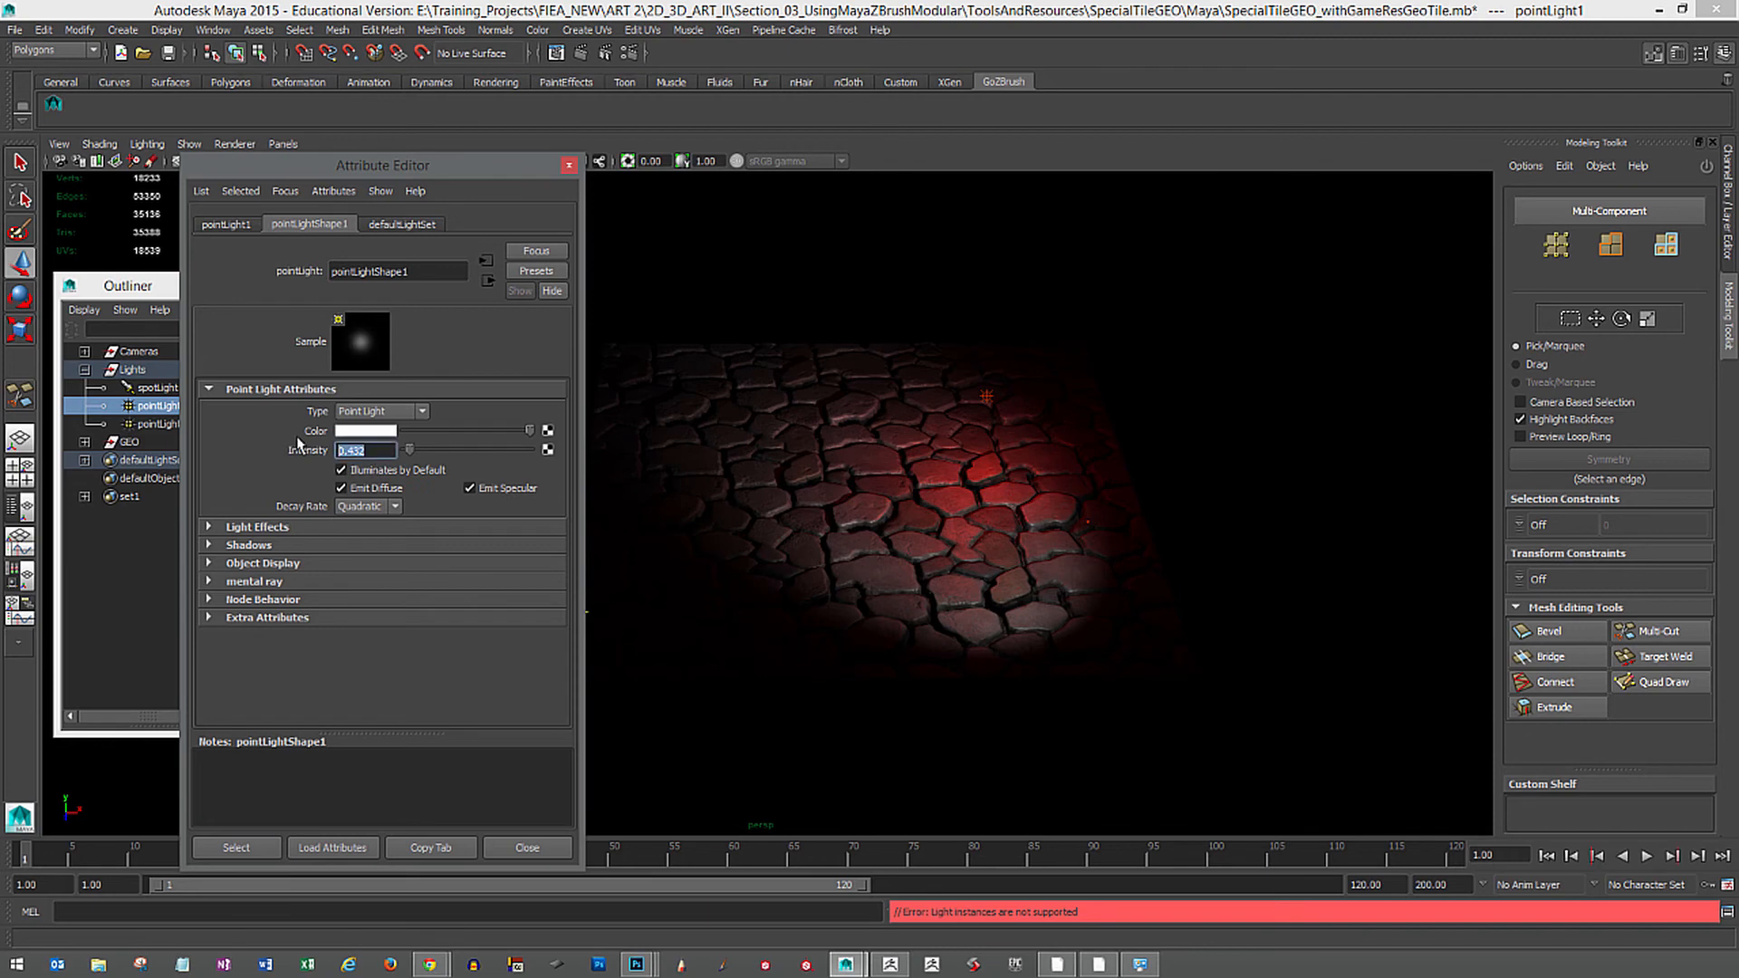
text(6000)
key(Return)
text(20000)
key(Return)
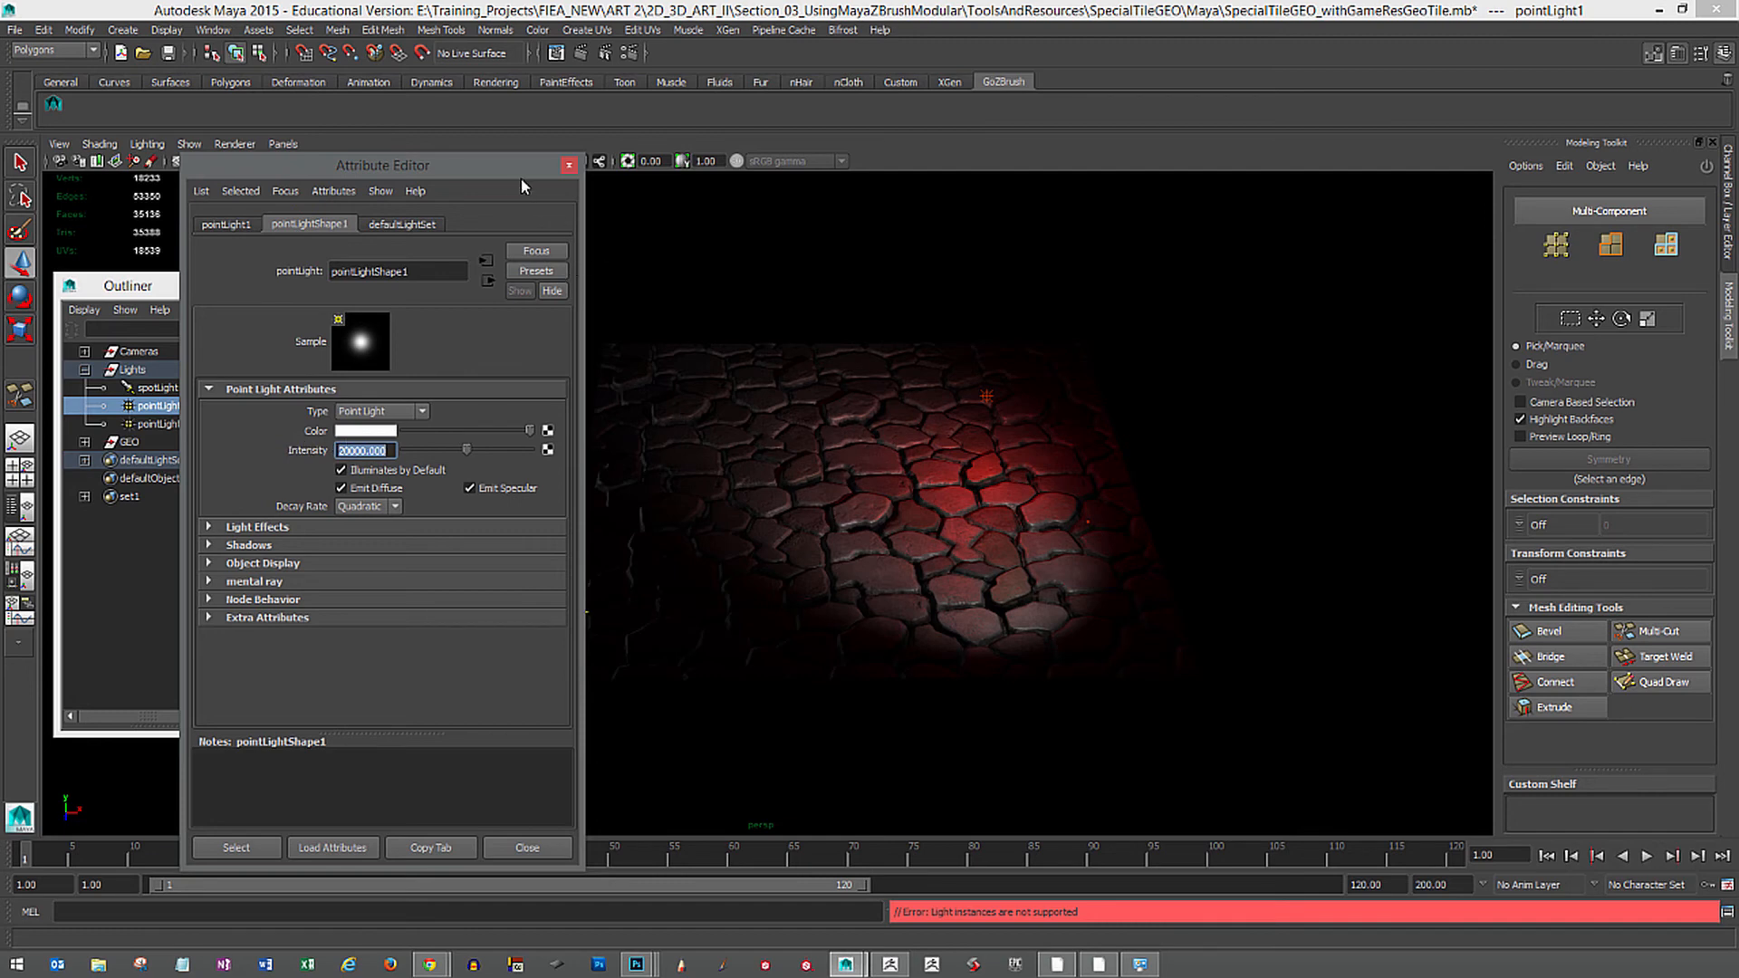
Reposition the white point light beside the tile, moving it along X, raising it in Y and shifting it along Z.
drag(522, 187, 474, 203)
alt+middle_drag(874, 408, 983, 374)
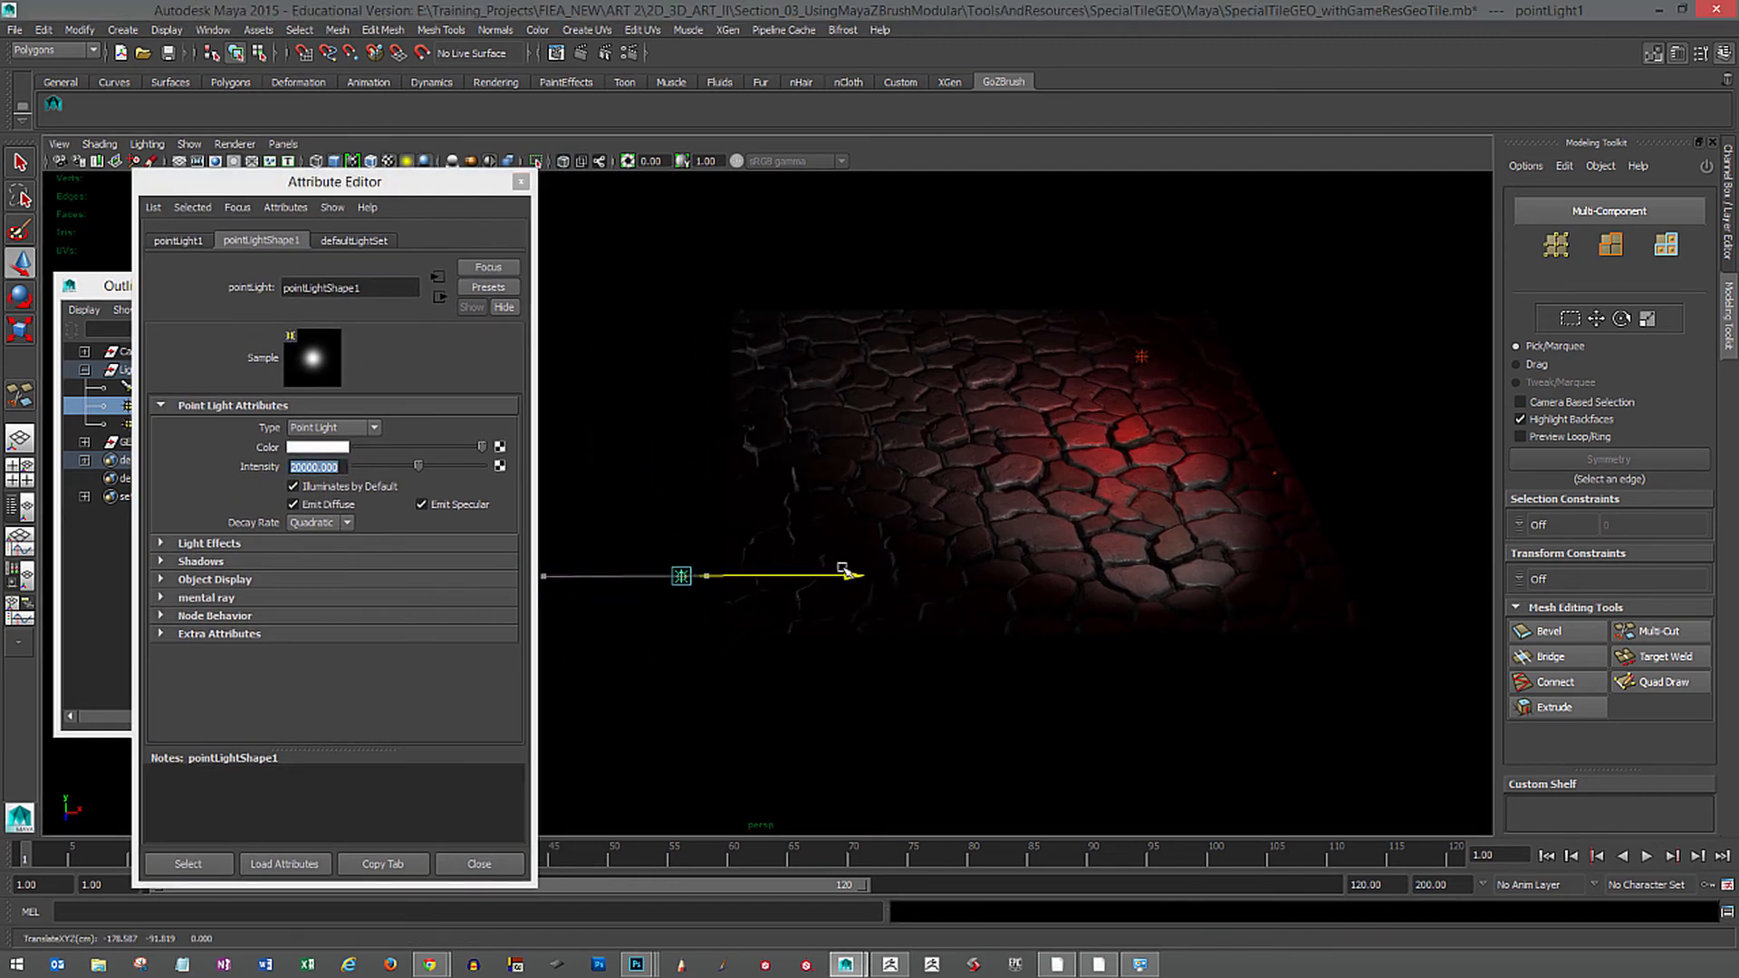
alt+drag(842, 571, 781, 508)
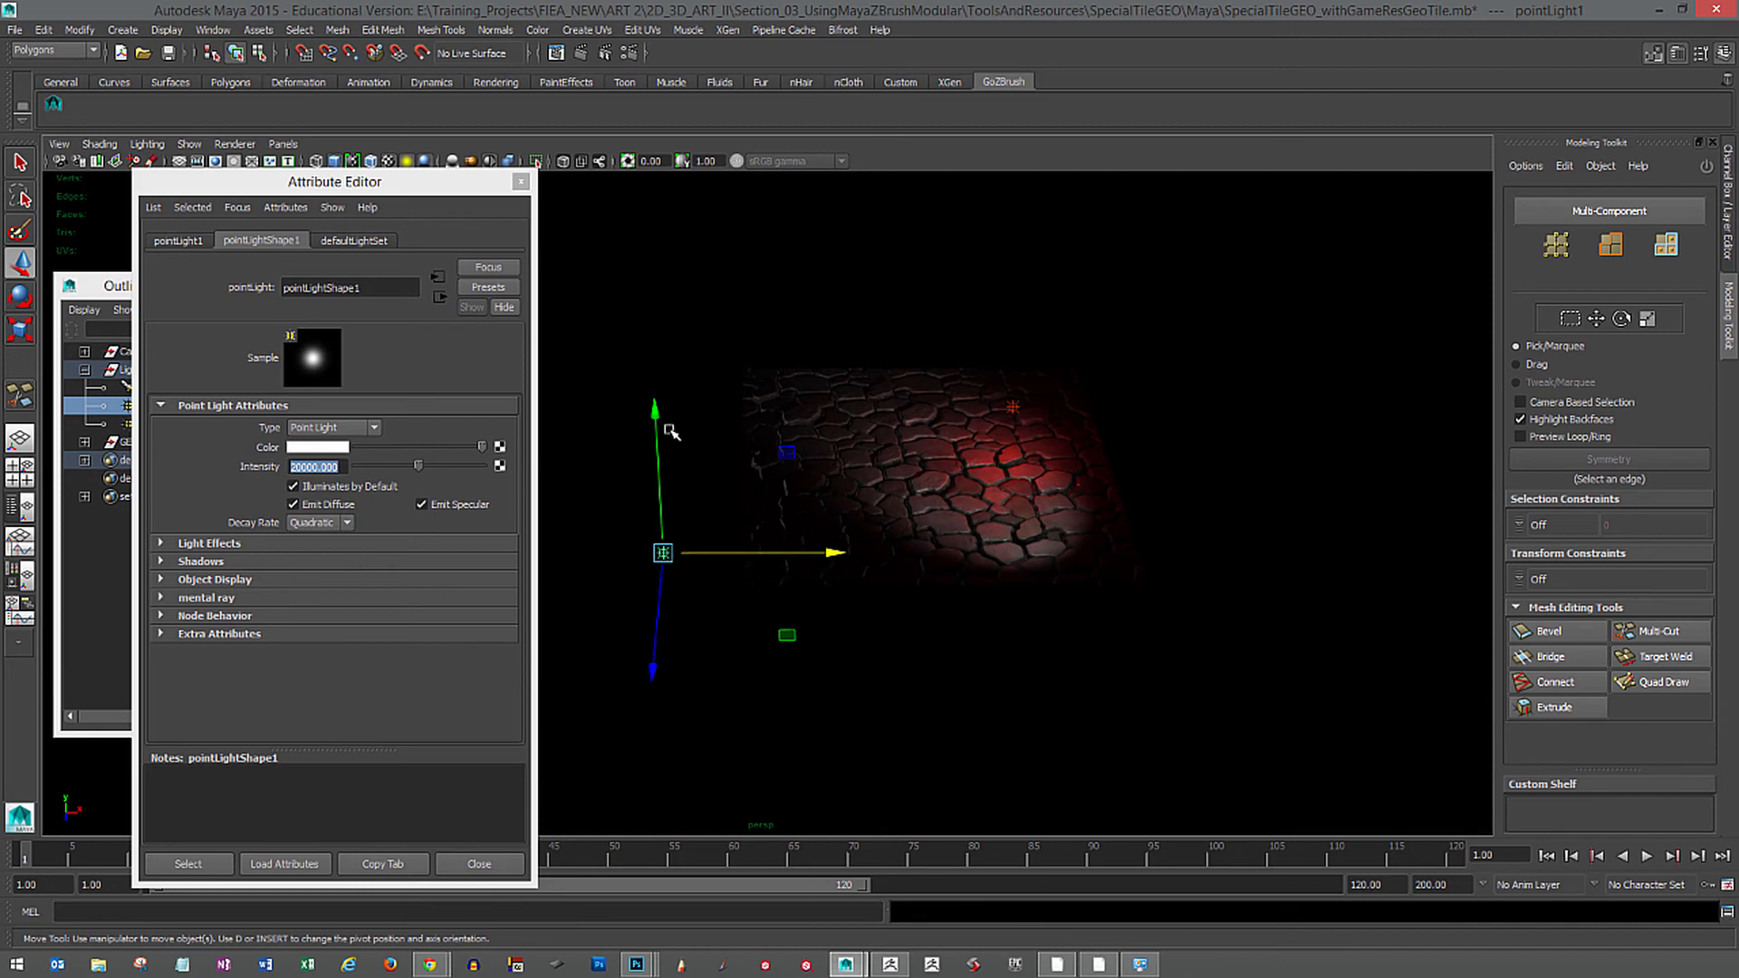
mouse_move(657, 413)
mouse_down()
mouse_move(640, 301)
mouse_move(660, 414)
mouse_up()
drag(662, 609, 678, 552)
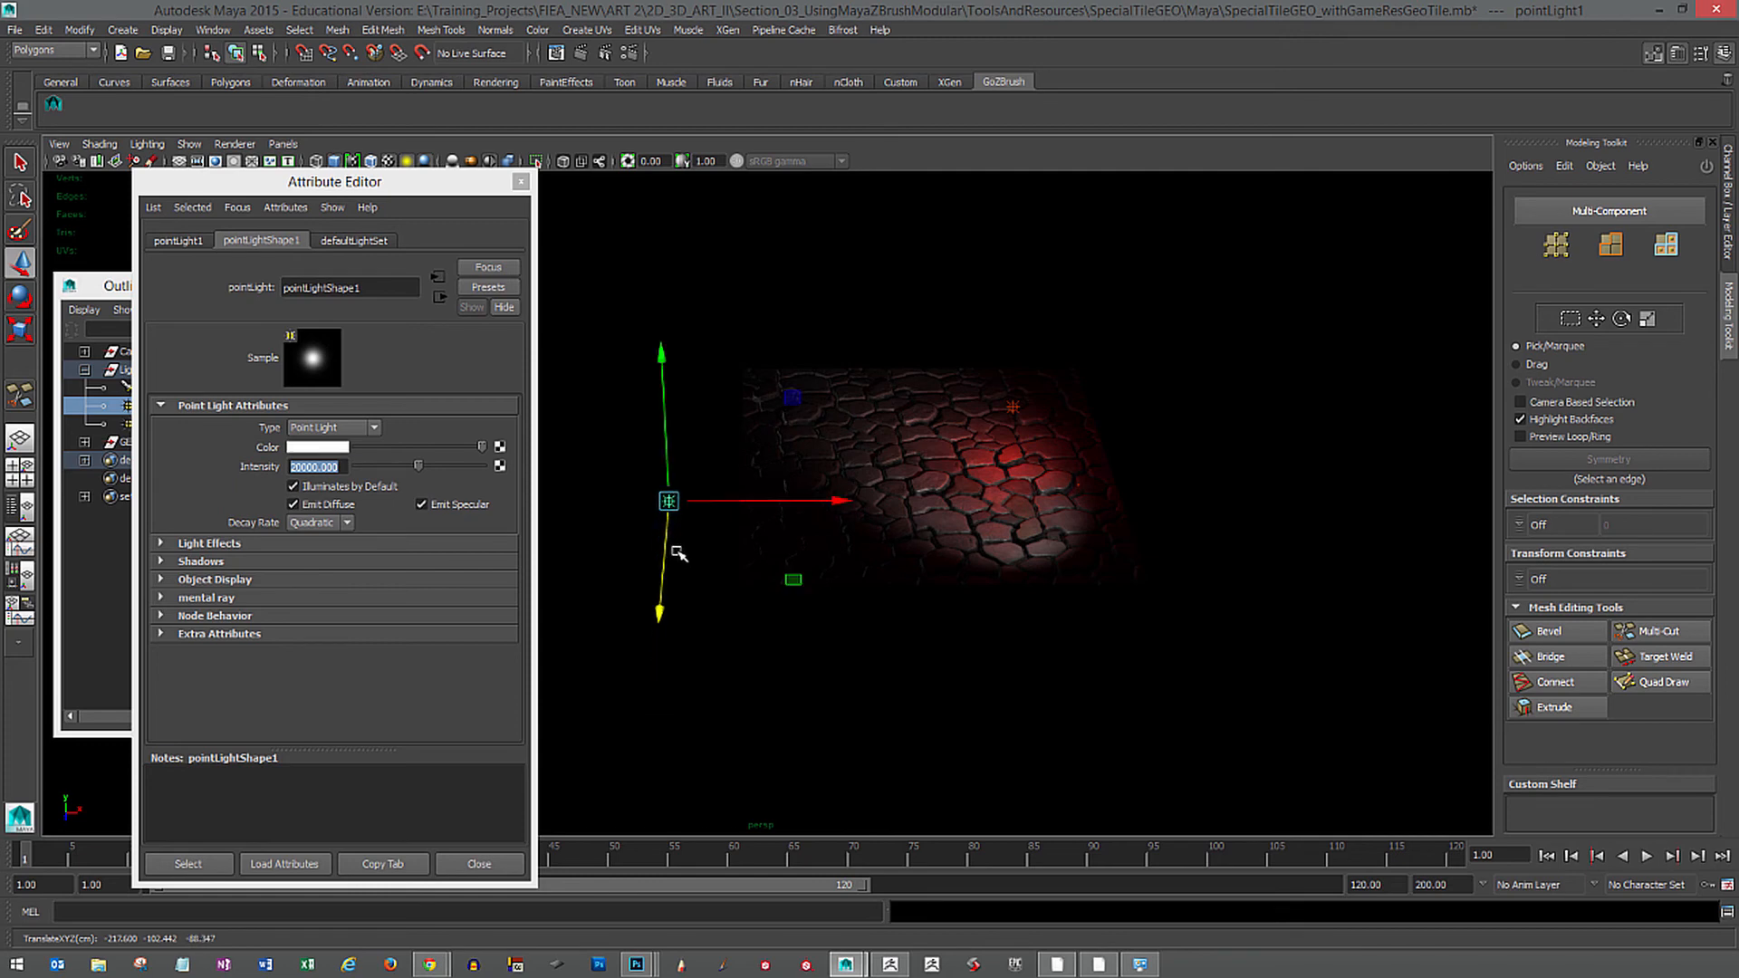
alt+drag(915, 585, 983, 386)
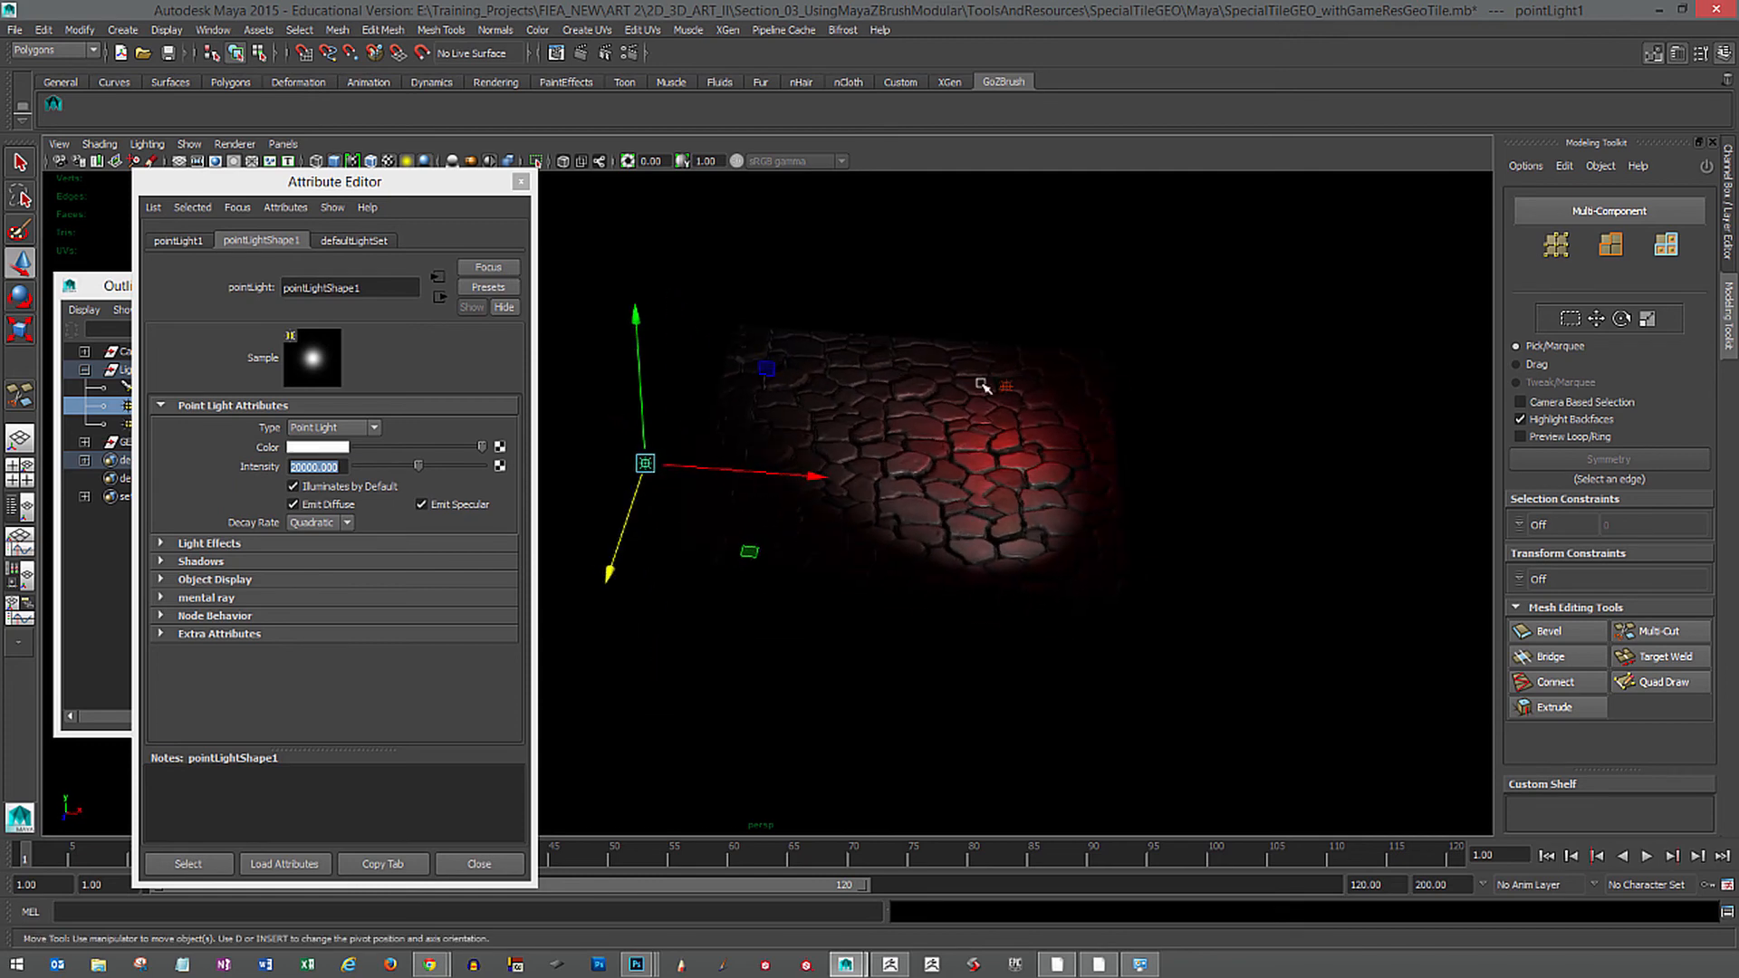
Select the red point light, shift it along X toward the tile's centre and raise it higher above the stones.
click(1008, 387)
alt+right_drag(799, 431, 1145, 571)
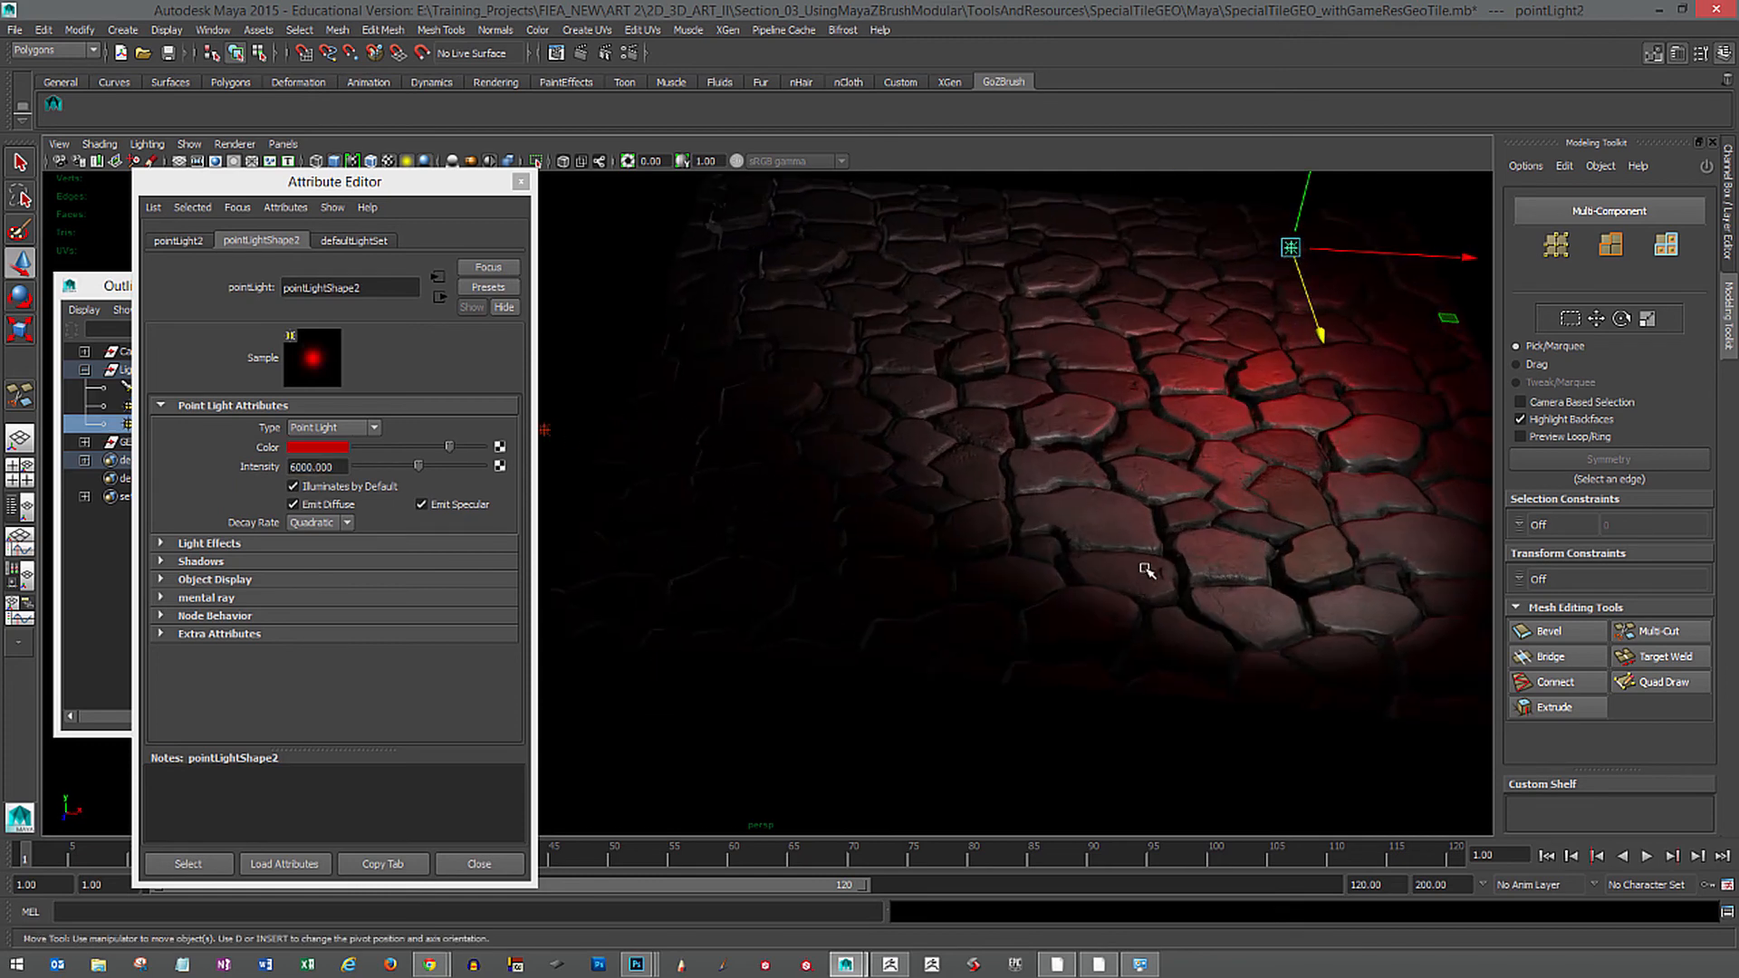
alt+middle_drag(1145, 570, 982, 676)
alt+drag(982, 676, 999, 654)
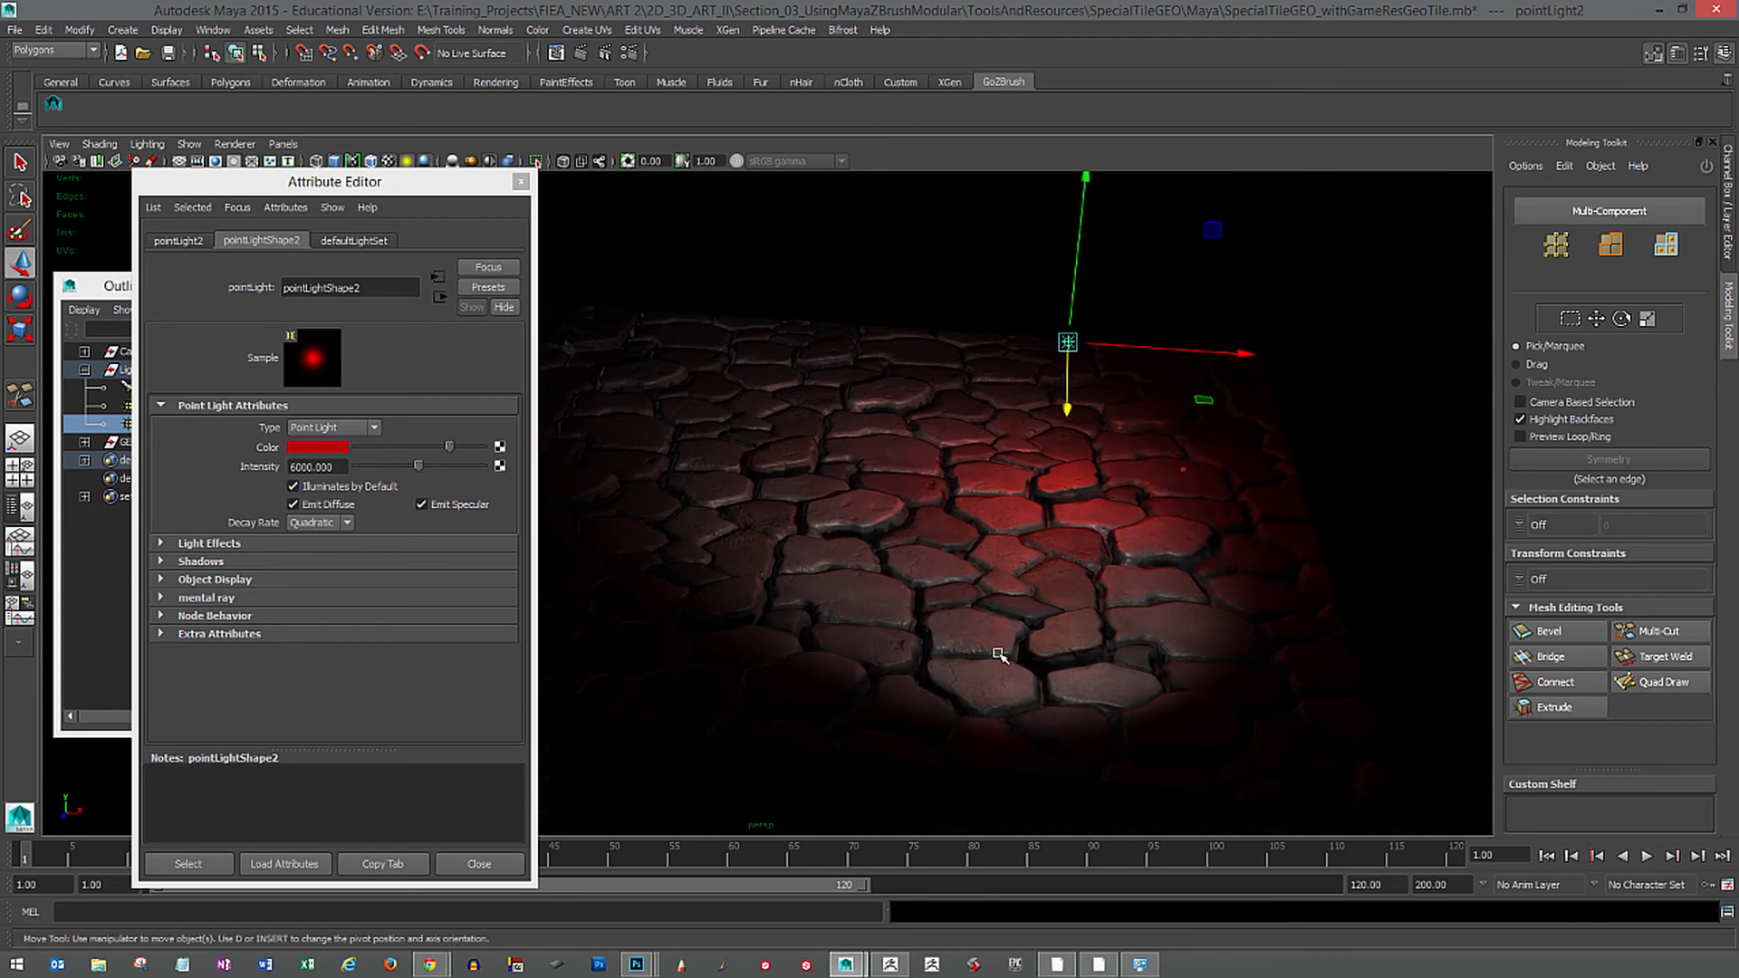
click(1214, 353)
click(1073, 346)
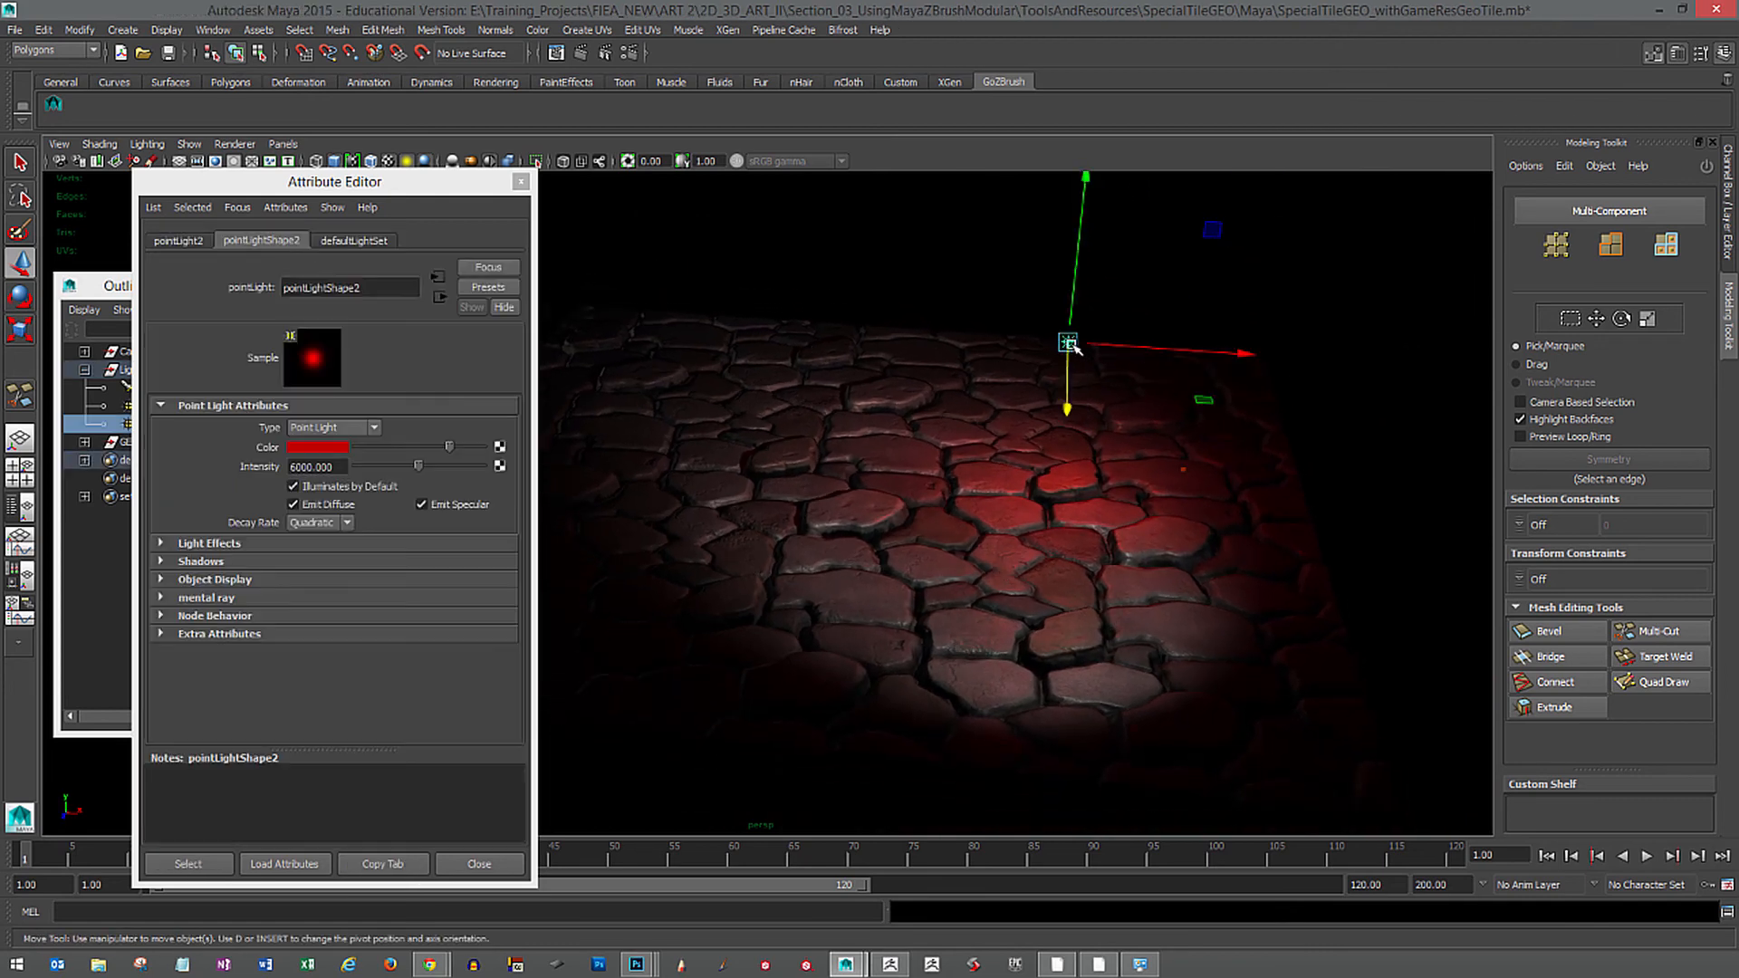
drag(1232, 353, 1157, 391)
drag(1113, 223, 1123, 138)
Preview the tile in plain shaded display, and switch to textured display without the scene lights.
alt+drag(1118, 298, 1197, 360)
key(5)
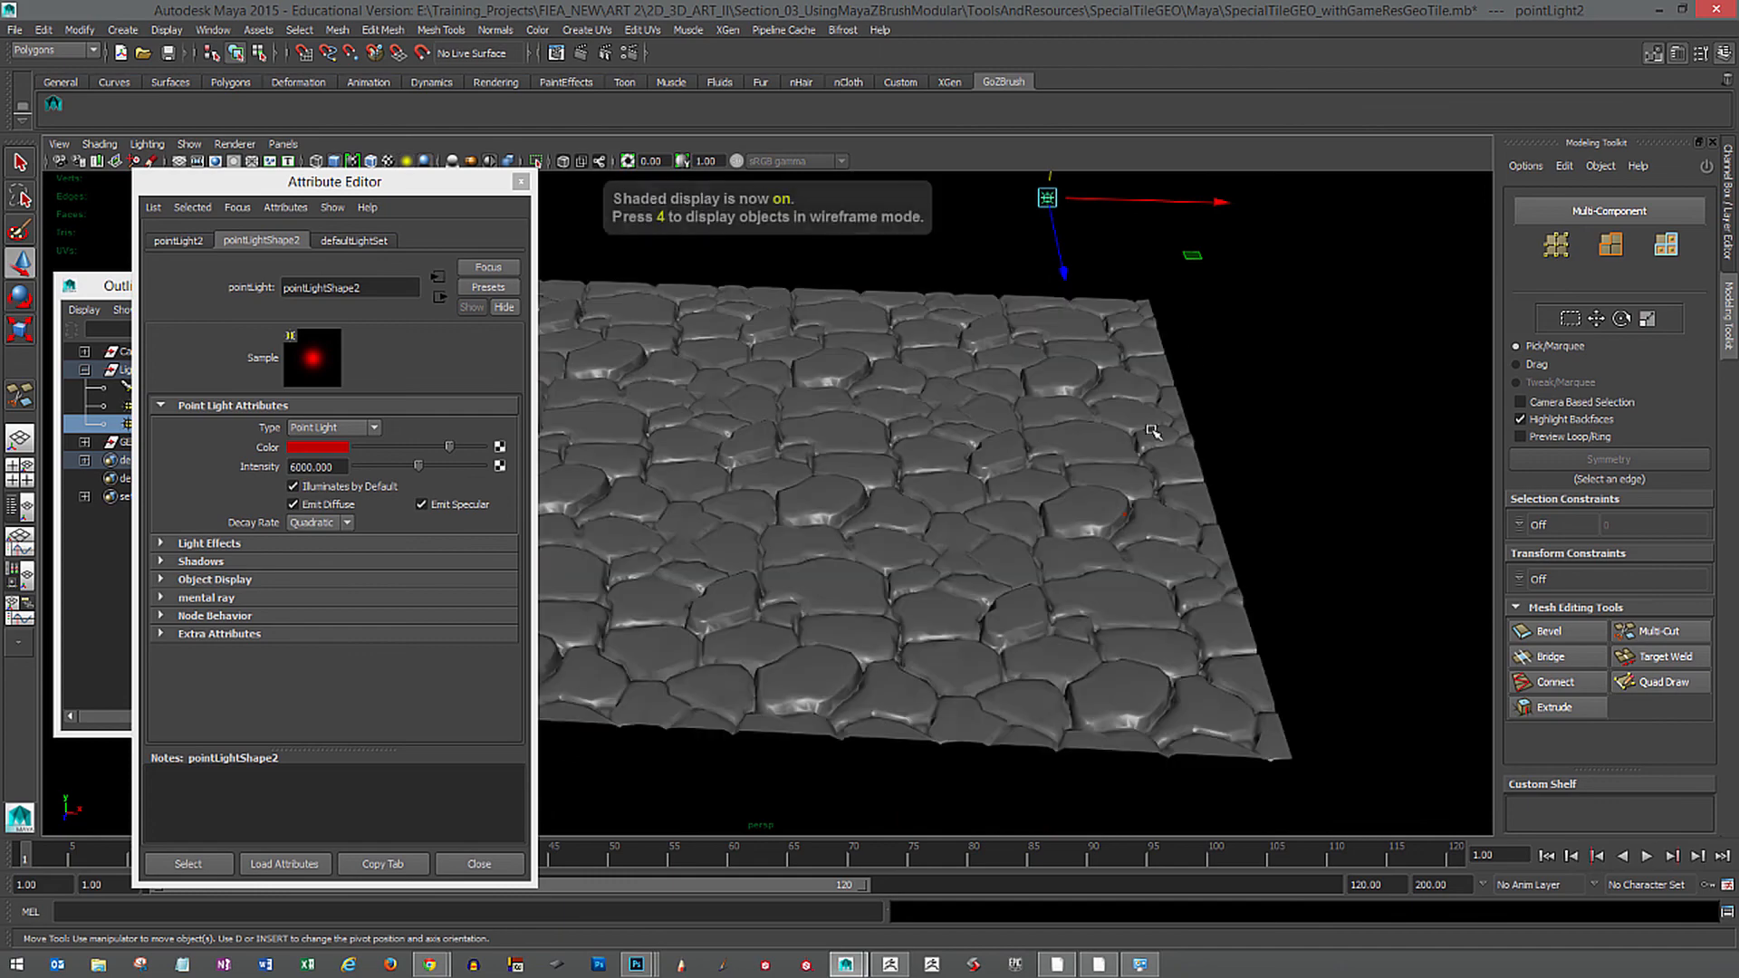
key(6)
alt+drag(975, 464, 1058, 509)
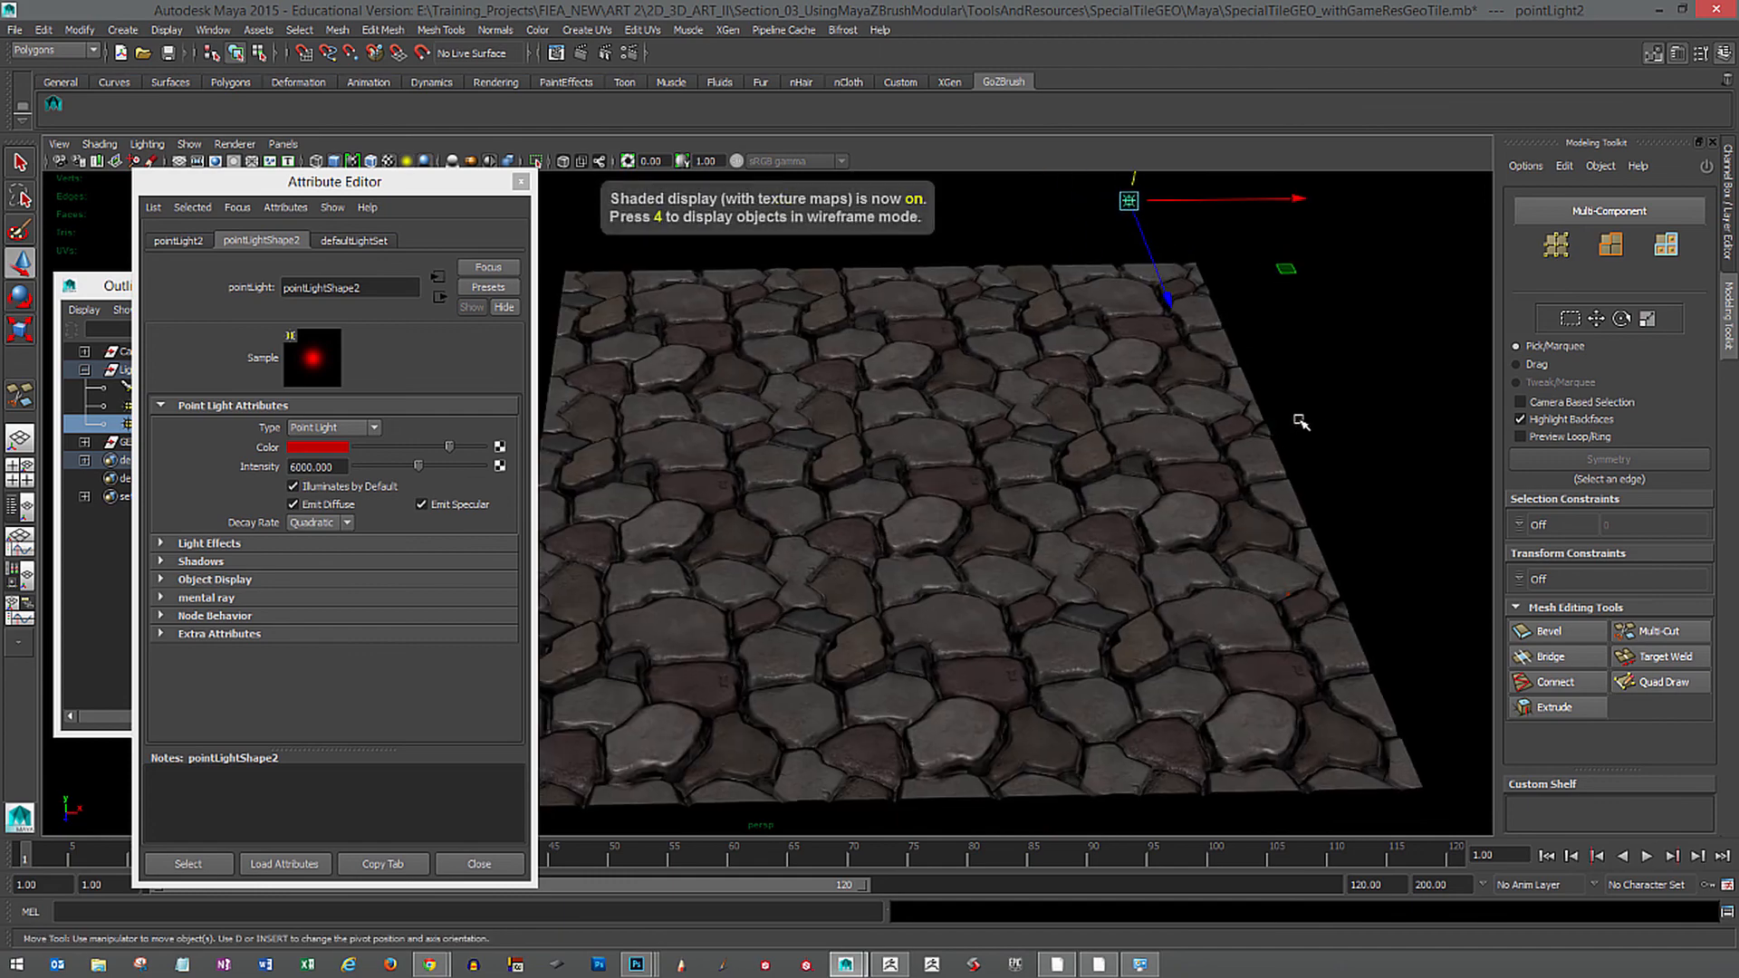
Deselect the red point light, close the Attribute Editor and frame the whole textured tile.
click(1300, 419)
click(521, 182)
scroll(673, 319, down, 1)
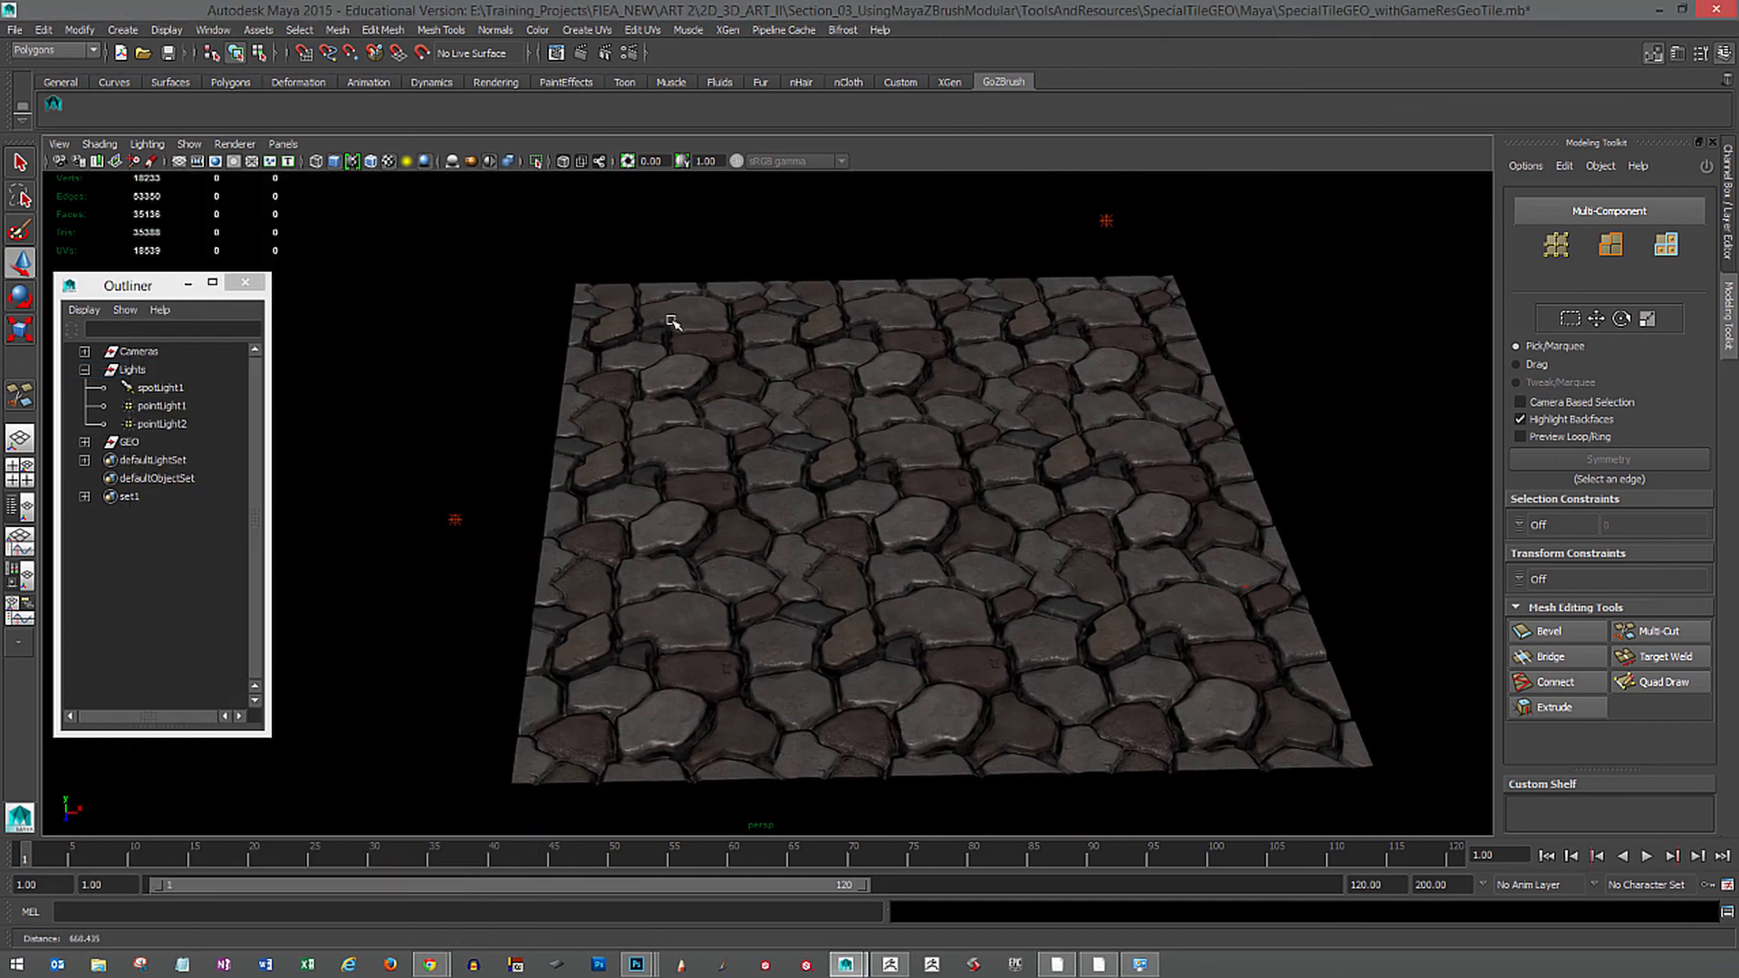
alt+drag(671, 322, 660, 330)
alt+right_drag(660, 329, 743, 373)
alt+drag(742, 372, 716, 370)
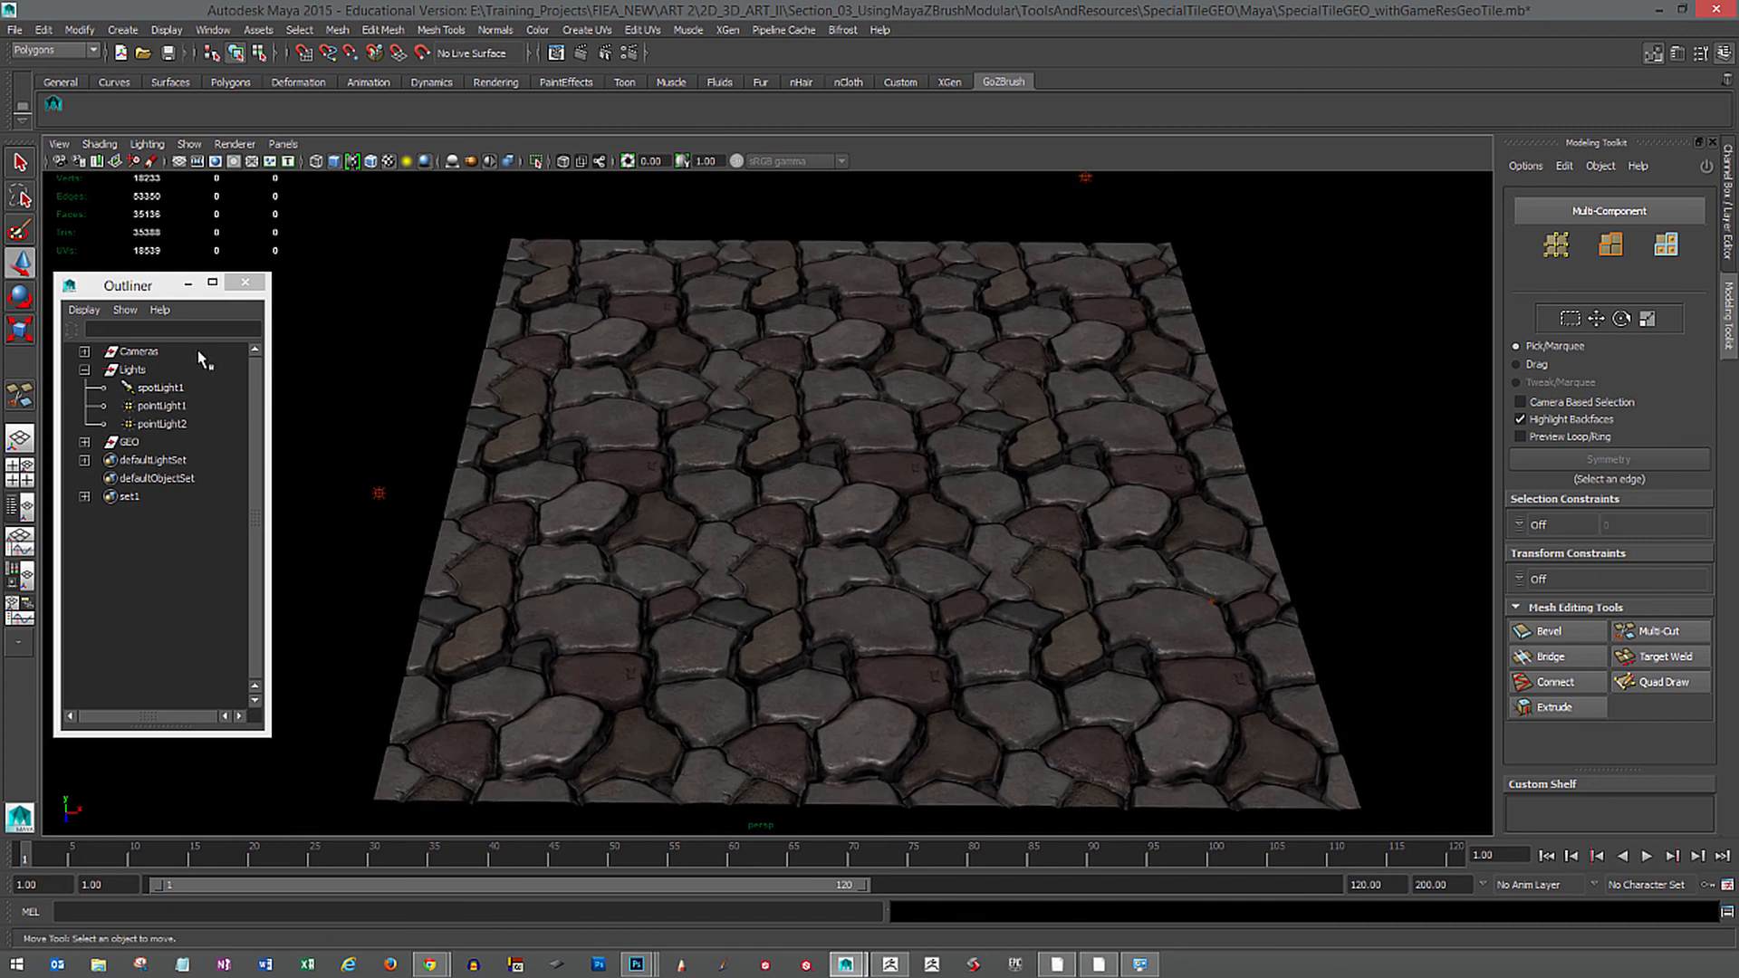
Collapse the Lights group in the Outliner and save the scene.
click(85, 370)
alt+drag(393, 407, 436, 410)
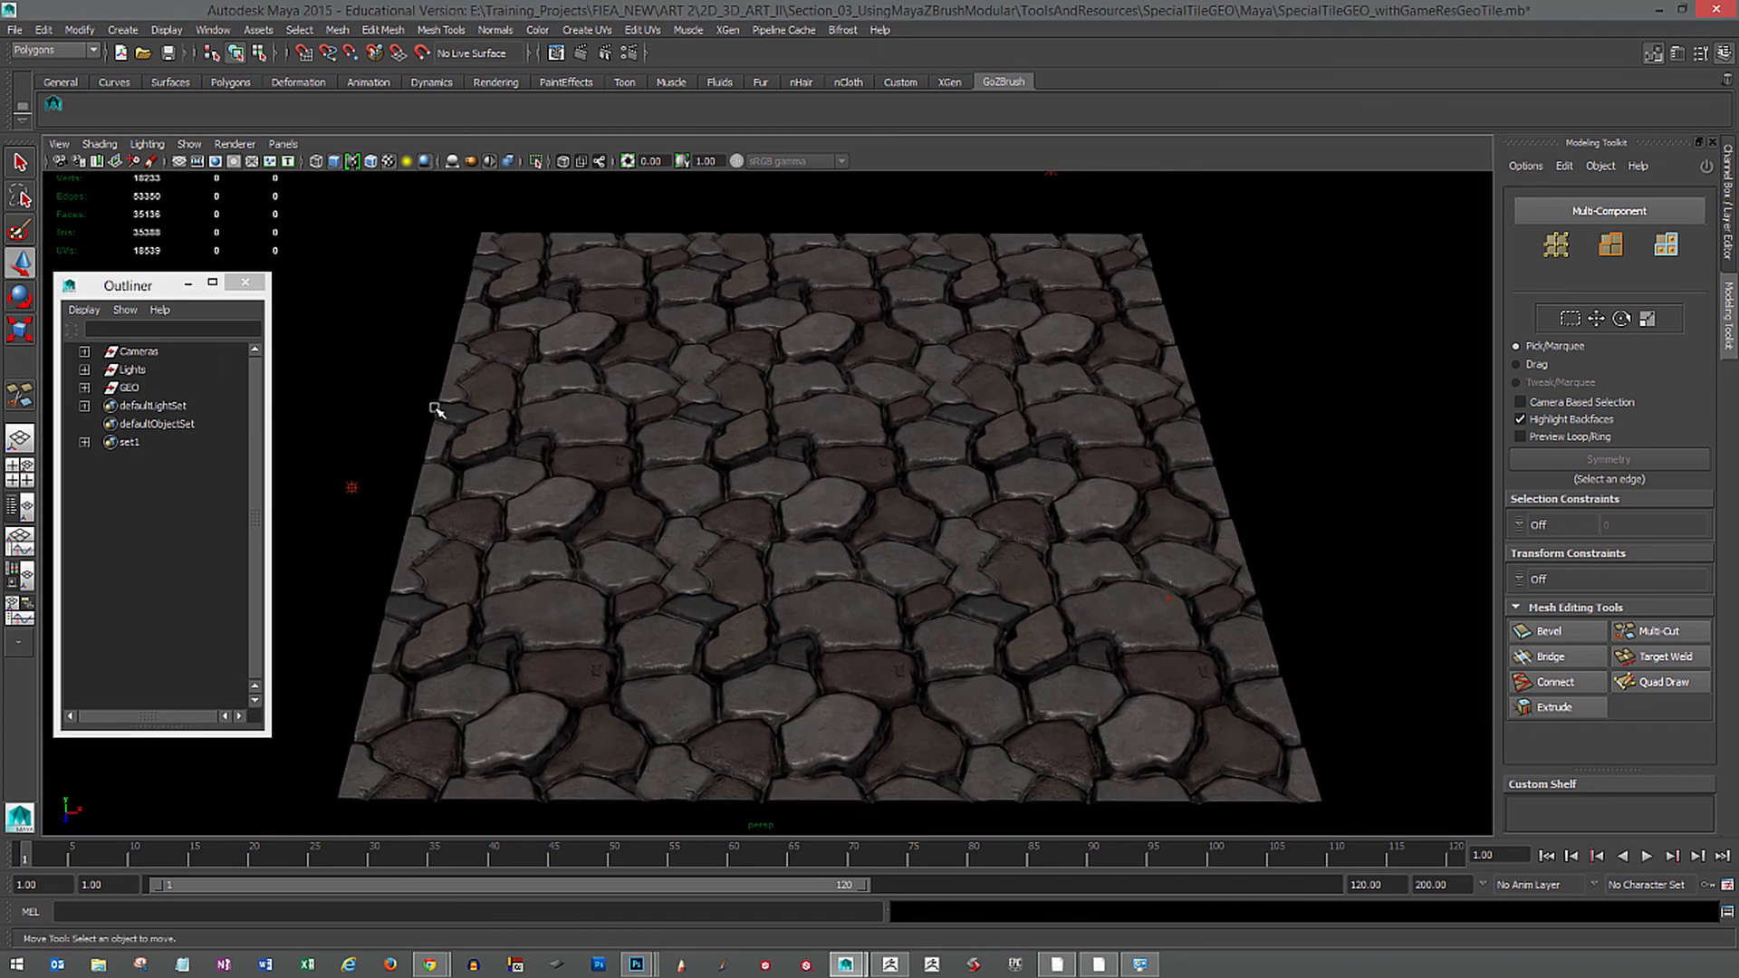
key(ctrl+s)
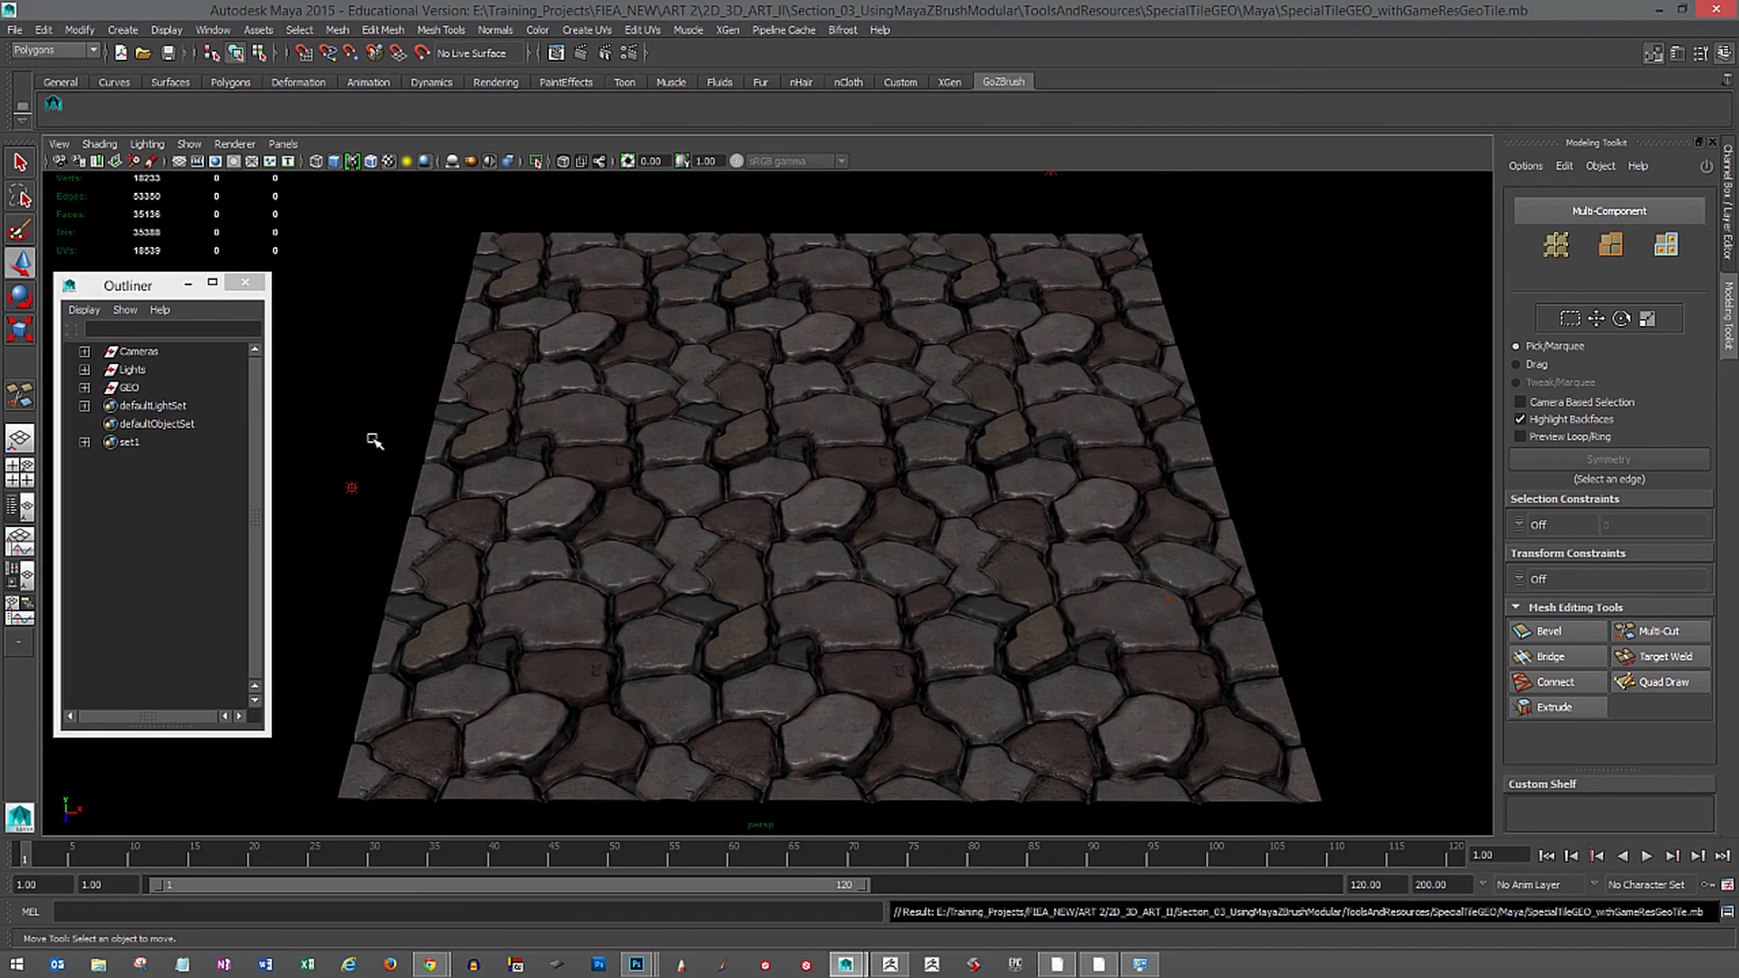